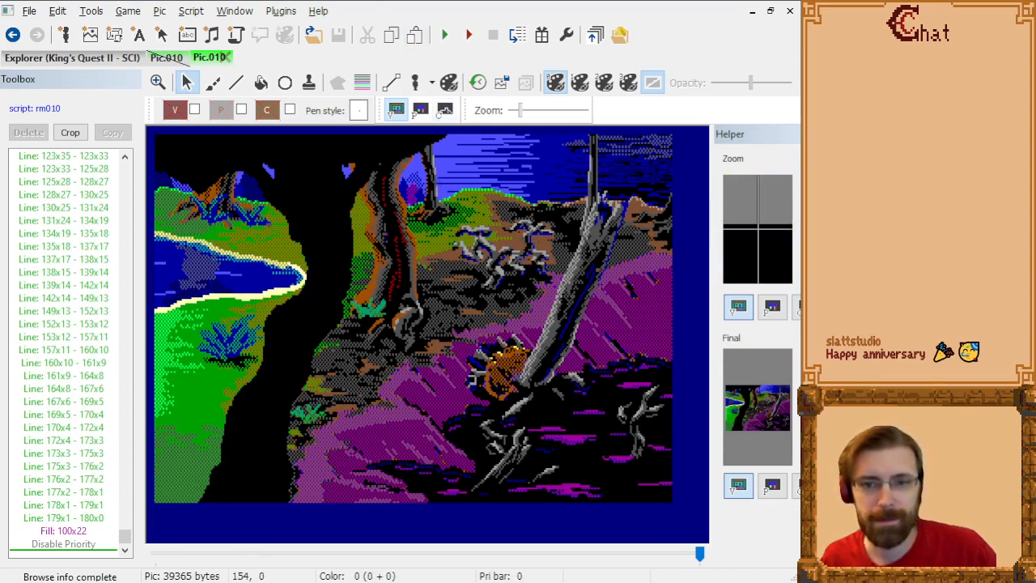
Step: Examine how the painted Pic.010 scene is built up by stepping through its drawing commands
click(93, 324)
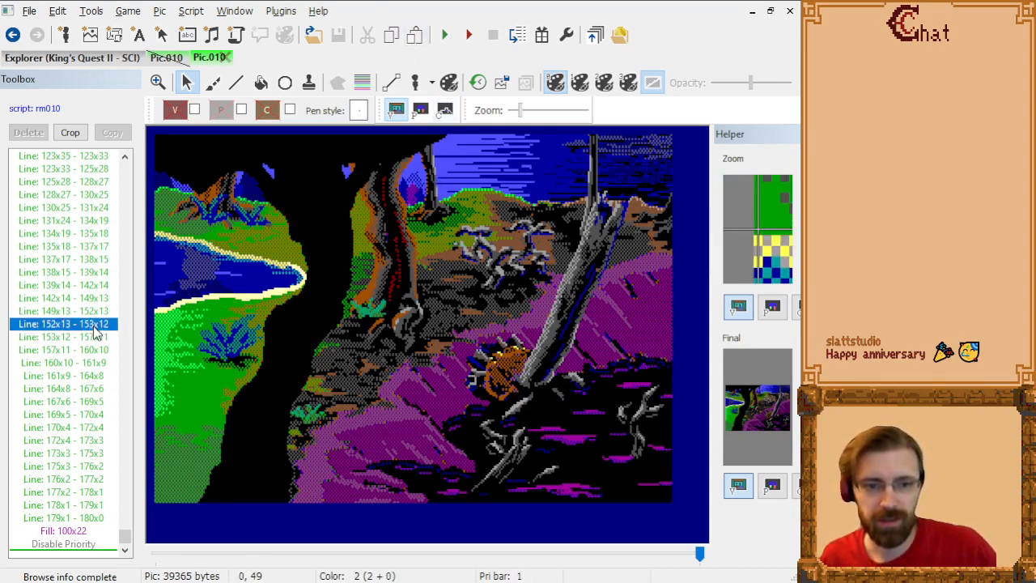
key(Page_Up)
key(Page_Up)
key(Page_Up)
key(Page_Up)
key(Page_Up)
key(Page_Up)
key(Page_Up)
key(Page_Up)
key(Page_Up)
key(Page_Up)
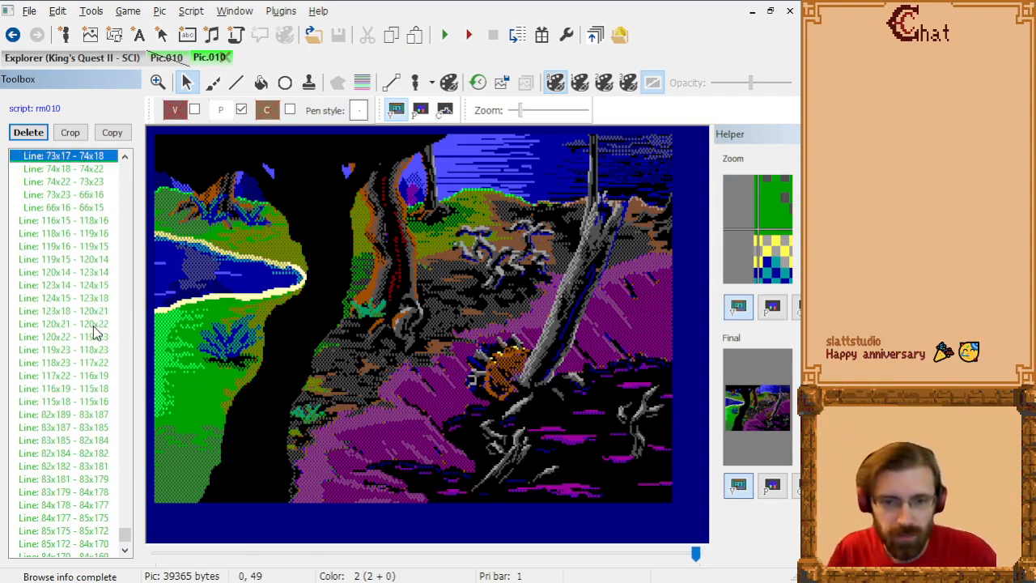
key(Page_Down)
key(Page_Down)
key(Page_Down)
key(Page_Down)
key(Page_Down)
key(Page_Down)
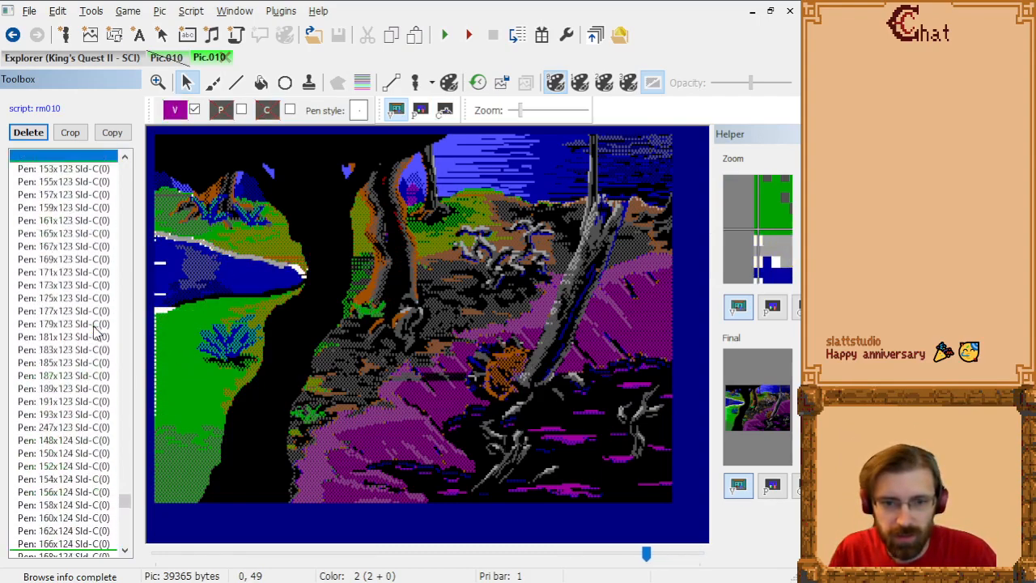
Step: Open the Swamp Left 1 picture from the pics explorer and narrow the Helper pane to enlarge the canvas
click(111, 58)
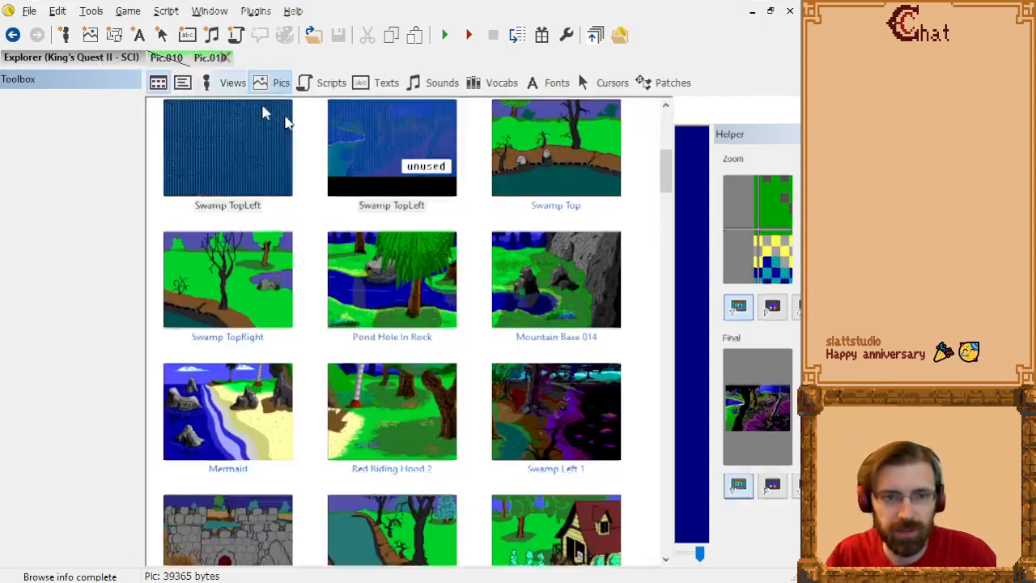
click(579, 402)
double_click(579, 403)
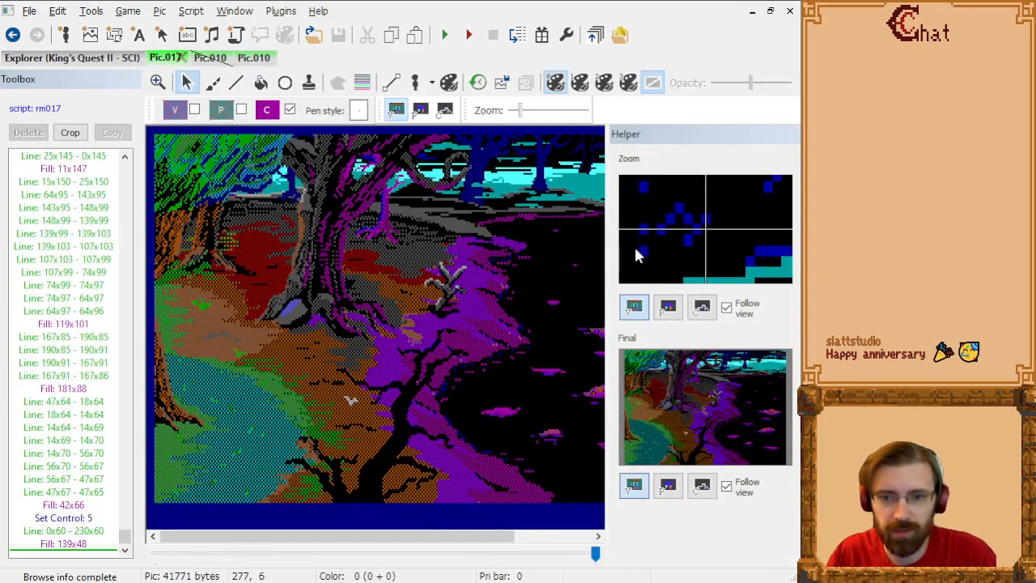
drag(606, 251, 723, 259)
Step: Examine the priority and control screens of Pic.017, returning to its visual screen
click(420, 110)
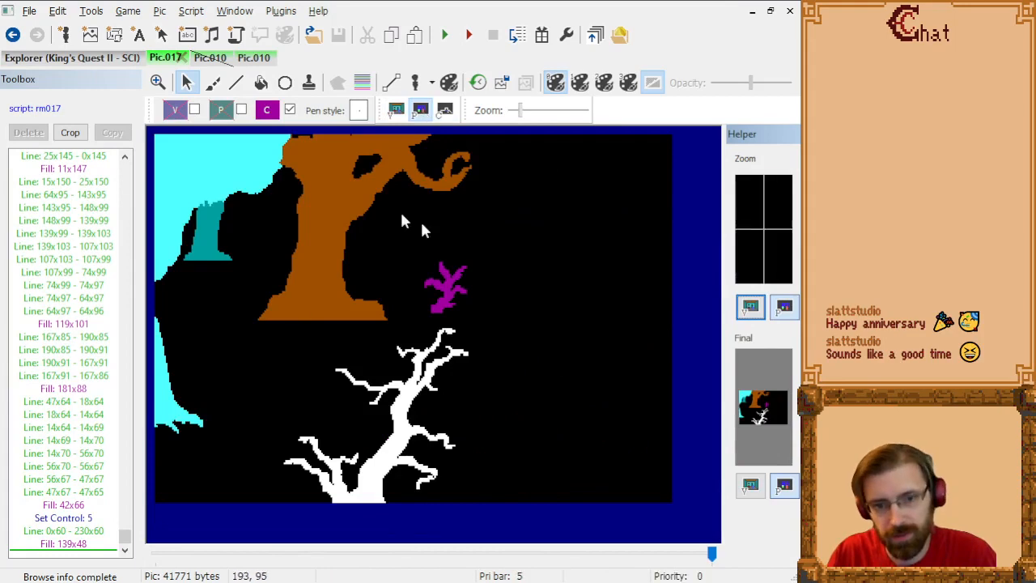
click(396, 114)
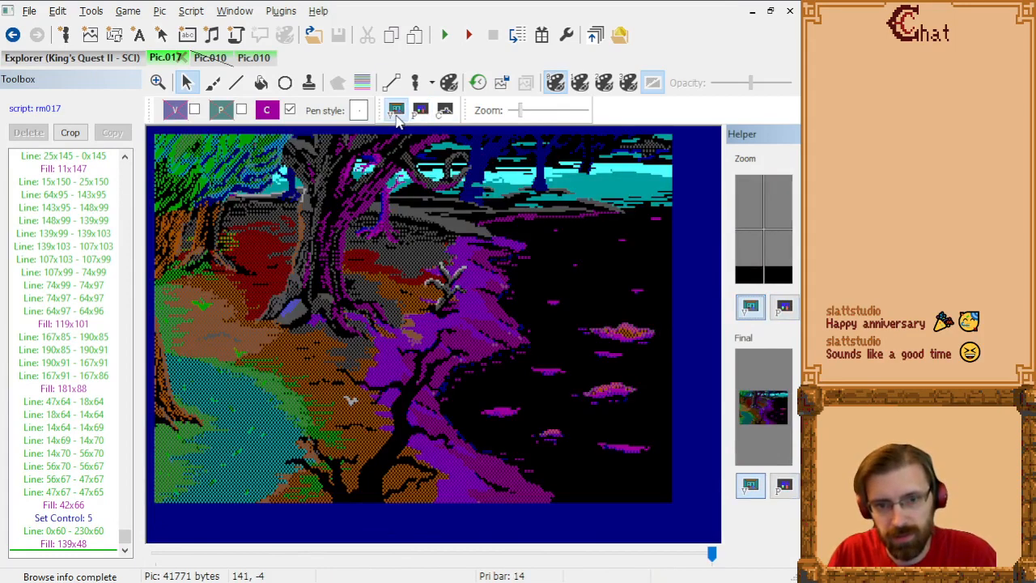
click(445, 111)
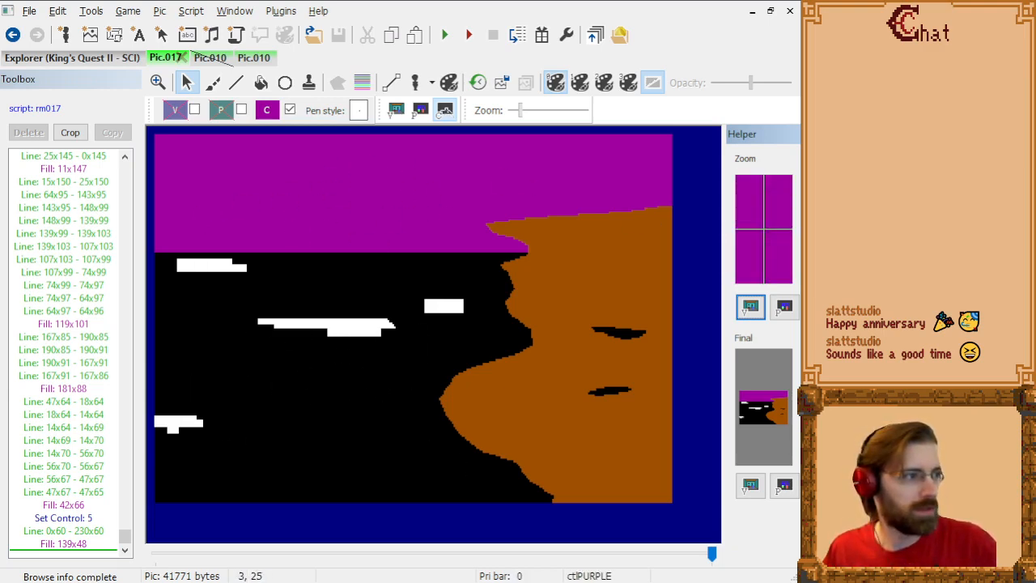
click(396, 110)
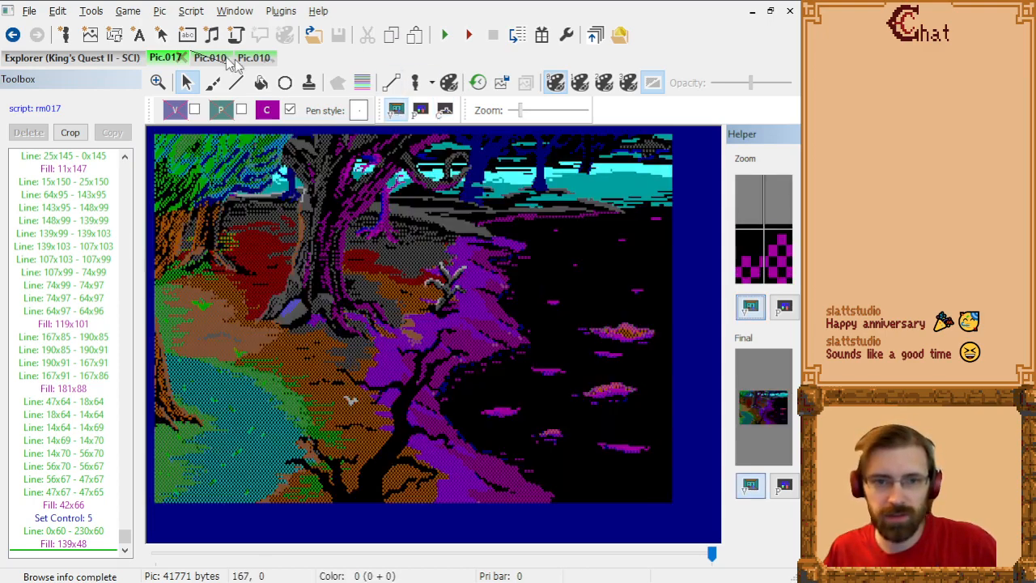
Step: Switch to the Pic.010 overlay containing the black tree, show its visual screen and review its line commands
click(199, 58)
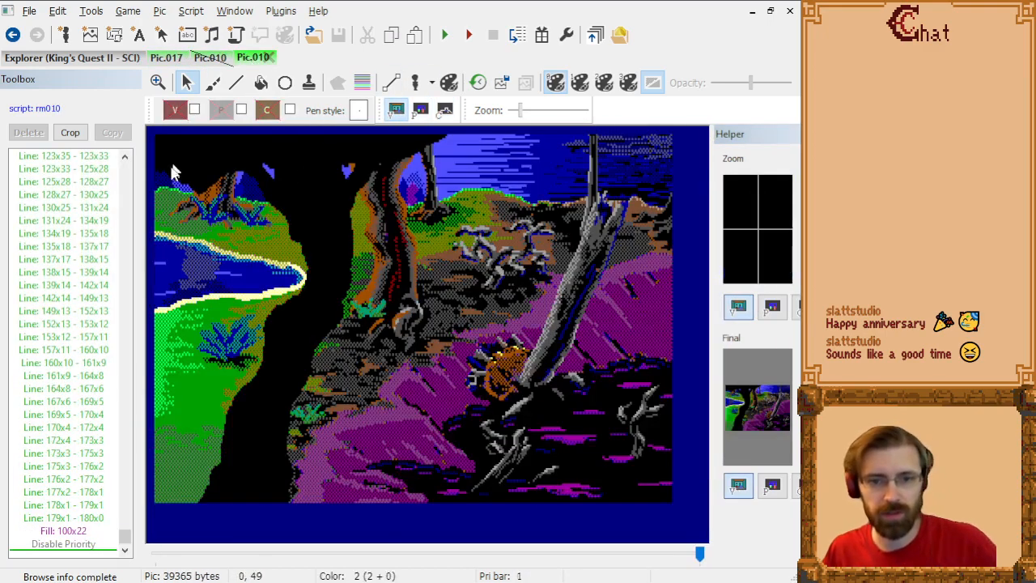
click(209, 58)
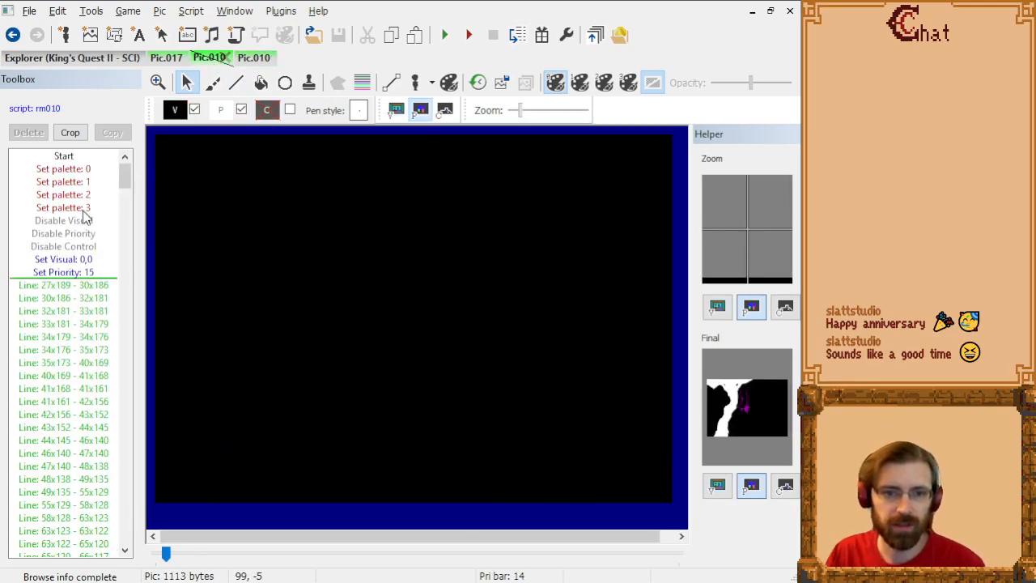
click(395, 110)
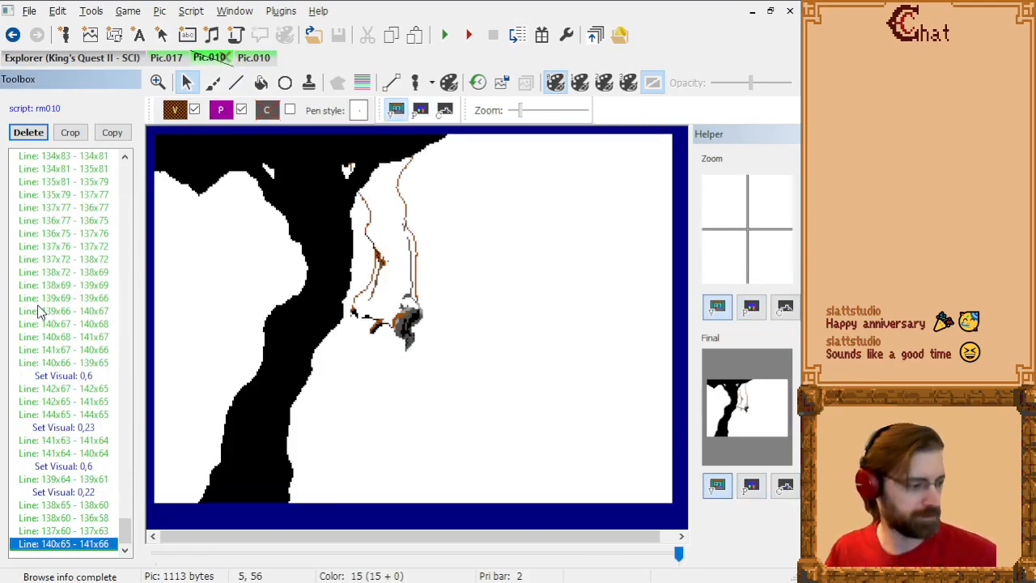
click(54, 441)
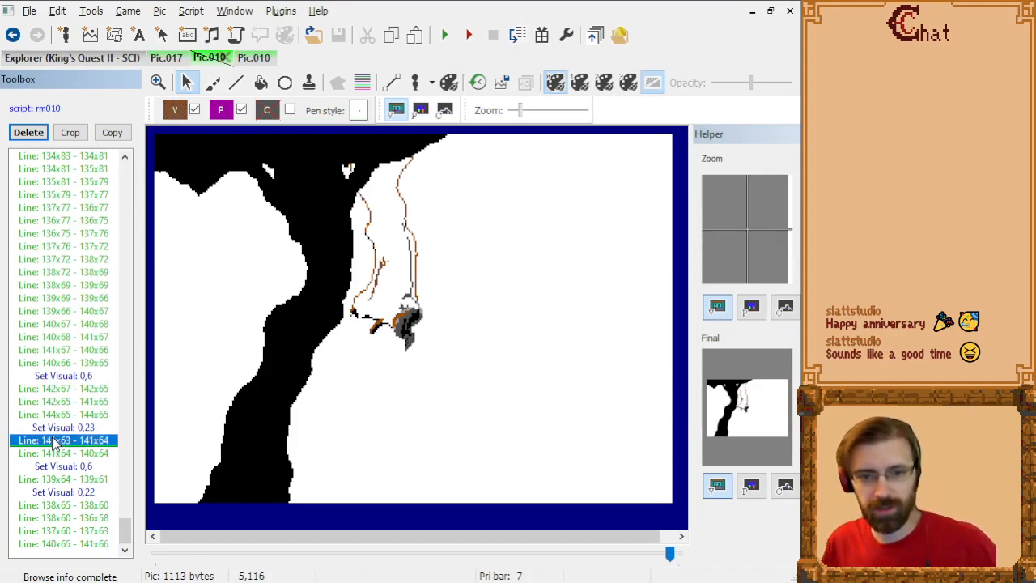
key(Page_Up)
key(Page_Up)
key(Page_Up)
key(Page_Up)
key(Page_Up)
key(Page_Up)
key(Page_Up)
key(Page_Up)
key(Page_Up)
key(Page_Up)
key(Page_Up)
key(Page_Up)
key(Page_Up)
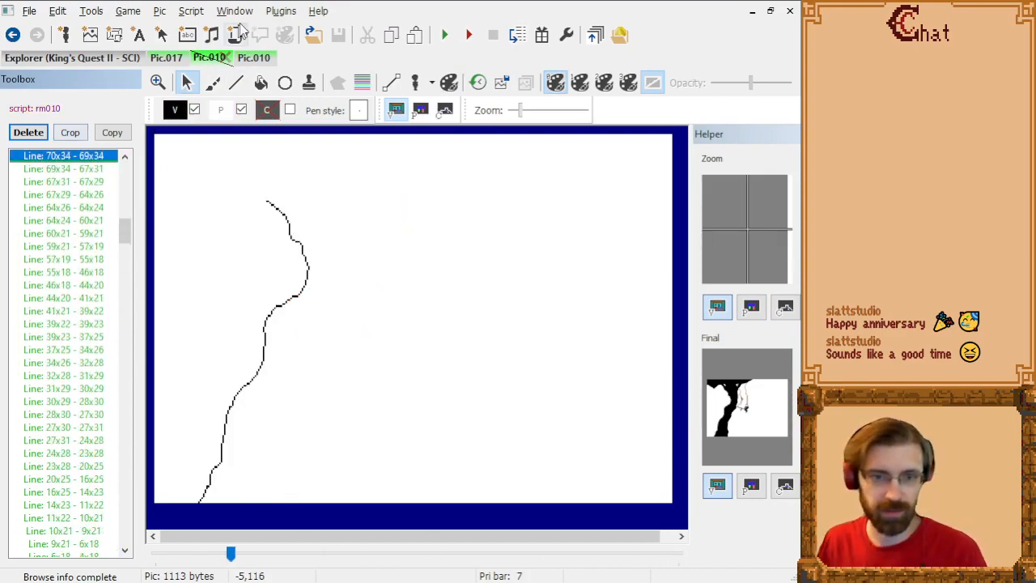
key(End)
Step: Show the full painted Pic.010 scene as a faded trace image behind the black tree overlay
click(257, 56)
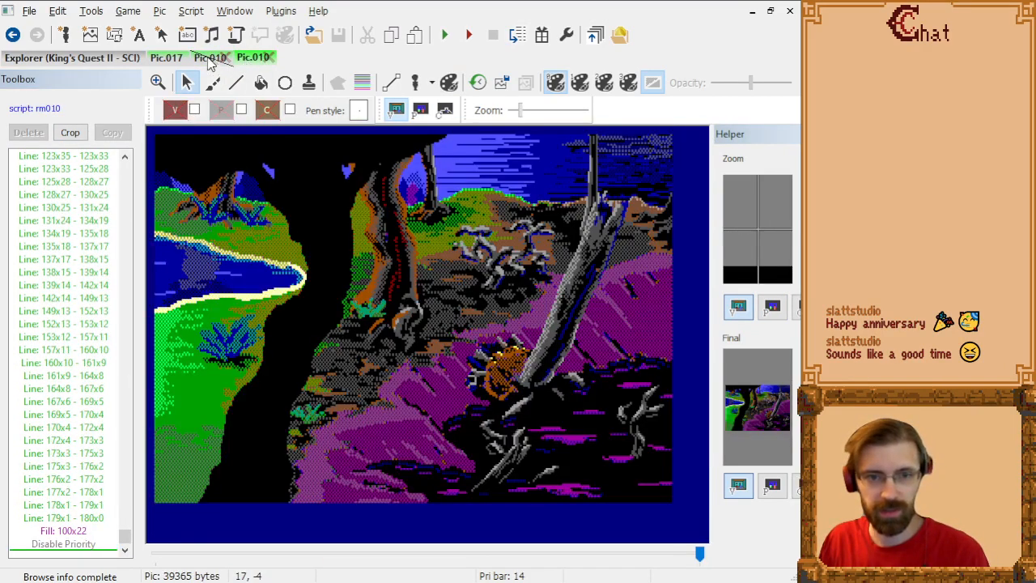
click(208, 59)
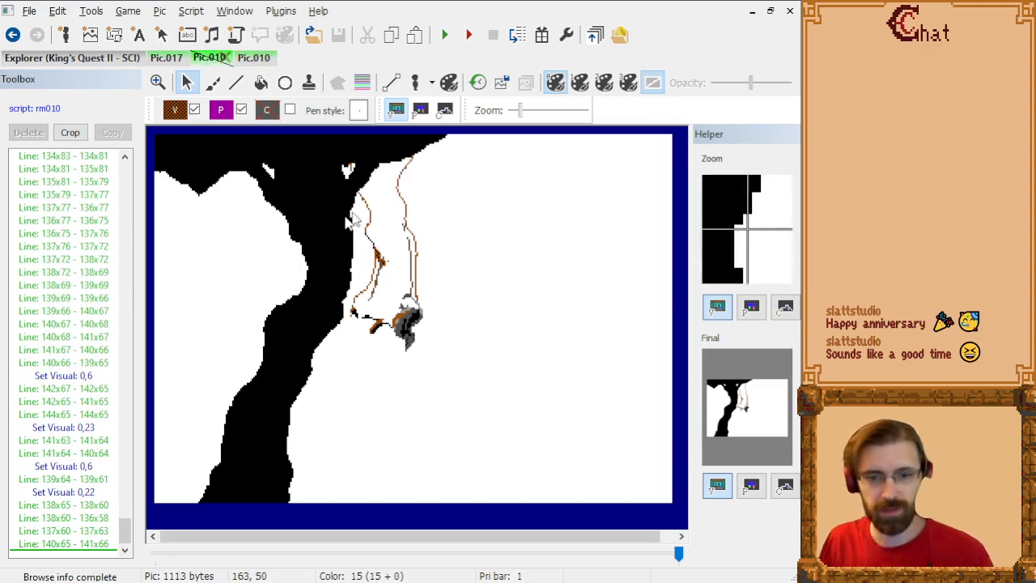
click(251, 58)
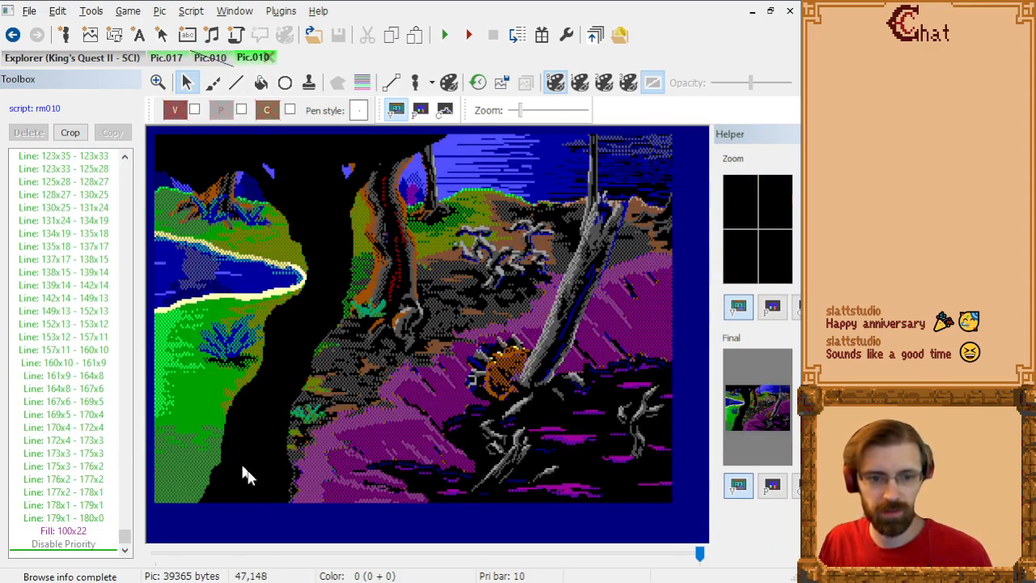
click(208, 57)
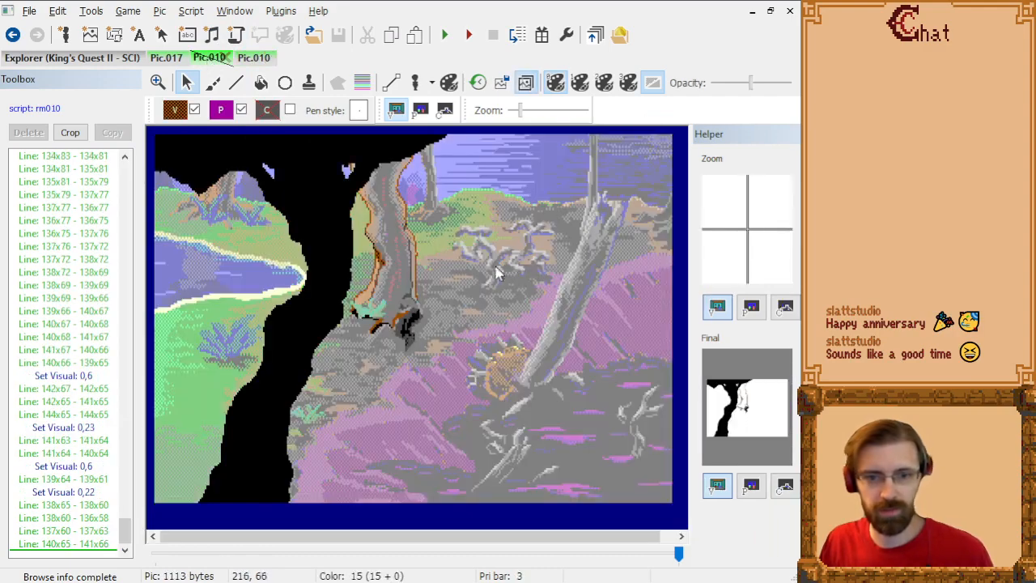
Step: Inspect the overlay's trunk and root lines up close against the trace image by stepping through its commands
scroll(433, 239, up, 5)
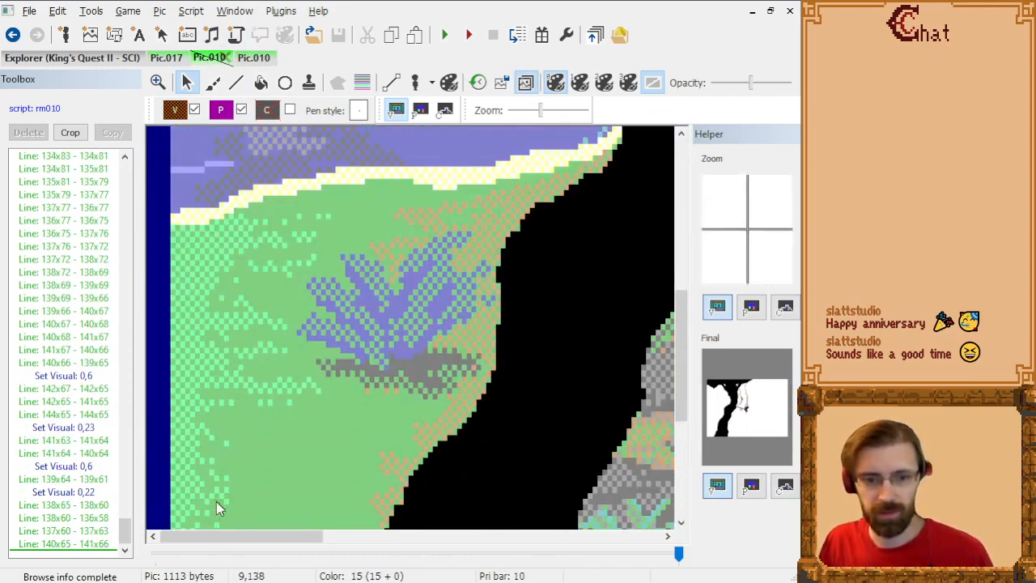
drag(235, 536, 381, 536)
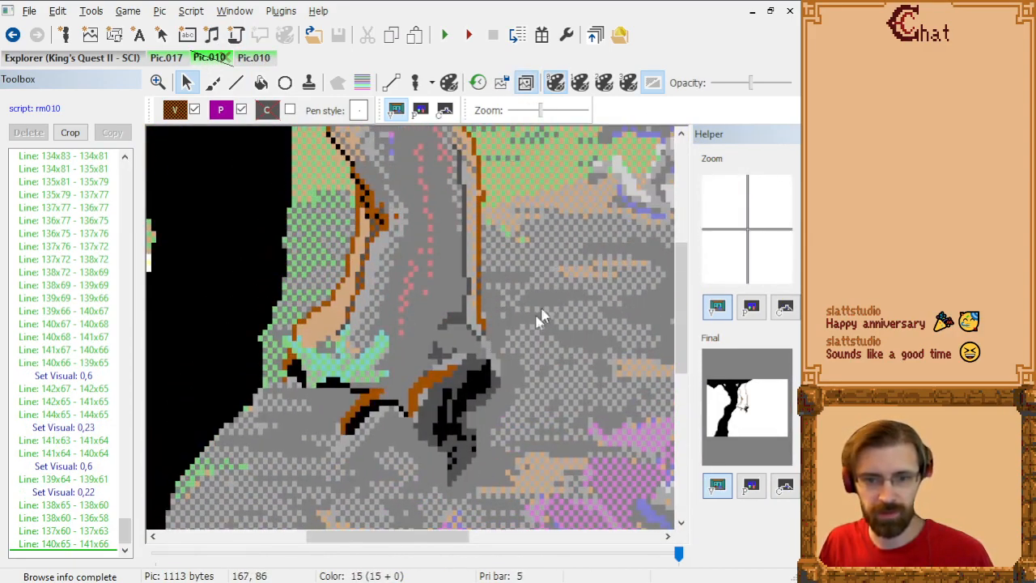
click(73, 327)
key(Page_Up)
key(Page_Up)
key(Page_Up)
key(Page_Up)
key(Page_Up)
key(Page_Up)
key(Page_Up)
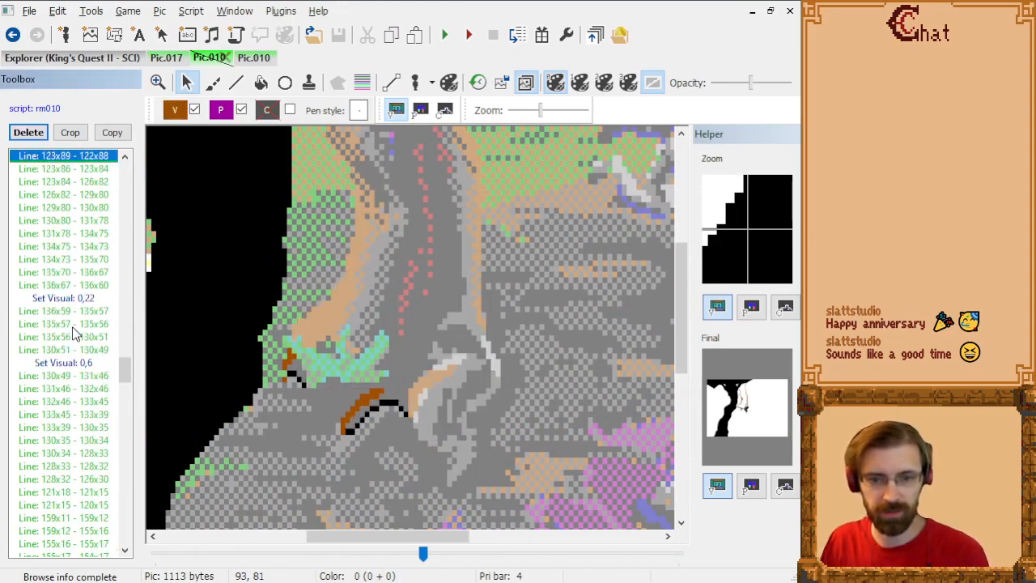
key(End)
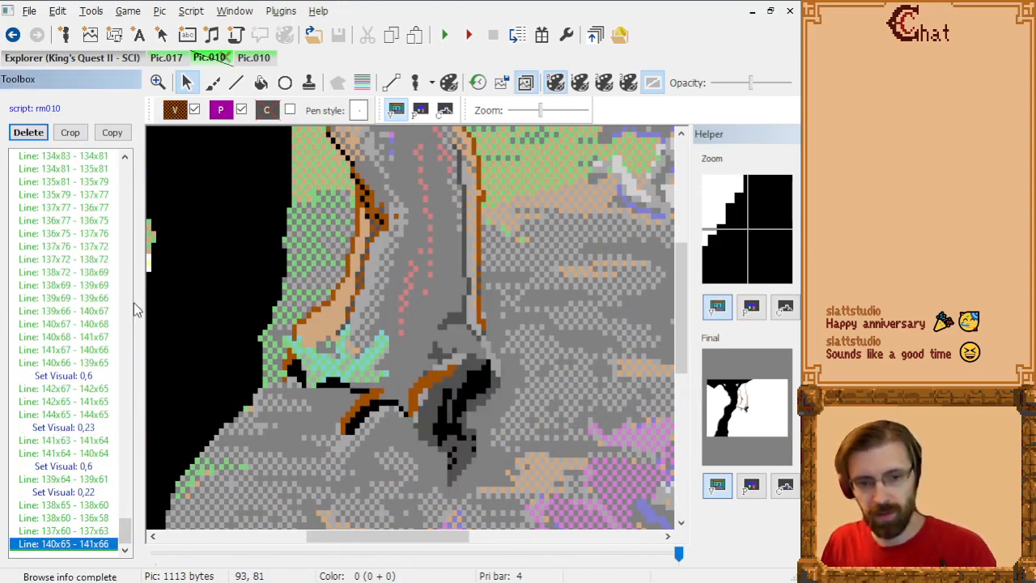
scroll(504, 340, down, 5)
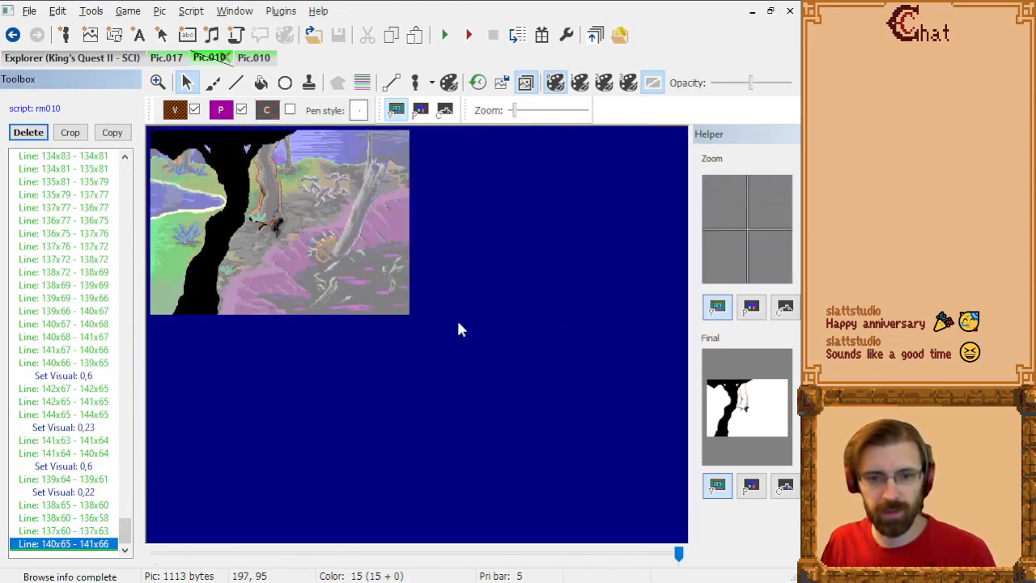
scroll(456, 328, up, 1)
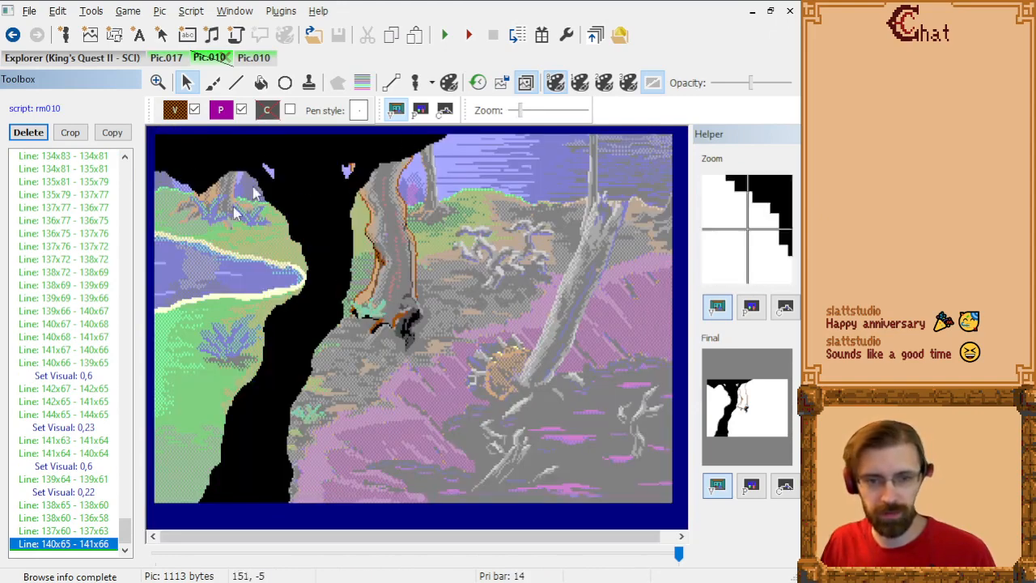
Step: Check the painted Pic.010's control screen, and compare its visual screen with the fully drawn tree overlay
click(254, 57)
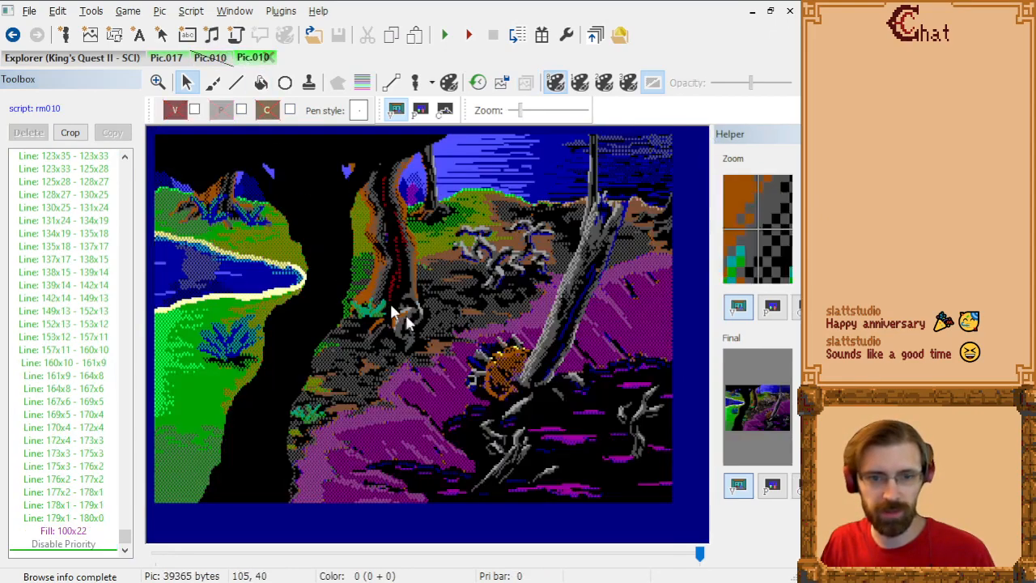
click(445, 110)
click(395, 110)
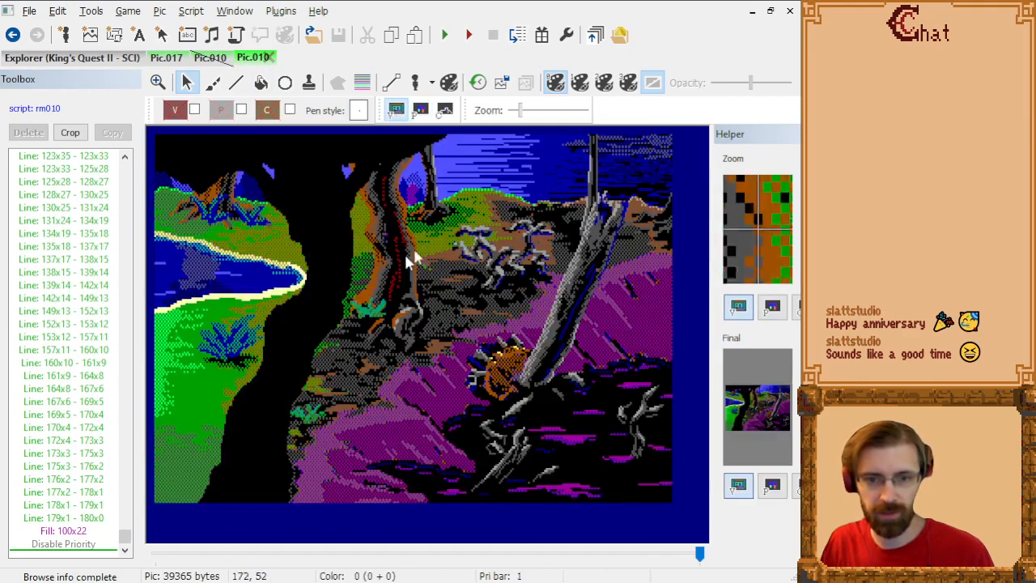
click(208, 58)
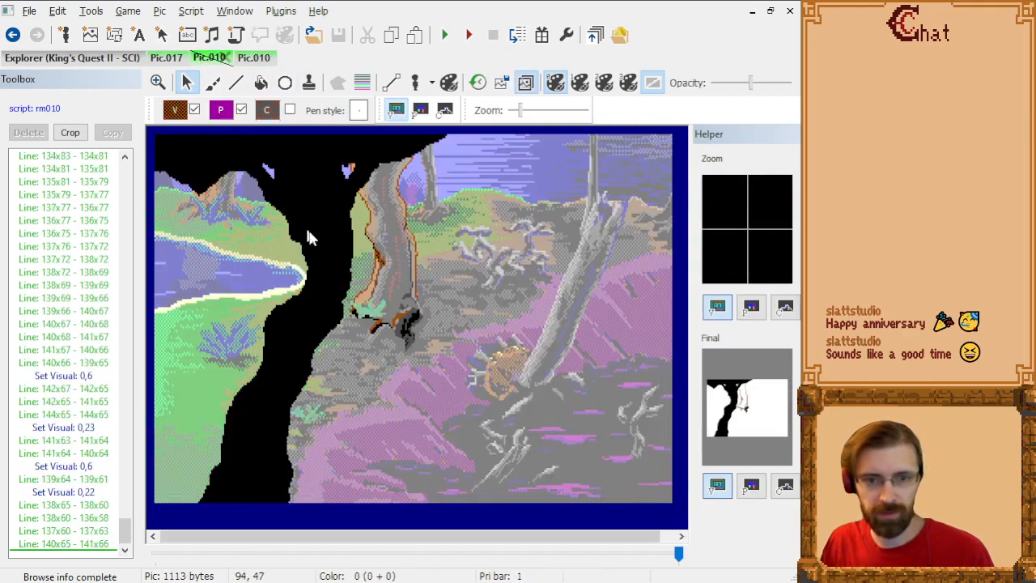
click(99, 454)
key(End)
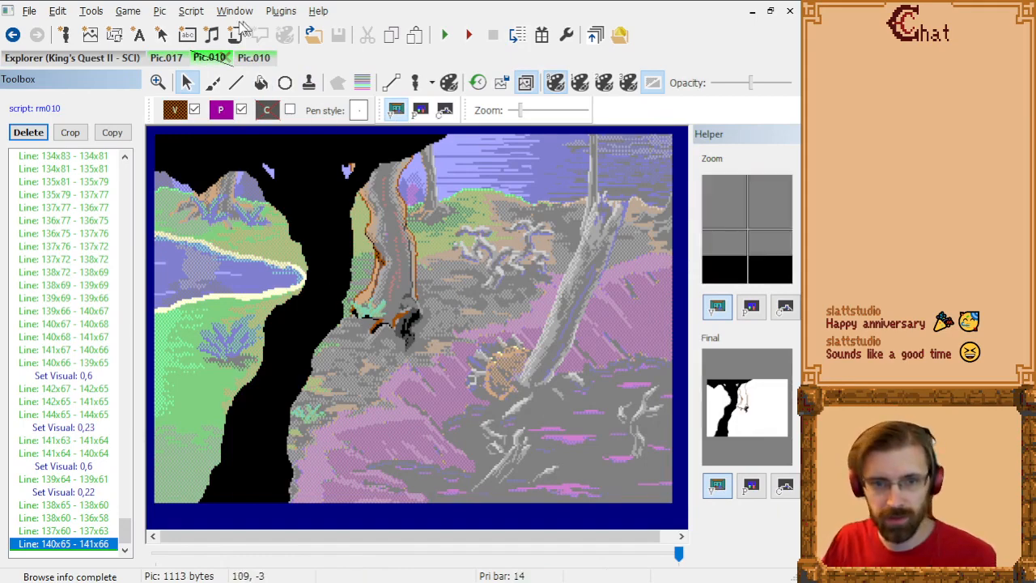
Step: Check the painted Pic.010's priority screen and its priority bands over the visual scene
click(254, 57)
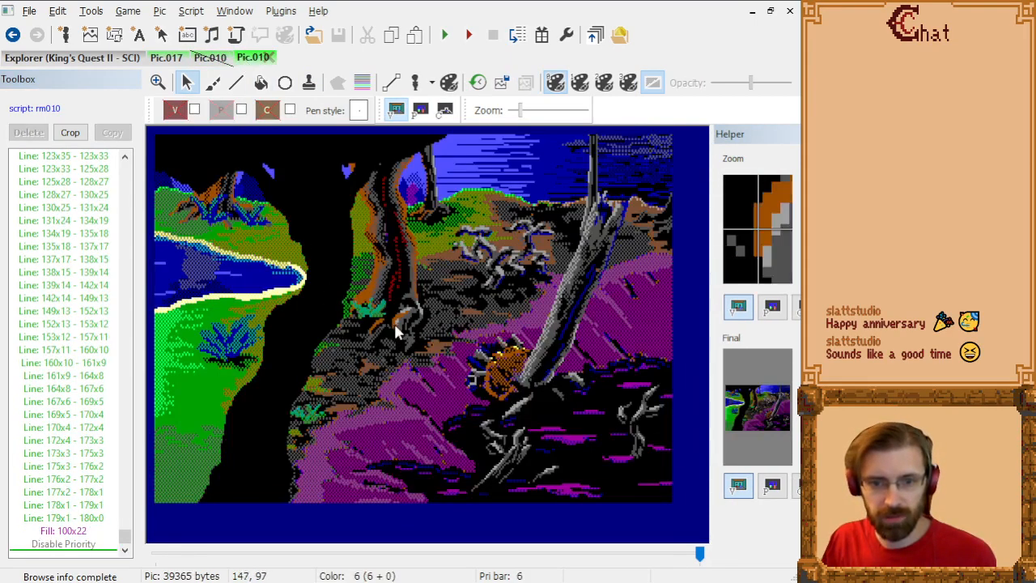
click(420, 110)
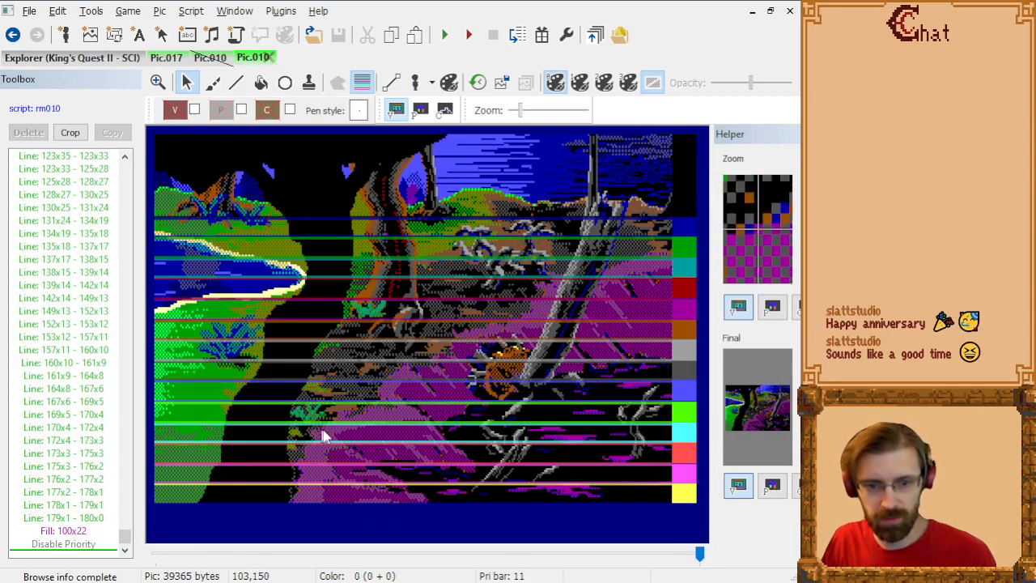
click(362, 83)
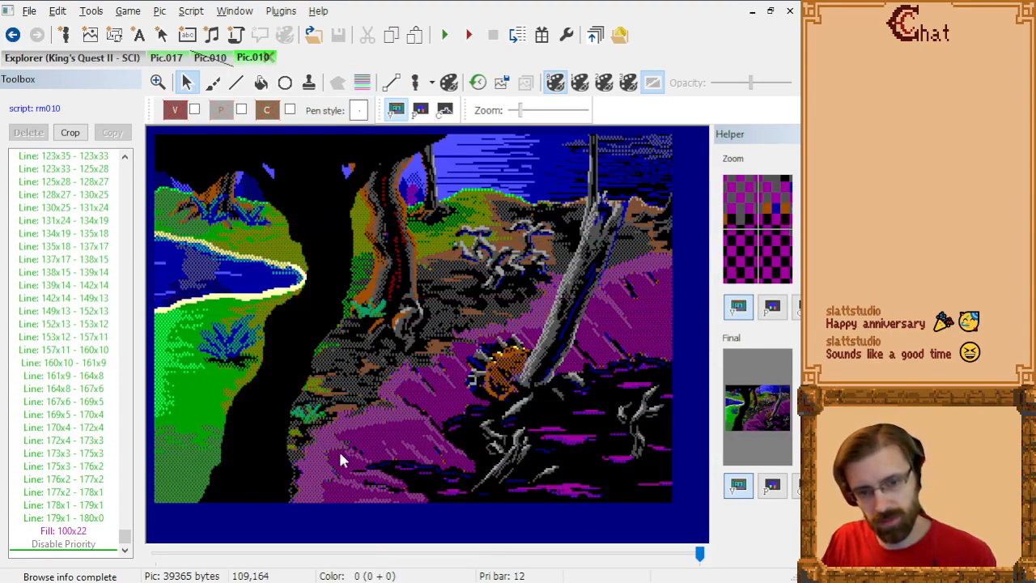
Step: Inspect the foreground tree trunk's lower edges and the surrounding ground in the painted Pic.010 up close
scroll(338, 459, up, 3)
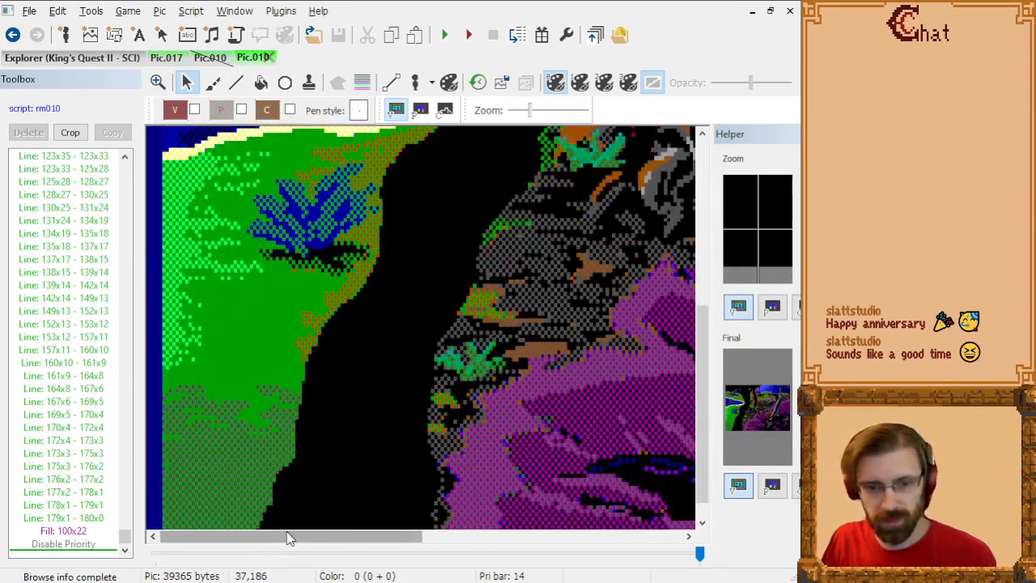
drag(289, 538, 333, 538)
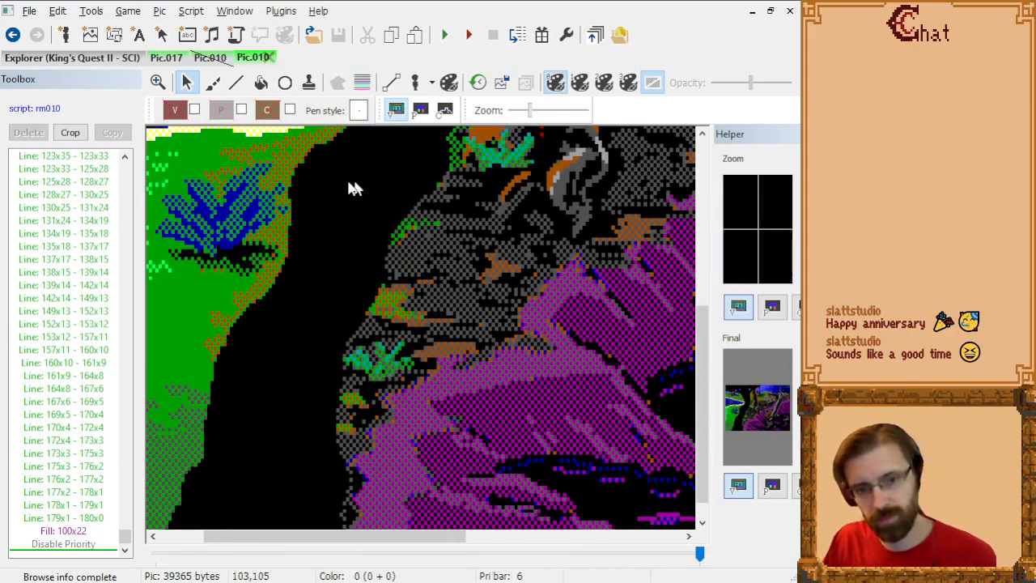
scroll(467, 372, up, 1)
scroll(472, 379, down, 3)
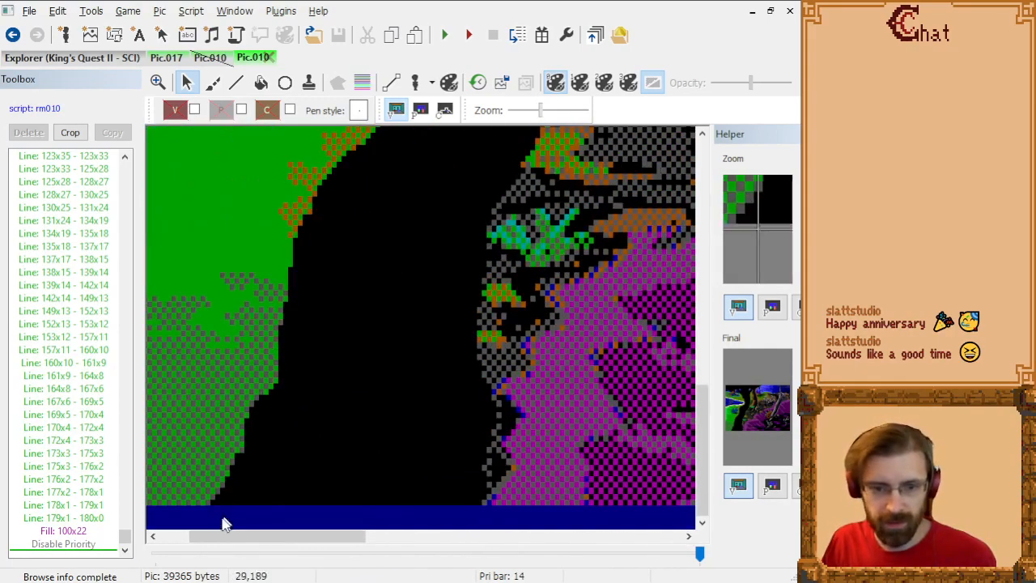
drag(286, 539, 333, 540)
scroll(414, 408, up, 2)
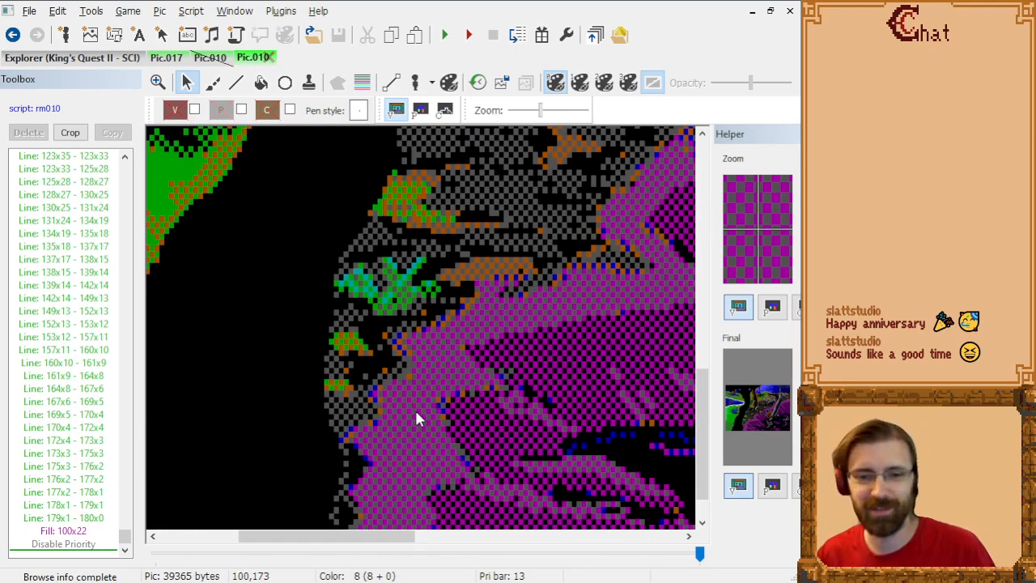
Step: Overlay the priority bands on Pic.010 and set the drawing priority to 11 for the green plant beside the trunk
scroll(439, 370, up, 2)
drag(412, 537, 380, 542)
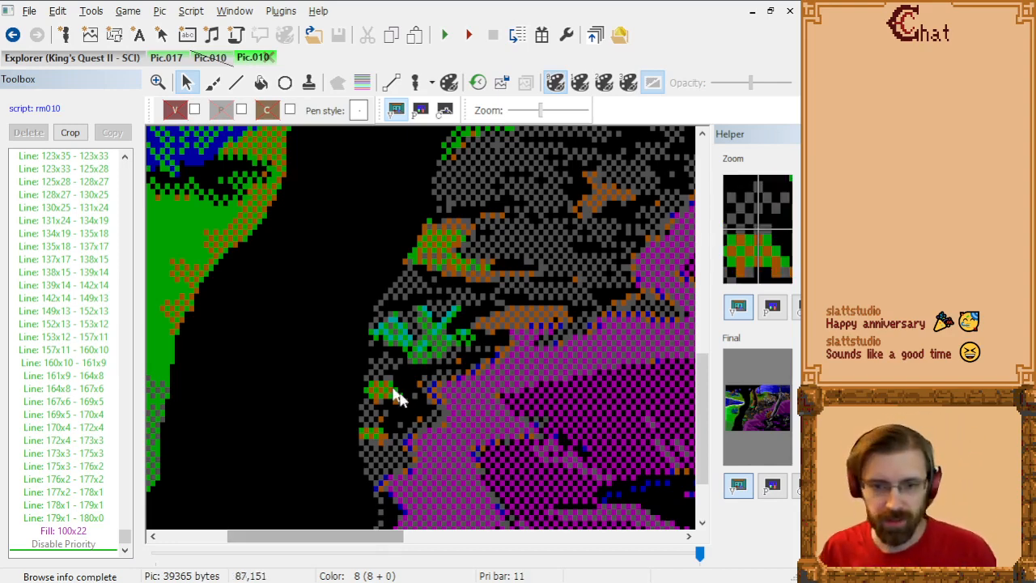
click(362, 84)
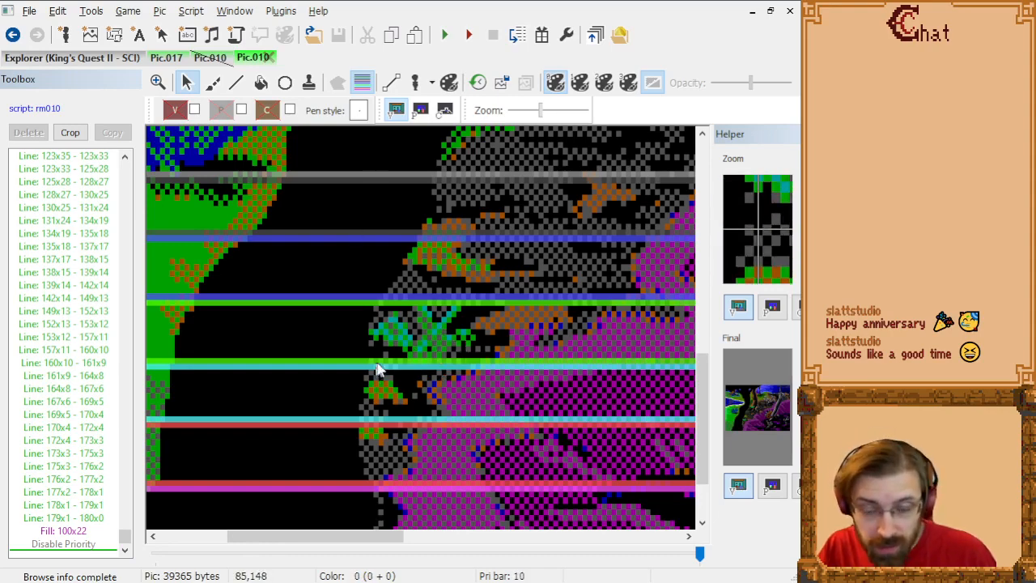
scroll(403, 334, up, 5)
scroll(398, 333, down, 6)
scroll(398, 328, up, 3)
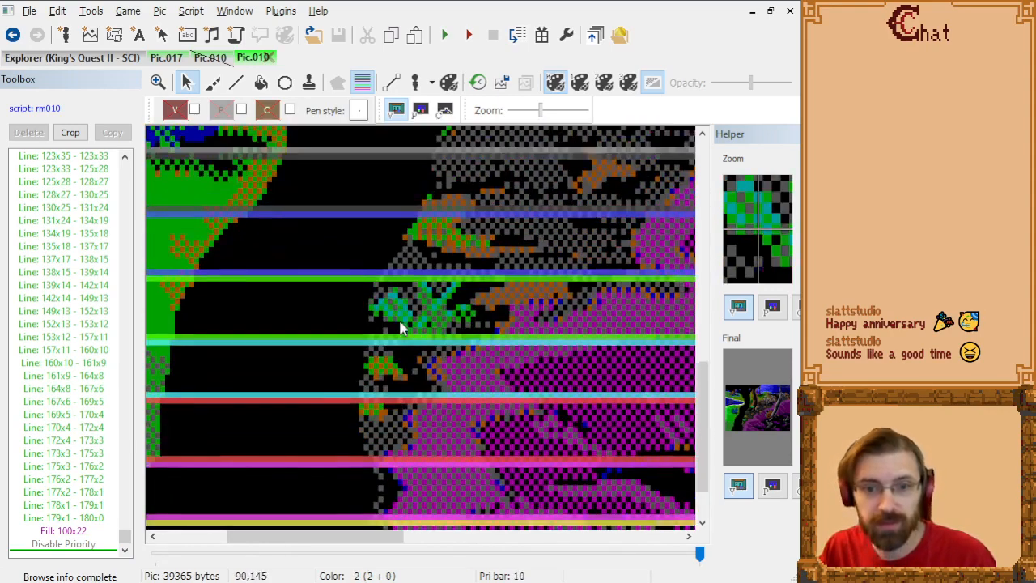
click(221, 111)
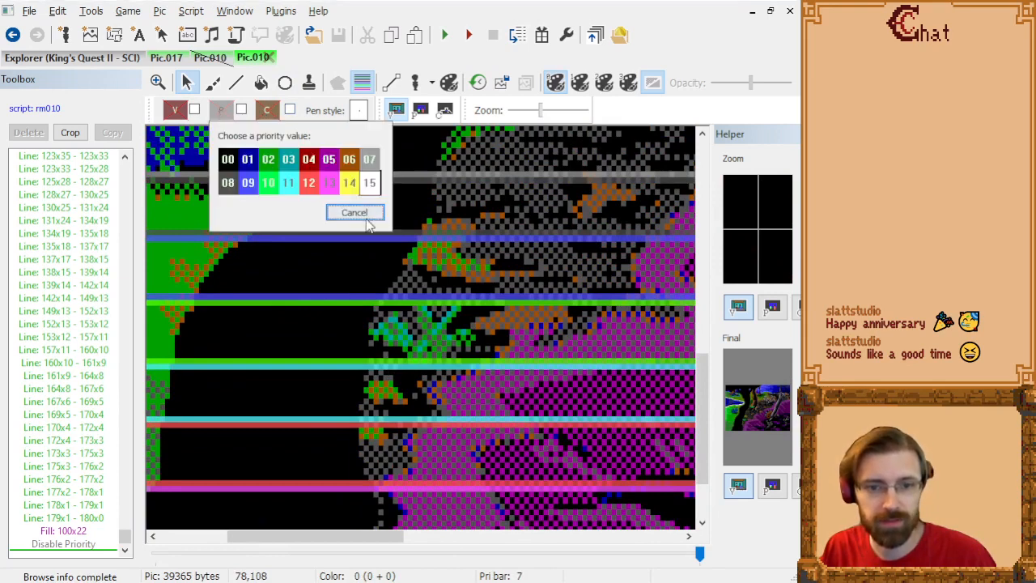
click(289, 185)
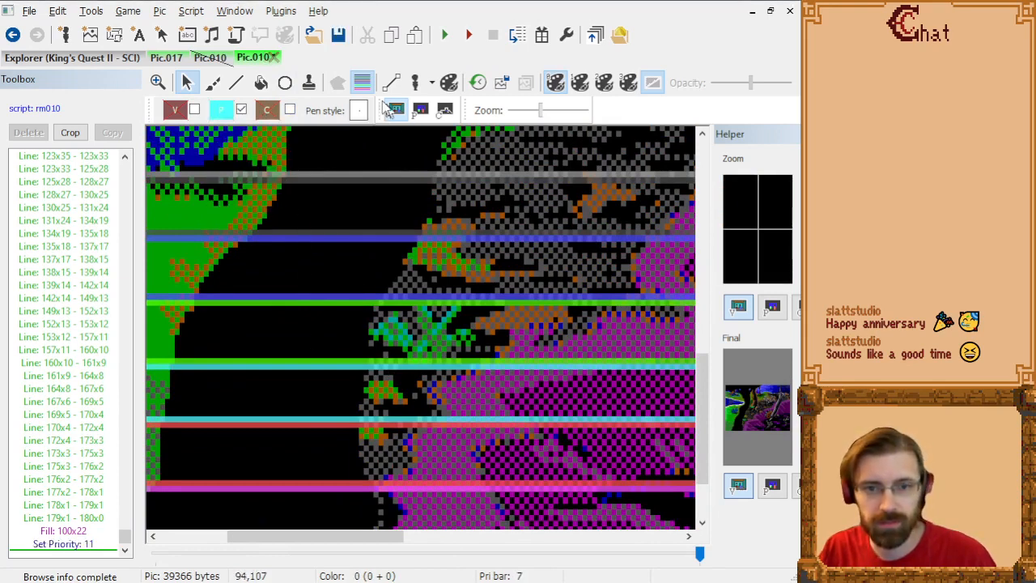
Step: Hide the priority bands and trace the plant's lower-left edge with connected lines from 92x148 to 84x144
click(236, 82)
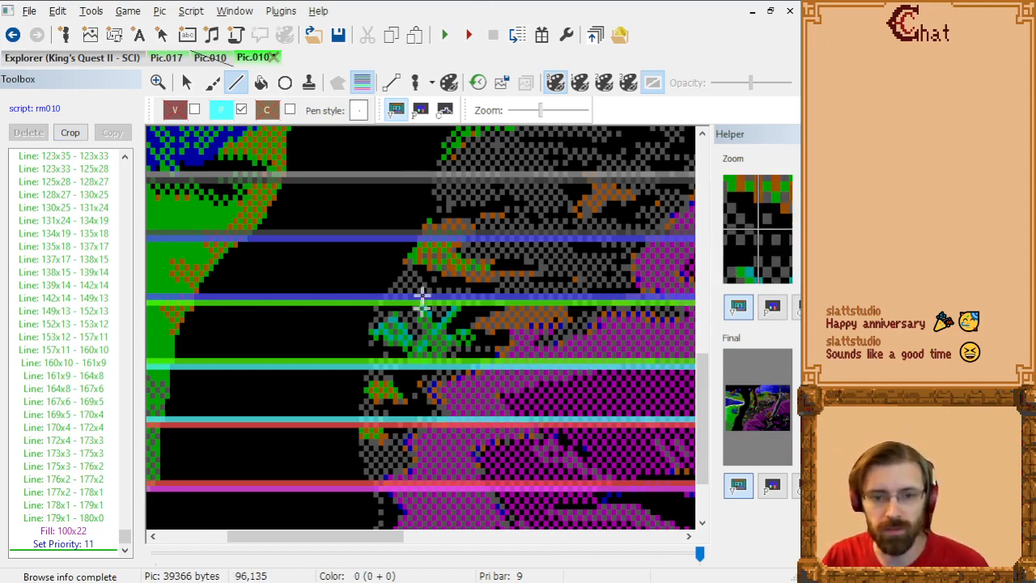
scroll(454, 336, up, 1)
scroll(502, 375, down, 4)
drag(317, 536, 353, 537)
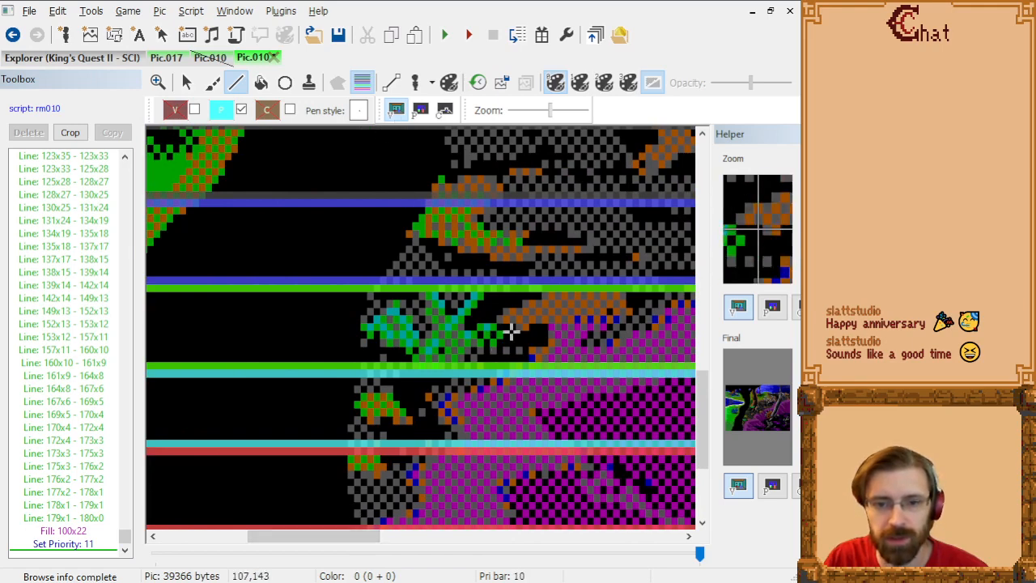
click(363, 85)
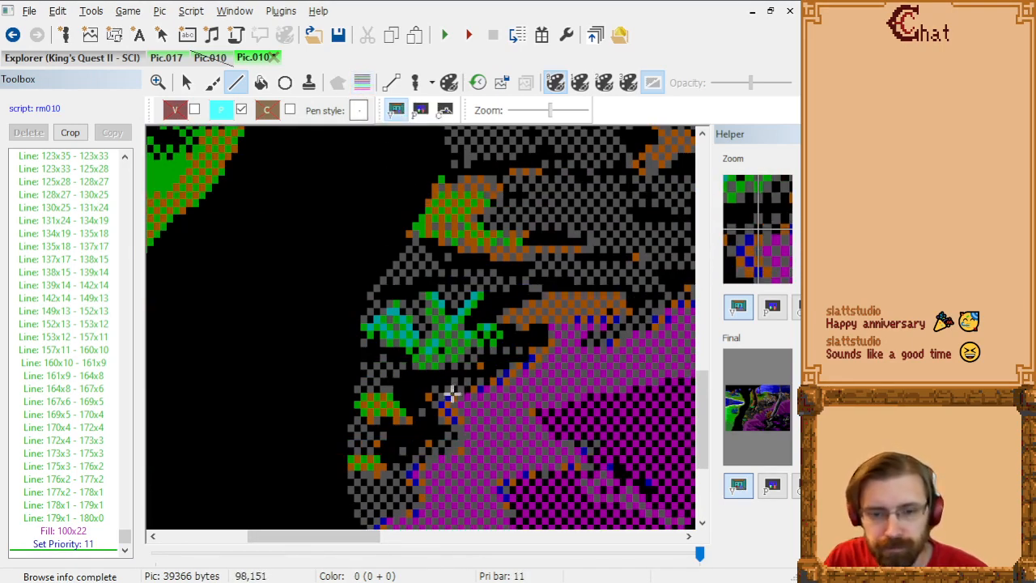
click(416, 355)
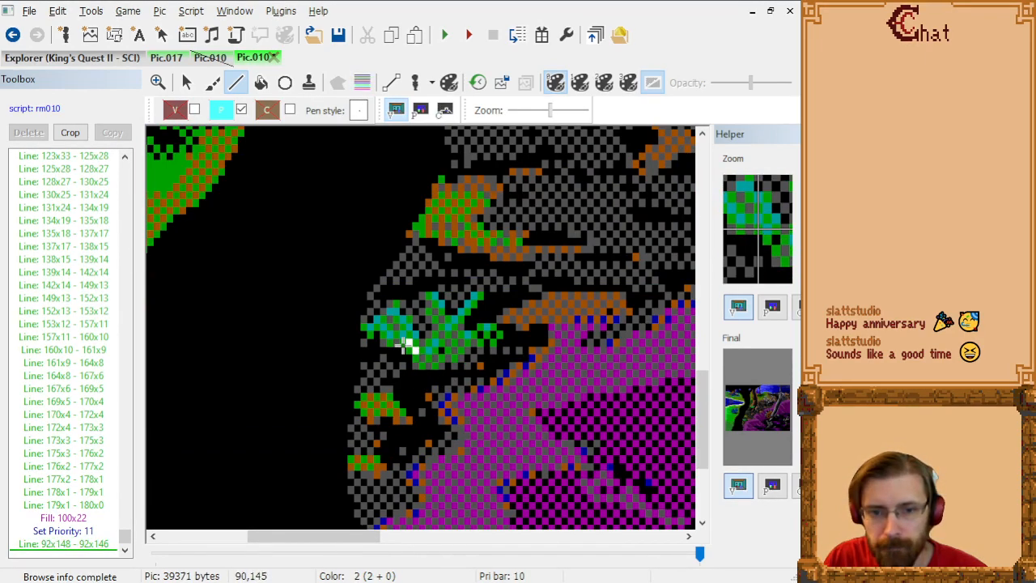
key(ctrl+z)
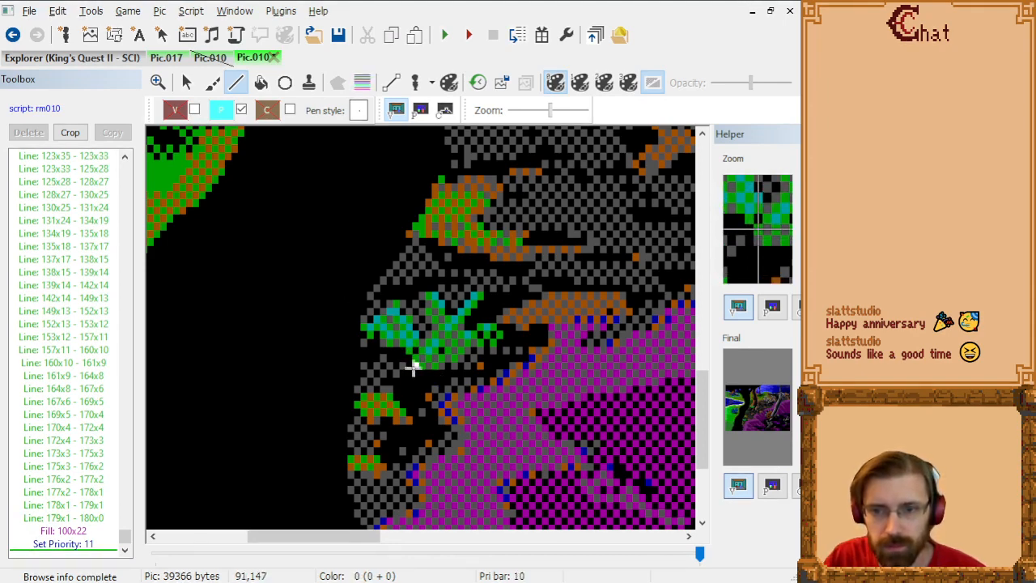
click(415, 367)
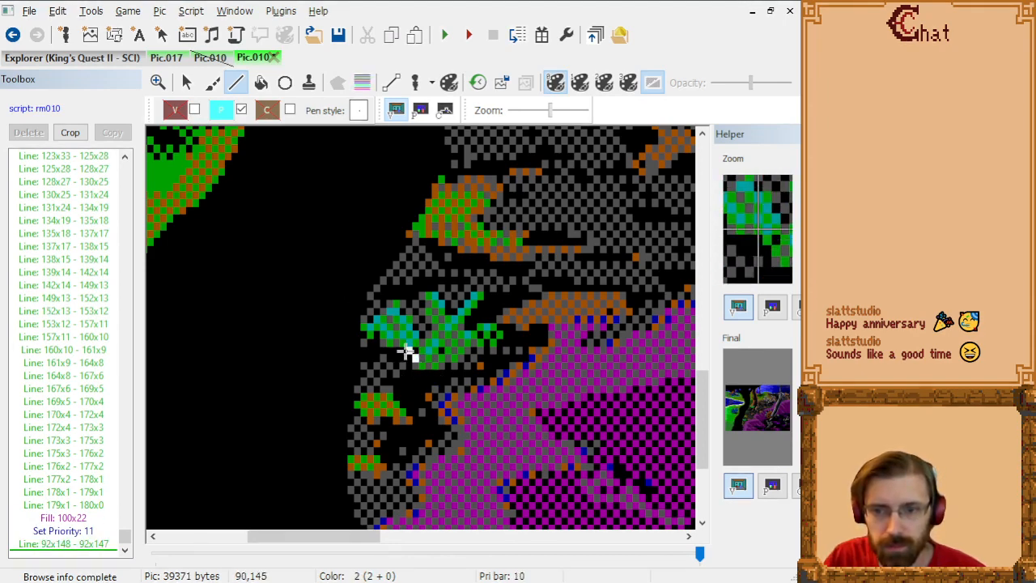
click(405, 352)
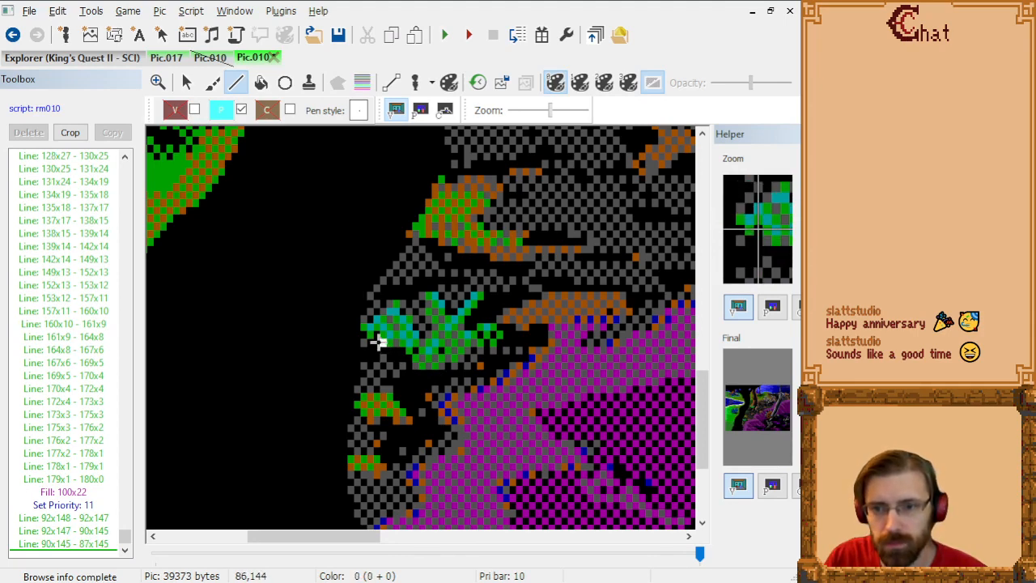
click(377, 342)
click(366, 337)
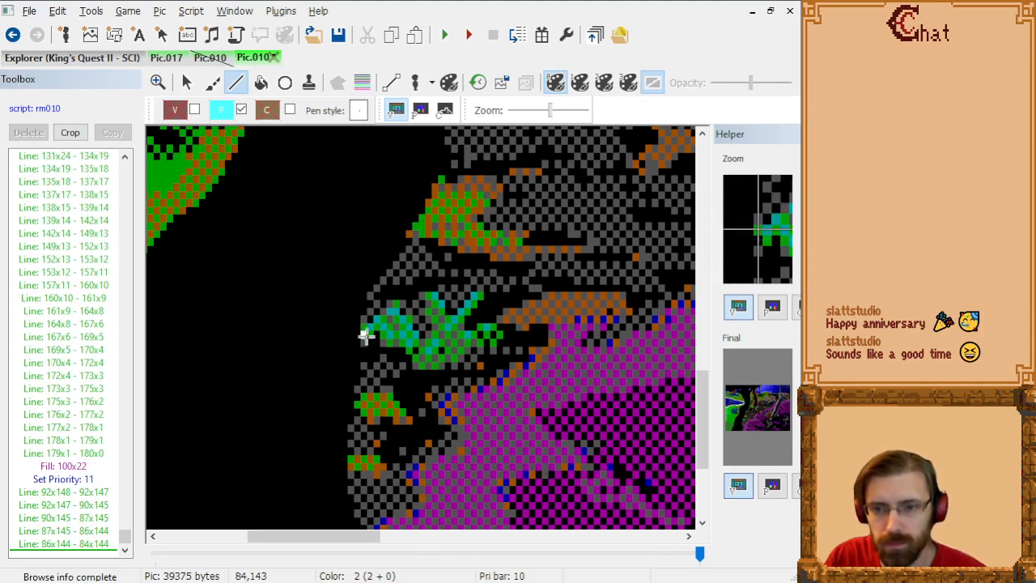
Step: Continue the line outline around the plant's left leaf, from its tip at 84x144 over 89x140 down to 93x146
click(366, 334)
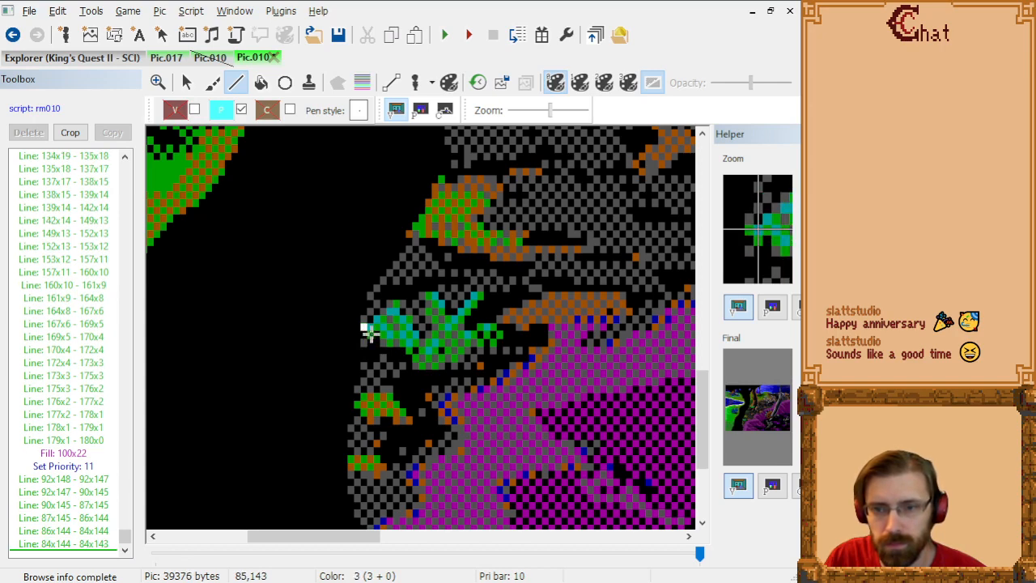
click(370, 333)
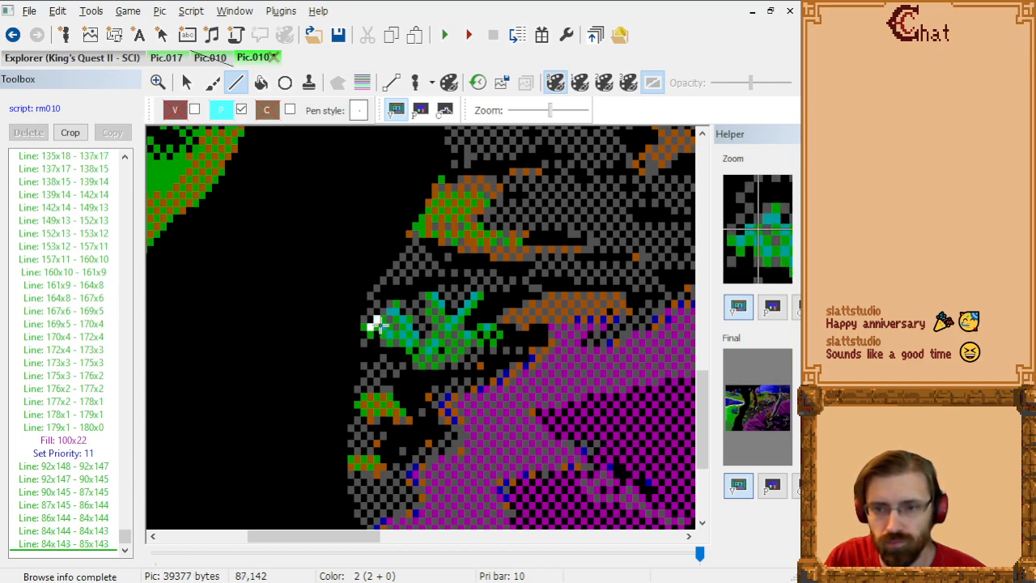
click(374, 326)
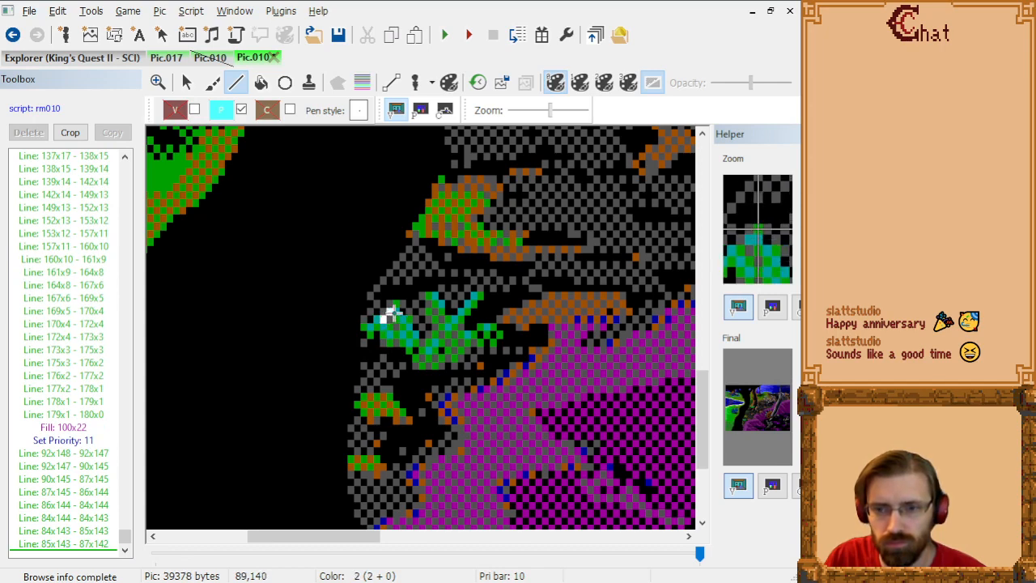
click(393, 308)
click(394, 308)
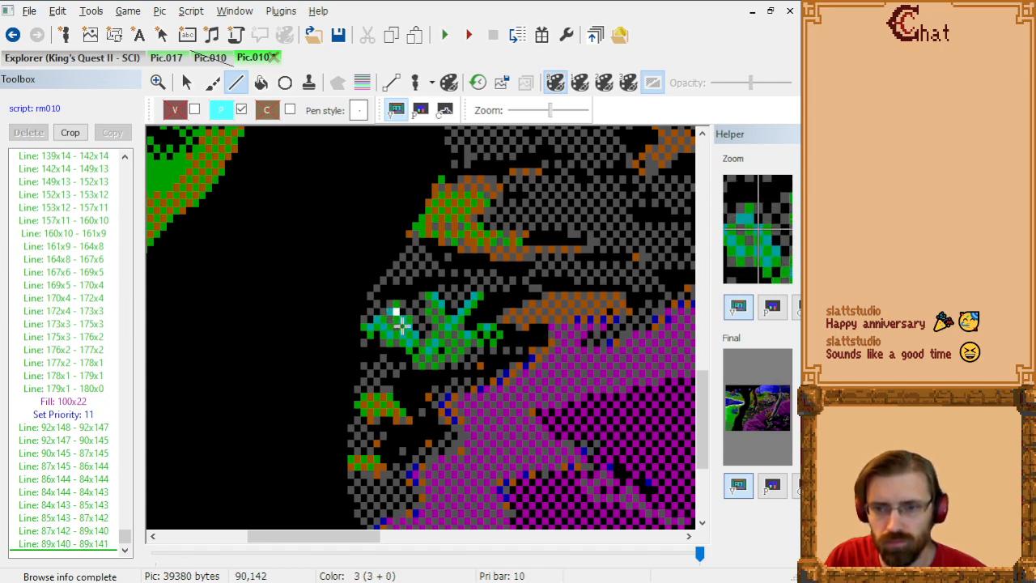
click(402, 317)
click(409, 318)
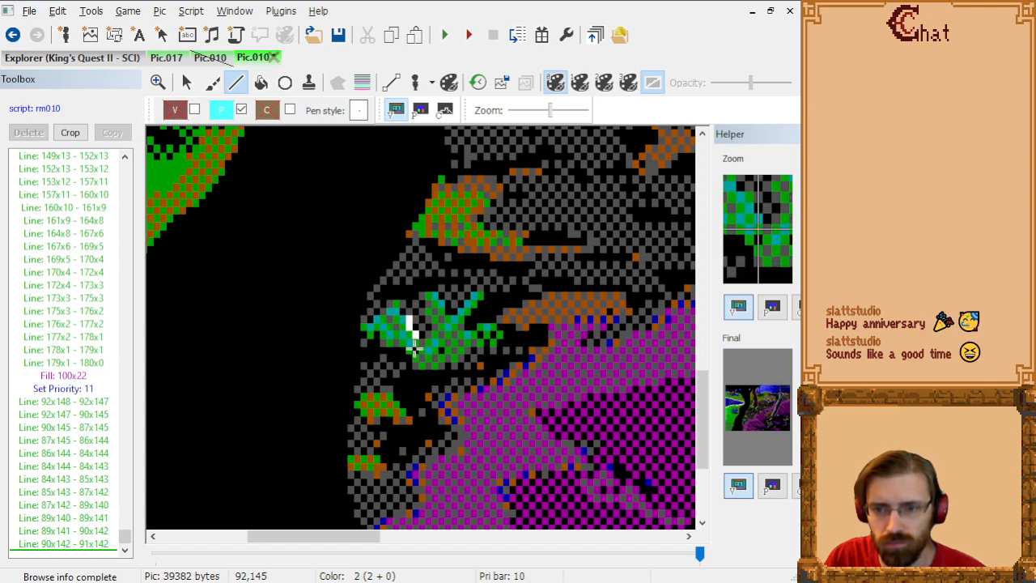
click(414, 346)
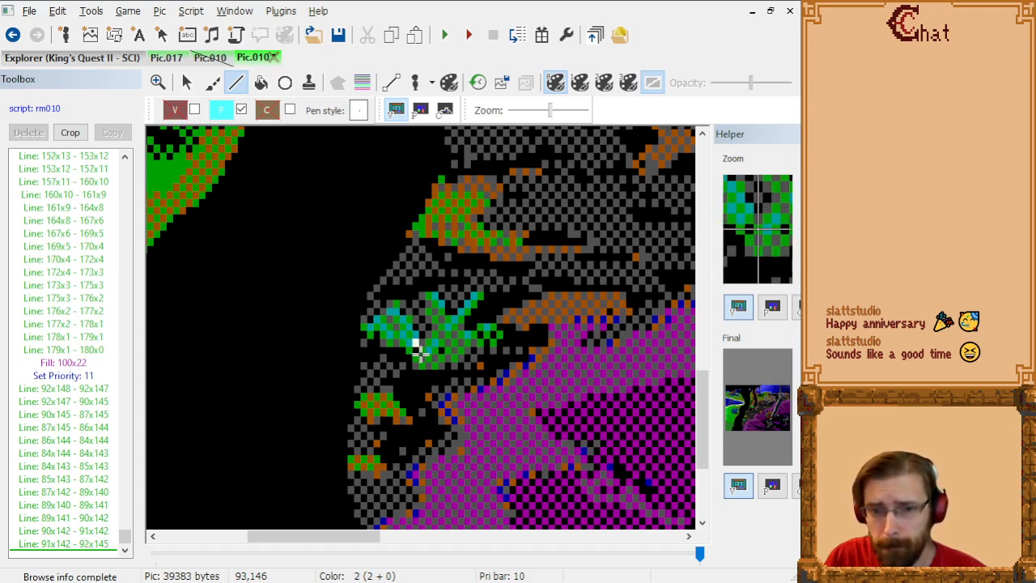
click(418, 350)
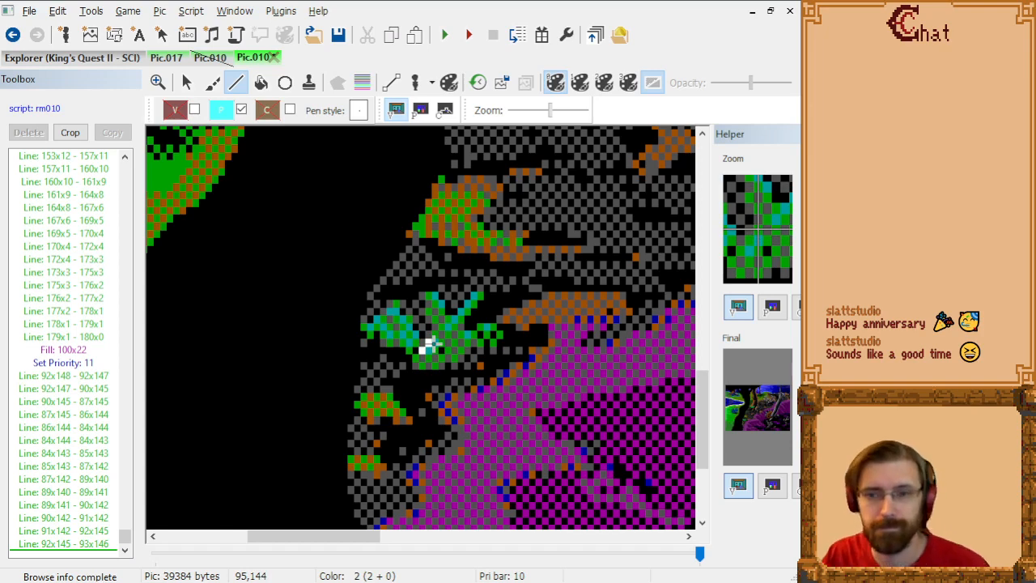
Step: Outline the plant's middle leaf with connected lines from 93x146 up to 94x139 and down to 97x142
click(430, 345)
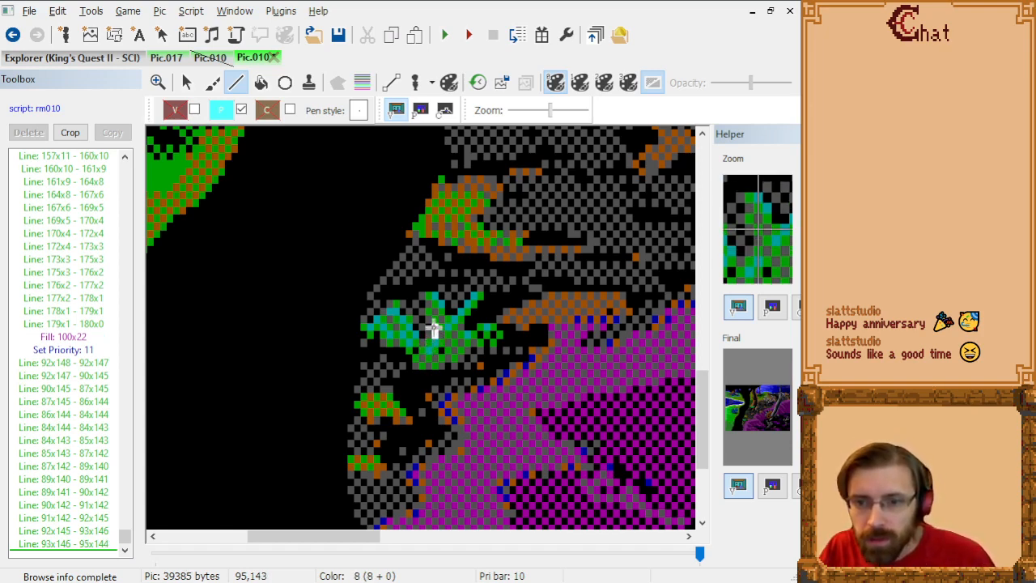
click(432, 327)
click(431, 320)
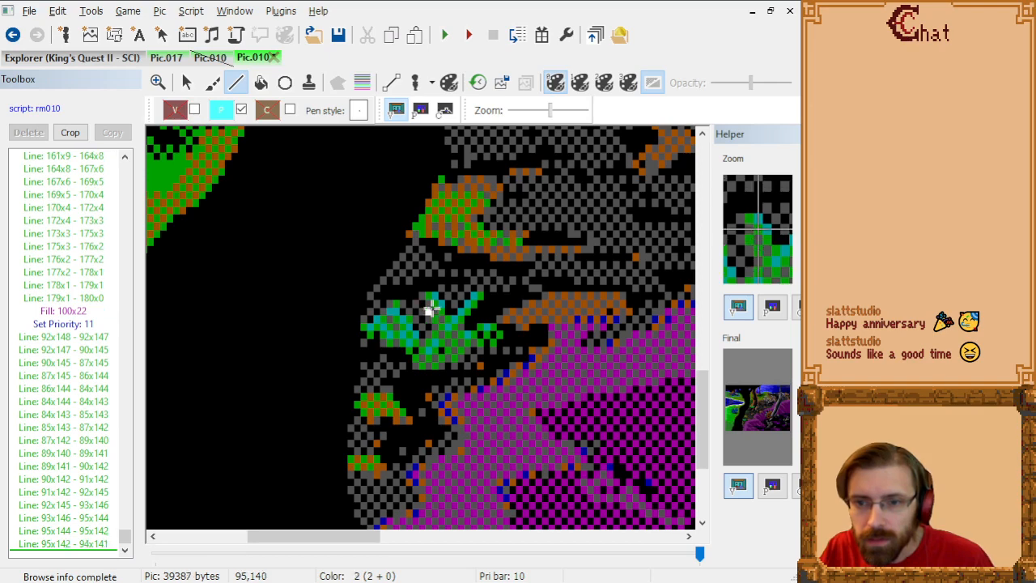
click(428, 306)
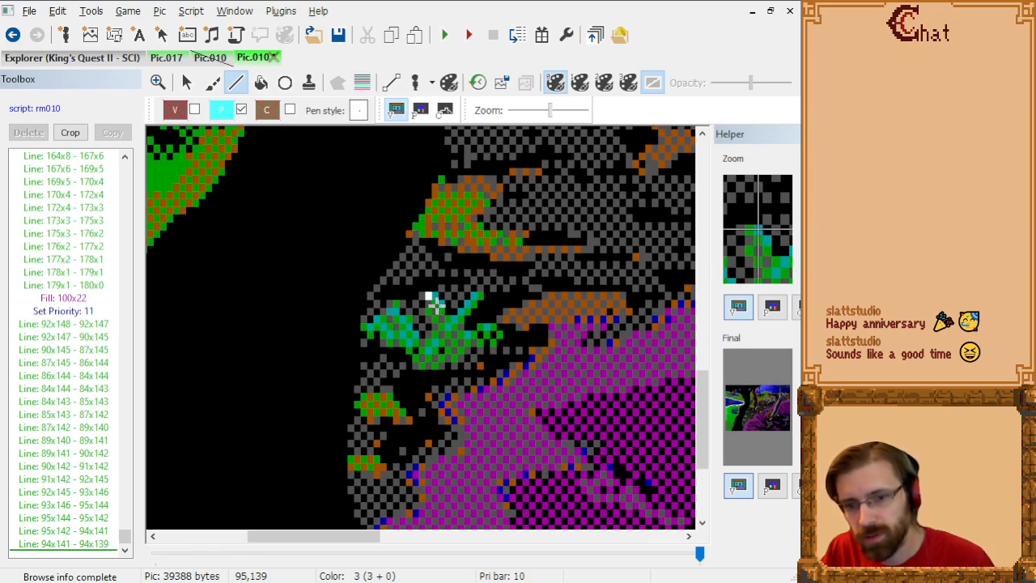
click(433, 299)
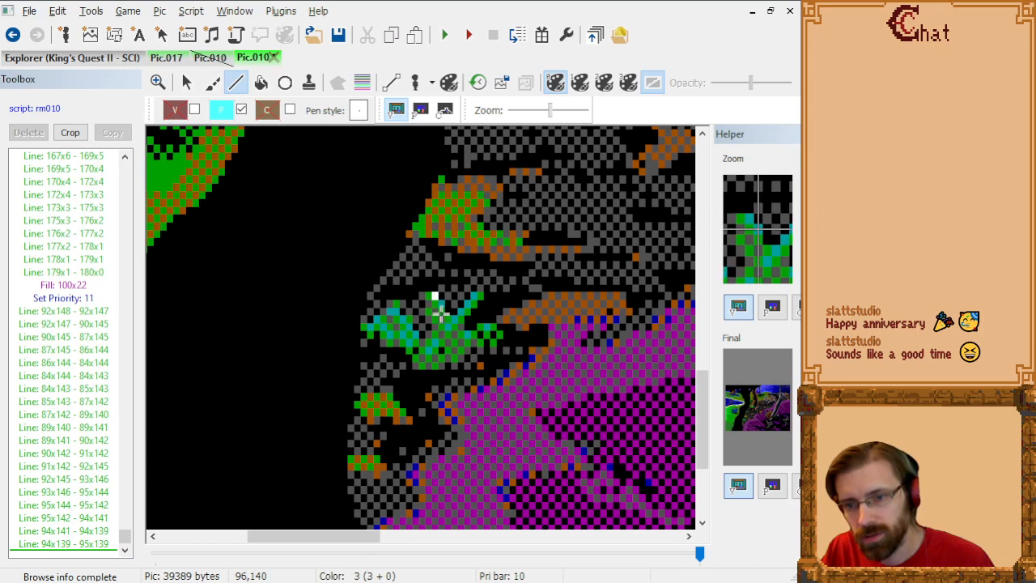
click(438, 307)
click(439, 313)
click(445, 318)
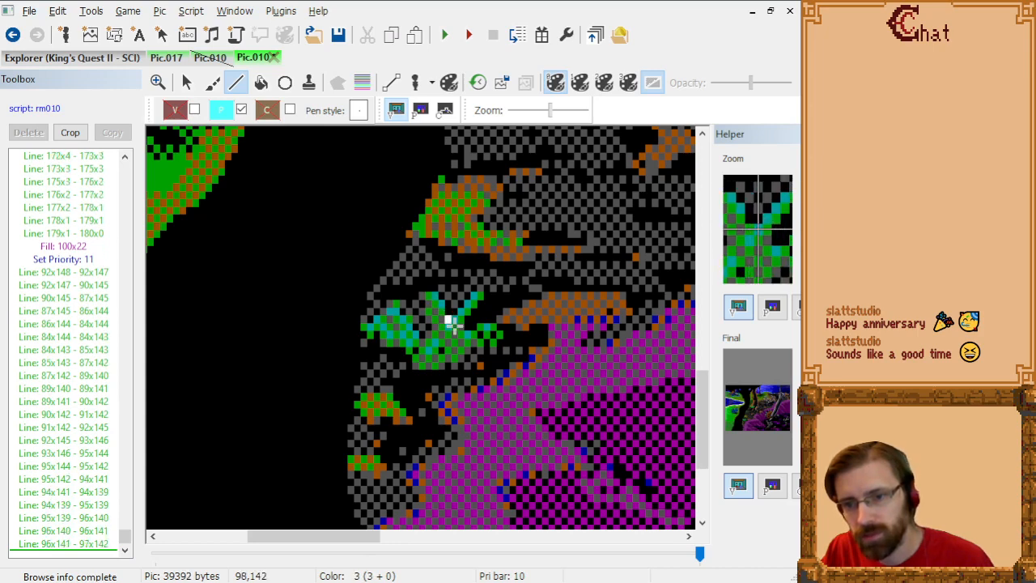
Step: Outline the plant's upper-right leaf from 97x142 out to its tip at 102x139 and back down to 100x144
click(450, 319)
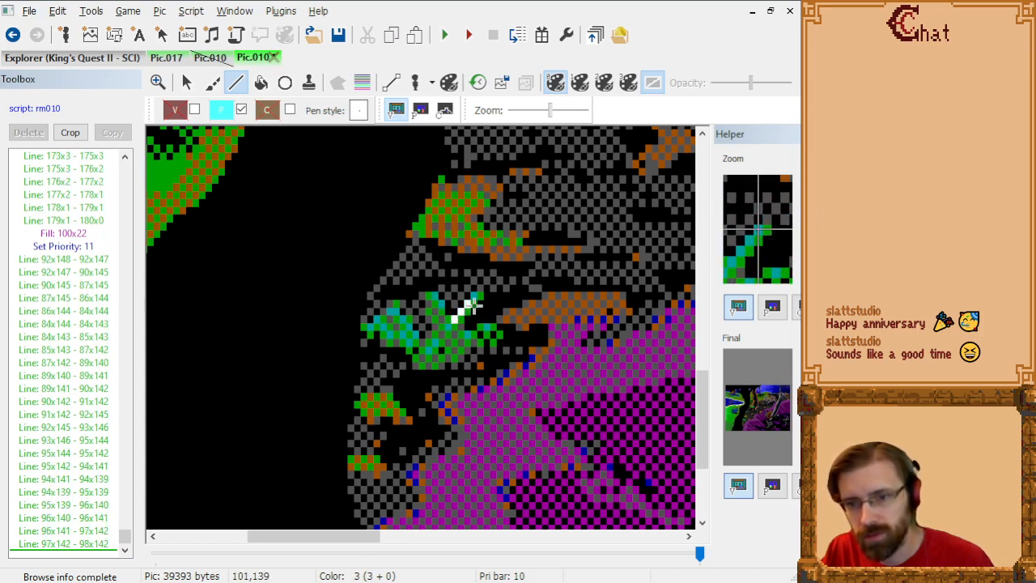
click(465, 303)
click(477, 302)
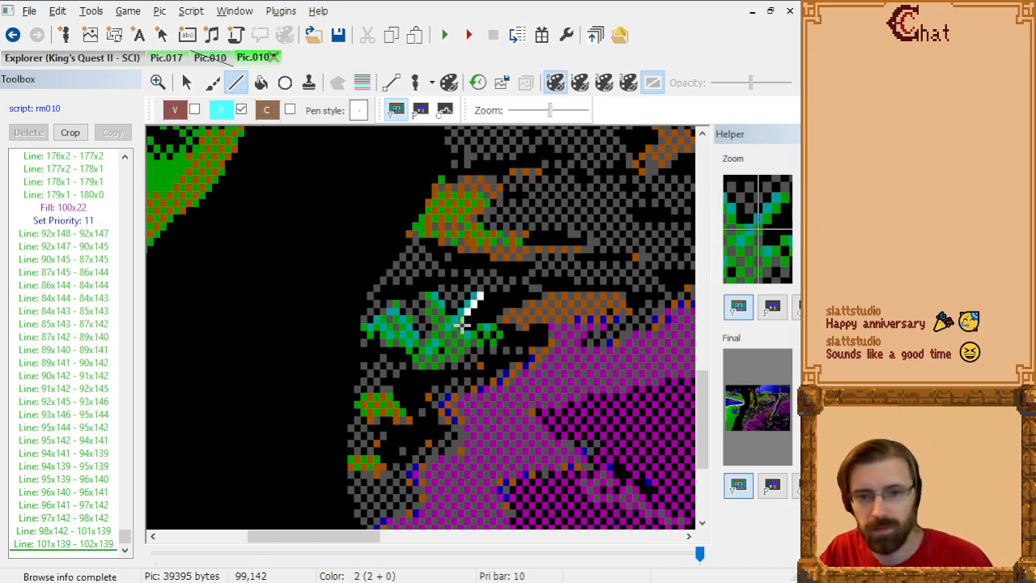
click(460, 327)
click(460, 336)
click(467, 343)
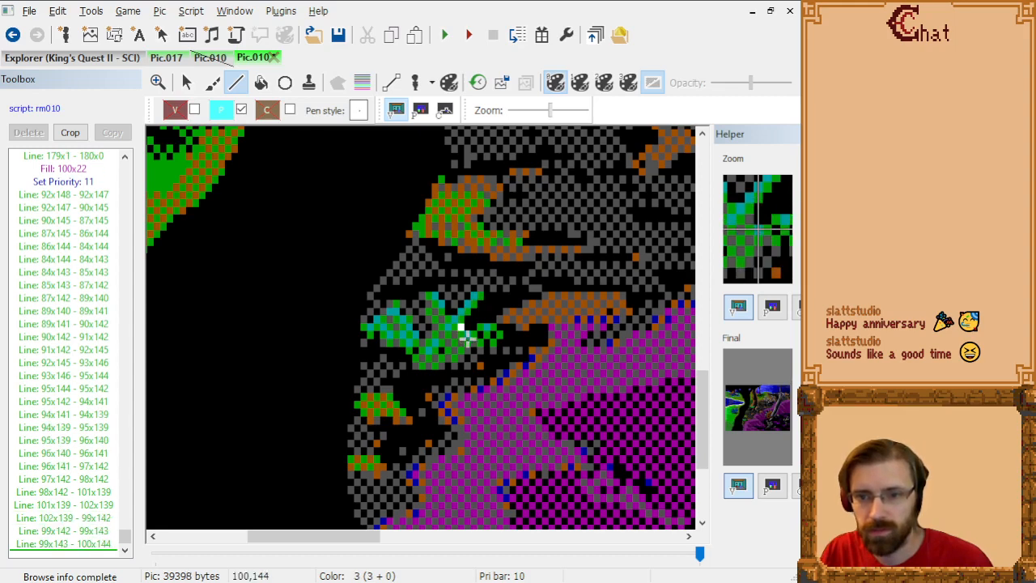
Step: Outline the plant's lower-right leaf from 100x144 around its tip at 105x144 and back to 100x145
click(483, 333)
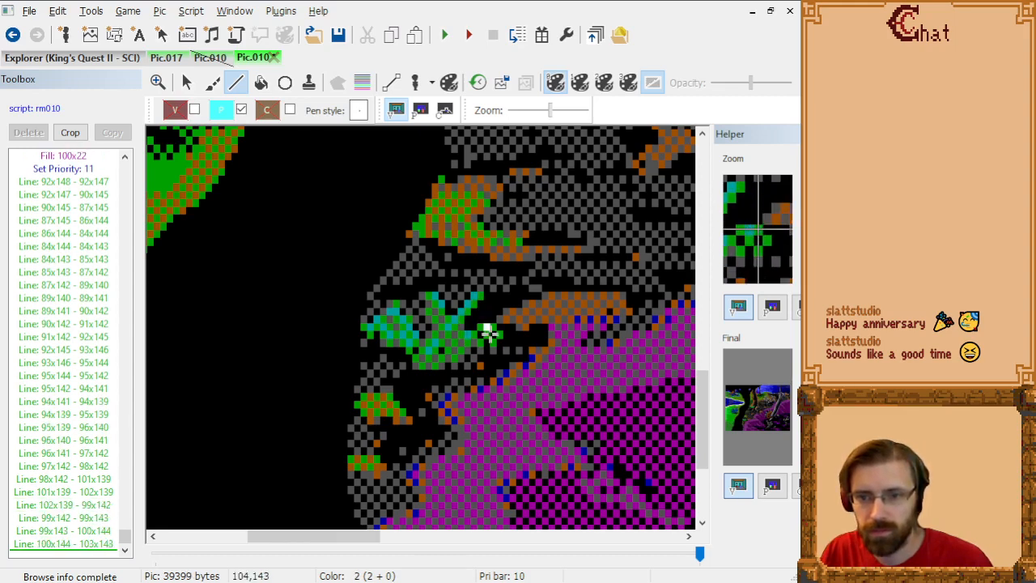
click(489, 333)
click(500, 342)
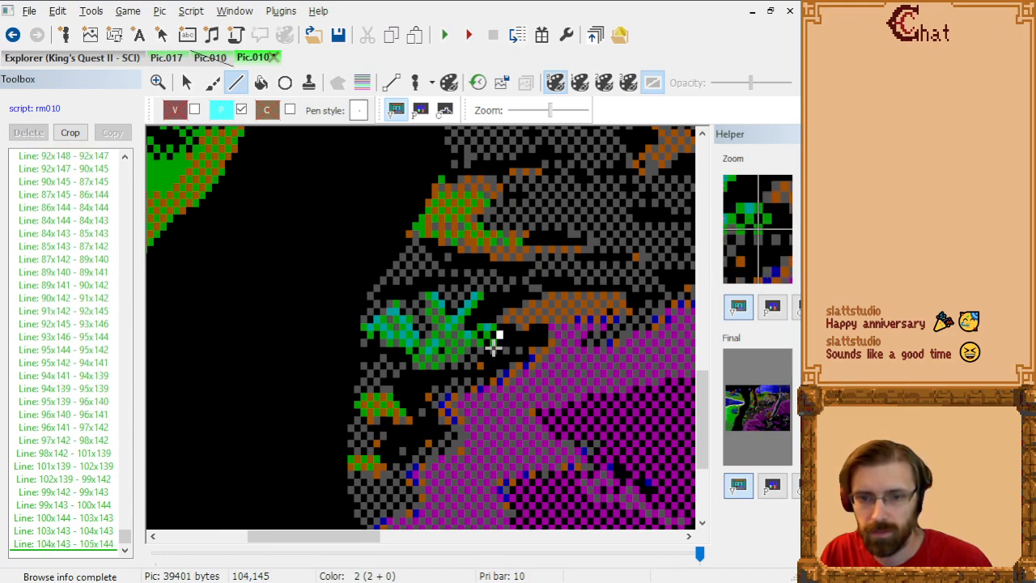
click(494, 344)
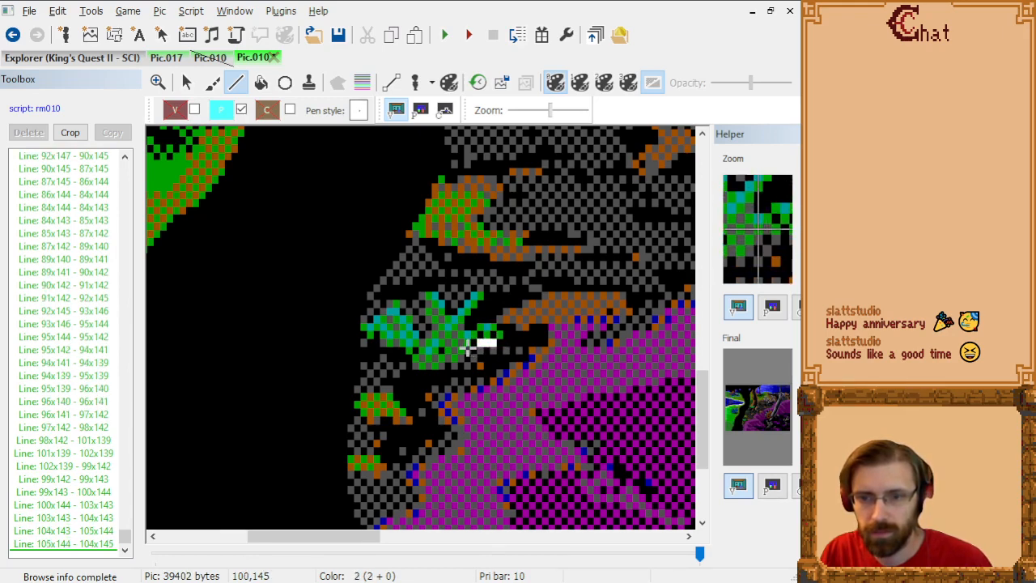
click(471, 345)
Step: Trace the plant's base through 98x147 and 96x148, switch to the priority screen, and close the outline at 92x148
click(451, 364)
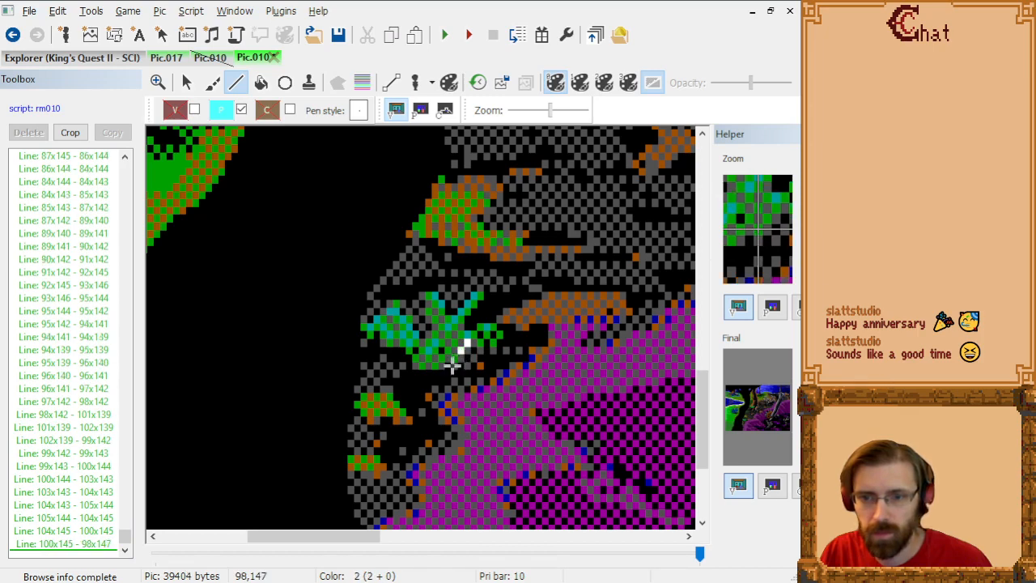
click(447, 365)
click(438, 369)
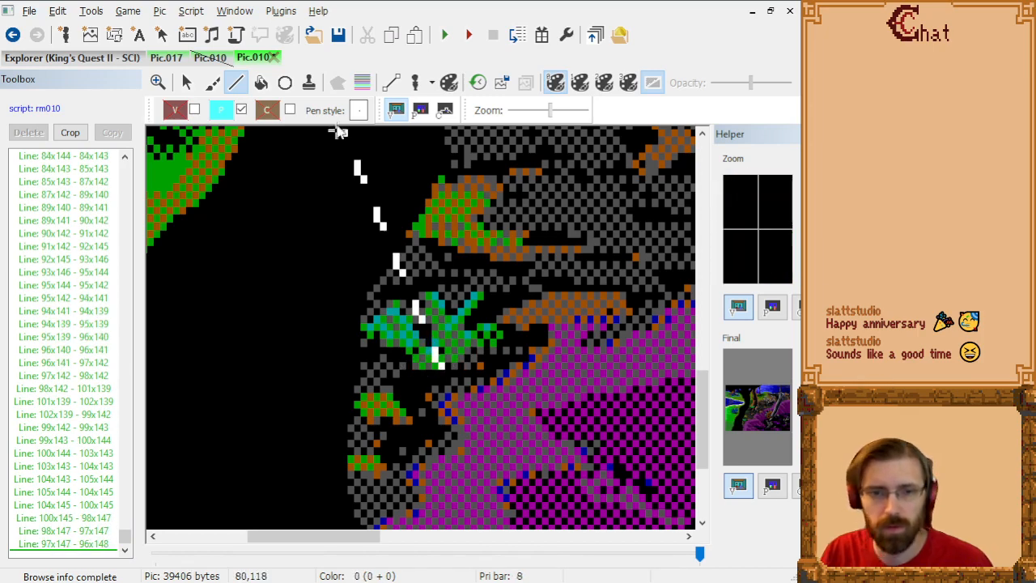
click(420, 111)
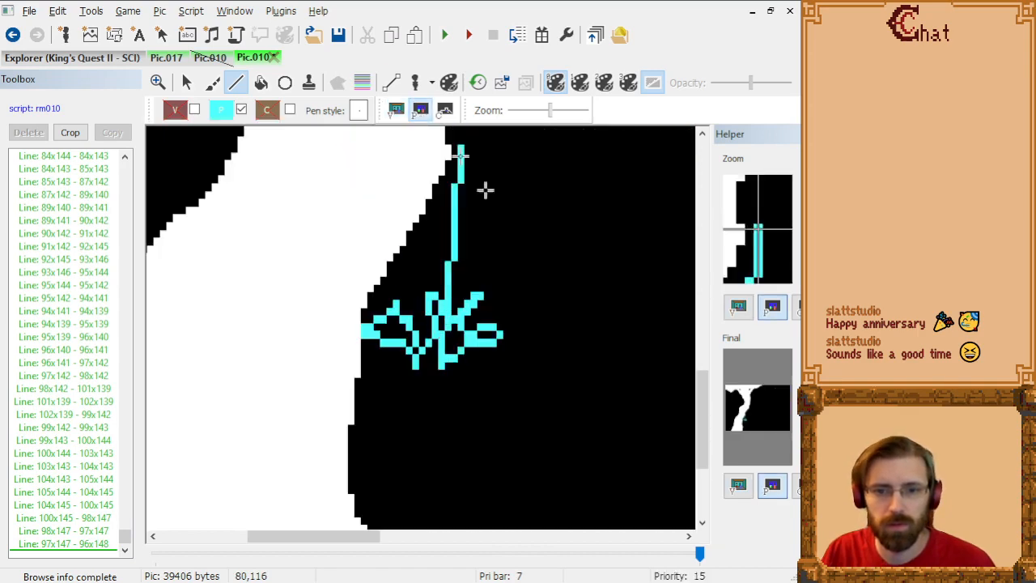
click(412, 370)
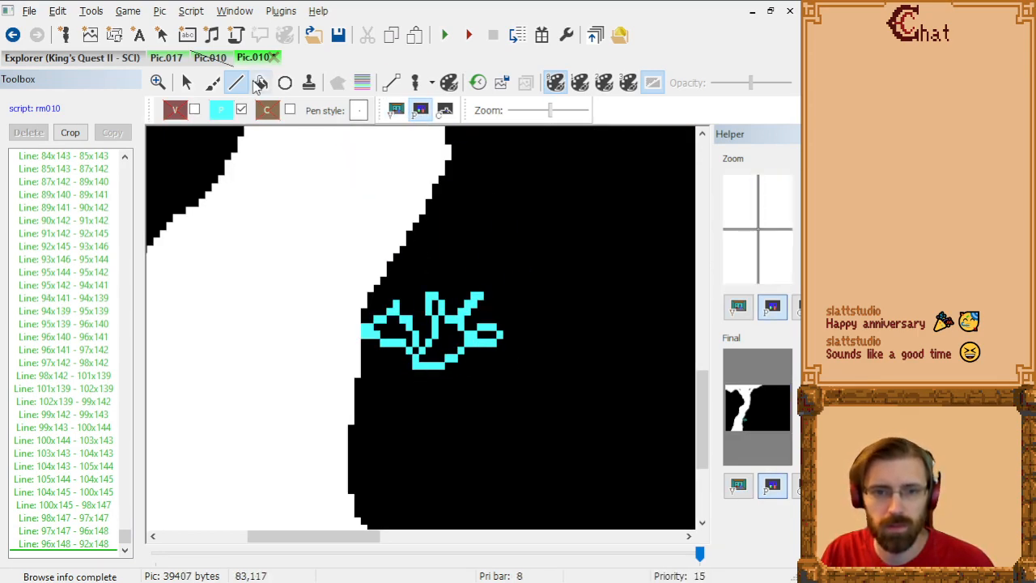
Step: Fill the outlined plant's interior with priority 11, including its leaf gaps and the spot at 92x146
click(261, 82)
click(398, 331)
click(451, 347)
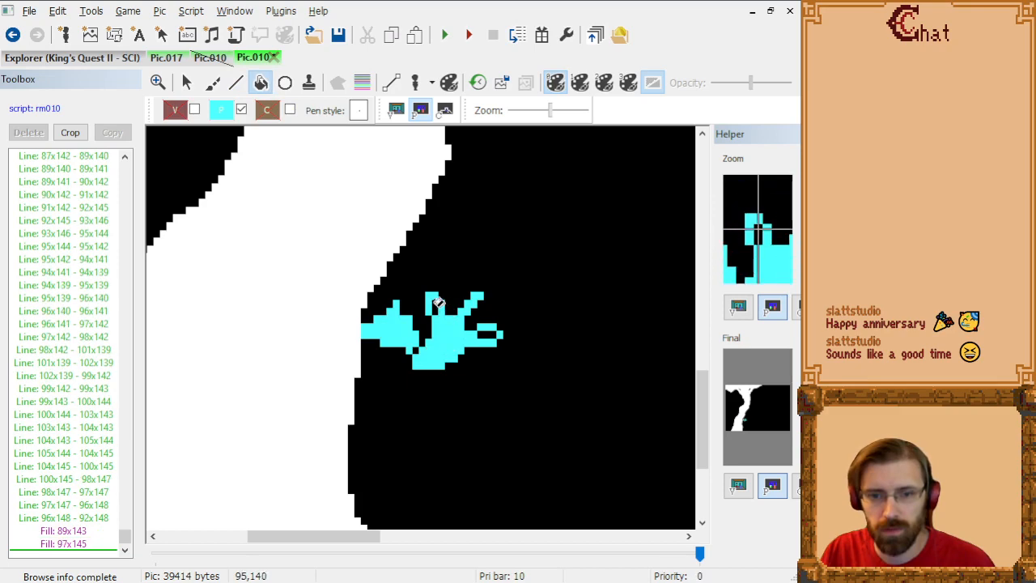
click(437, 311)
click(492, 334)
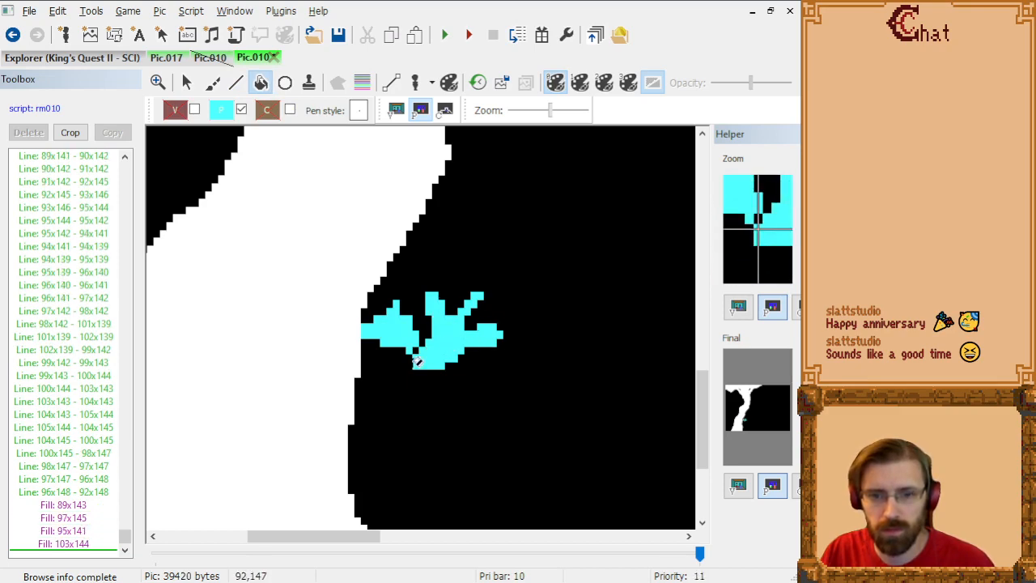
click(417, 359)
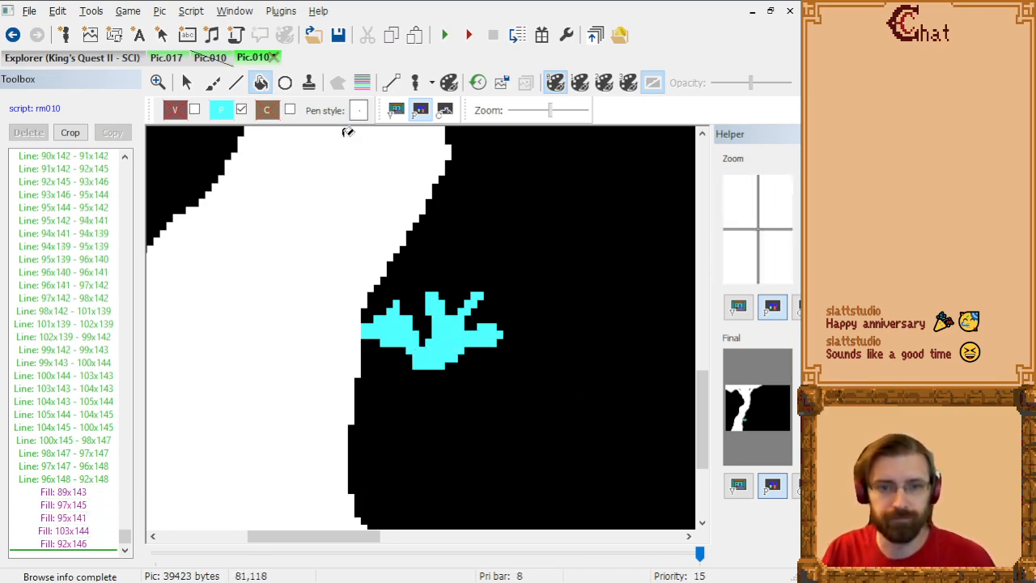
Step: Disable priority drawing and overlay the priority bands on the visual screen to examine the blue bush on the grass
click(242, 111)
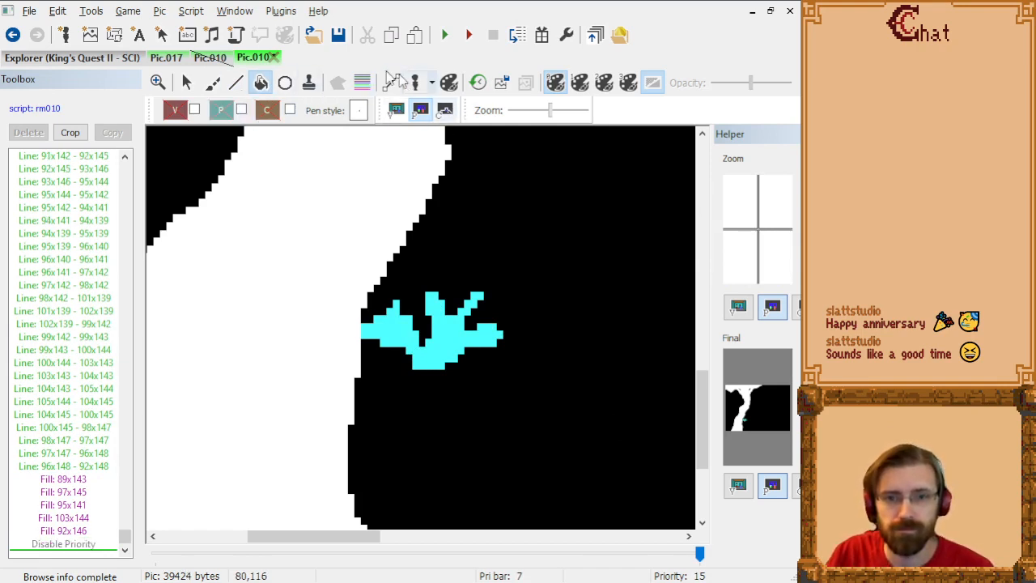
click(361, 83)
click(396, 110)
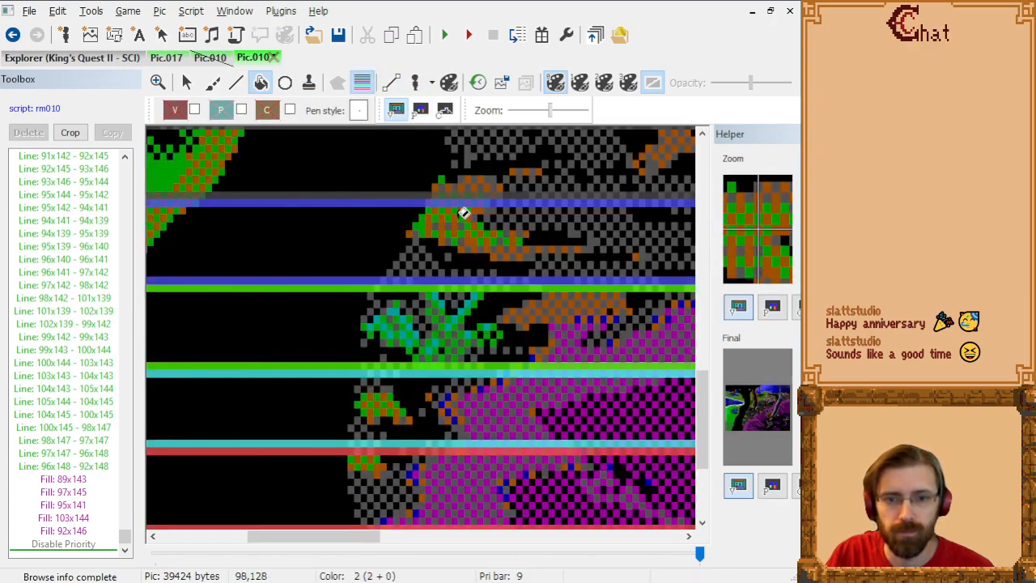
scroll(459, 225, up, 2)
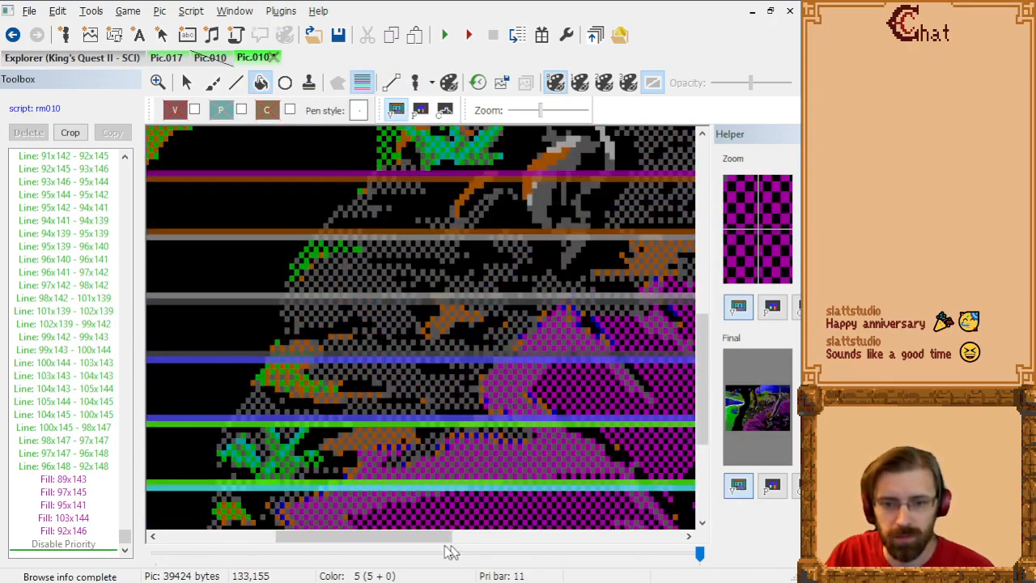
drag(451, 548, 311, 544)
scroll(364, 296, up, 4)
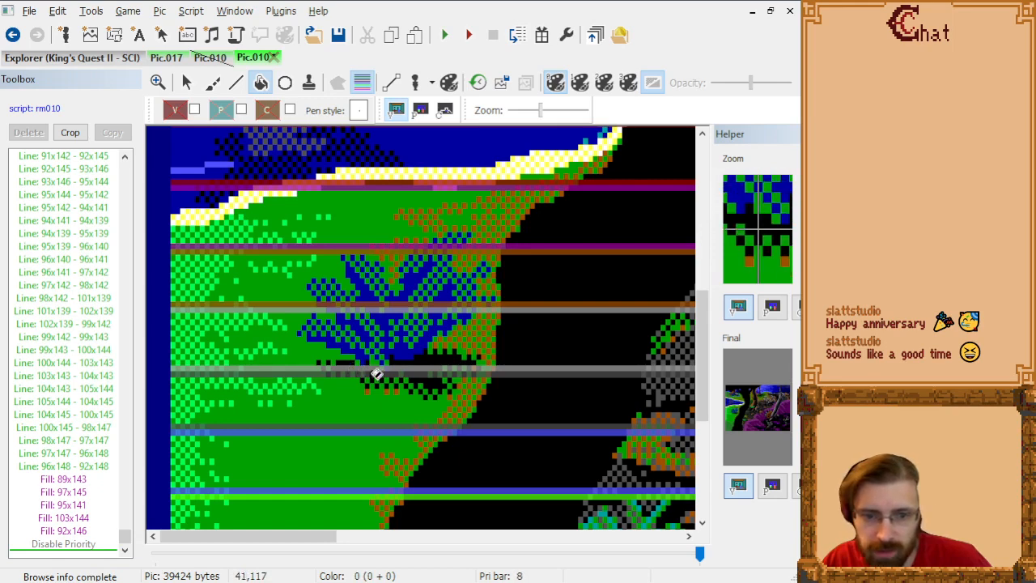
Step: Set the drawing priority to 8 for the Line tool and hide the priority bands
click(224, 111)
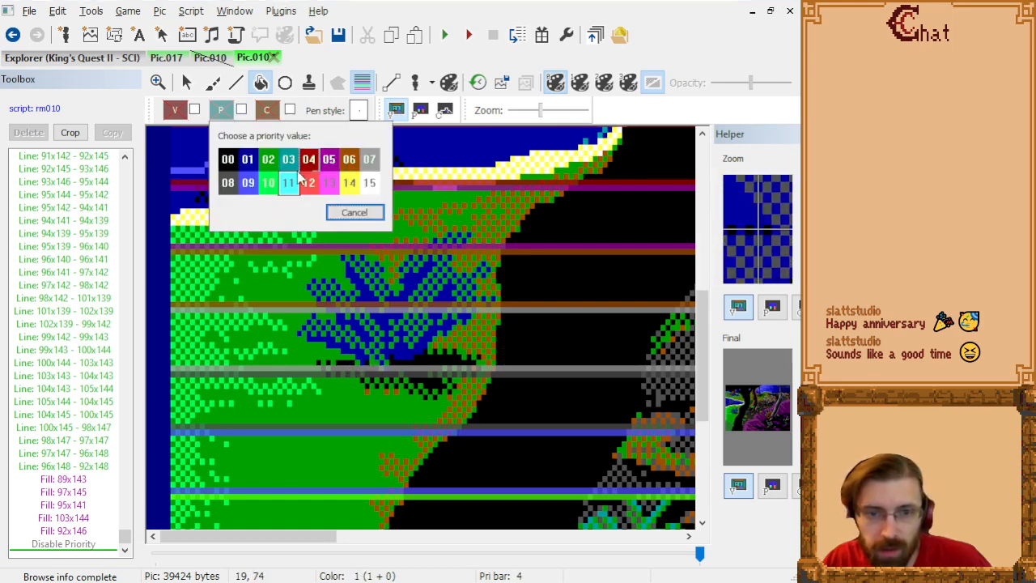
click(224, 186)
click(235, 82)
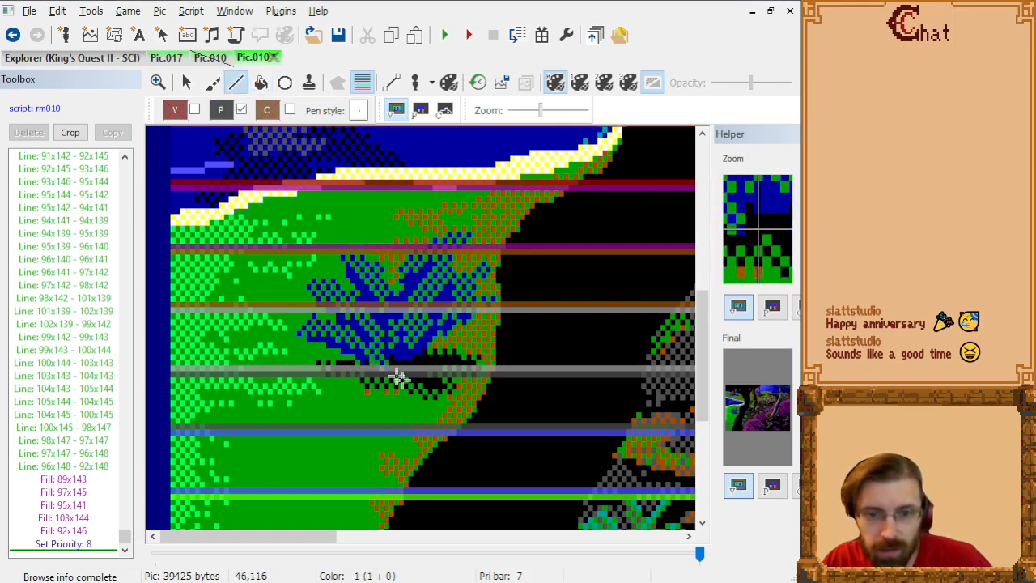
click(362, 83)
Step: Outline the blue bush's base with connected lines from 44x116 through 39x115 to 35x113
scroll(396, 380, up, 1)
scroll(437, 360, down, 8)
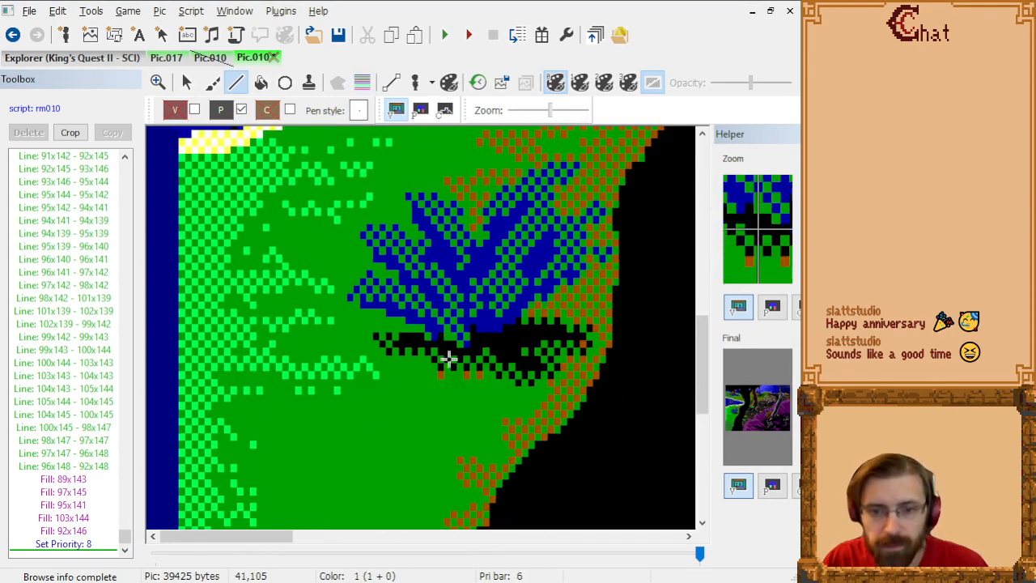
scroll(490, 371, up, 1)
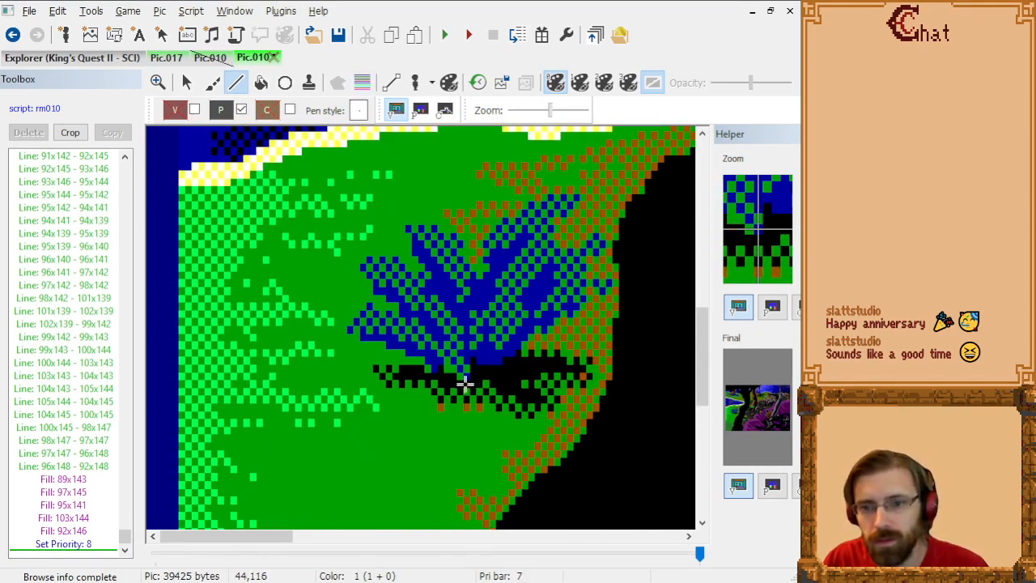
click(459, 386)
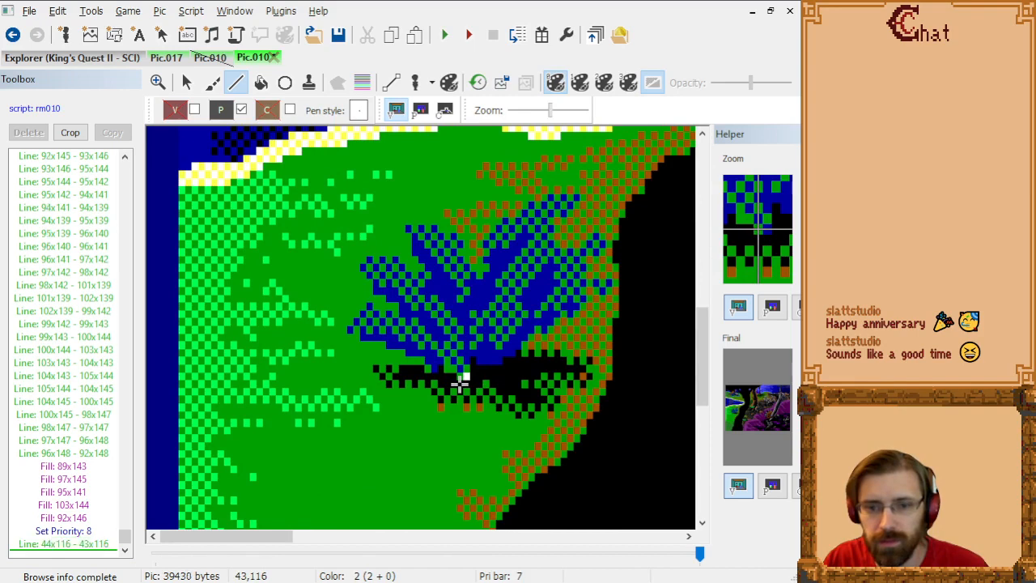
click(456, 378)
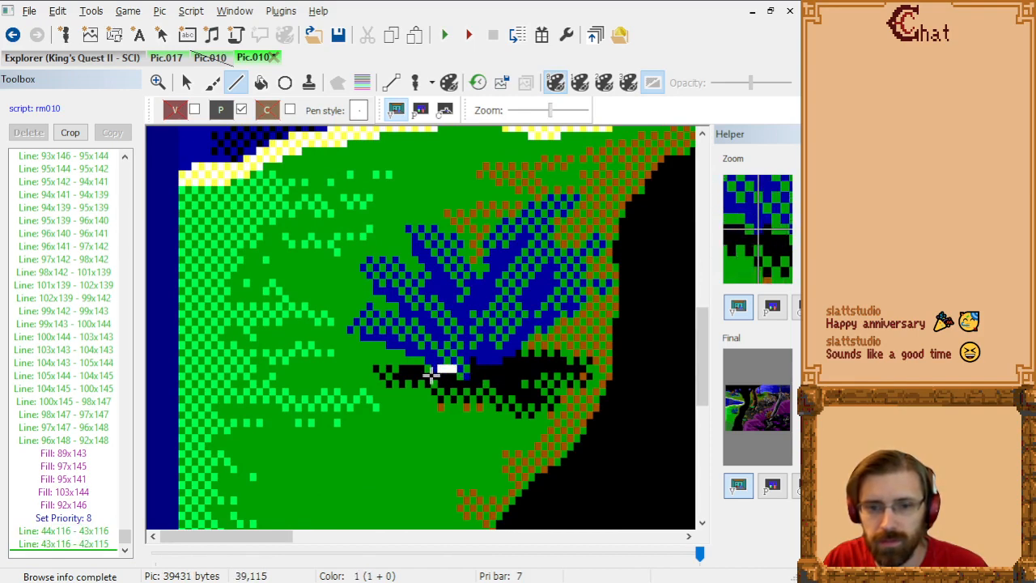
click(432, 371)
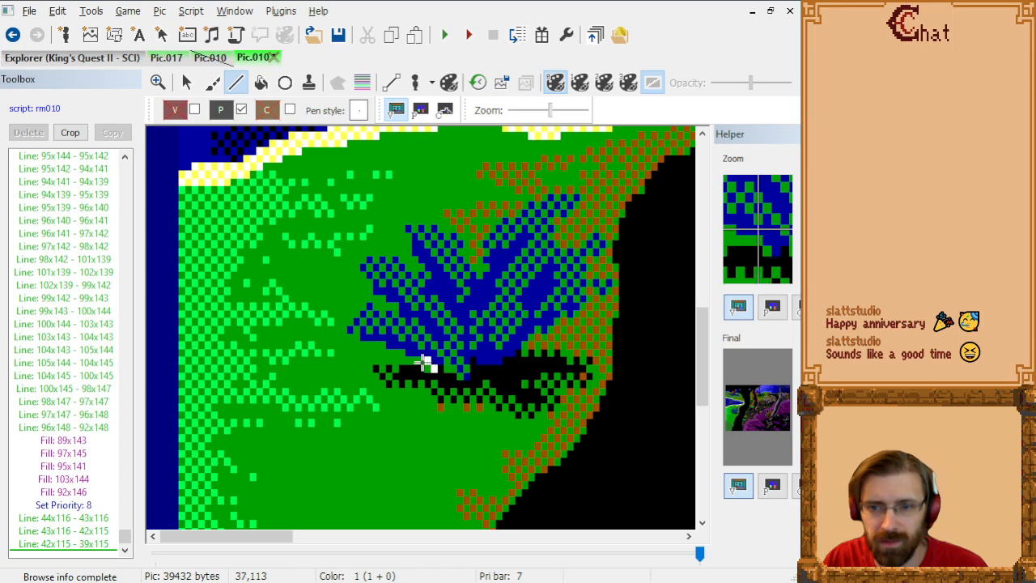
click(417, 356)
click(408, 354)
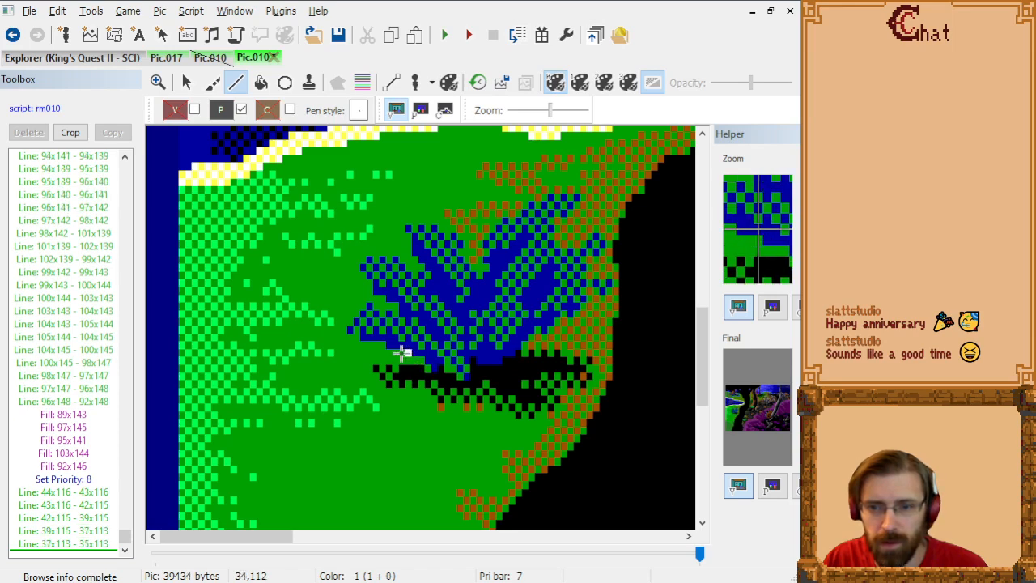
Step: Continue the lower edge of the bush's lower-left leaf from 35x113 through 28x111 to its tip at 26x110
click(401, 349)
click(395, 345)
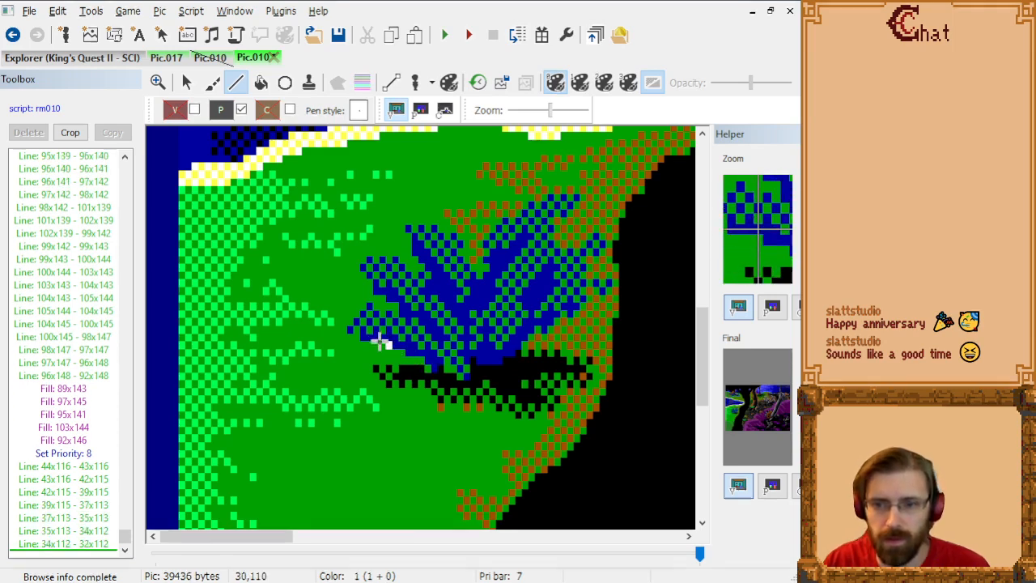
click(381, 342)
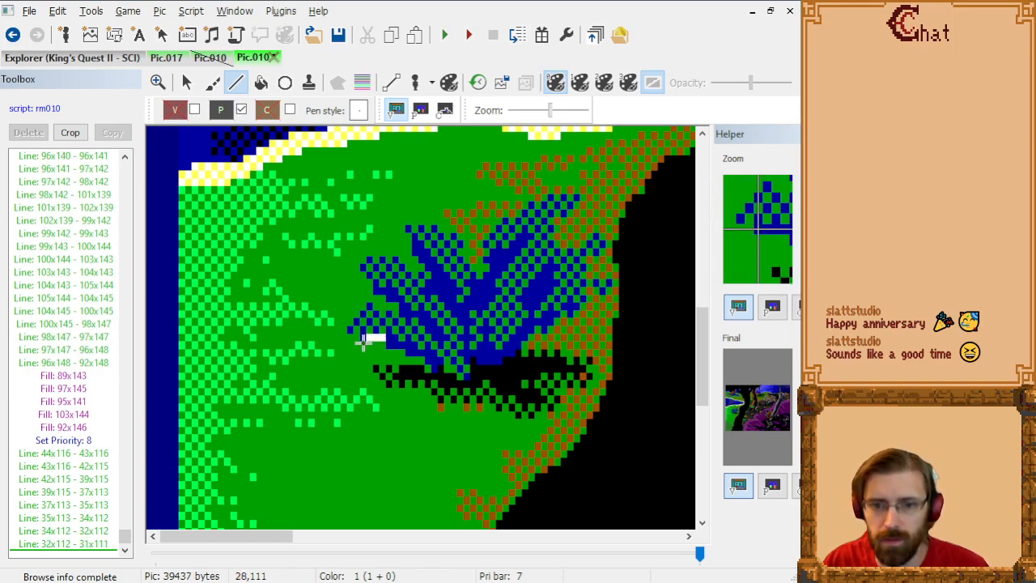
click(363, 342)
click(355, 335)
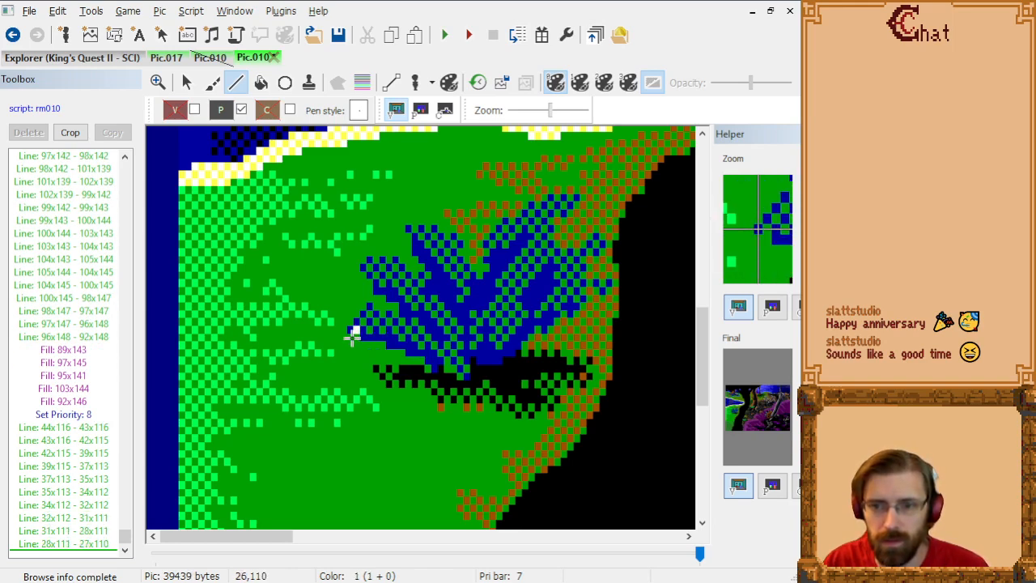
click(351, 331)
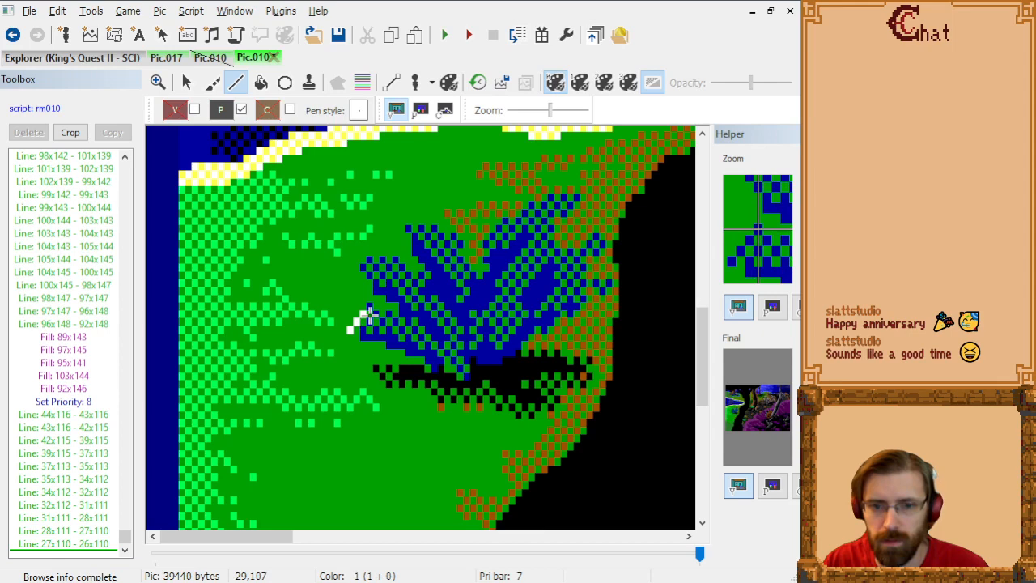
Step: Trace the upper edge of the bush's lower-left leaf from 26x110 through 29x107 to 34x108
click(368, 316)
click(373, 315)
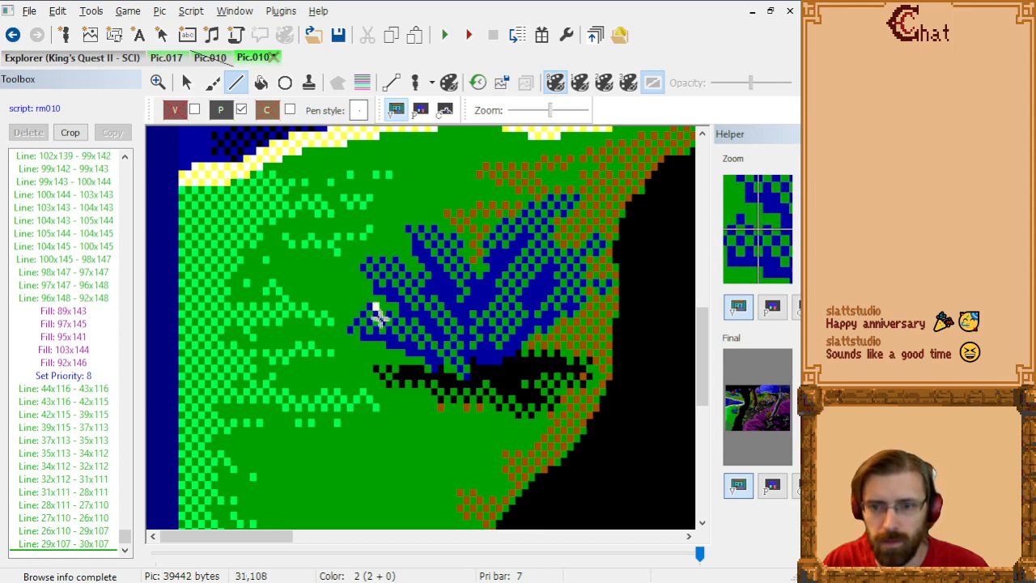
click(380, 320)
click(385, 319)
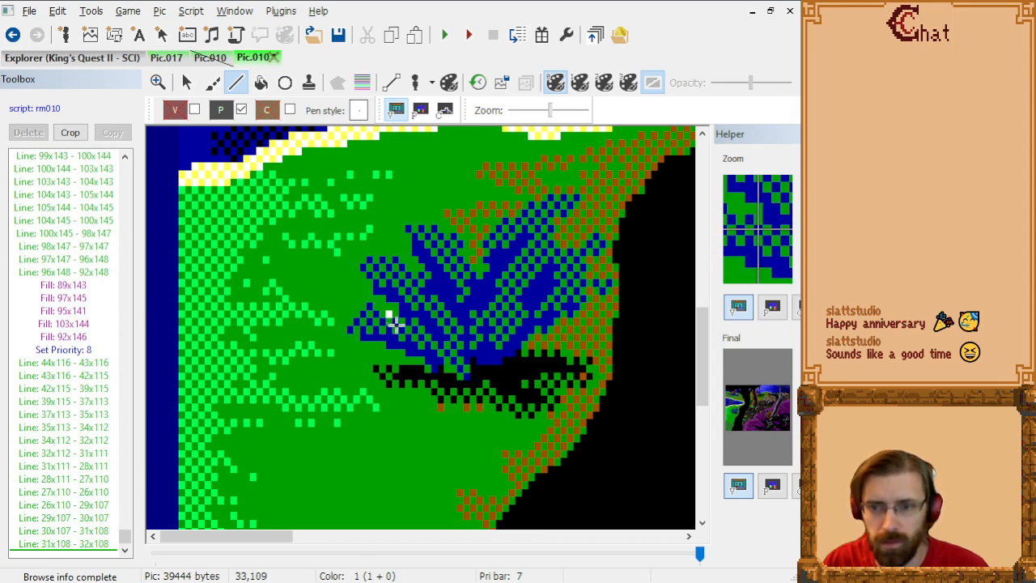
click(403, 324)
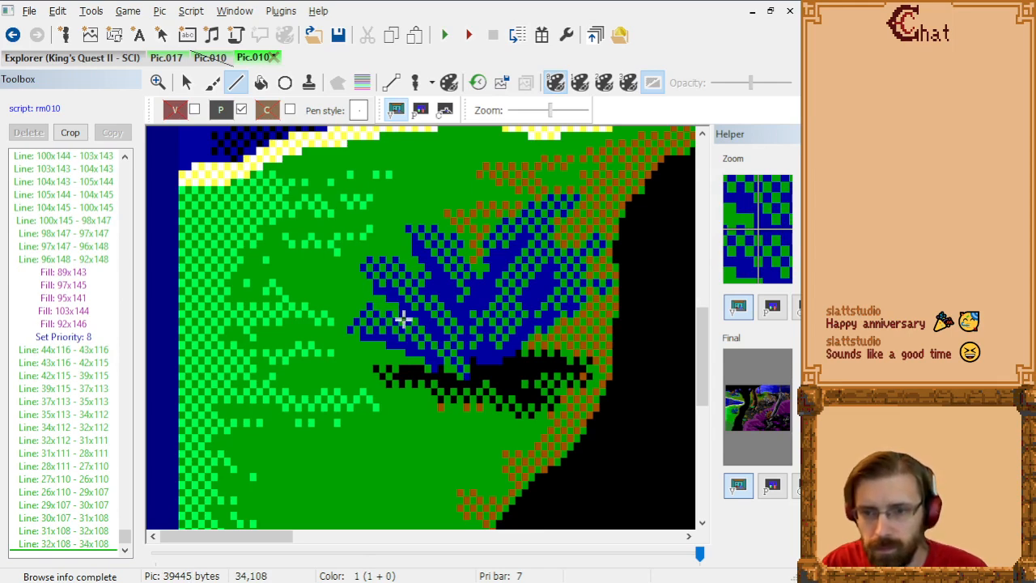
Step: Outline the bush's middle-left leaf from 34x108 out to its tip at 28x102 and back through 33x101 to 36x104
click(402, 315)
click(397, 306)
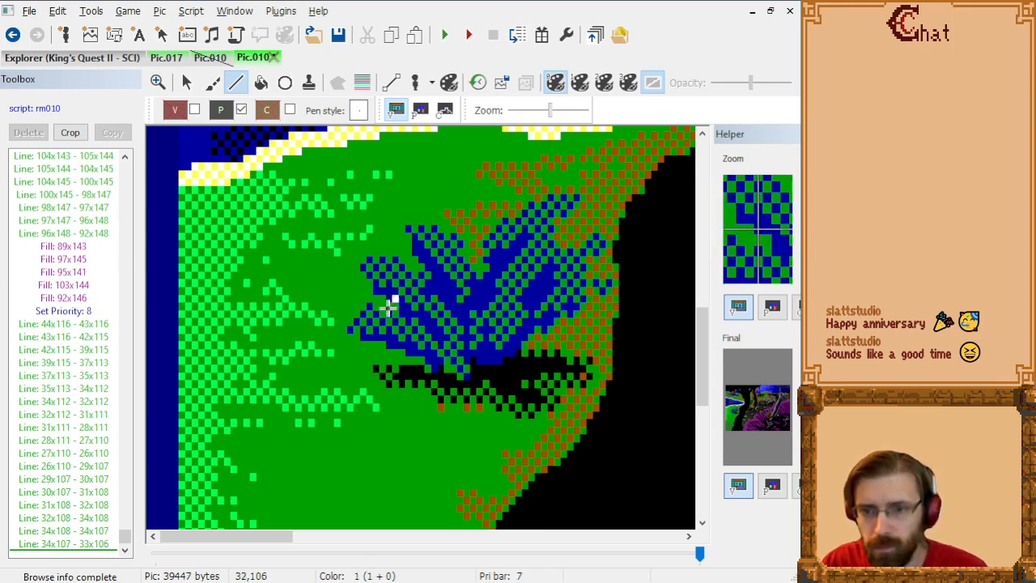
click(378, 298)
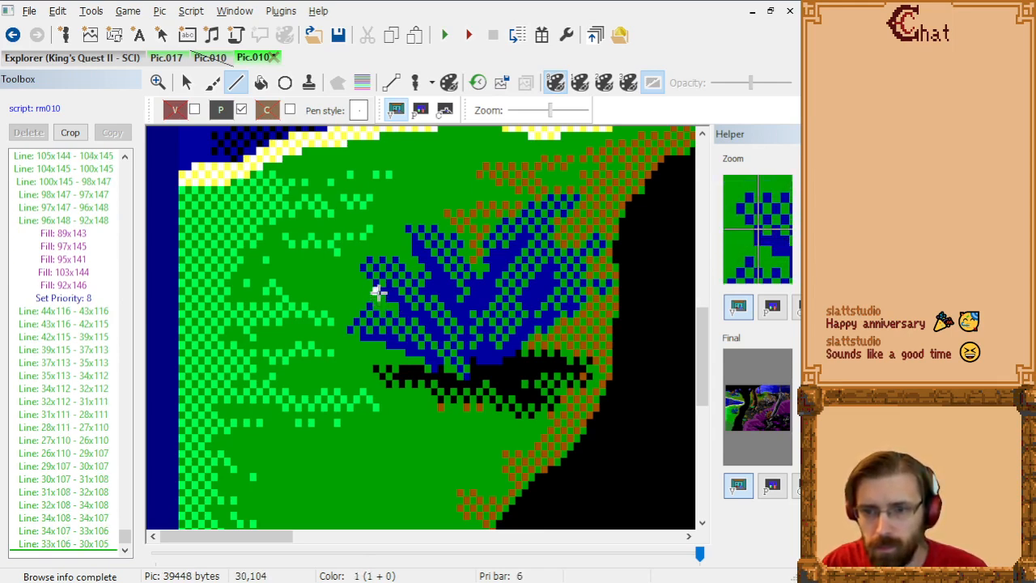
click(376, 290)
click(365, 276)
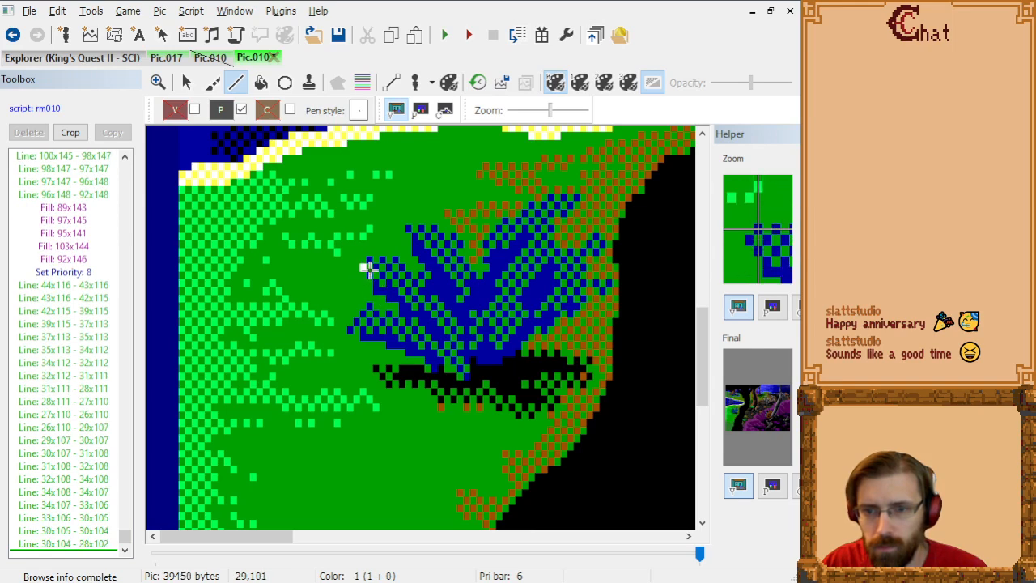
click(368, 270)
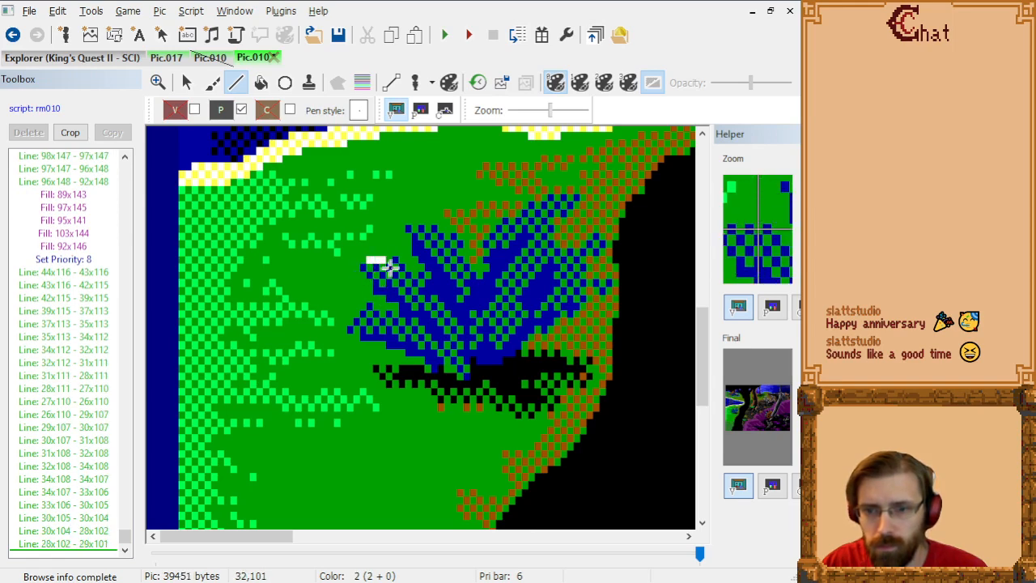
click(391, 267)
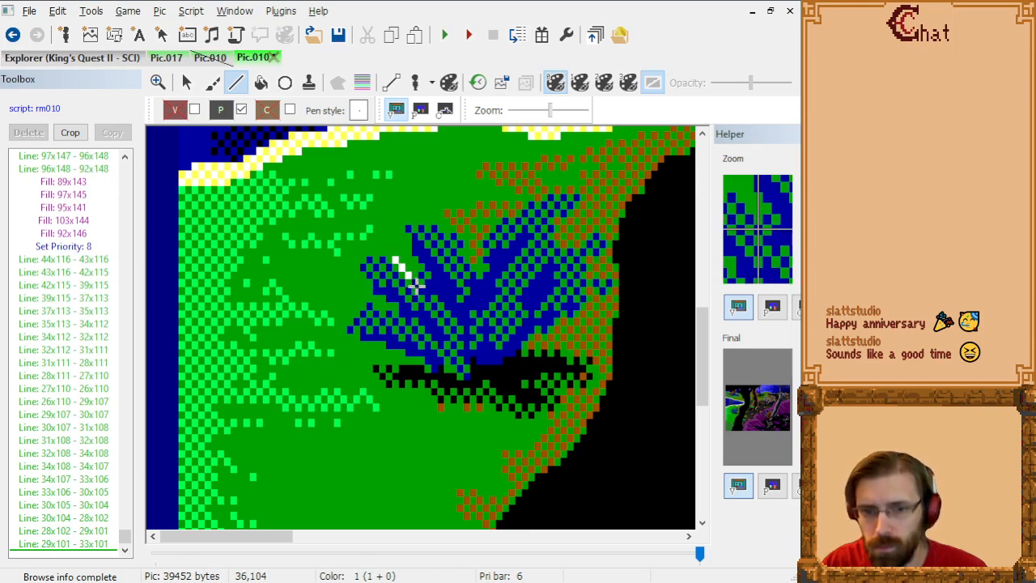
click(415, 285)
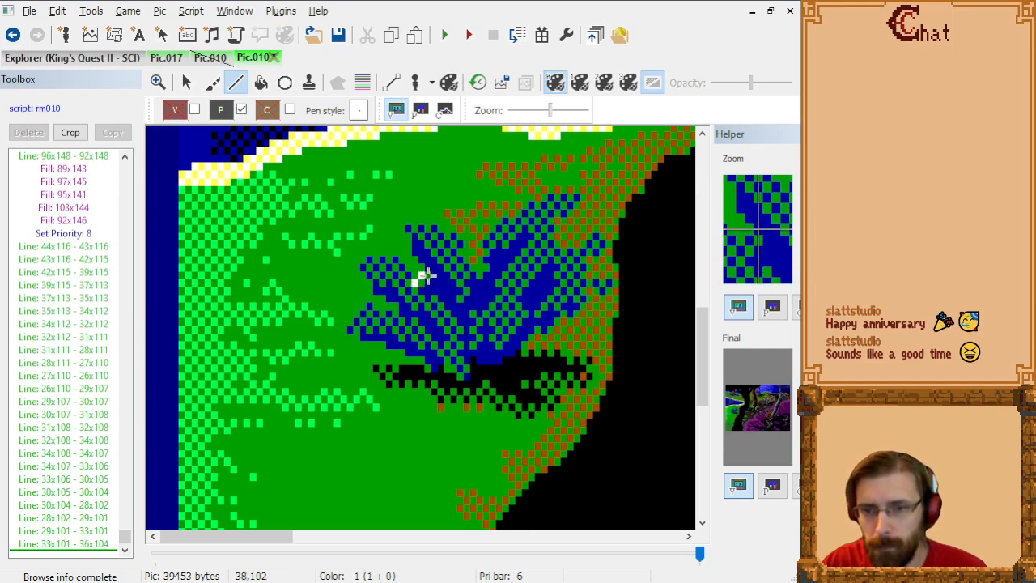
Step: Trace the outer edge of the bush's upper-left leaf from 36x104 through 38x102 up to its tip at 35x97
click(424, 275)
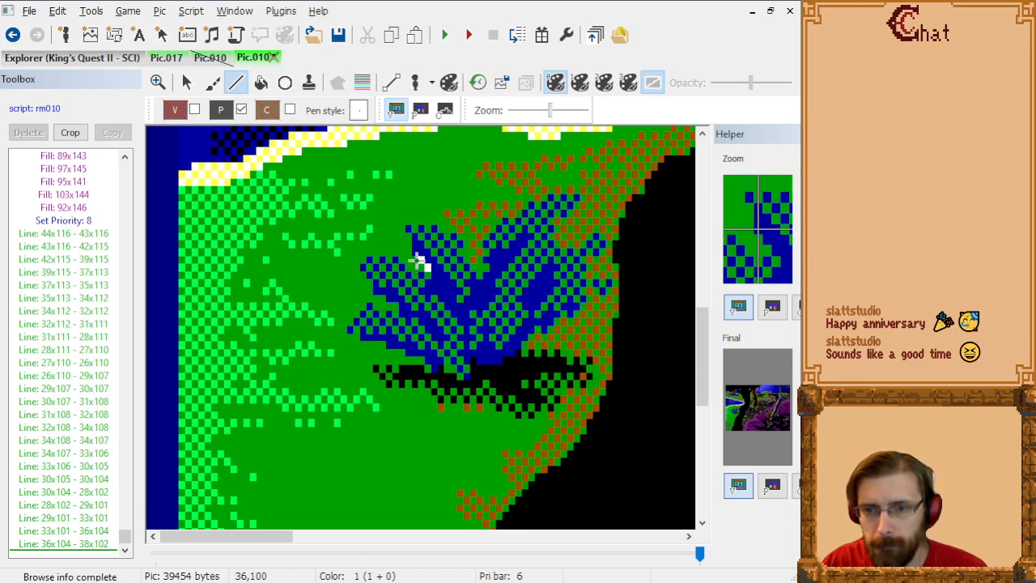
click(416, 256)
click(416, 250)
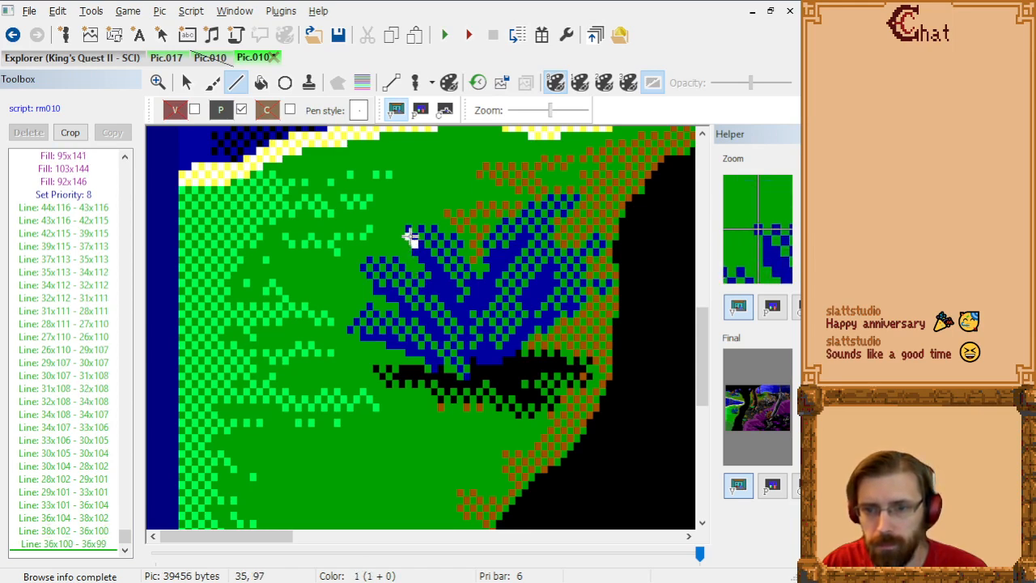
click(408, 233)
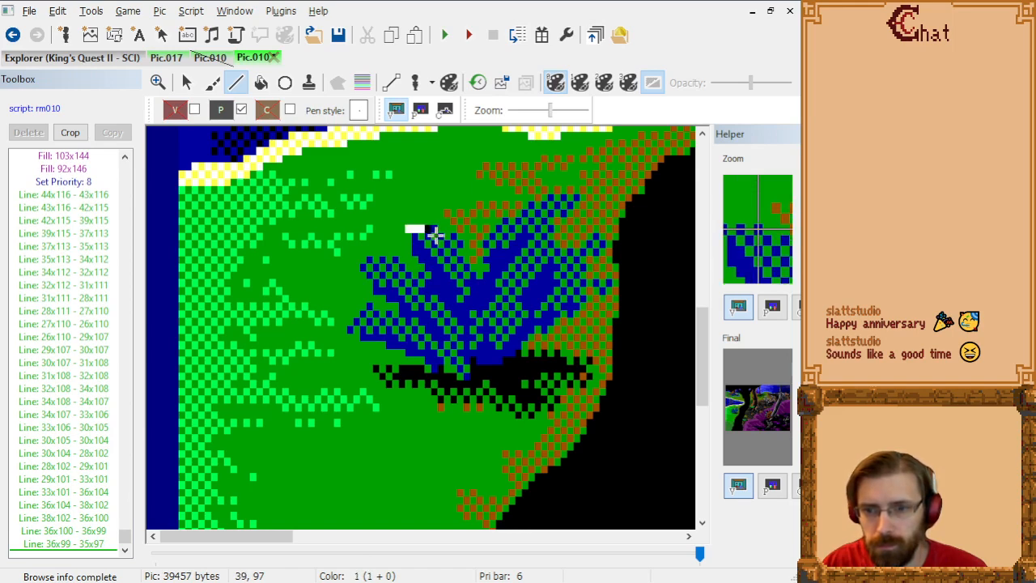
Step: Trace the inner edge of the upper-left leaf from 35x97 through 43x101 down to 46x104 and on to 47x103
click(439, 232)
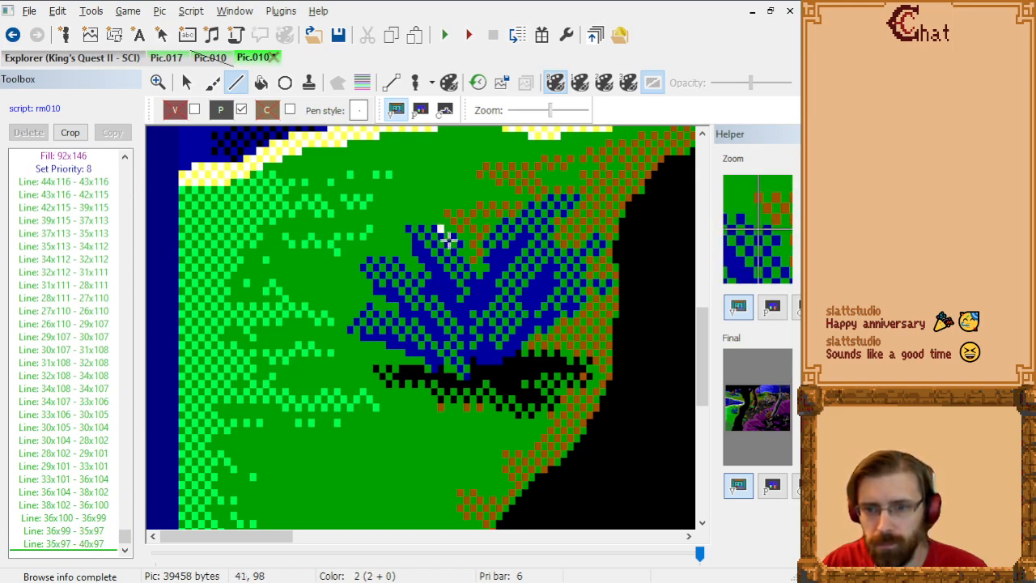
click(446, 236)
click(451, 237)
click(459, 248)
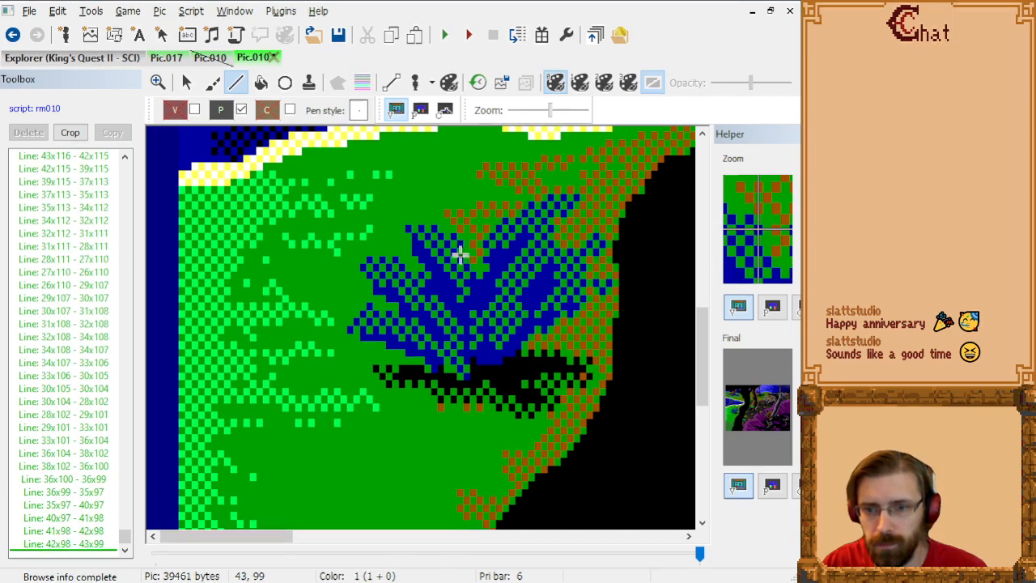
click(459, 263)
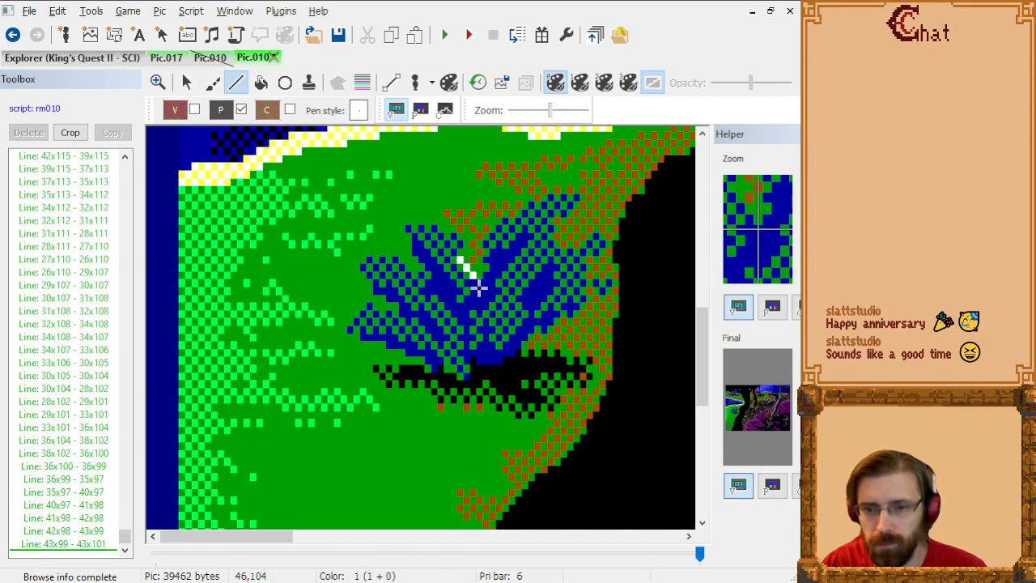
click(478, 288)
click(482, 281)
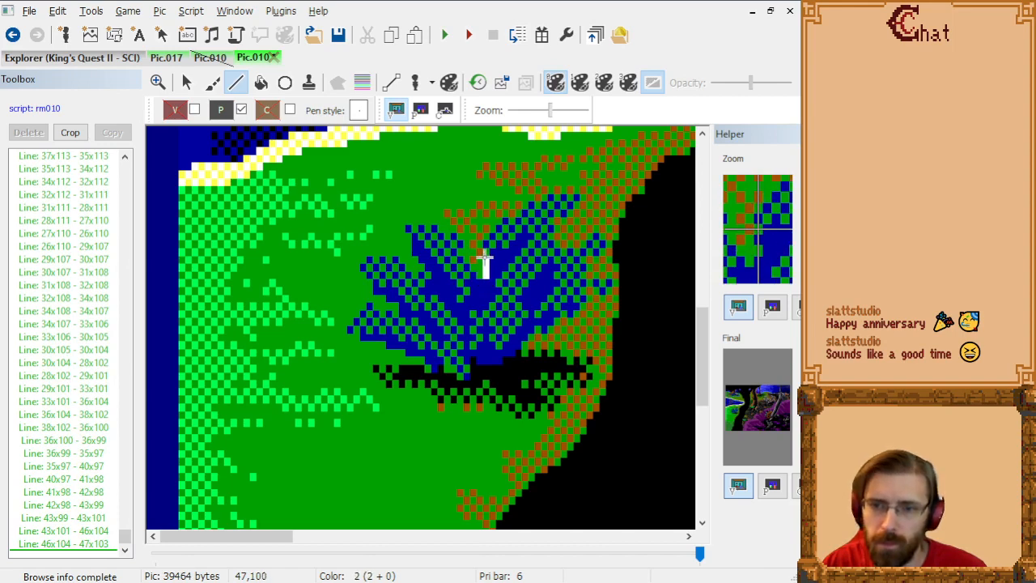
Step: Trace the upper edge of the bush's upper-right leaf from 47x103 through 47x99, 50x96 and 57x93 to its tip at 62x93
click(485, 247)
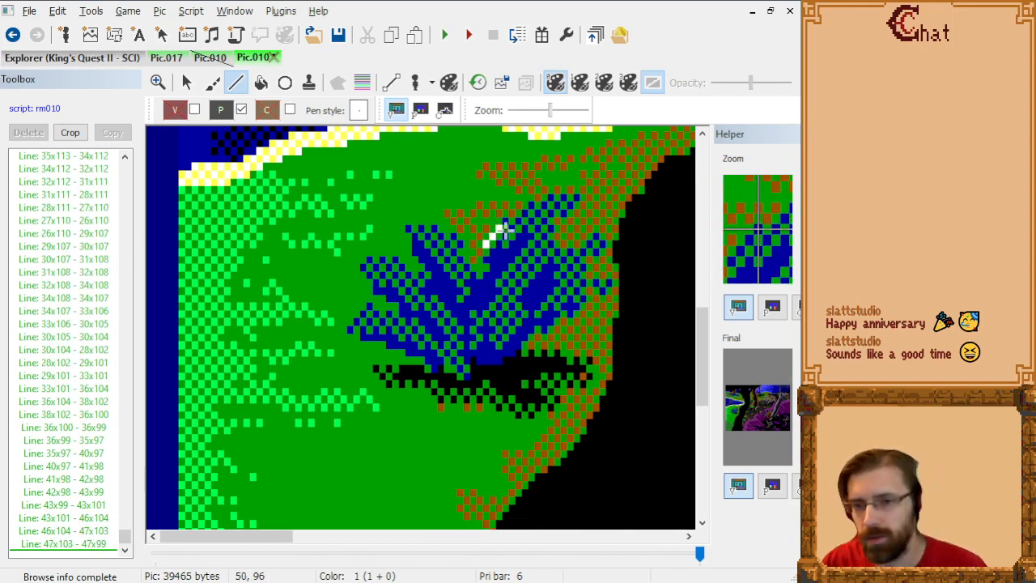
click(505, 230)
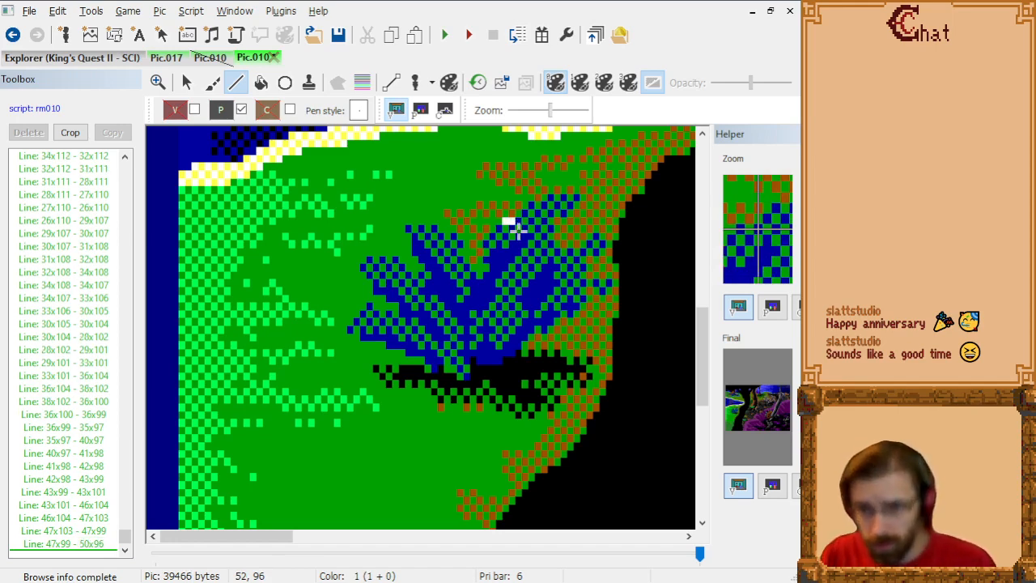
click(515, 228)
click(524, 214)
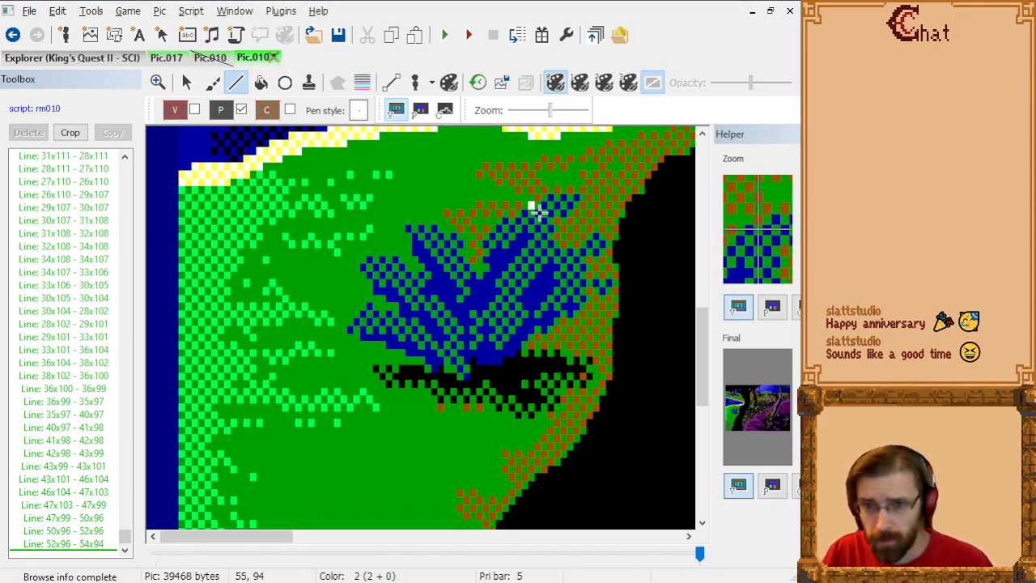
click(540, 210)
click(549, 207)
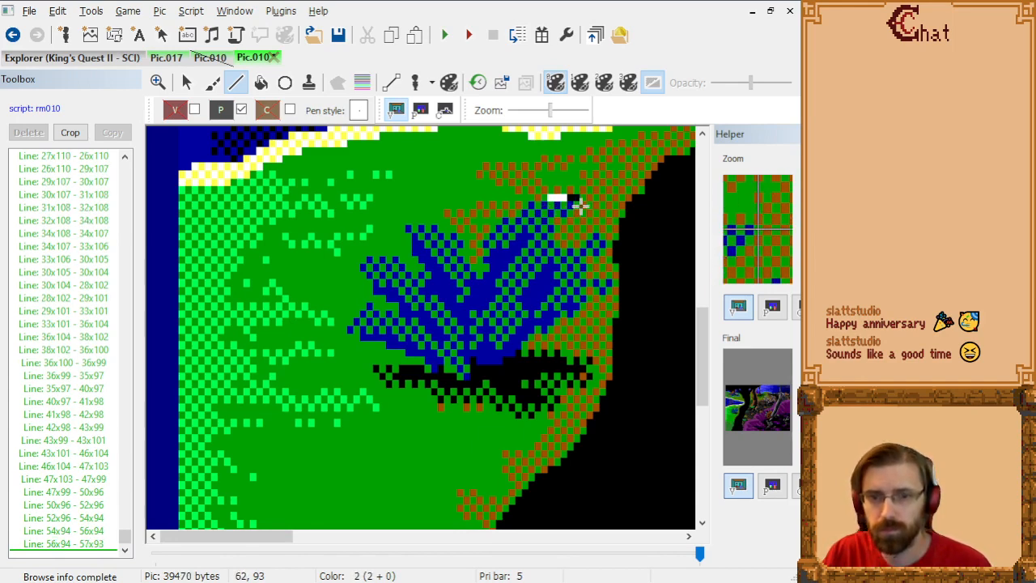
click(581, 205)
Step: Trace the underside of the upper-right leaf from 62x93 back through 58x95, 57x96 and 57x98 to 62x100
click(569, 217)
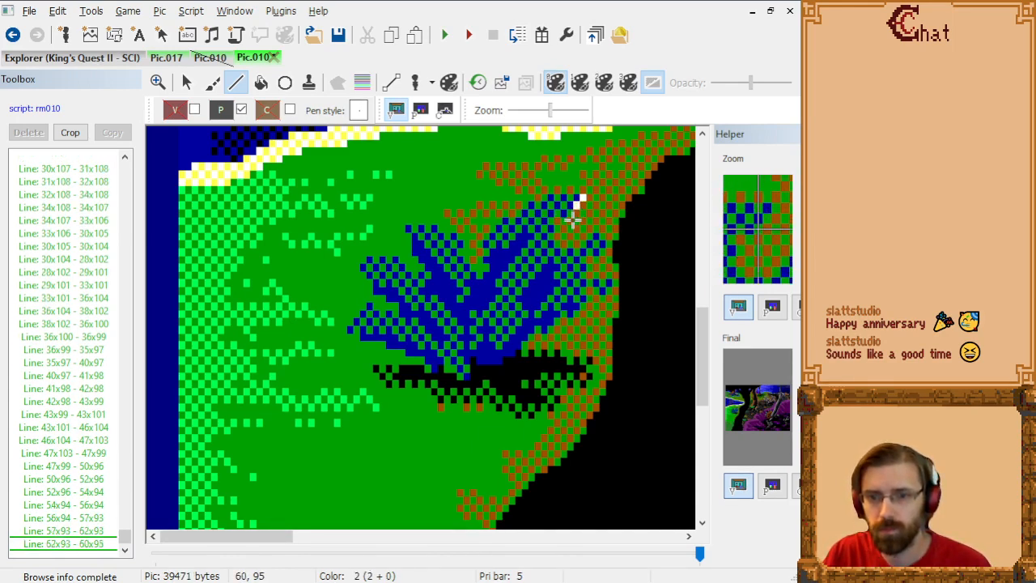
click(559, 220)
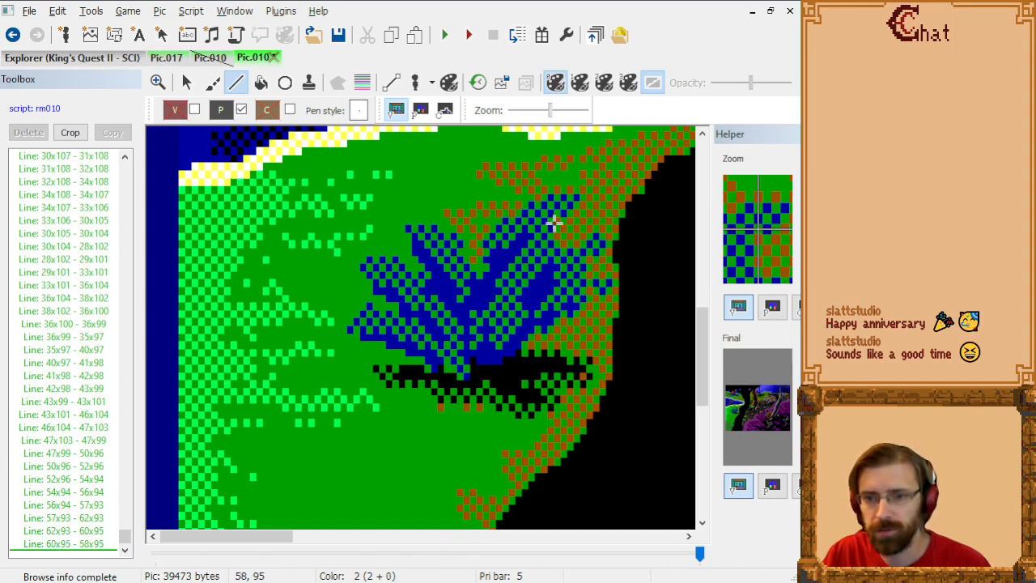
click(552, 228)
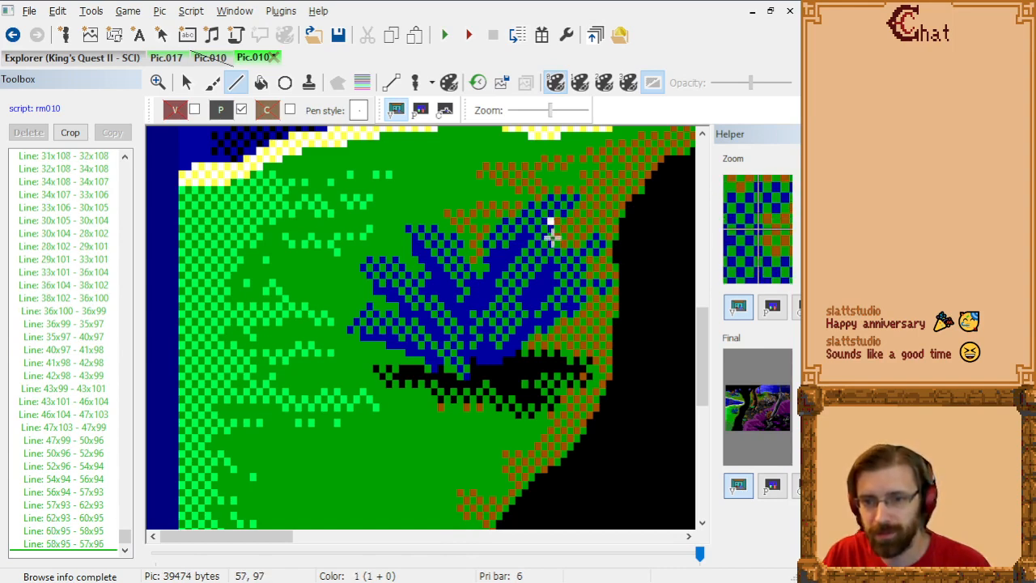
click(552, 243)
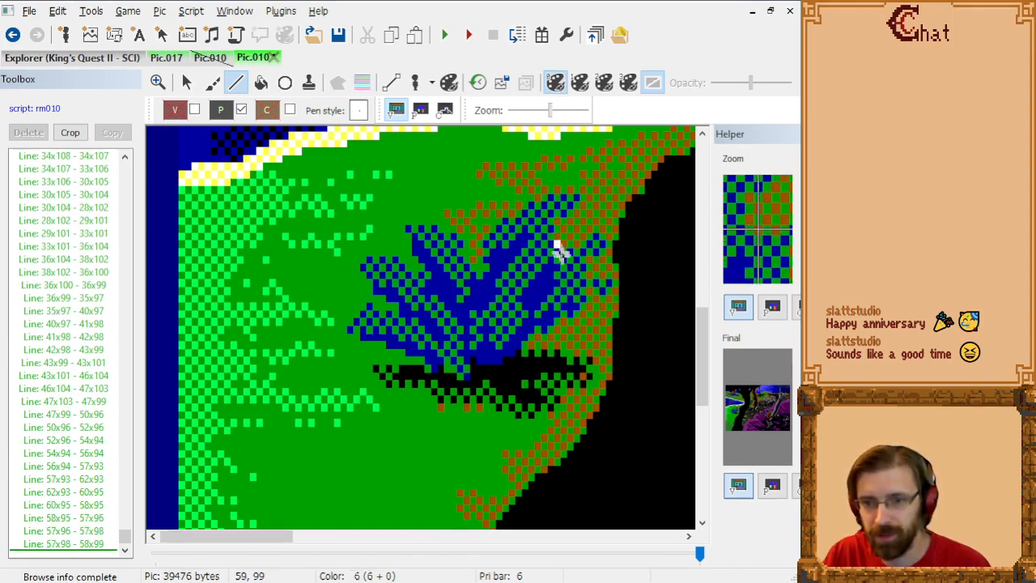
click(557, 251)
click(562, 256)
click(580, 256)
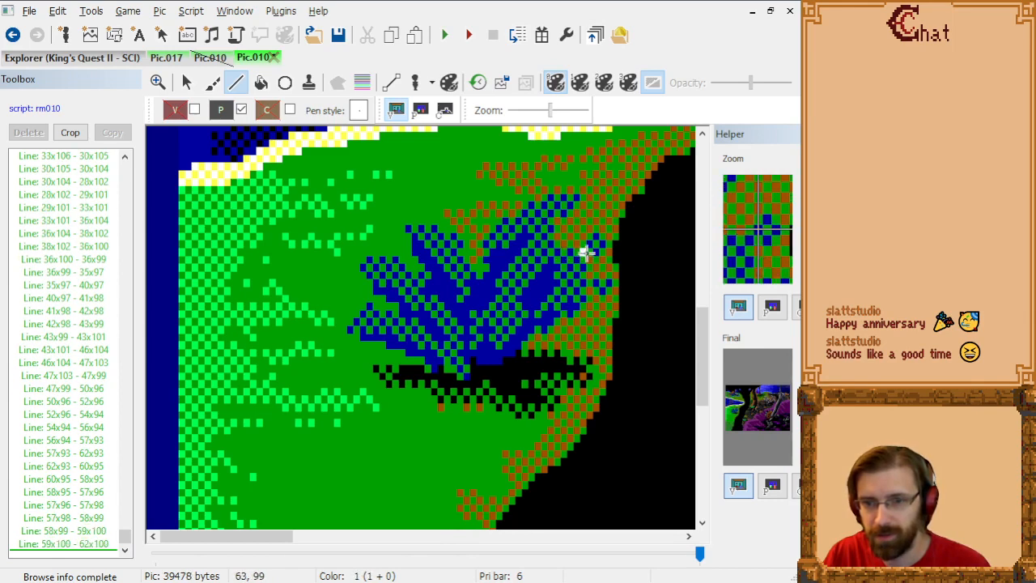
Step: Outline the small tip on the bush's right side from 62x100 around 64x98, 65x98 and 65x99 back to 62x101
click(595, 244)
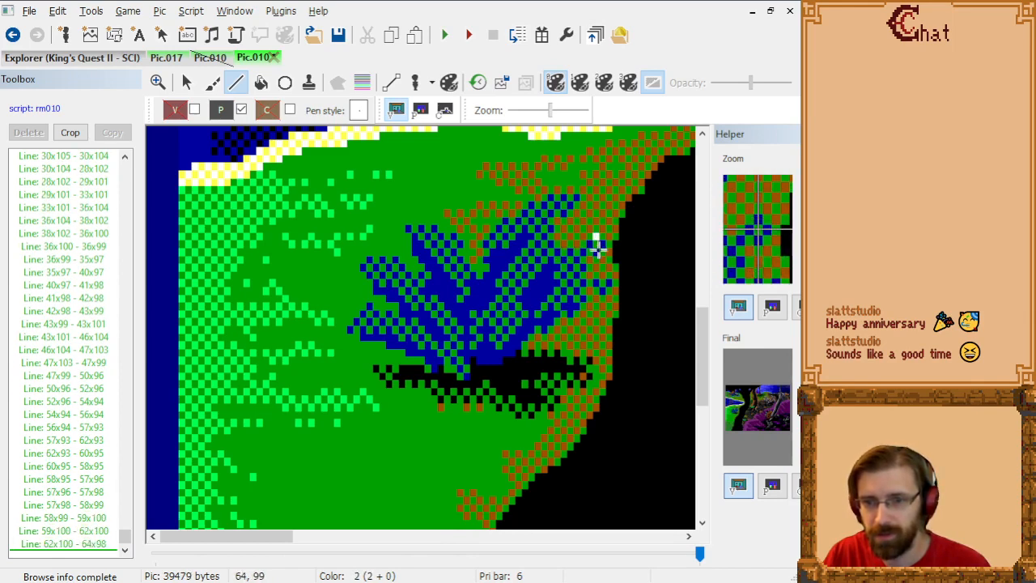
click(601, 243)
click(601, 249)
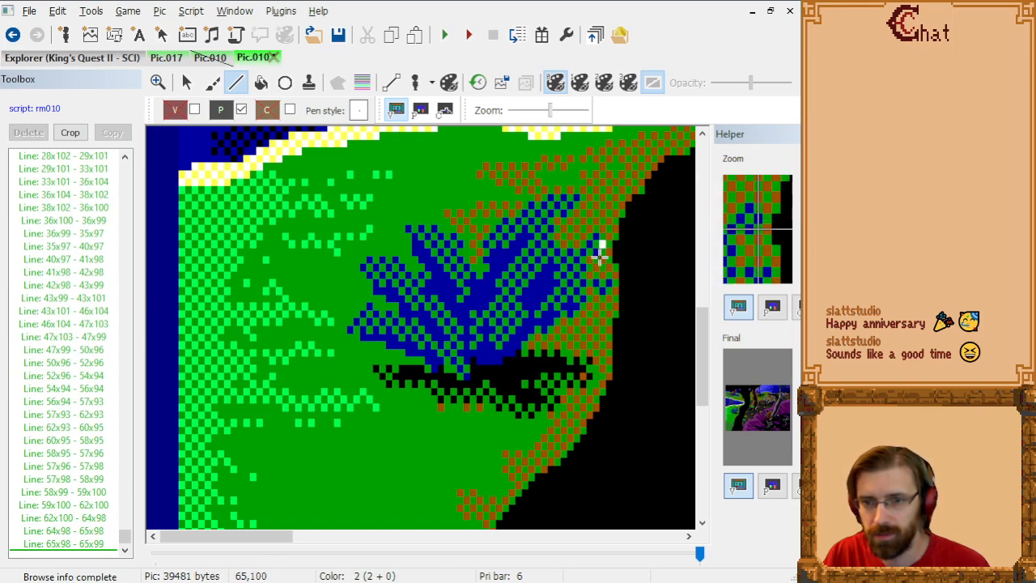
click(596, 255)
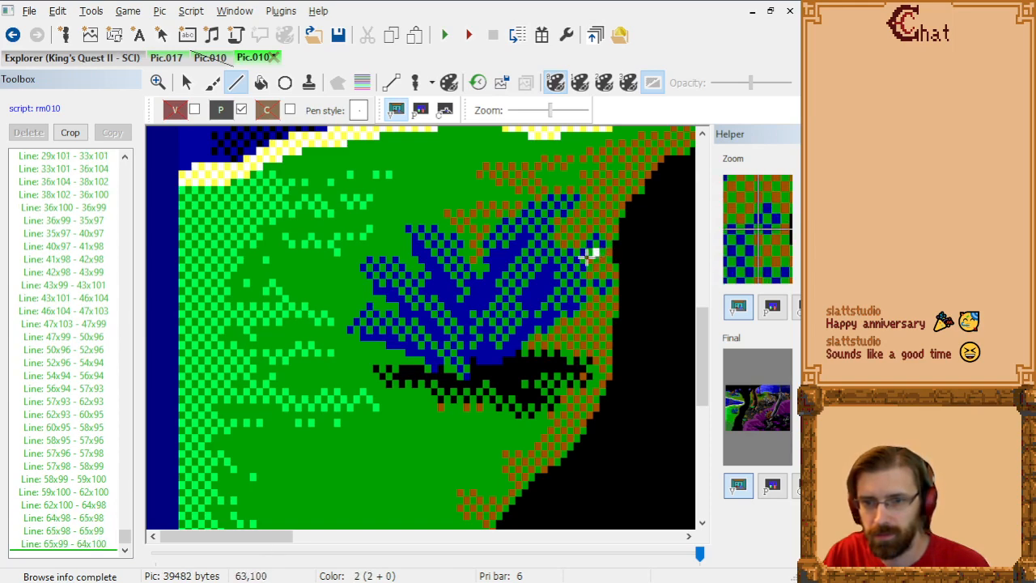
click(587, 257)
click(581, 263)
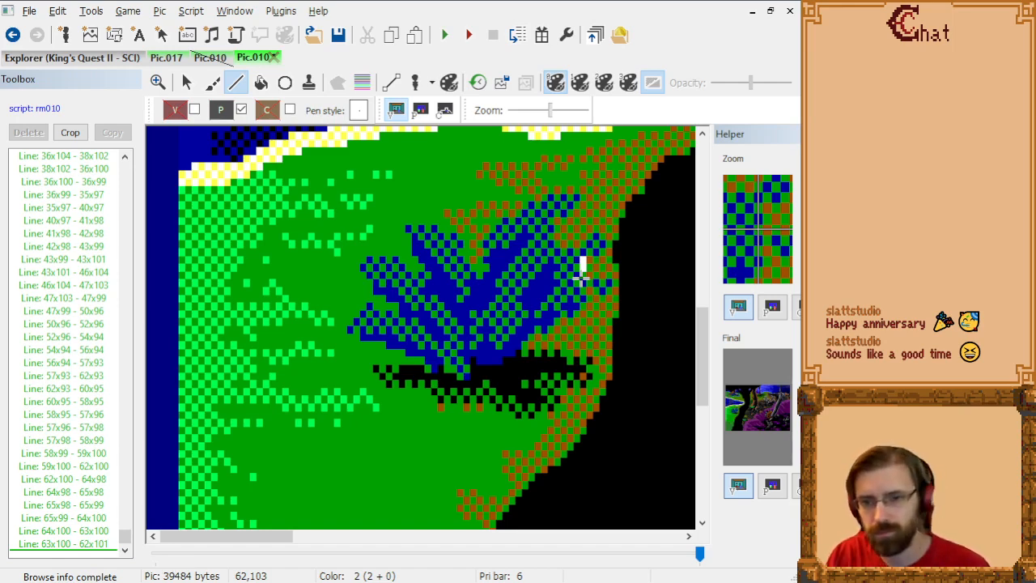
Step: Outline the lower small tip on the right side from 62x101 through 62x103 out to 66x104 and back to 62x105
click(581, 277)
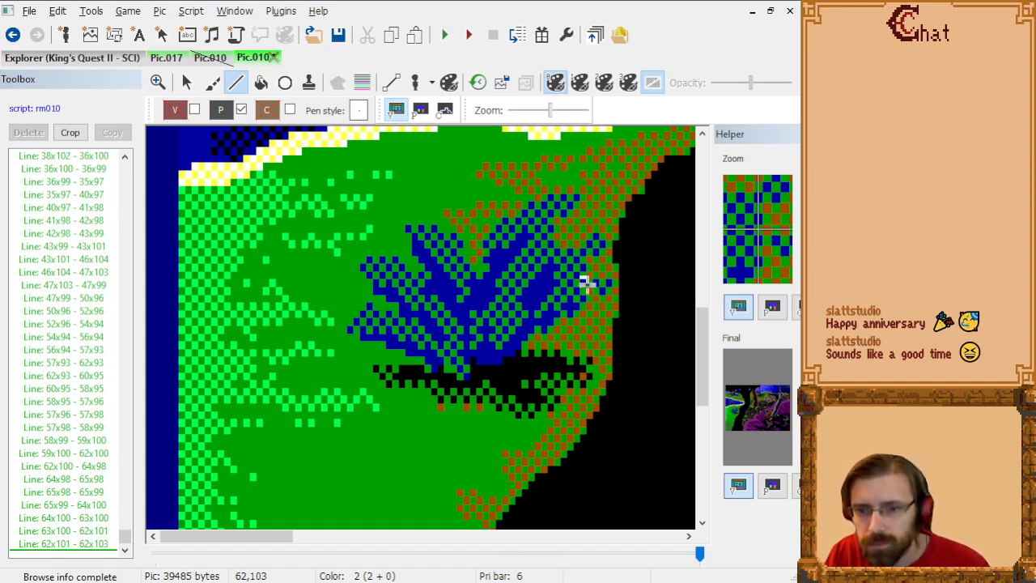
click(588, 288)
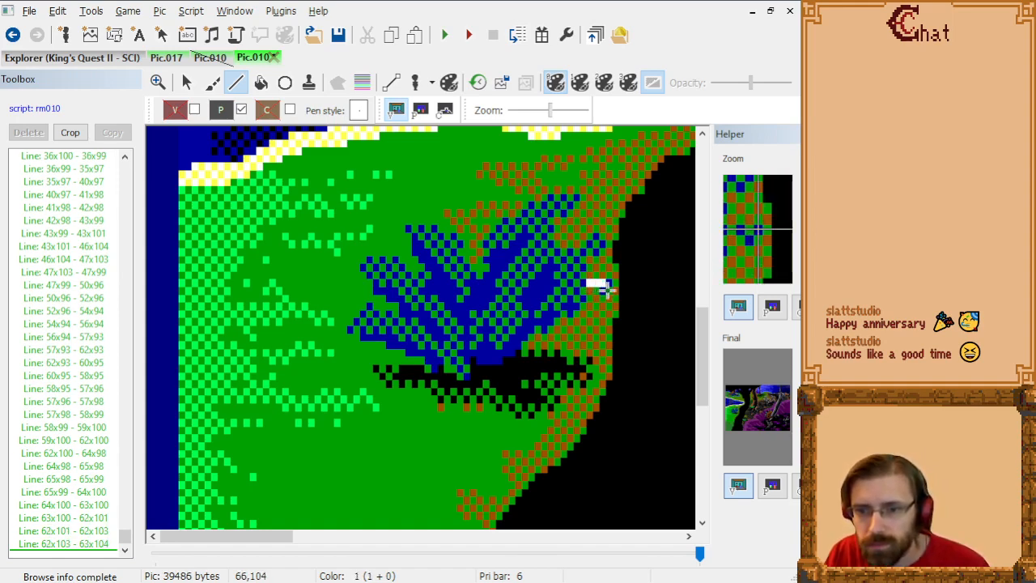
click(609, 289)
click(602, 295)
click(593, 293)
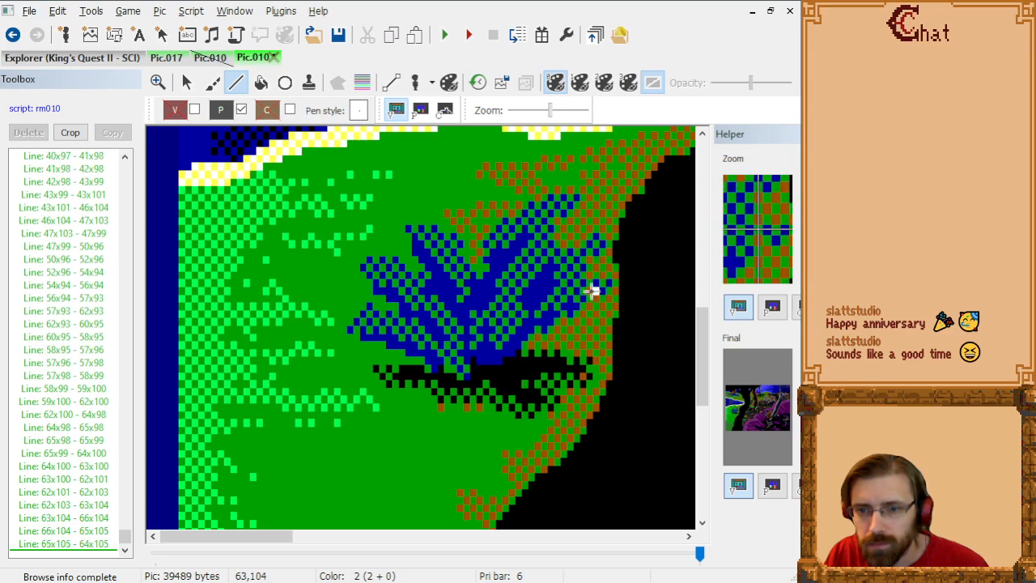
click(590, 289)
click(585, 293)
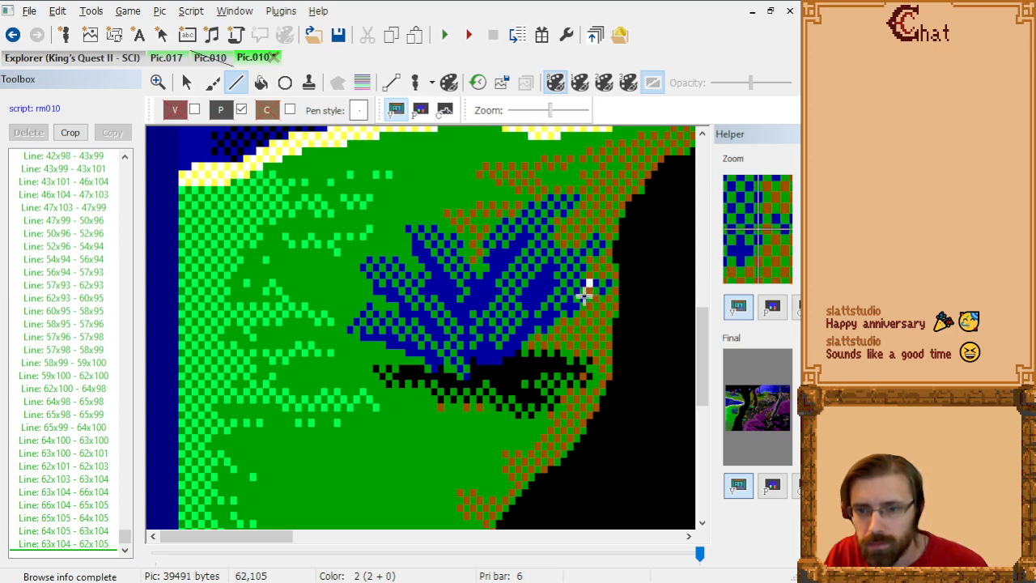
Step: Trace the bush's lower-right edge from 62x105 through 61x108, 58x108 and 56x110 to 52x112
click(583, 299)
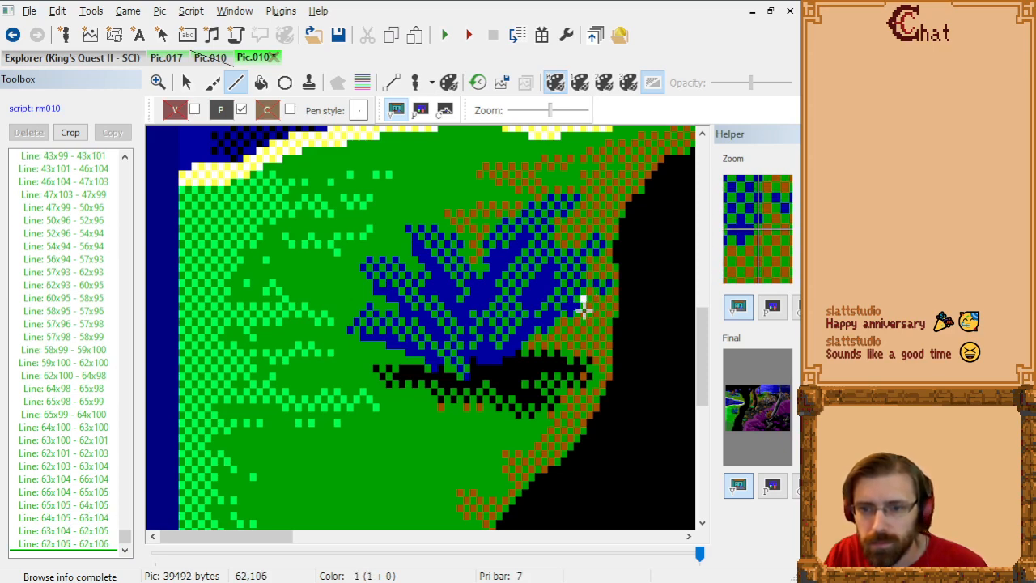
click(579, 313)
click(578, 320)
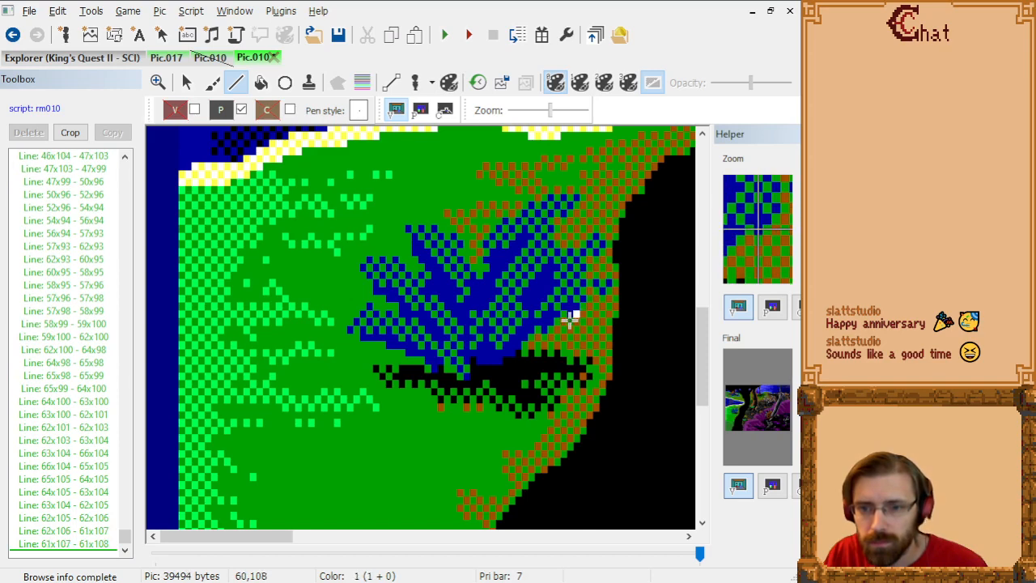
click(557, 320)
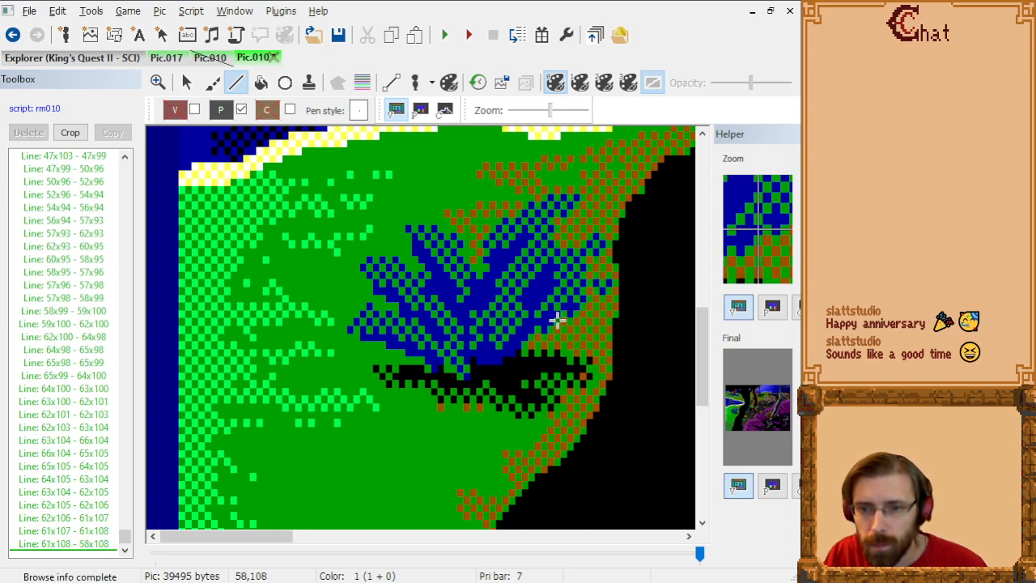
click(544, 331)
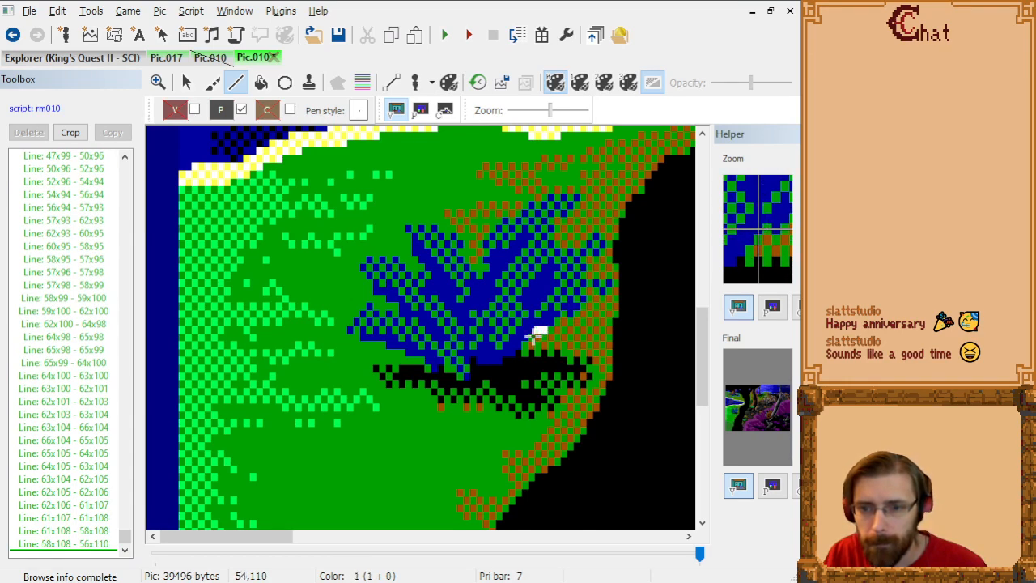
click(532, 336)
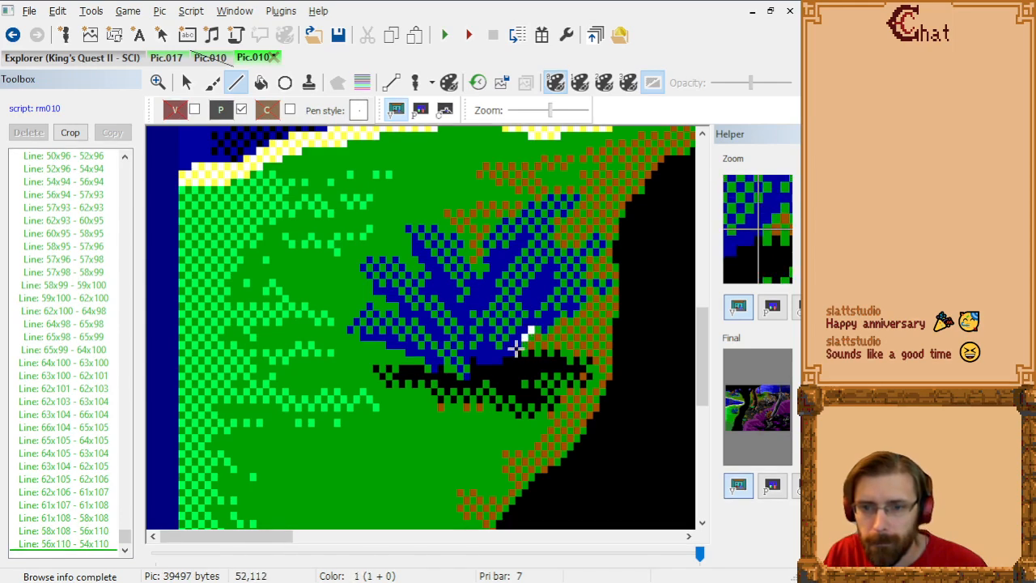
click(516, 348)
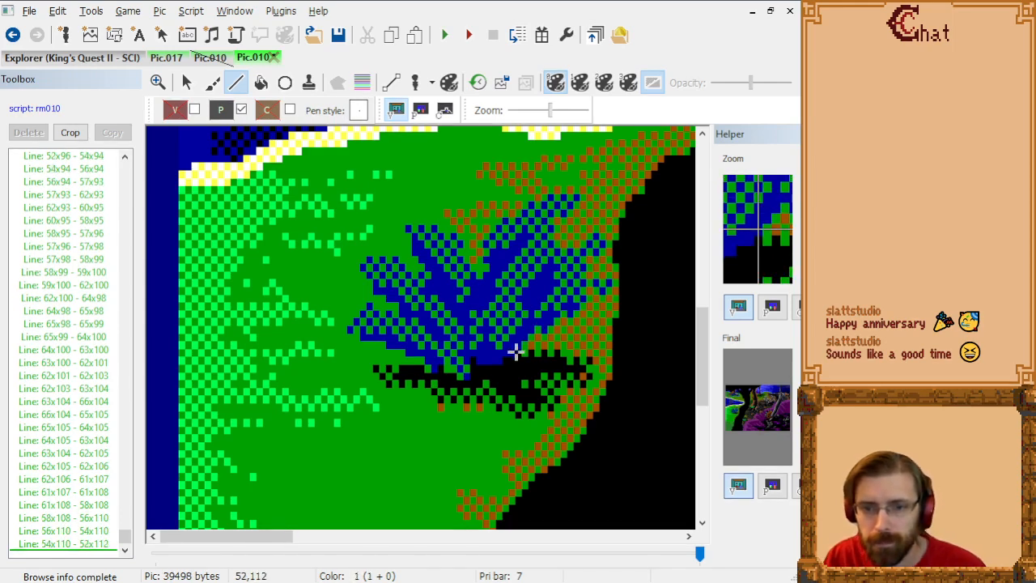
Step: Close the bush outline along its base from 52x112 through 49x114, 46x114 and 44x114 to 44x116, checking it in the priority view
click(512, 356)
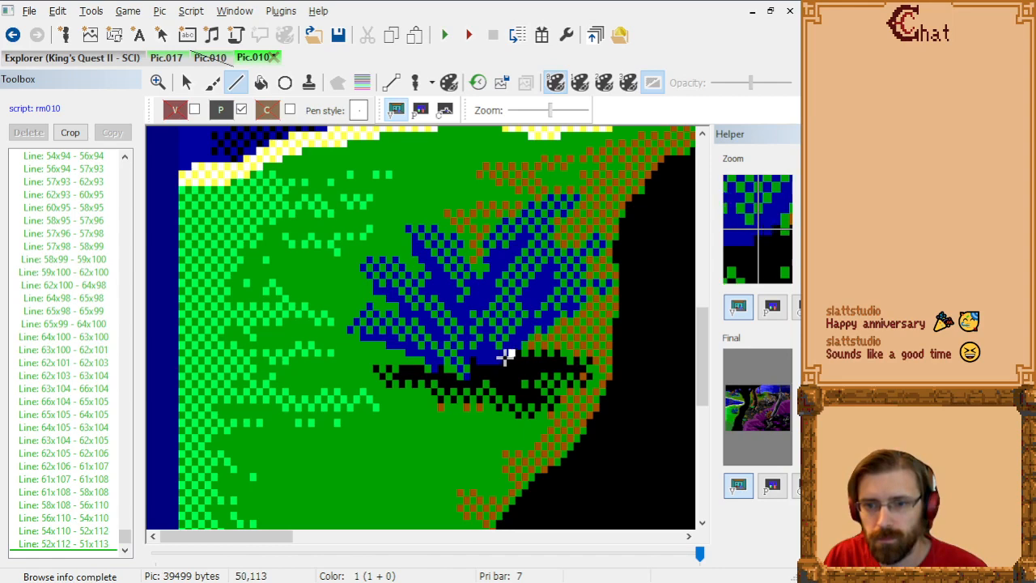
click(504, 356)
click(497, 364)
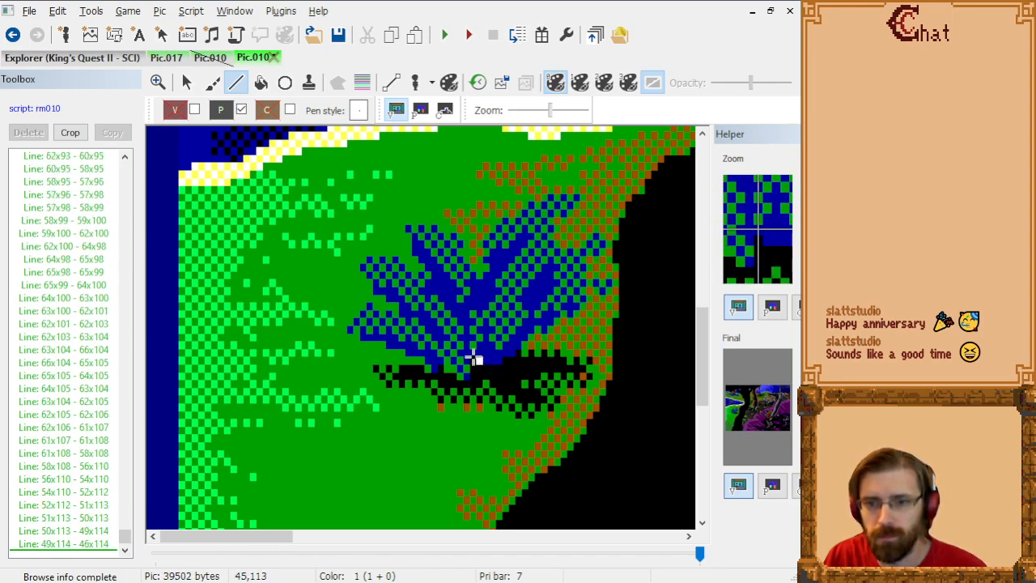
click(476, 363)
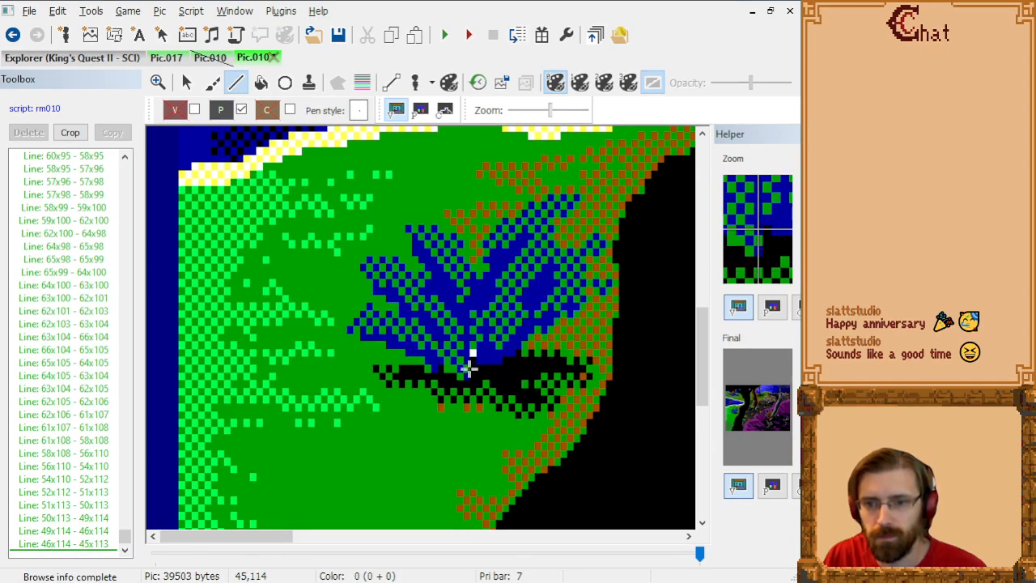
click(465, 363)
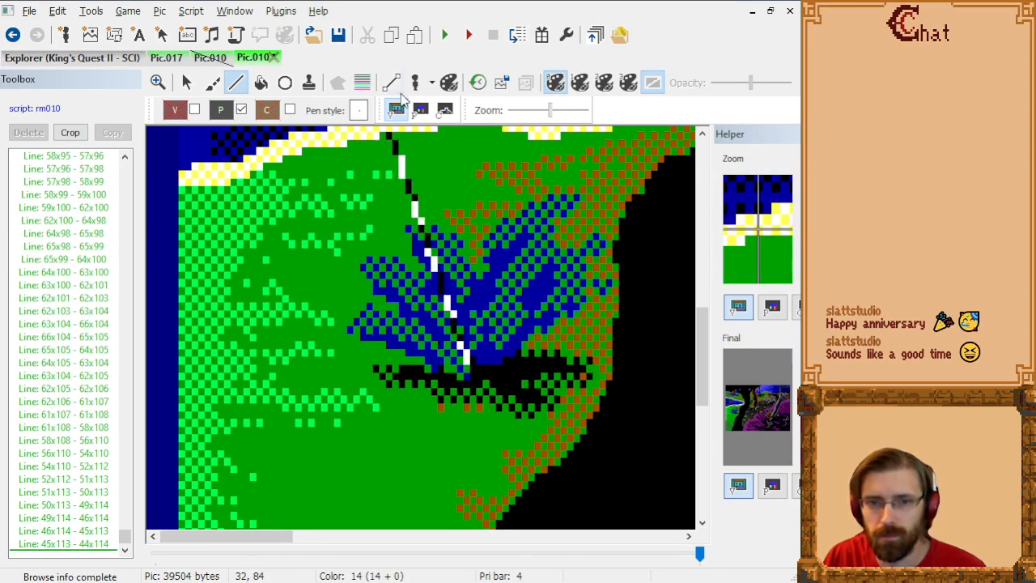
click(420, 111)
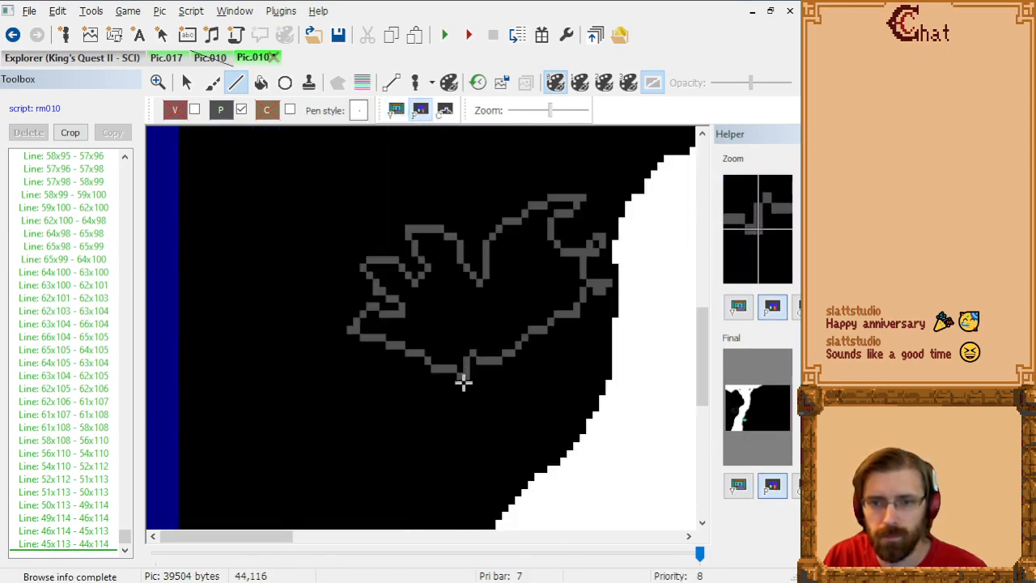
click(464, 379)
Step: Fill the bush outline with priority 8 at 51x105 and its small right tip at 64x99
click(261, 83)
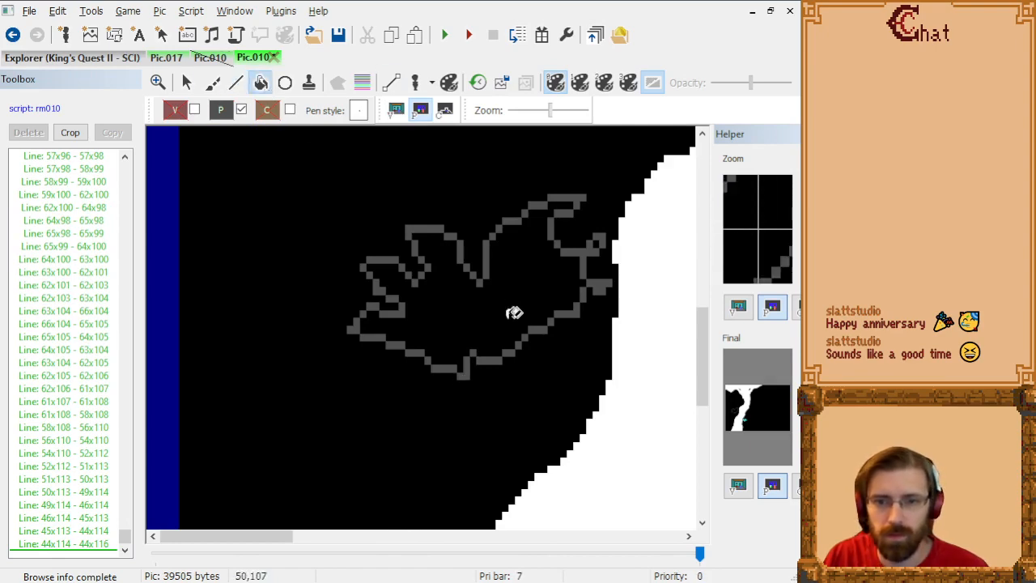
click(515, 310)
click(608, 236)
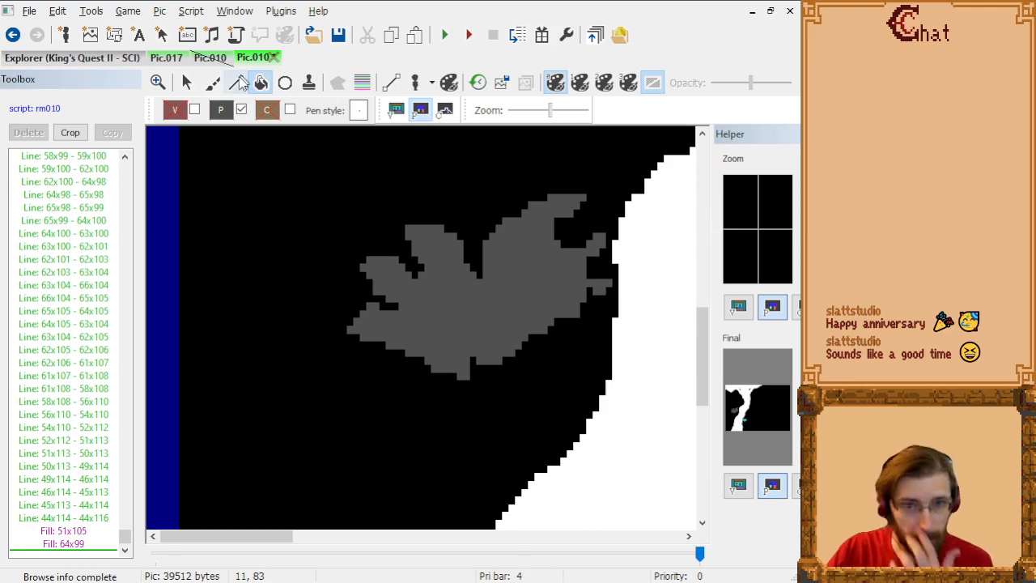
Step: Display the priority bands over the whole picture in the visual view
scroll(416, 233, down, 4)
scroll(437, 243, up, 2)
scroll(447, 251, down, 2)
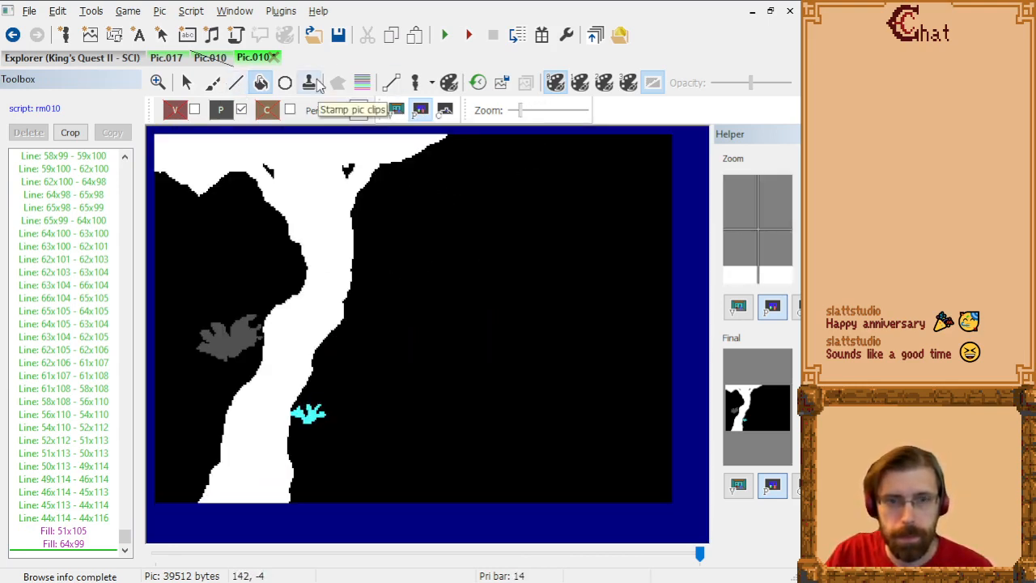
click(363, 82)
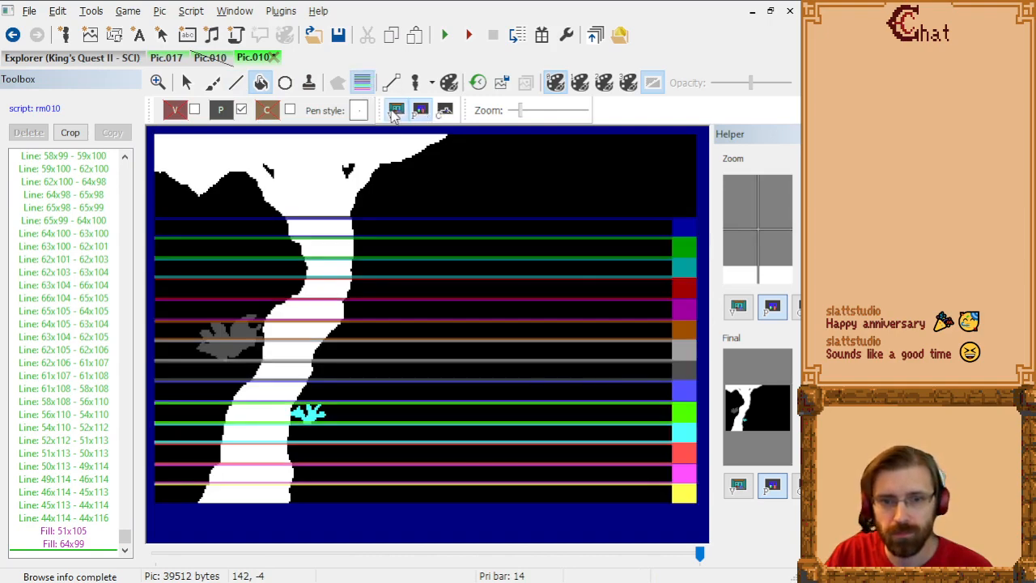
click(395, 110)
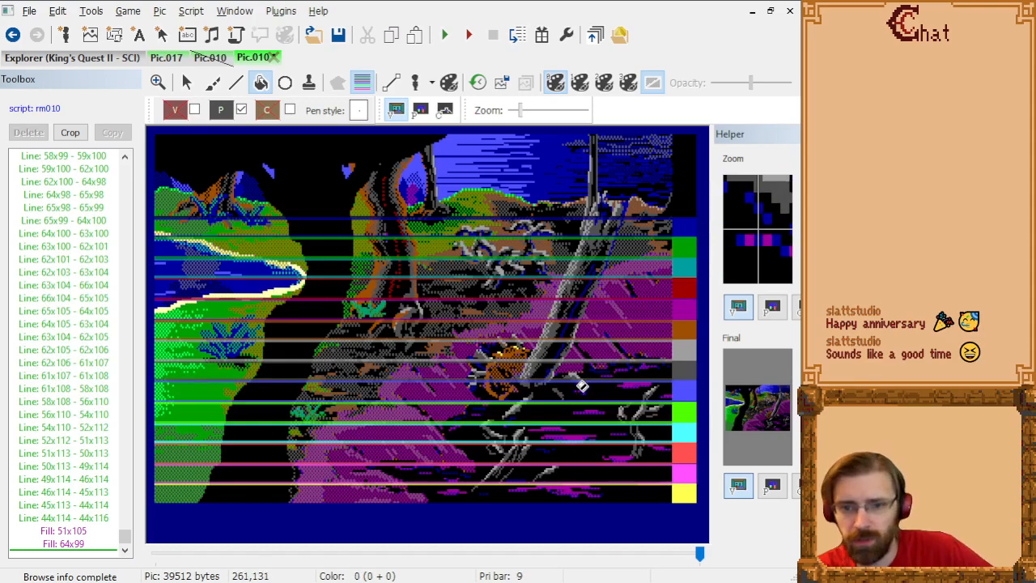
Step: Set the drawing priority to 9 and draw a line along the leaning tree trunk's base from 225x127 to 243x127
click(220, 111)
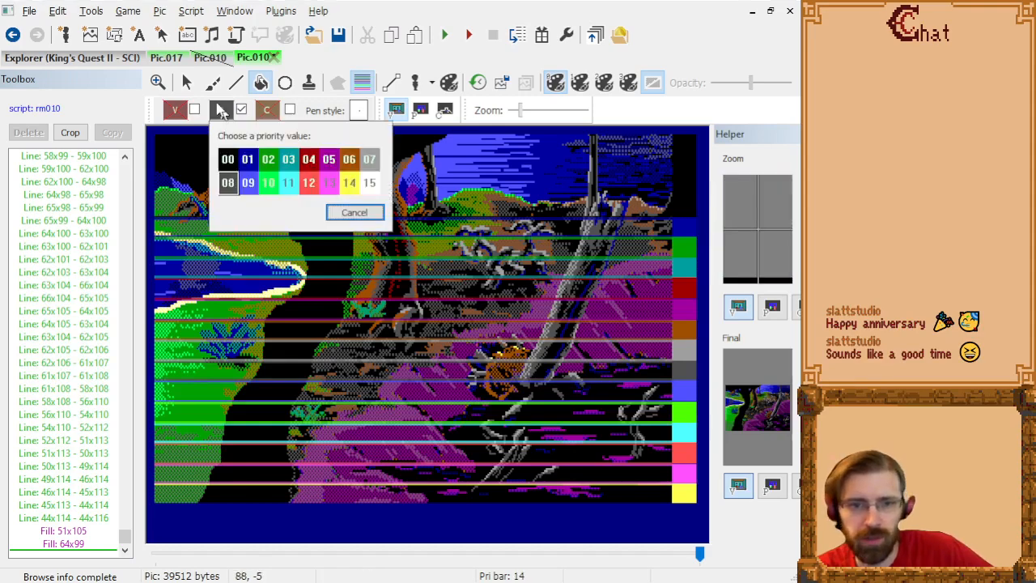
click(248, 182)
click(235, 82)
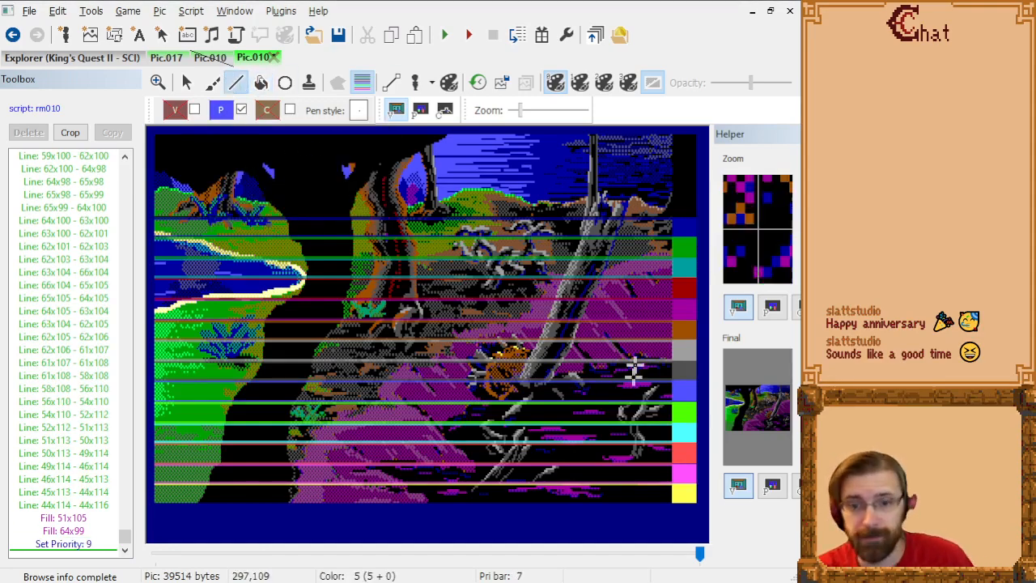
scroll(620, 373, up, 4)
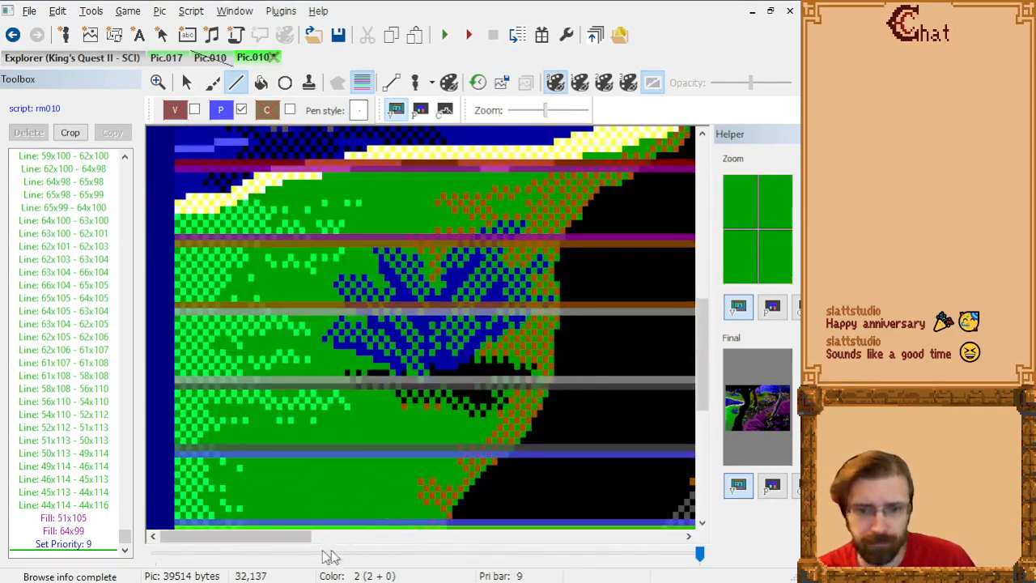
drag(299, 537, 596, 542)
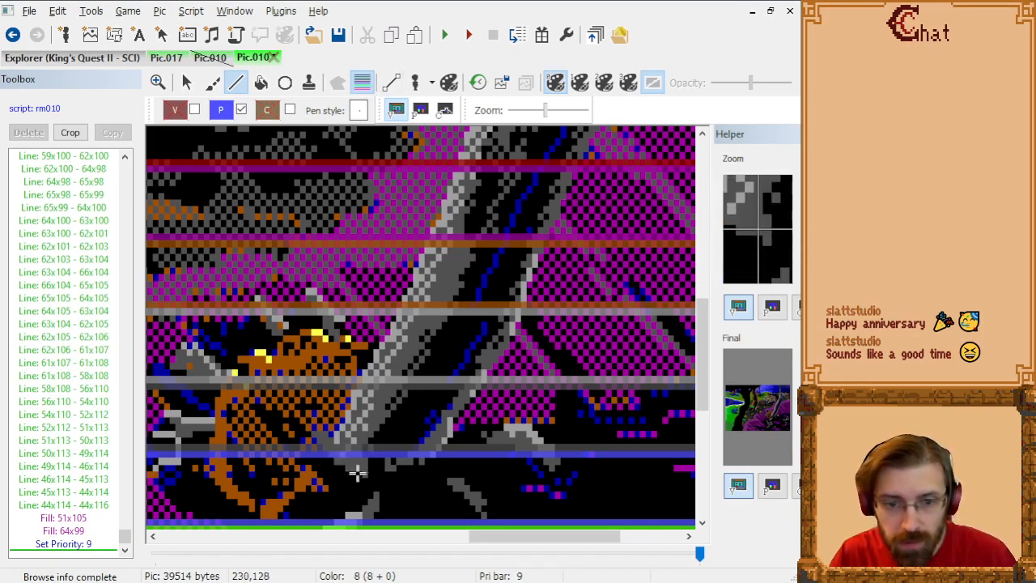
scroll(349, 389, down, 3)
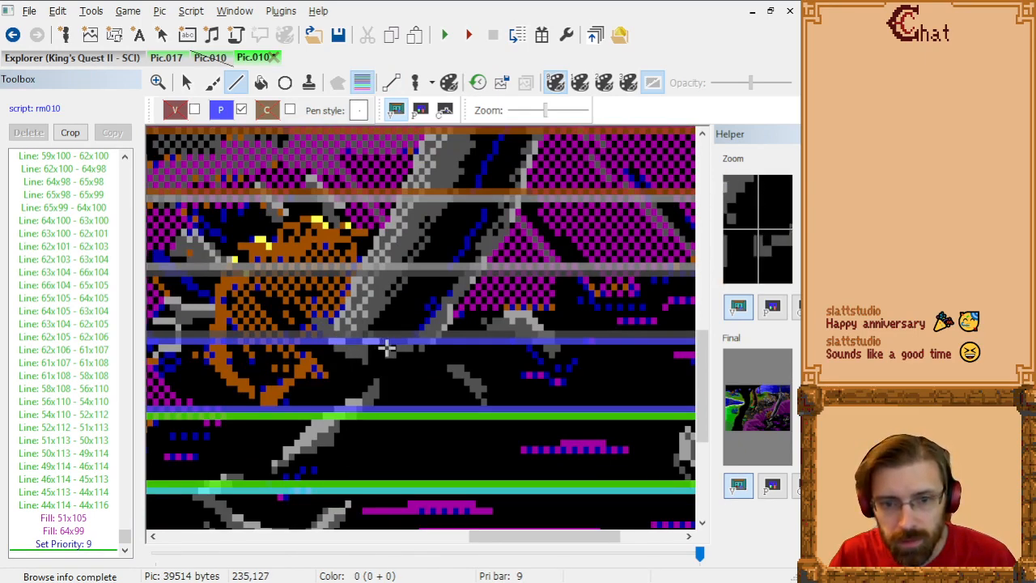
click(434, 346)
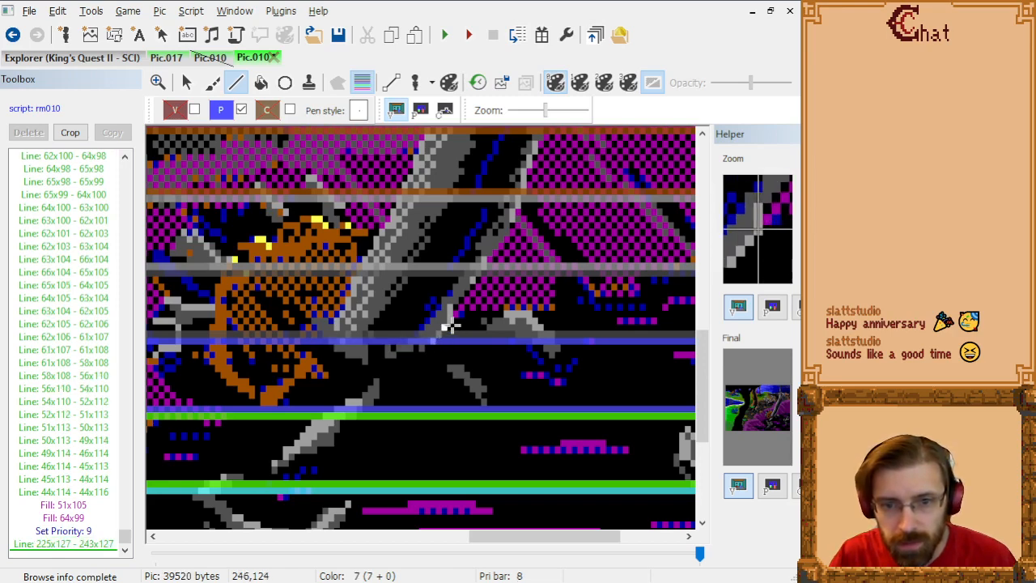
Step: Trace the trunk's lower-right edge from 243x127 through 246x124, 249x119, 252x116 and 257x110 to 257x108
click(450, 324)
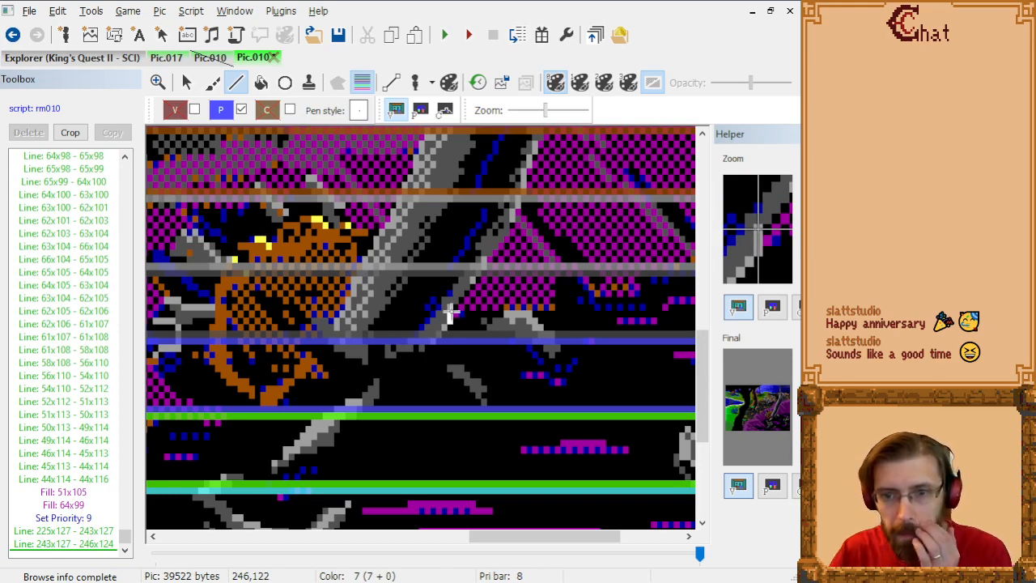
click(470, 292)
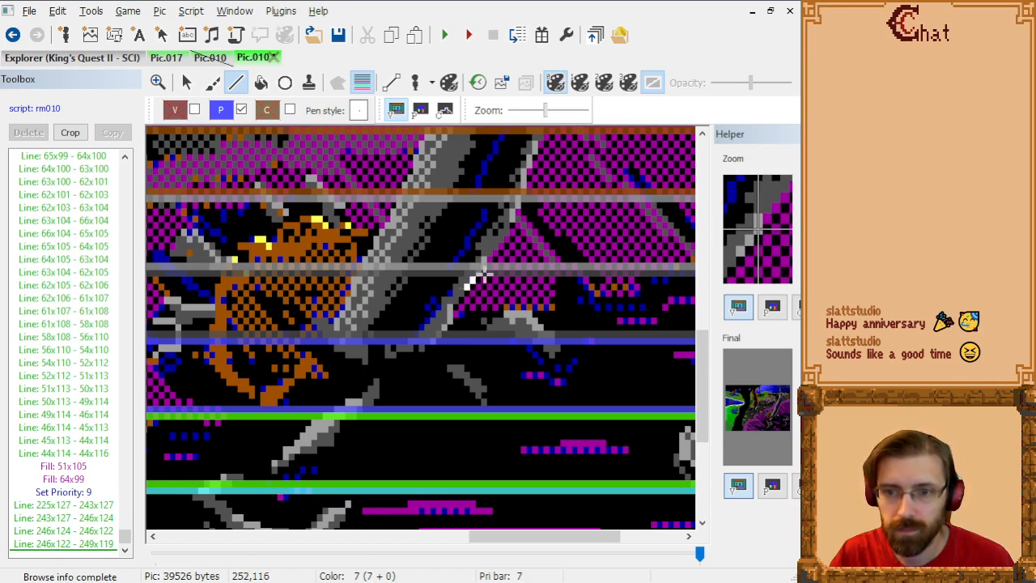
click(483, 275)
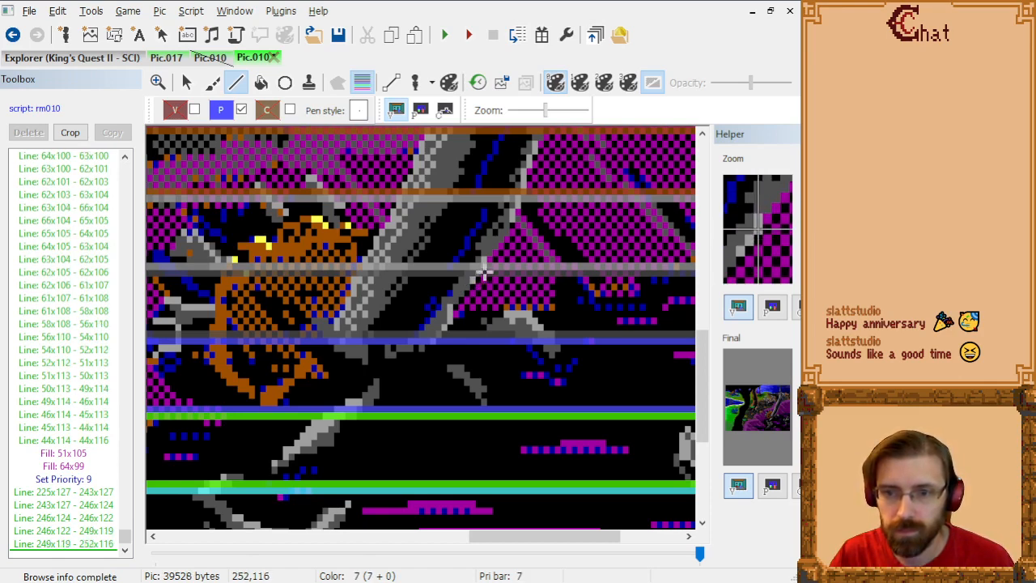
click(484, 271)
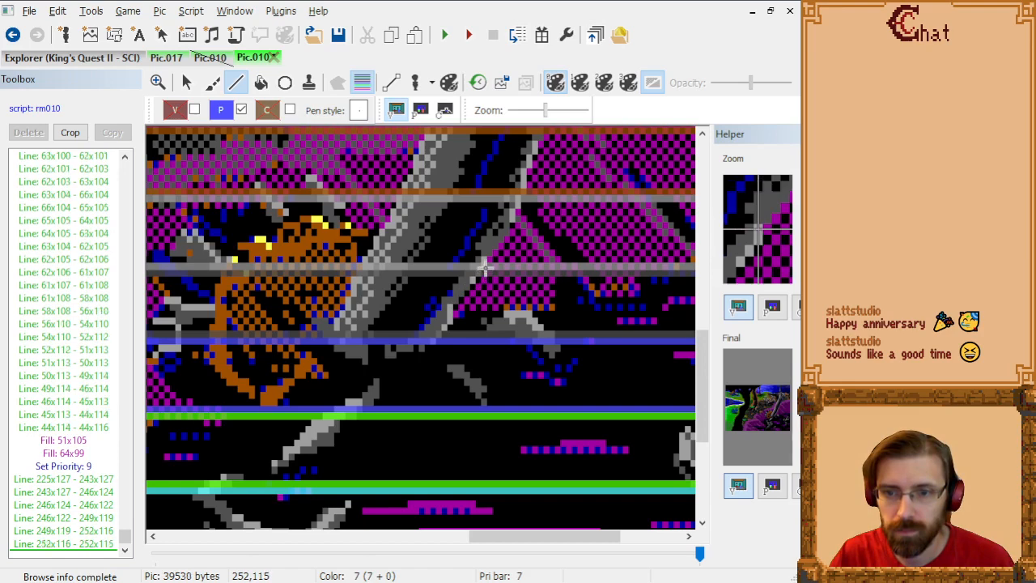
click(511, 235)
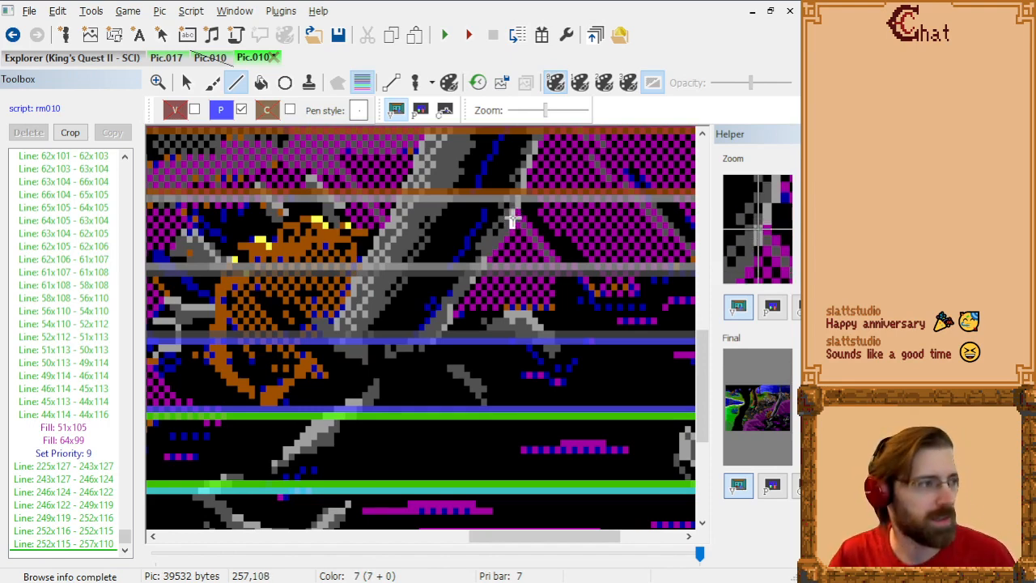
click(511, 217)
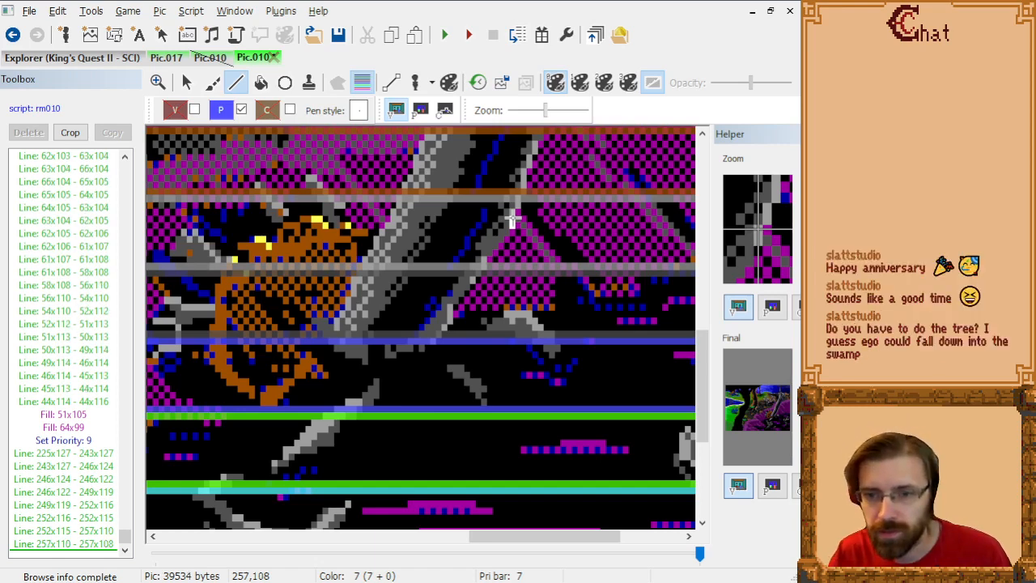
Step: Continue the trunk's right edge from 257x108 through 258x106, 259x105, 259x102 and 261x98 to 262x97
click(514, 213)
click(515, 206)
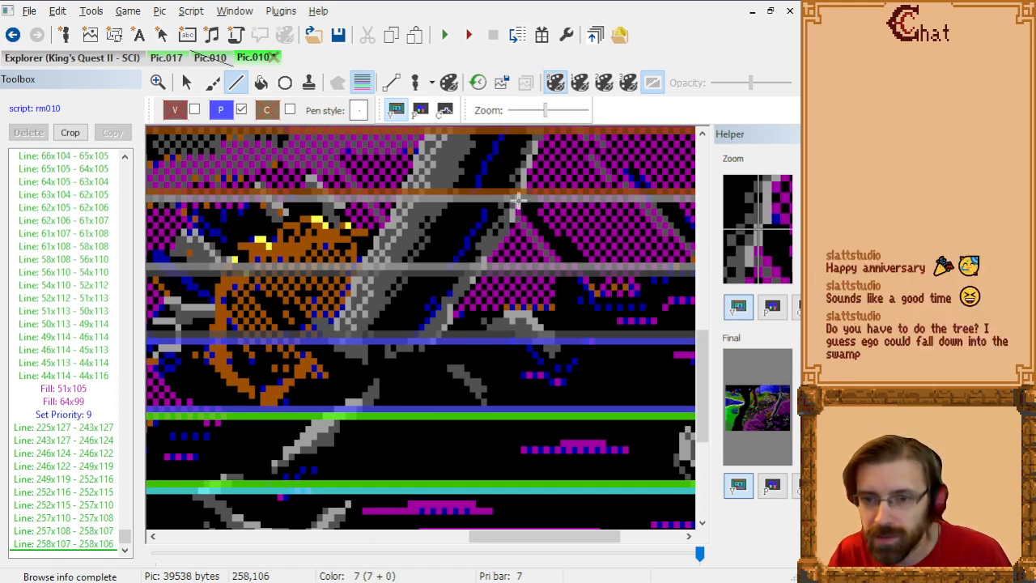
click(522, 198)
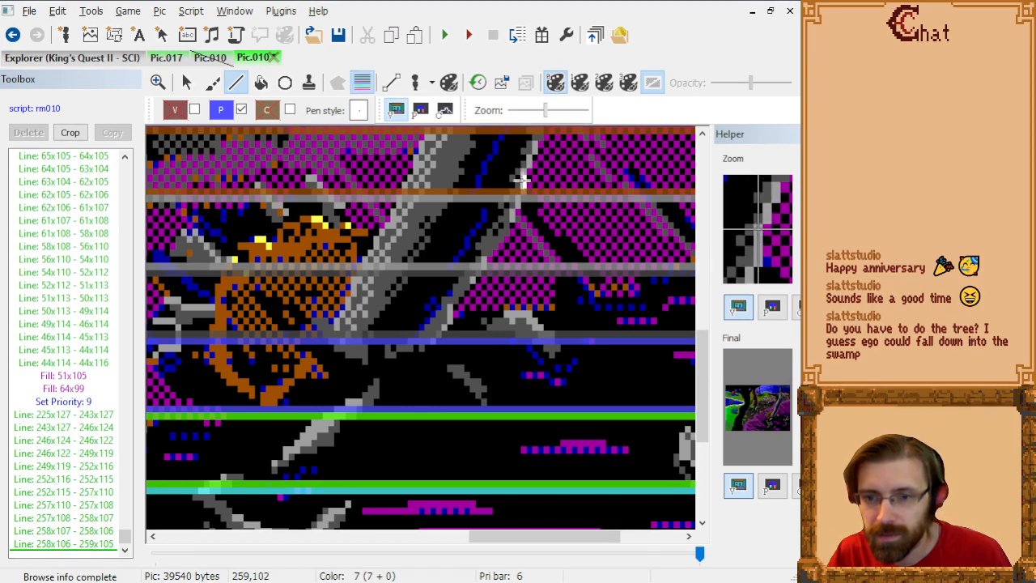
click(522, 179)
click(528, 171)
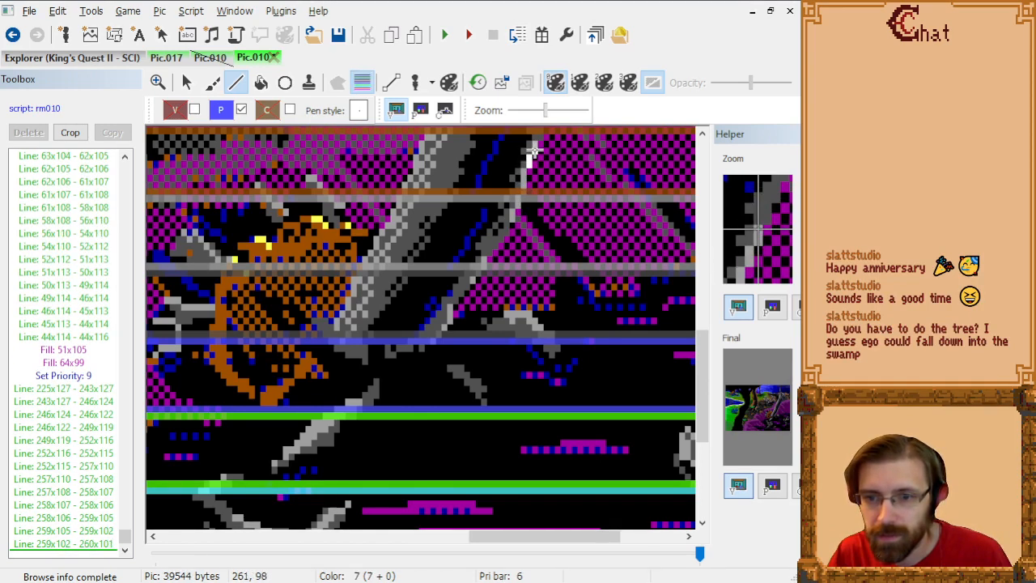
click(533, 153)
click(536, 145)
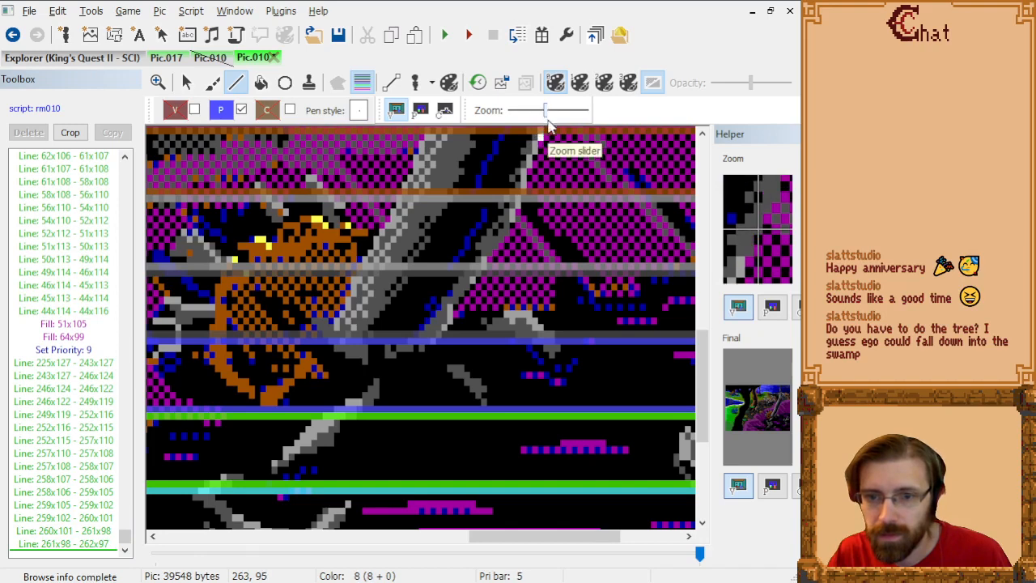
Step: Hide the priority bands and extend the trunk's right edge from 262x97 through 263x94, 265x92, 266x89 and 267x86 to 268x84
scroll(548, 165, up, 4)
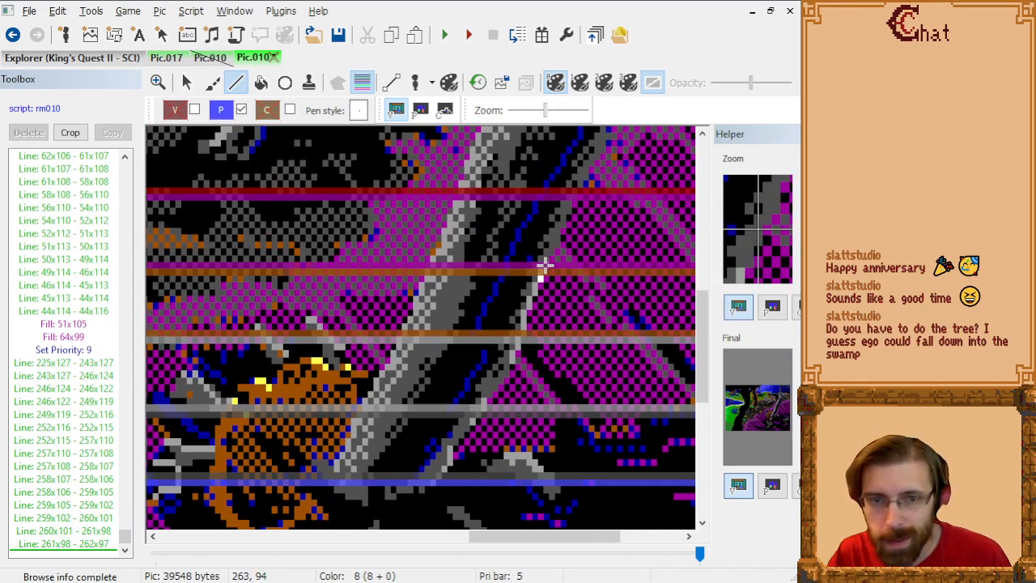
click(362, 83)
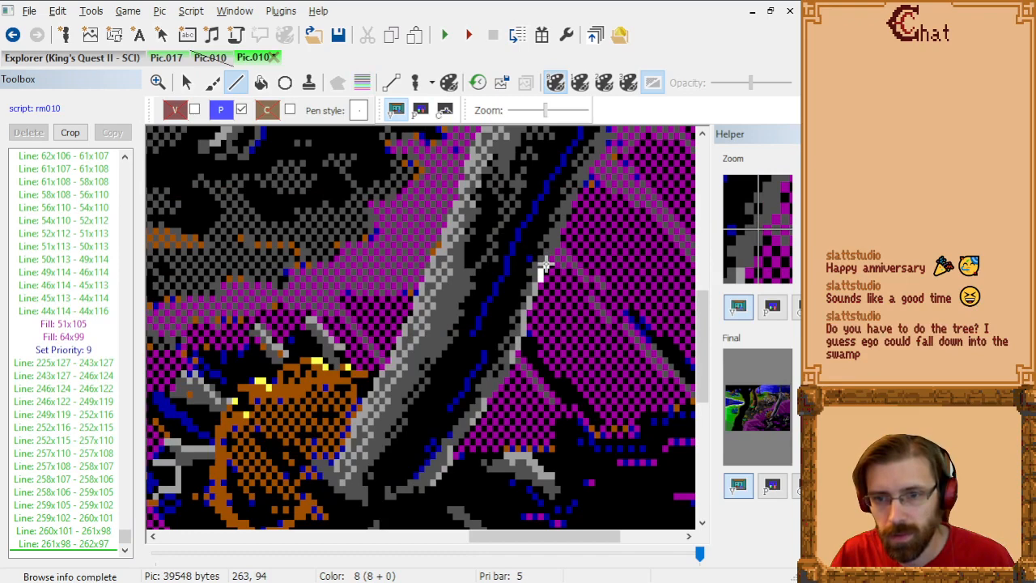
click(544, 267)
click(549, 260)
click(554, 253)
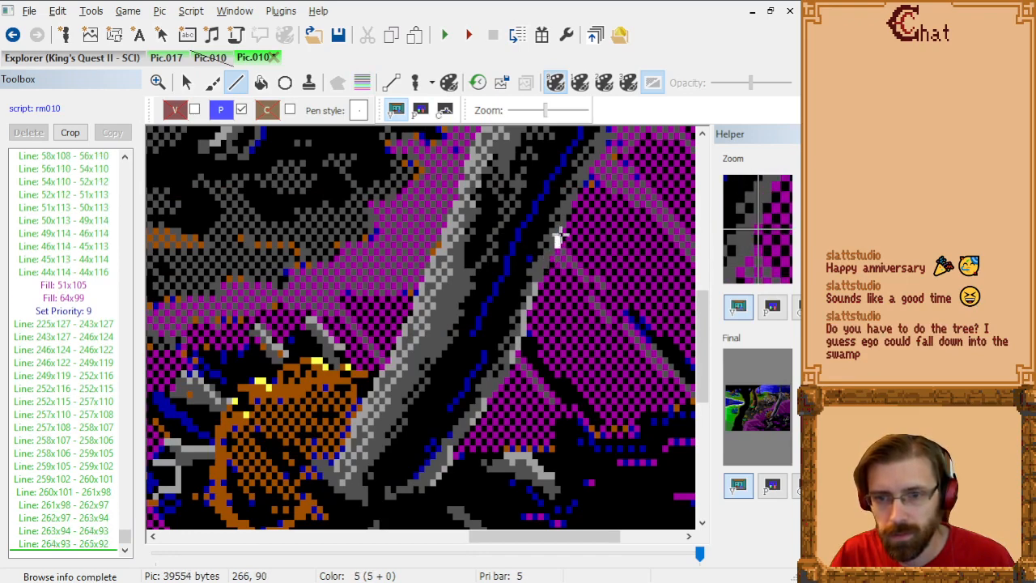
click(555, 236)
click(561, 230)
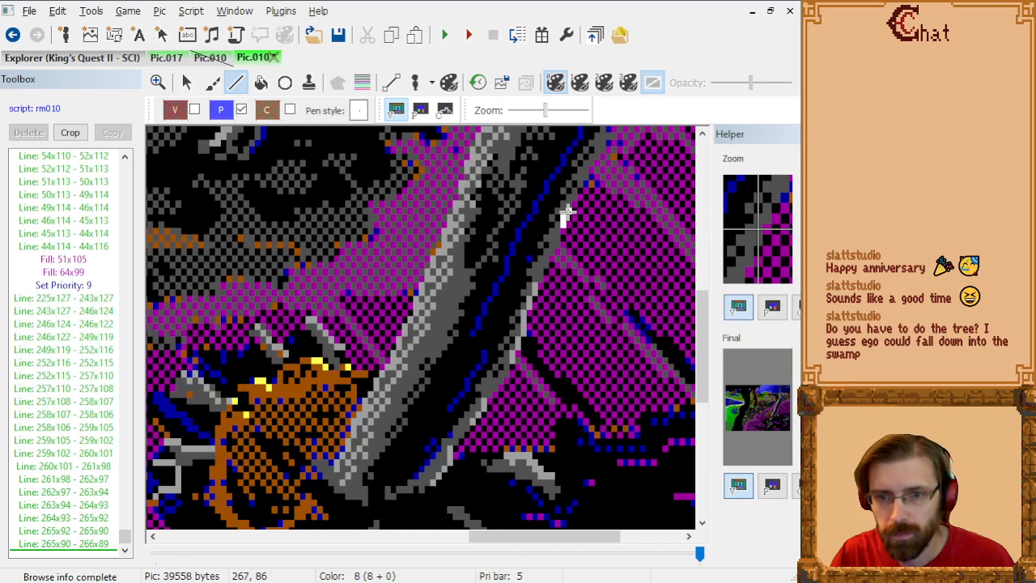
click(565, 215)
click(570, 205)
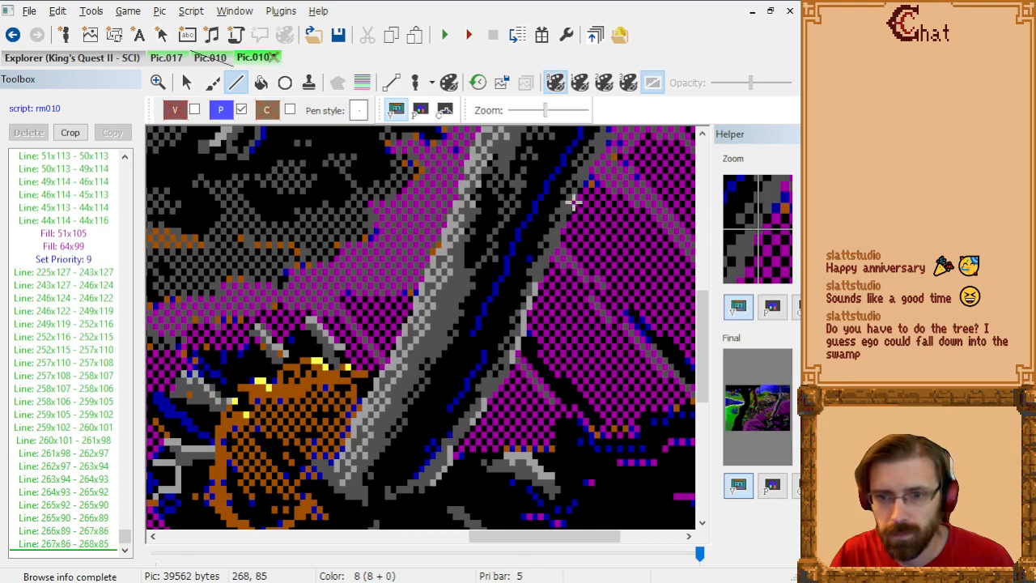
click(574, 199)
Step: Trace the trunk's right edge upward from 268x84 through 269x83, 270x82, 270x81 and 273x78 to 273x75
scroll(573, 198, up, 3)
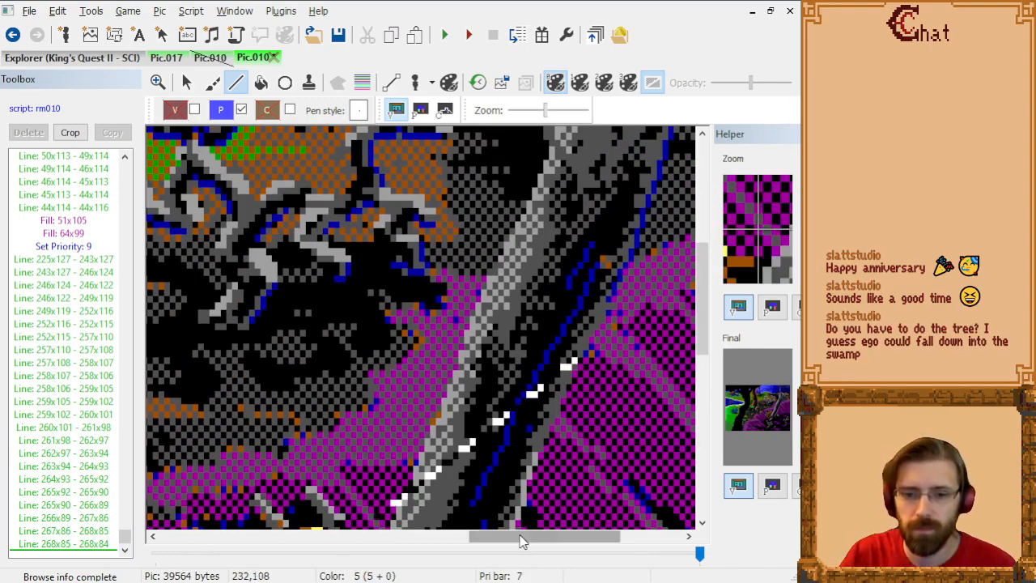
drag(523, 539, 568, 539)
scroll(466, 374, up, 2)
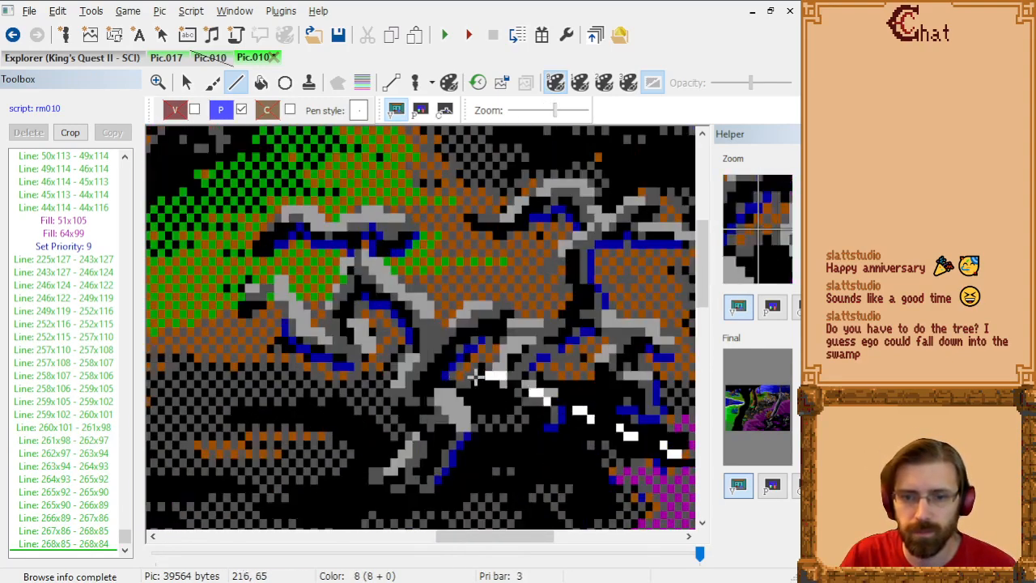
scroll(480, 375, down, 2)
drag(470, 540, 559, 541)
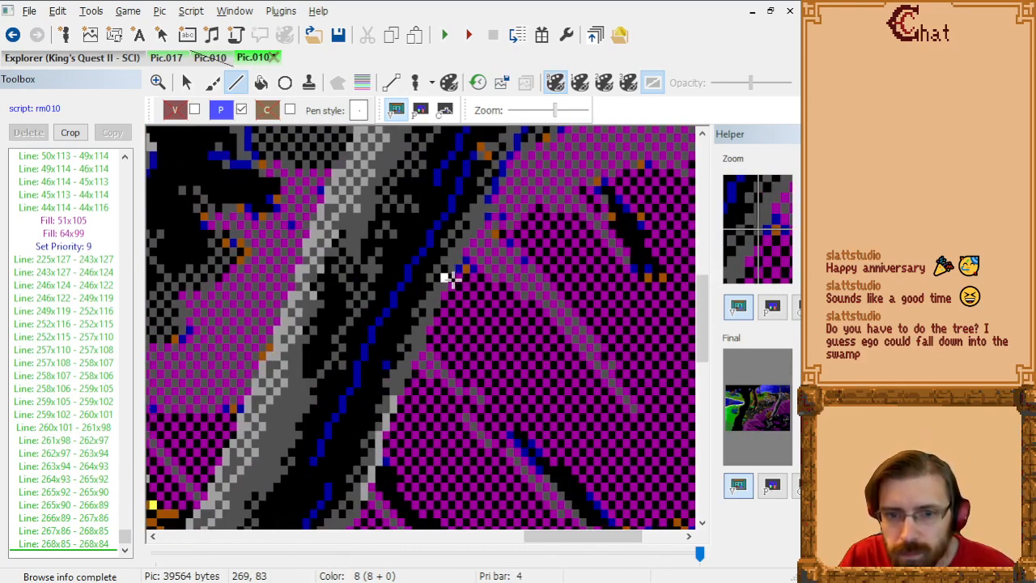
click(448, 279)
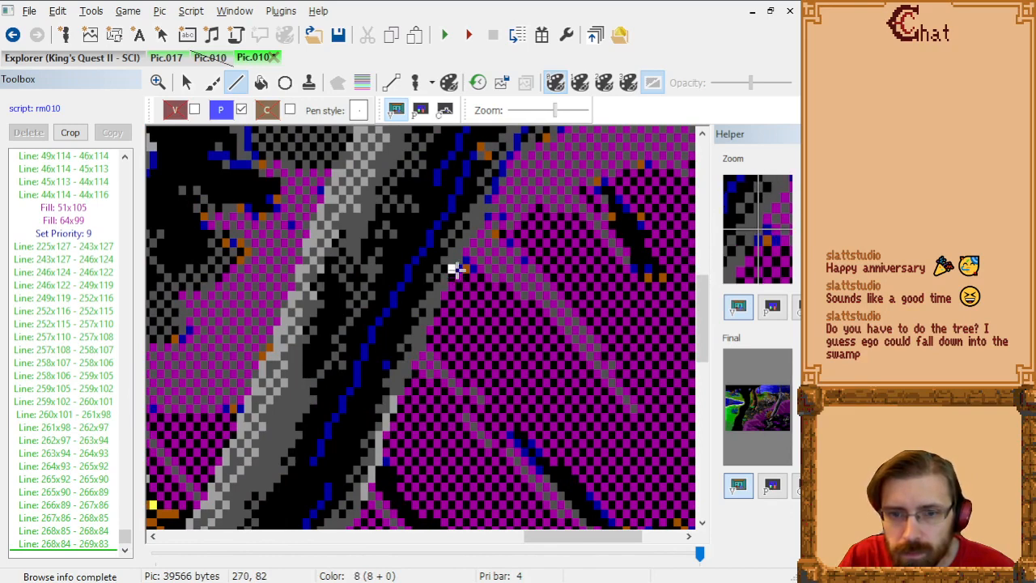
click(453, 270)
click(458, 259)
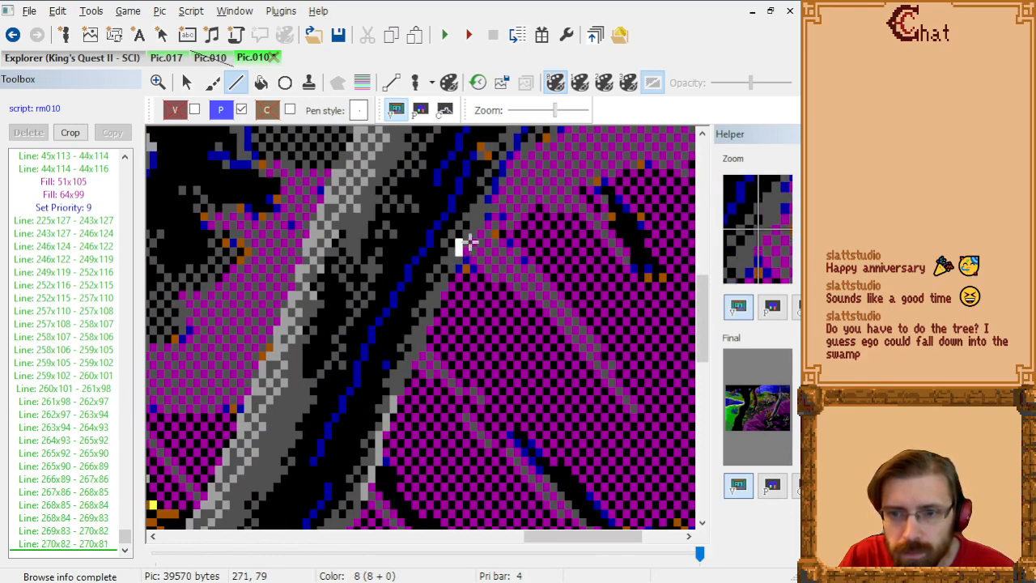
click(478, 232)
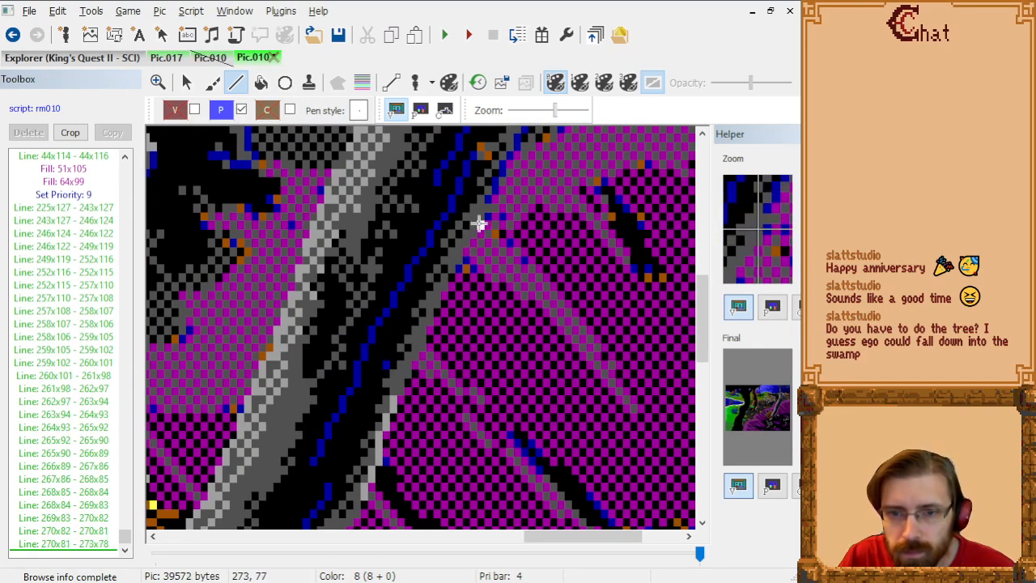
click(481, 212)
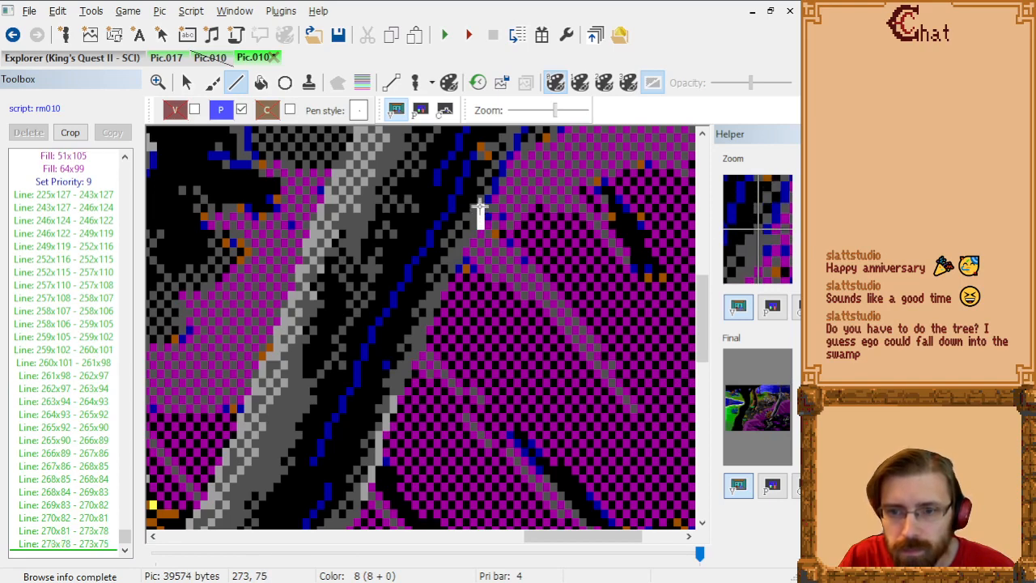
Step: Follow the trunk's blue right edge from 273x75 through 274x77, 274x75, 275x74, 276x71, 278x69 and 278x68 to 279x67
scroll(489, 217, up, 3)
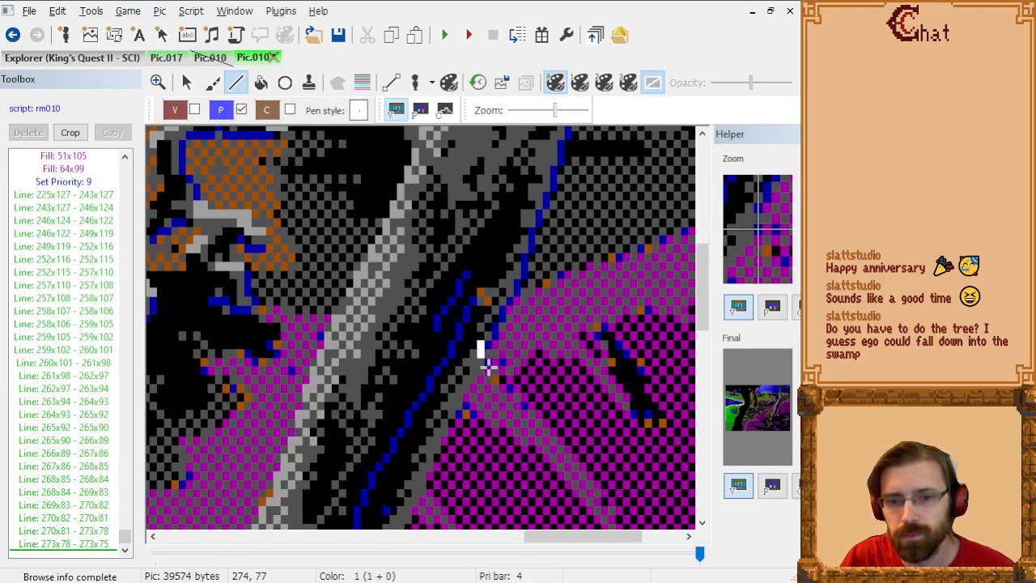
click(489, 367)
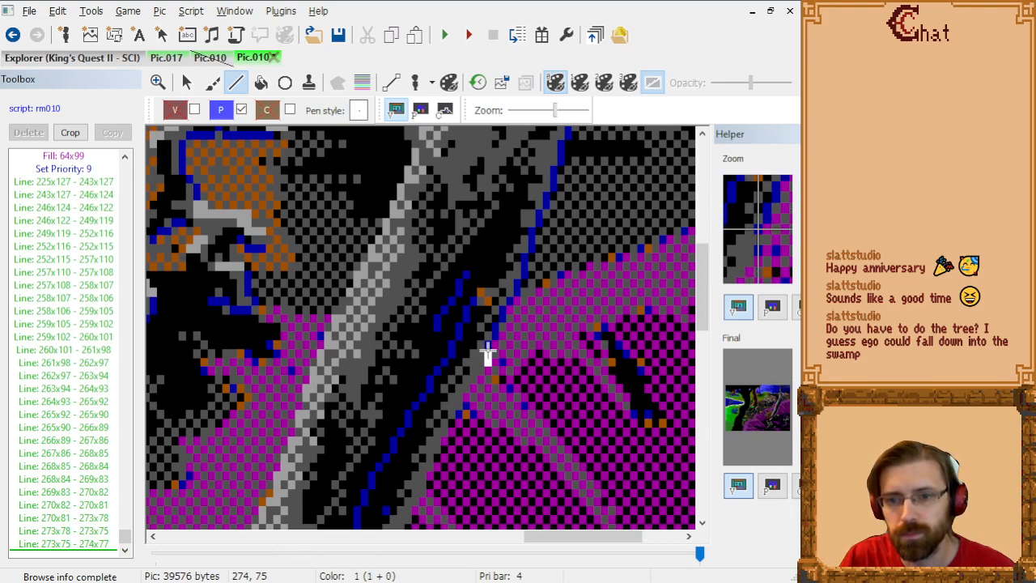
click(489, 349)
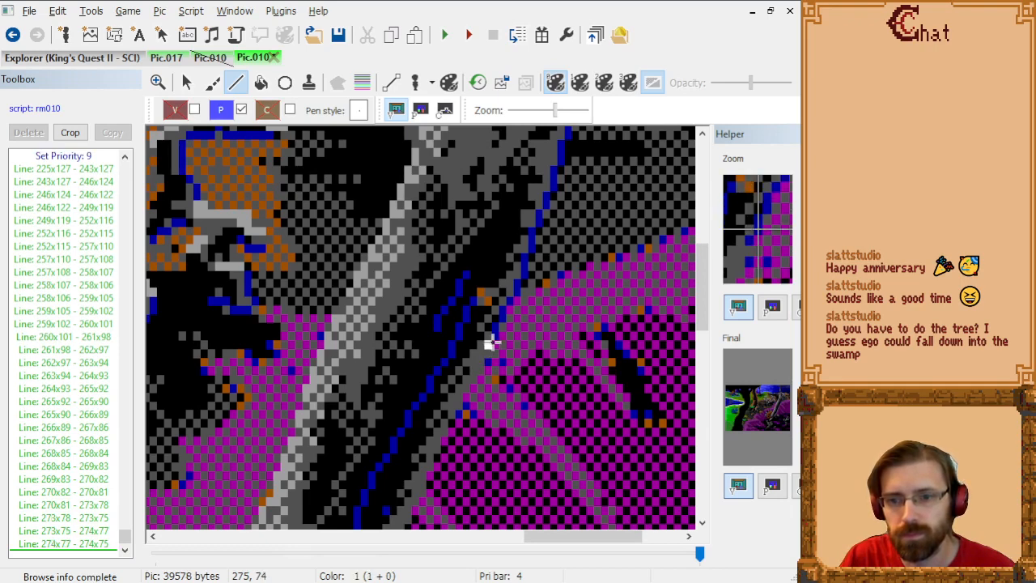
click(492, 340)
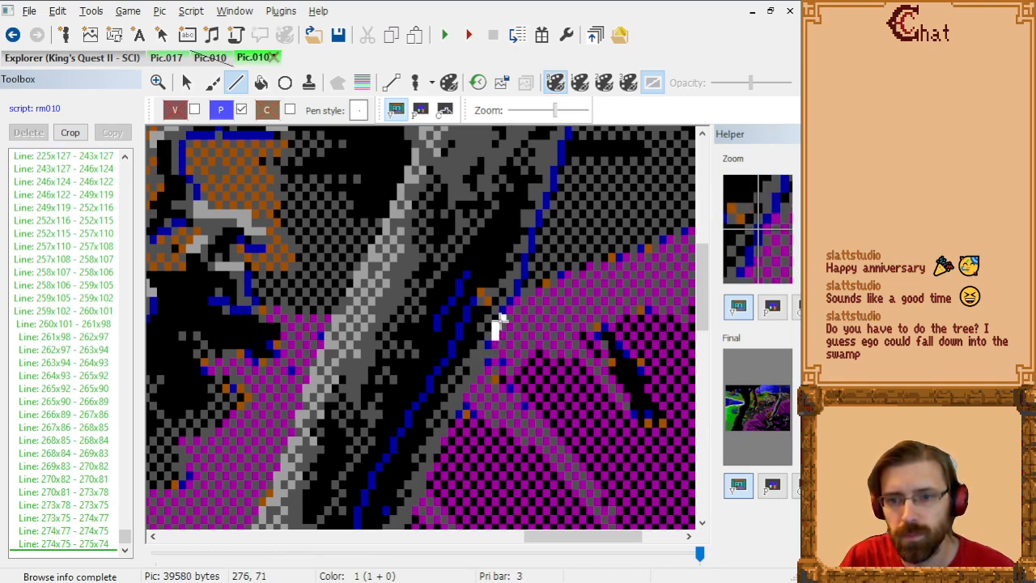
click(498, 321)
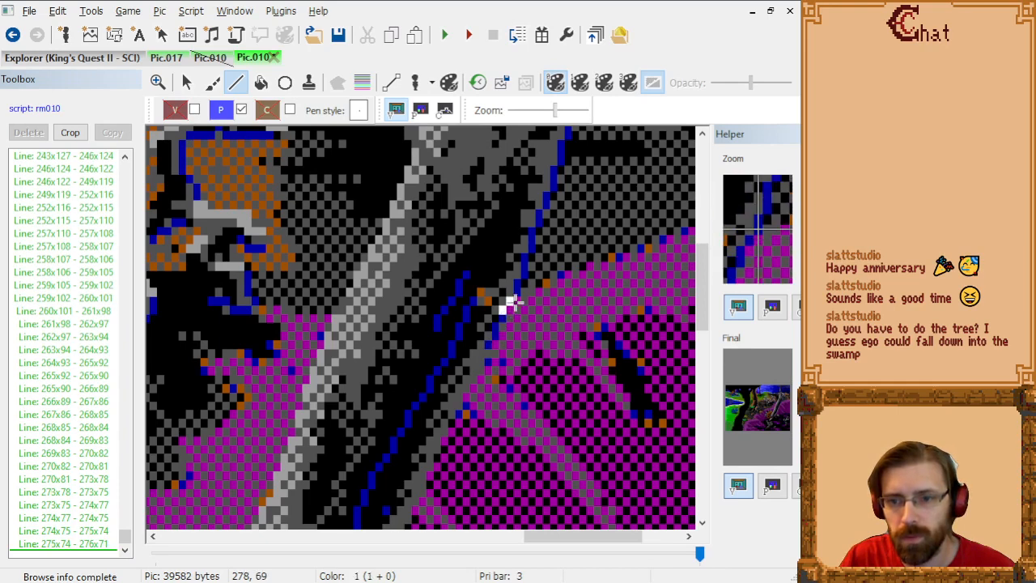
click(514, 300)
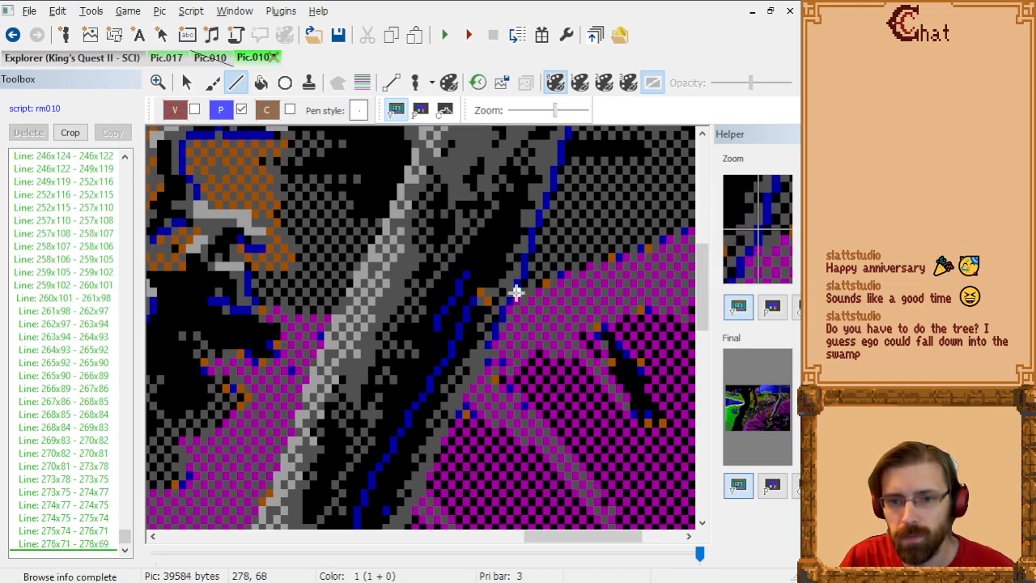
click(516, 293)
click(522, 274)
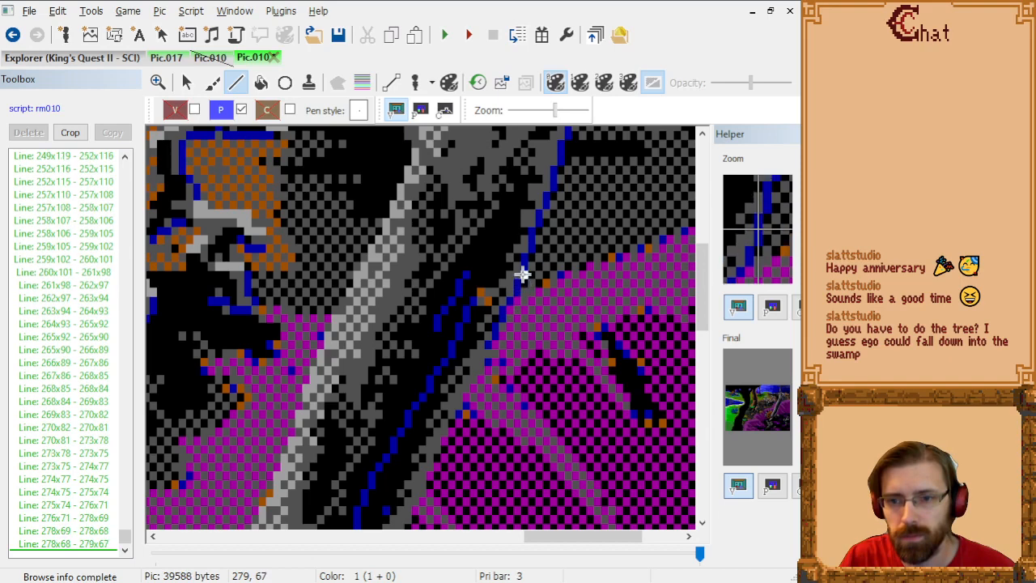
Step: Trace the trunk's right edge from 279x67 through 279x66, 280x63, 281x60, 282x59, 282x58, 283x57 and 283x56 to 284x53
click(522, 272)
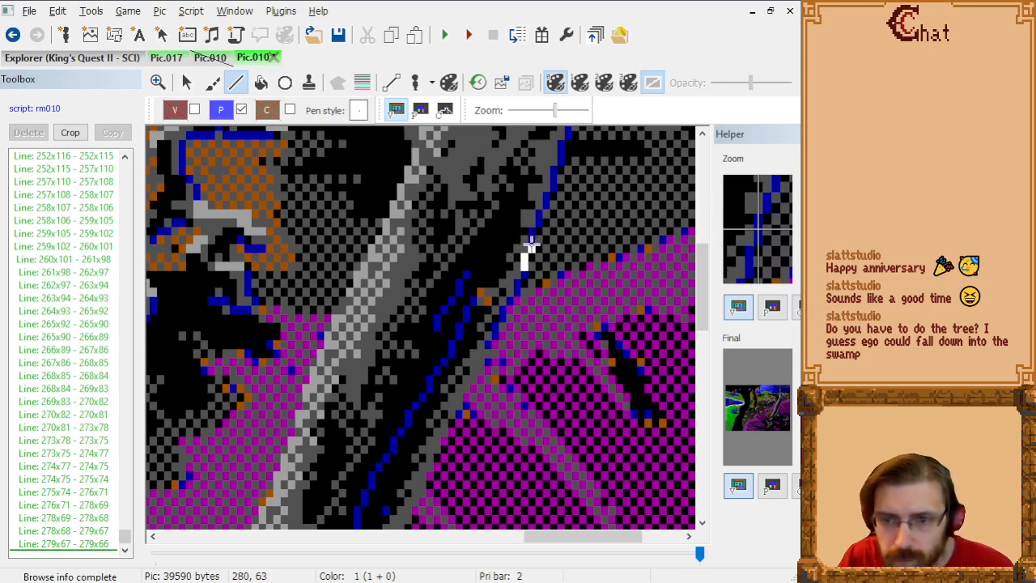
click(530, 241)
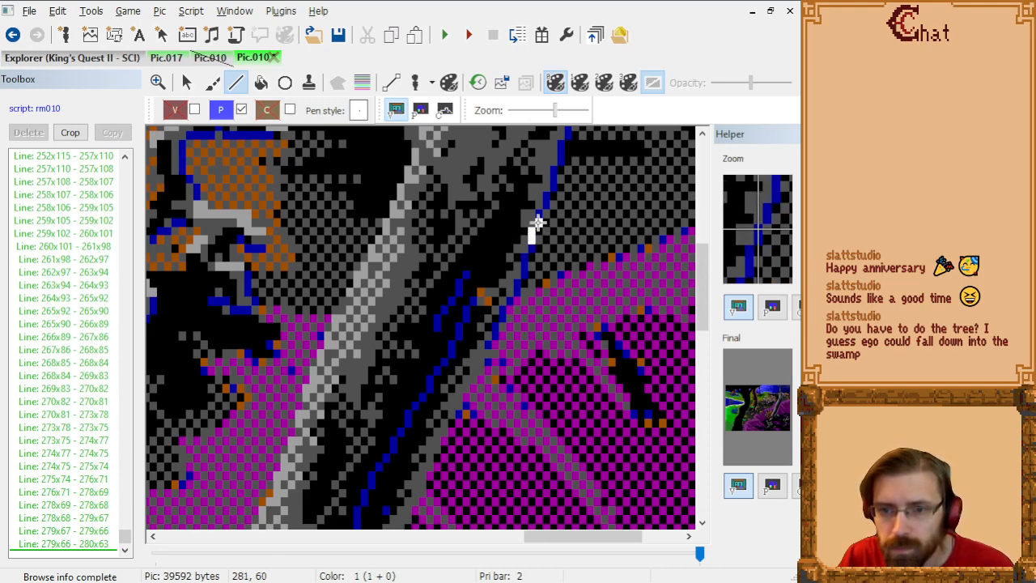
click(532, 224)
click(543, 211)
click(546, 205)
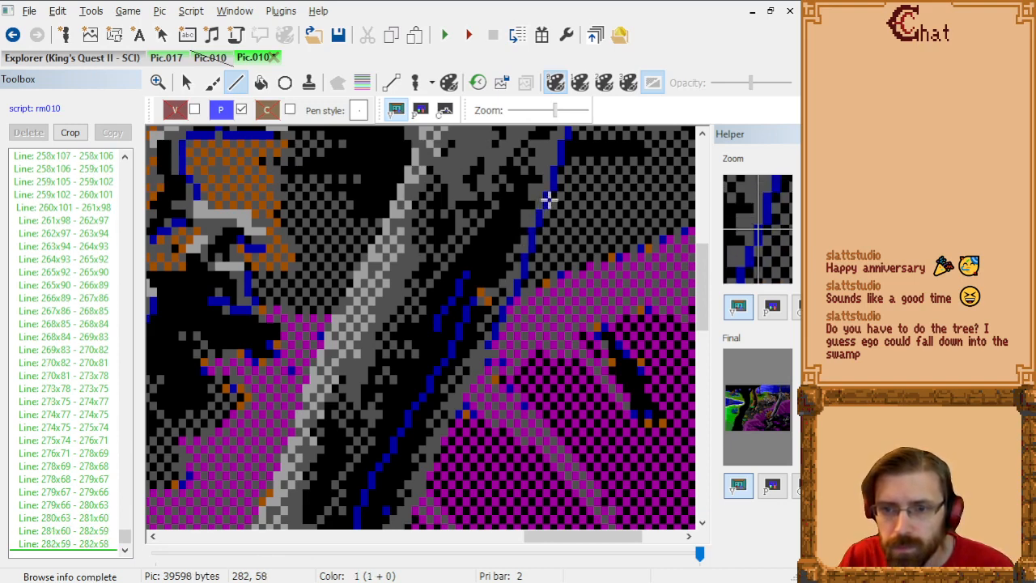
click(550, 195)
click(553, 187)
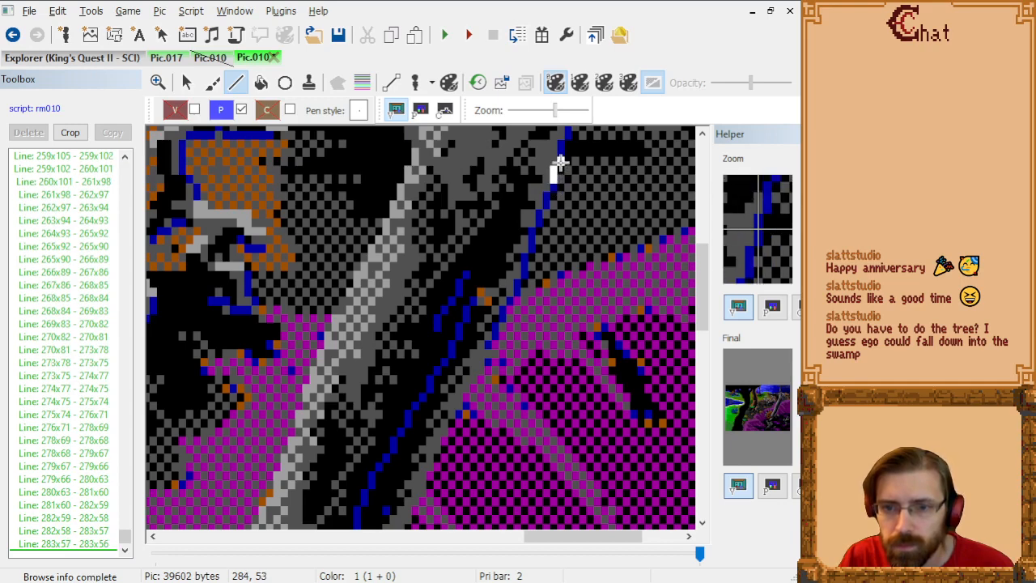
click(560, 162)
Step: Extend the trunk's right edge upward from 284x53 through 285x50 to 285x49
scroll(555, 169, up, 3)
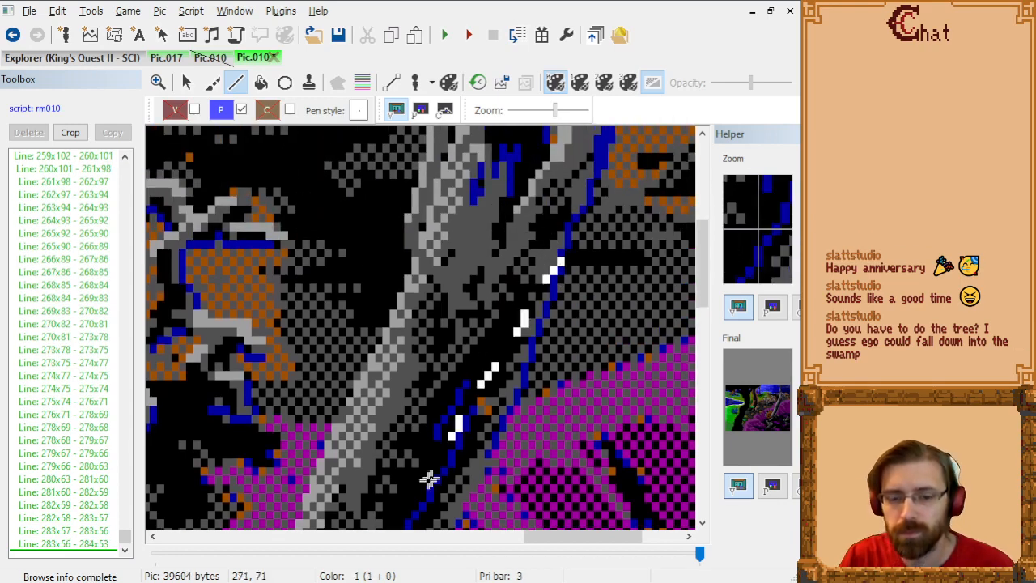
drag(539, 541, 567, 541)
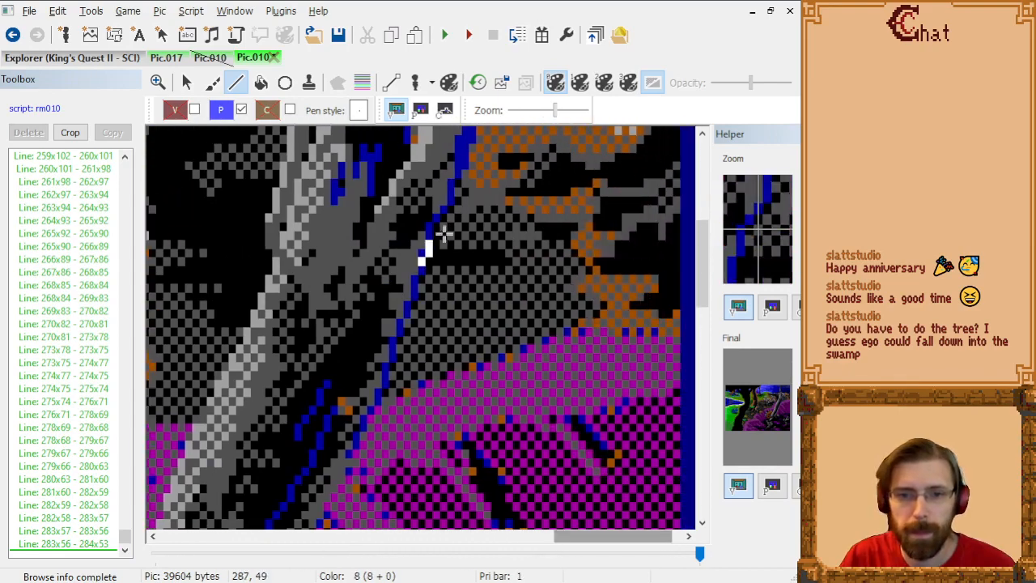
scroll(479, 247, up, 1)
scroll(480, 251, up, 1)
drag(501, 542, 587, 540)
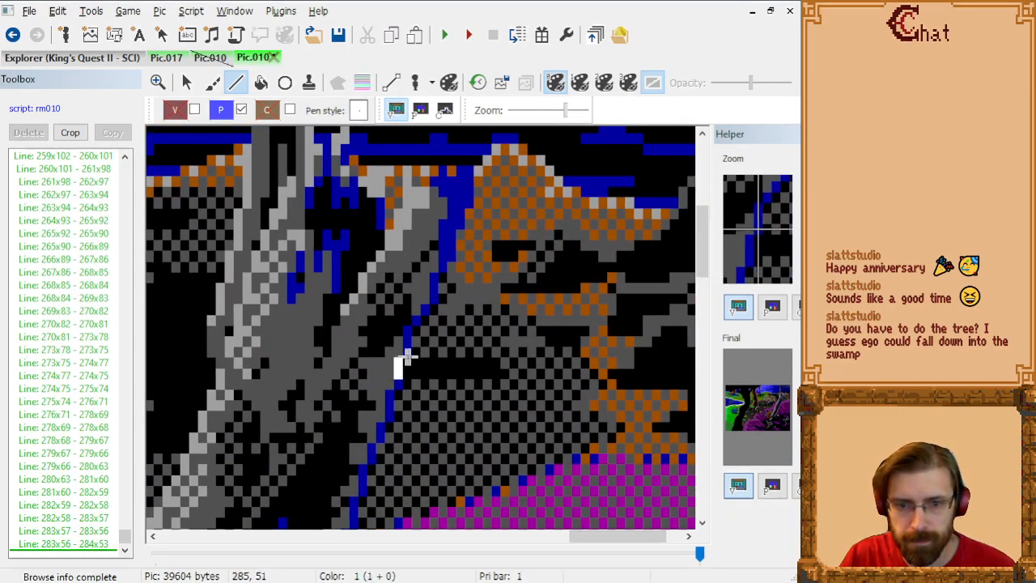
click(407, 348)
click(407, 342)
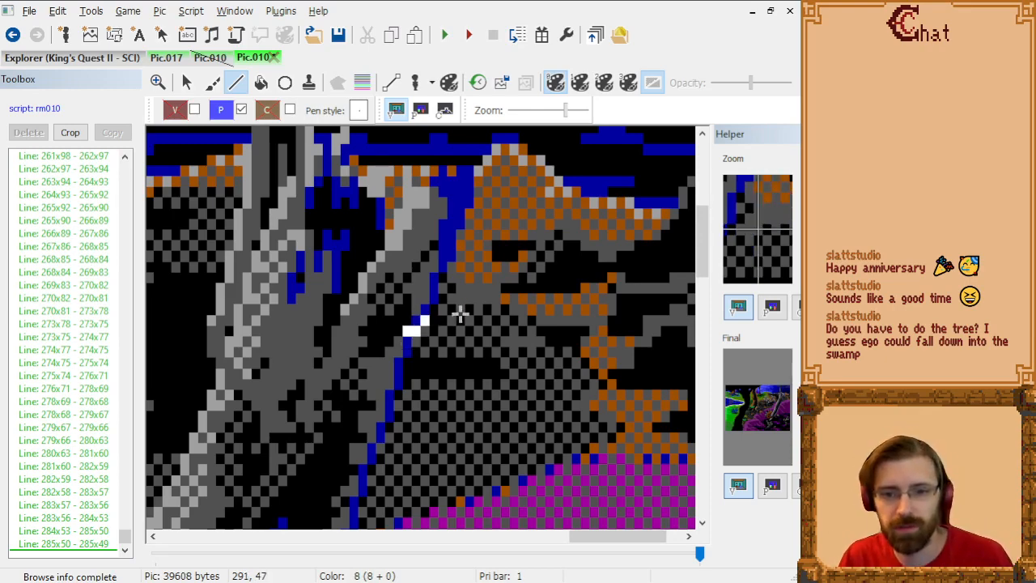
Step: Examine the whole picture and the leaning trunk against the priority bands, with the bands shown and hidden again
scroll(476, 324, down, 3)
scroll(516, 310, up, 7)
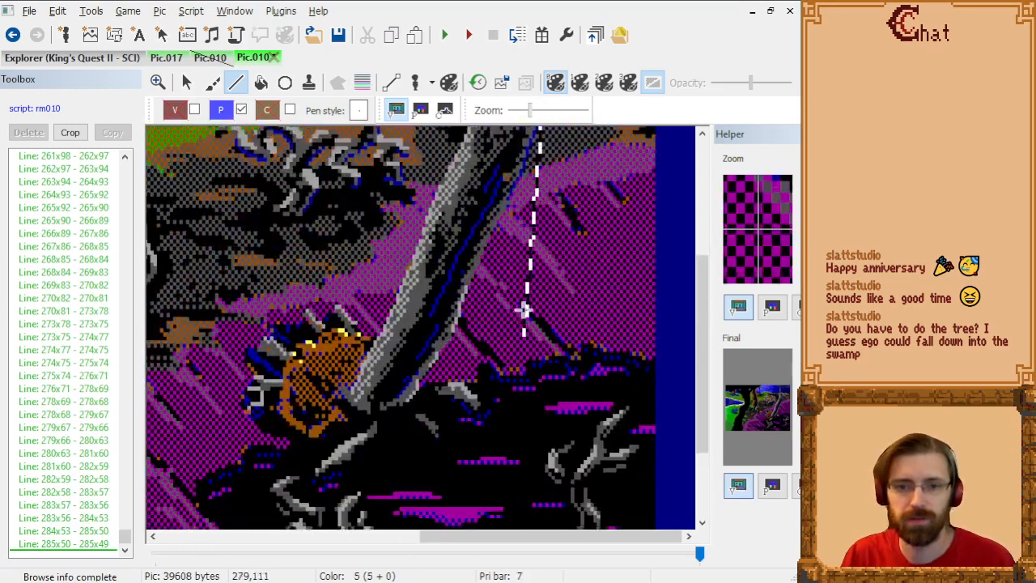
scroll(531, 310, down, 2)
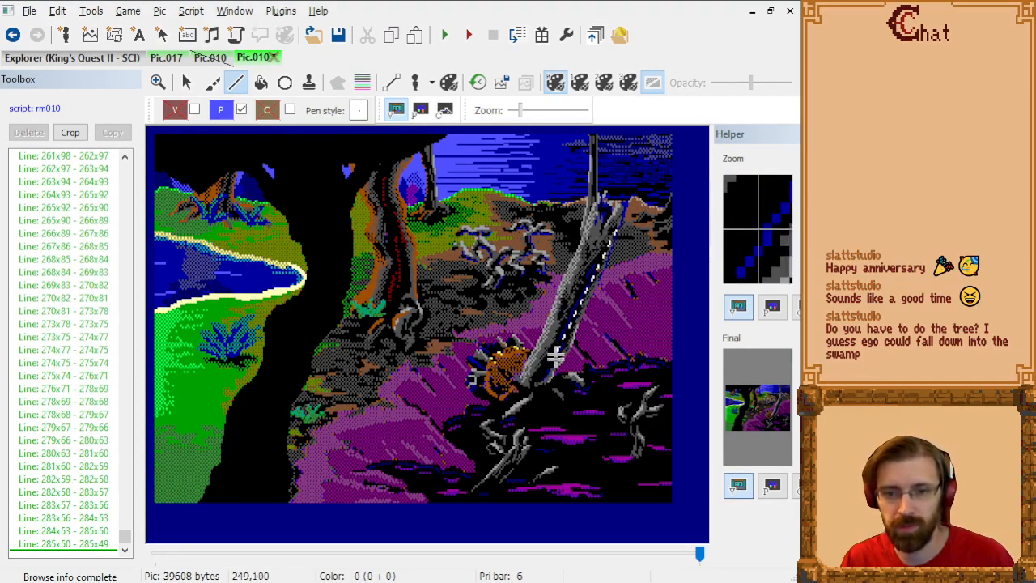
click(362, 81)
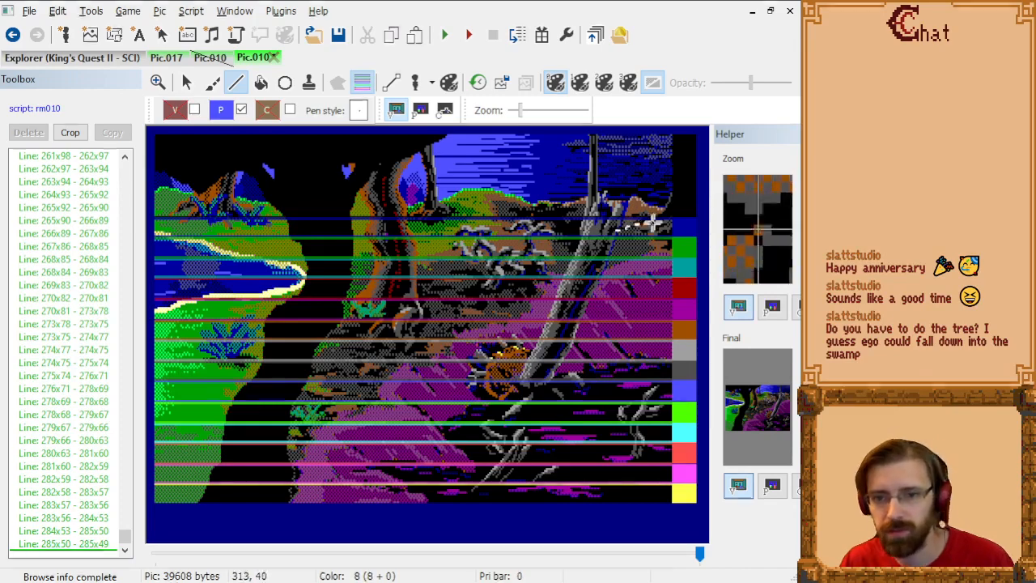
scroll(642, 224, up, 4)
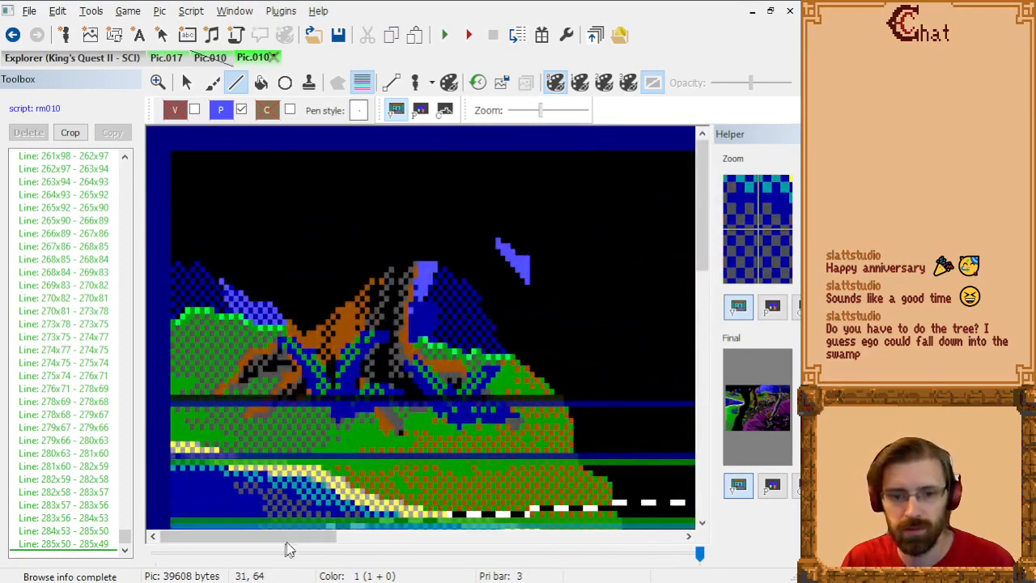
drag(291, 537, 659, 537)
scroll(539, 366, down, 3)
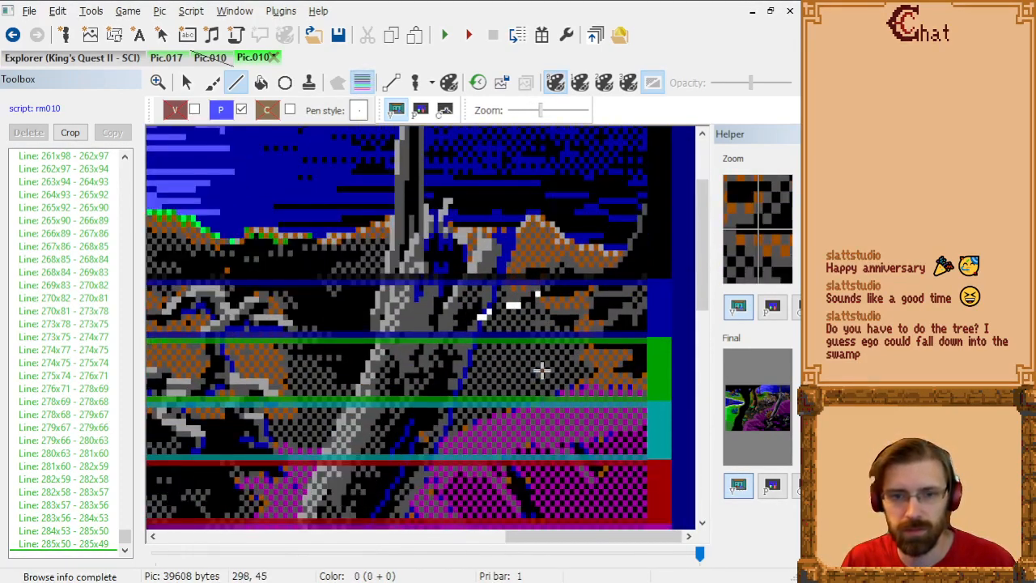
click(395, 110)
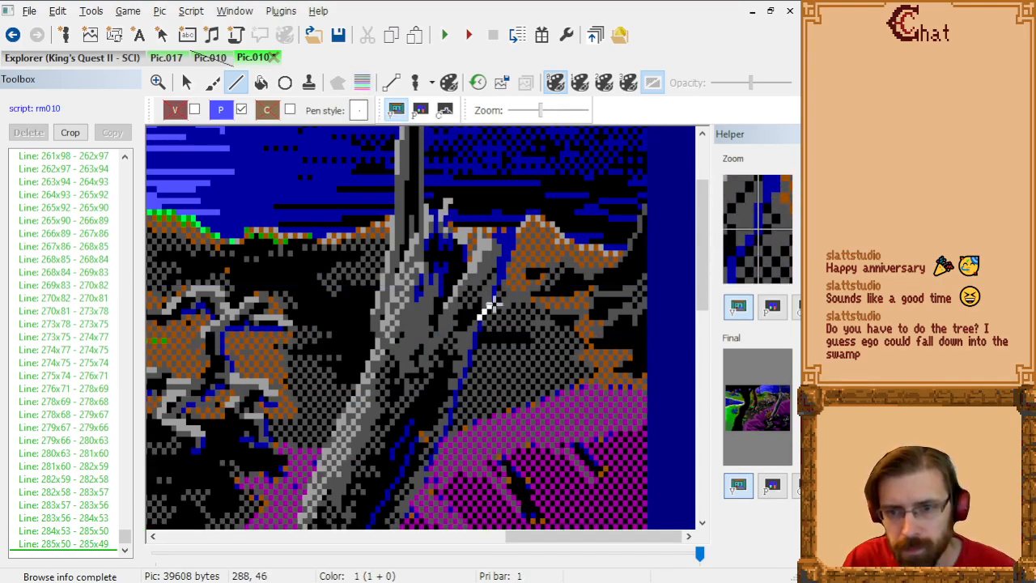
Step: Continue the trunk's right edge from 285x49 through 288x46, 288x44, 289x43, 290x42, 290x40, 291x39 and 292x37 up to its corner at 292x34
click(489, 307)
click(495, 296)
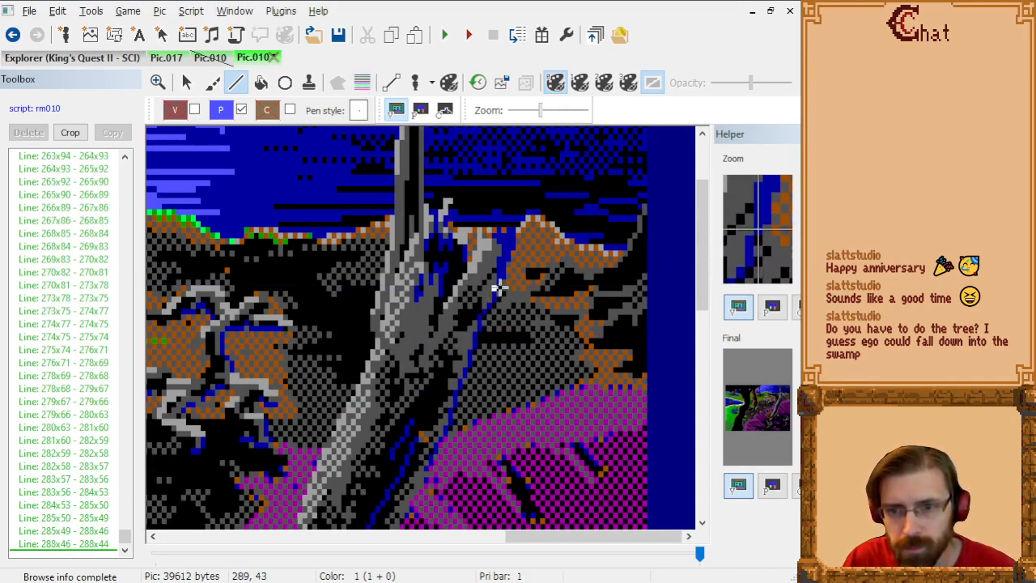
click(499, 282)
click(499, 280)
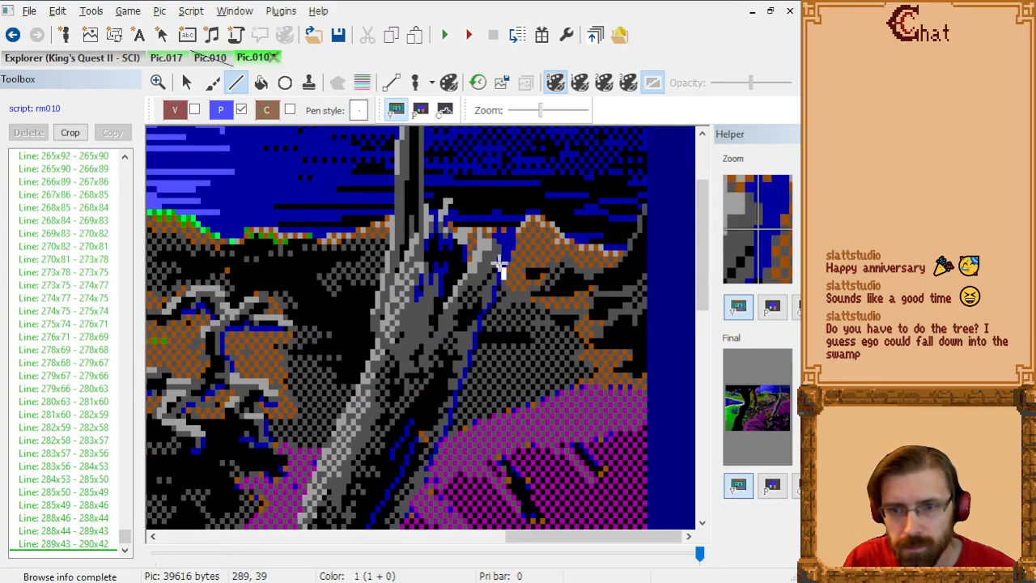
click(502, 270)
click(507, 261)
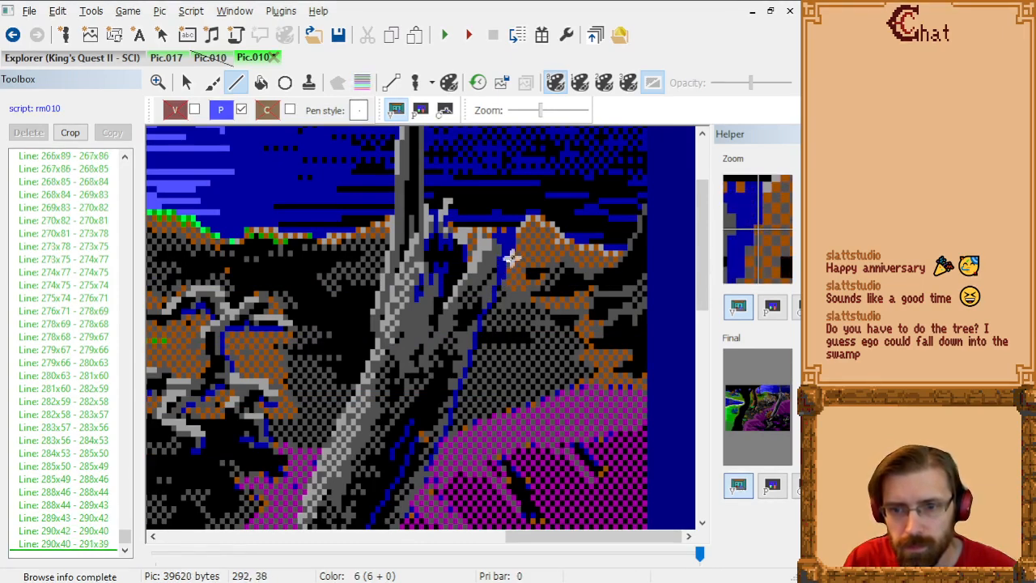
click(509, 254)
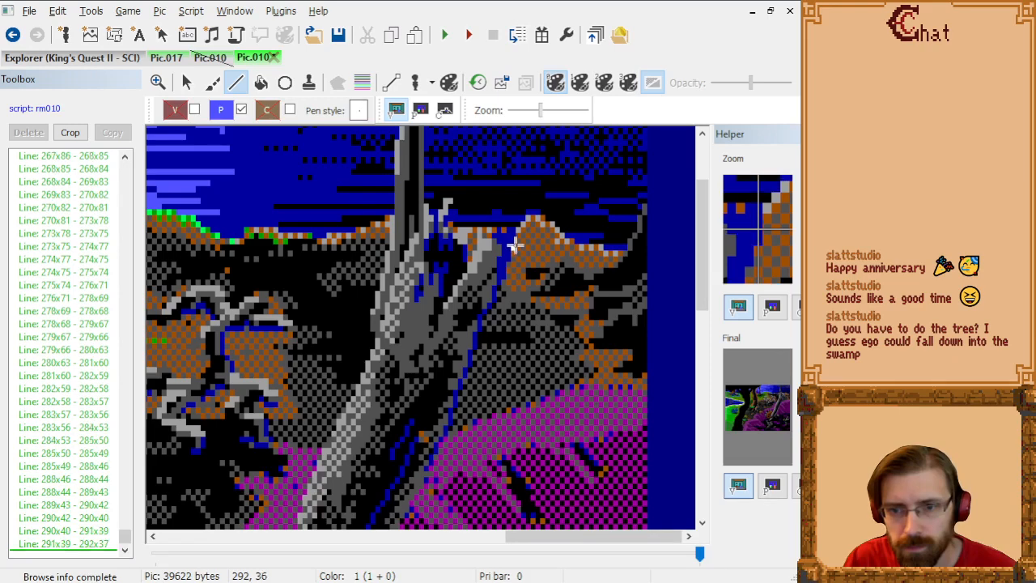
click(508, 236)
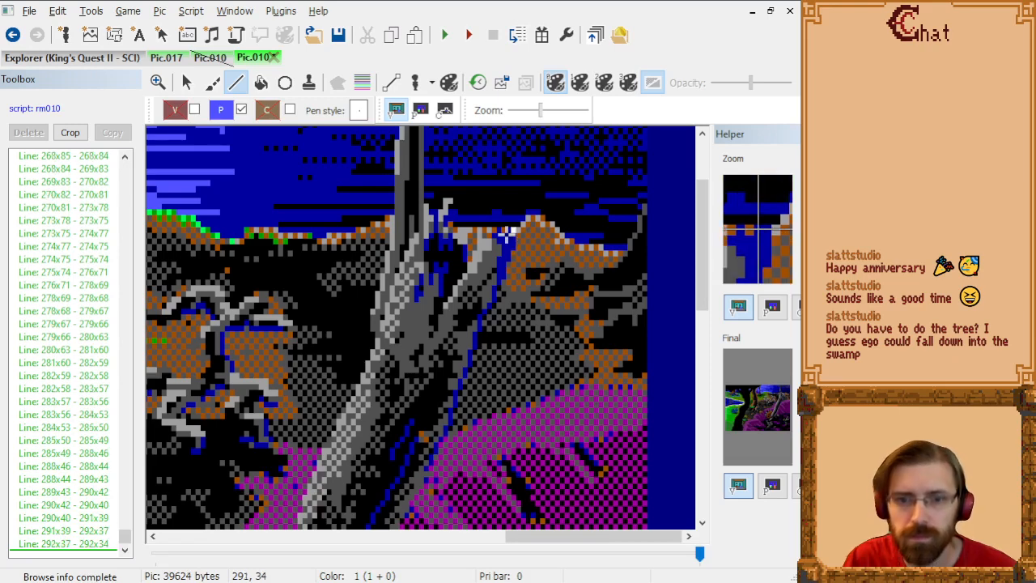
Step: Outline the top of the trunk's right fork from 292x34 through 291x34, 290x35, 289x34 and 287x36 to 285x36
click(504, 235)
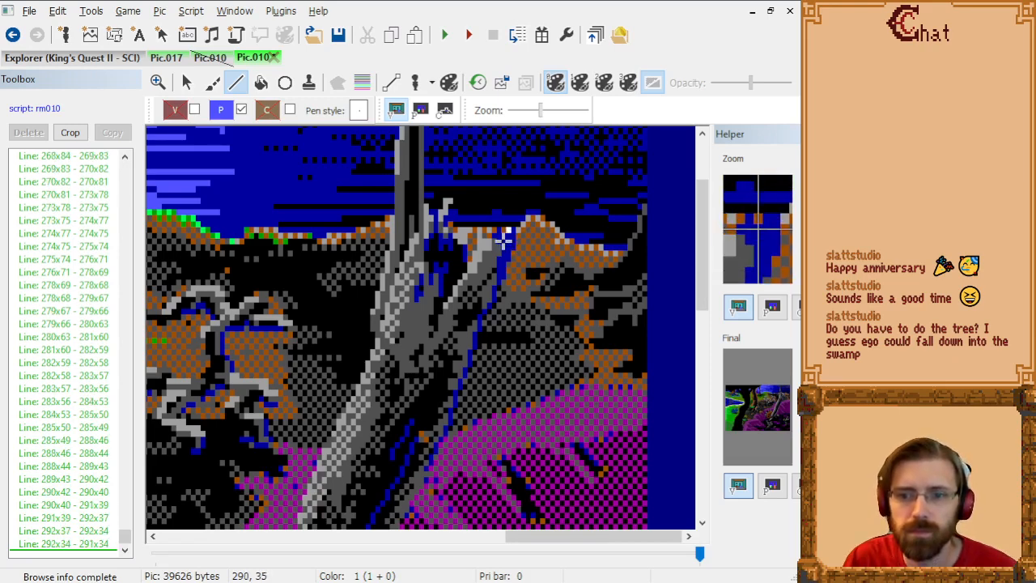
click(504, 236)
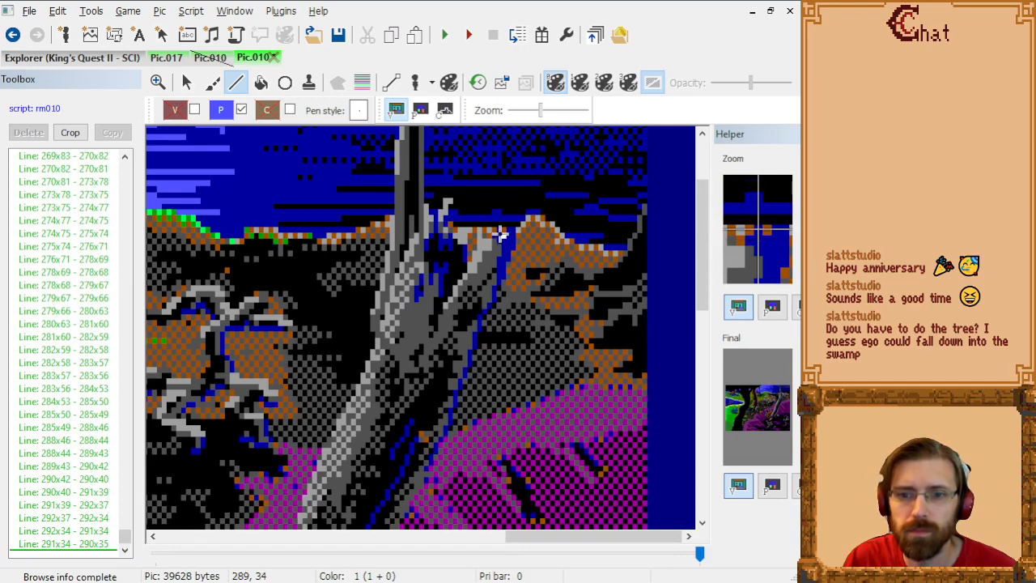
click(501, 234)
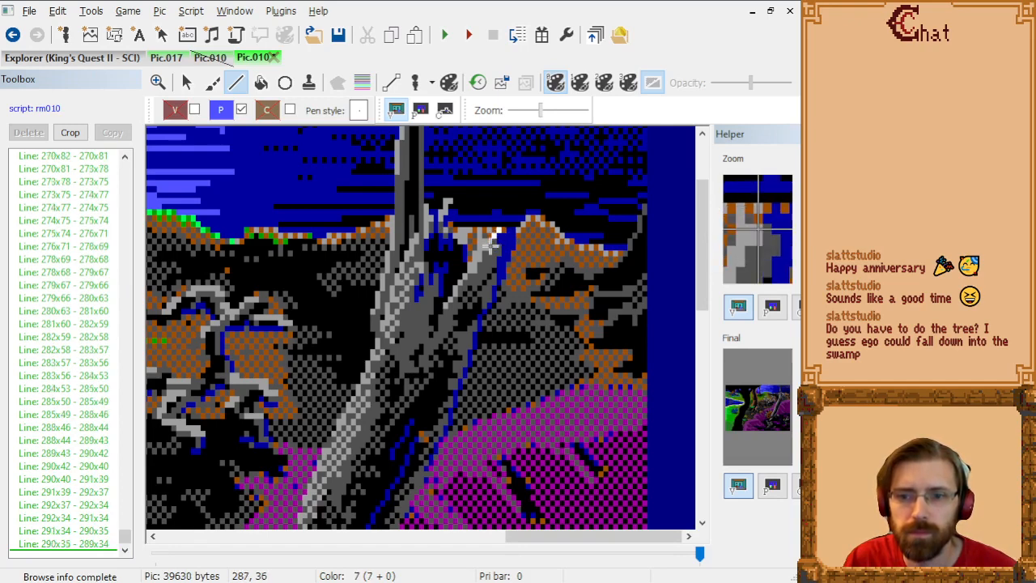
click(490, 241)
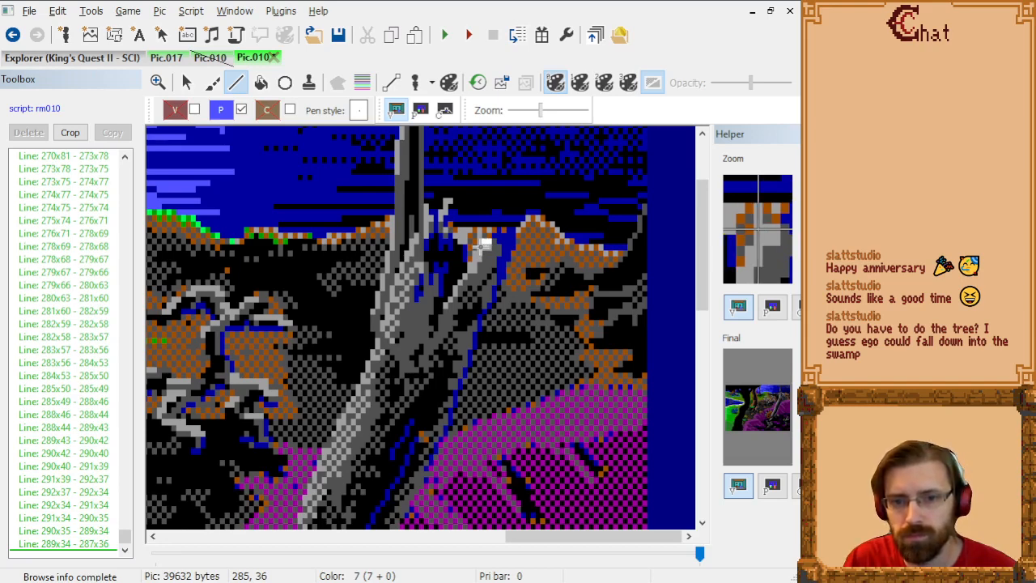
click(482, 243)
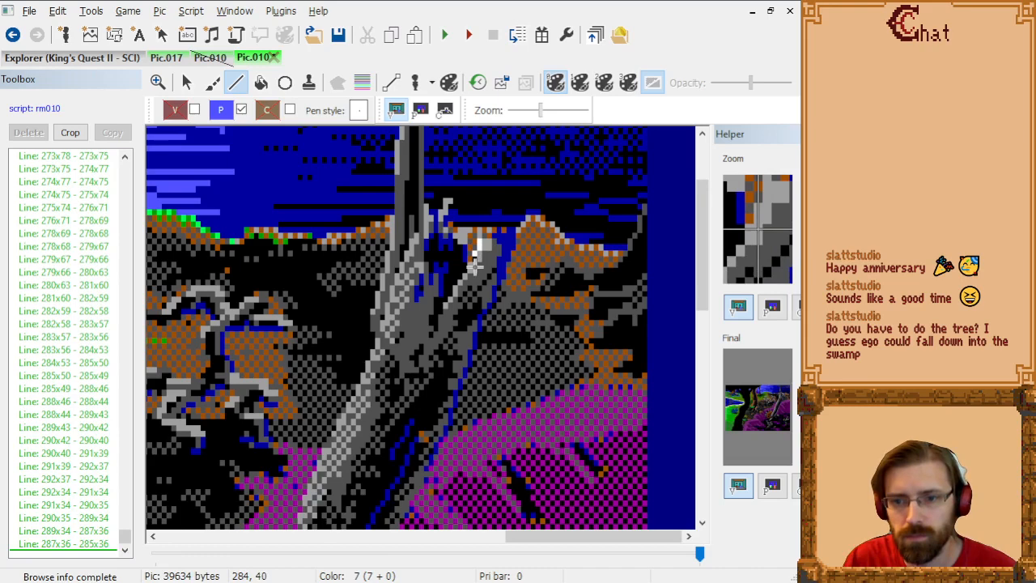
Step: Trace the notch beside the right fork from 285x36 through 284x39, 283x40, 283x41 and 282x40 up to 282x34
click(477, 259)
click(471, 269)
click(469, 276)
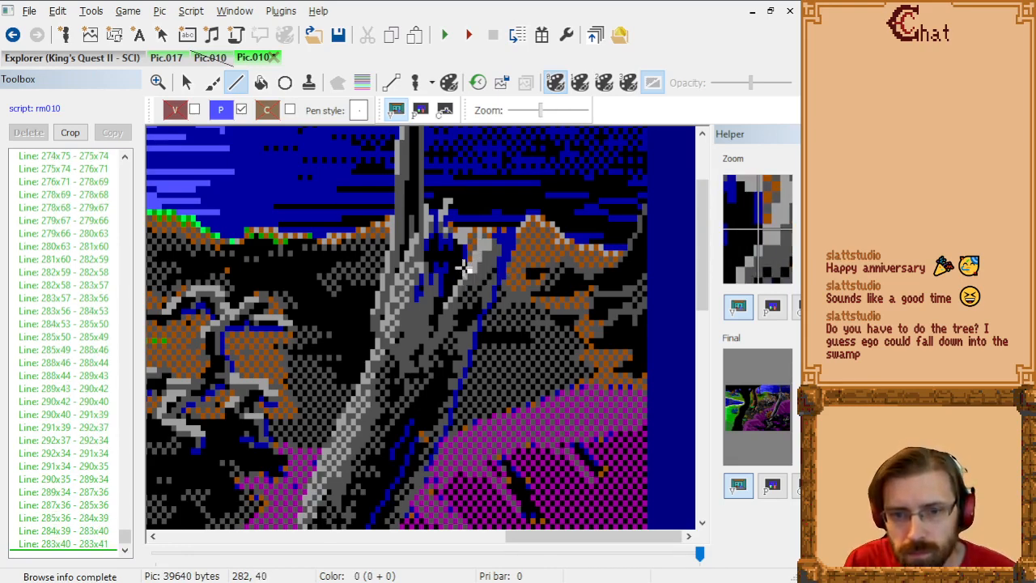
click(464, 267)
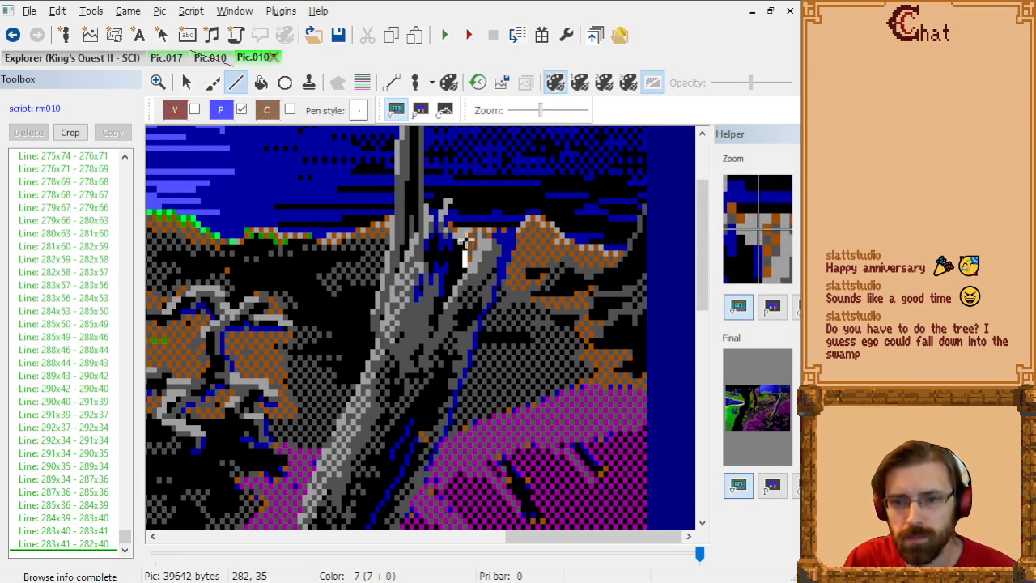
click(465, 238)
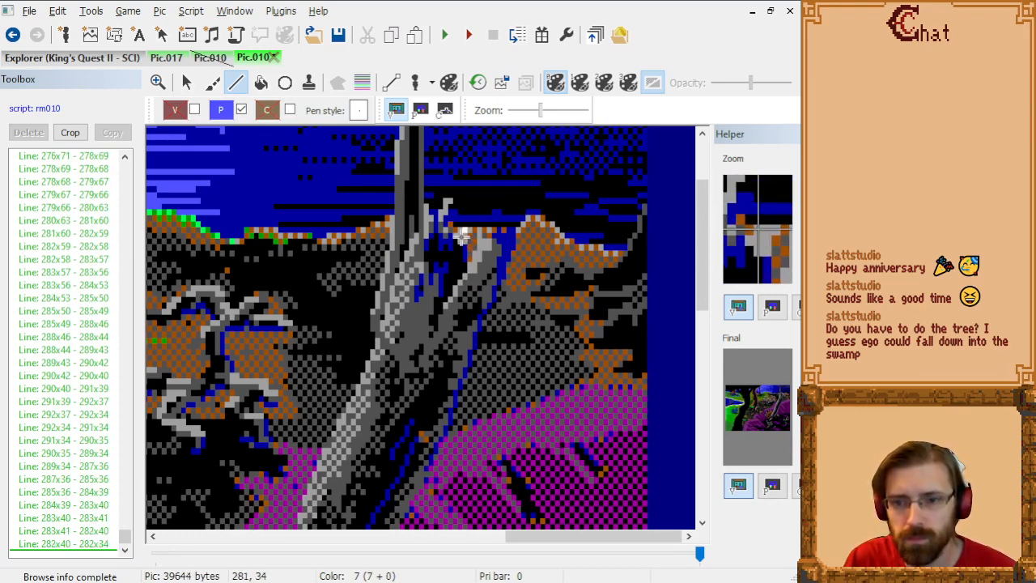
Step: Follow the trunk's broken top from 282x34 through 281x34, 280x35, 279x34 and 278x33 to 278x32
click(458, 235)
click(454, 240)
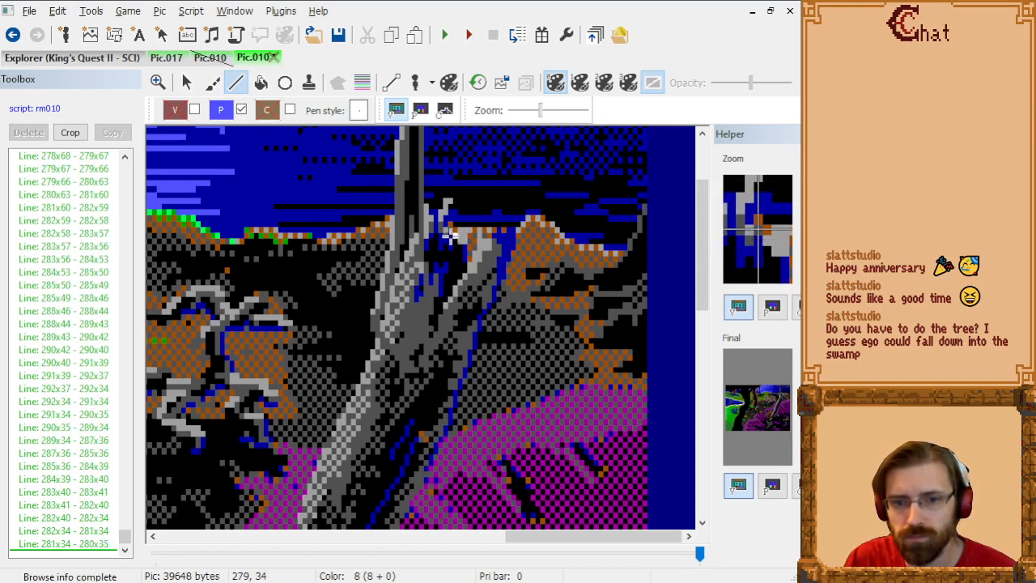
click(453, 235)
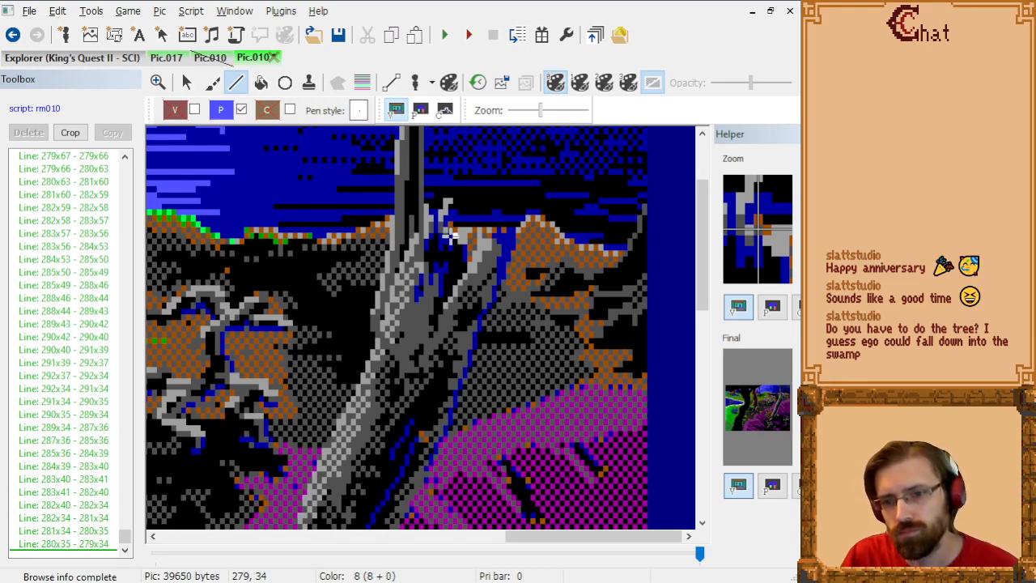
click(449, 227)
click(445, 220)
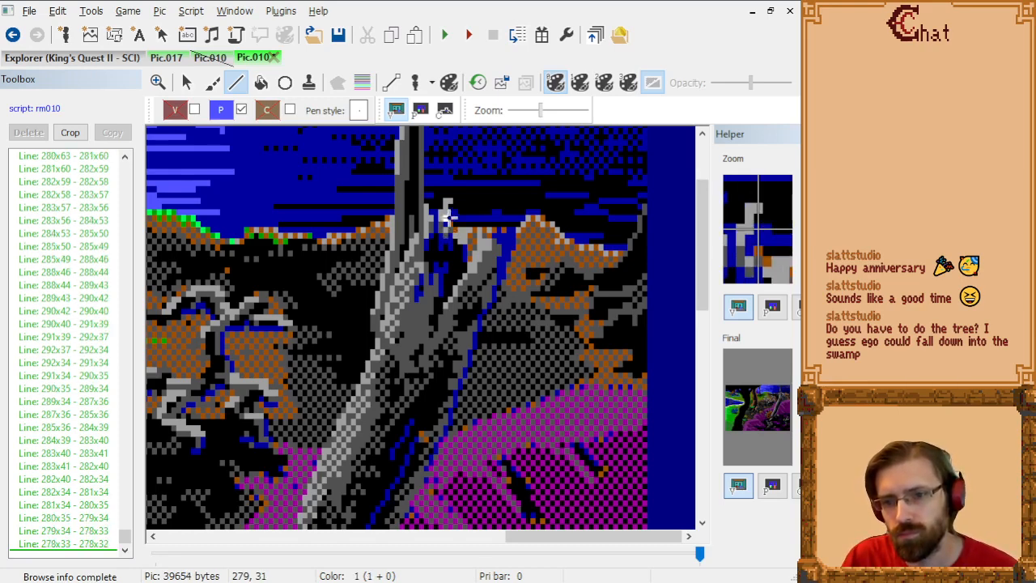
Step: Outline the small grey splinter on the trunk's top from 278x32 through 278x31, 278x30 and 279x29 to 278x29
click(444, 215)
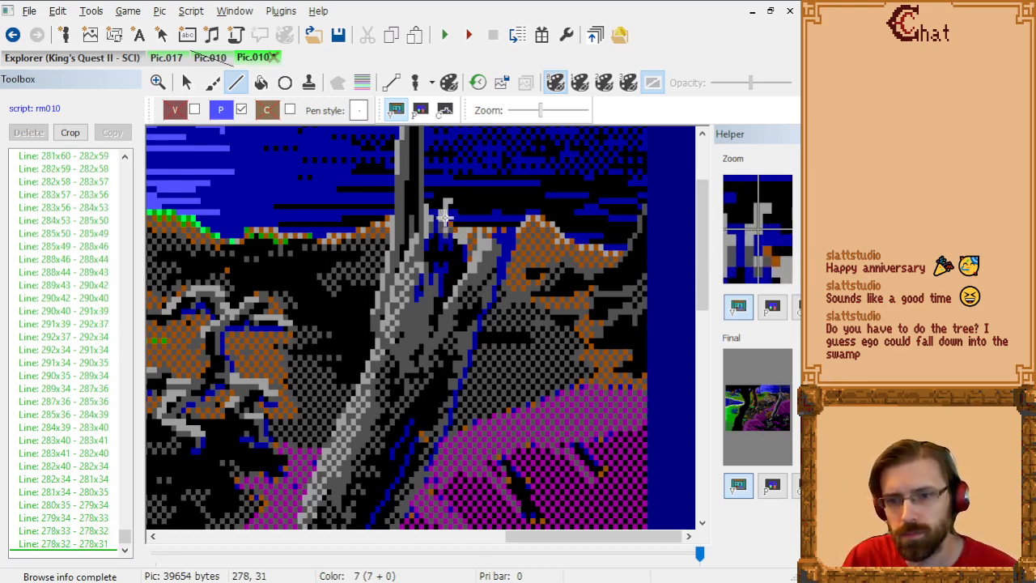
click(445, 211)
click(447, 207)
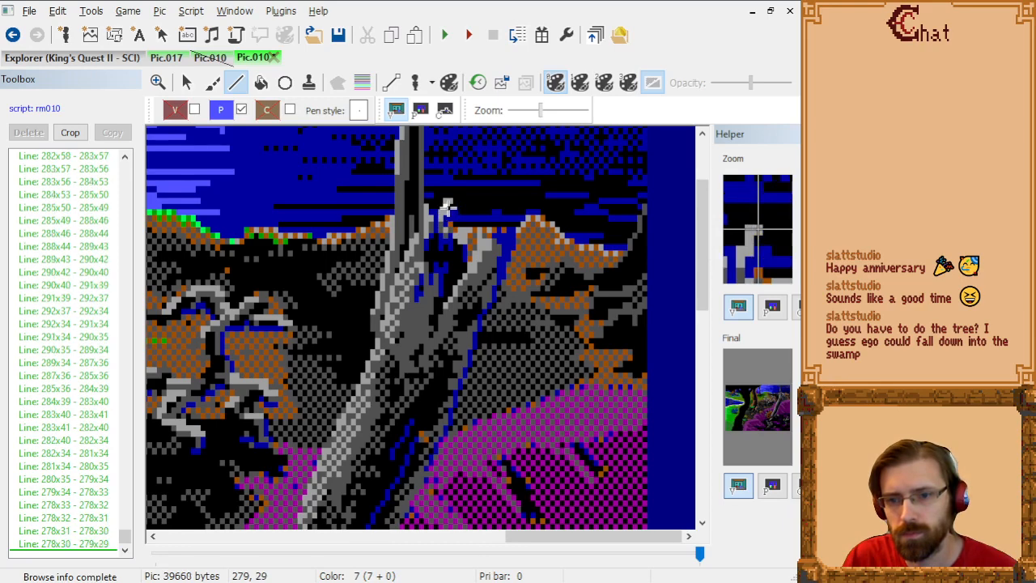
click(444, 208)
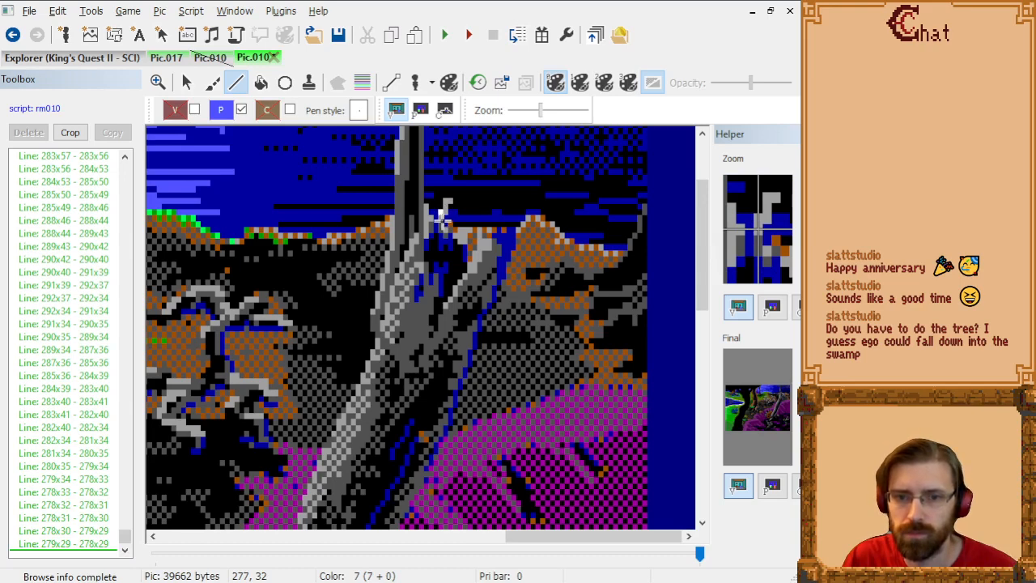
Step: Continue the trunk's top outline toward the upright pole through 277x31, 276x32, 275x32 and 274x31 to 274x30
click(437, 217)
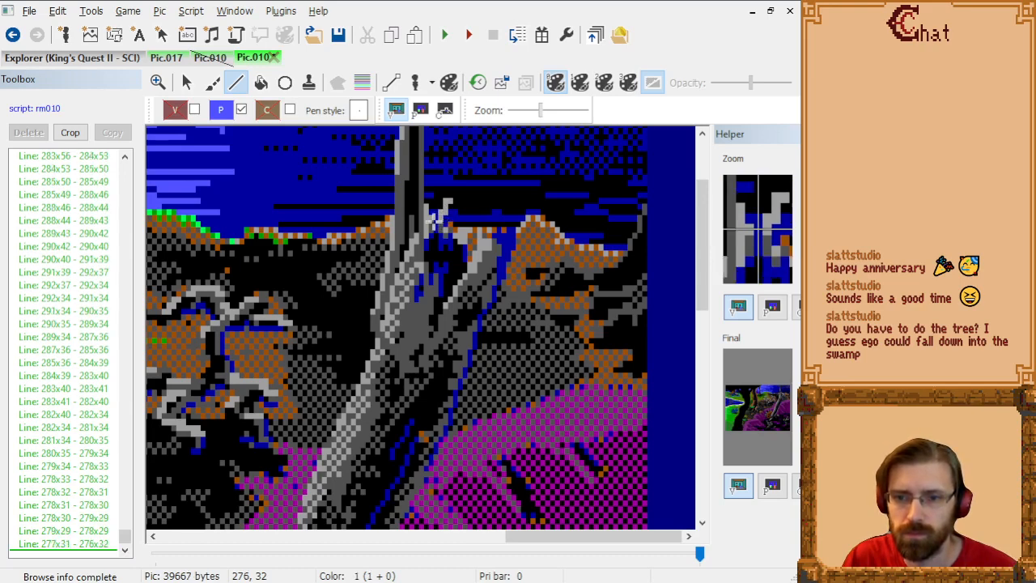
click(430, 217)
click(428, 214)
click(427, 212)
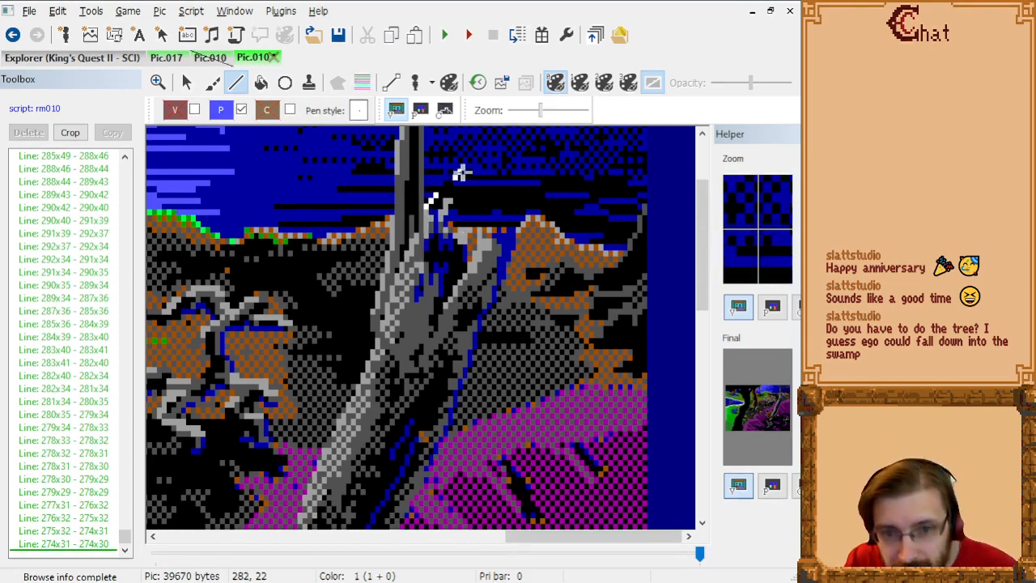
Step: Start the leaning trunk's left outline beside the upright pole from 274x30 through 274x33, 273x34, 272x35 and 271x36 to 271x37
click(426, 230)
click(422, 235)
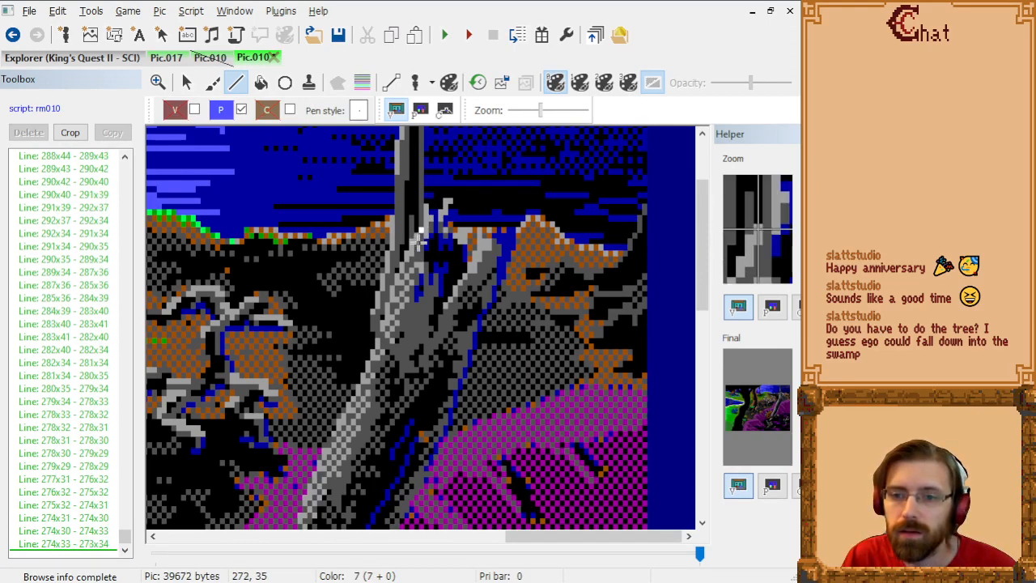
click(419, 237)
click(415, 241)
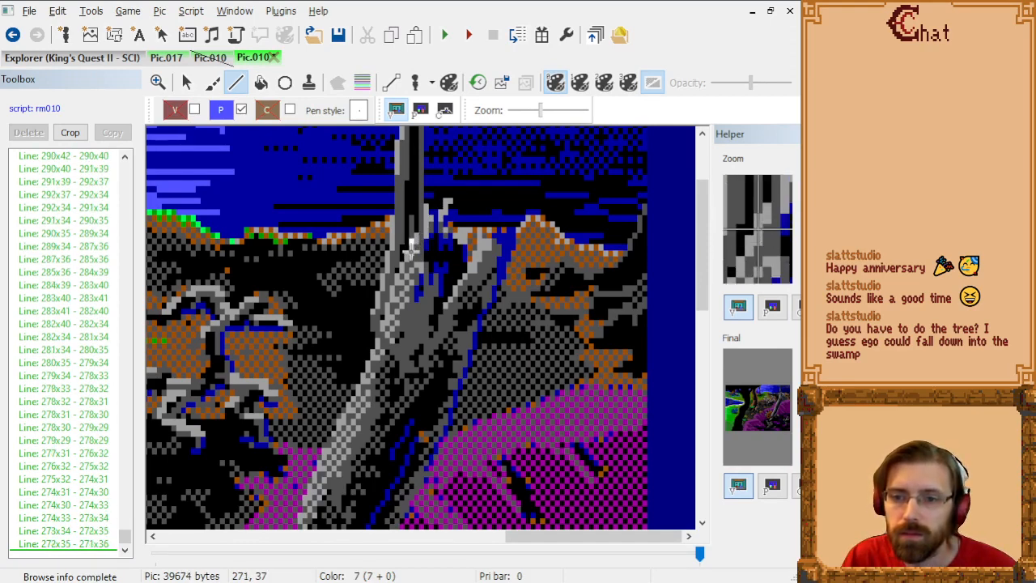
click(412, 245)
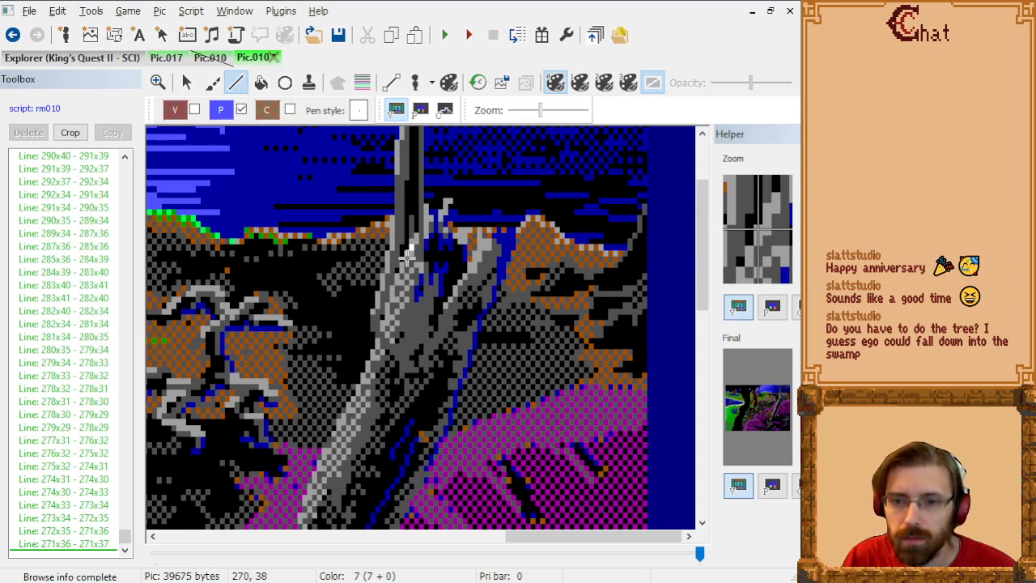
Step: Continue the trunk's left outline down the pole's base from 271x37 through 270x38, 269x41, 268x43, 267x45 and 266x48 to 265x51
click(408, 258)
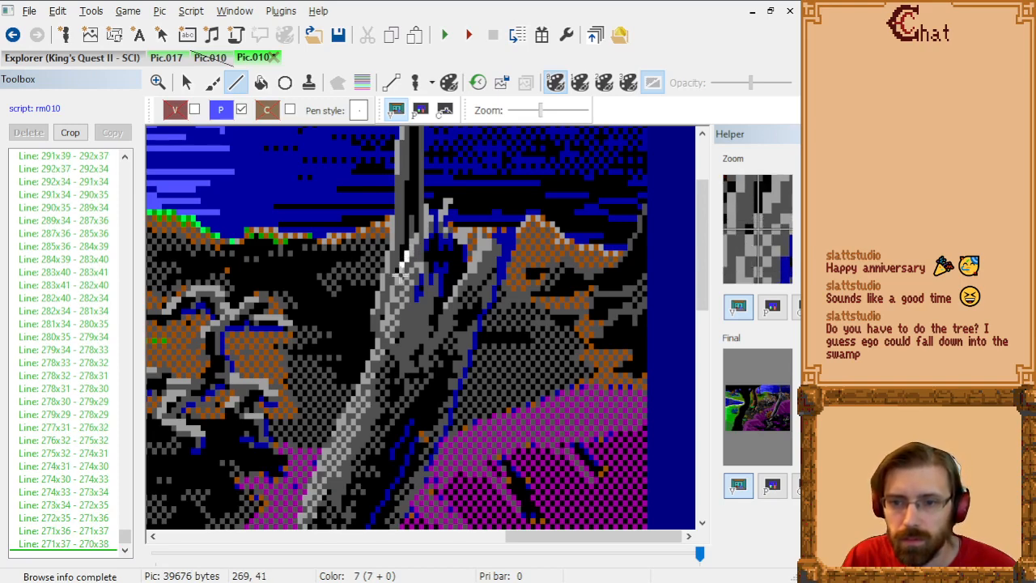
click(405, 259)
click(399, 274)
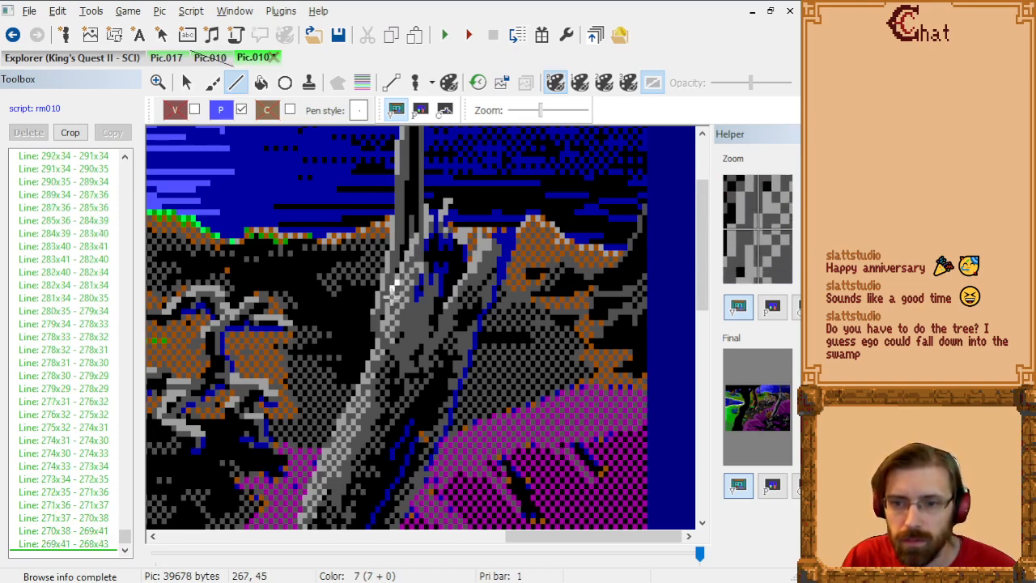
click(395, 290)
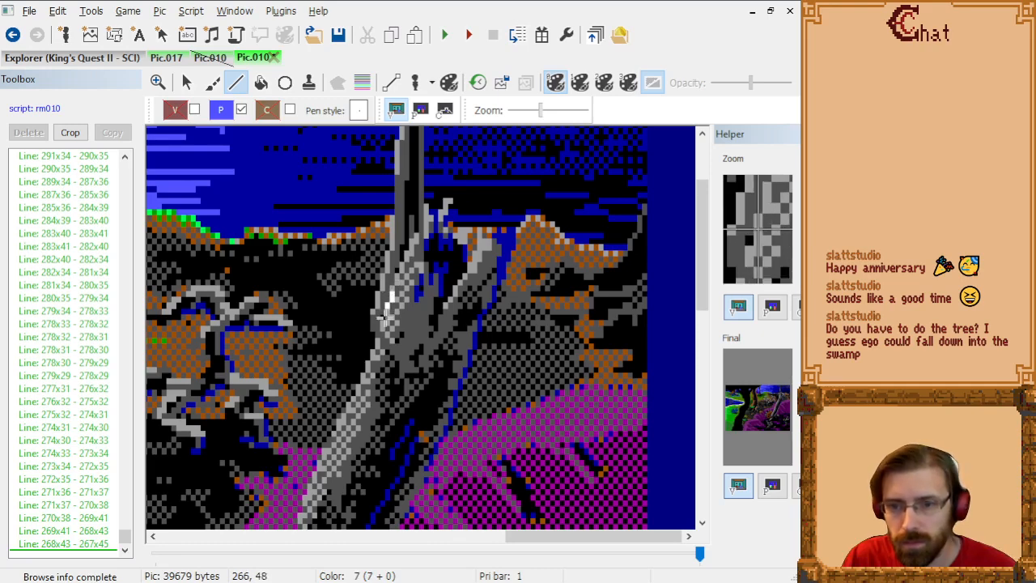
click(386, 317)
click(384, 329)
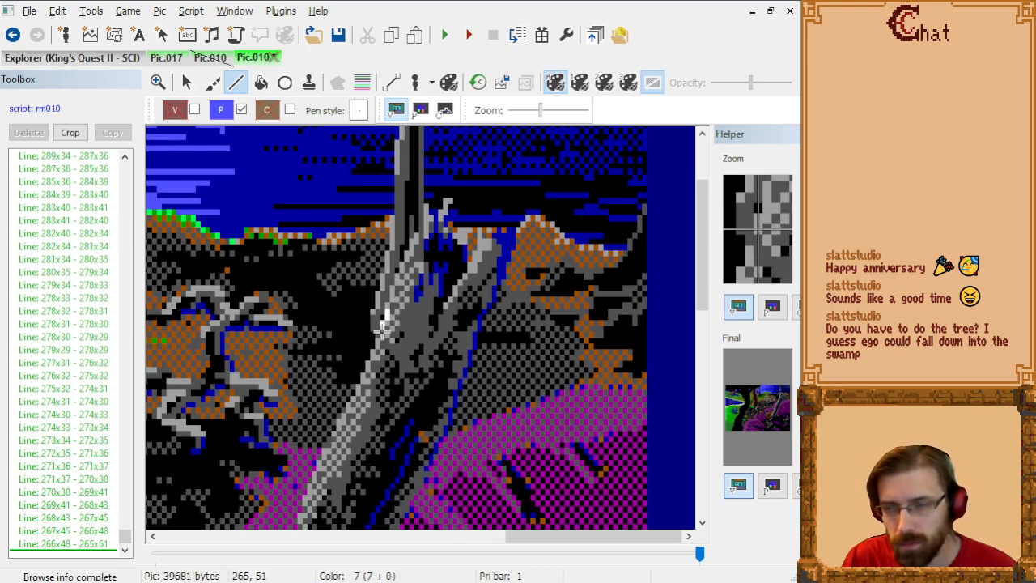
Step: Extend the trunk's left outline down the grey edge from 265x51 through 264x52, 264x53, 263x56, 262x58 and 261x60 to 260x61
scroll(377, 368, up, 1)
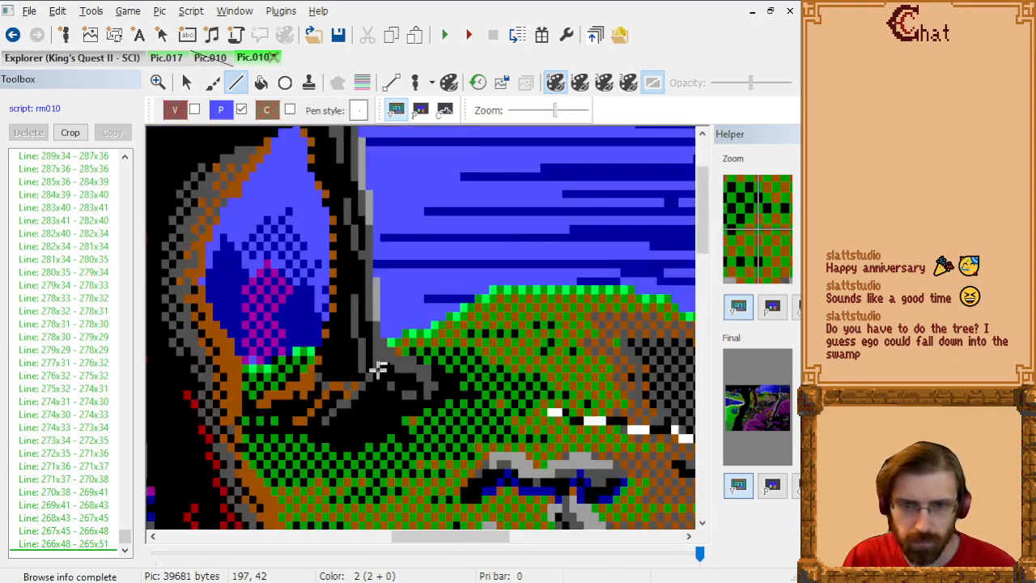
scroll(373, 374, down, 4)
drag(428, 536, 558, 536)
scroll(574, 337, up, 1)
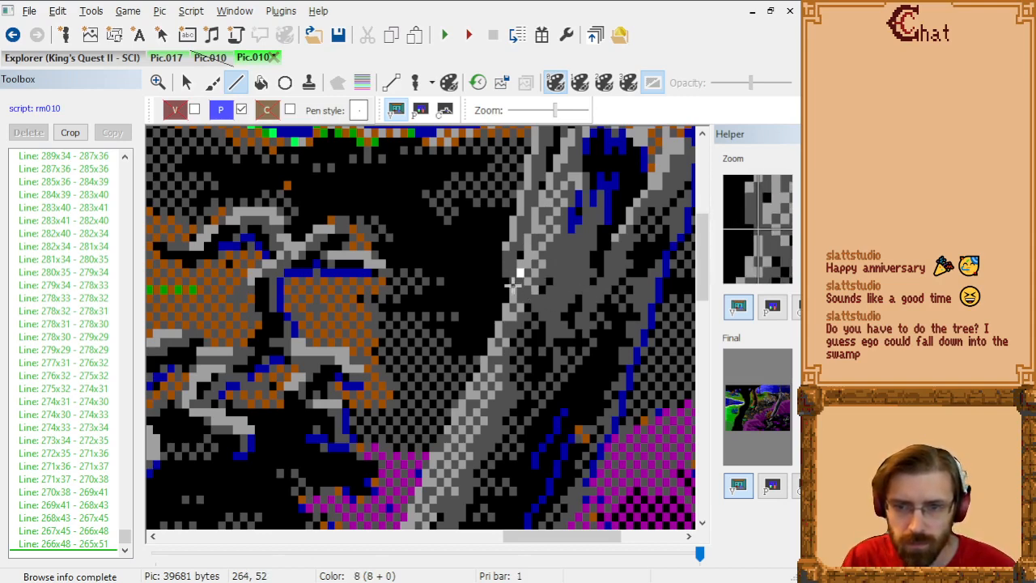
click(512, 284)
click(511, 291)
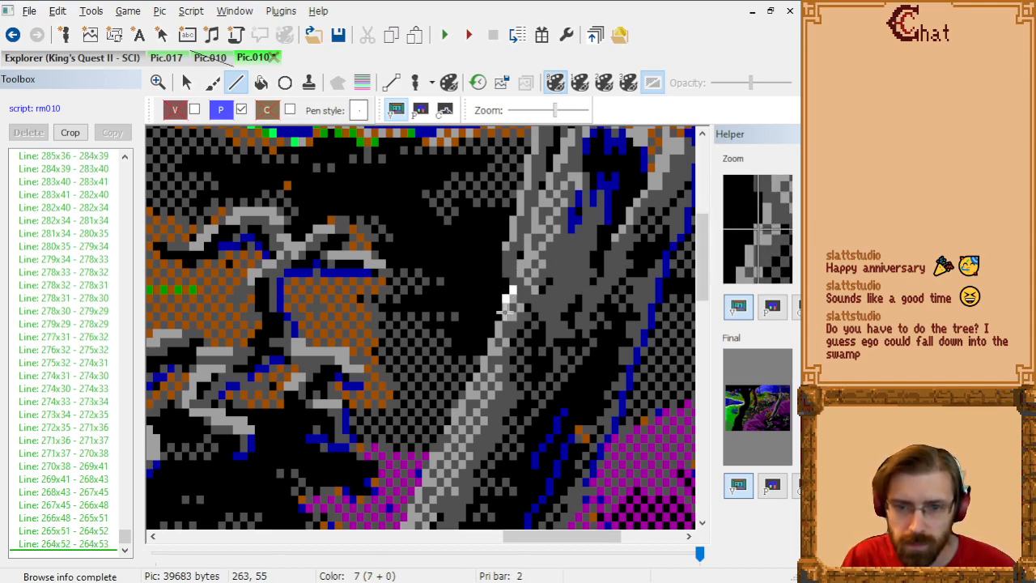
click(505, 323)
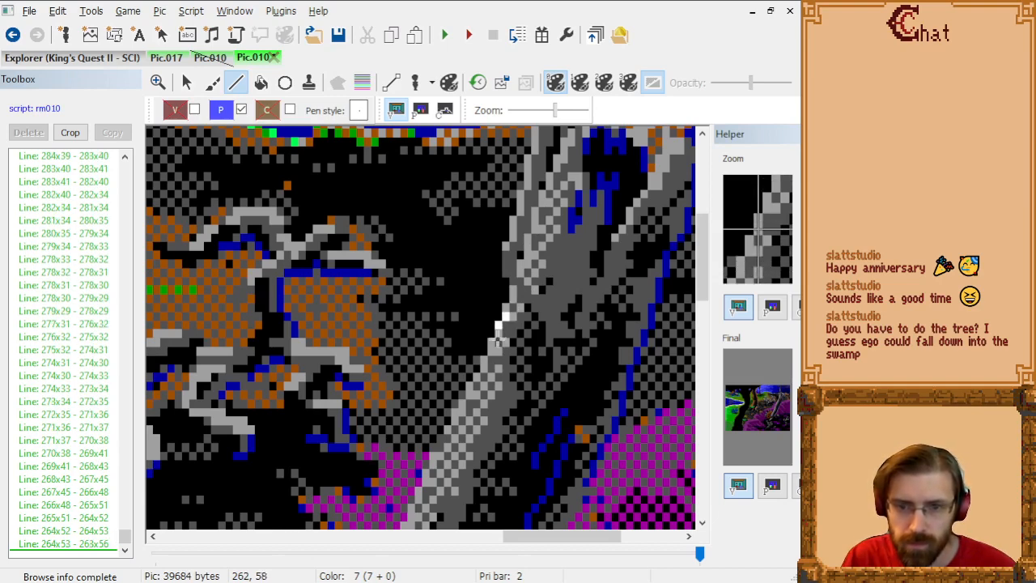
click(499, 341)
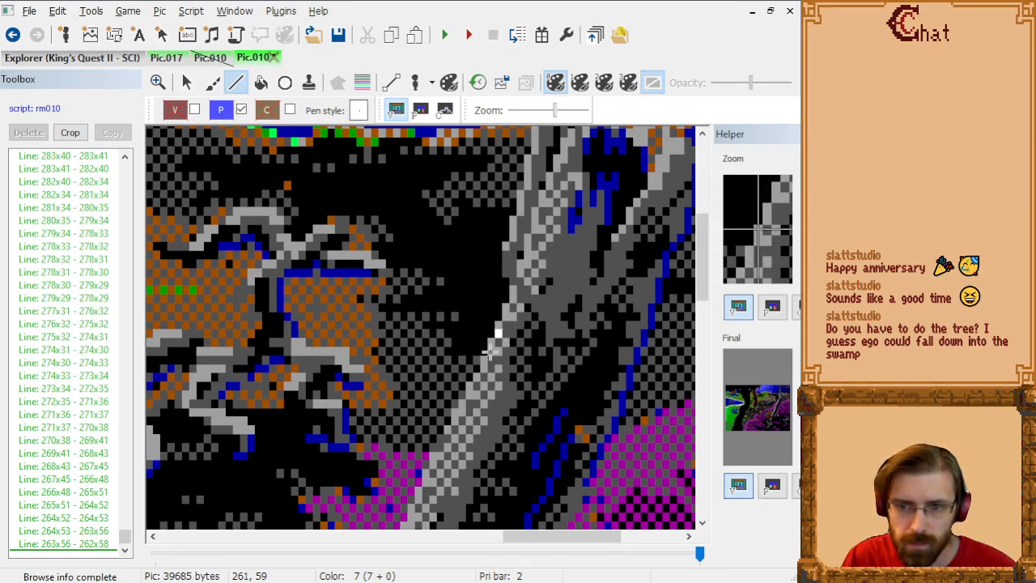
click(491, 357)
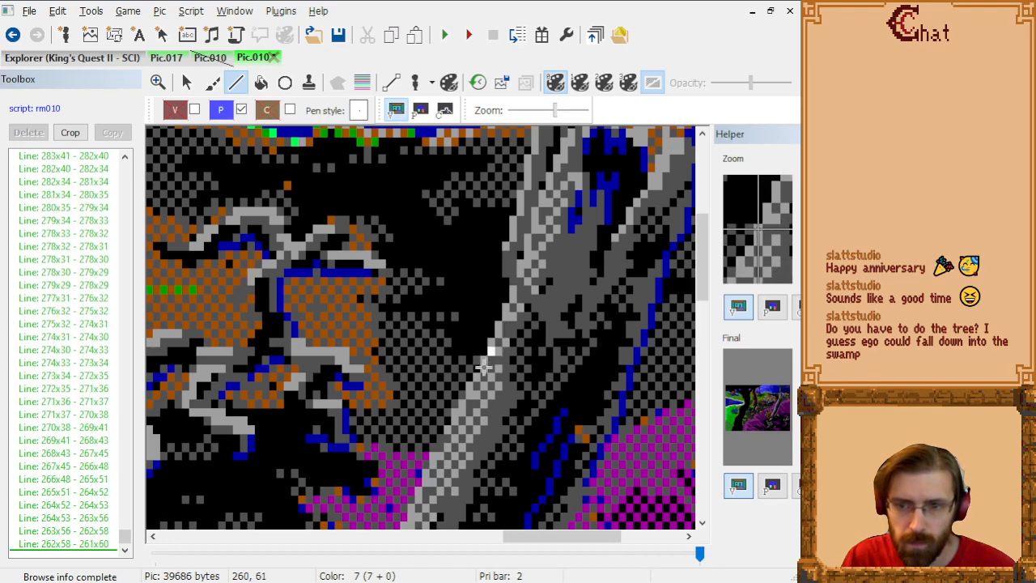
click(483, 367)
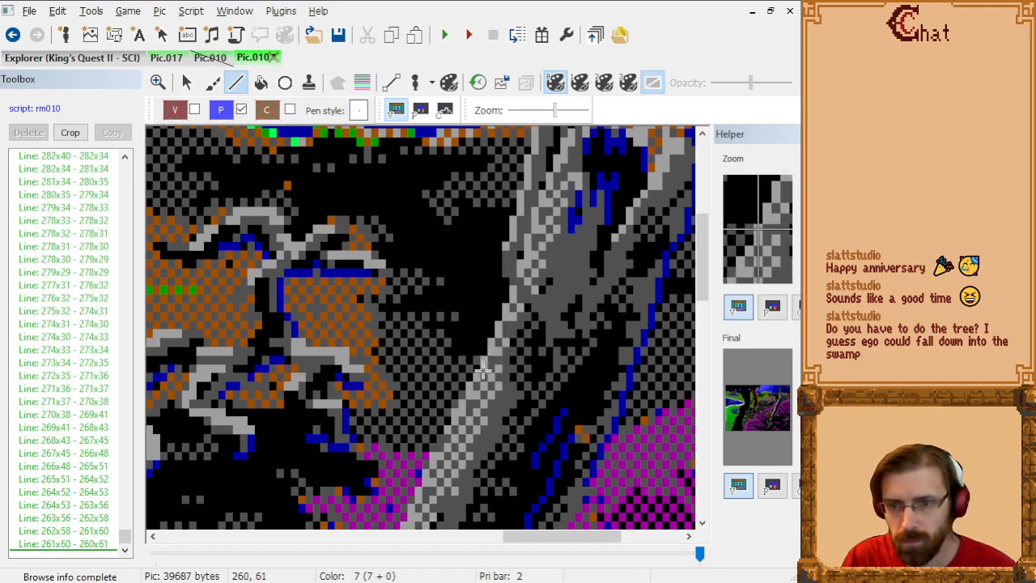
Step: Trace the trunk's left edge above the purple ground from 260x61 through 260x62, 258x64, 258x65 and 256x67 to 256x68
click(477, 375)
click(469, 393)
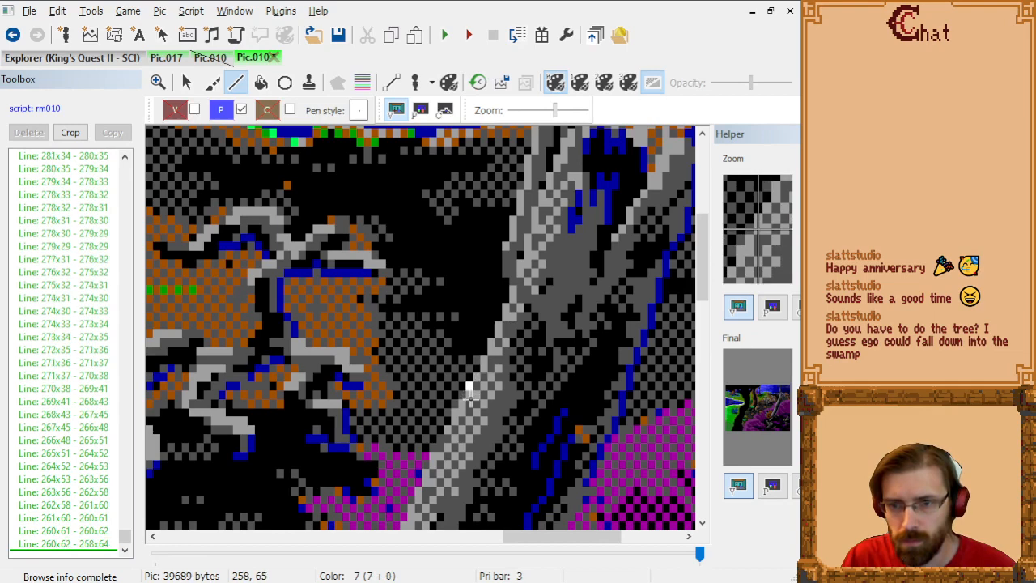
click(468, 403)
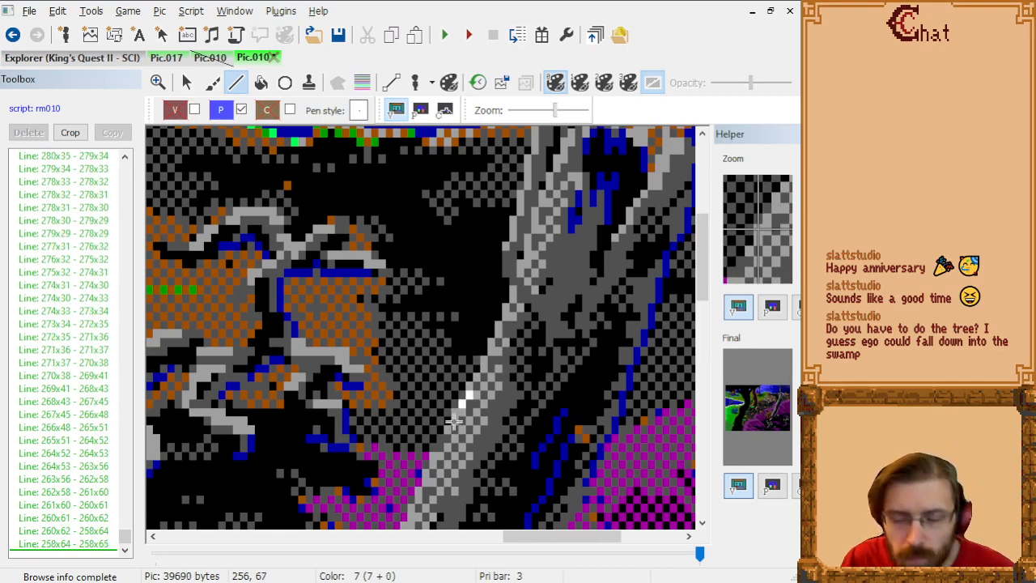
click(454, 420)
click(454, 426)
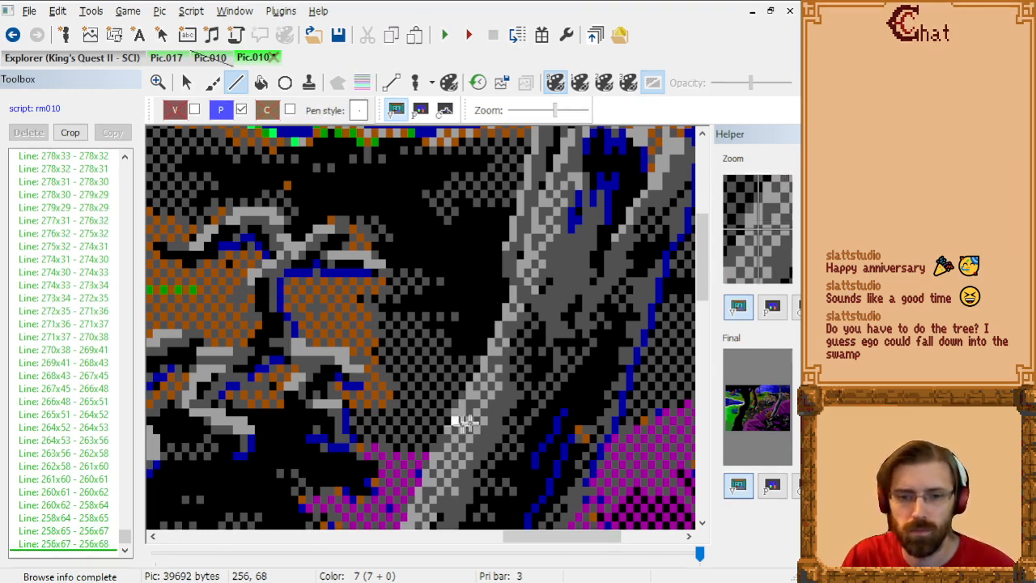
Step: Carry the trunk's left outline into the purple ground area from 256x68 through 255x69, 253x71 and 253x73 to 252x74
scroll(483, 451, down, 2)
scroll(483, 449, down, 2)
scroll(438, 296, up, 1)
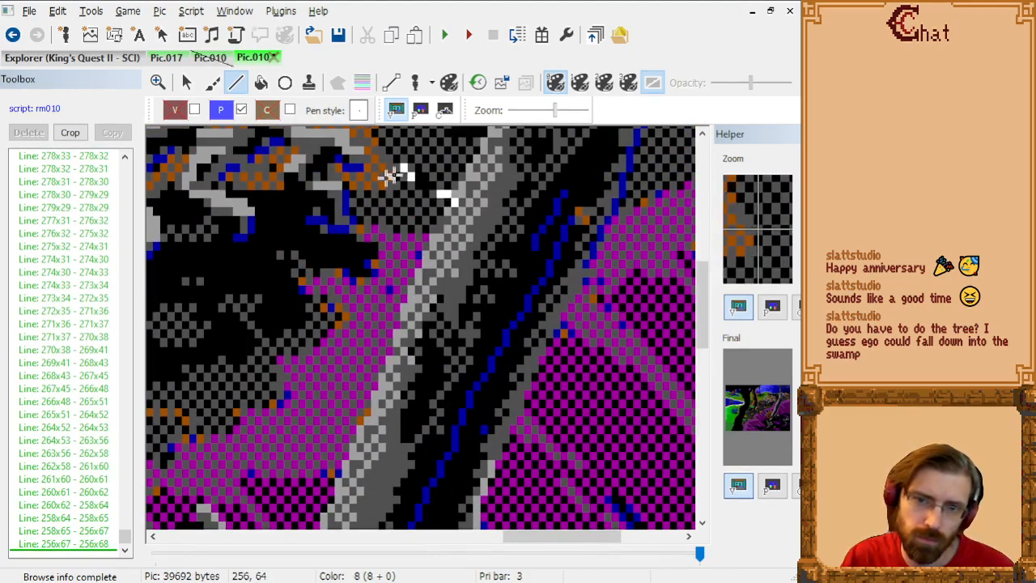
click(451, 212)
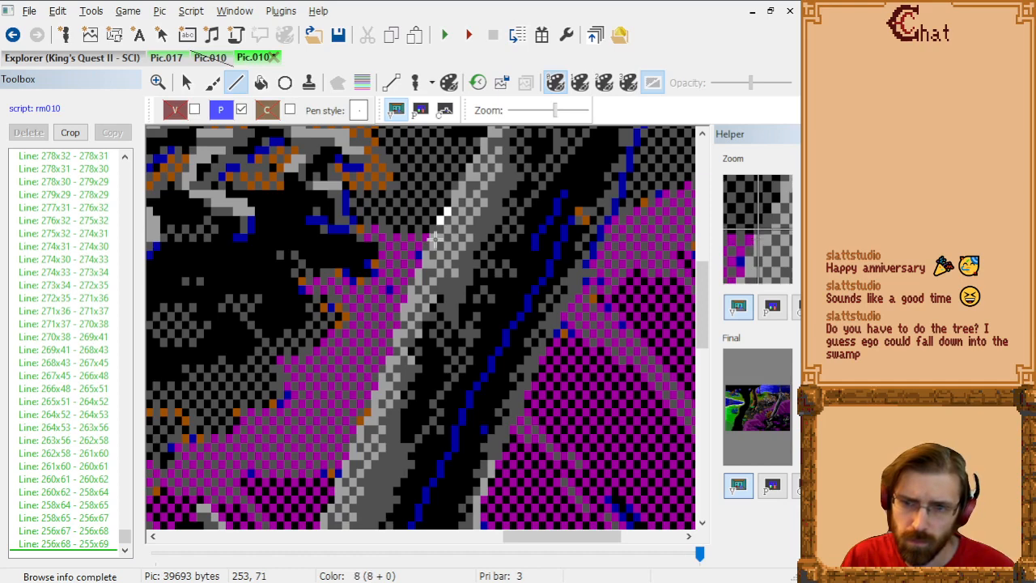
click(435, 241)
click(434, 254)
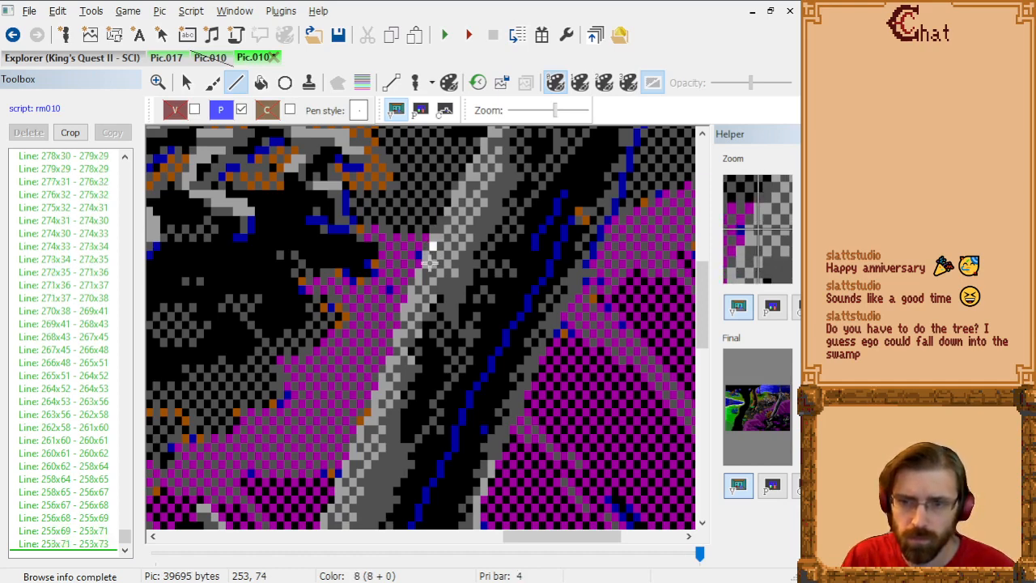
click(424, 261)
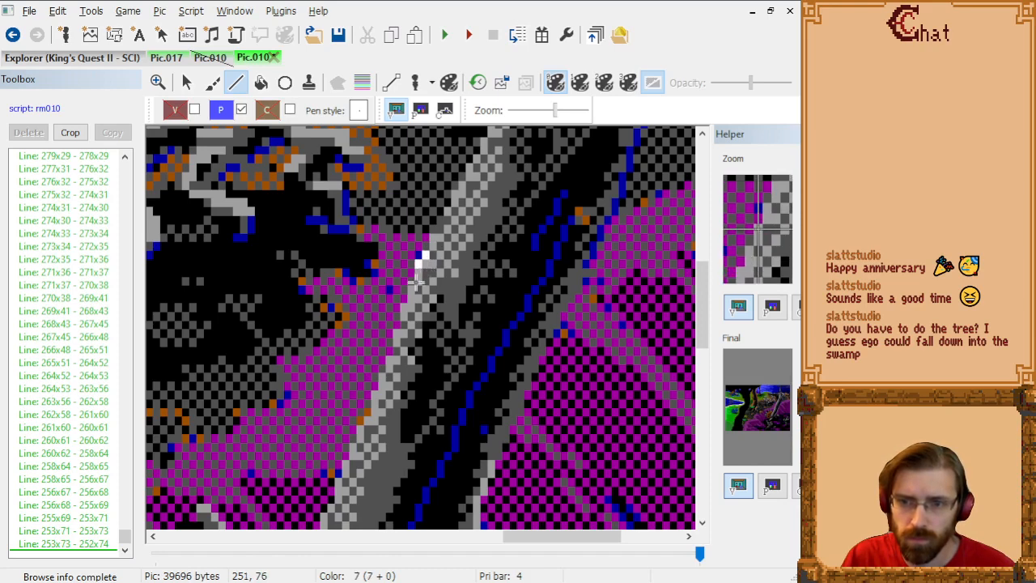
Step: Follow the trunk's left edge along the purple ground from 252x74 through 251x77, 250x79, 249x80, 249x81 and 249x83 to 248x83
click(413, 286)
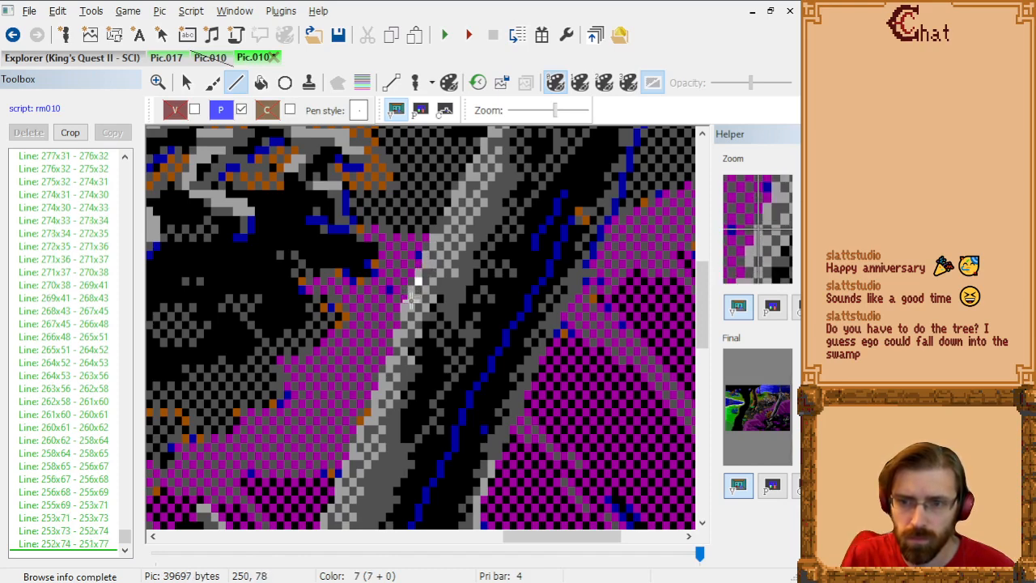
click(411, 302)
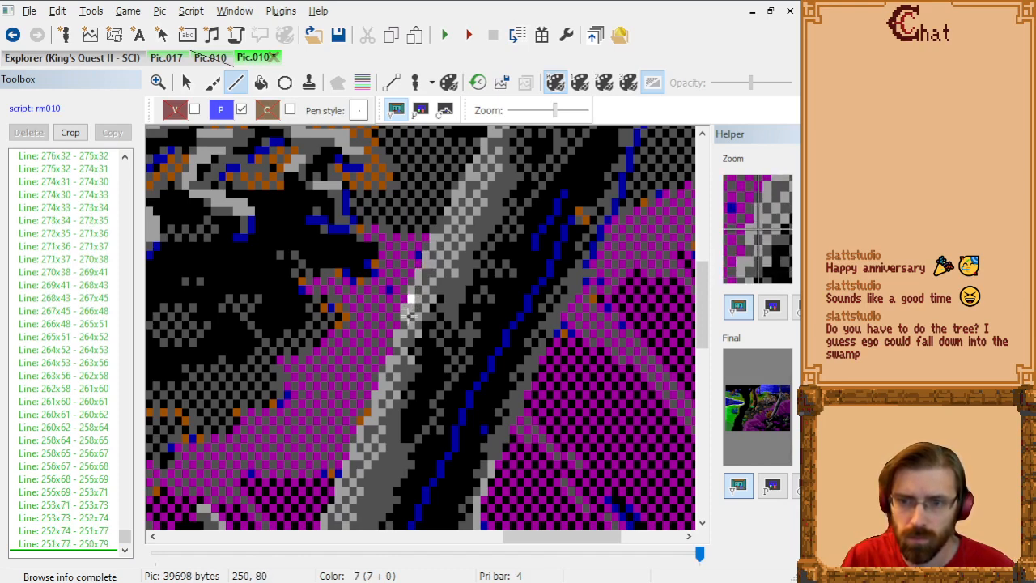
click(404, 316)
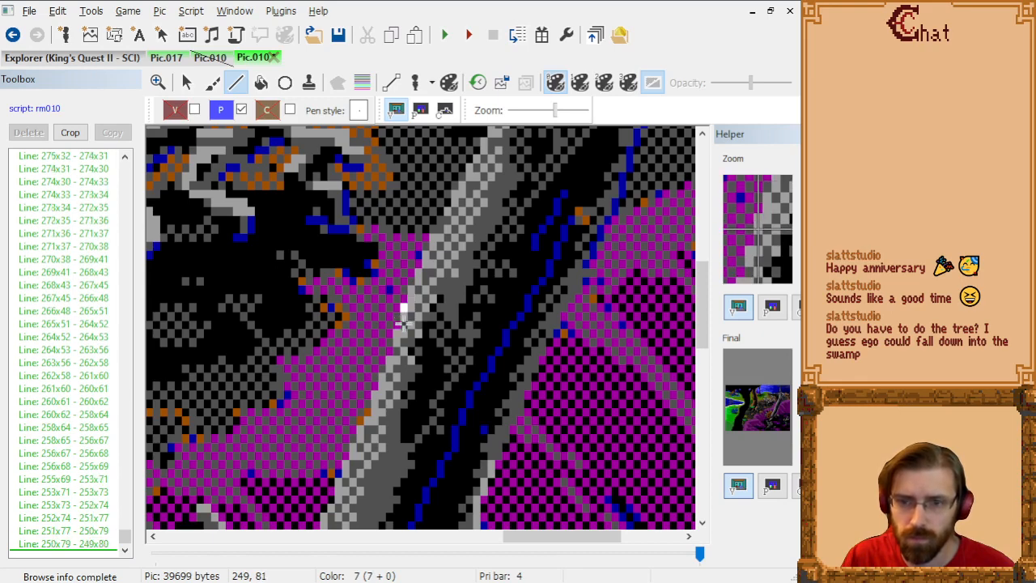
click(403, 324)
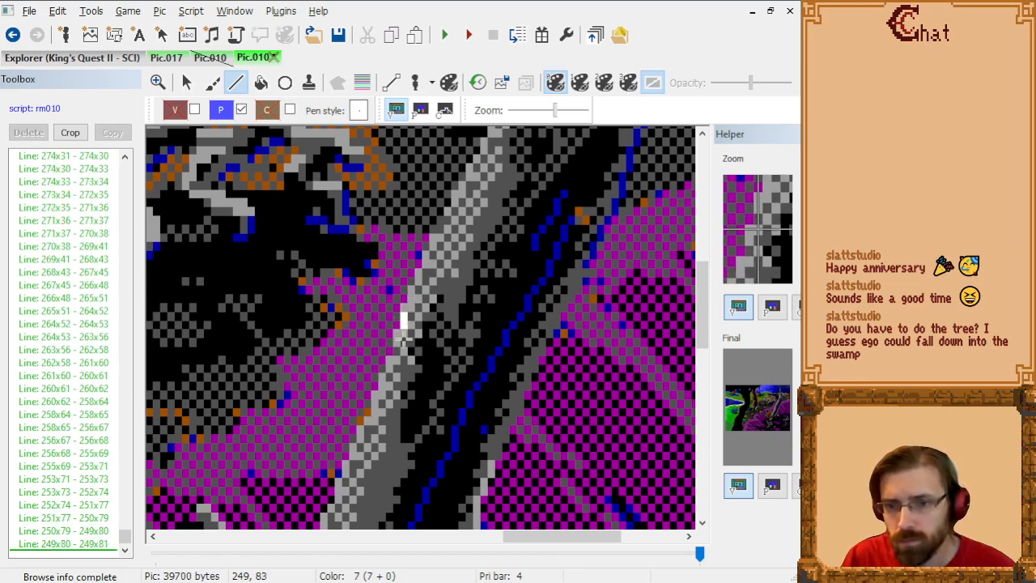
click(403, 333)
click(396, 334)
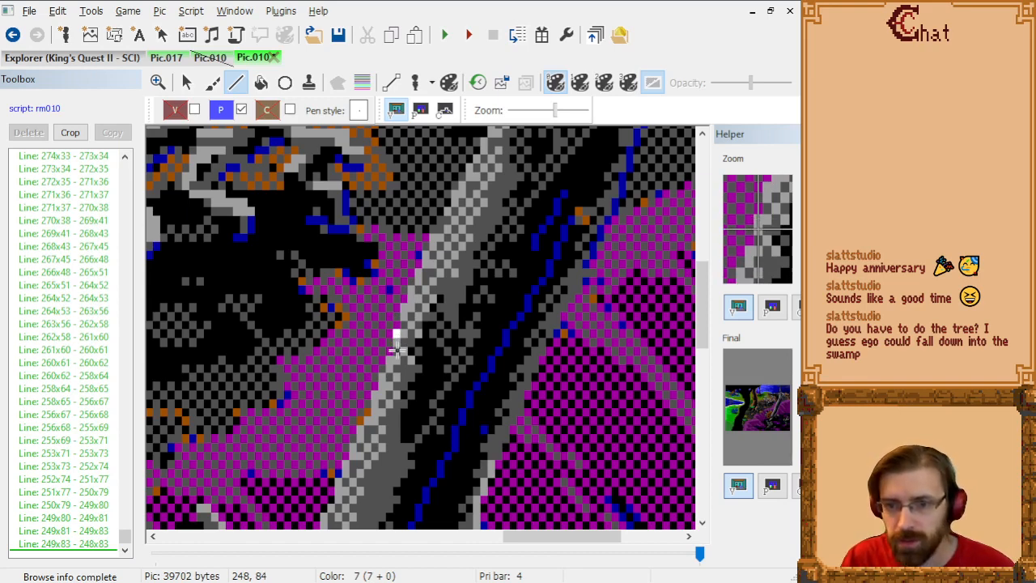
Step: Outline the trunk's left edge down to the small orange patch from 248x83 through 248x84, 248x86, 247x86, 247x87, 246x88 and 245x91 to 245x92
click(394, 348)
click(395, 362)
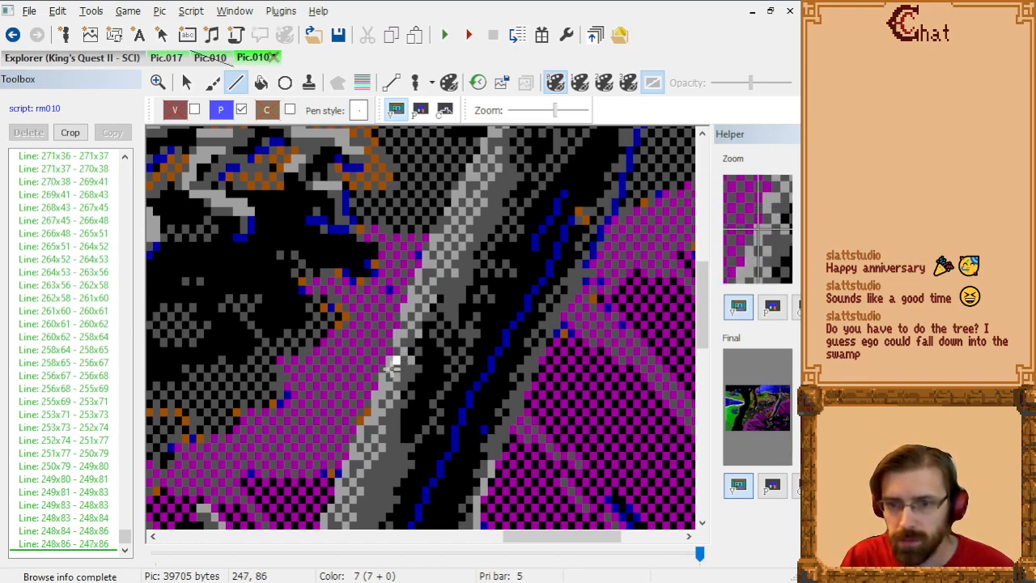
click(391, 374)
click(383, 382)
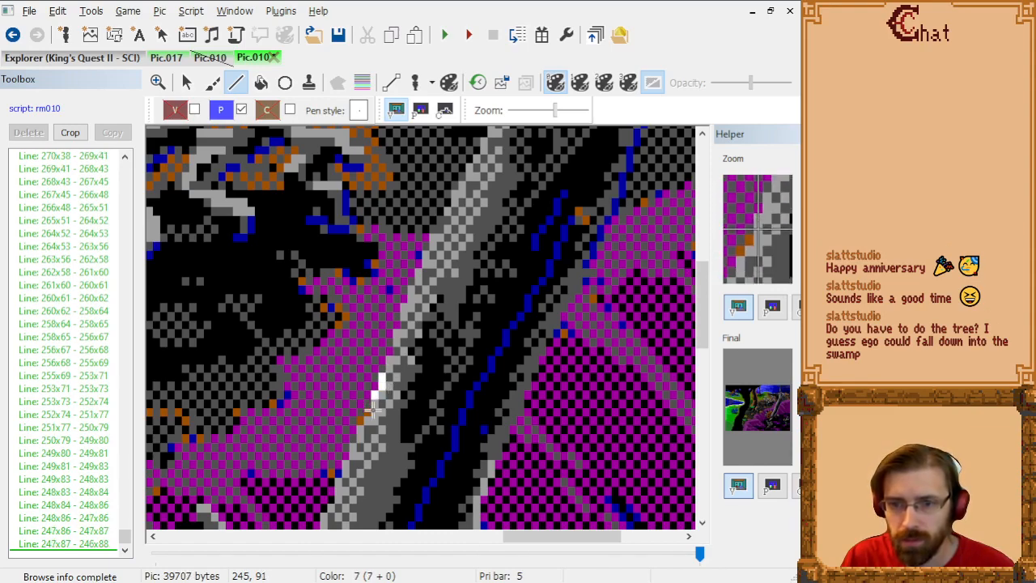
click(373, 410)
scroll(365, 416, up, 1)
scroll(444, 366, down, 5)
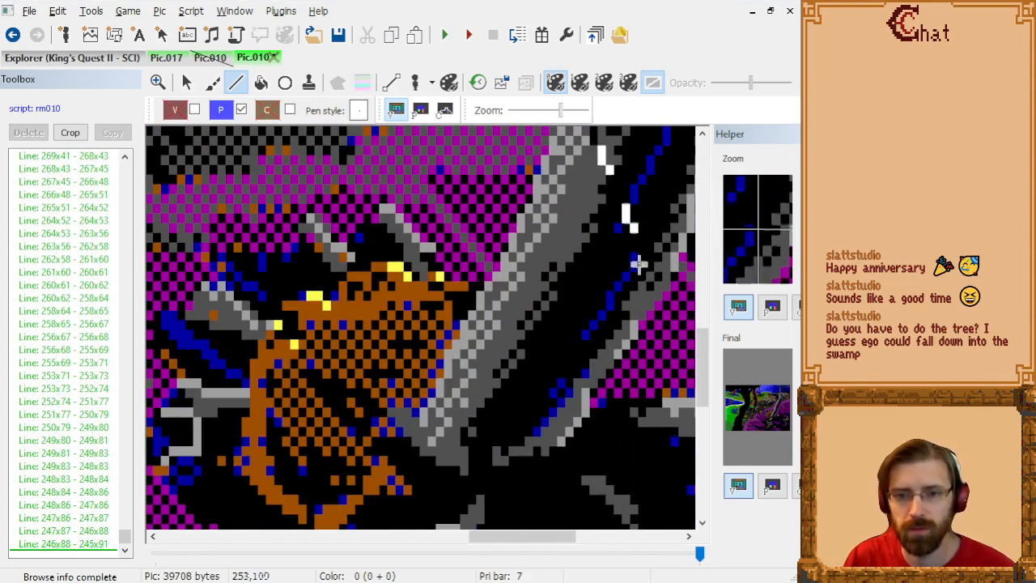
scroll(622, 211, up, 3)
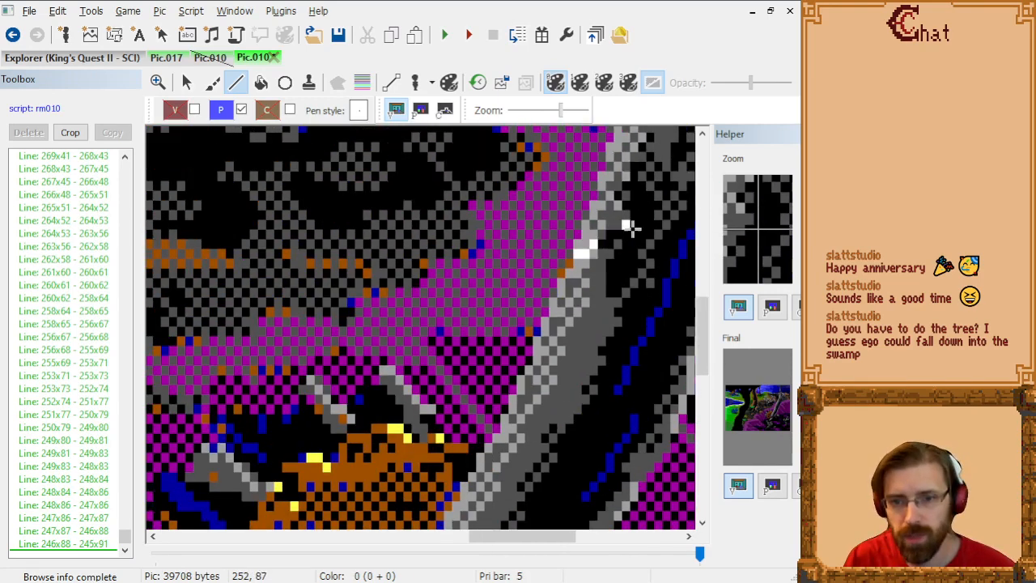
click(577, 270)
scroll(580, 270, down, 3)
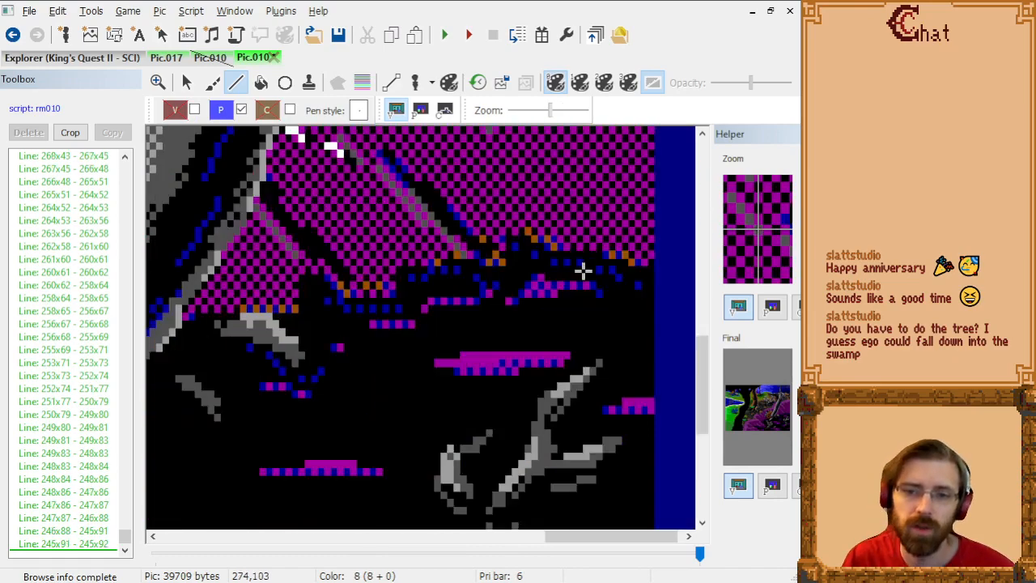
scroll(481, 232, up, 4)
scroll(476, 253, down, 4)
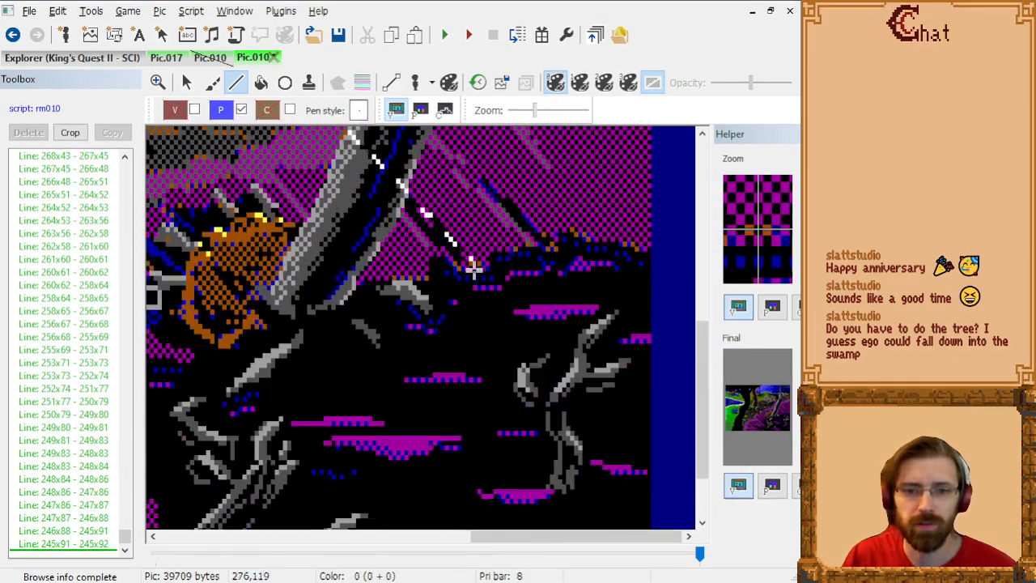
scroll(454, 241, up, 5)
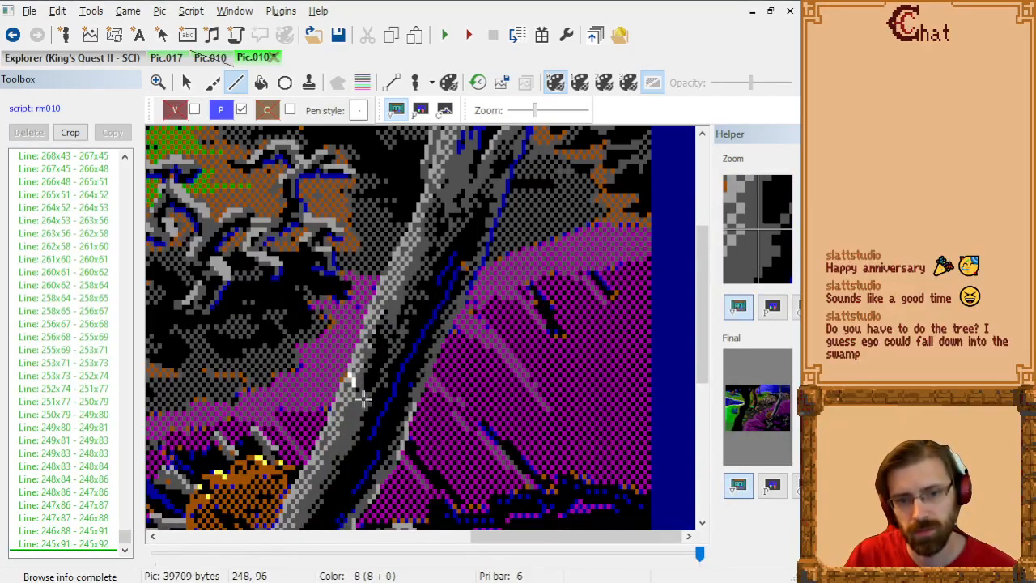
scroll(343, 395, up, 1)
scroll(485, 384, down, 3)
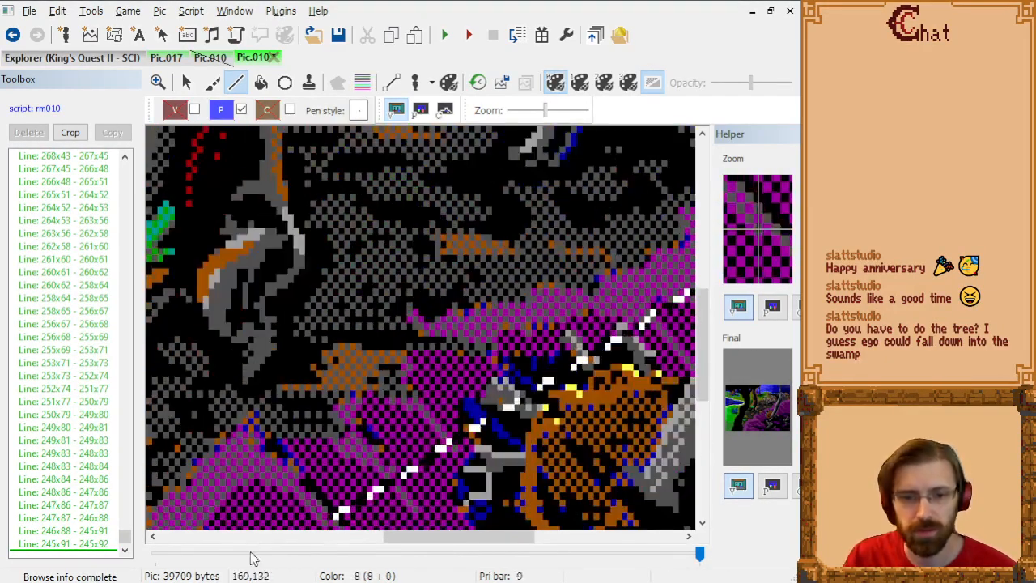
drag(459, 536, 537, 536)
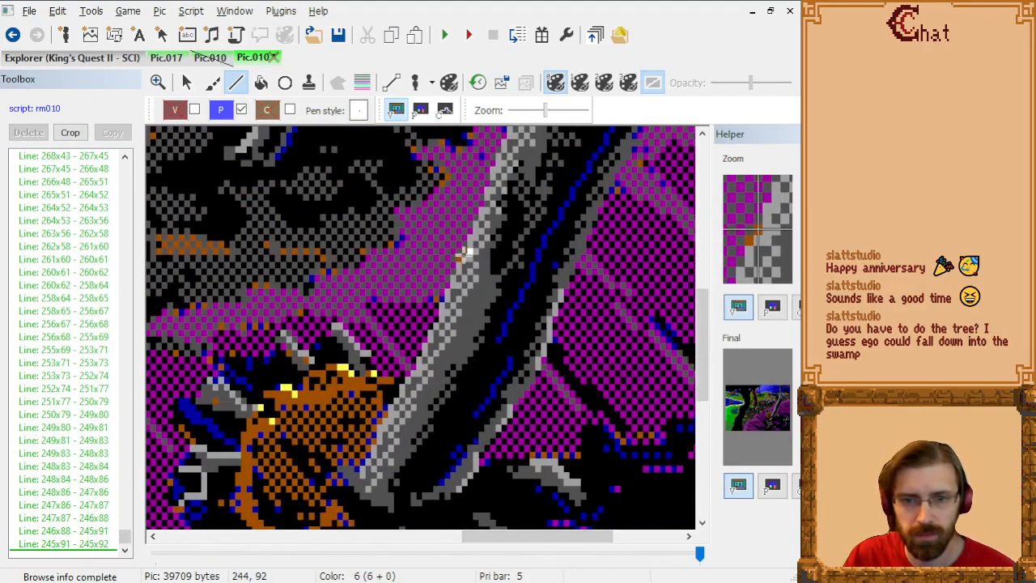
Step: Trace the trunk's left edge below the small orange patch from 245x92 through 244x92, 243x93, 243x95, 242x96, 242x97 and 241x98 to 241x99
click(463, 259)
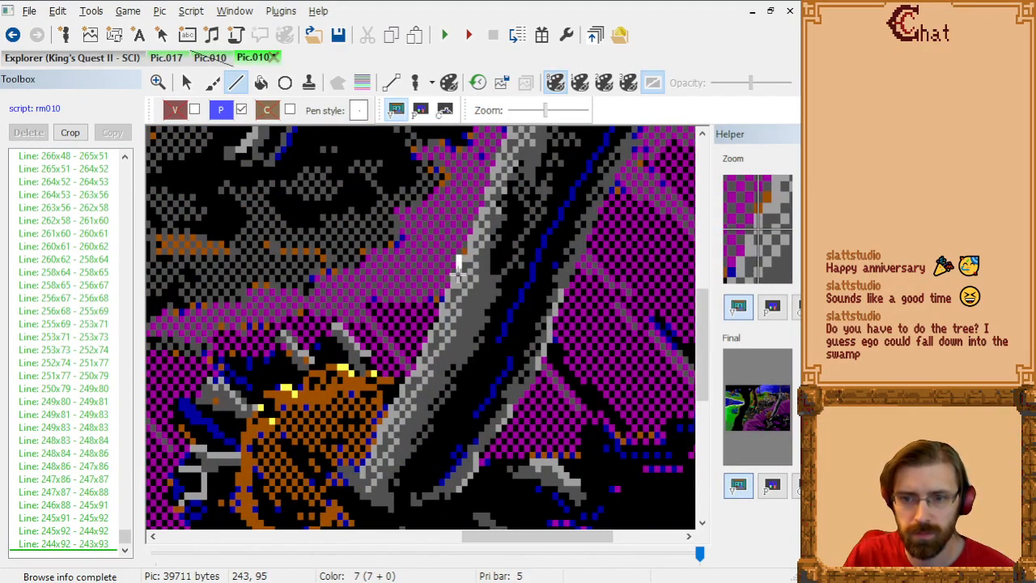
click(457, 272)
click(453, 277)
click(453, 283)
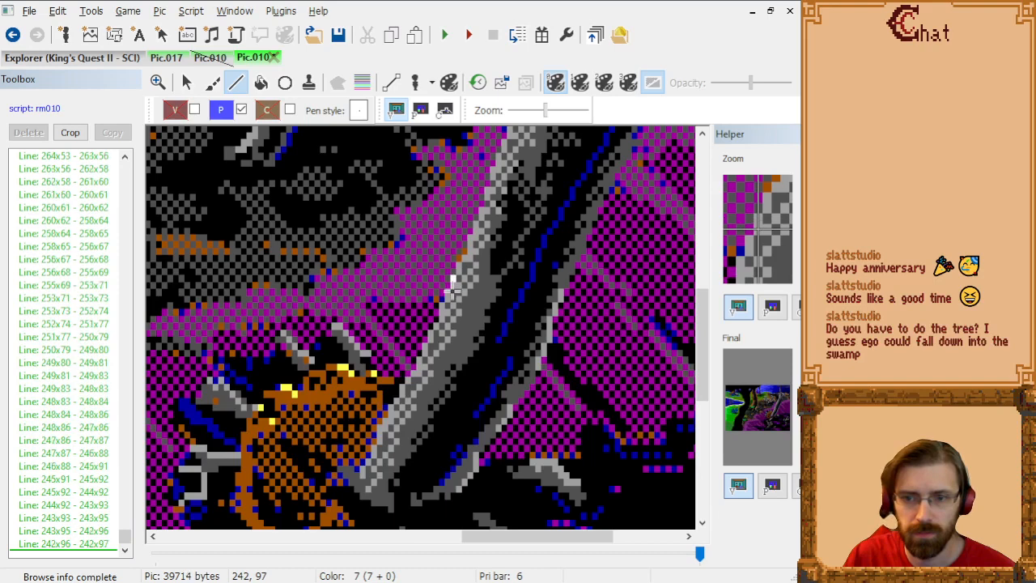
click(444, 300)
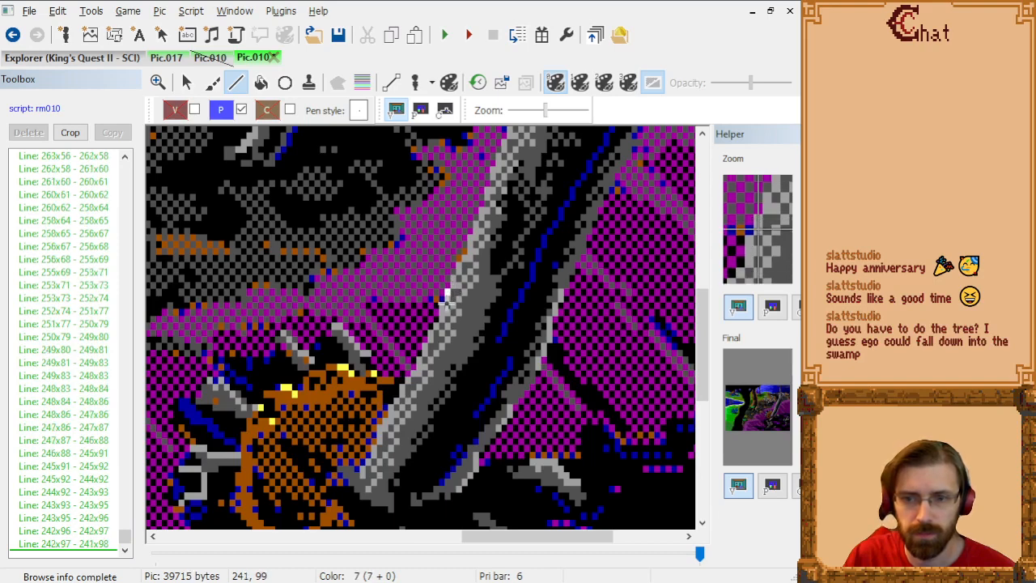
click(444, 306)
Step: Continue the trunk's left outline toward the orange stump from 241x99 through 240x100, 240x102, 238x104, 237x107, 236x108 and 236x109 to 235x110
click(440, 311)
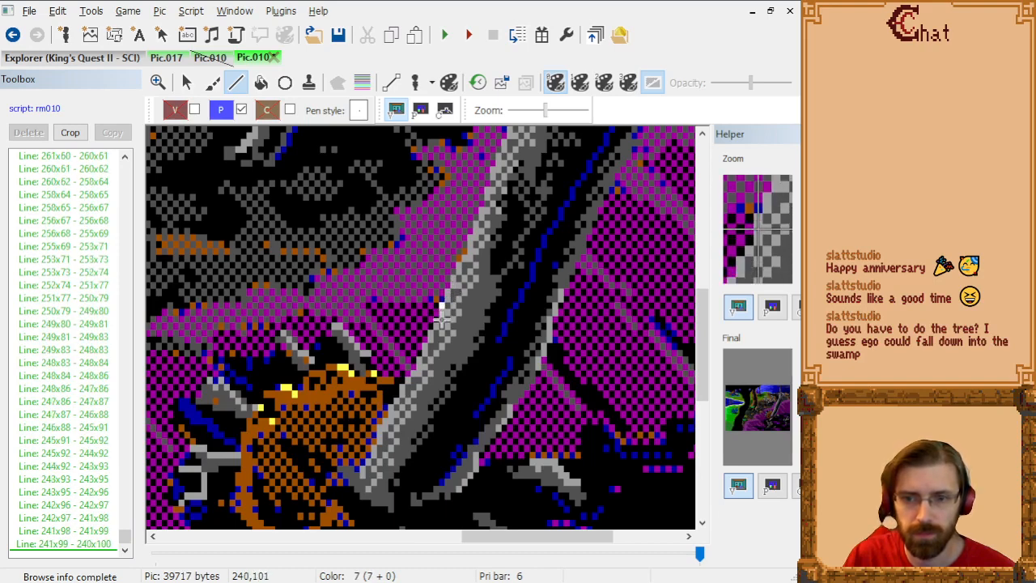
click(442, 326)
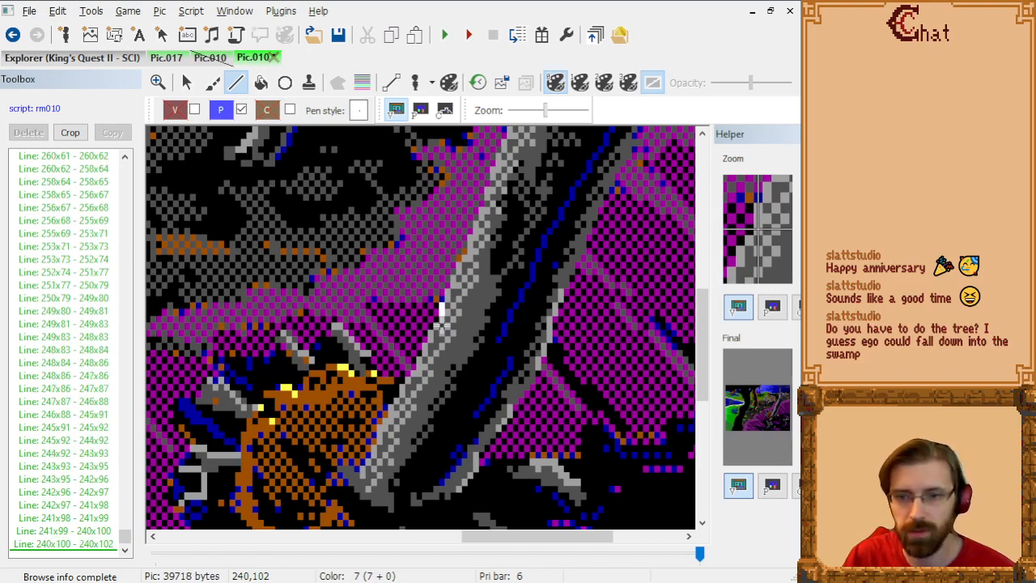
click(431, 338)
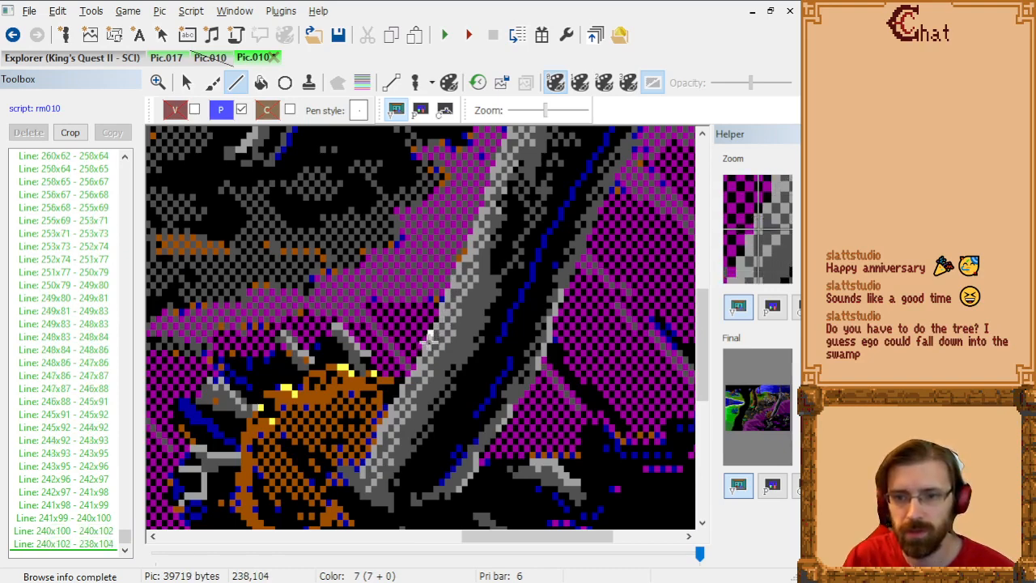
click(423, 355)
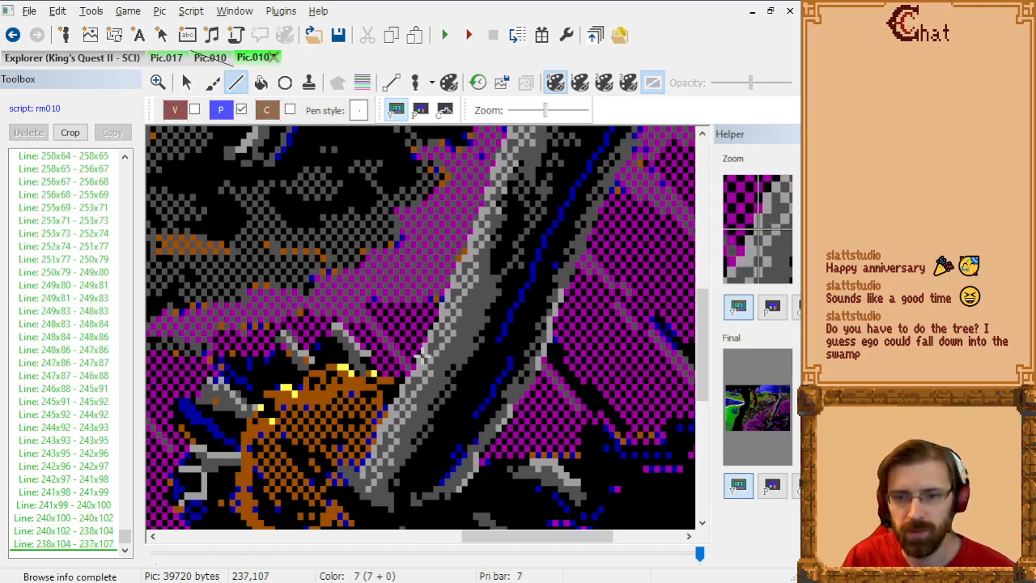
click(418, 360)
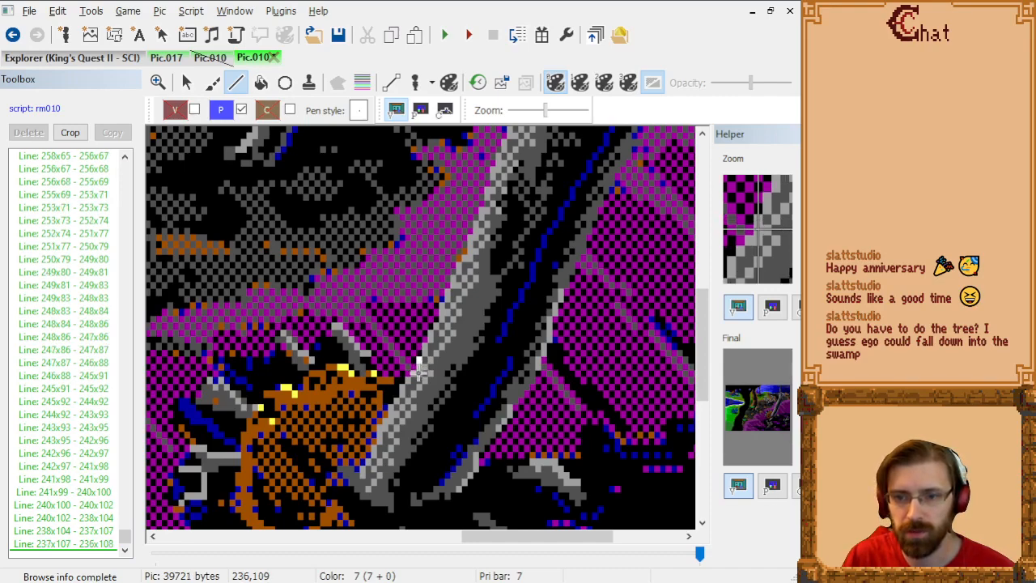
click(417, 366)
click(413, 375)
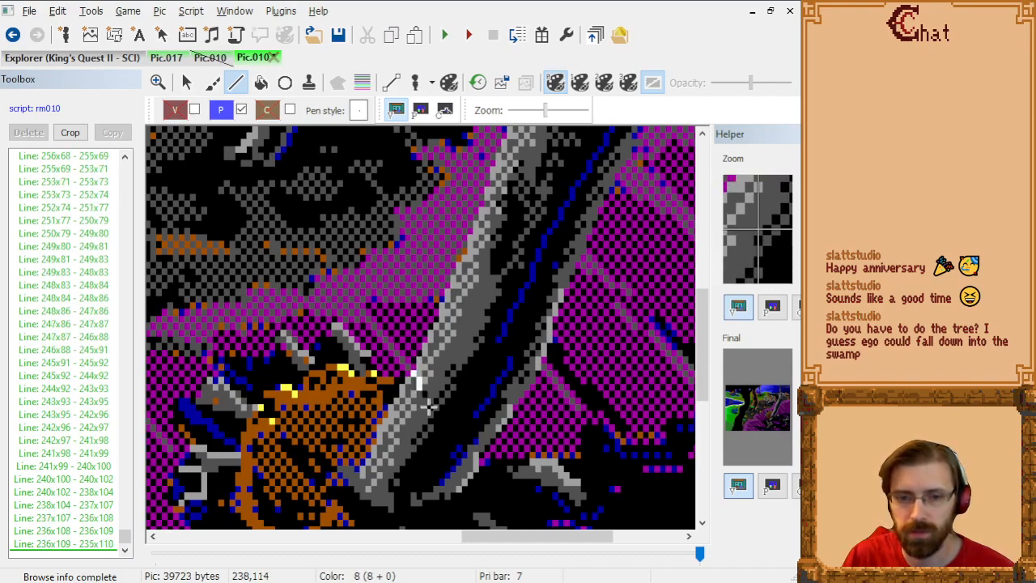
Step: Carry the trunk's left outline down to the orange stump's side from 235x110 through 233x112, 233x113 and 231x115 to 231x116
scroll(428, 410, up, 2)
scroll(494, 364, down, 2)
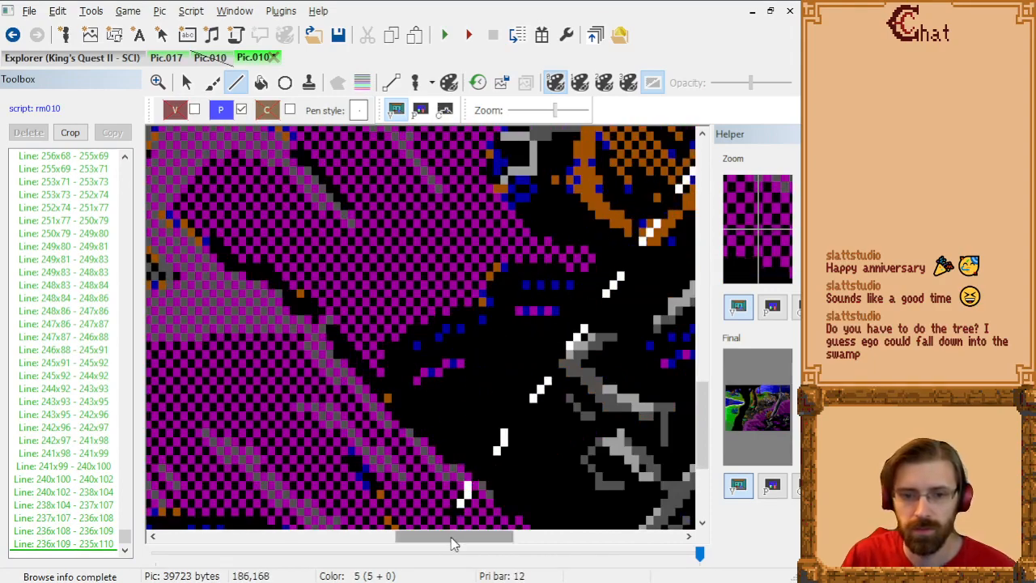
drag(453, 540, 515, 539)
scroll(484, 353, up, 3)
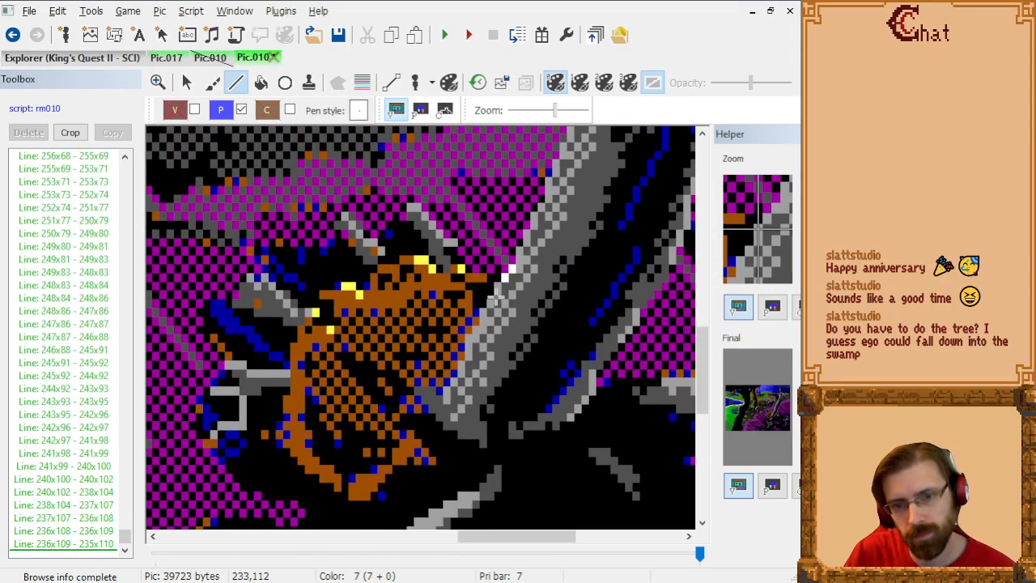
click(496, 300)
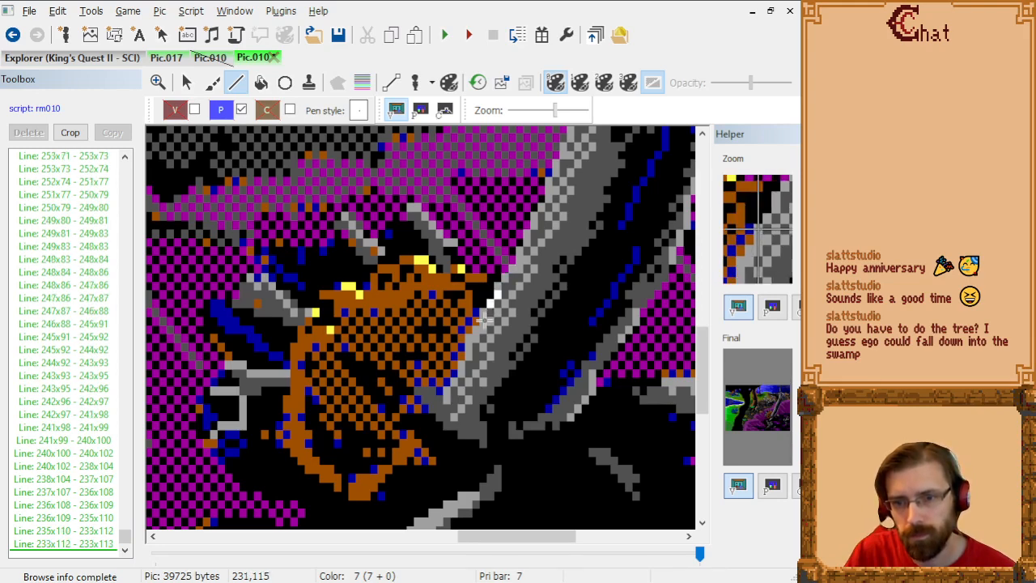
click(481, 321)
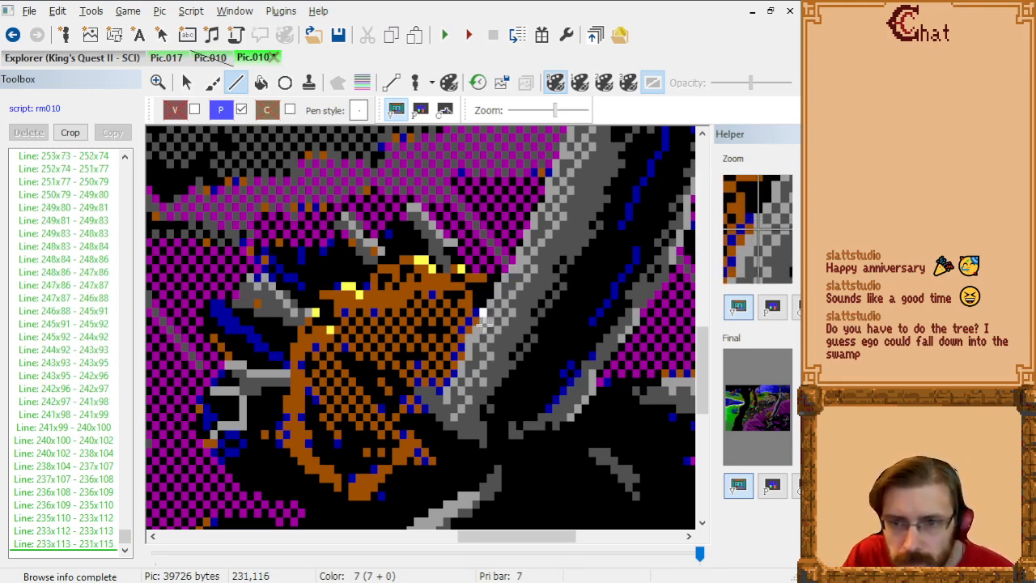
click(483, 325)
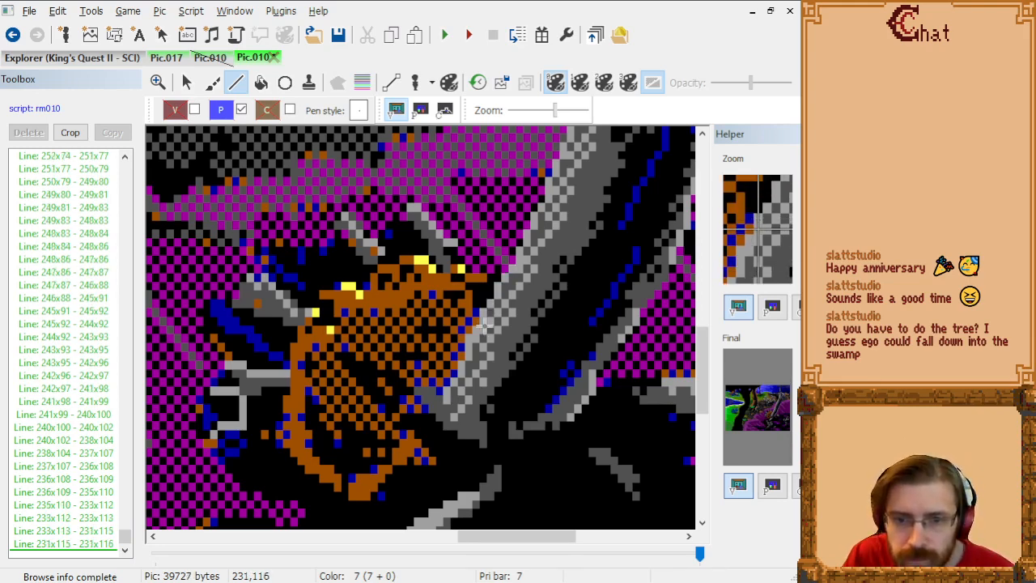
Step: Check the priority bands and trace the trunk's left edge along the stump from 231x116 through 229x118, 229x119, 228x122 and 227x123 to 226x124
click(362, 82)
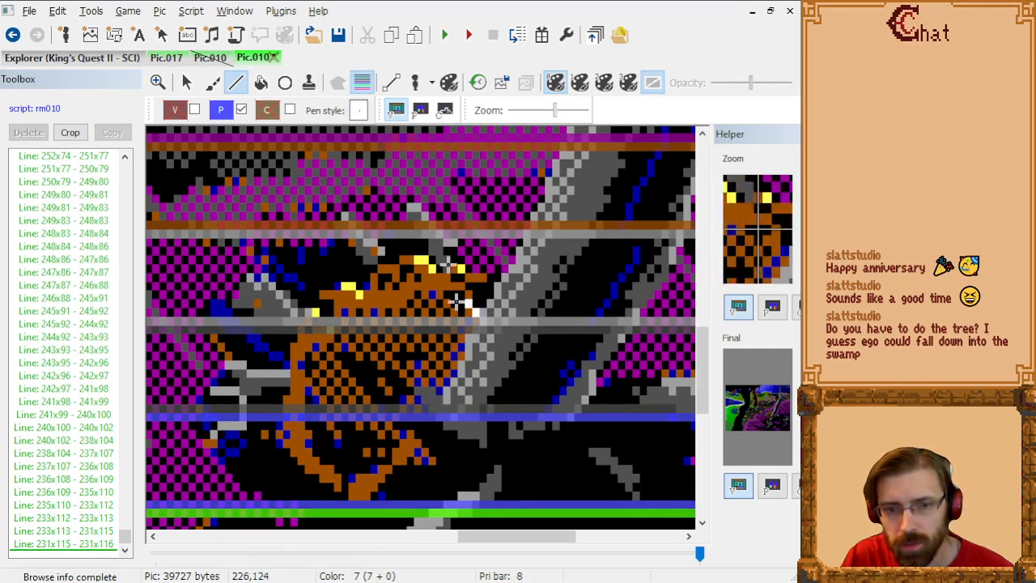
click(362, 83)
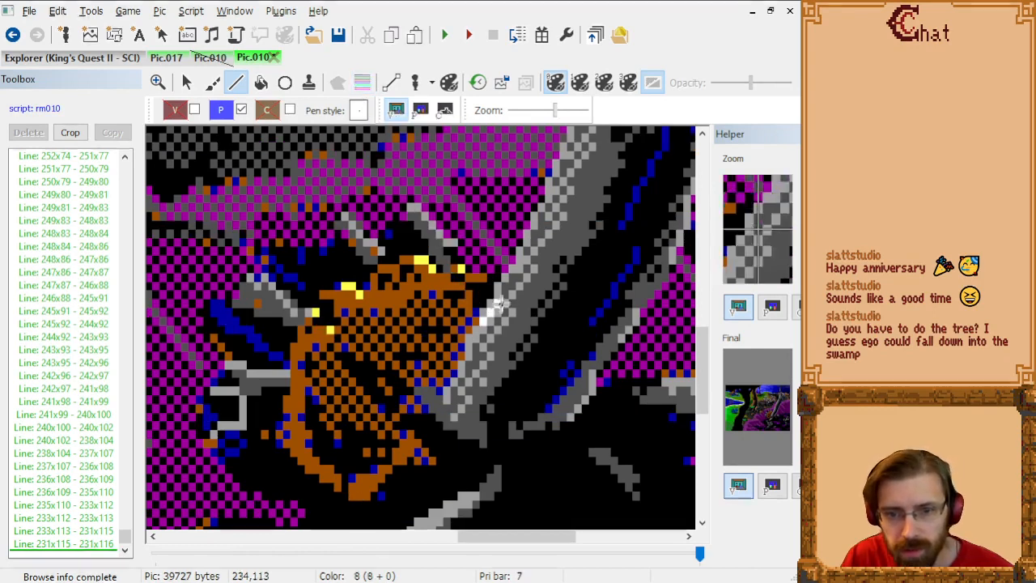
click(468, 347)
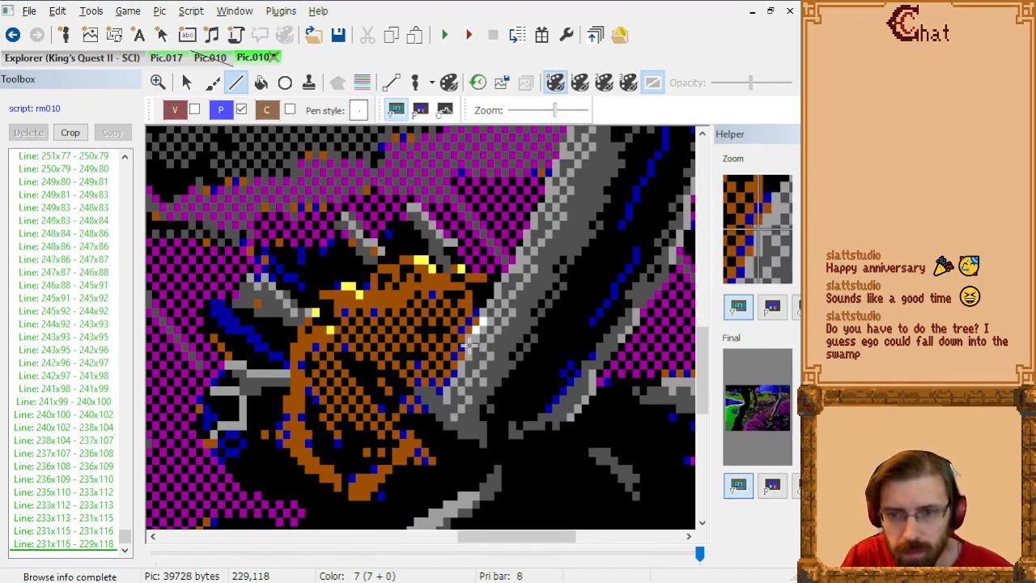
click(468, 355)
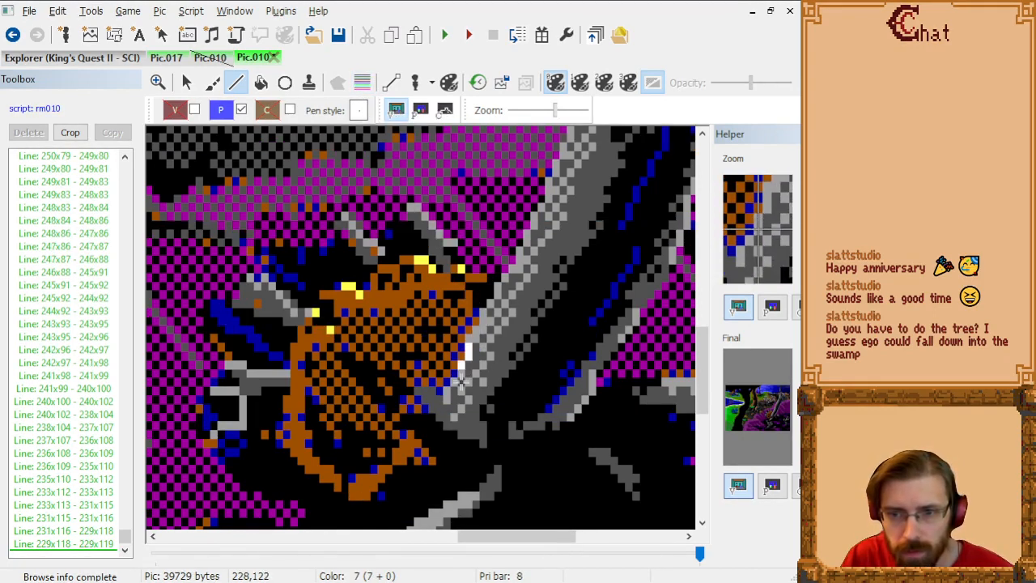
click(460, 381)
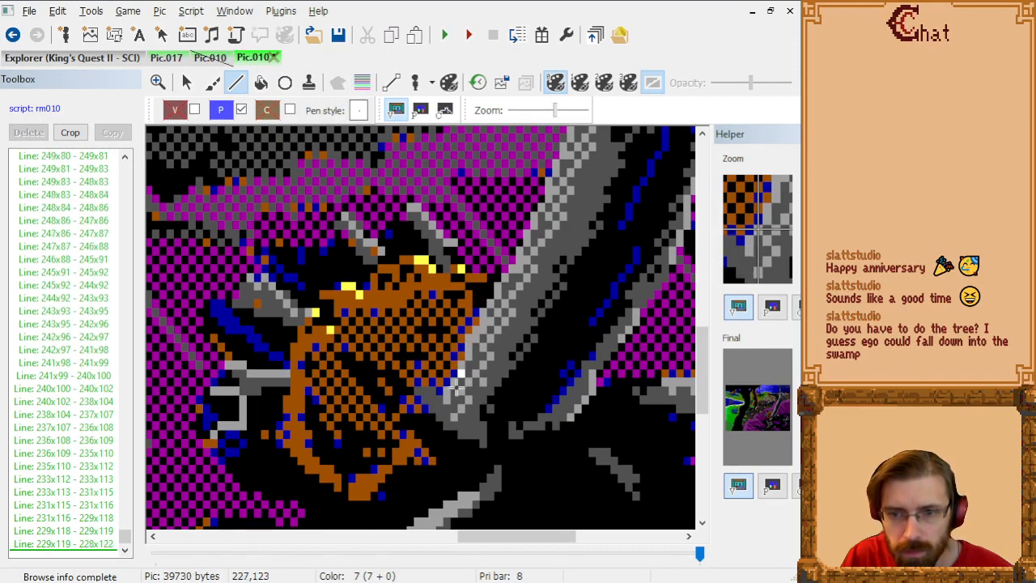
click(455, 390)
click(448, 397)
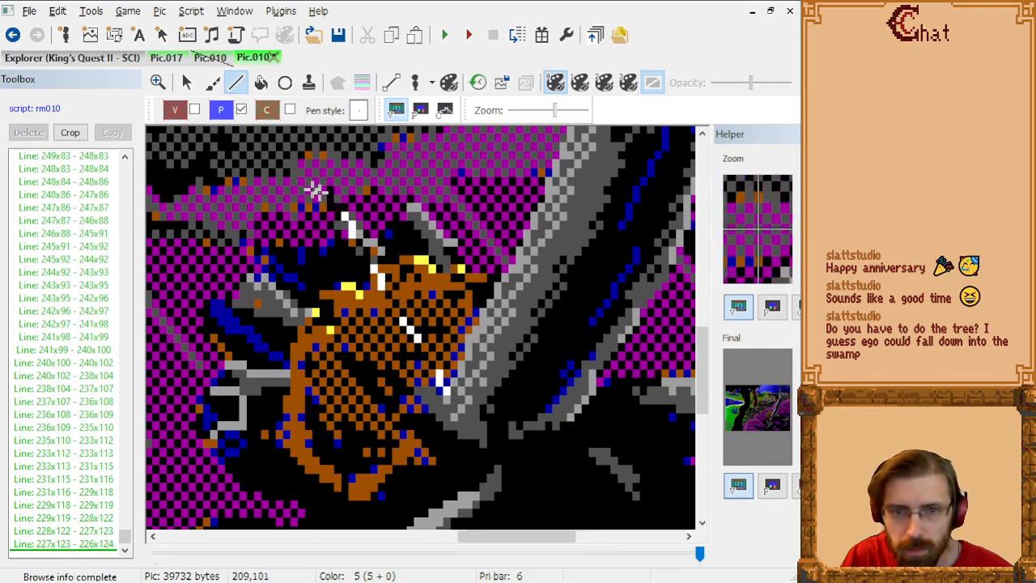
Step: Close the trunk outline at its base from 226x124 through 225x125 to 225x127 using the priority bands, and show the priority screen
click(361, 82)
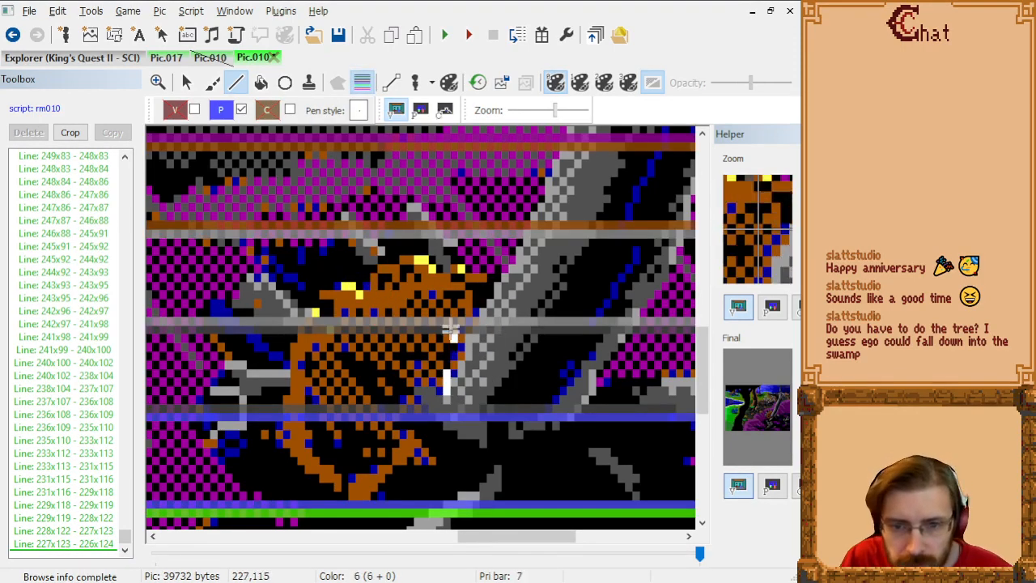
click(441, 411)
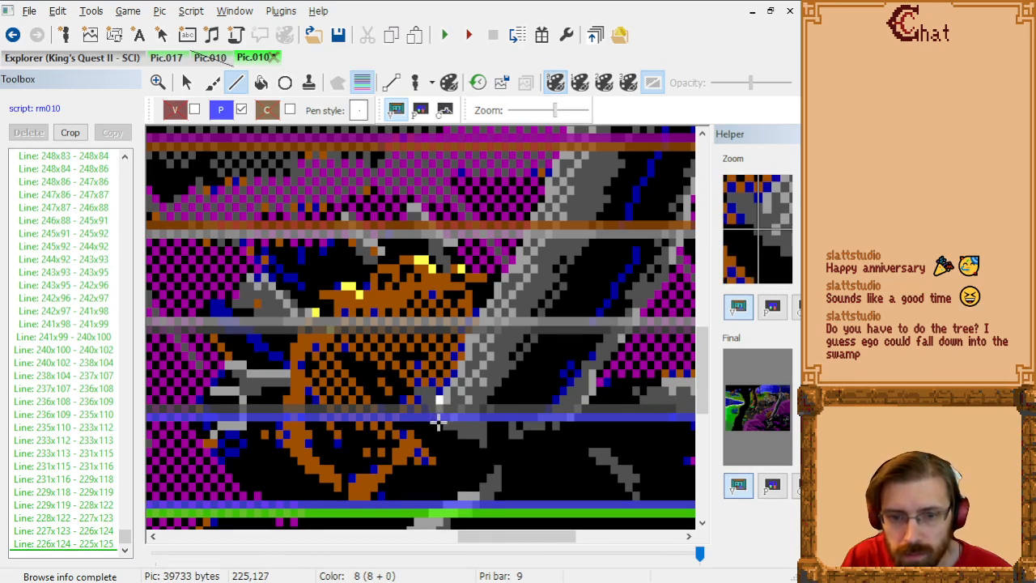
click(438, 422)
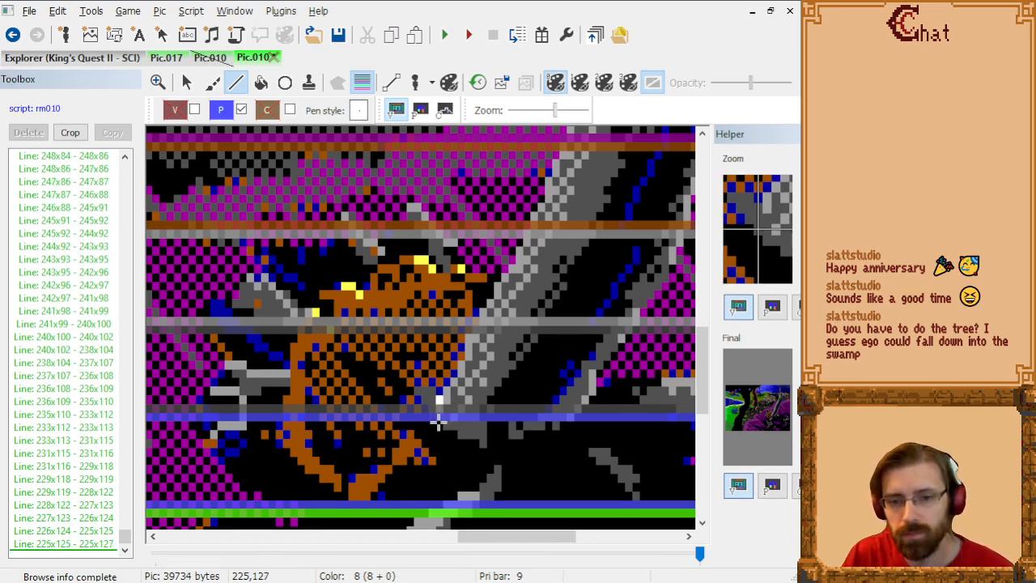
click(363, 83)
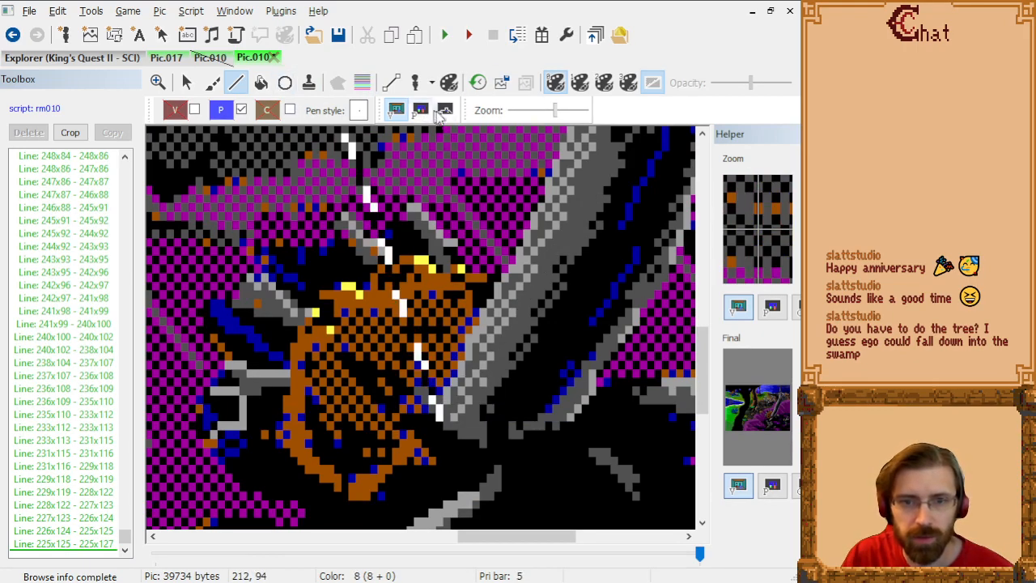
click(419, 117)
right_click(594, 302)
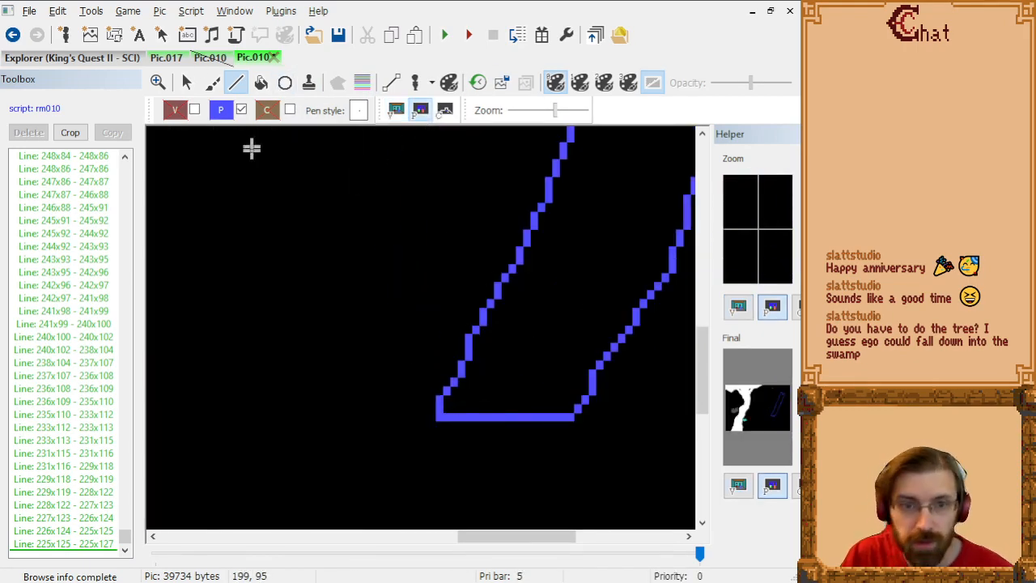
Step: Fill the inside of the closed trunk outline with priority 9 at 271x51, and disable priority drawing
scroll(405, 308, down, 1)
scroll(364, 265, up, 4)
scroll(497, 290, down, 1)
scroll(484, 298, up, 4)
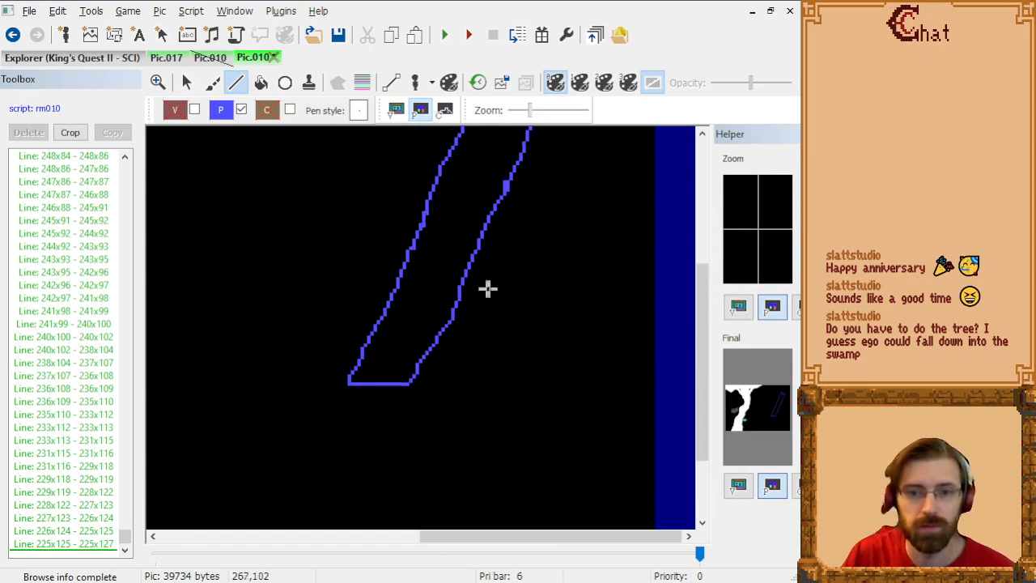
scroll(494, 305, down, 1)
scroll(497, 307, up, 3)
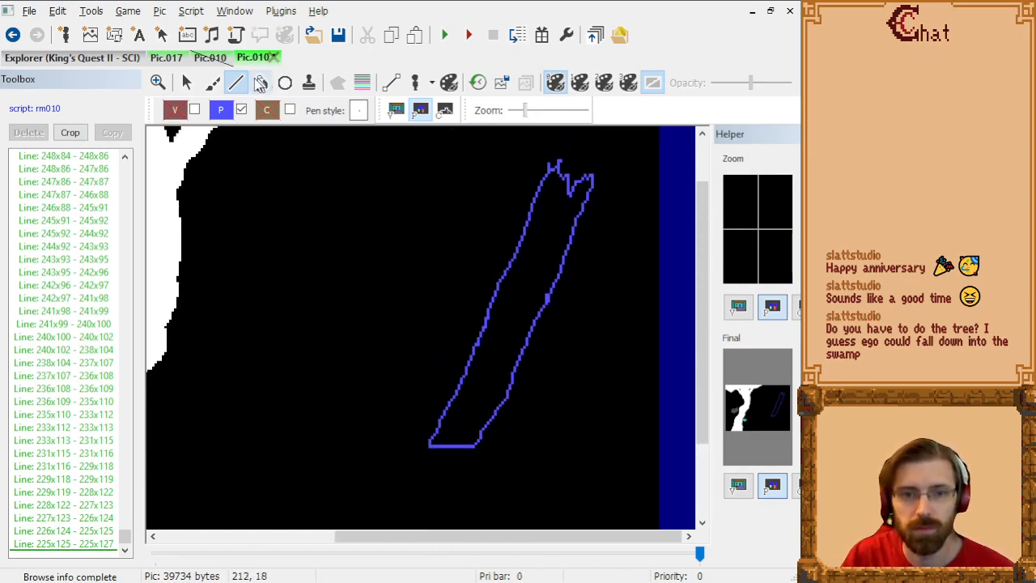
click(261, 84)
click(546, 221)
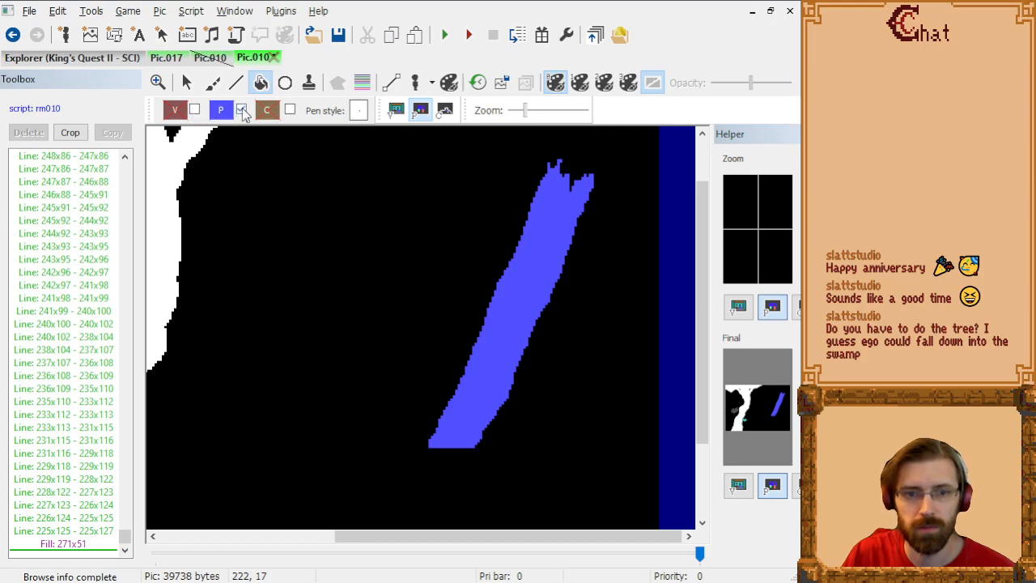
click(241, 110)
Step: Test the masking in the visual screen by placing the ego at the trunk's upper part, beside the trunk and at the large black tree
click(396, 110)
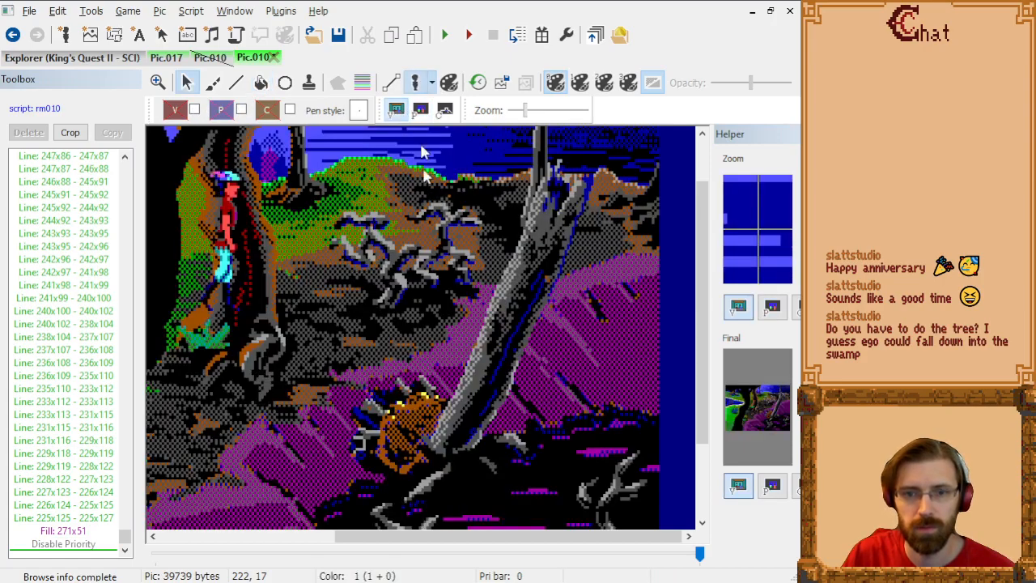
scroll(421, 151, down, 3)
scroll(451, 238, up, 1)
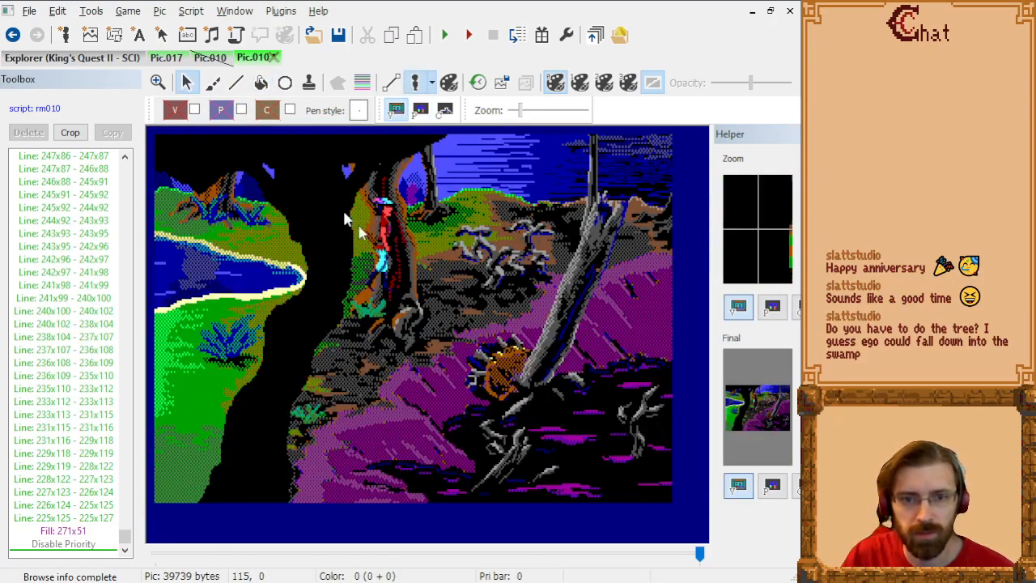
drag(388, 235, 616, 245)
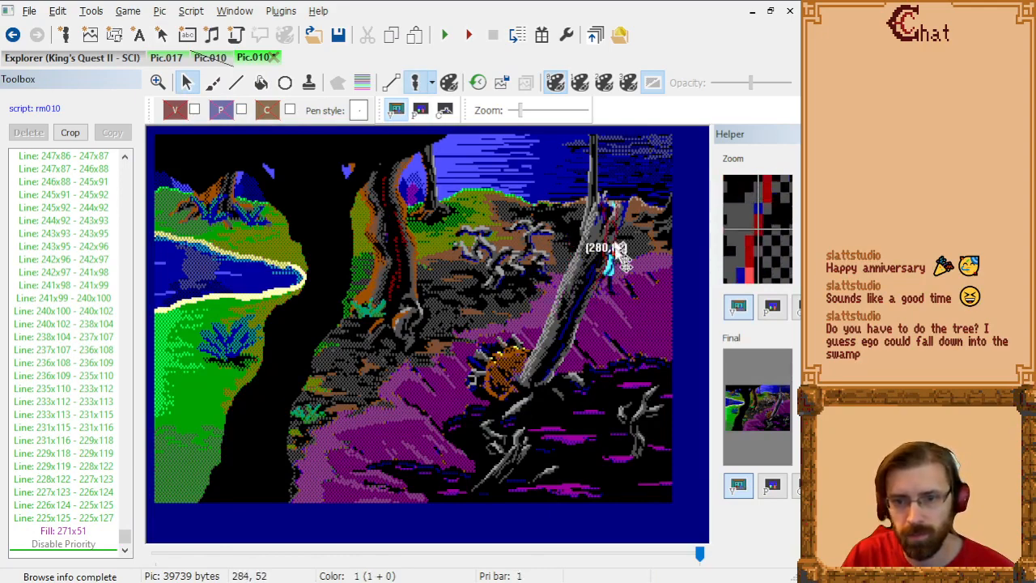
click(97, 546)
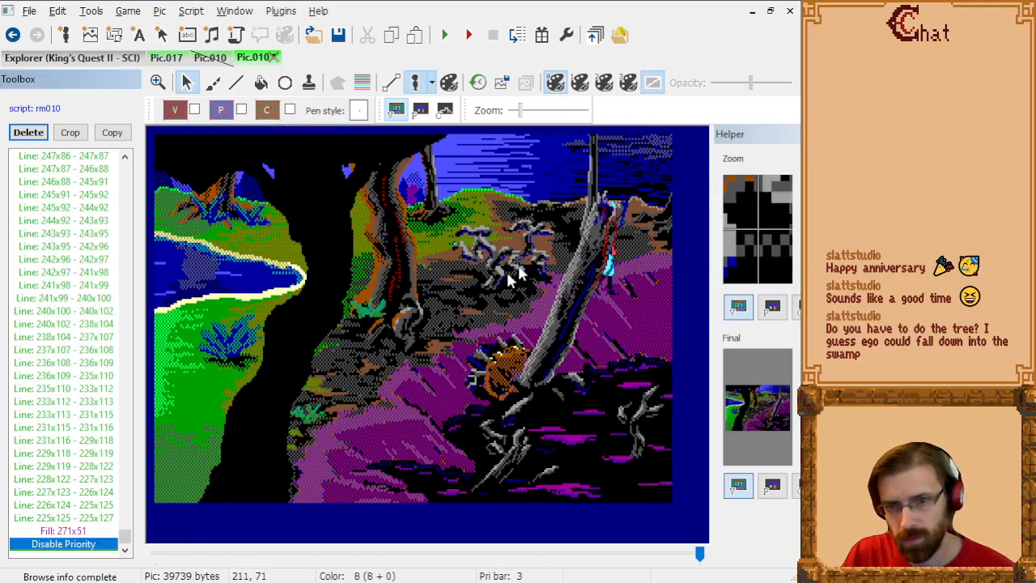
key(Up)
key(Down)
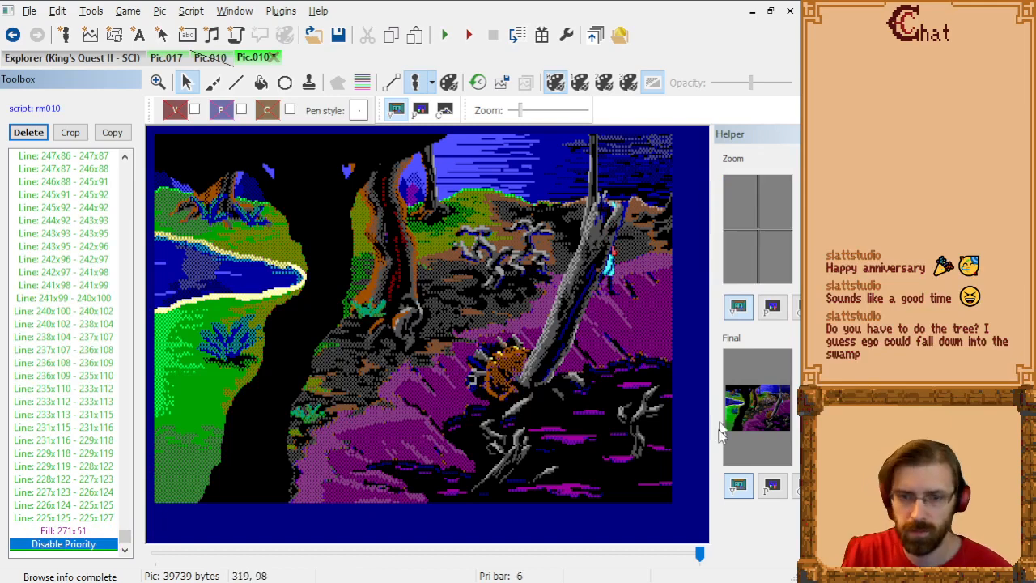
drag(606, 261, 538, 290)
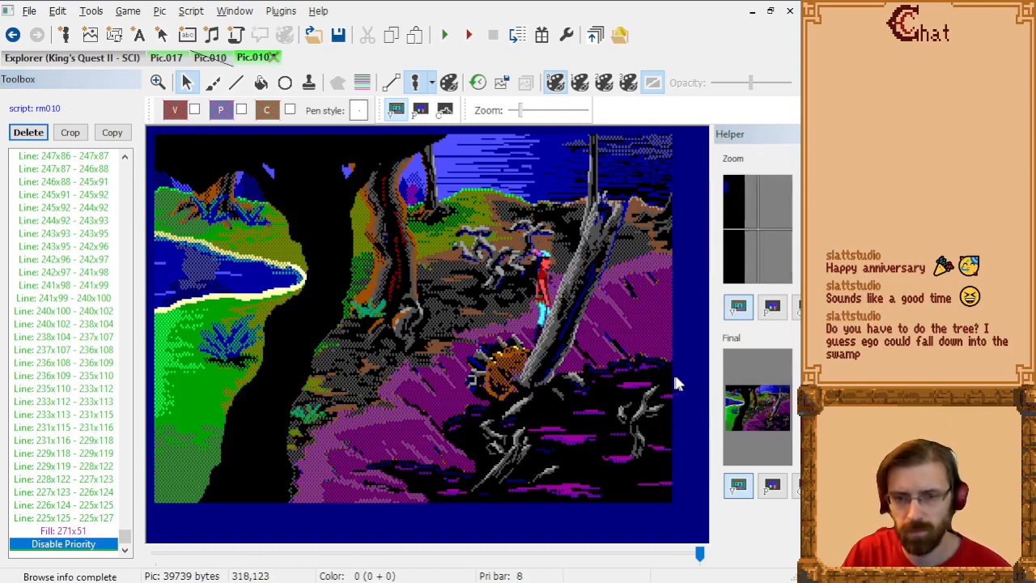
drag(522, 285, 303, 357)
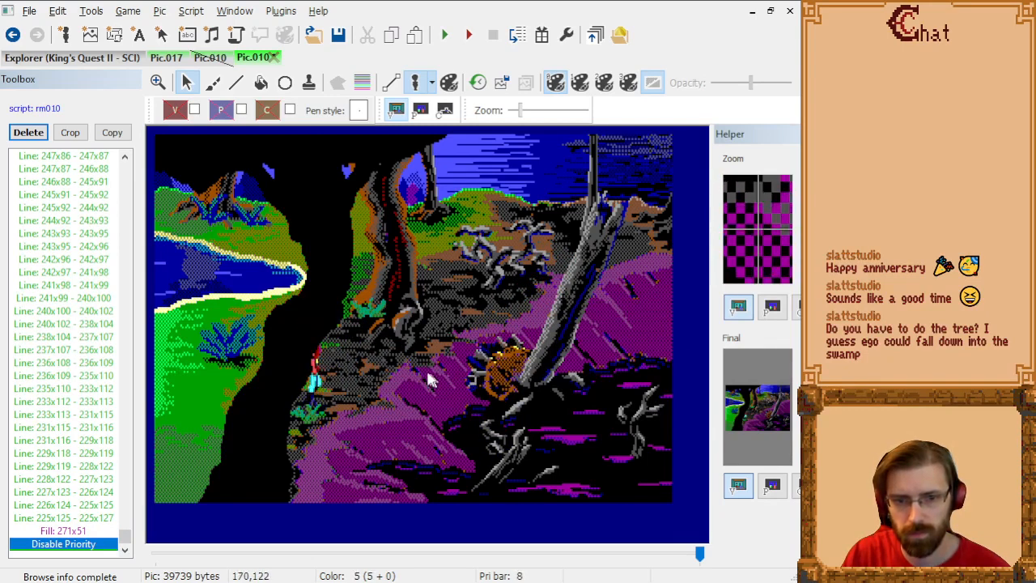
Step: Test the masking with the ego at the pond's shore and beside the leaning trunk, and hide the ego
drag(317, 391, 234, 319)
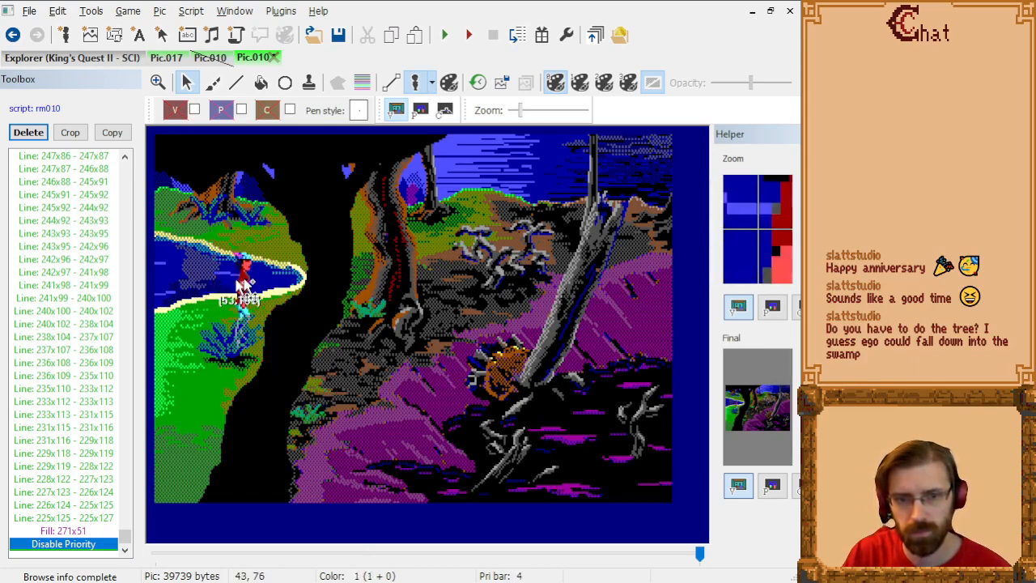
drag(227, 292, 553, 271)
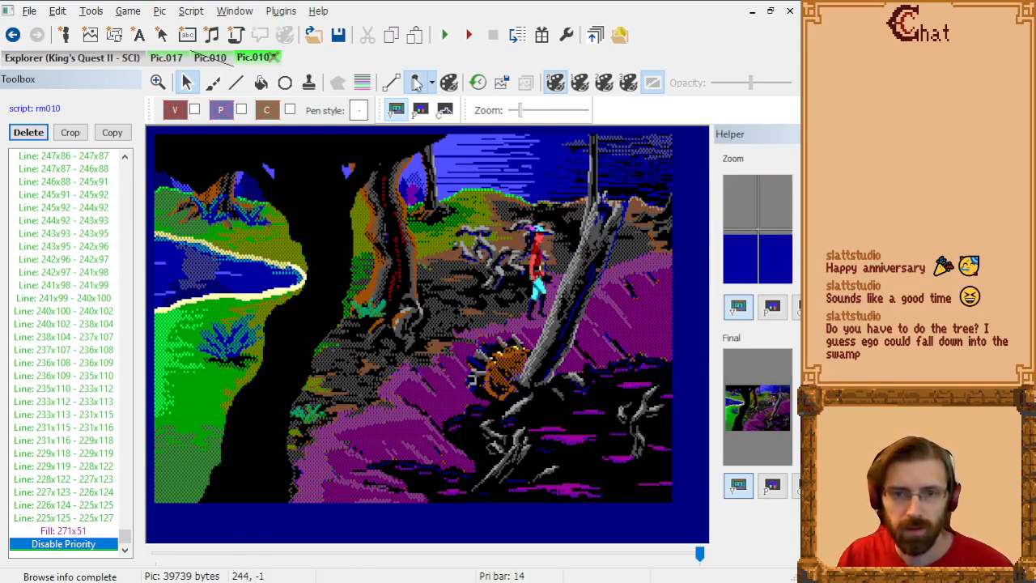
click(416, 82)
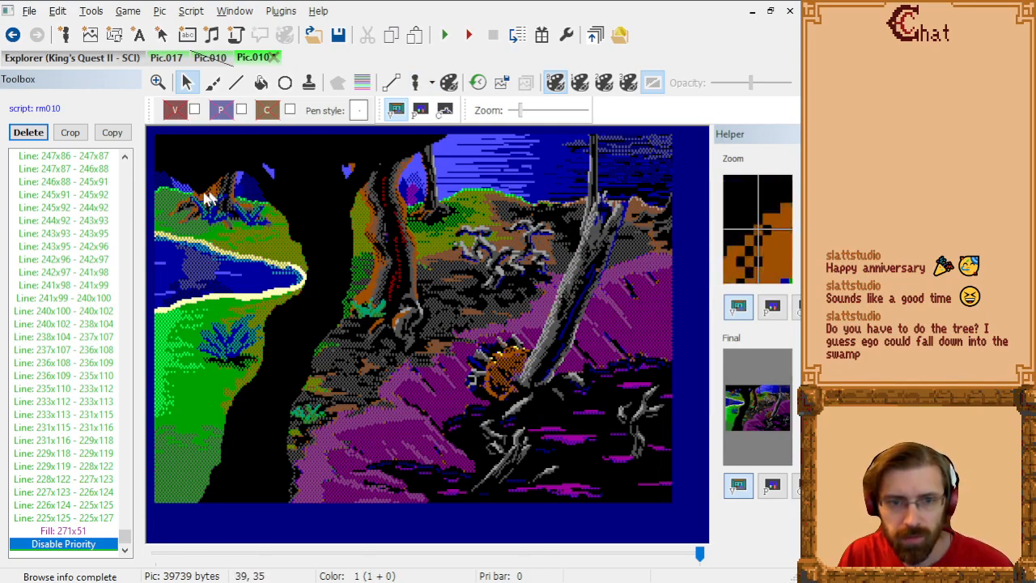
Step: Compare the visual picture with and without the priority lines, leaving the lines shown
click(364, 83)
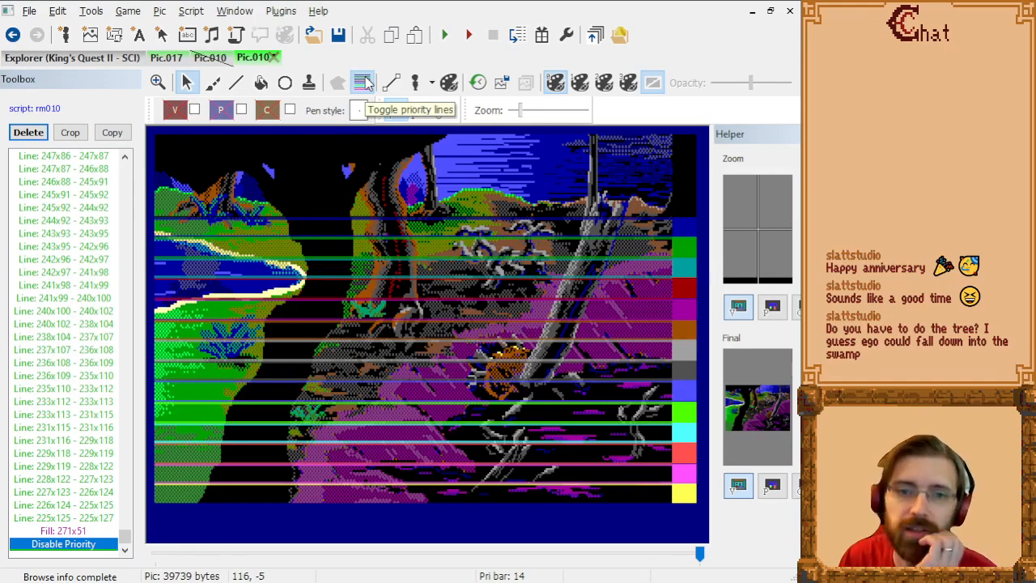
click(365, 84)
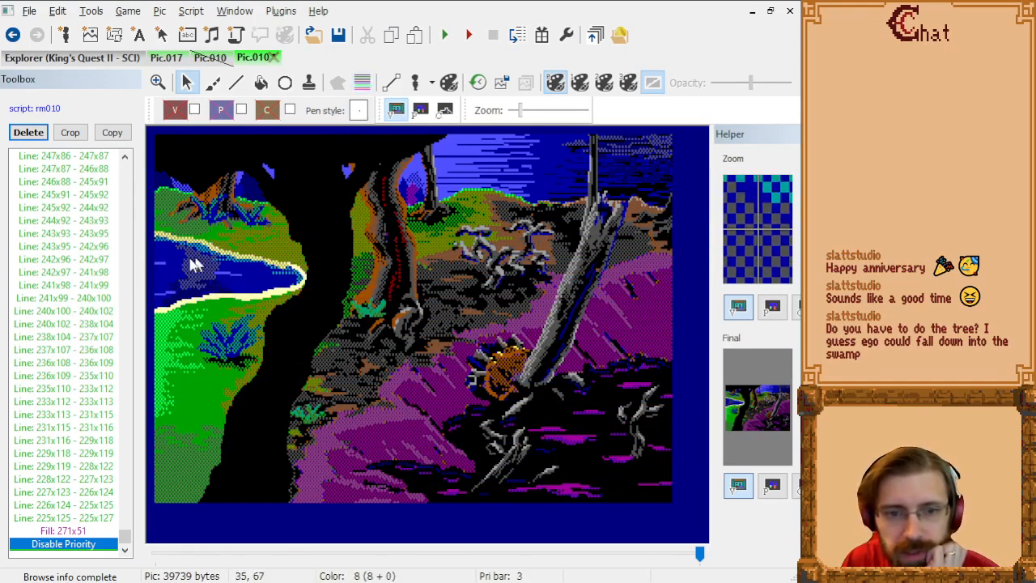
click(362, 84)
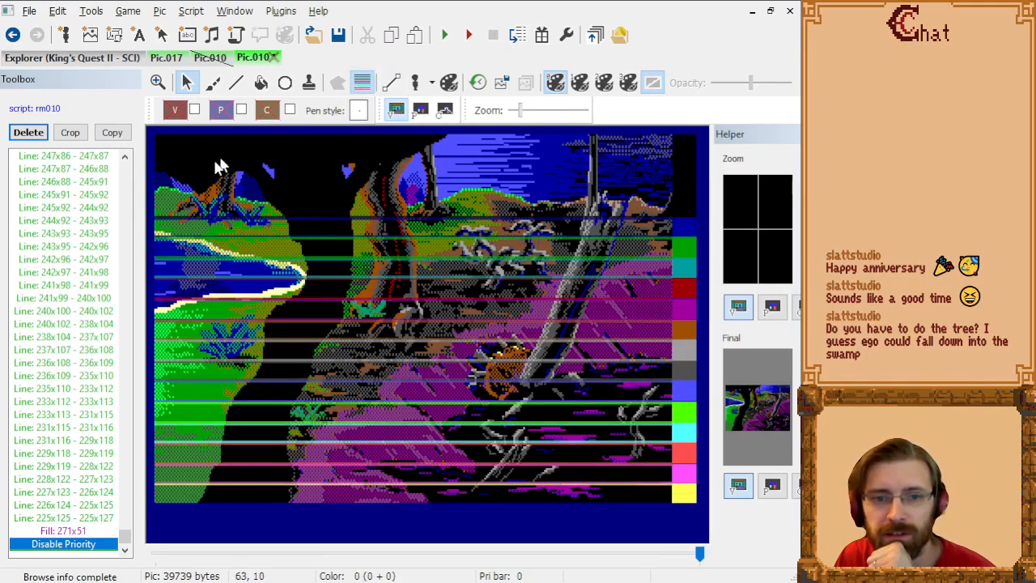
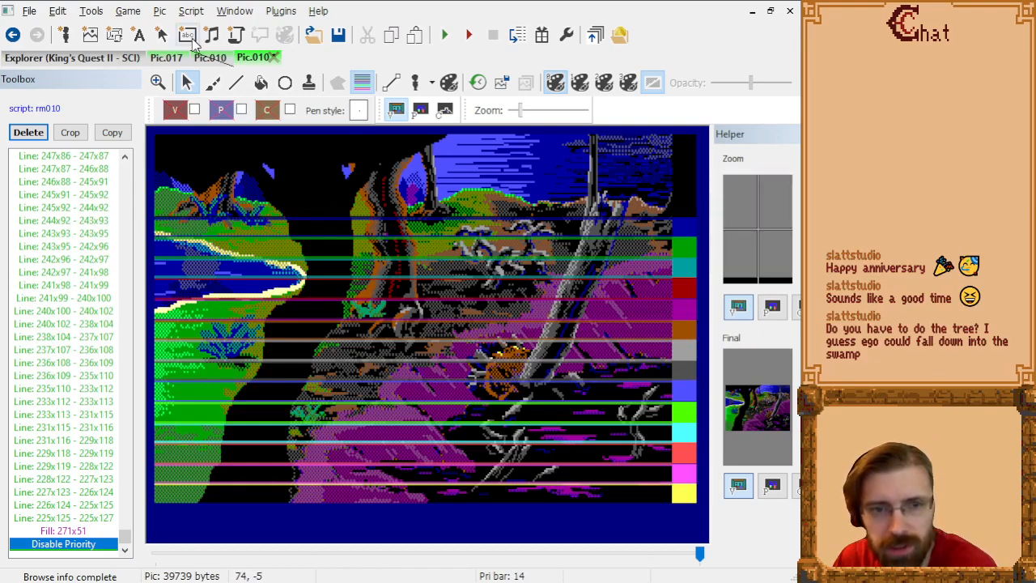
Step: Open the Pond Island picture from the King's Quest II pic resources and enlarge its drawing area to show the full right side
click(83, 63)
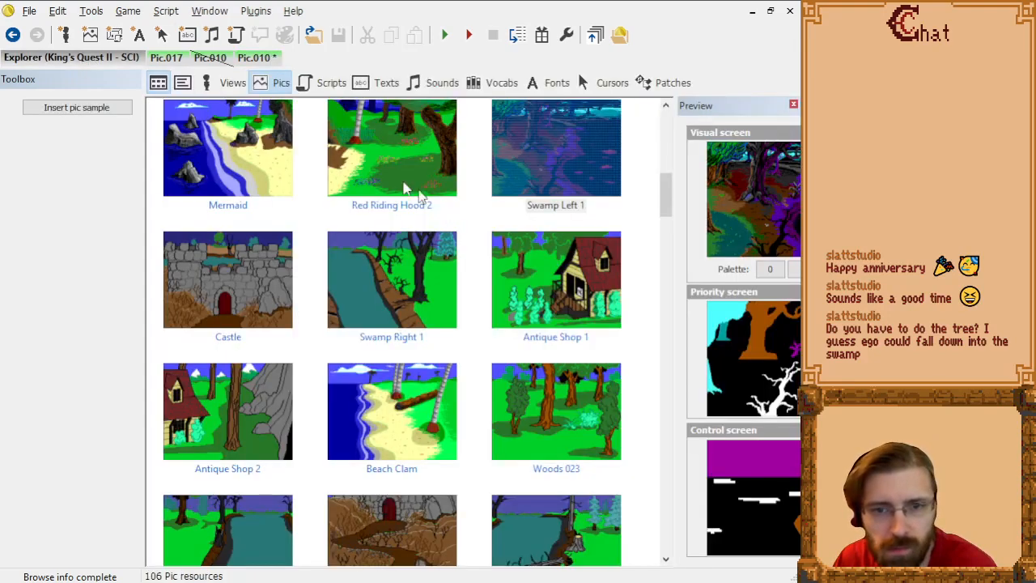
scroll(464, 177, up, 5)
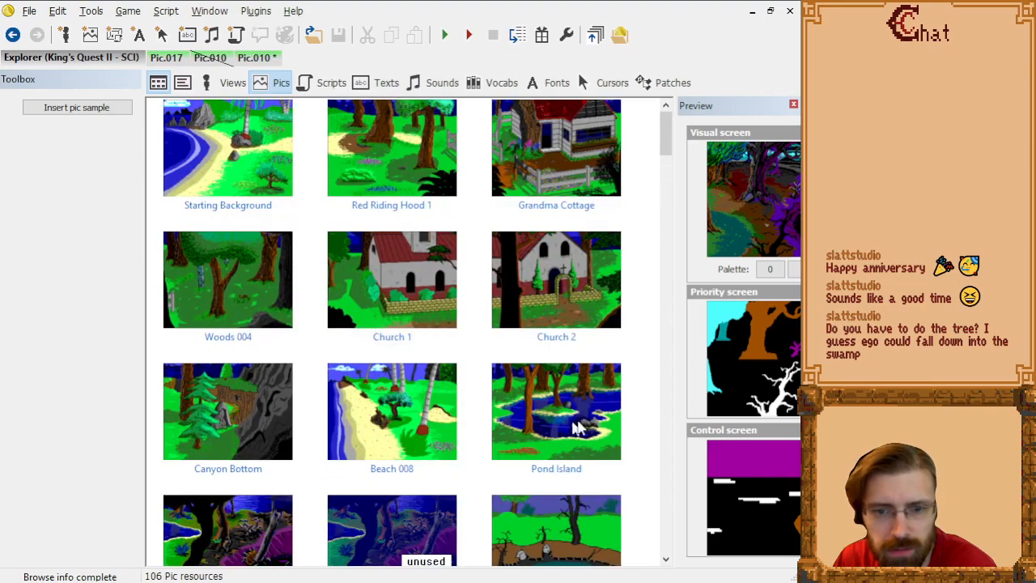
double_click(583, 409)
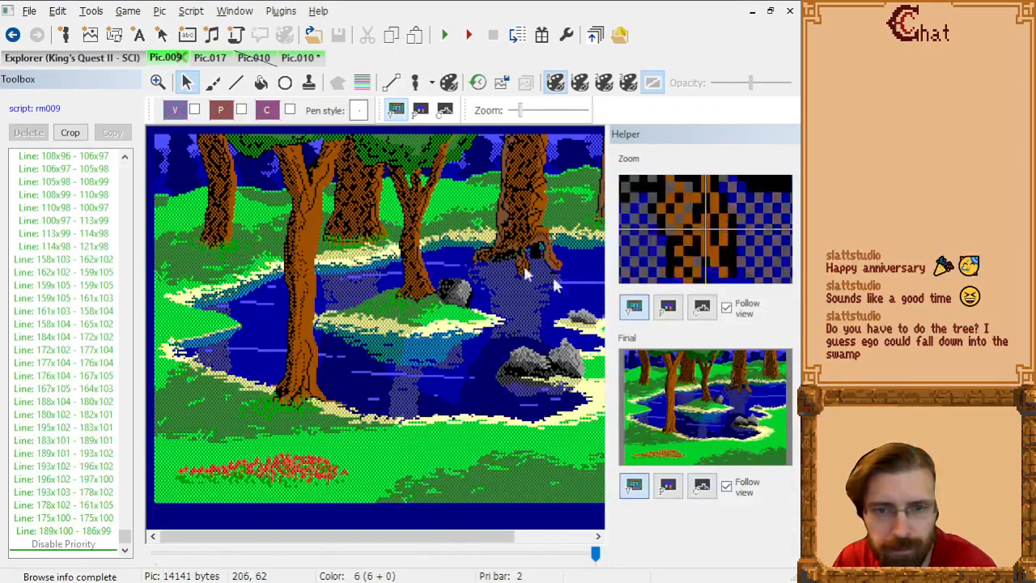
click(558, 536)
drag(608, 457, 676, 449)
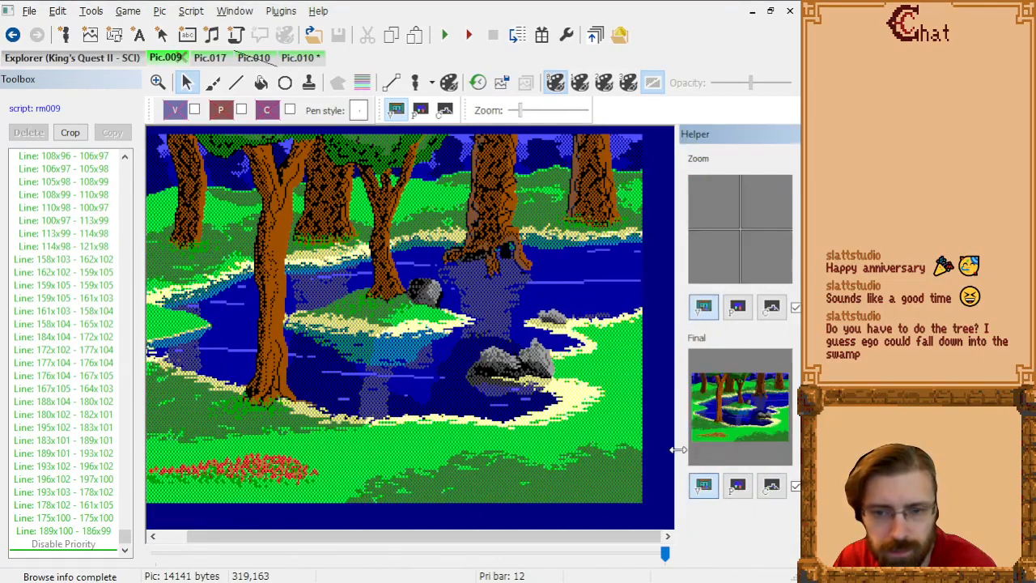
Step: Compare the priority, control and visual screens of the pond picture, ending on the visual screen
click(421, 111)
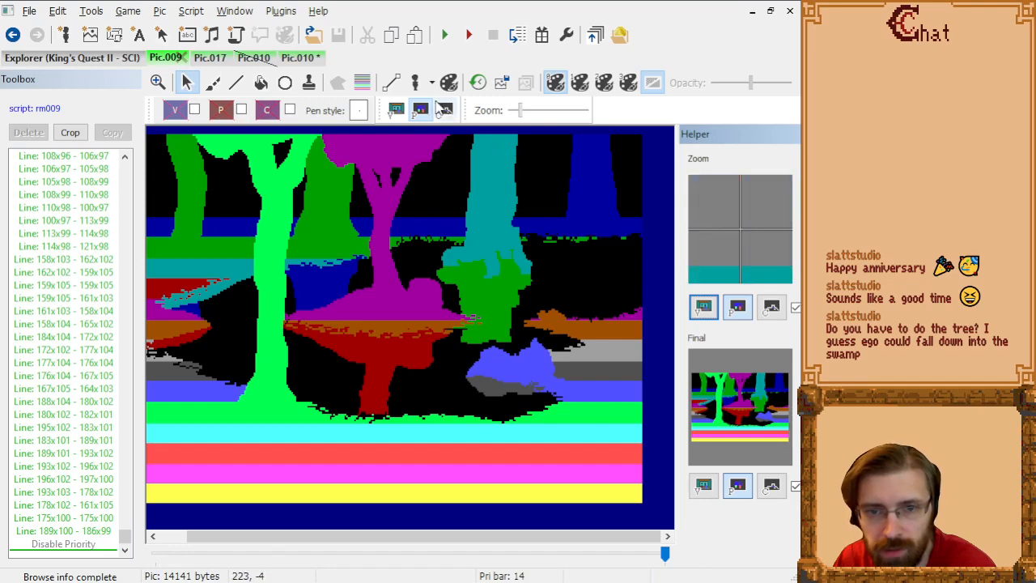
click(445, 110)
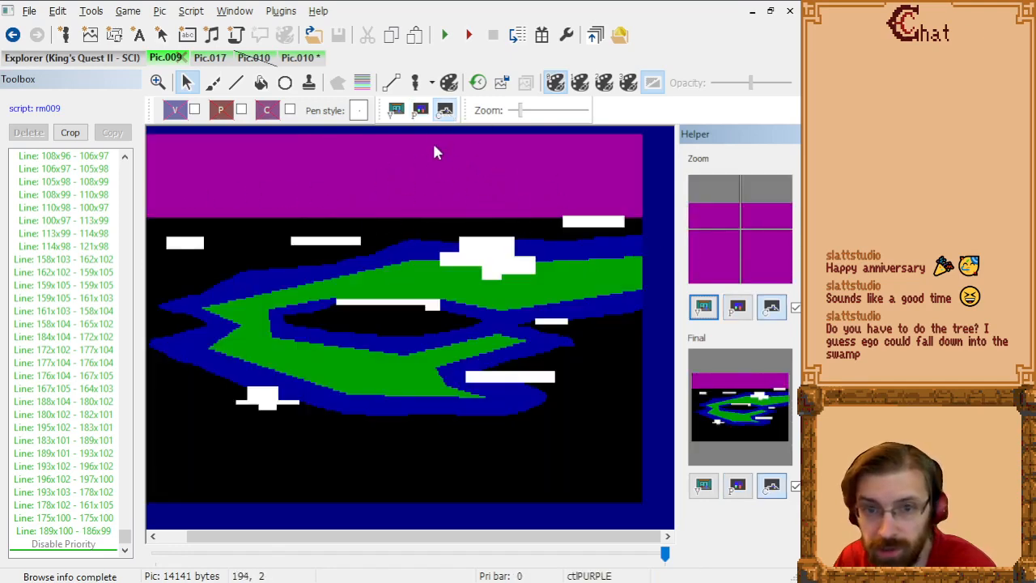
click(420, 111)
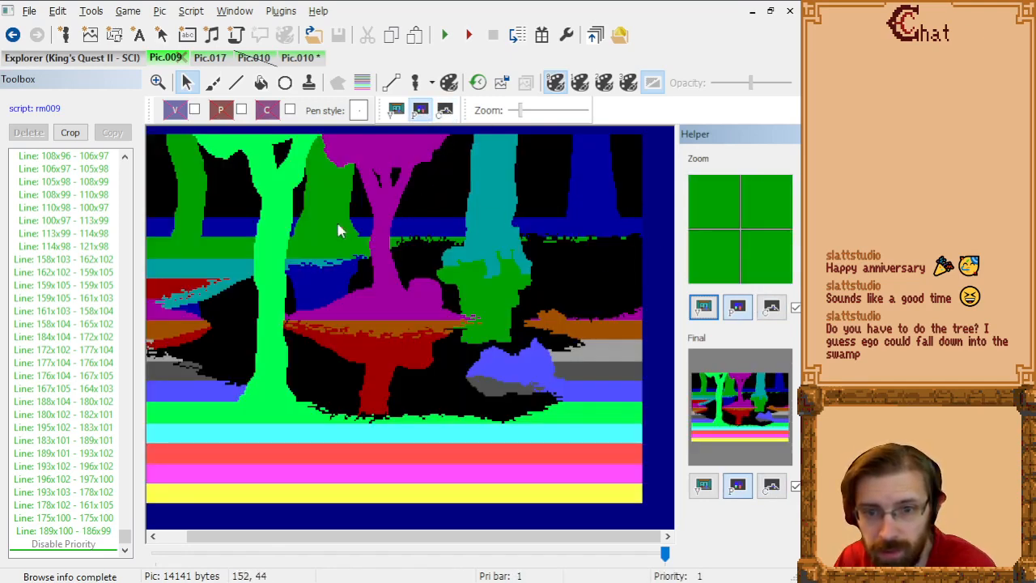
click(397, 111)
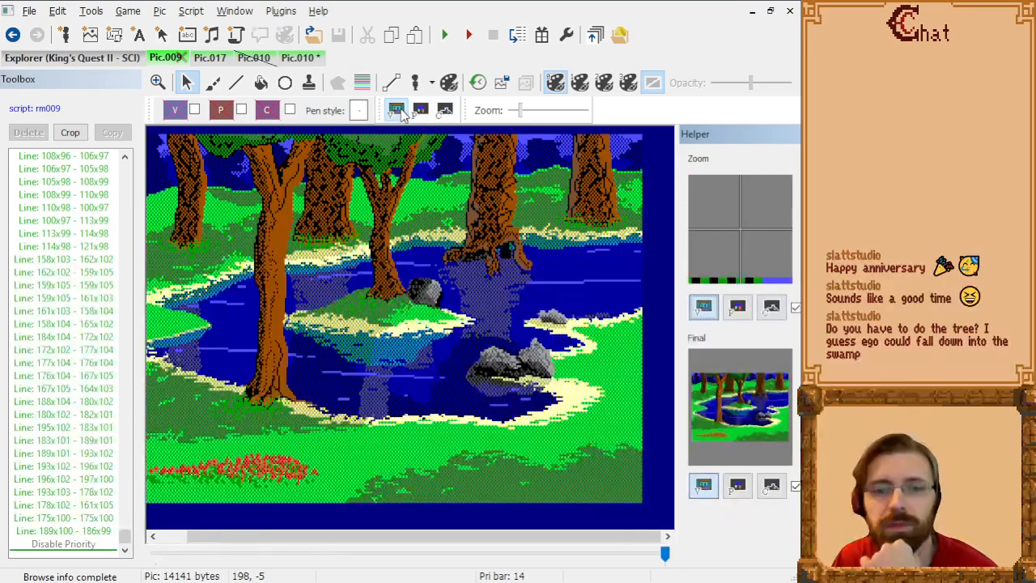
click(444, 111)
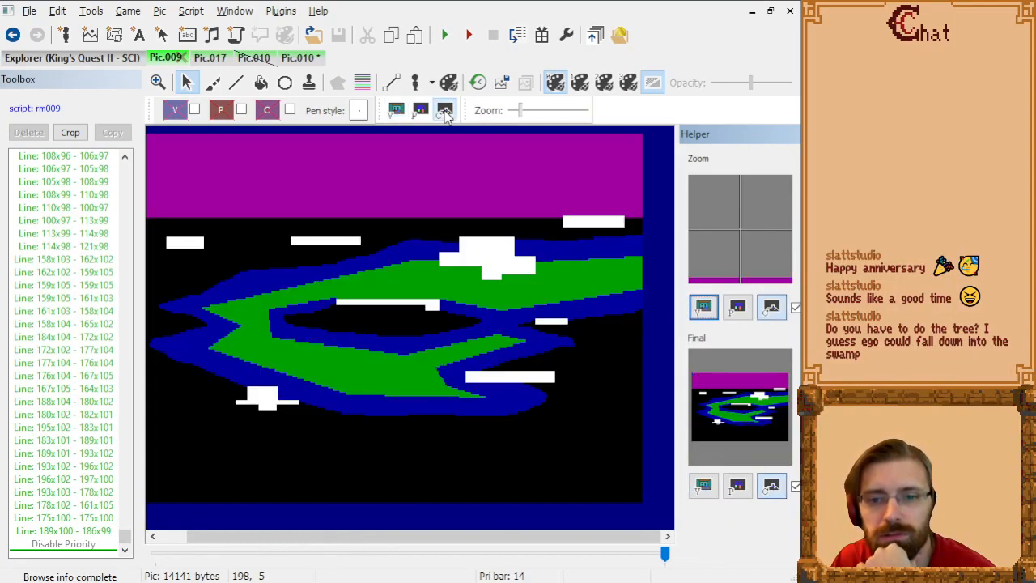
click(420, 111)
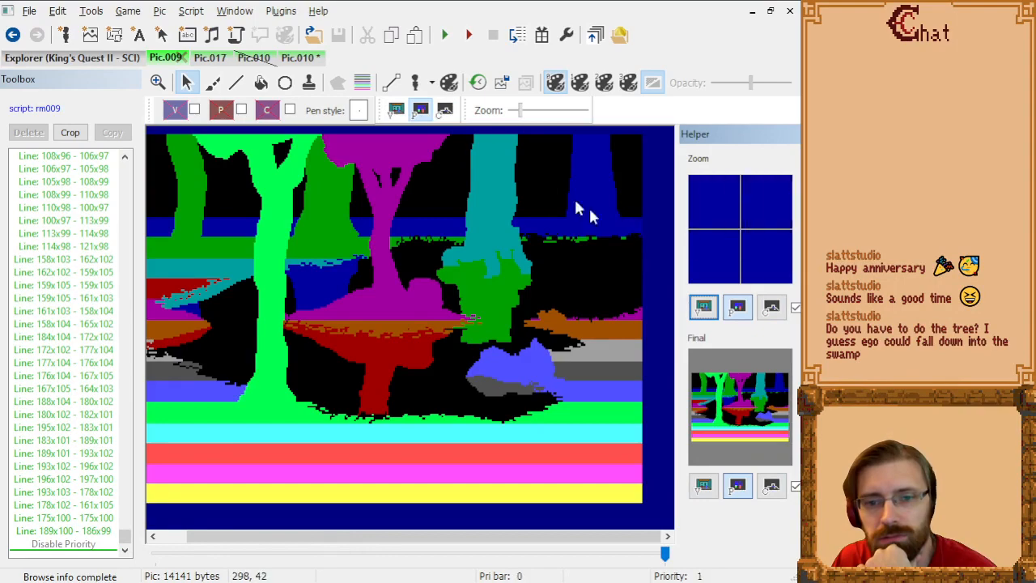
click(445, 111)
click(420, 111)
click(396, 111)
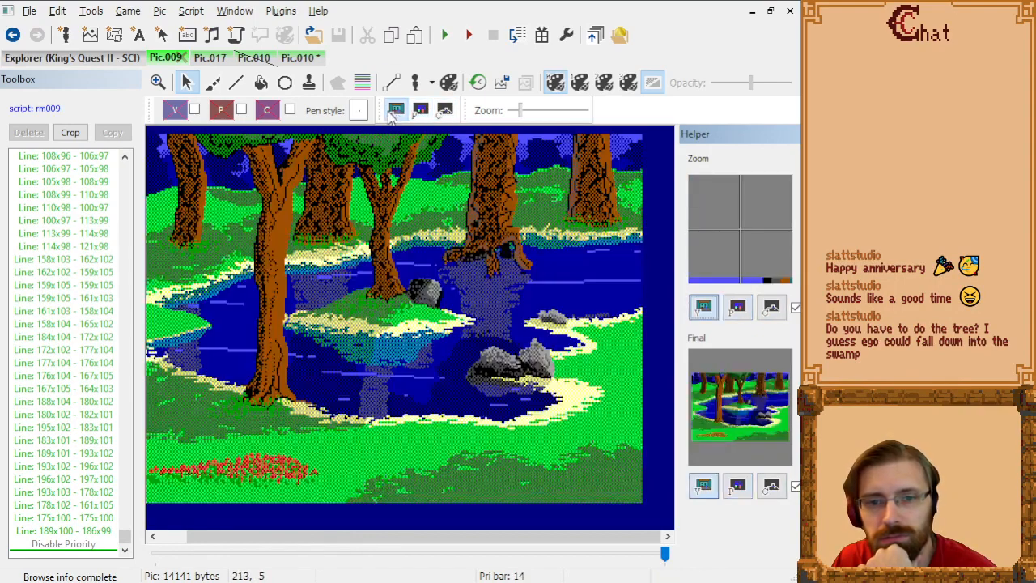
Step: Close the duplicate Pic.010 and Pic.017, and return to the edited Pic.010
click(254, 61)
click(271, 59)
click(209, 62)
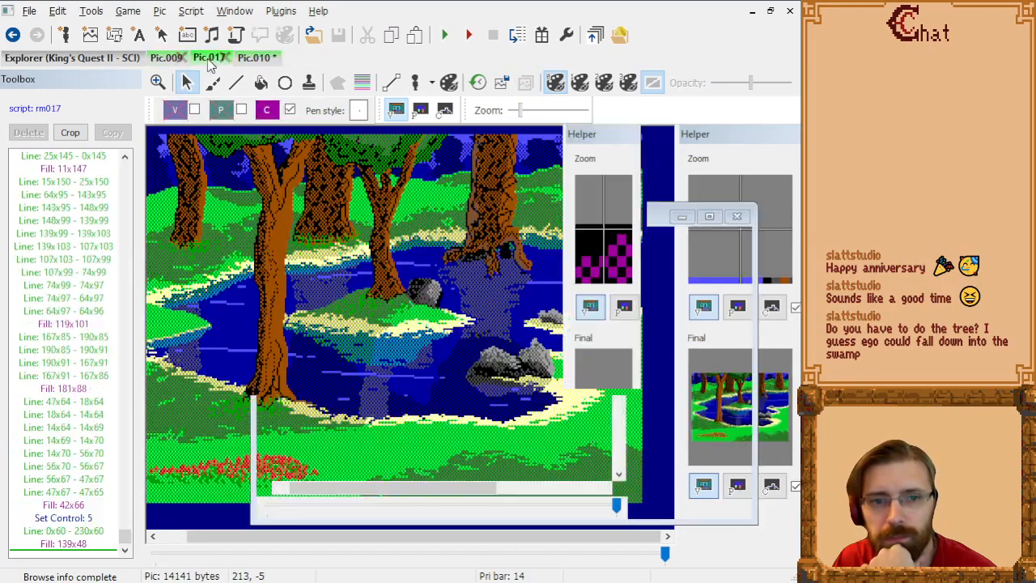
click(226, 59)
click(202, 60)
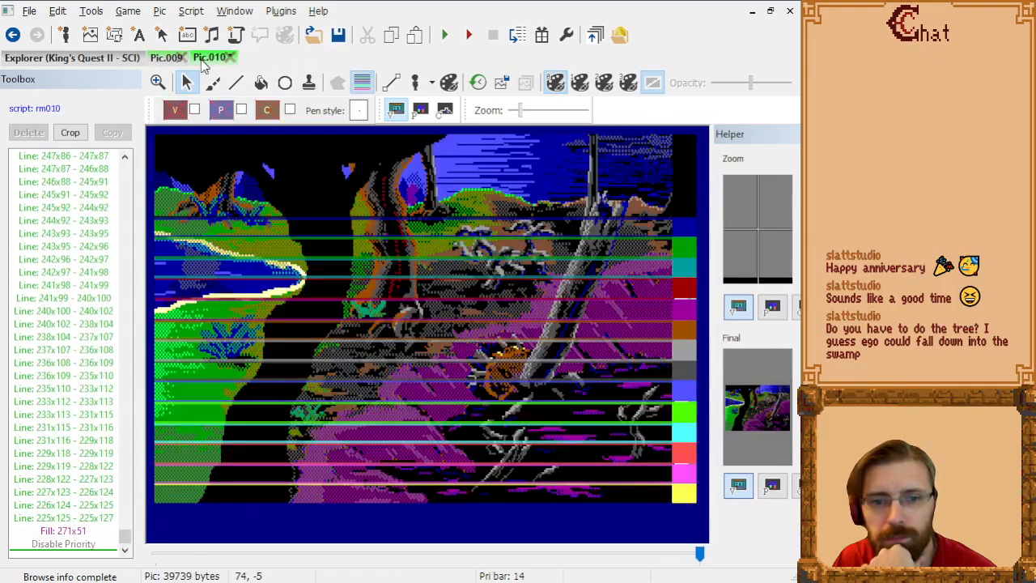
Step: Compare Pic.009 with Pic.010, and examine the upper part of Pic.010's leaning trunk against the priority lines
click(161, 61)
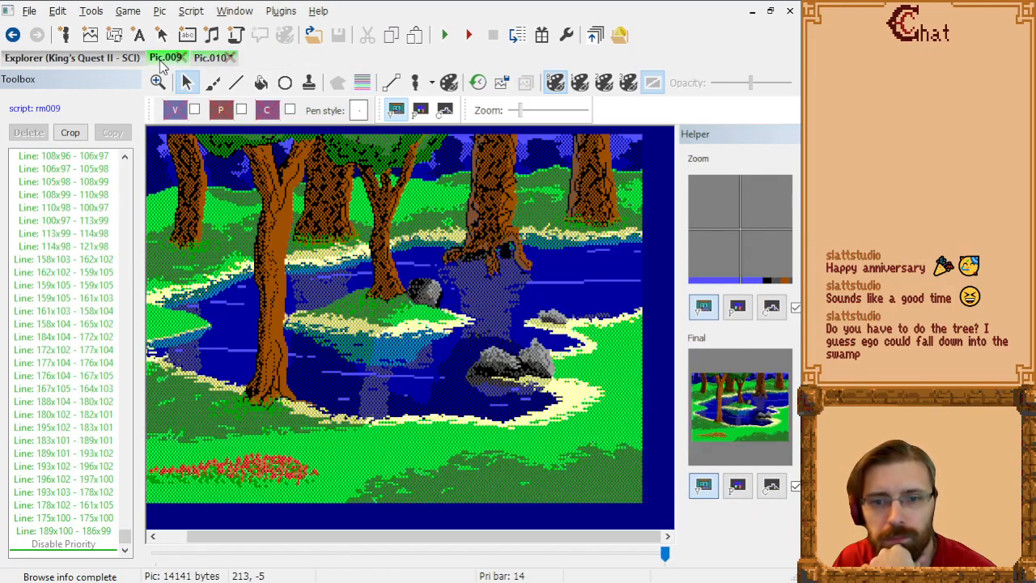
click(206, 62)
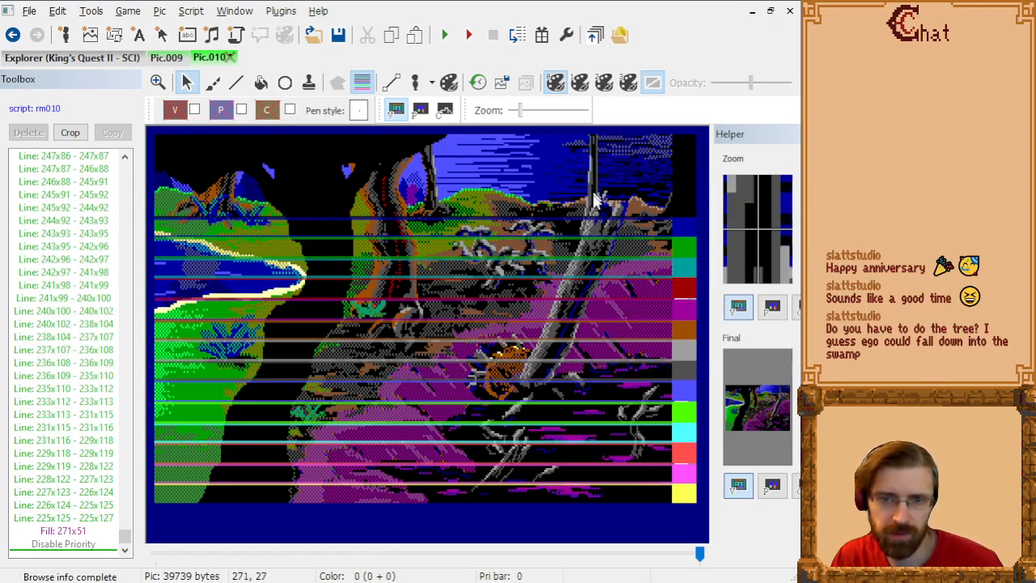
scroll(603, 228, up, 2)
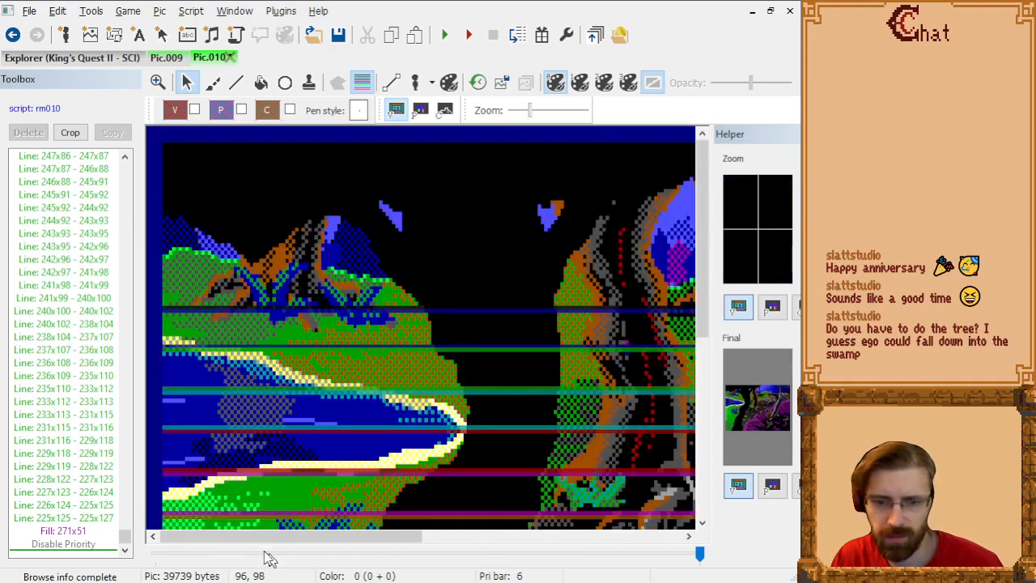
drag(284, 536, 533, 541)
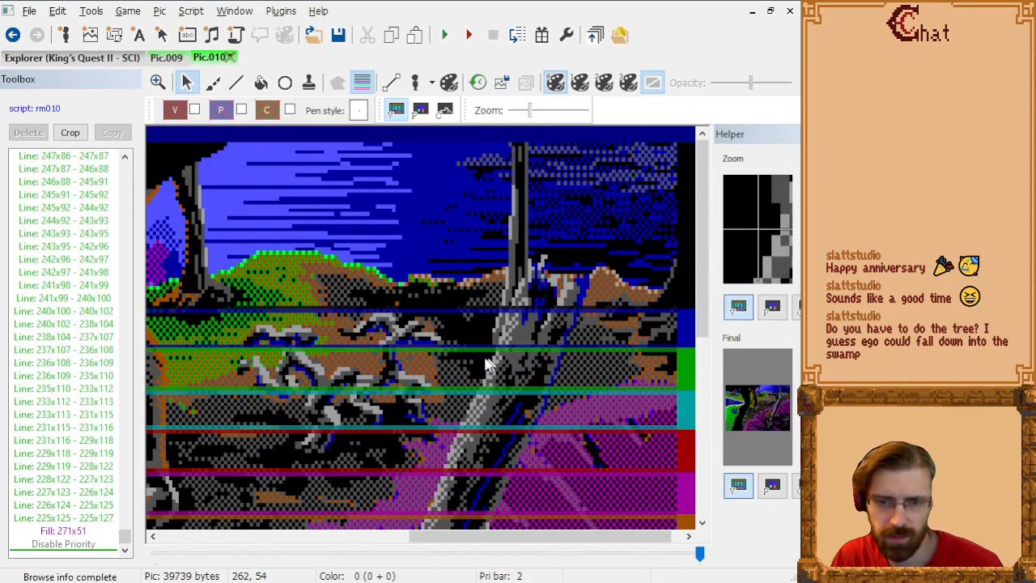
scroll(522, 354, down, 2)
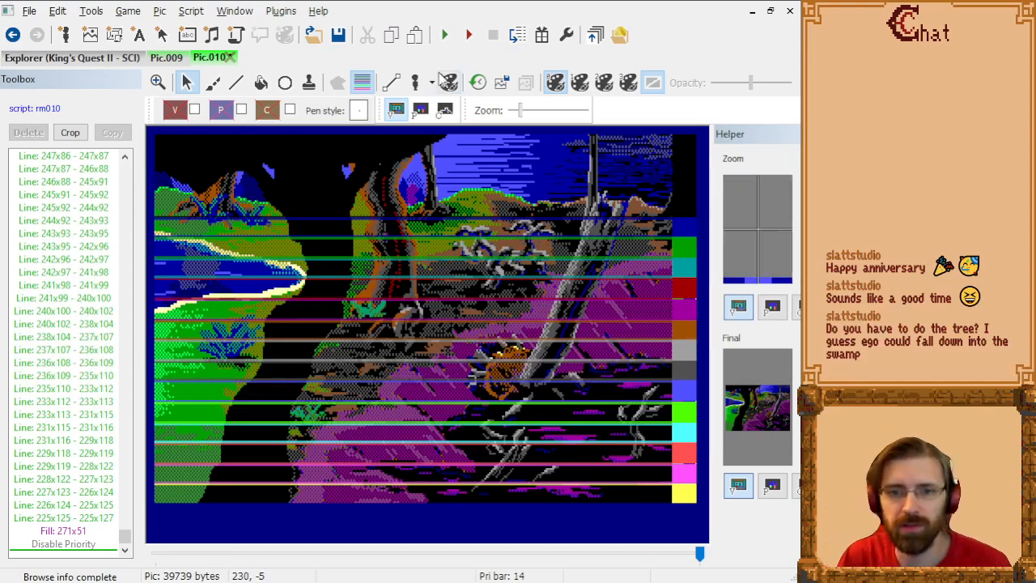
click(364, 83)
click(364, 83)
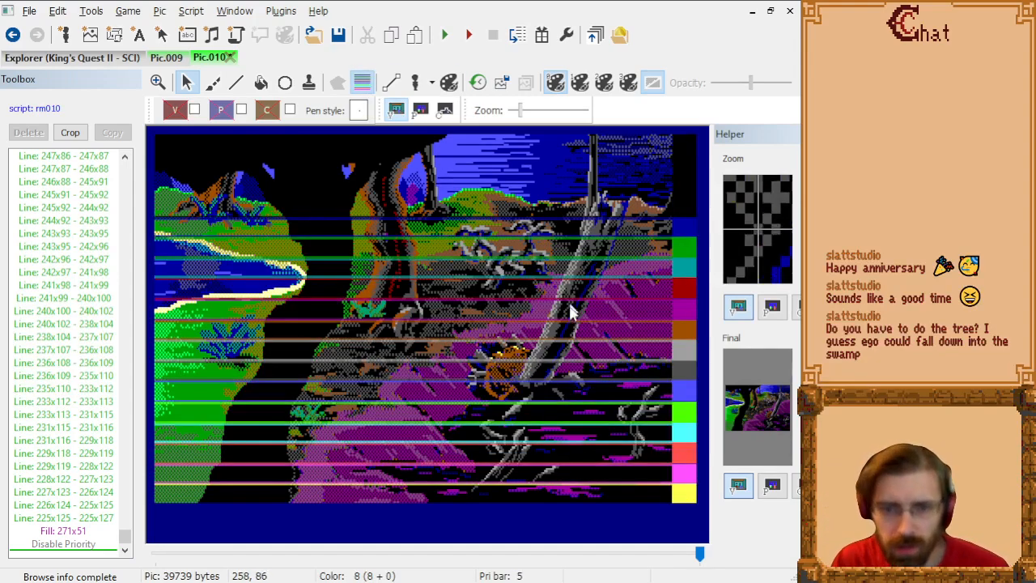
Step: Examine the gray branches between the large black tree and the leaning trunk against the priority lines
scroll(561, 313, up, 1)
scroll(547, 324, down, 3)
drag(354, 541, 550, 537)
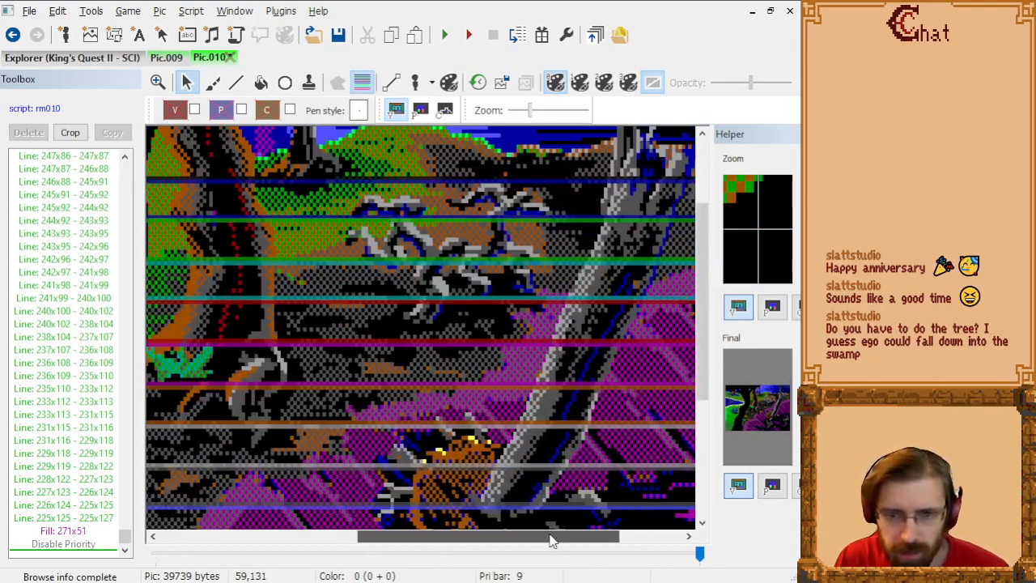
scroll(527, 324, up, 1)
drag(381, 548, 520, 551)
drag(531, 542, 483, 535)
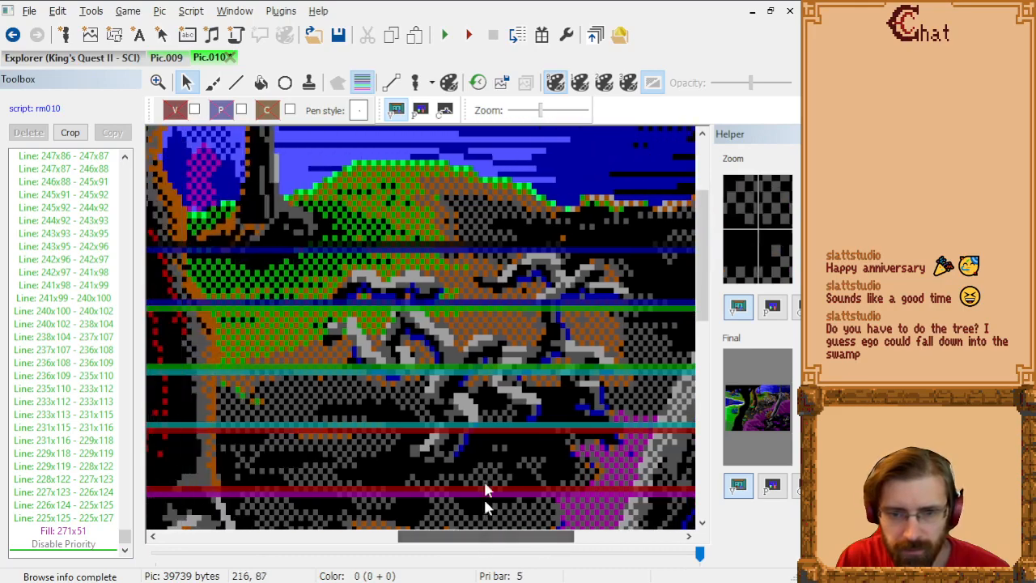
scroll(484, 495, down, 1)
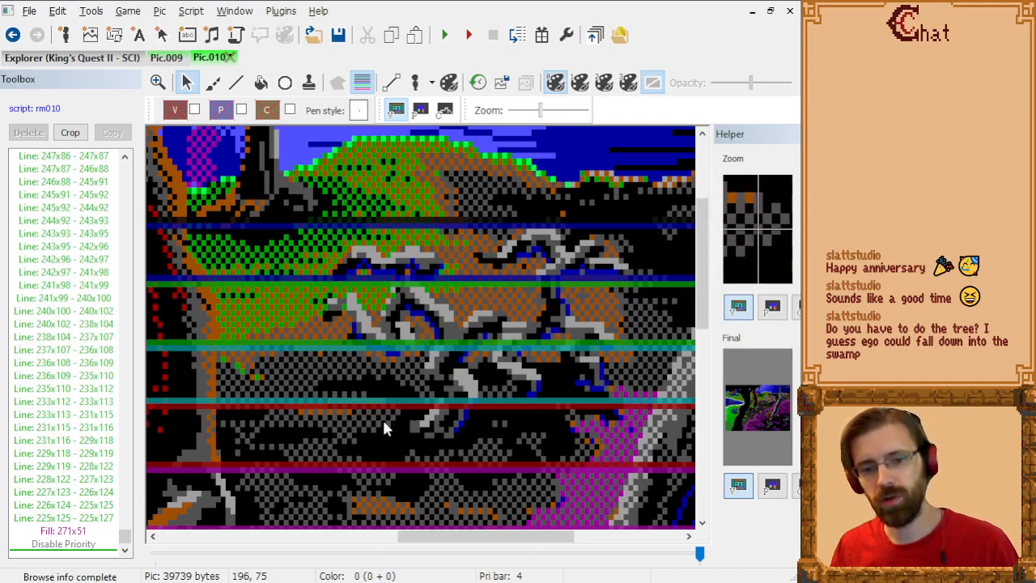
Step: Test the ego at several spots among the gray branches and beside the large black tree, and hide it
click(414, 86)
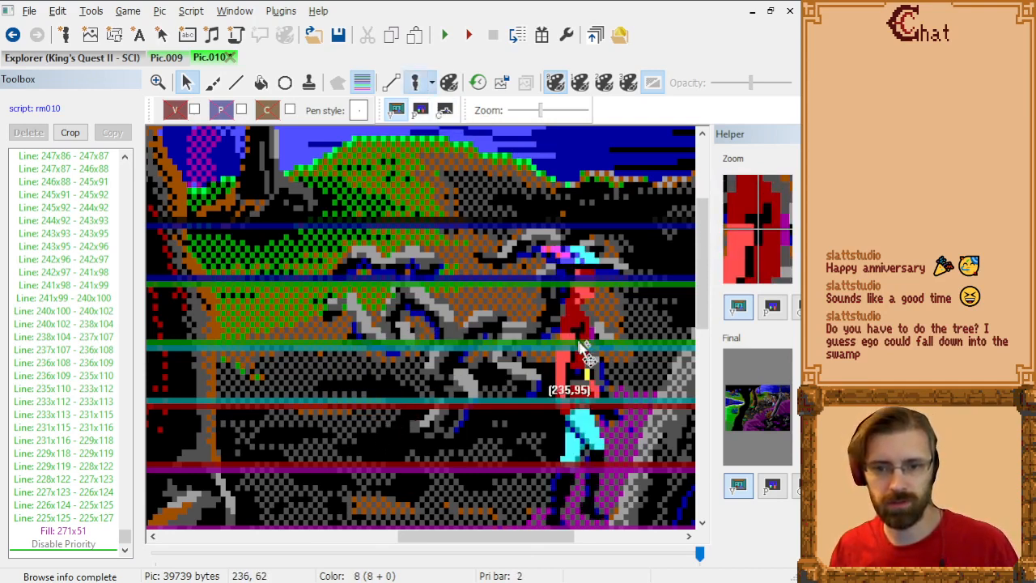
drag(579, 363, 371, 289)
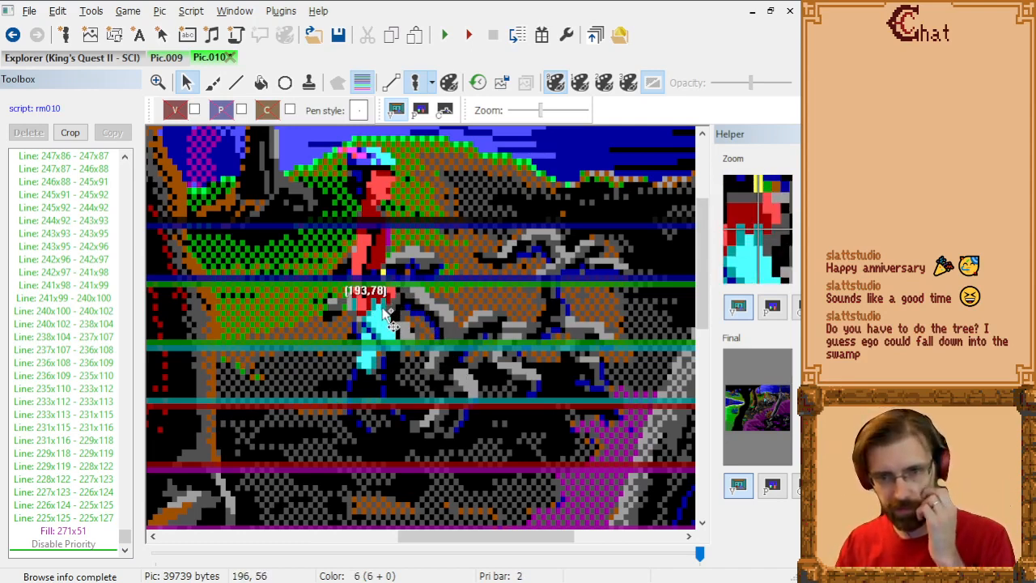
drag(387, 317, 524, 306)
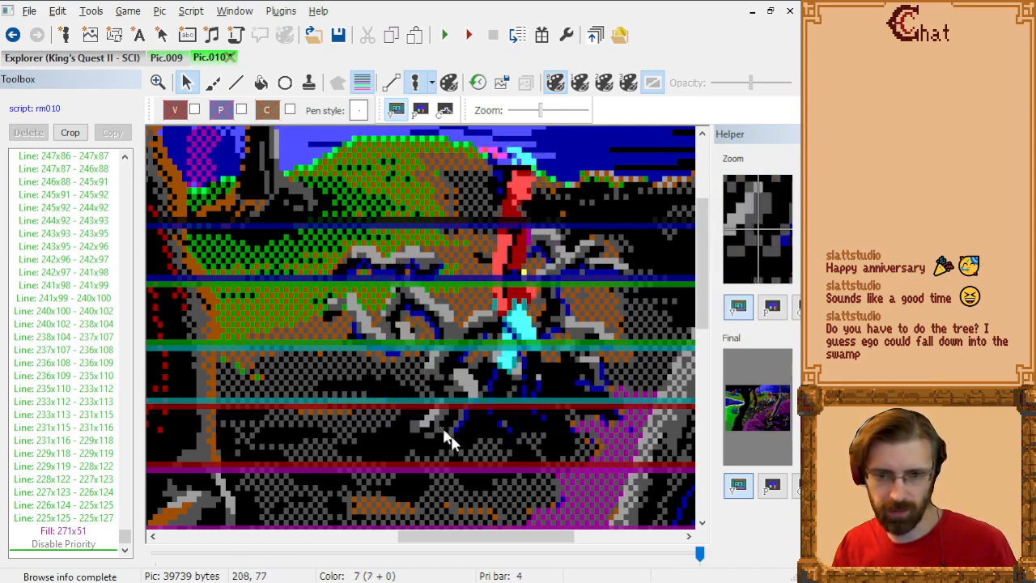
drag(500, 349, 271, 345)
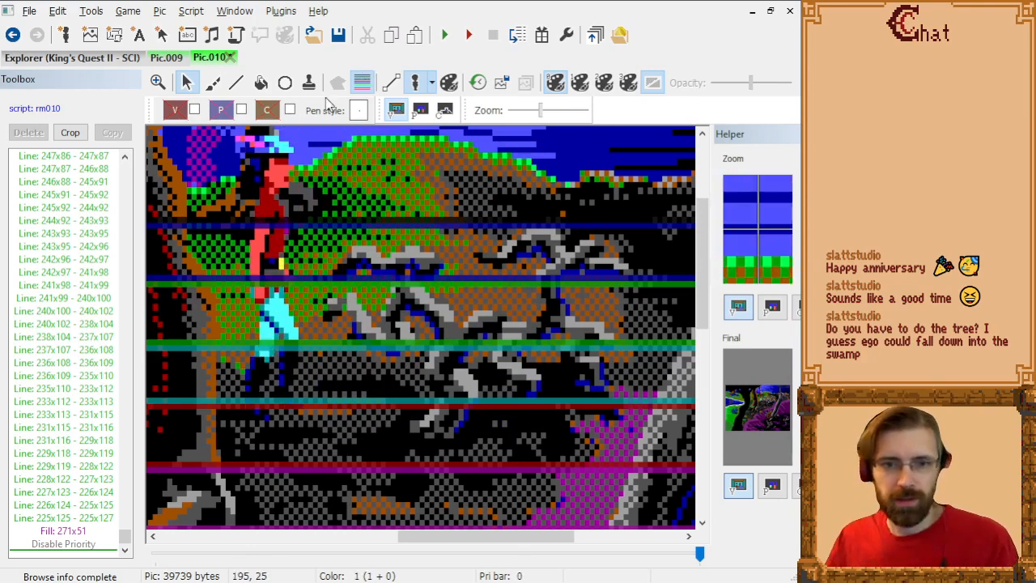
click(413, 84)
Step: Set the line drawing to priority 4 and draw a line from 207x74 to 214x74 at the gray branches' lower end
click(235, 82)
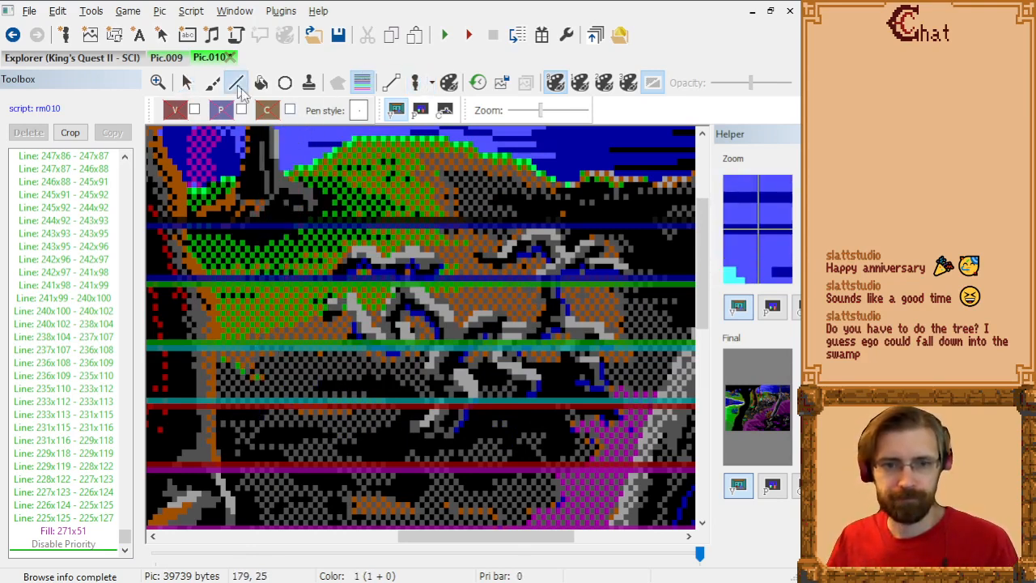
click(220, 111)
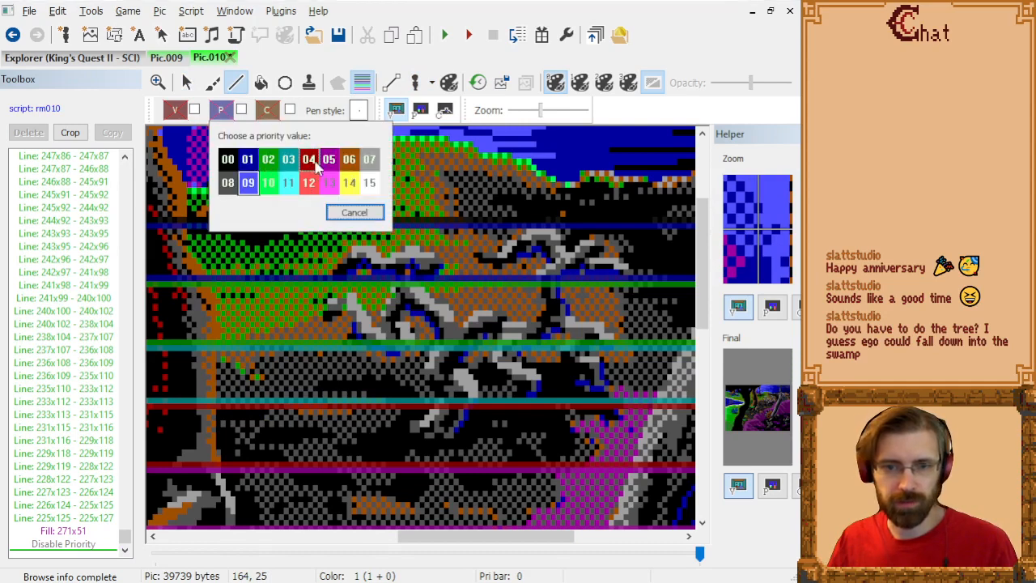
click(311, 159)
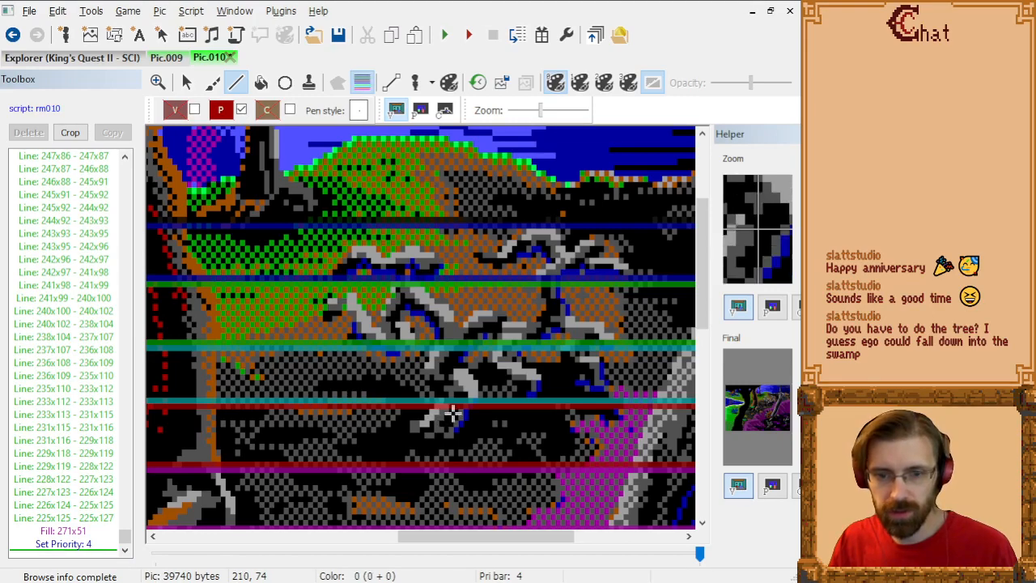
click(468, 414)
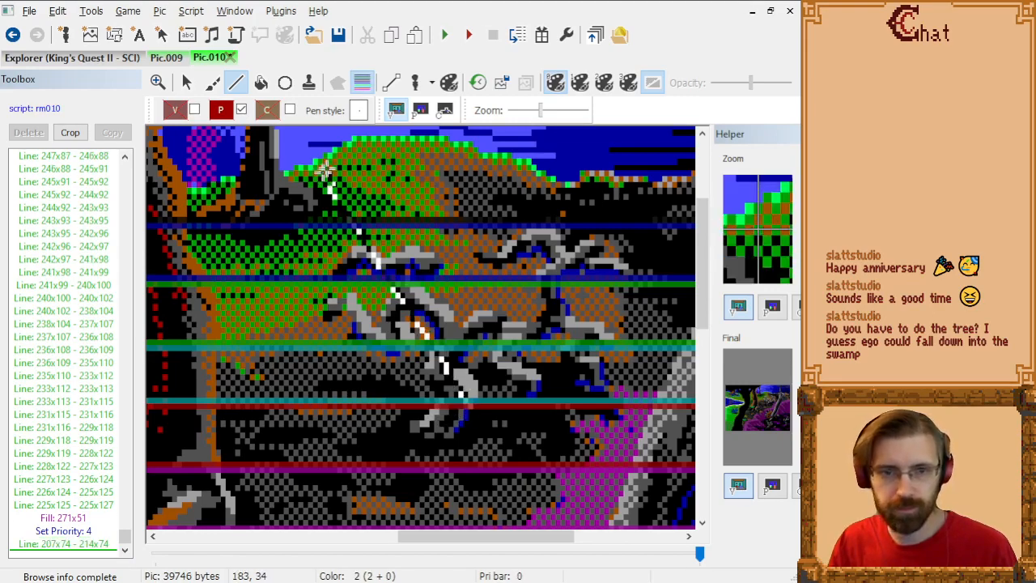
Step: Hide the priority lines and continue the priority 4 outline from 214x74 through 215x73, 215x70, 213x68 and 211x68 to 211x67
click(362, 83)
scroll(579, 398, up, 1)
scroll(579, 398, up, 1)
scroll(563, 437, down, 3)
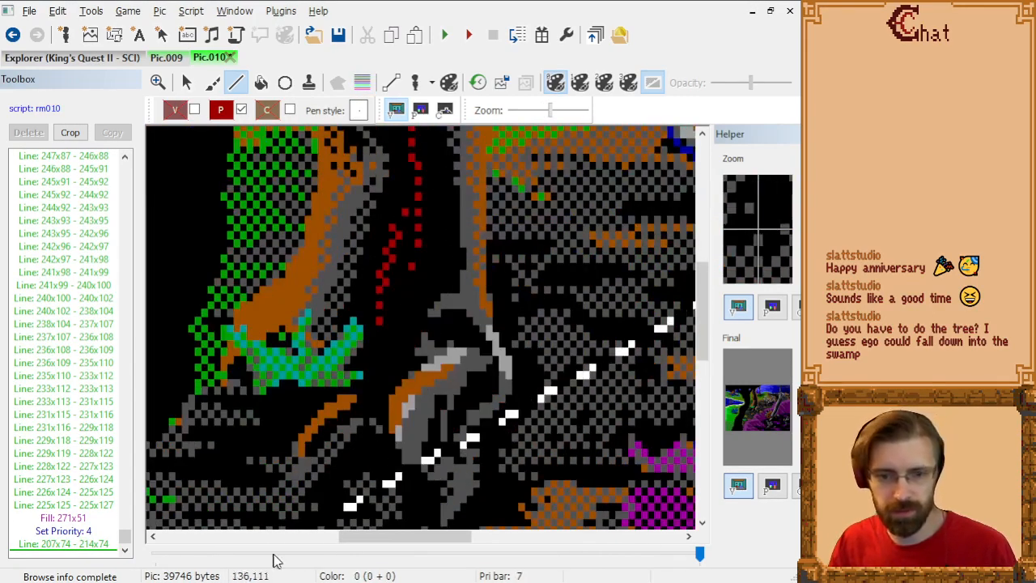
drag(382, 539, 479, 540)
scroll(532, 398, up, 3)
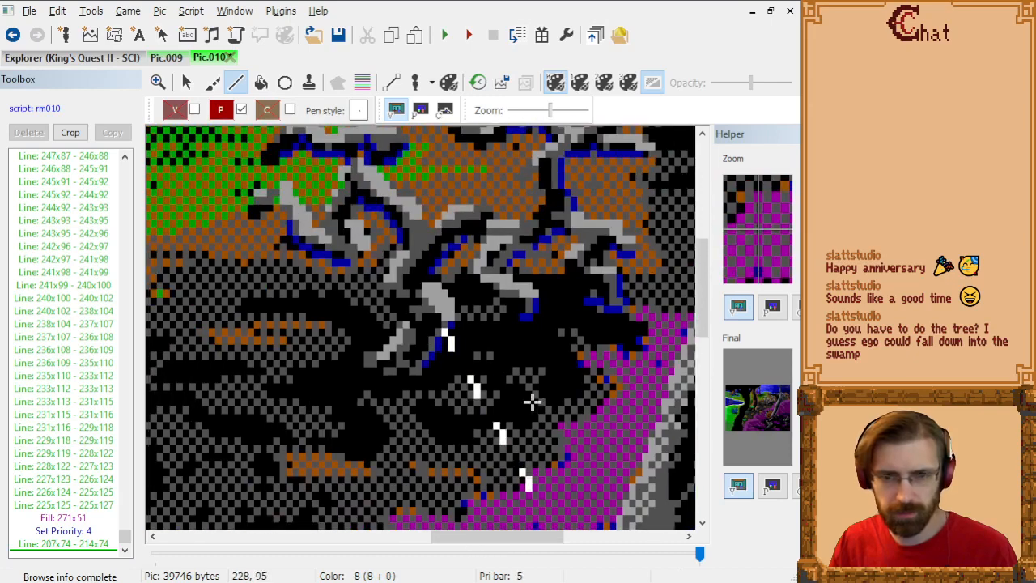
click(450, 330)
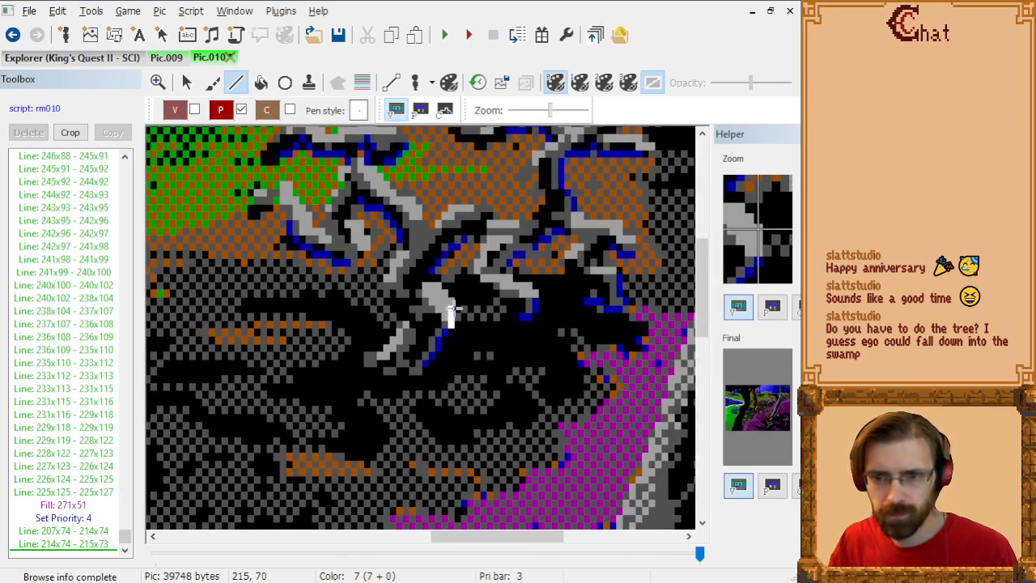
click(449, 311)
click(443, 295)
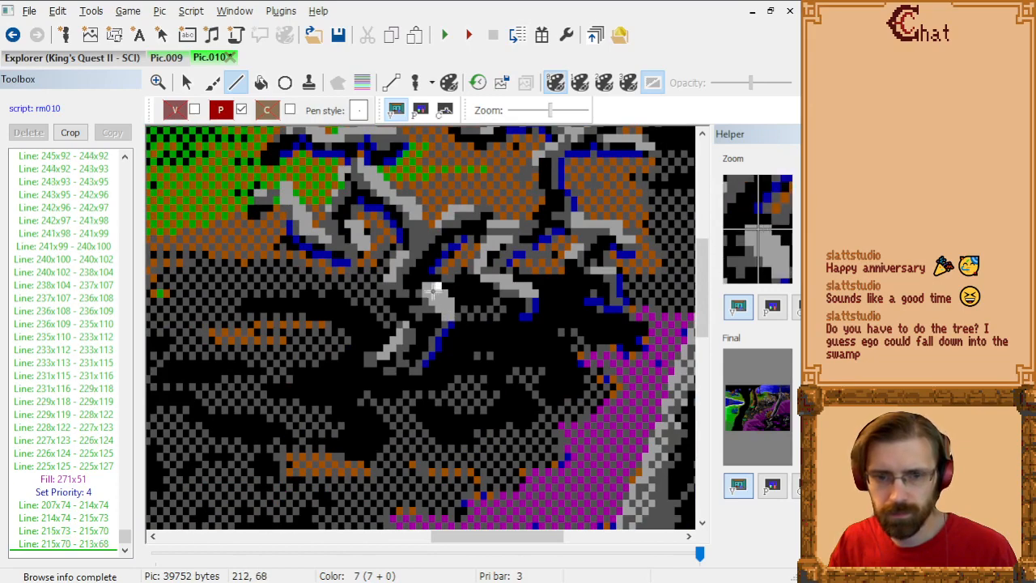
click(427, 287)
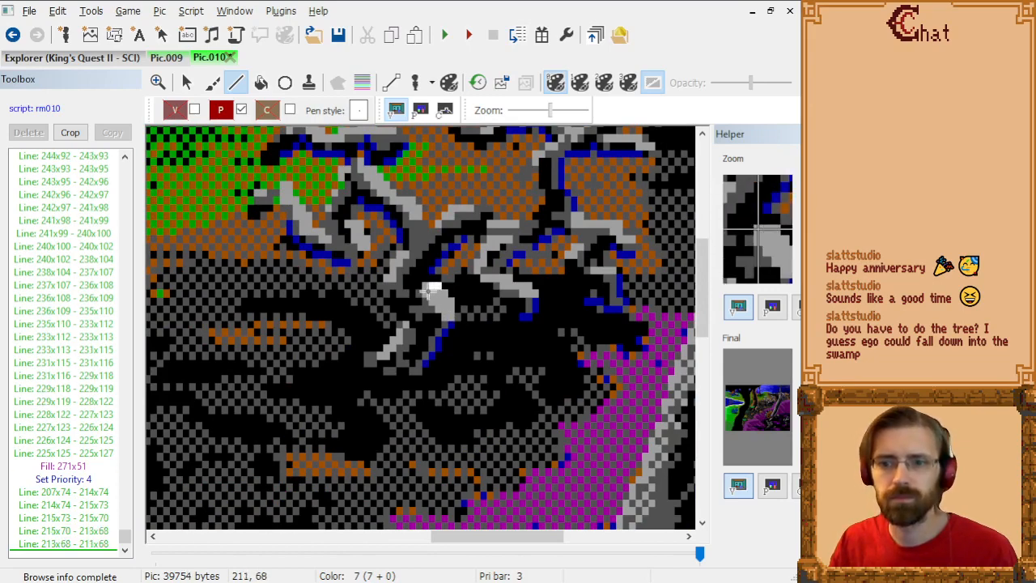
click(427, 287)
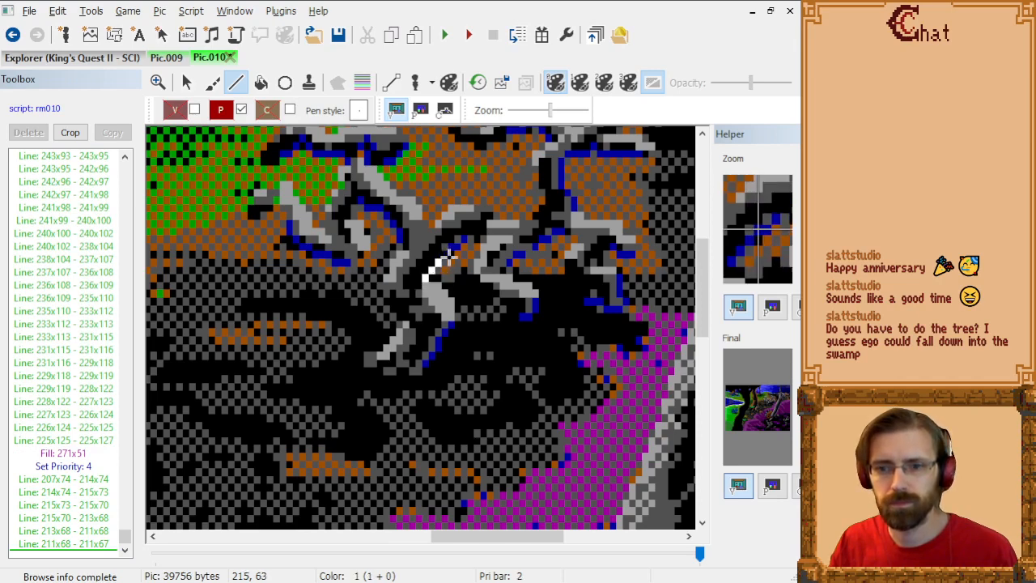
Step: Trace the priority 4 outline from 211x67 through 214x64, 217x62, 220x62, 220x64 and 219x65 to 218x66 along the branches
click(441, 263)
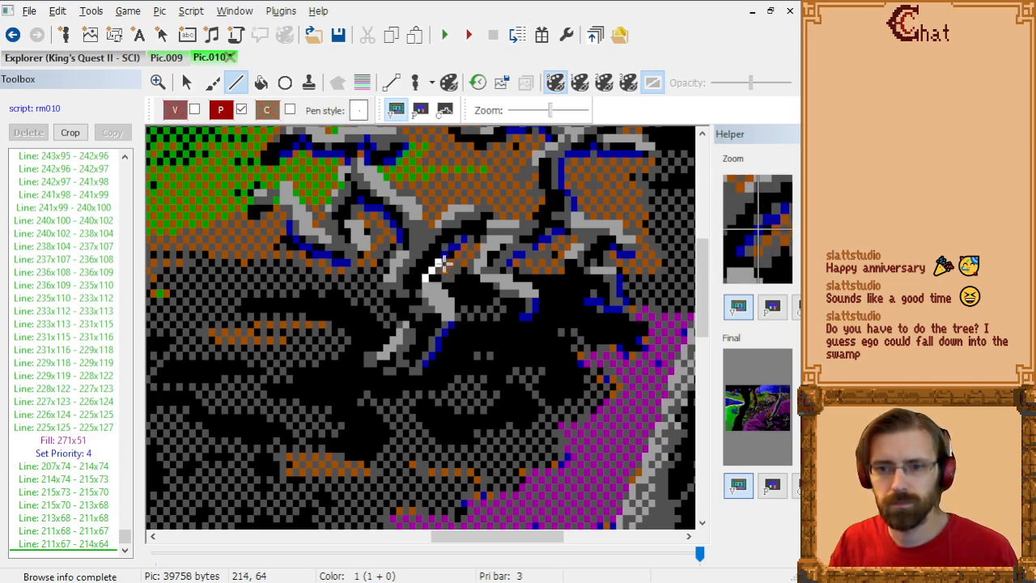
click(448, 263)
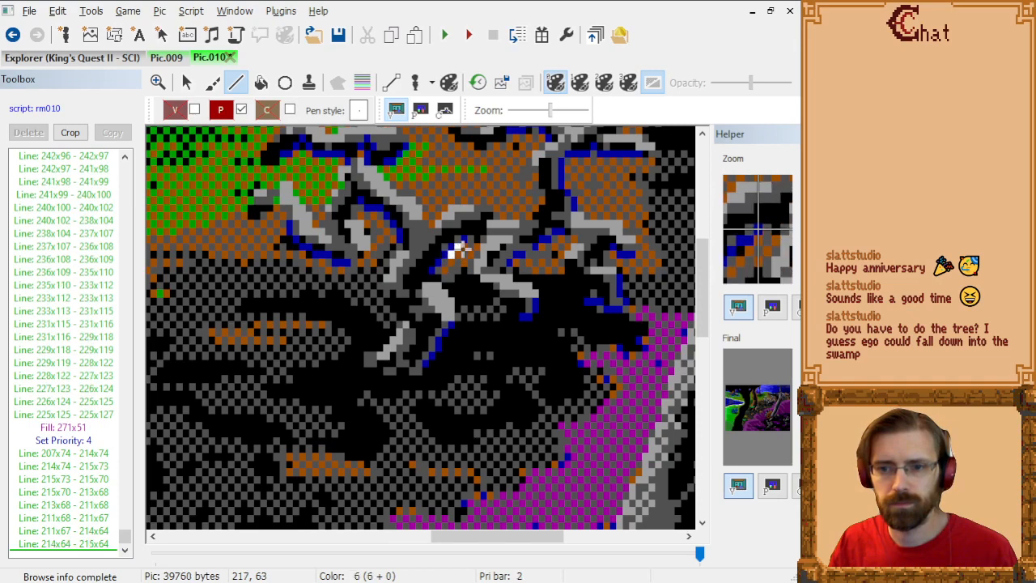
click(458, 250)
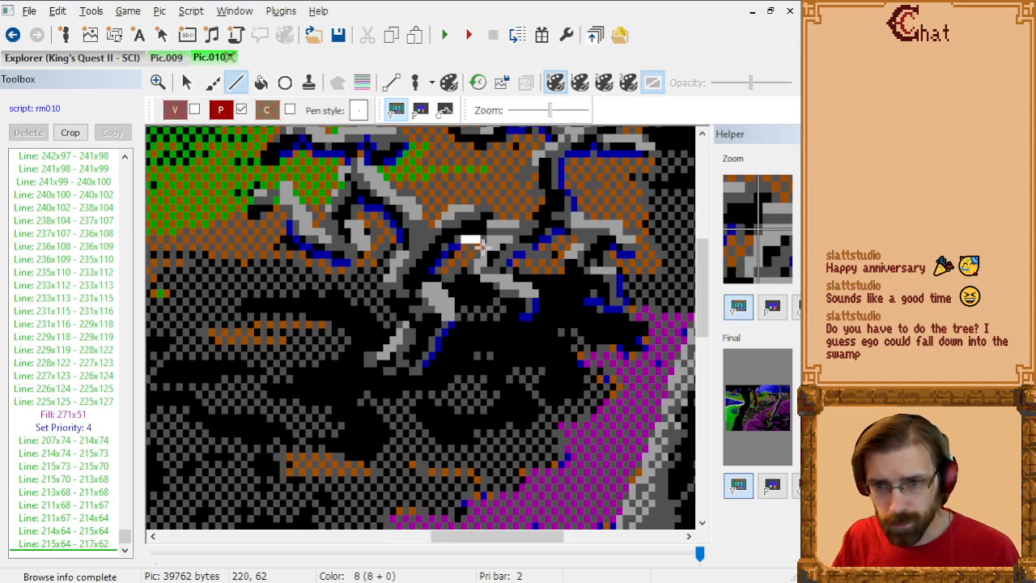
click(483, 243)
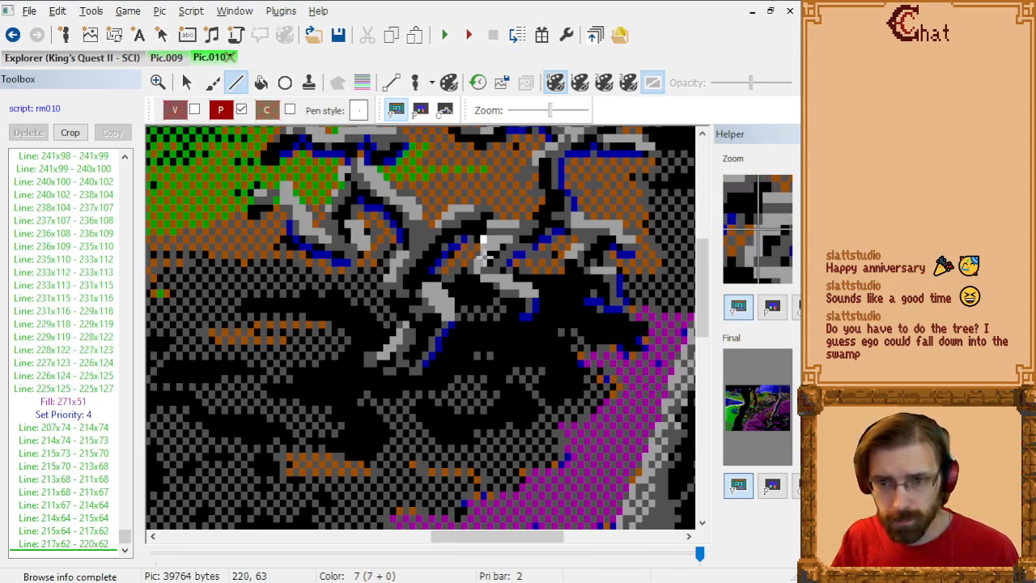
click(482, 263)
click(476, 272)
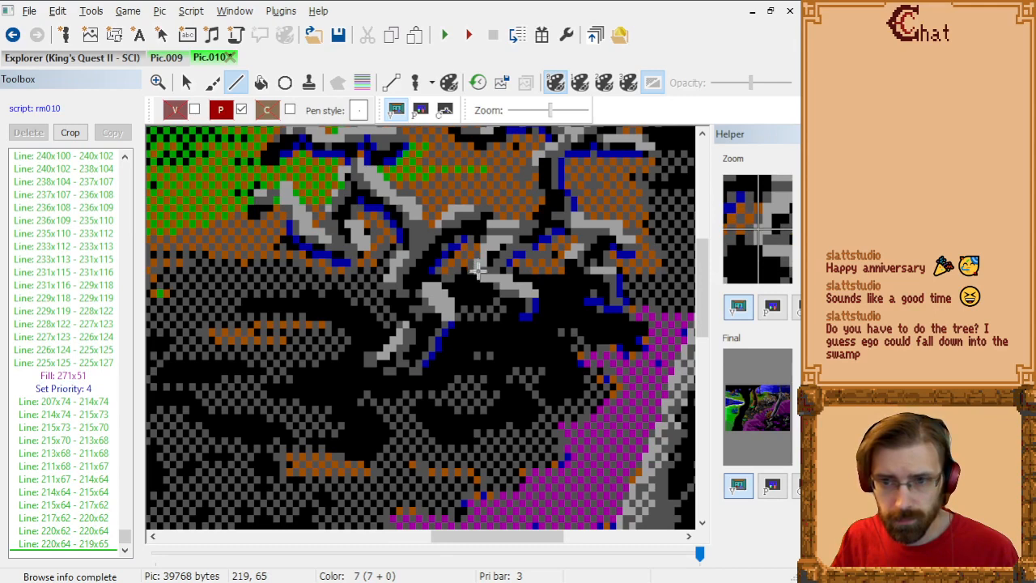
click(471, 271)
click(471, 276)
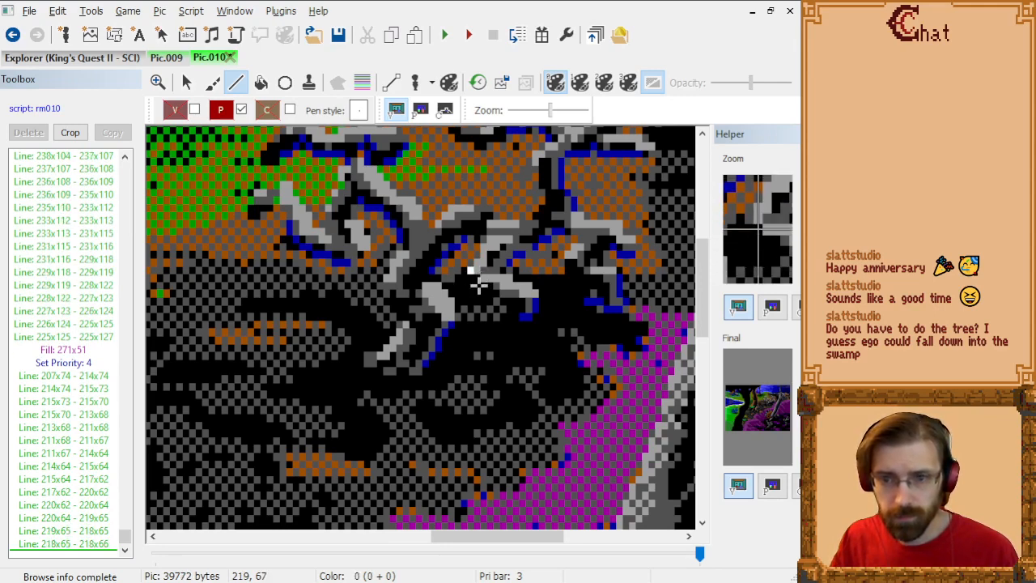
Step: Outline the lower edge of the short gray branch from 218x66 through 221x67, 223x69, 226x69 and 227x71 to its tip at 226x72
click(478, 285)
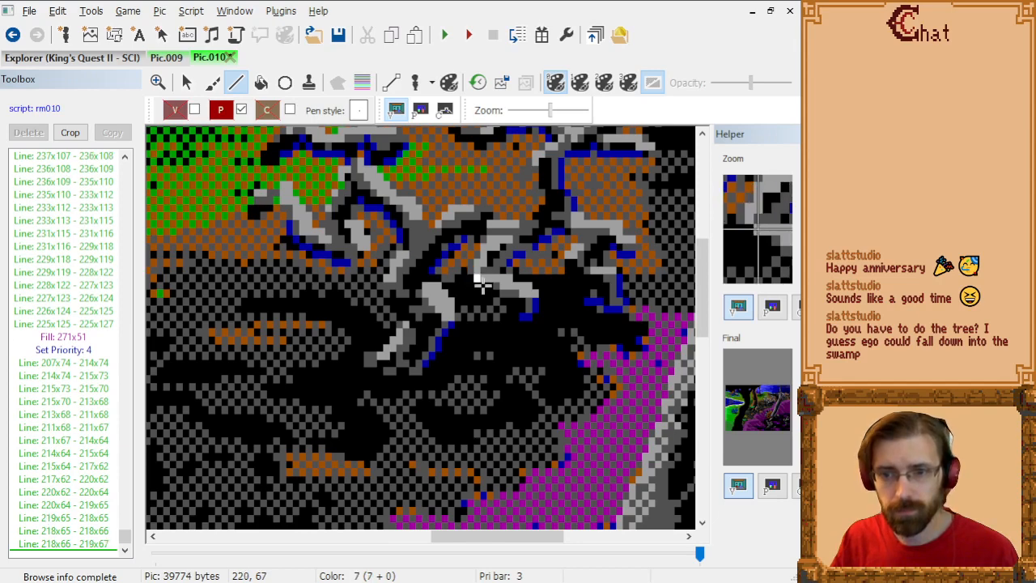
click(487, 286)
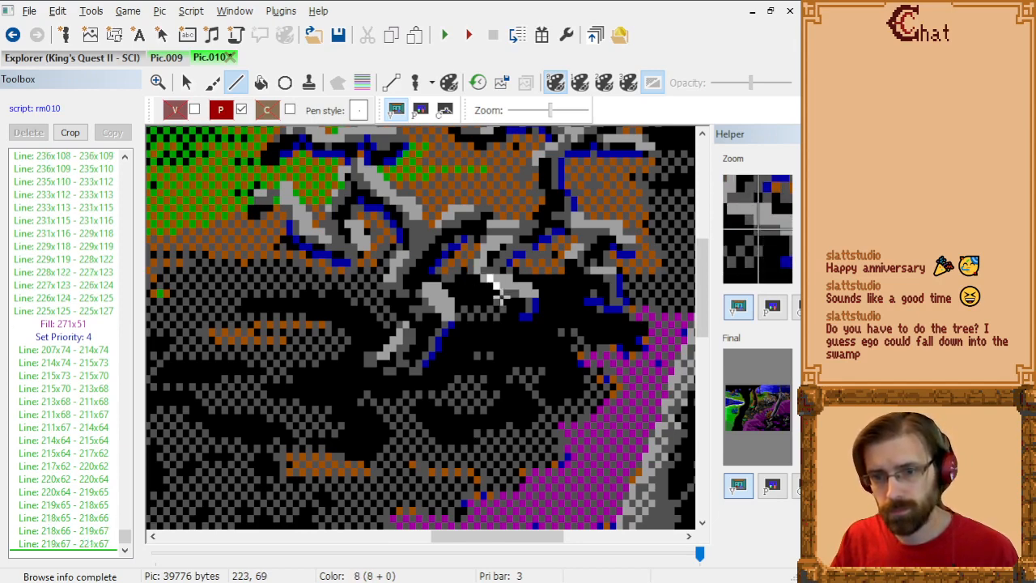
click(497, 293)
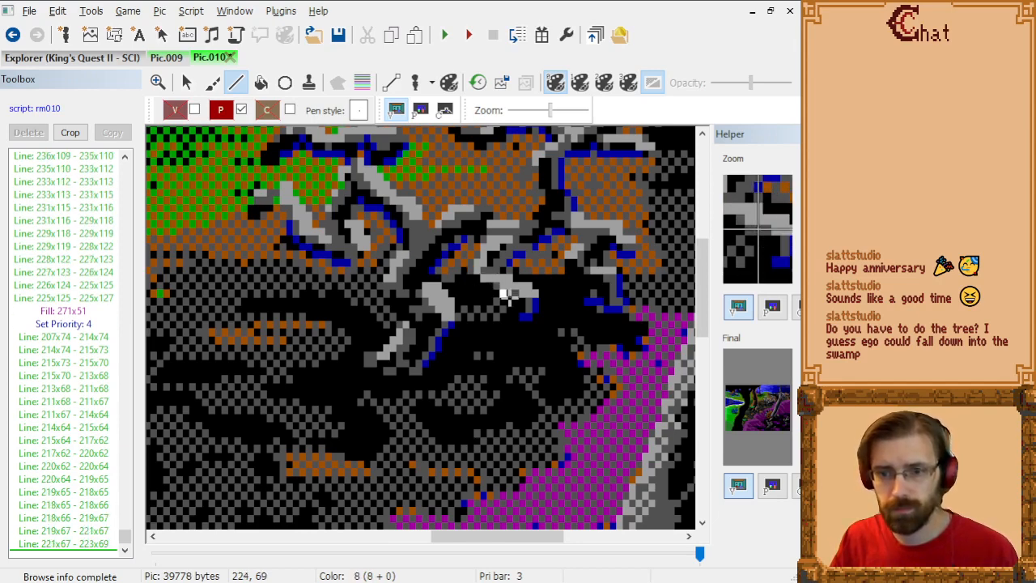
click(507, 294)
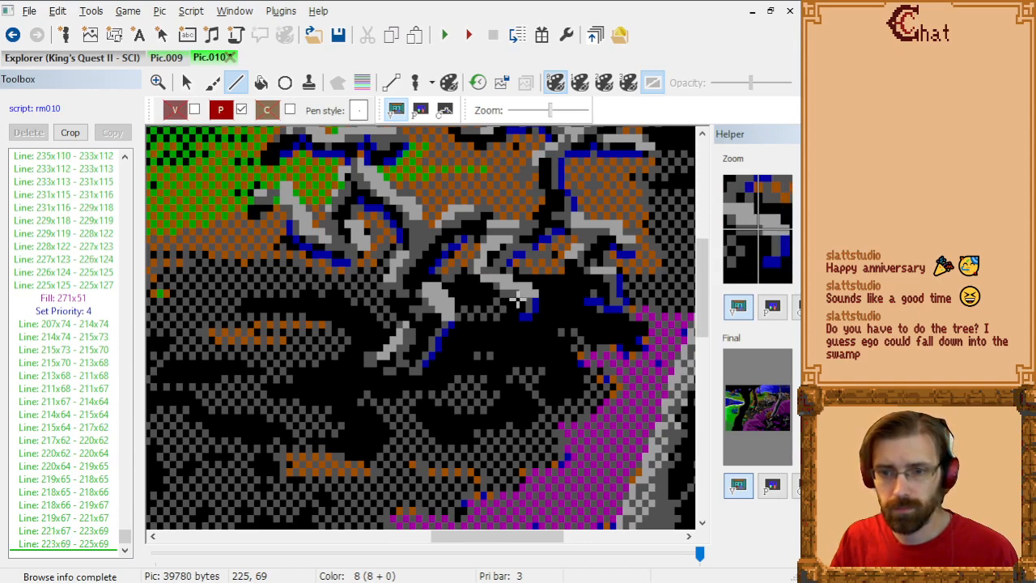
click(522, 301)
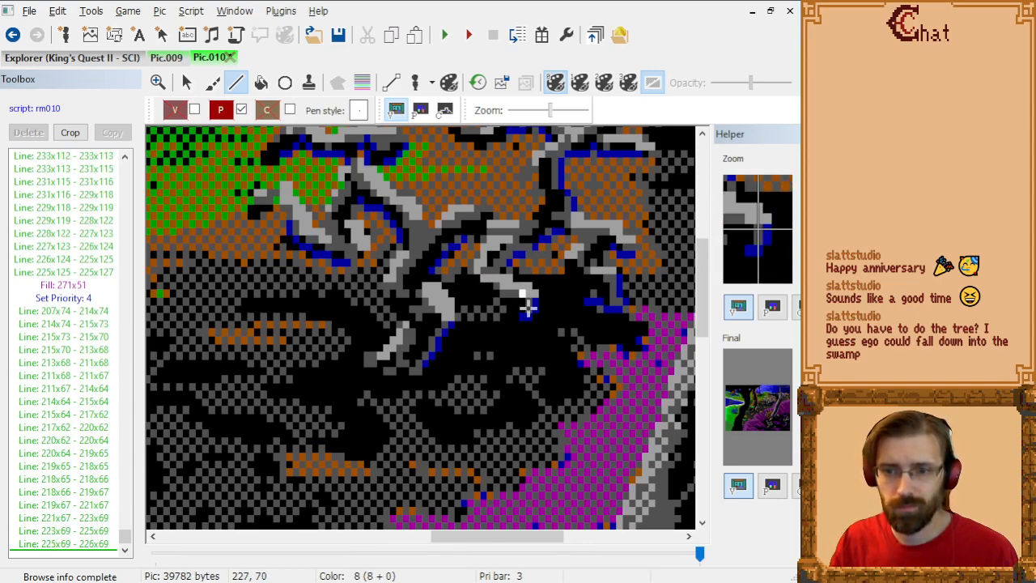
click(526, 310)
click(527, 313)
click(523, 317)
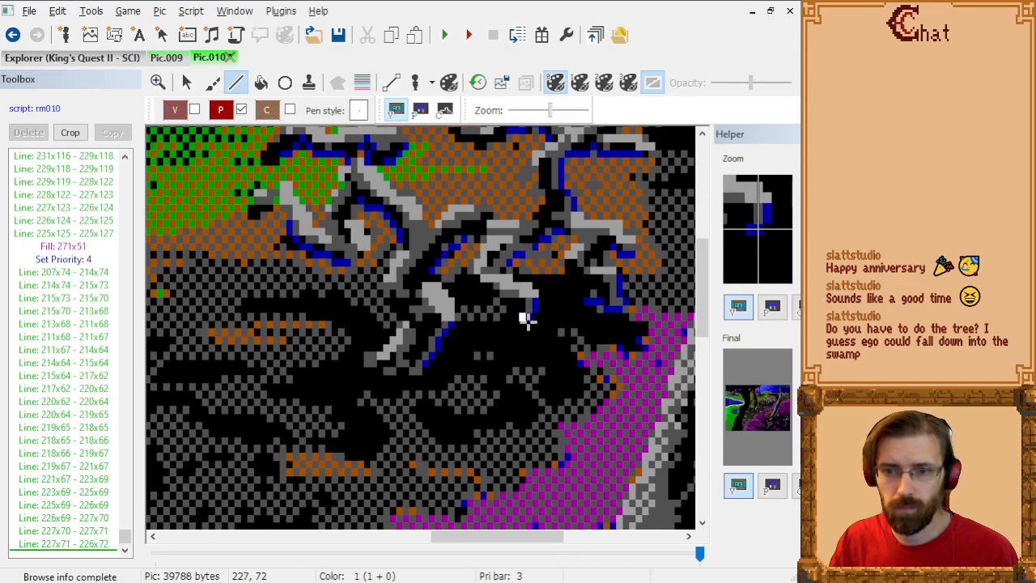
Step: Outline the short branch's outer and upper edge from 226x72 through 228x71, 228x69, 225x68 and 224x67 back to 222x66
click(527, 318)
click(531, 317)
click(530, 304)
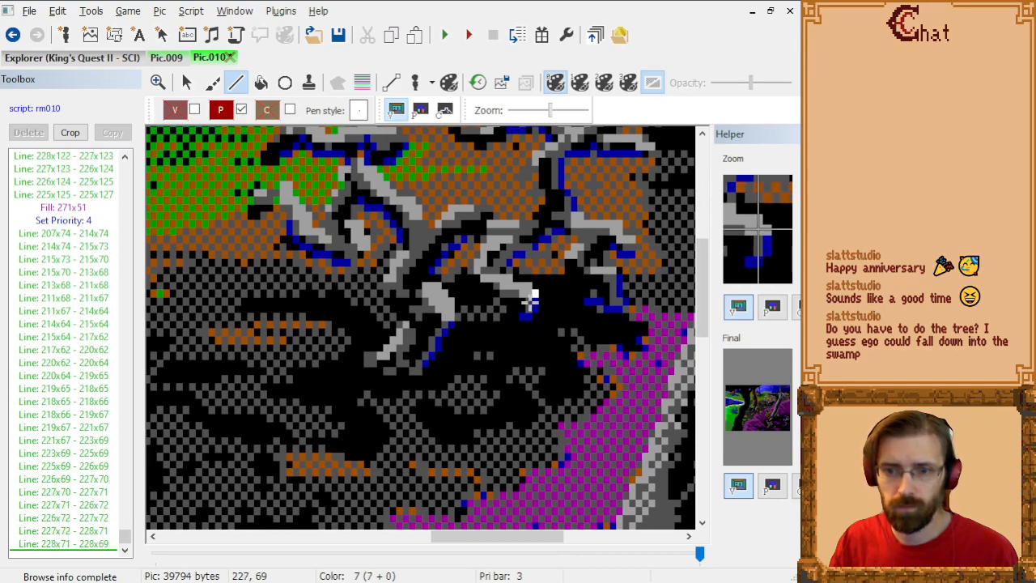
click(530, 295)
click(515, 294)
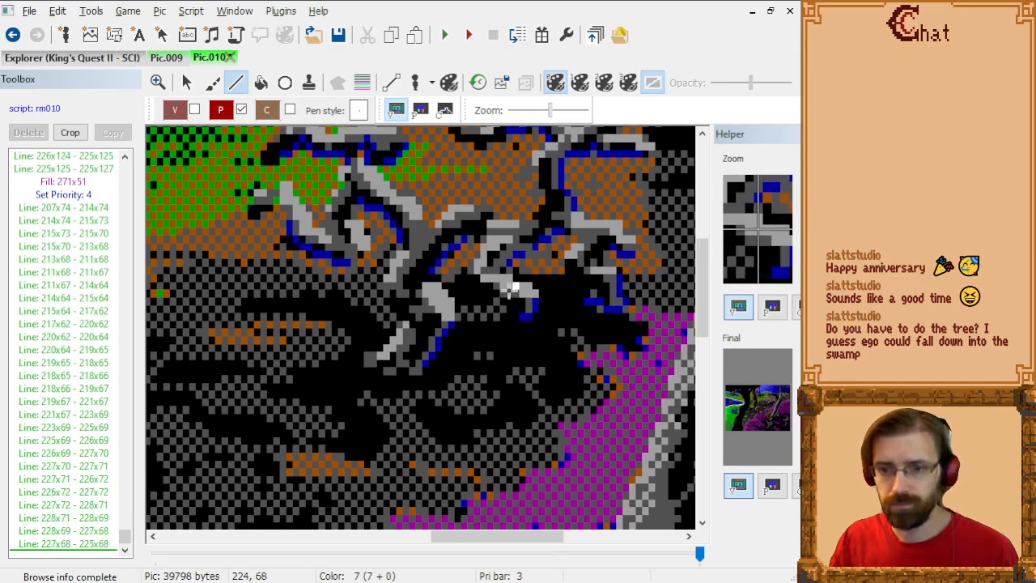
click(509, 285)
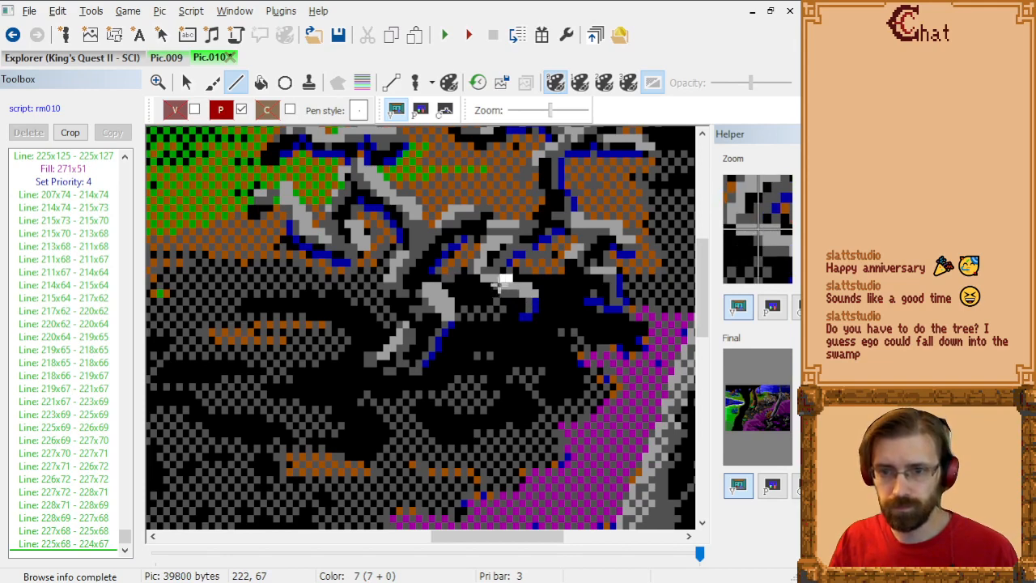
click(502, 279)
click(501, 275)
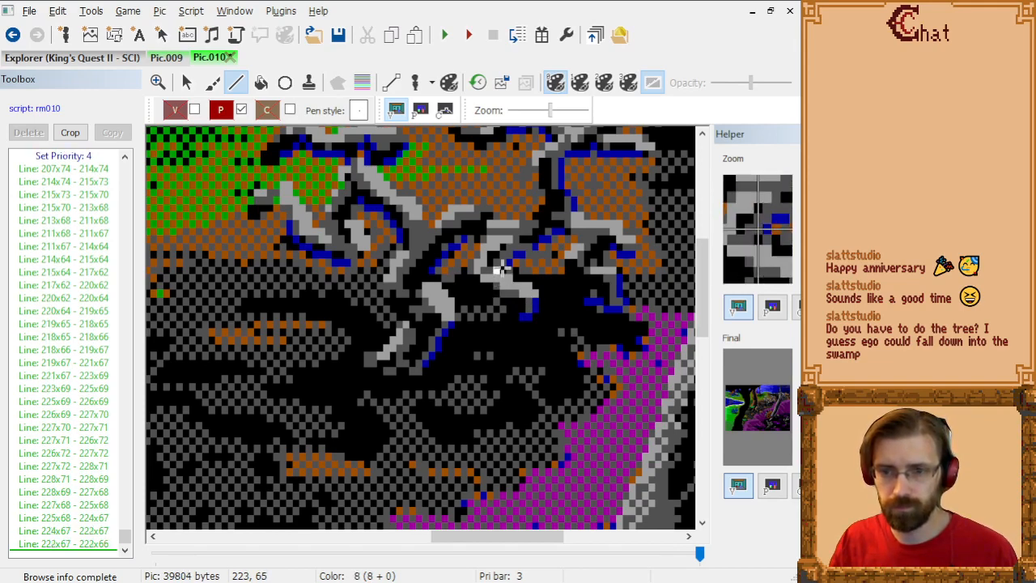
Step: Trace the priority 4 outline along the next branch from 222x66 through 224x65, 227x64, 229x62 and 231x61 to 234x61
click(502, 267)
click(506, 266)
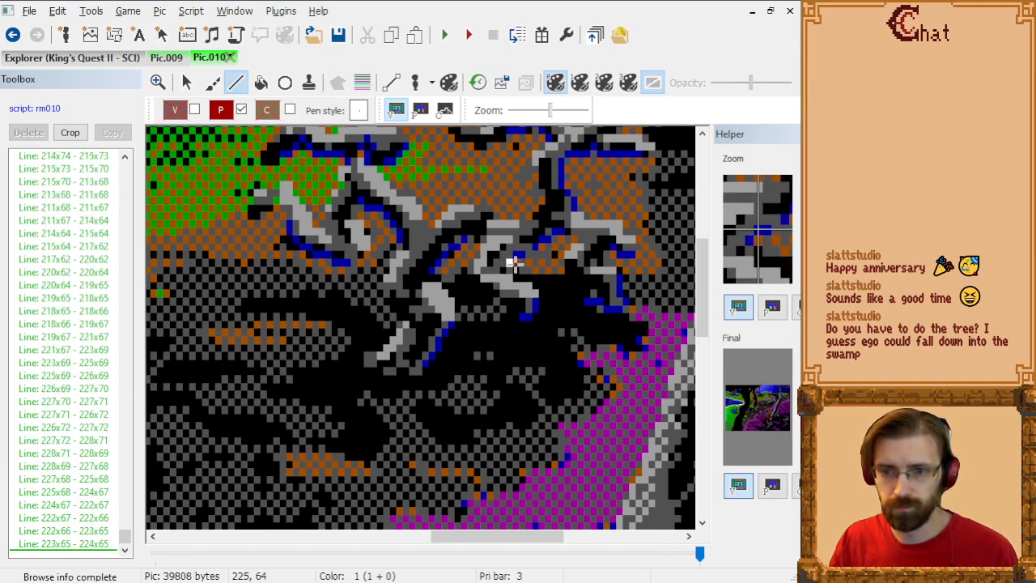
click(512, 262)
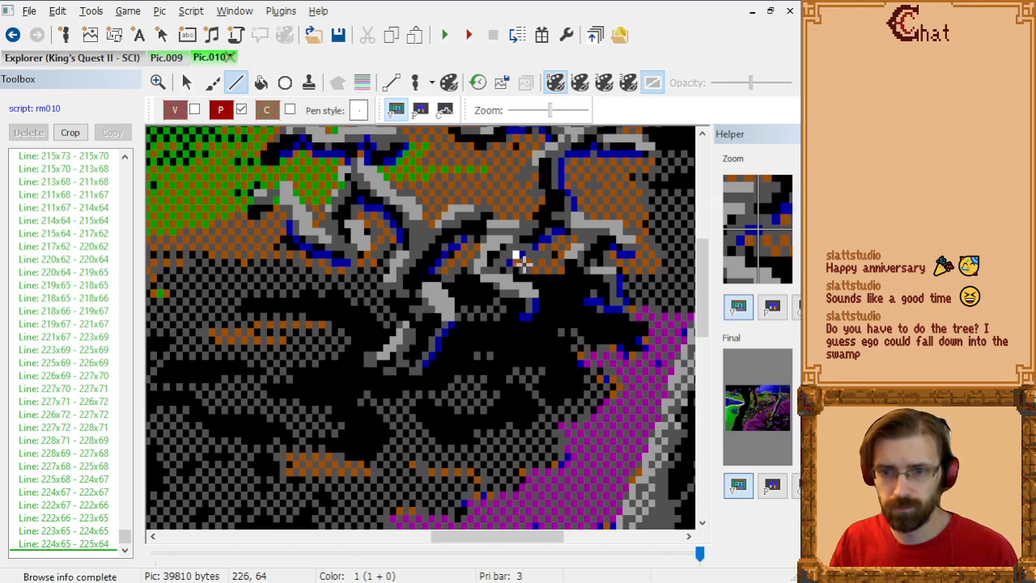
click(531, 259)
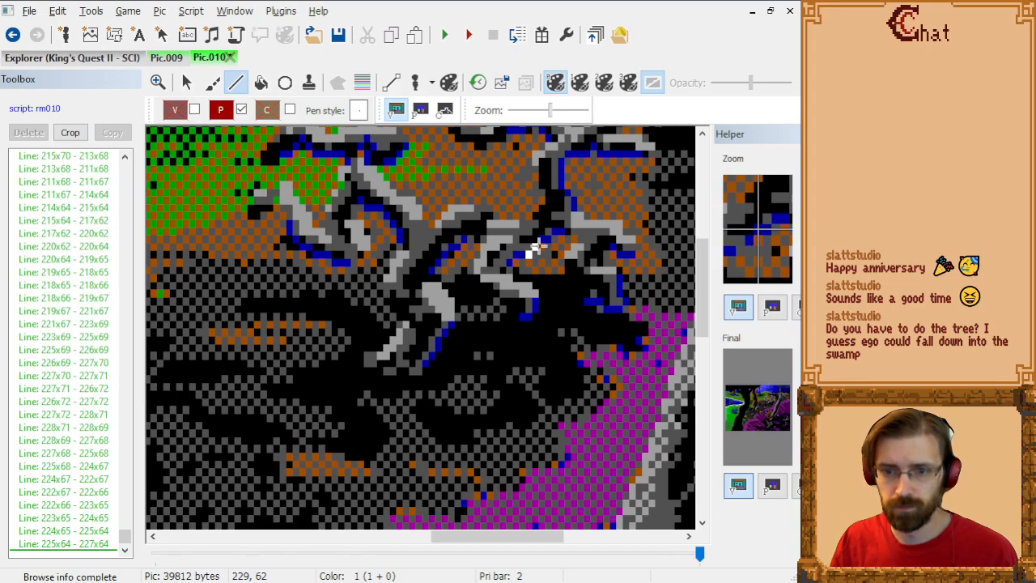
click(539, 246)
click(545, 246)
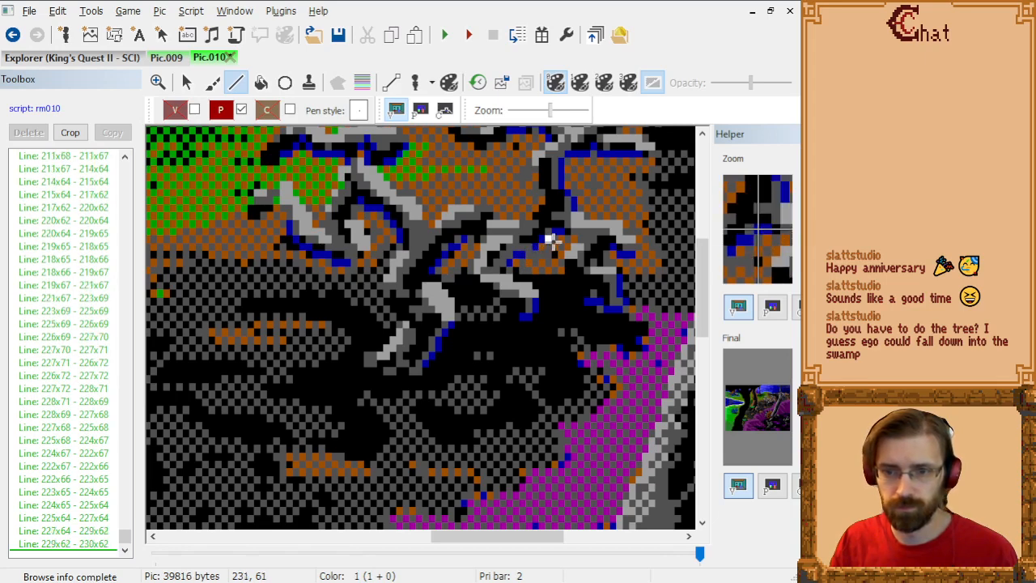
click(552, 240)
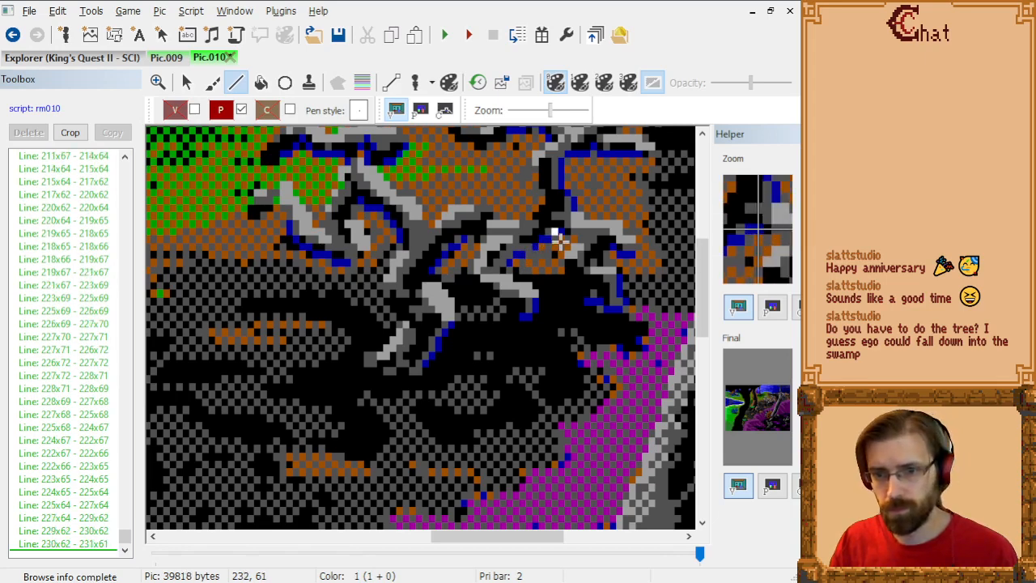
click(575, 241)
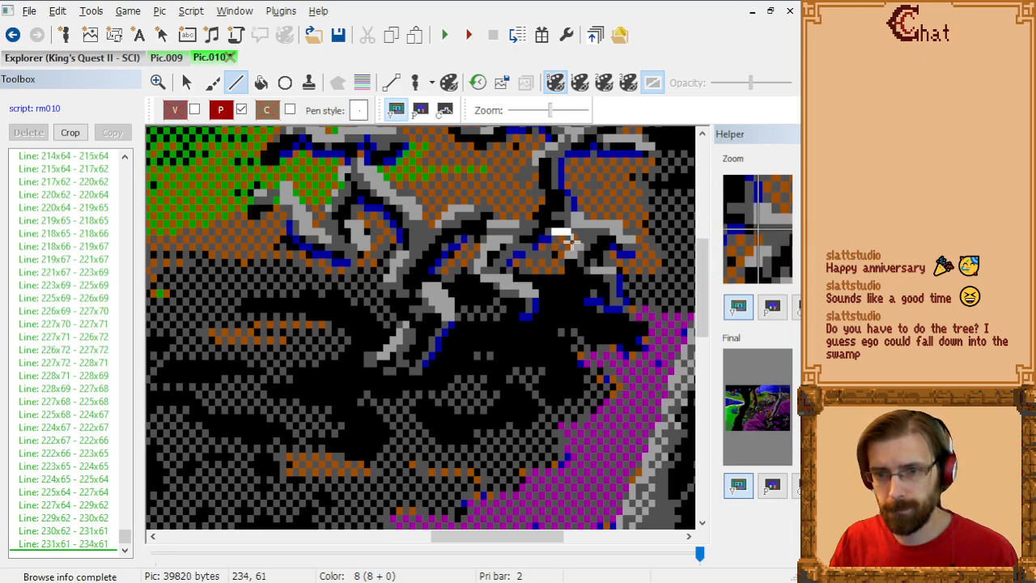
Step: Extend the outline from 234x61 through 235x62 and 233x64 to 233x66, and undo the extra line to 235x68
click(581, 246)
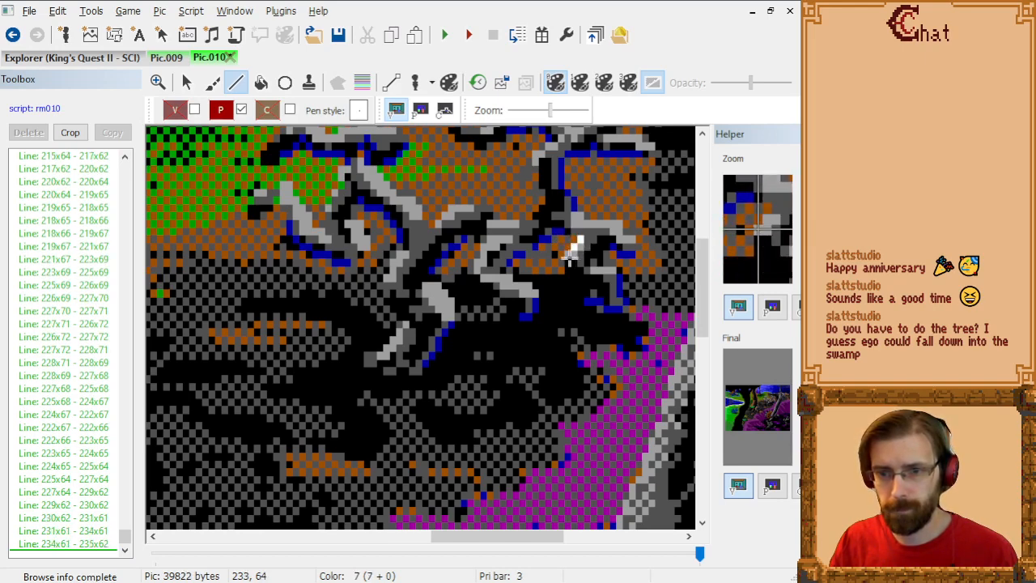
click(572, 253)
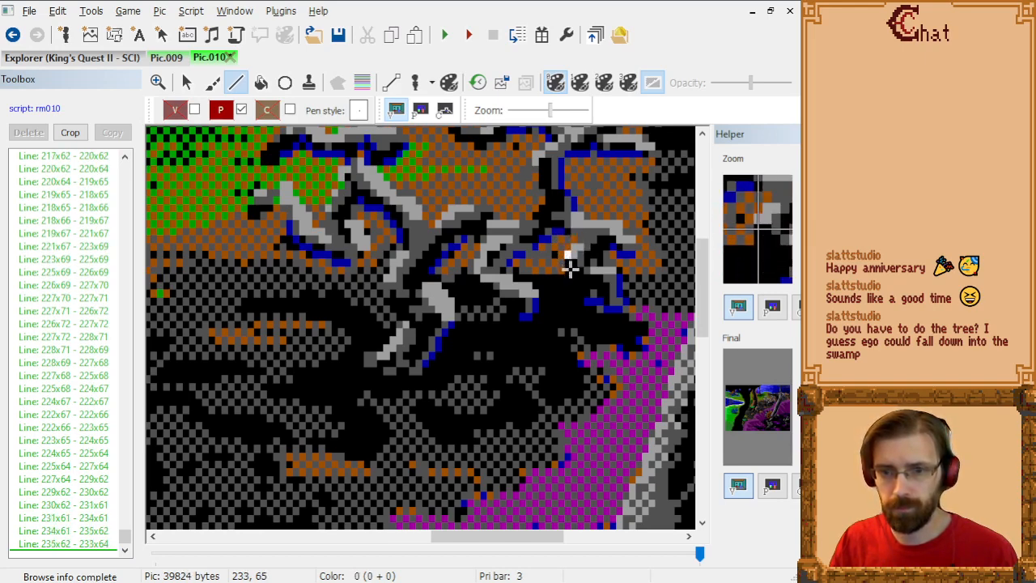
click(570, 277)
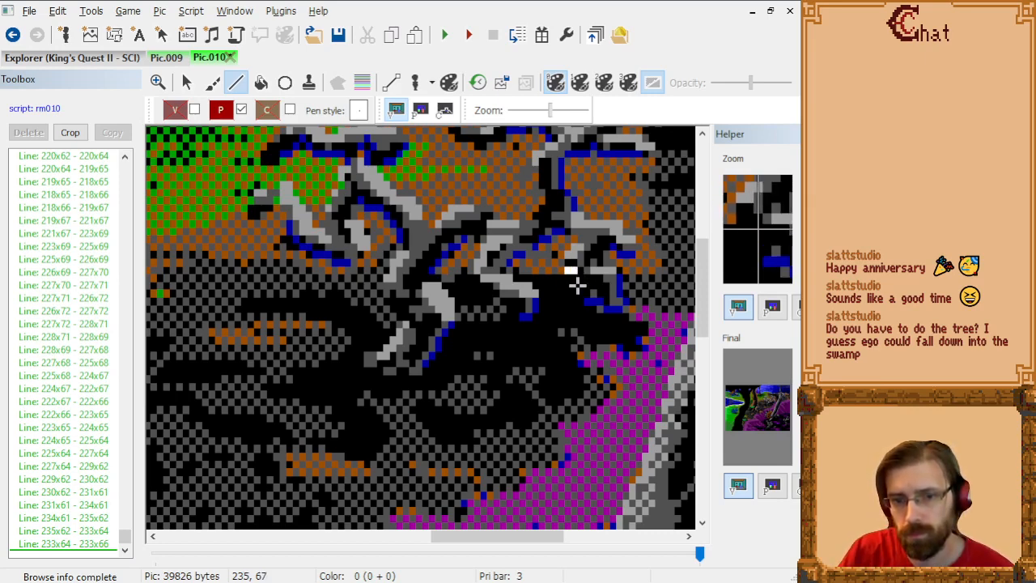
click(581, 288)
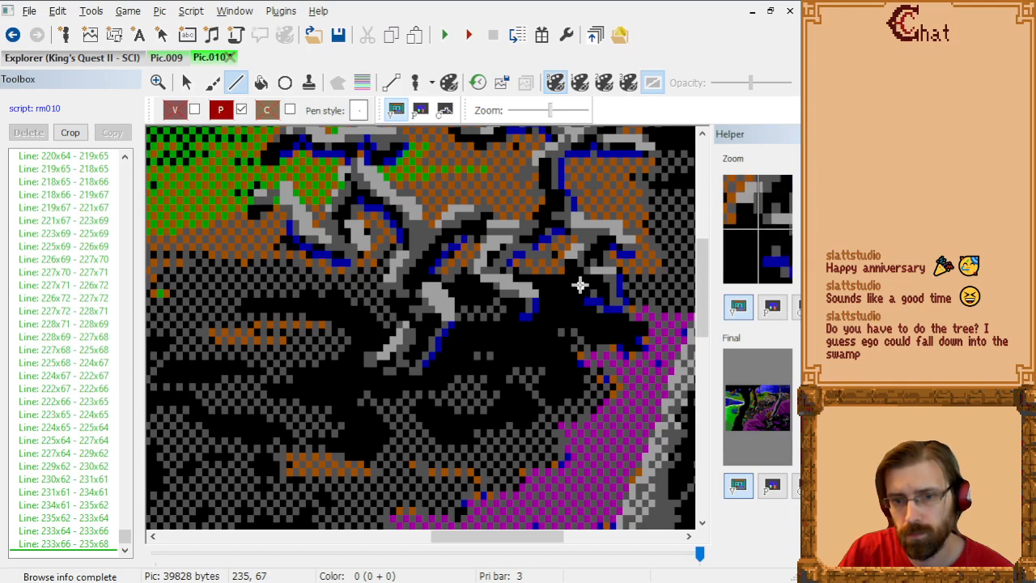
key(ctrl+z)
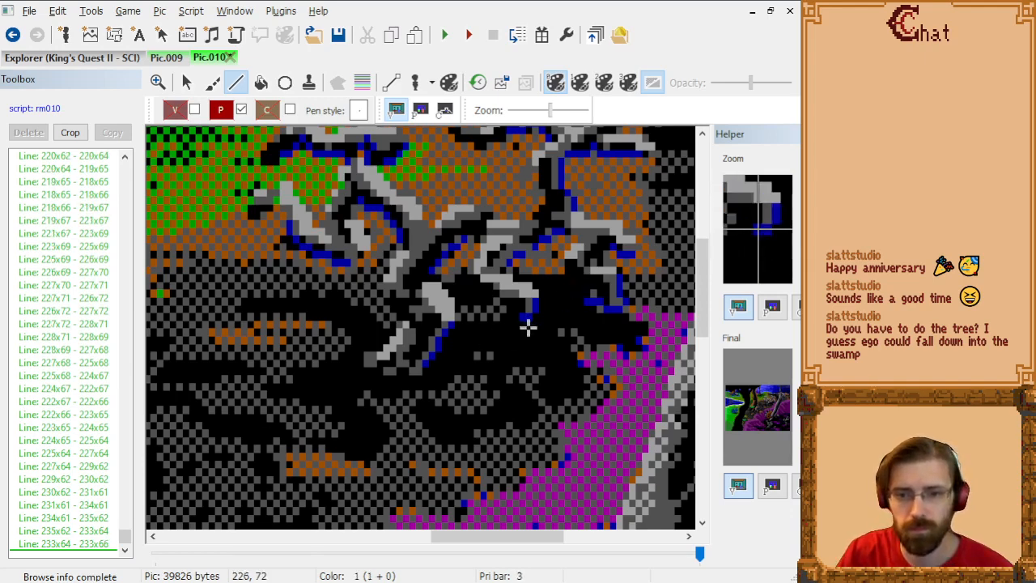
Step: Inspect the branches' priority 4 outline on the priority screen, and return to the visual screen
click(420, 110)
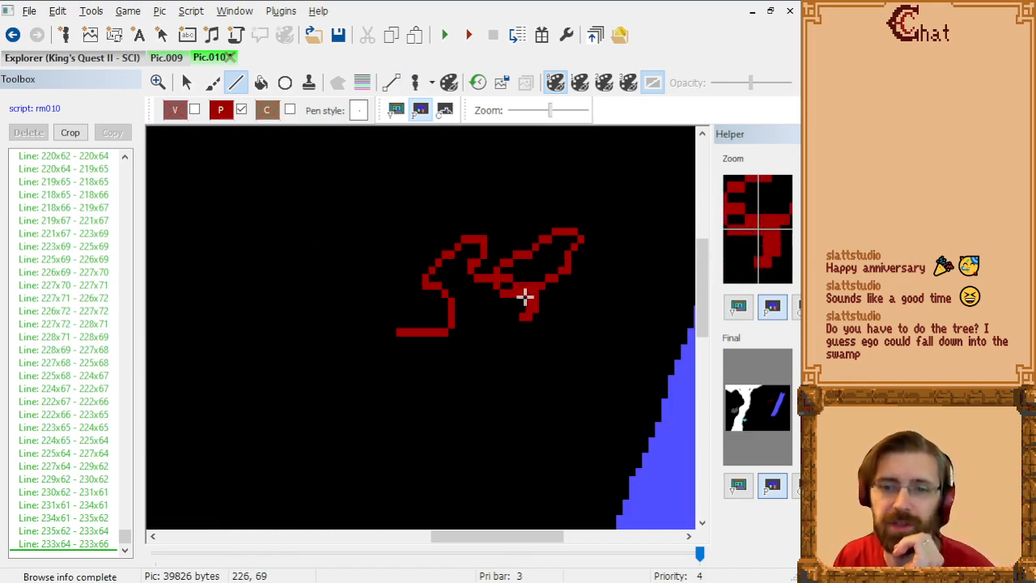
click(396, 110)
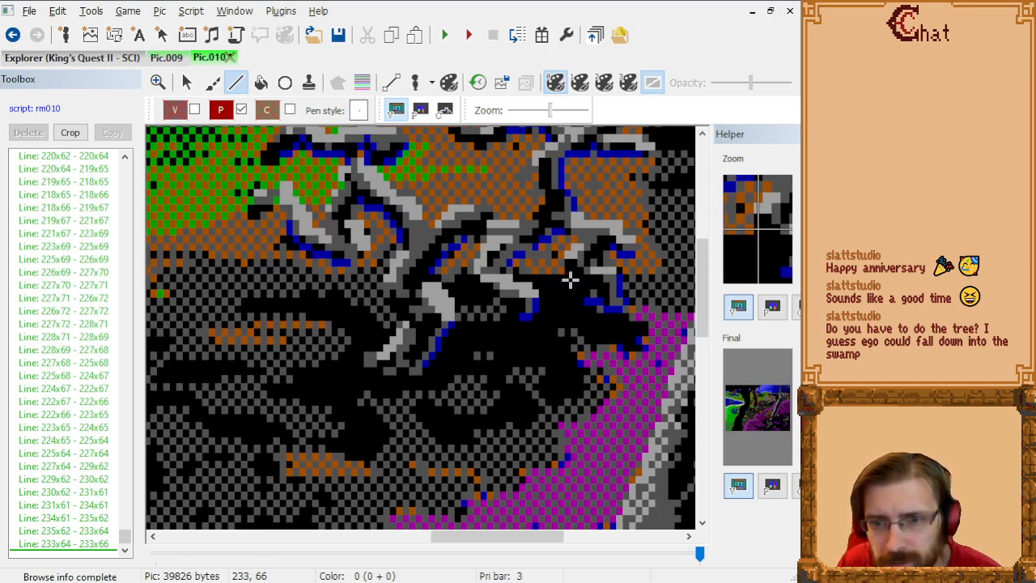
Step: Trace the priority 4 outline along the branch's underside from 233x66 through 234x67, 235x67, 236x68 and 237x69 to 236x70
click(572, 284)
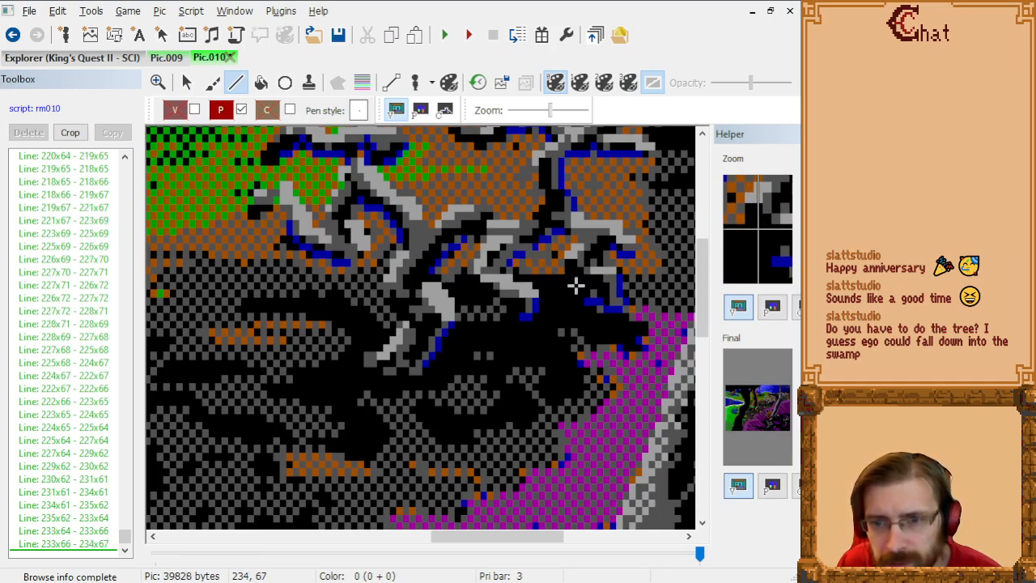
click(579, 284)
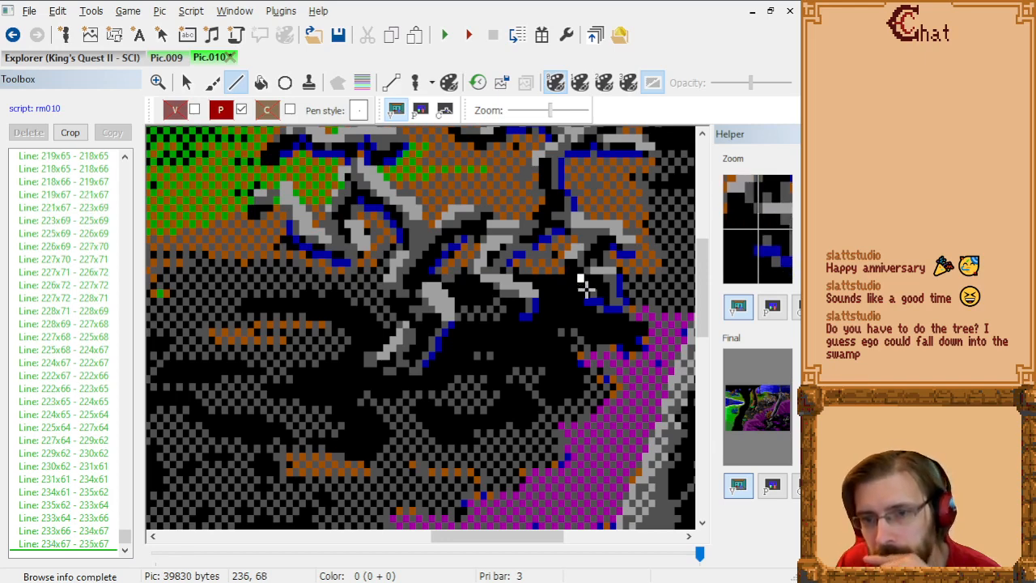
click(583, 284)
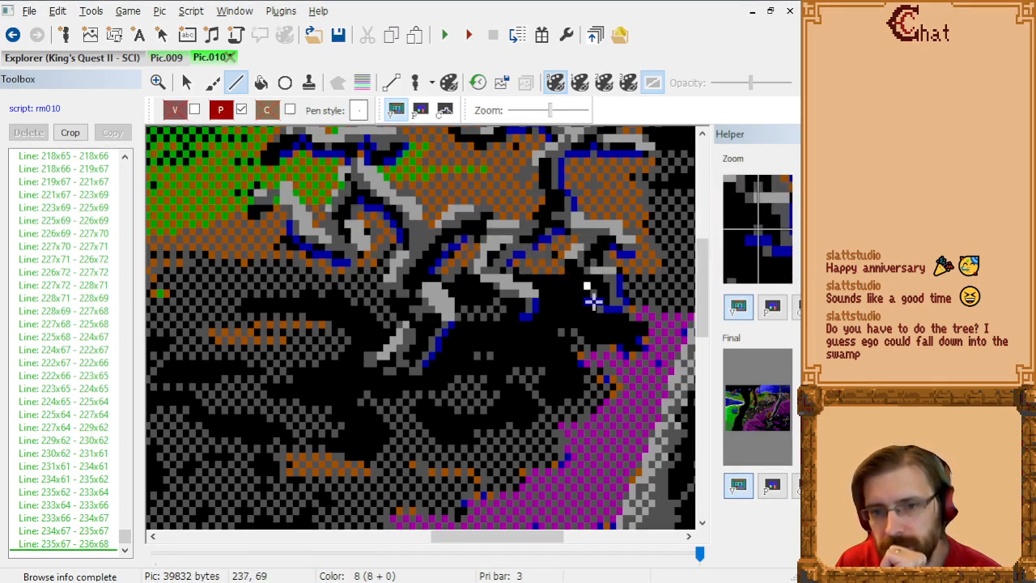
click(593, 301)
click(589, 304)
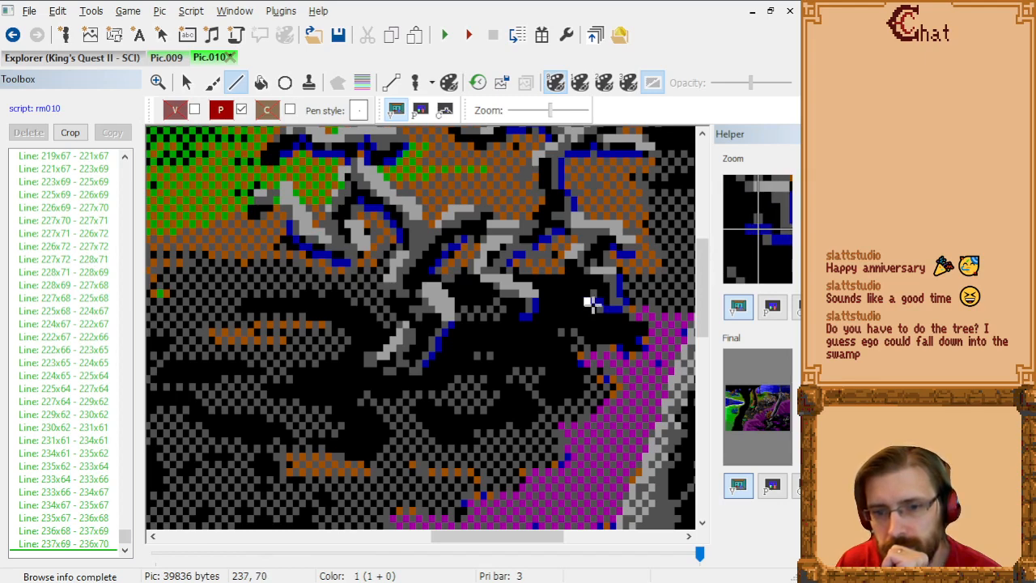
Step: Extend the outline around the low twig from 236x70 through 238x70, 238x71, 239x71 and 239x72 to 241x72
click(593, 304)
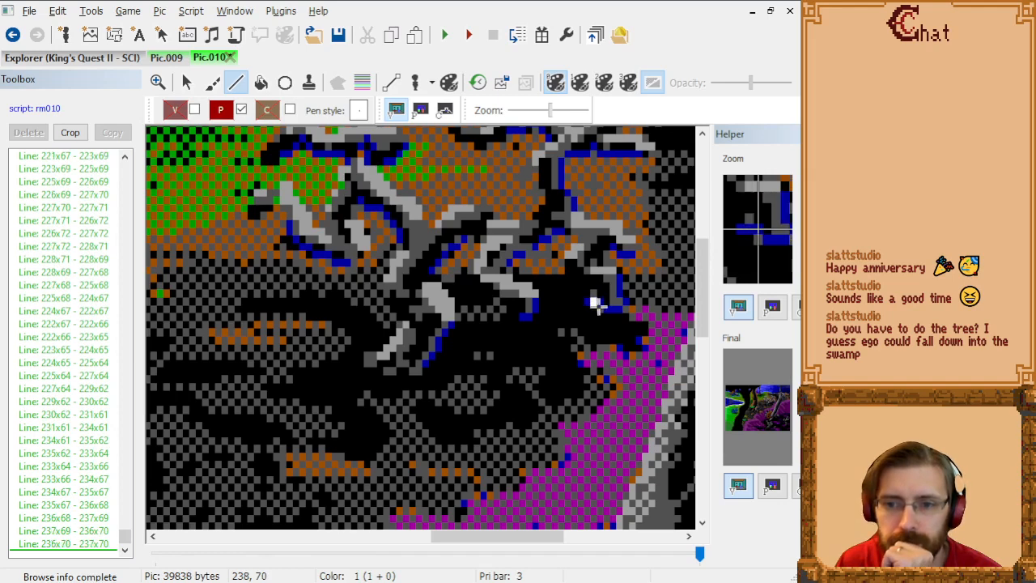
click(597, 306)
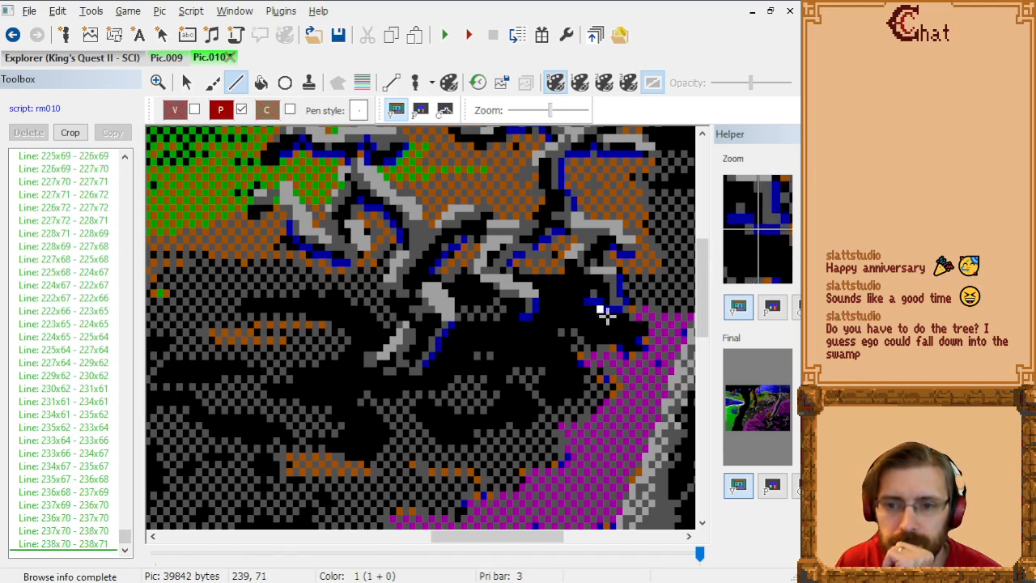
click(602, 311)
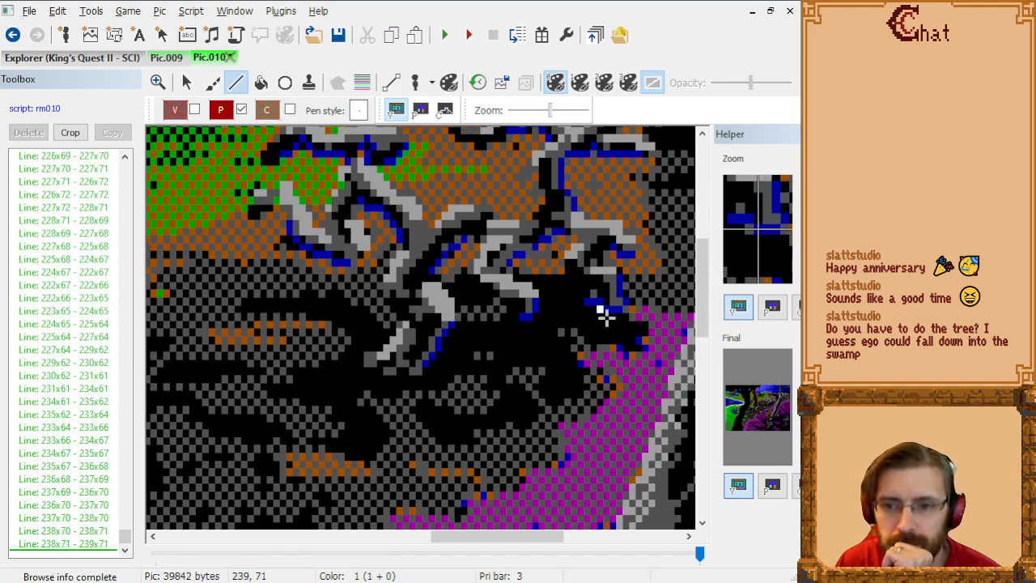
click(606, 323)
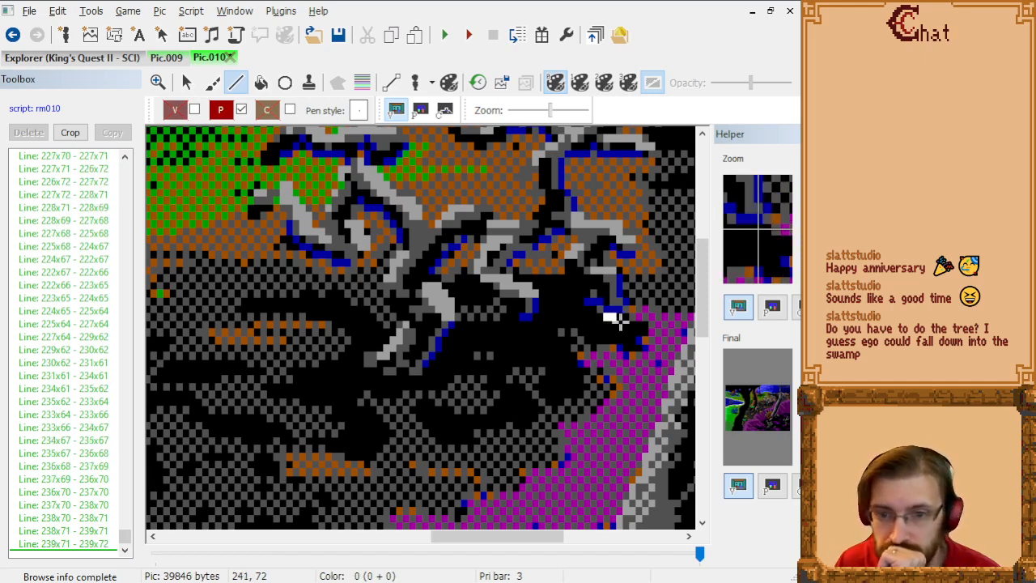
click(618, 321)
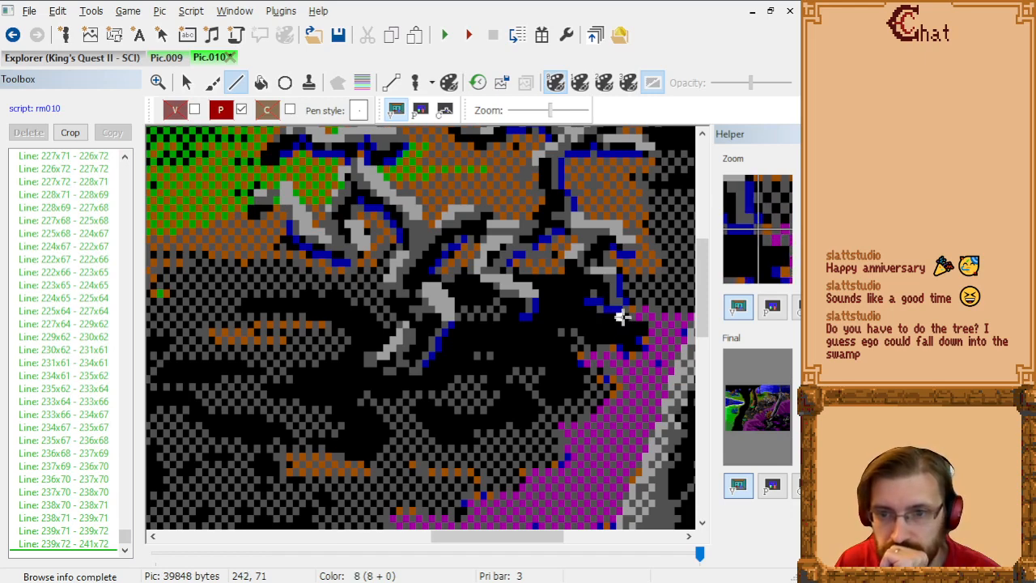
Step: Outline the low twig's outer edge upward from 241x72 through 242x71, 242x70, 241x69, 241x67, 240x66 and 239x65 to 239x64
click(621, 314)
click(624, 308)
click(620, 296)
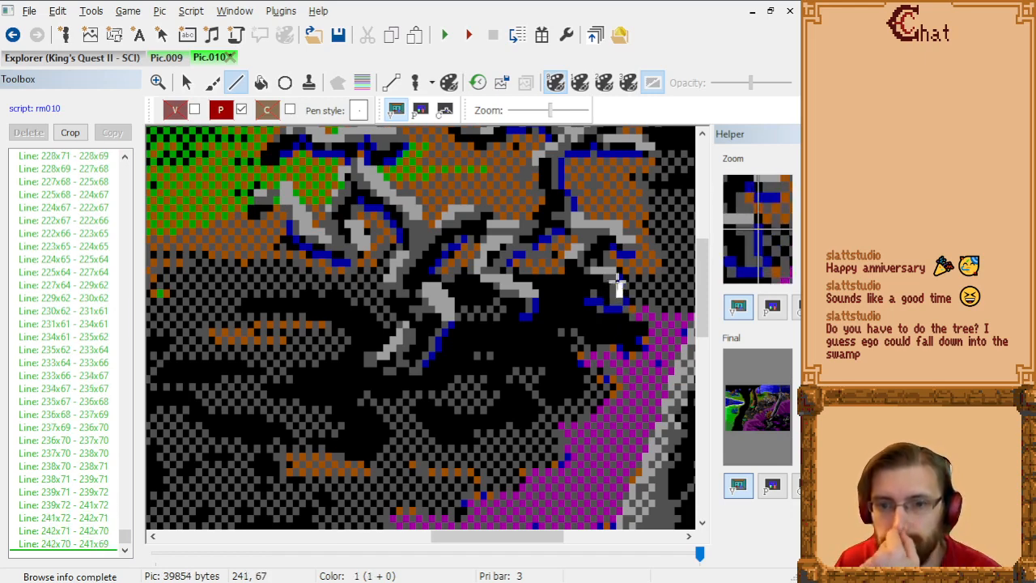
click(616, 284)
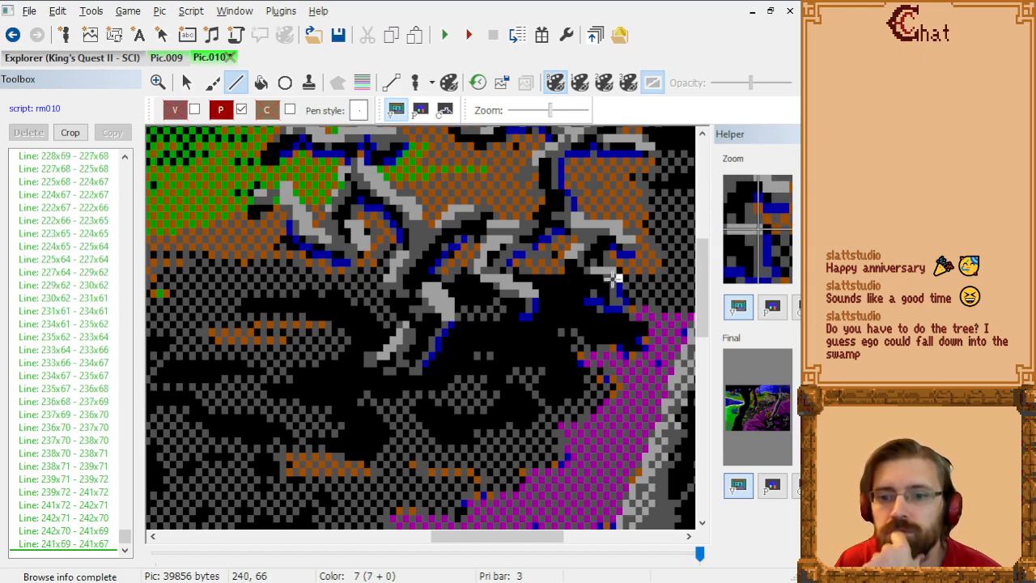
click(610, 277)
click(605, 270)
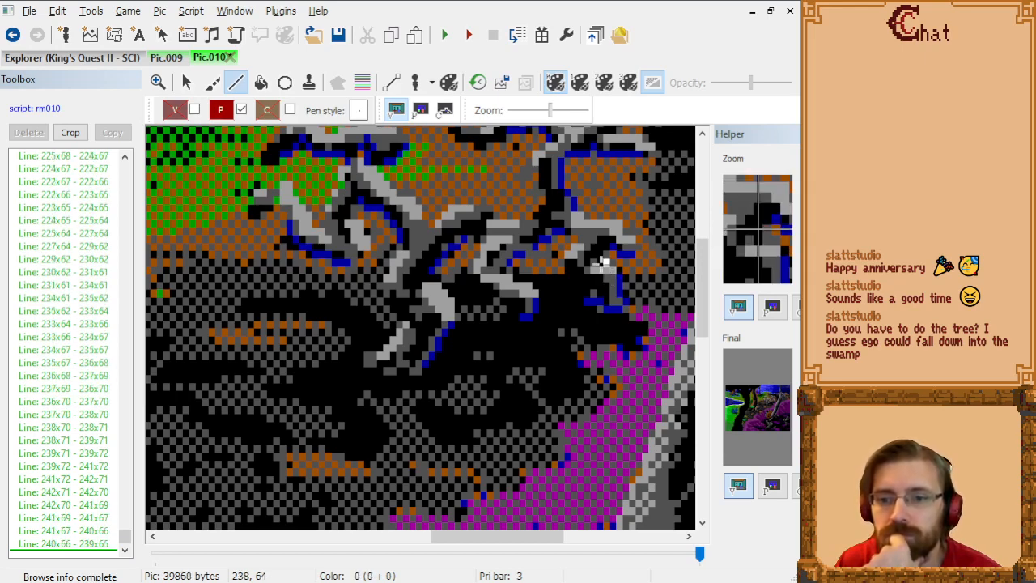
click(605, 263)
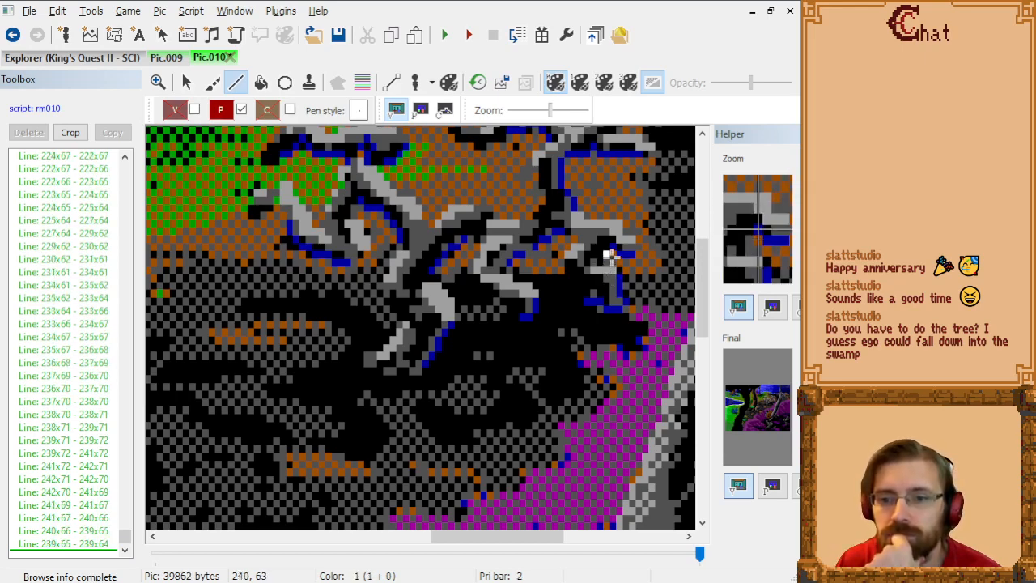
Step: Outline the next twig's tip from 239x64 through 240x63, 241x64, 243x64, 244x63 and 243x62 to 241x60, and add a point at 243x61
click(611, 256)
click(616, 263)
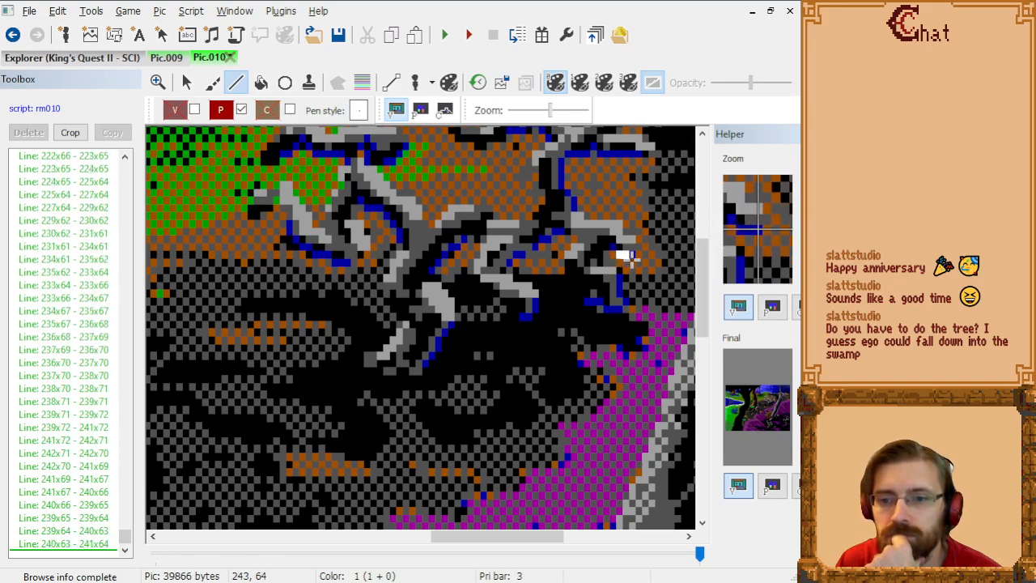
click(631, 257)
click(634, 251)
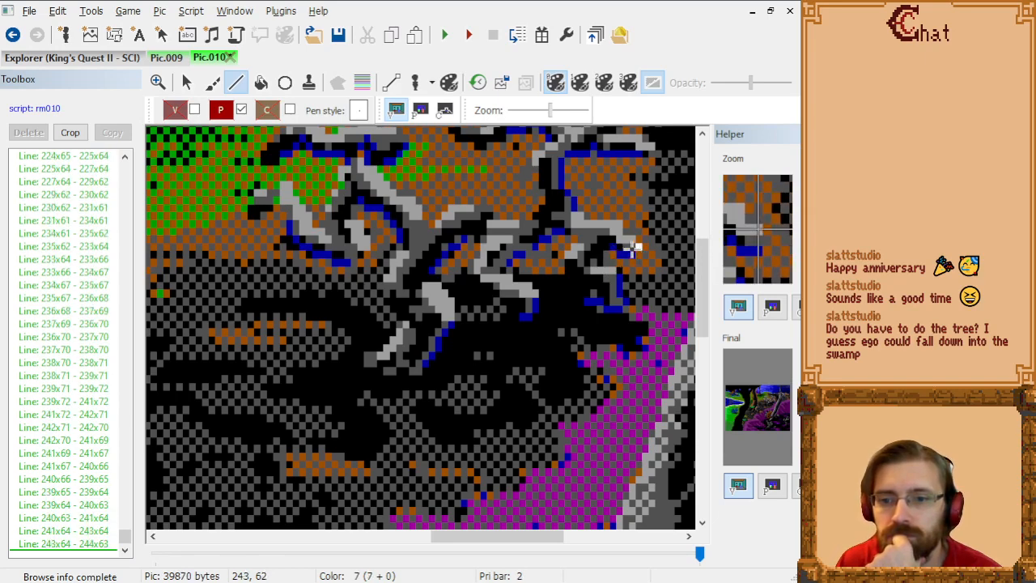
click(630, 247)
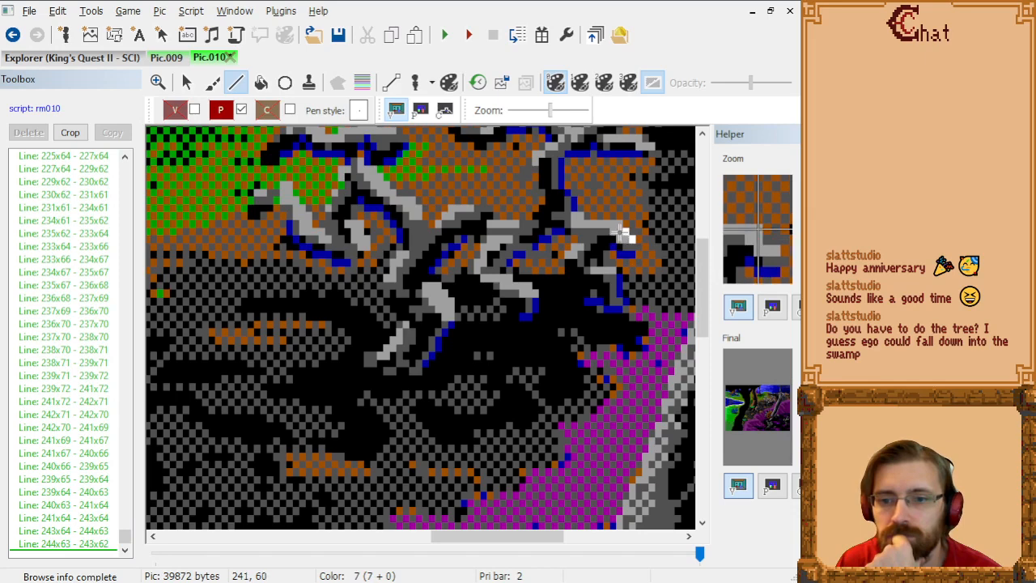
click(623, 233)
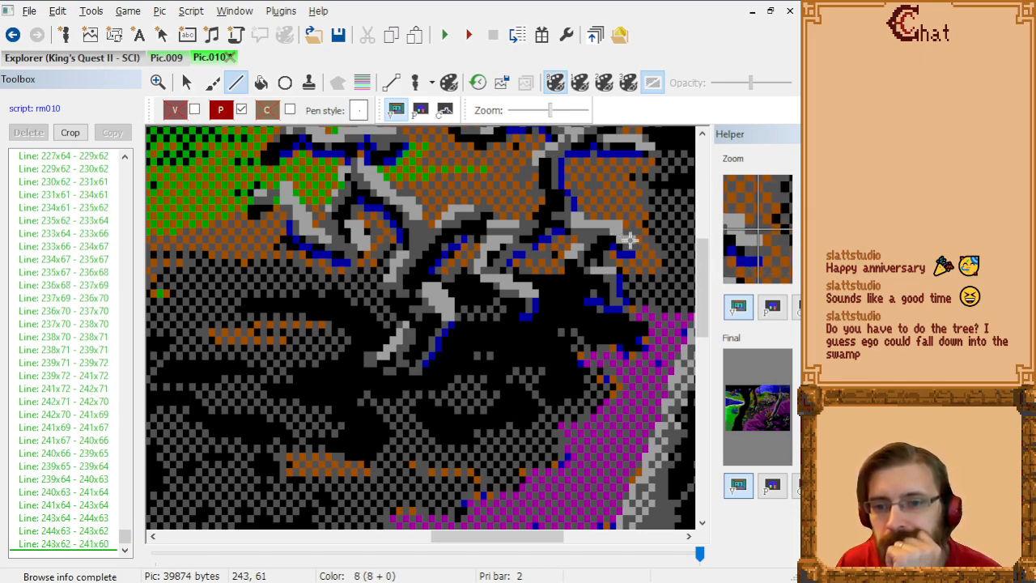
click(630, 239)
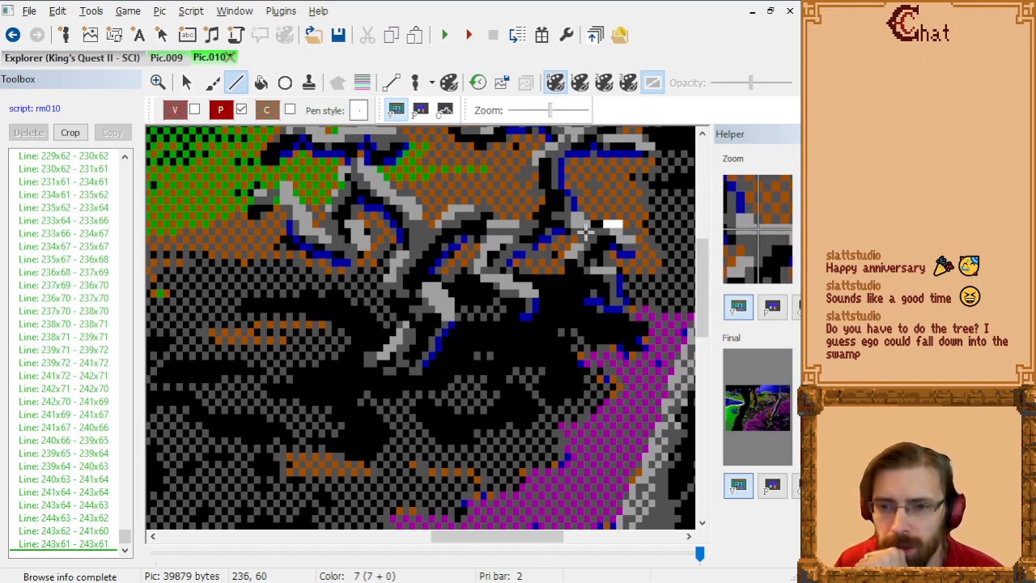
Step: Continue the outline up the main branch from 241x60 through 236x60, 234x58, 234x57, 232x55, 232x52 and 233x51 to 236x51
click(585, 233)
click(574, 214)
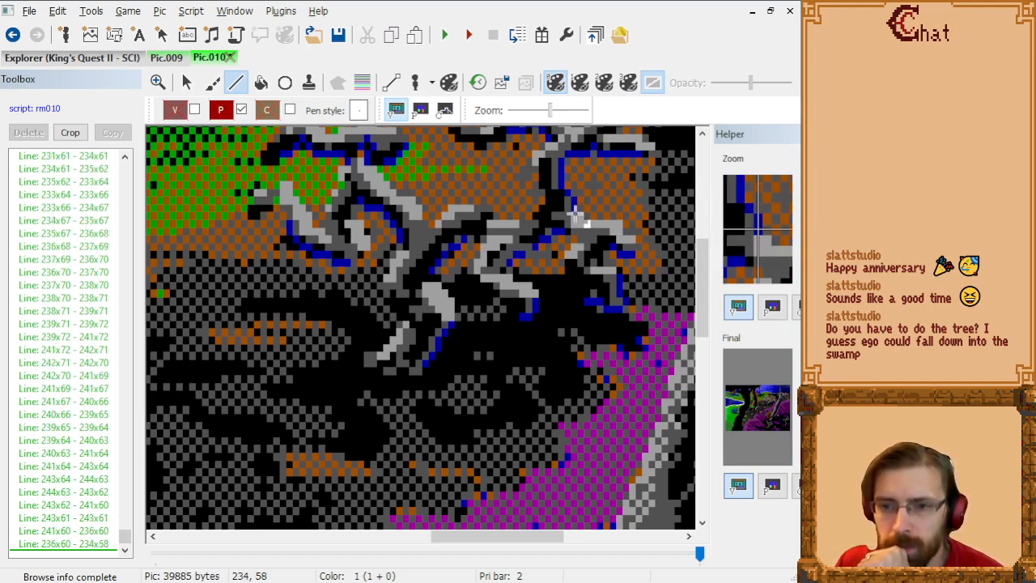
click(574, 208)
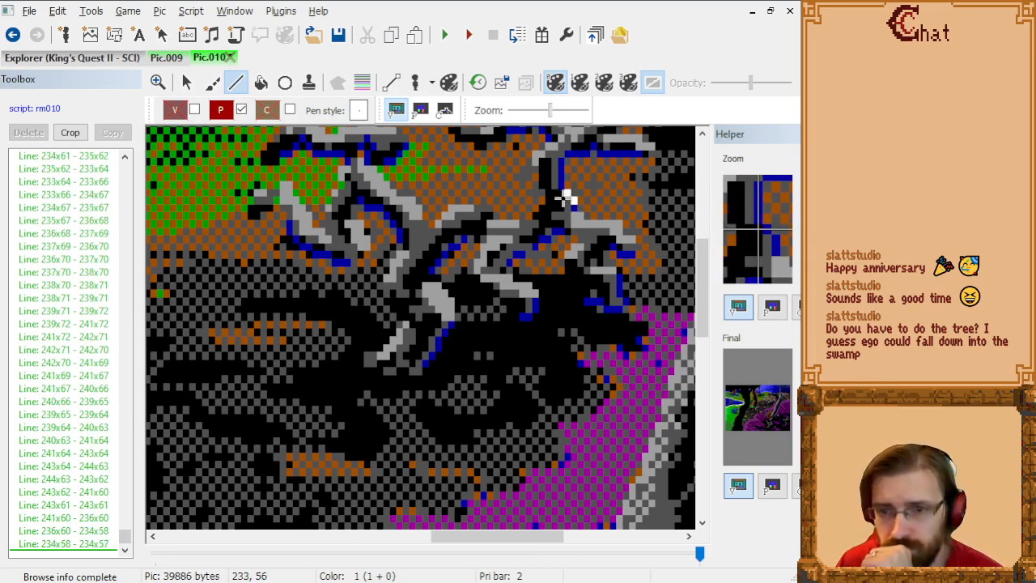
click(565, 195)
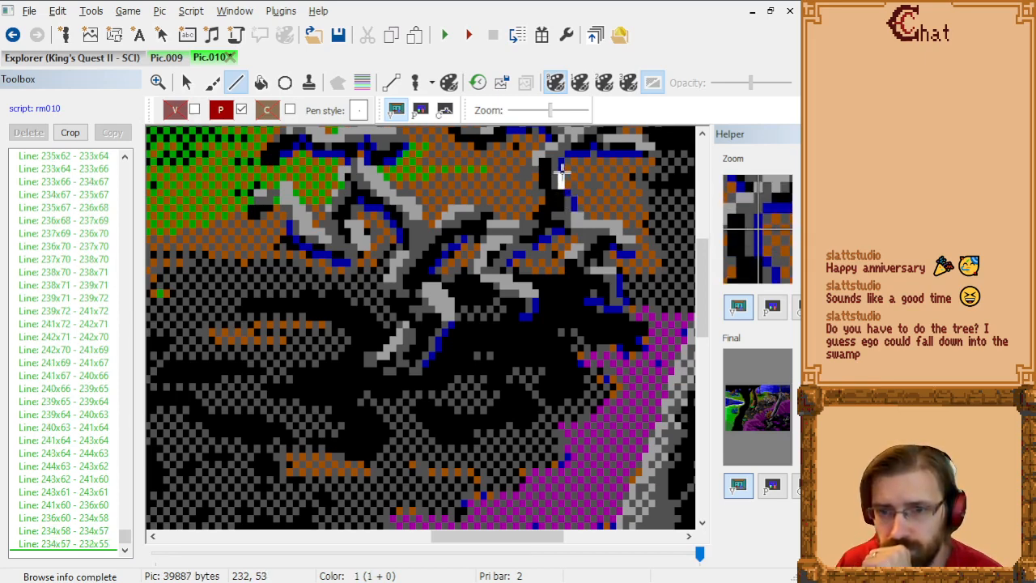
click(559, 167)
click(562, 161)
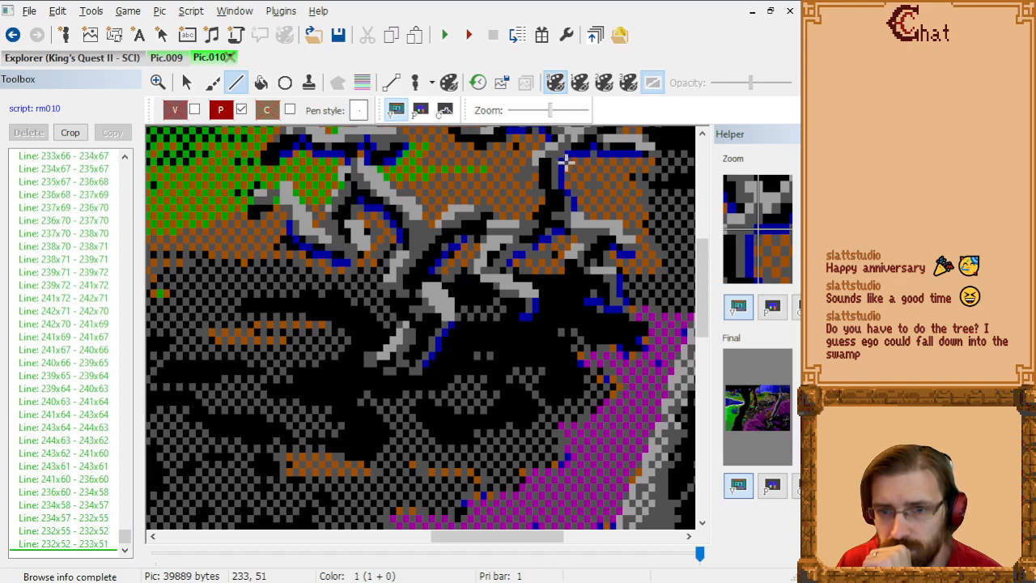
click(585, 161)
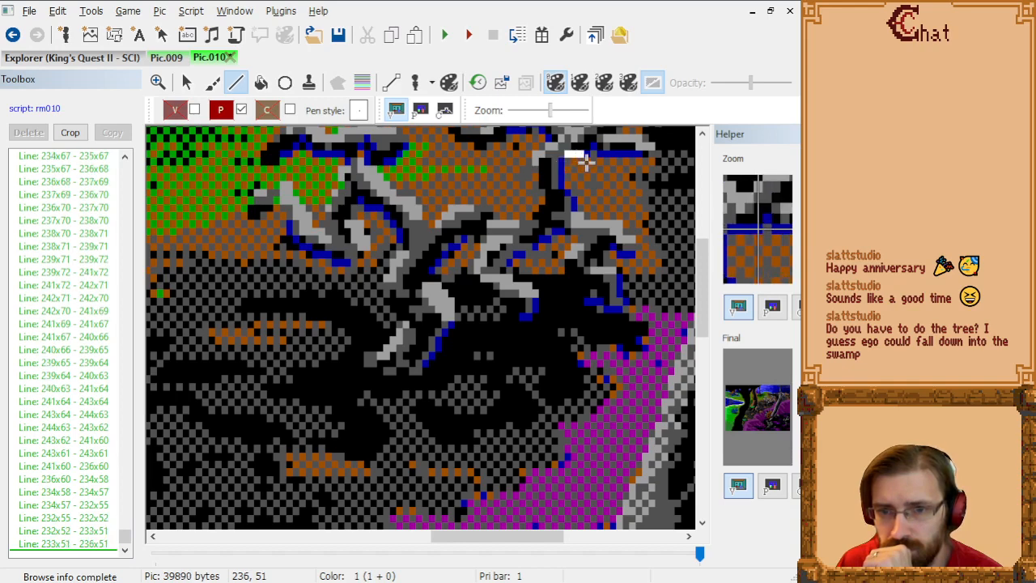
Step: Outline the long upper twig from 236x51 through 237x50, 238x51, 245x51, 246x50, 245x49 and 240x49 to 240x48
scroll(585, 162, up, 2)
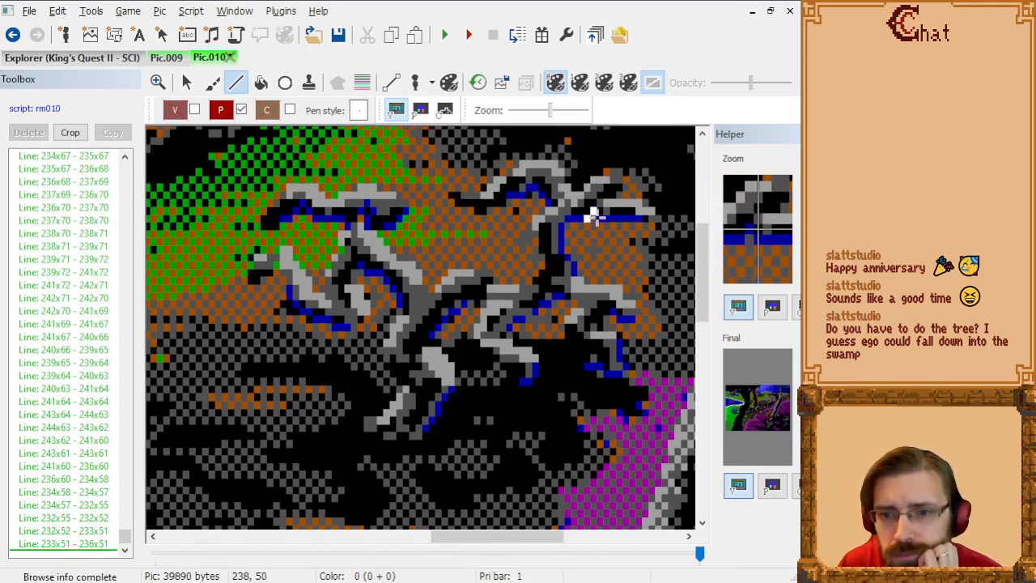
click(594, 214)
click(598, 220)
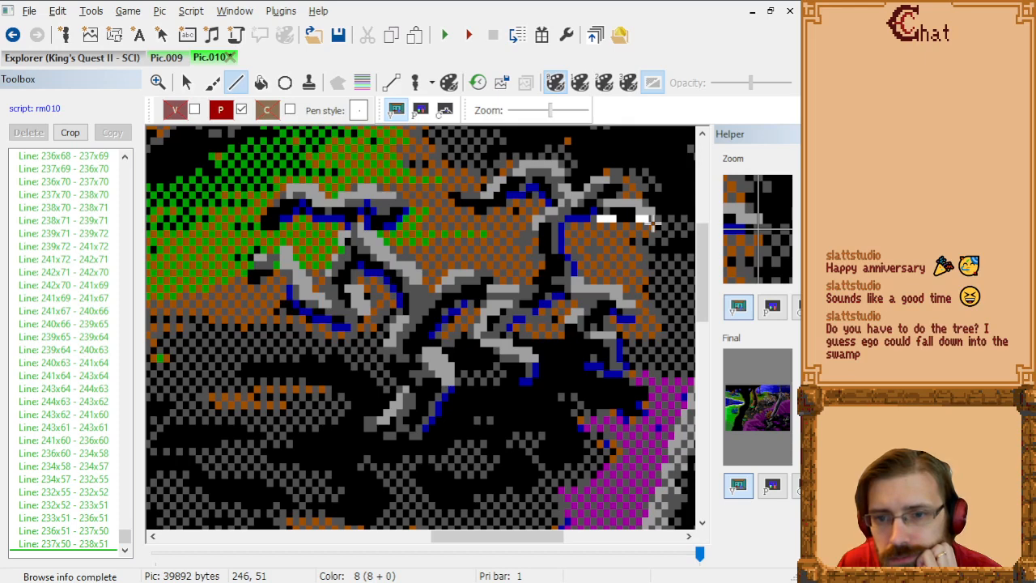
click(645, 226)
click(647, 213)
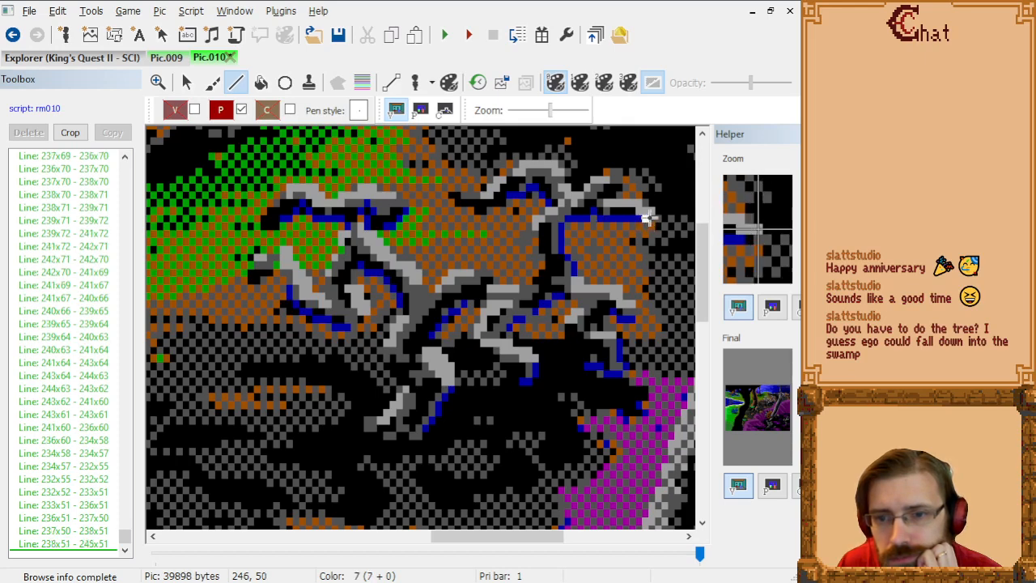
click(643, 209)
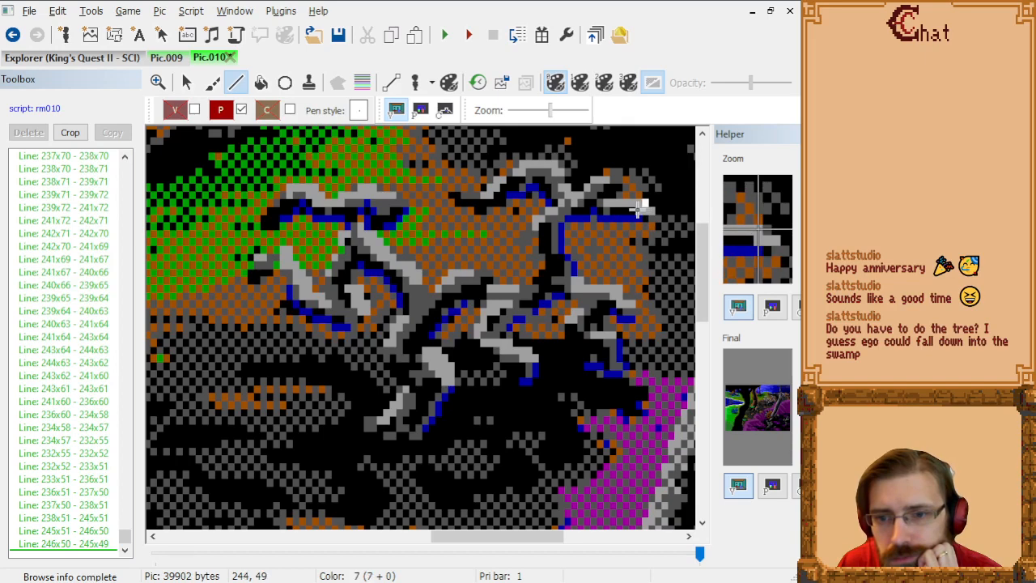
click(639, 208)
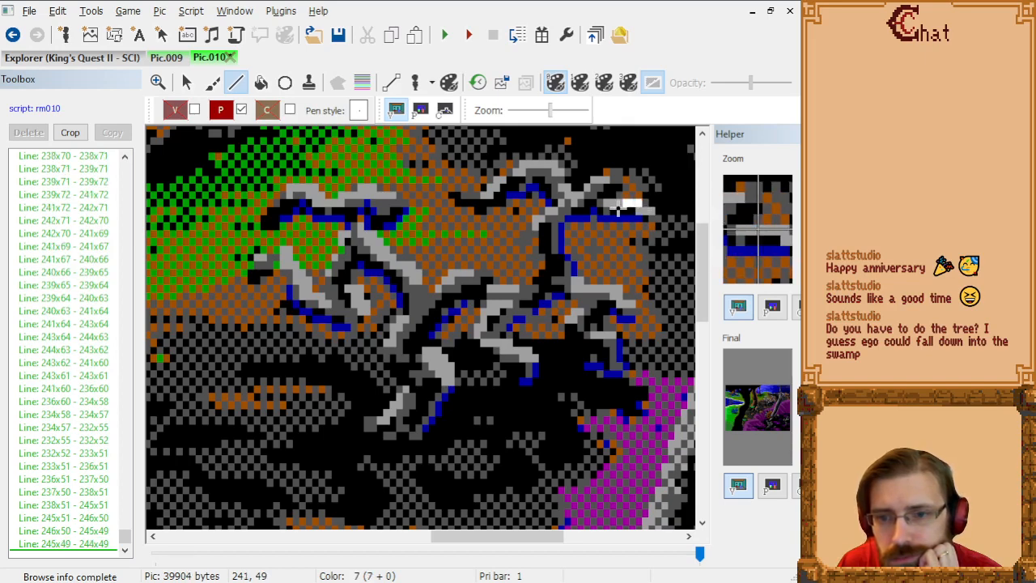
click(616, 197)
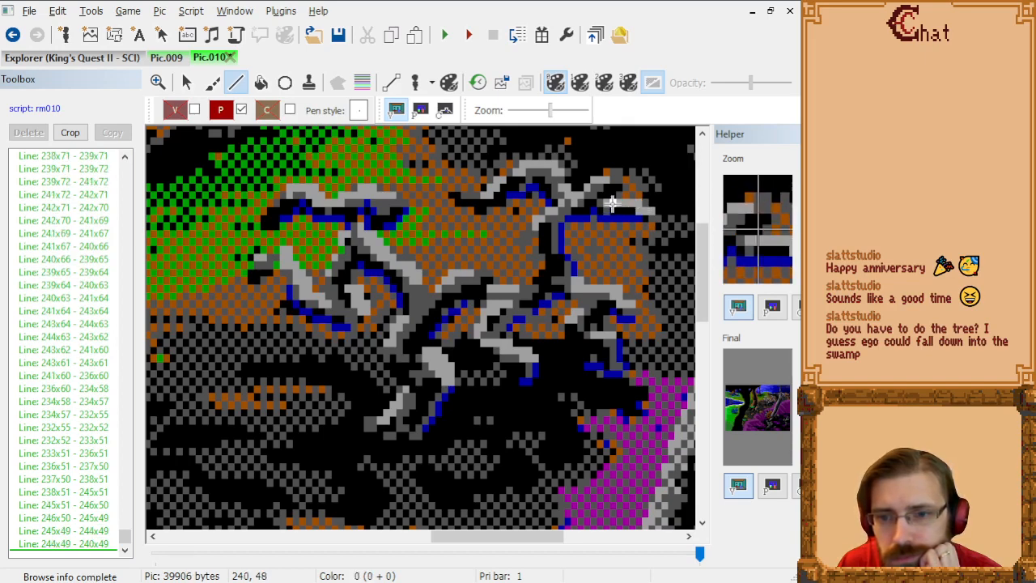
Step: Outline the topmost twig's tip from 240x48 through 241x47, 241x46, 241x45 and 240x45 to 239x46
click(618, 195)
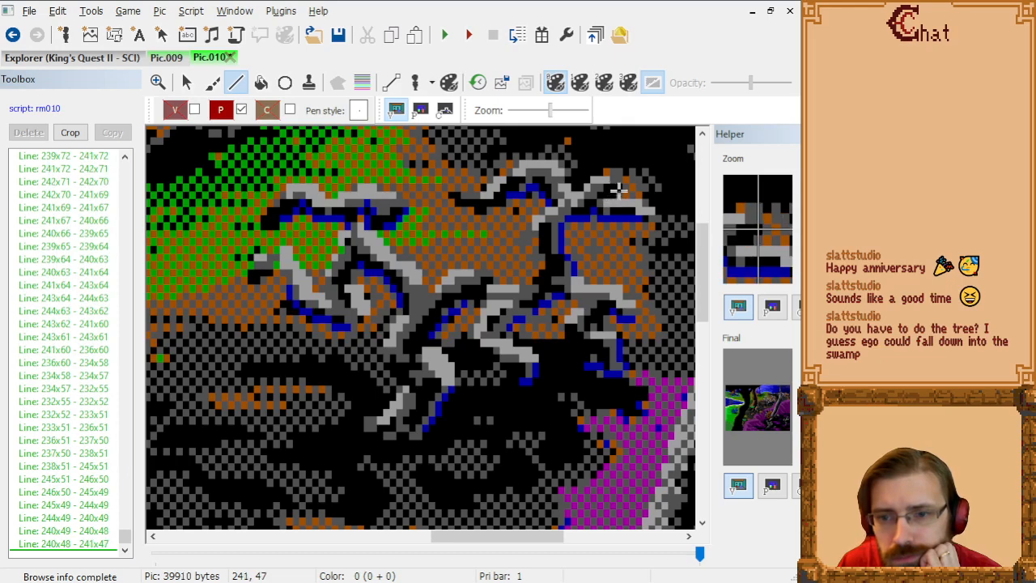
click(616, 187)
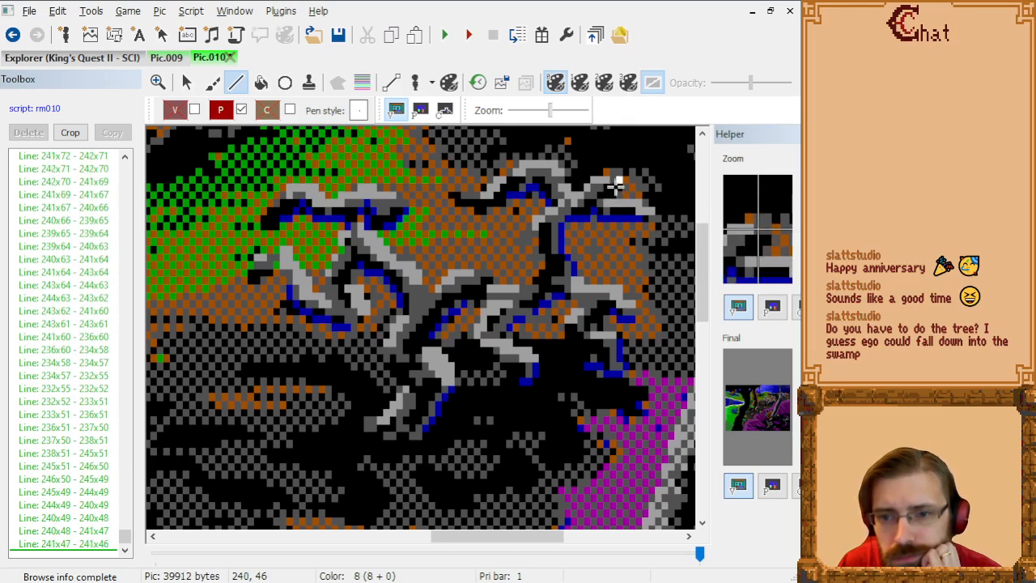
click(619, 183)
click(613, 182)
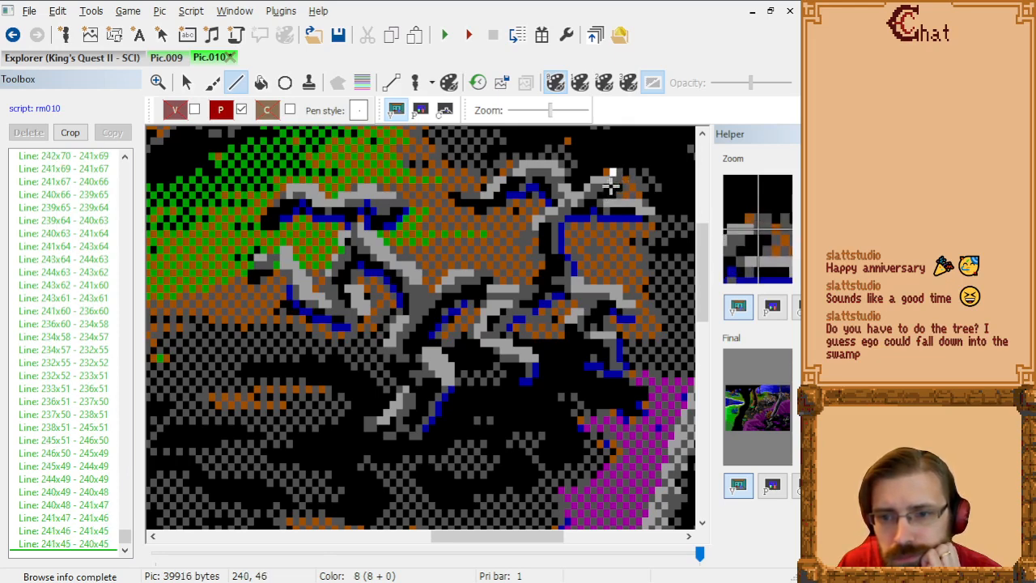
click(605, 186)
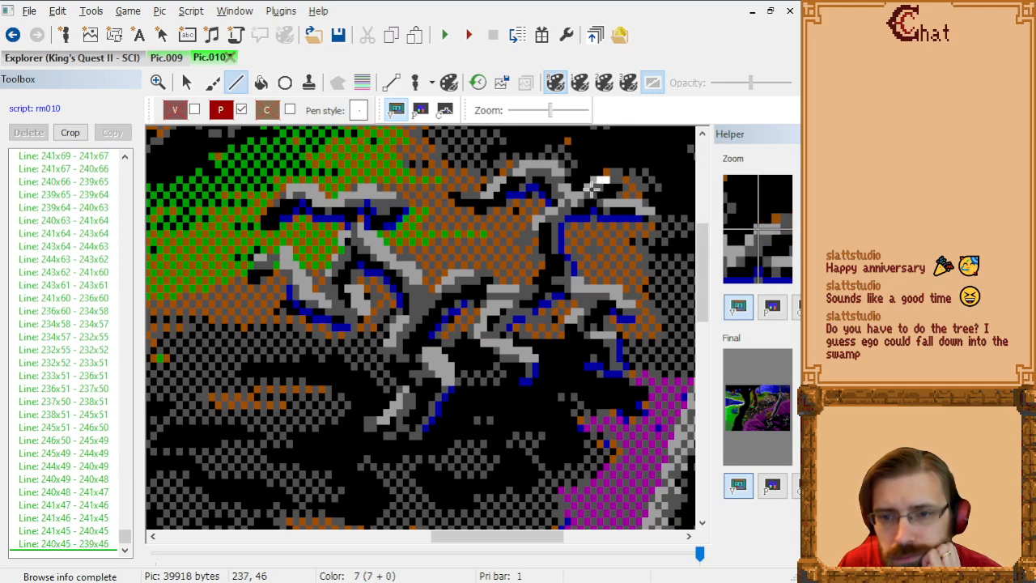
Step: Extend the outline along the topmost twig's upper edge from 239x46 through 237x46, 235x48, 234x48 and 232x46 to 232x45
click(591, 189)
click(580, 200)
click(575, 201)
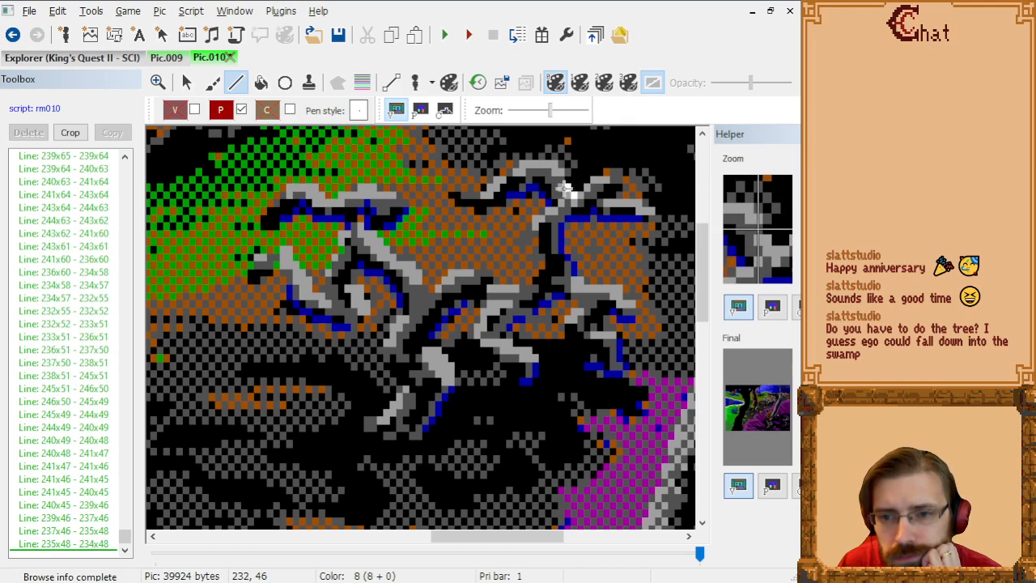
click(563, 189)
click(562, 183)
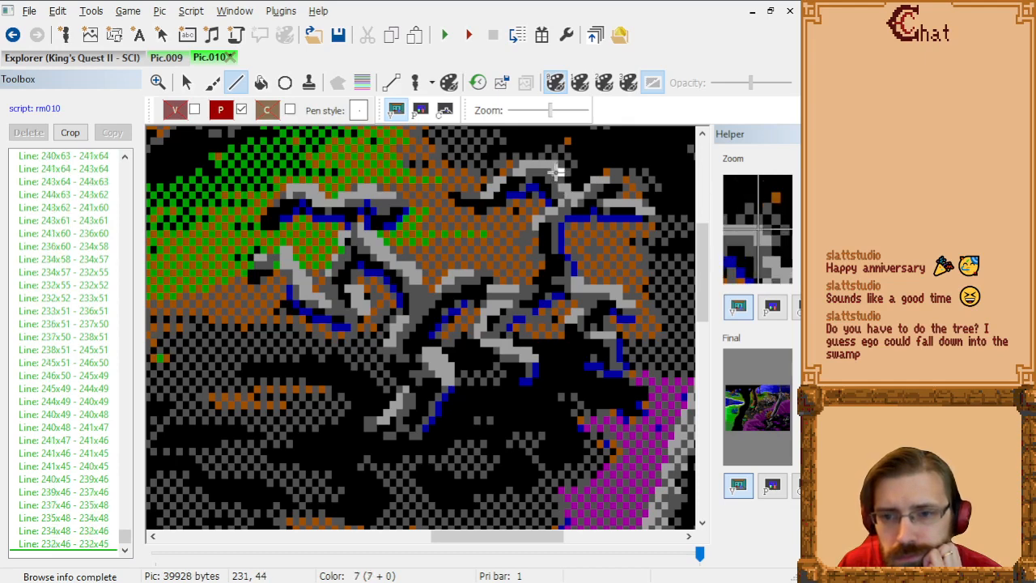
Step: Extend the outline over the arched upper twig from 232x45 through 231x44, 226x44, 225x45, 224x46, 222x46 and 220x48 to its tip at 215x48
click(556, 176)
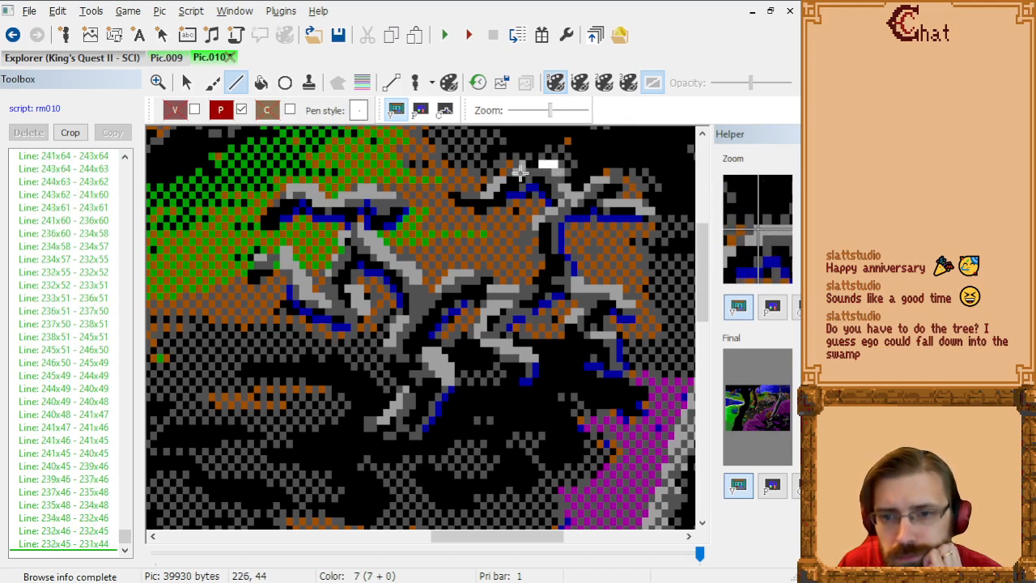
click(525, 170)
click(515, 180)
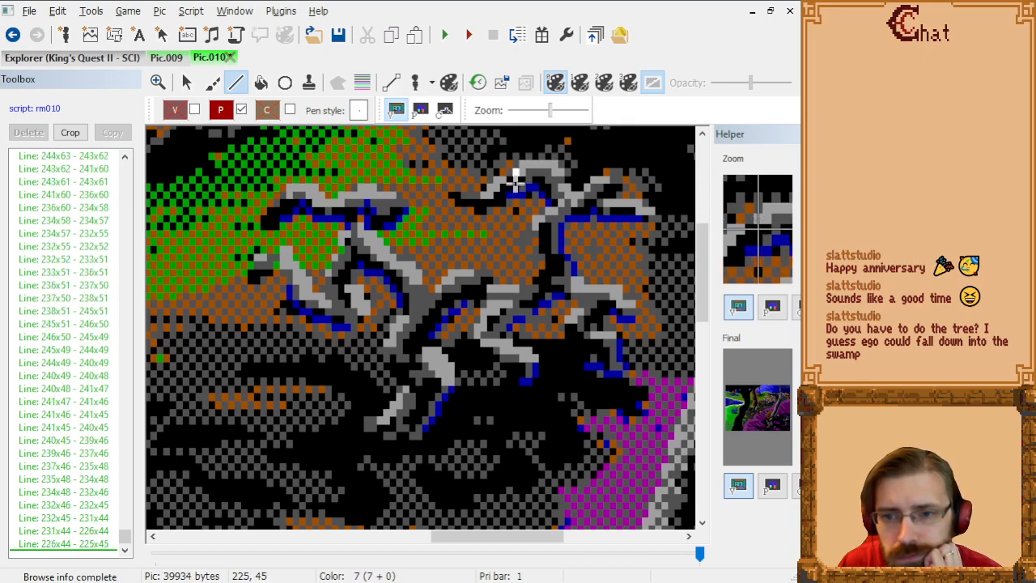
click(510, 183)
click(501, 183)
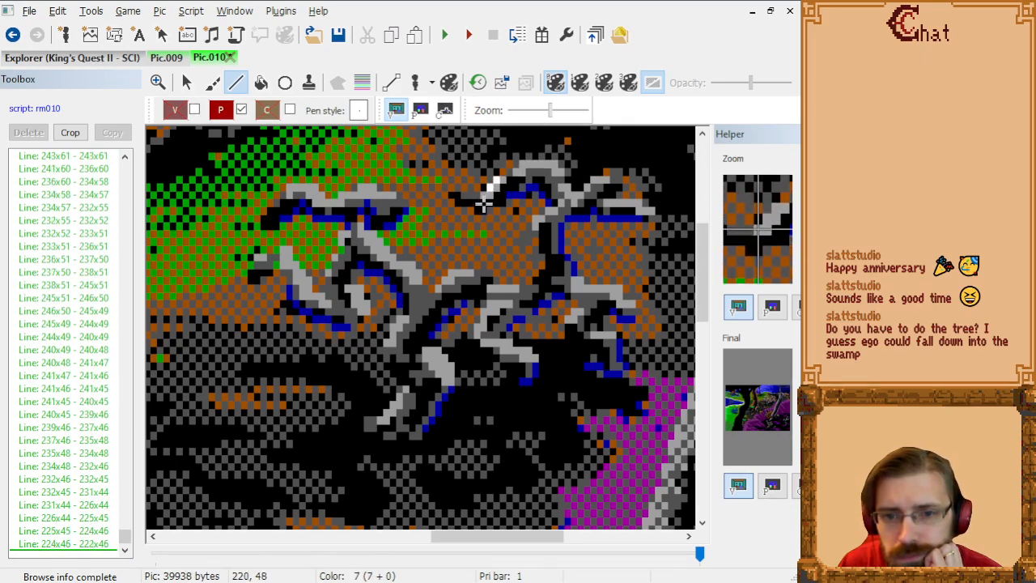
click(483, 205)
click(454, 205)
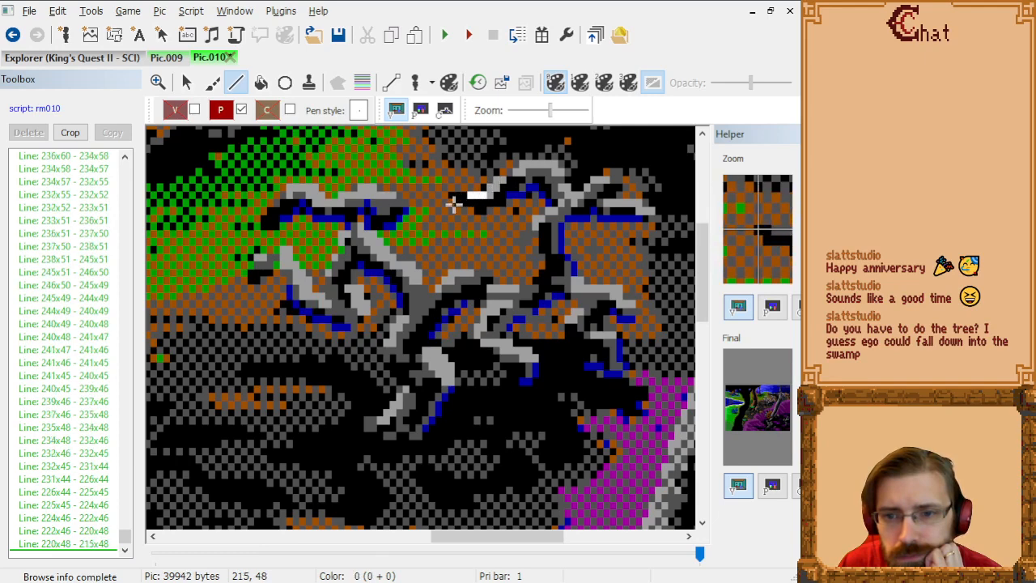
Step: Outline the arched twig's underside from 215x48 through 216x49, 218x49, 219x50, 220x50, 221x49, 223x49 and 224x48 to 226x48
click(458, 207)
click(471, 208)
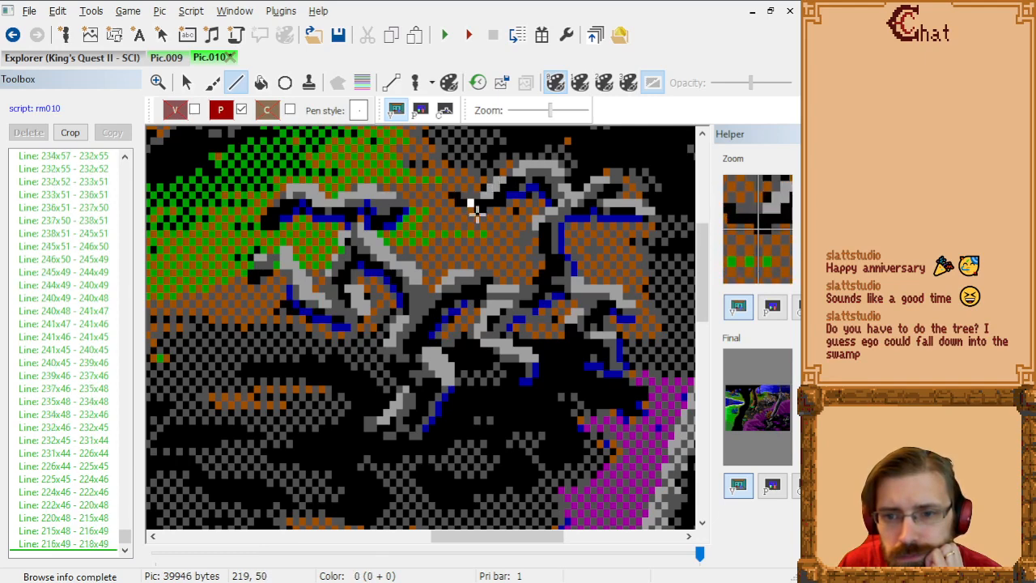
click(476, 210)
click(481, 211)
click(488, 208)
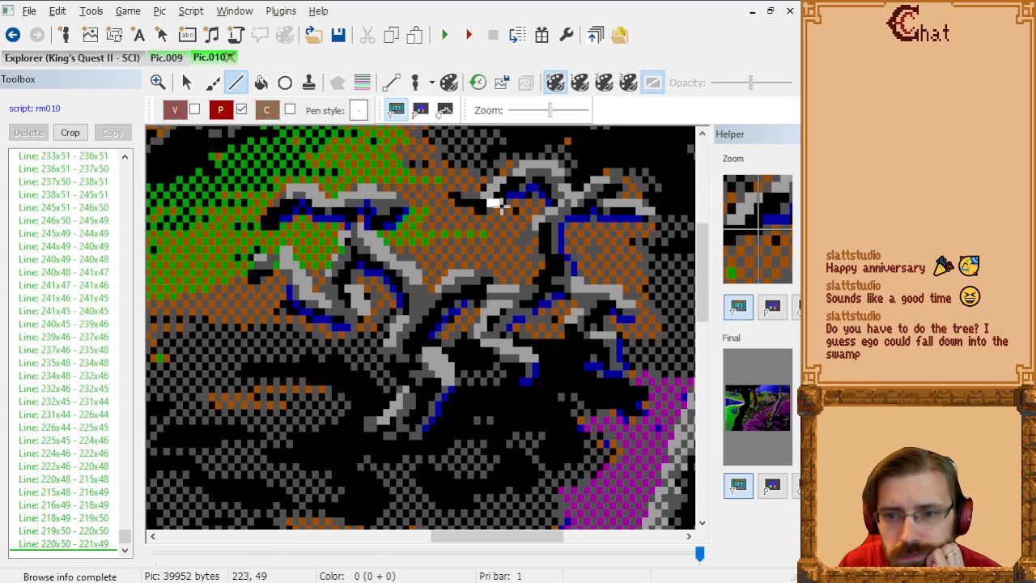
click(499, 208)
click(506, 204)
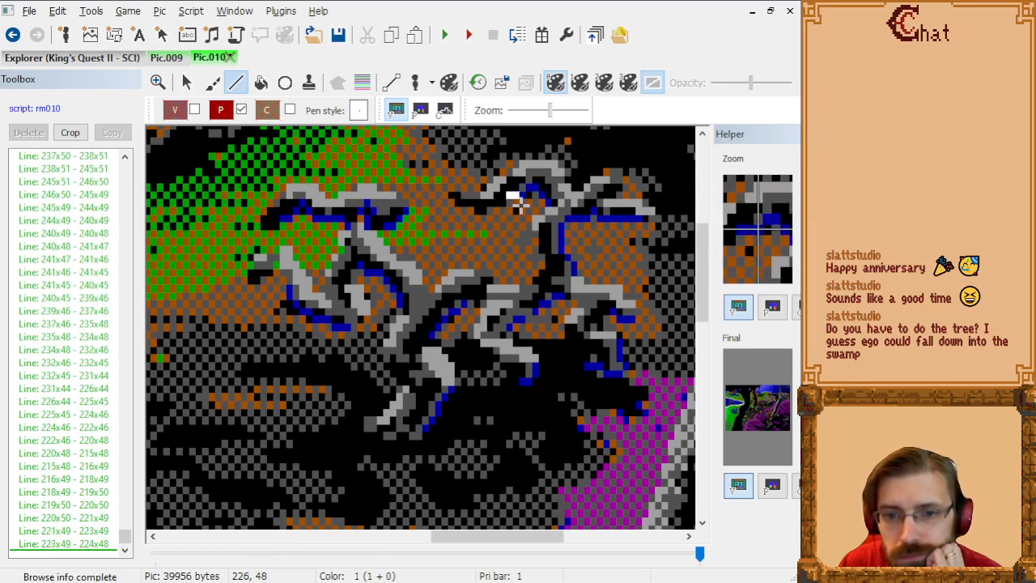
click(519, 204)
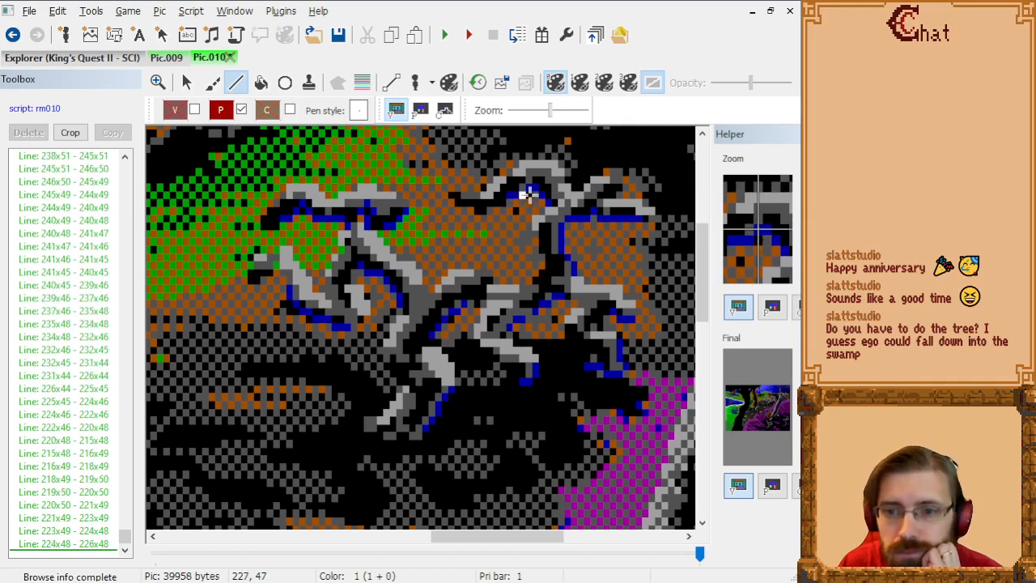
Step: Continue the outline from the twig's underside into the branch fork, from 226x48 through 227x47, 228x48, 229x48, 230x49, 230x50 and 229x51 to 228x51
click(527, 200)
click(535, 205)
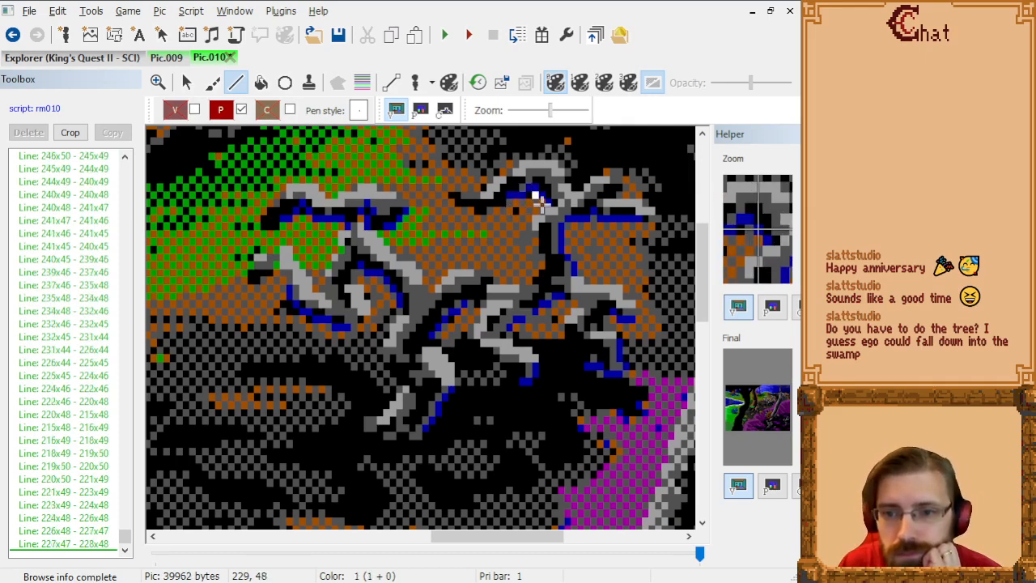
click(537, 200)
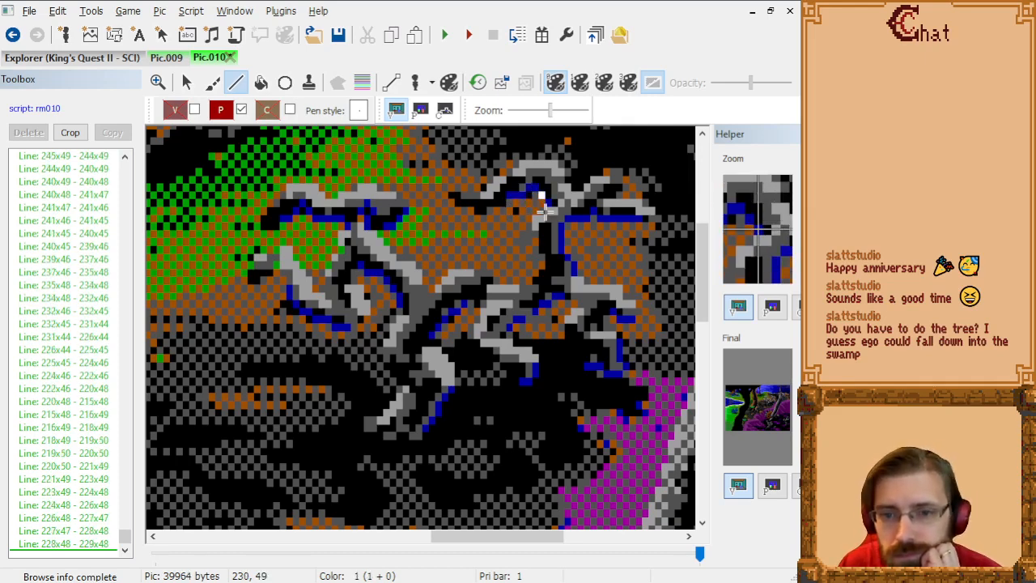
click(542, 209)
click(543, 213)
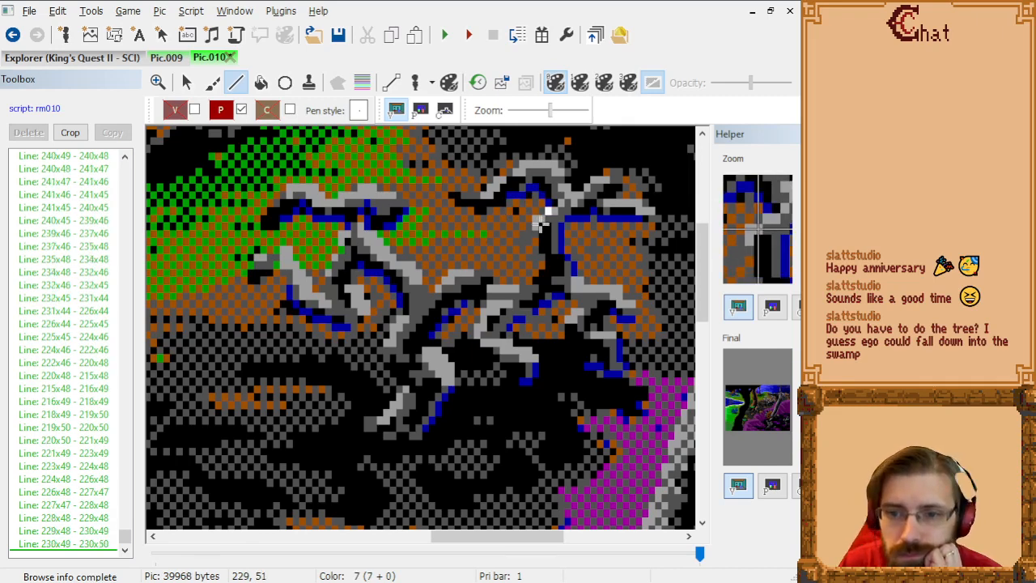
click(540, 216)
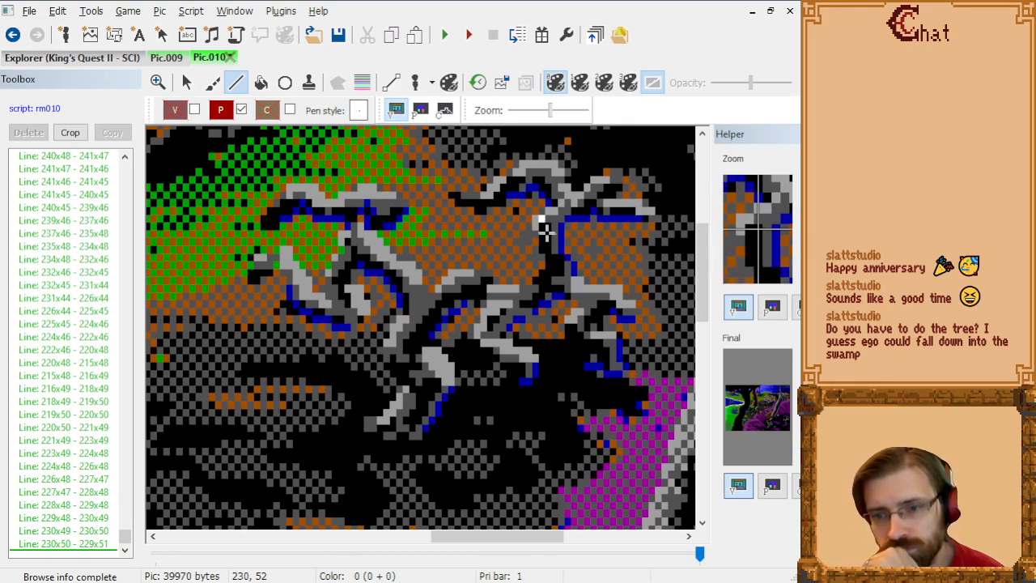
click(536, 226)
Step: Trace the branch's inner edge downward from 228x51 through 228x52, 229x53, 229x55, 230x56, 230x57 and 228x59 to 227x60
click(538, 232)
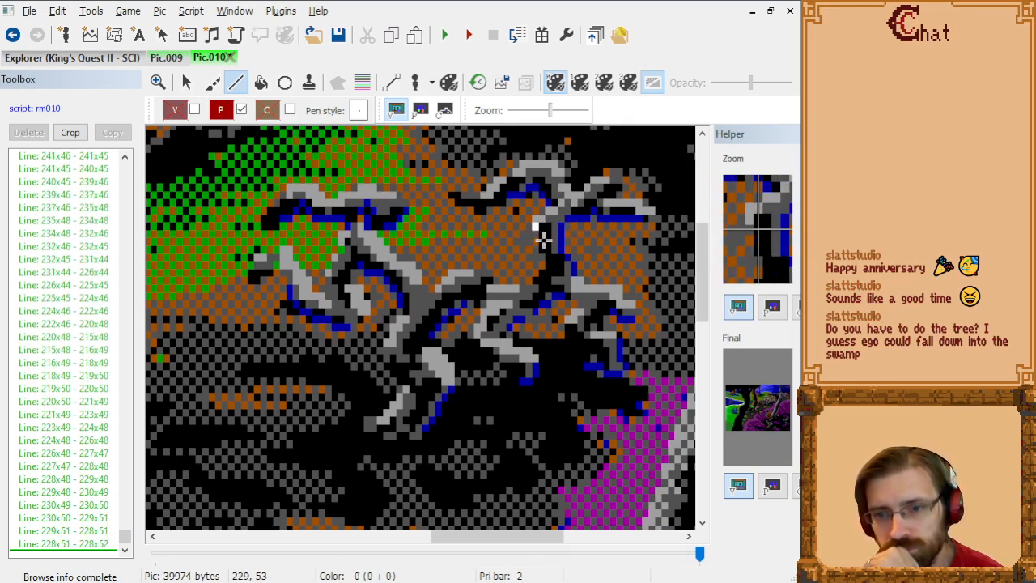
click(543, 239)
click(544, 253)
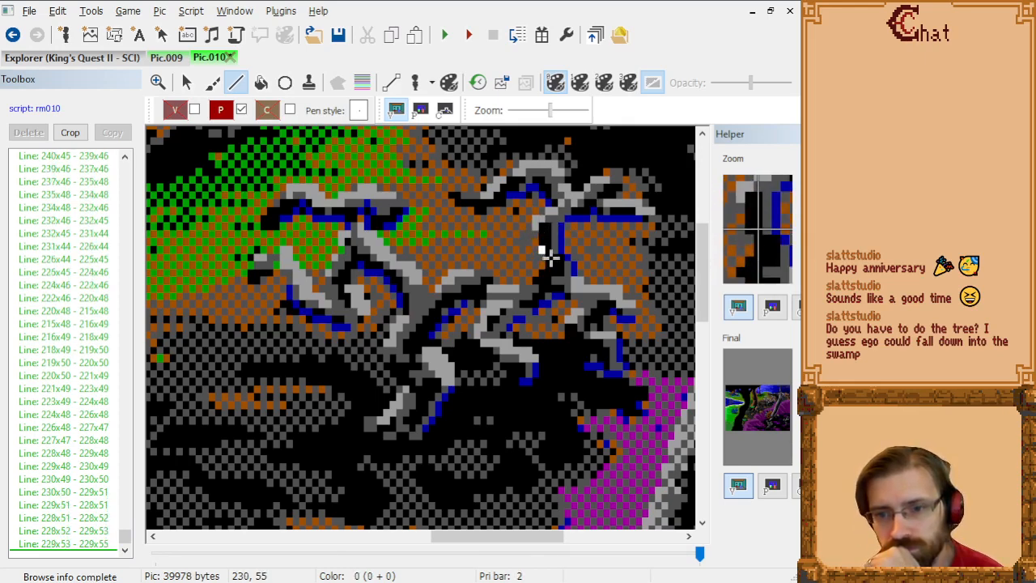
click(549, 260)
click(549, 265)
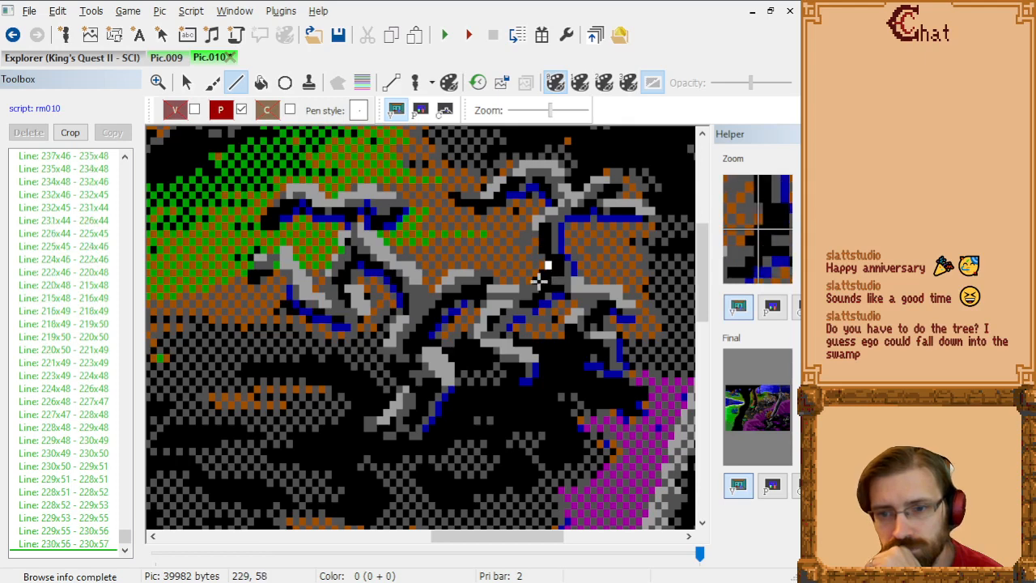
click(536, 285)
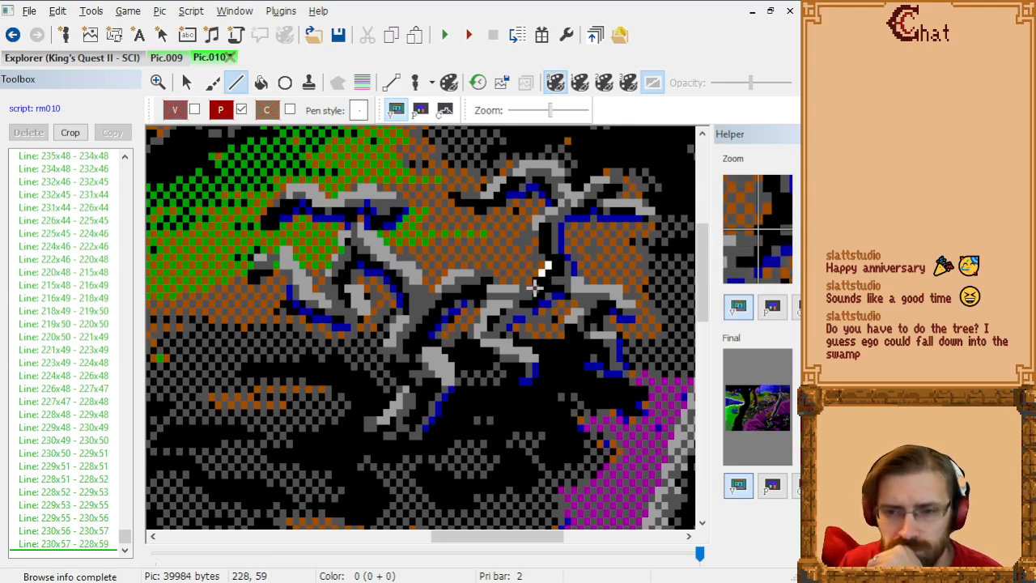
click(529, 293)
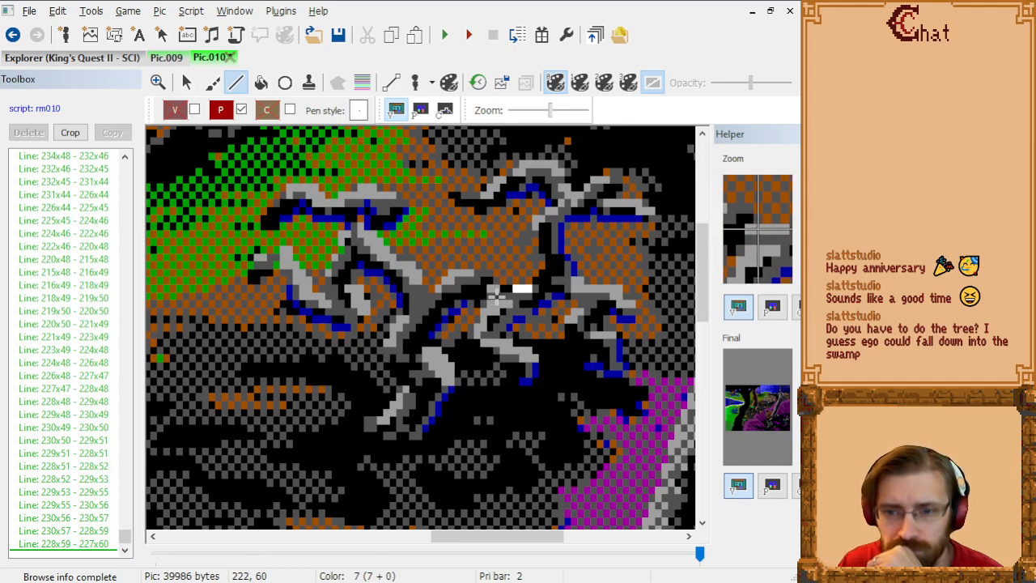
Step: Outline the upper edge of the low connecting branch from 227x60 through 222x60, 220x58, 215x58 and 213x60 to the fork at 212x61
click(498, 293)
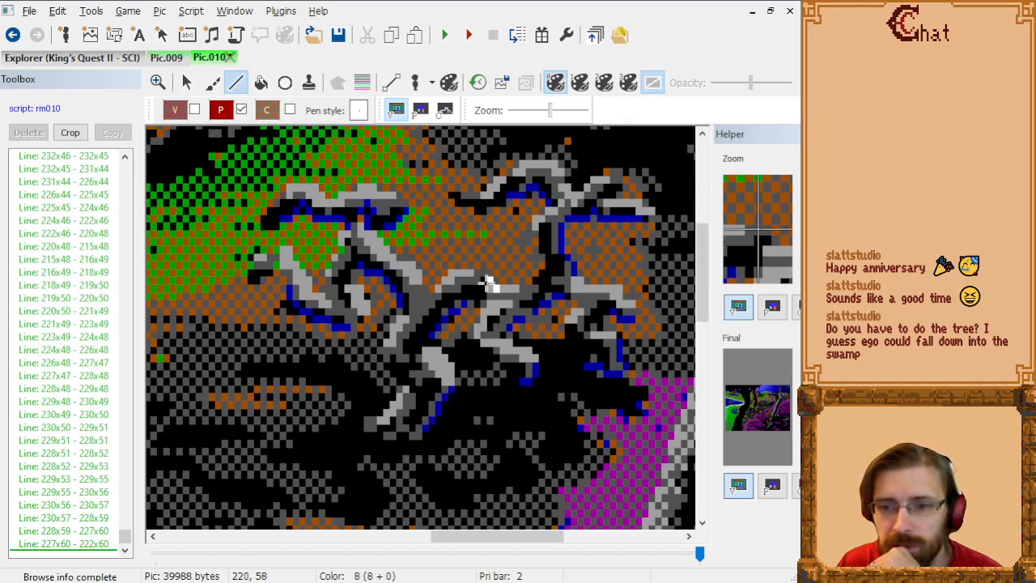
click(483, 282)
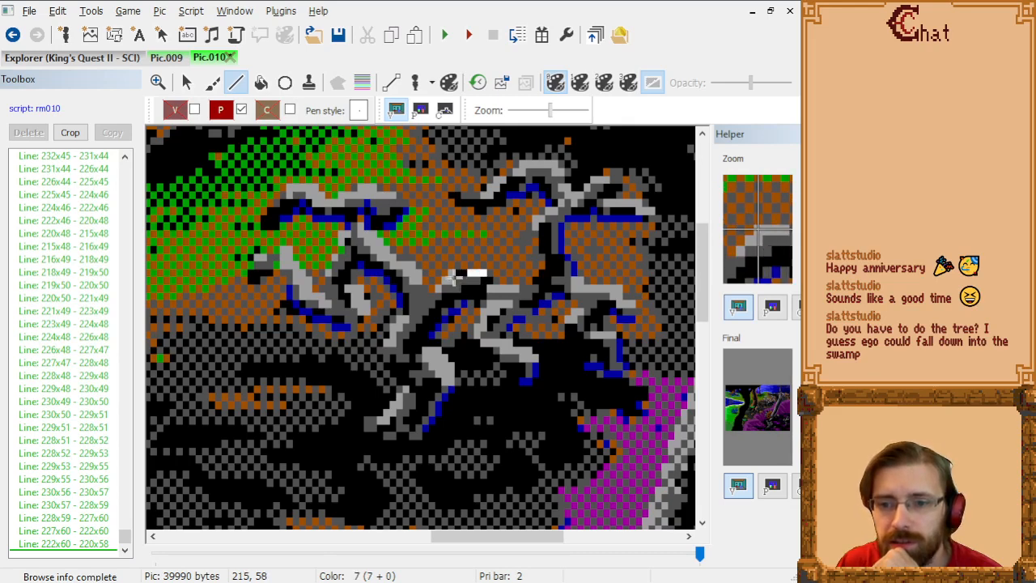
click(451, 280)
click(438, 297)
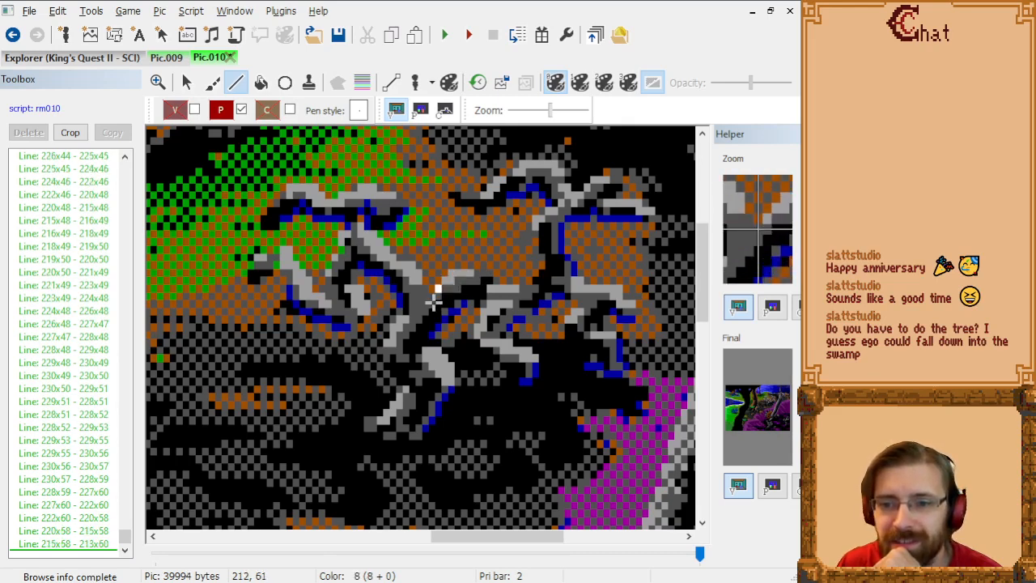
click(432, 306)
Step: Outline the diagonal branch upward from 212x61 through 211x60, 210x59, 210x58, 209x57, 208x56 and 206x56 to 203x53
click(427, 297)
click(418, 289)
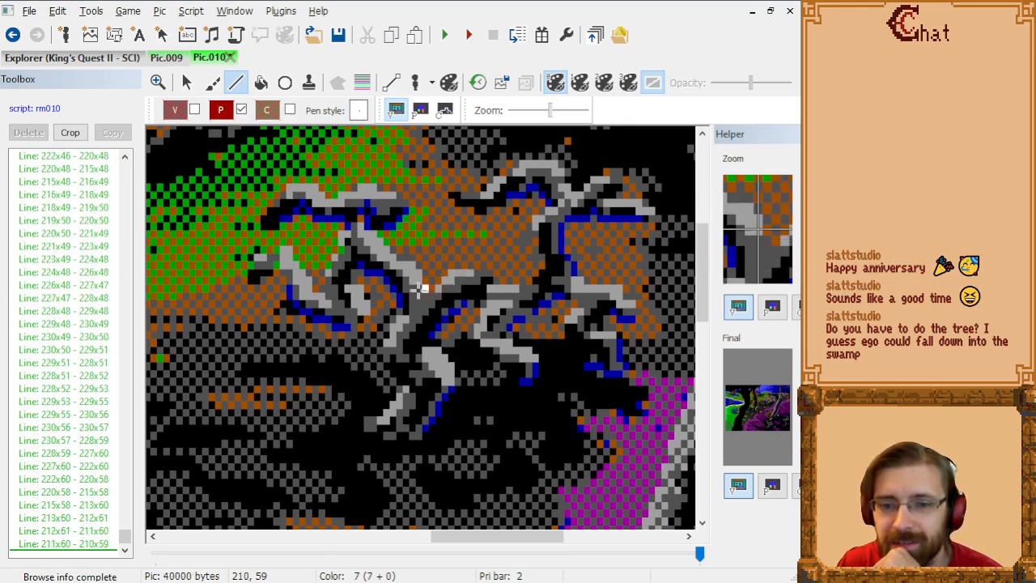
click(417, 281)
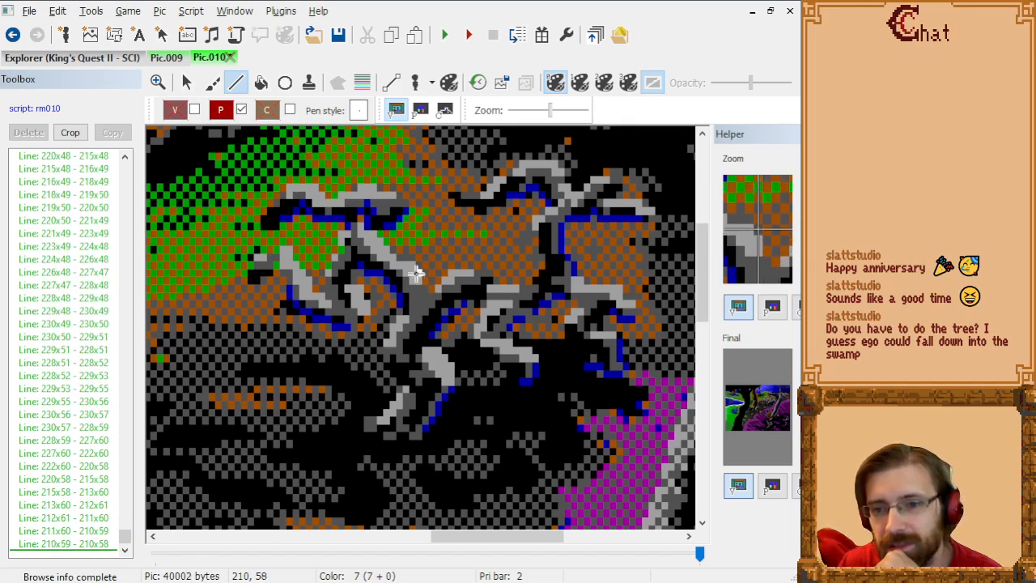
click(412, 271)
click(405, 264)
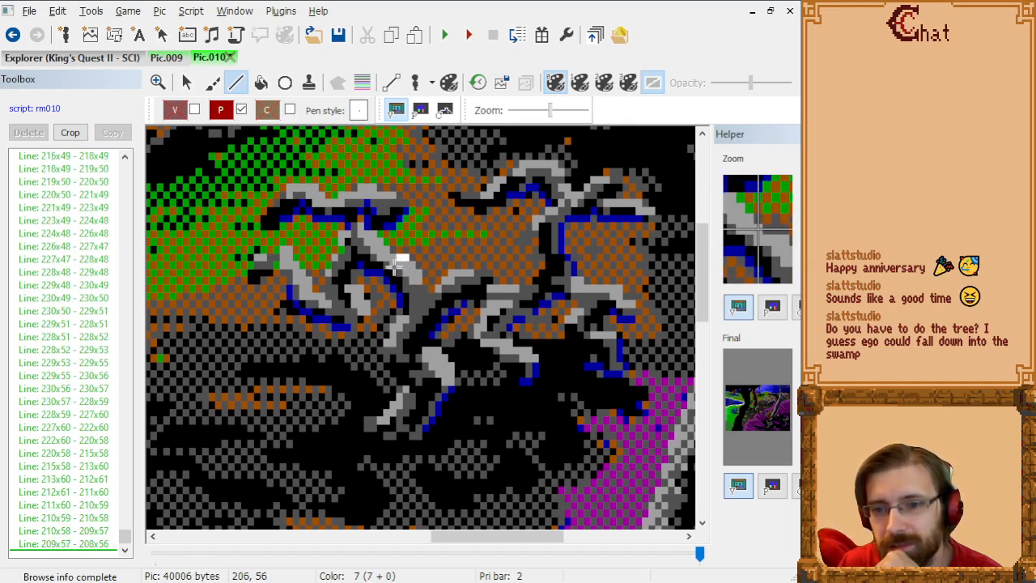
click(392, 263)
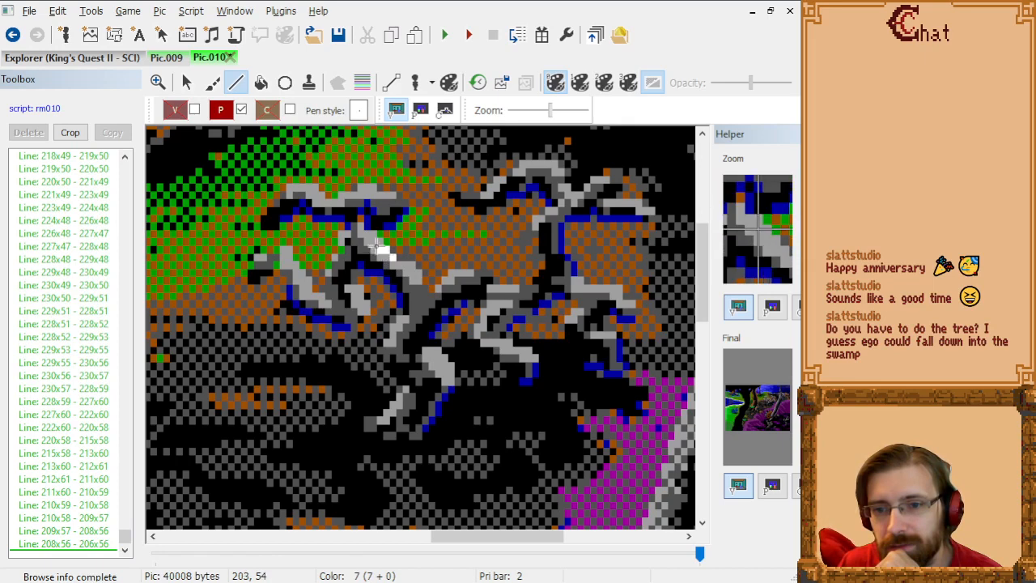
click(377, 240)
Step: Outline the end of the left twig from 203x53 through 204x52, 206x52, 208x50, 208x49 and 207x48 to 204x48
click(383, 233)
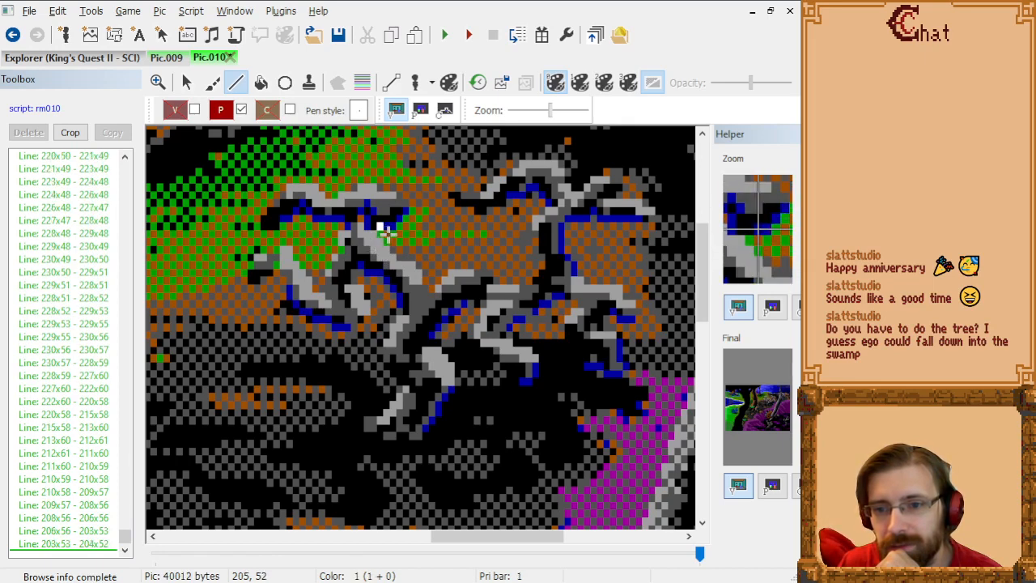
click(390, 234)
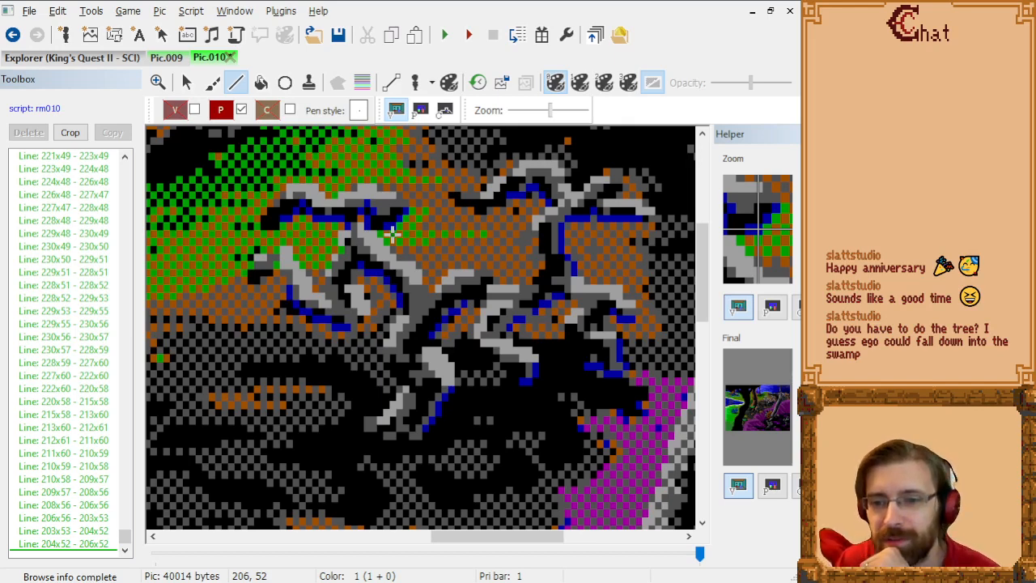
click(403, 217)
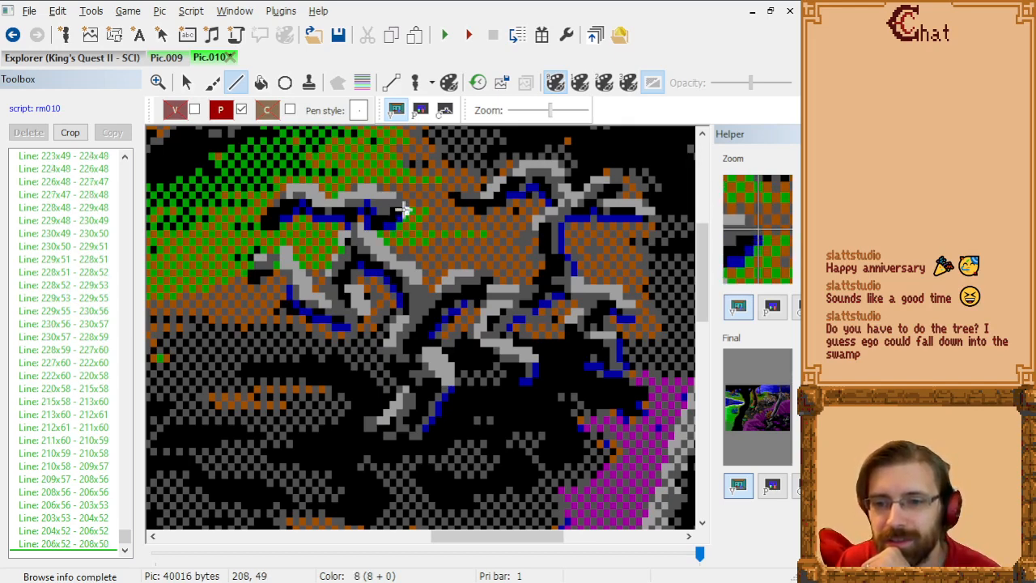
click(403, 209)
click(397, 202)
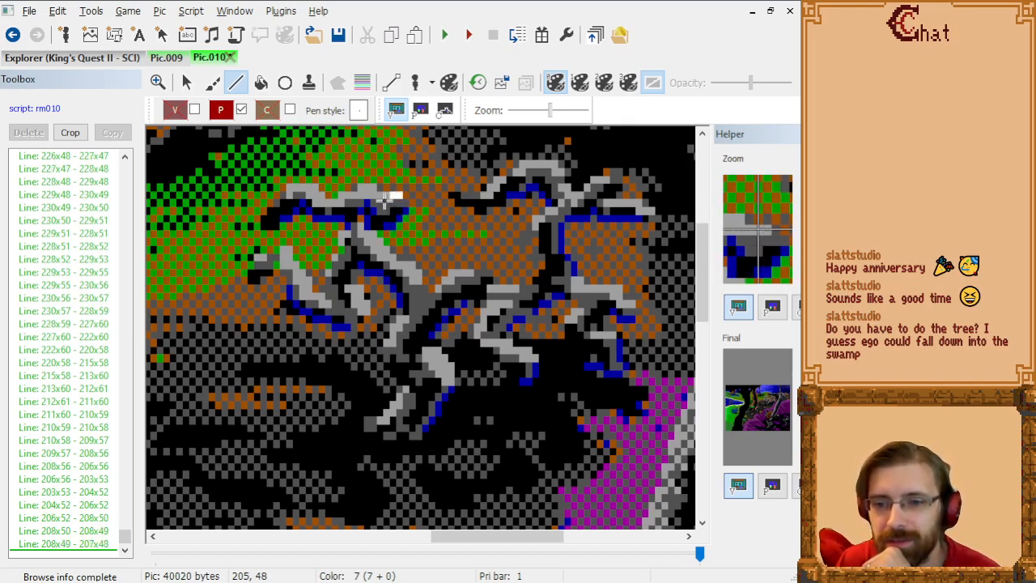
click(383, 198)
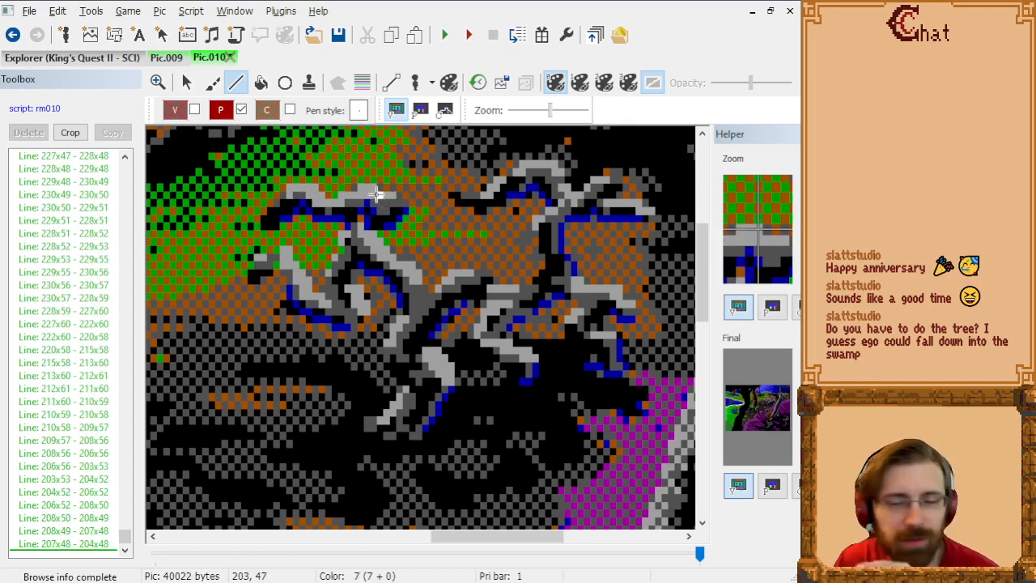
Step: Trace the left twig's top edge from 204x48 through 203x47, 201x47, 199x48, 198x48, 197x49, 196x49 and 194x47 to 190x47, and display the priority screen
click(375, 194)
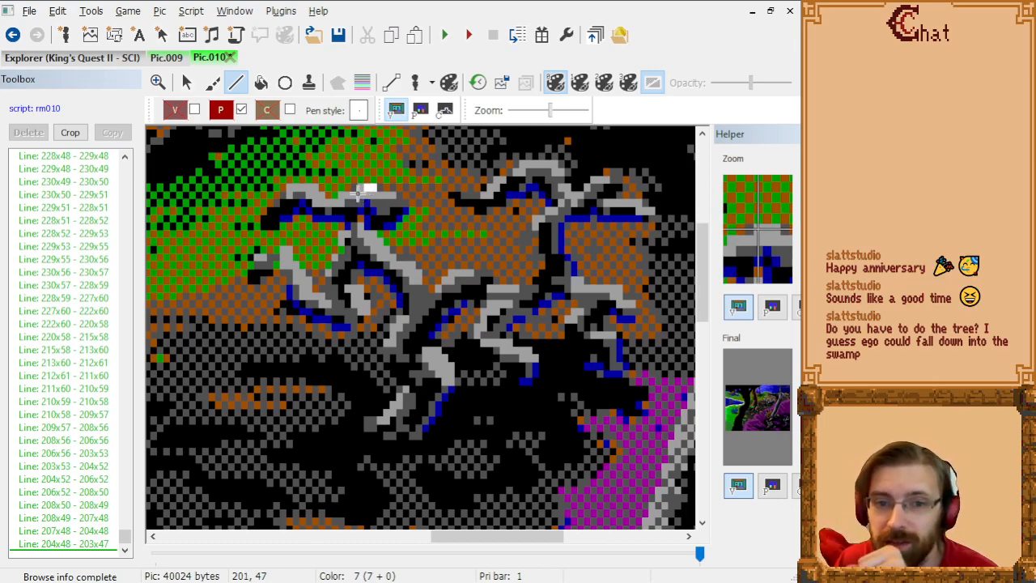
click(362, 192)
click(347, 201)
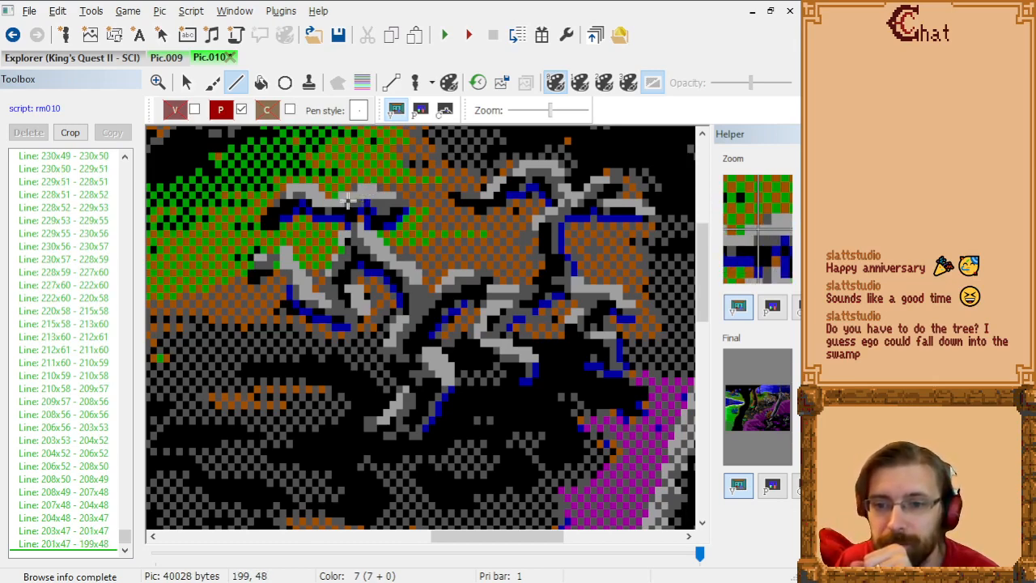
click(341, 201)
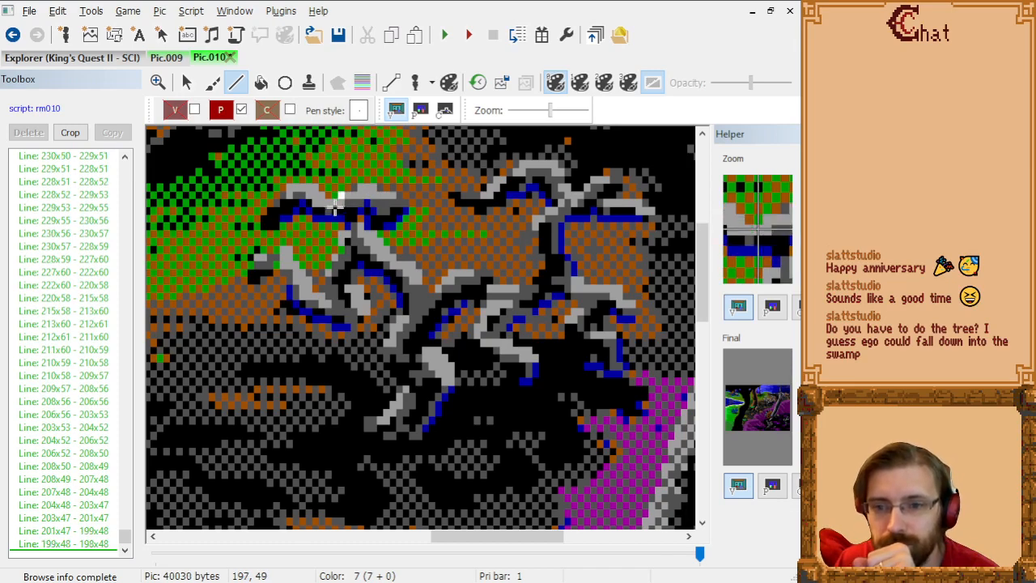
click(335, 206)
click(330, 206)
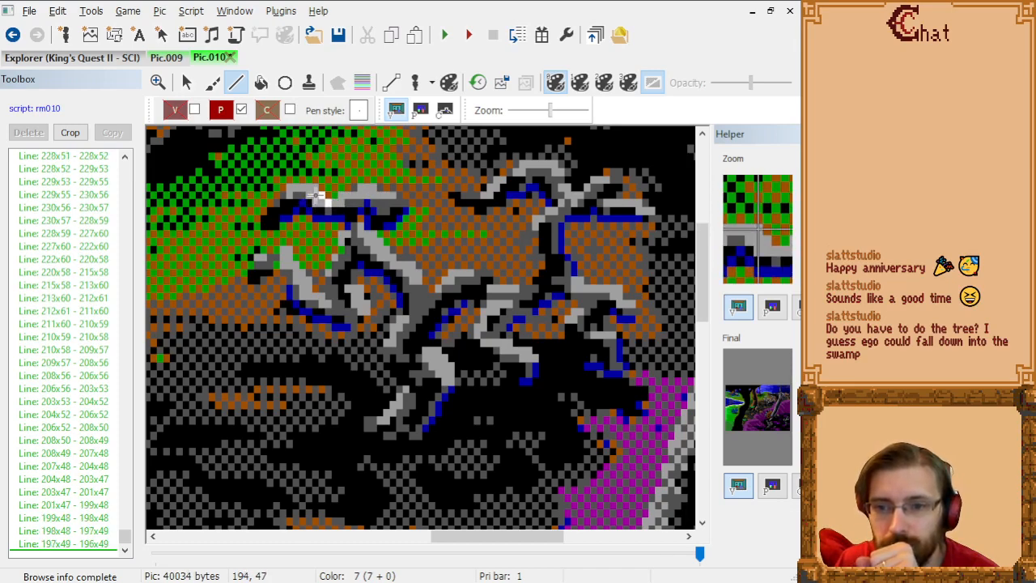
click(318, 196)
click(296, 194)
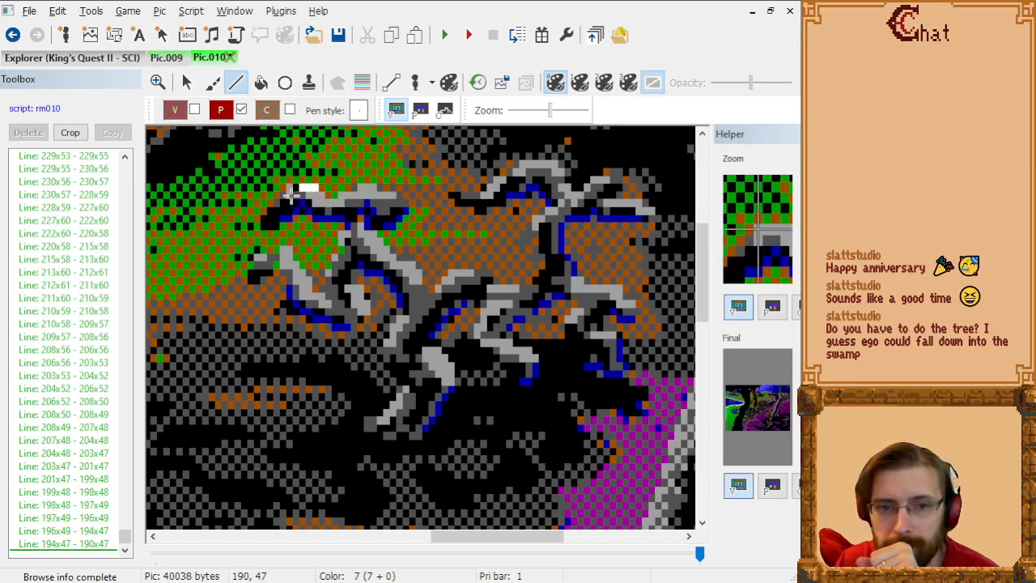
click(420, 110)
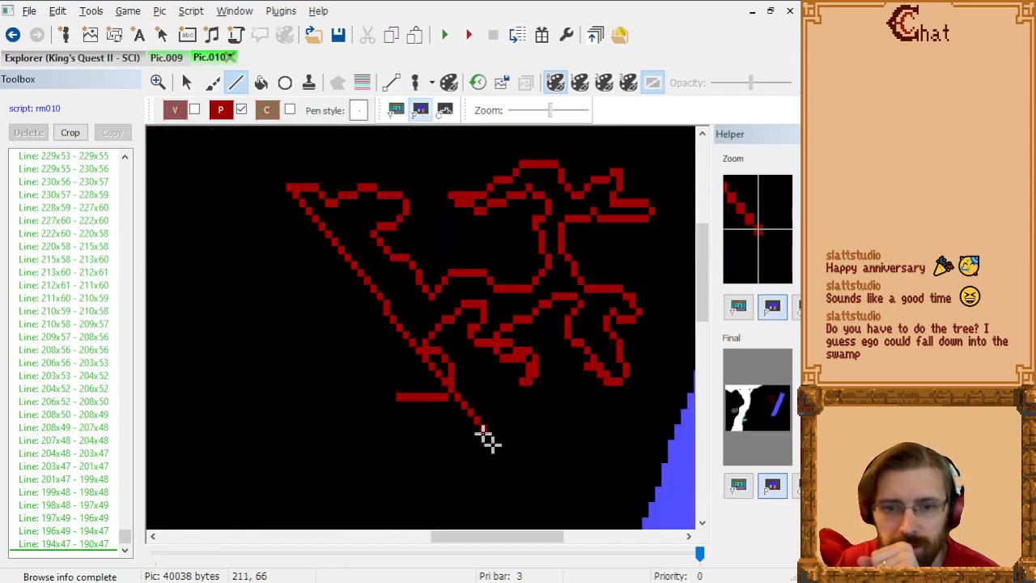
Step: Display the visual screen and outline the left twig's tip from 190x47 through 186x51, 186x52, 188x52 and 189x51 to 190x51
click(396, 110)
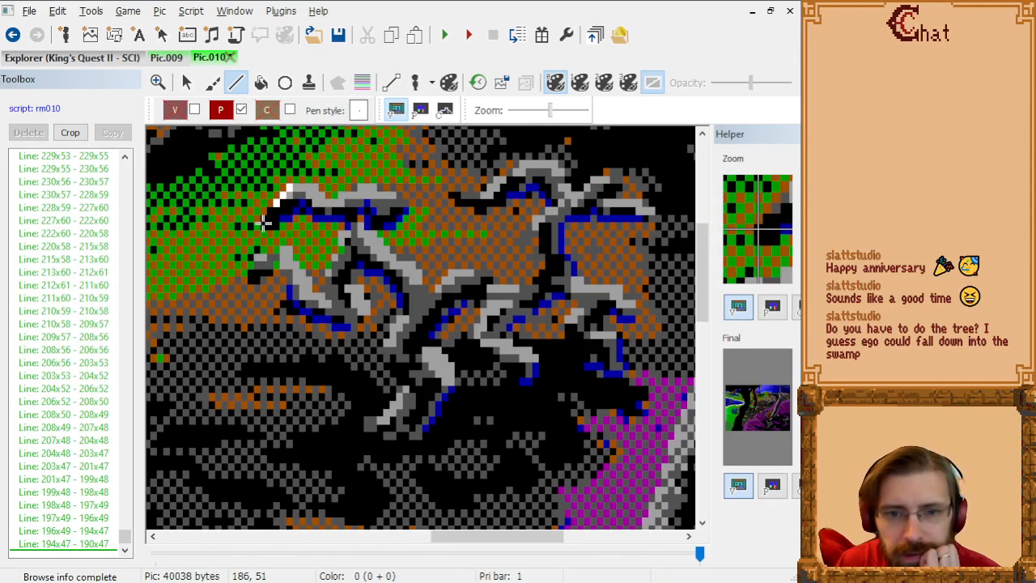
click(265, 225)
click(264, 231)
click(276, 231)
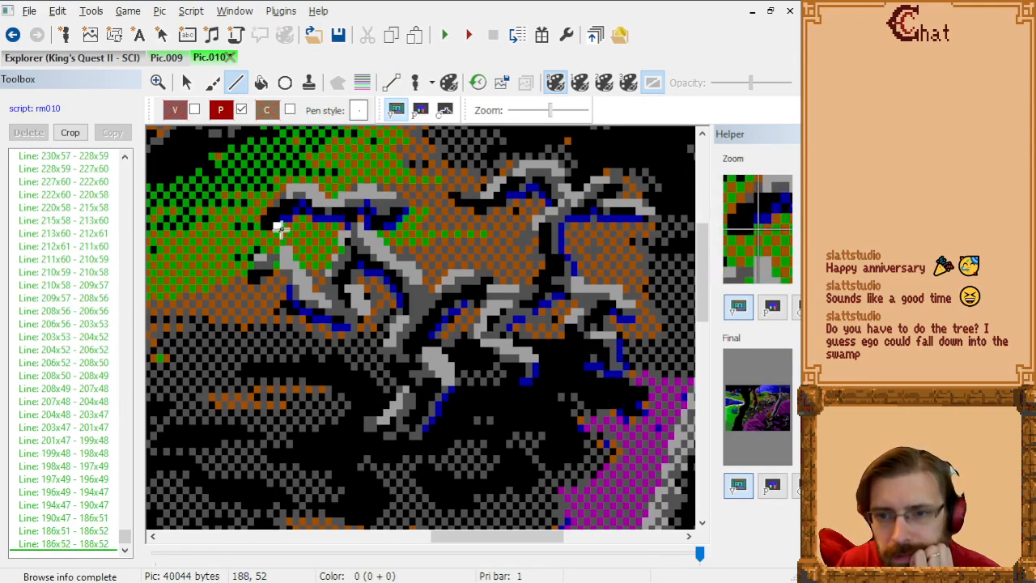
click(283, 226)
click(289, 226)
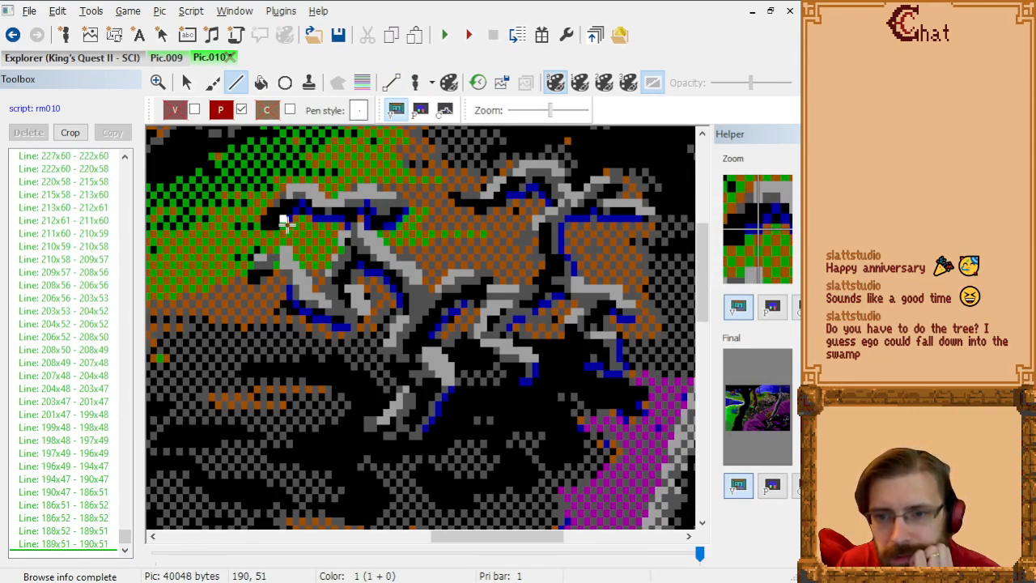
Step: Trace the left twig's underside from 190x51 through 191x50, 193x50 and 194x51 to 198x51
click(296, 219)
click(310, 217)
click(314, 225)
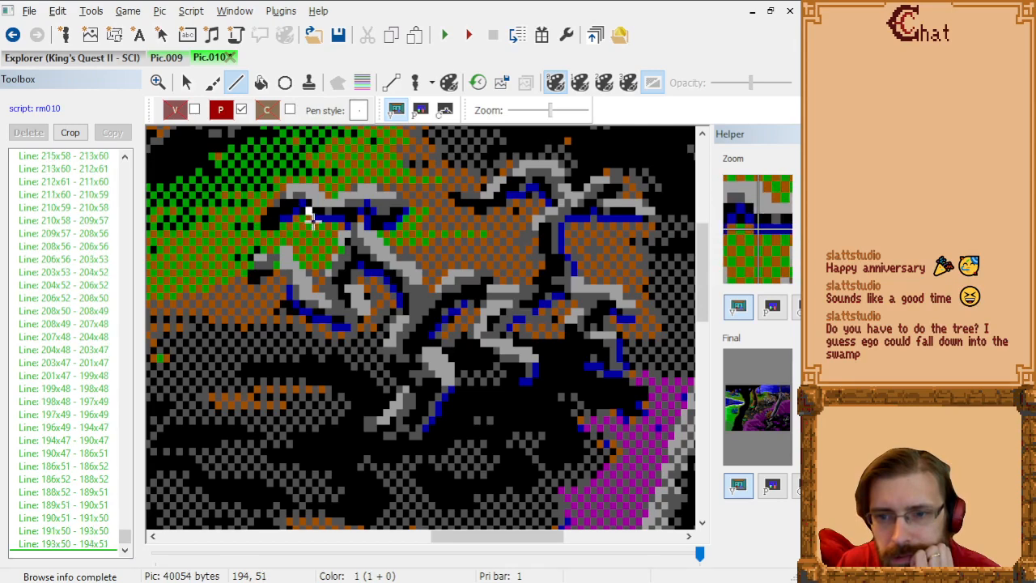
click(340, 225)
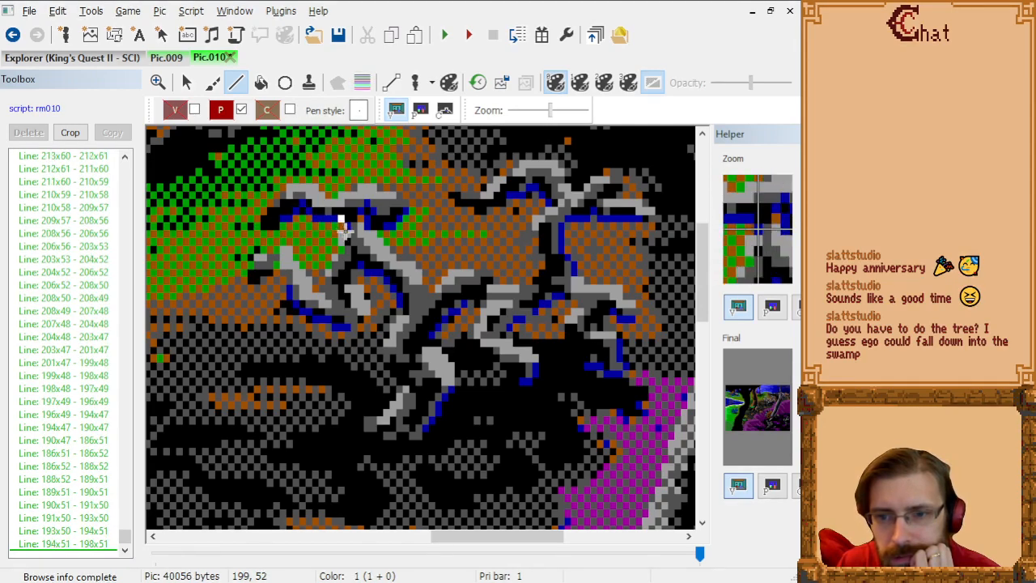
Step: Outline the diagonal branch's left edge downward from 198x51 through 199x52, 198x53, 198x54, 199x55 and 198x56 to 197x56
click(344, 233)
click(341, 240)
click(341, 247)
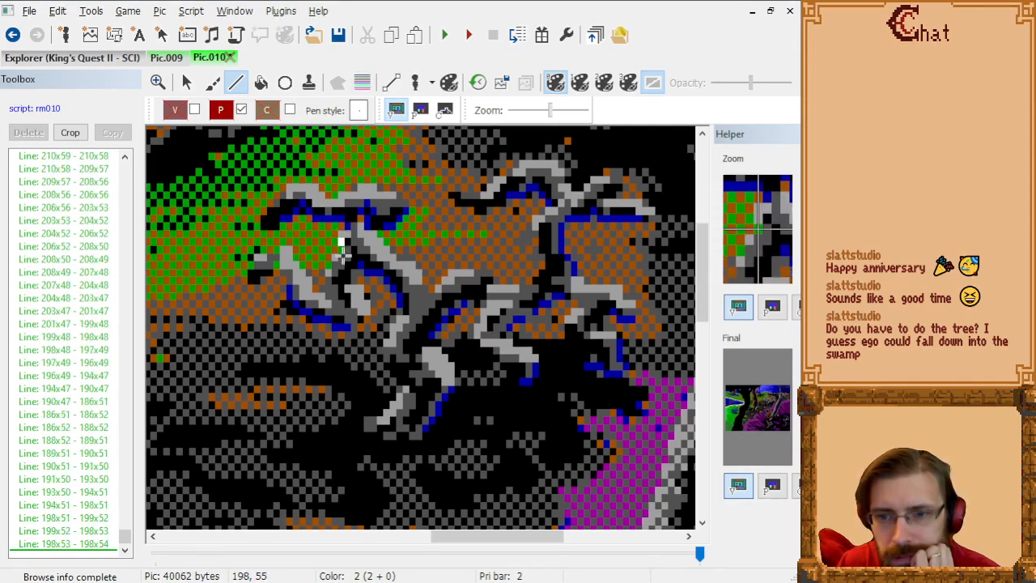
click(345, 255)
click(341, 262)
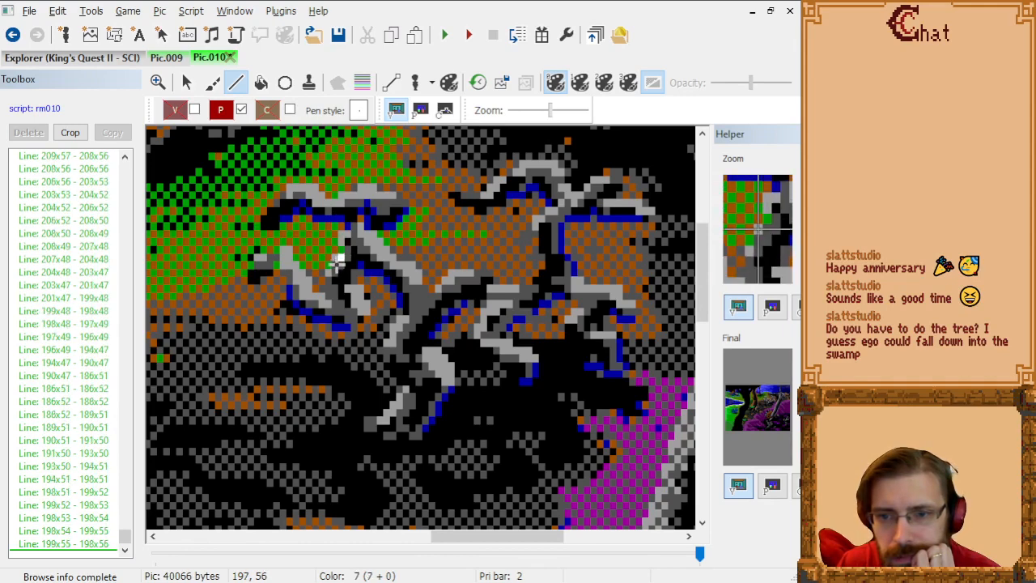
click(335, 263)
Step: Continue the branch's left edge from 197x56 through 197x57, 196x58, 196x59 and 196x60 to the lower twig's fork at 195x61
click(334, 268)
click(329, 280)
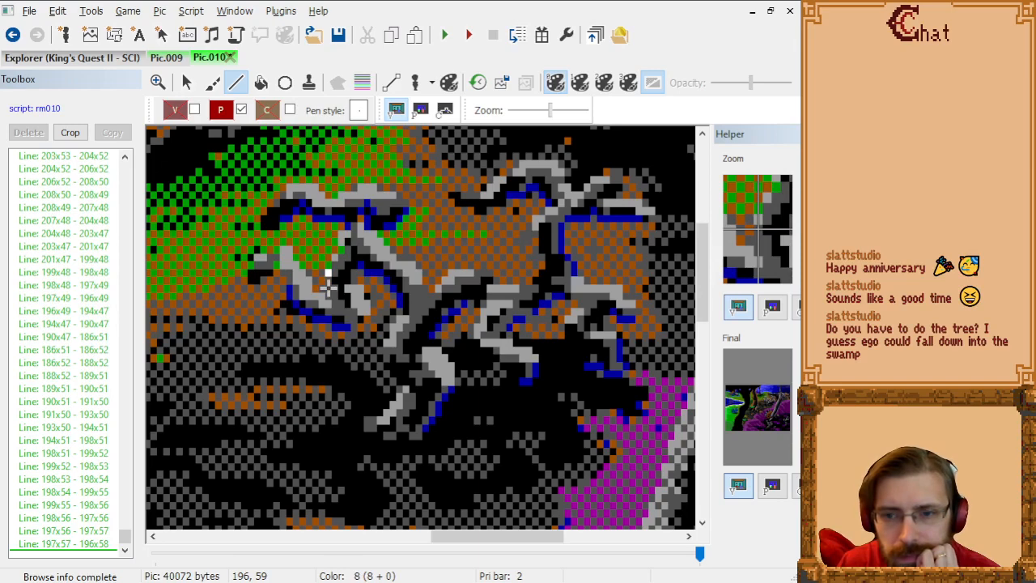
click(327, 288)
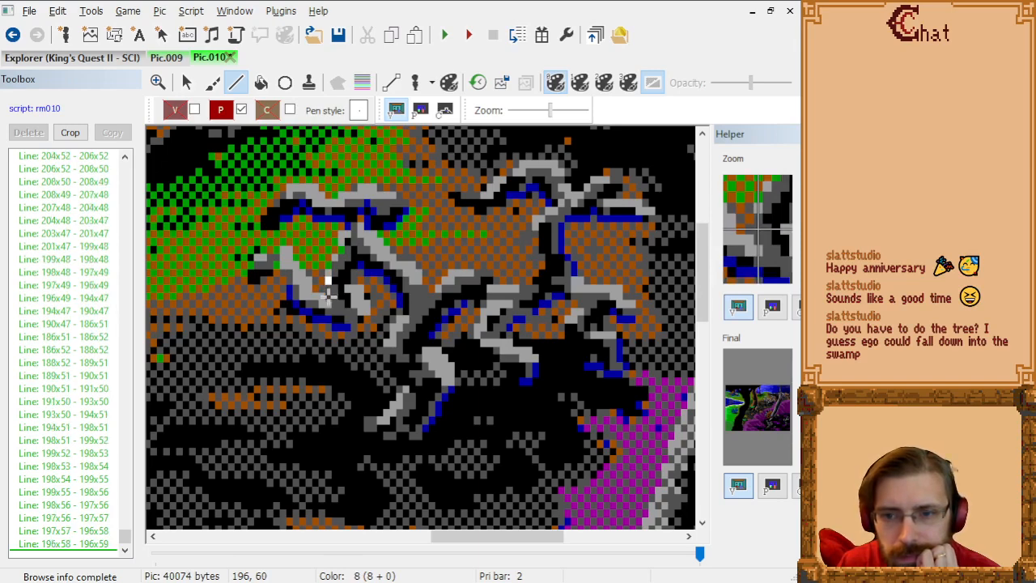
click(328, 294)
click(323, 297)
click(319, 296)
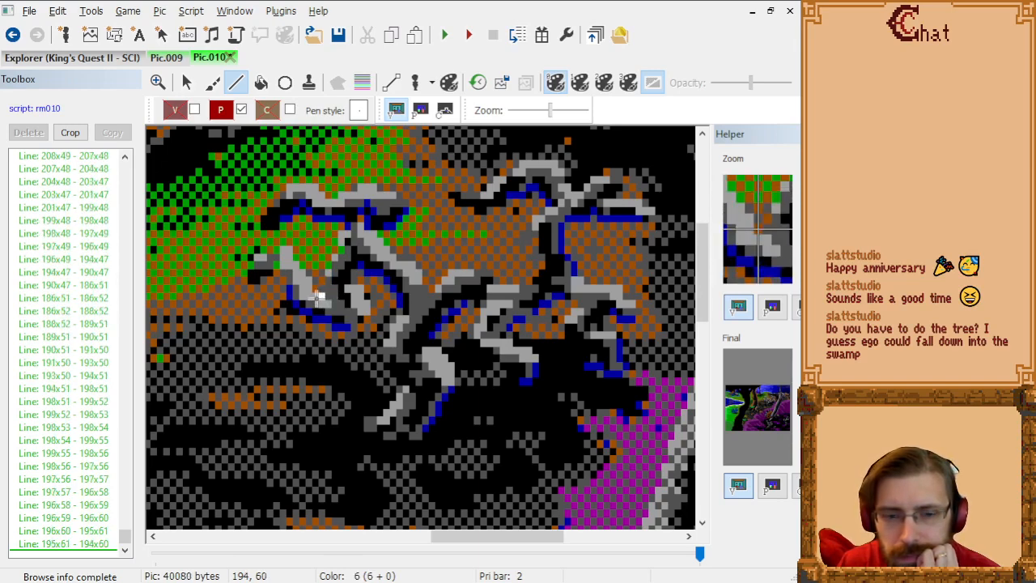
key(ctrl+z)
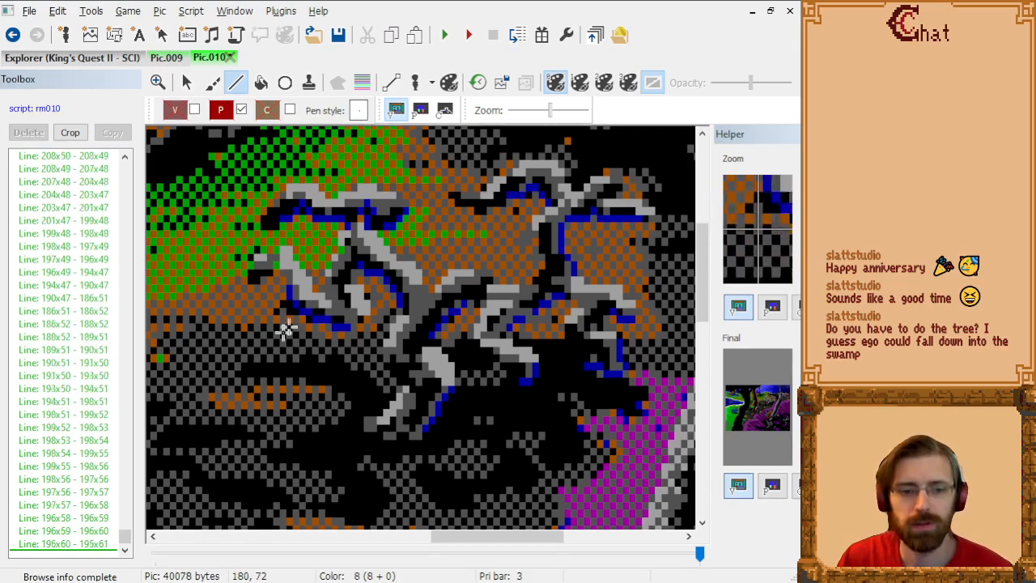
Step: Check the priority outline, and trace the lower left twig's upper edge from 195x61 through 194x61, 193x60, 193x59 and 190x56 to 190x55
click(415, 115)
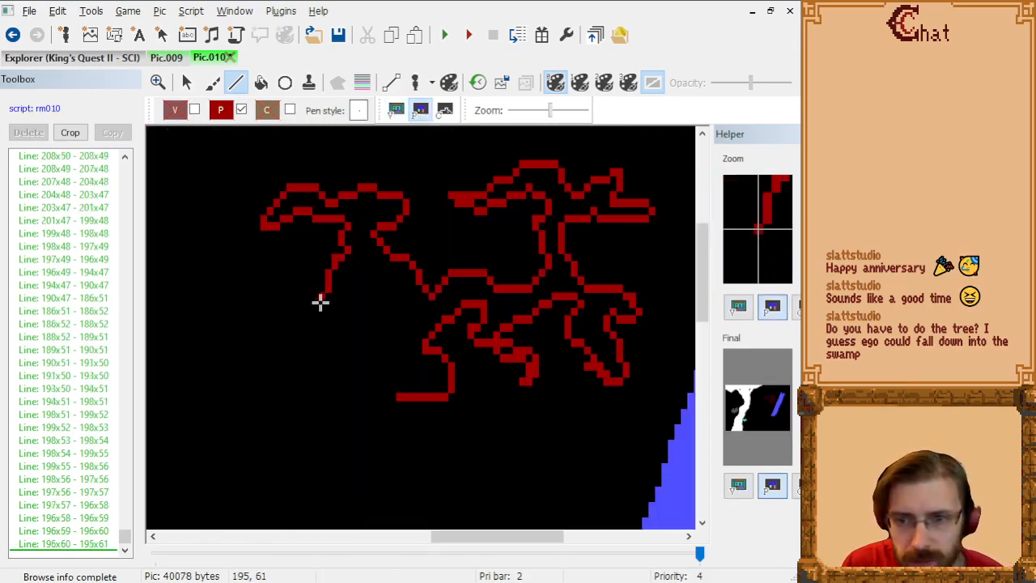
click(396, 110)
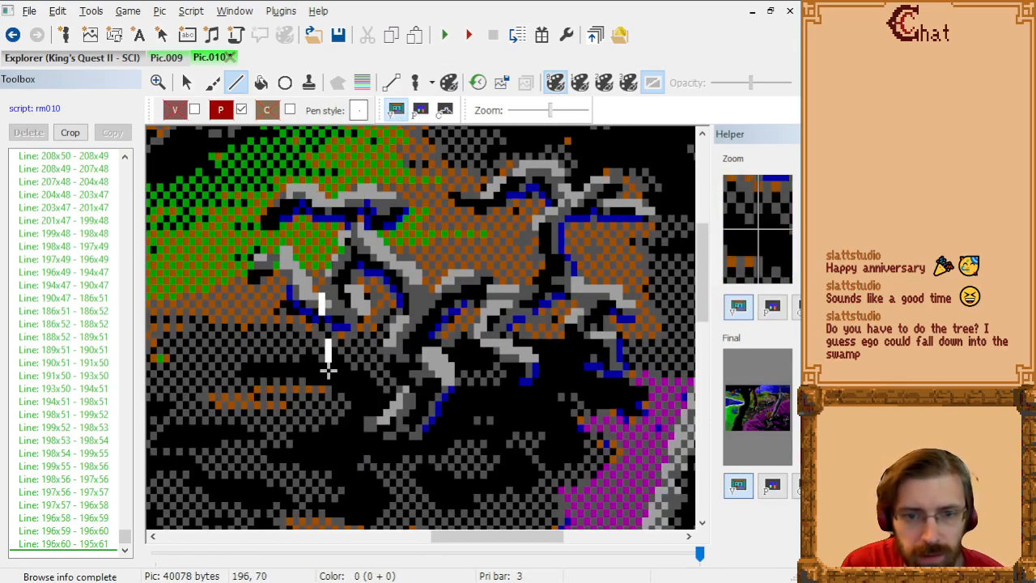
click(320, 301)
click(308, 298)
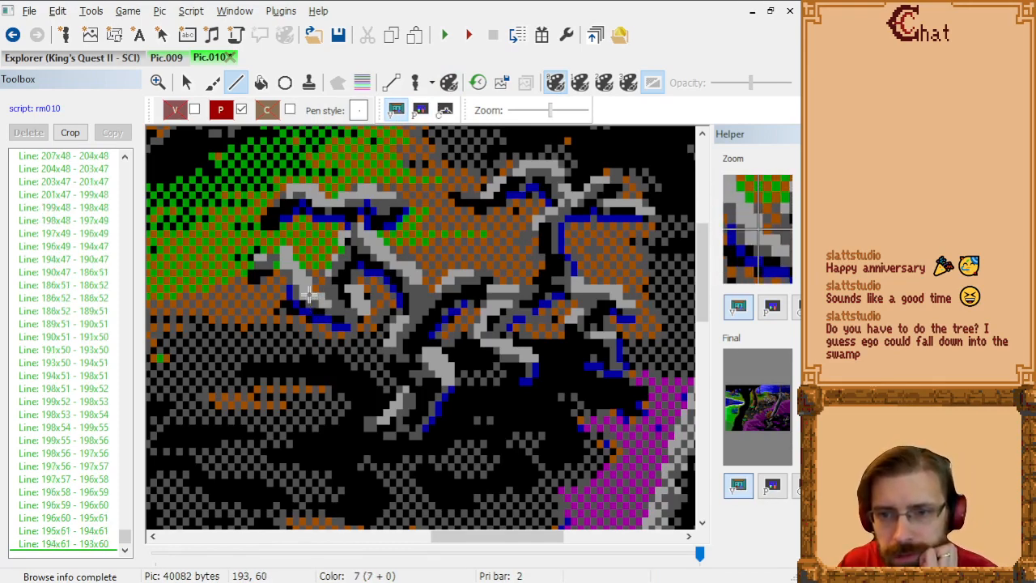
click(308, 290)
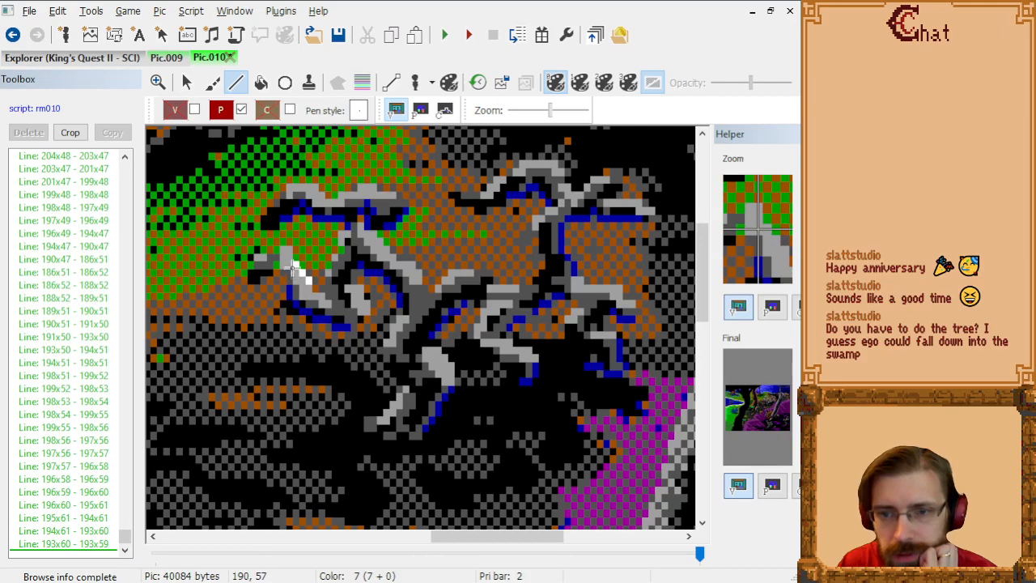
click(290, 262)
click(287, 256)
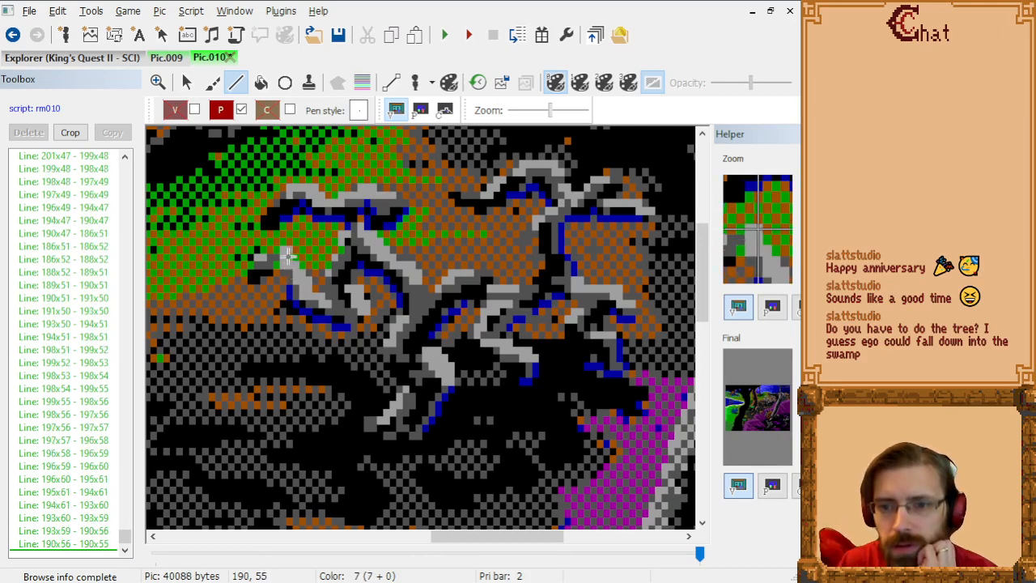
Step: Outline the top and end of the twig's small offshoot from 190x55 through 189x55, 189x56, 185x56, 185x57 and 184x58 to 184x59
click(283, 256)
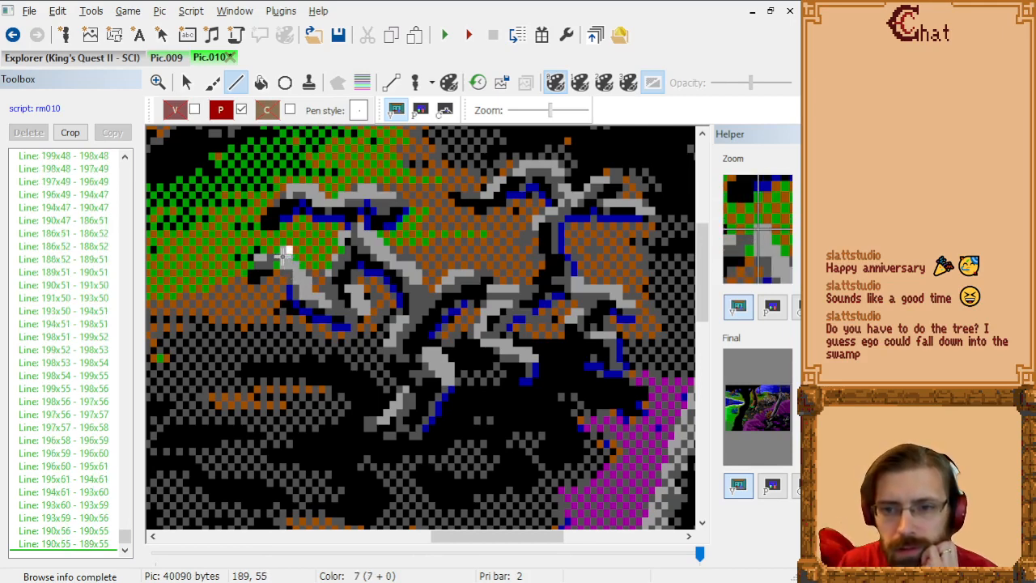
click(281, 261)
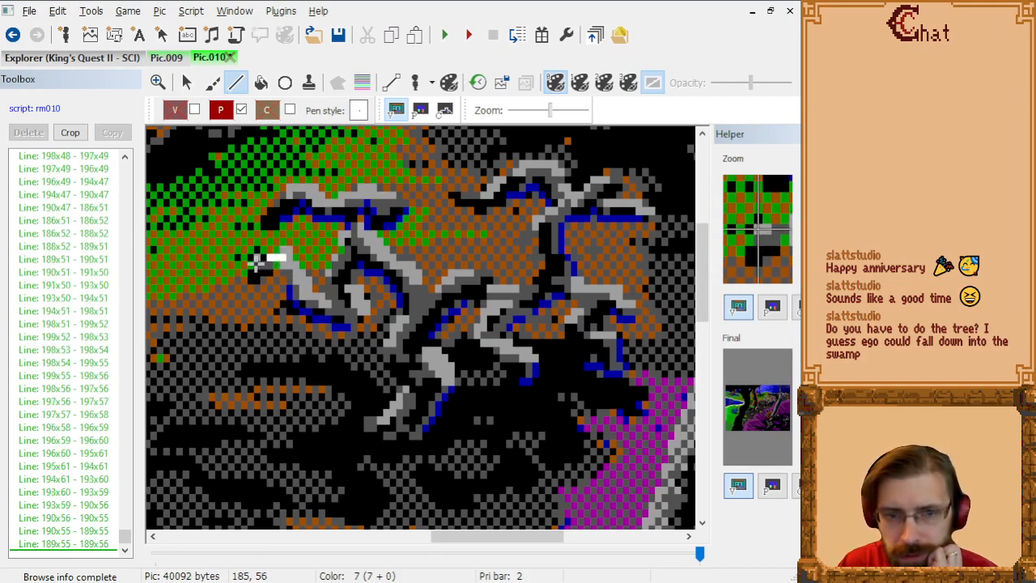
click(255, 259)
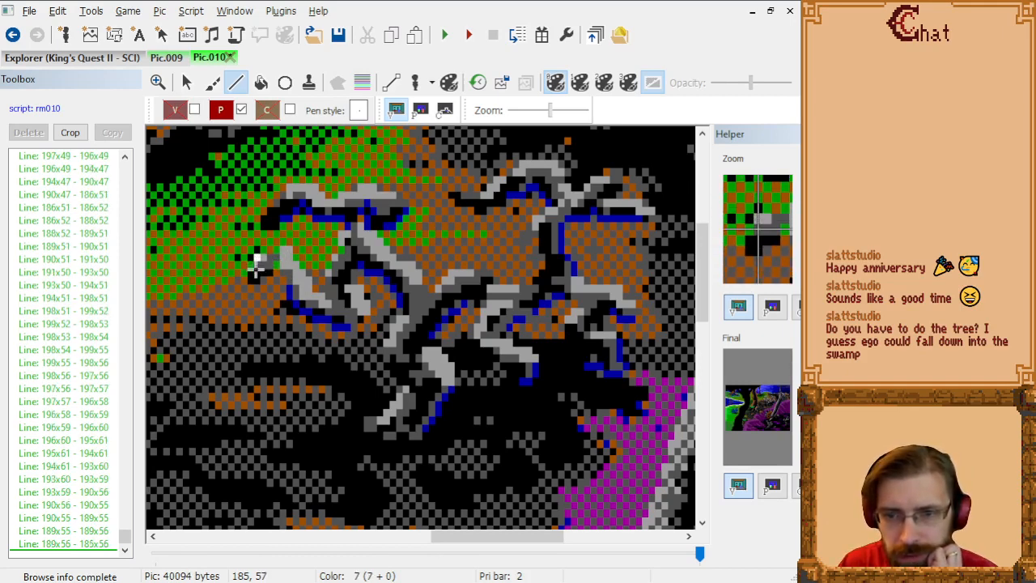
click(251, 267)
click(251, 278)
click(251, 285)
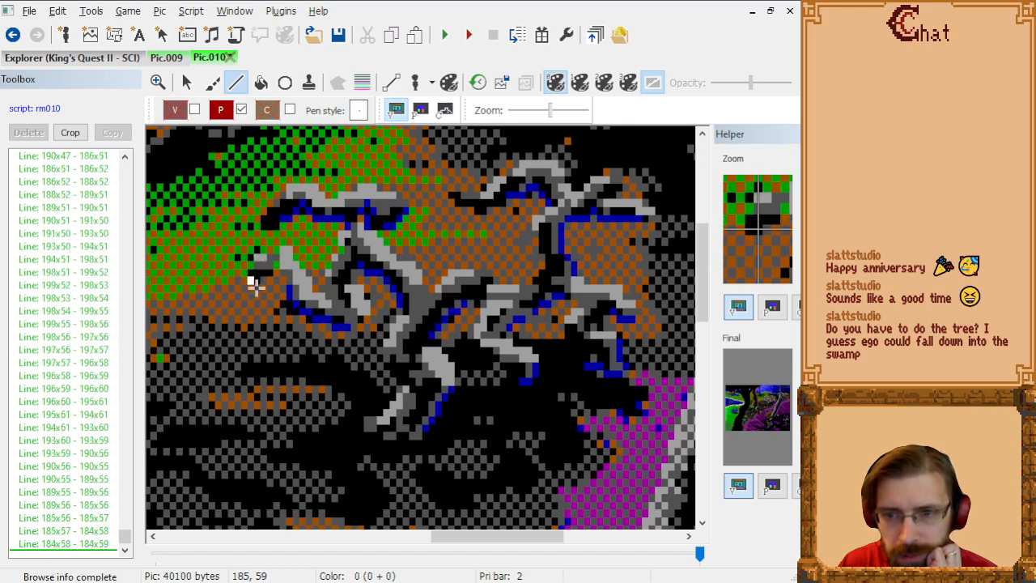
Step: Trace the small offshoot's underside from 184x59 through 185x59, 186x58 and 187x58 to 187x57
click(255, 285)
click(260, 281)
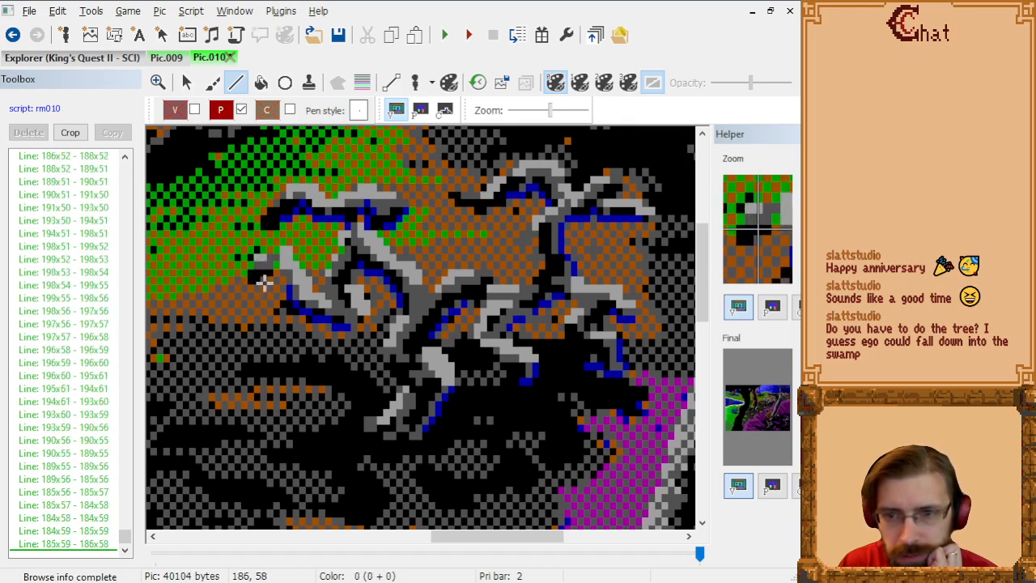
click(270, 281)
click(269, 274)
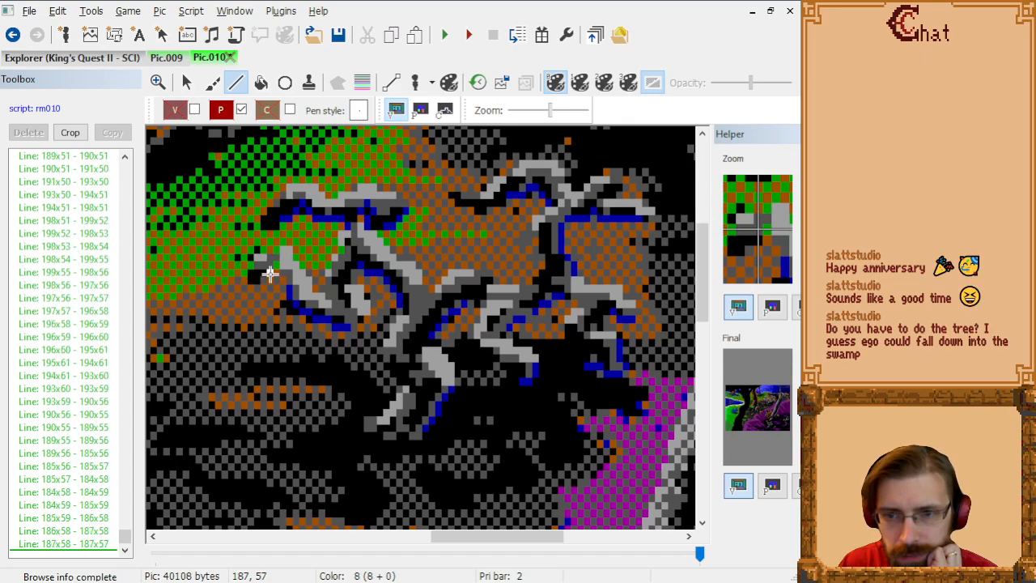
Step: Start a new line at 189x56 and outline the lower twig's left edge through 189x58, 190x59 and 190x61 to 192x63
click(283, 267)
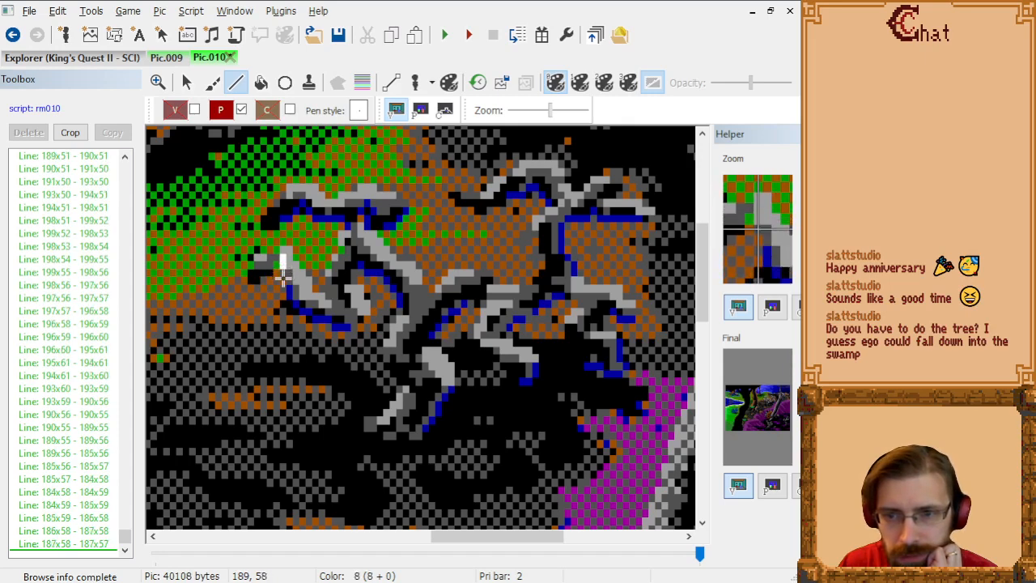
click(282, 279)
click(287, 287)
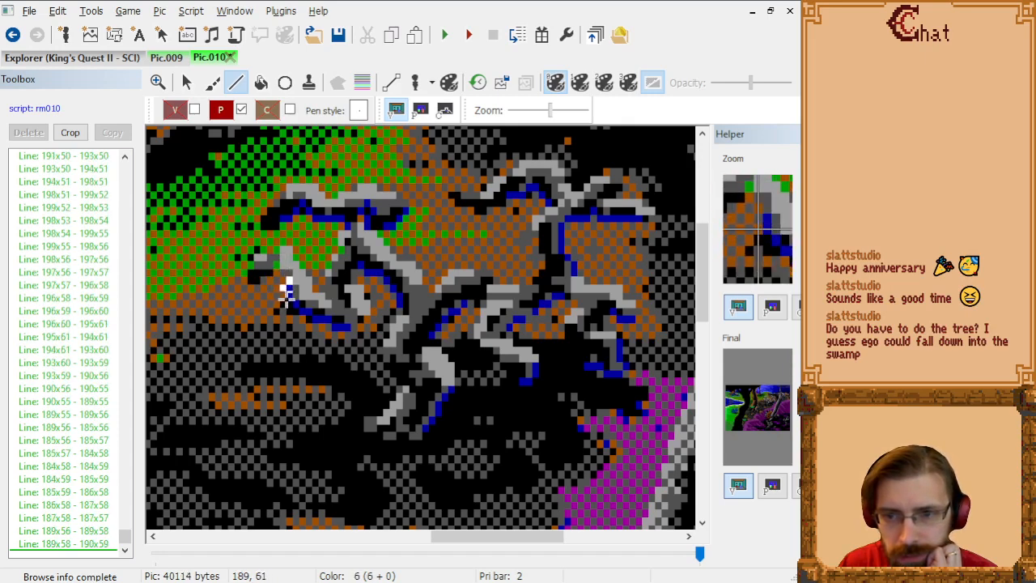
click(288, 300)
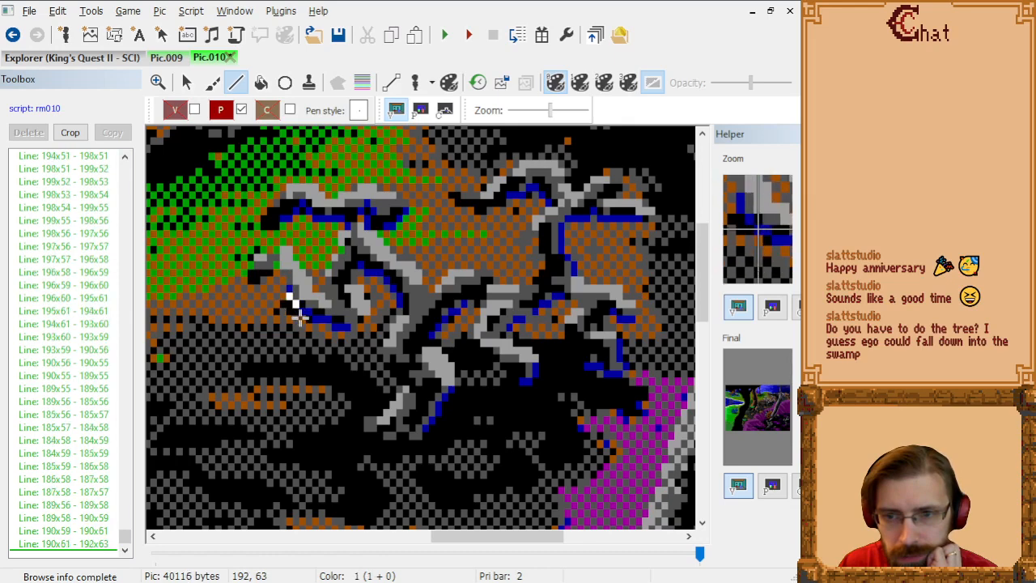
click(301, 316)
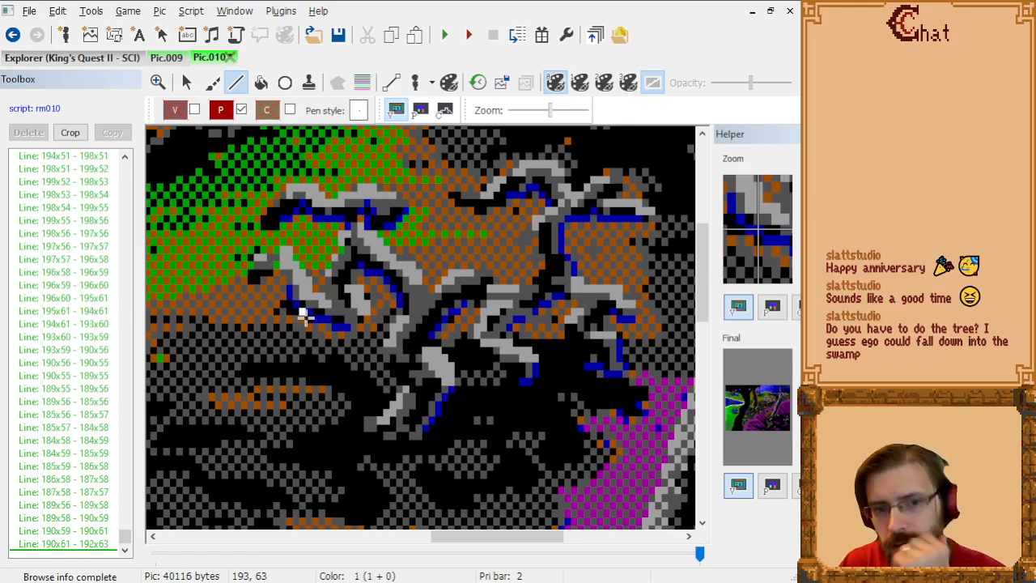
Step: Trace the lower twig's bottom edge from 192x63 through 193x63, 194x64, 196x64 and 197x65 to 200x65
click(305, 316)
click(316, 324)
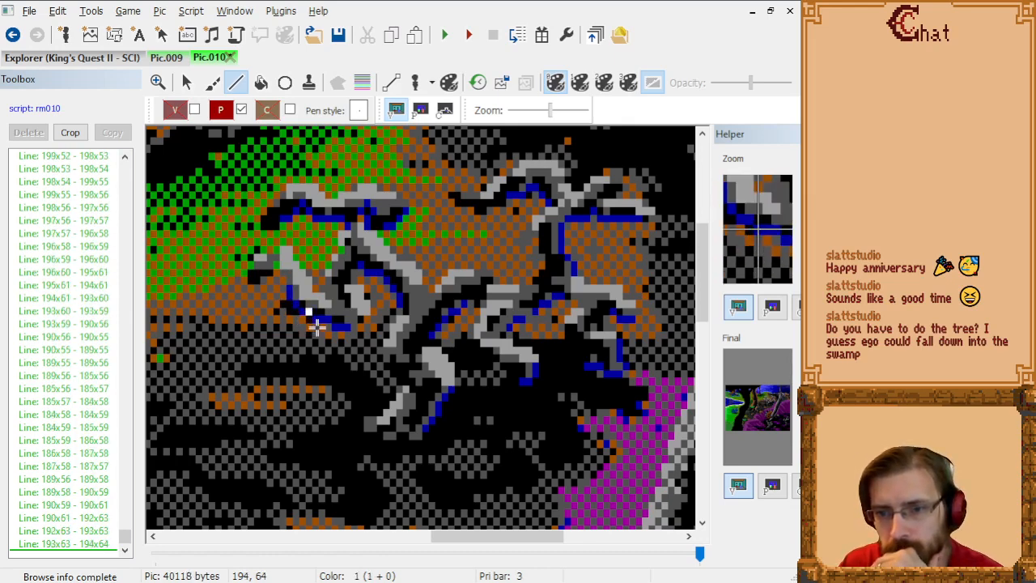
click(327, 327)
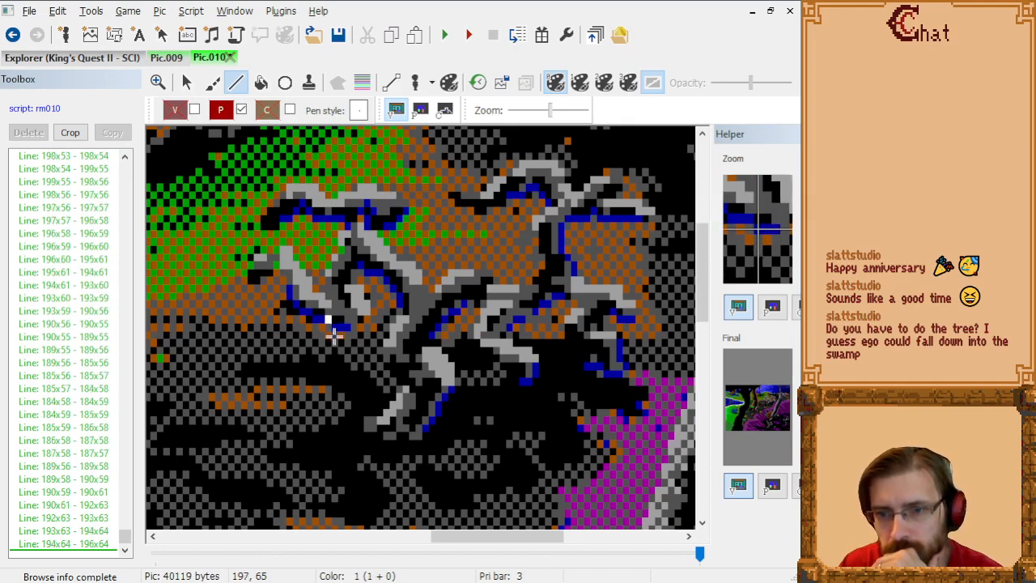
click(336, 336)
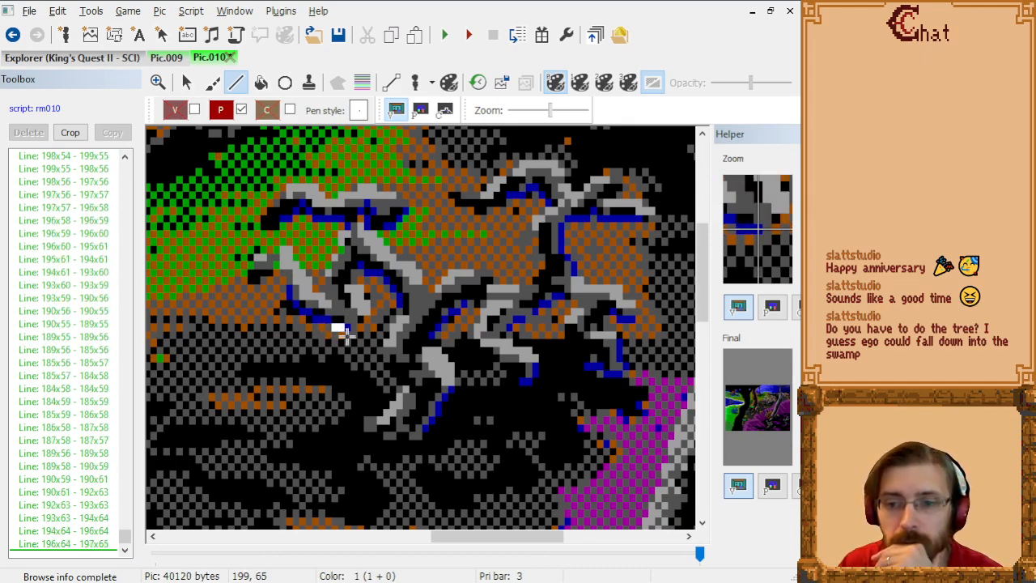
click(354, 332)
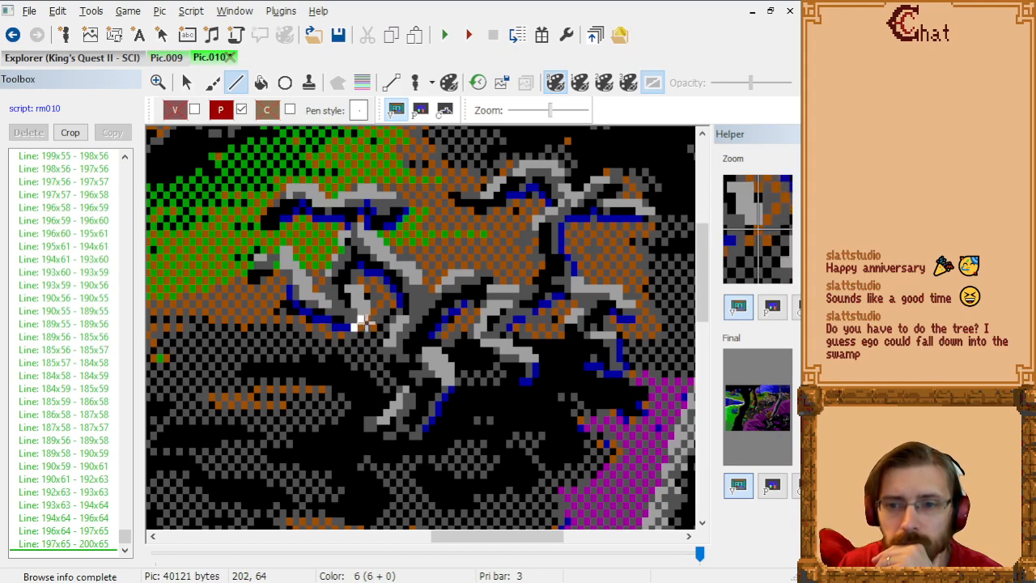
Step: Outline the light stub's right edge upward from 200x65 through 202x63, 202x61 and 201x60 to 200x59
click(366, 322)
click(362, 299)
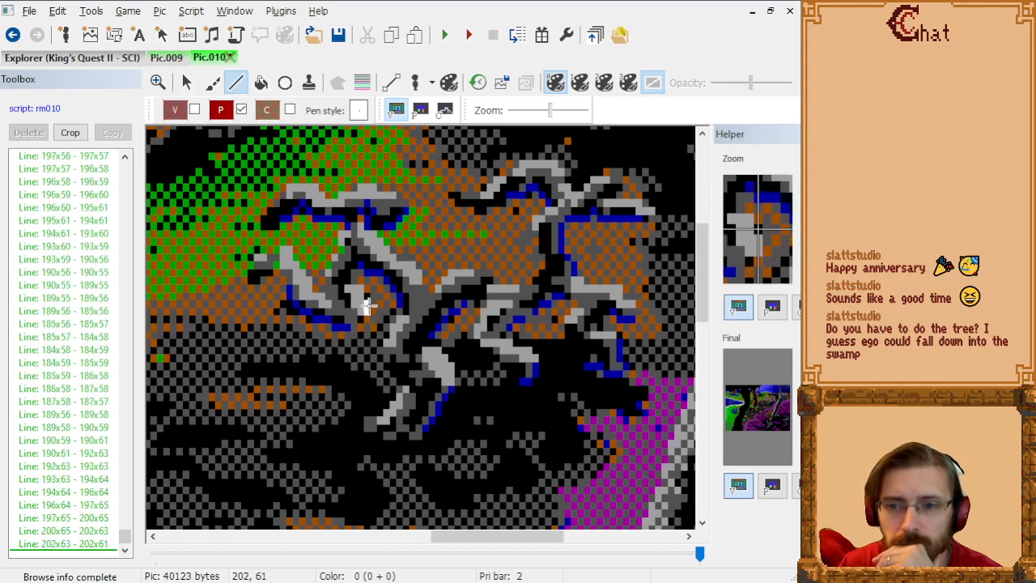
click(360, 291)
click(357, 285)
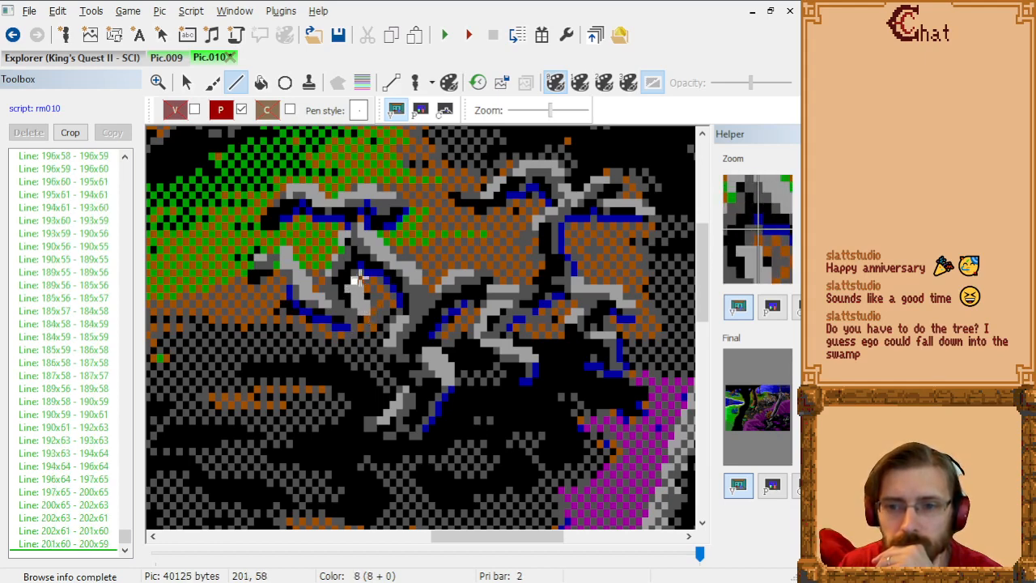
Step: Trace the diagonal branch's underside from 200x59 through 201x58, 204x58, 207x61 and 207x63 to 206x64
click(360, 278)
click(371, 277)
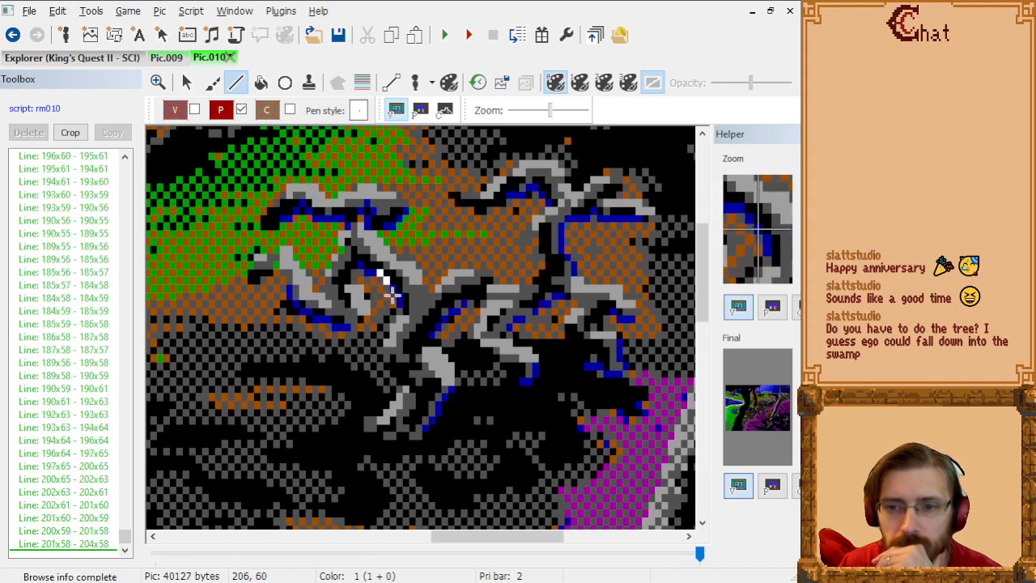
click(399, 301)
click(399, 312)
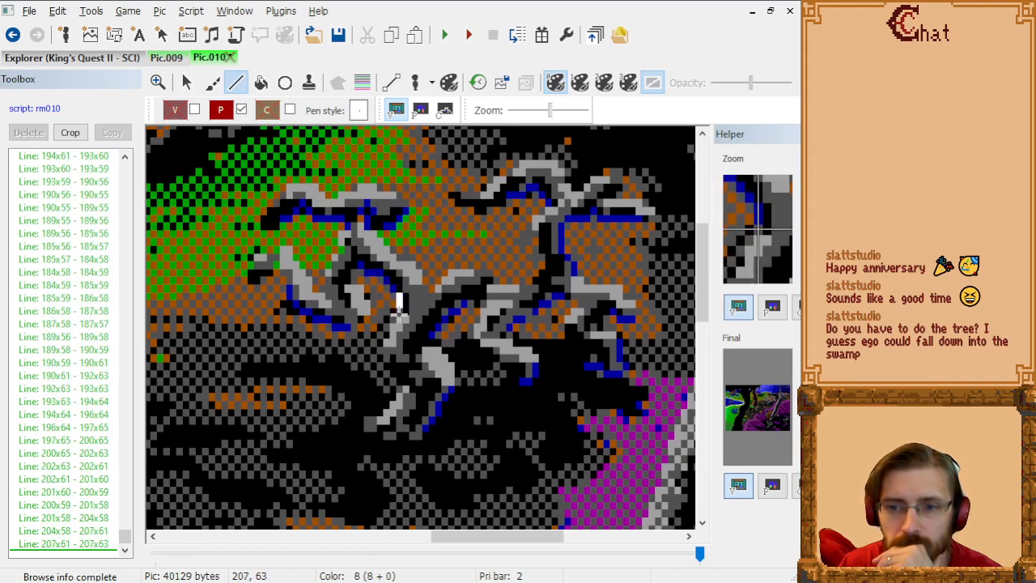
click(392, 319)
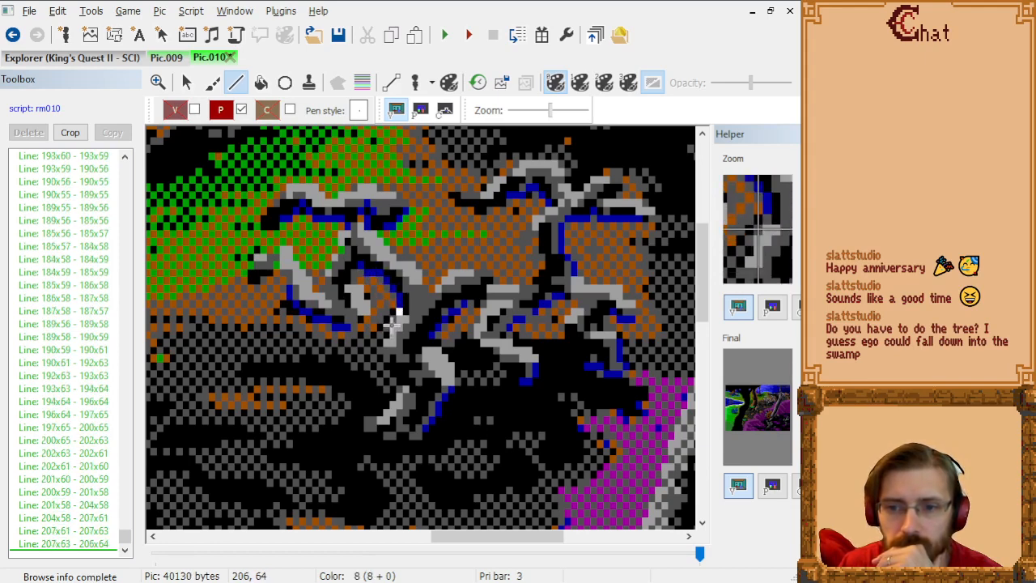
Step: Trace the lower branch's left edge from 206x64 through 206x67, 205x67, 205x68, 205x69, 208x72, 208x73 and 207x74 to 204x77
click(392, 349)
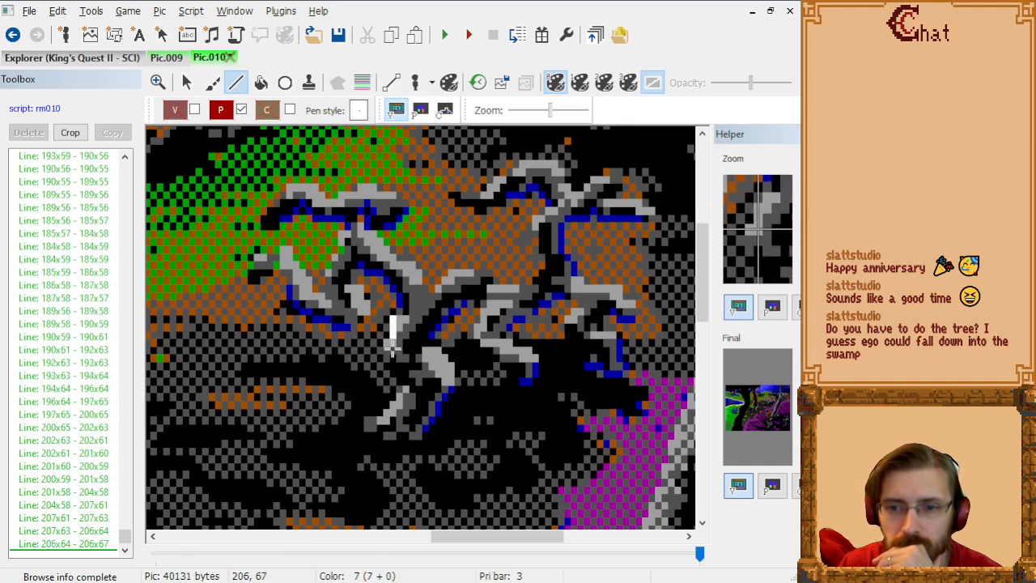
click(385, 349)
click(389, 354)
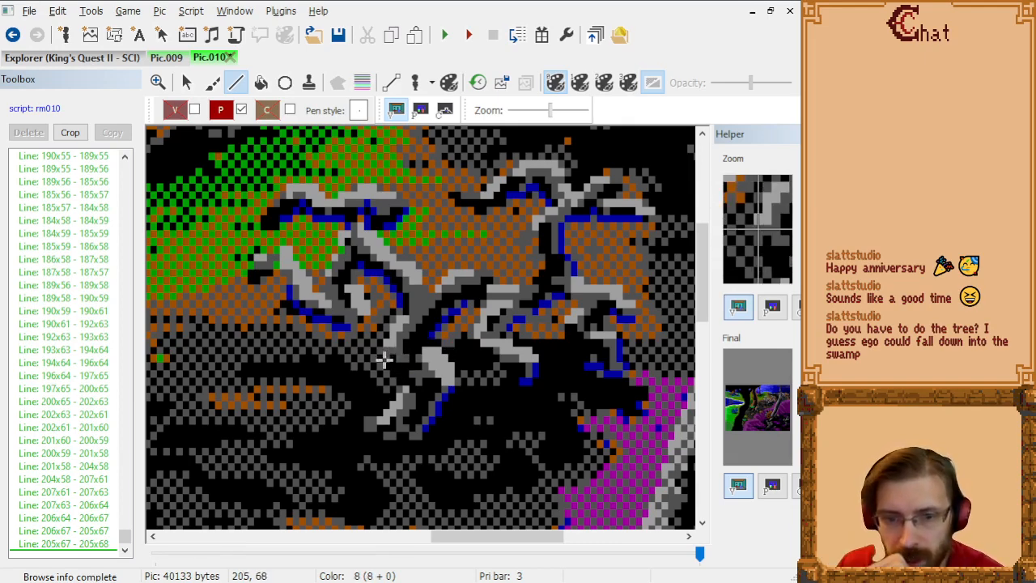
click(386, 363)
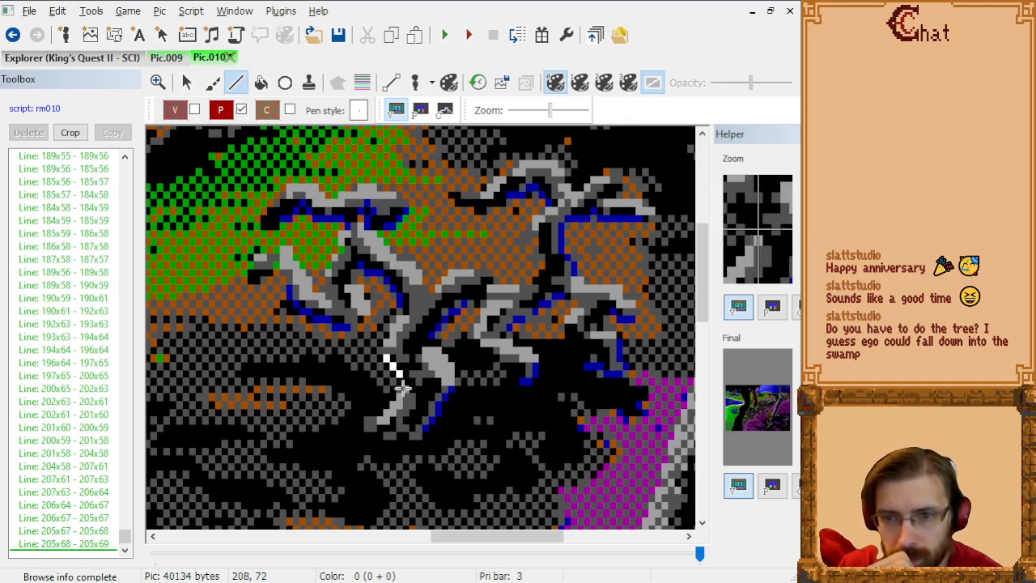
click(402, 389)
click(402, 397)
click(396, 405)
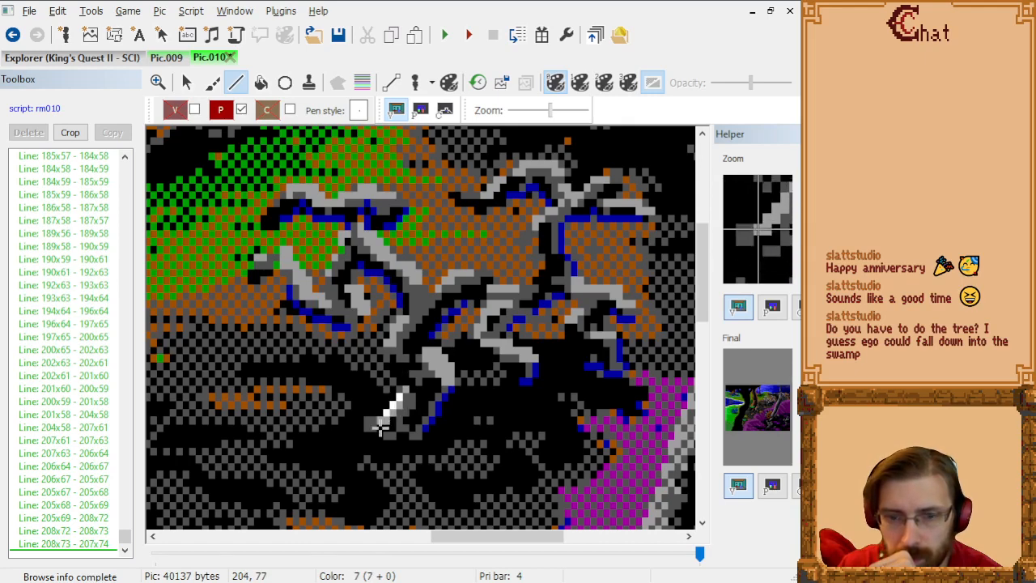
click(381, 428)
Step: Show the priority screen, end the line, and delete the stray segment from 207x74 to 204x77
click(420, 110)
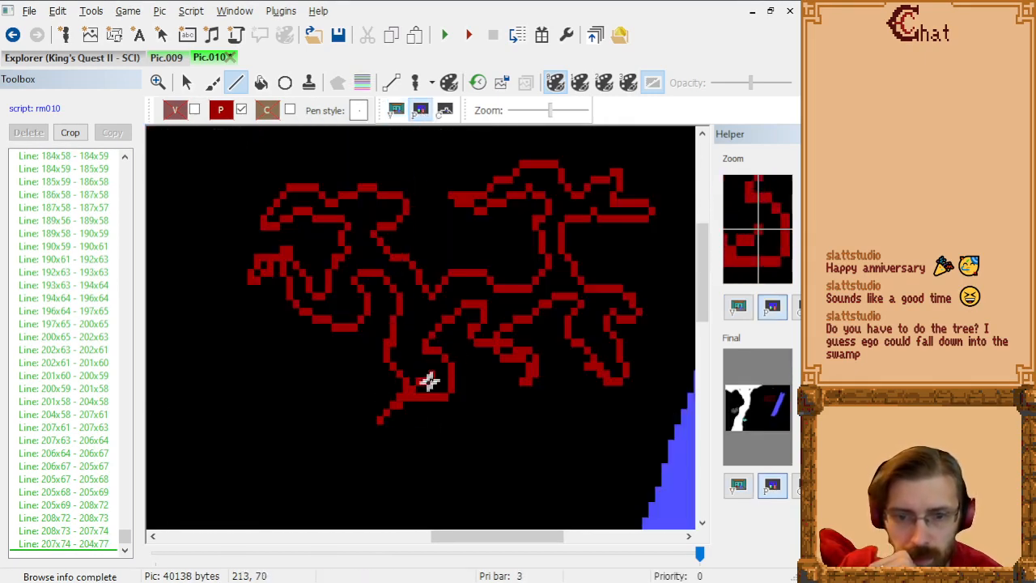
right_click(242, 364)
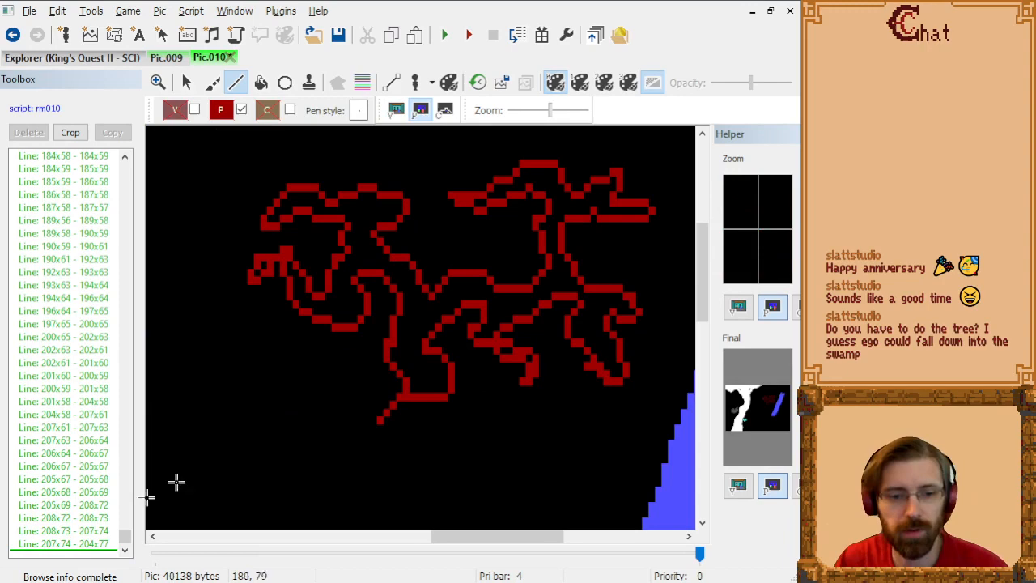
click(73, 544)
key(Delete)
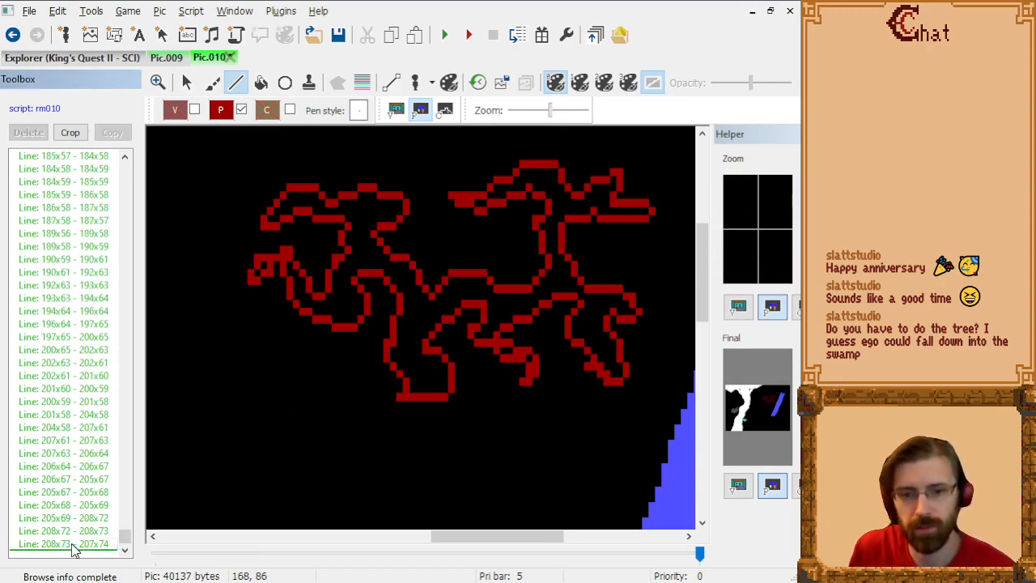
Step: Fill the closed branch outline and its small gaps with priority 4 at 201x50, 220x49, 186x57, 185x58, 224x68 and 227x69
click(73, 547)
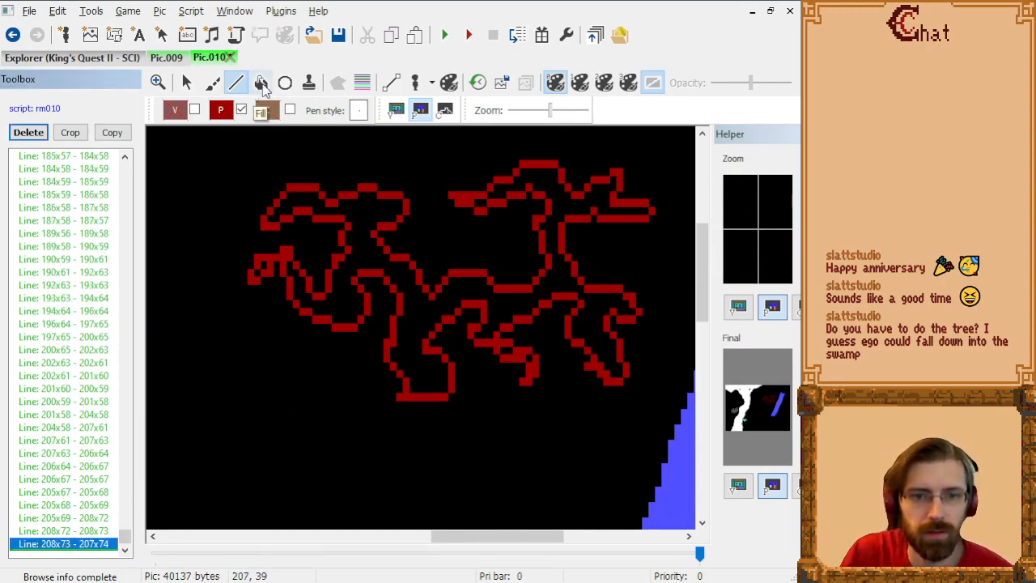
click(262, 83)
click(368, 210)
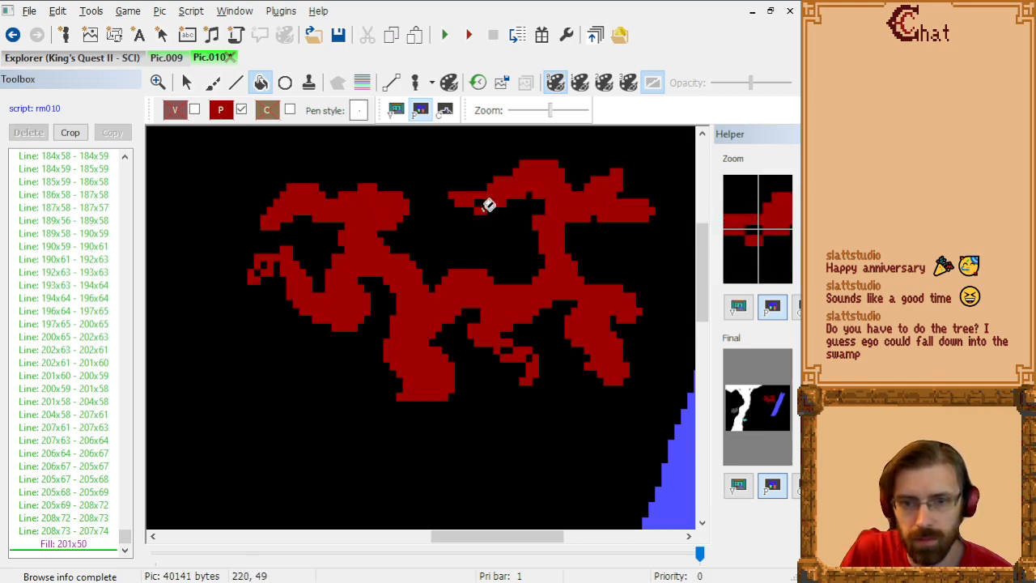
click(485, 201)
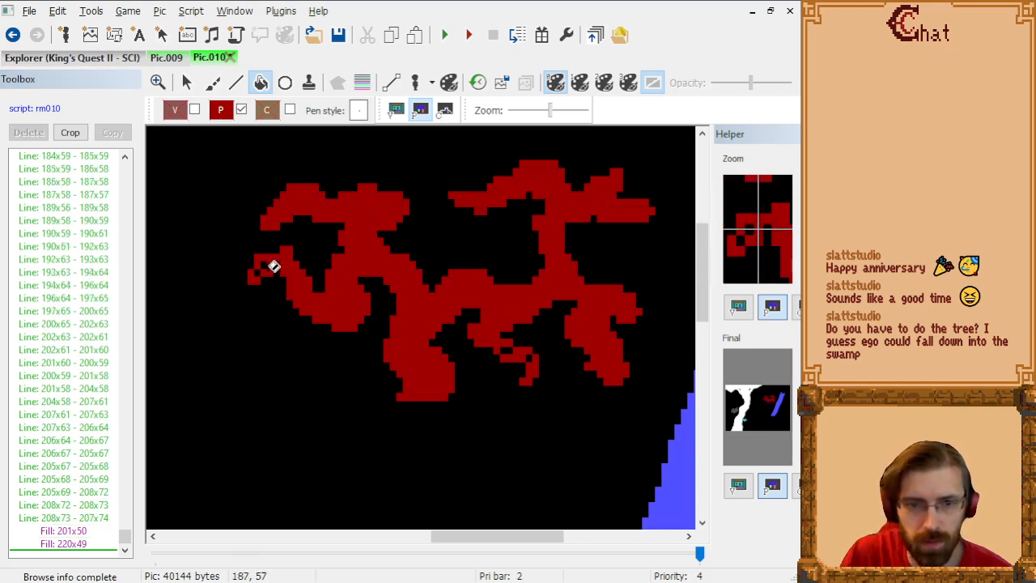
click(268, 264)
click(263, 275)
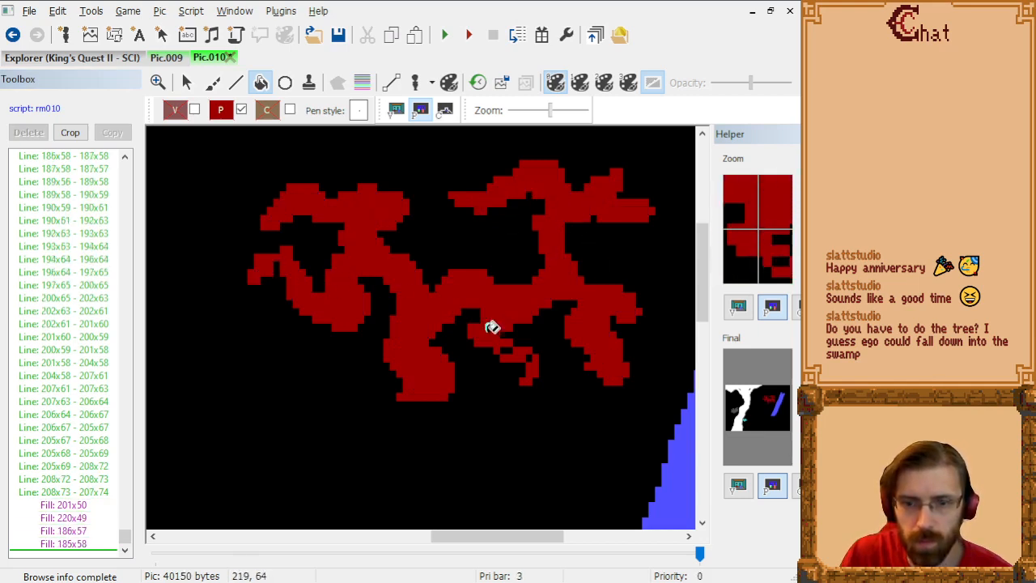
click(513, 349)
click(531, 359)
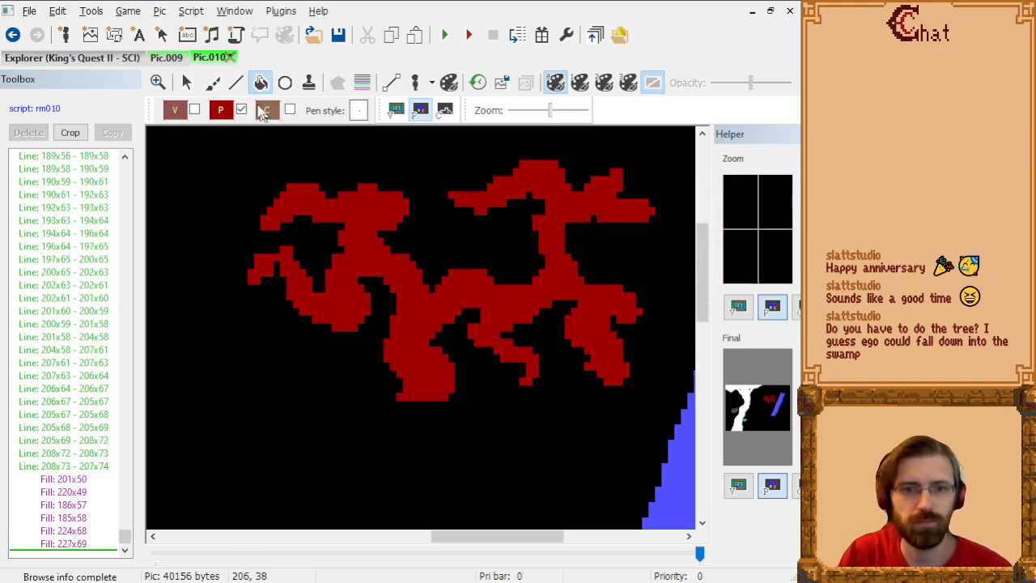
Step: Disable priority drawing and return to the visual screen showing the whole picture
click(241, 110)
click(396, 110)
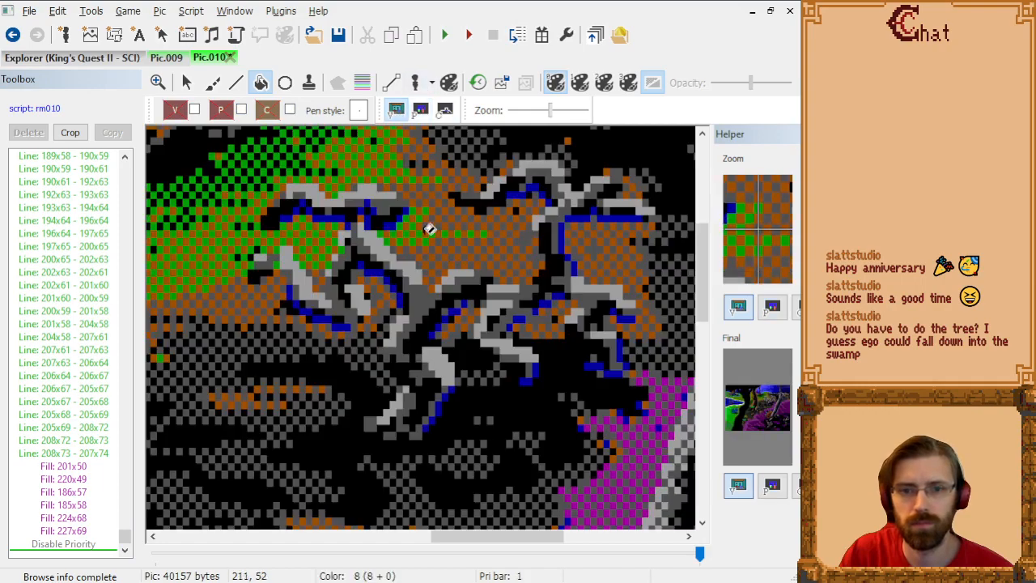
scroll(429, 231, down, 2)
scroll(429, 230, down, 2)
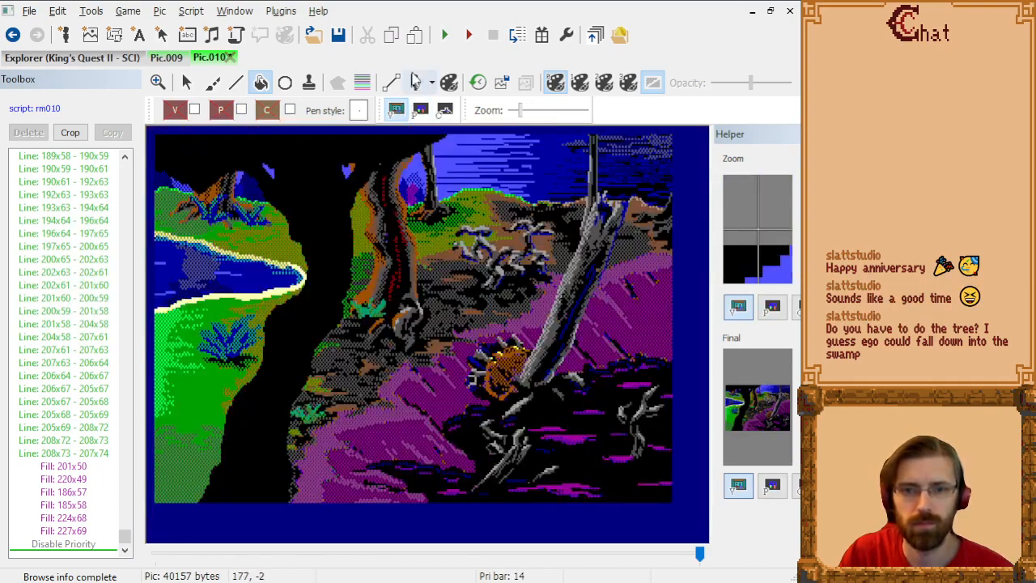
Step: Show the test ego at the gray branches and check its position against the priority bars
click(417, 83)
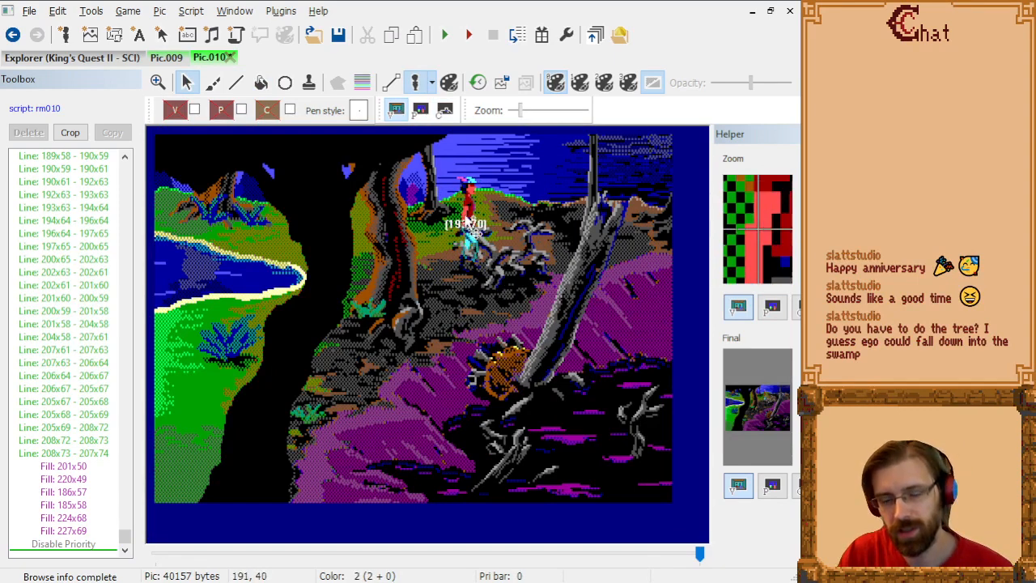
scroll(486, 242, up, 2)
drag(274, 539, 494, 539)
scroll(488, 433, down, 5)
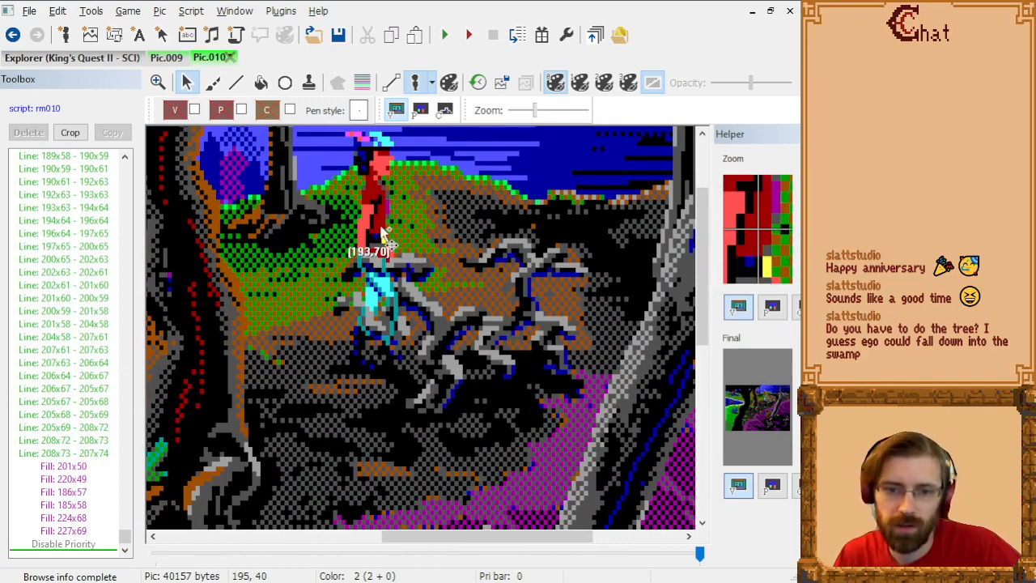
click(362, 83)
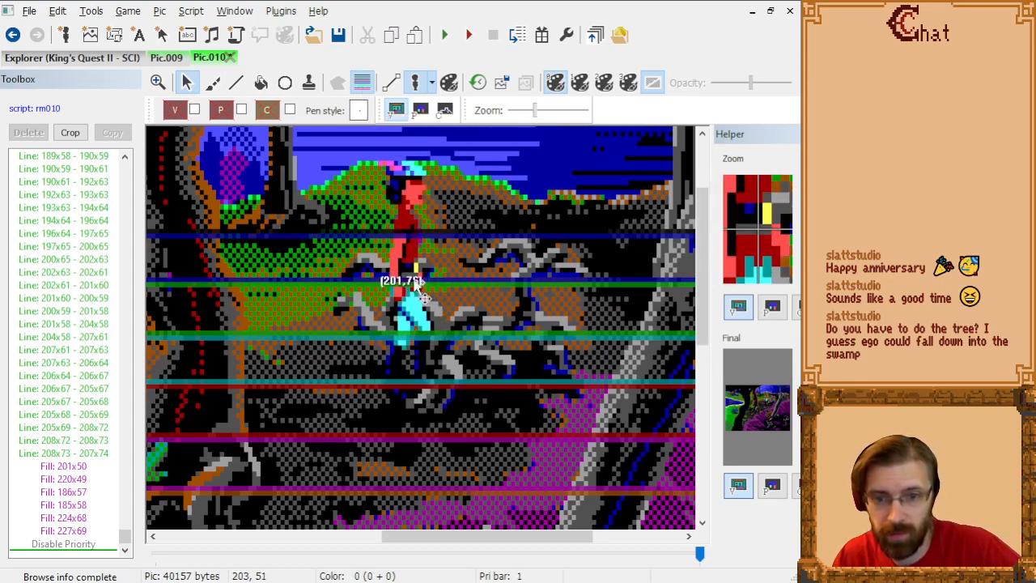
click(357, 79)
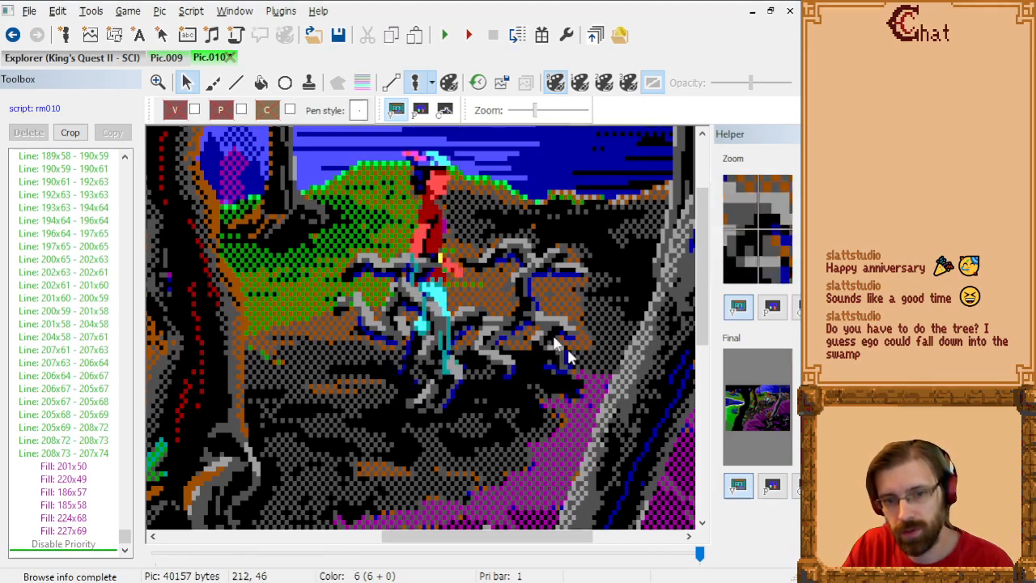
Step: Check the masking by moving the ego behind the right-hand branches and back to the middle, and hide it
drag(442, 240, 524, 235)
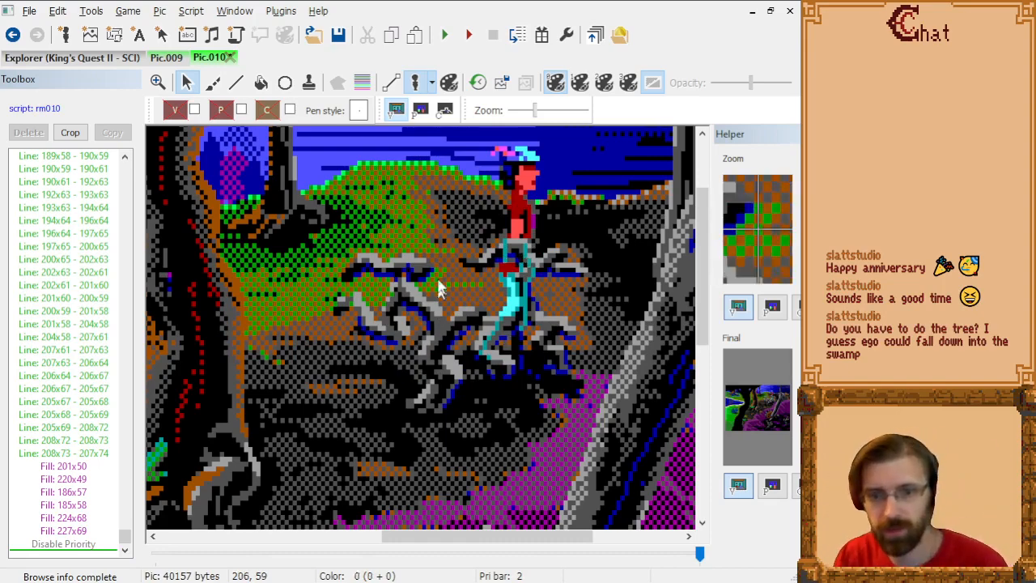
drag(498, 239, 460, 267)
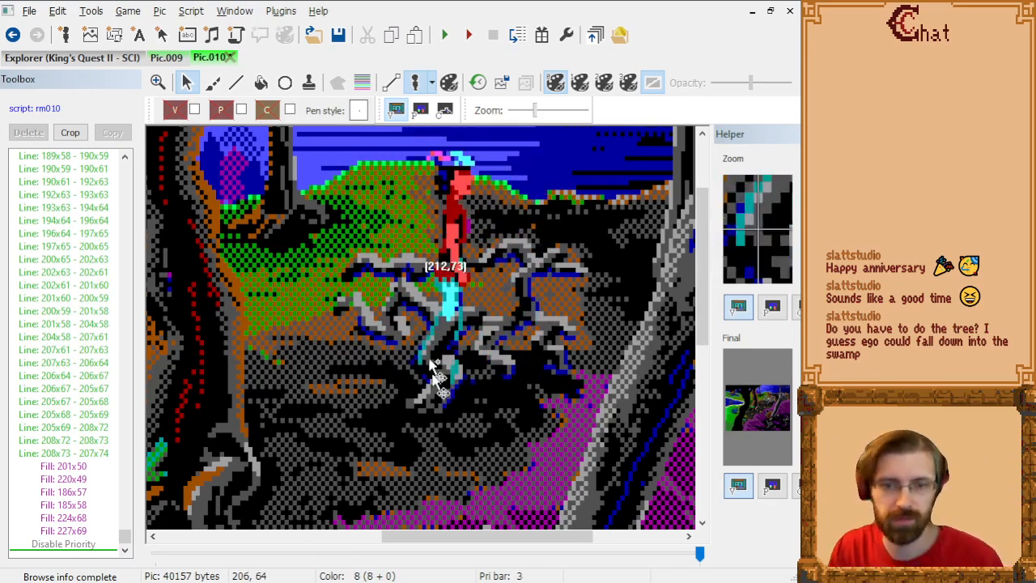
click(417, 85)
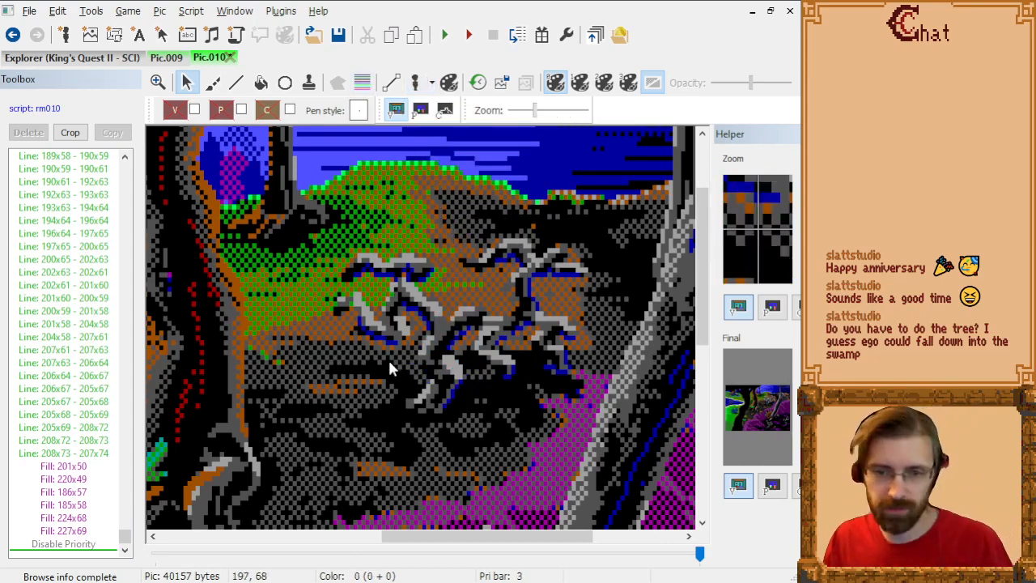
Step: Display the priority bars over the large brown tree and set the drawing priority to 6
scroll(448, 251, down, 2)
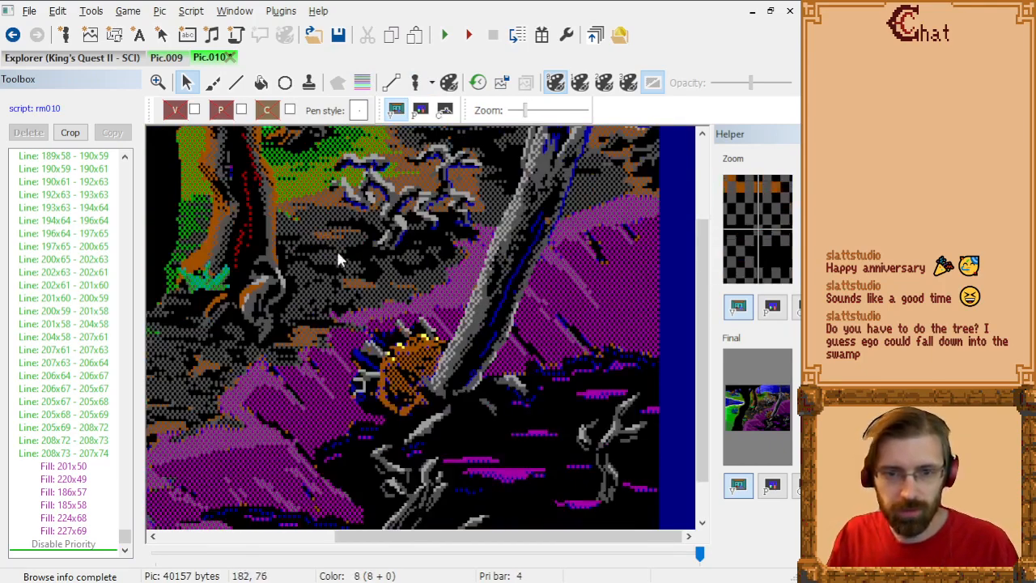
scroll(421, 259, up, 3)
drag(509, 541, 431, 541)
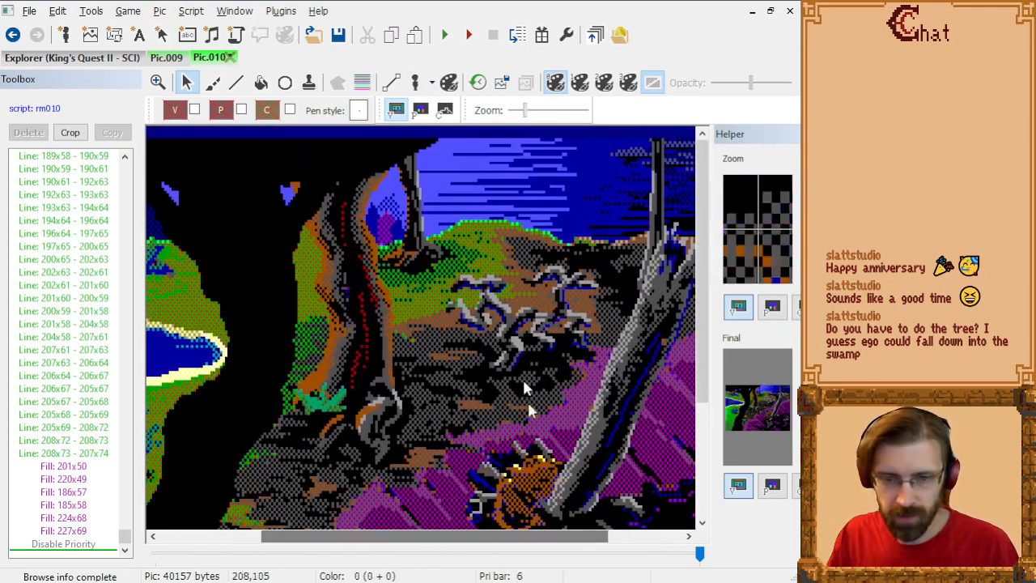
drag(519, 541, 477, 551)
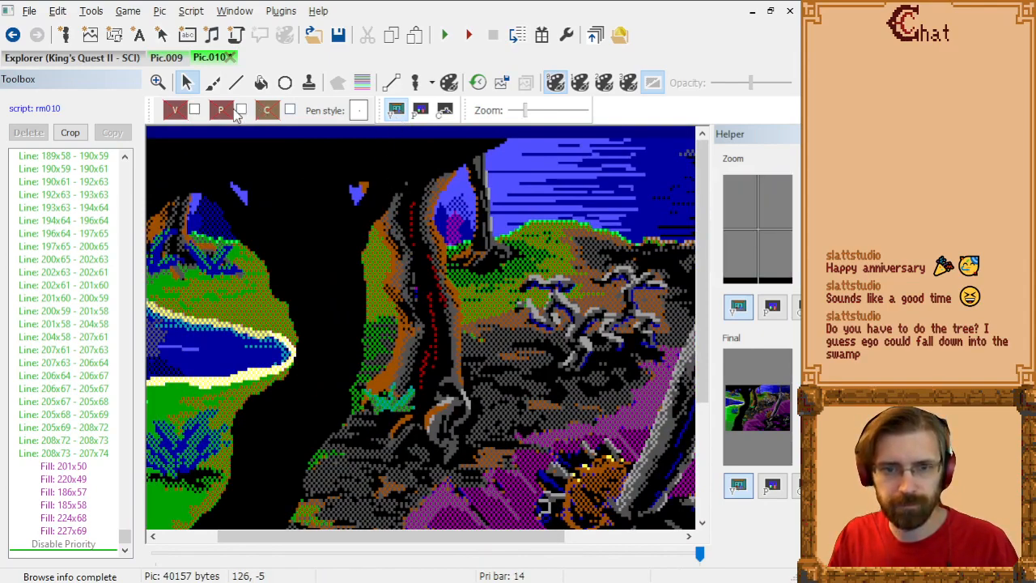
click(366, 81)
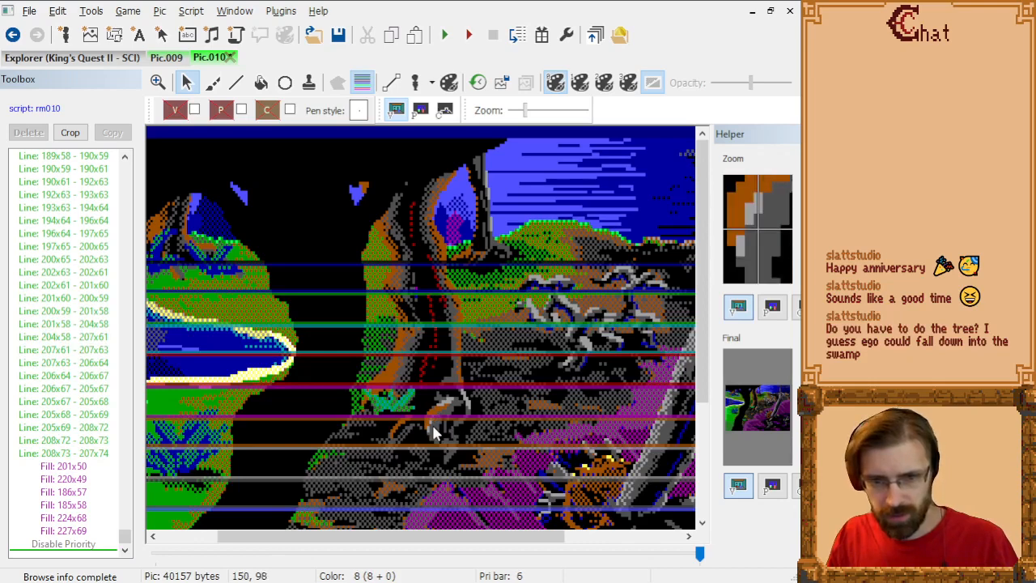
click(222, 111)
click(348, 160)
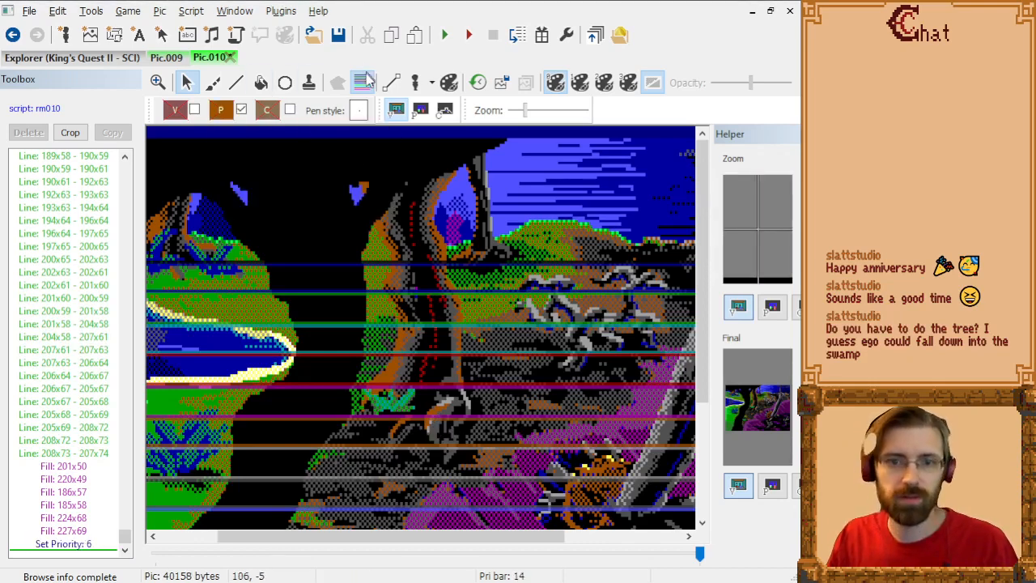
Step: Draw the brown tree's base line from 126x96 to 163x96 and continue up the right root through 165x94 to 165x90
click(236, 83)
scroll(486, 375, up, 3)
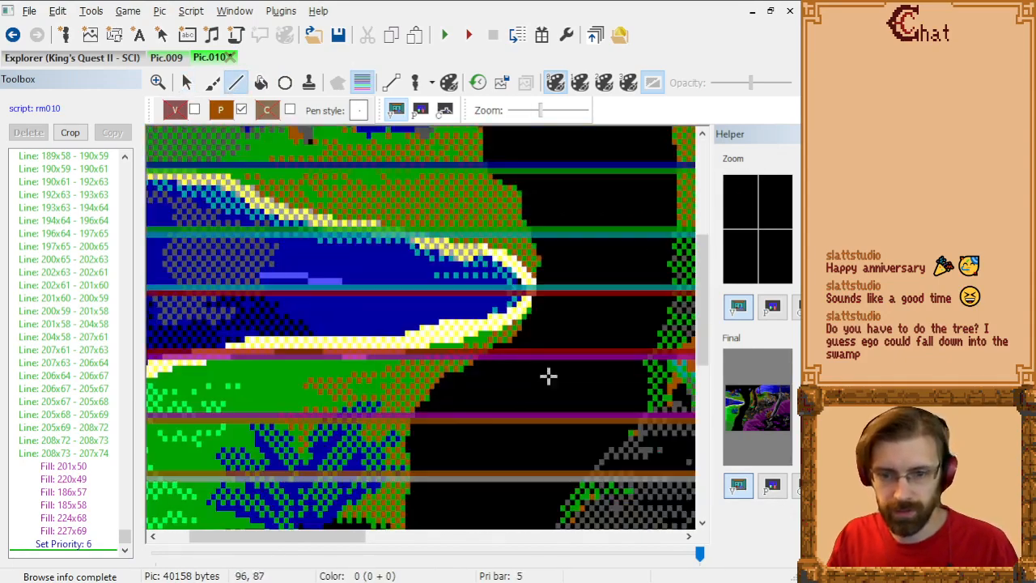
drag(303, 538, 425, 539)
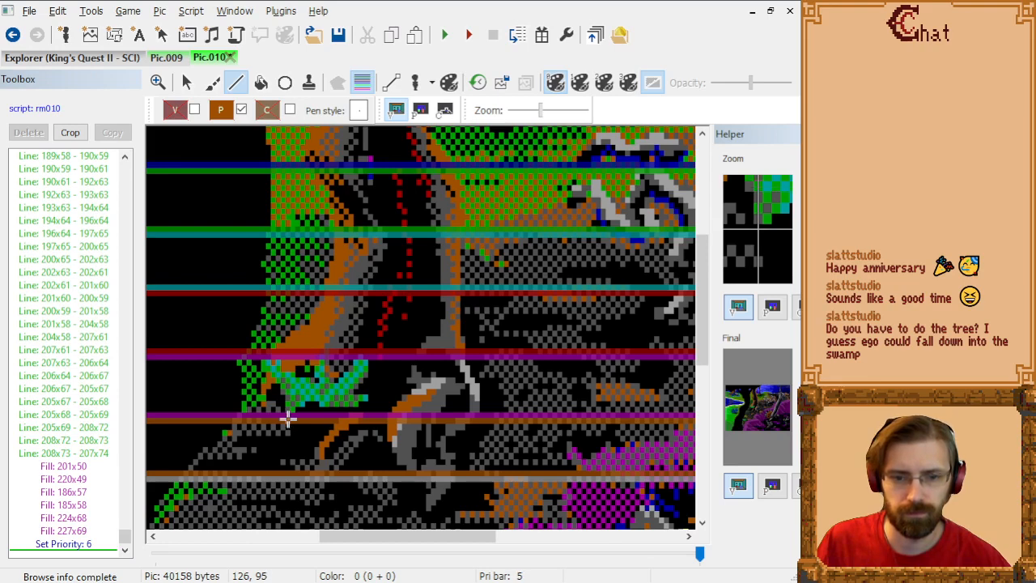
click(289, 420)
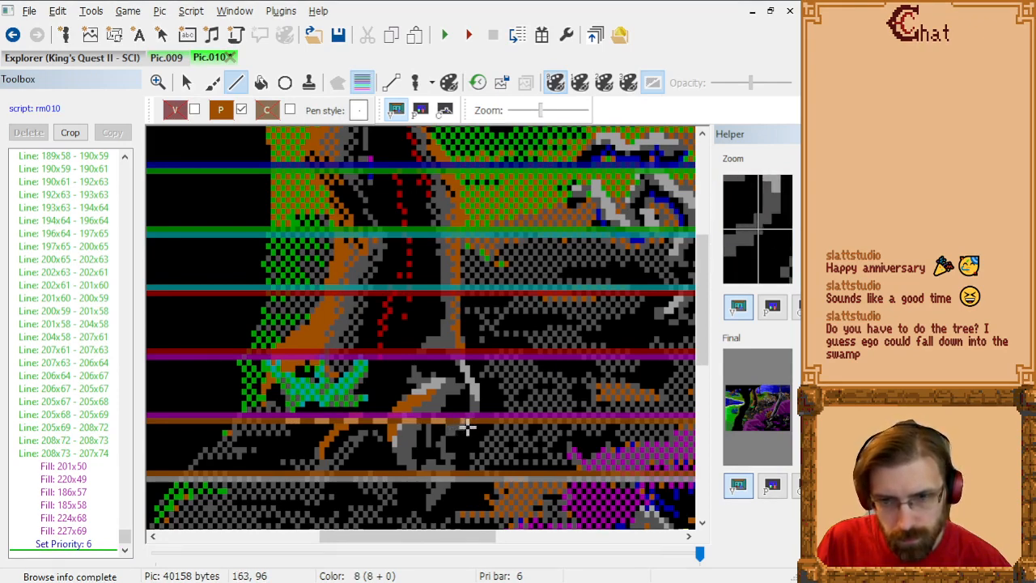
click(467, 426)
click(476, 416)
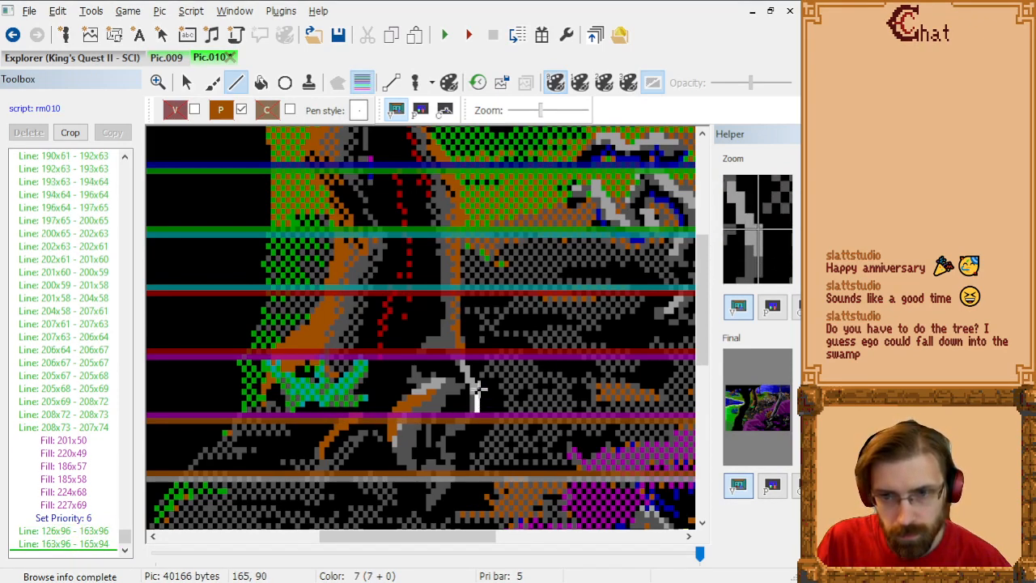
click(476, 392)
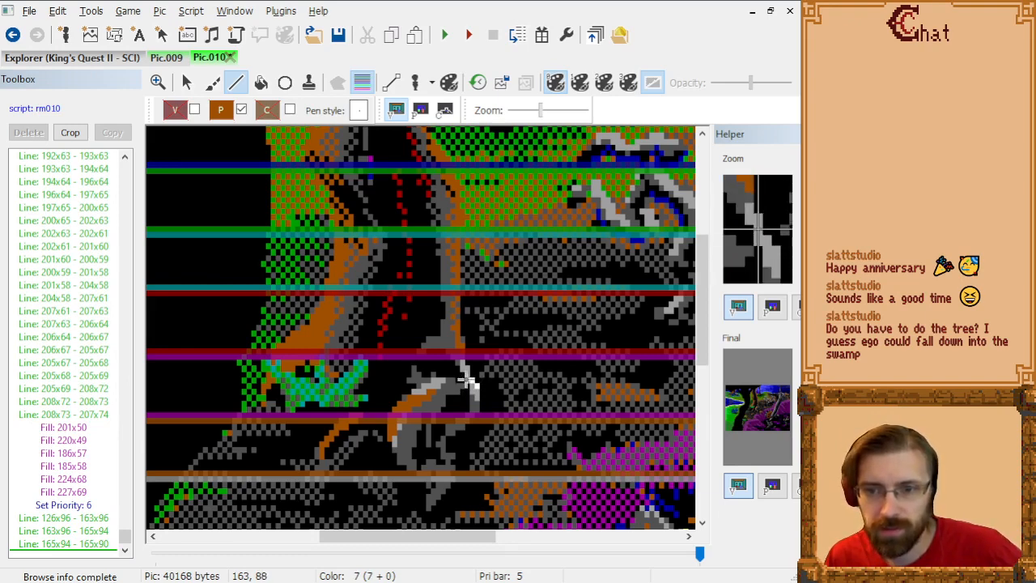
Step: Trace the root up to the trunk from 165x90 through 163x88, 163x87, 162x86 and 162x82 to 161x81, and hide the priority bars
click(465, 379)
click(465, 374)
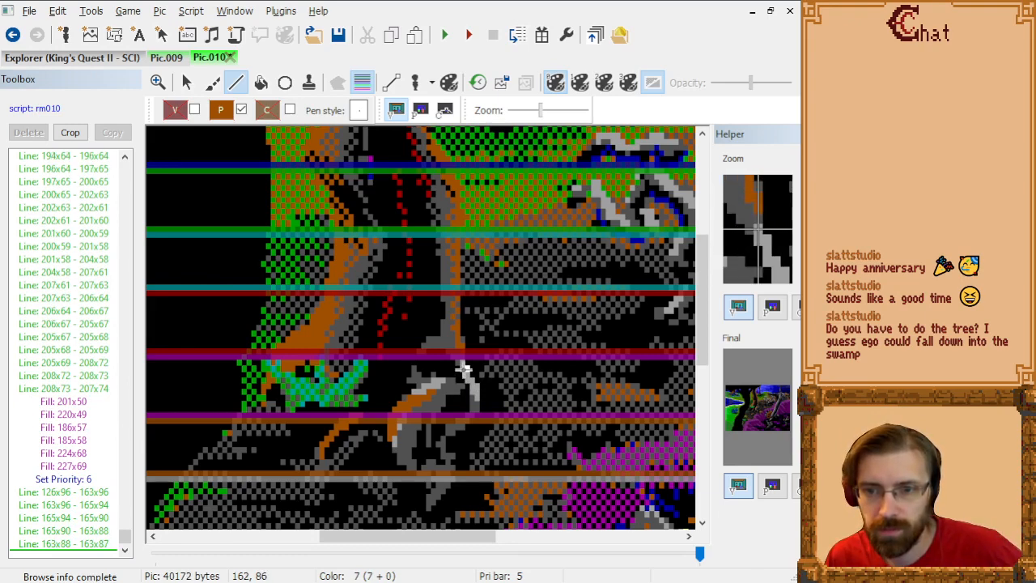
click(463, 369)
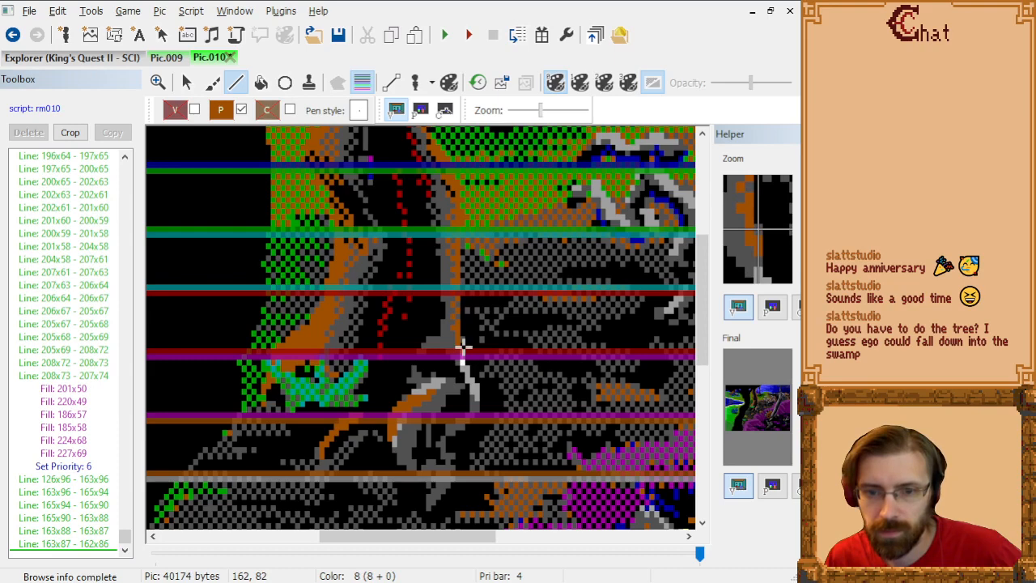
click(463, 348)
click(459, 342)
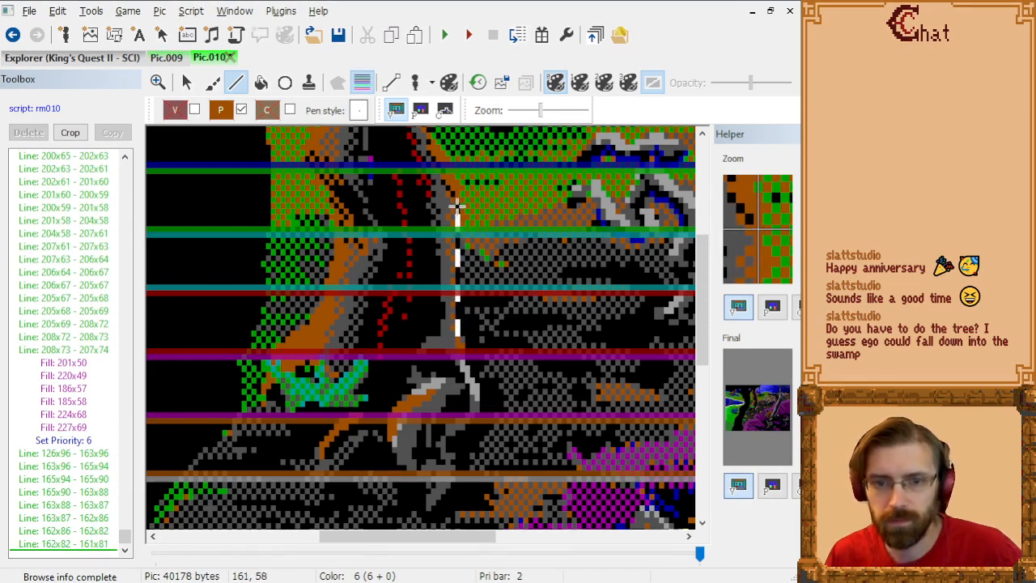
click(362, 83)
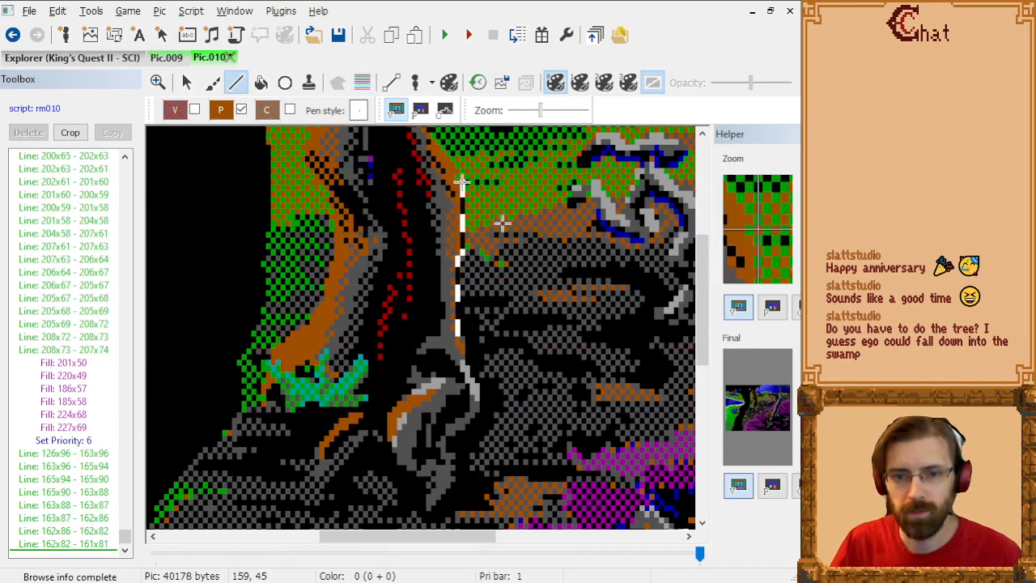
Step: Extend the brown tree's right trunk edge from 161x81 up through 161x56 to 160x54
click(456, 192)
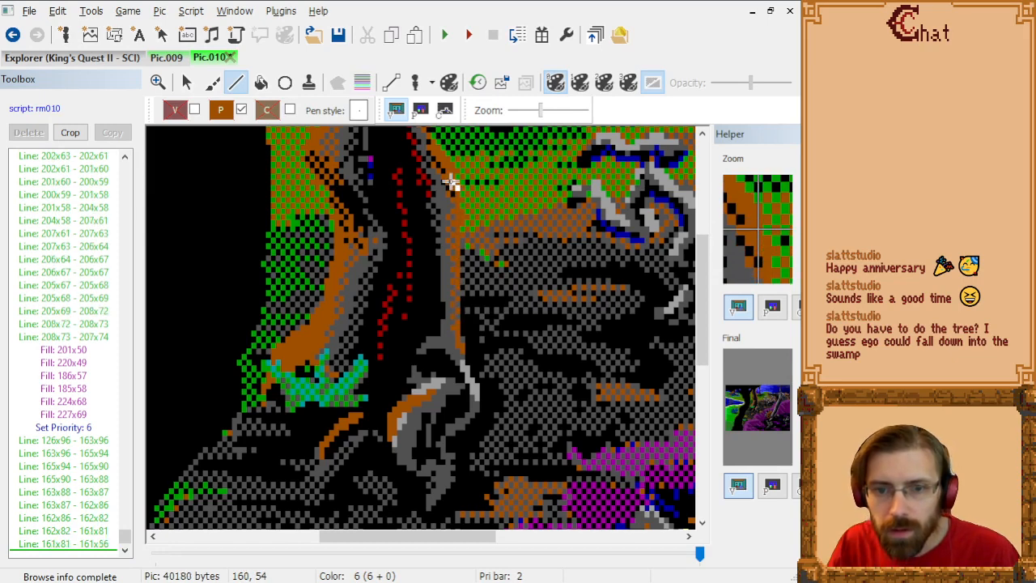
click(451, 183)
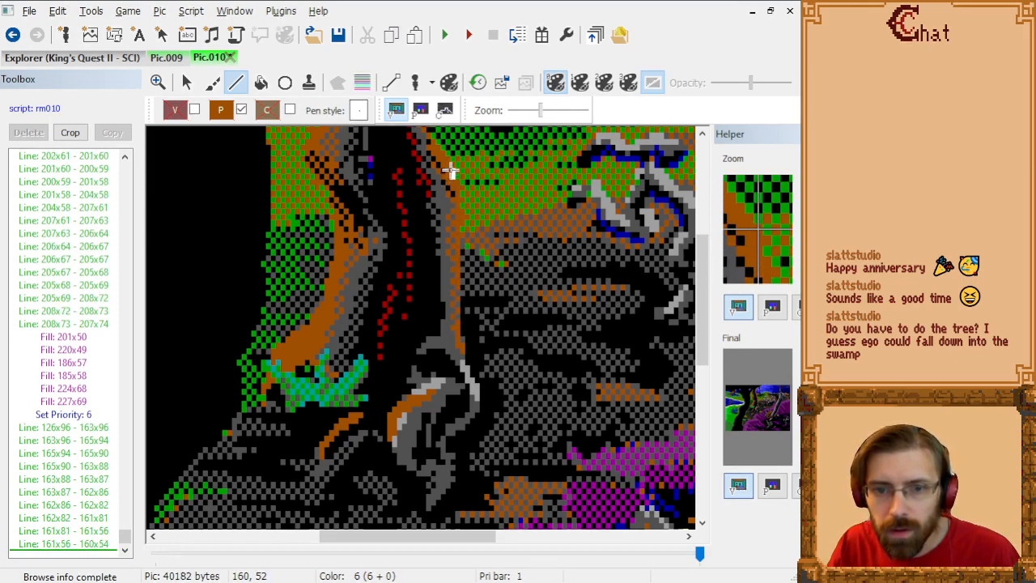
click(448, 166)
scroll(456, 231, up, 3)
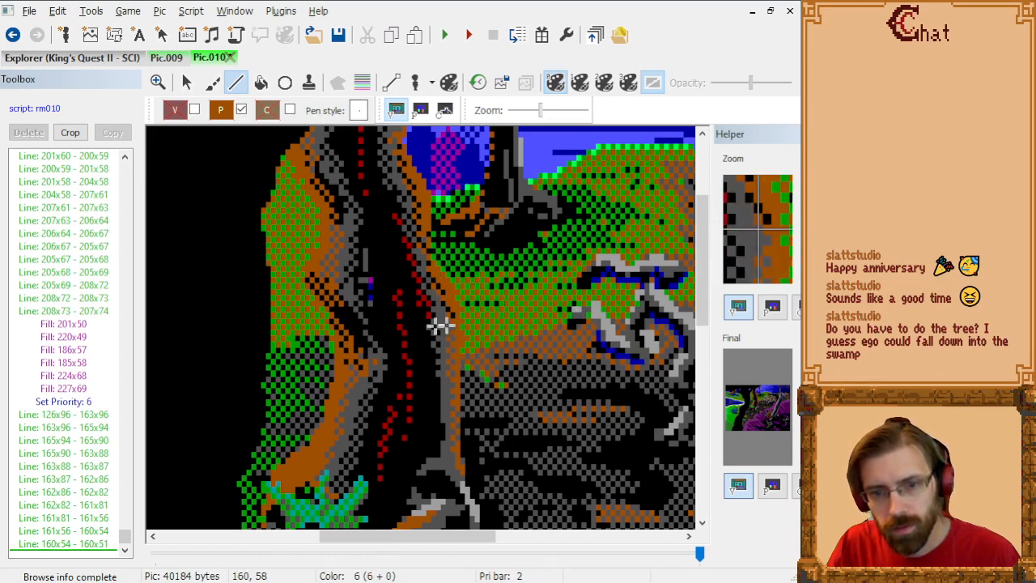
click(68, 544)
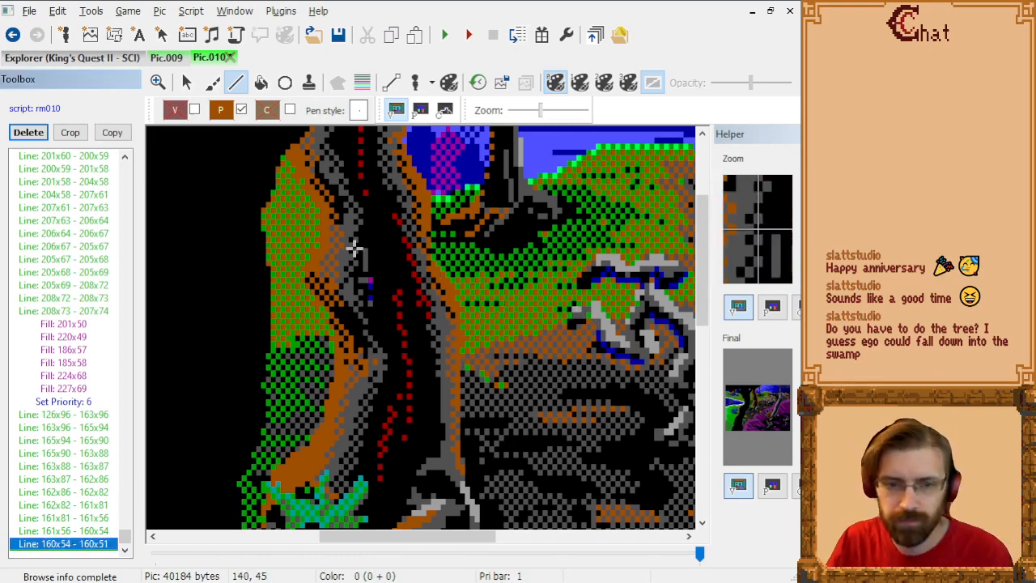
click(418, 110)
key(Delete)
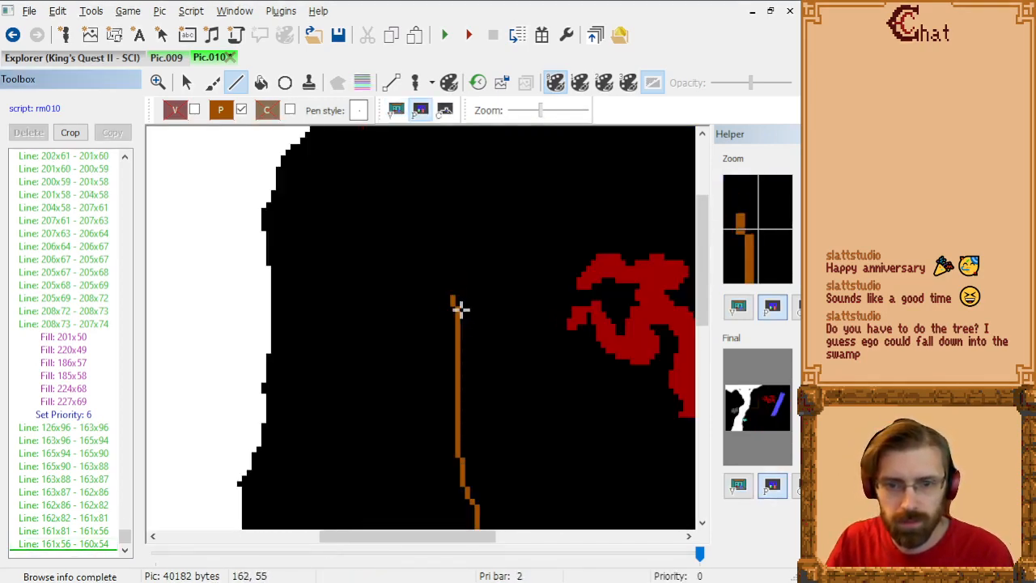
click(395, 111)
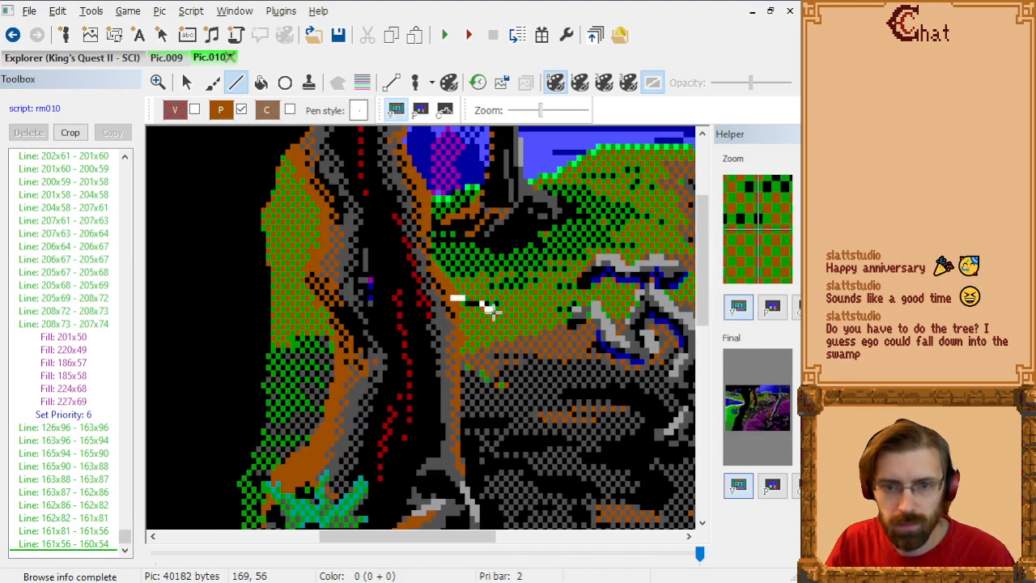
Step: Trace the right trunk edge up from 160x54 through 160x52, 155x47, 155x36 and 154x35 to 154x34
click(452, 293)
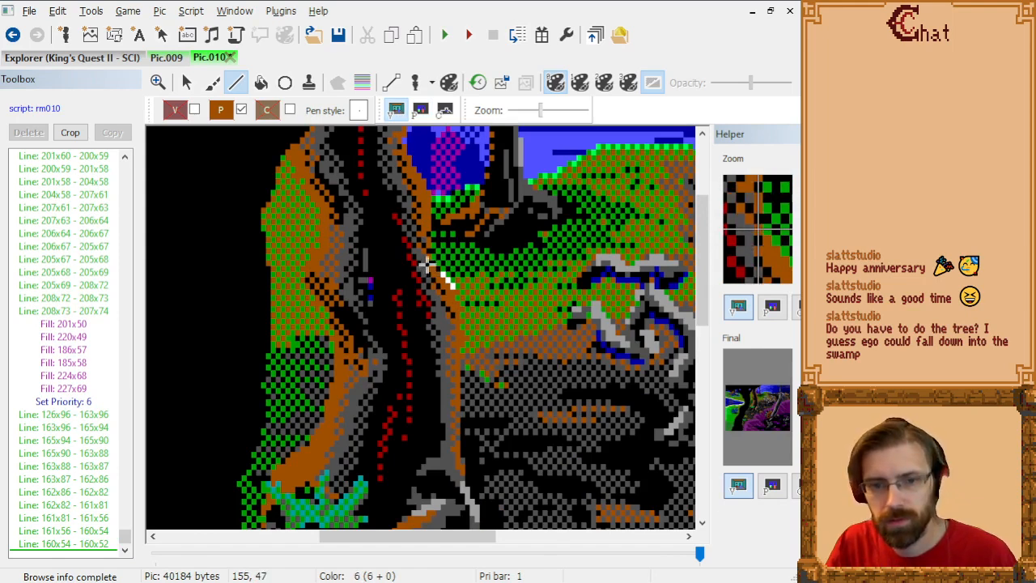
click(423, 265)
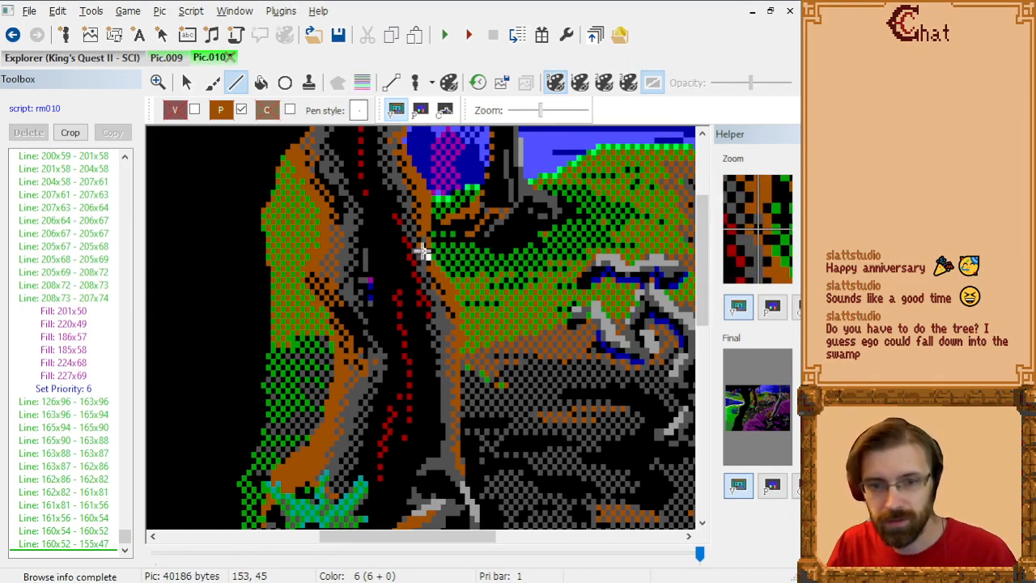
click(428, 200)
click(429, 193)
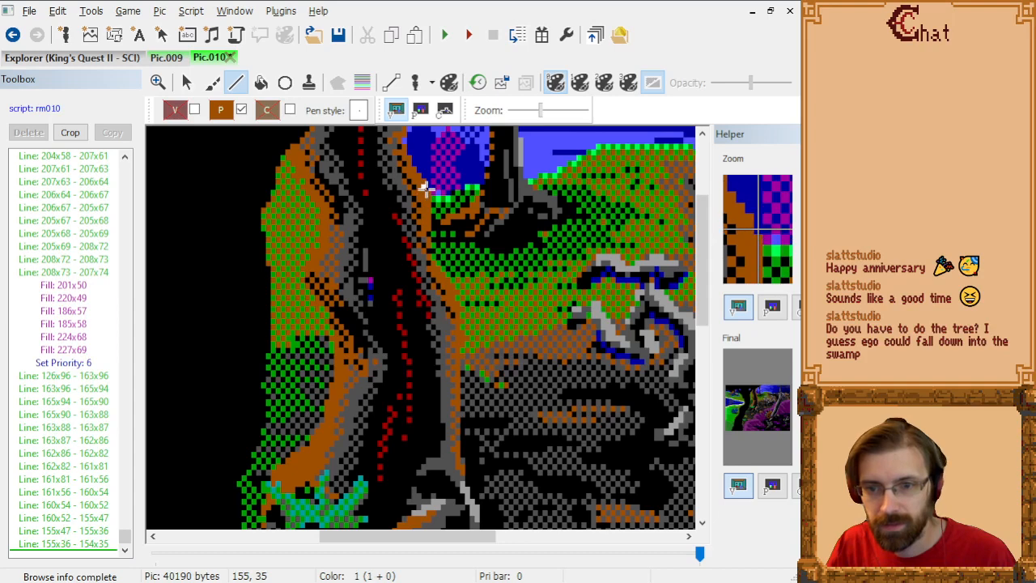
click(424, 188)
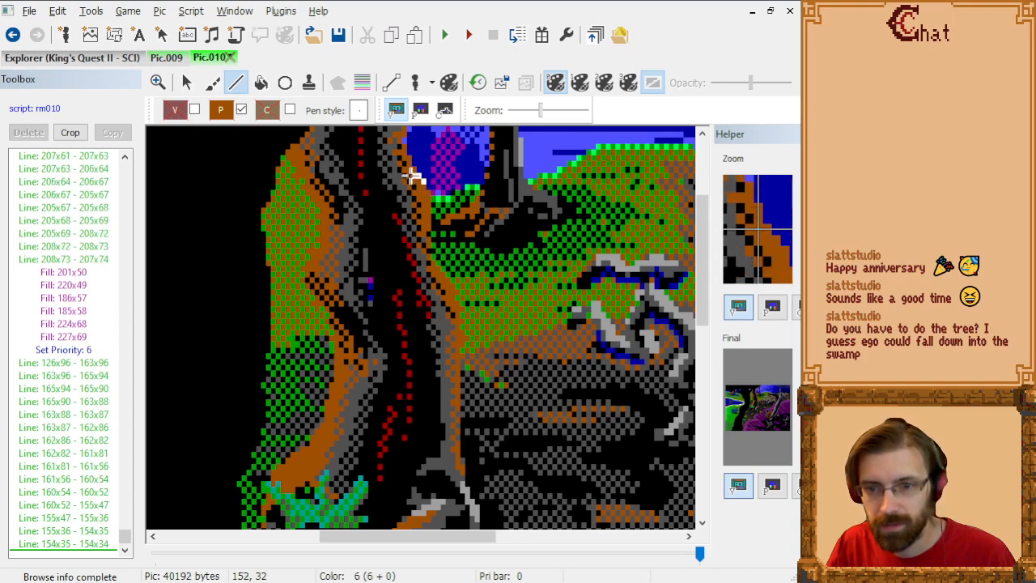
Step: Follow the trunk edge from 154x34 through 151x31, 151x30, 150x29, 150x28 and 149x27 to 150x26
click(411, 167)
click(411, 161)
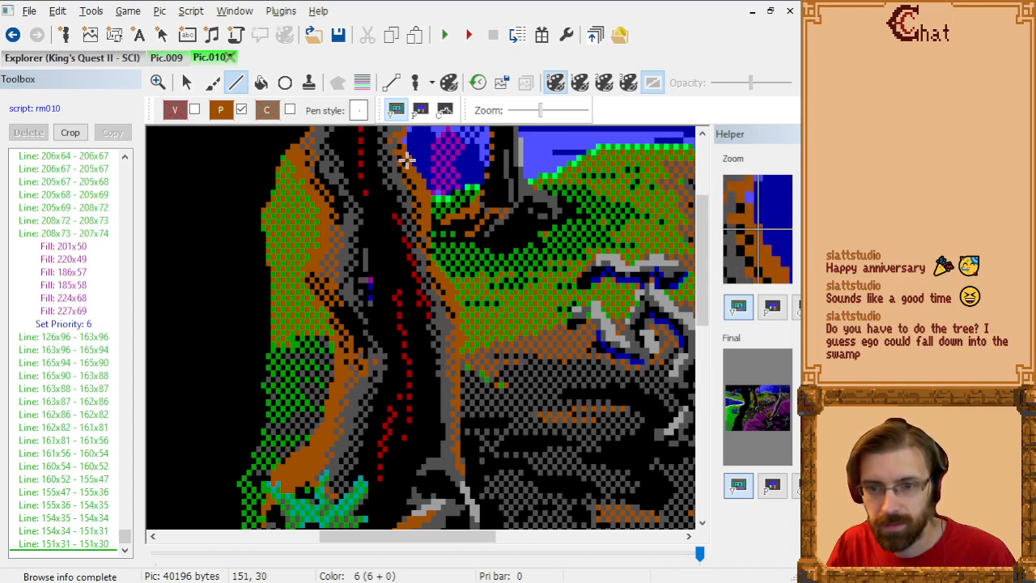
click(405, 157)
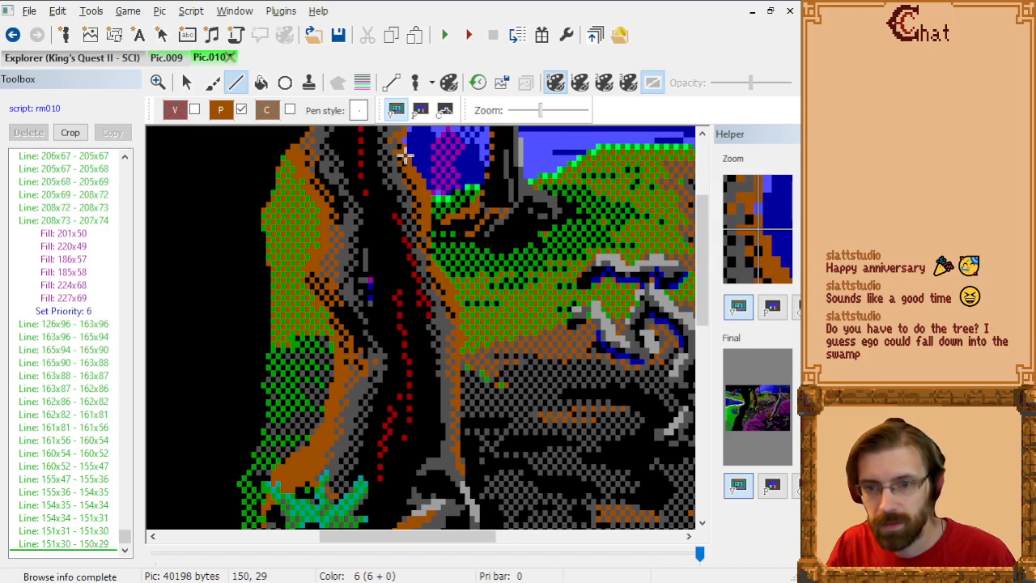
click(403, 150)
click(400, 146)
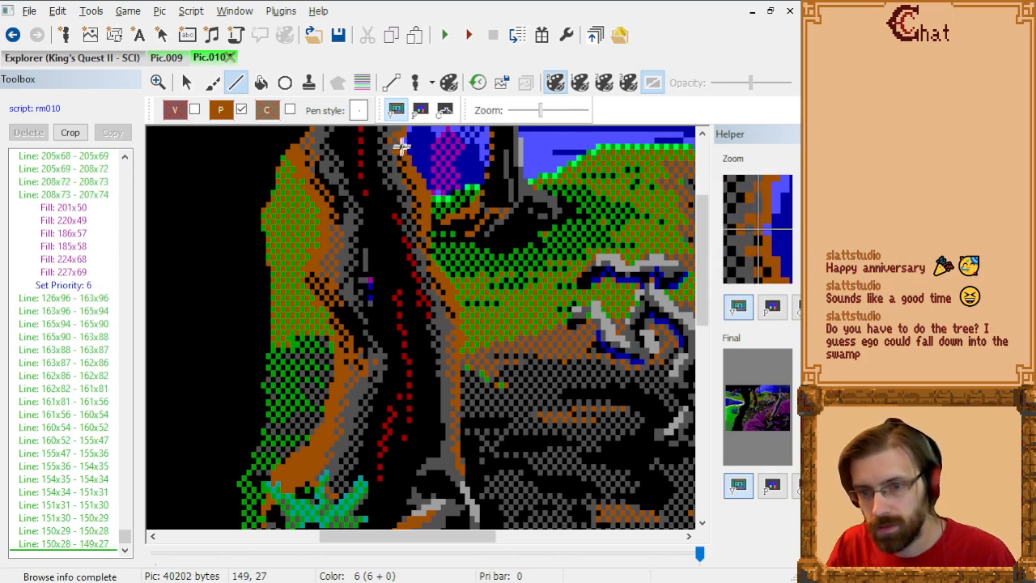
click(401, 139)
Step: Trace the trunk edge beside the sky opening from 150x26 through 150x23, 151x22, 151x21 and 152x20 to 152x19
scroll(403, 140, up, 3)
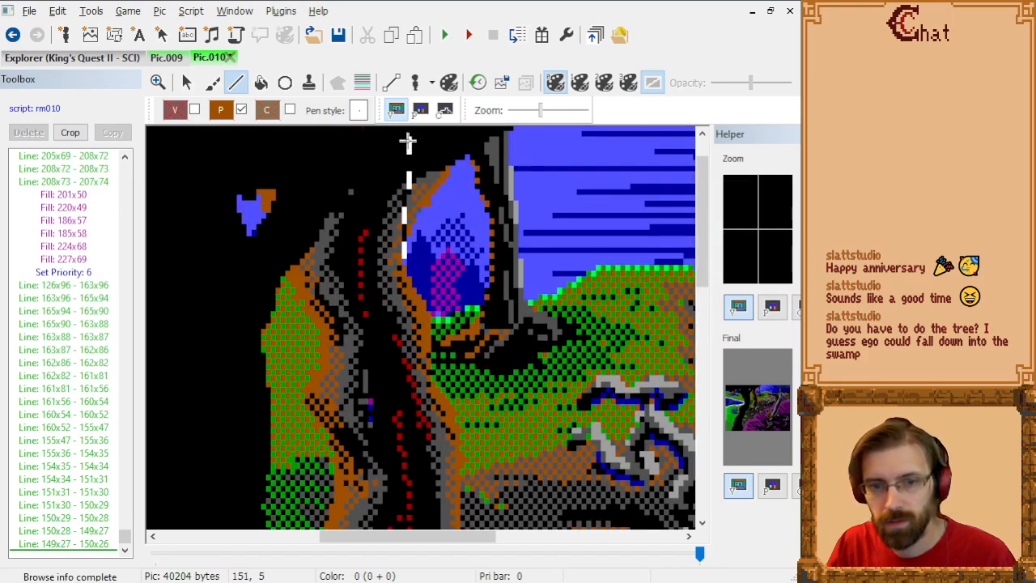
click(405, 242)
click(408, 235)
click(409, 233)
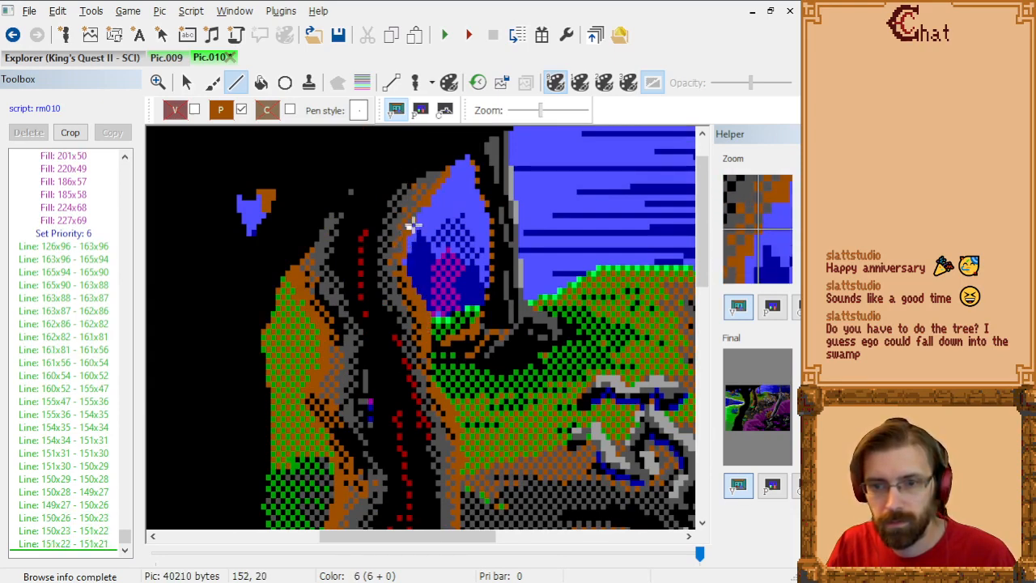
click(411, 226)
click(412, 218)
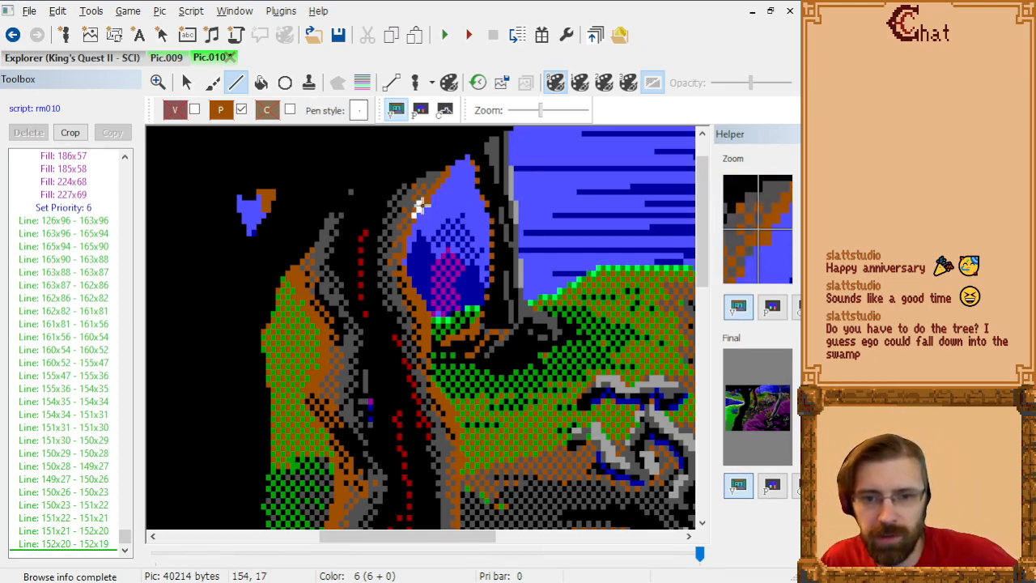
Step: Complete the right trunk edge up to the canopy from 152x19 through 154x17, 155x17, 155x16 and 159x12 to 159x11
click(422, 211)
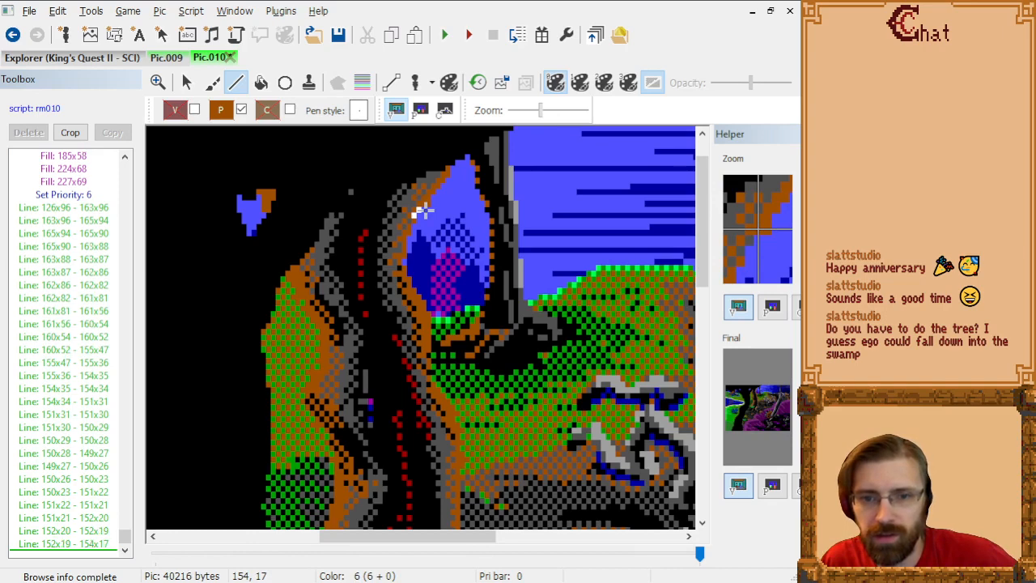
click(430, 211)
click(430, 206)
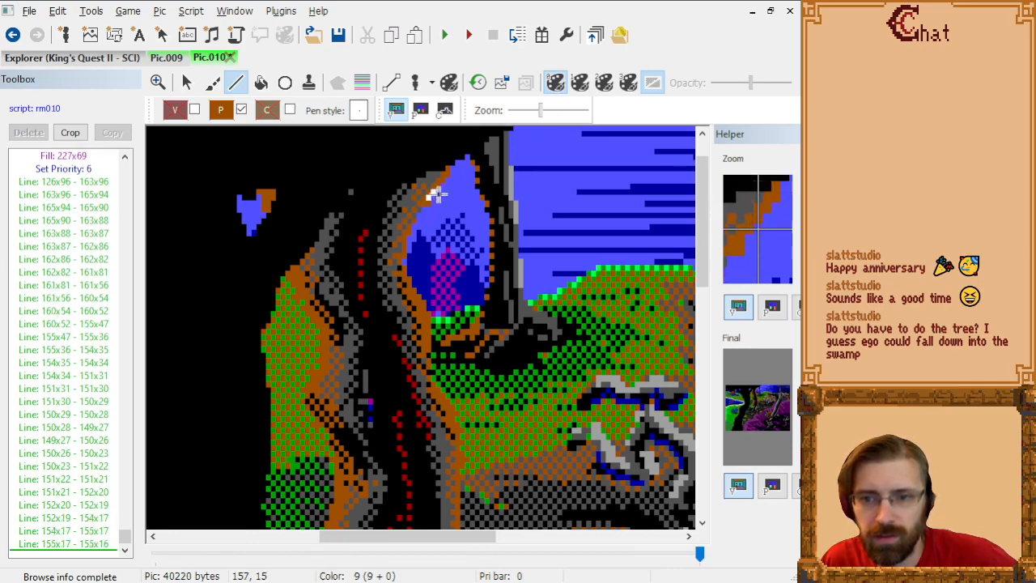
click(448, 181)
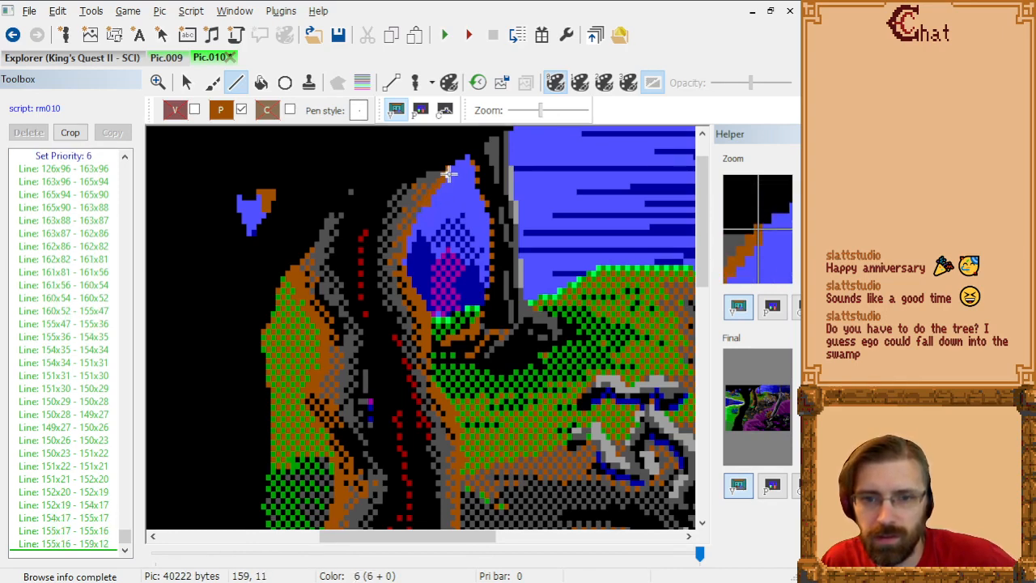
click(449, 173)
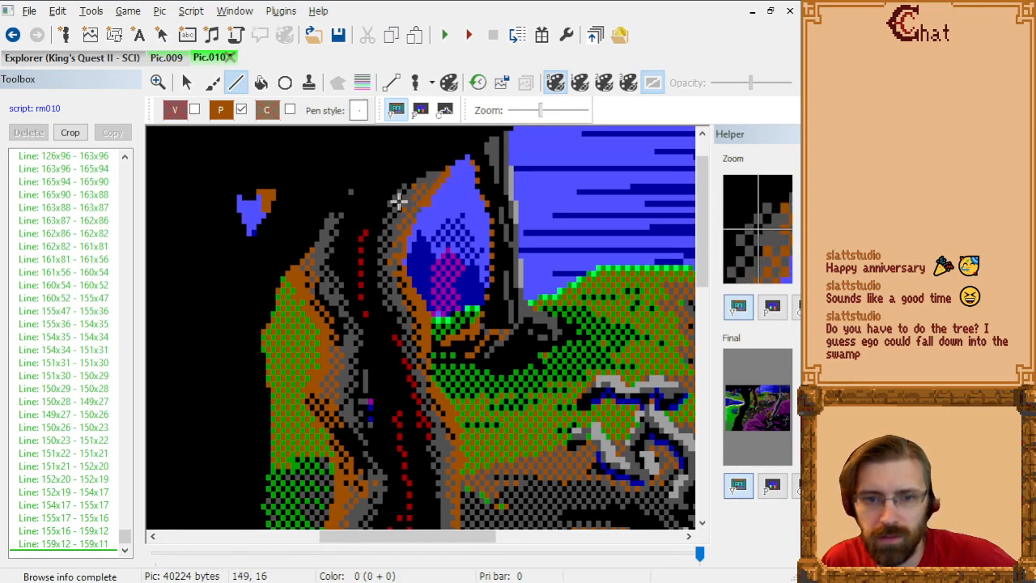
Step: Outline the brown edge in the small canopy gap from 120x15 through 121x16 to 121x18, comparing the priority and visual screens
click(421, 111)
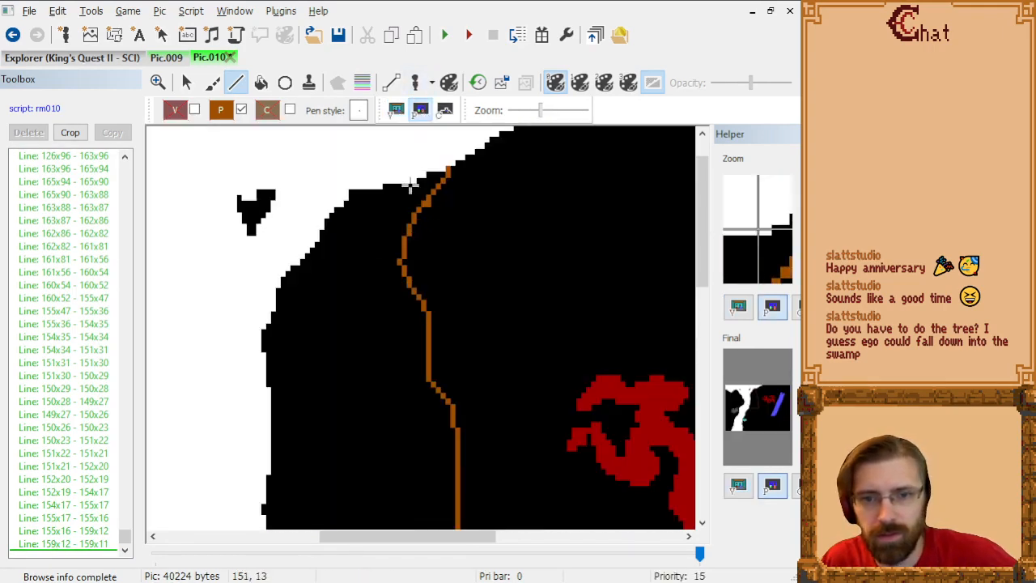
click(395, 110)
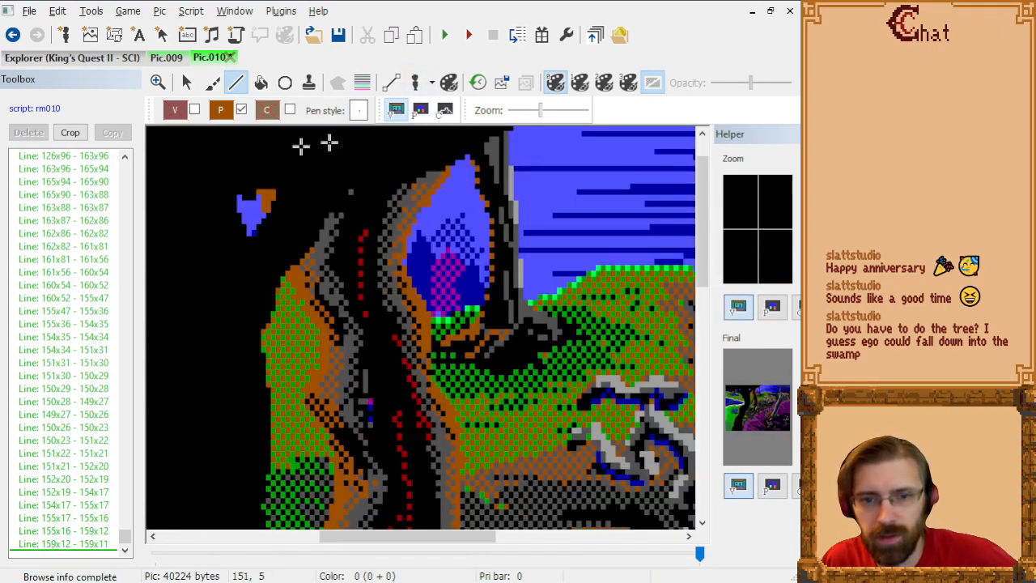
click(420, 111)
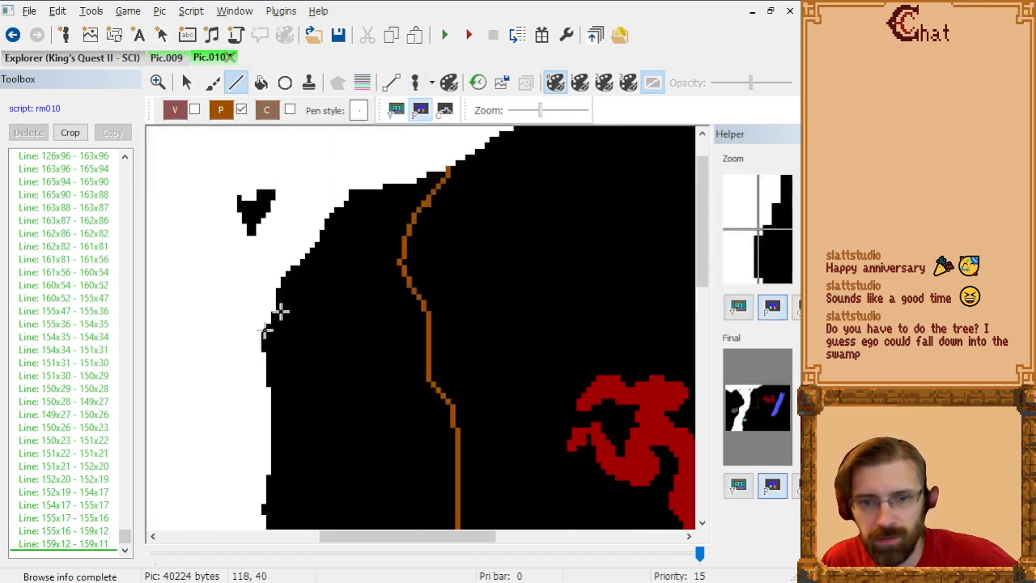
click(396, 112)
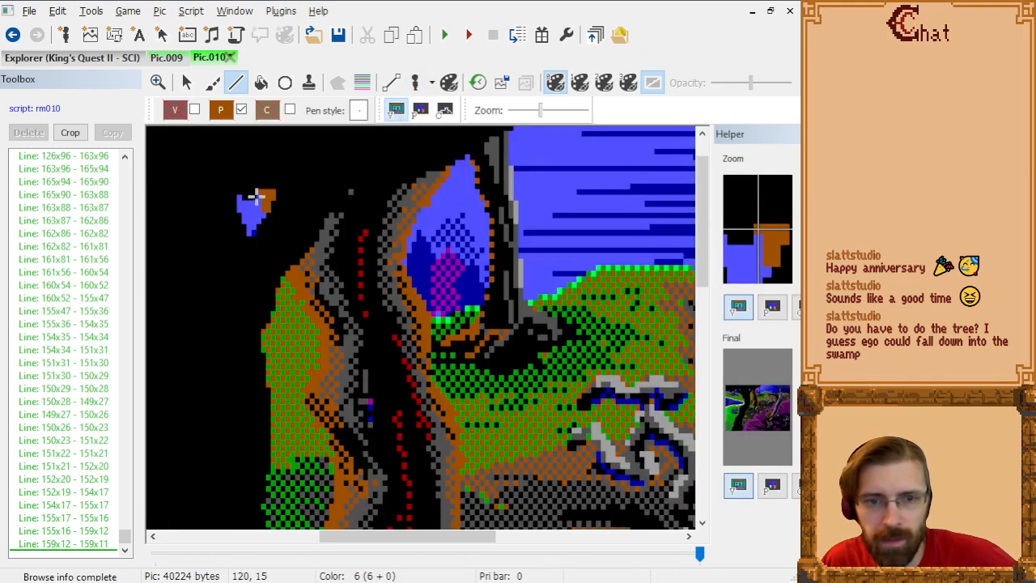
drag(257, 197, 261, 204)
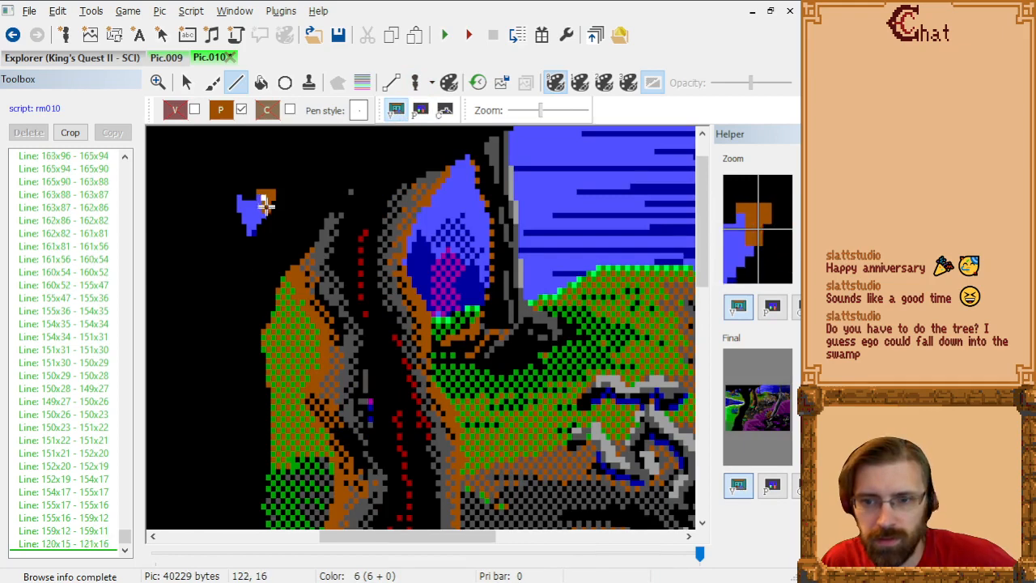
click(261, 212)
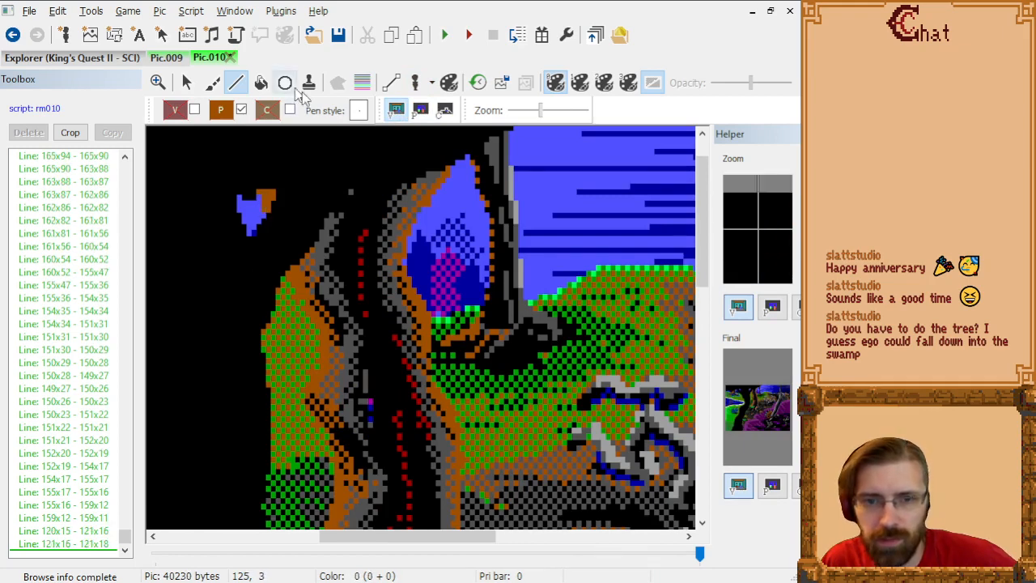
click(420, 112)
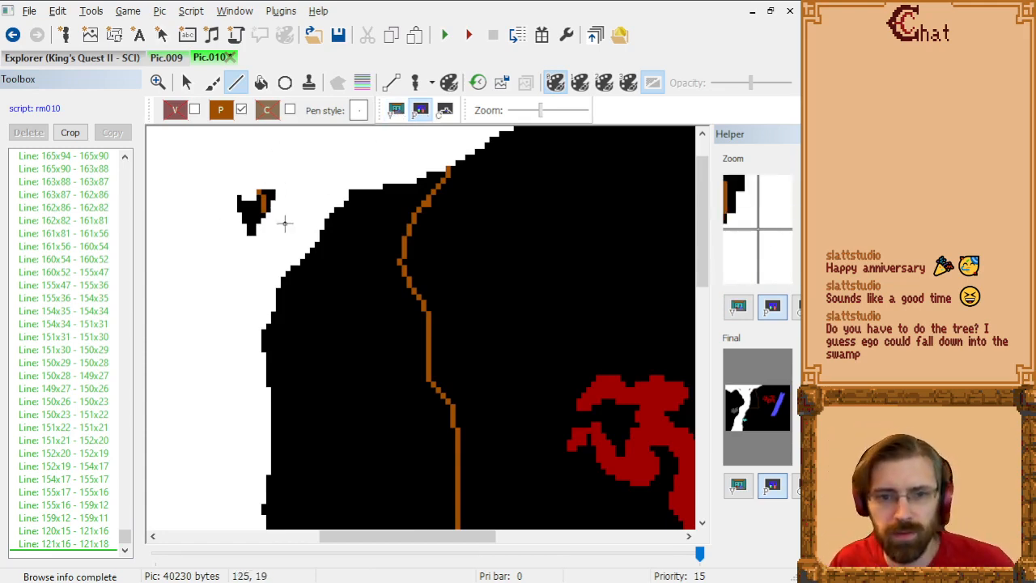
click(396, 111)
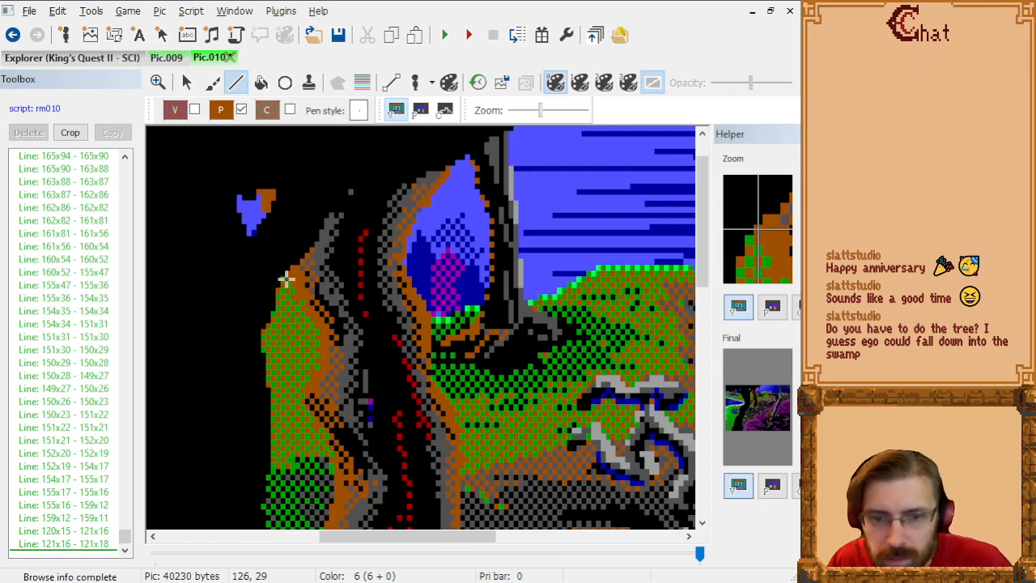
Step: Start the trunk's left edge at 126x29 and trace it down through 126x30, 128x32, 128x33, 129x33 and 130x34 to 130x36
drag(286, 280, 287, 284)
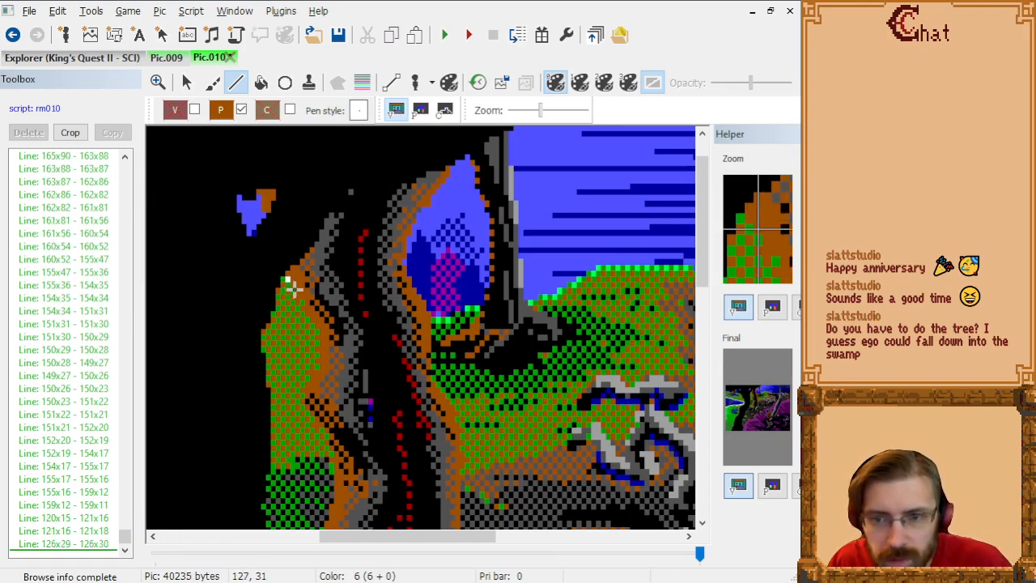
click(294, 293)
click(295, 296)
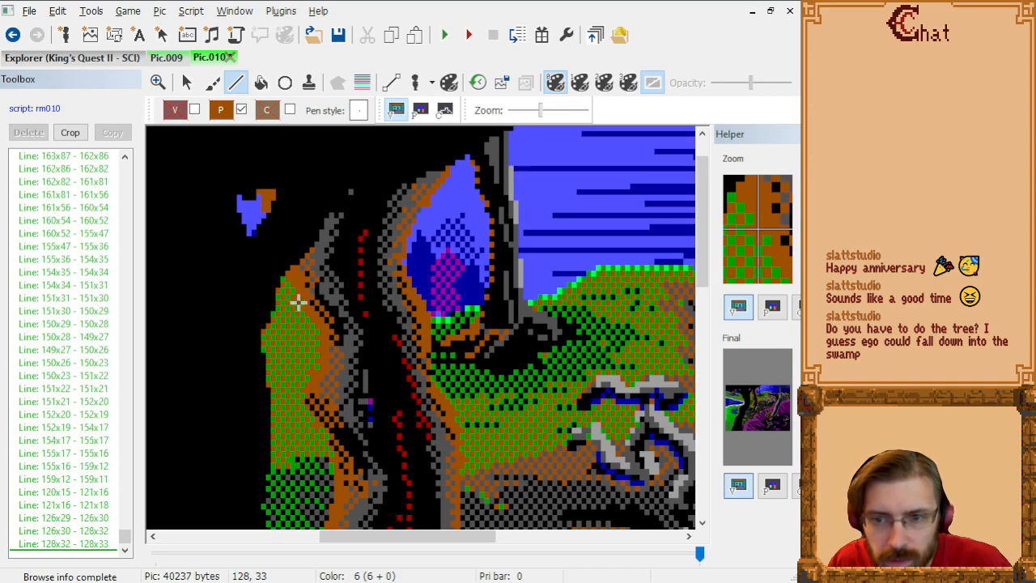
click(298, 300)
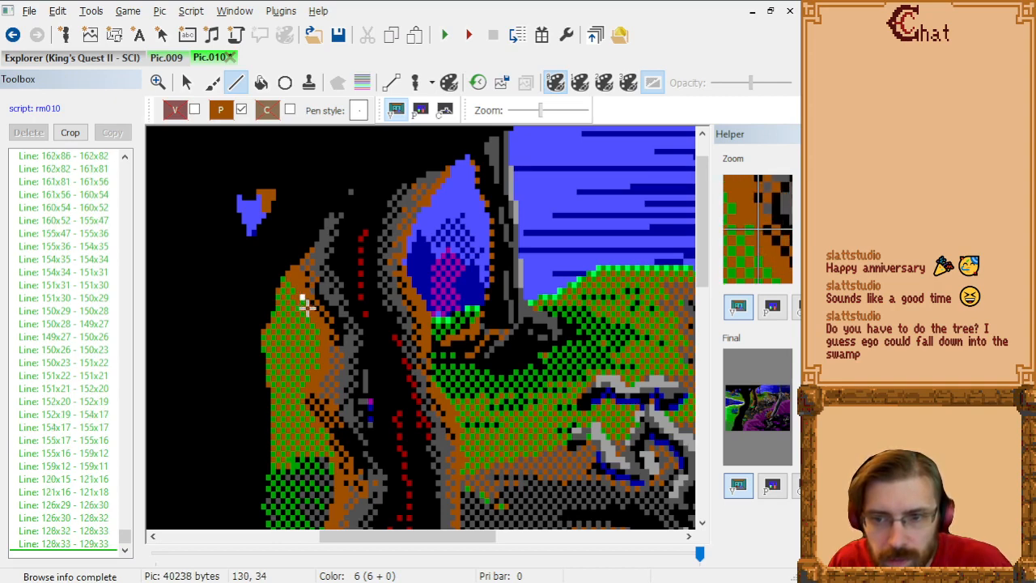
click(306, 304)
click(308, 316)
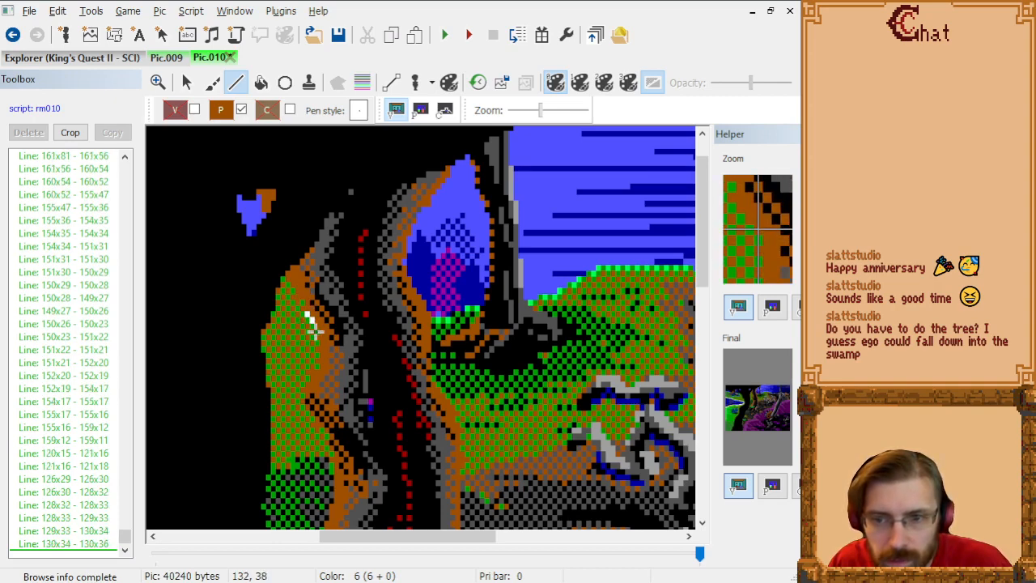
Step: Continue the left trunk edge from 130x36 through 133x39, 133x45, 132x46 and 131x46 to 131x47
click(322, 339)
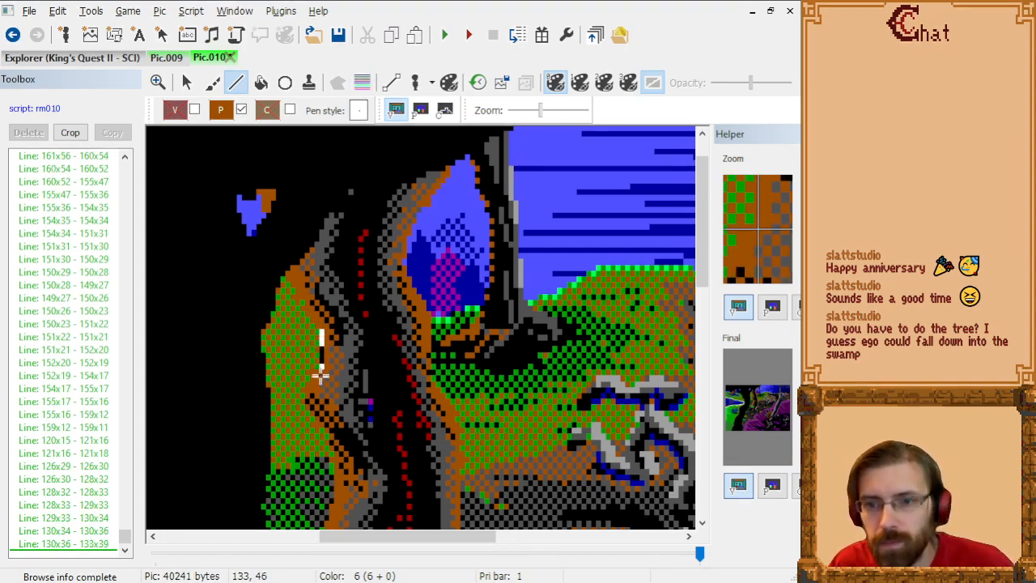
click(321, 372)
click(316, 377)
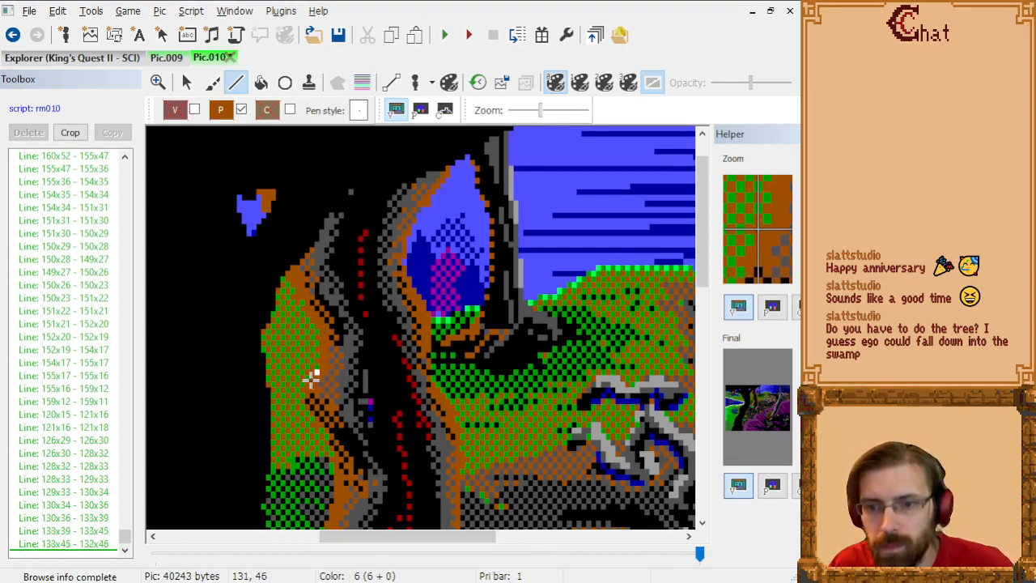
click(311, 378)
click(311, 384)
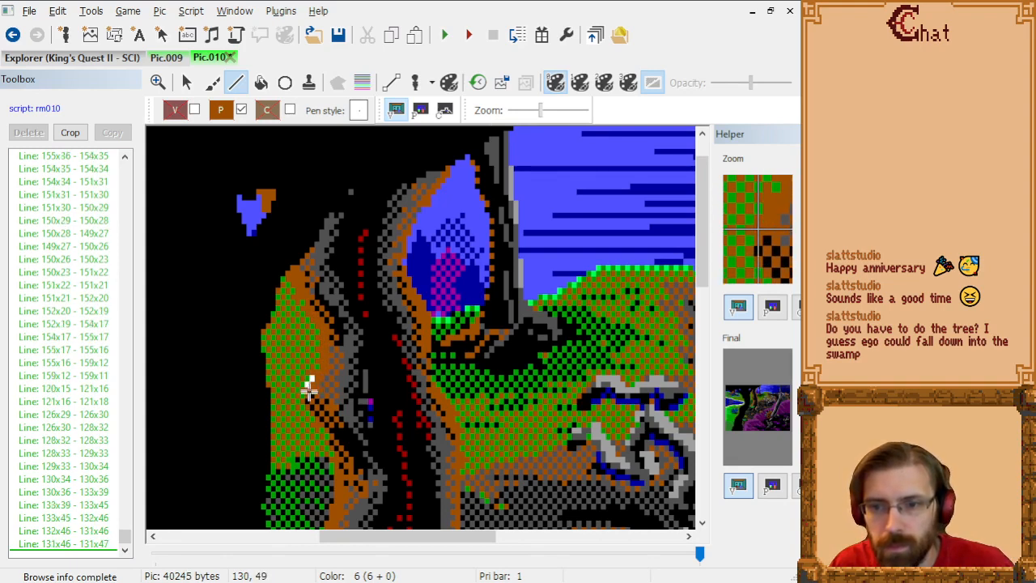
Step: Extend the tree's left trunk edge in priority 6 from 131x47 through 130x48, 130x51, 132x53, 132x55 and 133x55 to 135x57
click(309, 387)
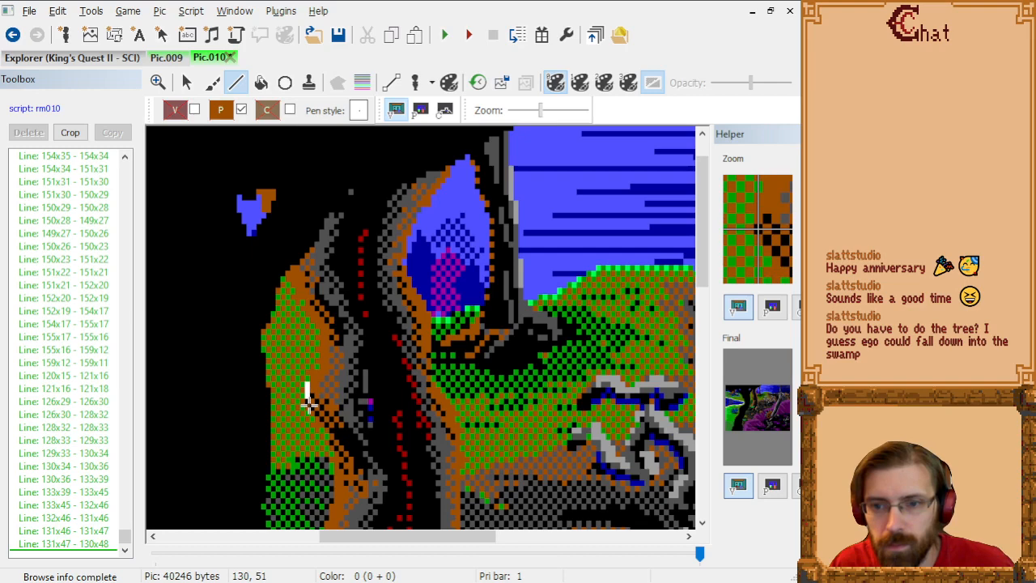
click(309, 405)
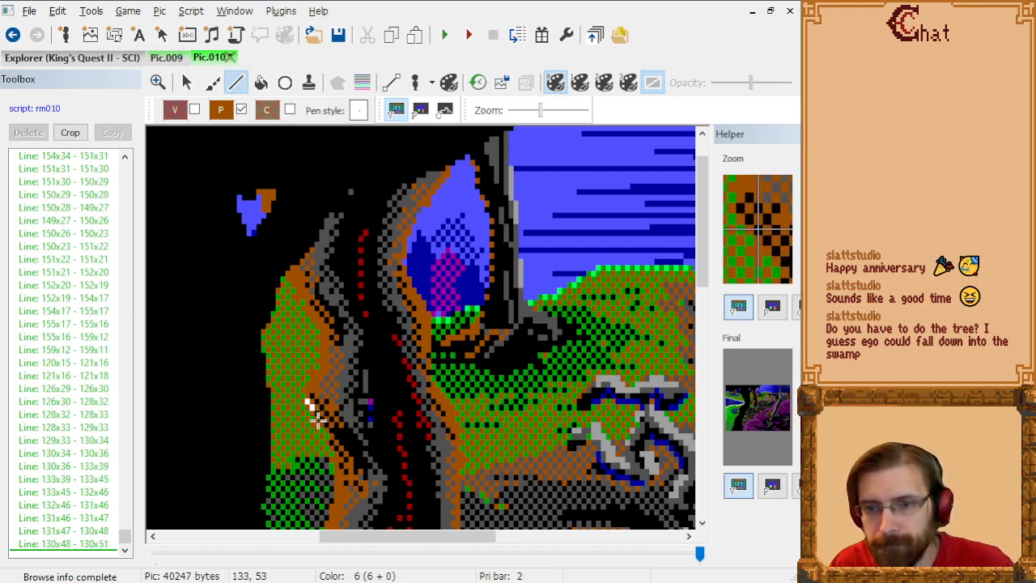
click(317, 419)
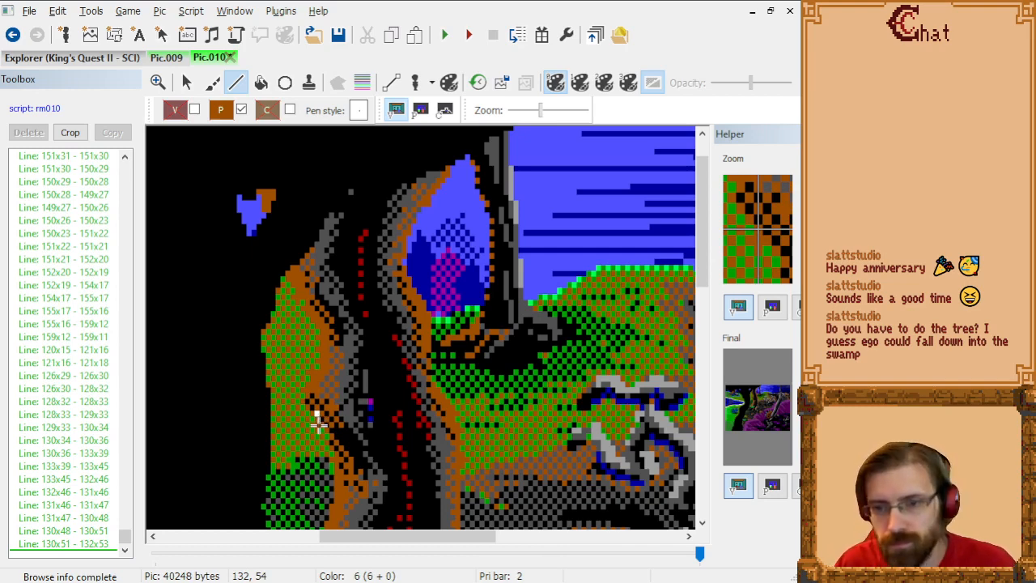
click(318, 428)
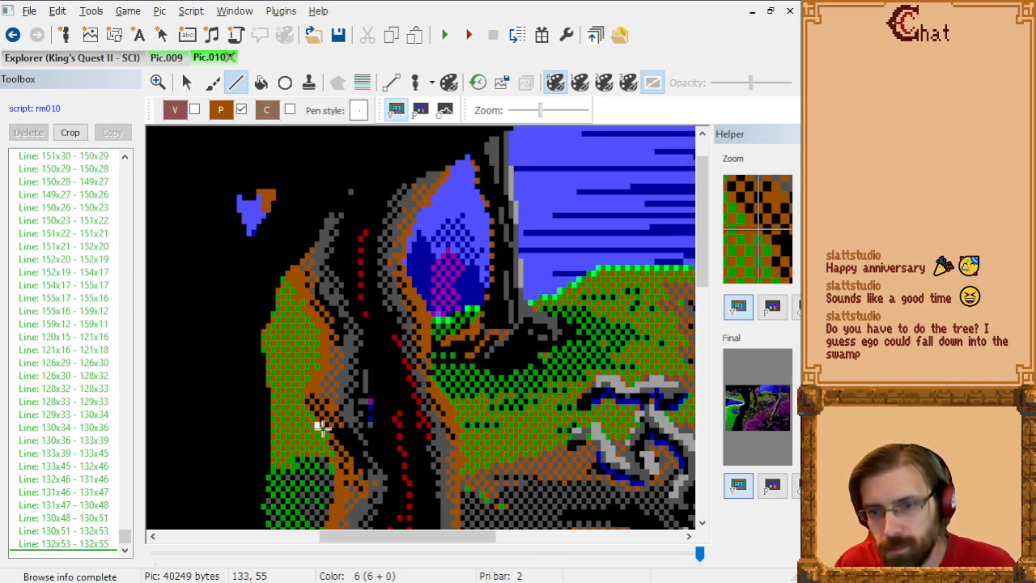
click(322, 428)
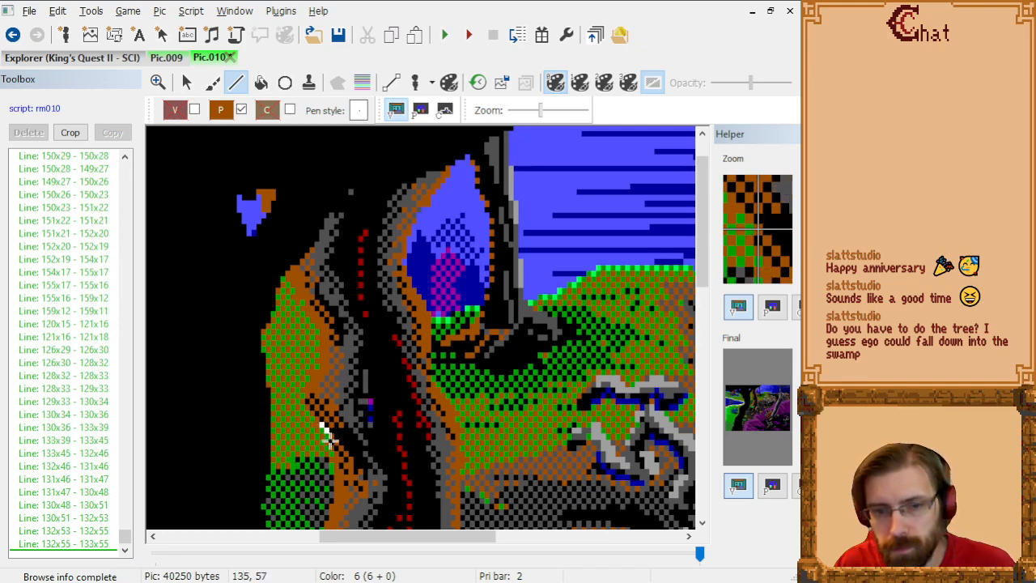
click(326, 436)
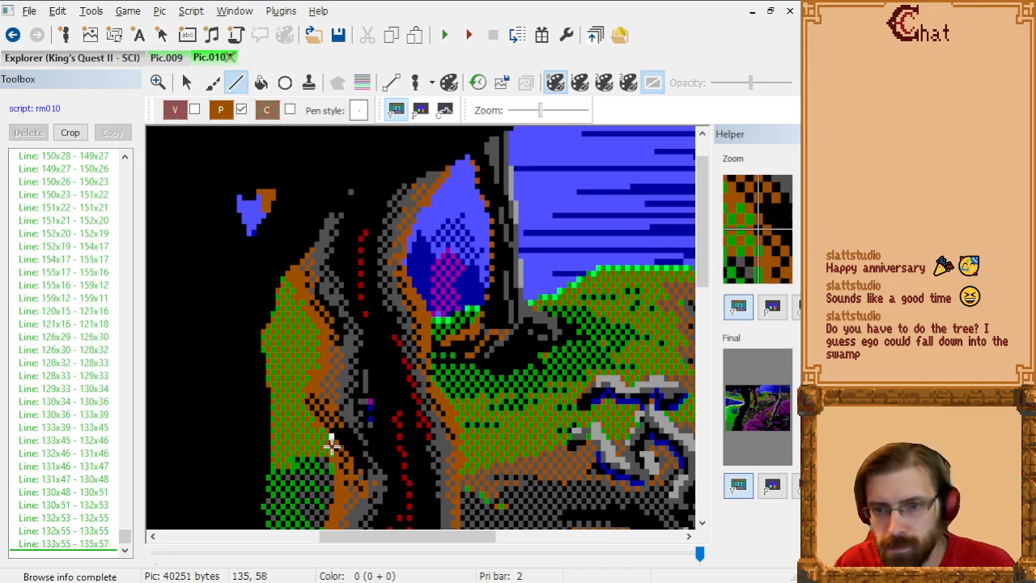
Step: Continue the left trunk edge downward from 135x57 through 135x58 and 136x59 to 136x68
scroll(331, 437, down, 6)
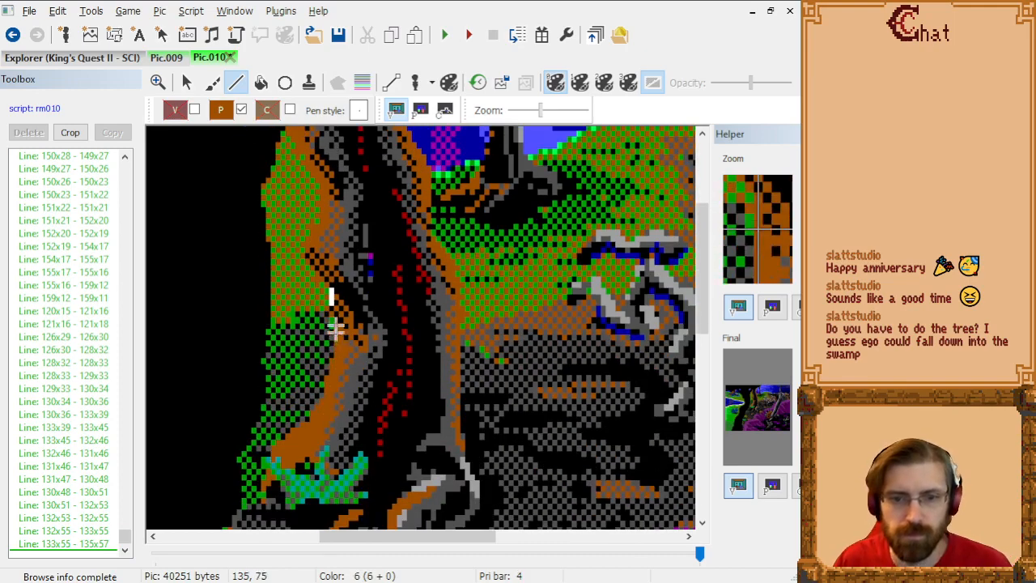
scroll(364, 381, up, 1)
scroll(413, 373, down, 9)
drag(348, 536, 393, 536)
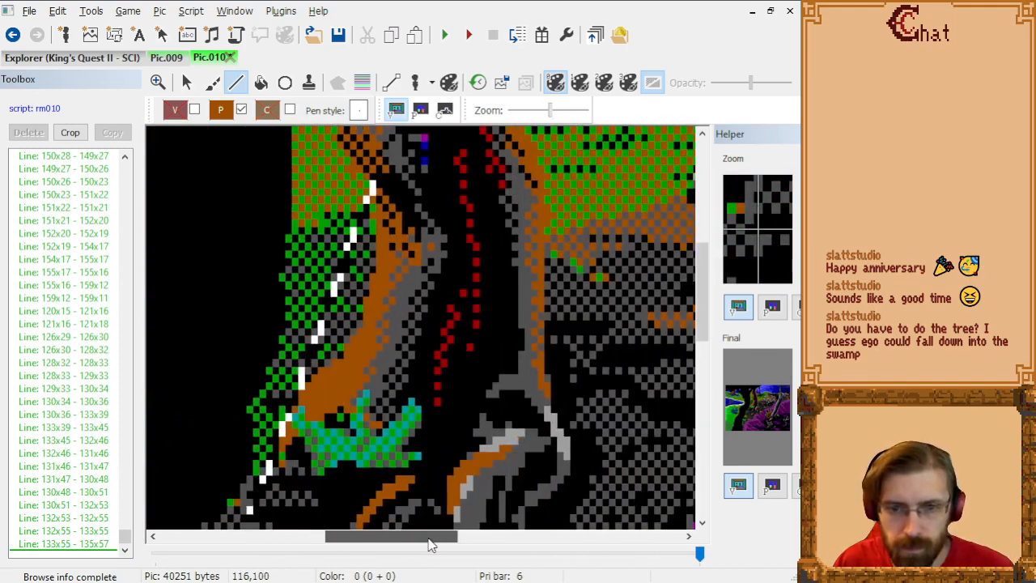
click(374, 196)
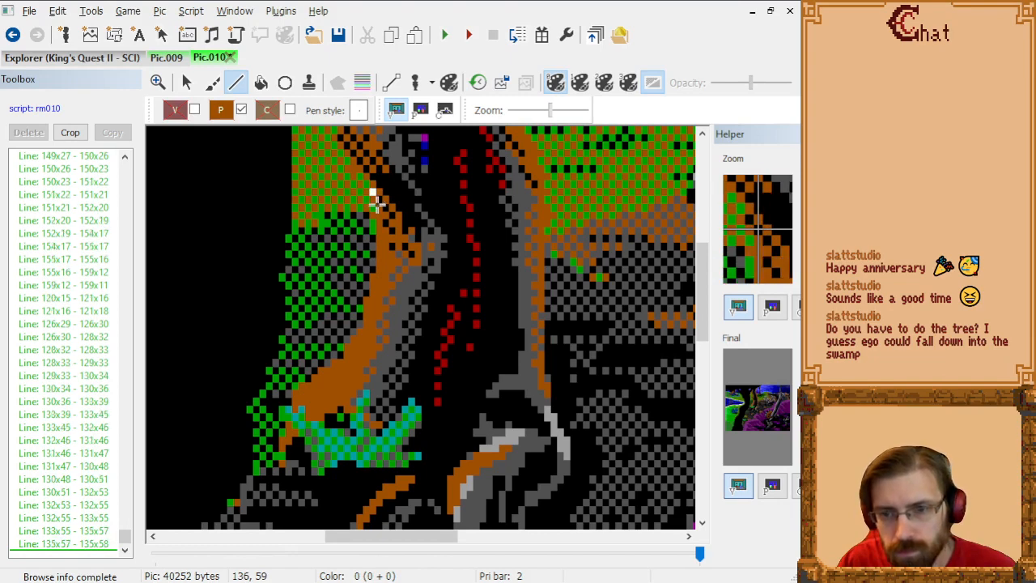
click(374, 197)
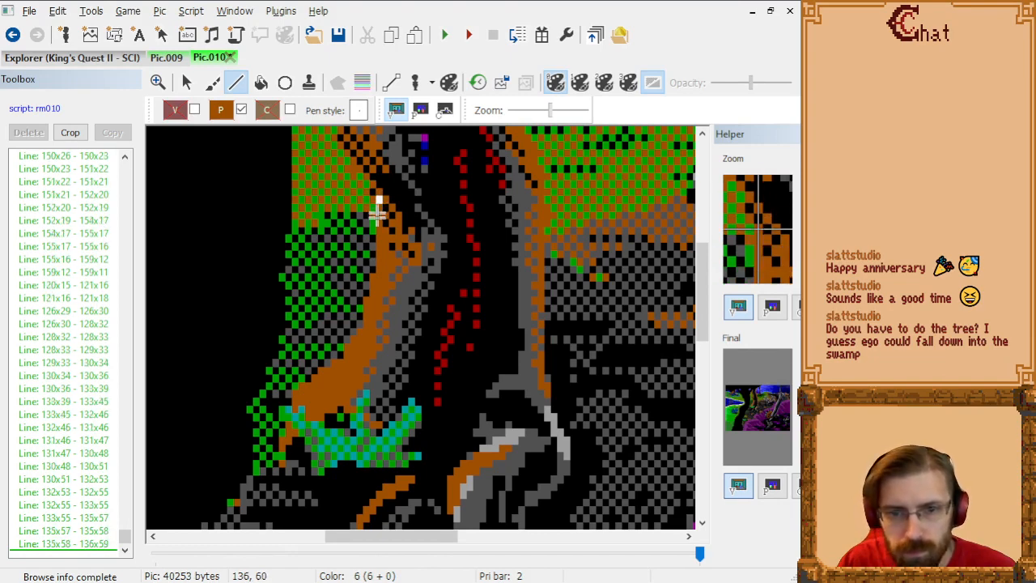
click(377, 276)
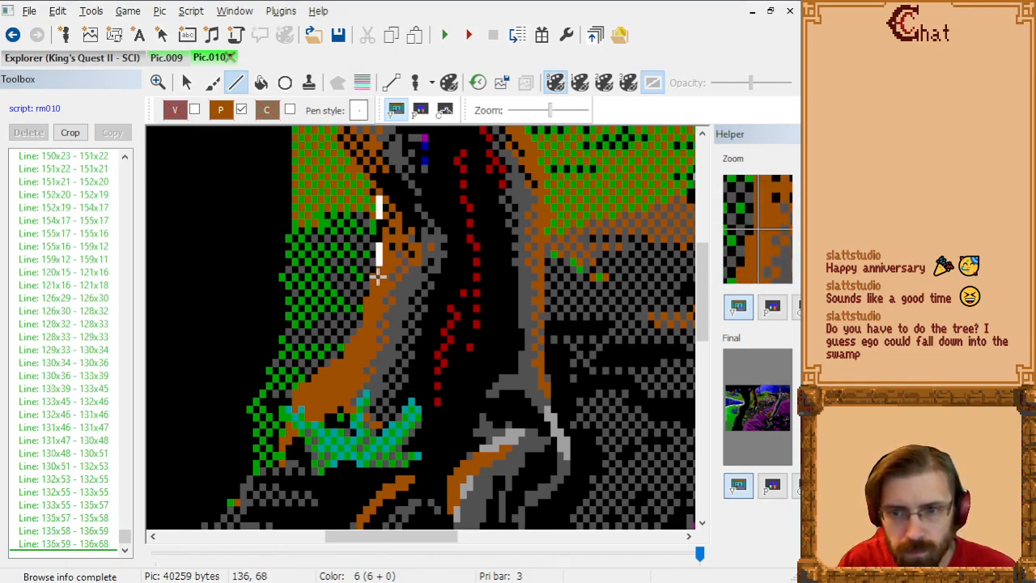
Step: Trace the lower left trunk edge from 136x68 through 135x69, 135x71, 134x72, 134x75 and 131x78 to 131x79
click(374, 282)
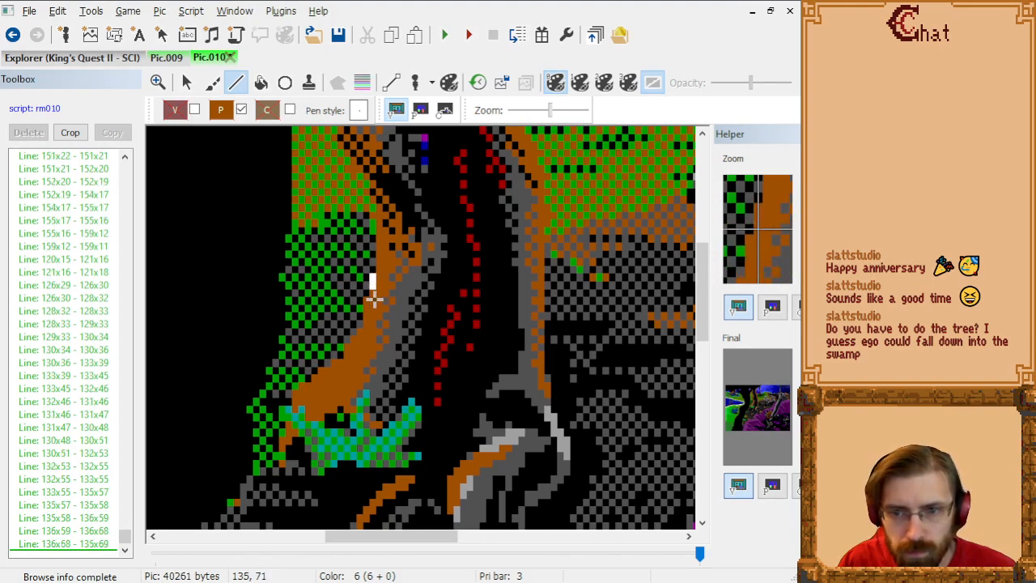
click(367, 296)
click(366, 306)
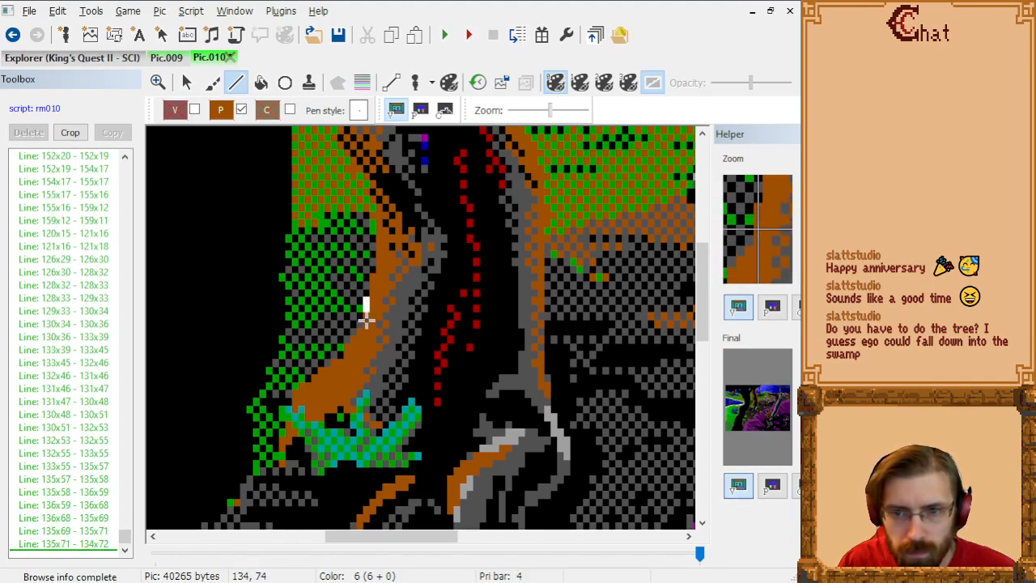
click(365, 329)
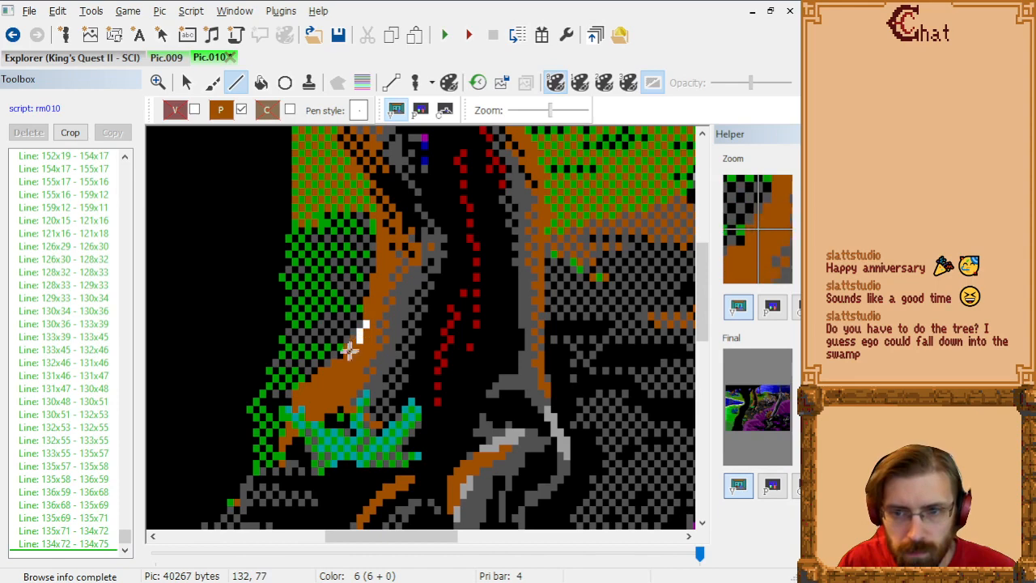
click(348, 356)
click(346, 361)
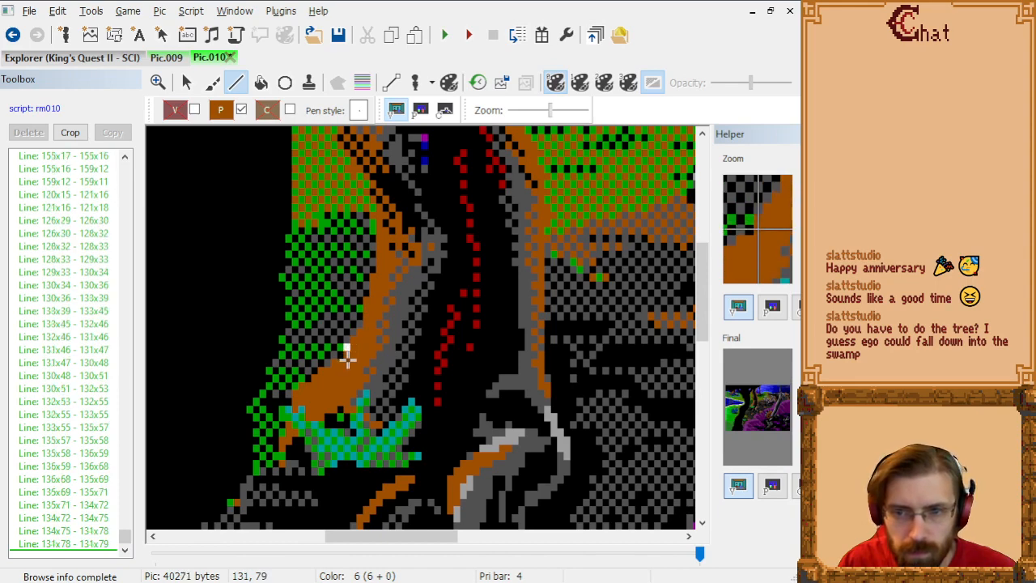
Step: Outline the top of the flaring root from 131x79 through 130x80, 129x80, 128x81, 127x81 and 125x83 to 124x83
click(341, 368)
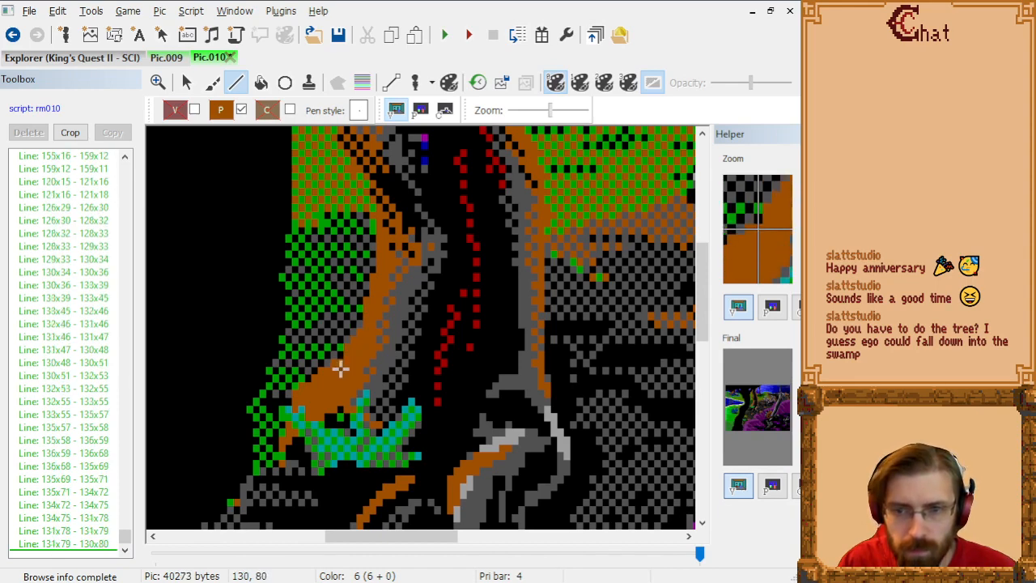
click(335, 366)
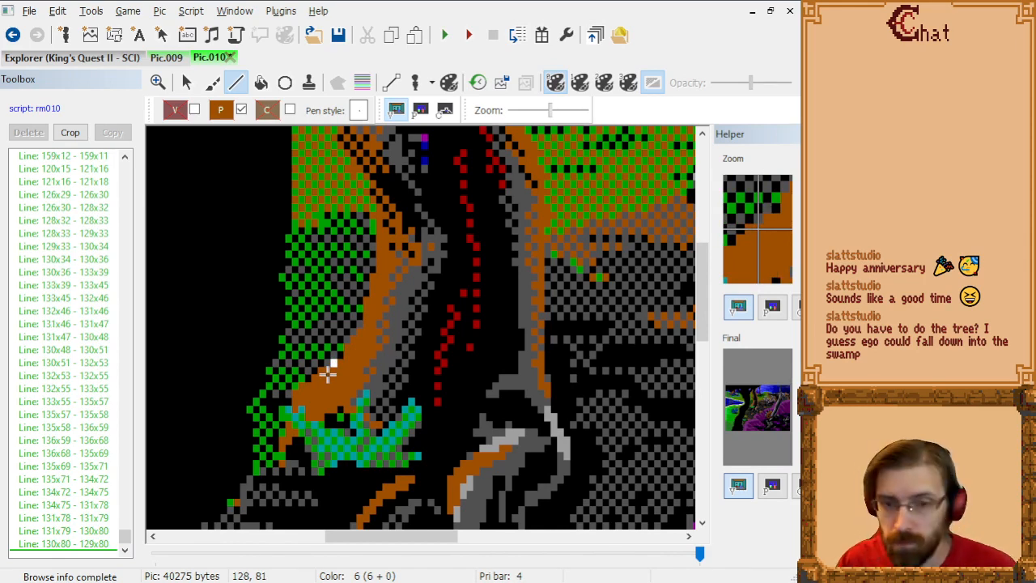
click(328, 372)
click(319, 374)
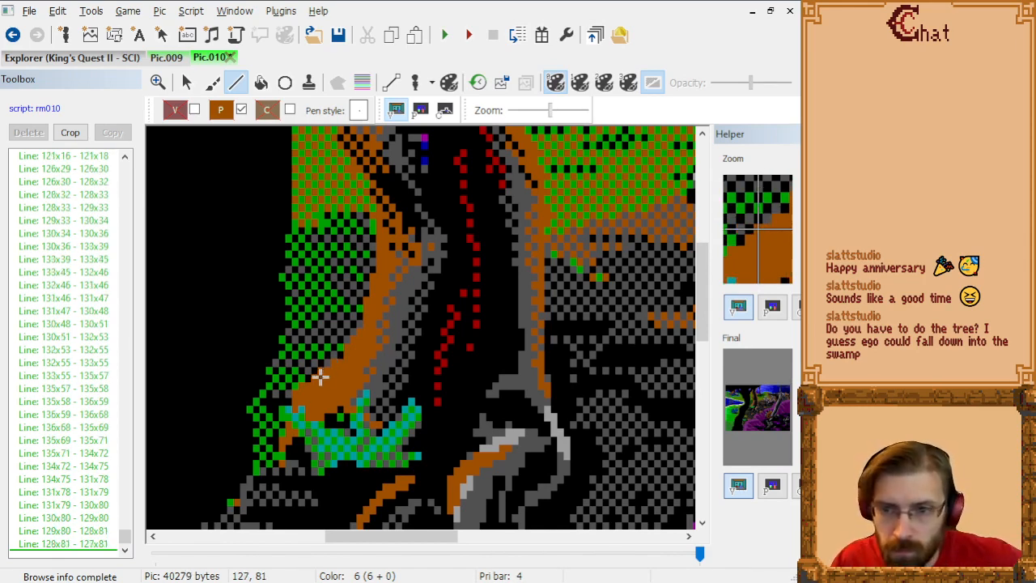
click(306, 392)
click(299, 392)
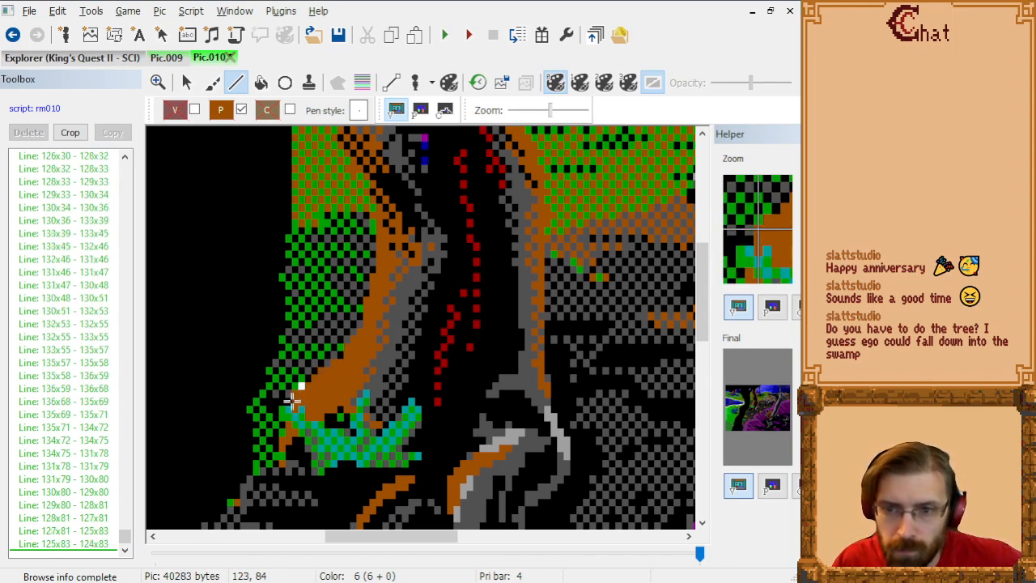
Step: Check the priority bands, and extend the root outline from 124x83 through 123x84, 123x85 and 122x86 to 121x86
click(362, 82)
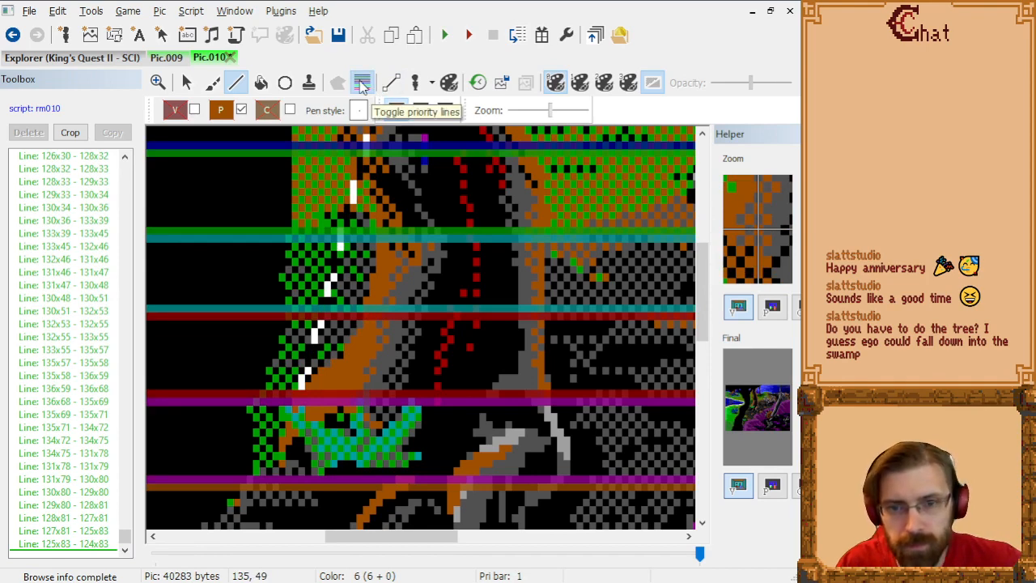
click(362, 84)
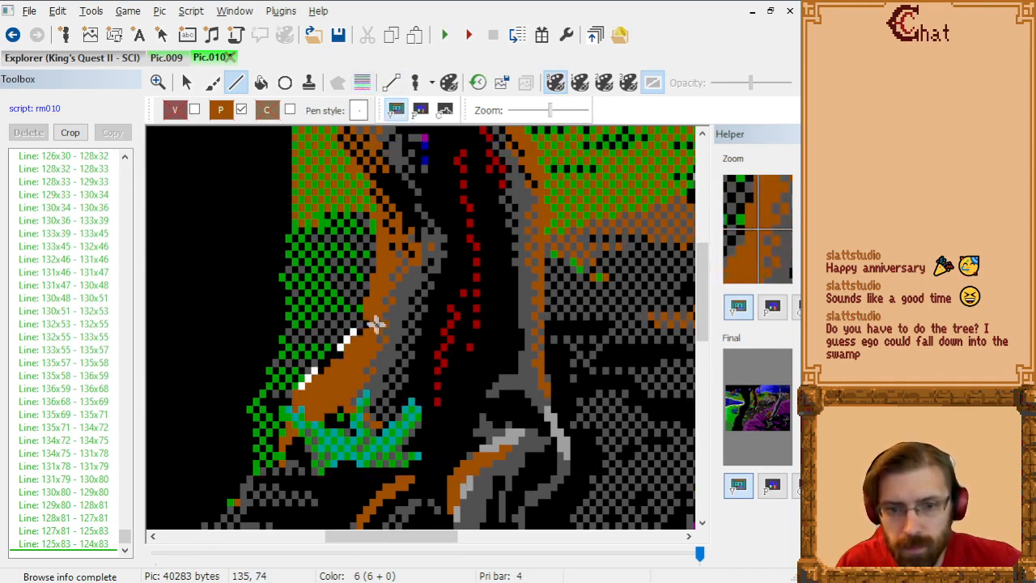
click(296, 399)
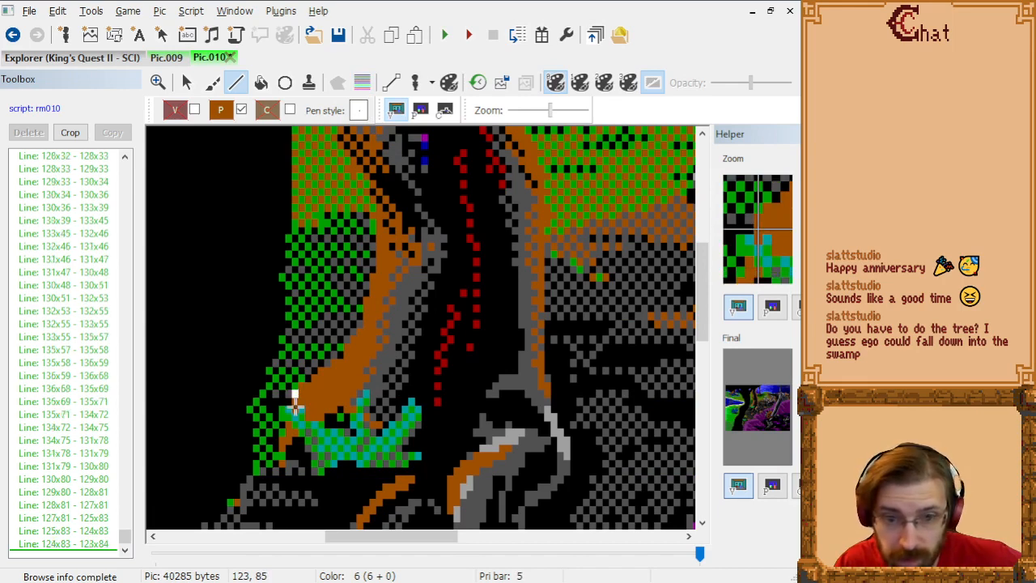
click(294, 397)
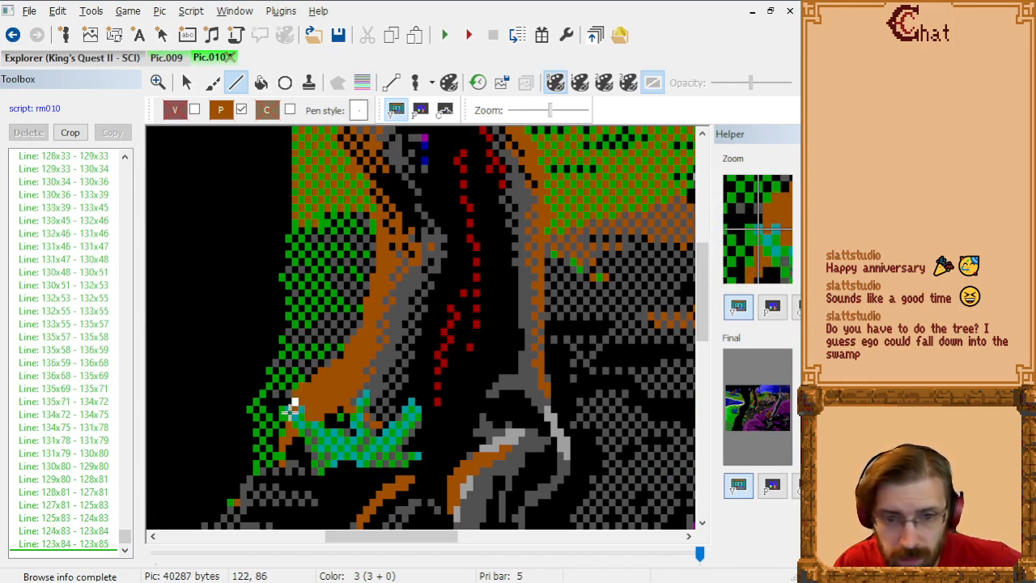
click(289, 409)
click(284, 412)
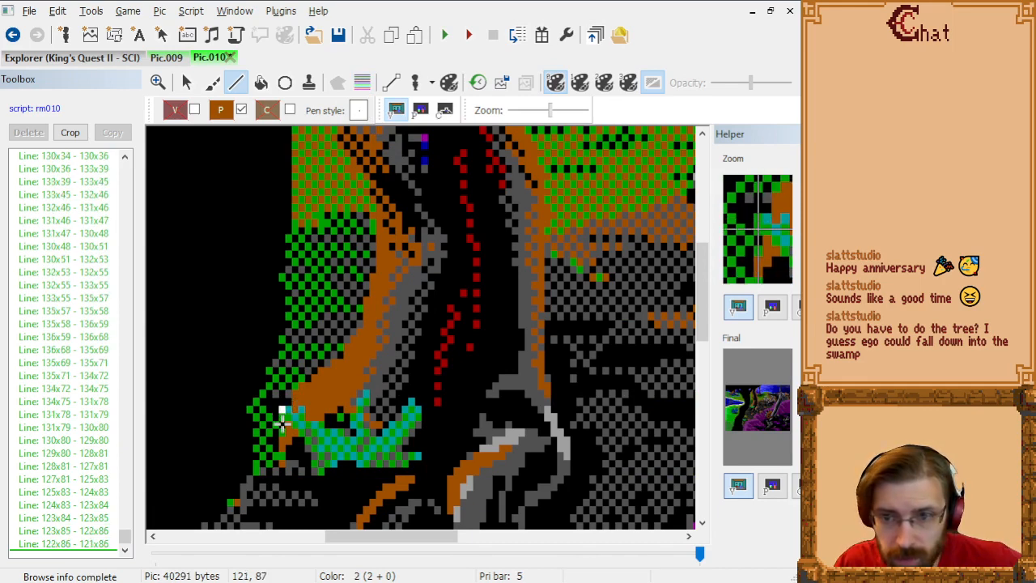
Step: Trace the root tip from 121x86 through 121x87, 122x88, 122x89, 121x90, 121x91 and 122x92 to 121x93
click(283, 418)
click(289, 427)
click(287, 435)
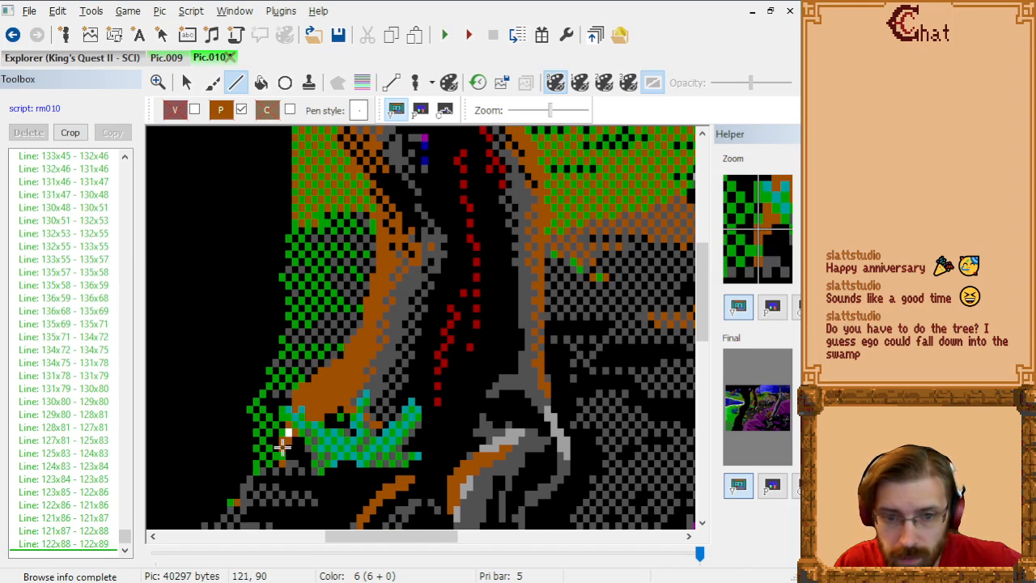
click(283, 446)
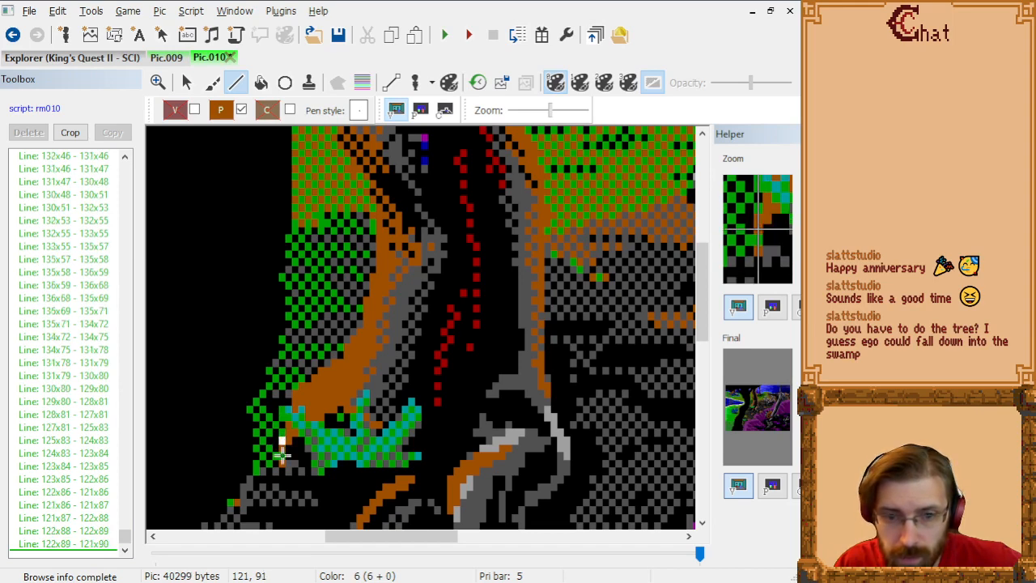
click(282, 456)
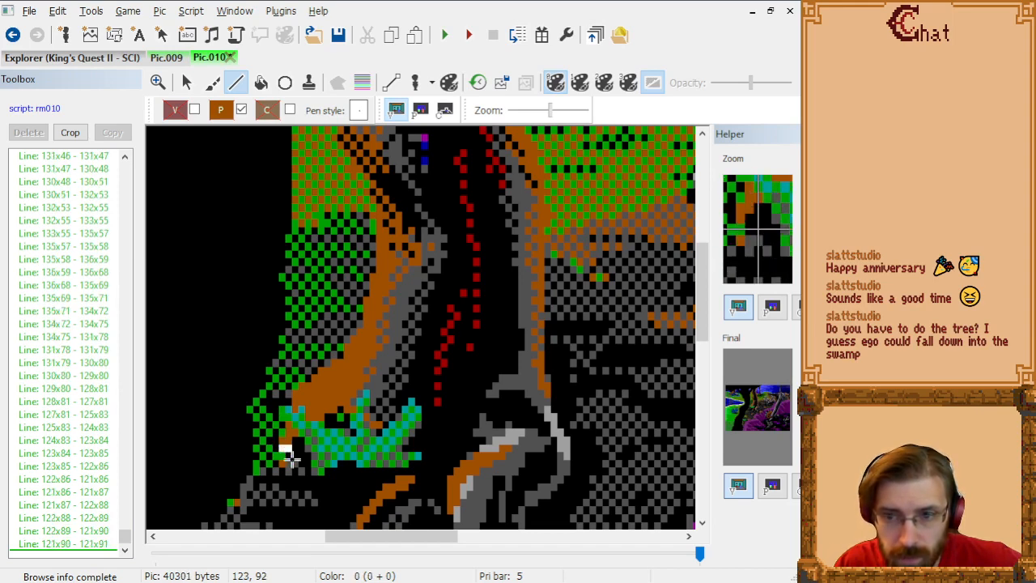
click(291, 458)
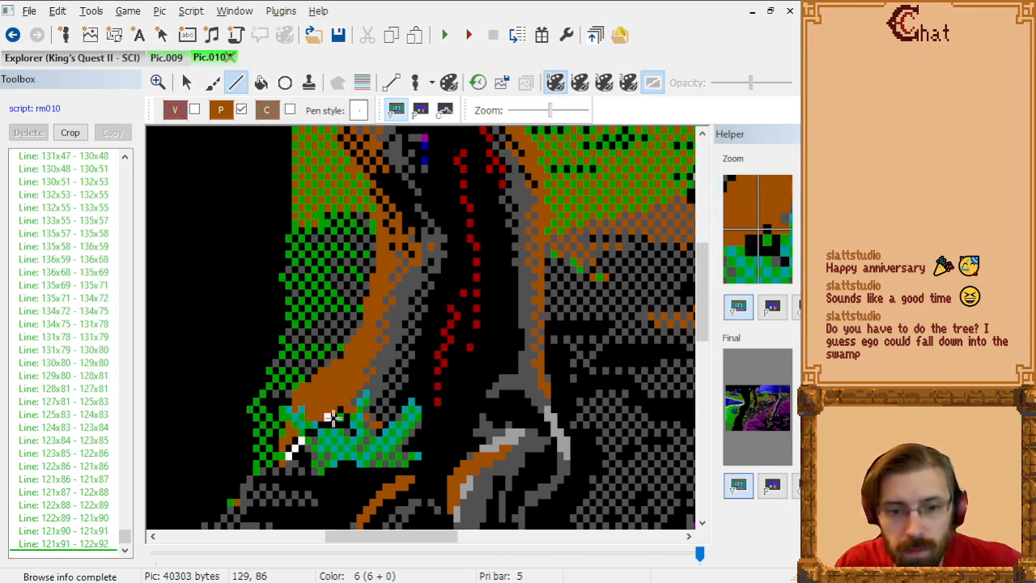
click(282, 470)
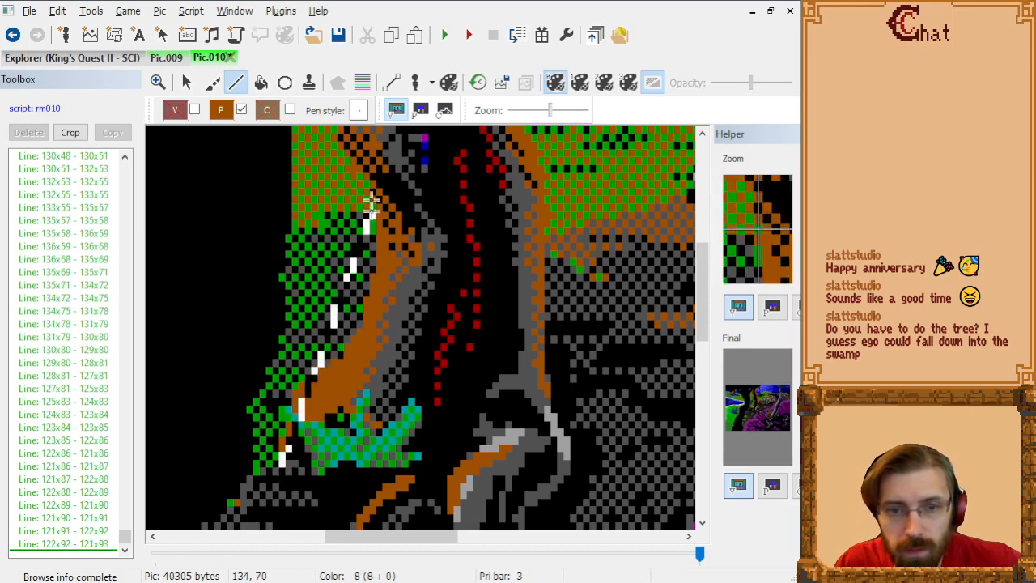
Step: With the priority bands shown, close the tree outline at its base from 121x93 through 126x93 to 126x96
click(363, 82)
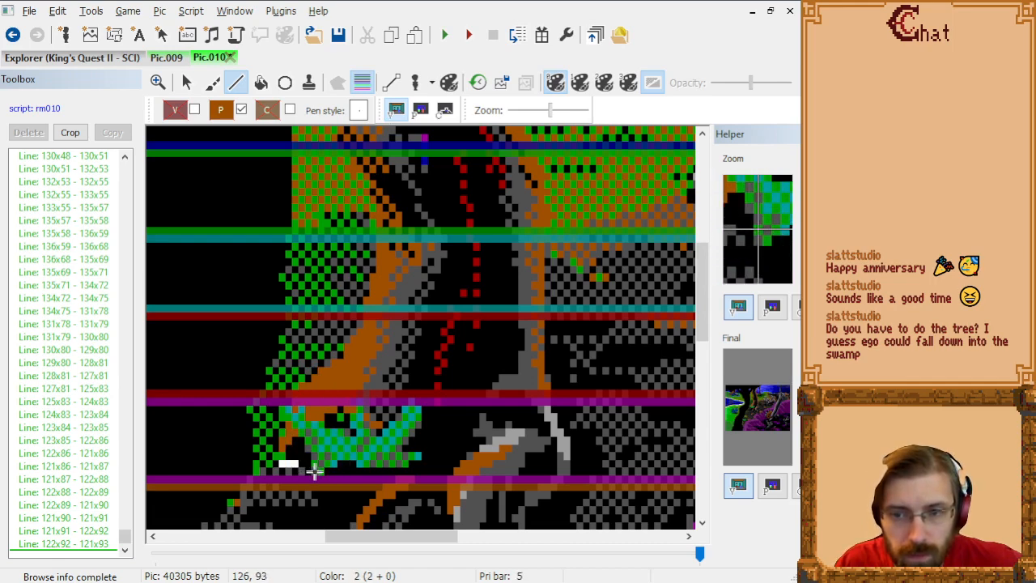
click(314, 472)
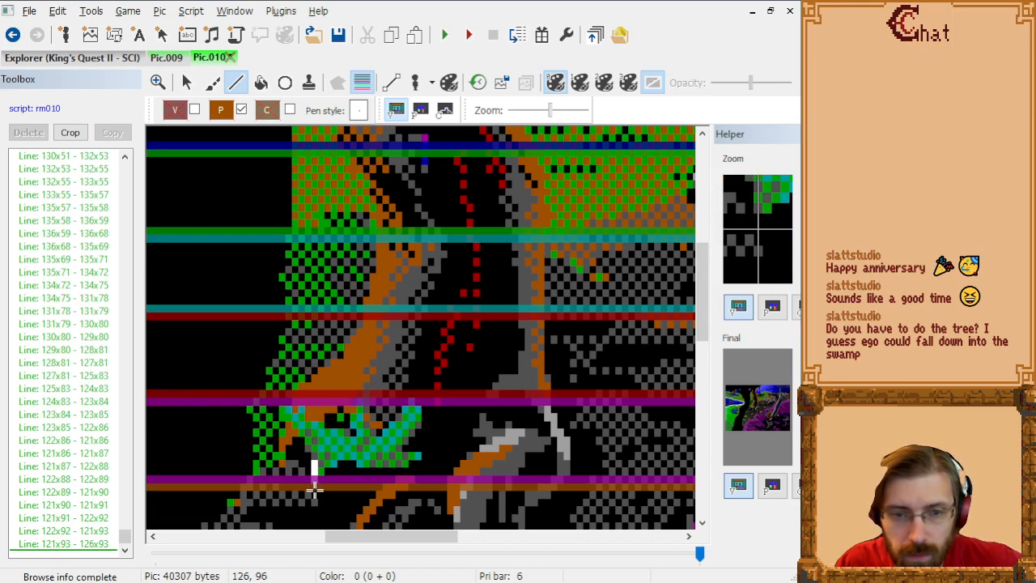
click(315, 488)
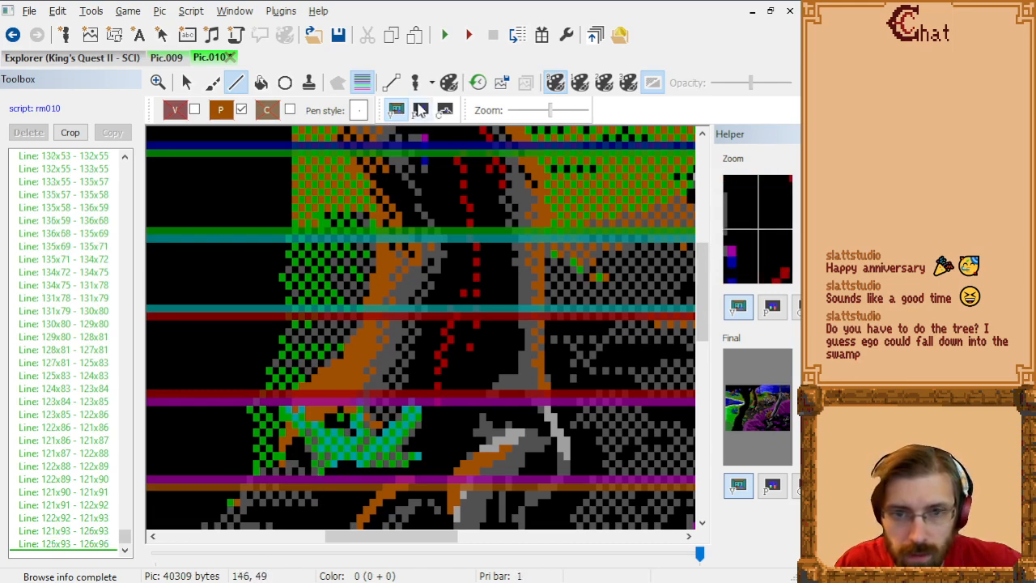
Step: On the priority screen, hide the priority bands and fill the brown tree's outline with priority 6 at 122x17 and 142x30
click(420, 110)
click(362, 82)
scroll(451, 332, down, 1)
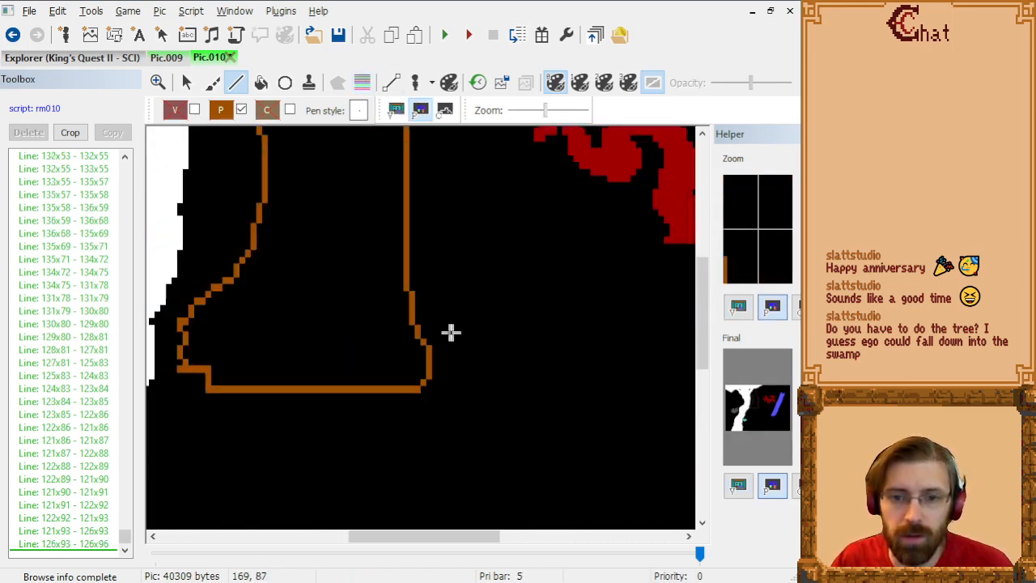
scroll(451, 332, down, 3)
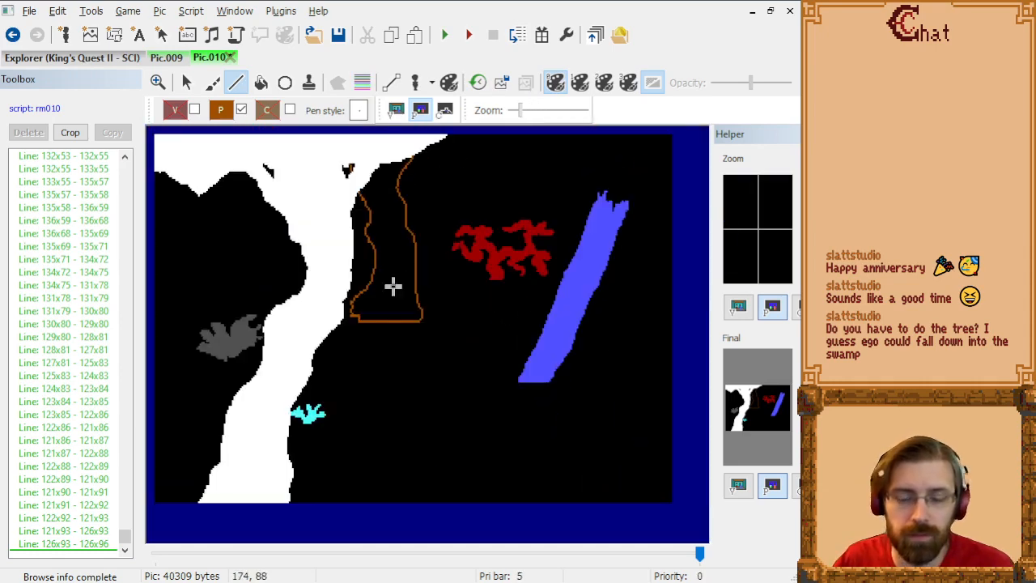
click(261, 82)
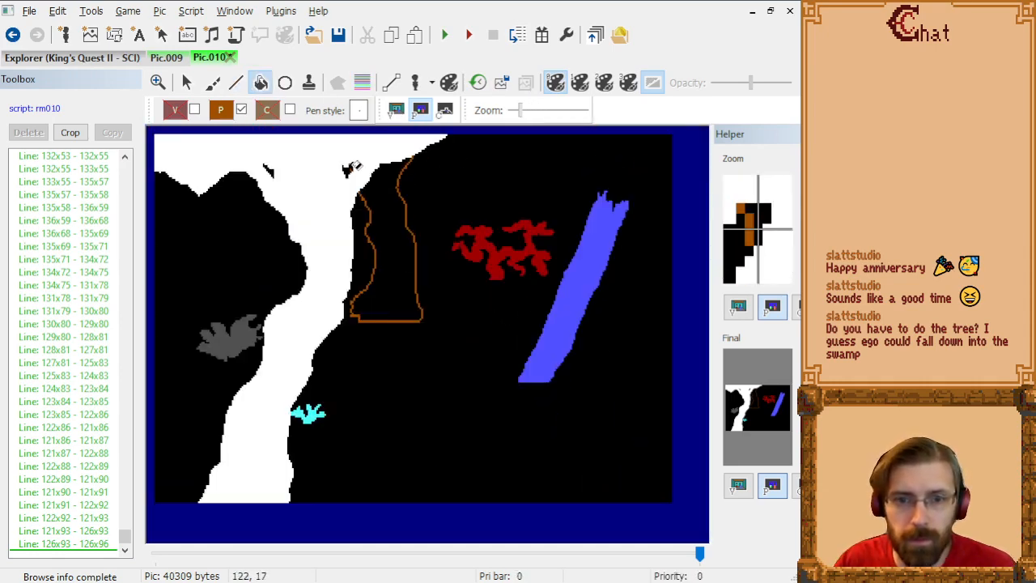
click(354, 167)
click(386, 193)
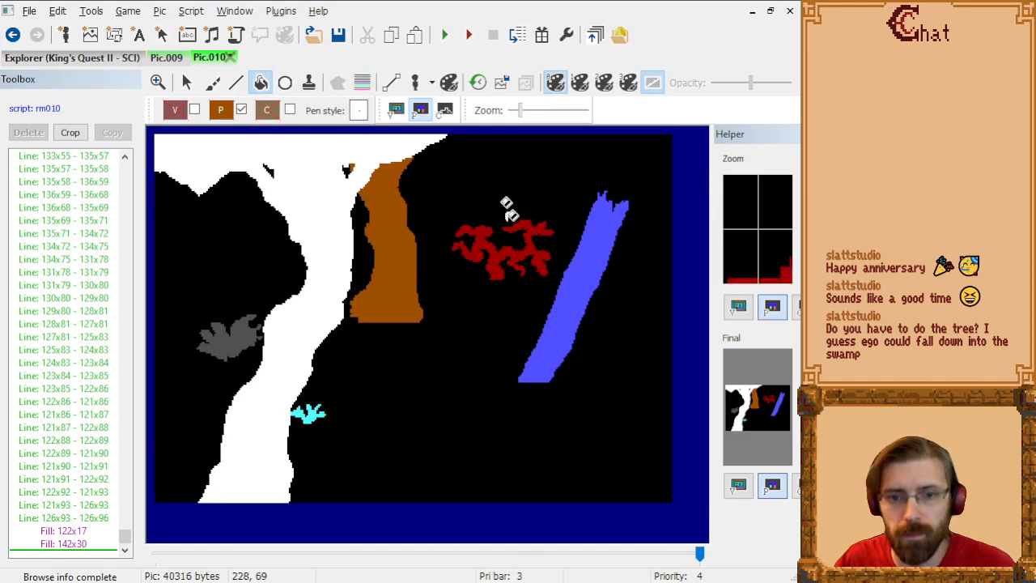
Step: Disable priority drawing, and test the brown tree's masking on the visual screen by moving the test ego around the trunk
click(415, 82)
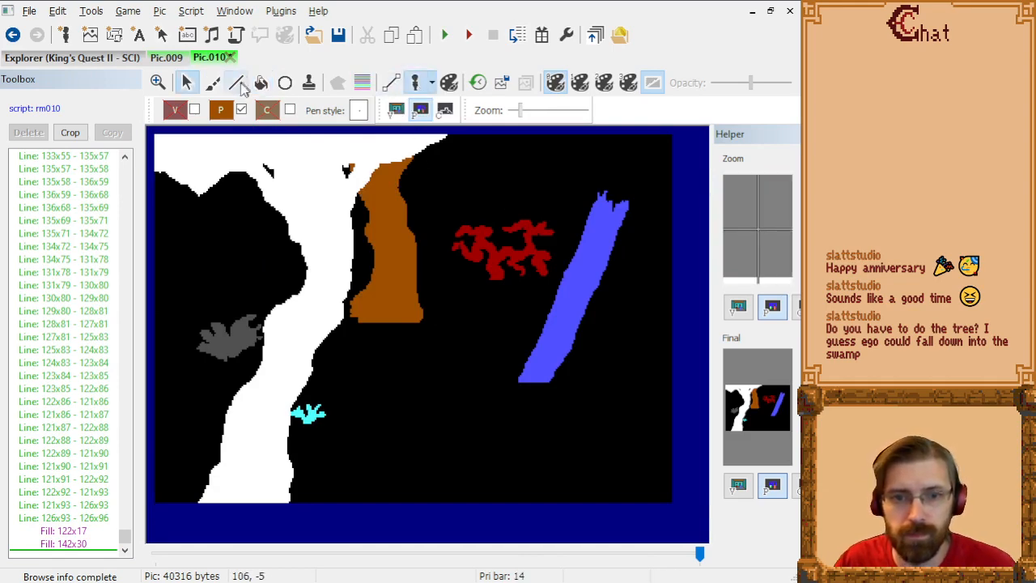
click(396, 110)
drag(510, 231, 405, 227)
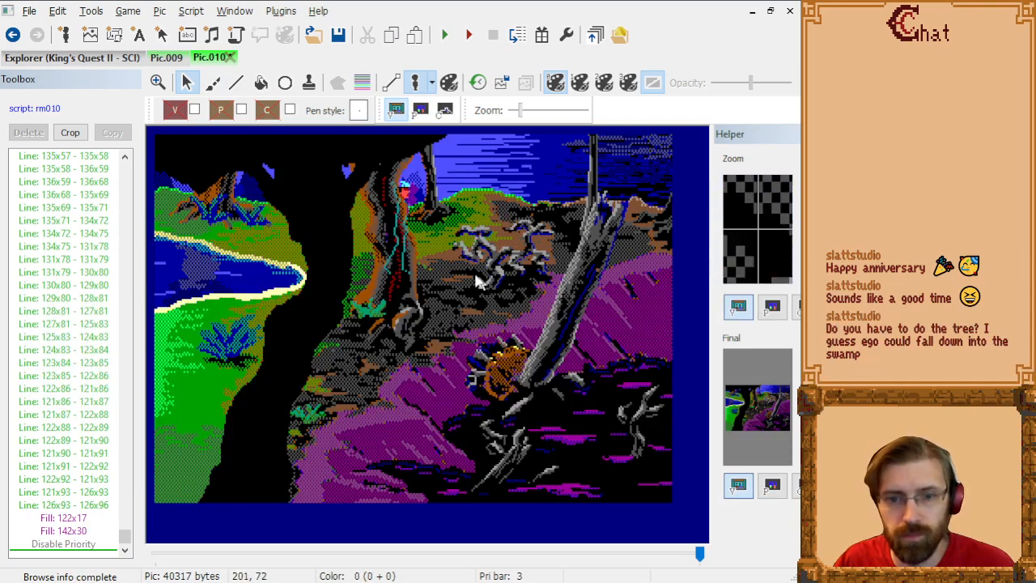
drag(417, 267, 467, 279)
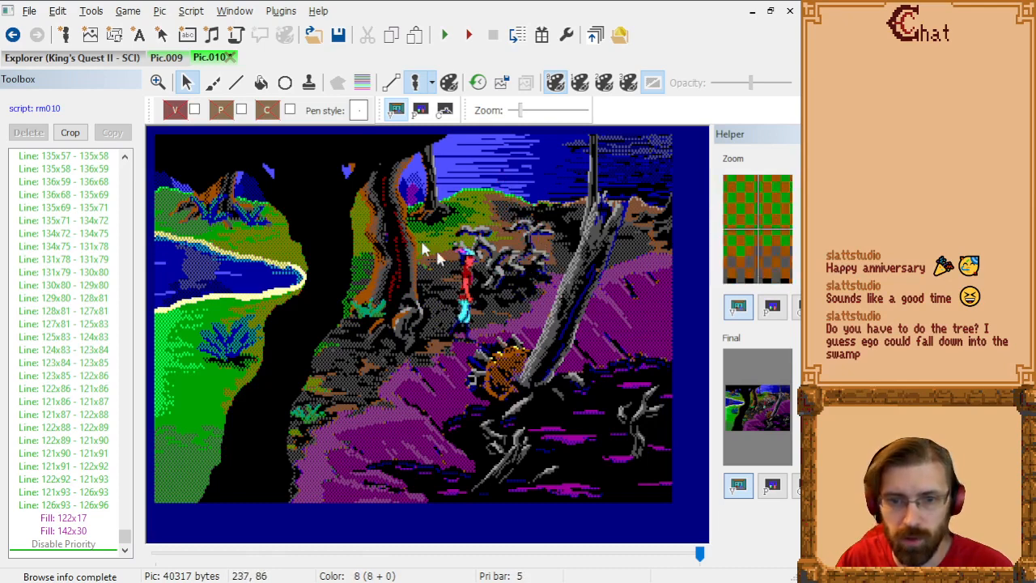
click(417, 86)
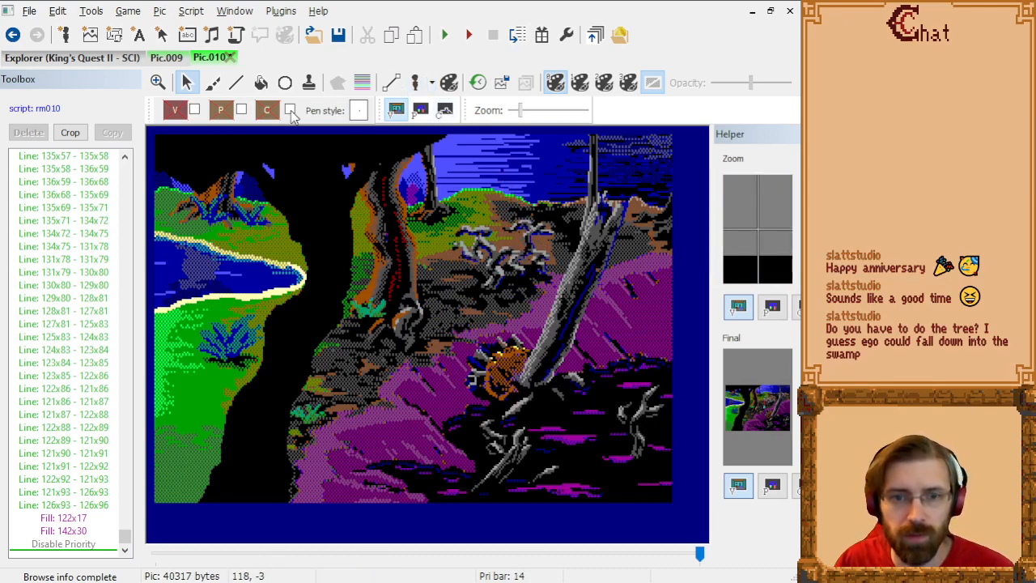
Step: Enable control drawing with color 15, and check the existing control screen before returning to the visual screen
click(289, 110)
click(402, 183)
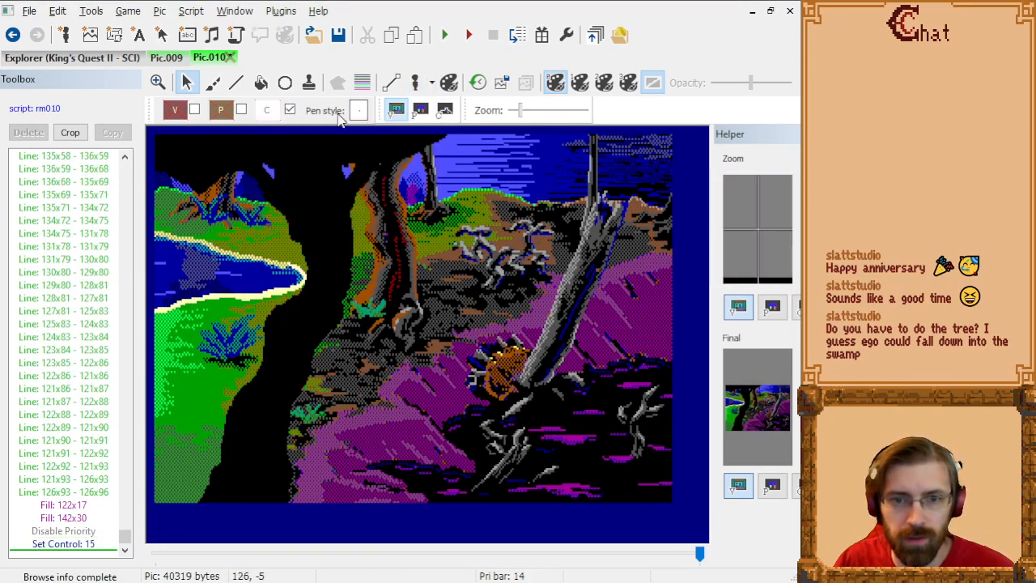
click(444, 111)
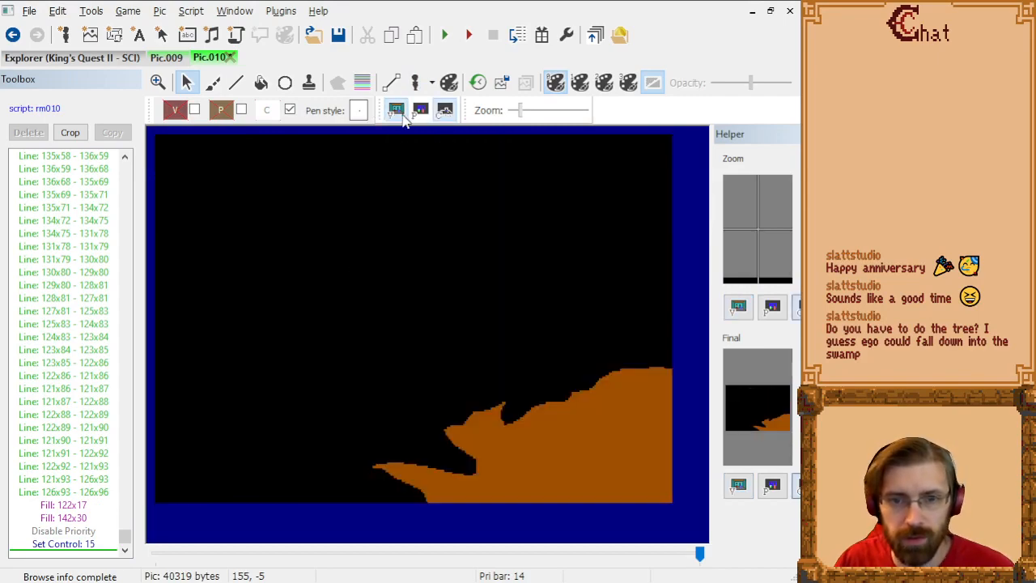
click(396, 110)
Step: Prepare the Line tool for control lines at the brown tree's base, with the priority bands shown
click(237, 82)
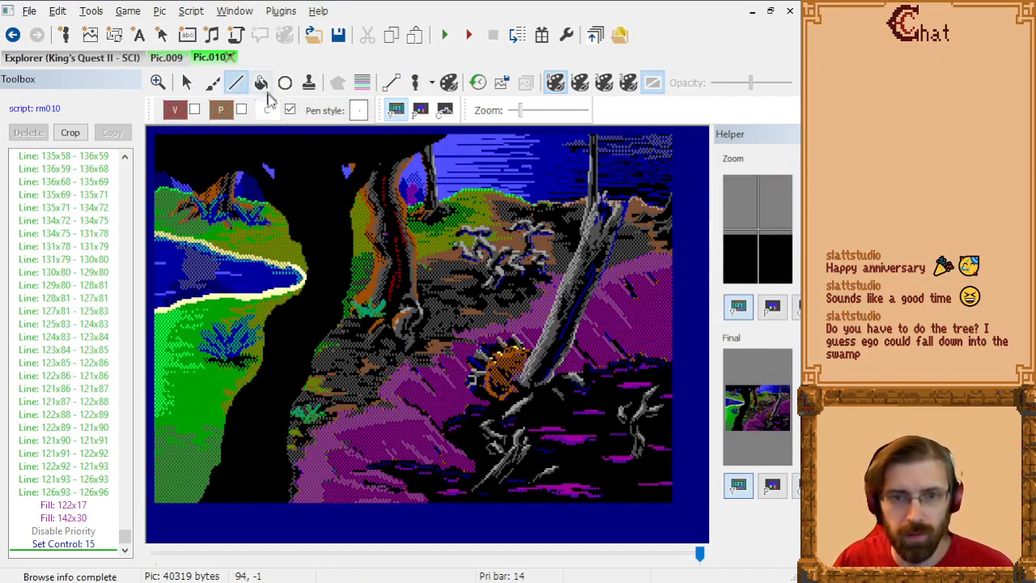
click(362, 81)
scroll(550, 338, up, 3)
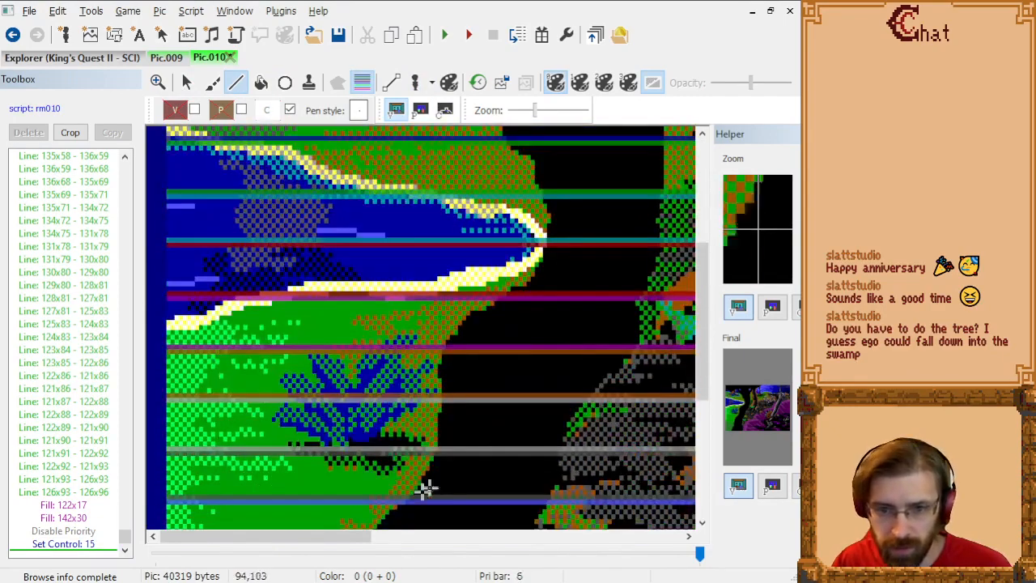
drag(314, 539, 446, 544)
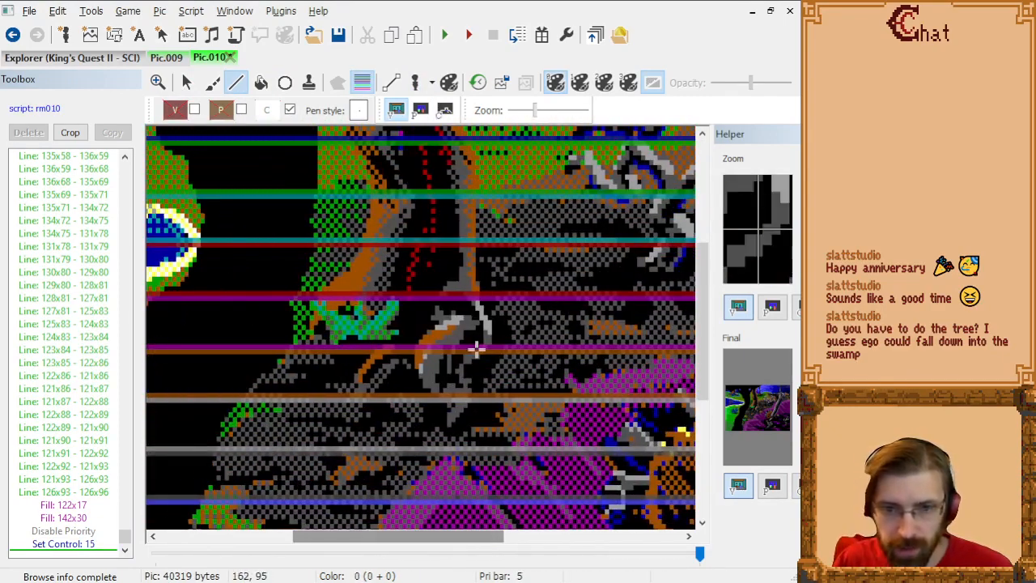
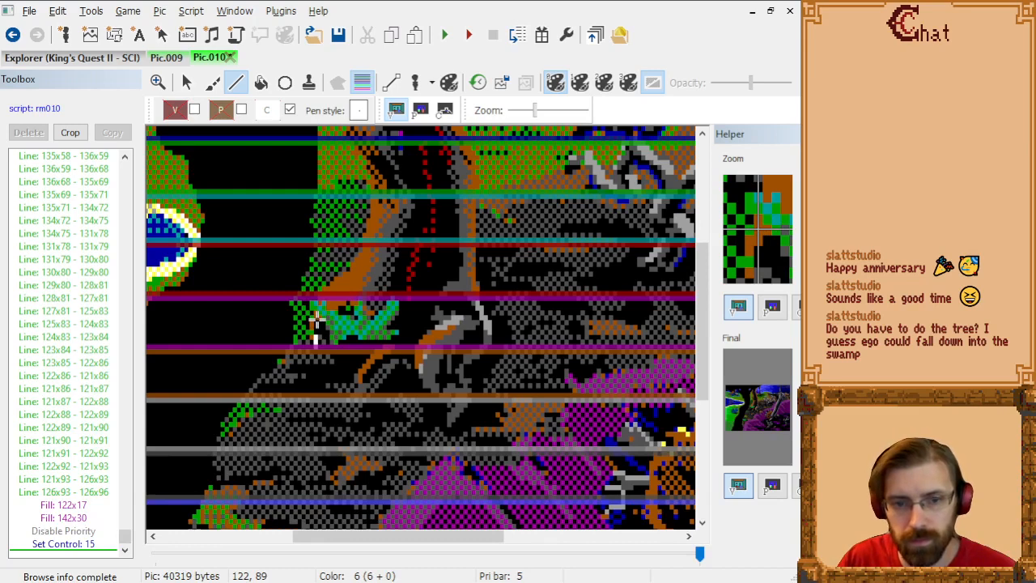
Step: Outline the brown tree's base with control lines through 122x95, 122x89, 164x89, 164x96, 164x111, 149x111, 149x105, 131x105, 131x95 and 123x95
click(316, 320)
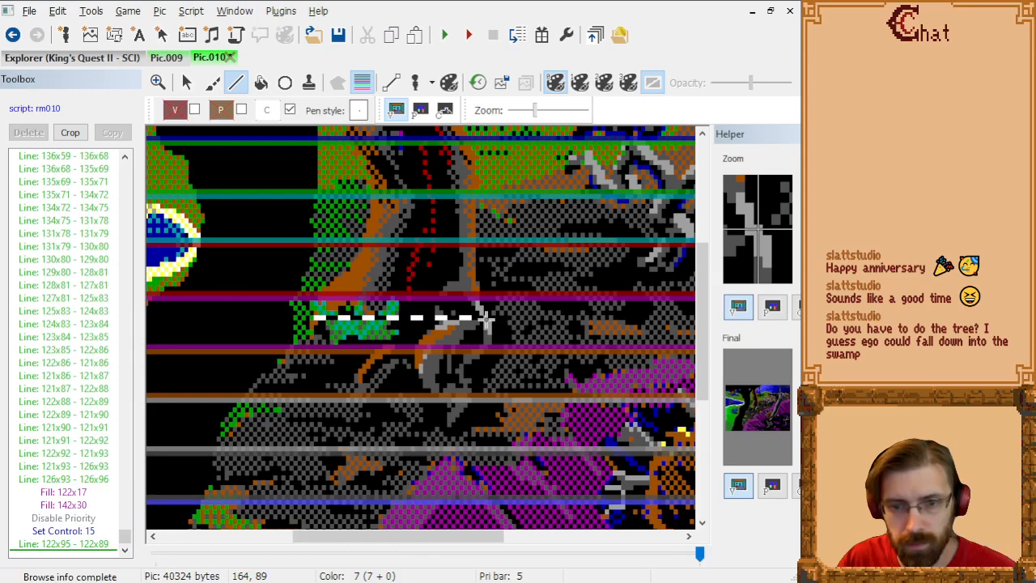
click(486, 320)
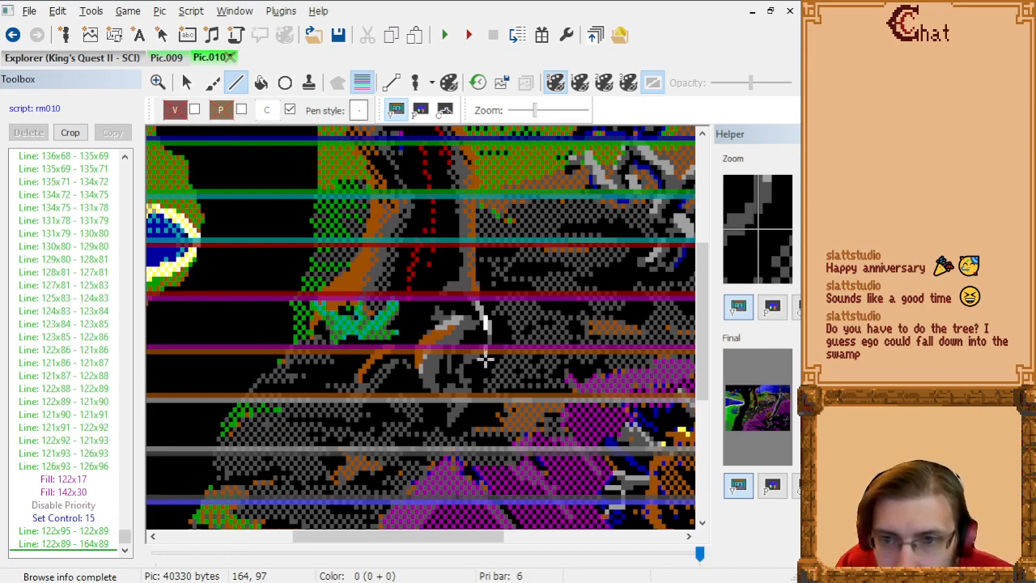
click(485, 356)
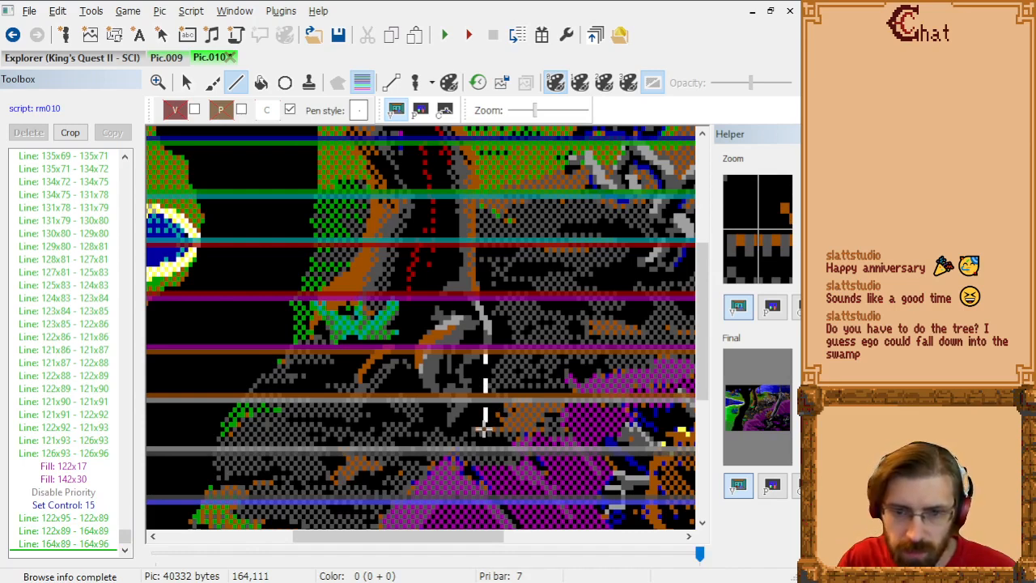
click(484, 427)
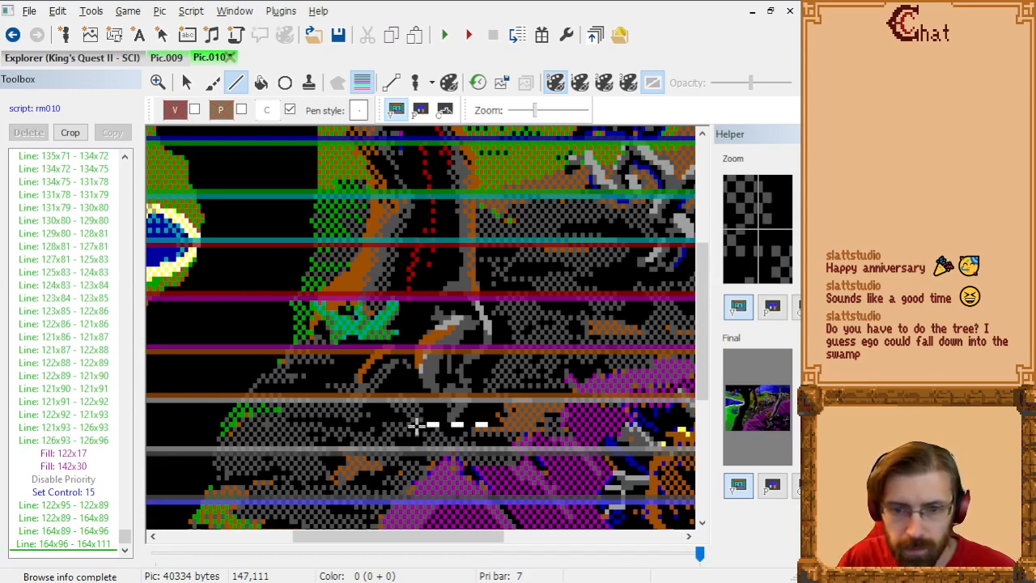
click(426, 427)
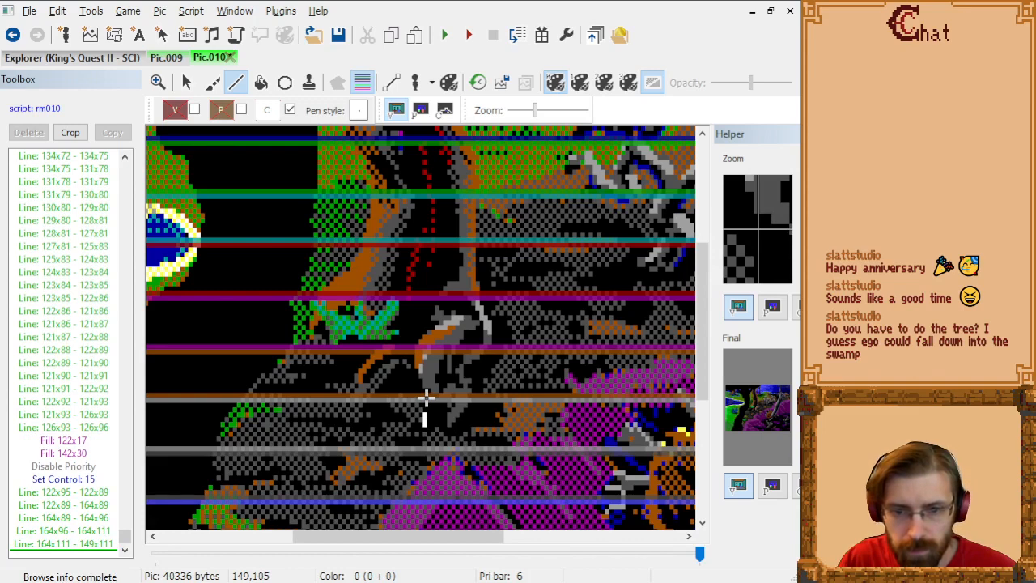
click(426, 397)
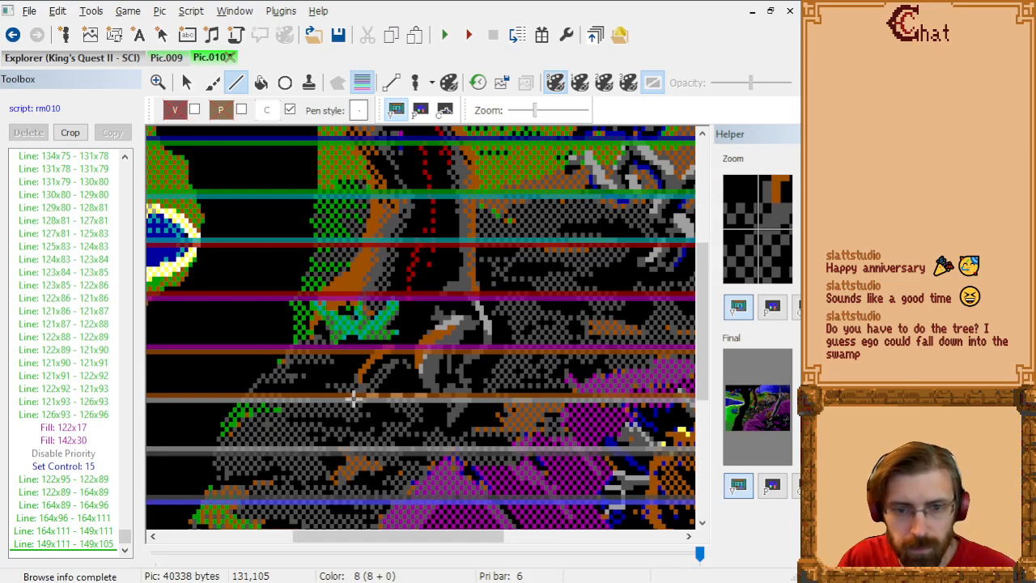
click(353, 397)
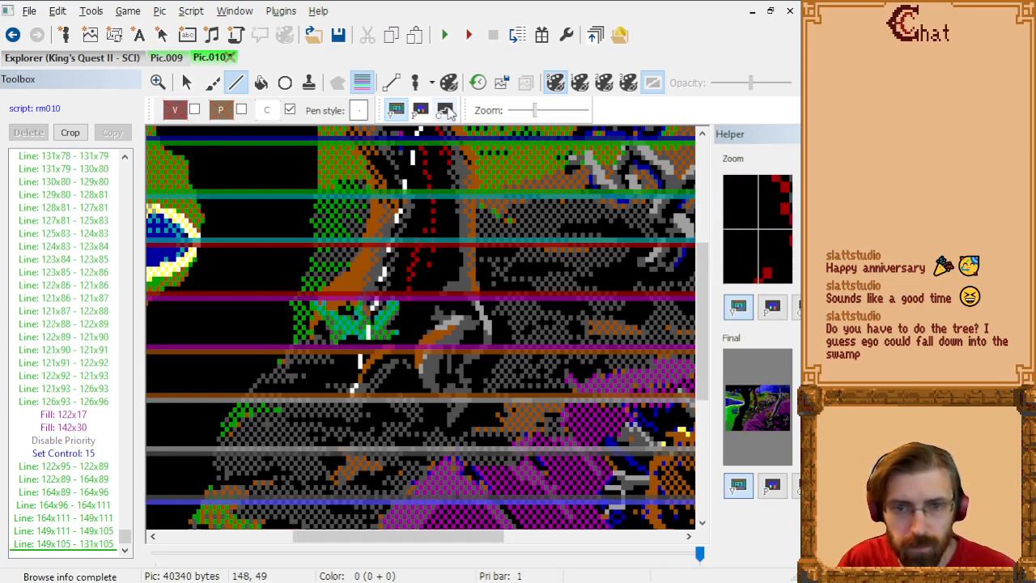
click(444, 110)
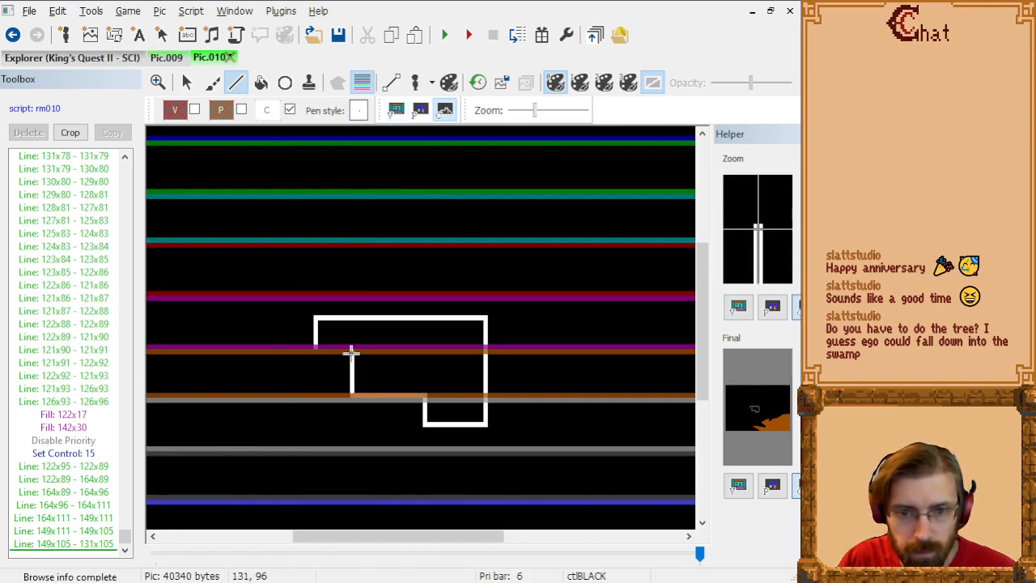
click(351, 348)
click(316, 348)
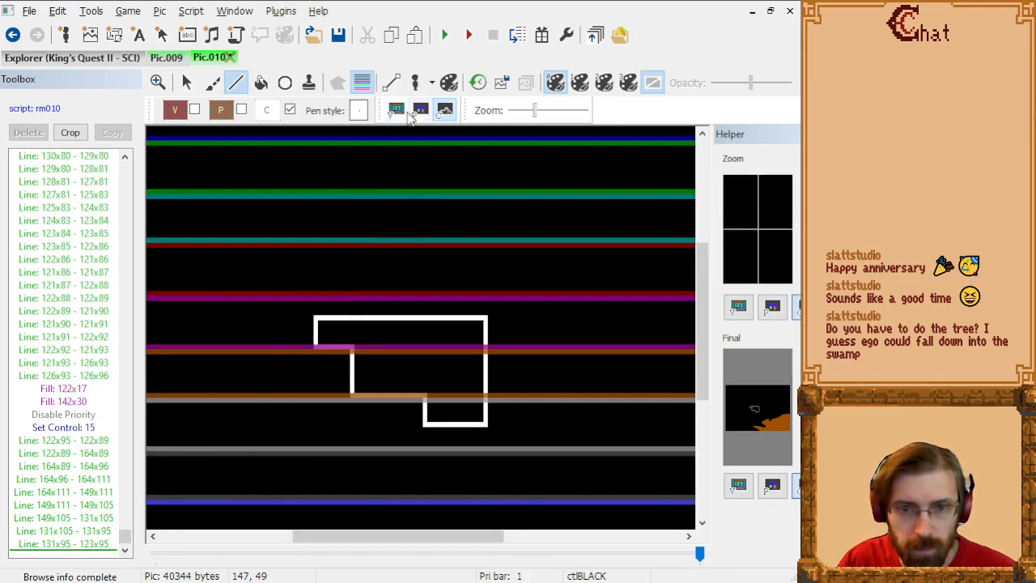
Step: On the control screen, fill the outlined tree base with control color 15 at 154x98
click(396, 110)
click(261, 82)
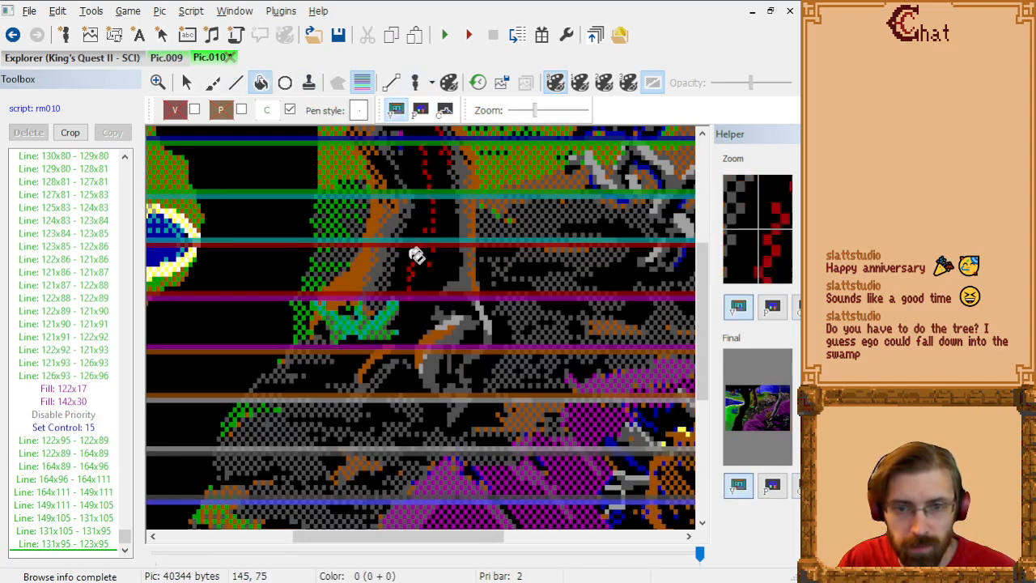
click(445, 110)
click(451, 363)
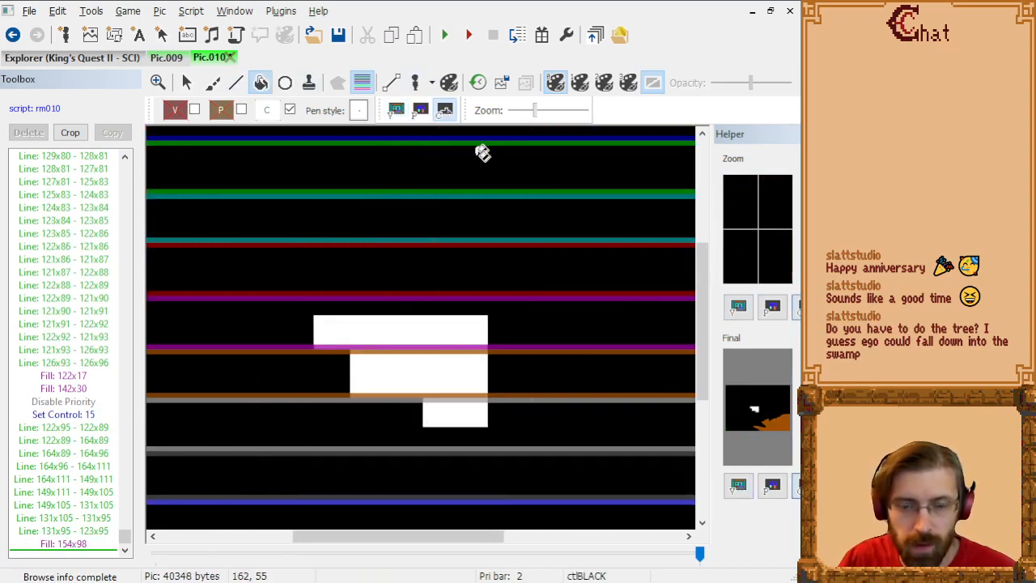
Step: Hide the priority bands, make the test ego observe control lines, and move it around the brown tree's base on the visual screen
click(416, 82)
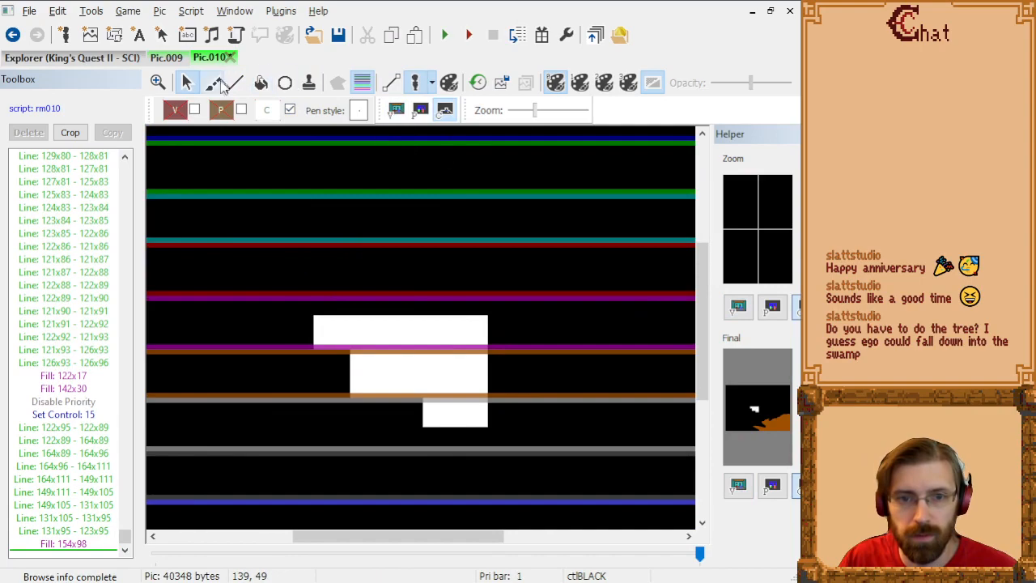
click(364, 85)
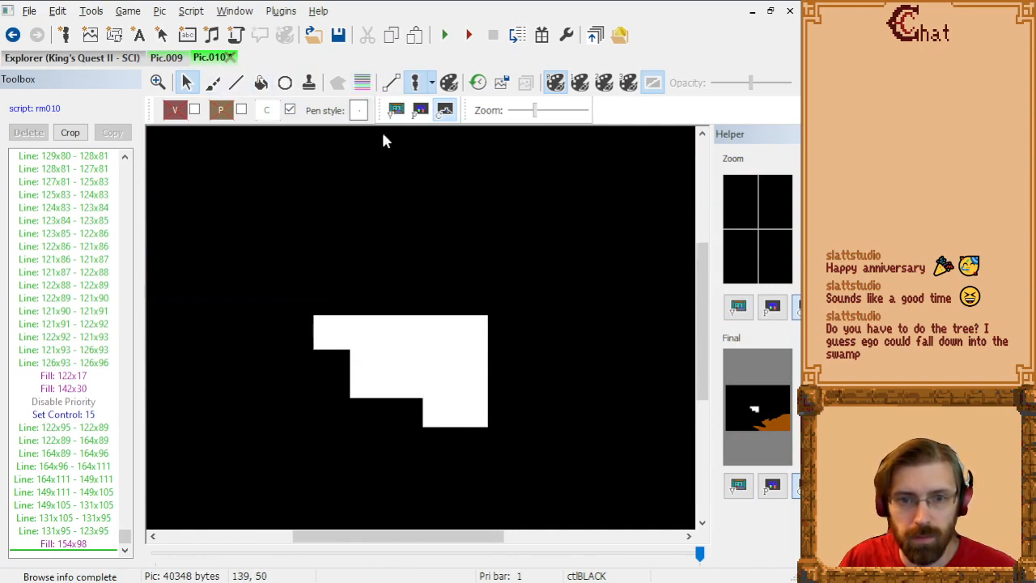
click(395, 109)
scroll(456, 249, down, 2)
scroll(456, 290, up, 1)
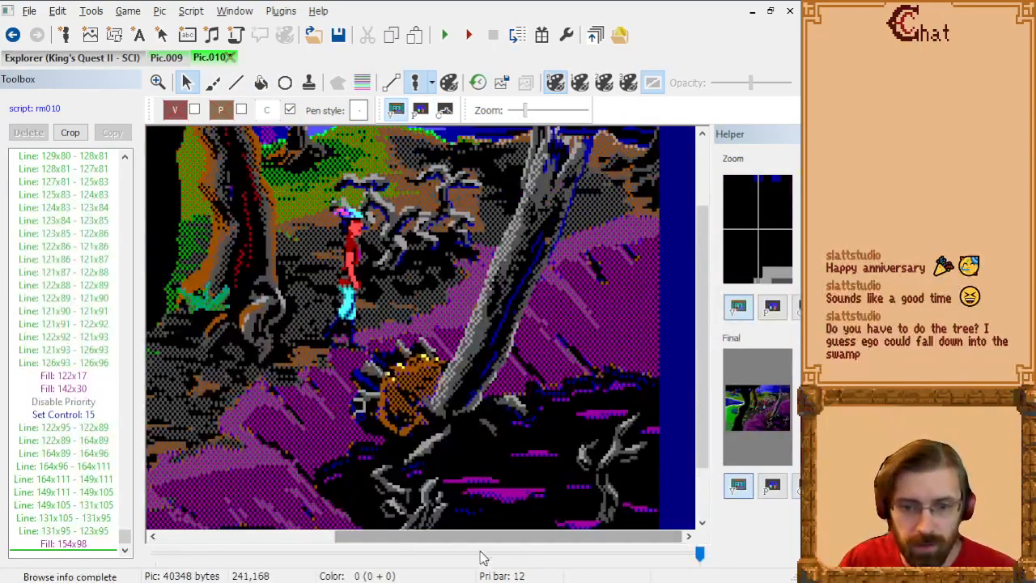
drag(484, 541, 456, 544)
scroll(427, 313, up, 3)
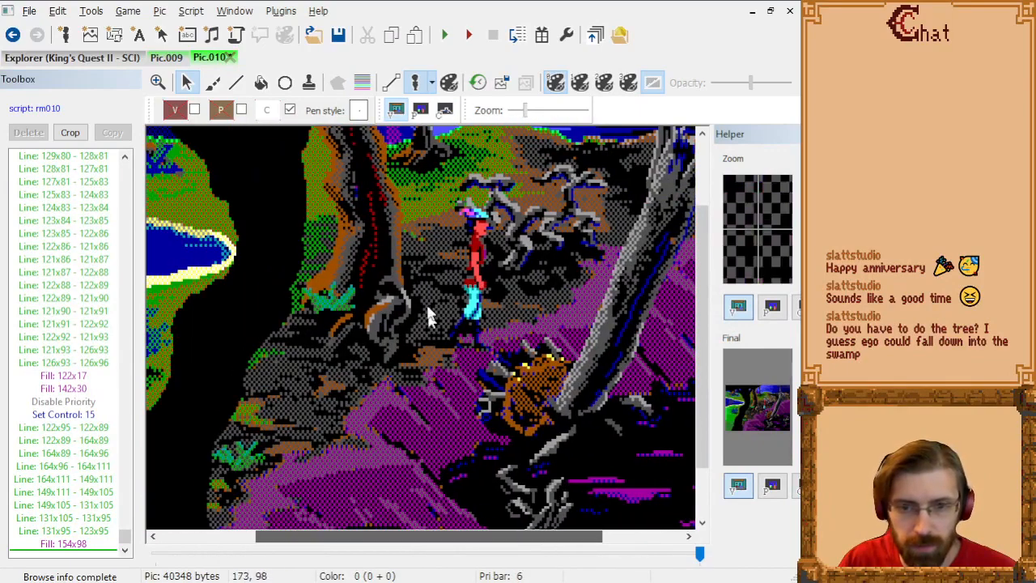
right_click(452, 257)
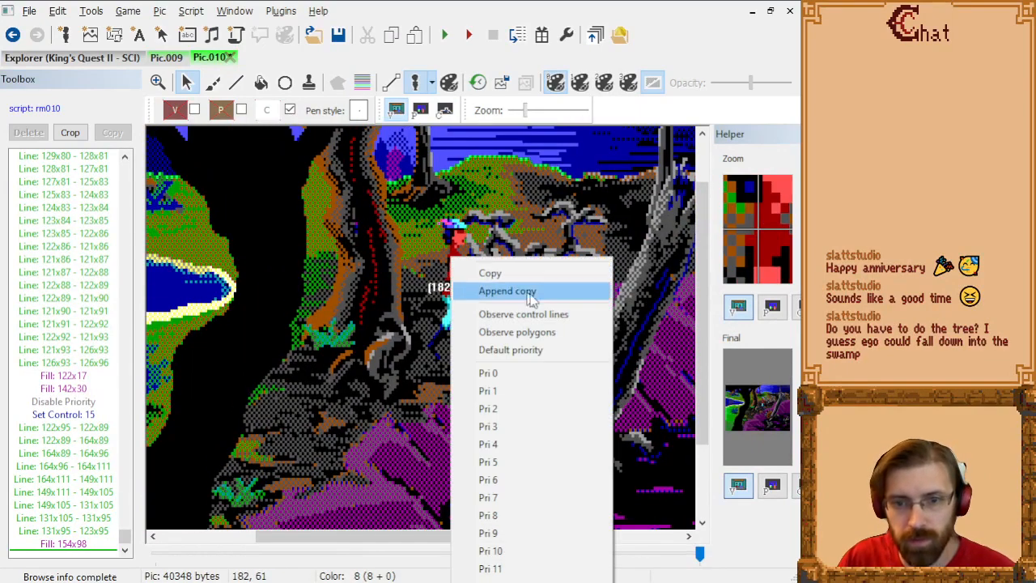
click(556, 314)
drag(459, 258, 306, 261)
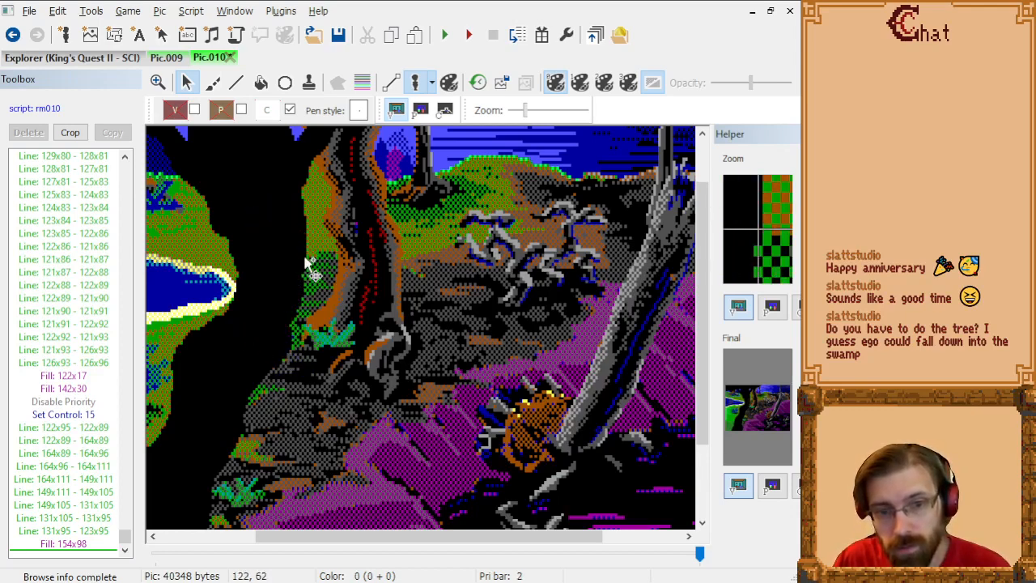
drag(304, 359, 428, 373)
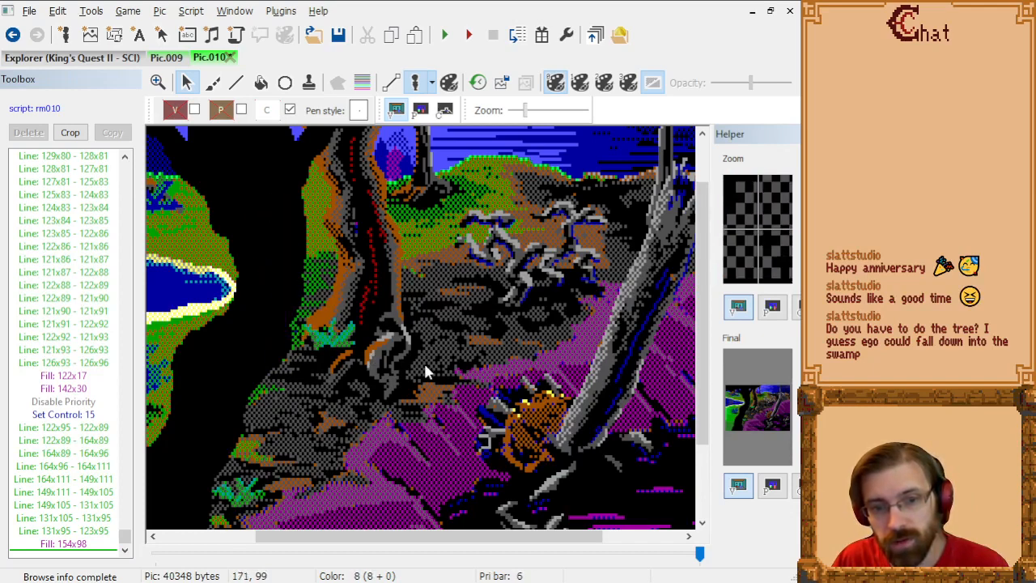
Step: On the control screen, replace the control line 122x95 - 122x89 with a line from 124x95 to 124x89
click(444, 111)
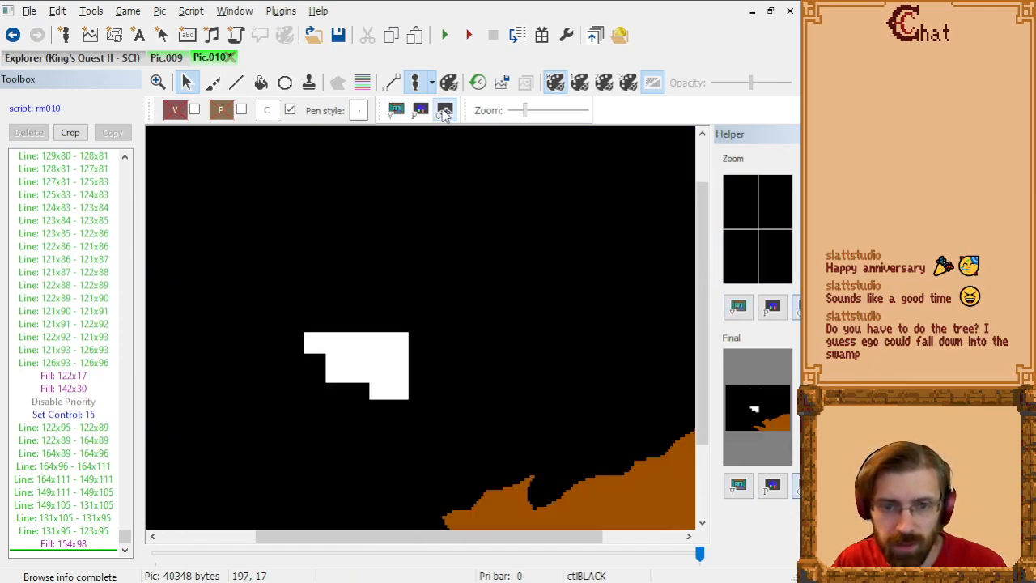
click(91, 427)
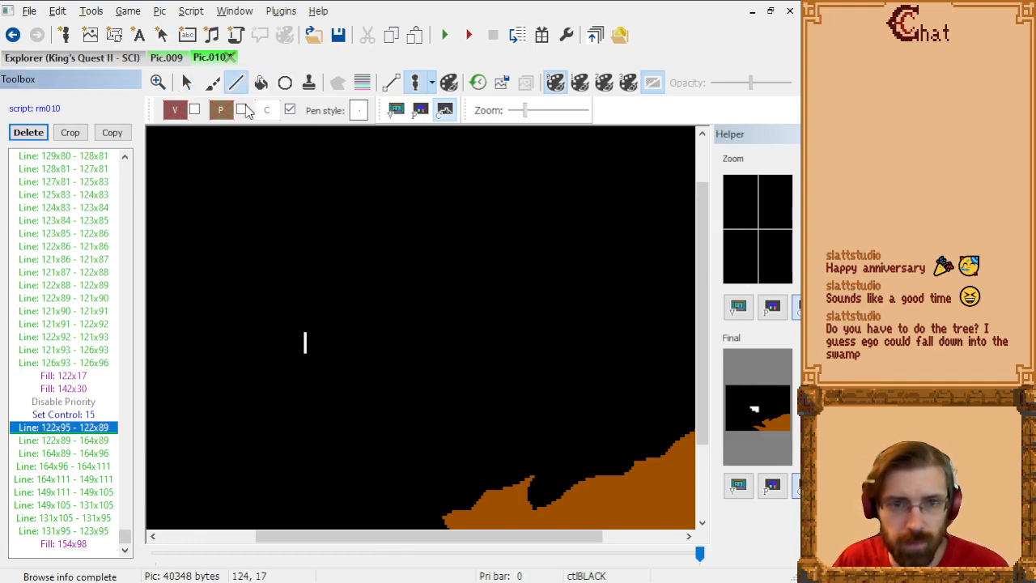
click(238, 84)
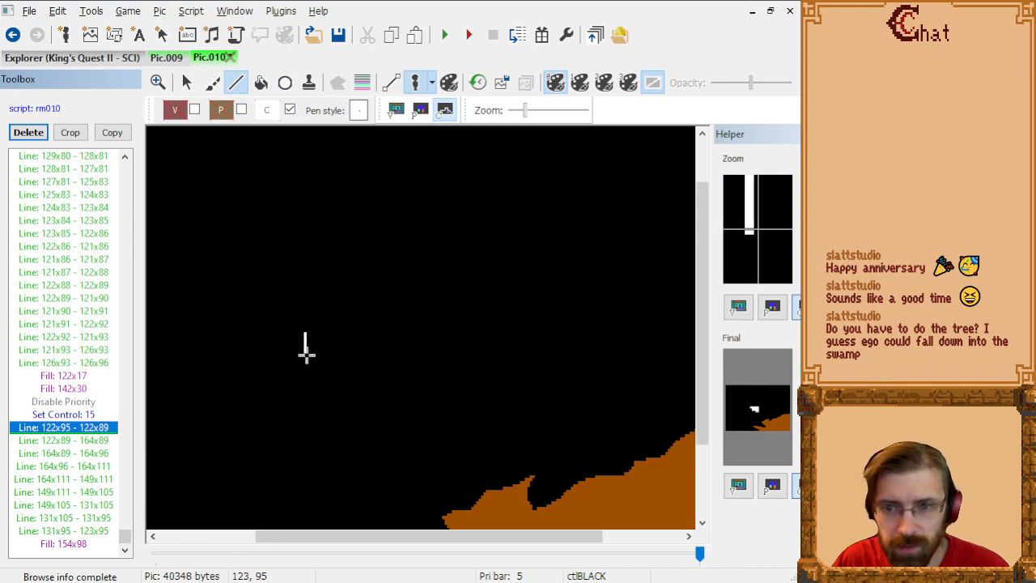
click(307, 348)
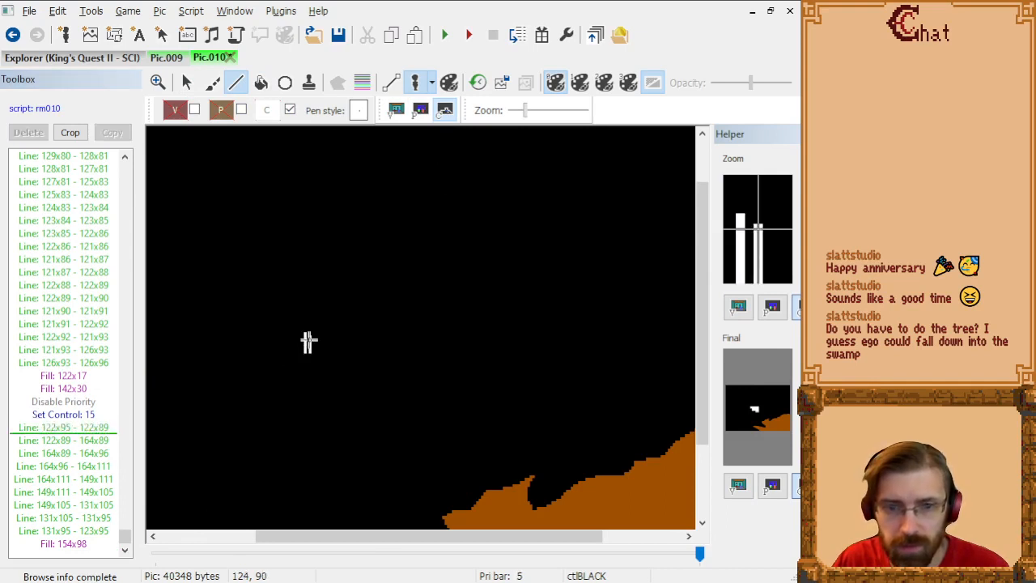
click(307, 340)
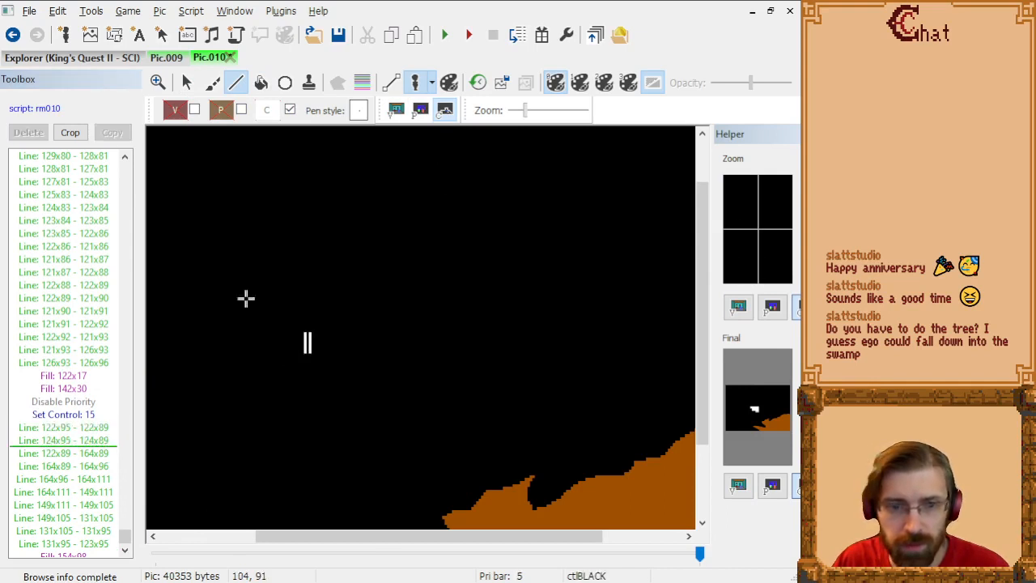
click(94, 442)
click(93, 428)
key(Delete)
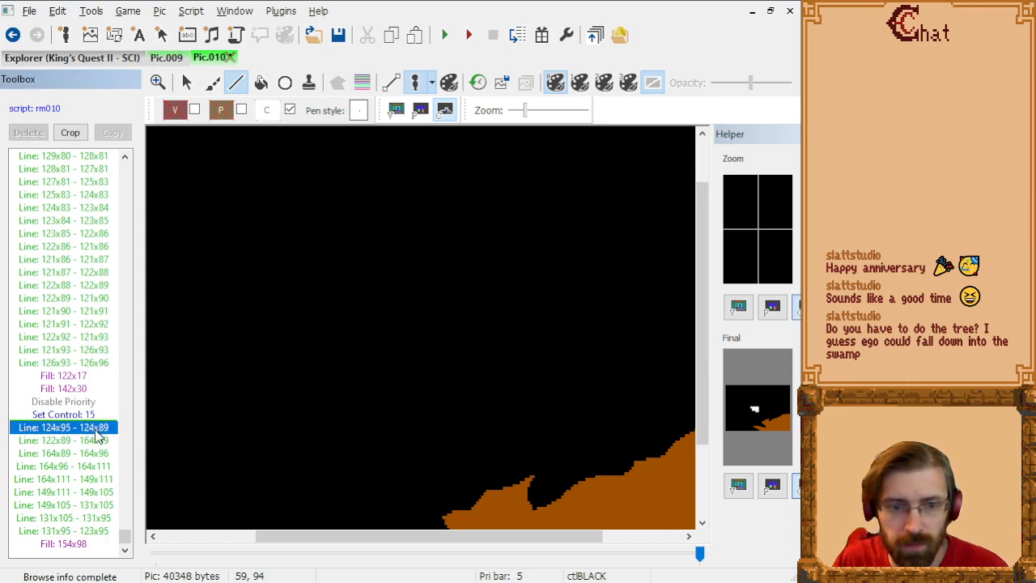
Step: Replace the upper control line 122x89 - 164x89 with a line from 124x89 to 164x89
click(105, 439)
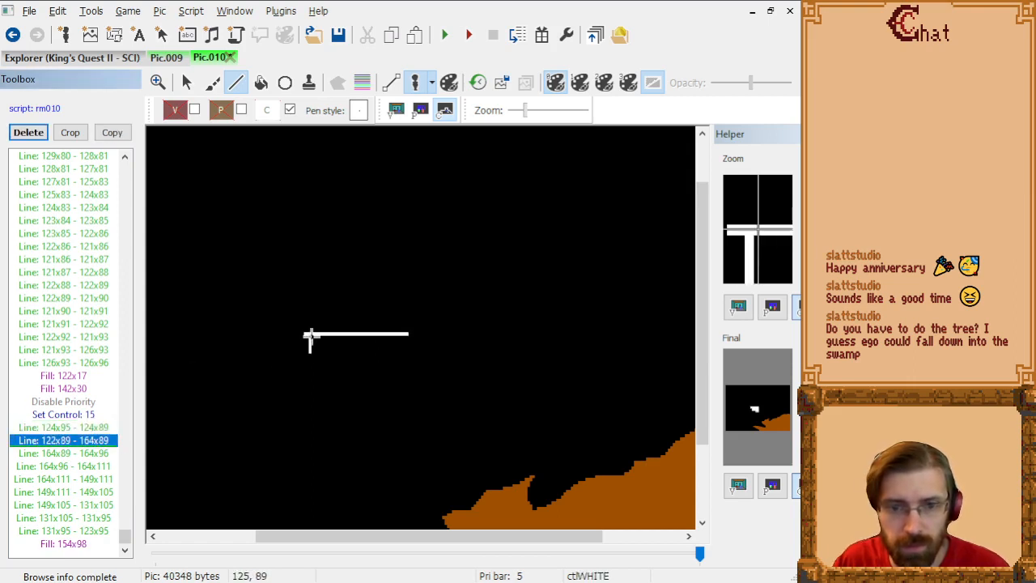
click(311, 335)
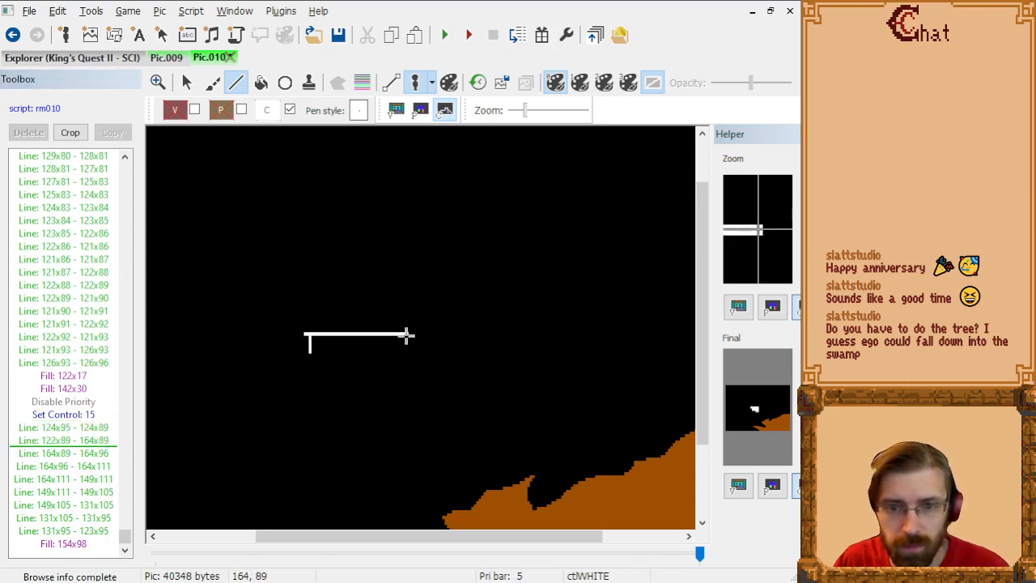
click(407, 335)
click(105, 441)
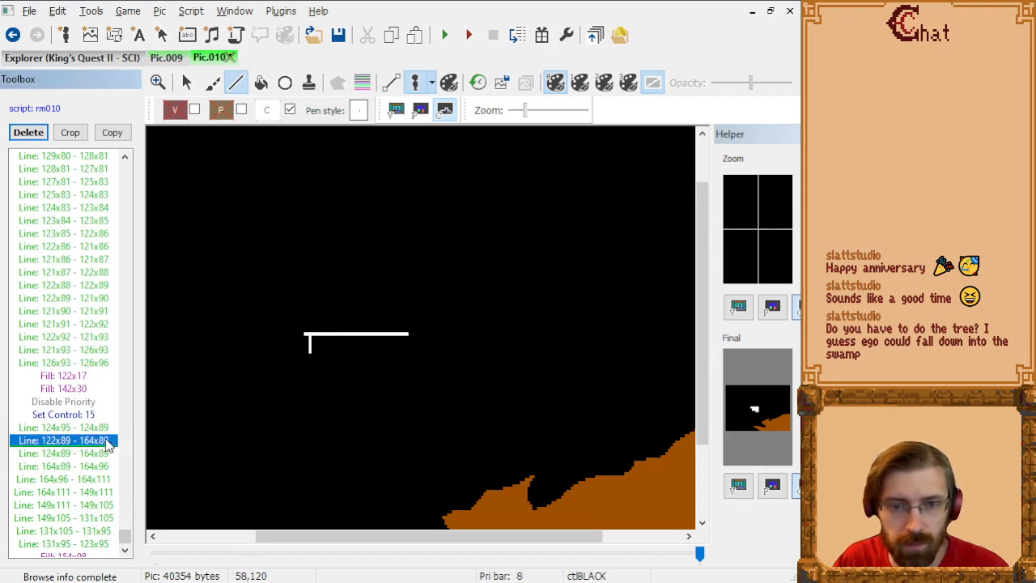
key(Delete)
Step: Replace the closing control line 131x95 - 123x95 with a line from 131x95 to 124x95, keeping it before the fill
key(Up)
key(Down)
key(Down)
key(Down)
key(Down)
key(Down)
key(Down)
key(Down)
key(Down)
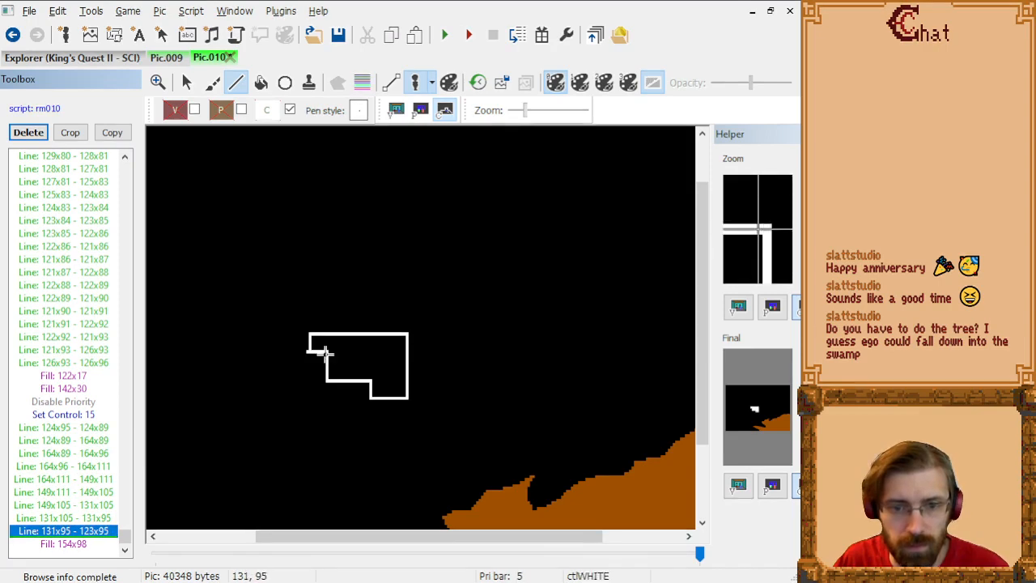
key(Delete)
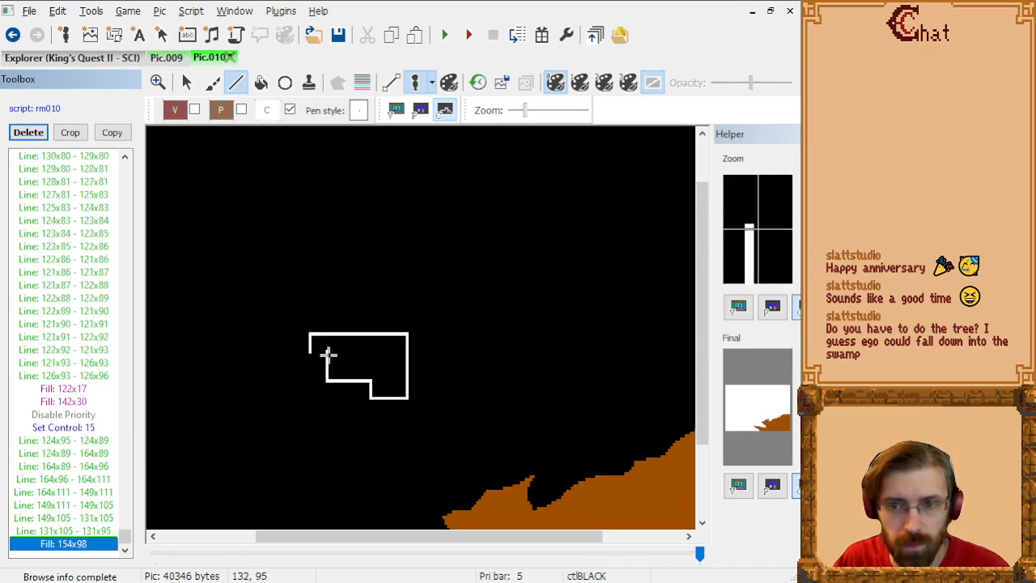
key(Up)
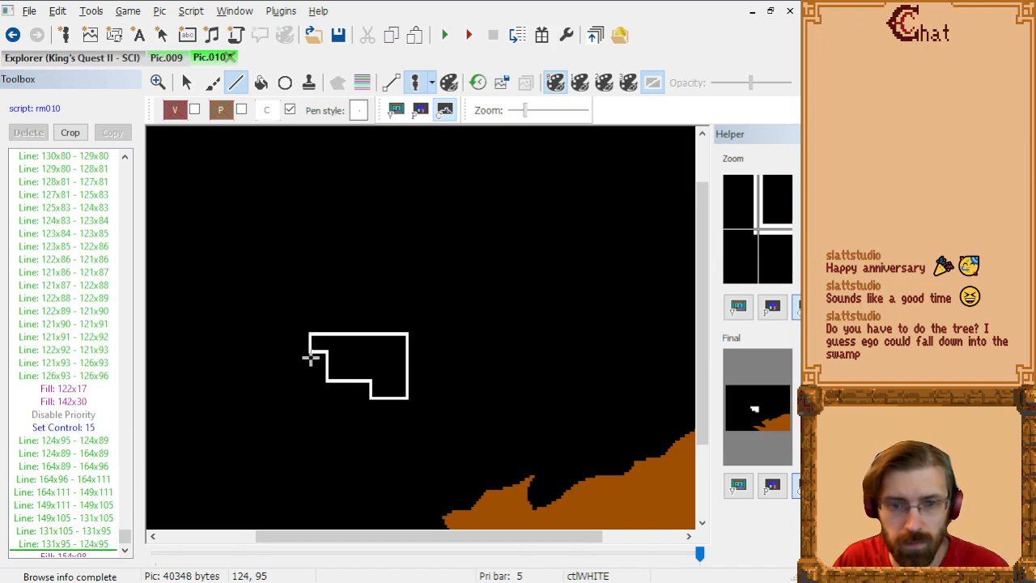
click(311, 353)
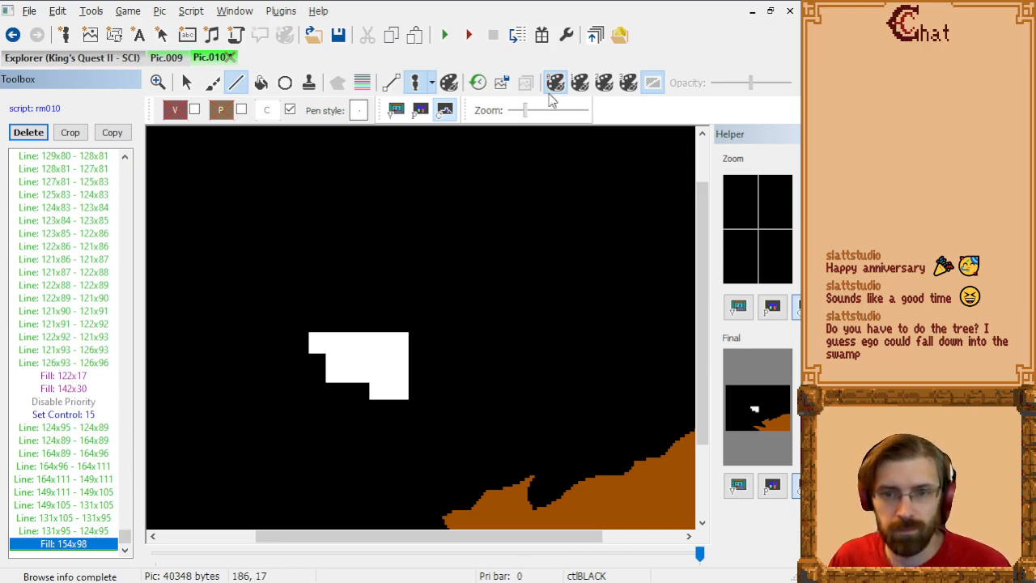
Step: Return to the visual screen and test the narrowed control area by moving the test ego around the brown tree's trunk
click(419, 110)
click(398, 110)
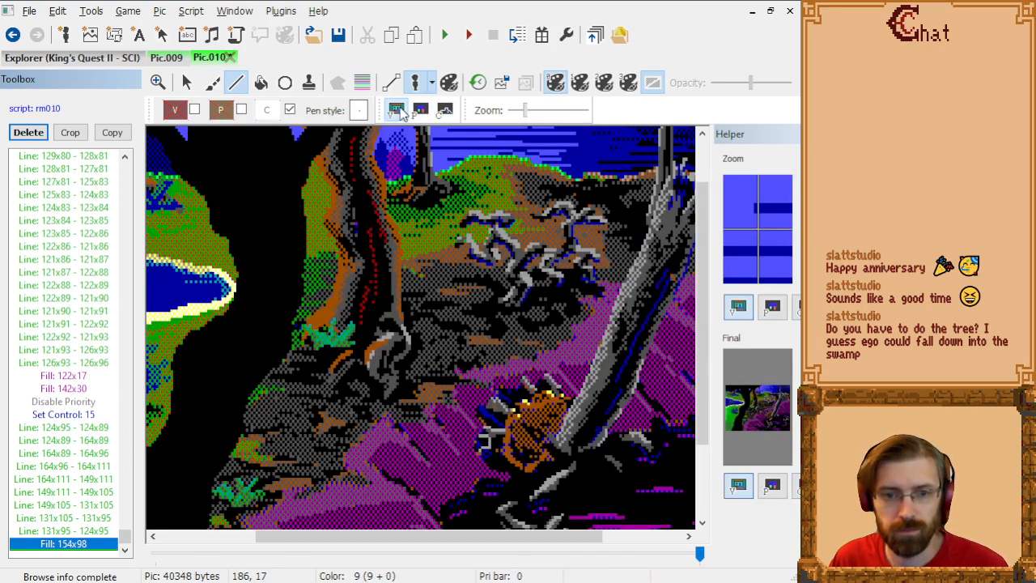
click(419, 83)
click(187, 83)
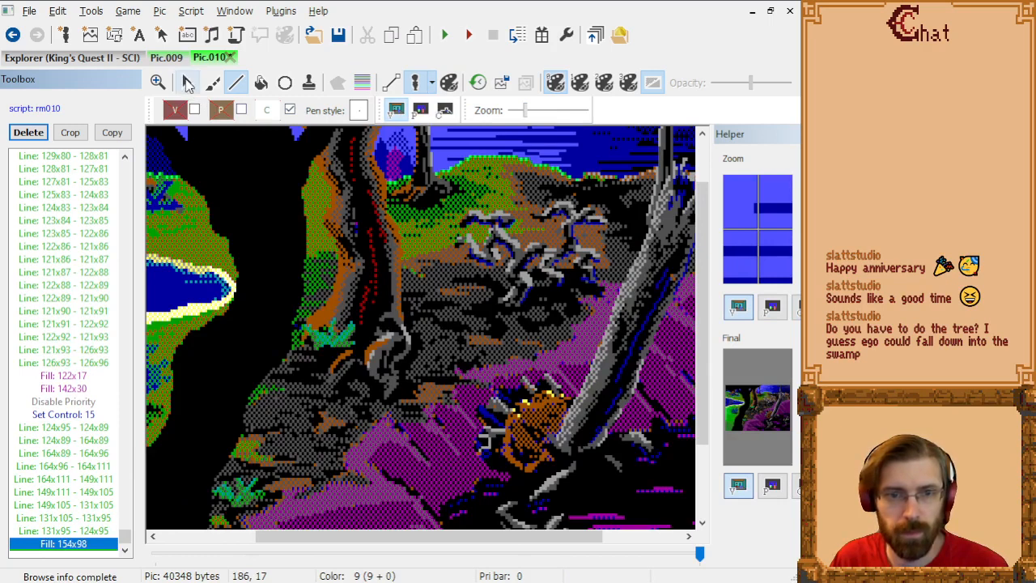
drag(271, 279, 316, 289)
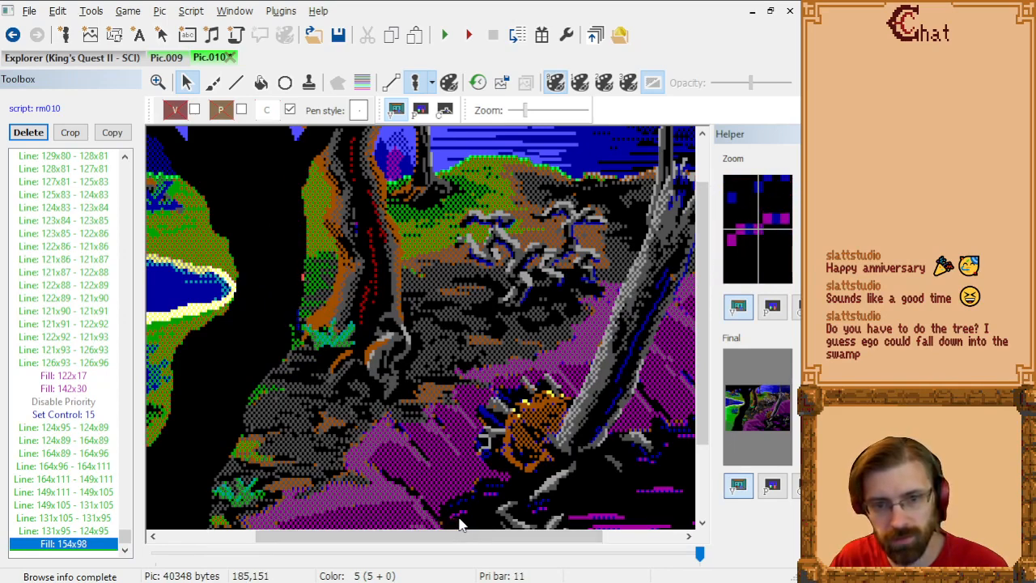
drag(383, 335, 298, 287)
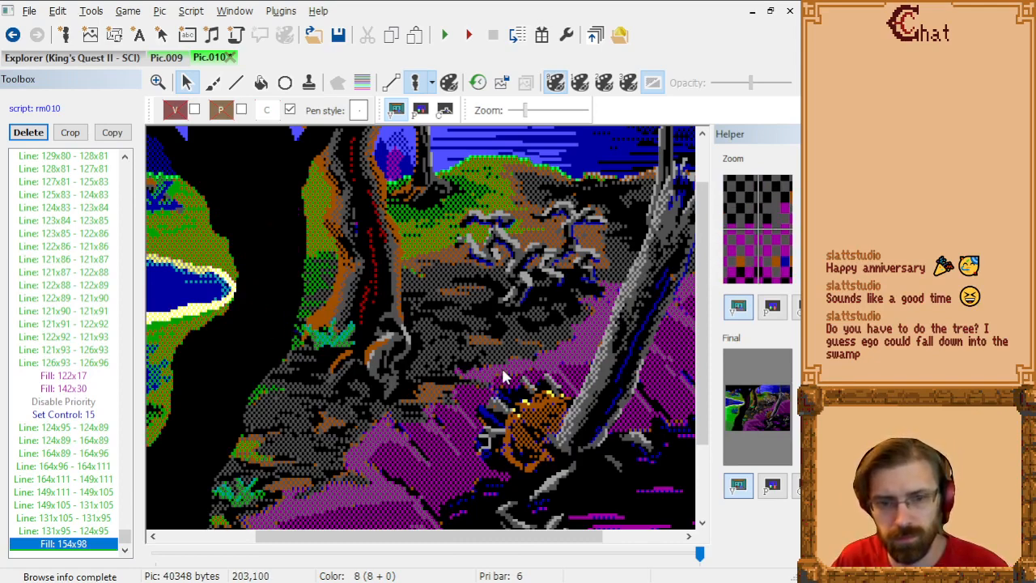
Step: Bring the test ego out from behind the brown tree and move it around the grey roots beside it
drag(348, 257, 514, 295)
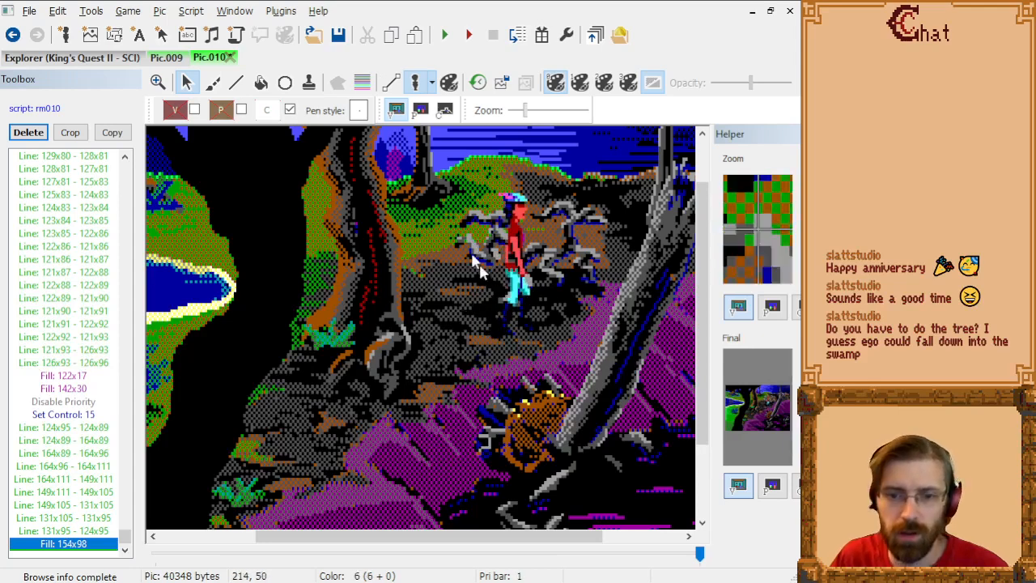
drag(502, 255, 506, 283)
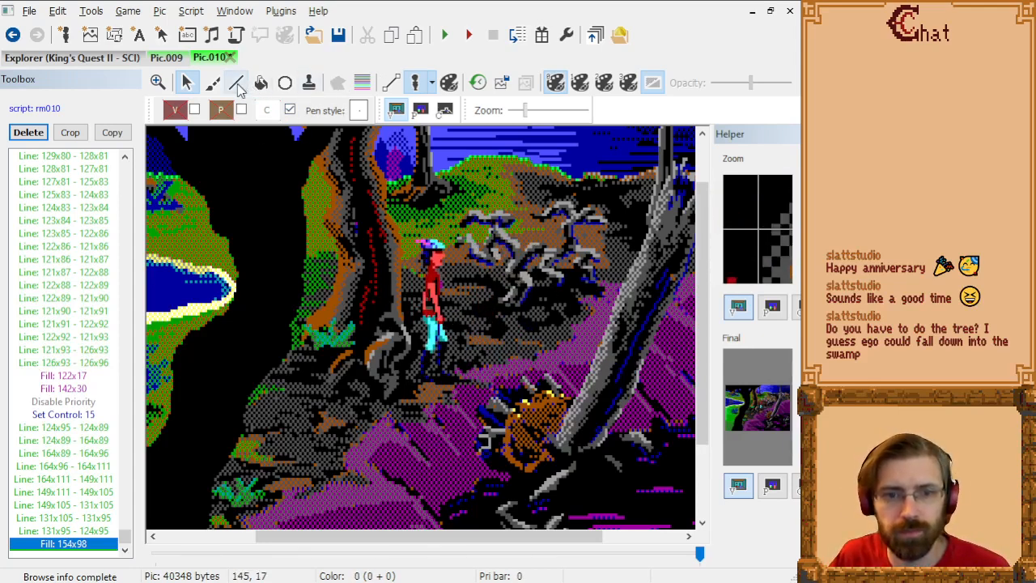
Step: With the priority bars shown, draw connected control lines around the grey roots' base through 202x79, 216x79, 216x75, 242x75, 242x73 and 185x73
click(236, 82)
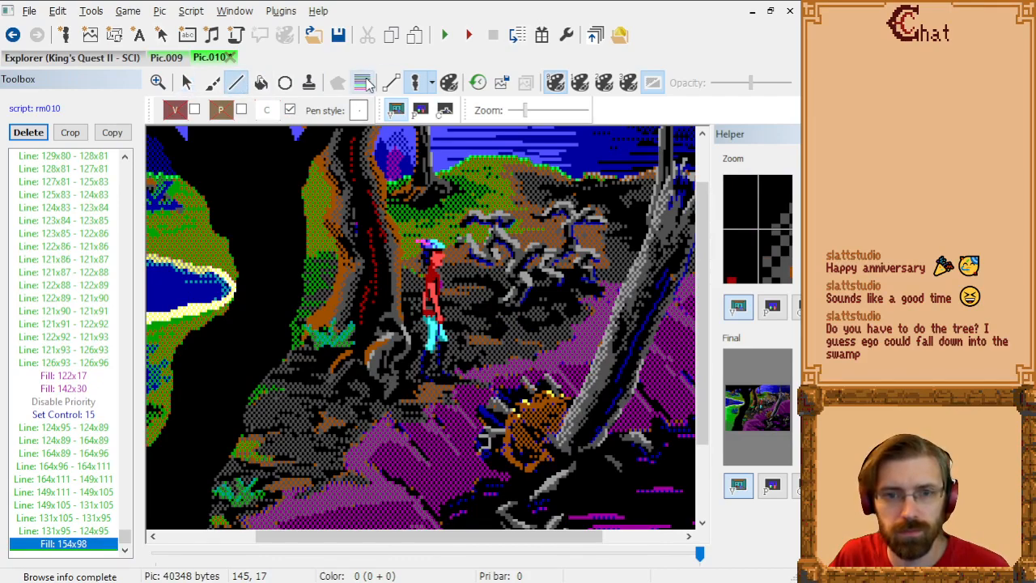
click(361, 83)
scroll(570, 305, up, 1)
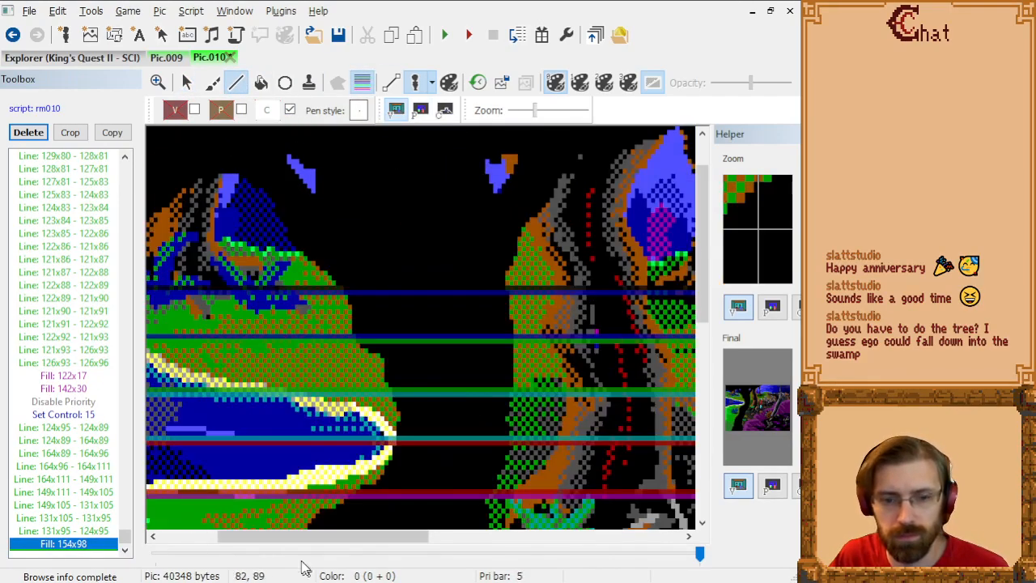
drag(294, 542, 457, 540)
scroll(473, 410, down, 2)
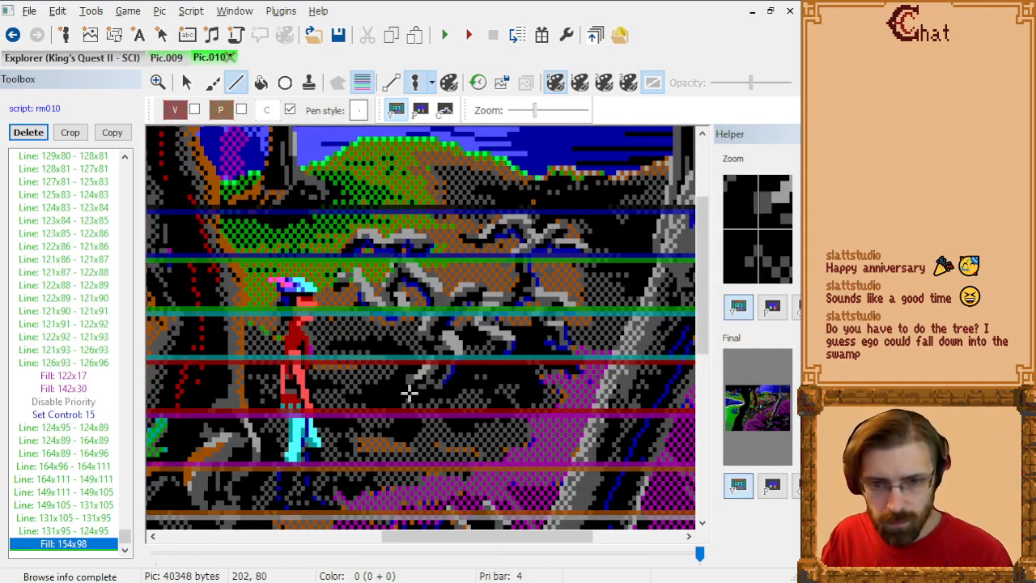
click(408, 392)
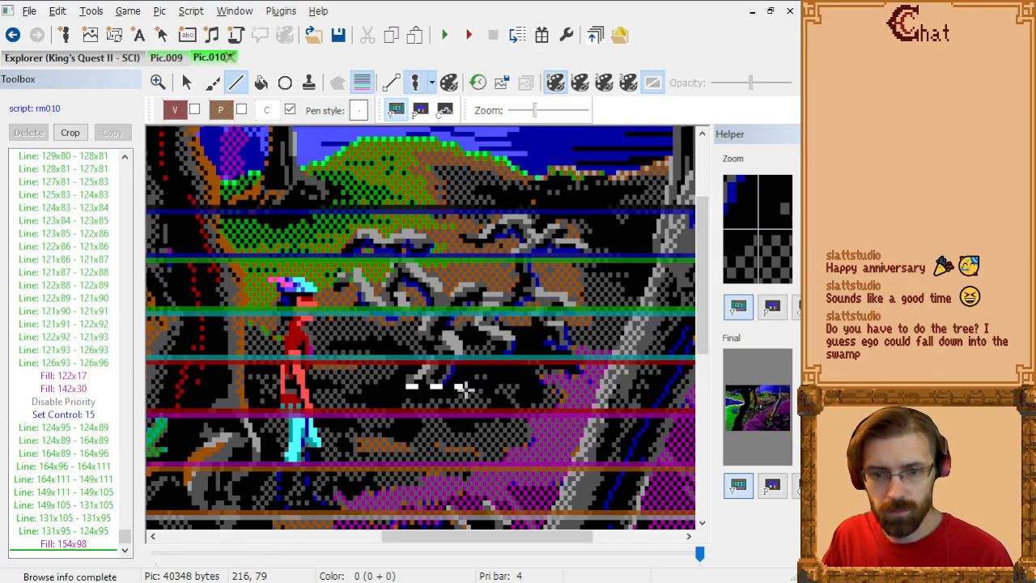
click(464, 388)
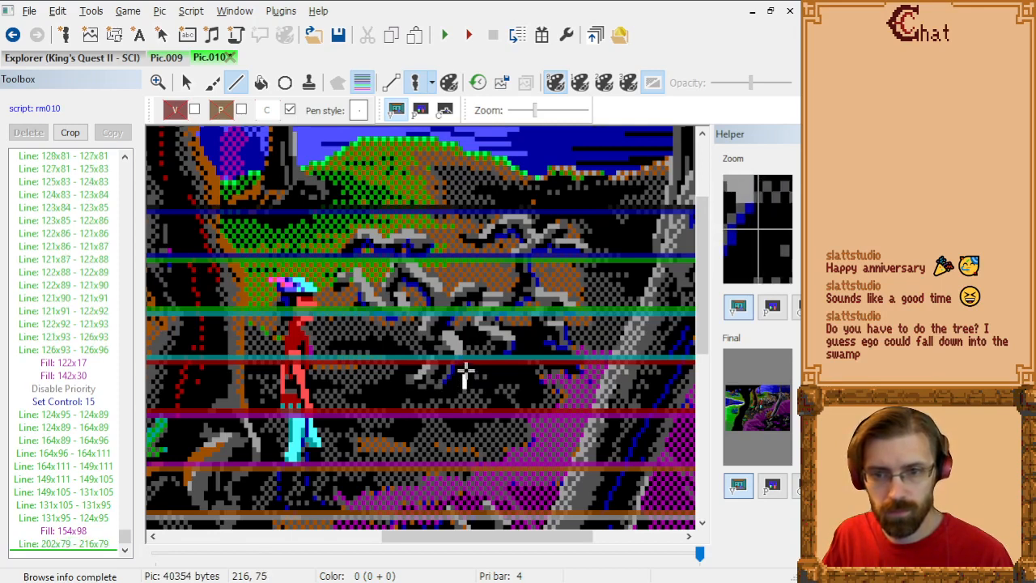
click(465, 371)
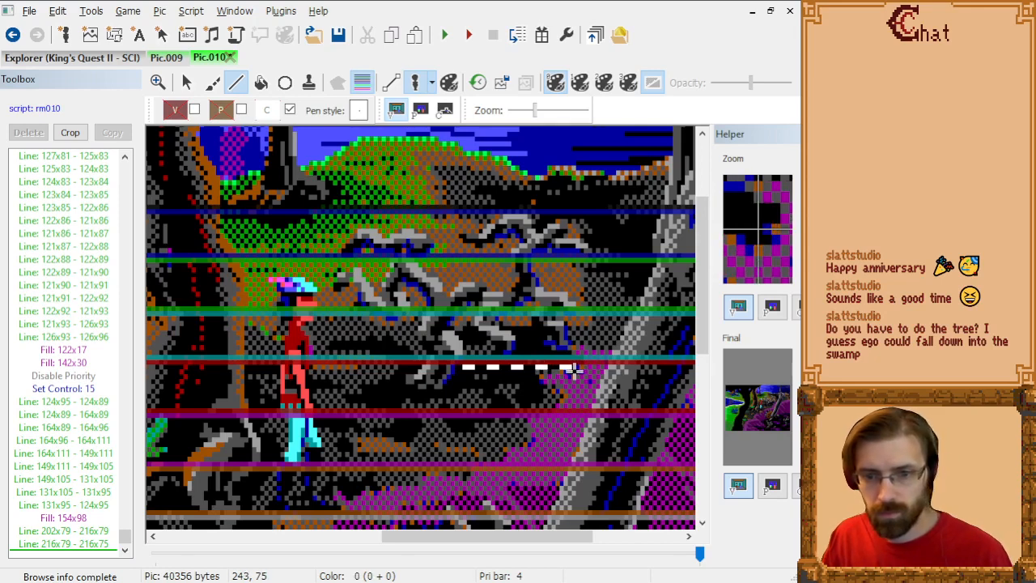
click(570, 370)
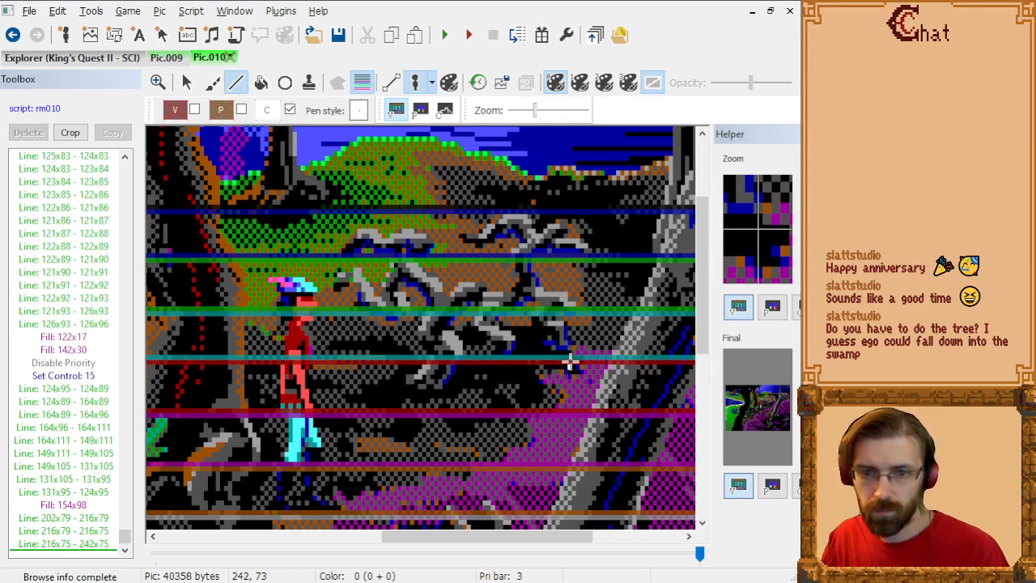
click(570, 363)
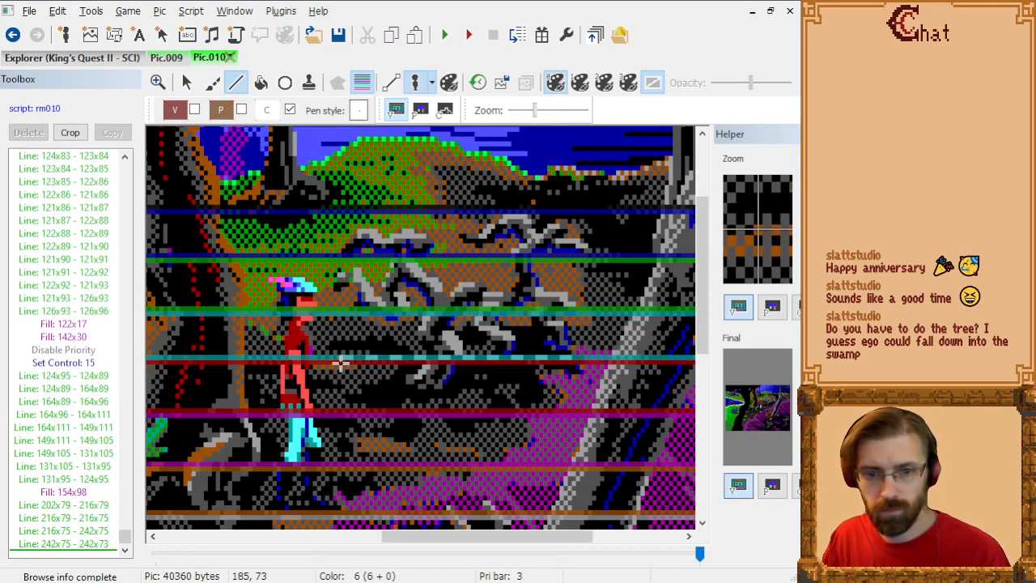
click(340, 363)
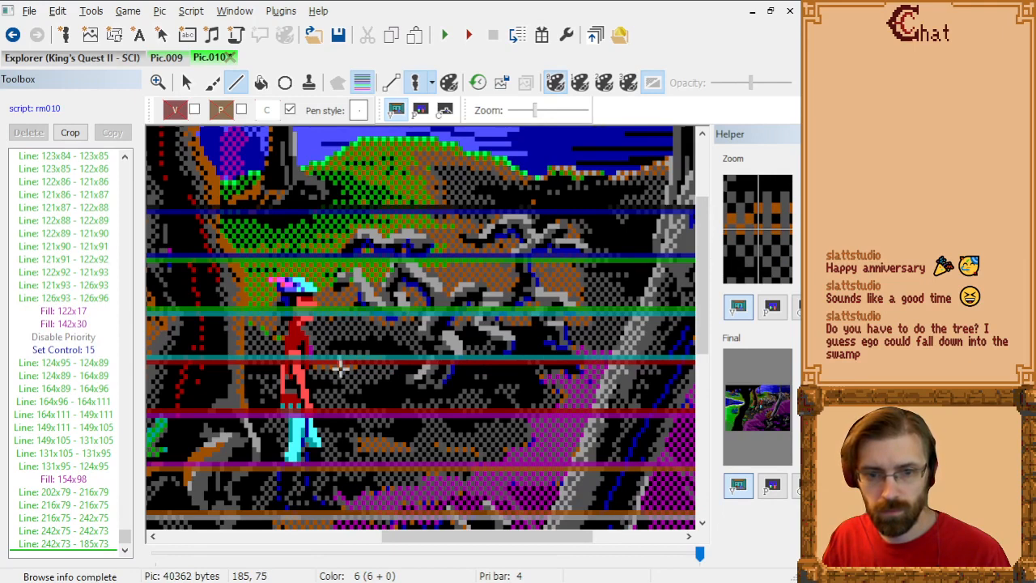
click(340, 369)
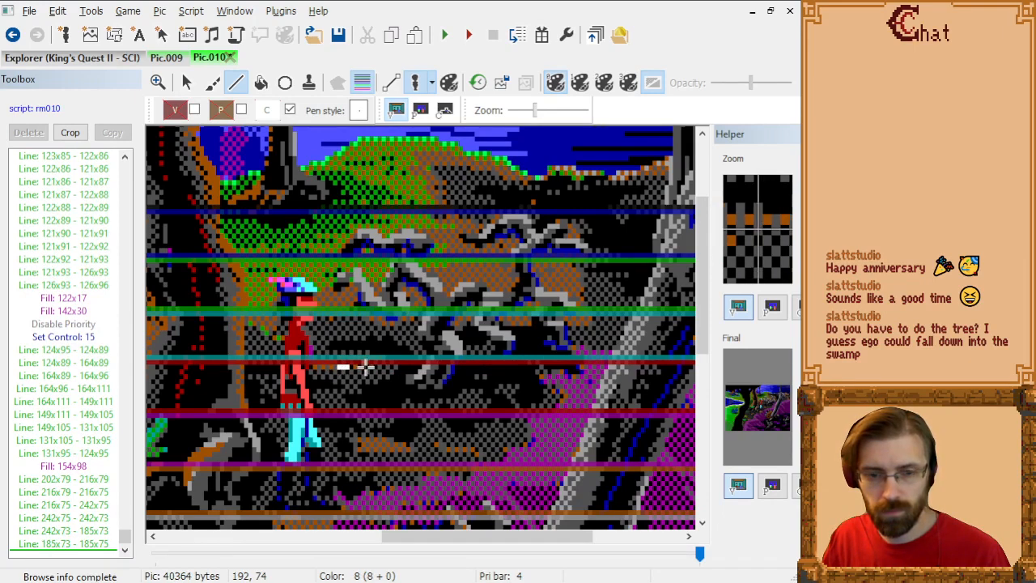
click(96, 548)
click(101, 534)
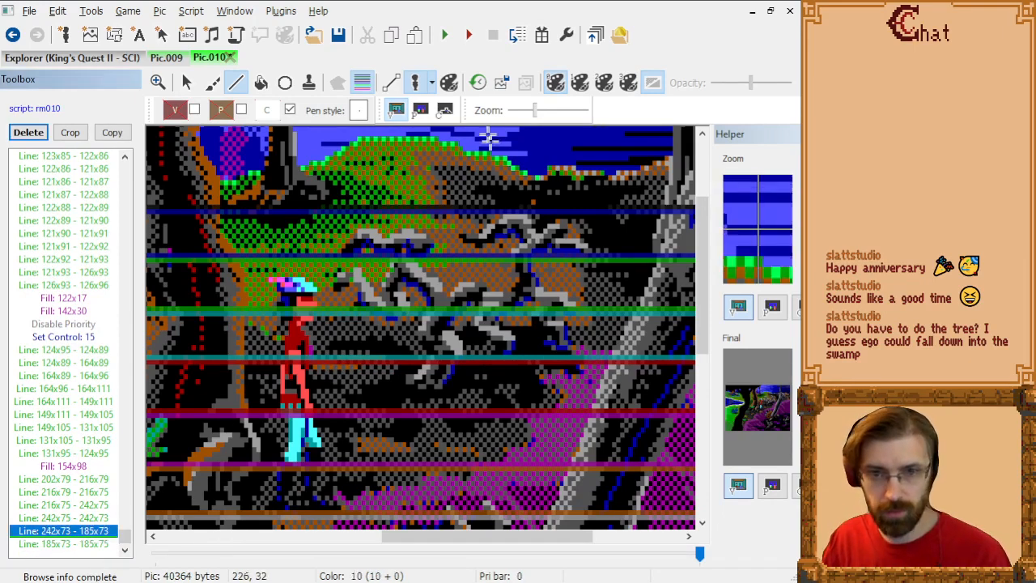
key(Down)
key(Delete)
Step: Check the outline on the control screen and continue it with a short line from 185x73 to 185x74
click(444, 115)
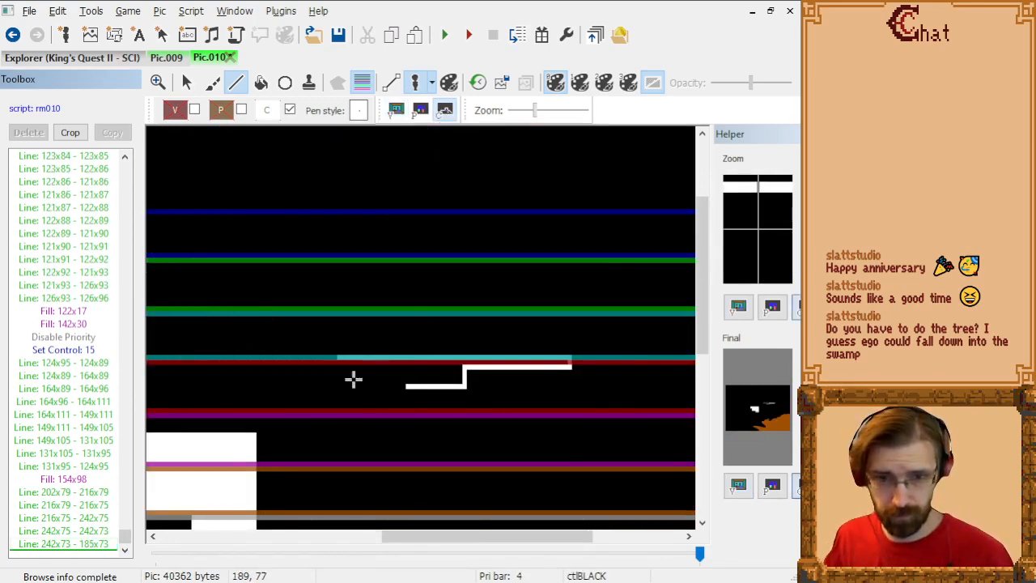
click(340, 360)
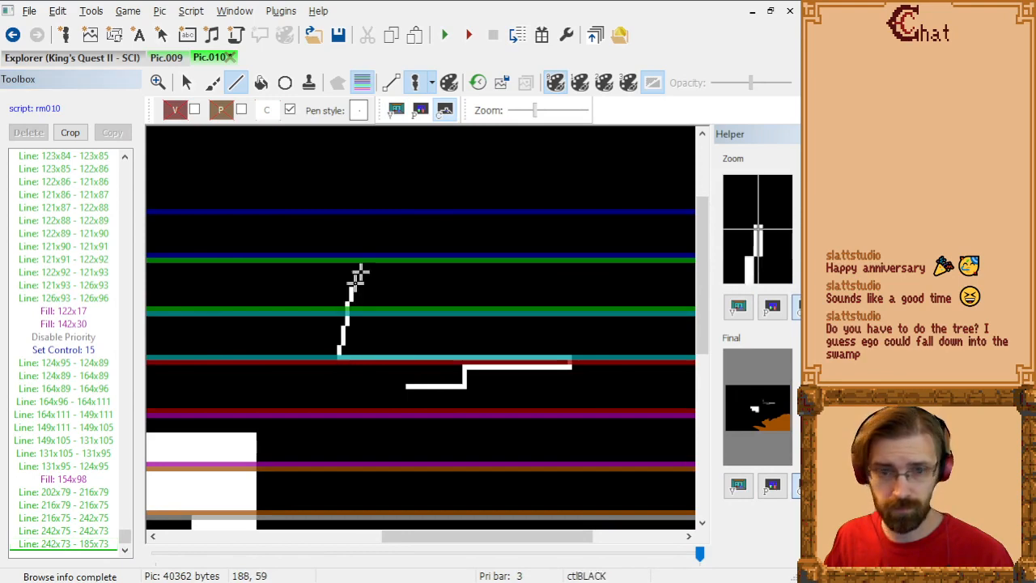
click(396, 111)
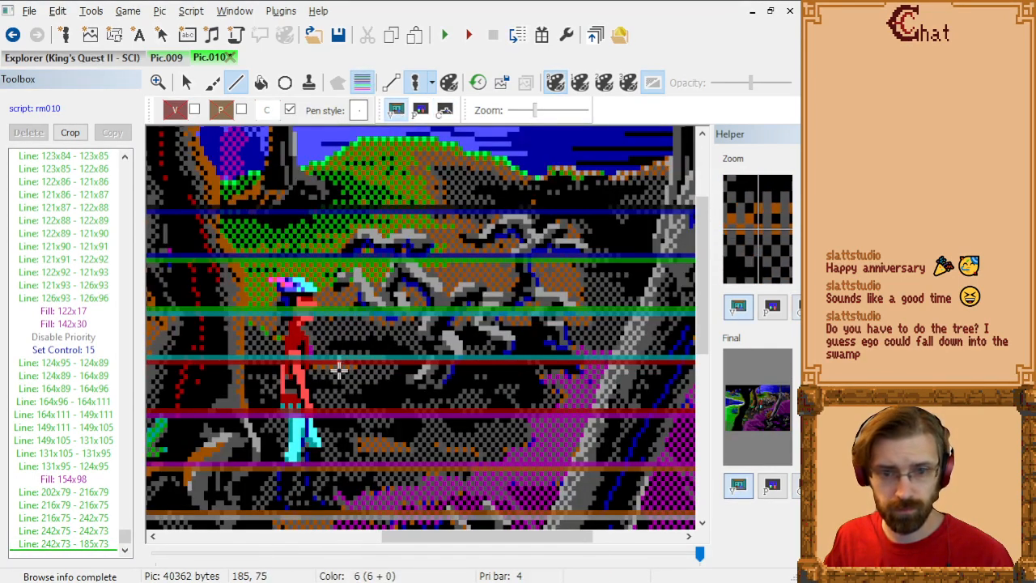
click(340, 367)
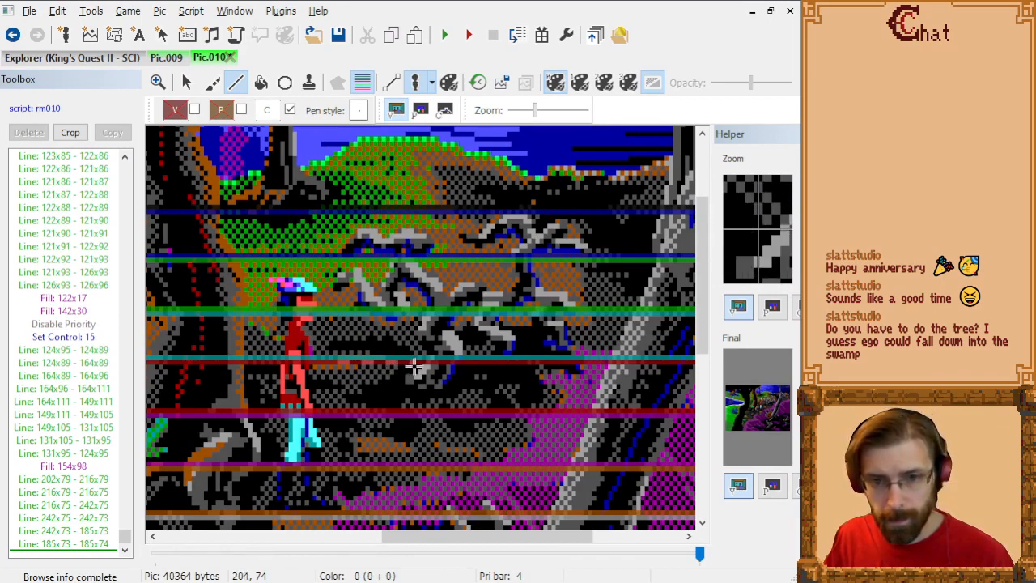
click(414, 366)
click(445, 109)
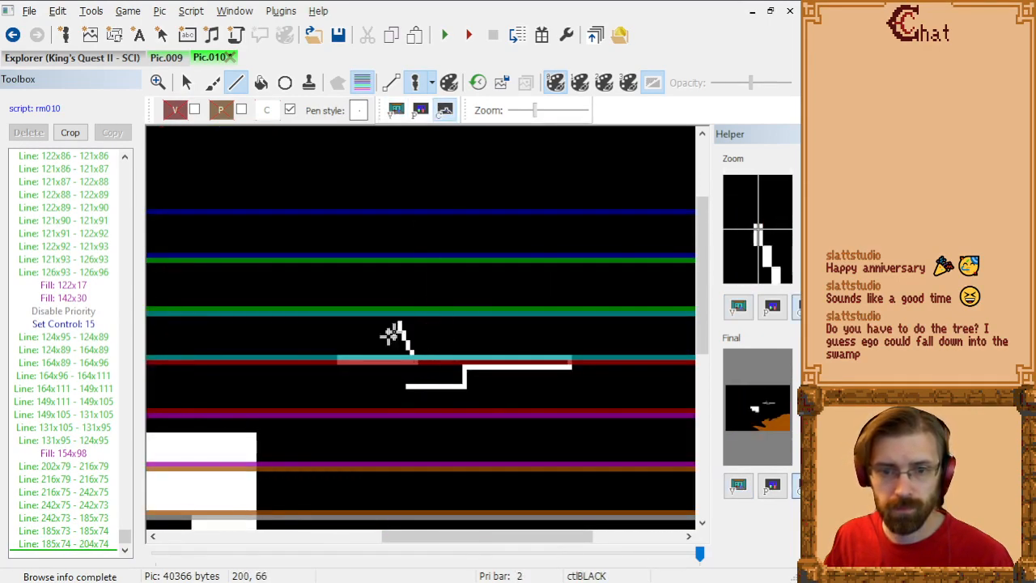
click(396, 109)
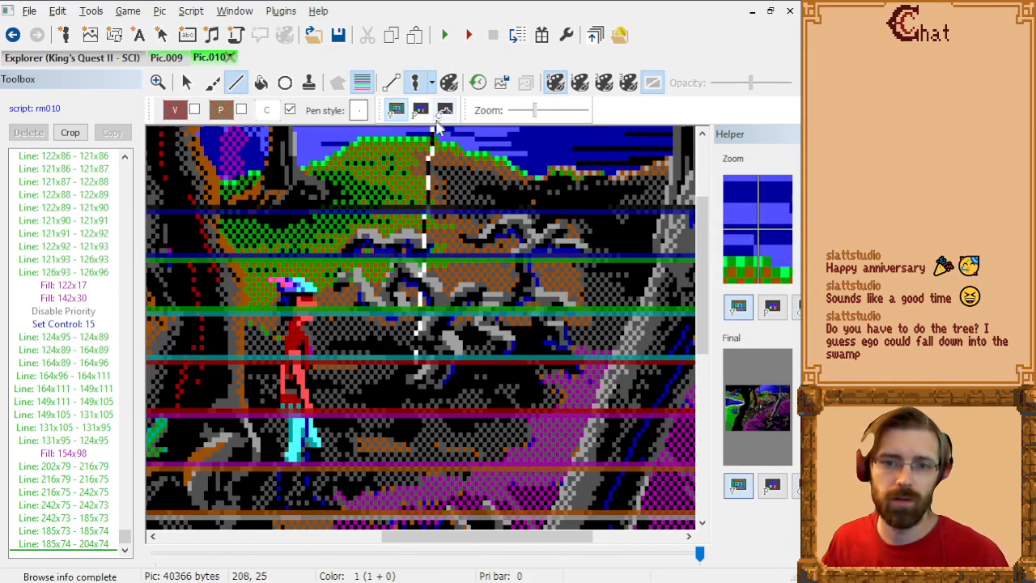
click(445, 109)
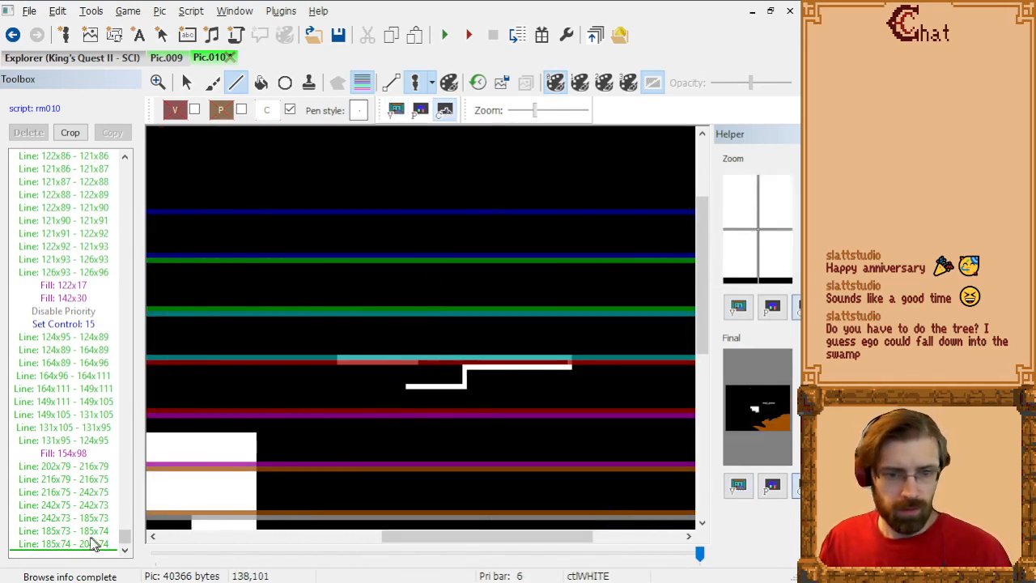
key(Escape)
key(Delete)
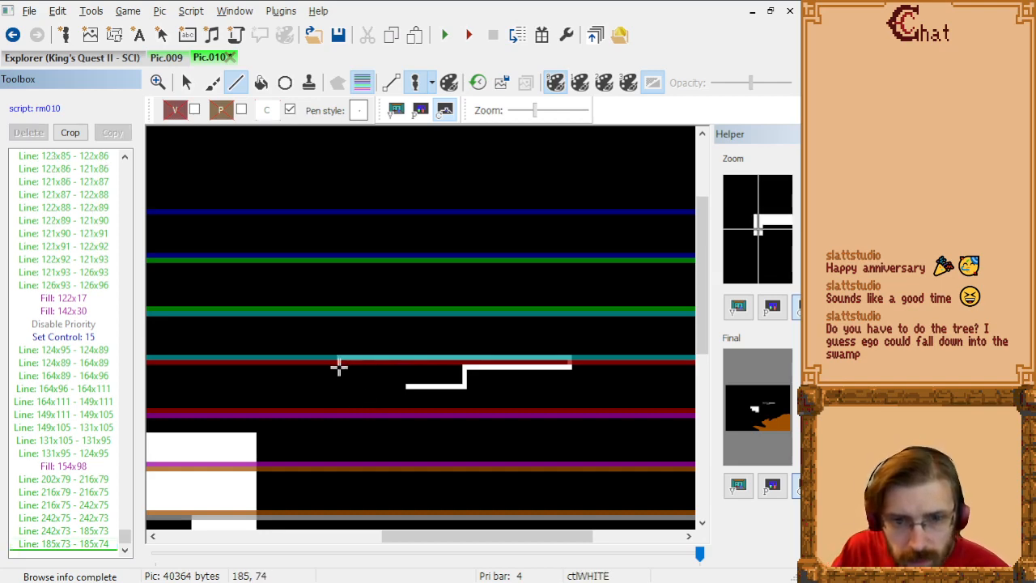
Step: Close the roots' outline with control lines 185x74 to 202x74 and 202x74 to 202x78, hide the priority bars and fill at 208x75
click(339, 368)
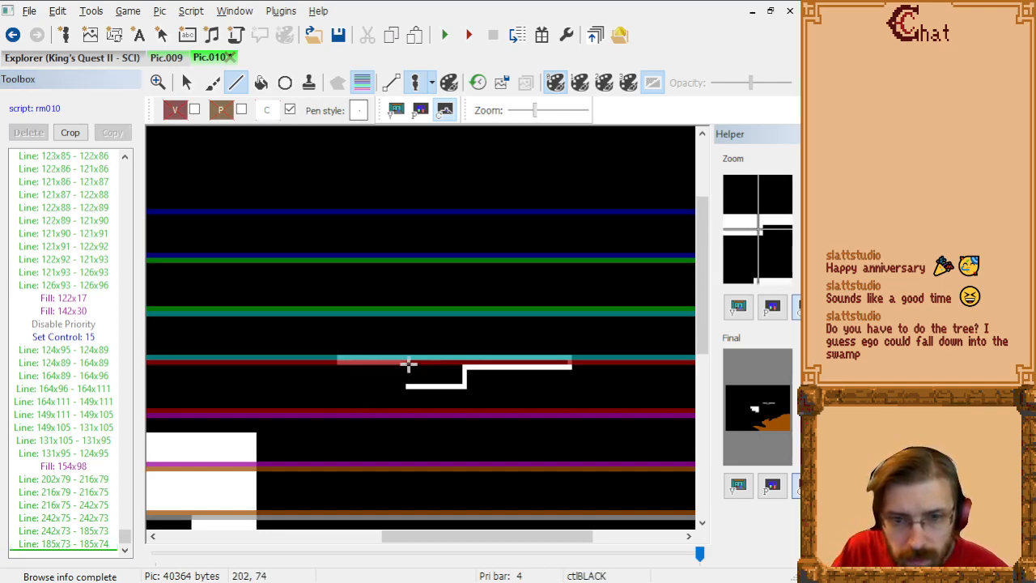
click(407, 367)
click(408, 384)
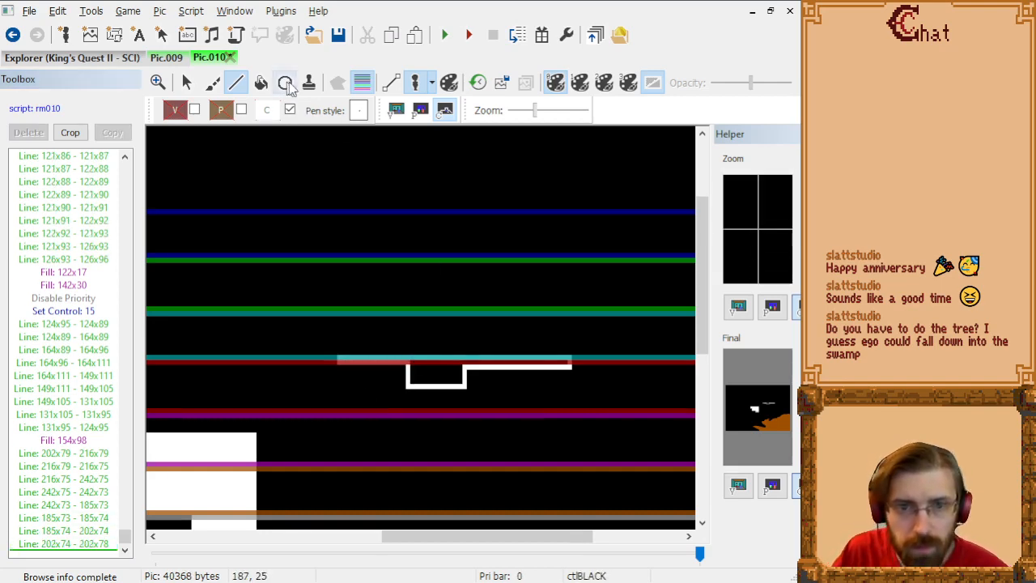
click(362, 85)
click(261, 82)
click(431, 372)
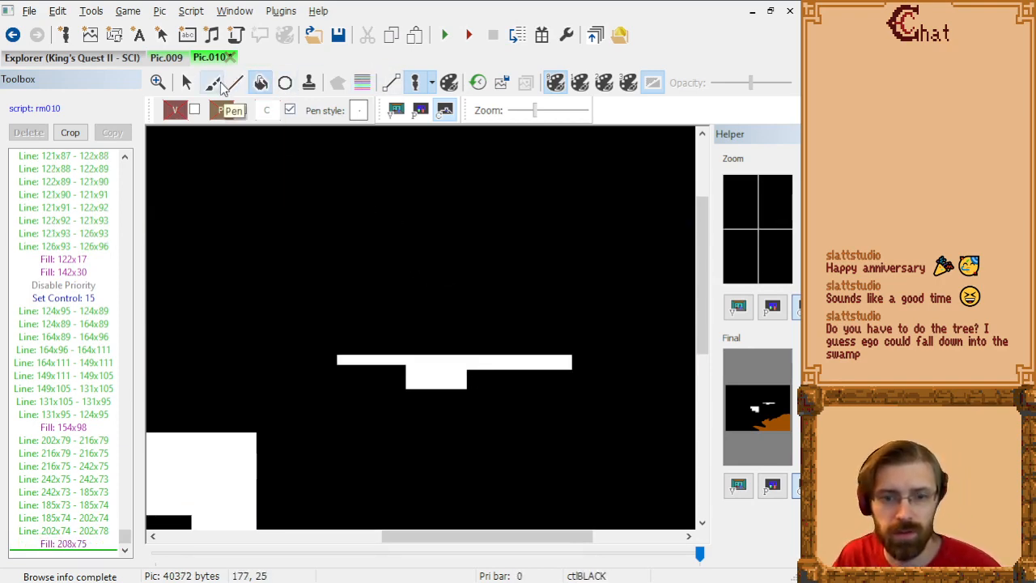
Step: Return to the visual screen and test the roots' control area by moving the test ego against it, including facing up
click(187, 84)
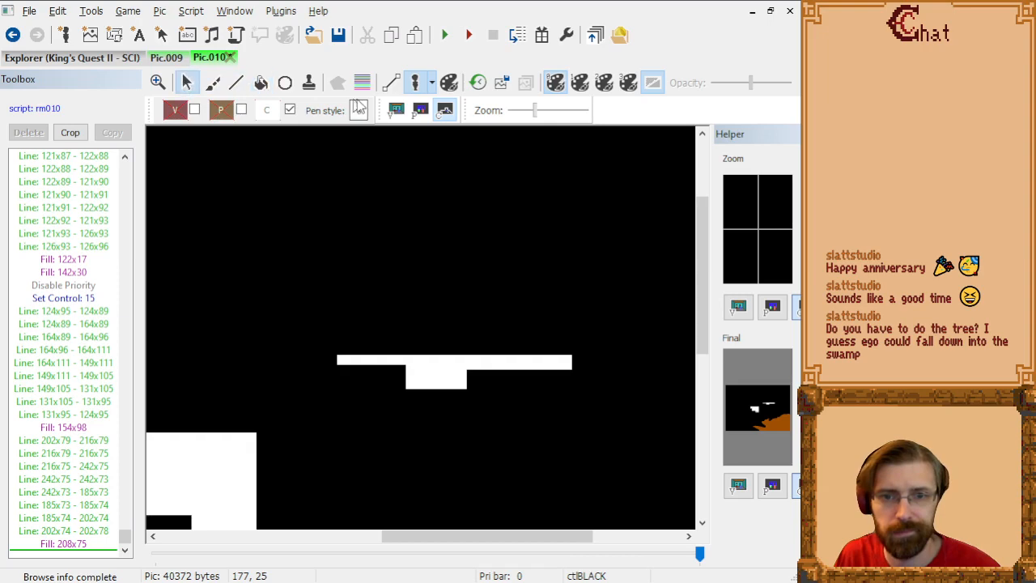
click(396, 110)
drag(322, 348, 374, 162)
drag(378, 245, 377, 291)
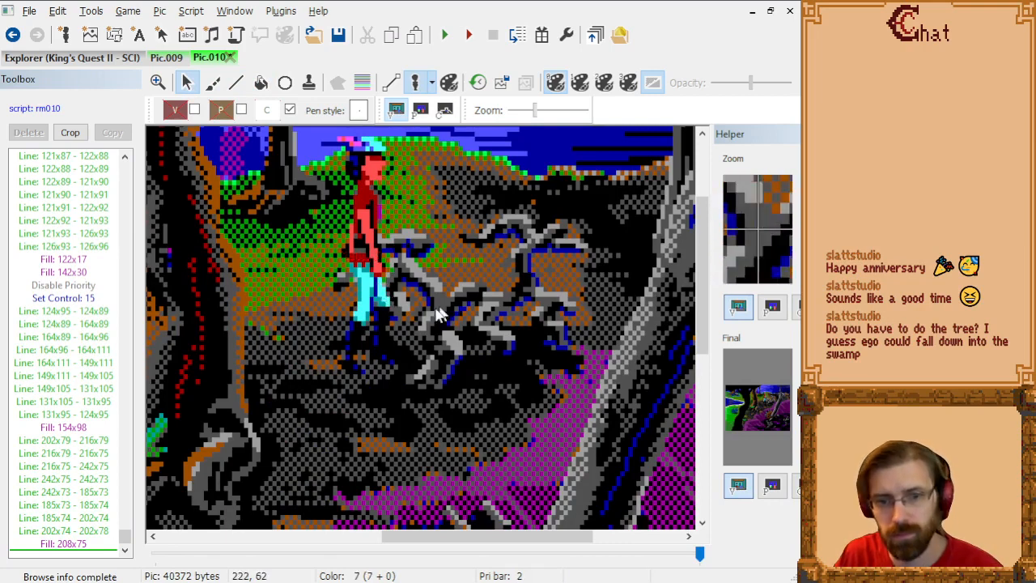
key(Up)
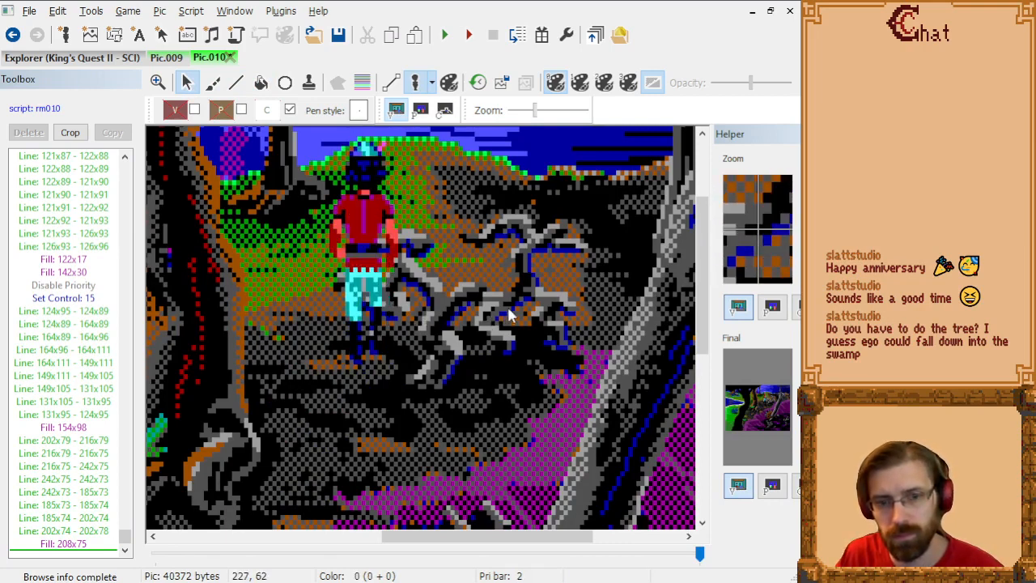
drag(387, 259, 382, 235)
click(383, 250)
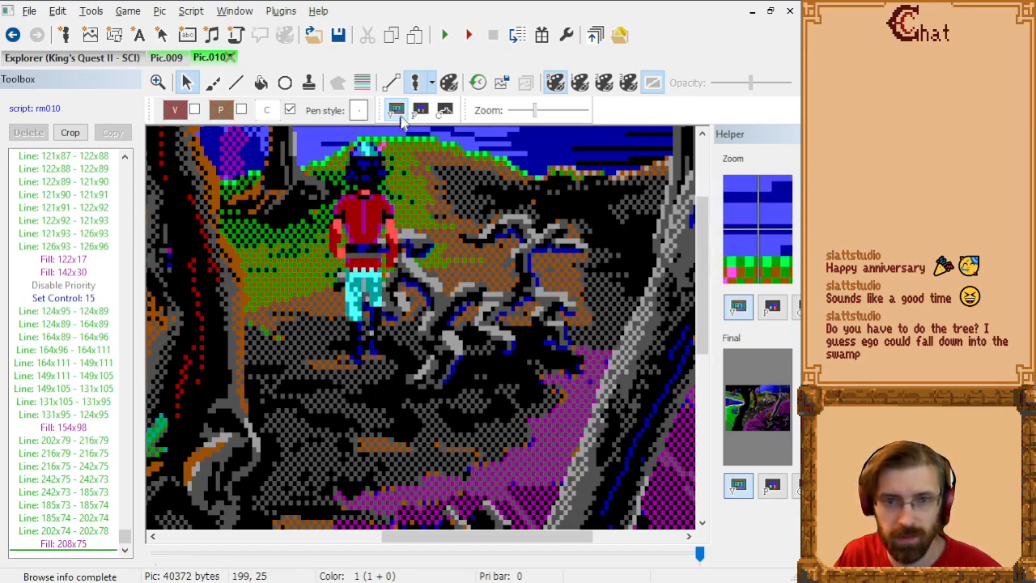
Step: On the control screen, thicken the roots' area with a line from 185x75 to 201x75, inserted before the fill at 208x75
click(445, 110)
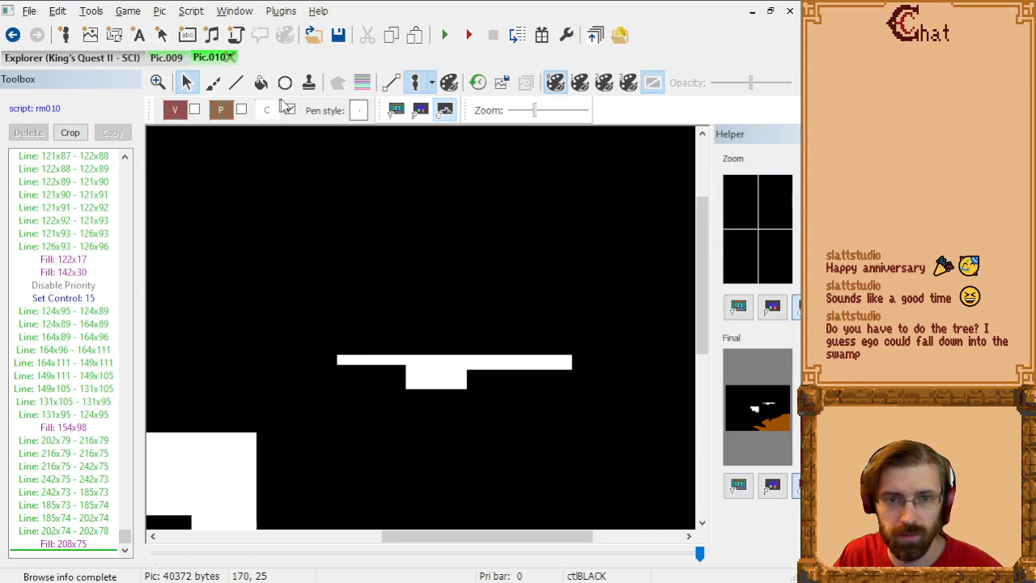
click(236, 82)
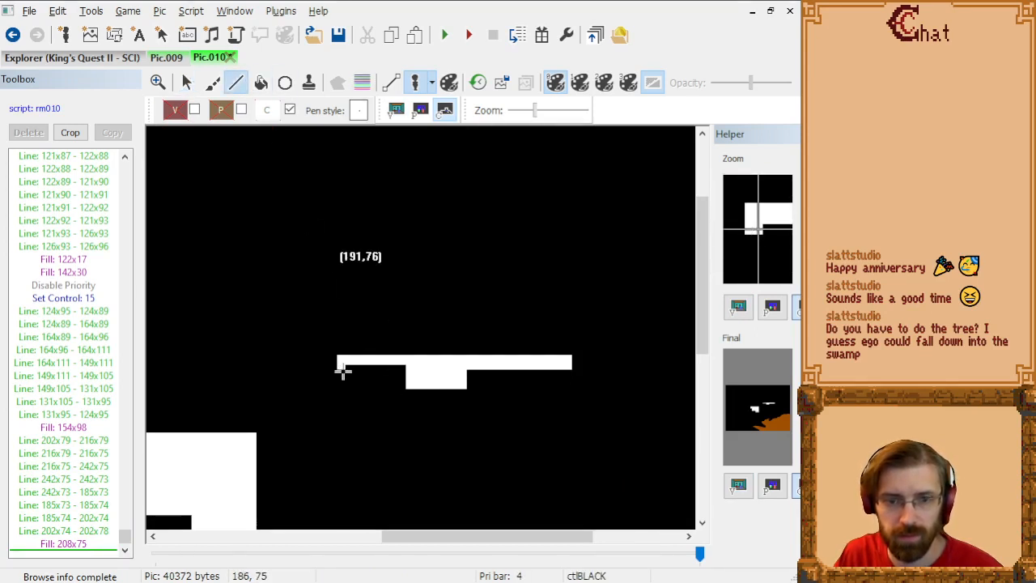
click(89, 531)
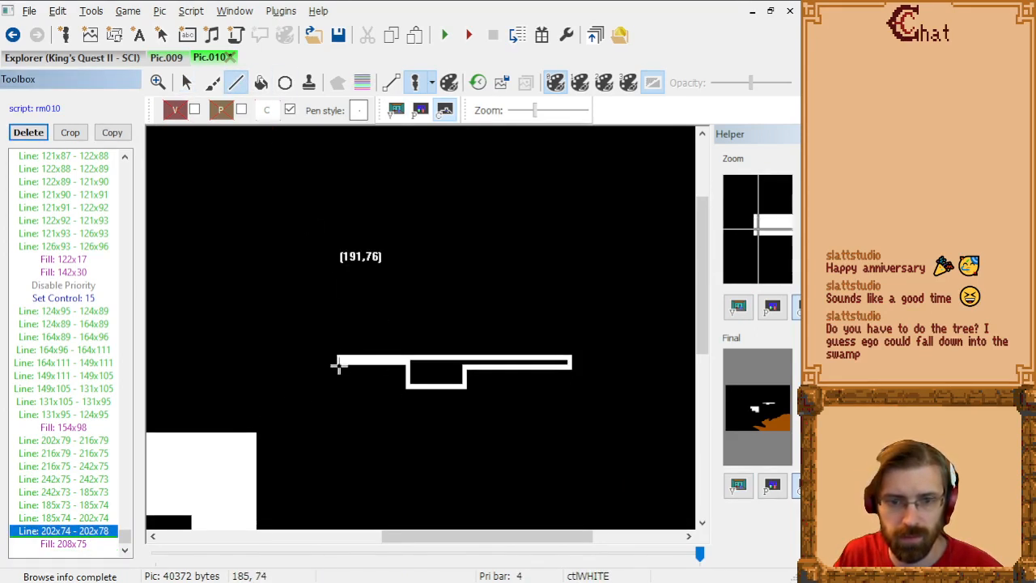
drag(340, 369, 407, 370)
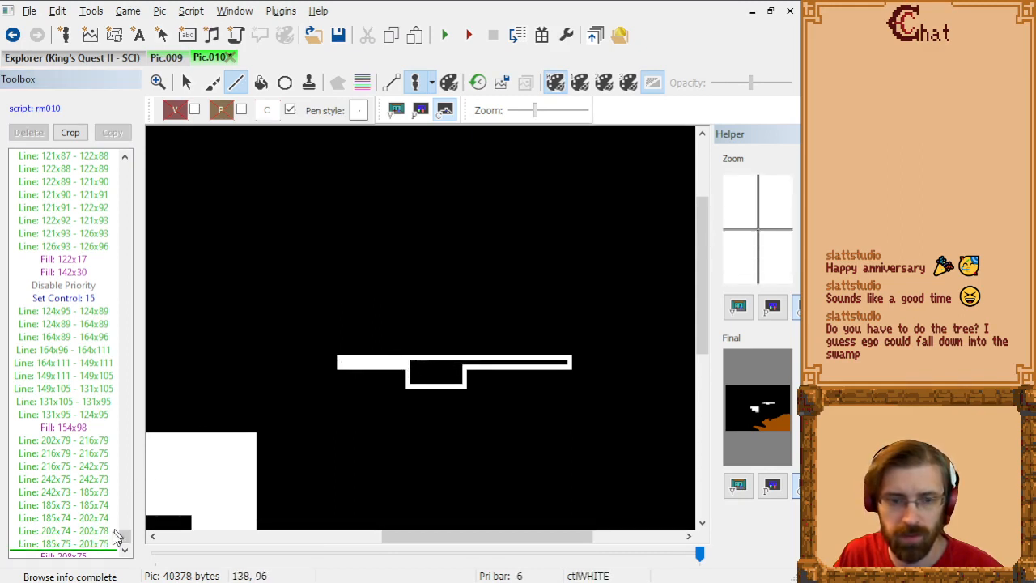
click(94, 553)
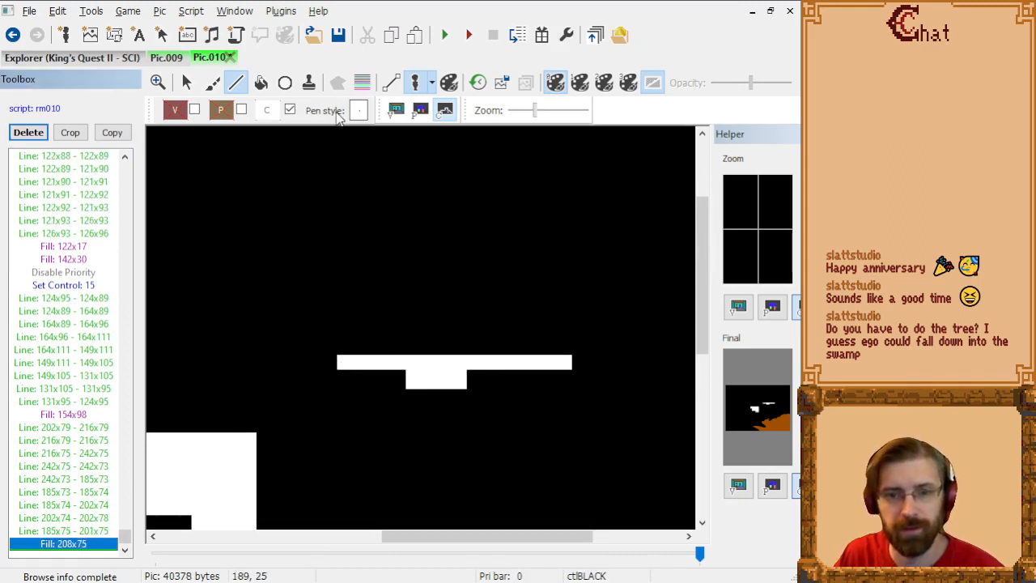
Step: Test the thickened roots' area with the test ego on the visual screen, then compare the whole picture's control and visual screens
click(395, 110)
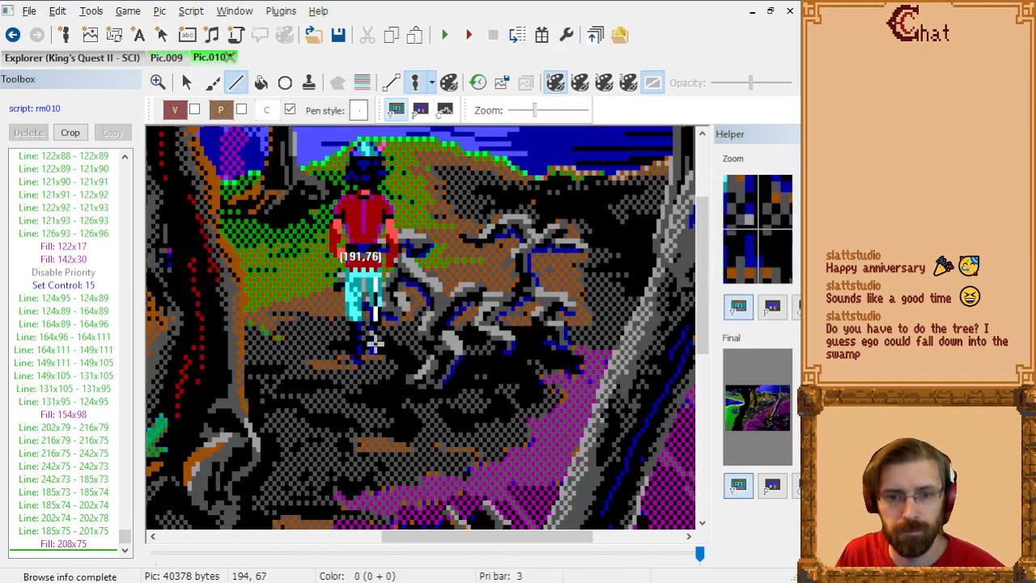
click(186, 82)
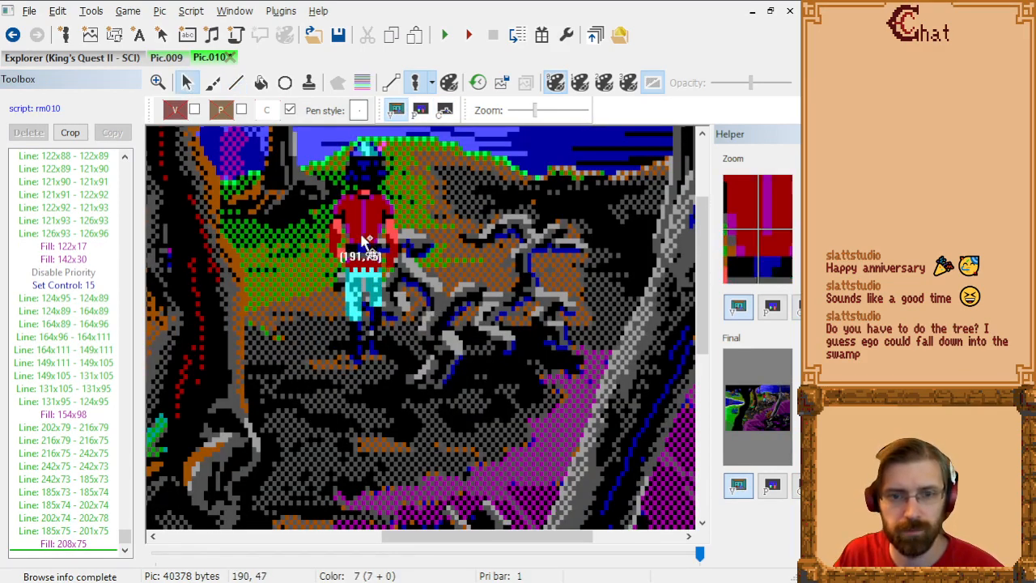
drag(365, 243, 403, 274)
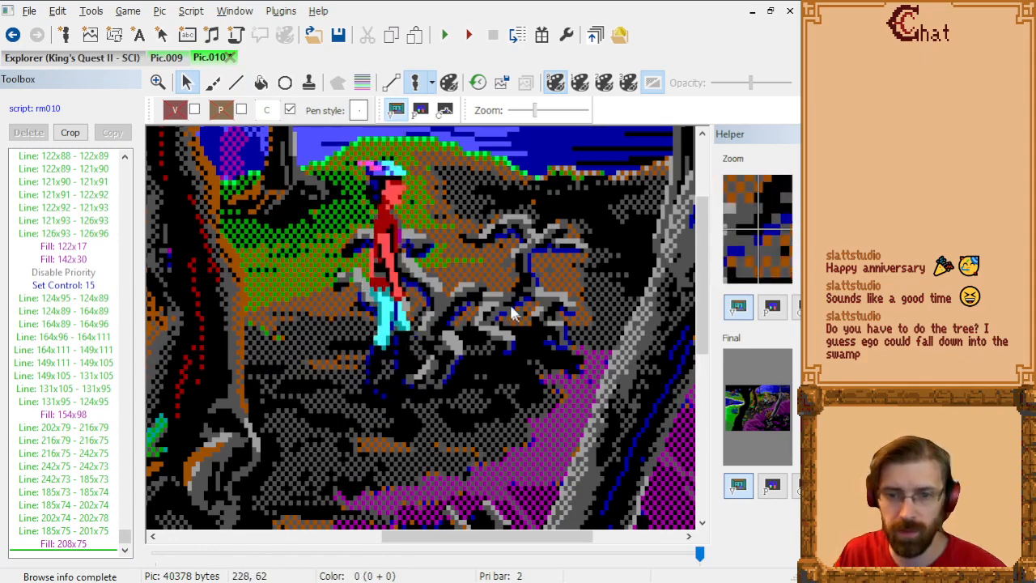
scroll(490, 312, down, 3)
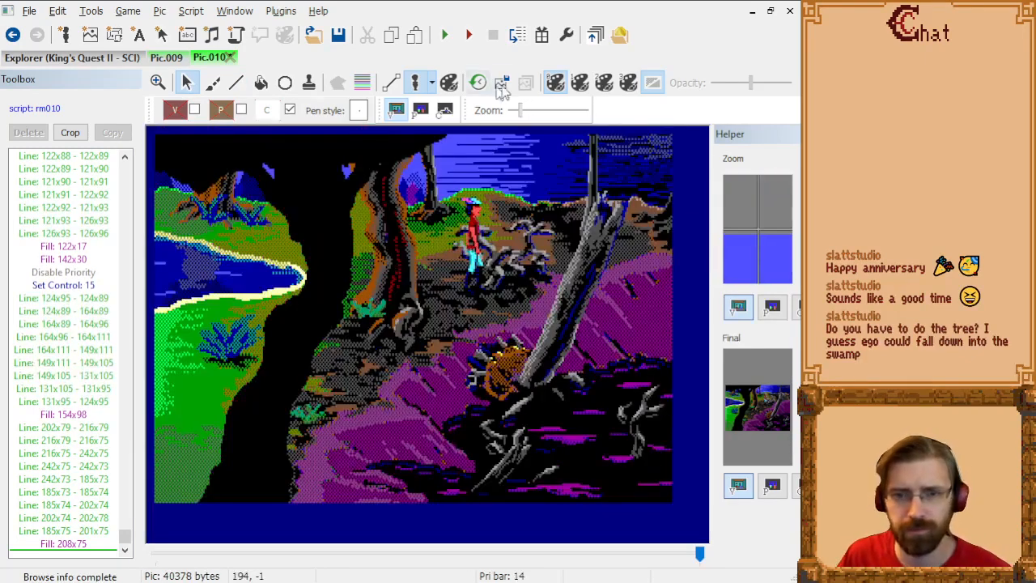
click(445, 111)
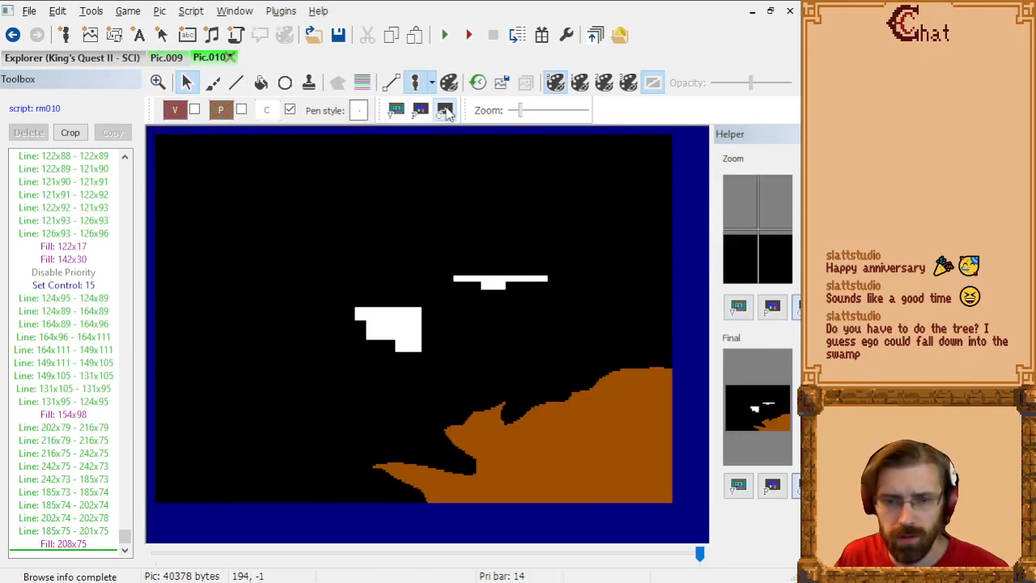
click(396, 110)
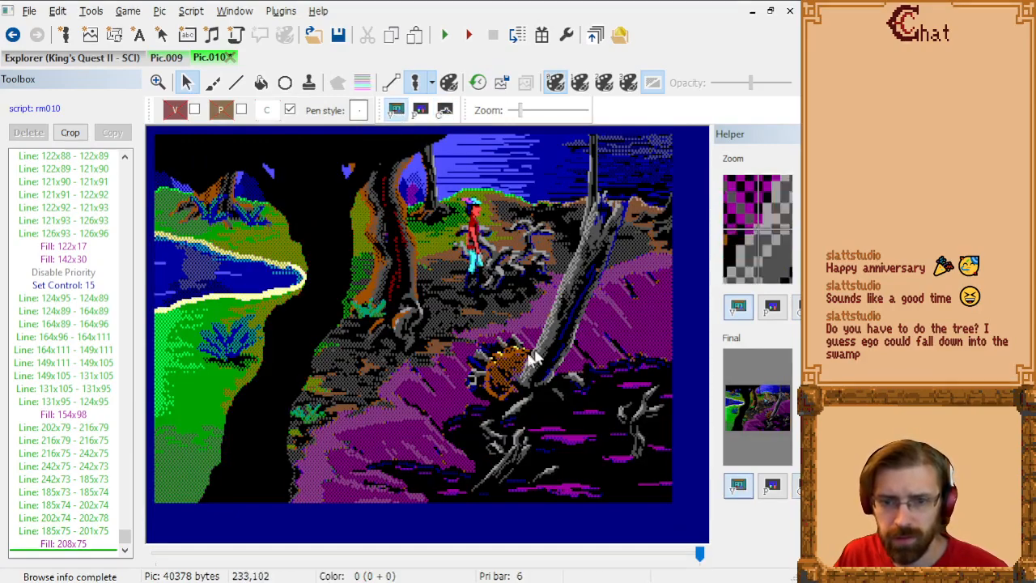
click(242, 84)
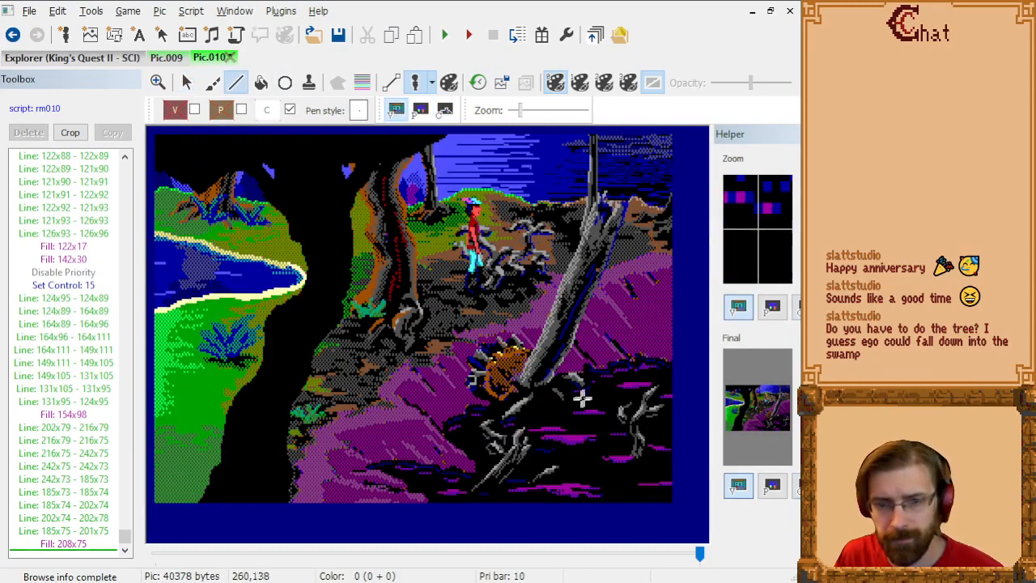
scroll(582, 398, up, 1)
drag(325, 536, 542, 536)
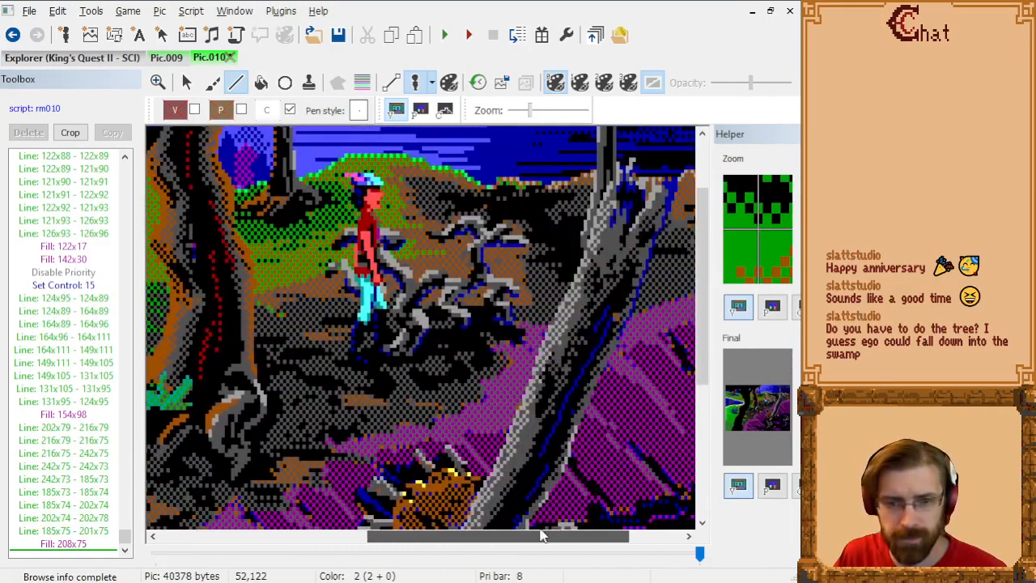
scroll(364, 356, down, 3)
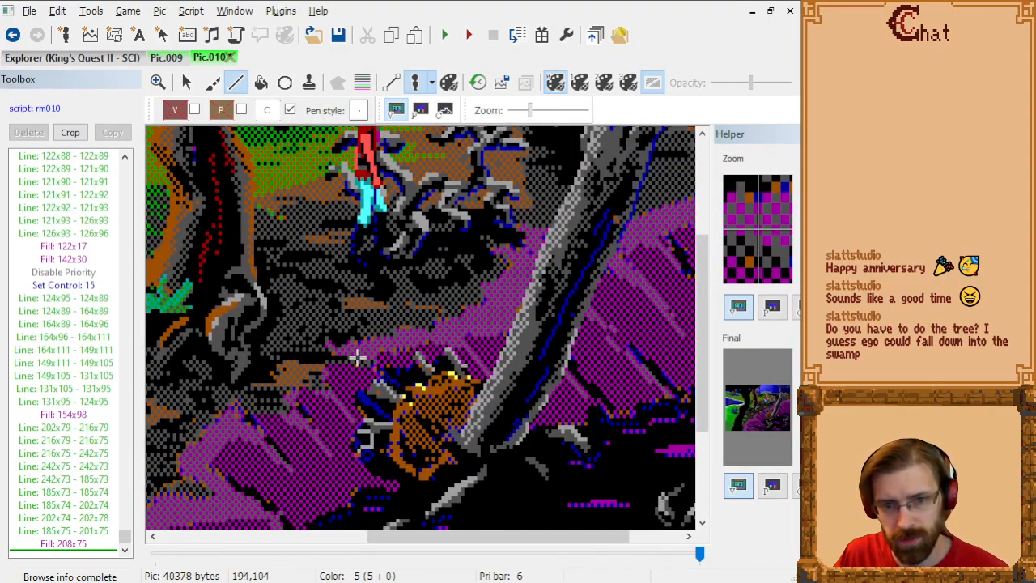
drag(357, 359, 357, 458)
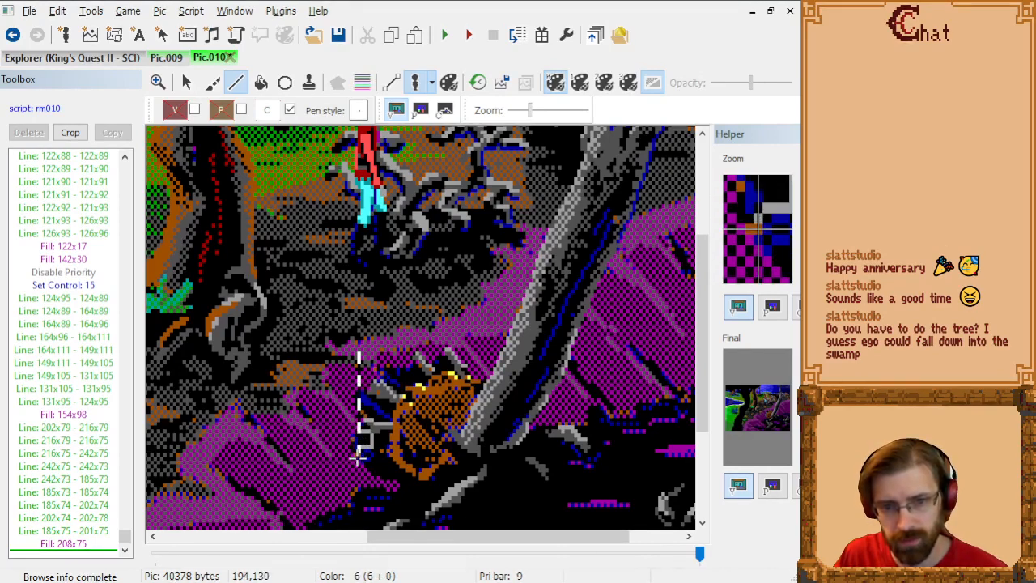
drag(357, 458, 357, 458)
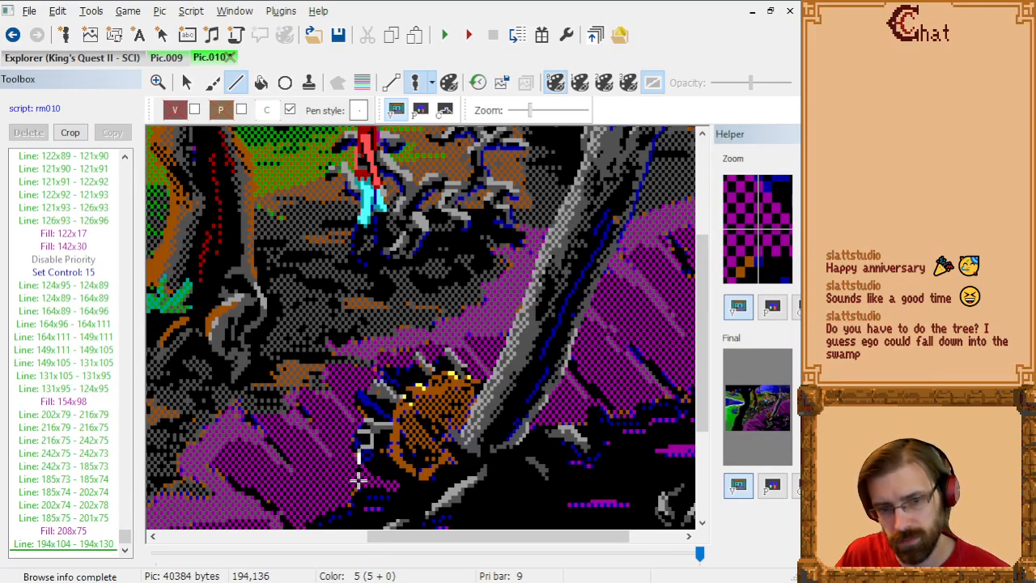
key(ctrl+z)
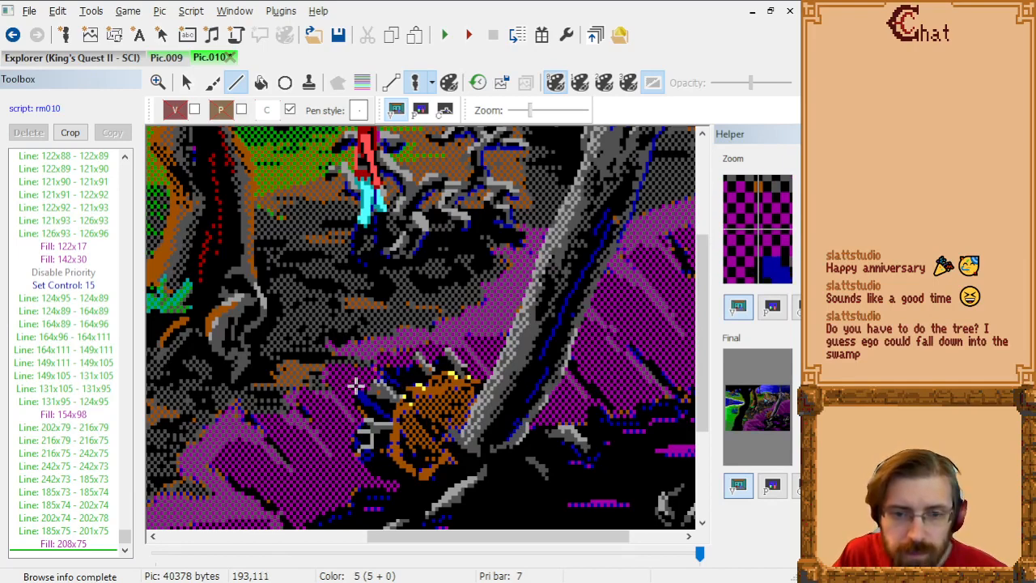
Step: Begin a control outline around the leaning grey trunk's brown base with lines 193x111 to 193x135 and 193x135 to 215x150
click(355, 383)
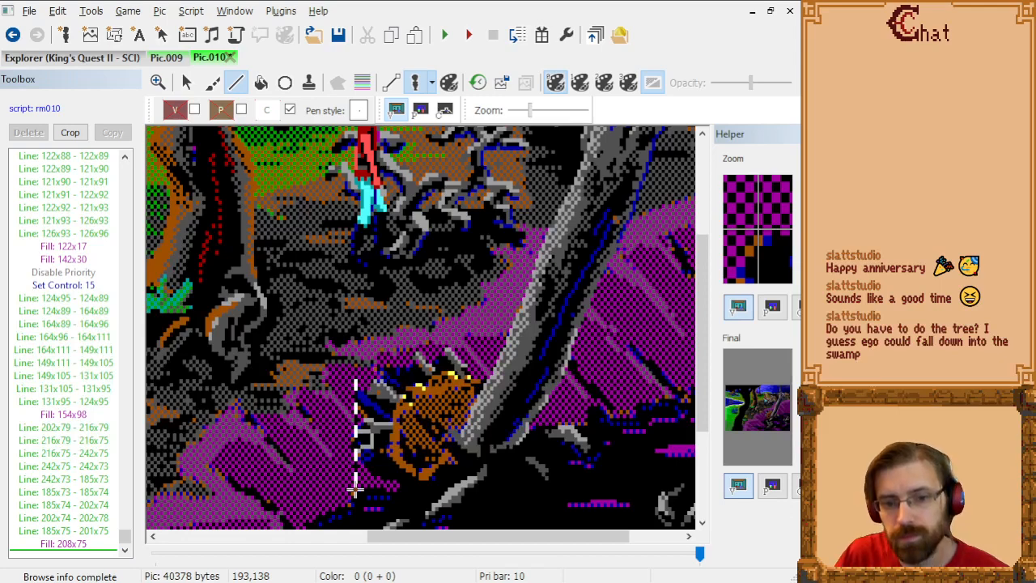
scroll(356, 489, down, 3)
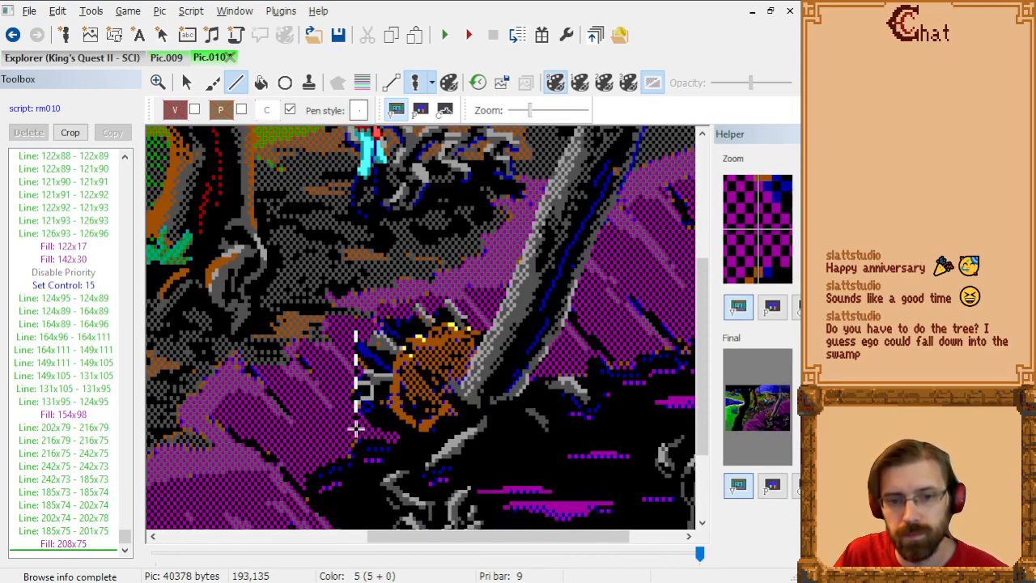
click(356, 430)
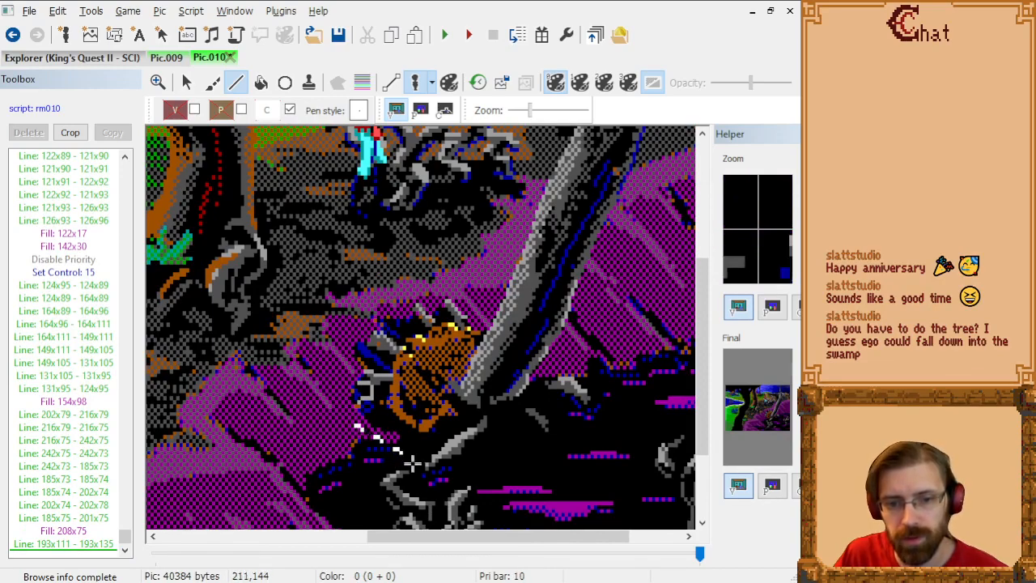
scroll(415, 469, down, 3)
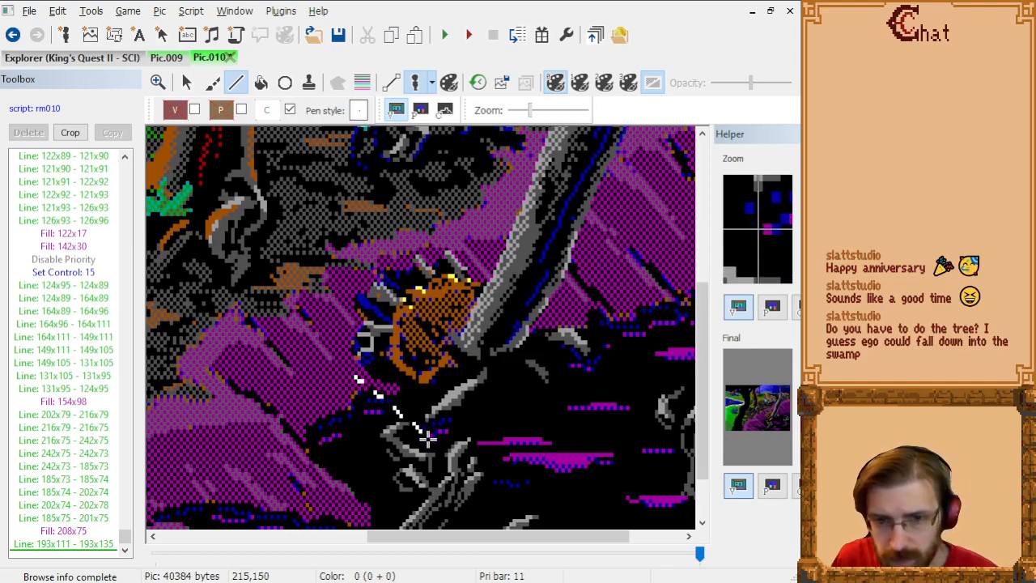
click(425, 435)
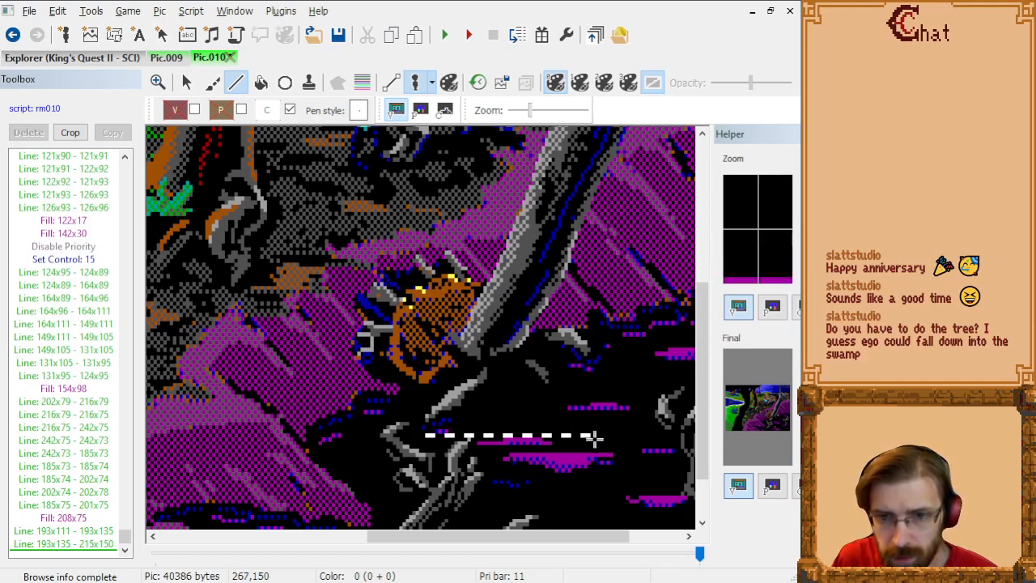
Step: Continue the trunk base's control outline from 215x150 through 267x150, 267x121, 236x121 and 236x109 to 229x109
click(594, 437)
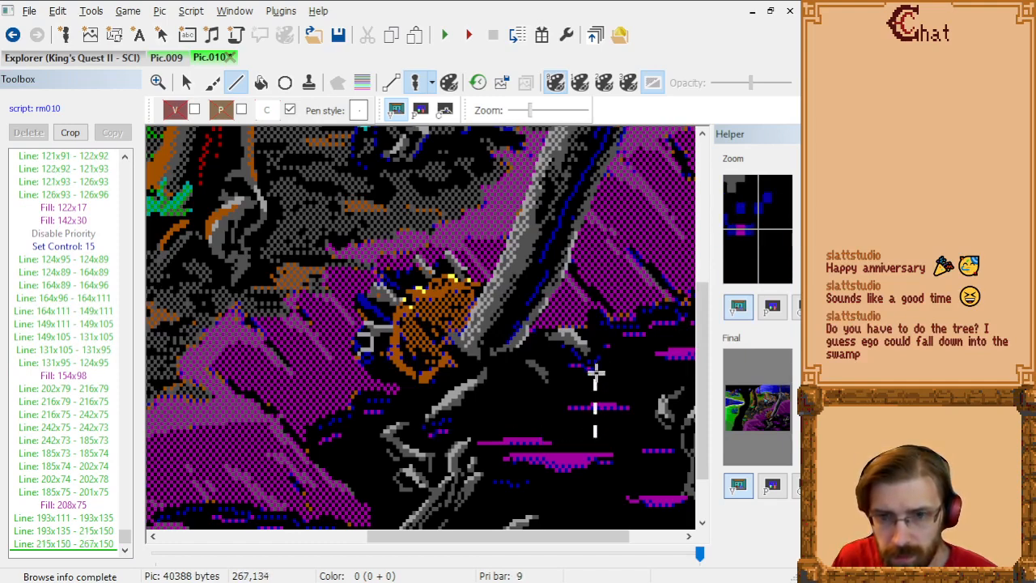
click(595, 324)
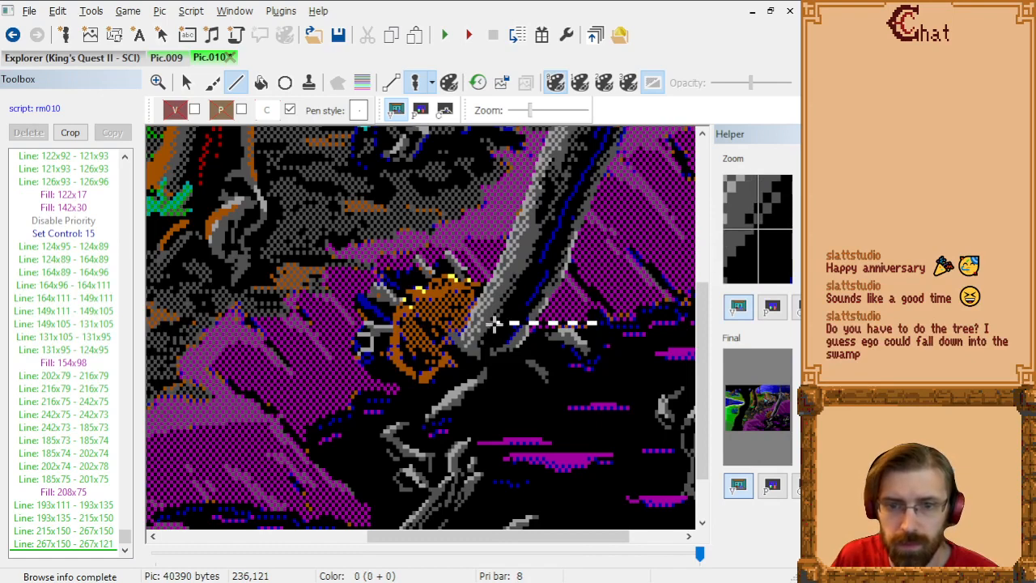
click(494, 324)
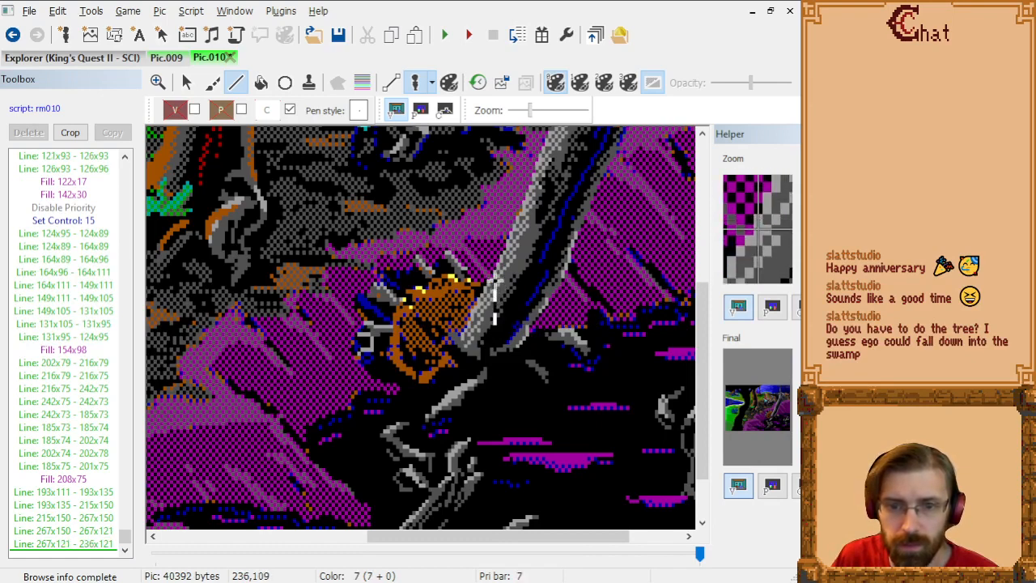
click(494, 285)
click(471, 285)
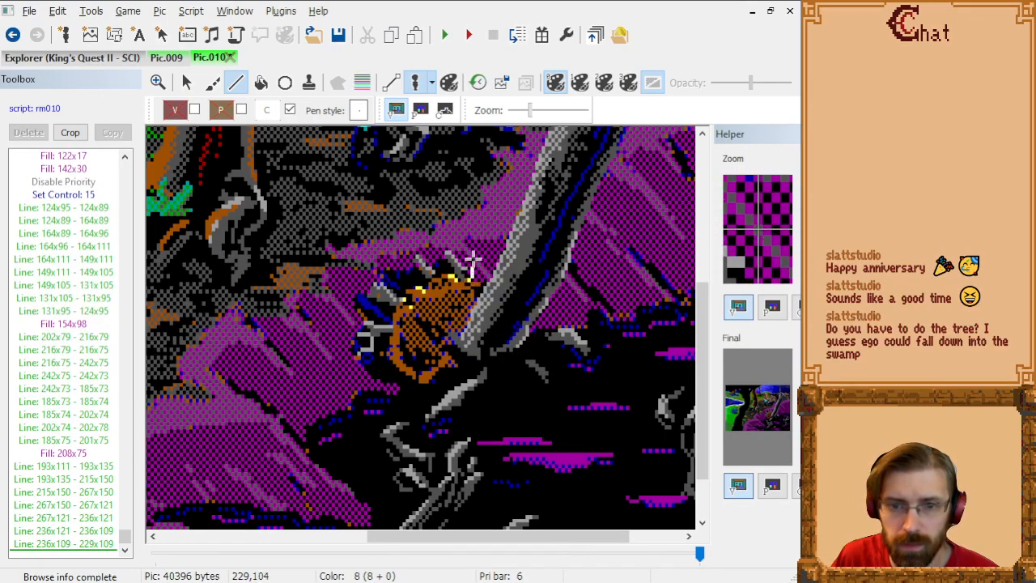
Step: Check the outline on the control screen, then extend it on the visual screen from 229x109 through 229x102 and 209x102 to 209x106
click(444, 110)
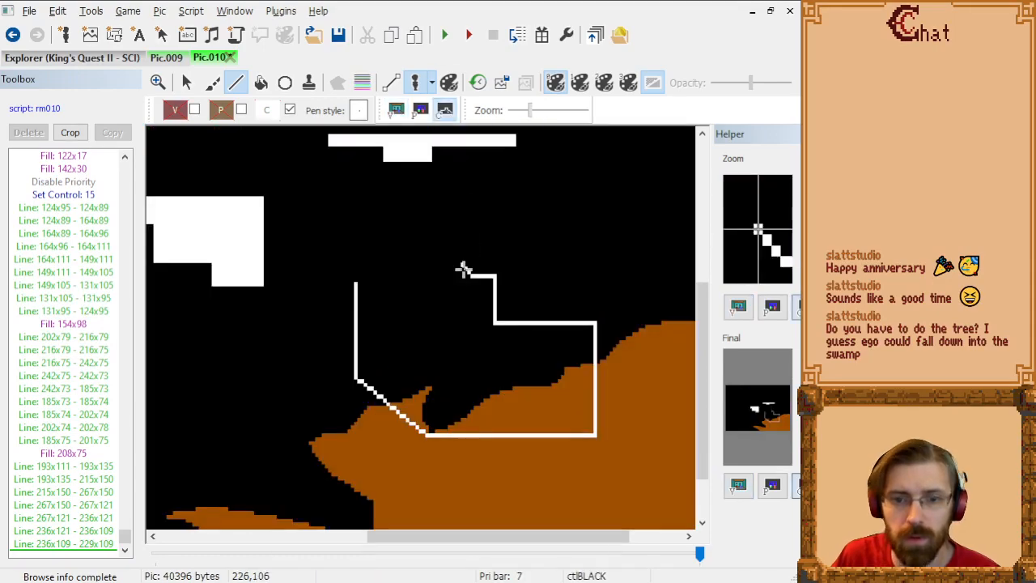
click(395, 110)
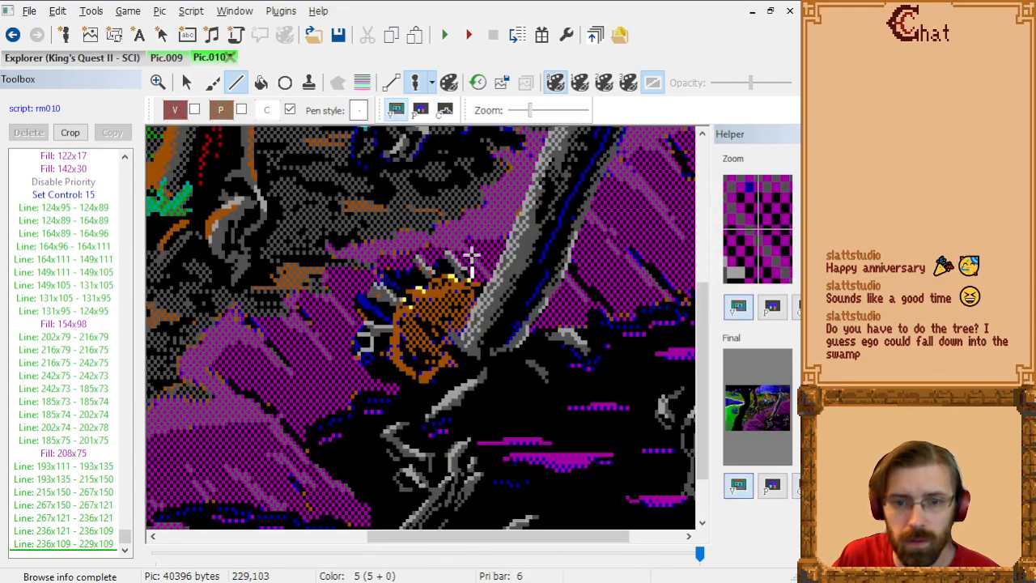
click(471, 253)
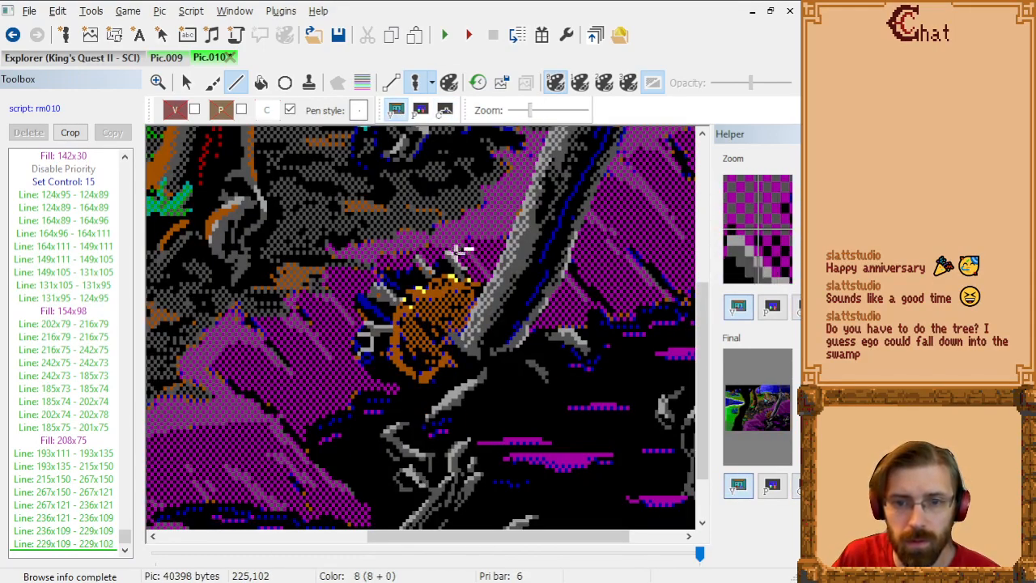
click(410, 254)
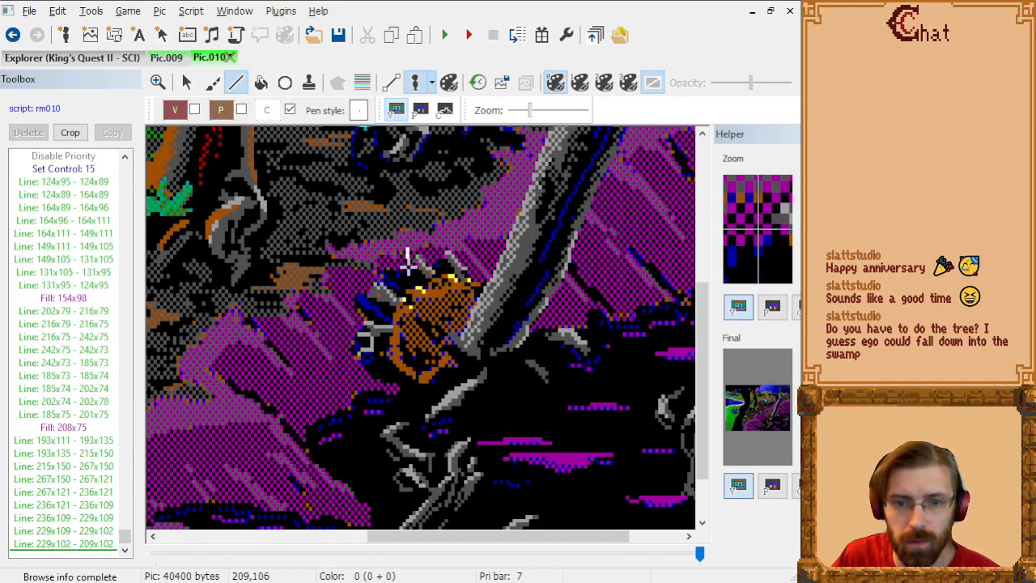
click(408, 259)
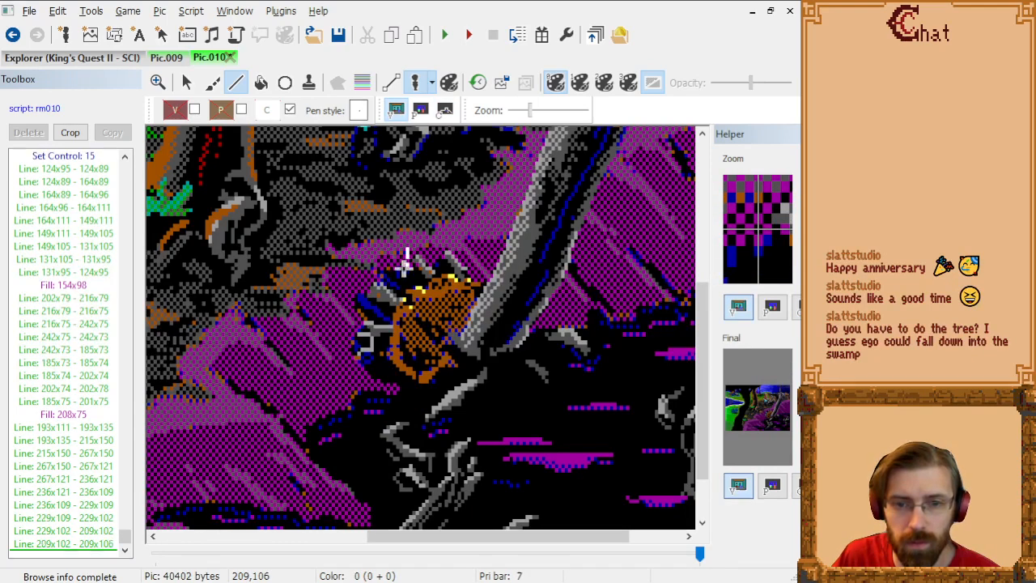
Step: Close the outline on the control screen with lines 209x106 to 193x106 and 193x106 to 193x110, then fill it at 219x113
click(441, 112)
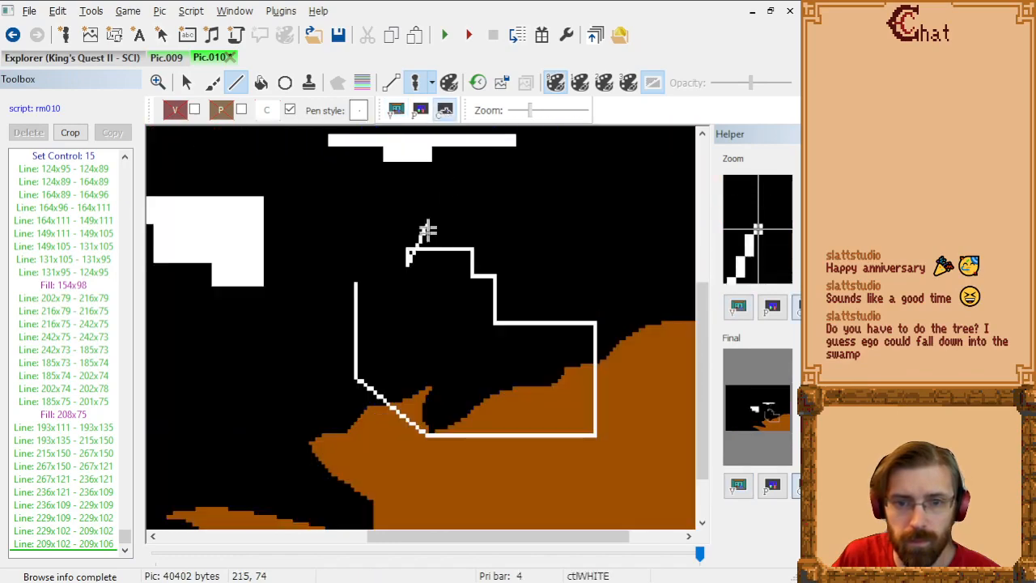
click(393, 113)
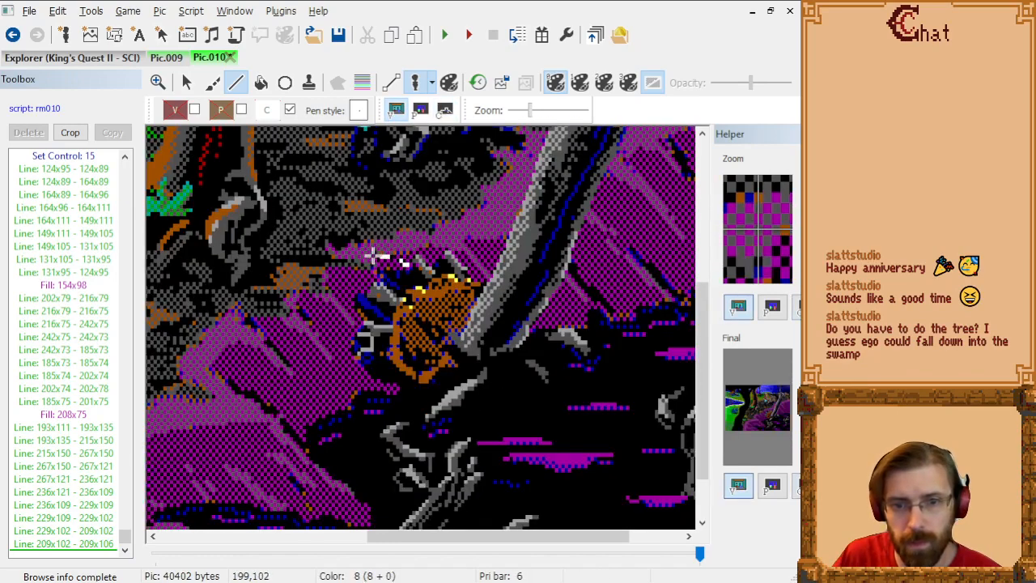
click(441, 112)
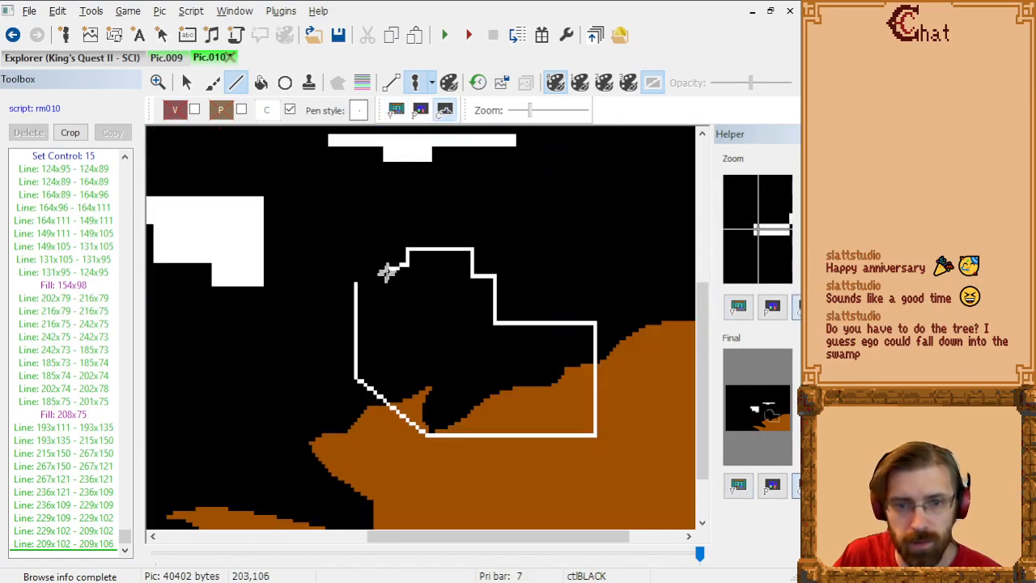
click(354, 266)
click(355, 278)
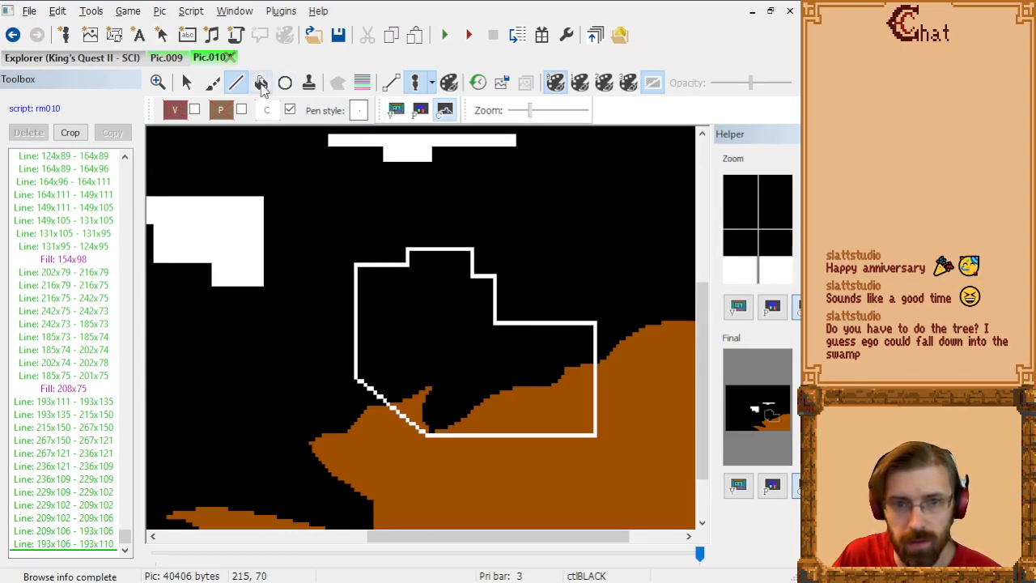
click(261, 83)
click(443, 289)
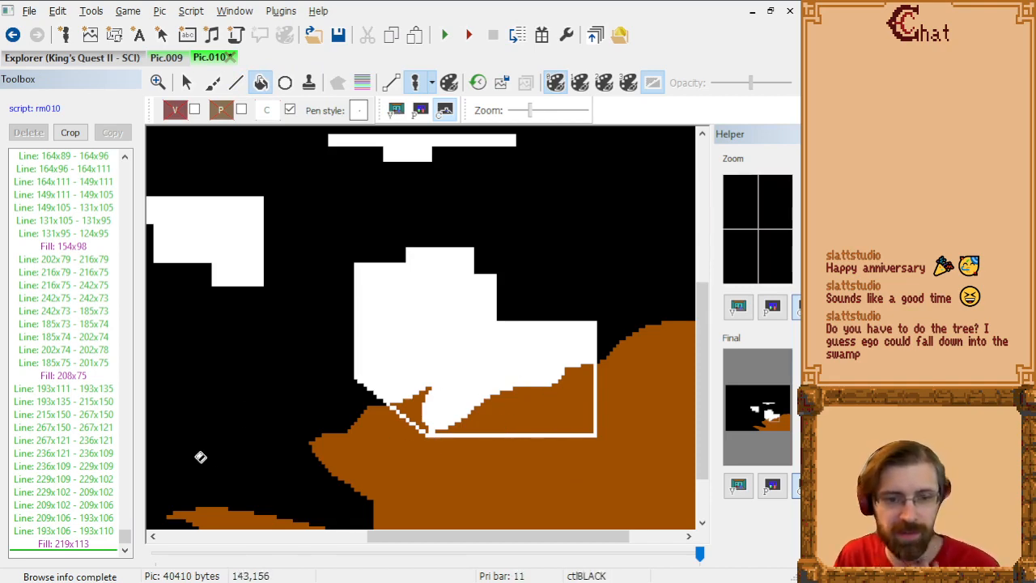
Step: Replace the trunk-base outline's diagonal line 193x135 to 215x150 with a shorter one from 193x135 to 202x141
click(89, 544)
key(Up)
key(Up)
key(Up)
key(Up)
key(Up)
key(Up)
key(Up)
key(Up)
key(Up)
key(Up)
key(Up)
key(Up)
key(Up)
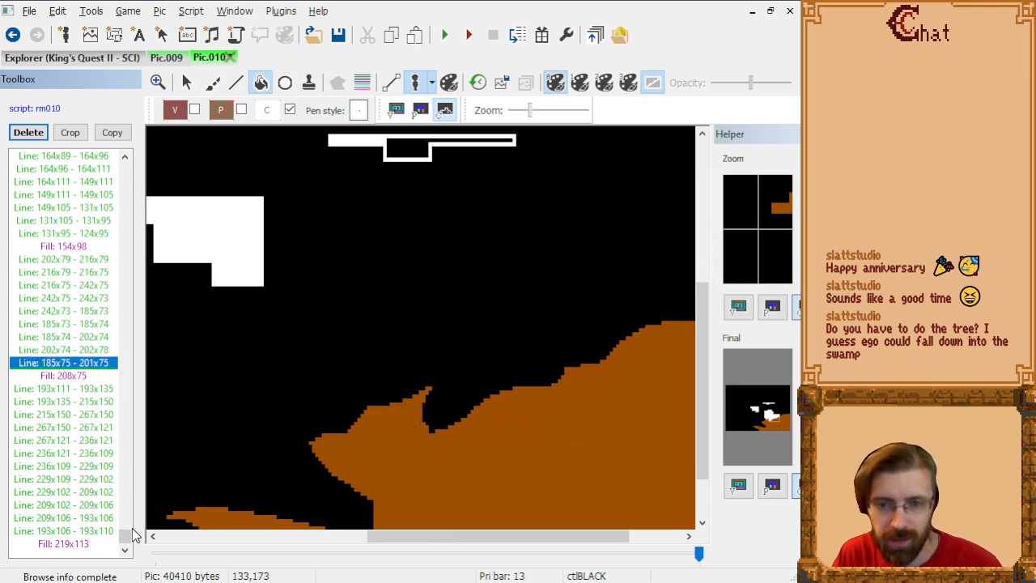
key(Down)
key(Down)
key(Down)
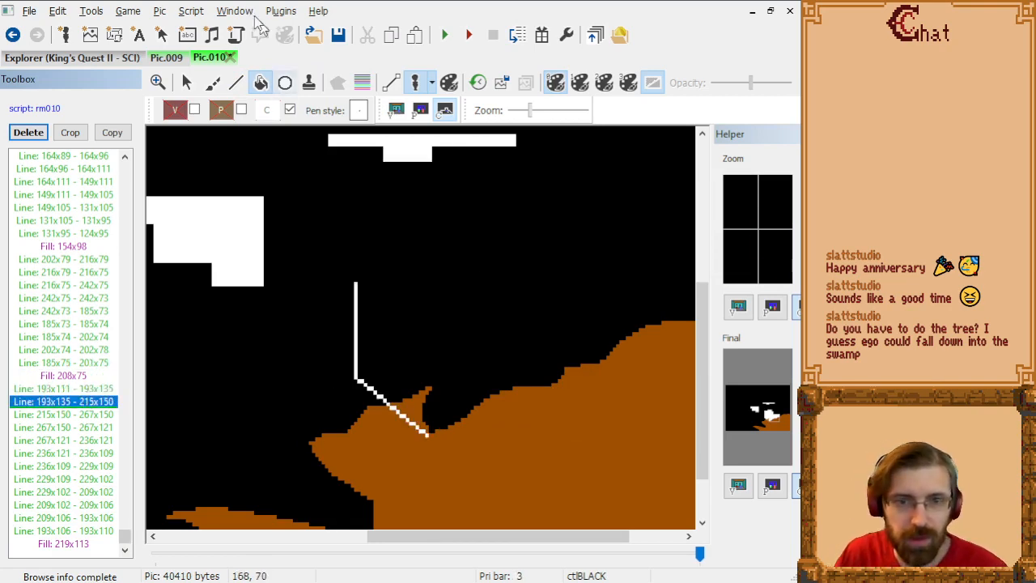
click(236, 82)
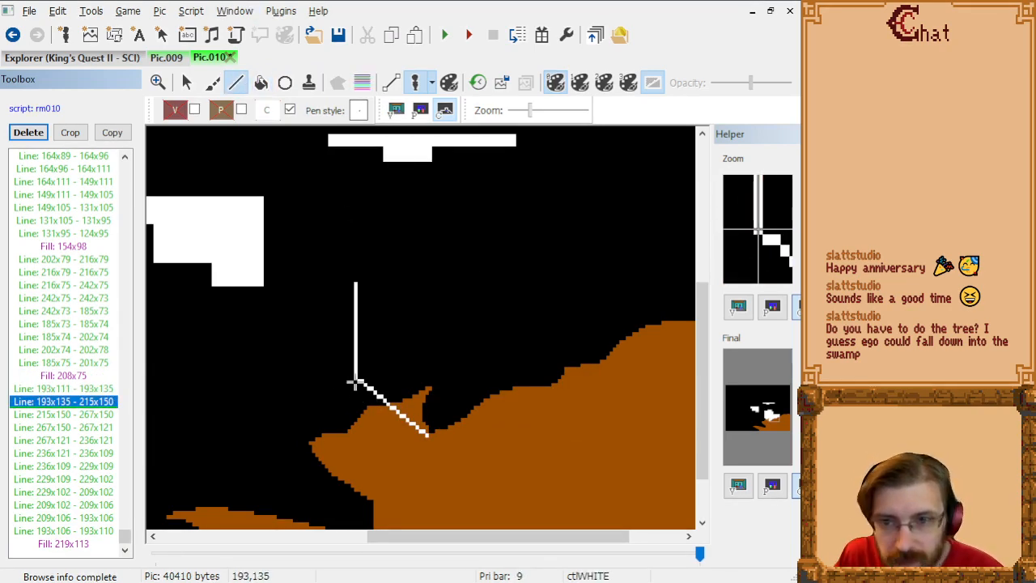
click(355, 379)
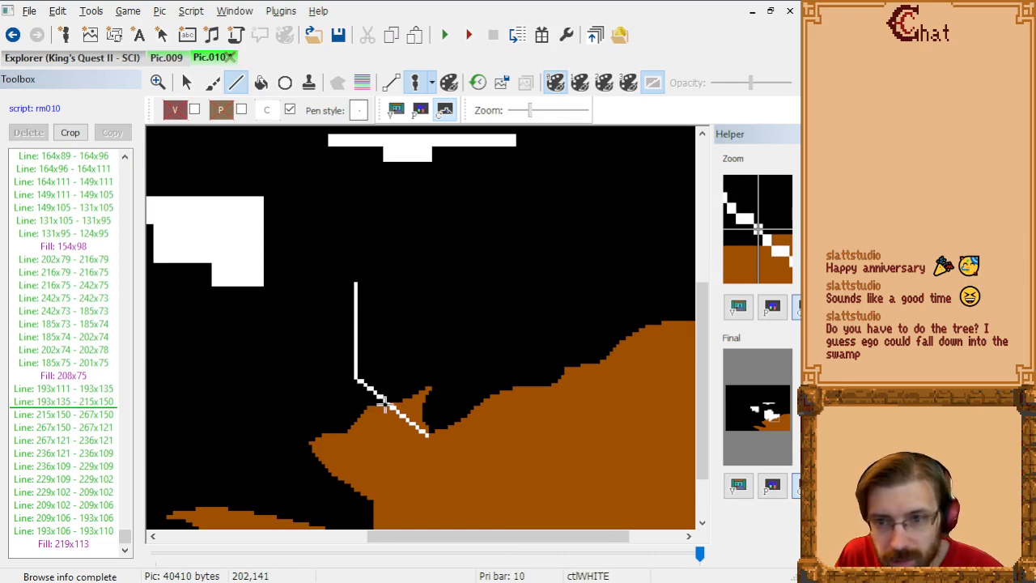
click(385, 403)
click(97, 418)
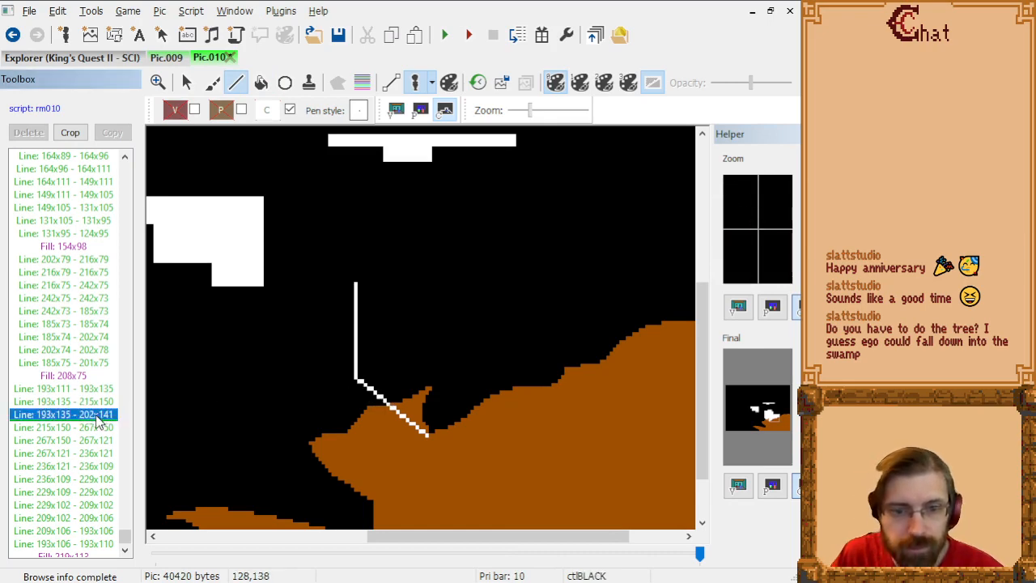
key(Up)
key(Up)
key(Down)
key(Delete)
key(Down)
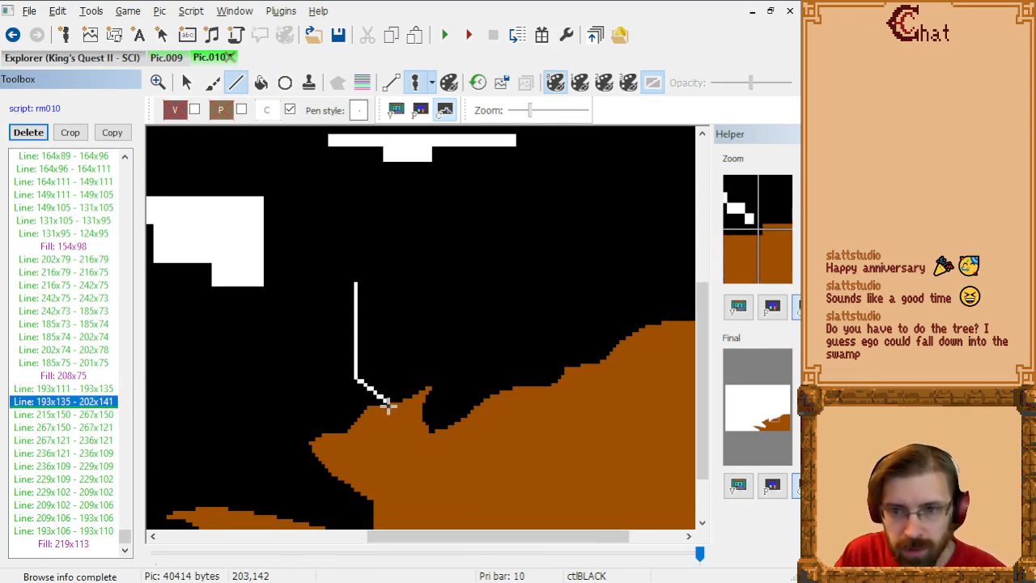
Step: Add a single control pixel at 203x142 and delete the outline's bottom line 215x150 to 267x150
click(388, 407)
click(117, 427)
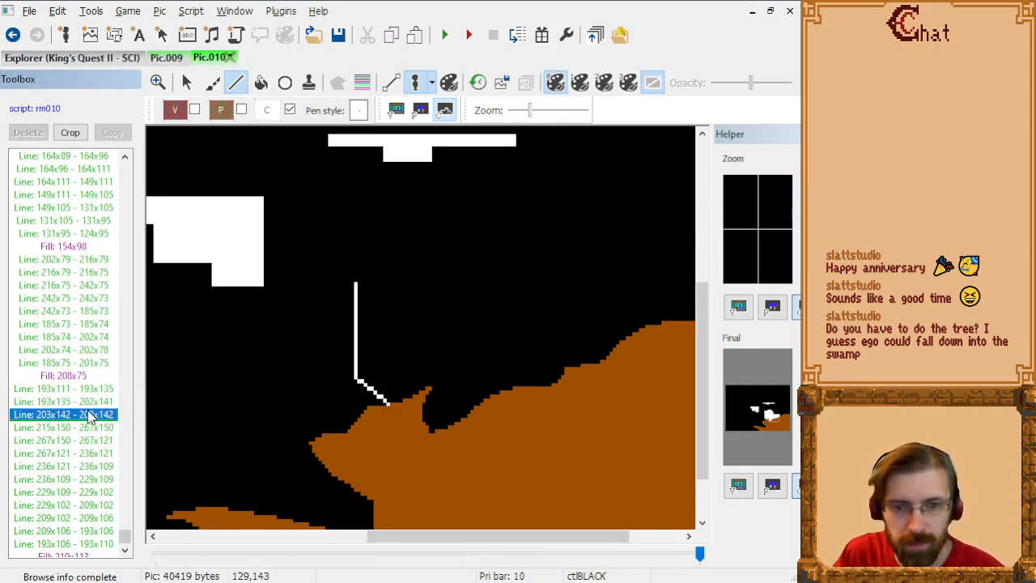
key(Delete)
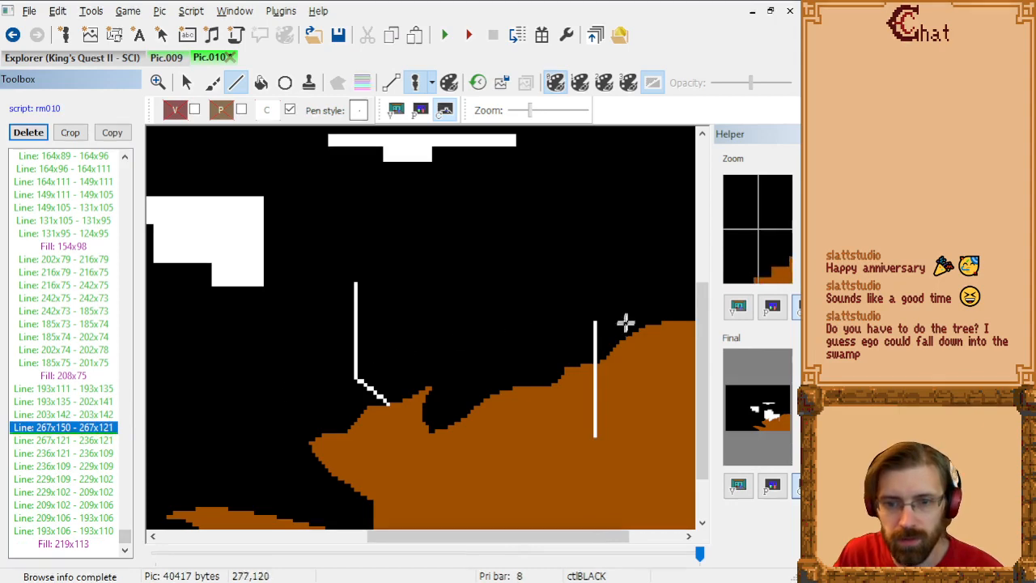
key(Up)
key(Down)
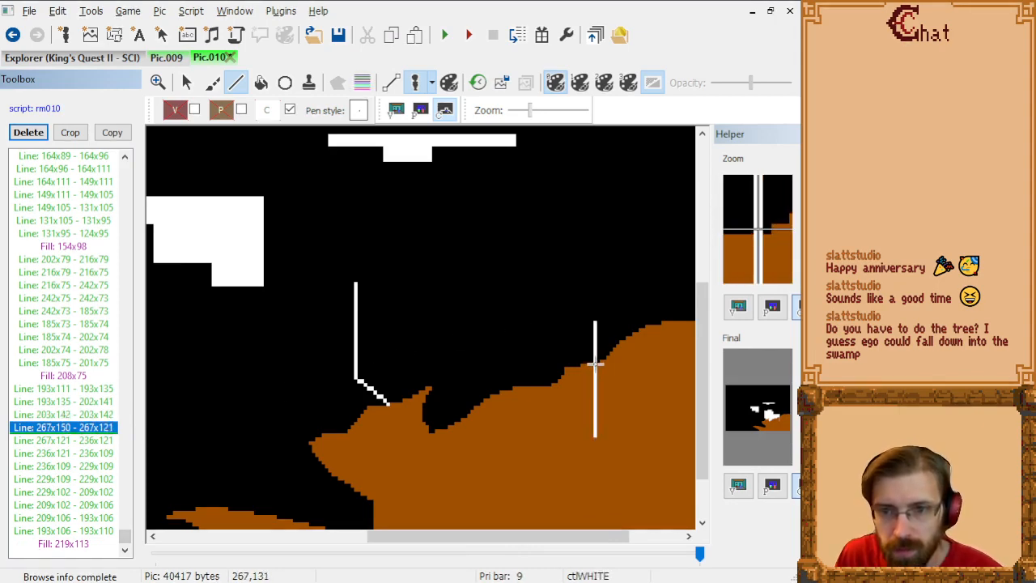
Step: Replace the outline's vertical line 267x150 to 267x121 with one from 267x131 to 267x121, ending at the brown area's edge
click(595, 361)
click(595, 324)
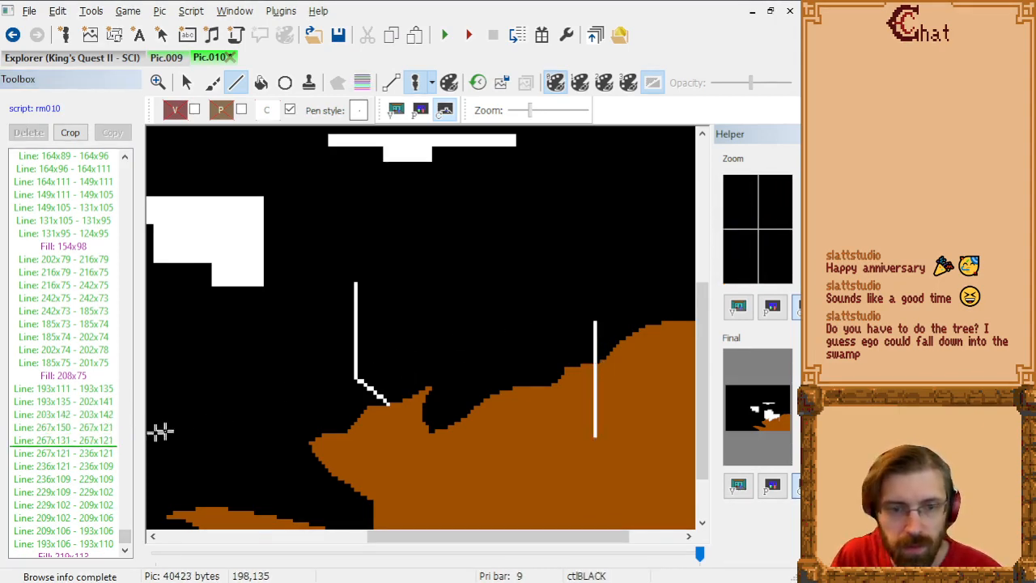
click(97, 445)
key(Up)
key(Delete)
Step: Step through the remaining outline commands up to the fill at 219x113, then compare the control screen with the visual screen
key(Down)
key(Down)
key(Down)
key(Down)
key(Down)
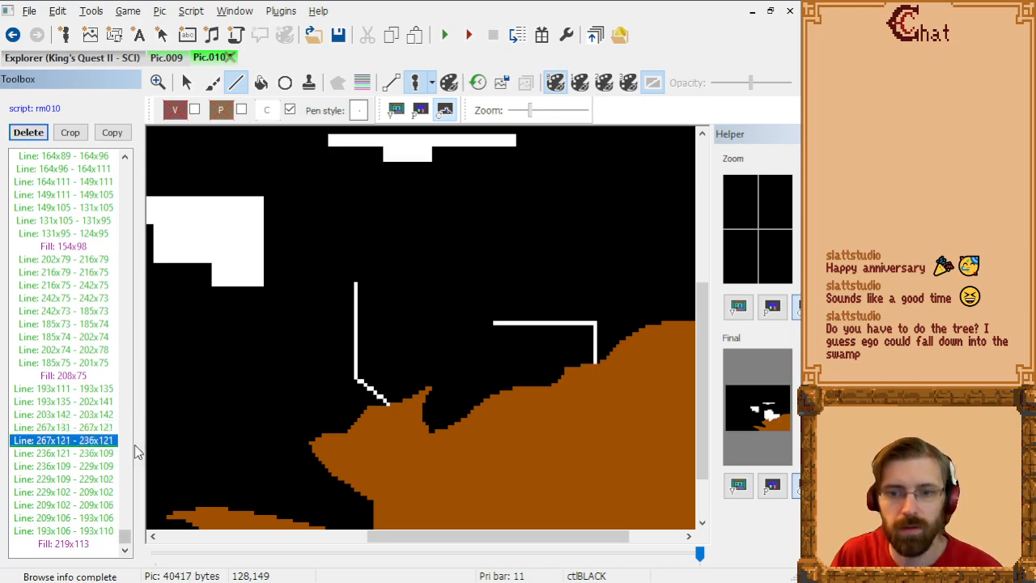
key(Down)
key(Down)
key(Down)
key(Down)
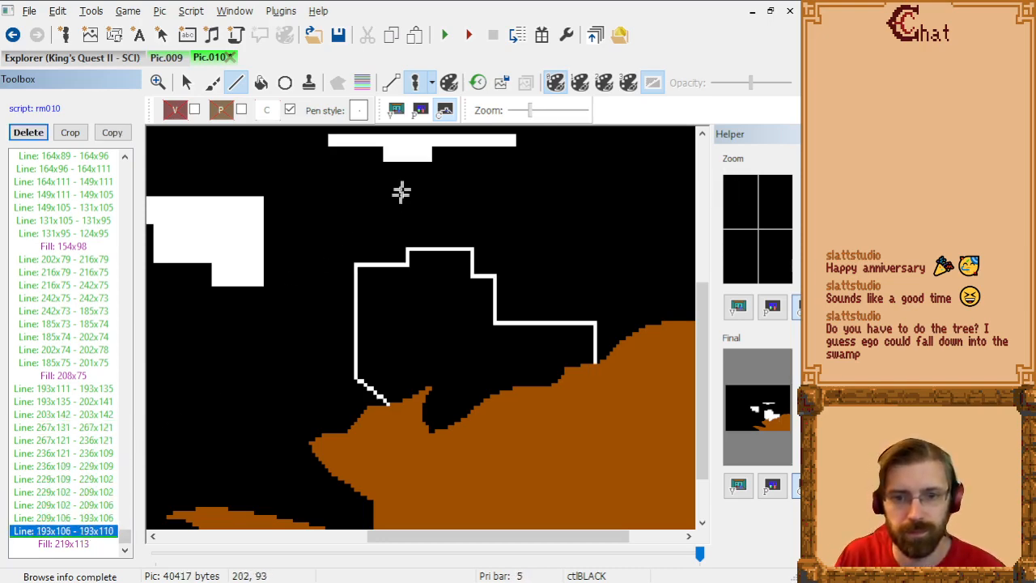
key(Down)
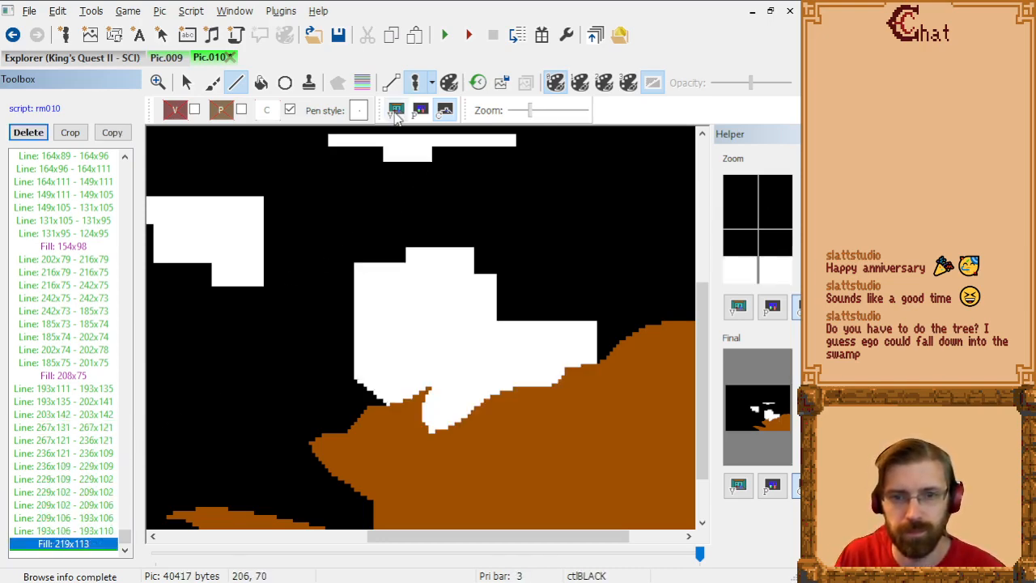
click(396, 112)
click(442, 112)
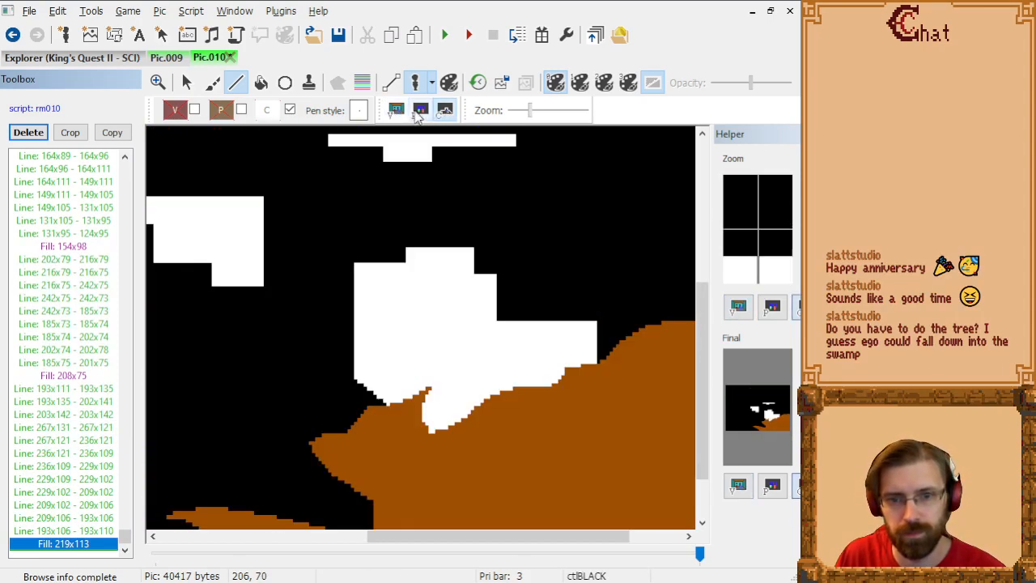
click(396, 113)
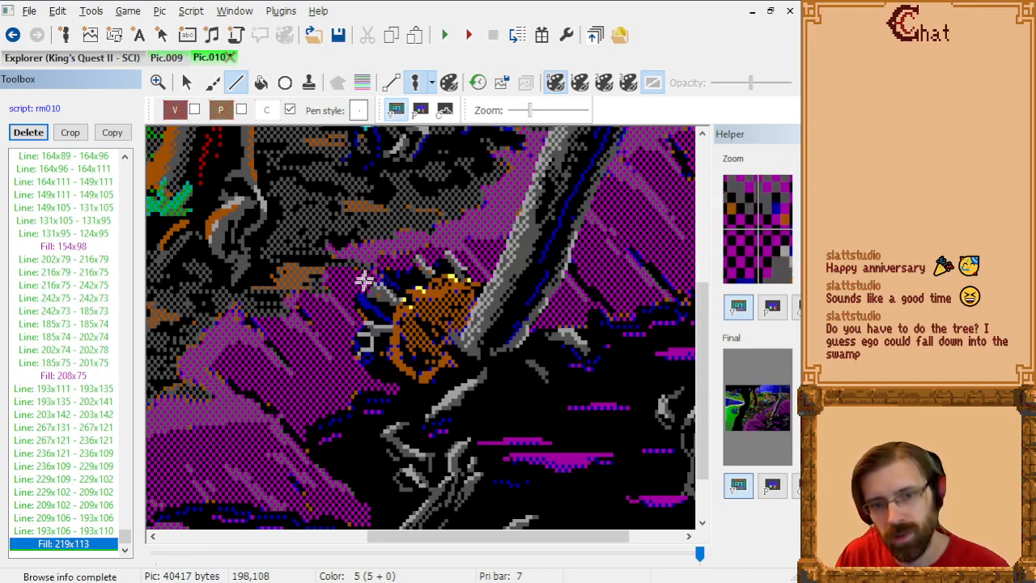
click(443, 112)
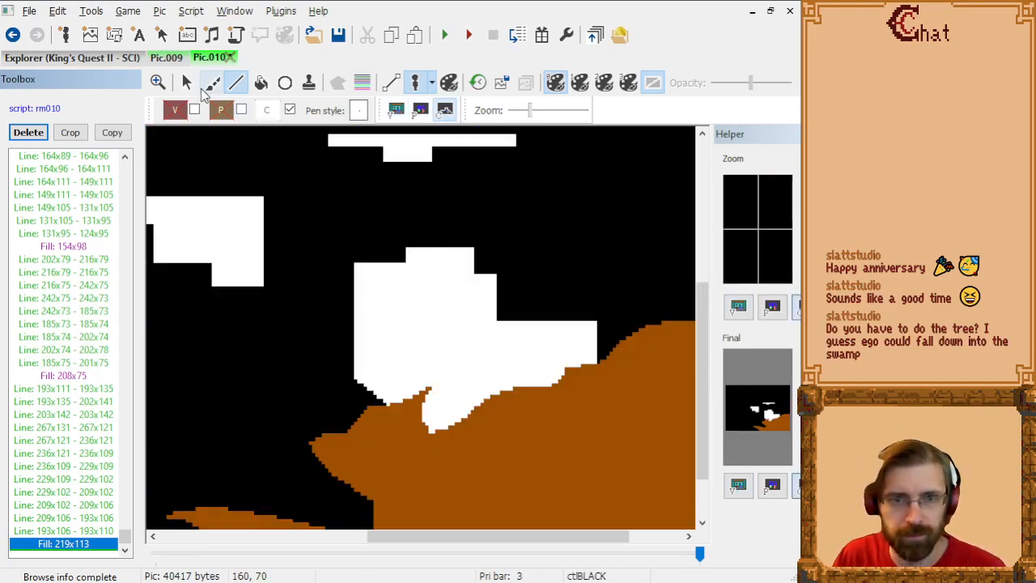
Step: Overlay the visual picture on the control screen and inspect how the filled area covers the trunk's base
click(188, 84)
key(t)
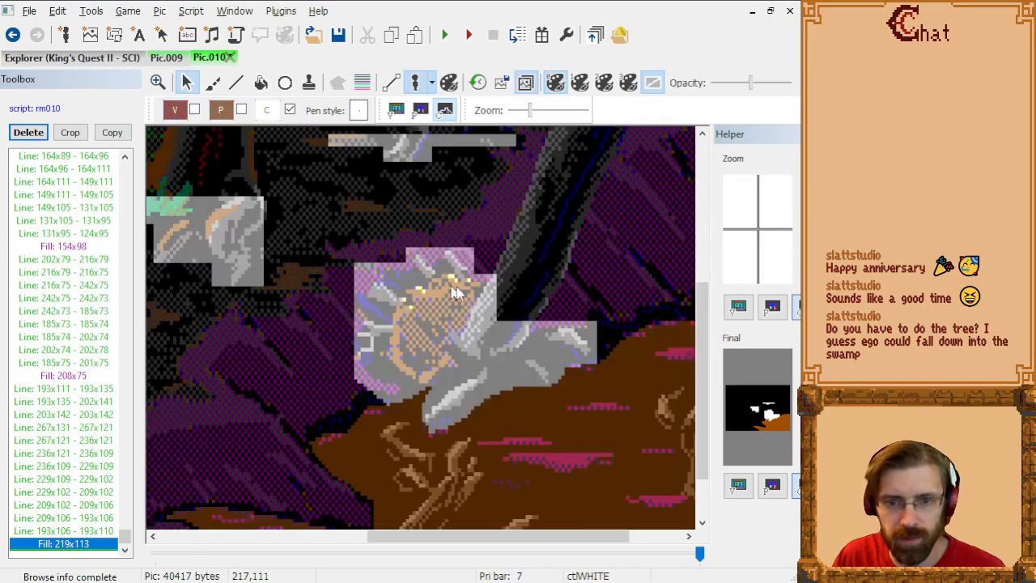
scroll(496, 306, up, 2)
scroll(496, 307, down, 3)
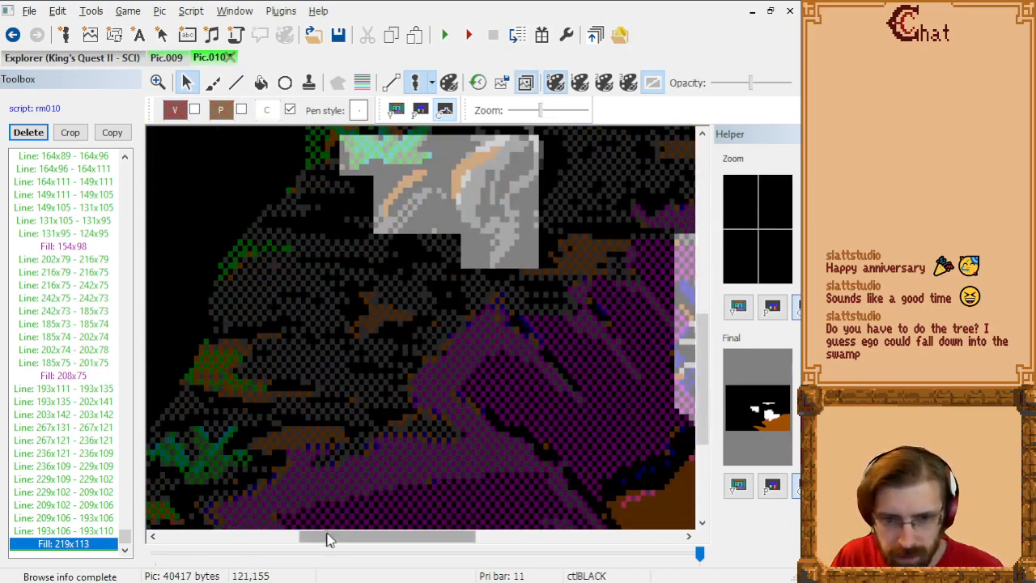
drag(325, 536, 437, 535)
scroll(409, 295, up, 1)
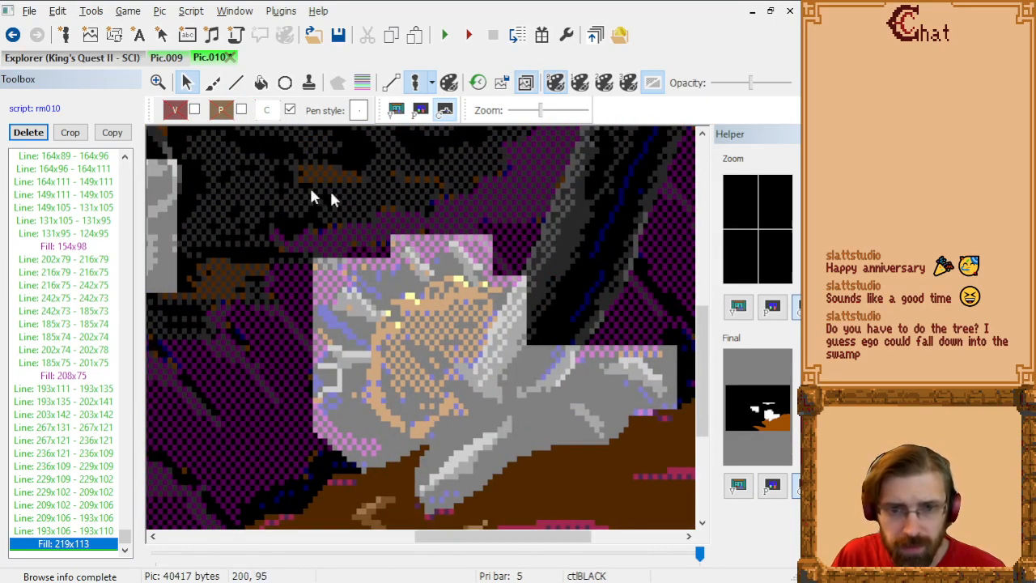
Step: Delete the outline's corner lines 209x106 to 193x106 and 193x106 to 193x110
click(91, 518)
click(235, 82)
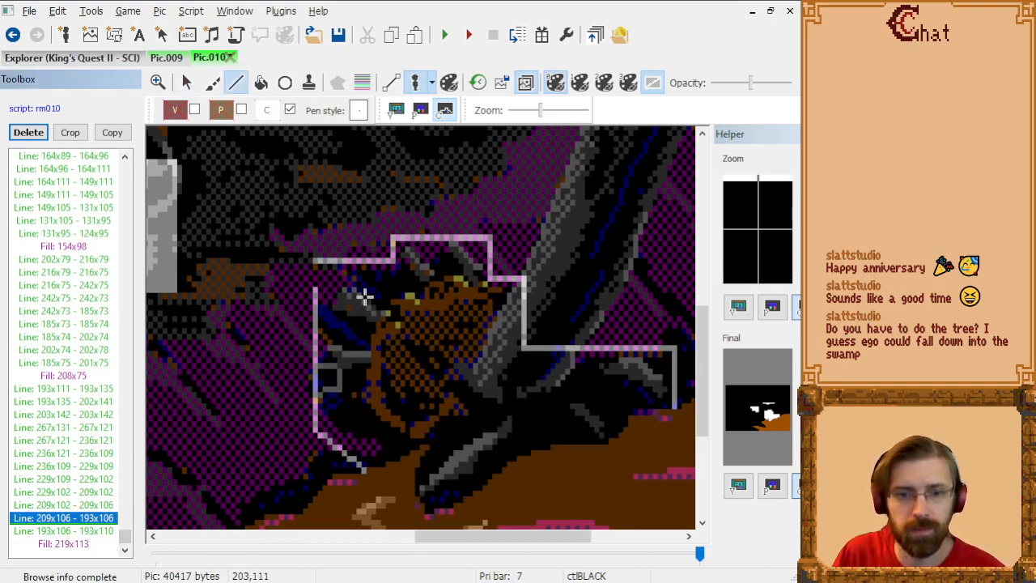
key(Delete)
key(Delete)
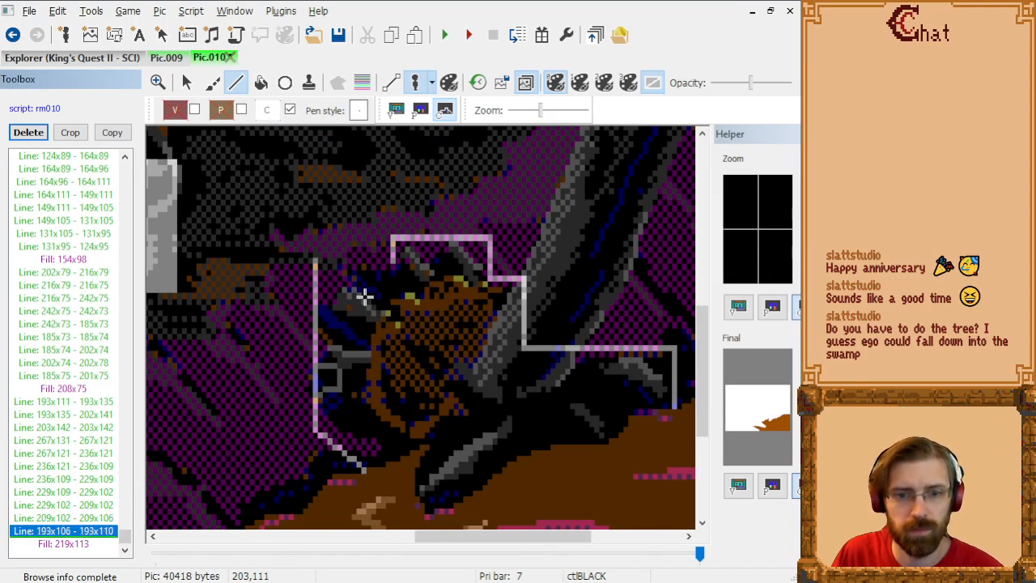
Step: Redraw the corner stepped with lines 209x106 to 199x106, 199x106 to 199x110 and 193x111 to 199x111, and include the fill again
click(394, 267)
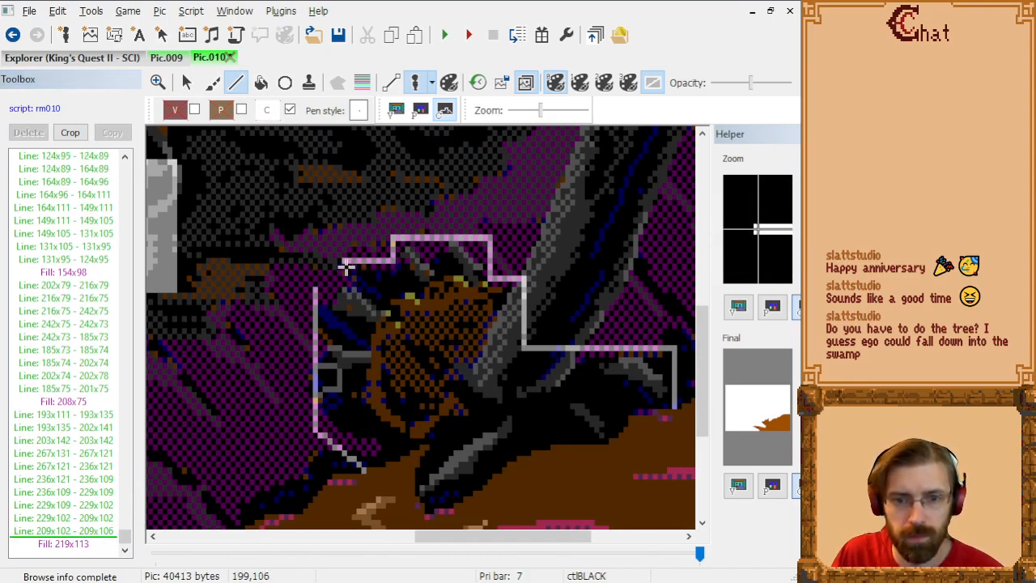
click(346, 267)
click(347, 292)
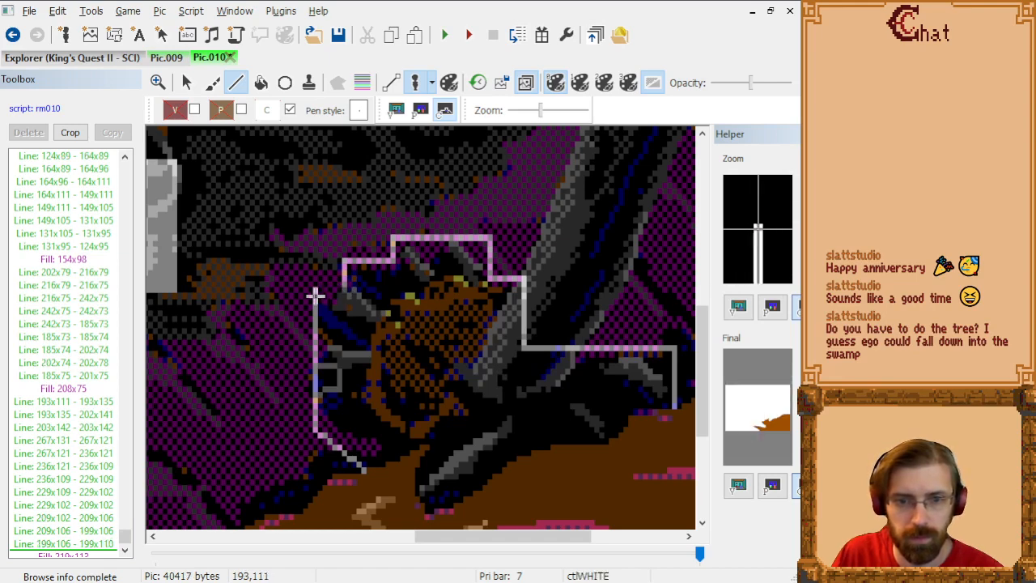
click(316, 295)
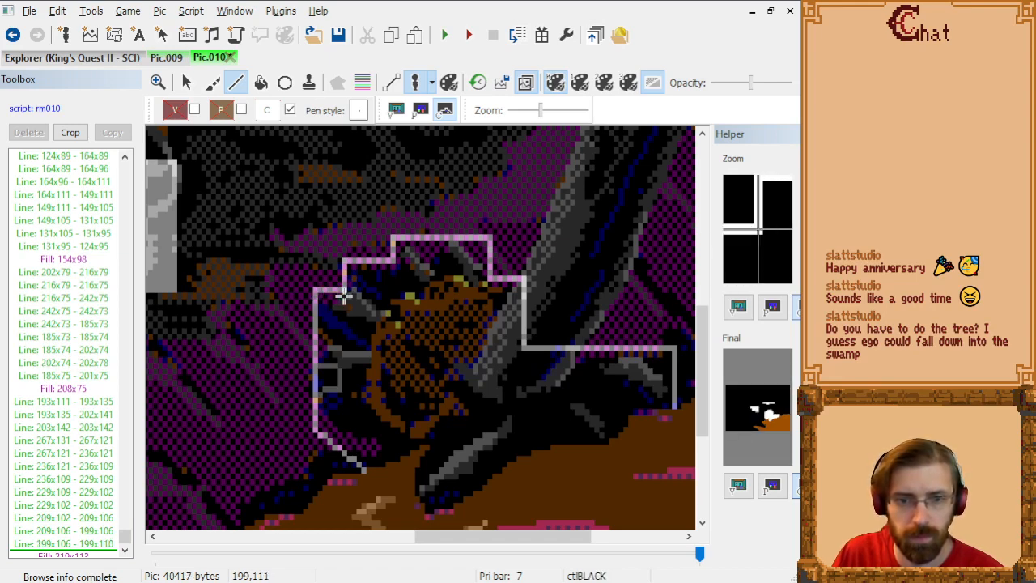
click(346, 296)
click(94, 554)
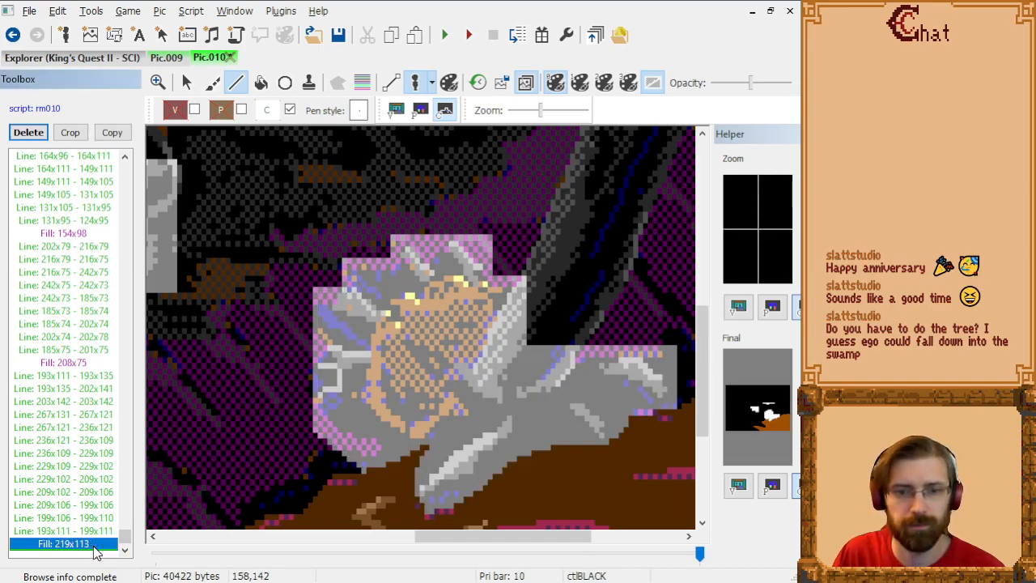
Step: With priority bars shown, outline a control strip under the blue plant through 28x117, 62x117, 62x115, 28x115 and back to 28x117
scroll(465, 335, down, 3)
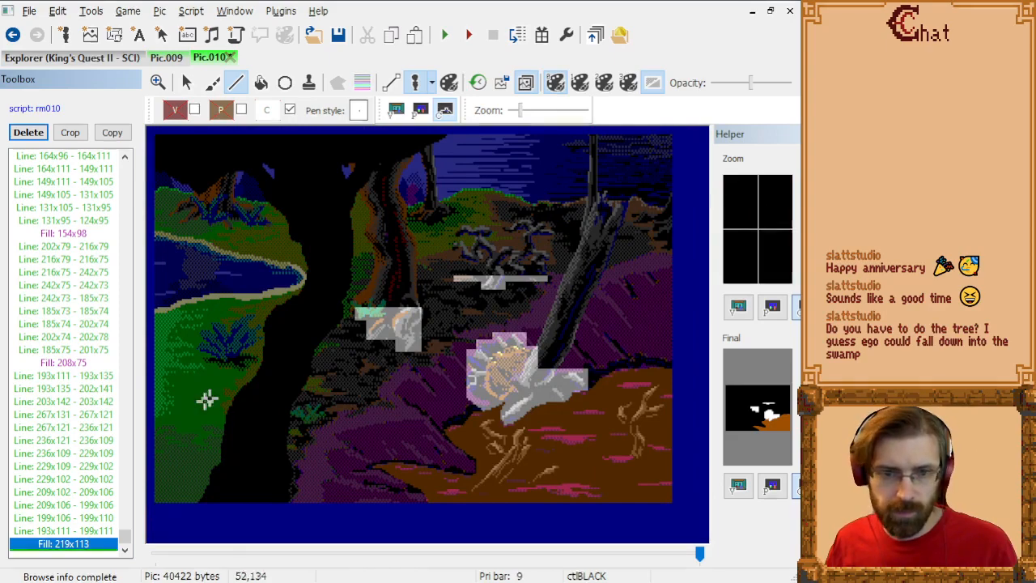
scroll(227, 388, up, 3)
scroll(383, 358, down, 3)
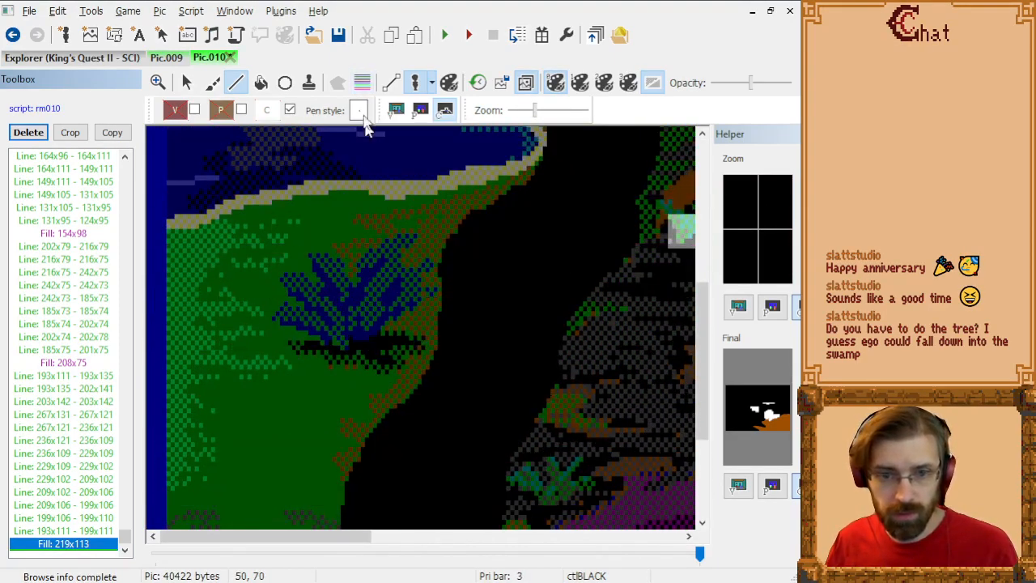
click(362, 83)
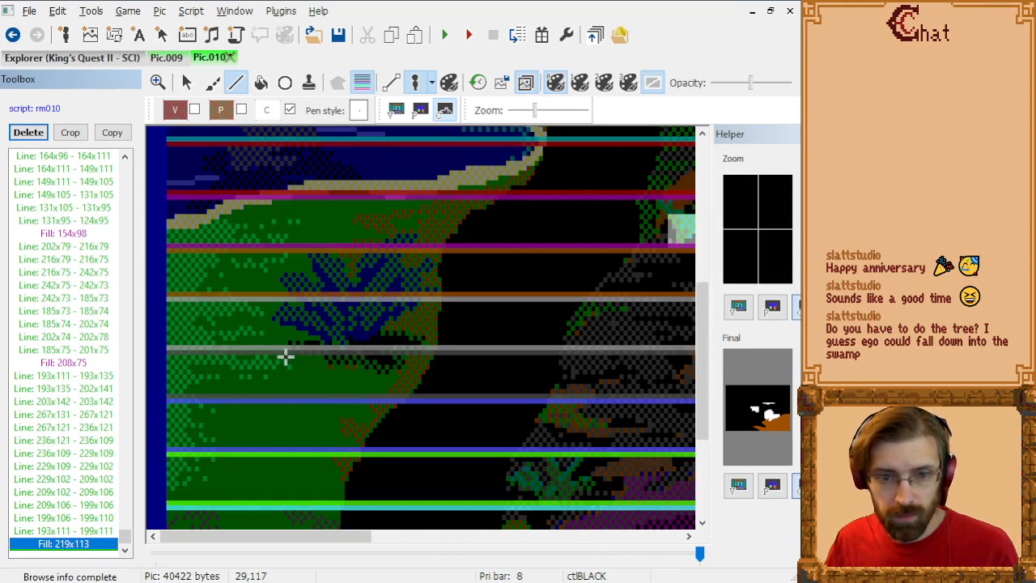
click(282, 356)
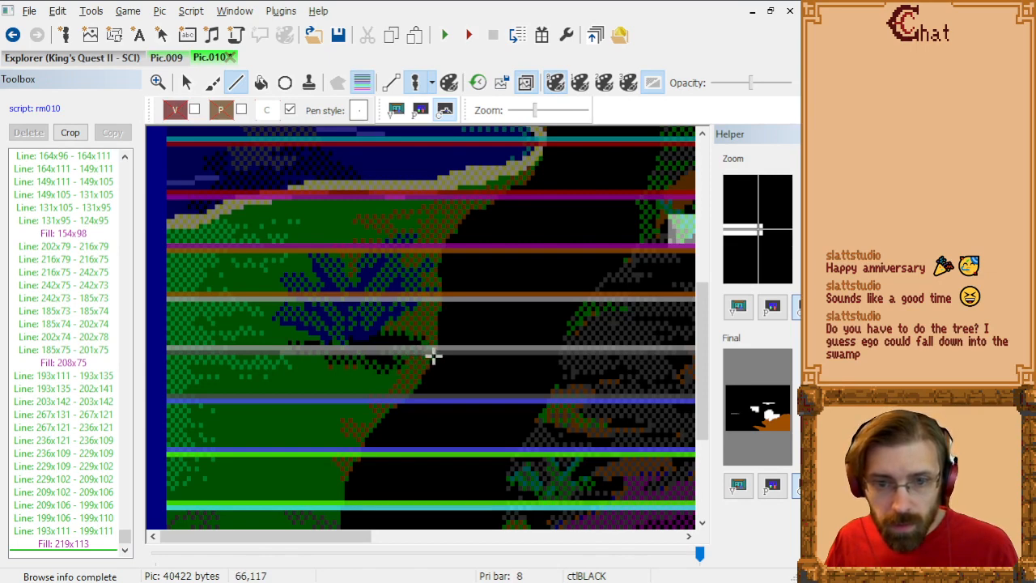
click(420, 356)
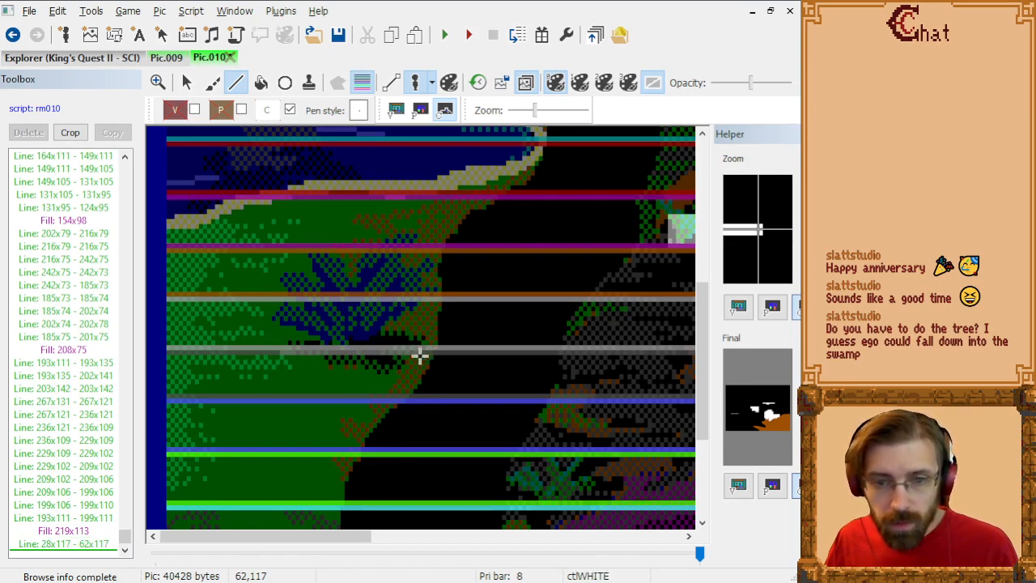
click(419, 346)
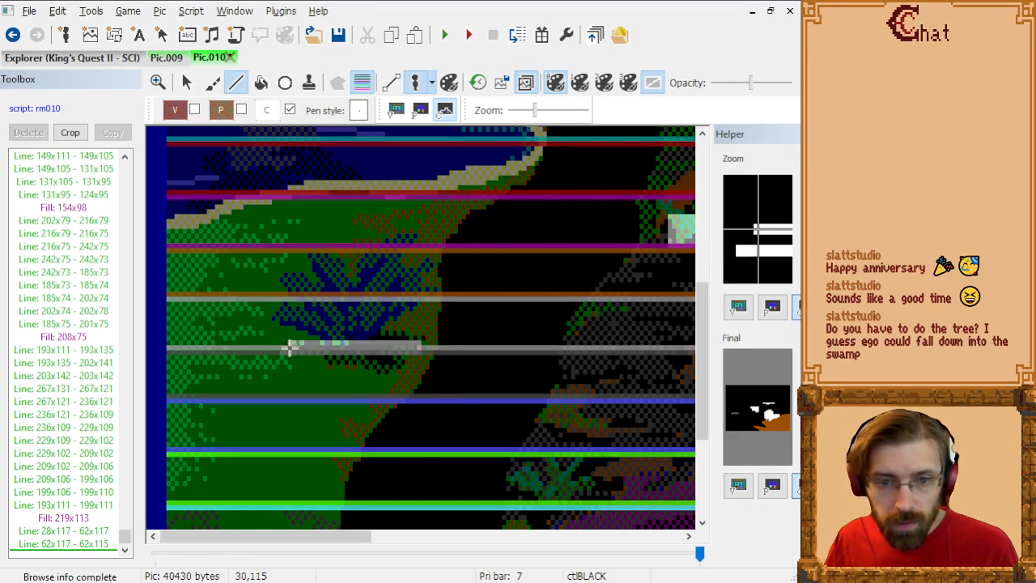
click(280, 346)
click(280, 356)
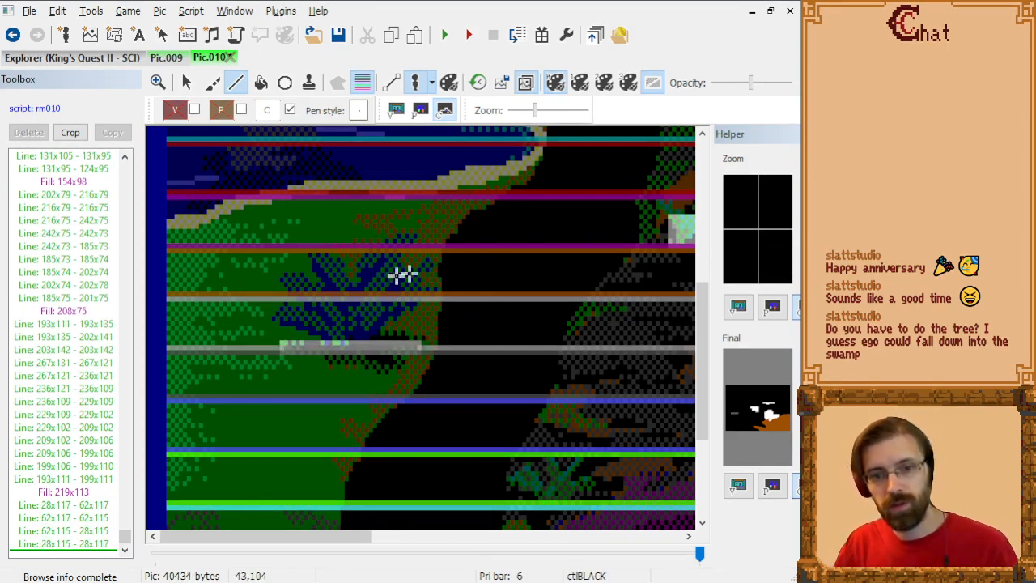
Step: Hide the priority bars and fill the strip beneath the blue plant at 52x116
click(362, 80)
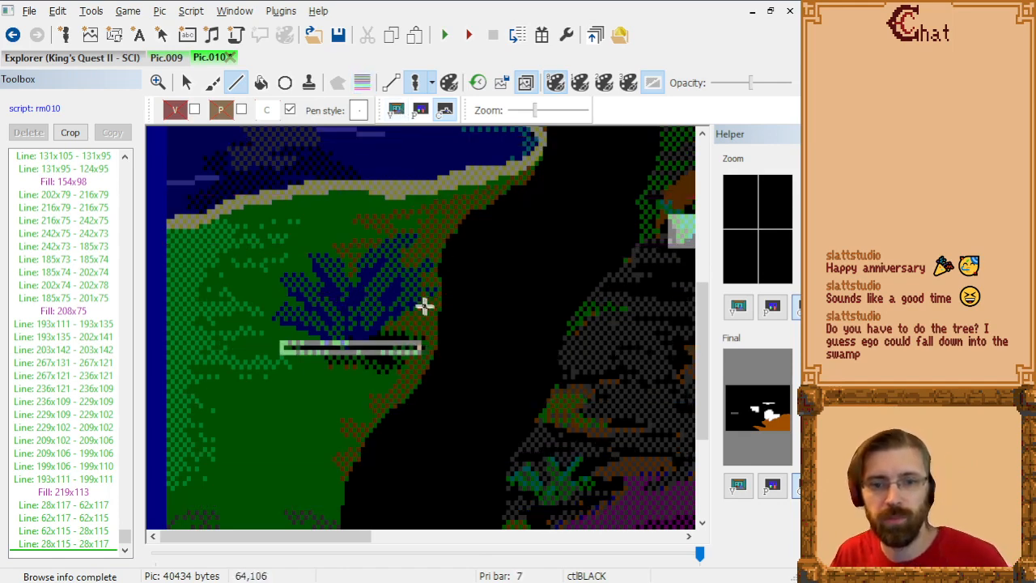
click(261, 83)
click(382, 345)
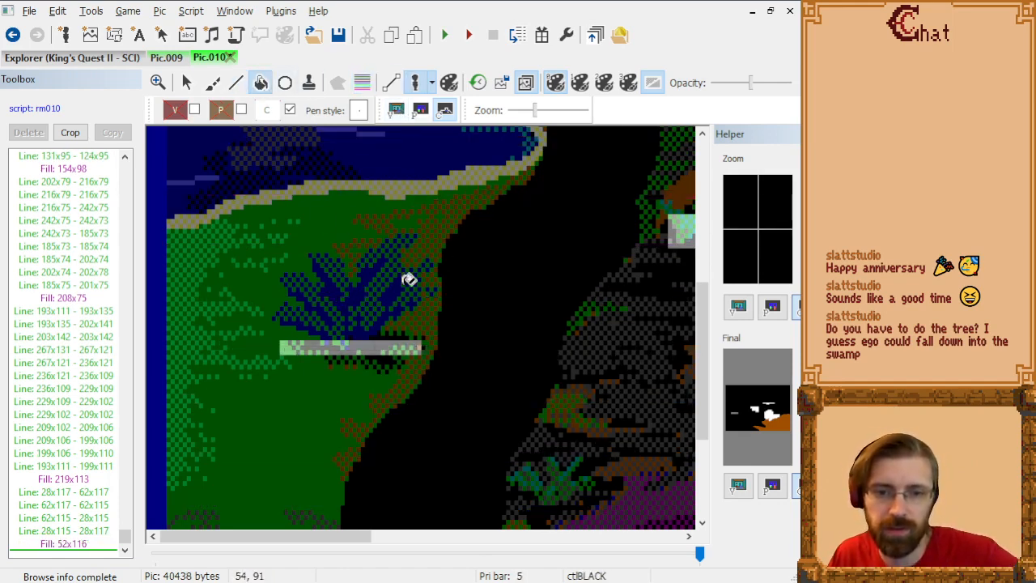
click(187, 82)
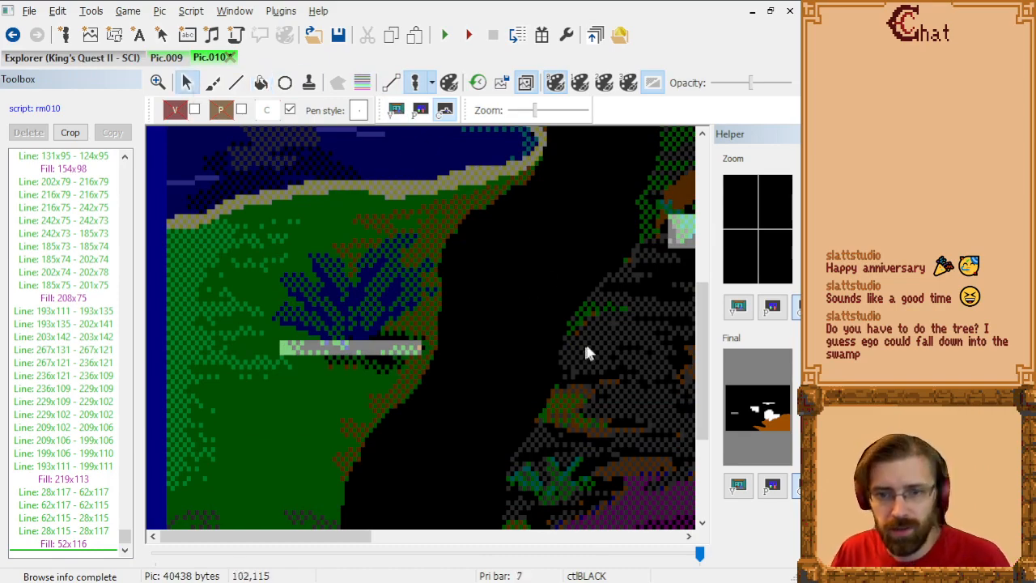
Step: Show the visual screen with the trace overlay hidden, and place ego on the pond bank just behind the blue plant
scroll(489, 282, down, 3)
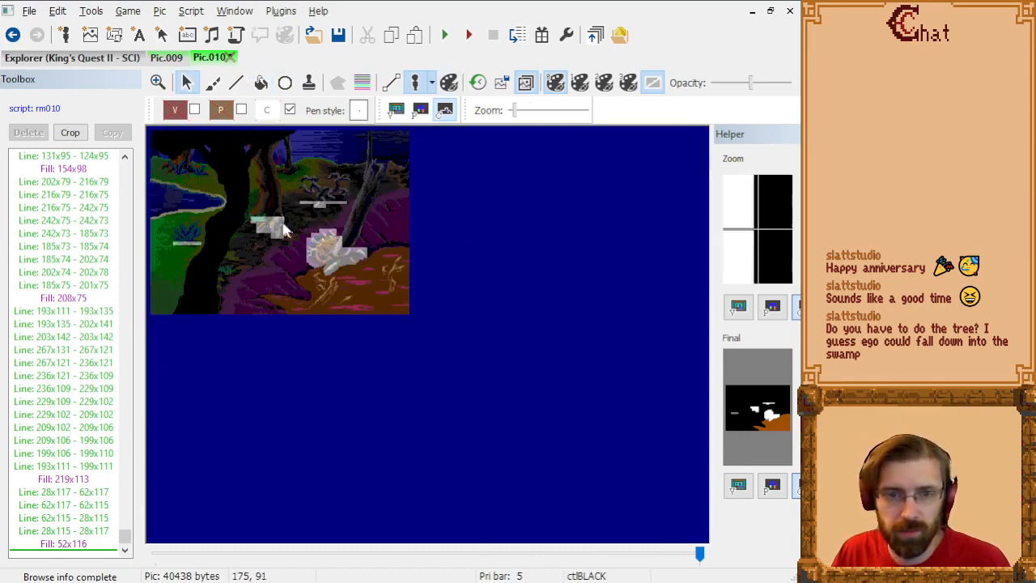
scroll(504, 281, up, 2)
scroll(503, 277, down, 1)
click(396, 110)
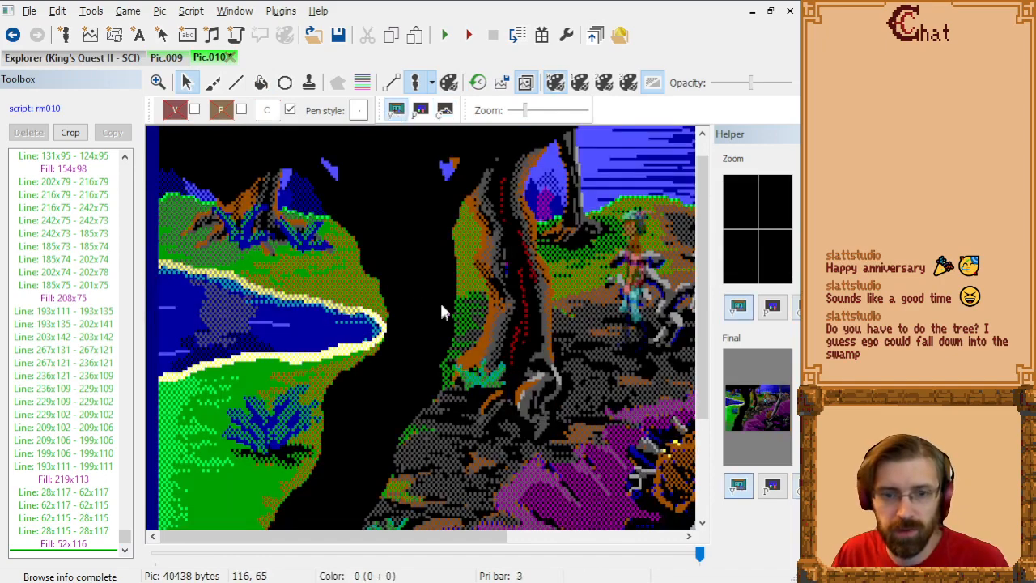
drag(639, 257, 285, 285)
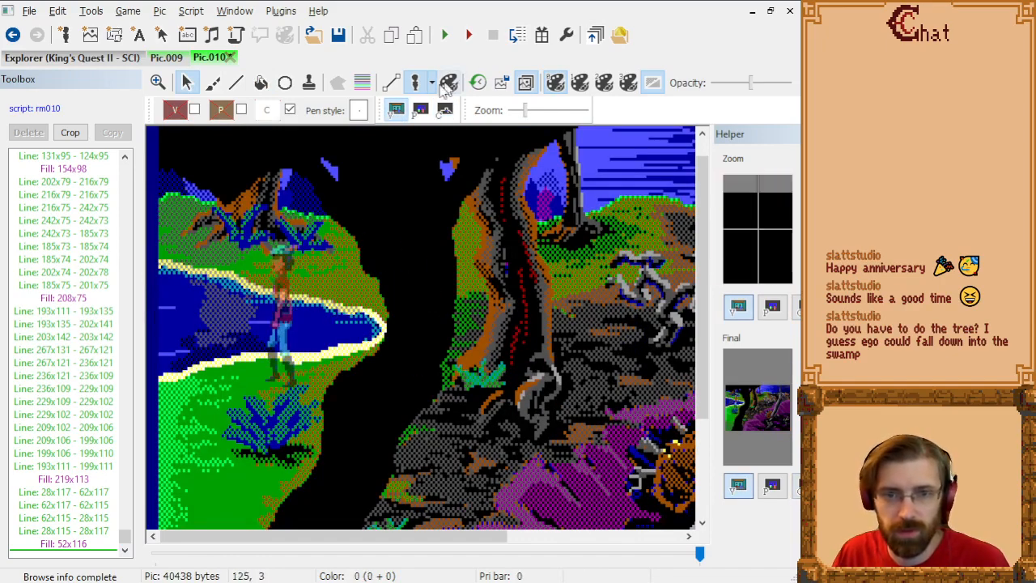
click(531, 84)
scroll(321, 369, down, 2)
scroll(262, 395, up, 2)
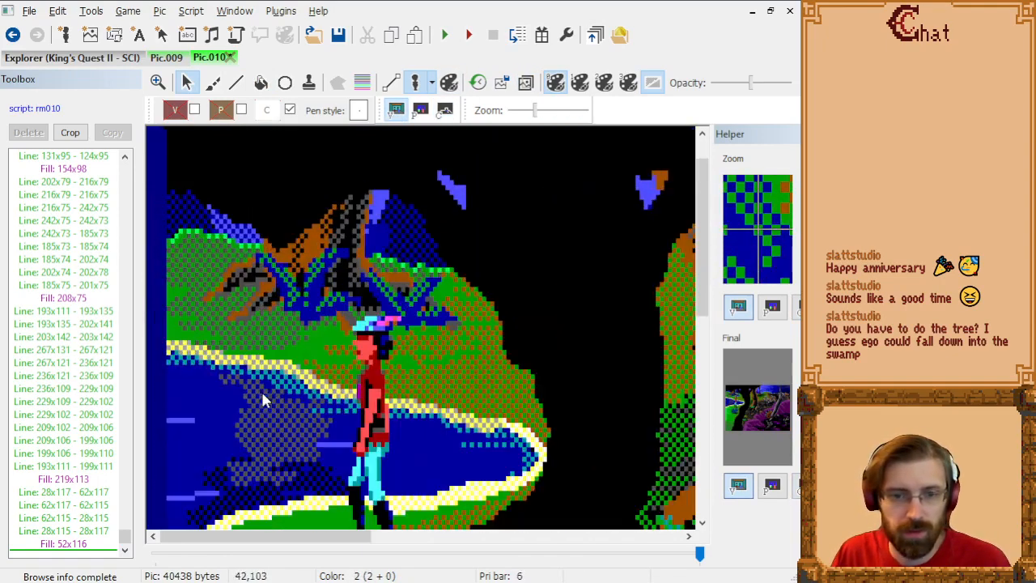
scroll(408, 354, down, 4)
scroll(411, 355, down, 3)
Step: Test how close ego can stand to the blue plant by moving ego along one side and across to its trunk side
drag(377, 267, 251, 270)
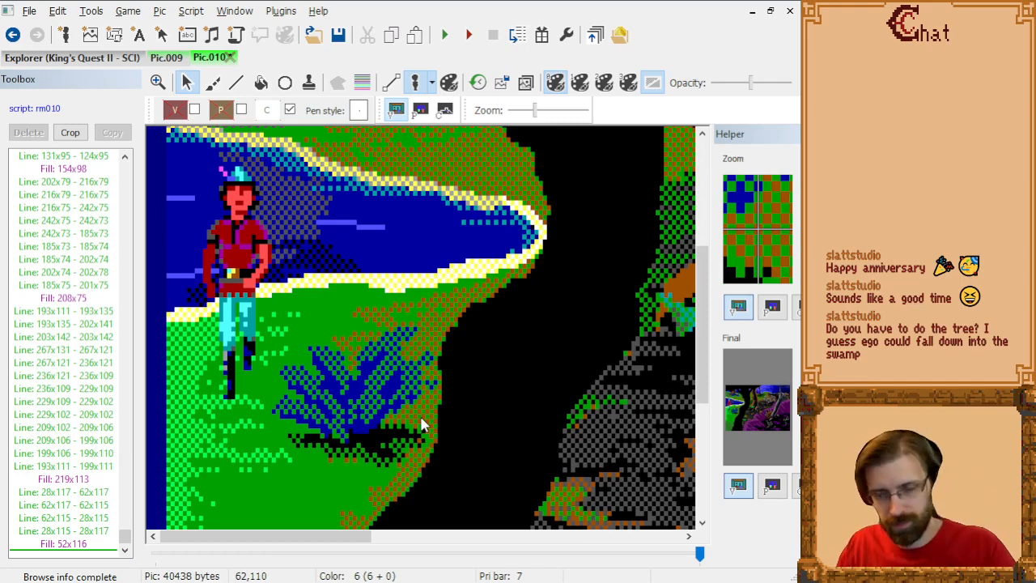
drag(235, 266, 259, 296)
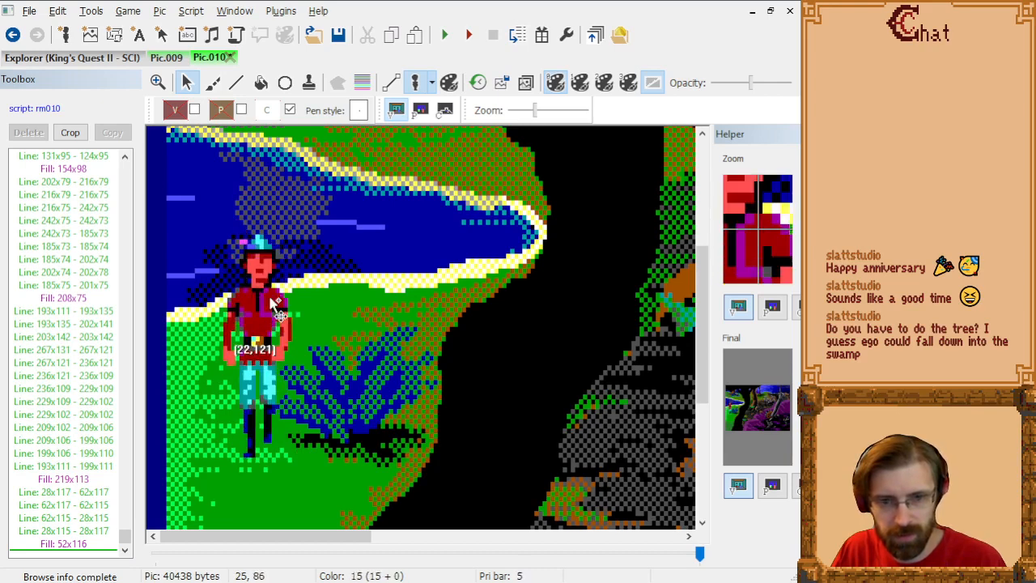
drag(271, 300, 274, 328)
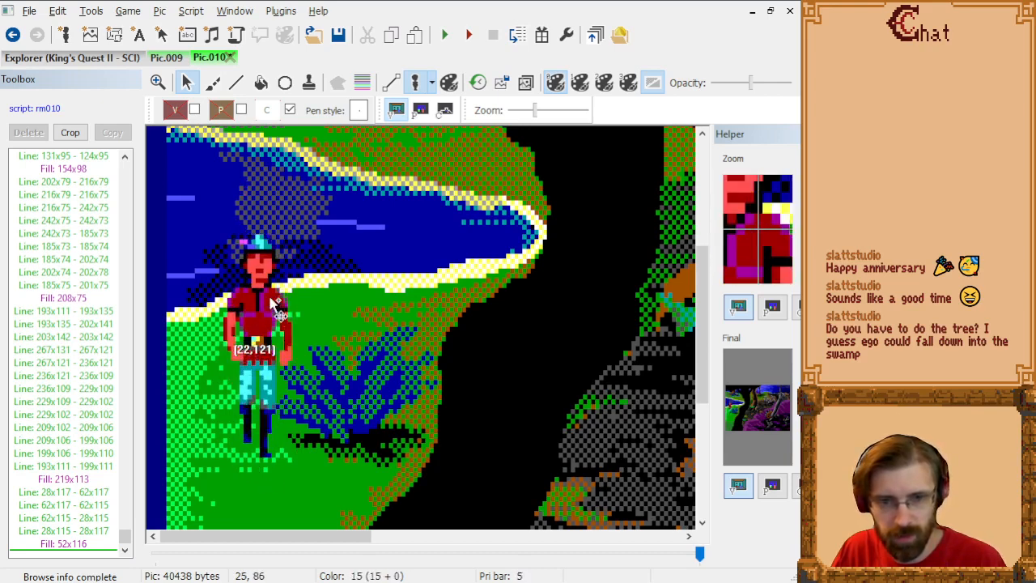
click(445, 109)
click(398, 110)
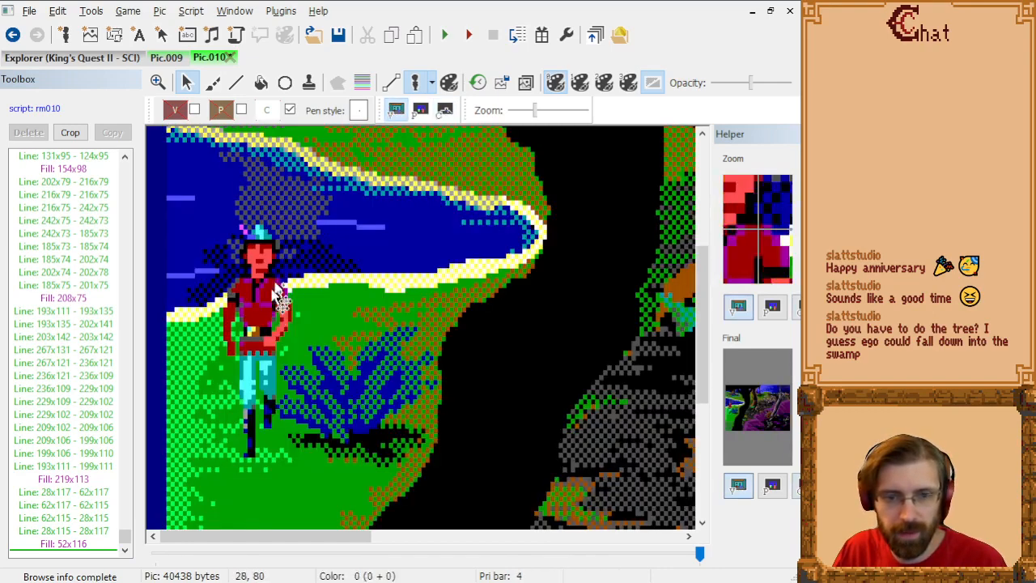
drag(274, 314, 463, 327)
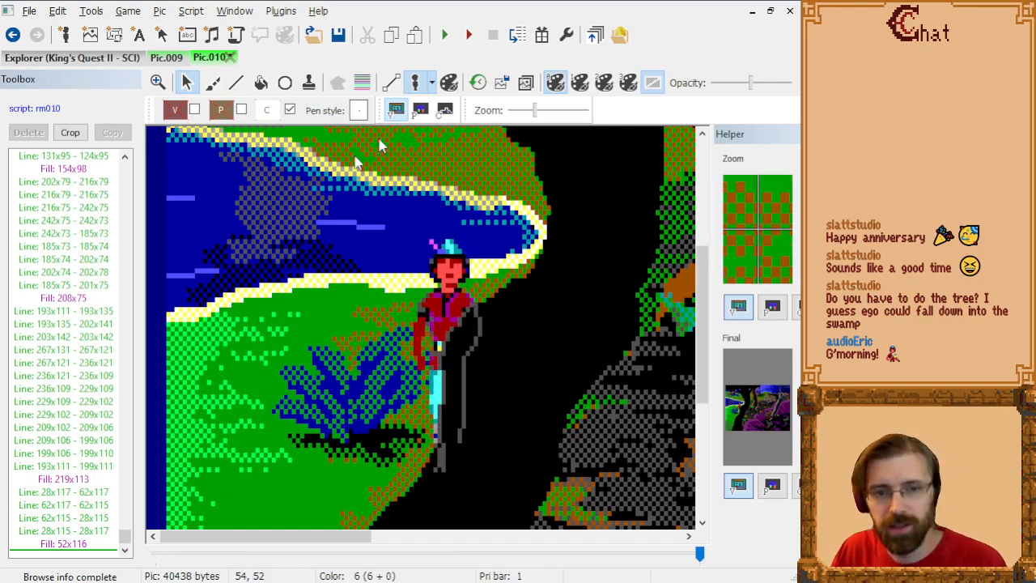
Step: On the control screen, replace the plant strip's lower line 28x117 to 62x117 with a shorter line from 30x117 to 60x117
click(85, 495)
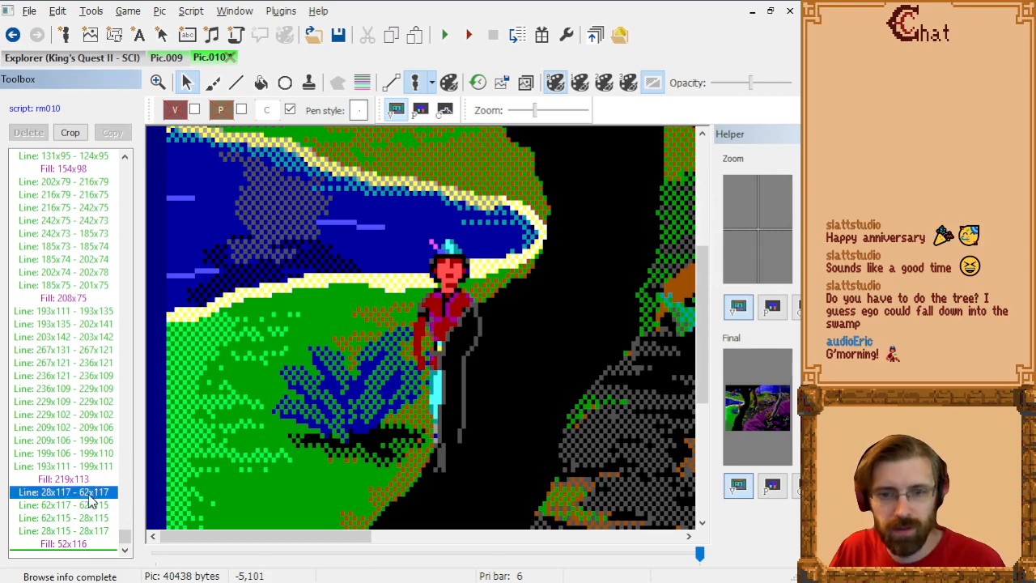
click(444, 109)
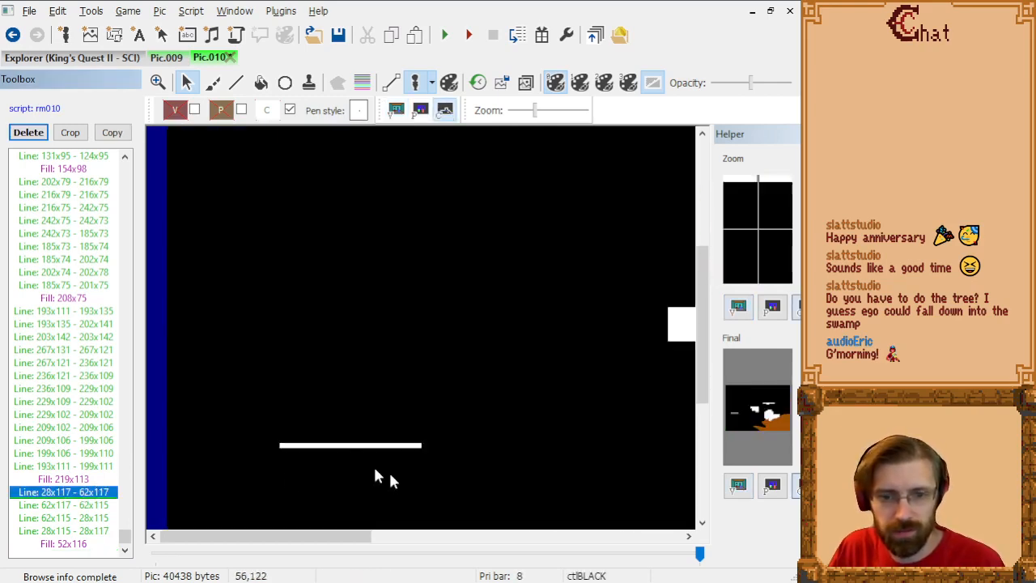
click(236, 88)
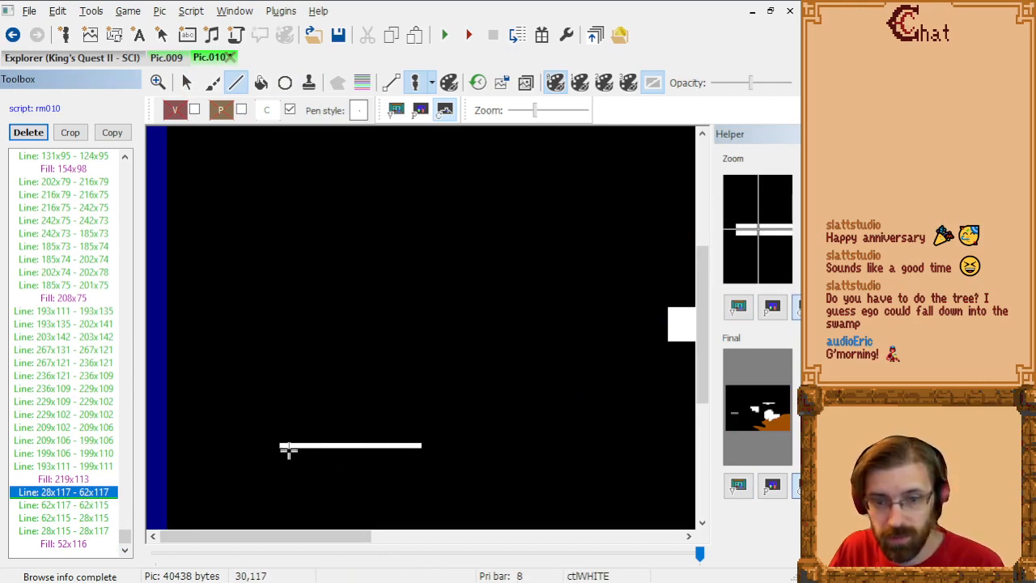
drag(287, 449, 412, 447)
click(68, 493)
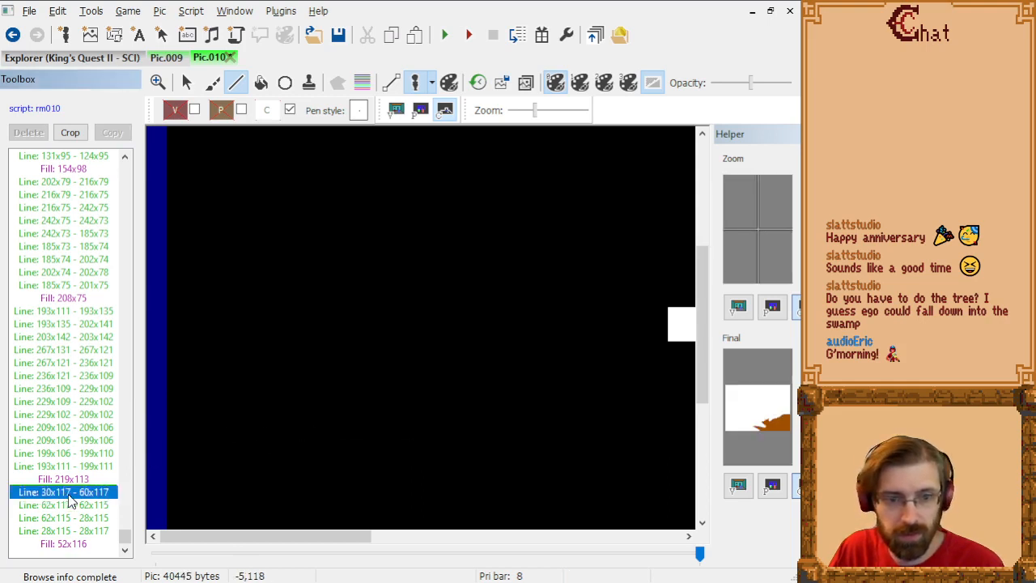
key(Delete)
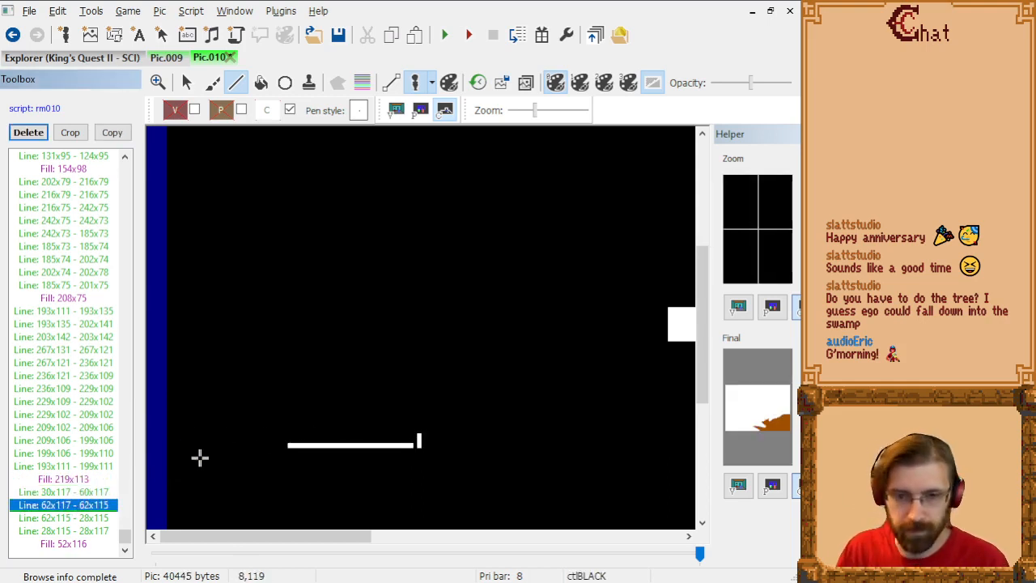
Step: Draw the narrower strip's remaining control lines: 60x116 to 60x115, 60x115 to 30x115, and 30x115 to 30x117
key(Down)
key(Down)
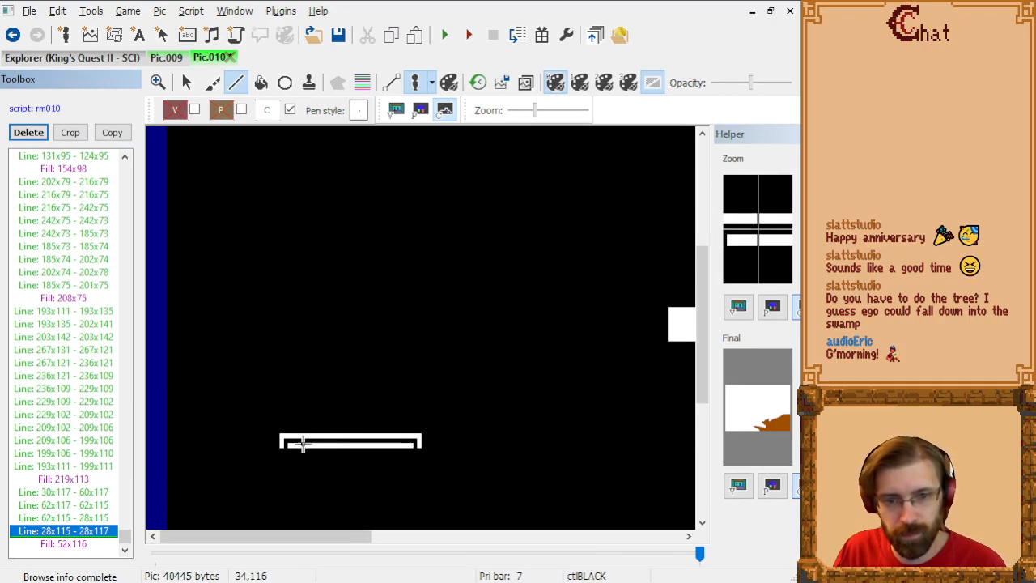
click(413, 445)
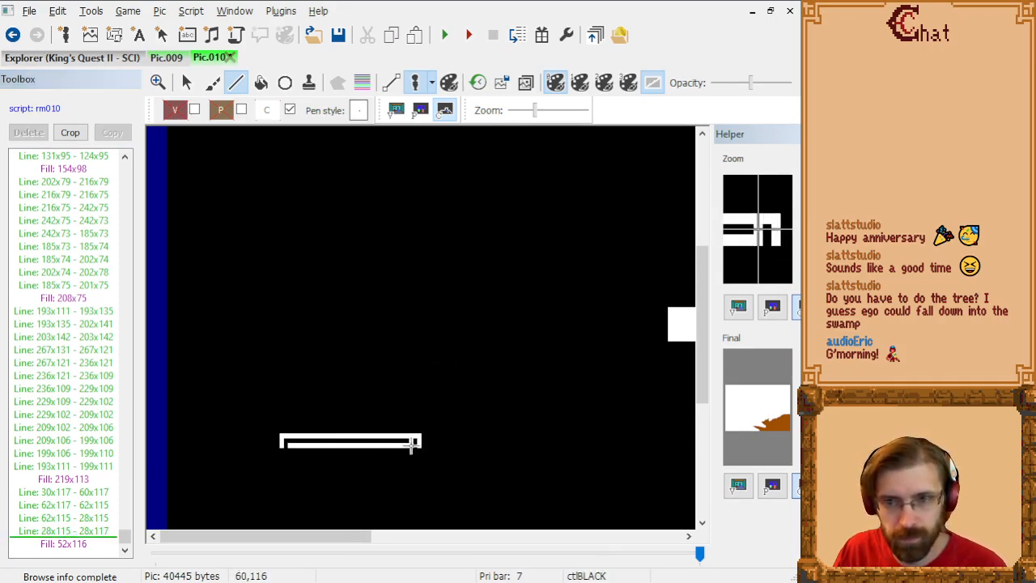
click(412, 440)
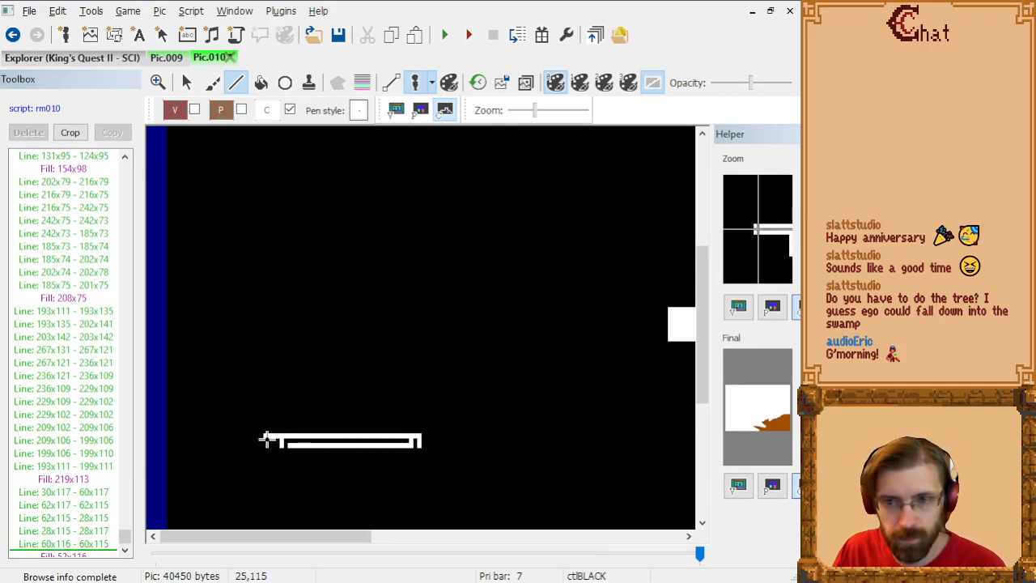
click(288, 437)
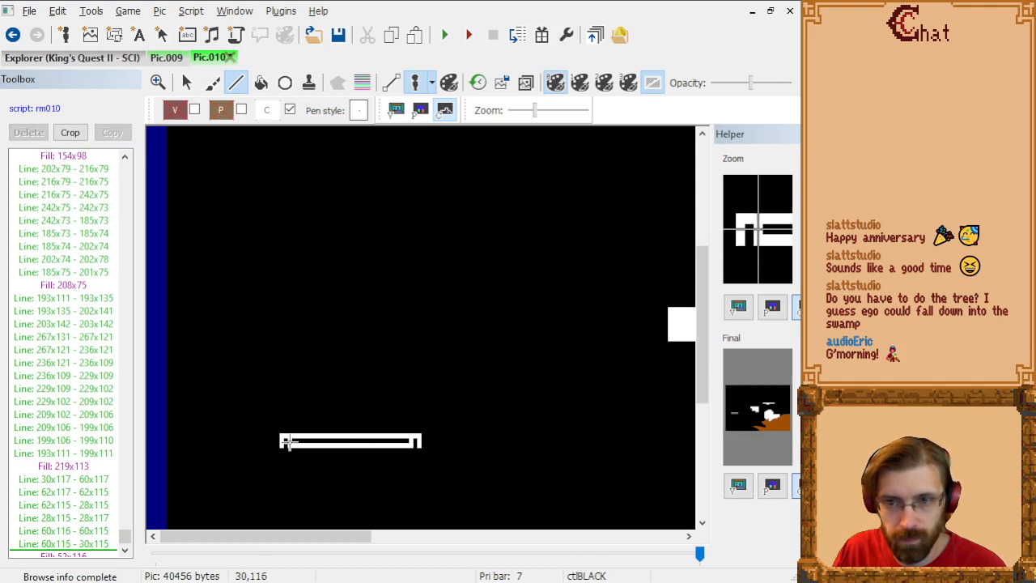
click(288, 445)
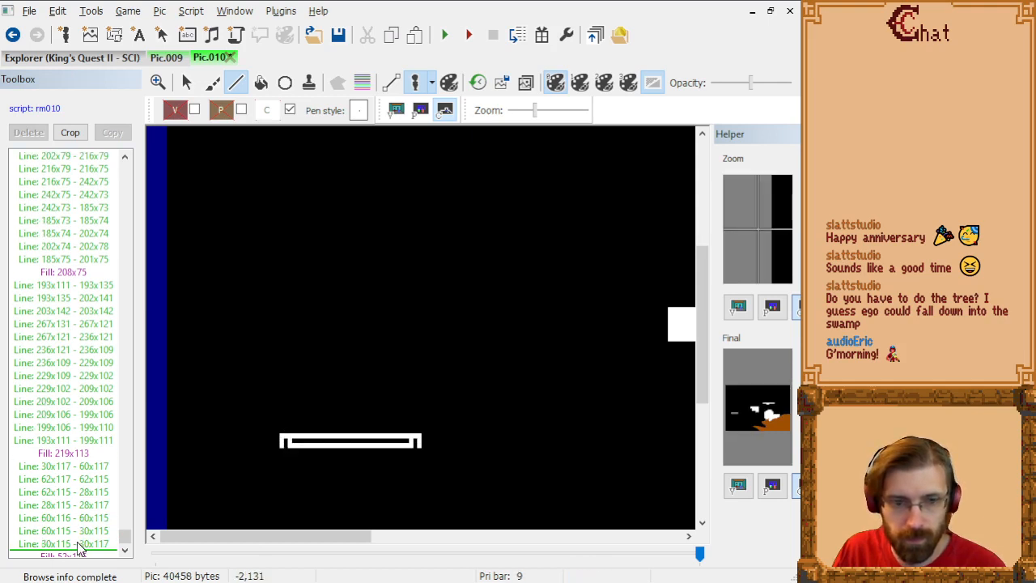
Step: Delete the old strip lines 62x117 to 62x115, 62x115 to 28x115 and 28x115 to 28x117, and include the fill again
click(97, 467)
key(Down)
key(Delete)
key(Up)
key(Down)
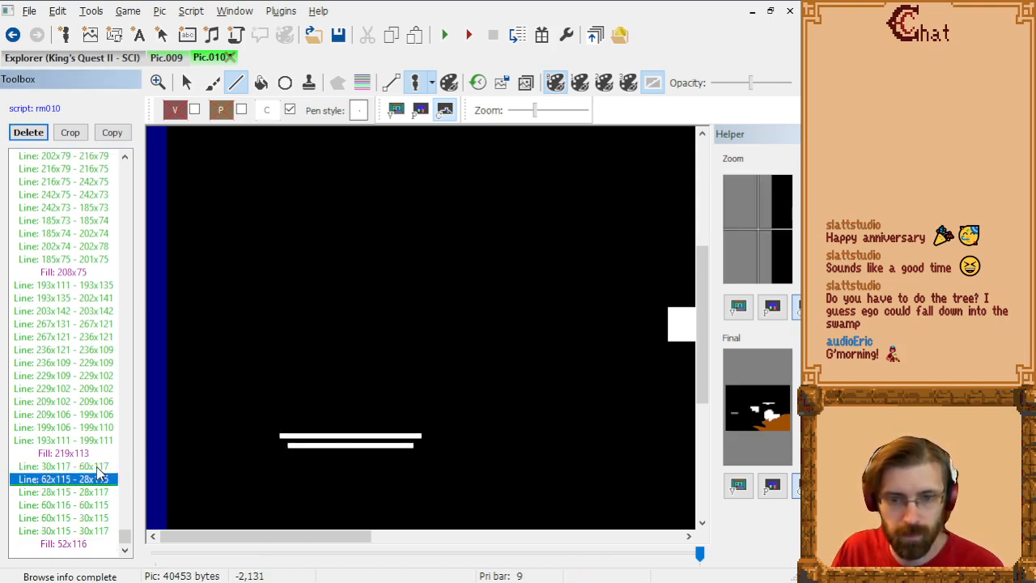
key(Delete)
key(Down)
key(Delete)
key(Down)
key(Down)
key(Down)
key(Down)
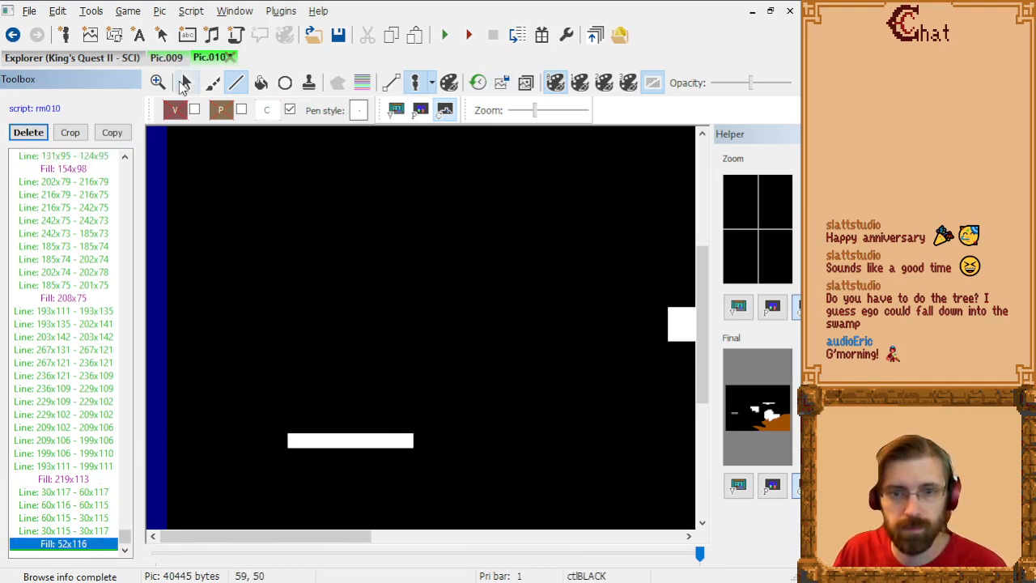
Step: On the visual screen, test ego against the narrowed strip by moving ego from the plant's trunk side to its opposite side
click(396, 110)
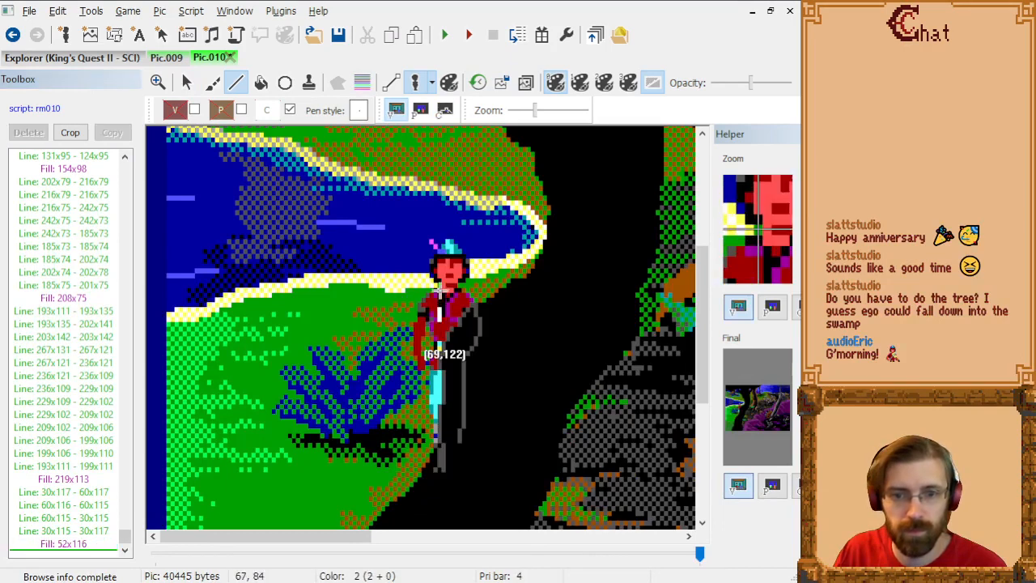
click(186, 83)
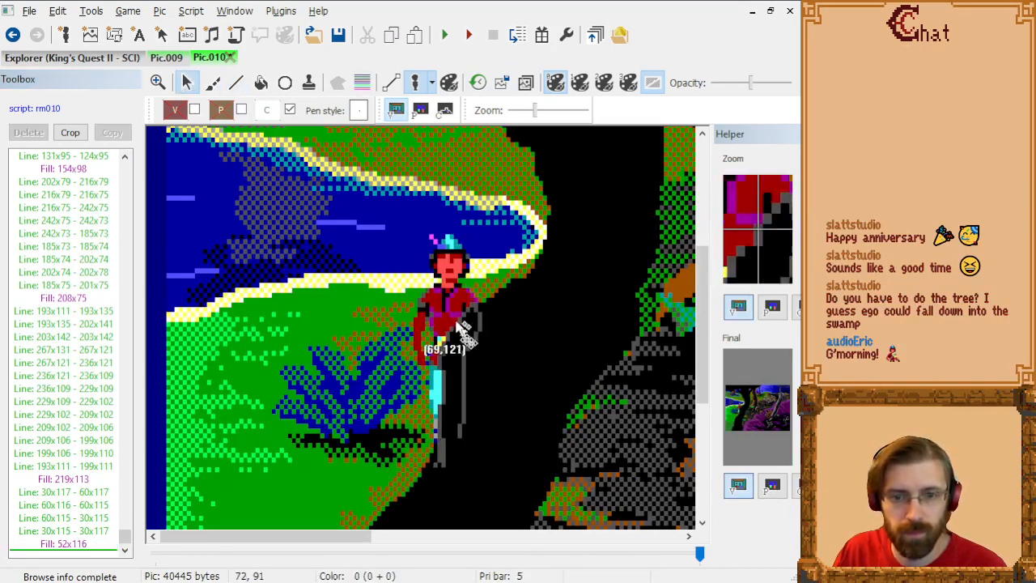
drag(457, 322, 257, 344)
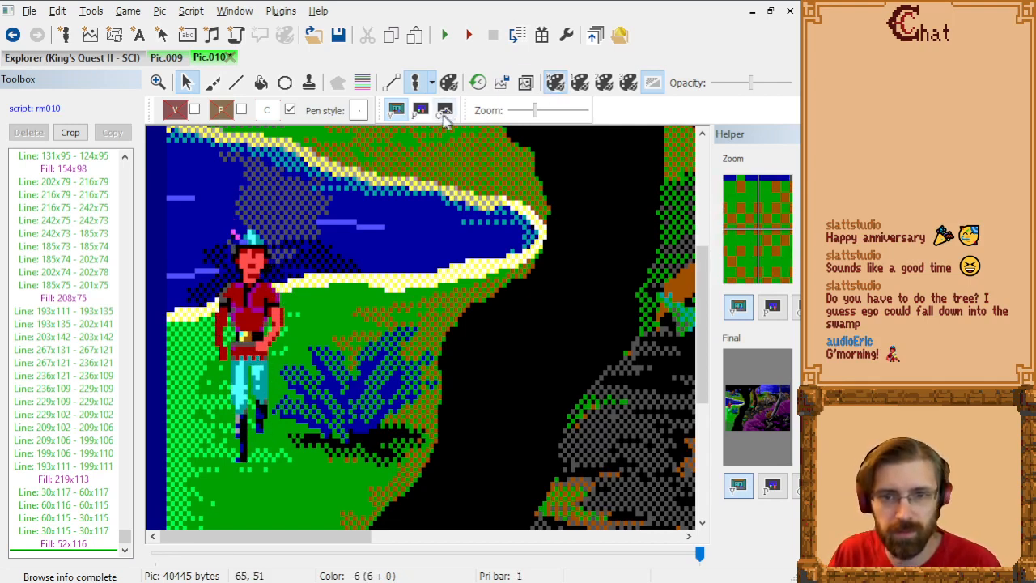
Step: With the background traced over the control screen, replace the strip's line 30x117 to 60x117 with one from 32x117 to 60x117
click(445, 112)
click(525, 88)
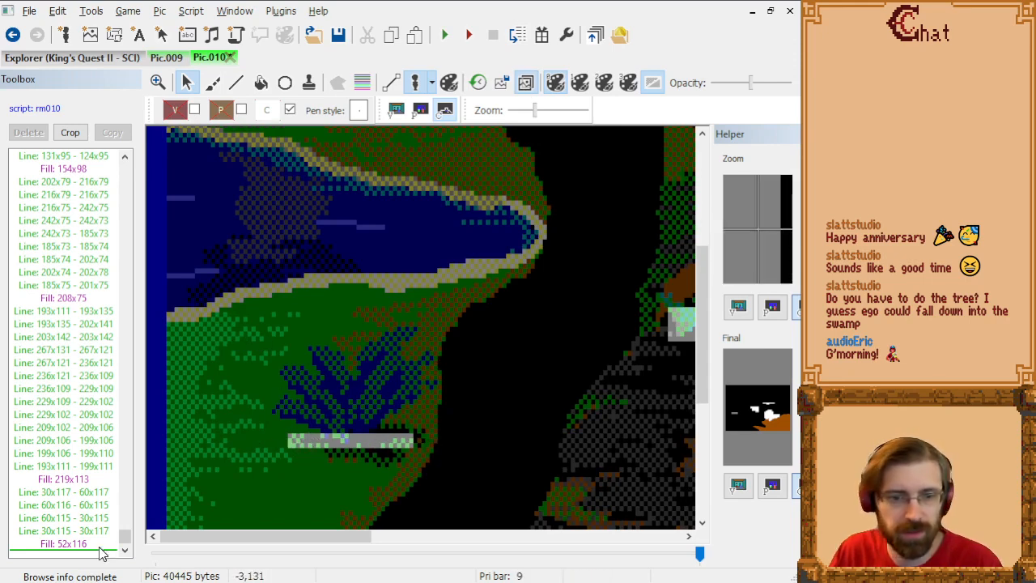
click(101, 493)
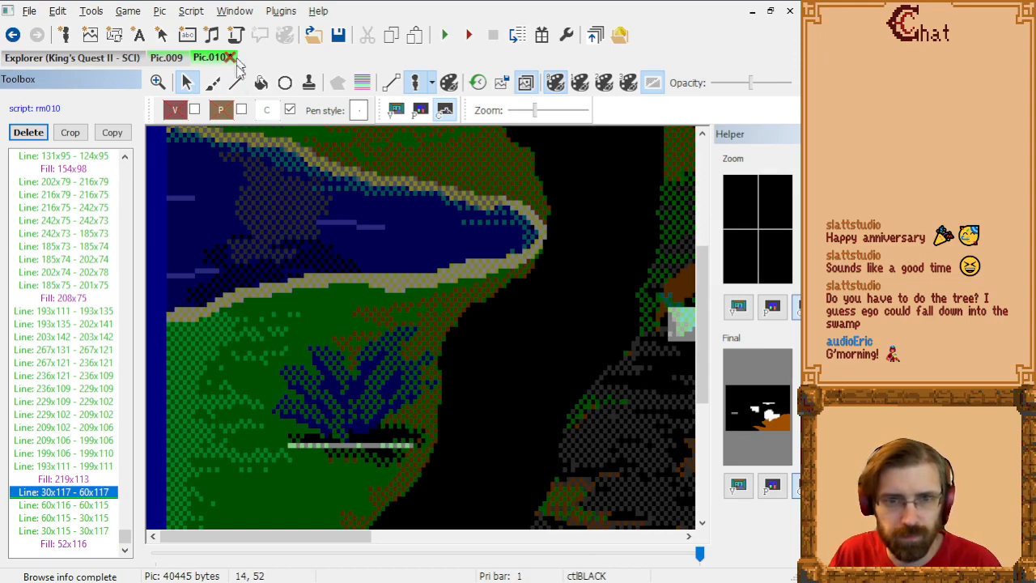
click(298, 451)
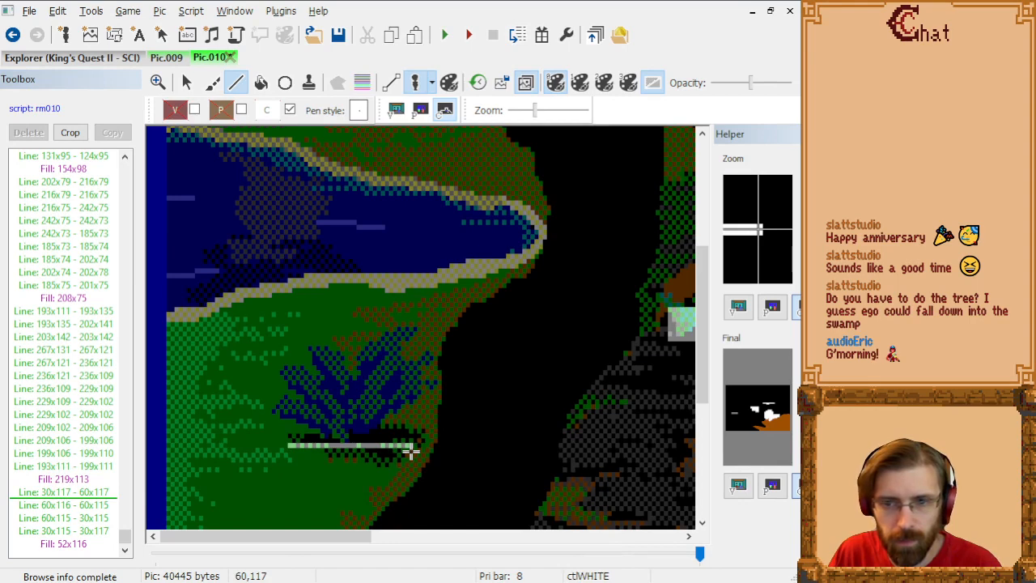
click(412, 451)
click(100, 493)
key(Delete)
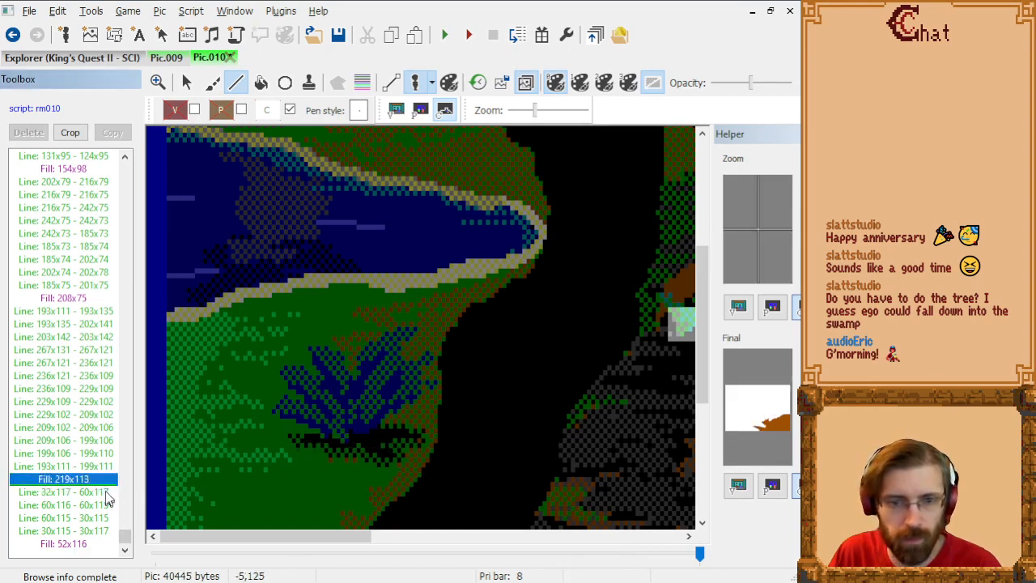
Step: Draw control lines from 32x117 to 32x115 and from 32x115 to 60x115 to close the shortened strip
key(Down)
key(Down)
key(Down)
key(Down)
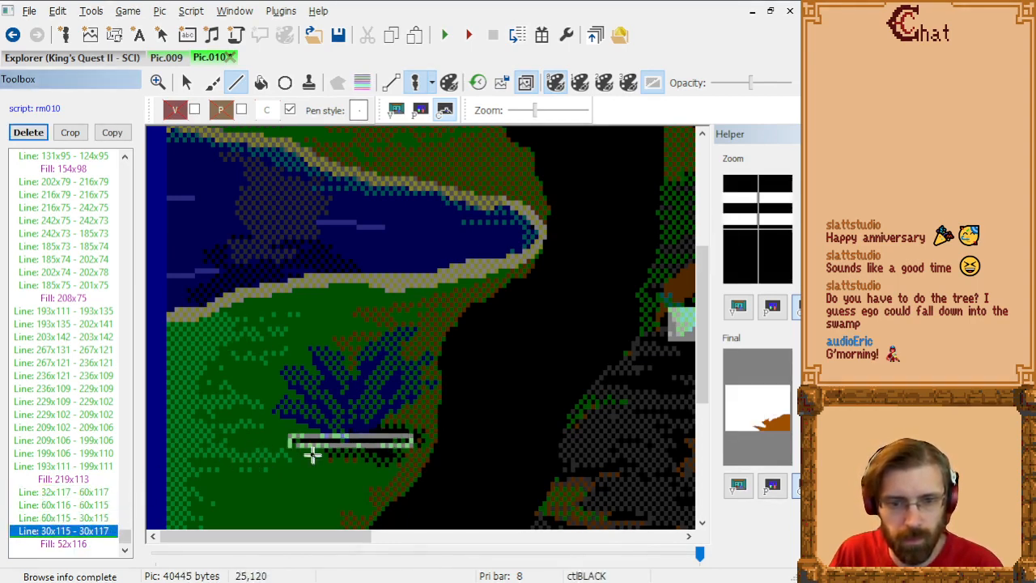
click(298, 444)
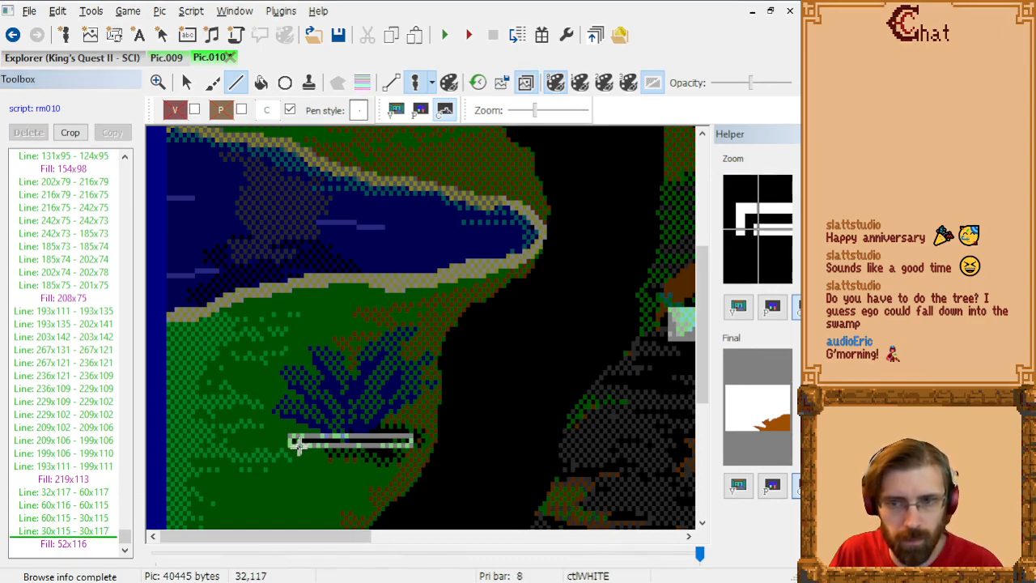
click(298, 438)
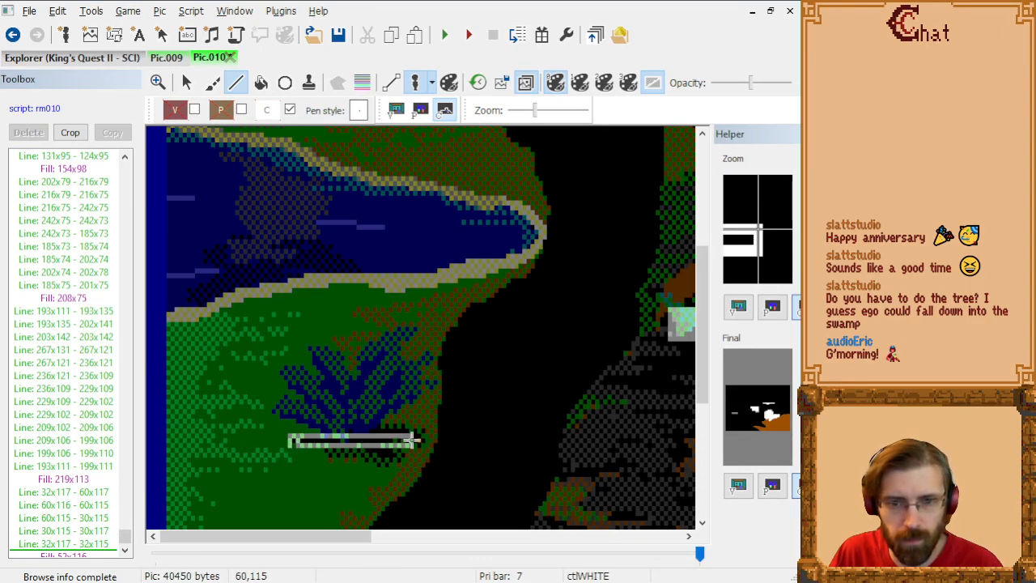
click(411, 438)
Step: Delete the superseded strip lines 60x115 to 30x115 and 30x115 to 30x117, keeping the fill included
click(100, 495)
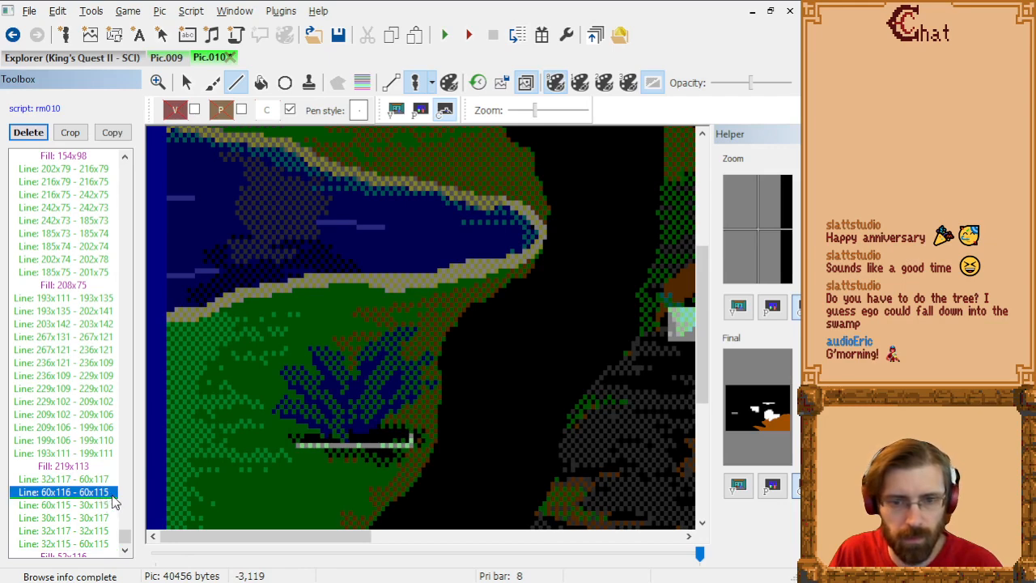
click(113, 503)
key(Delete)
key(Delete)
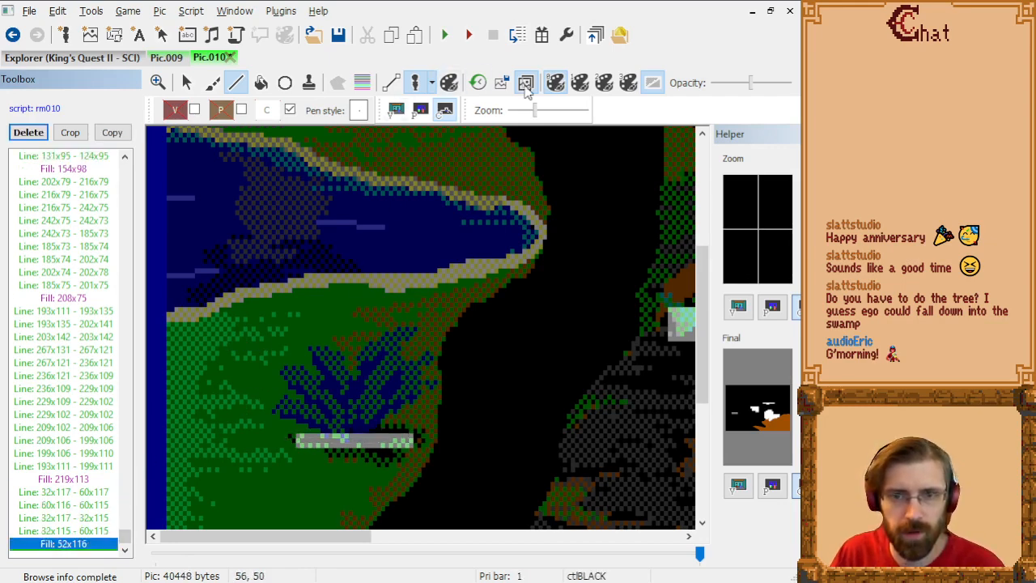
Step: Return to the plain visual screen and test ego's position beside the blue plant against the shortened strip
click(525, 84)
click(395, 112)
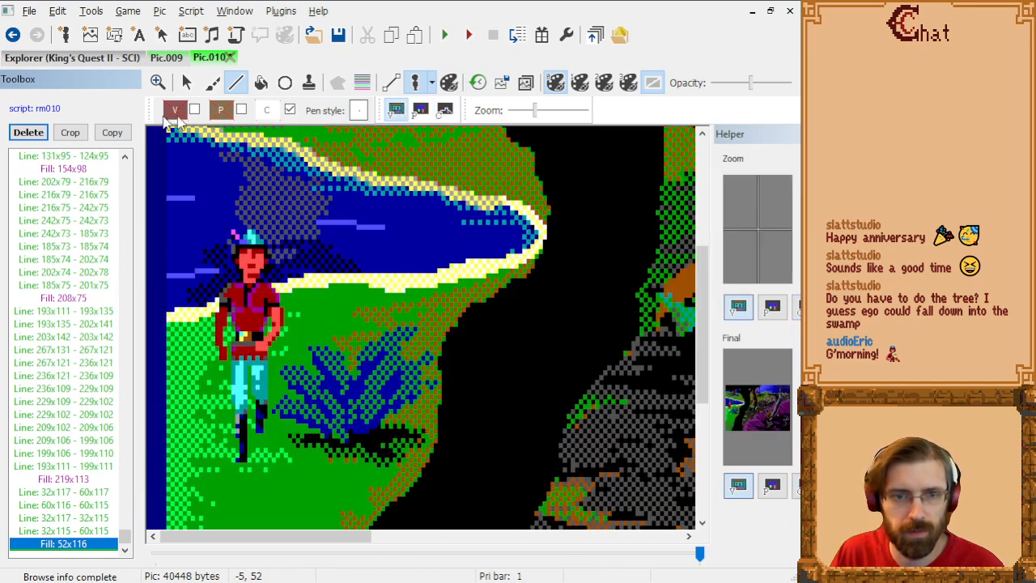
click(187, 83)
mouse_move(270, 307)
mouse_down()
mouse_move(281, 301)
mouse_move(280, 354)
mouse_move(281, 267)
mouse_move(271, 349)
mouse_move(272, 285)
mouse_move(272, 324)
mouse_up()
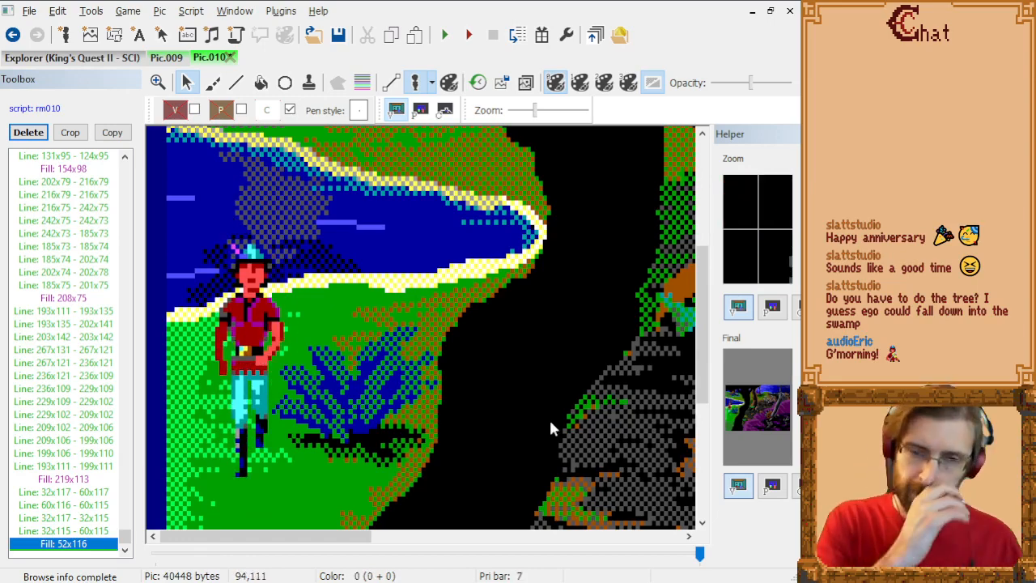
Step: Test ego's position beside the blue plant, against the black trunk and behind the middle tree
scroll(397, 285, down, 2)
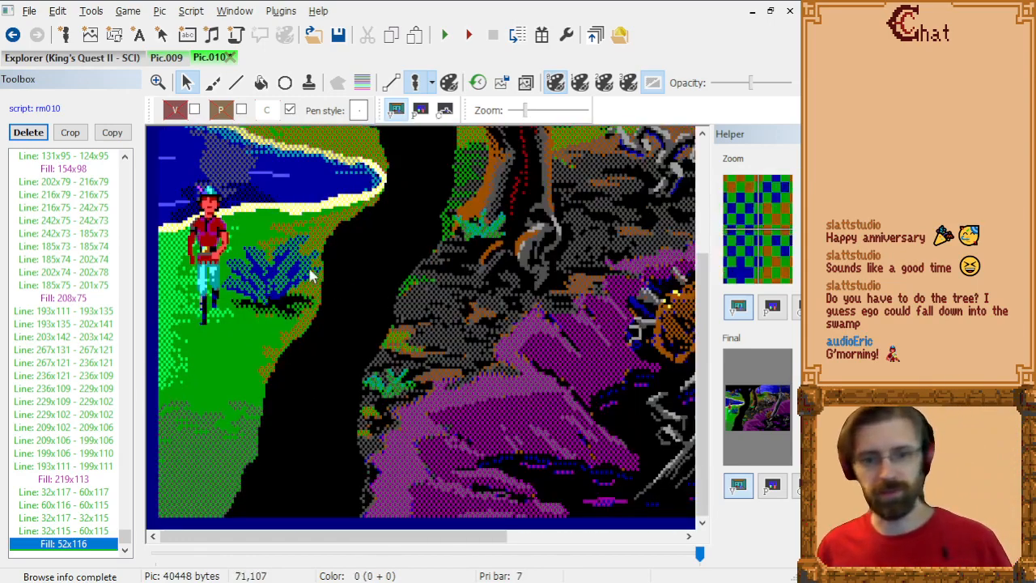
scroll(257, 287, up, 2)
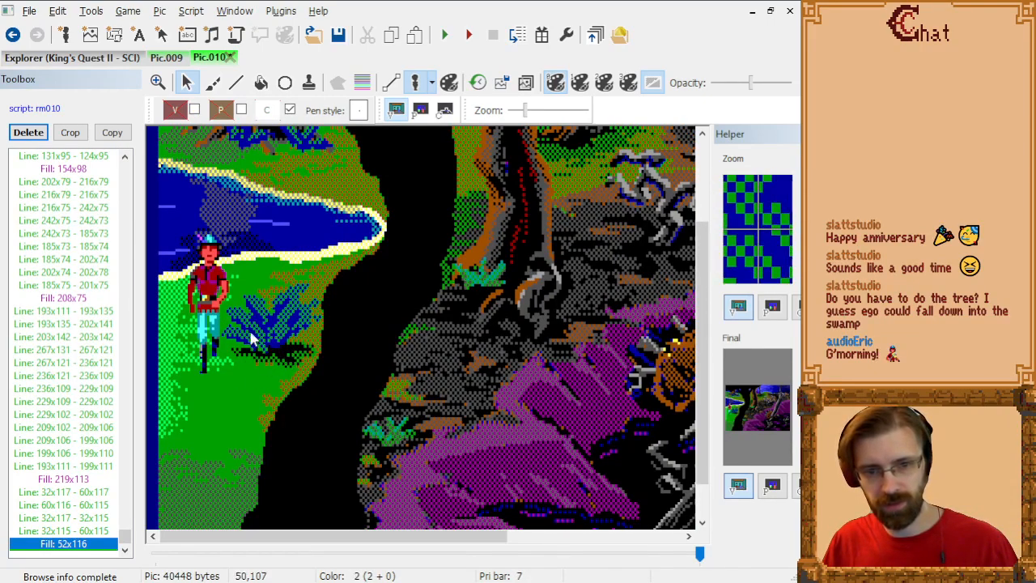
drag(203, 300, 327, 264)
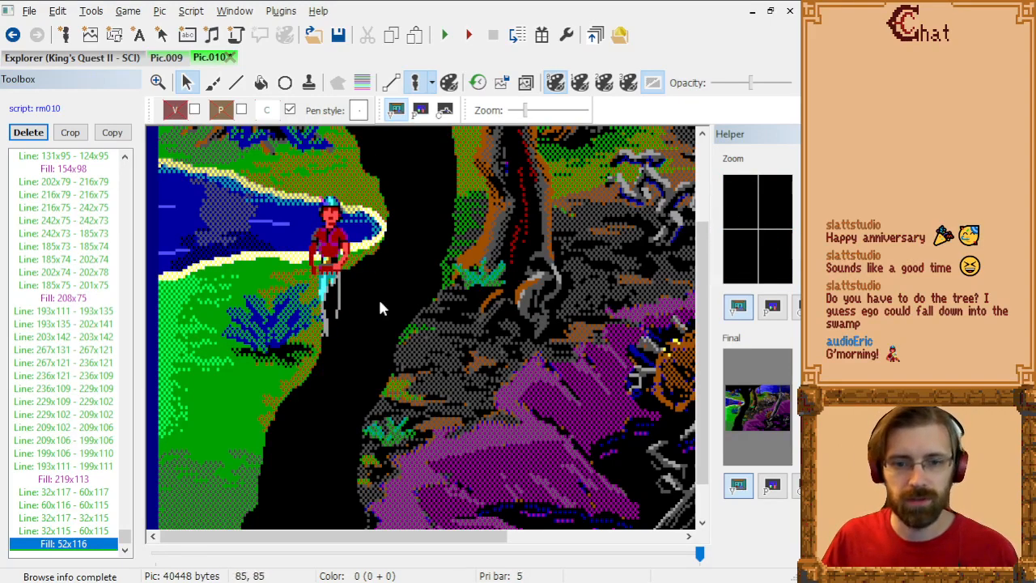
scroll(381, 308, down, 1)
drag(295, 270, 362, 244)
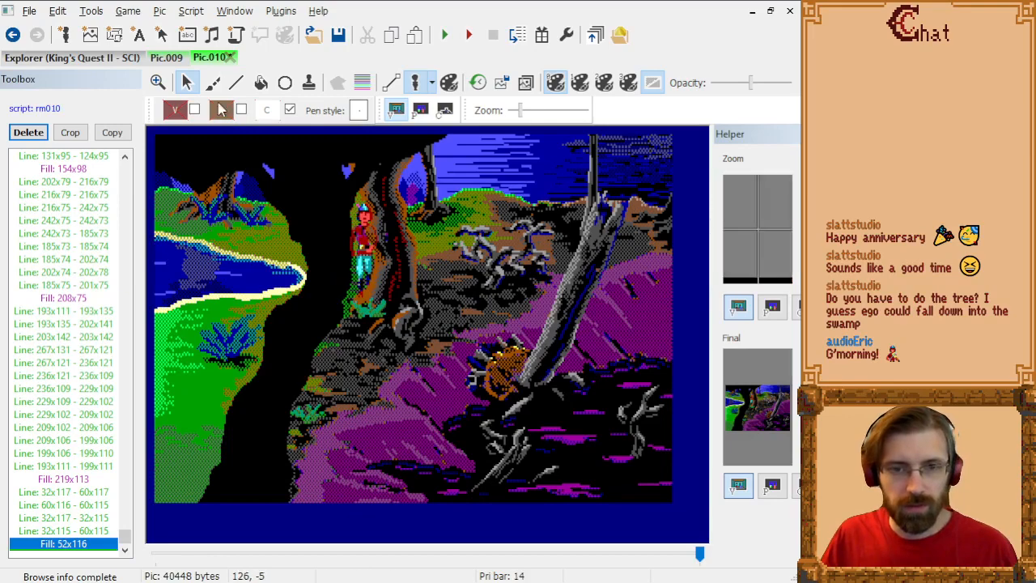
Step: Examine Pic.009's priority and control screens for how its water is marked, and return to Pic.010
click(160, 58)
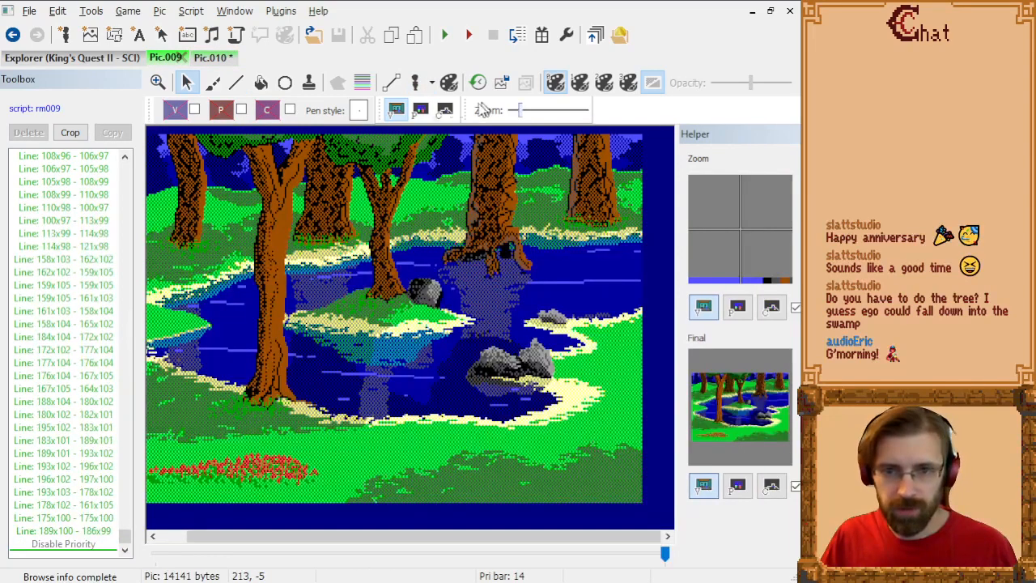
click(421, 111)
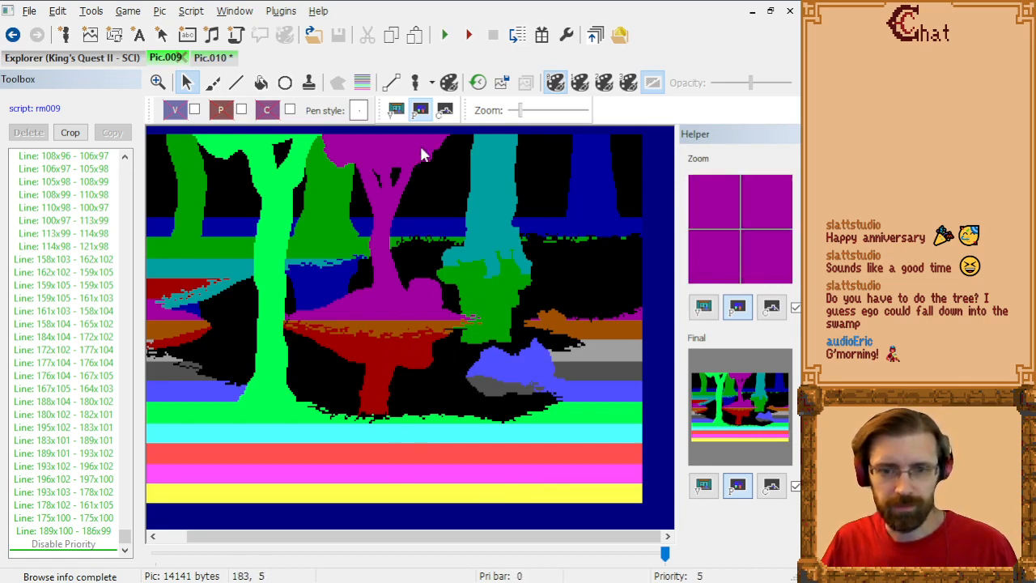
click(445, 110)
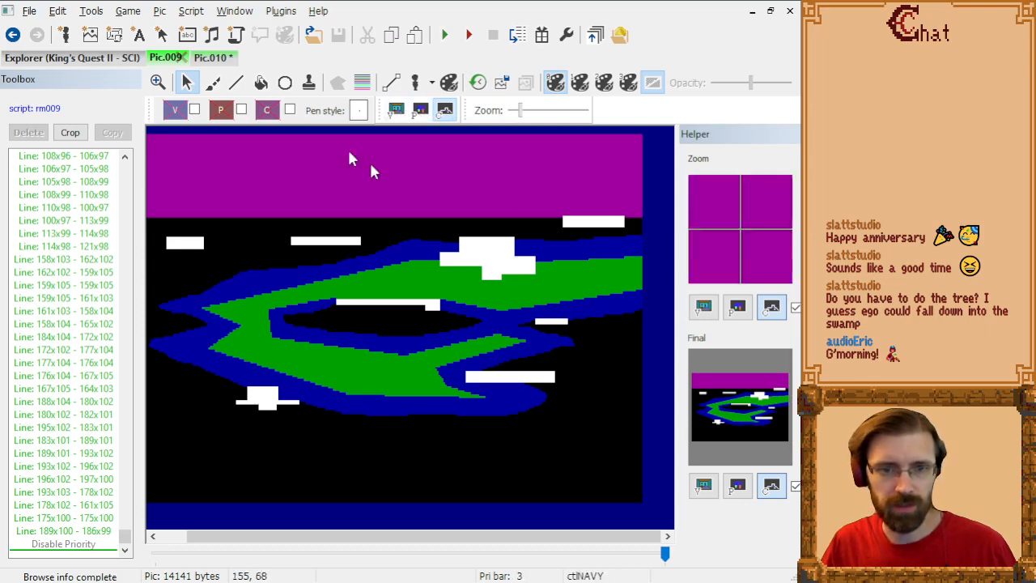
click(210, 57)
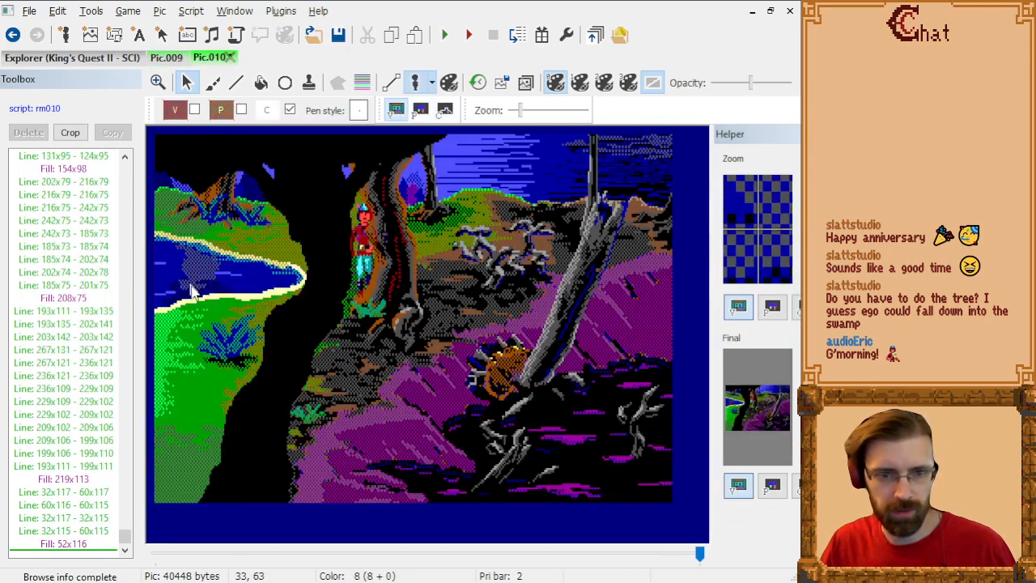
Step: Test ego's position near the roots, beyond the leaning dead trunk and on the pond's upper bank, checking Pic.010's control screen in between
scroll(196, 248, up, 2)
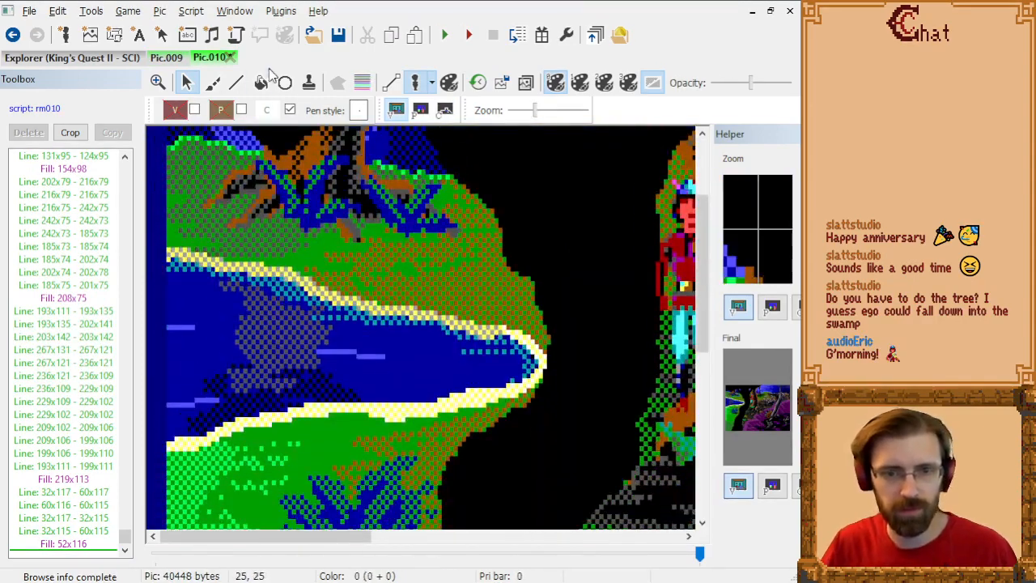
scroll(364, 249, down, 2)
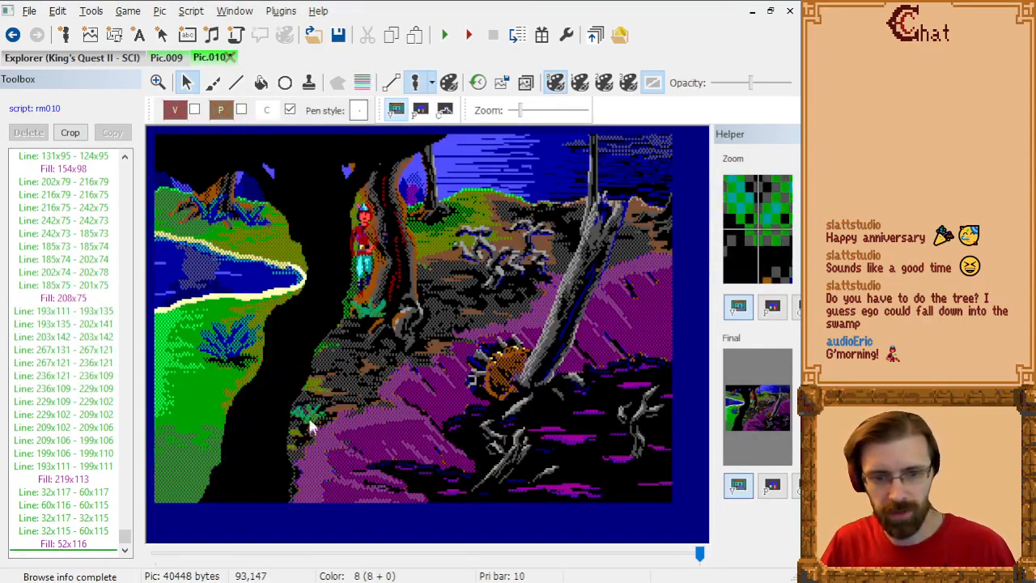
drag(363, 235, 417, 321)
drag(444, 287, 619, 285)
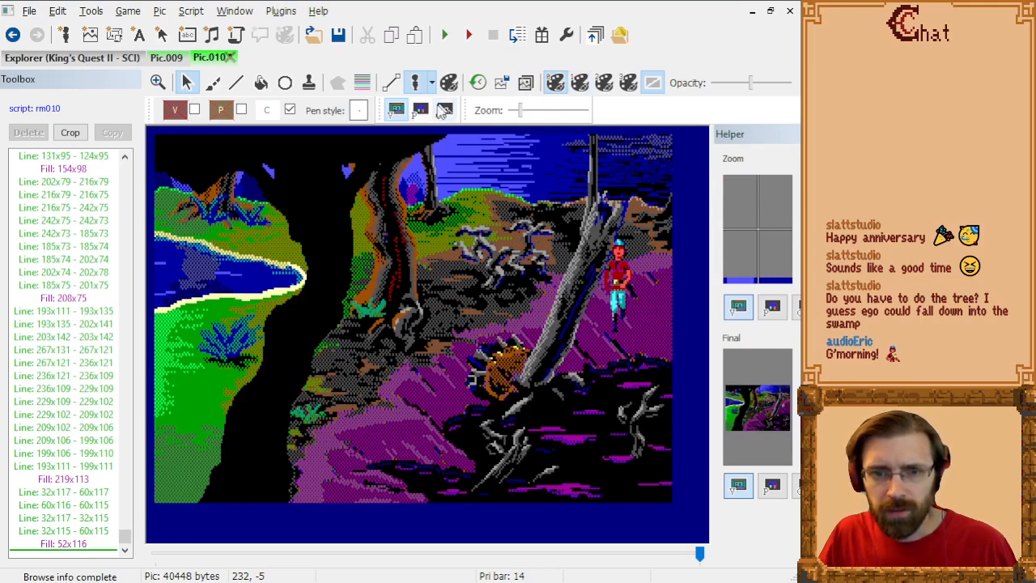
click(445, 111)
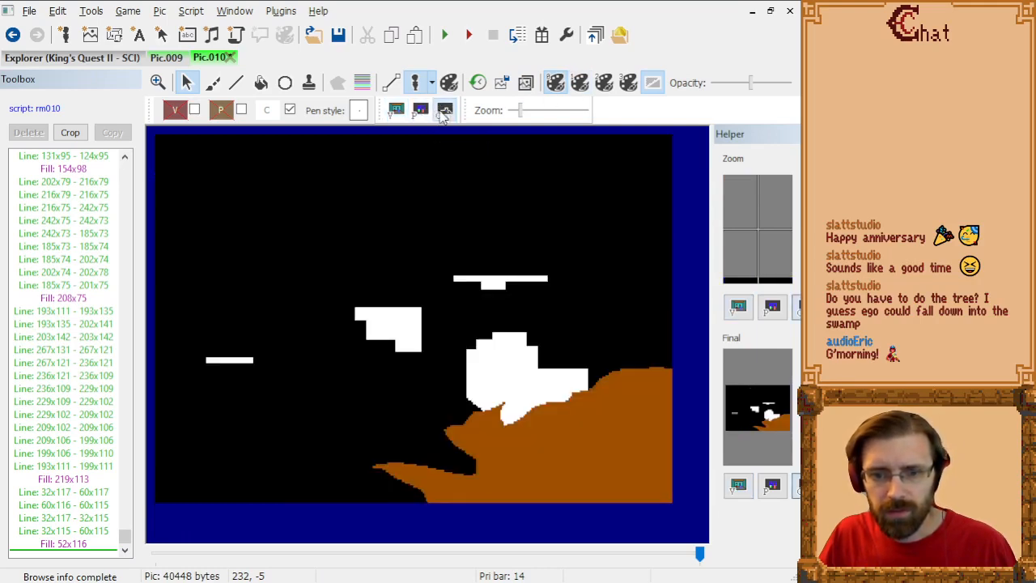
click(395, 111)
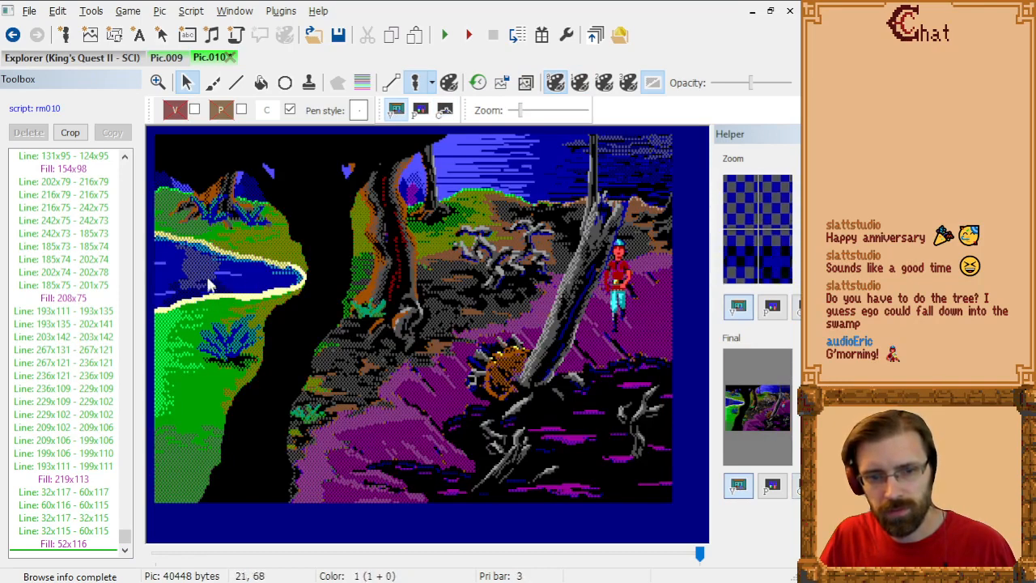
drag(620, 279, 279, 217)
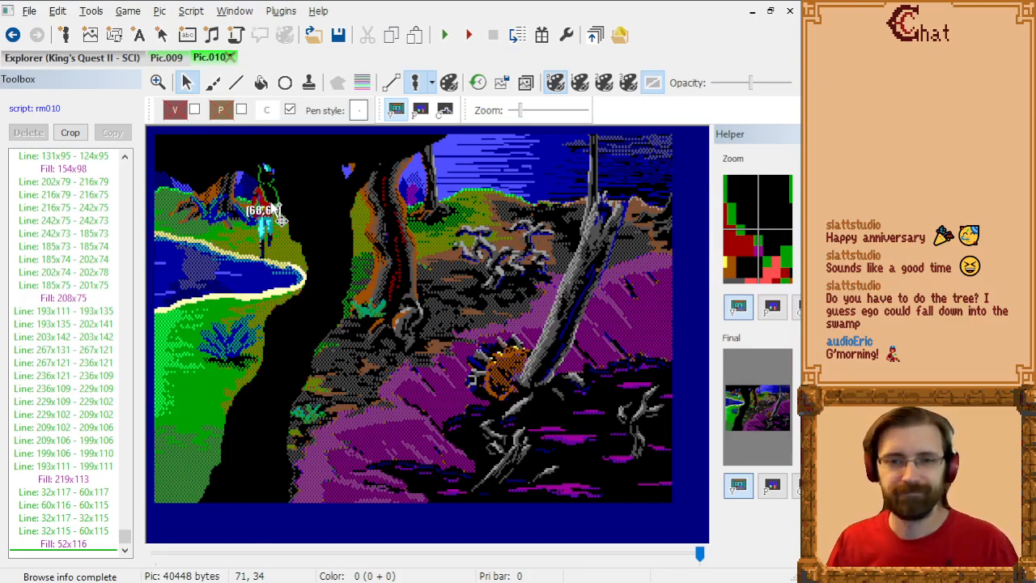
Step: Set up the Line tool with control value 2 for Pic.010's pond, using Pic.009's control screen as a reference
scroll(234, 280, up, 3)
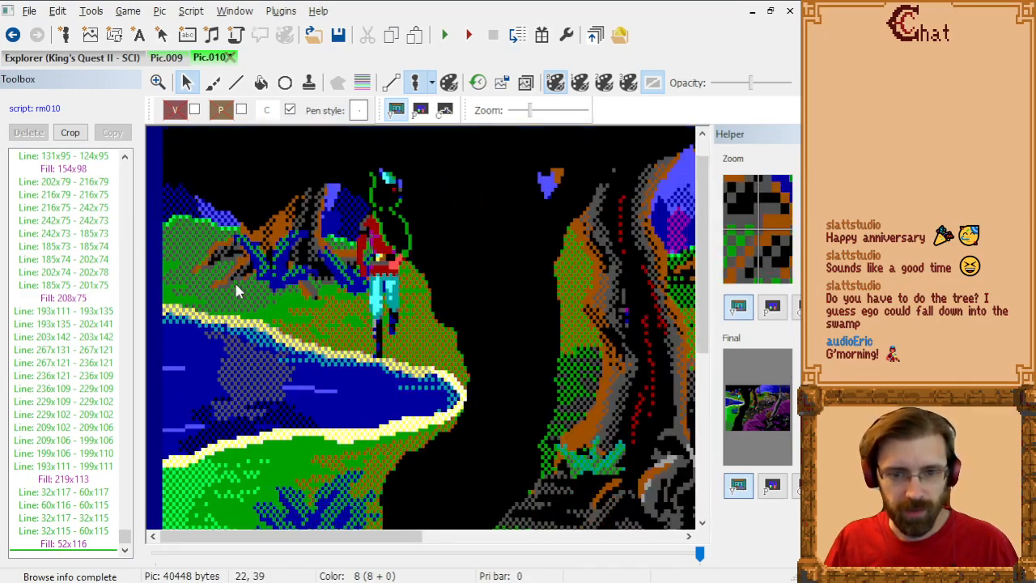
scroll(250, 350, up, 2)
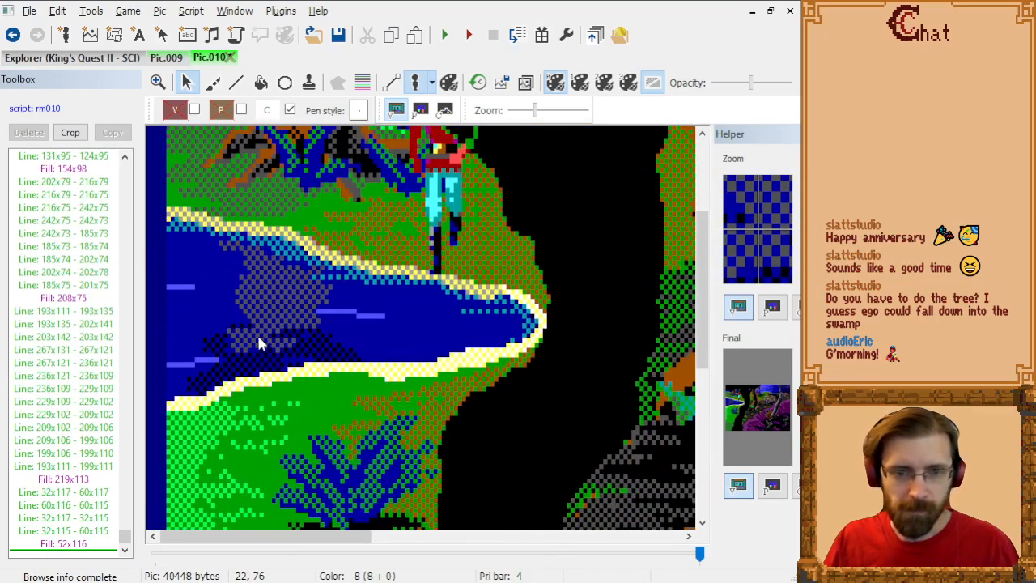
click(235, 83)
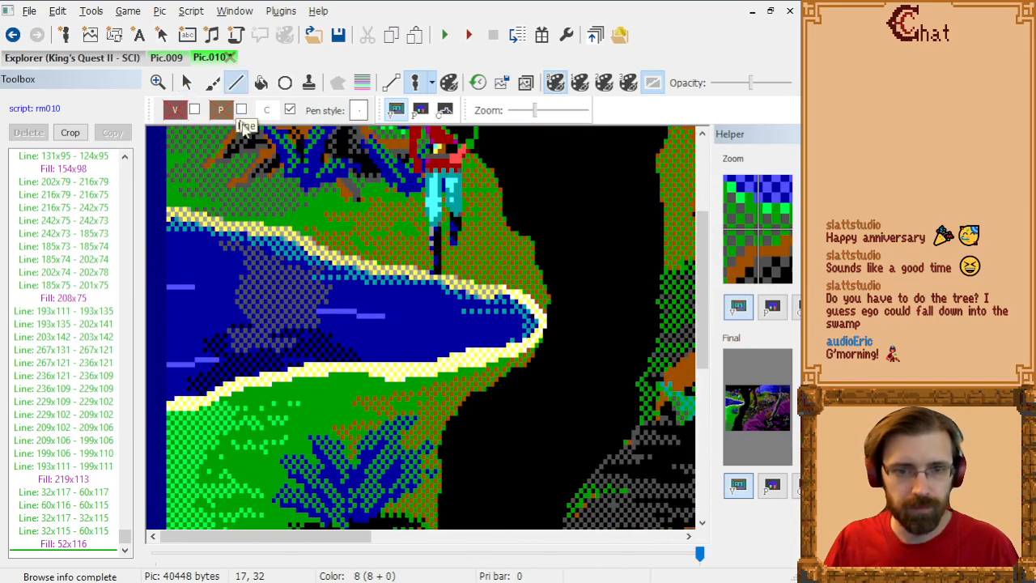
click(168, 57)
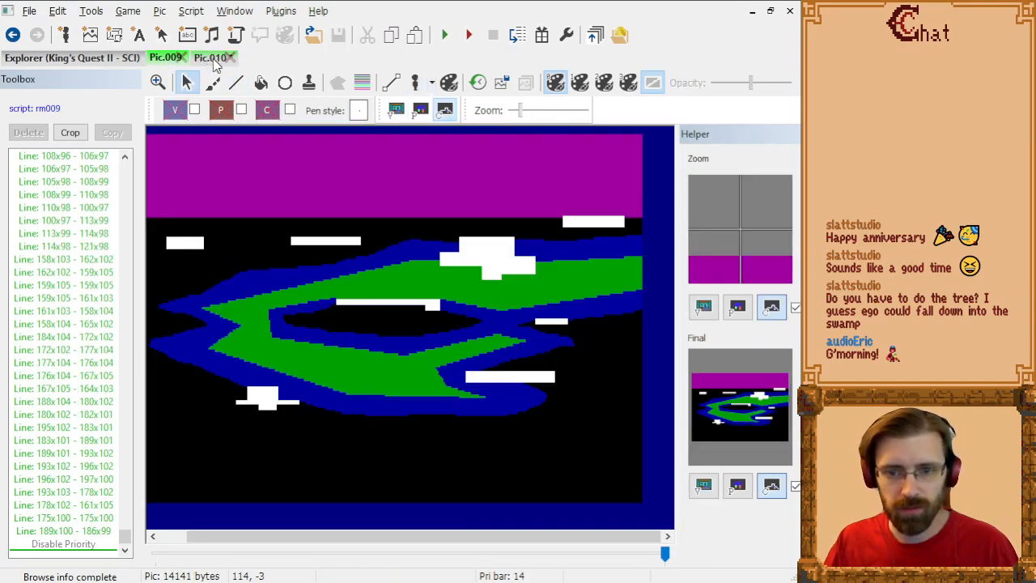
click(212, 58)
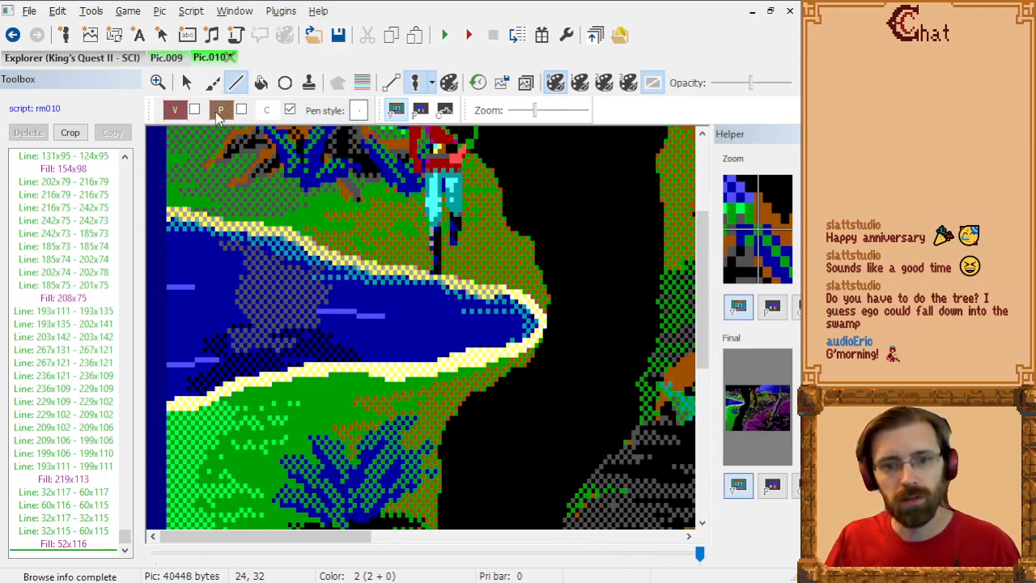
click(269, 110)
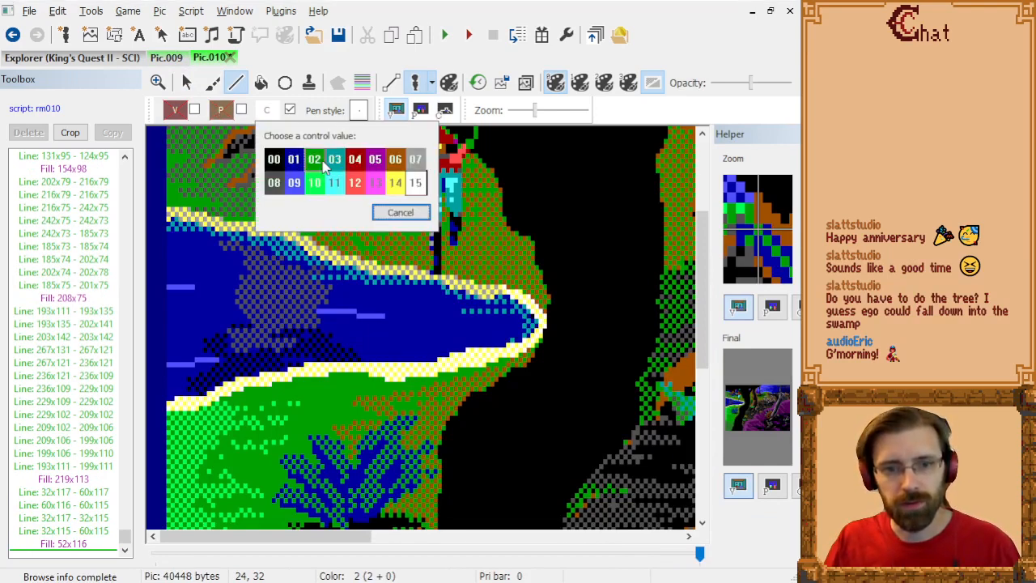
click(326, 164)
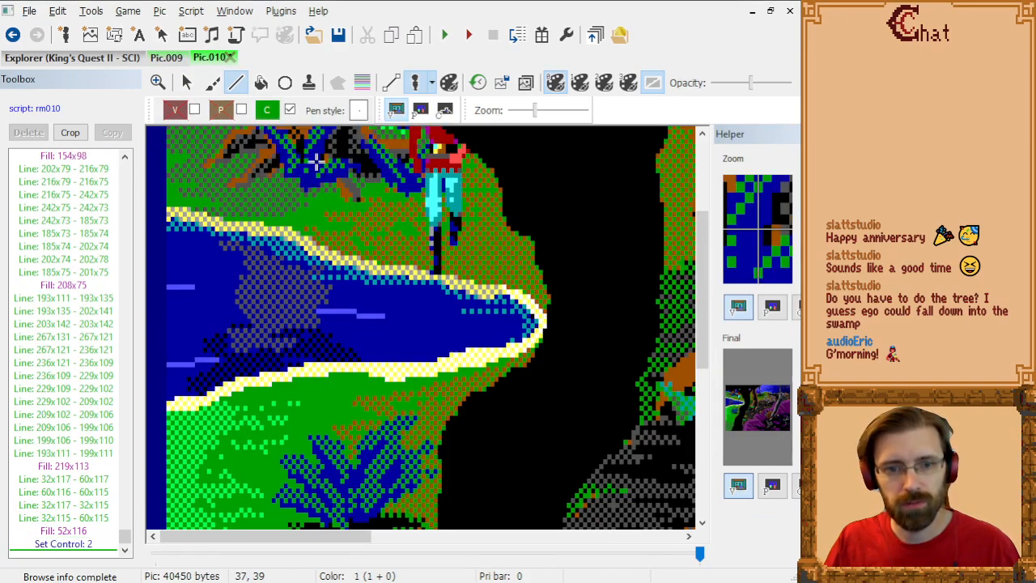
Step: Compare Pic.009's control areas with its visual shoreline to see how closely they follow the water's edge, and return to Pic.010
click(186, 56)
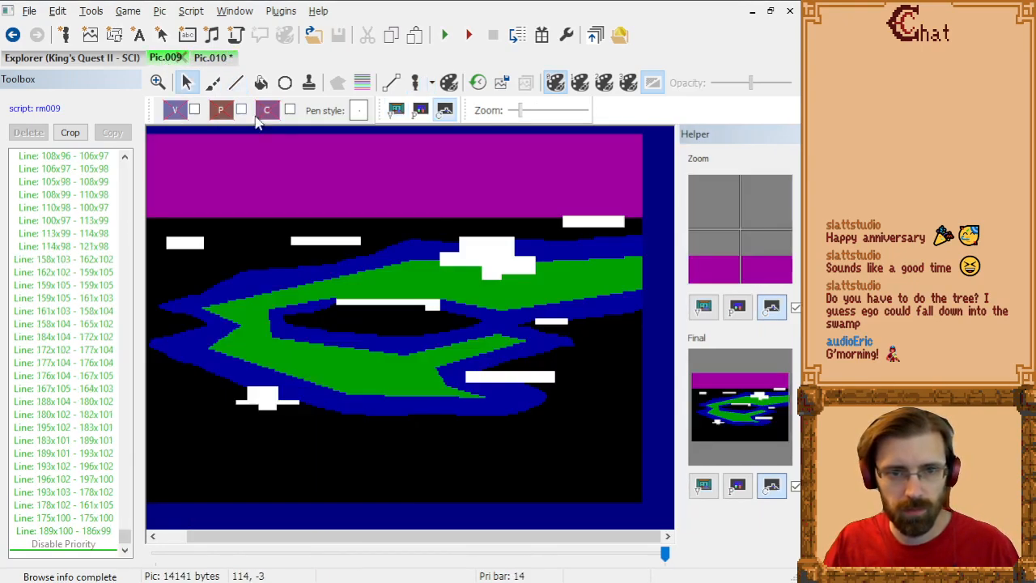
click(395, 112)
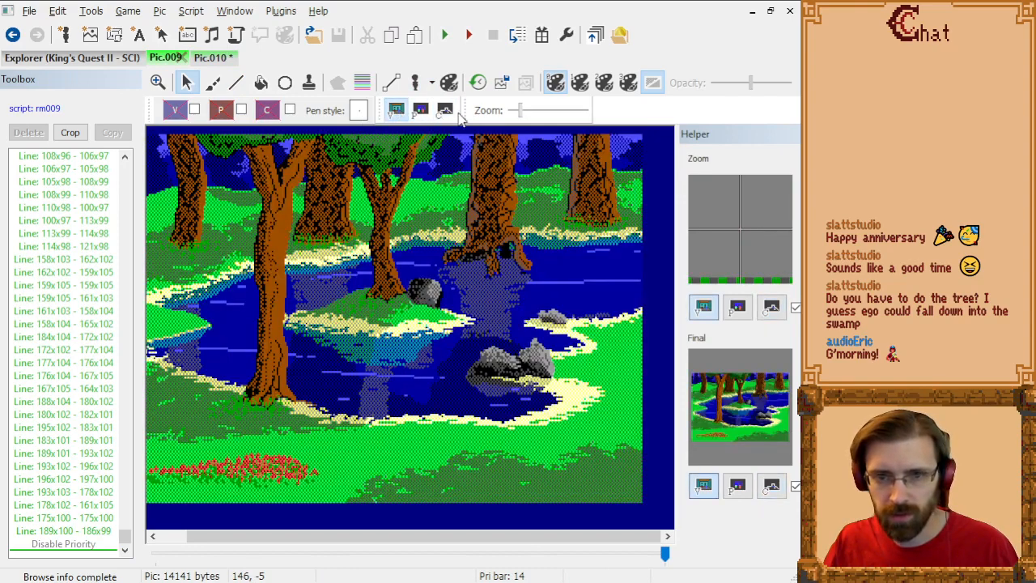
click(445, 110)
scroll(518, 169, up, 3)
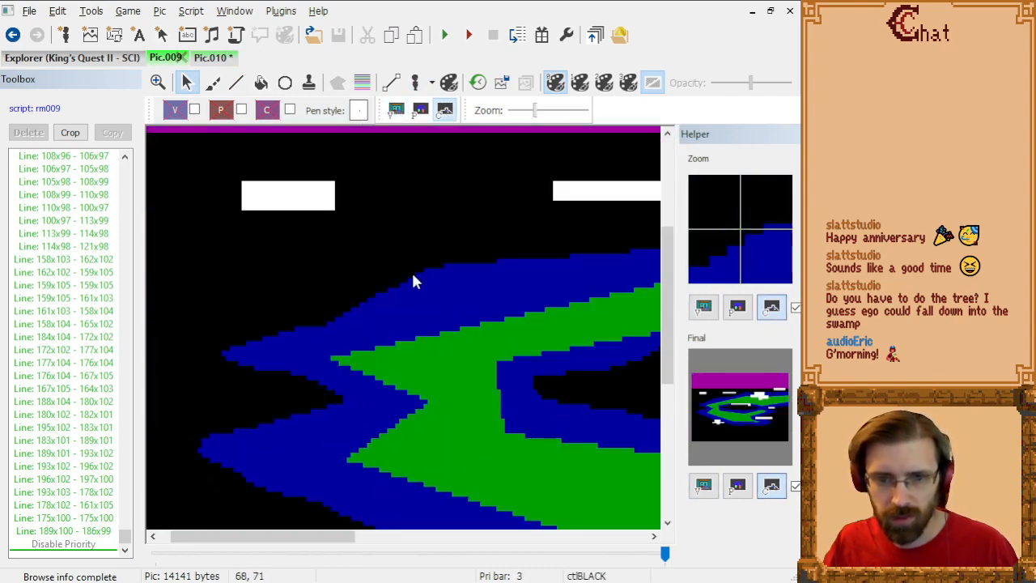
scroll(413, 281, up, 1)
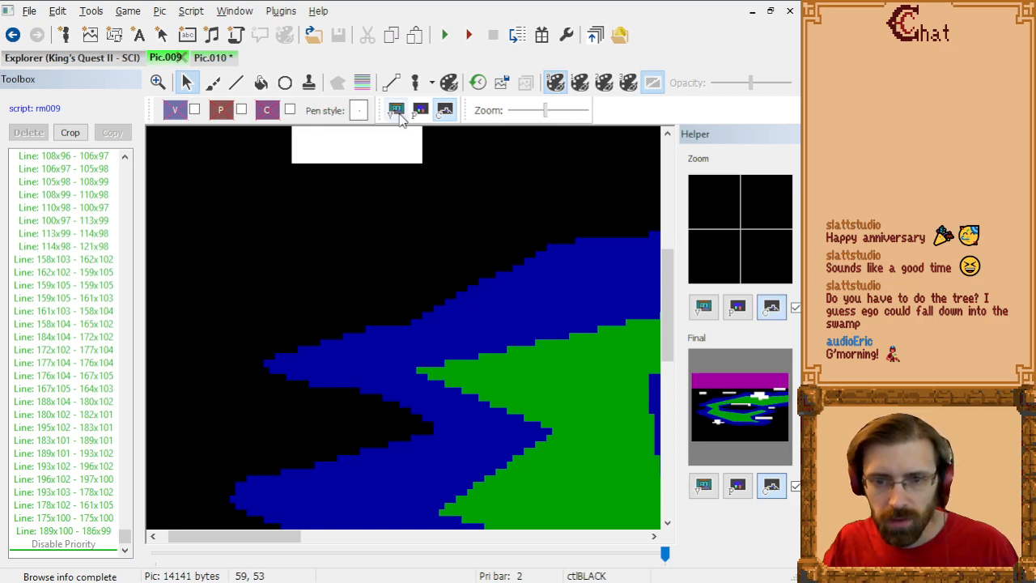
click(396, 111)
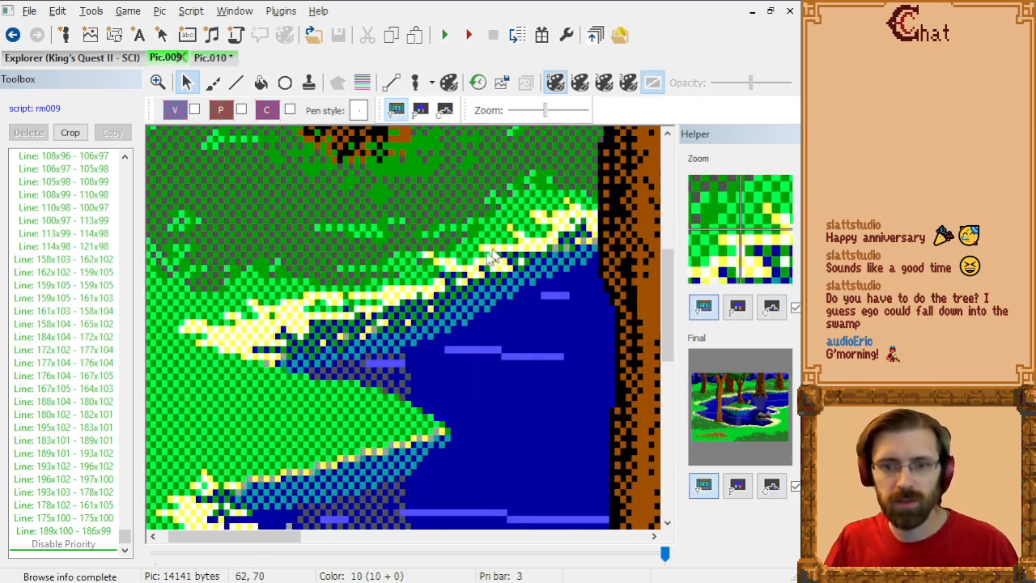
click(211, 58)
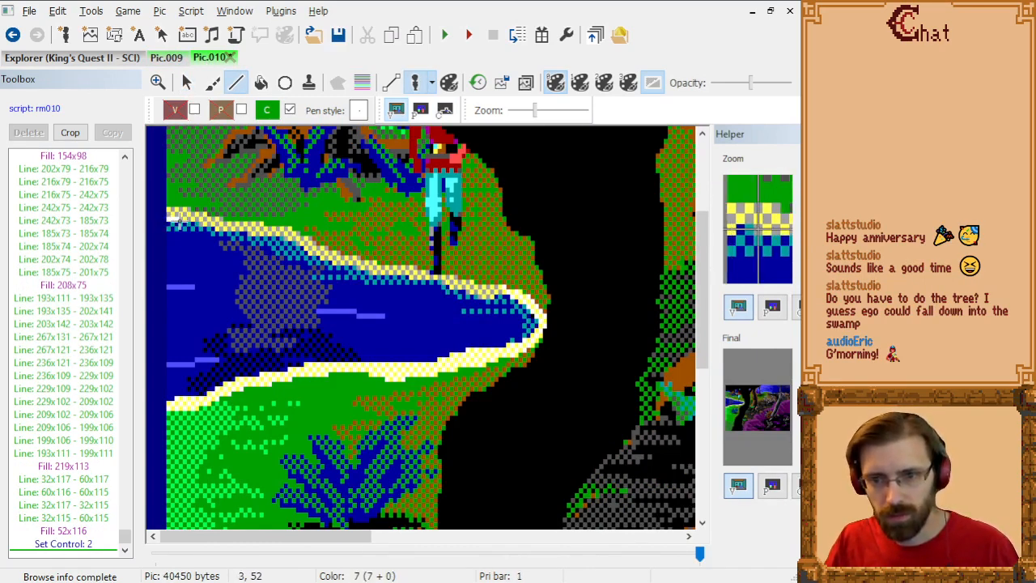
Step: Trace control 2 lines along the pond's upper shoreline from 0x52 through 8x54 and 12x55 to 20x56
click(174, 220)
click(176, 229)
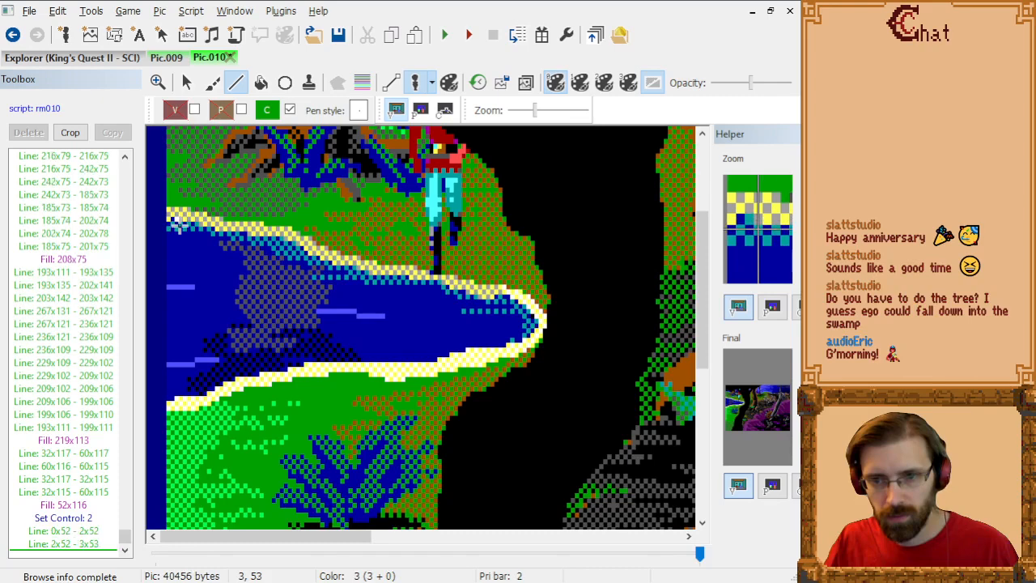
click(195, 229)
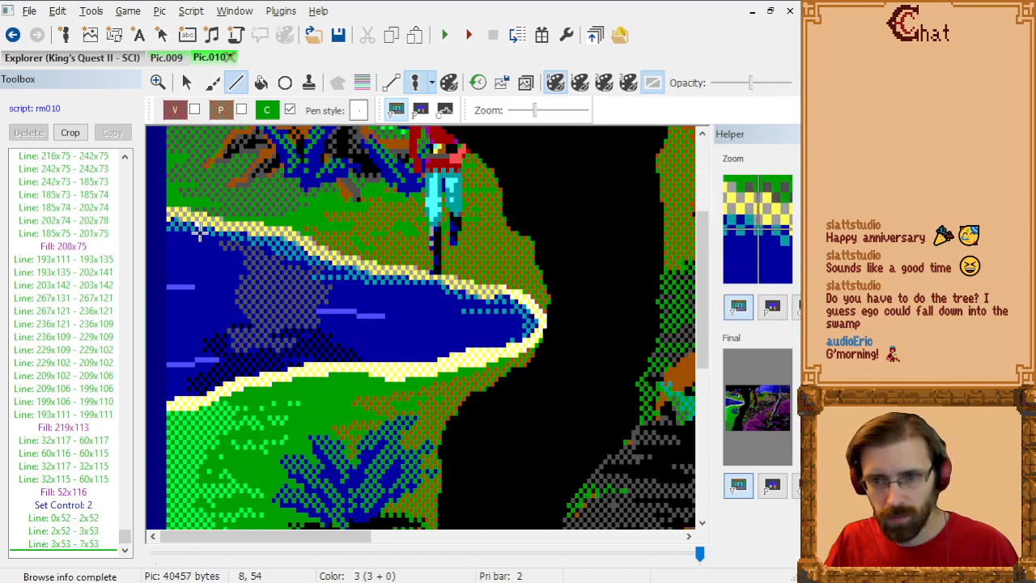
click(200, 232)
click(213, 233)
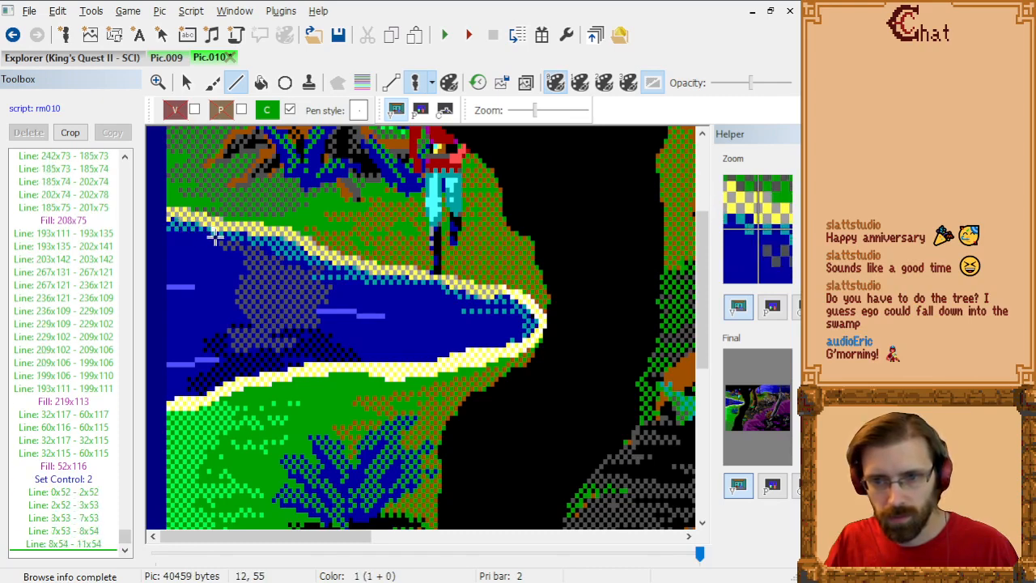
click(217, 235)
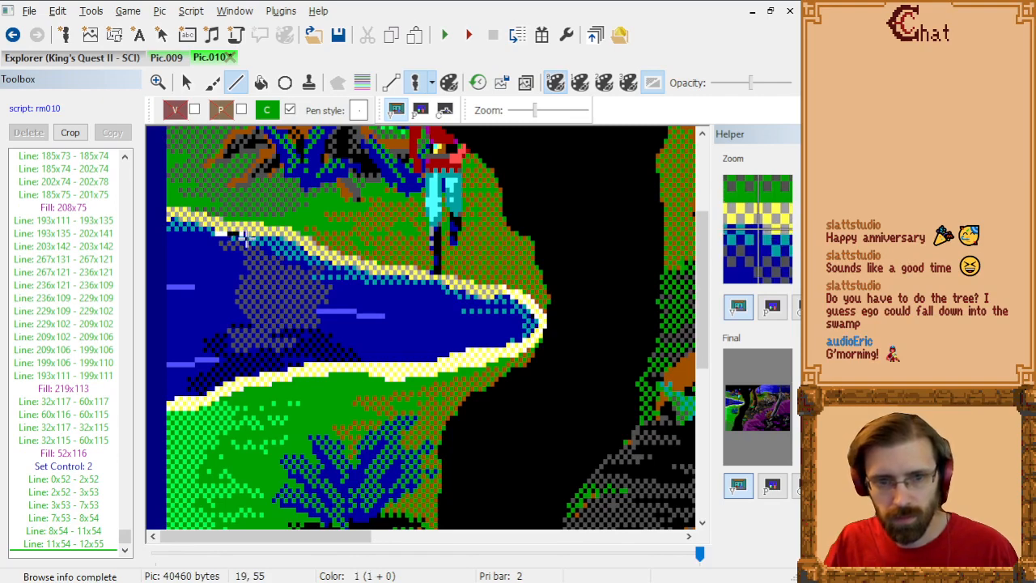
click(242, 235)
click(250, 242)
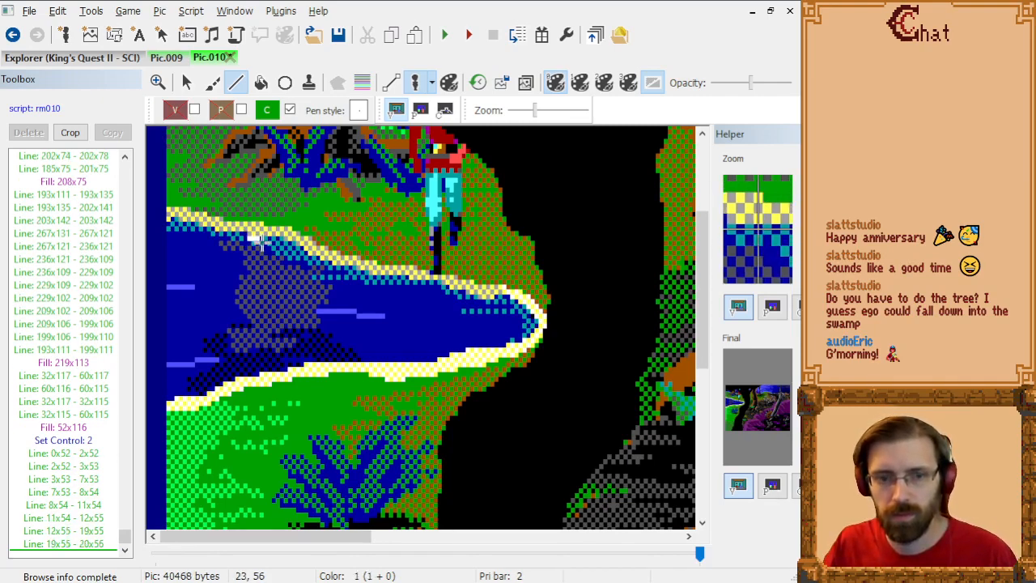
Step: Continue the control 2 line along the pond's upper shoreline from 20x56 through 28x56, 33x58 and 35x60 to 38x61
click(276, 240)
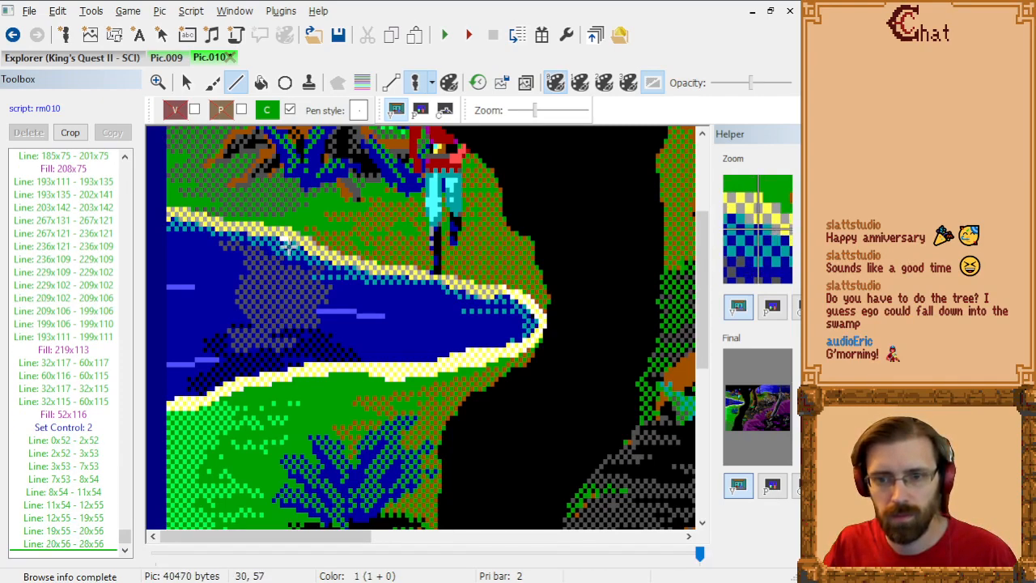
click(286, 245)
click(291, 247)
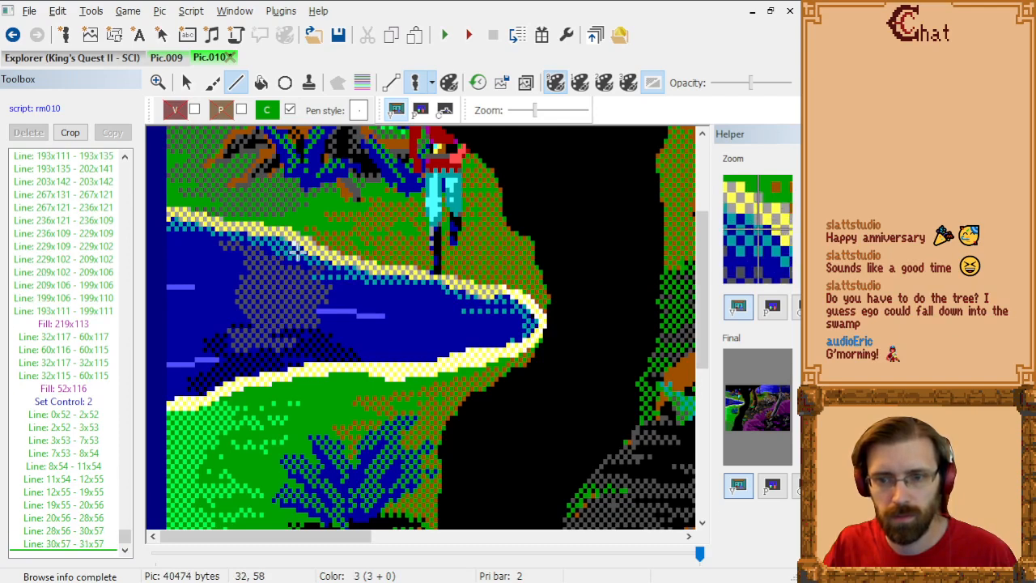
click(297, 252)
click(302, 252)
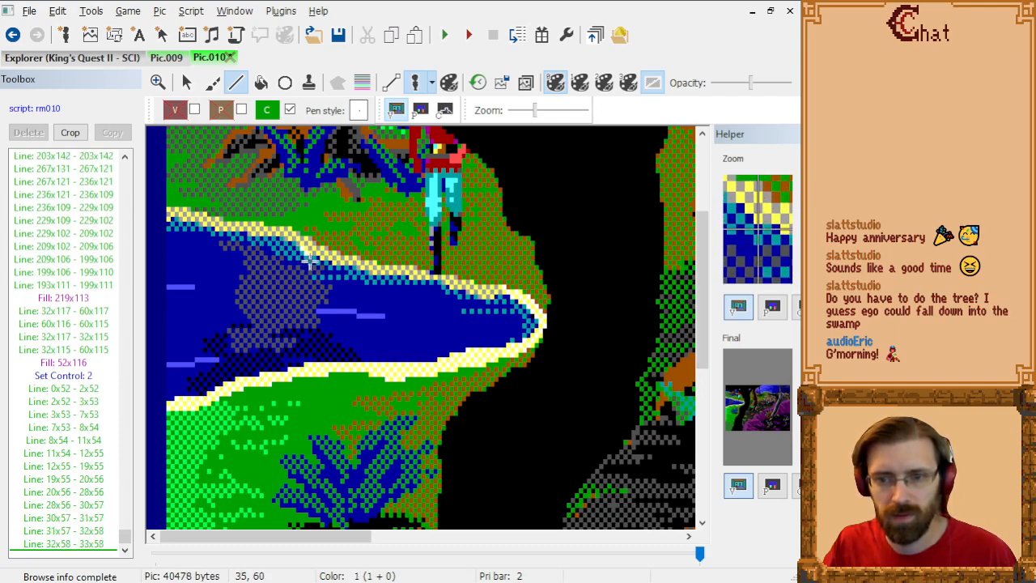
click(312, 259)
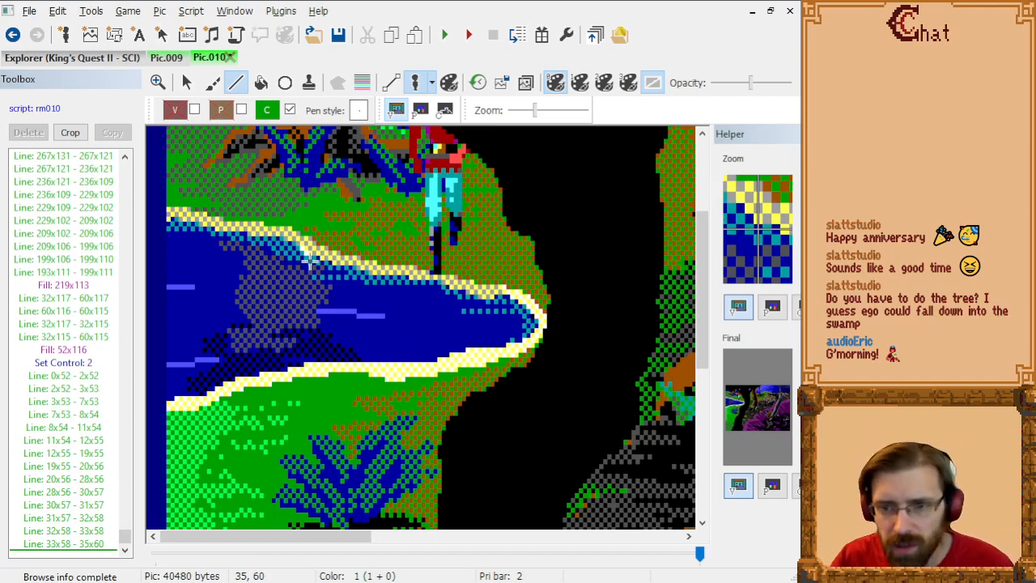
click(318, 261)
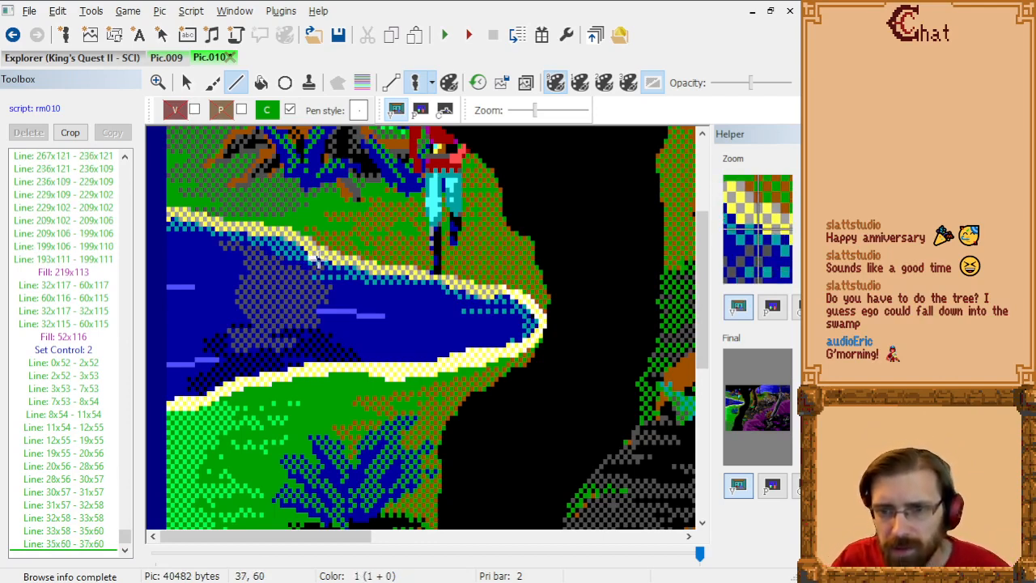
click(321, 266)
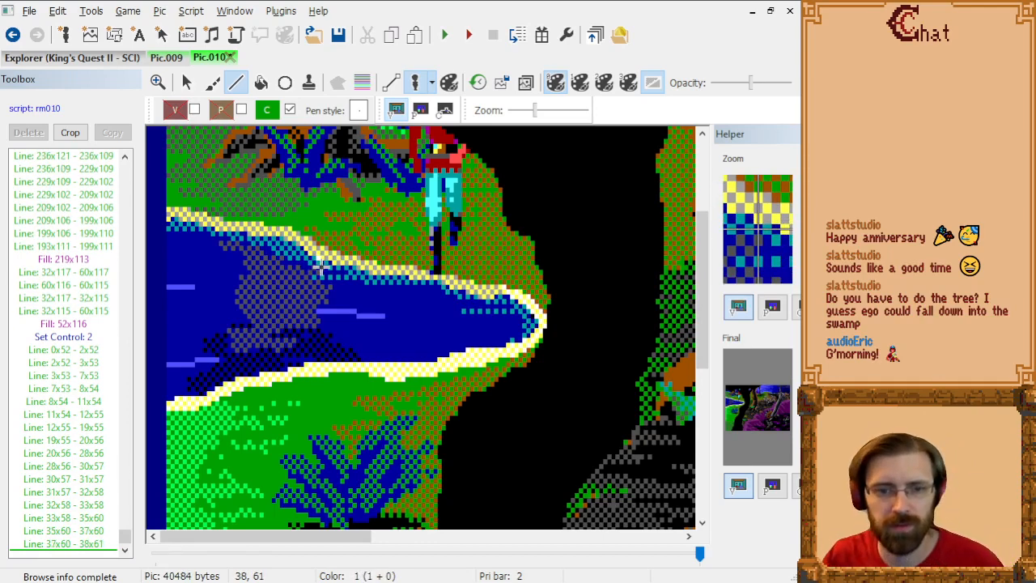
Step: Extend the control 2 line along the pond's upper shoreline from 38x61 through 46x62, 50x64 and 59x64 to 60x65
click(329, 268)
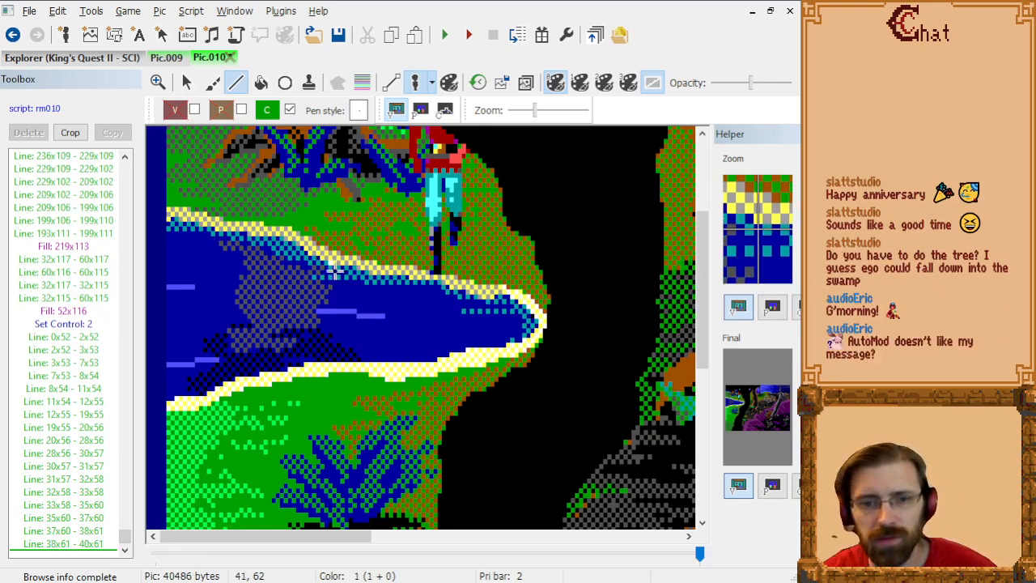
click(331, 273)
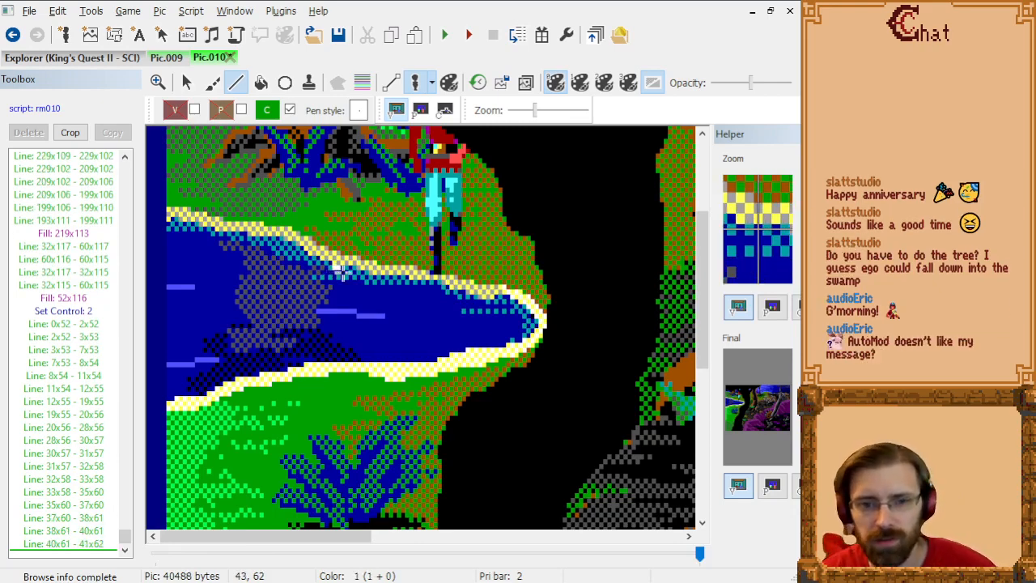
click(354, 275)
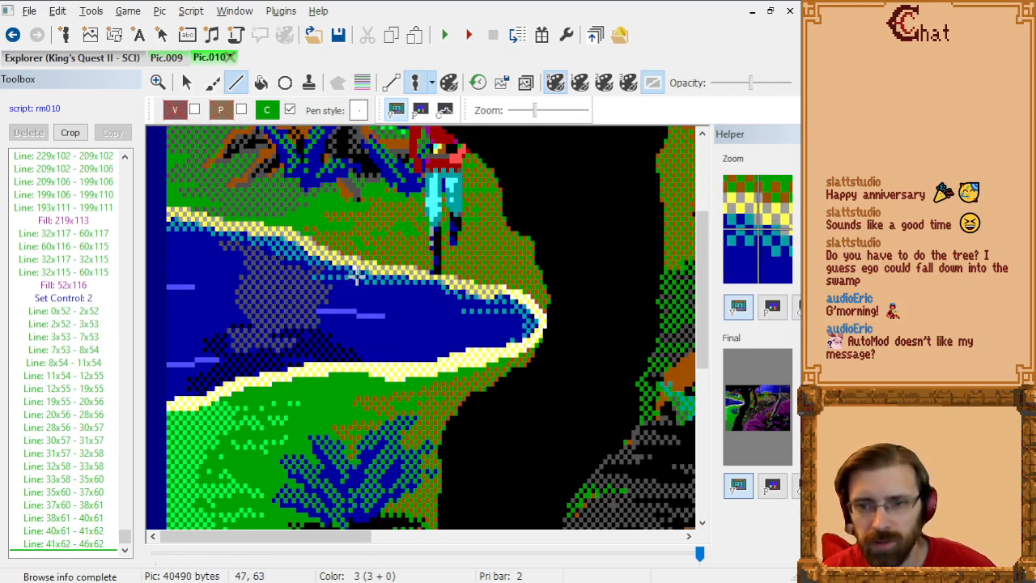
click(356, 277)
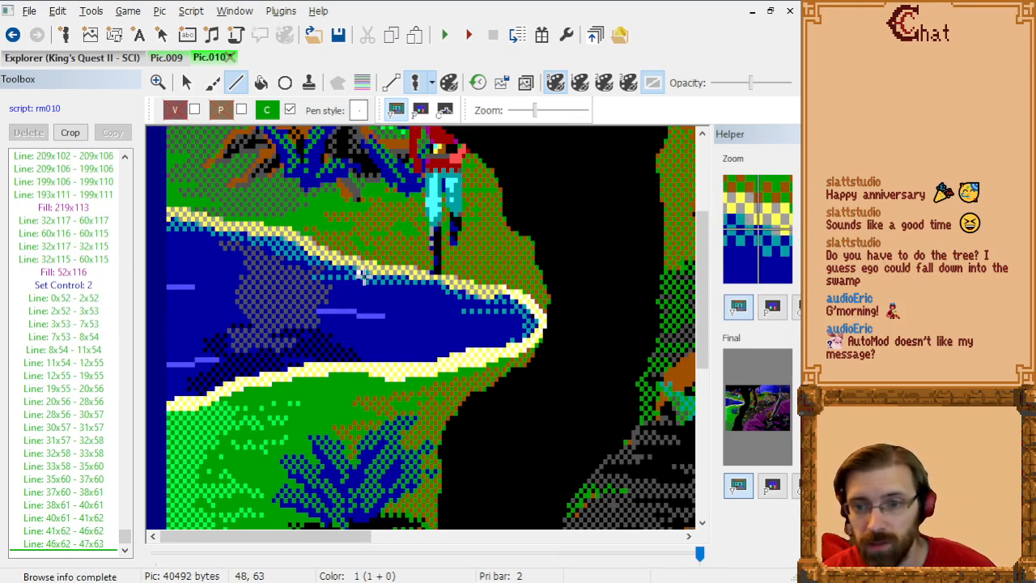
click(365, 277)
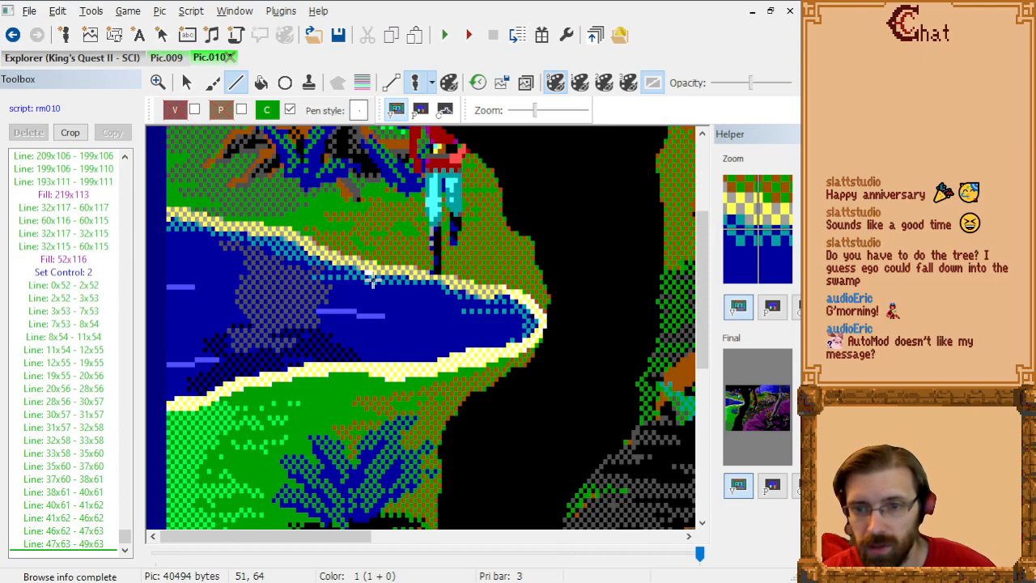
click(370, 279)
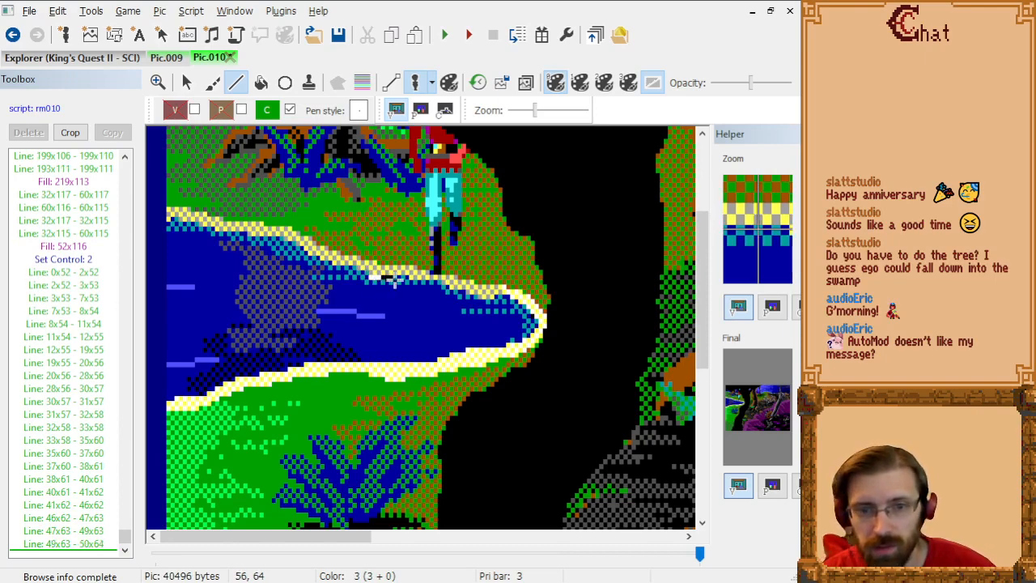
click(408, 280)
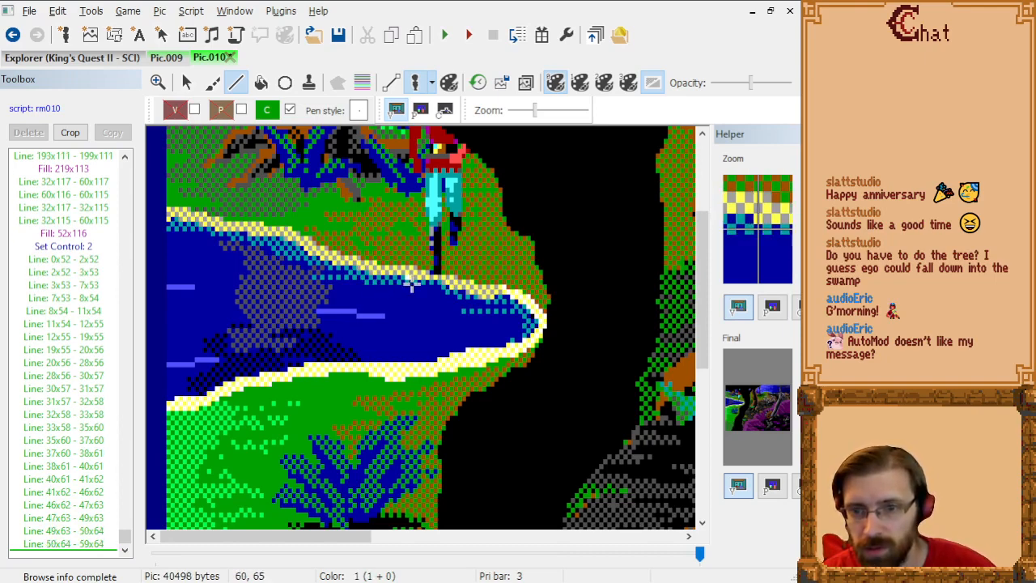
click(414, 285)
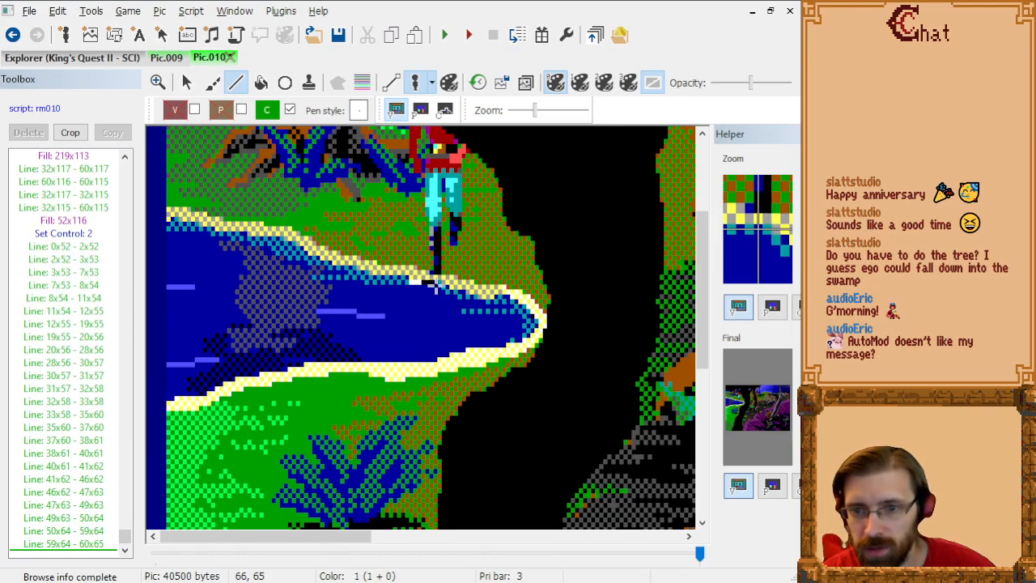
Step: Trace control 2 lines beneath ego's feet from 60x65 through 67x65, 70x67 and 74x68 to 80x69 on the upper shoreline
click(441, 287)
click(445, 291)
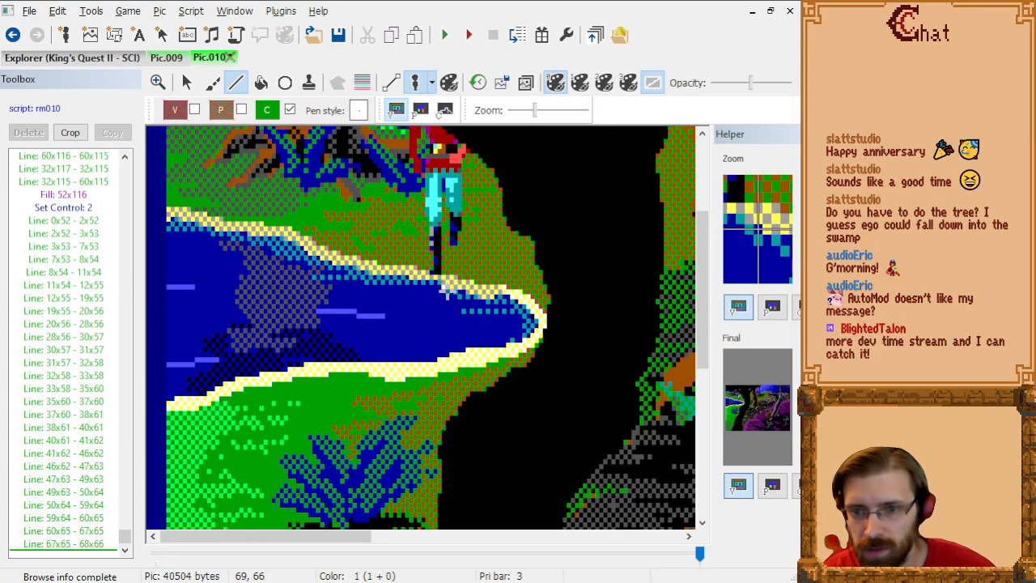
click(447, 291)
click(451, 295)
click(464, 296)
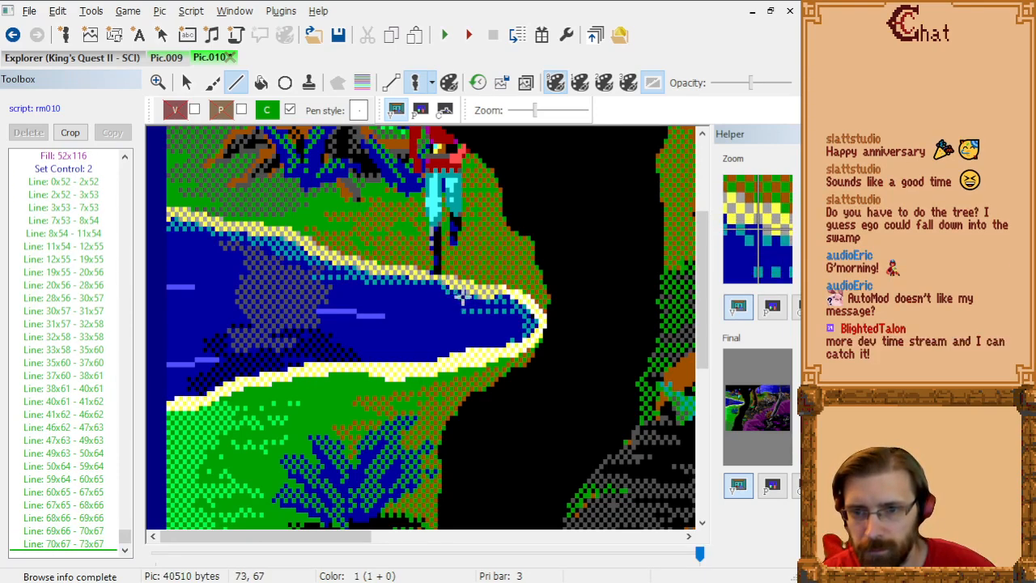
click(466, 299)
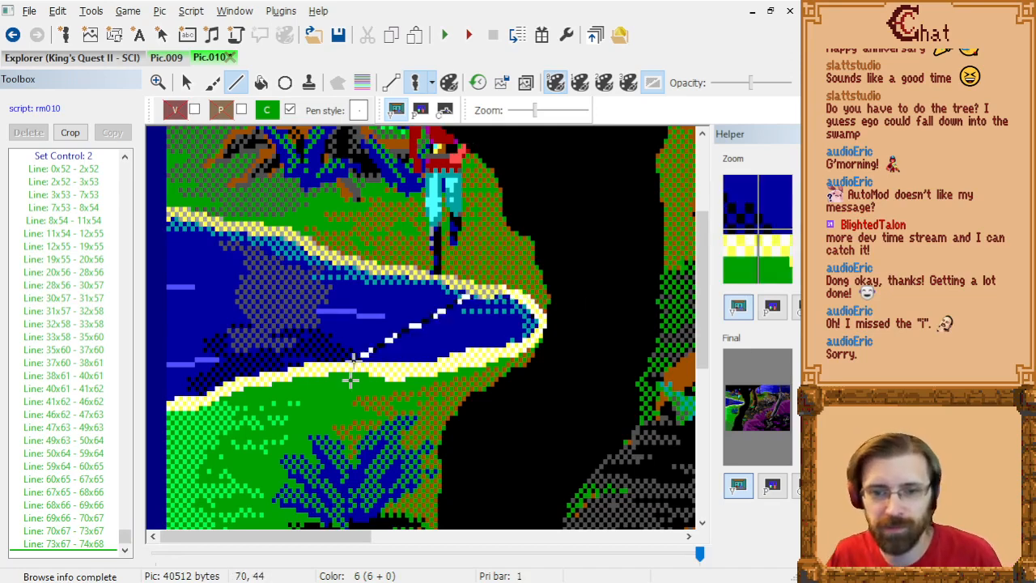
click(477, 302)
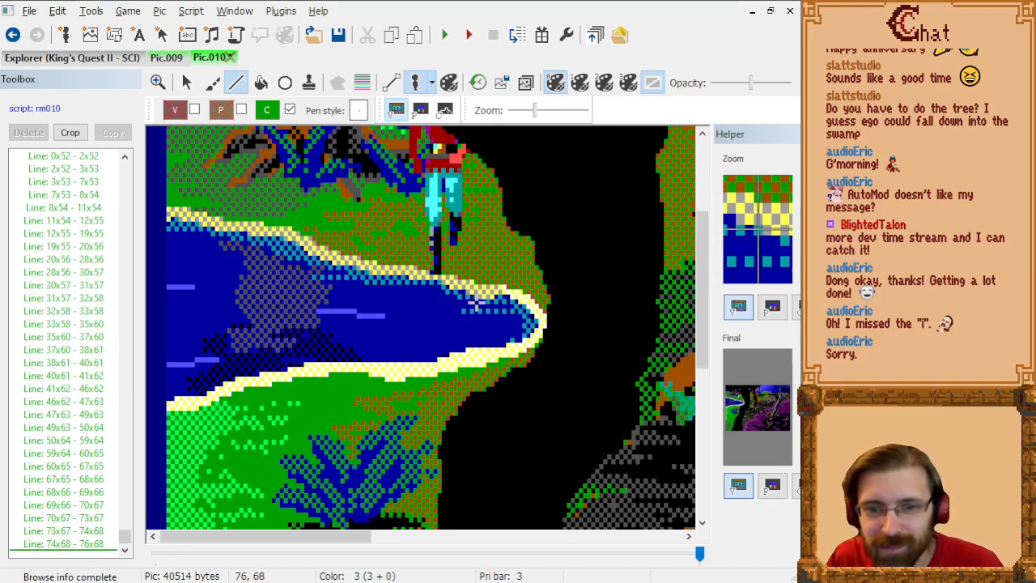
click(481, 303)
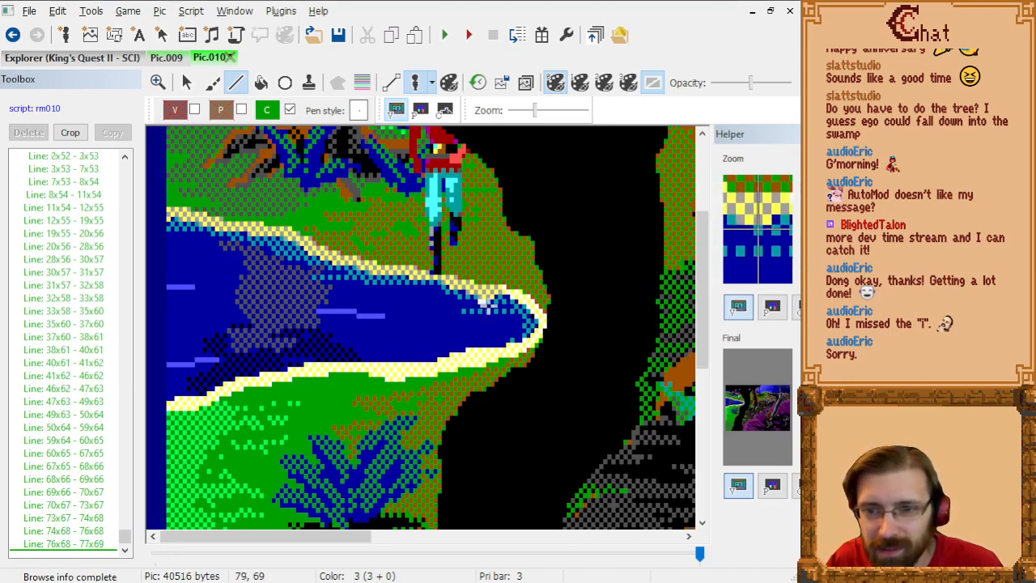
click(491, 303)
Step: Carry the control 2 line around the pond's pointed end from 80x69 through 84x68, 87x70 and 90x72 to 91x74
click(494, 299)
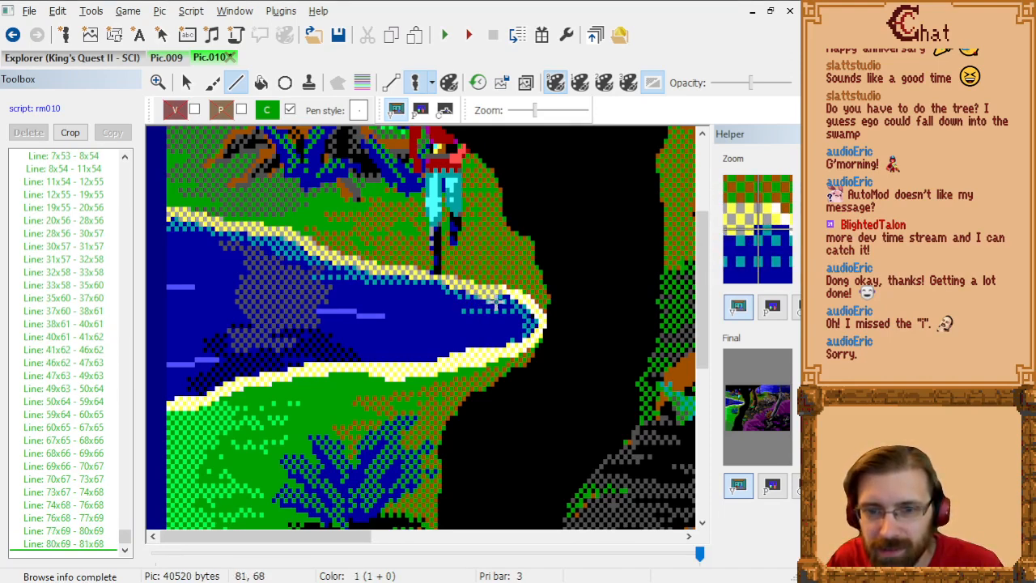
click(507, 298)
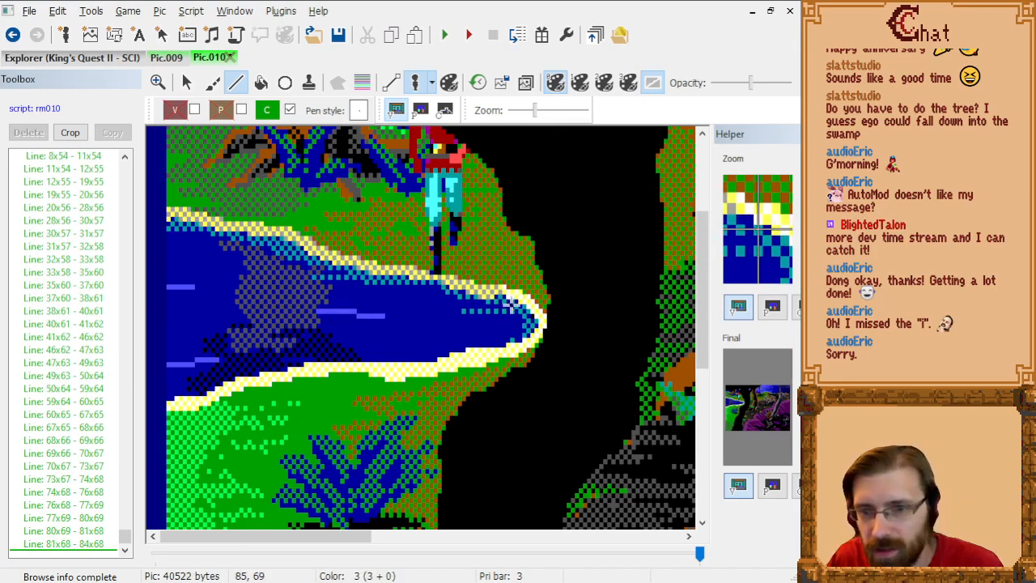
click(510, 303)
click(515, 303)
click(519, 308)
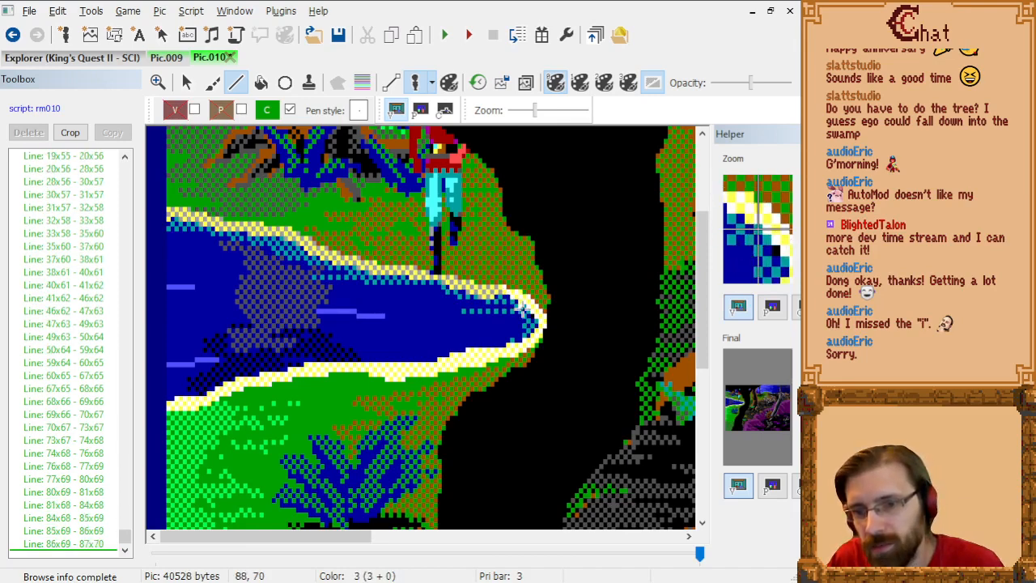
click(523, 308)
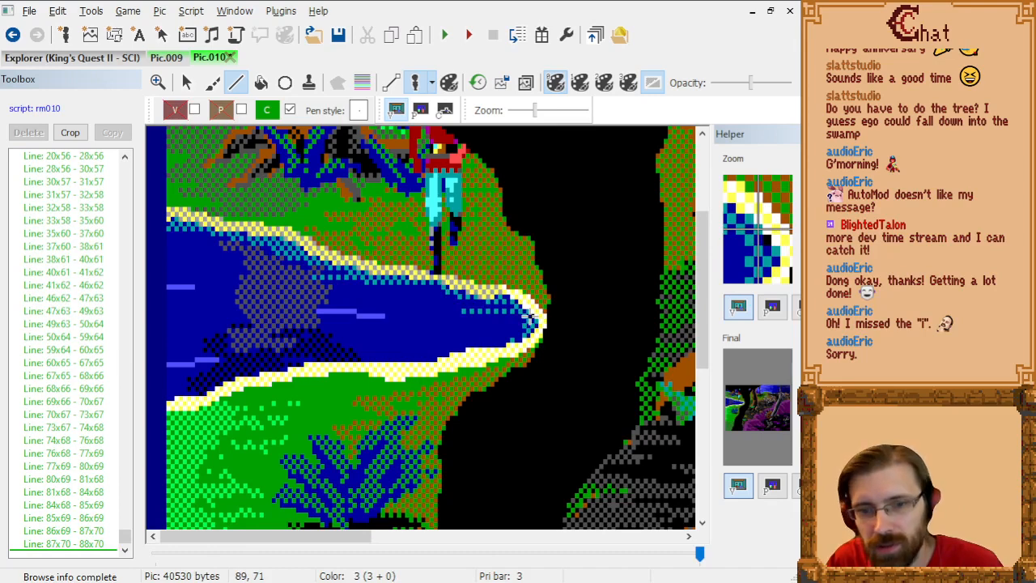
click(527, 313)
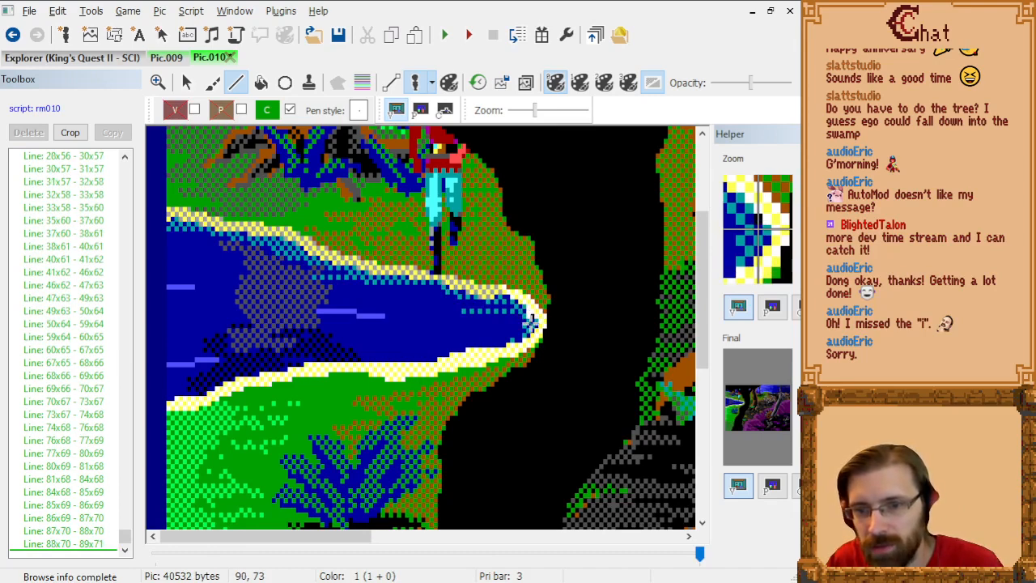
click(531, 316)
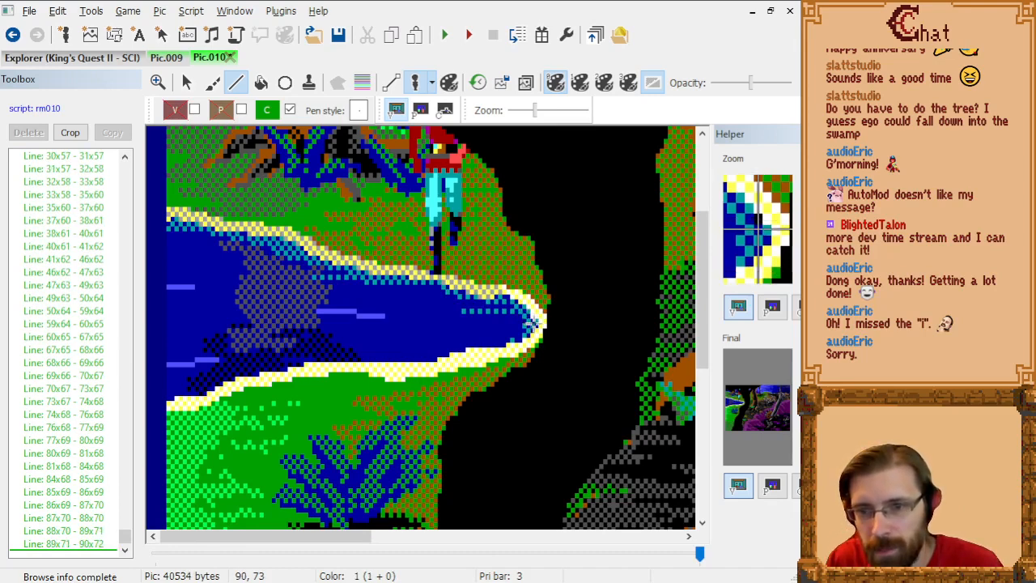
click(535, 321)
click(535, 325)
Step: Trace control 2 lines back along the pond's lower shoreline from 91x74 through 89x76, 84x77, 74x78 and 70x79 to 67x80 and beyond
click(527, 334)
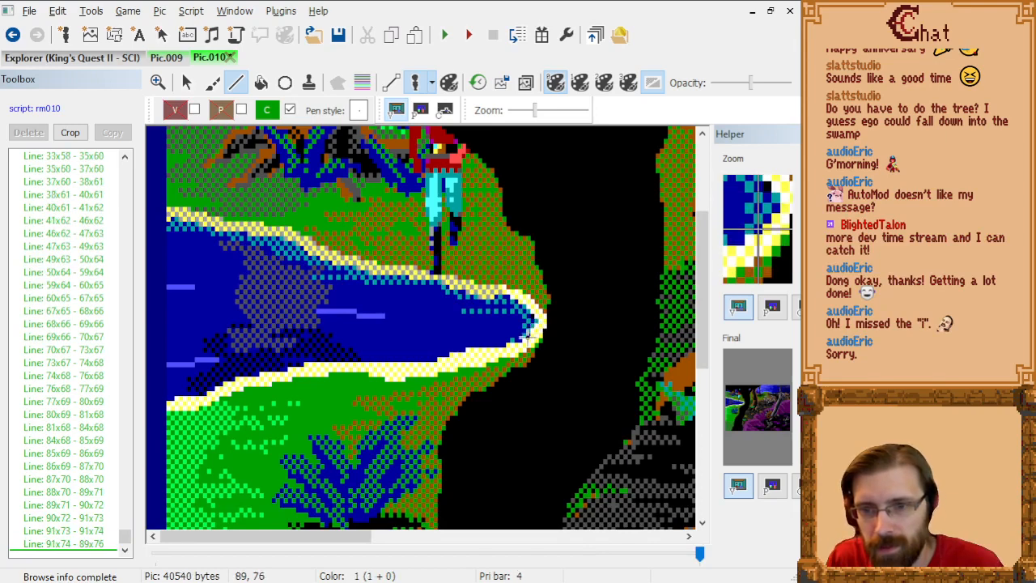
click(519, 333)
click(519, 338)
click(507, 337)
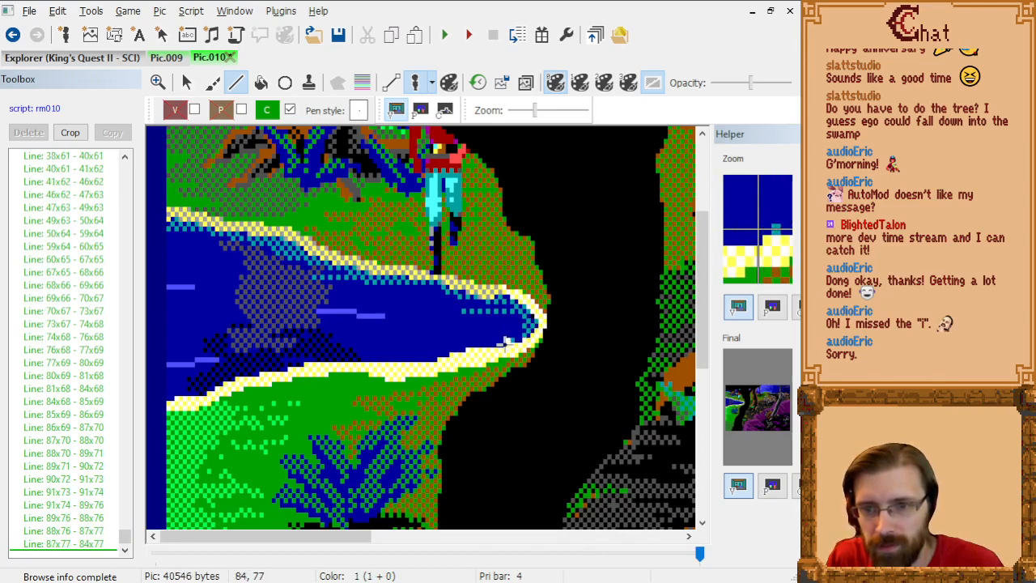
click(473, 348)
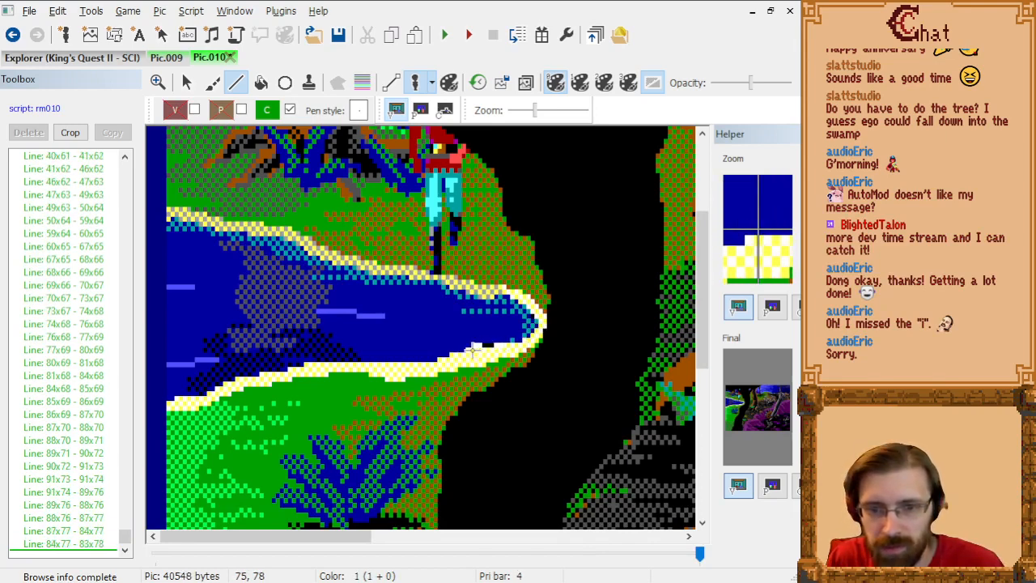
click(469, 348)
click(465, 352)
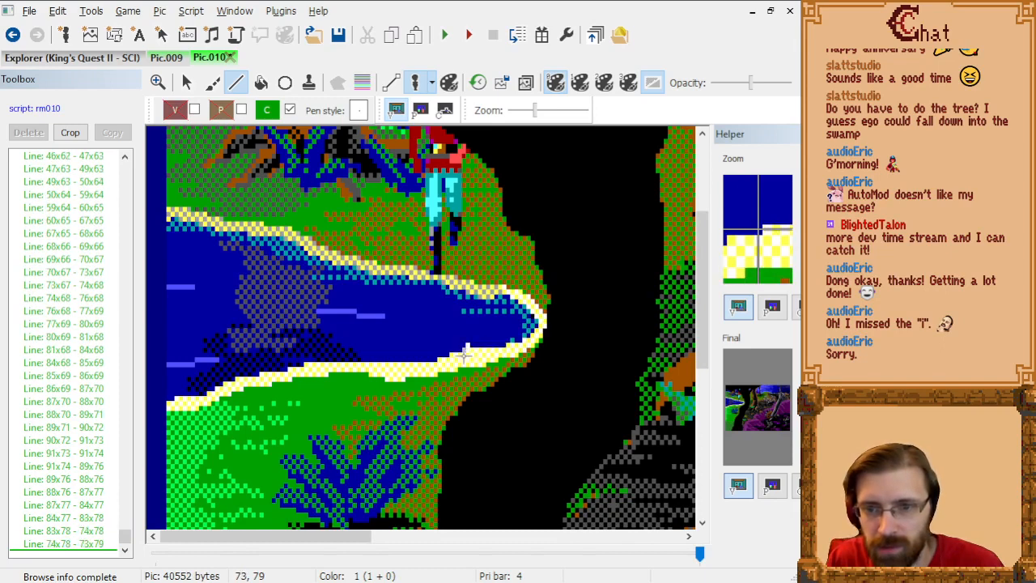
click(451, 352)
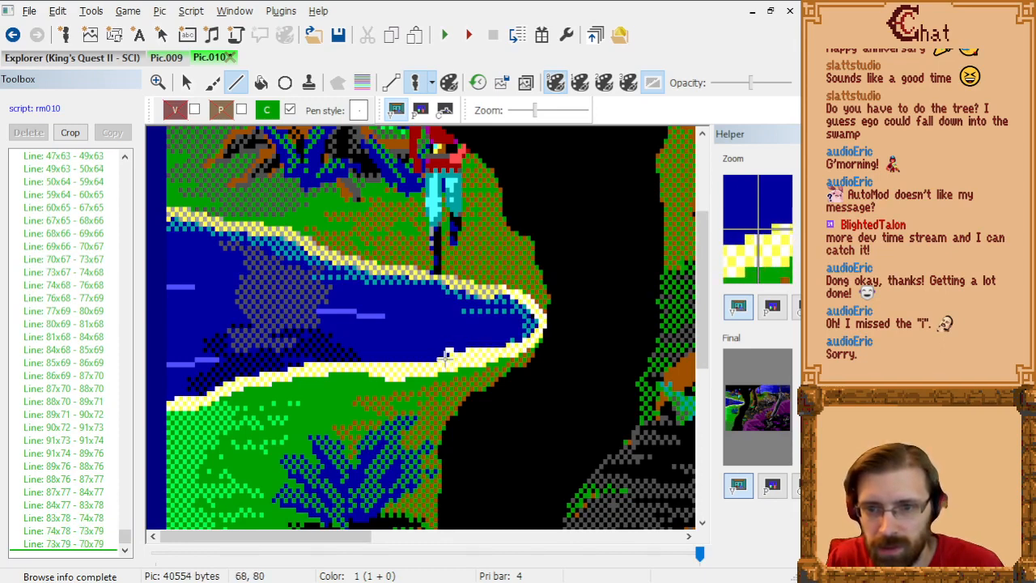
click(446, 357)
click(439, 359)
click(436, 363)
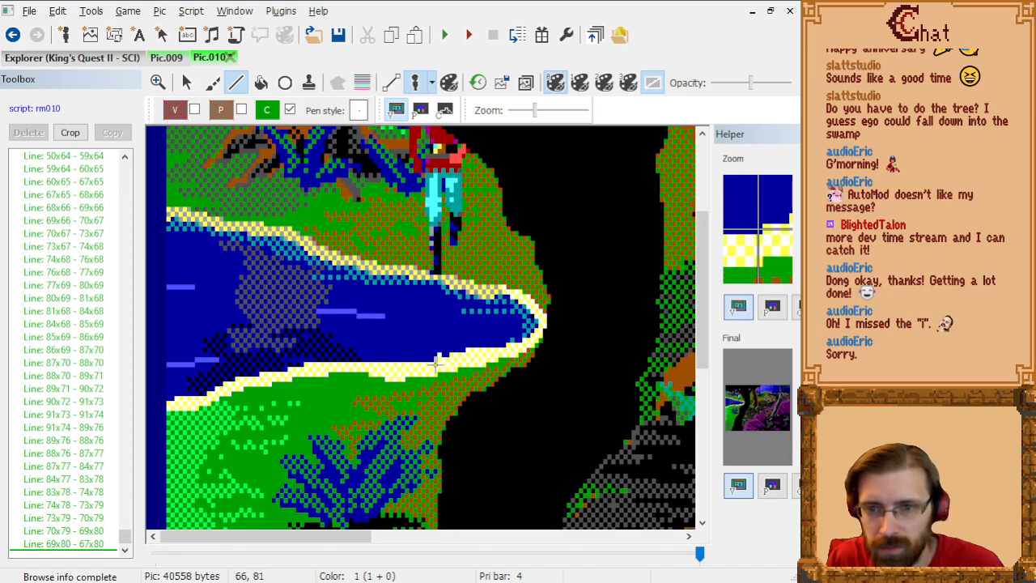
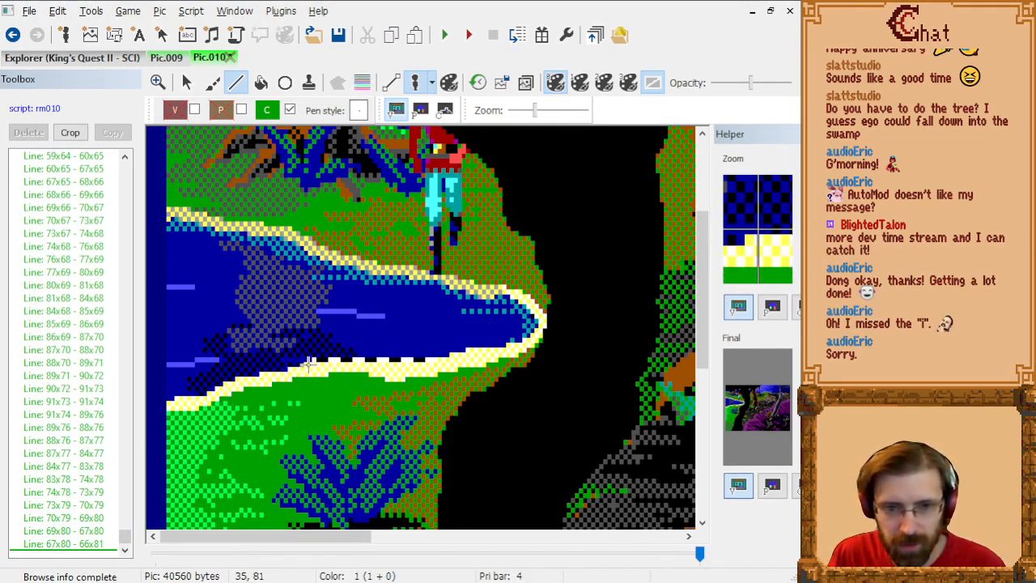
Step: Continue the control line along the river's lower bank from 66,81 through 34,81 and 17,84 to the picture's edge at 0,89
click(304, 363)
click(300, 366)
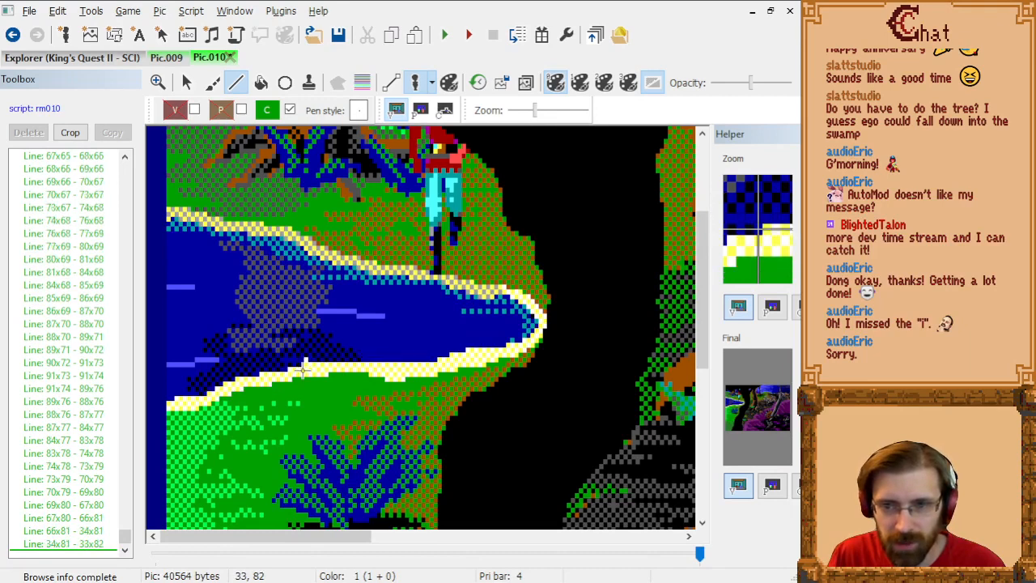
click(289, 369)
click(285, 372)
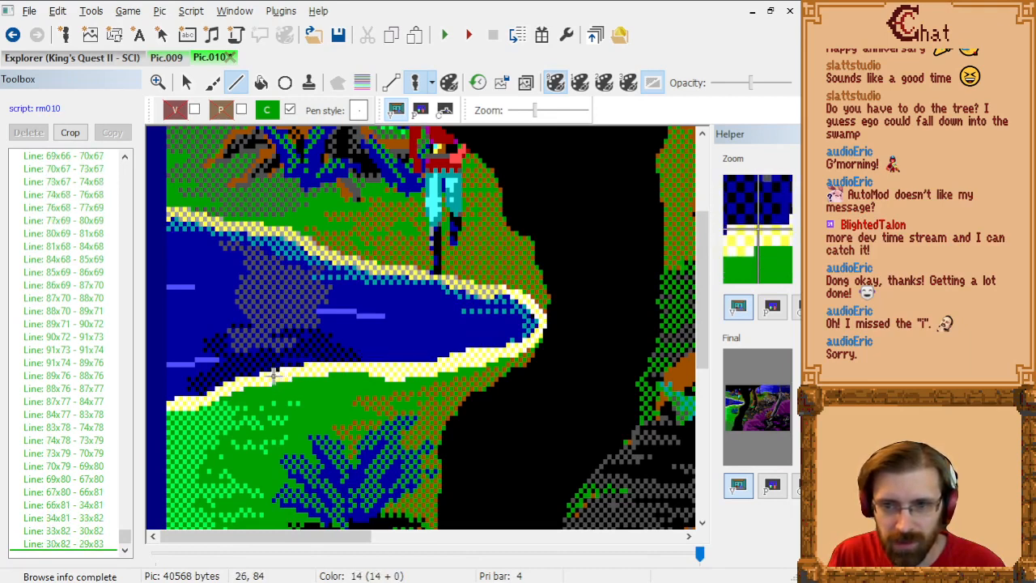
click(263, 372)
click(259, 374)
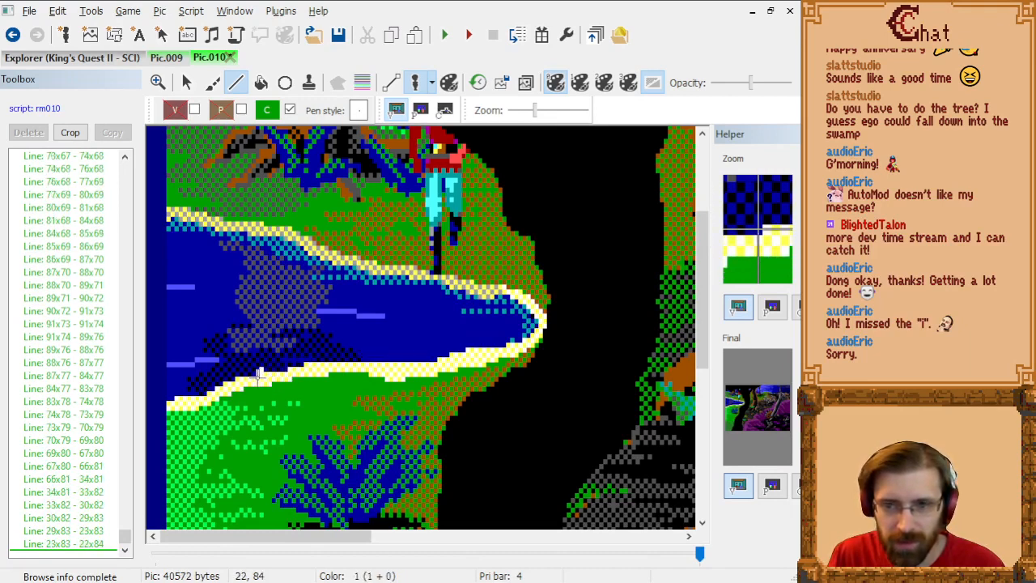
click(239, 376)
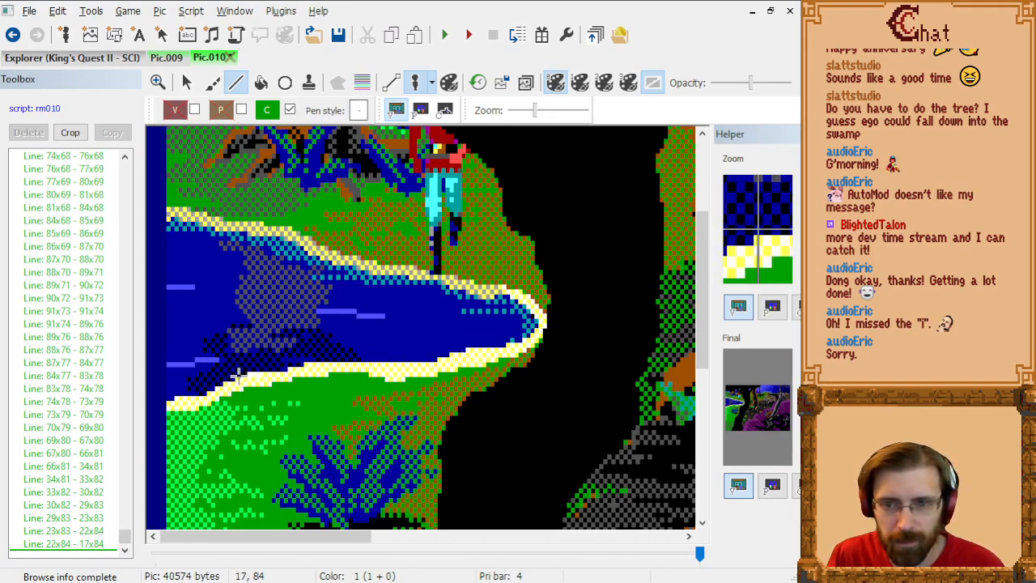
click(235, 380)
click(226, 382)
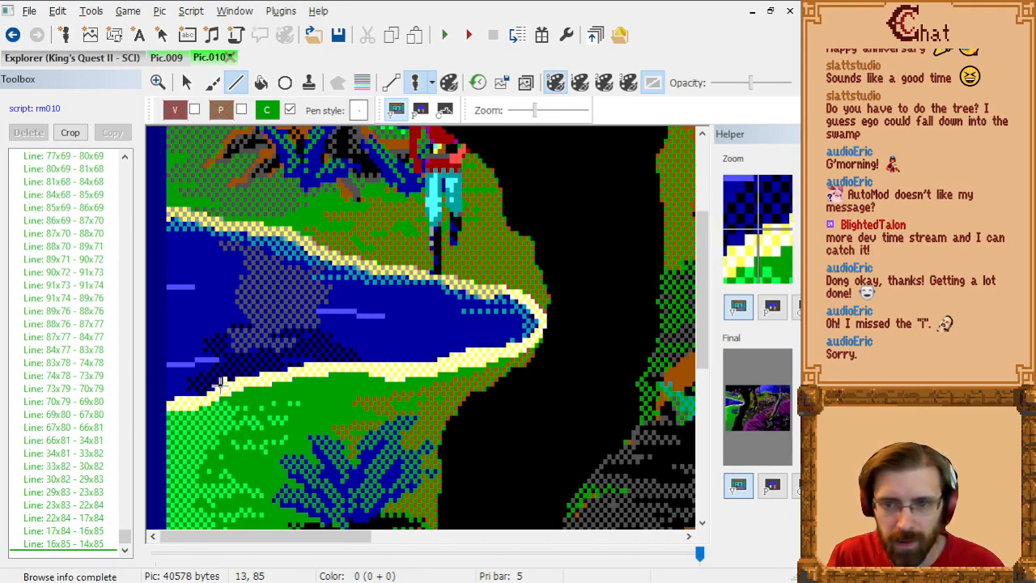
click(220, 387)
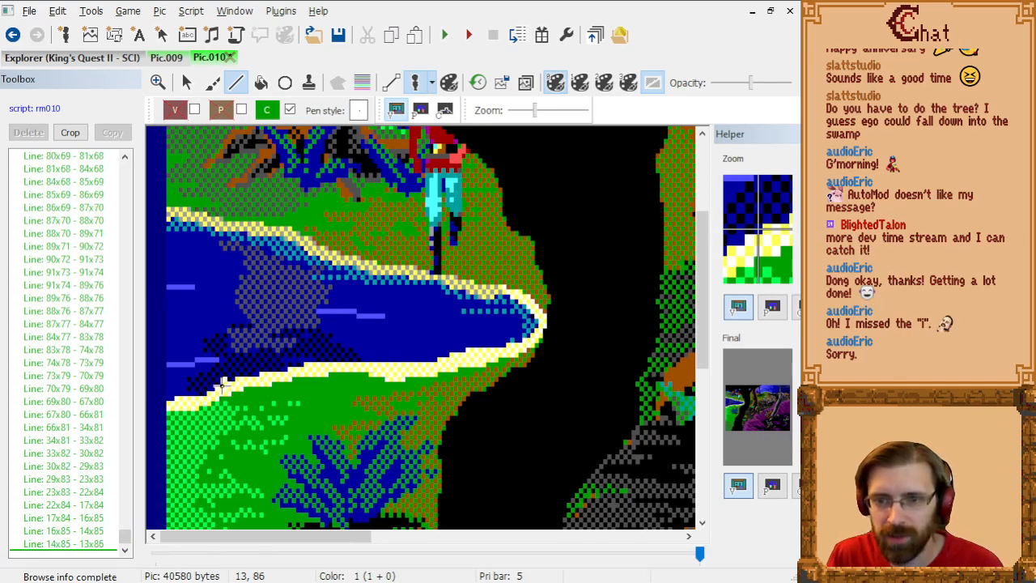
click(208, 392)
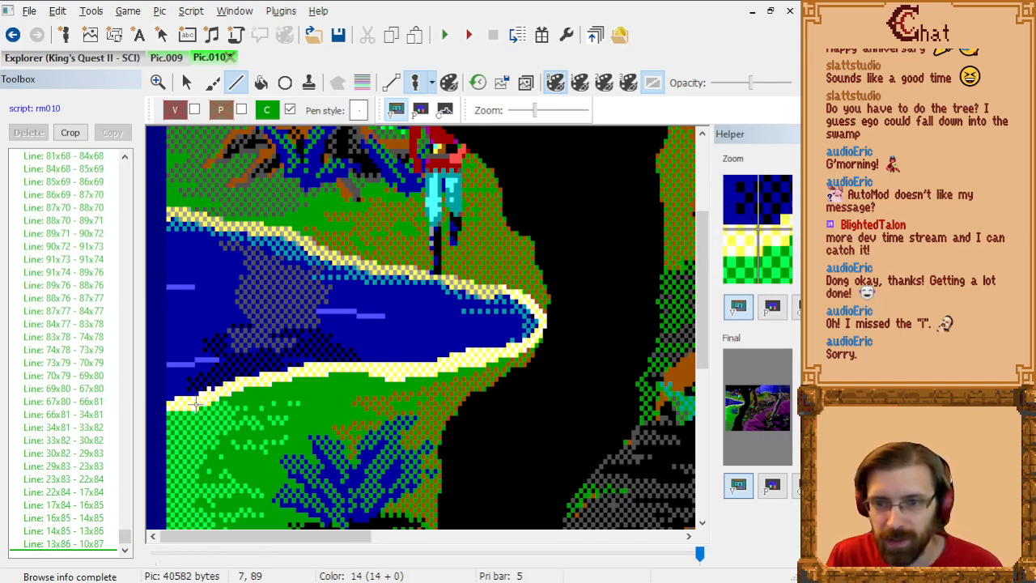
click(204, 394)
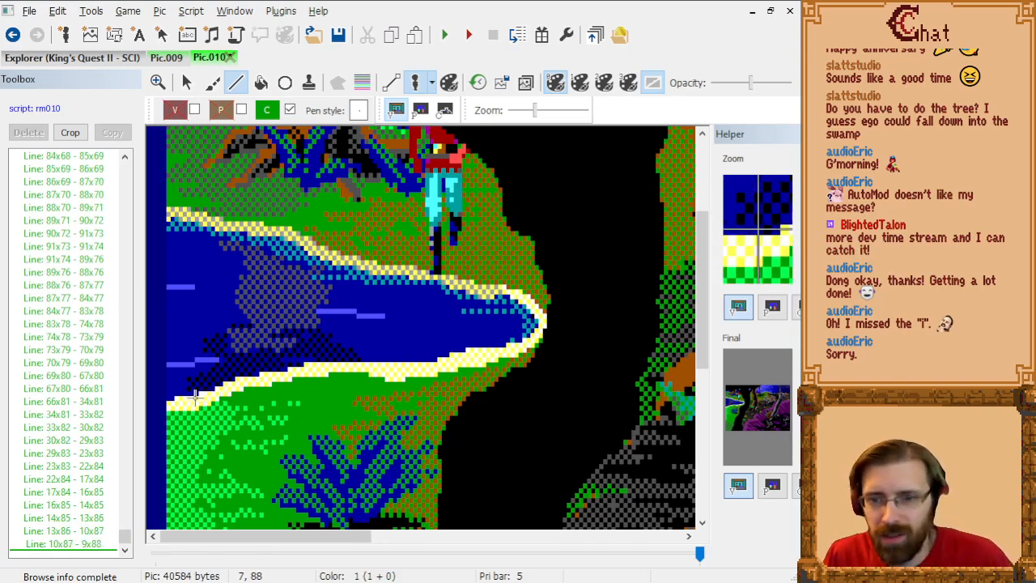
click(175, 395)
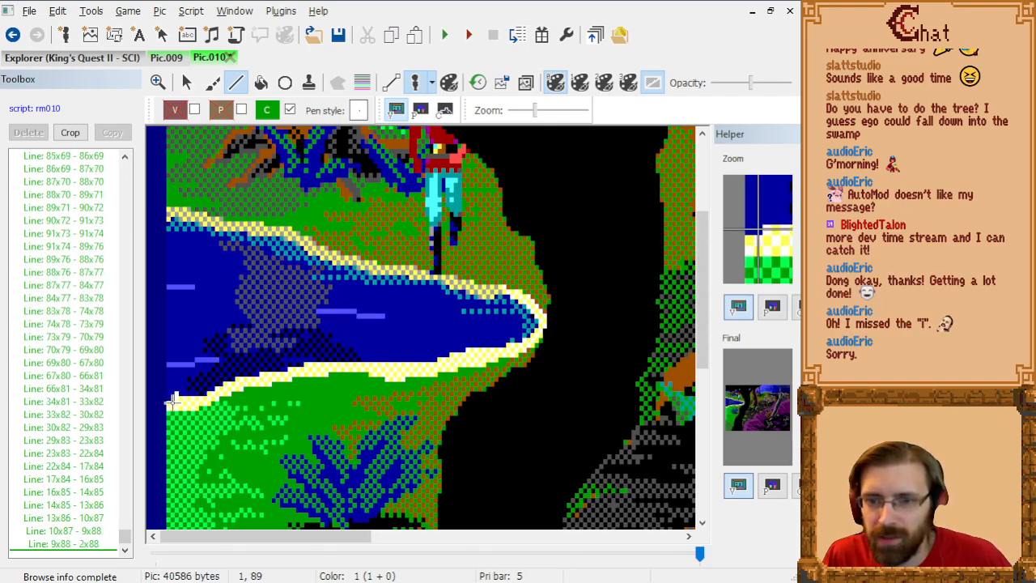
click(171, 398)
click(167, 398)
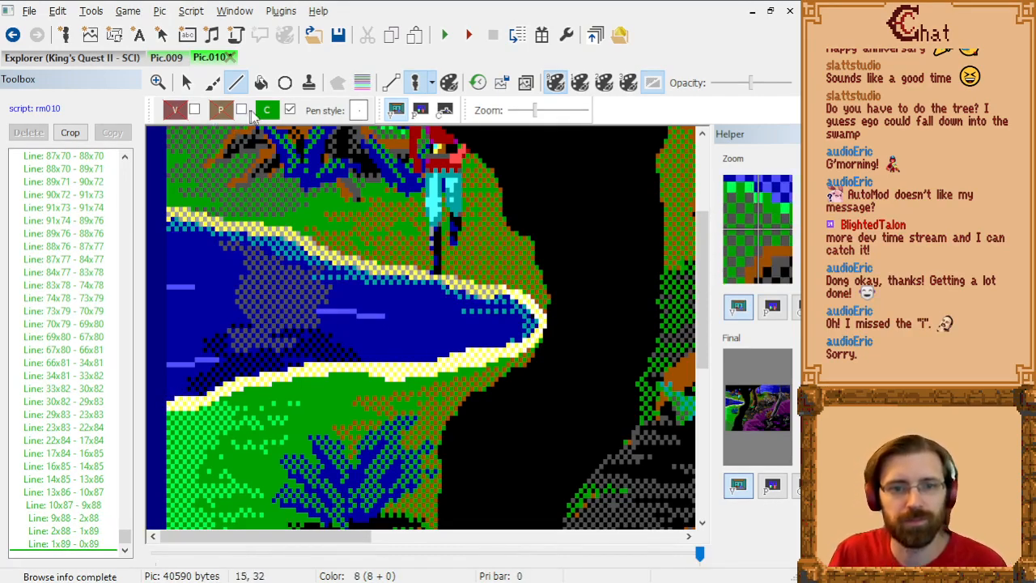
Step: Set the control color to 1 and display the control screen of Pic.010
click(265, 112)
click(294, 159)
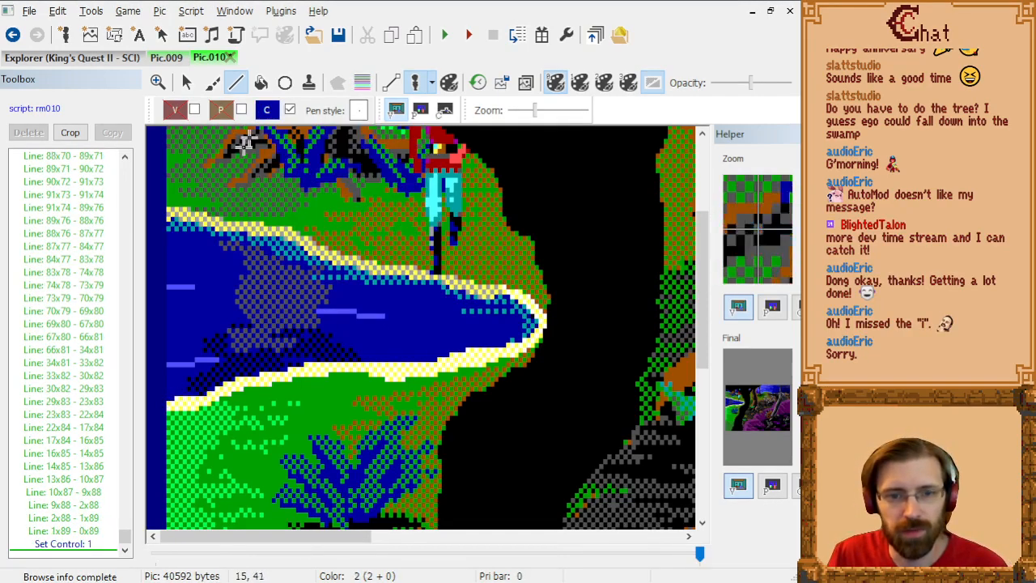
click(445, 111)
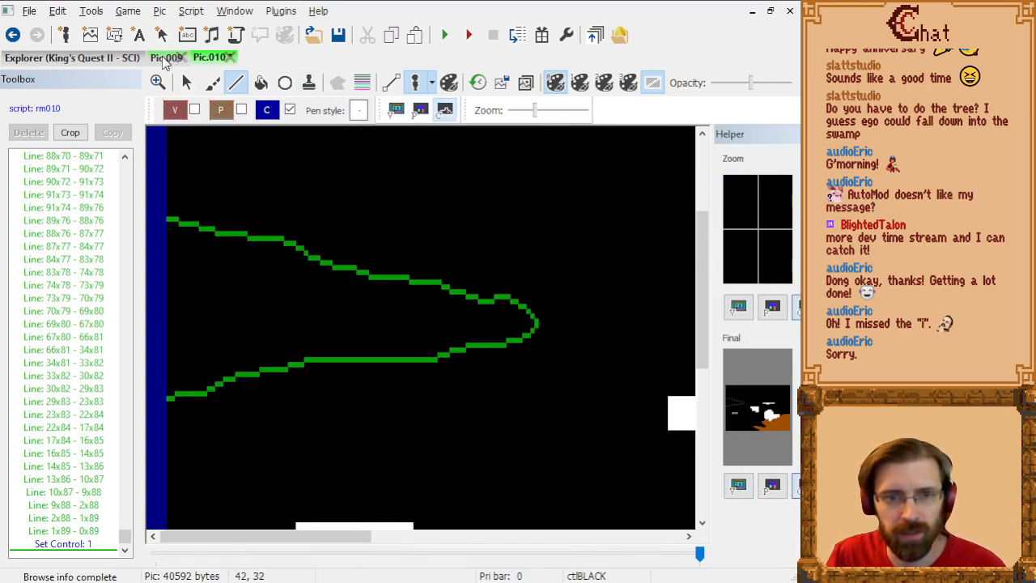
Step: Examine where the river meets the right edge of Pic.009 in its visual and control screens
click(166, 58)
drag(274, 538, 628, 444)
drag(239, 551, 613, 548)
scroll(605, 408, up, 2)
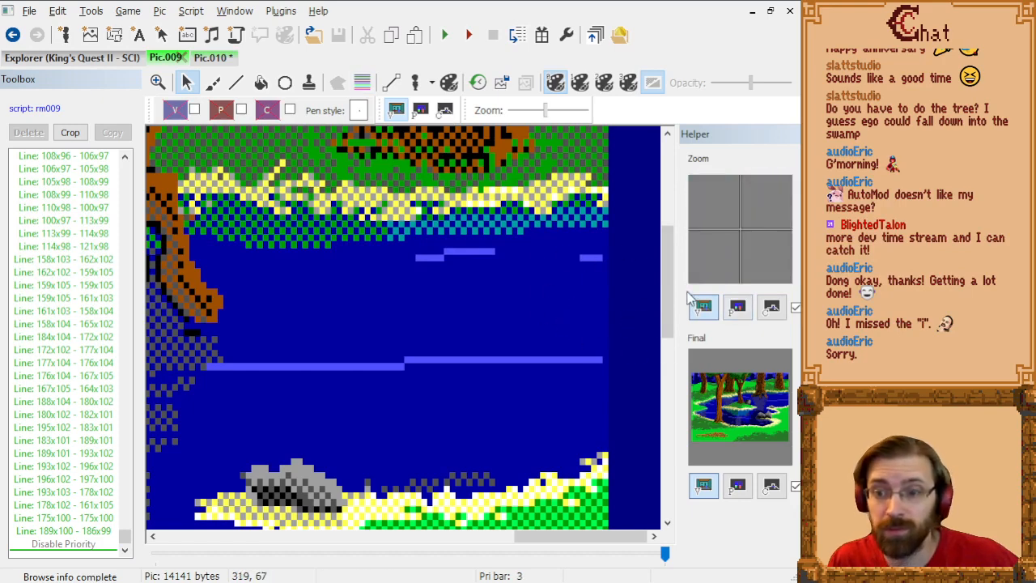
click(365, 84)
click(365, 83)
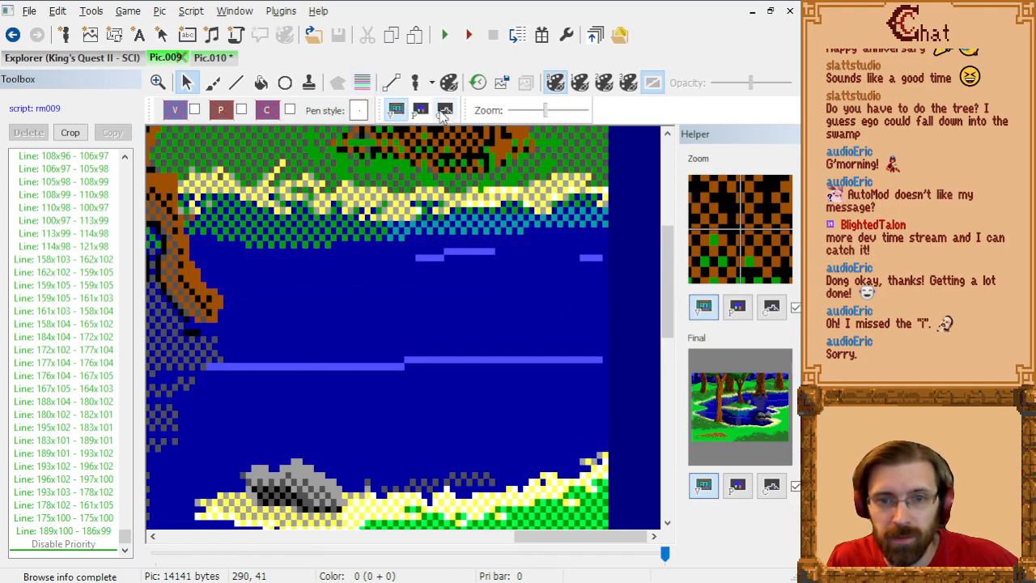
click(445, 110)
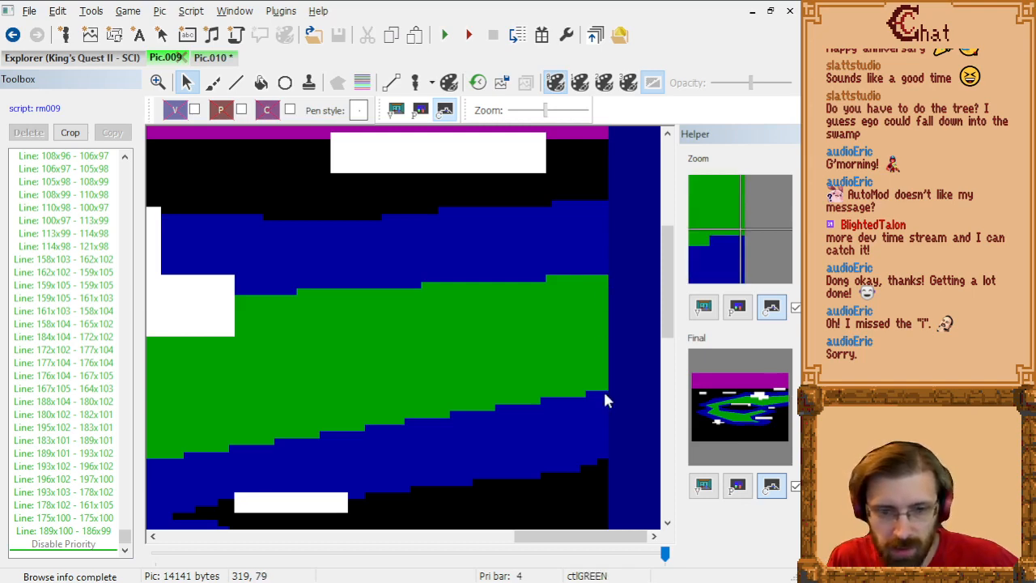
Step: In Pic.010, draw an inner control wedge inside the river from 0,61 to 70,73 and back to 0,76
click(204, 57)
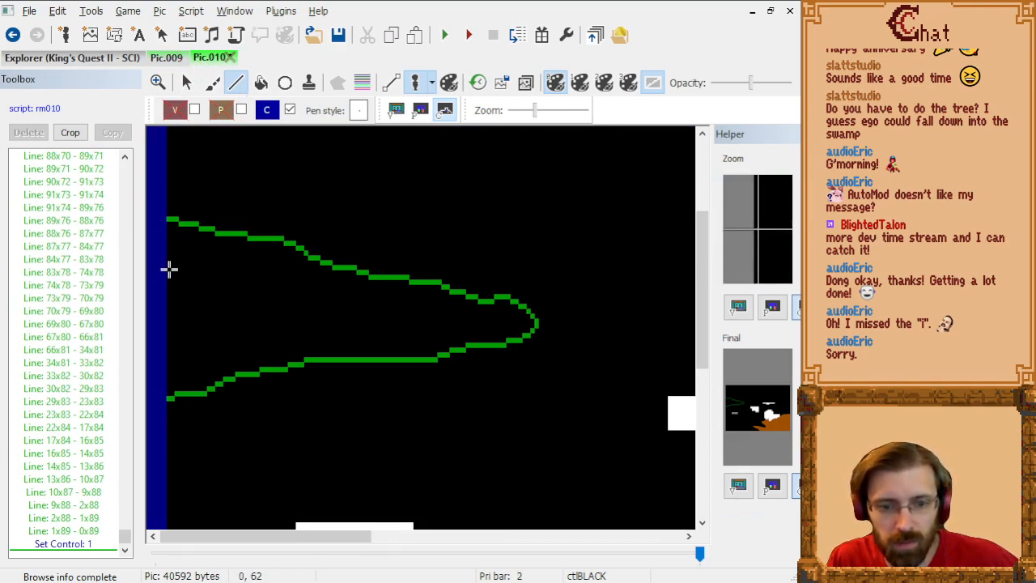
click(168, 269)
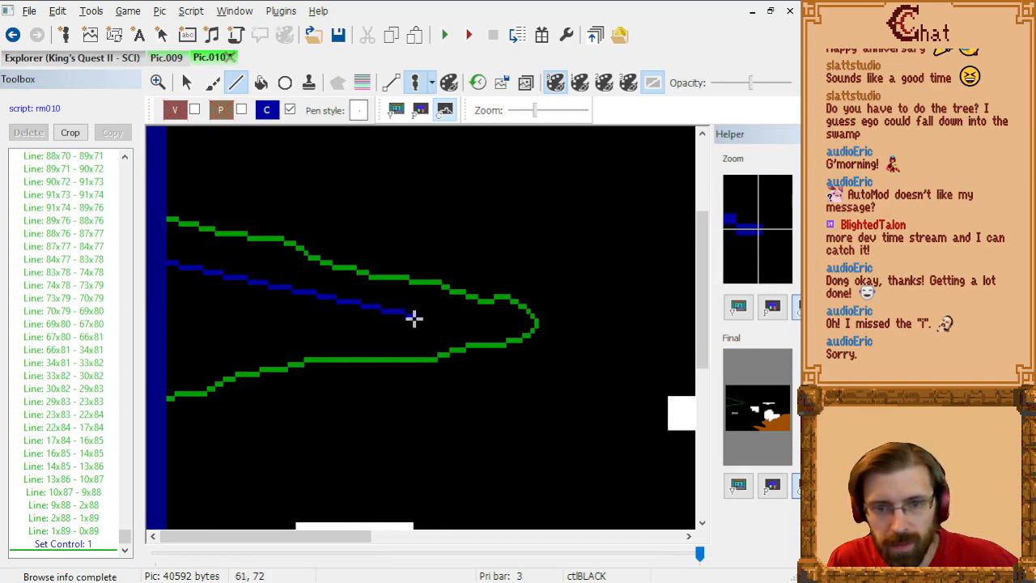
click(397, 110)
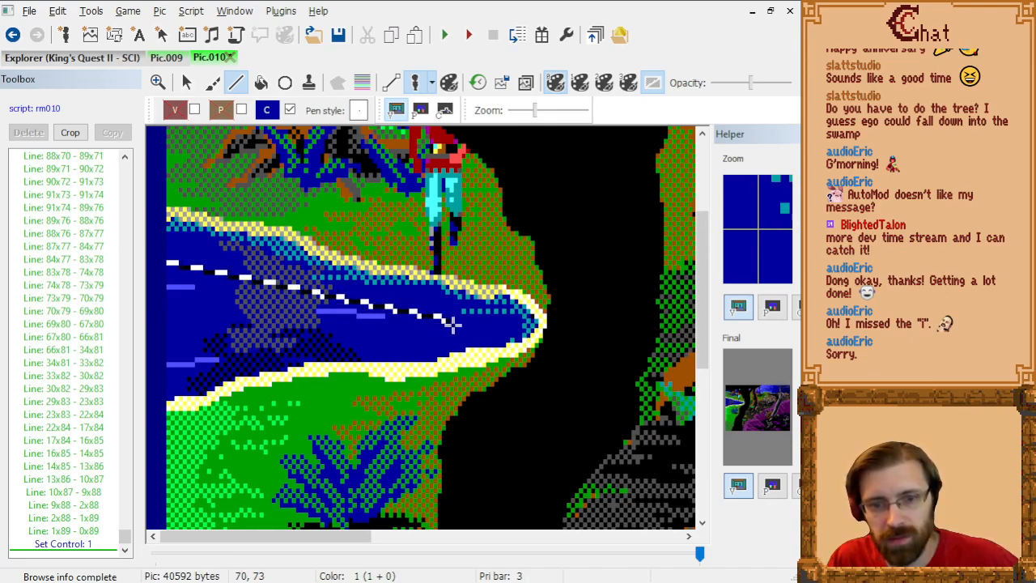
click(449, 324)
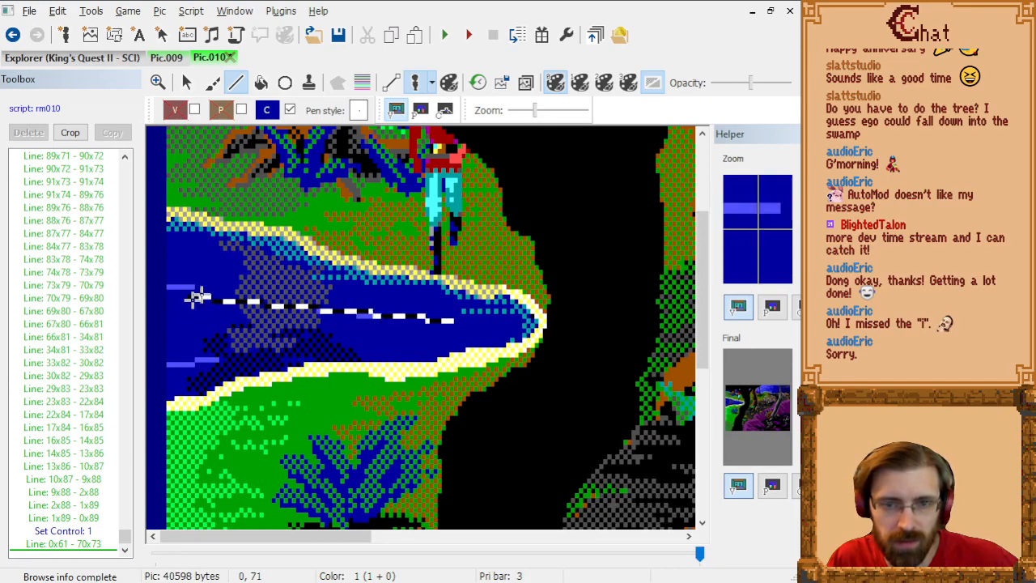
click(445, 109)
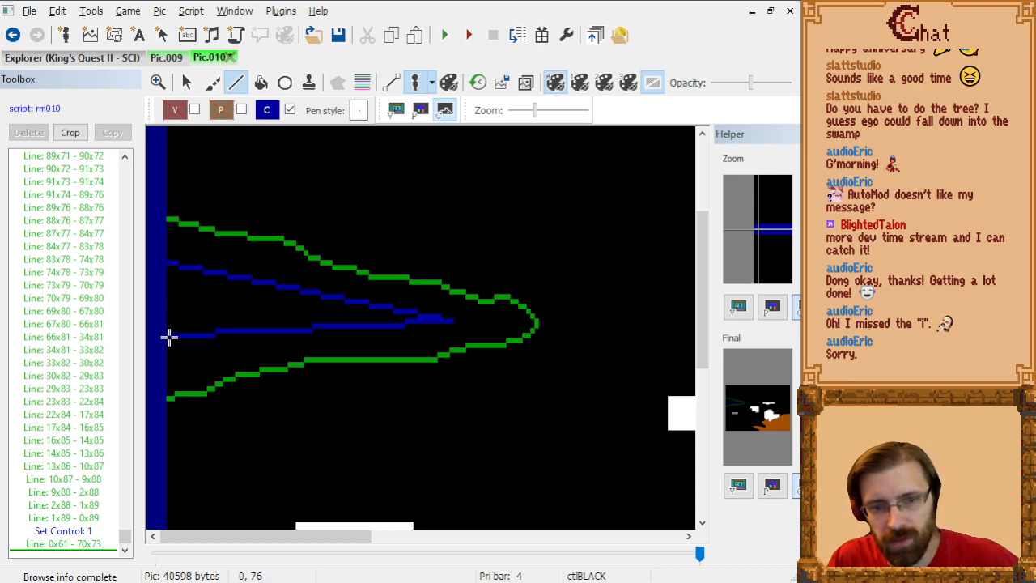
click(168, 336)
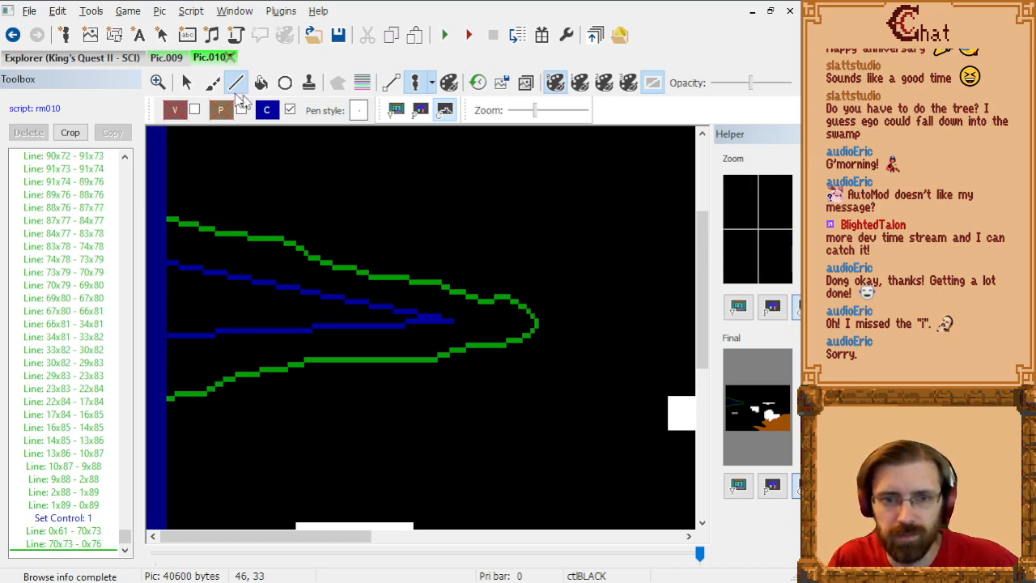
Step: Compare the control colors of the river in Pic.009 with the control lines drawn in Pic.010
click(166, 57)
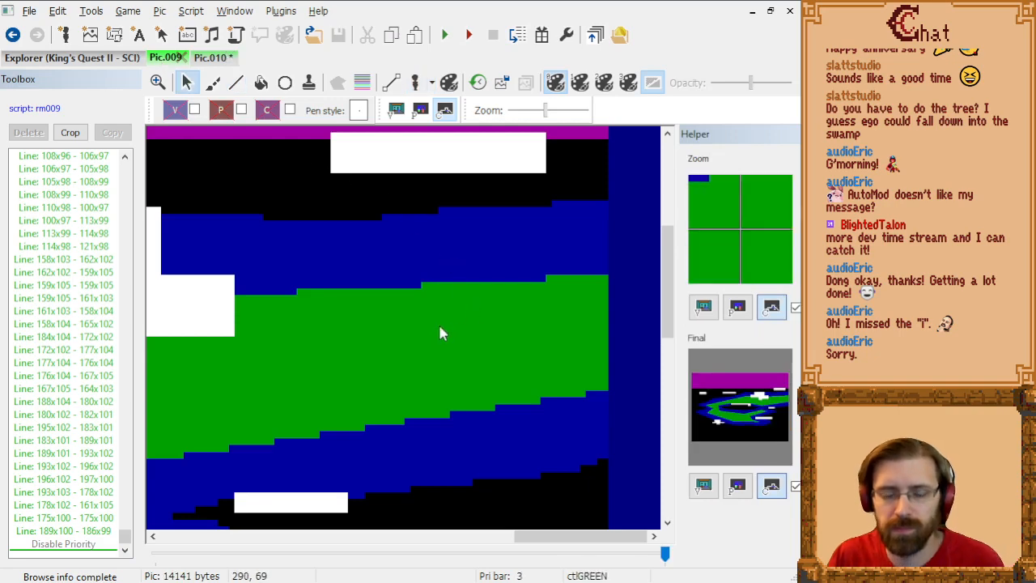
scroll(380, 325, down, 3)
scroll(502, 262, up, 1)
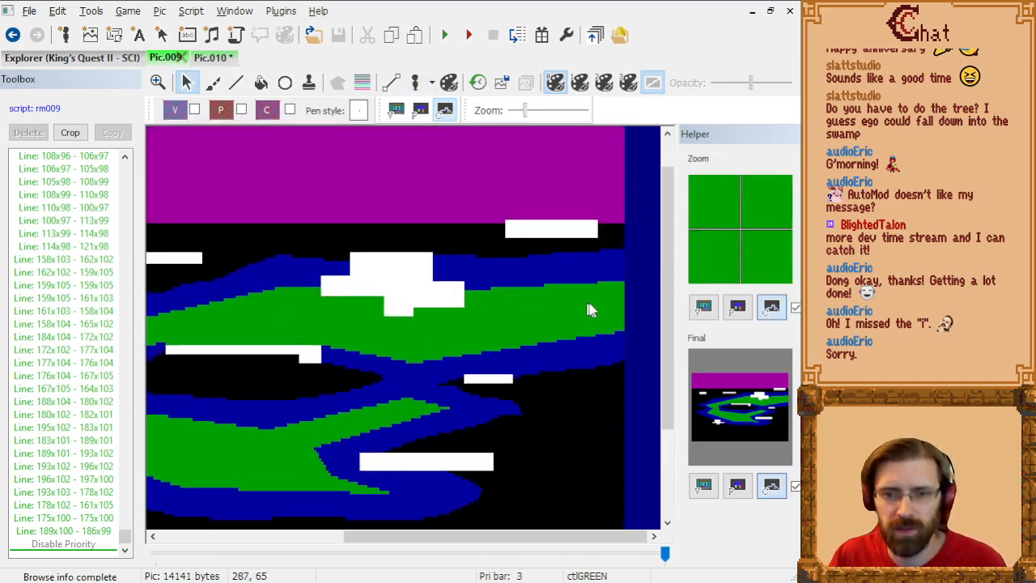
click(420, 111)
click(444, 110)
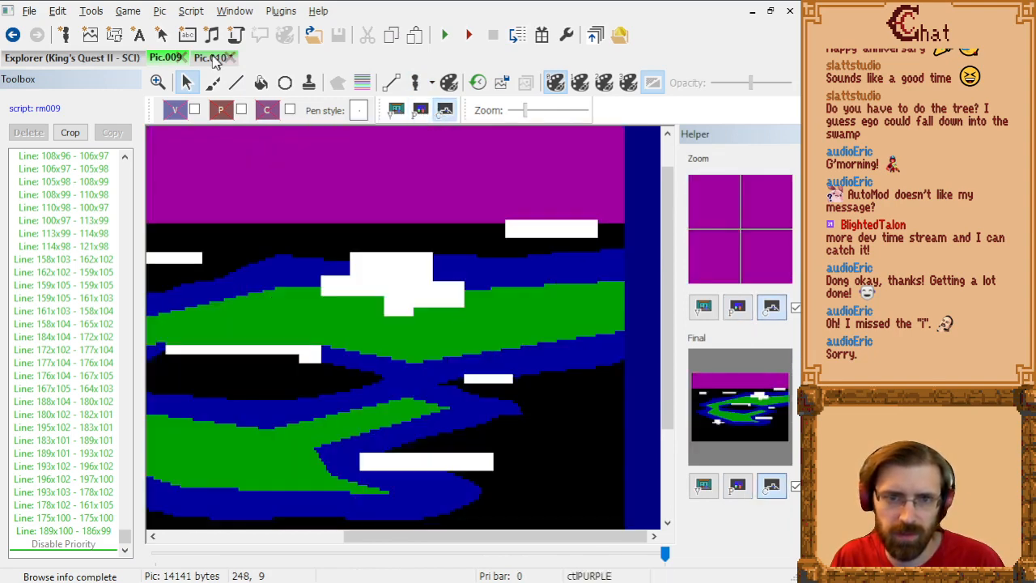
click(211, 59)
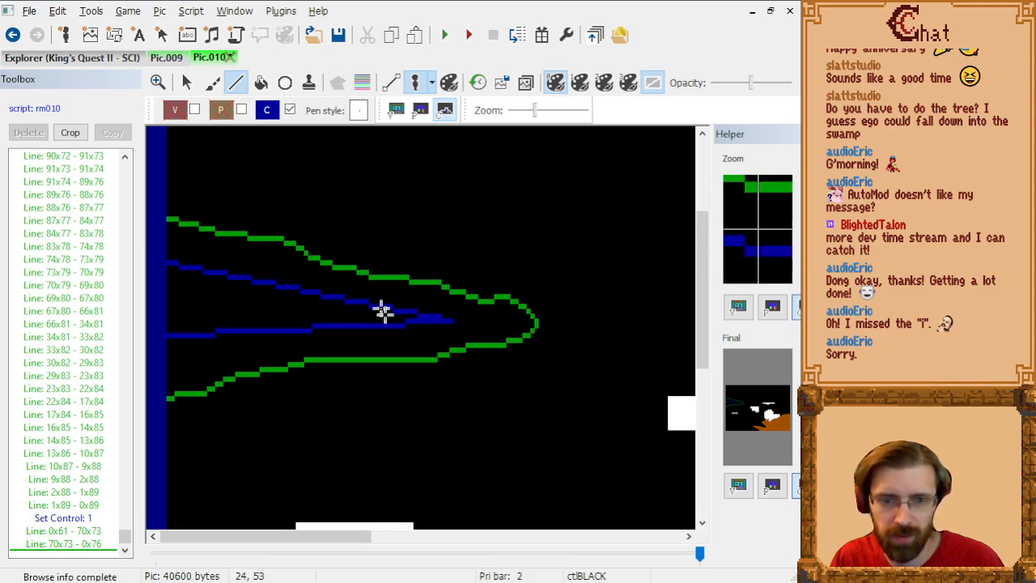
click(166, 58)
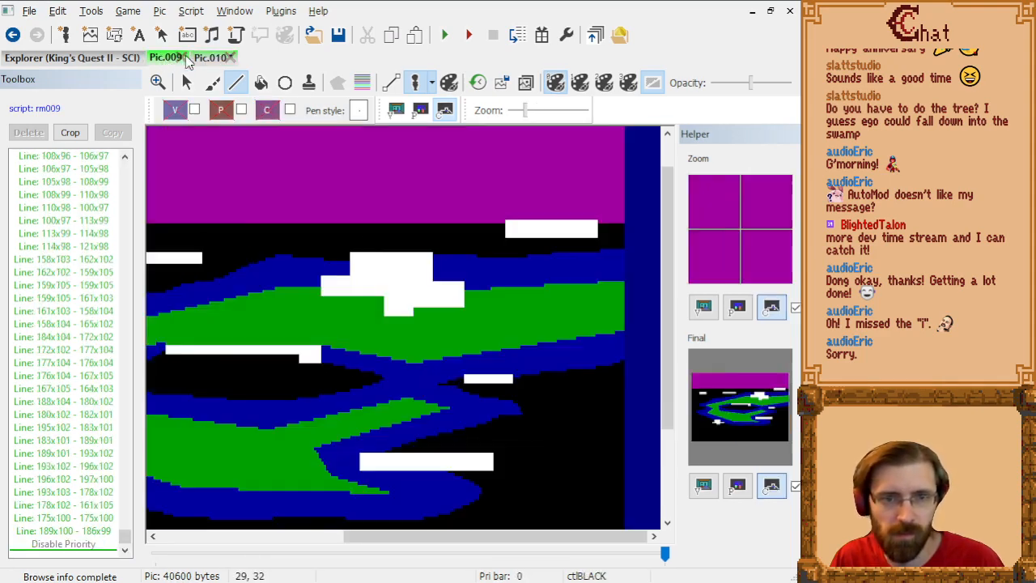
click(206, 60)
Step: Change the control value command for the river's inner wedge lines to 2
click(88, 519)
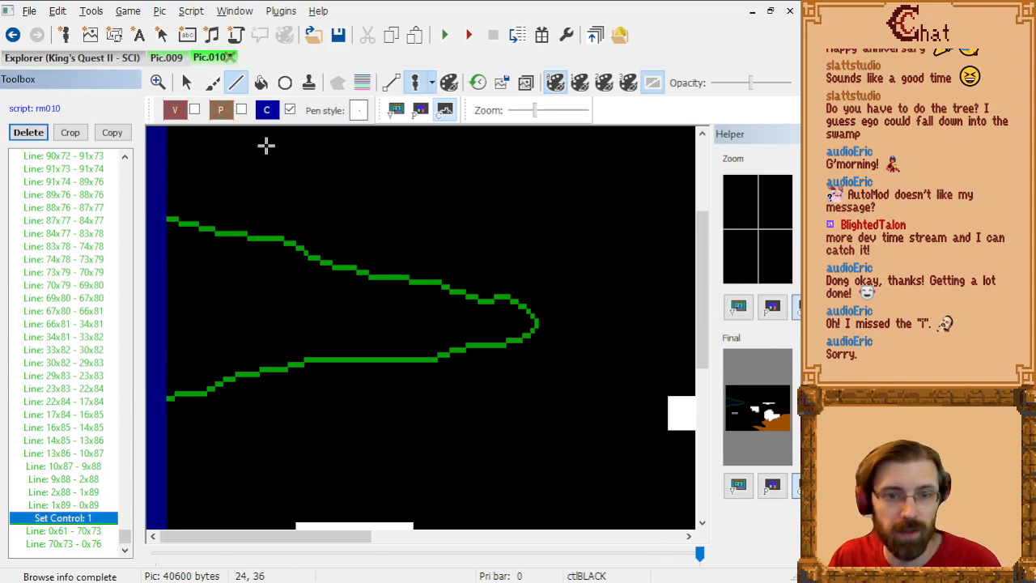
click(267, 111)
click(314, 161)
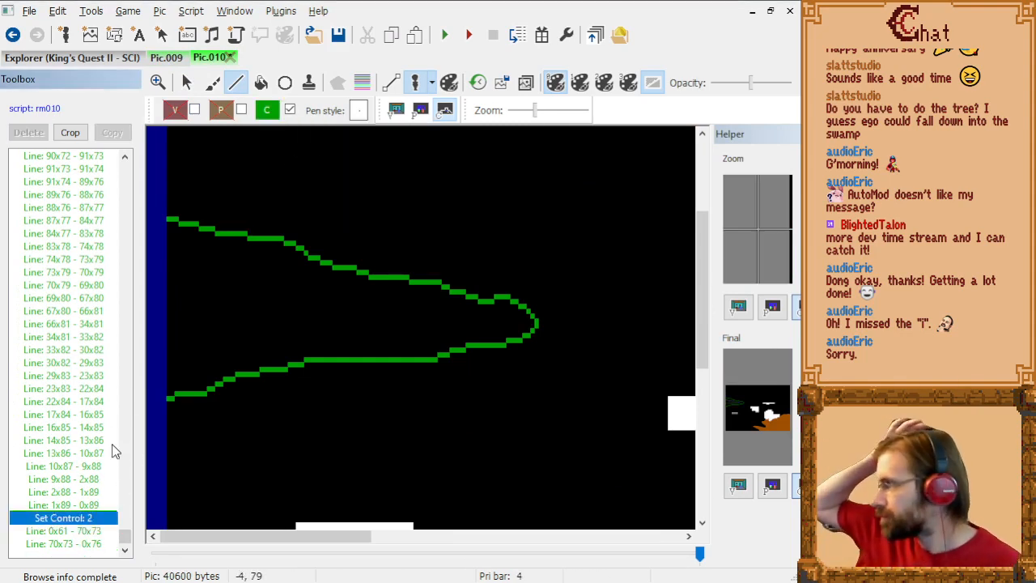
Step: Change the control value command preceding the outer riverbank lines to 1
scroll(97, 324, up, 10)
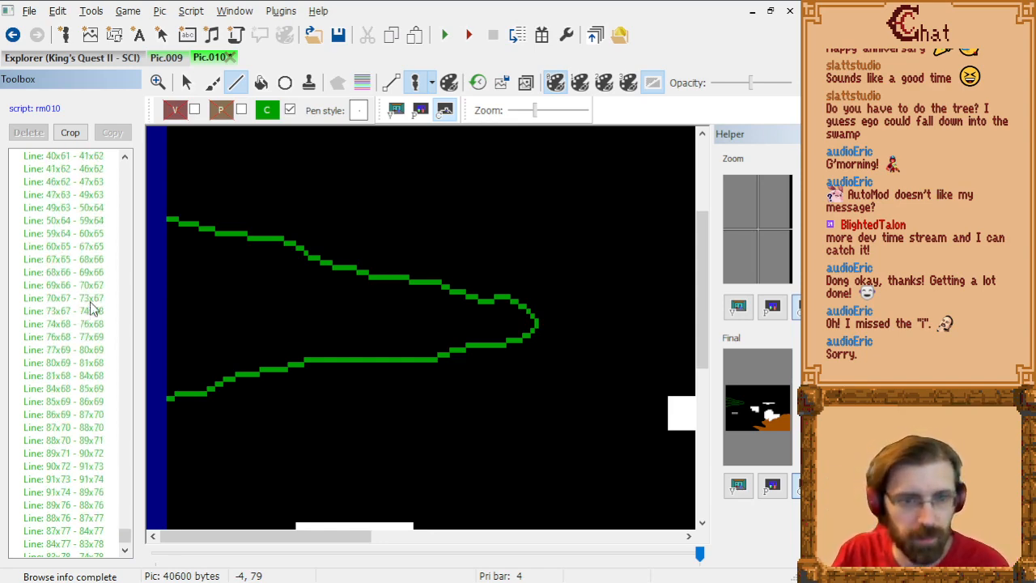
click(91, 314)
click(267, 111)
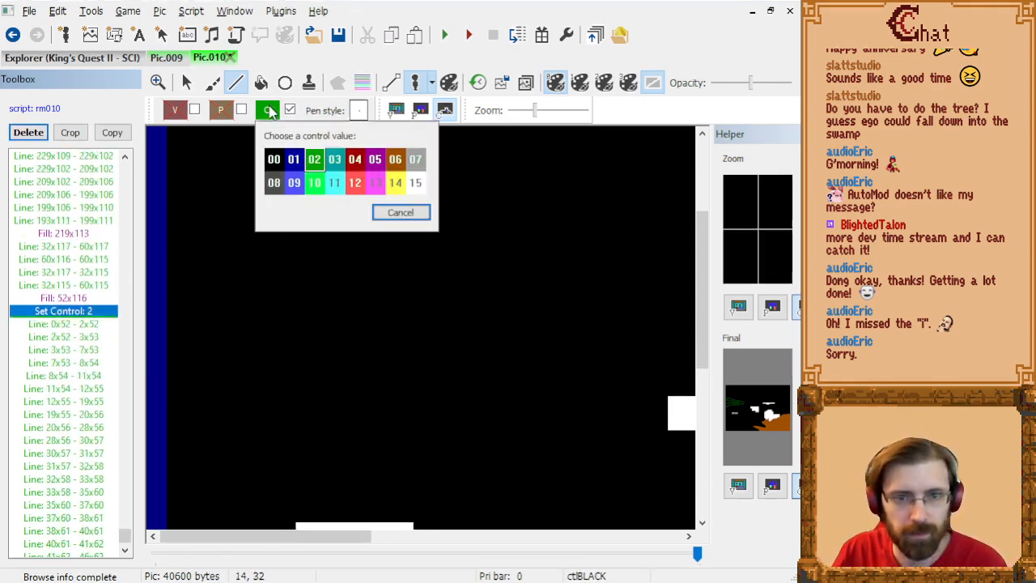
click(293, 160)
click(86, 313)
key(Delete)
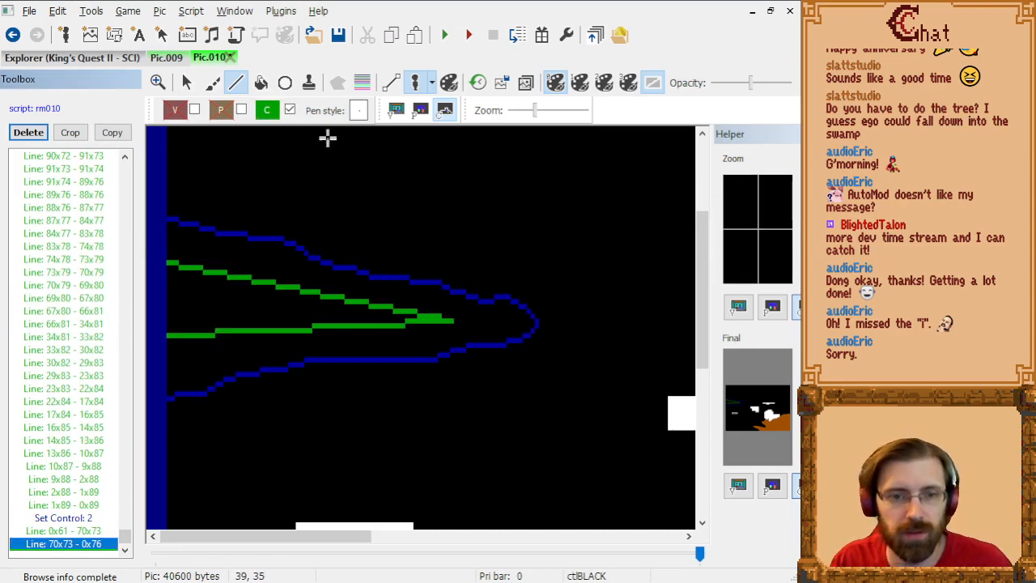
Step: Fill the inner river wedge with control color 2 at 14,69
click(260, 83)
click(231, 297)
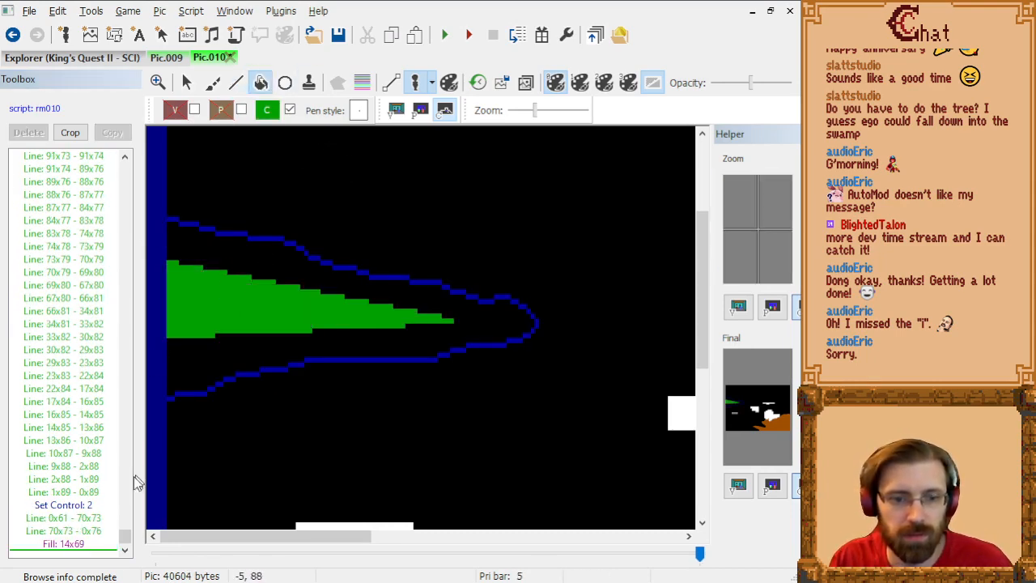
click(88, 492)
click(82, 505)
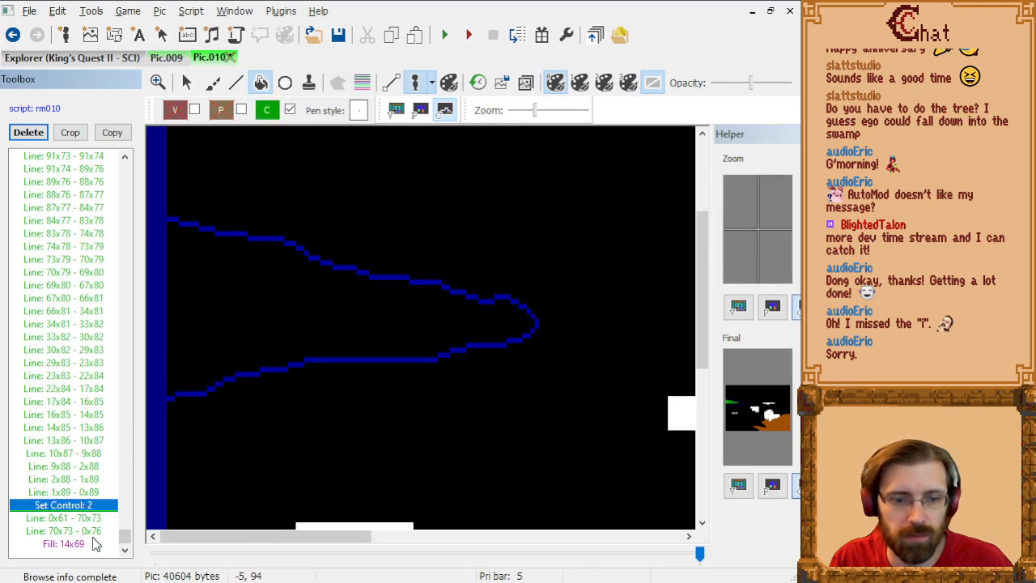
key(End)
Step: Set the control color to 1 and fill the band between the riverbank outline and the inner wedge
click(268, 110)
click(291, 157)
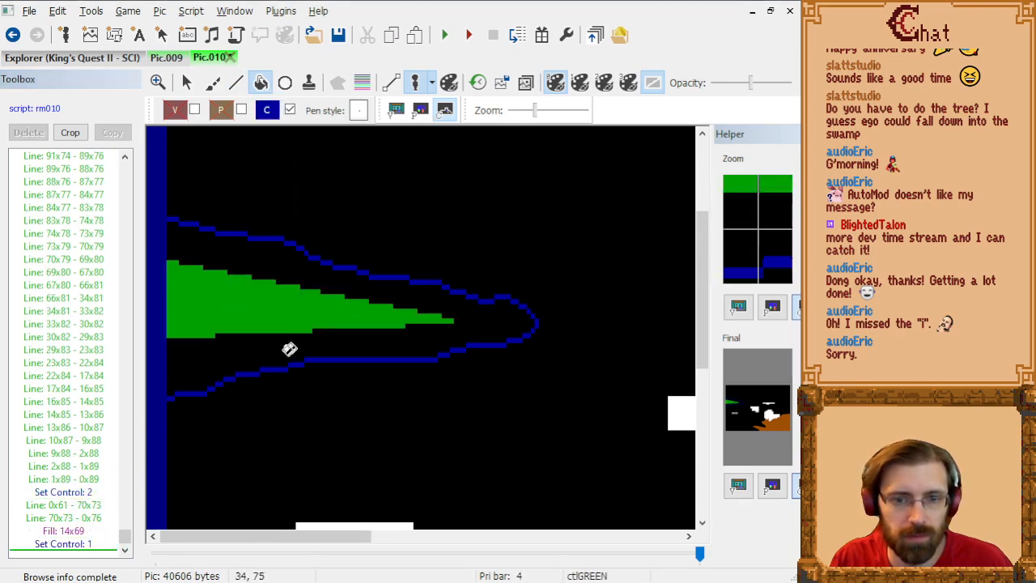
click(170, 387)
scroll(322, 303, down, 4)
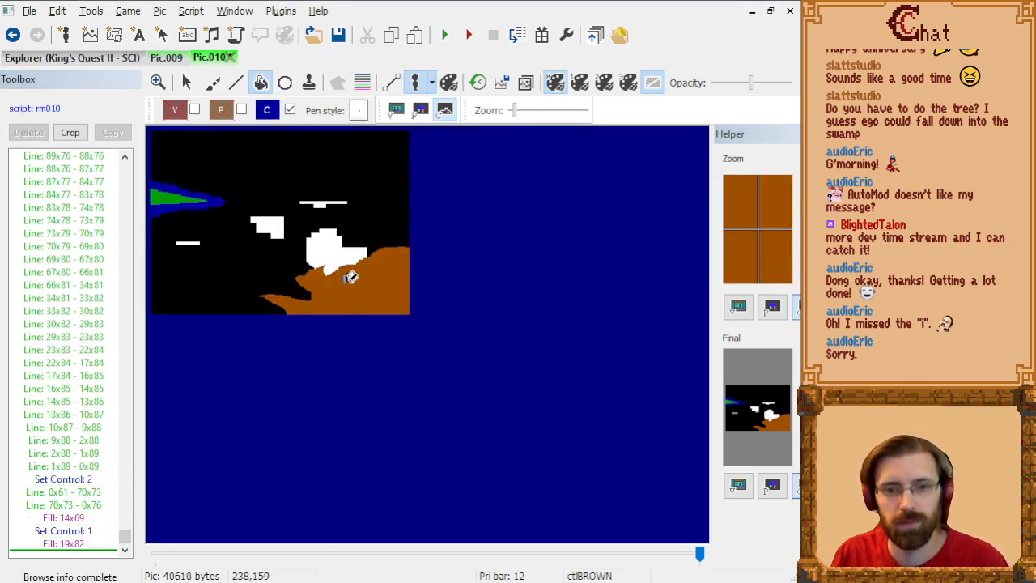
Step: Draw a horizontal line in control color 5 from 0,42 to 319,42 and fill the area above it
scroll(319, 213, up, 1)
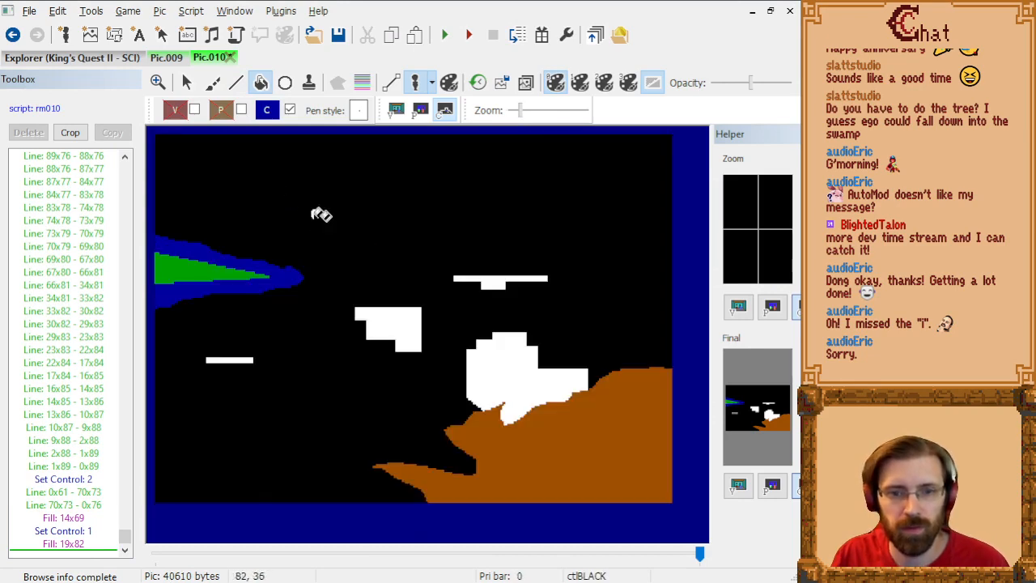
click(236, 83)
click(267, 110)
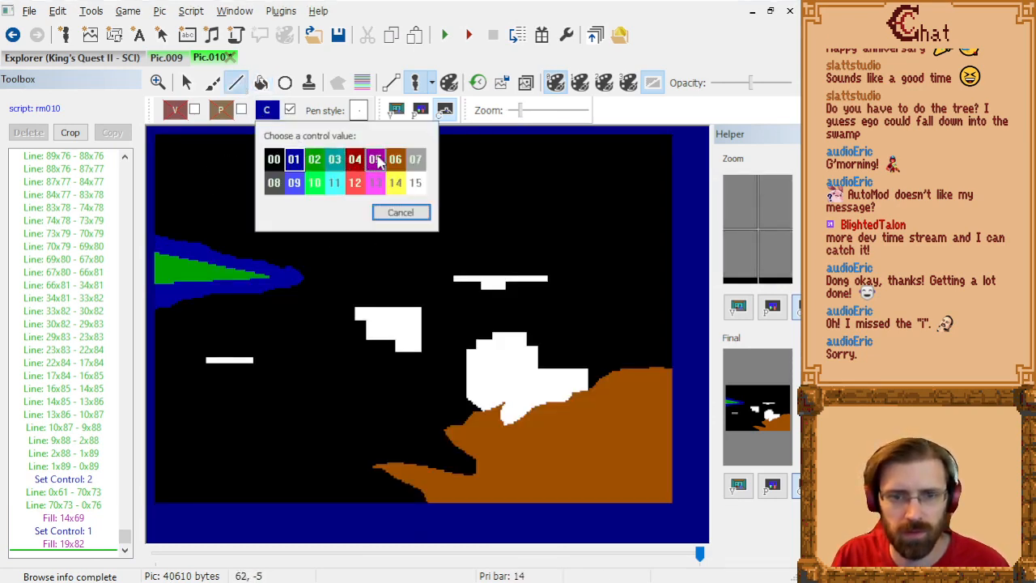
click(375, 157)
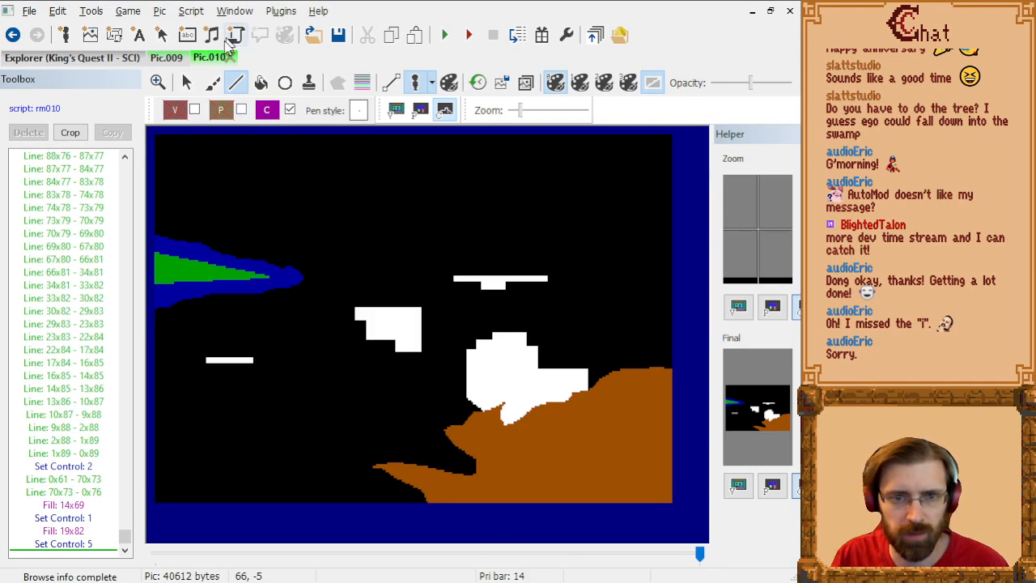
click(172, 57)
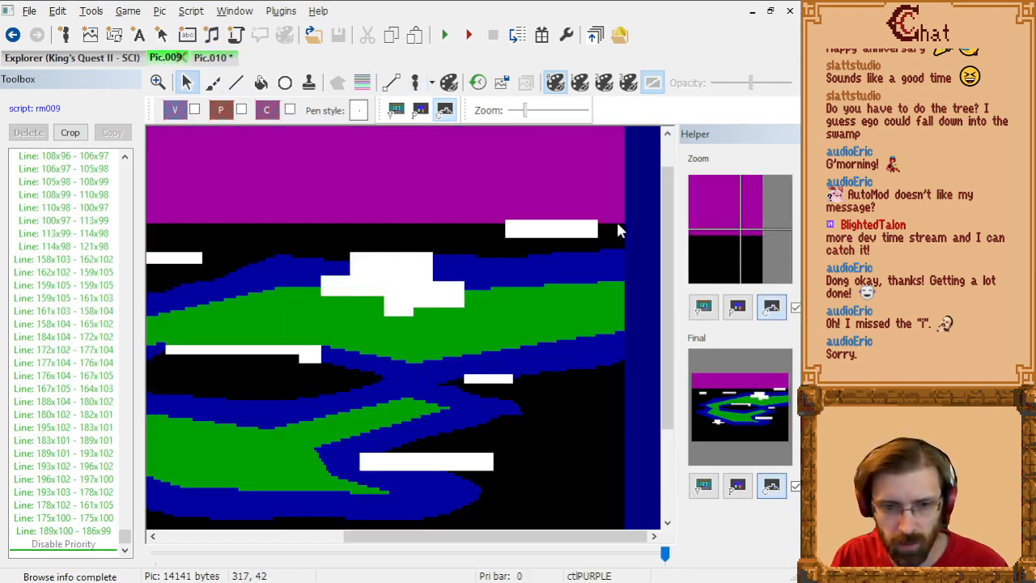
click(209, 57)
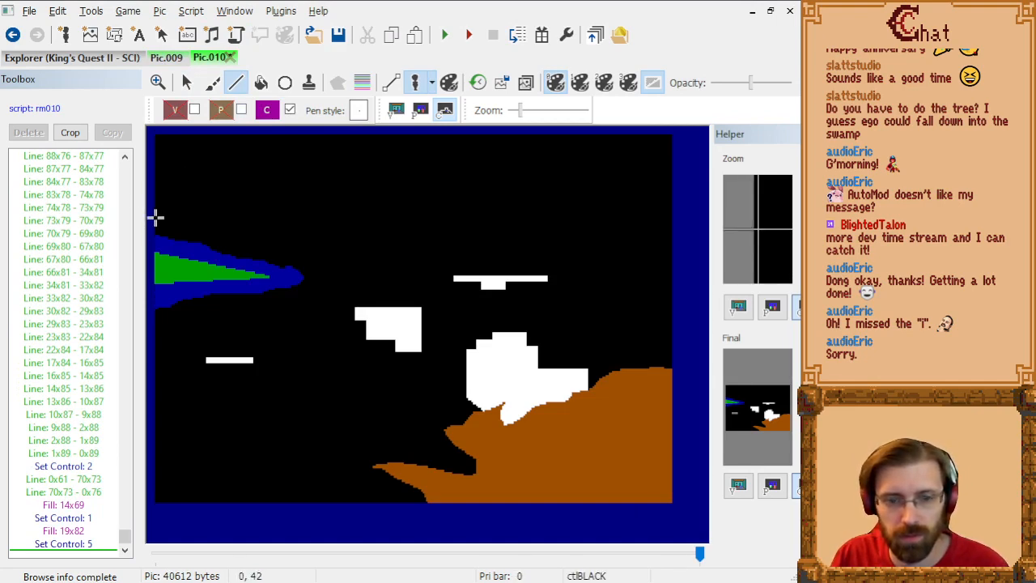
drag(157, 217, 671, 217)
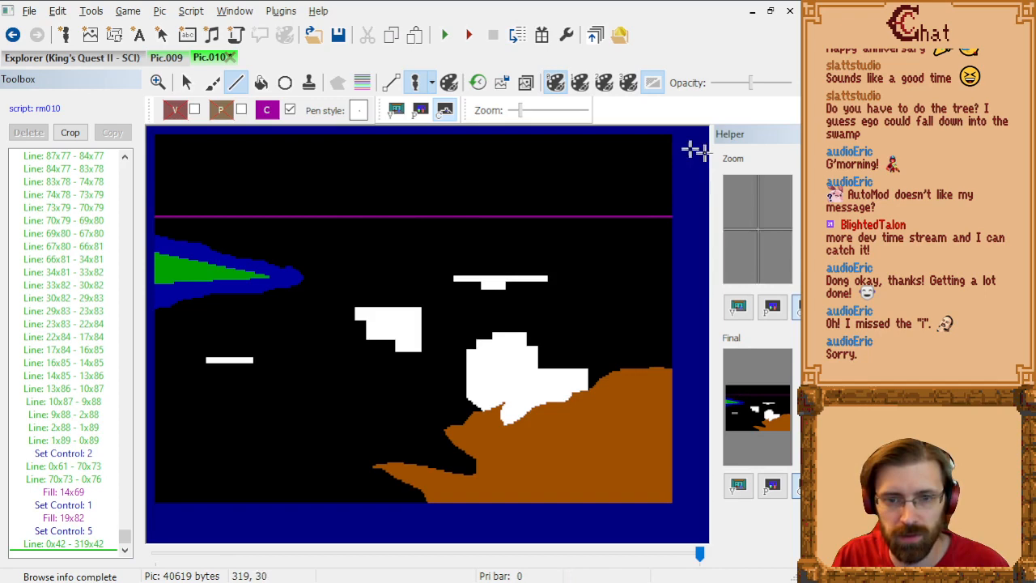
click(260, 82)
click(333, 175)
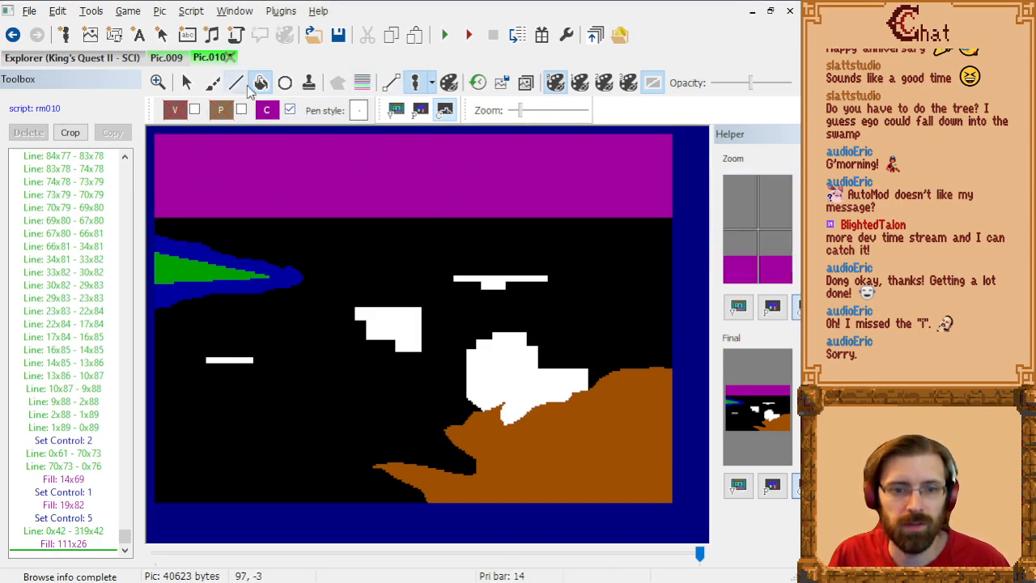
Step: View the priority screen of Pic.009 for reference and return to Pic.010
click(166, 57)
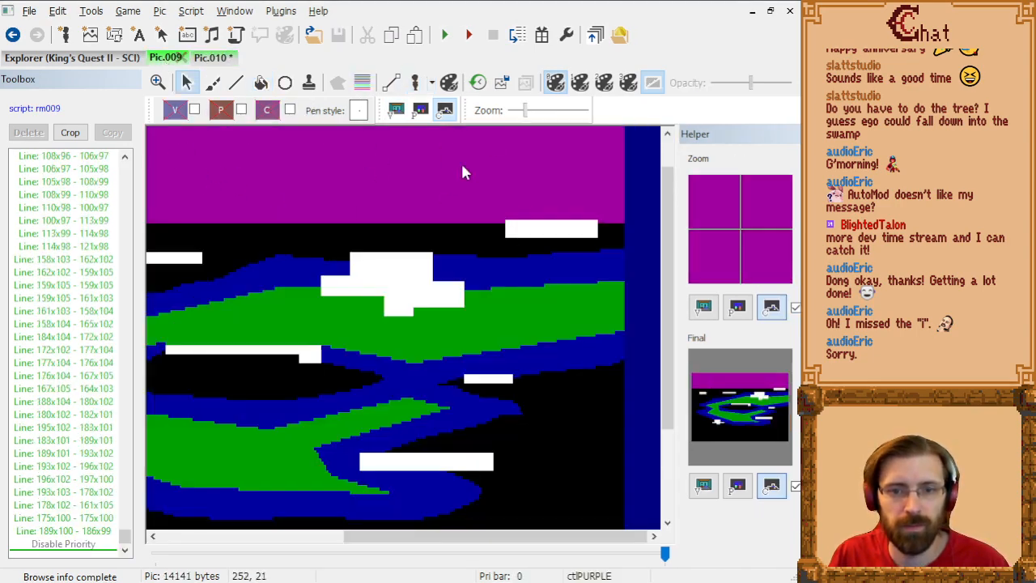
click(420, 110)
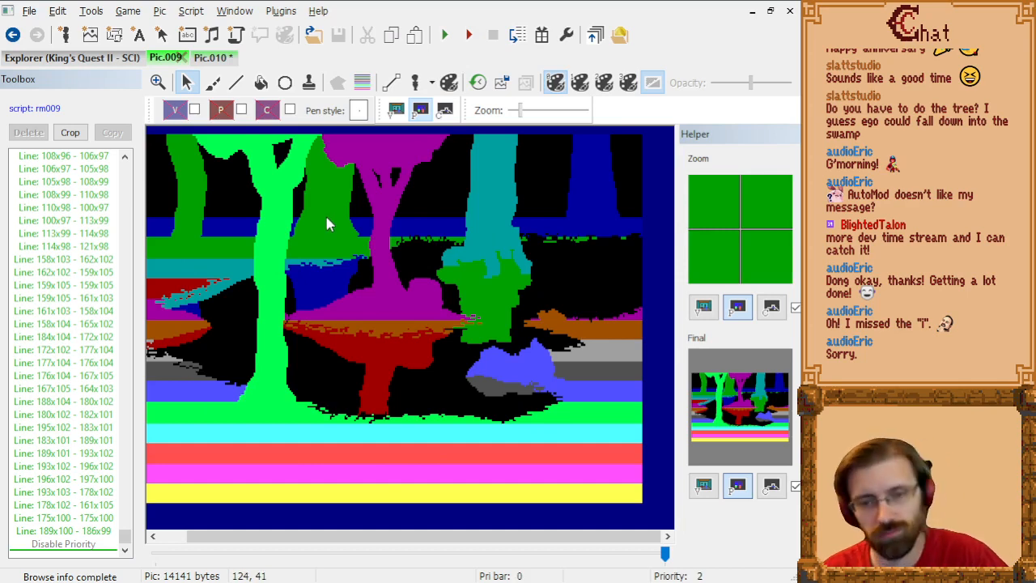
click(211, 58)
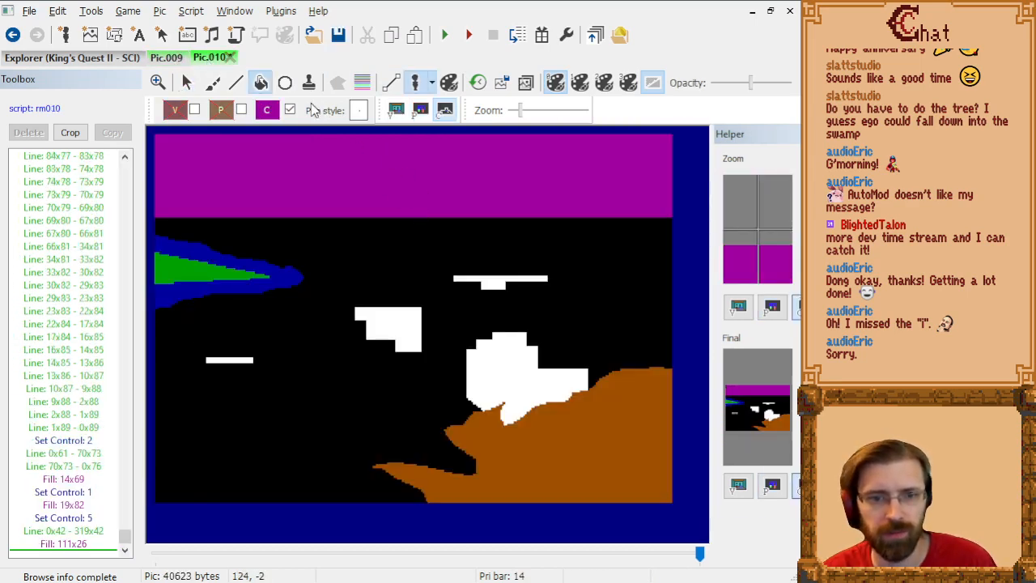
Step: Show Pic.010's priority screen and disable control drawing at the end of the command list
click(419, 112)
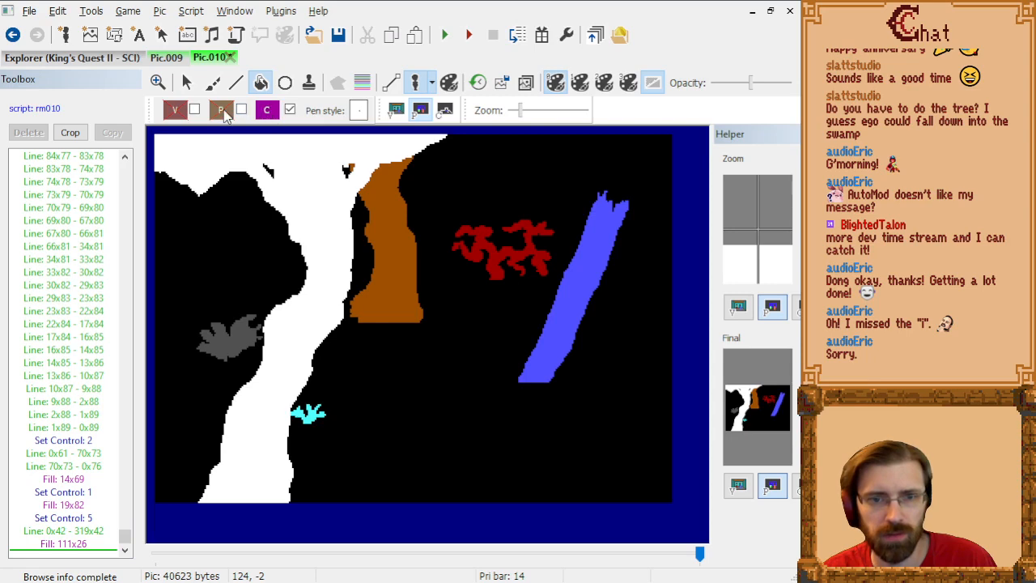
click(220, 110)
click(290, 110)
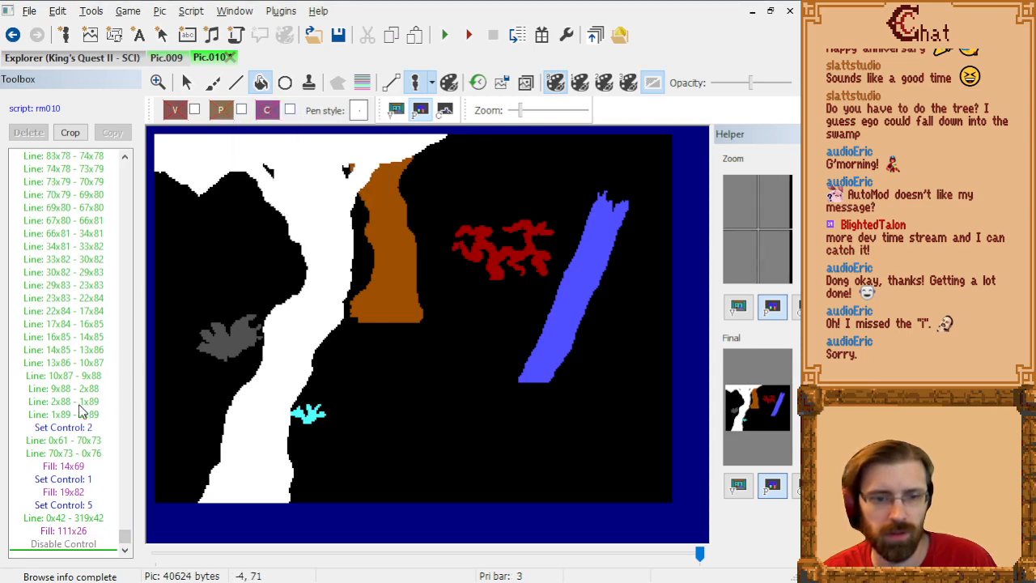
Step: Step back through the drawing commands on the control screen to locate those that draw the brown control 6 area
scroll(76, 377, up, 10)
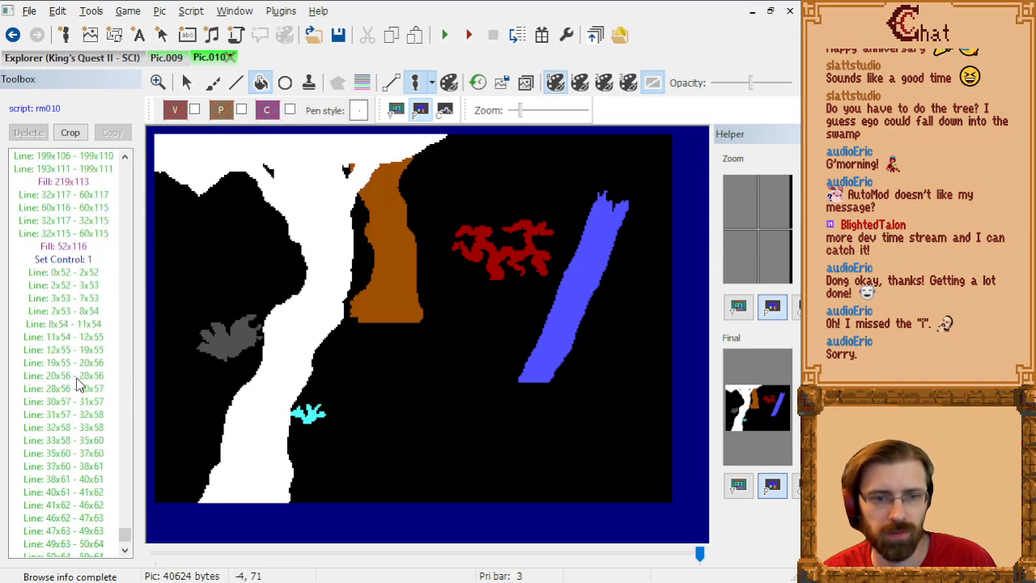
scroll(76, 377, up, 9)
click(76, 375)
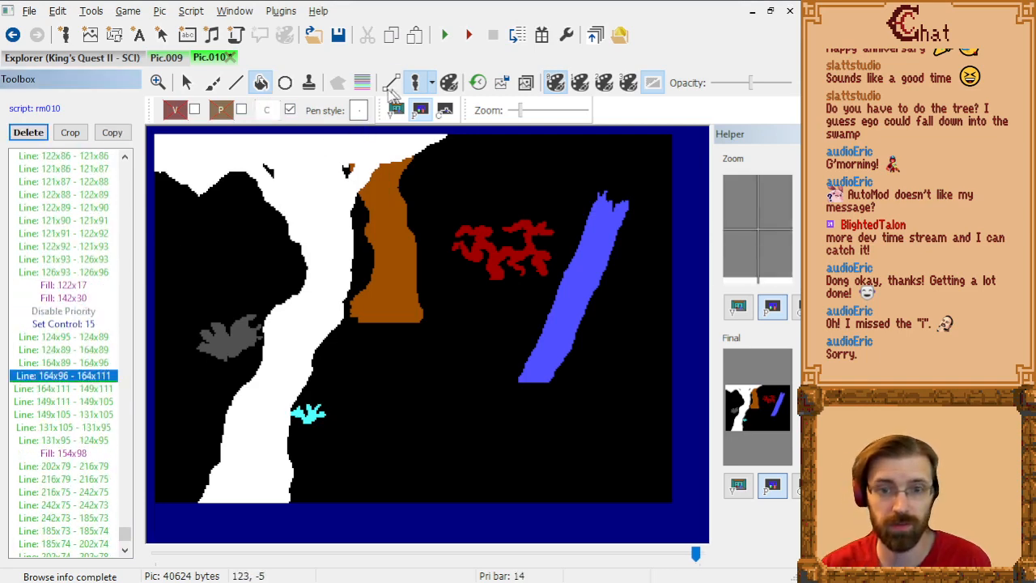
click(440, 114)
click(77, 360)
key(Page_Up)
key(Page_Up)
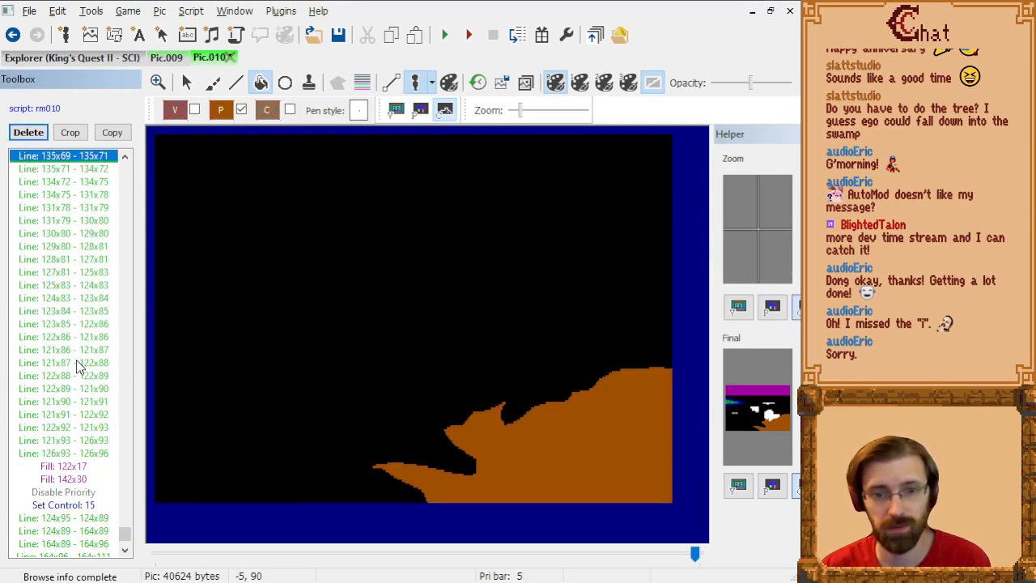
key(Page_Up)
key(Page_Up)
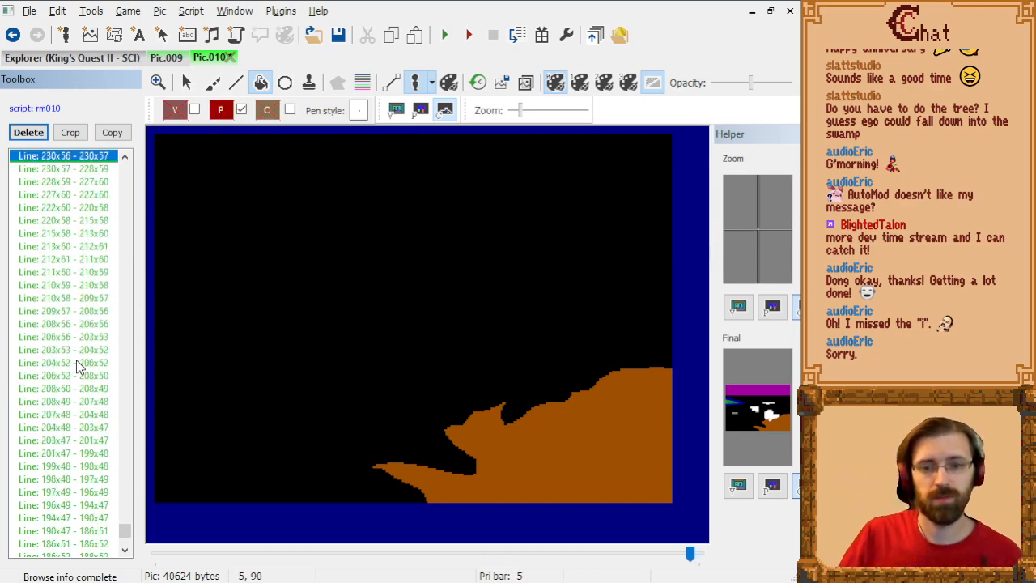
key(Page_Up)
key(Page_Up)
key(Page_Up)
key(Page_Up)
key(Page_Up)
key(Page_Up)
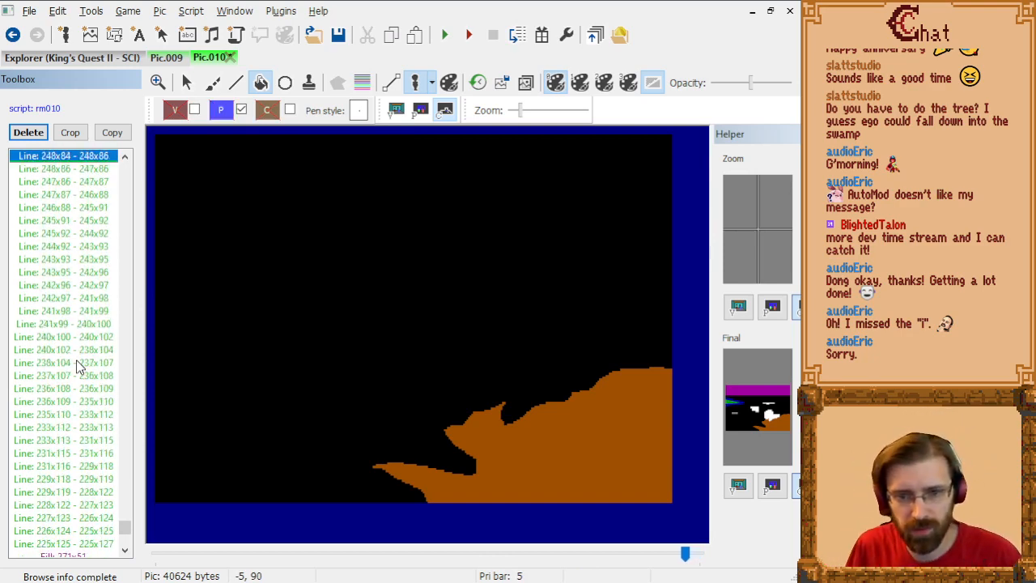
key(Page_Up)
key(Page_Up)
key(Page_Up)
key(Page_Up)
key(Page_Up)
key(Page_Up)
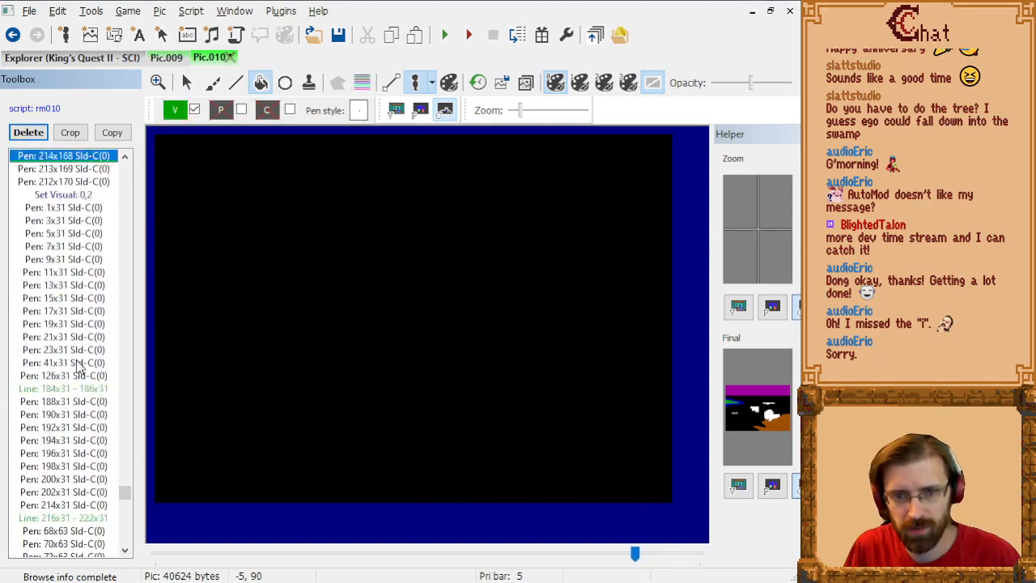
key(Page_Down)
key(Page_Down)
key(Page_Down)
key(Page_Down)
key(Page_Down)
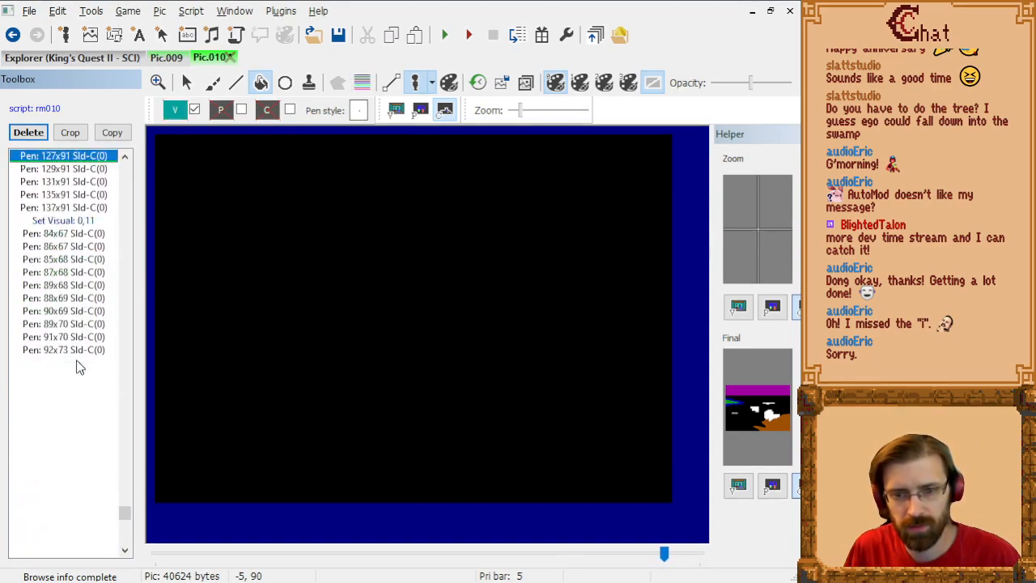
key(Page_Up)
key(Page_Up)
key(Page_Up)
key(Page_Up)
key(Page_Up)
key(Page_Up)
key(Page_Up)
key(Page_Up)
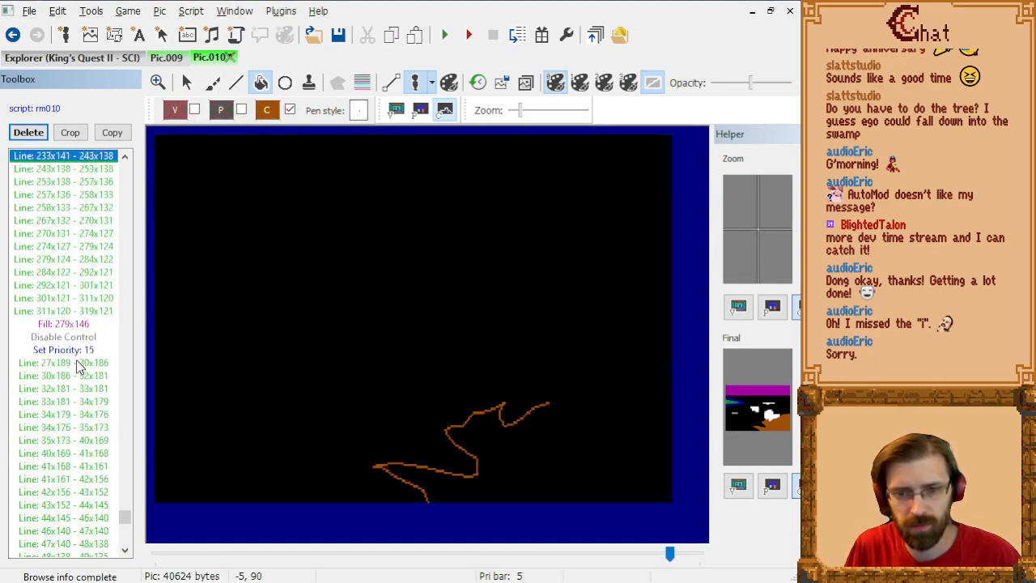
key(Down)
key(Down)
key(Down)
key(Down)
key(Down)
key(Down)
key(Down)
key(Down)
key(Down)
key(Down)
key(Down)
key(Down)
key(Down)
key(Down)
key(Down)
key(Down)
key(Down)
key(Down)
key(Down)
key(Down)
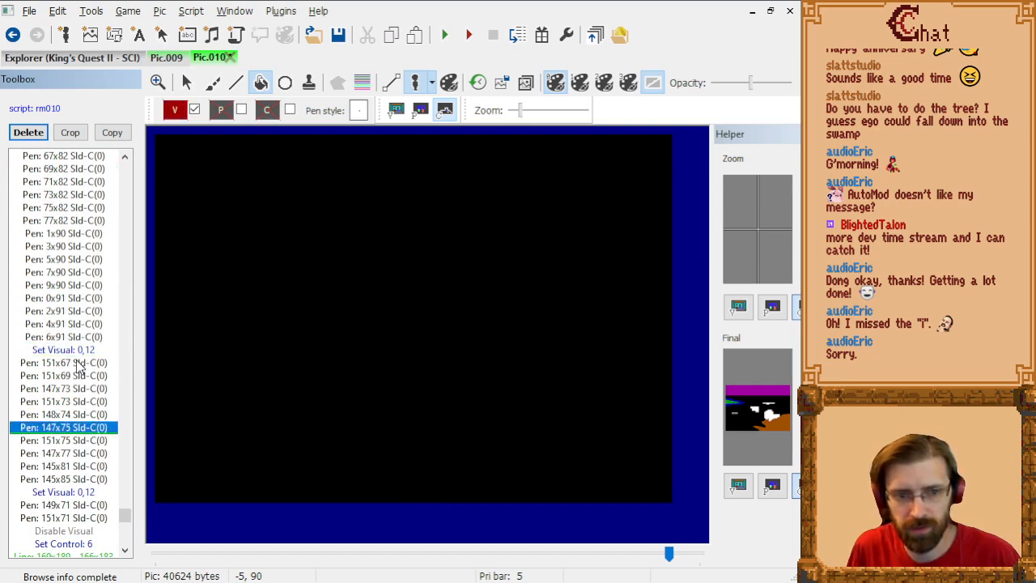
Step: Cut the brown area's command block, from Set Control: 6 through its fill and the following Disable Control
key(Up)
key(shift+Down)
key(shift+Down)
key(shift+Down)
key(shift+Down)
key(shift+Down)
key(shift+Down)
key(shift+Down)
key(shift+Down)
key(shift+Down)
key(shift+Down)
key(shift+Down)
key(shift+Down)
key(shift+Down)
key(shift+Down)
key(shift+Down)
key(shift+Down)
key(shift+Down)
key(shift+Down)
key(shift+Down)
key(shift+Down)
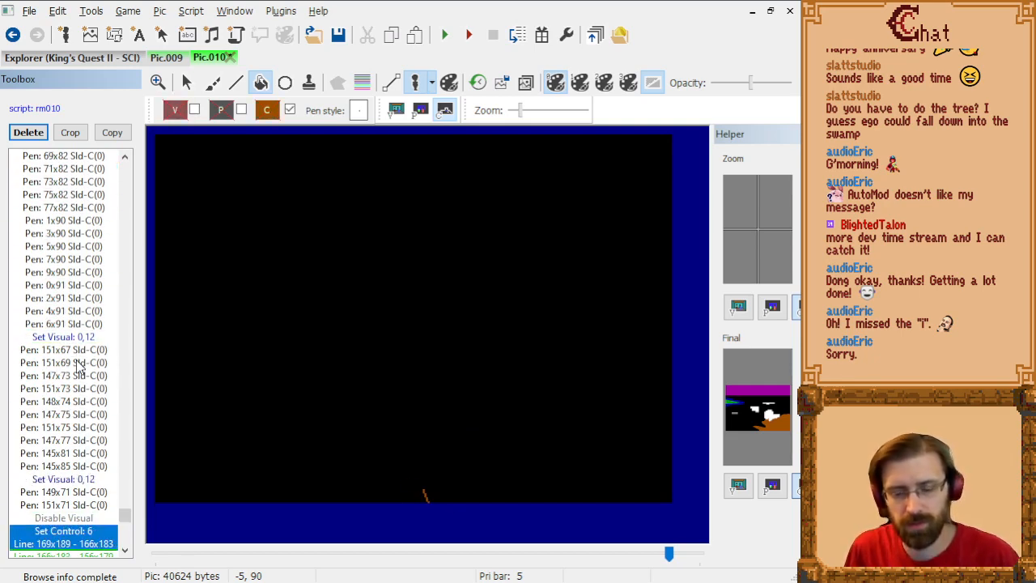
key(shift+Down)
key(shift+Down)
key(shift+Down)
key(shift+Up)
key(shift+Up)
key(shift+Up)
key(shift+Up)
key(shift+Up)
key(shift+Up)
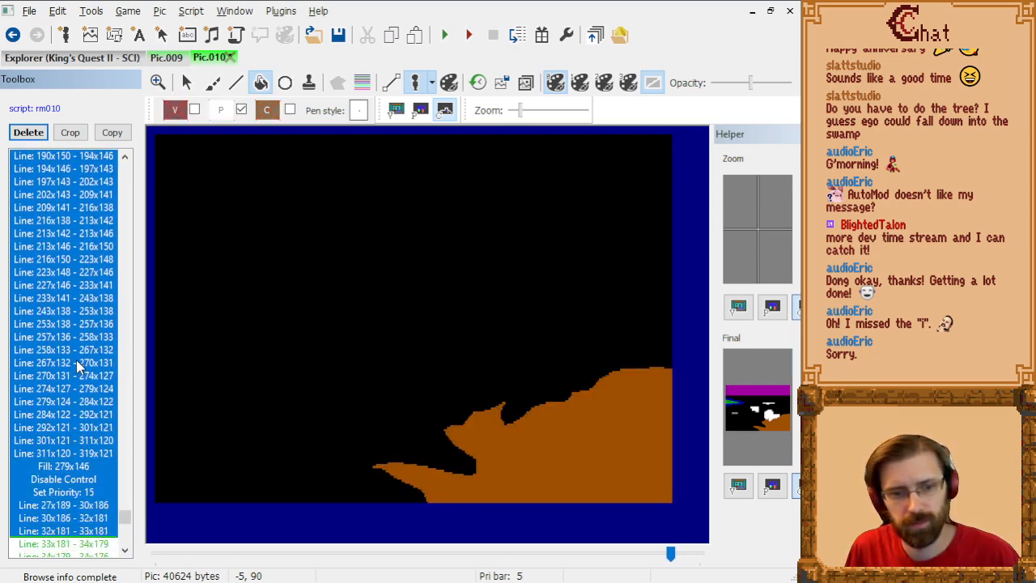
key(shift+Down)
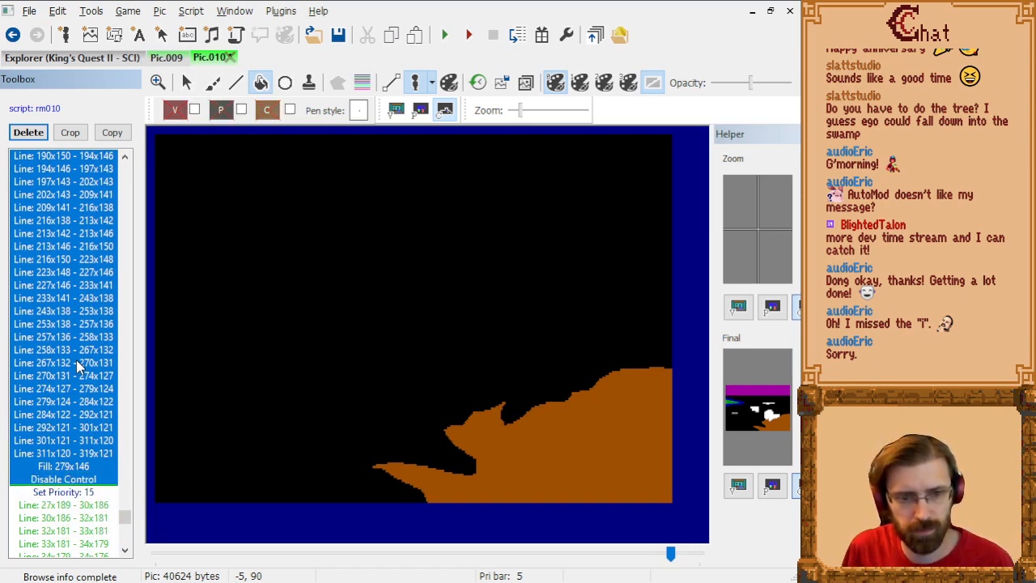
key(Delete)
Step: Compare the priority and control screens with all remaining commands applied
key(End)
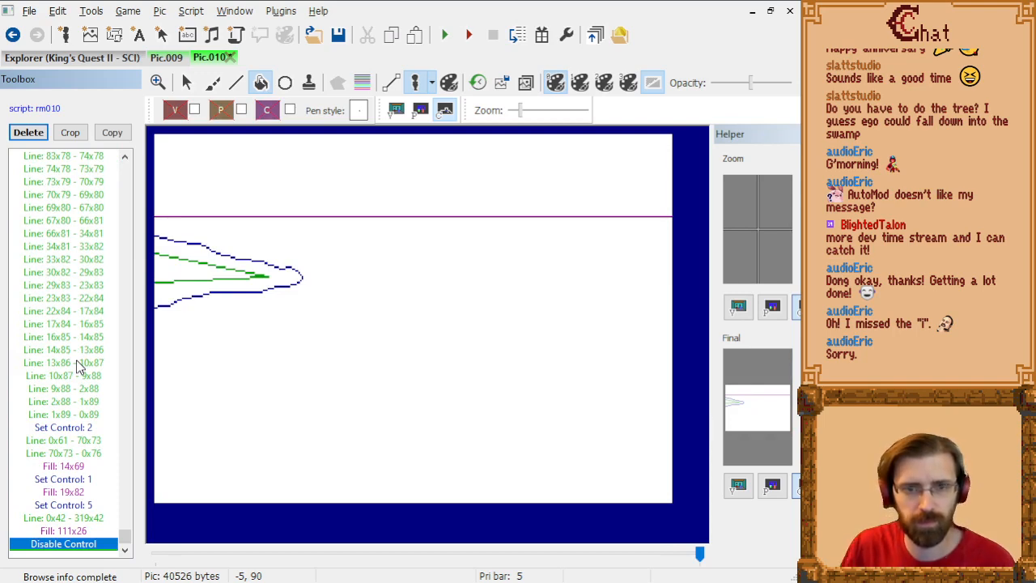
click(421, 116)
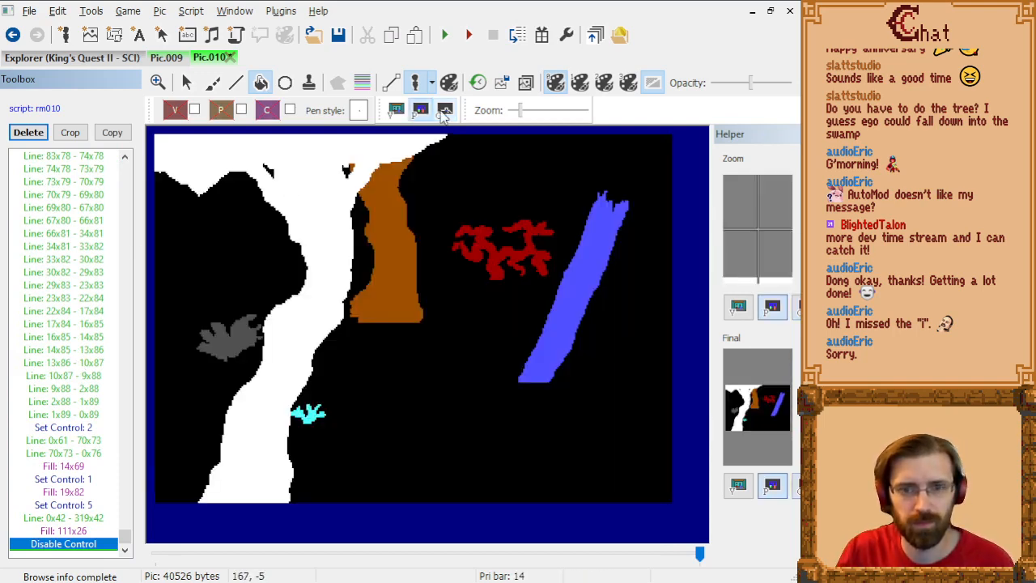
click(444, 117)
click(421, 115)
click(444, 116)
Step: Paste the cut brown-area commands ahead of the Set Control: 15 command that starts the white blocks
click(50, 376)
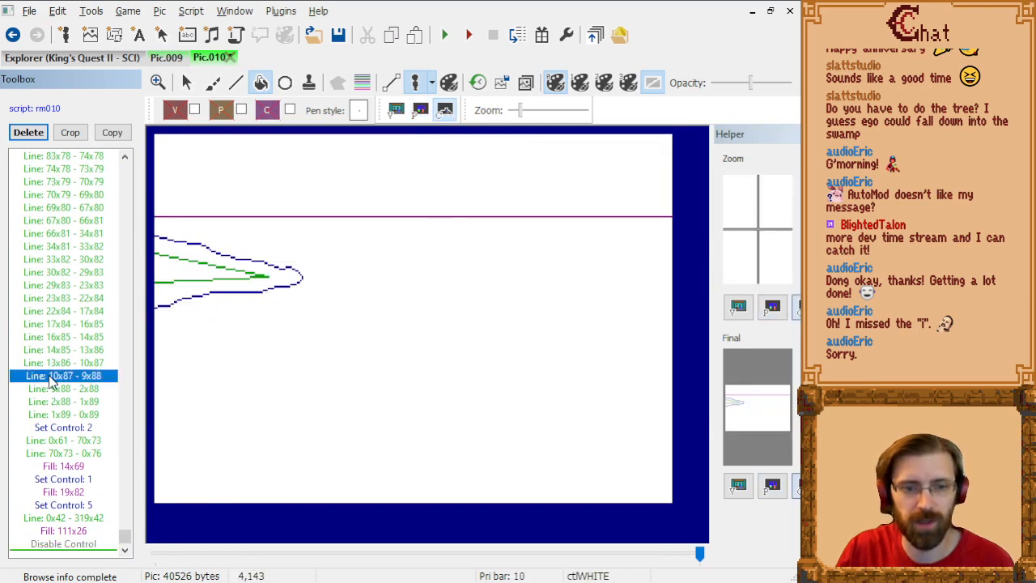
key(Page_Up)
key(Page_Up)
key(Page_Up)
key(Page_Up)
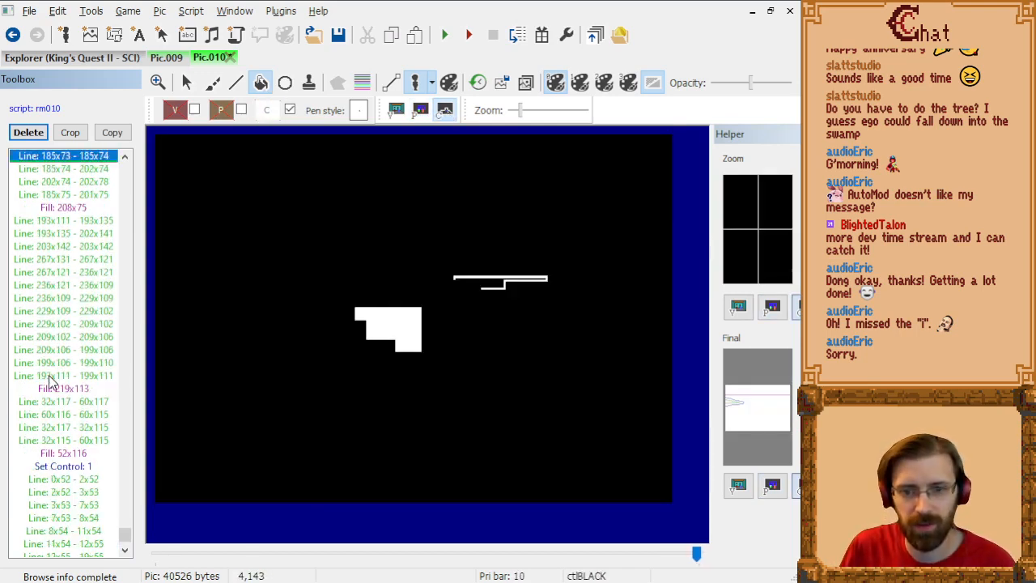
key(Down)
key(Down)
key(Down)
key(Down)
key(Down)
key(Down)
key(Down)
key(Down)
key(Down)
key(Down)
key(Down)
key(Down)
key(Down)
key(Down)
key(Down)
key(Down)
key(Down)
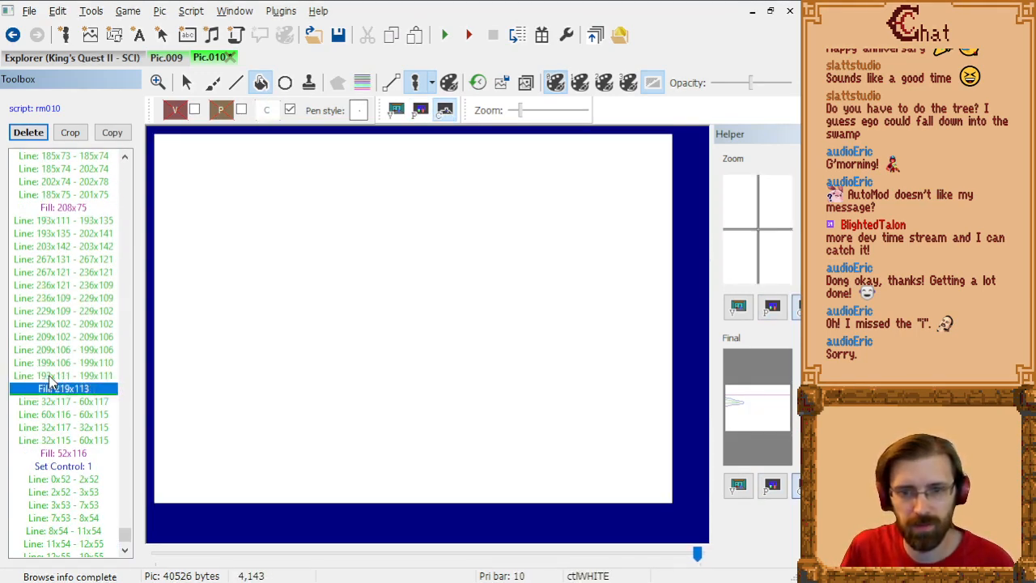
key(Up)
key(Up)
key(Up)
key(Up)
key(Up)
key(Up)
key(Up)
key(Up)
key(Up)
key(Up)
key(Up)
key(Up)
key(Up)
key(Up)
key(Up)
key(Up)
key(Up)
key(Up)
key(Up)
key(Up)
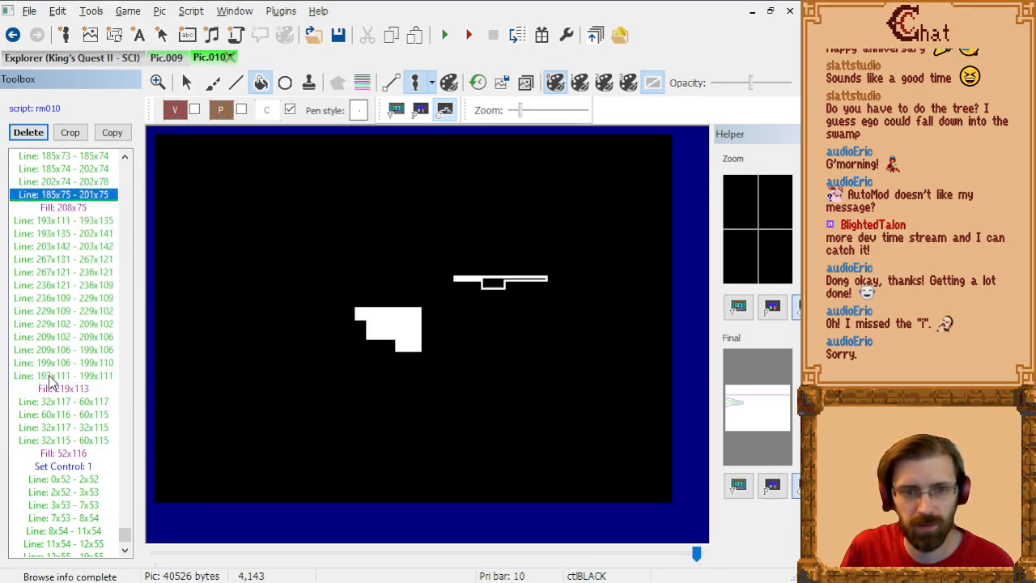
key(Up)
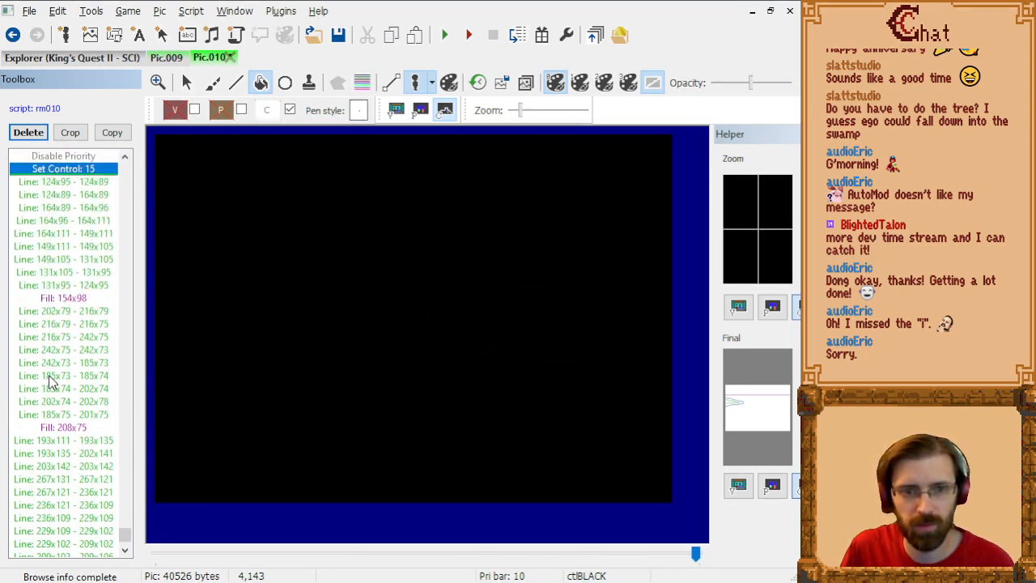
key(ctrl+v)
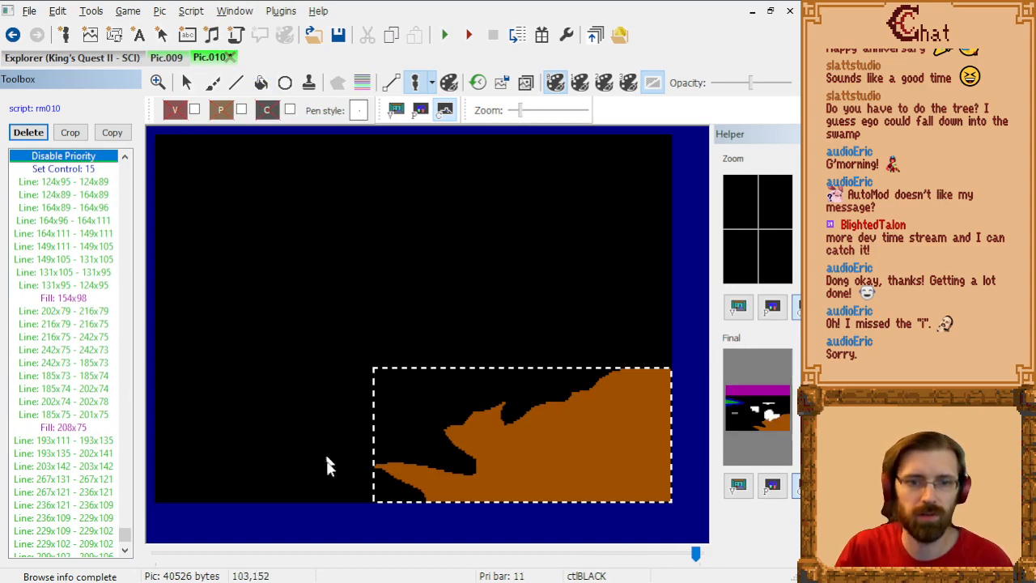
click(368, 402)
key(End)
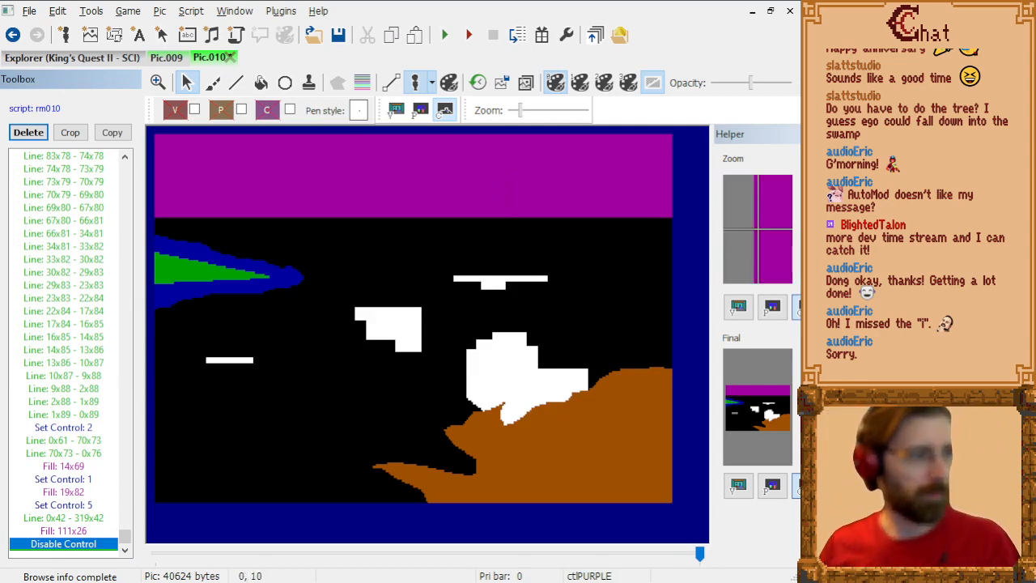
Step: Change the Disable Priority command just ahead of Set Control: 6 to Set Priority: 1 for the priority screen
click(419, 111)
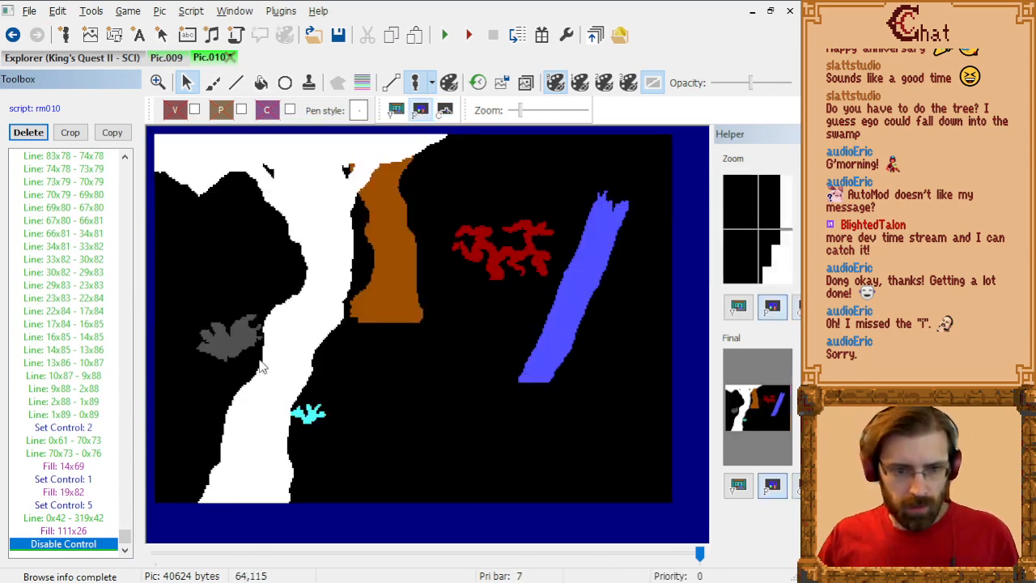
scroll(73, 348, up, 10)
scroll(74, 349, up, 14)
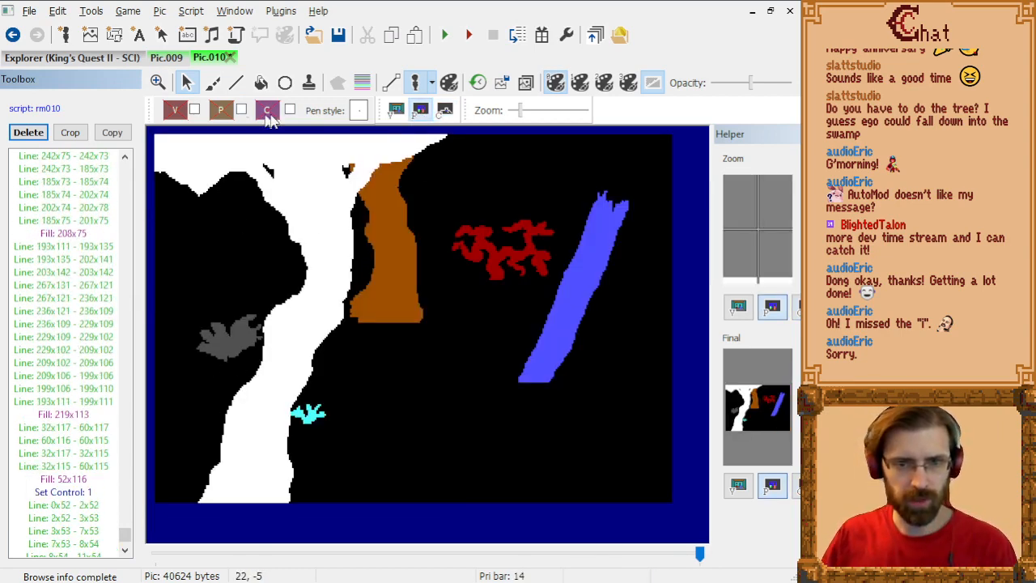
click(446, 110)
click(74, 312)
key(Page_Up)
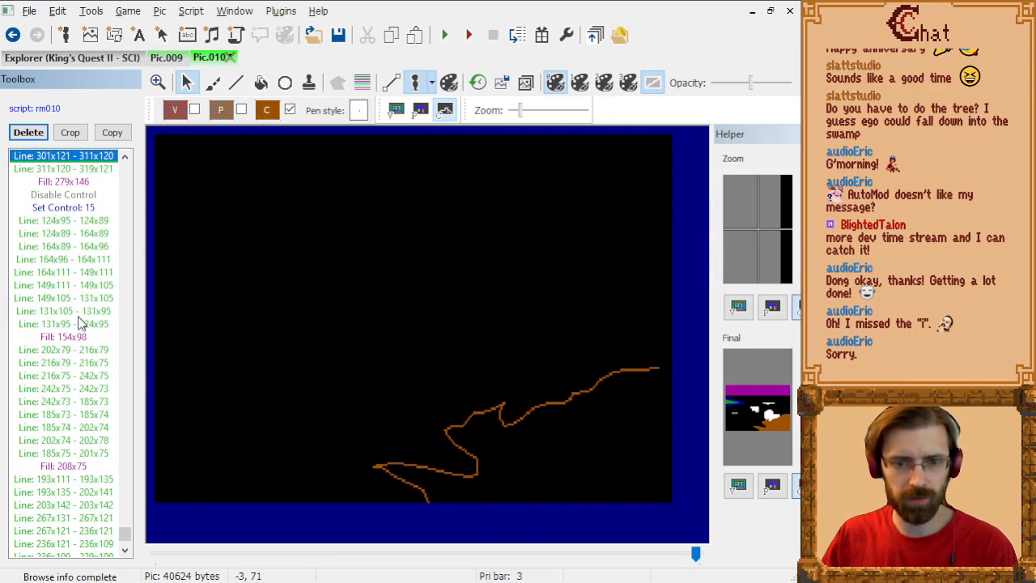
key(Page_Up)
key(Page_Up)
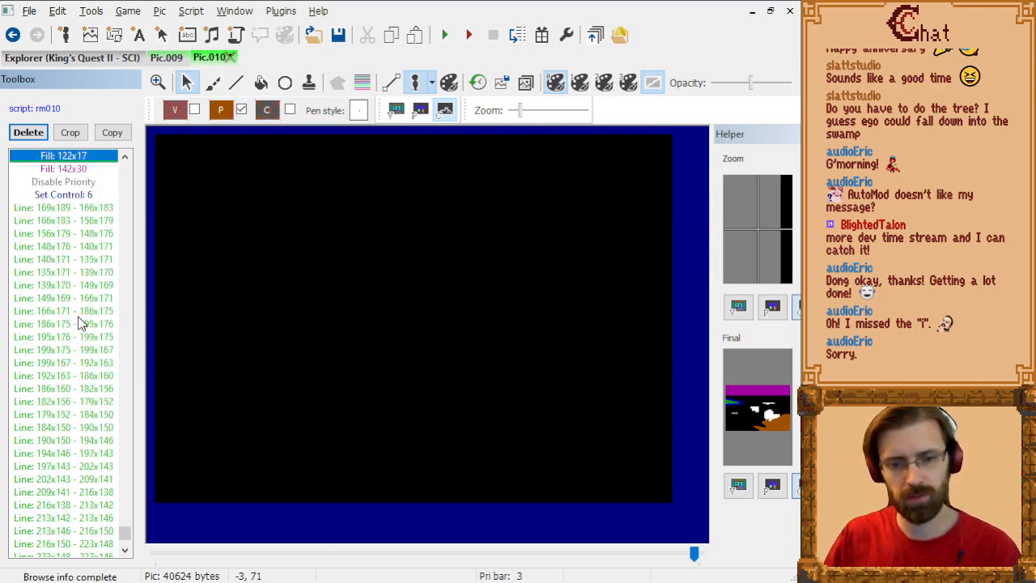
click(98, 183)
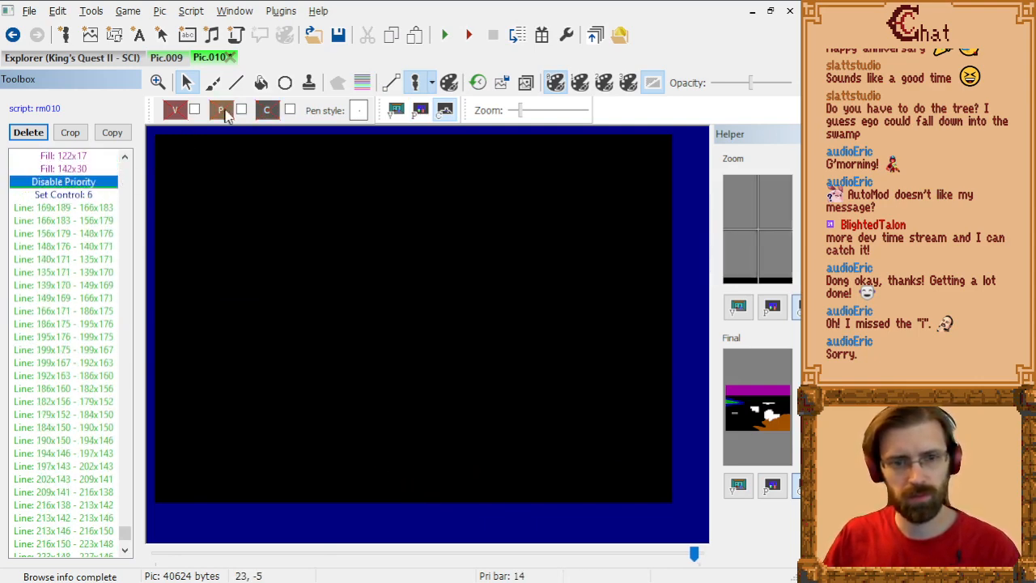
click(420, 110)
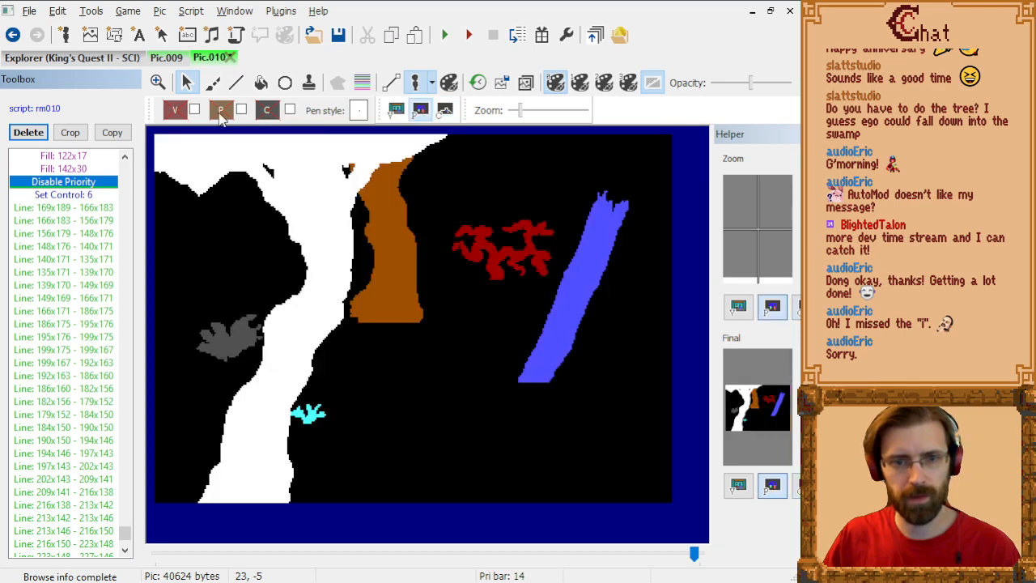
click(221, 116)
click(246, 157)
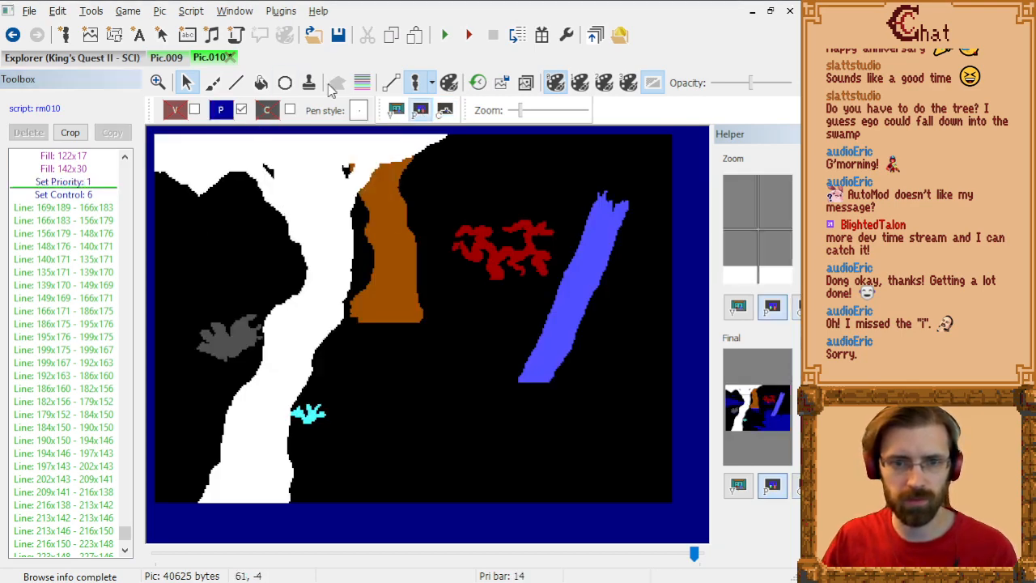
Step: Draw a priority 1 line from 0x43 to 80x43, up to the big white tree trunk, using the trace image and priority bands
click(236, 84)
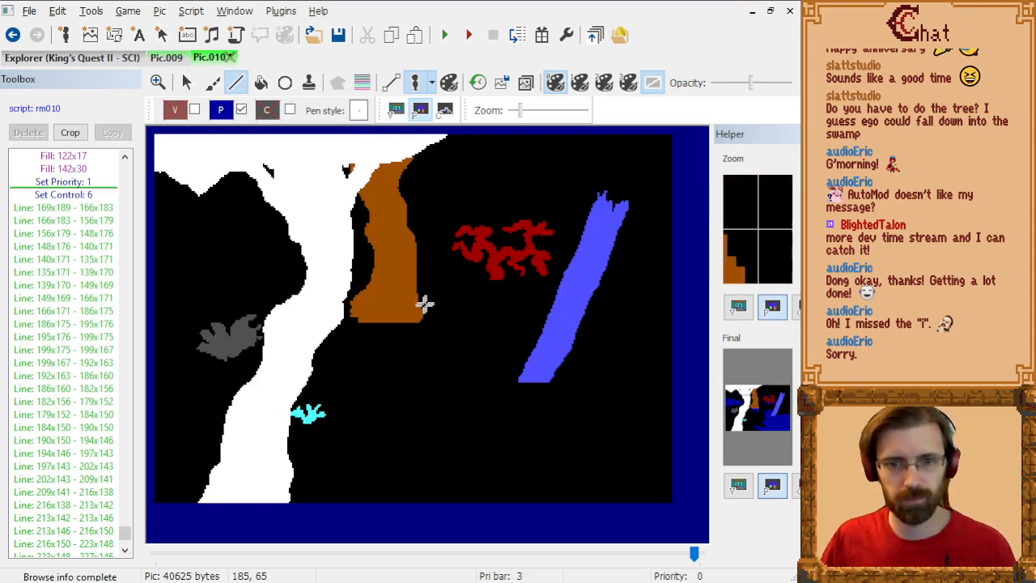
click(527, 82)
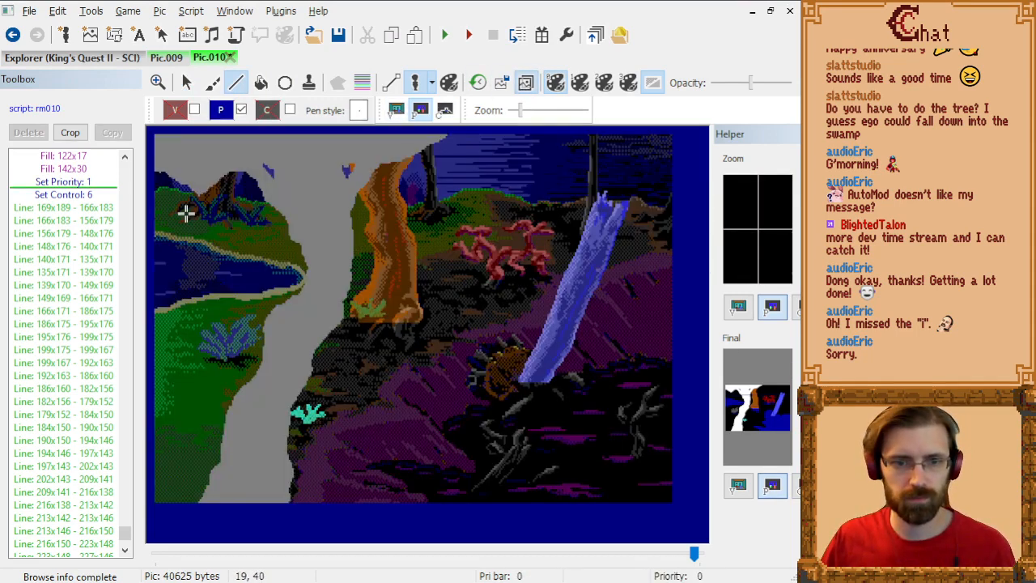
scroll(186, 213, up, 2)
click(364, 84)
scroll(205, 349, up, 1)
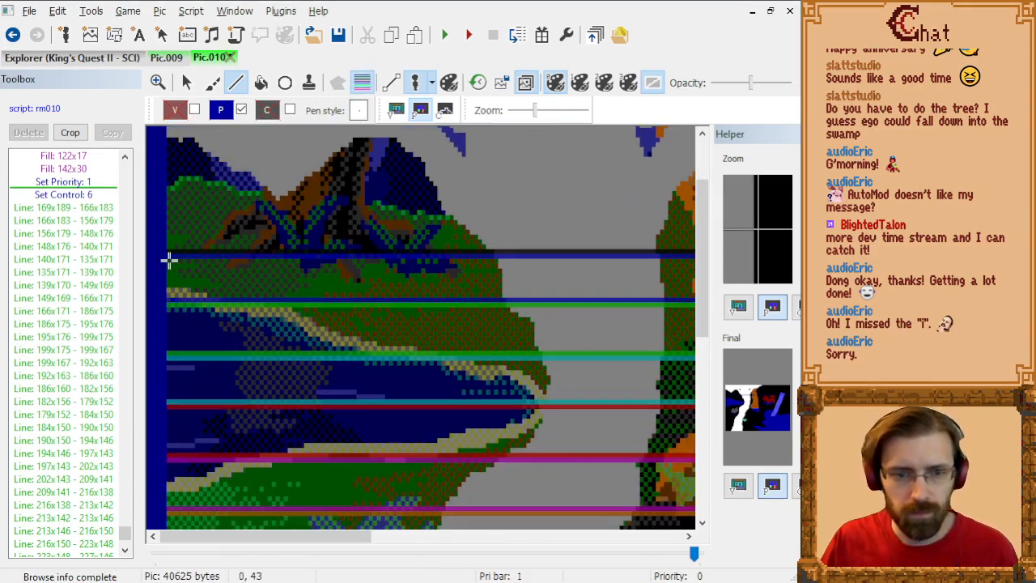
scroll(186, 312, up, 1)
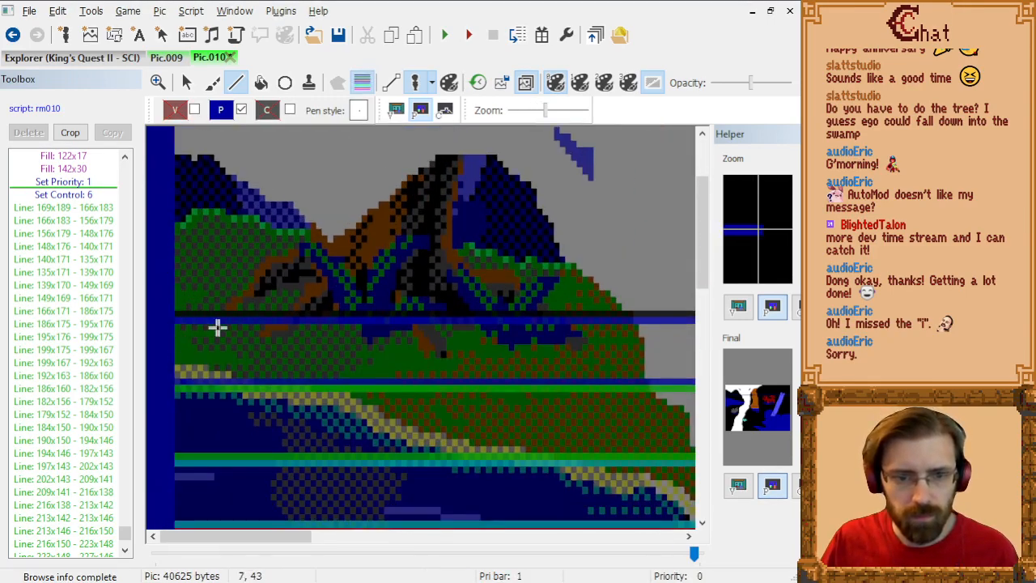
drag(280, 539, 301, 547)
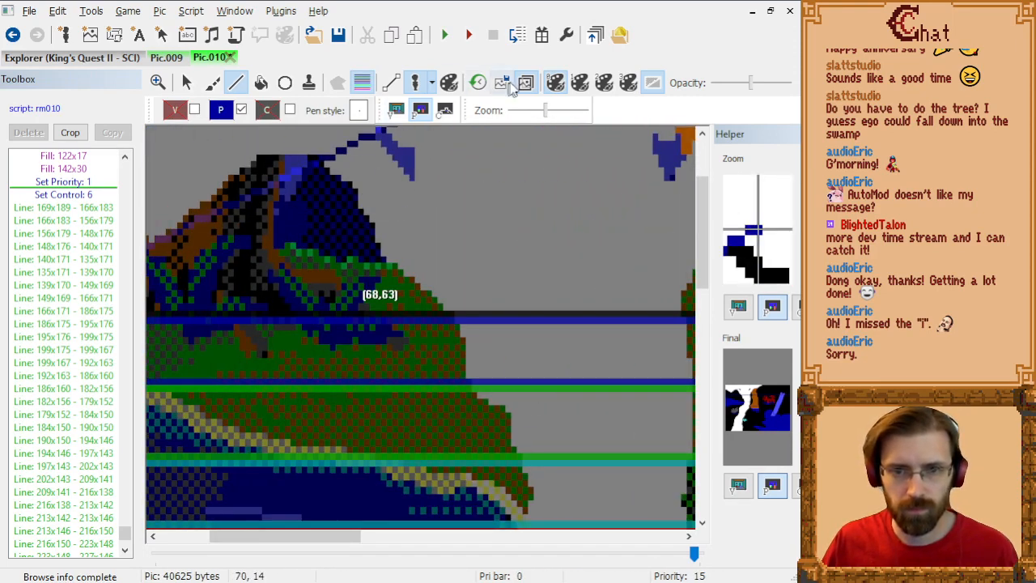
click(517, 85)
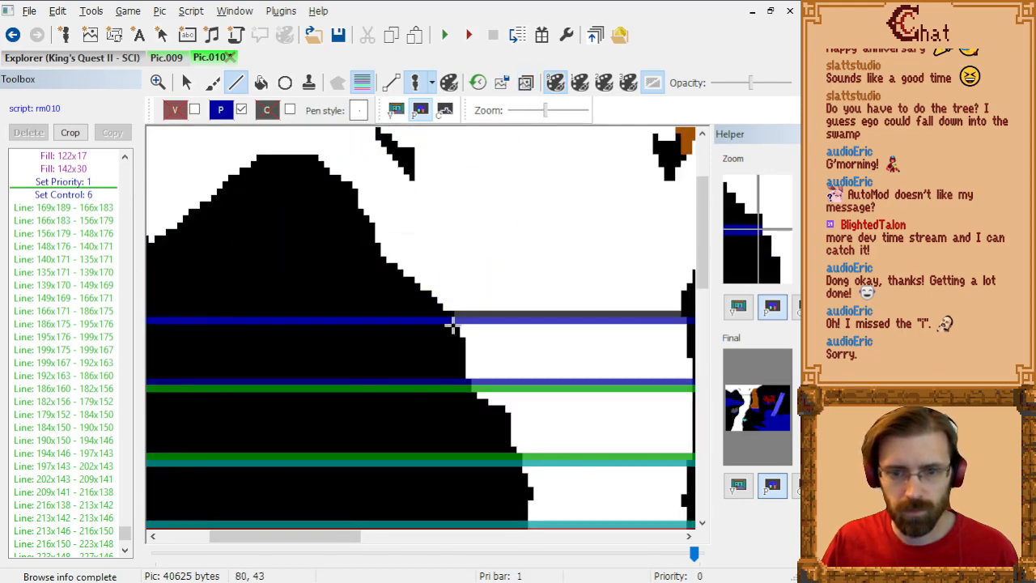
click(454, 324)
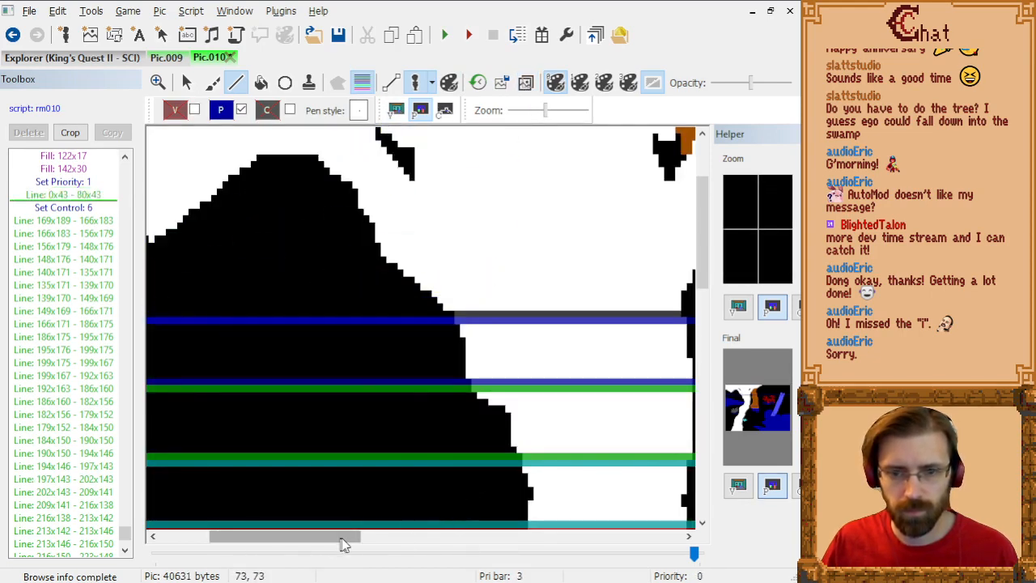
Step: Draw a priority 1 line from 122x43 to 132x43, bridging the gap between the white trunk and the brown tree
drag(343, 544, 426, 544)
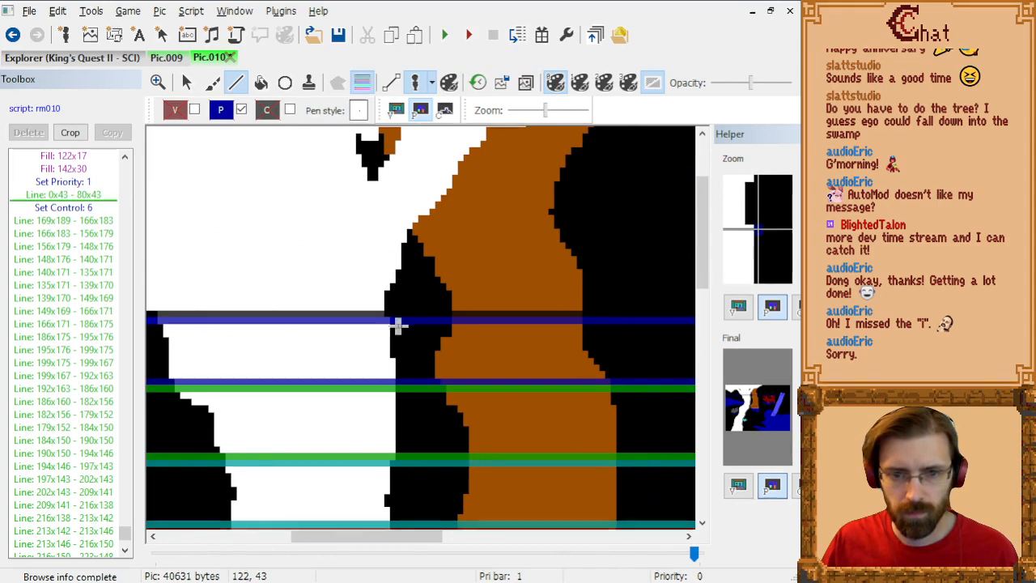
drag(398, 325, 448, 324)
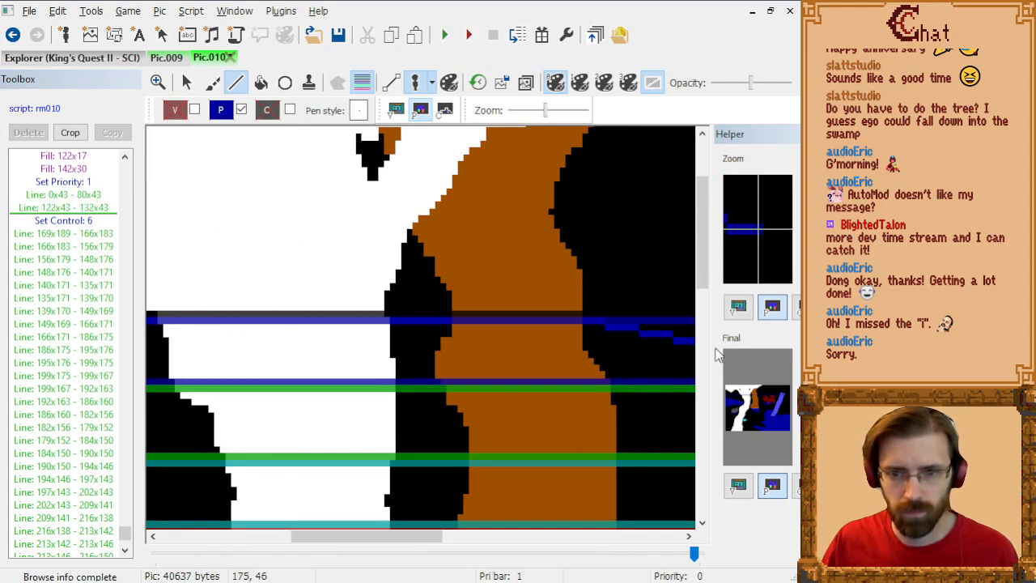
Step: Examine the rest of the priority screen around the trees, with and without the priority bands and trace image
drag(348, 535, 534, 540)
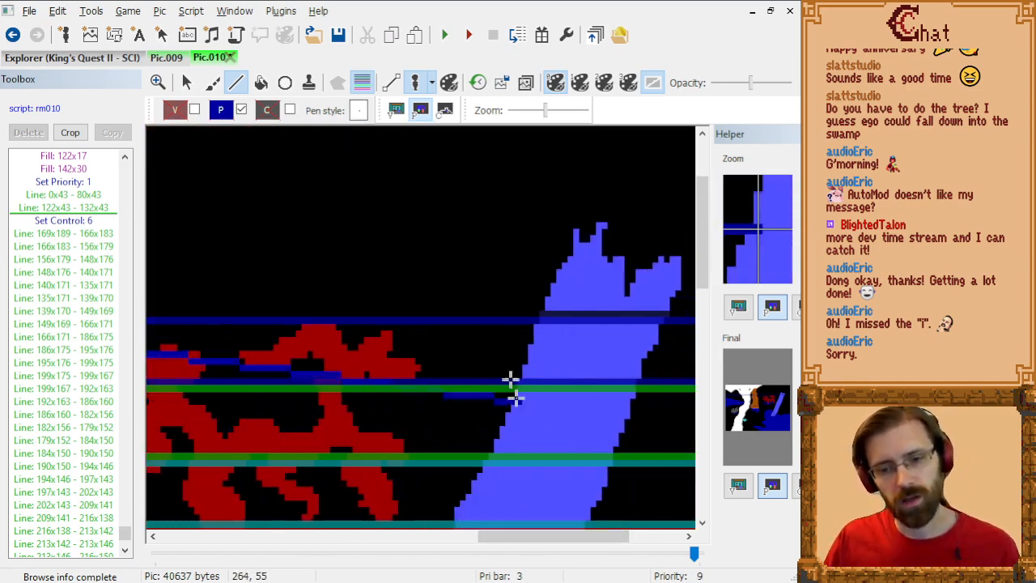
scroll(514, 384, down, 2)
scroll(504, 384, down, 3)
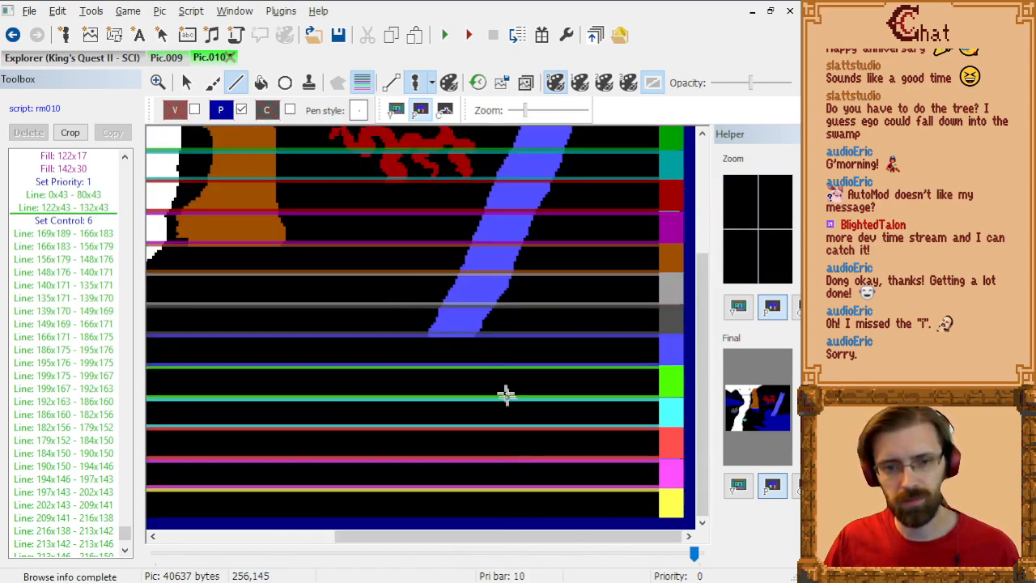
drag(539, 548, 363, 540)
scroll(387, 429, up, 2)
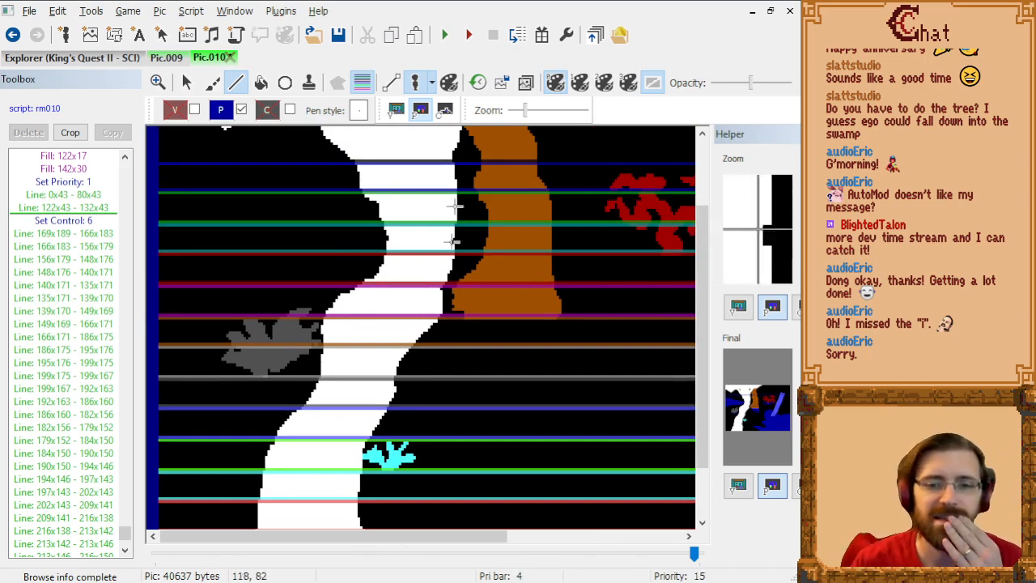
click(362, 82)
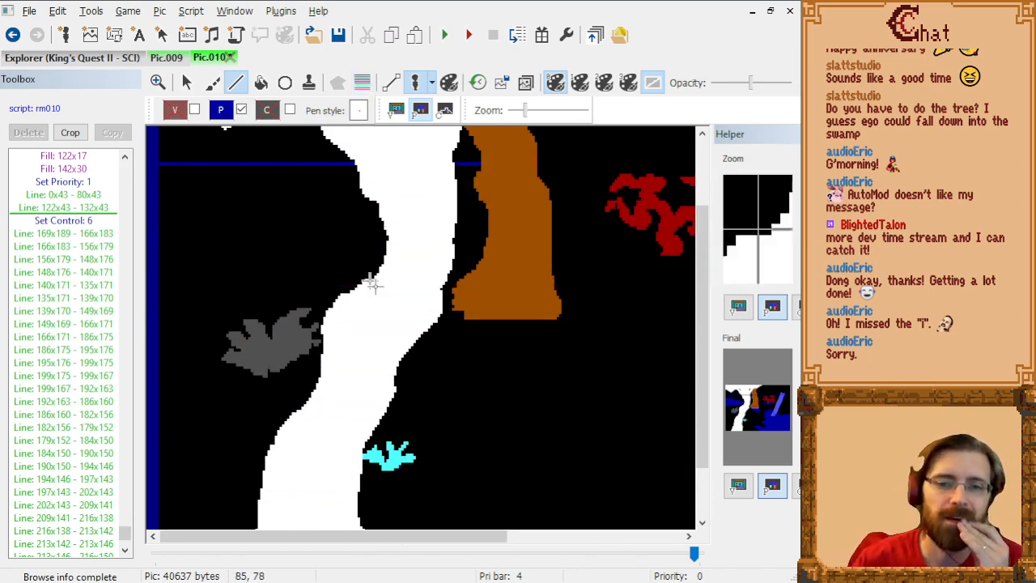
scroll(370, 282, up, 1)
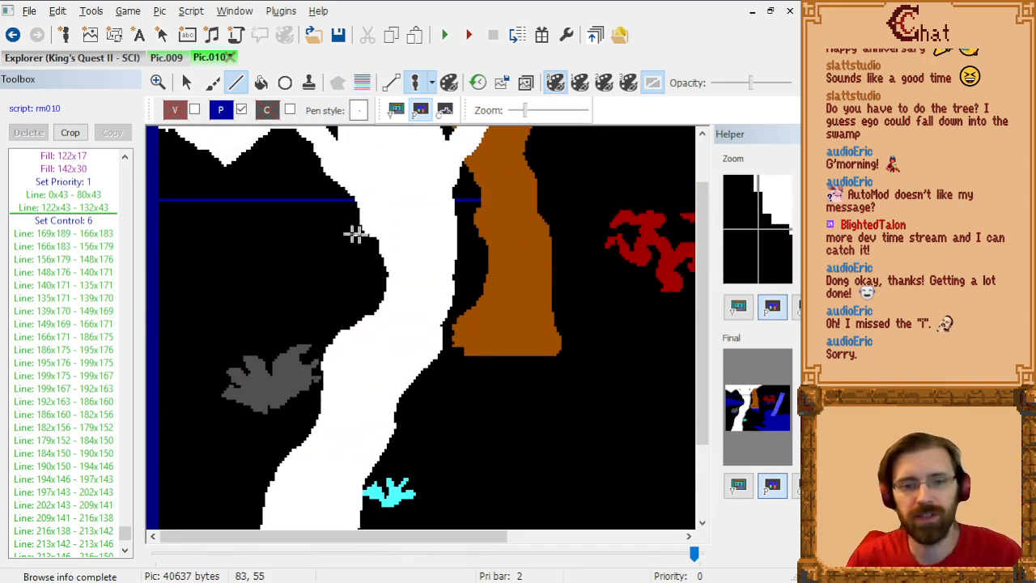
scroll(453, 241, down, 1)
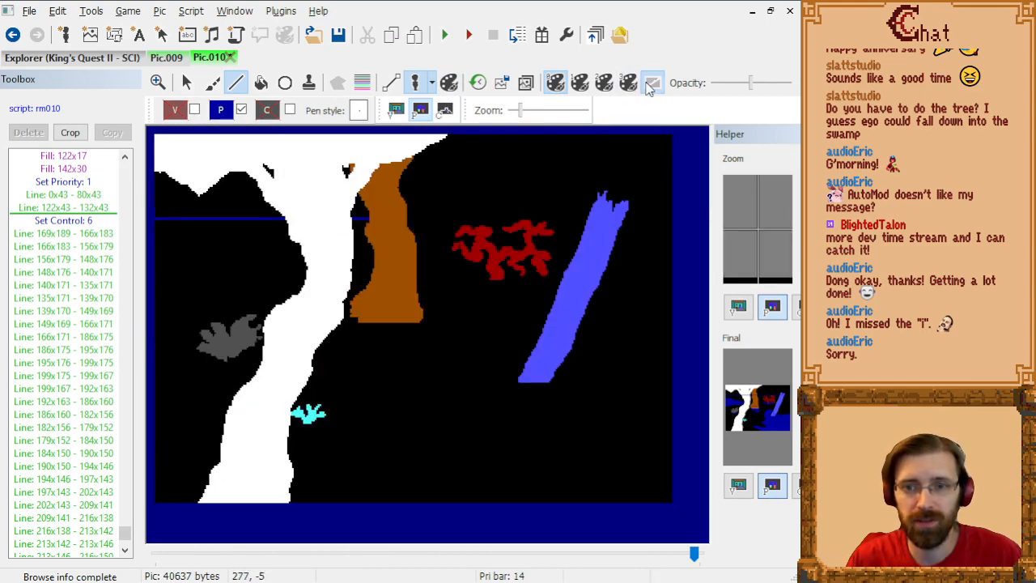
click(525, 83)
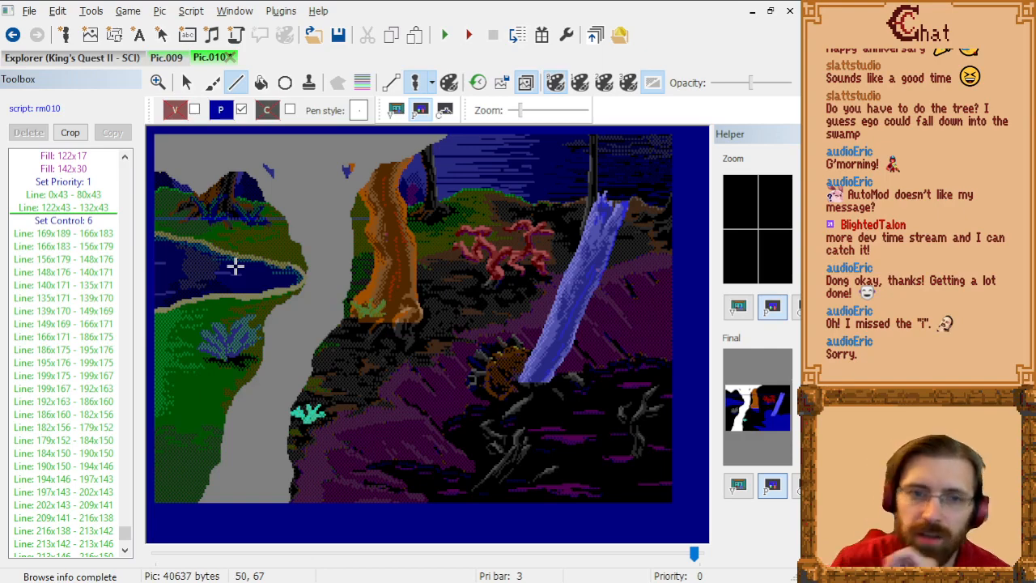
Step: Compare Pic.009's priority screen with Pic.010's visual artwork and return to Pic.010's priority screen
click(166, 56)
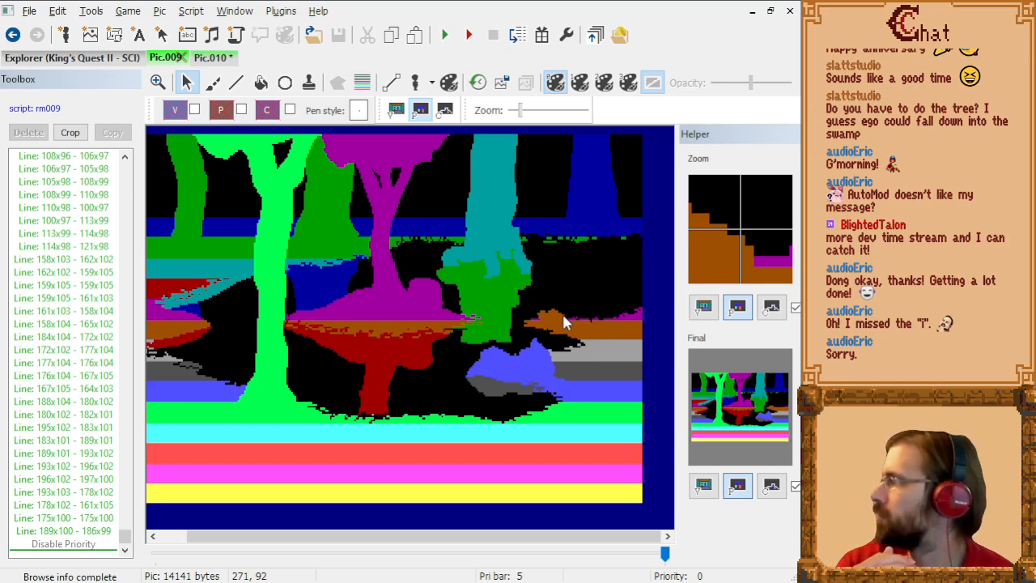
click(210, 58)
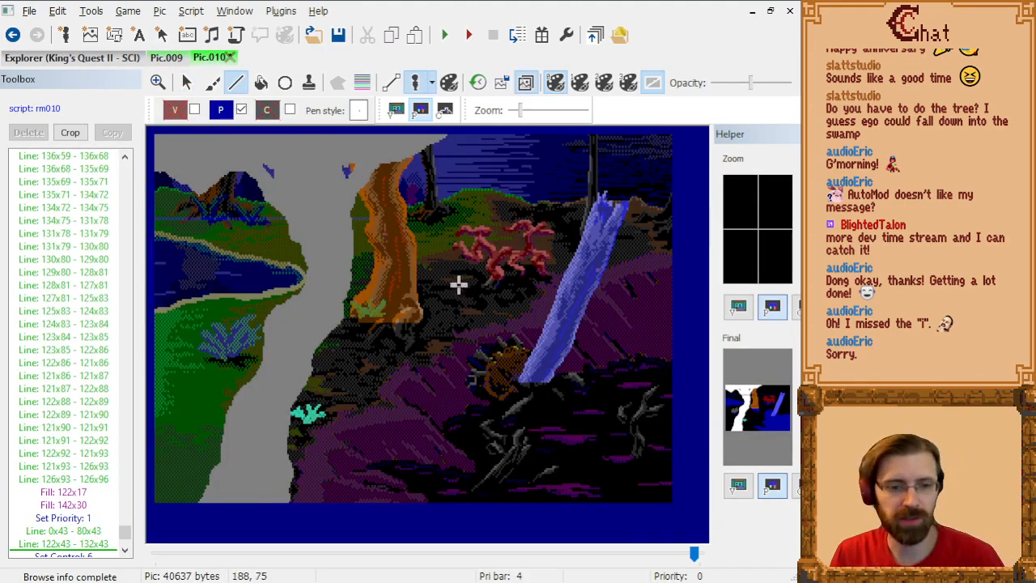
click(397, 111)
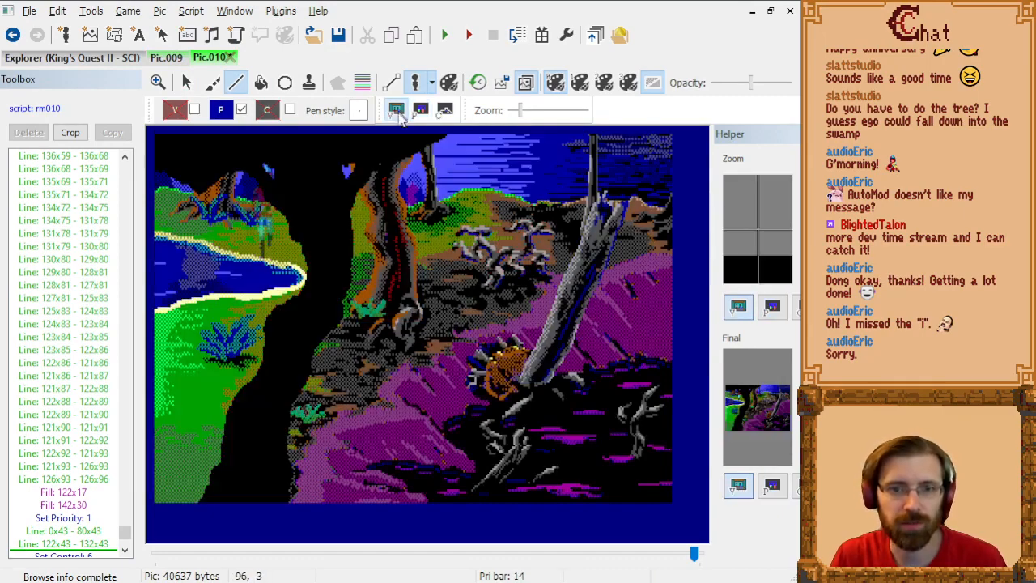
click(167, 58)
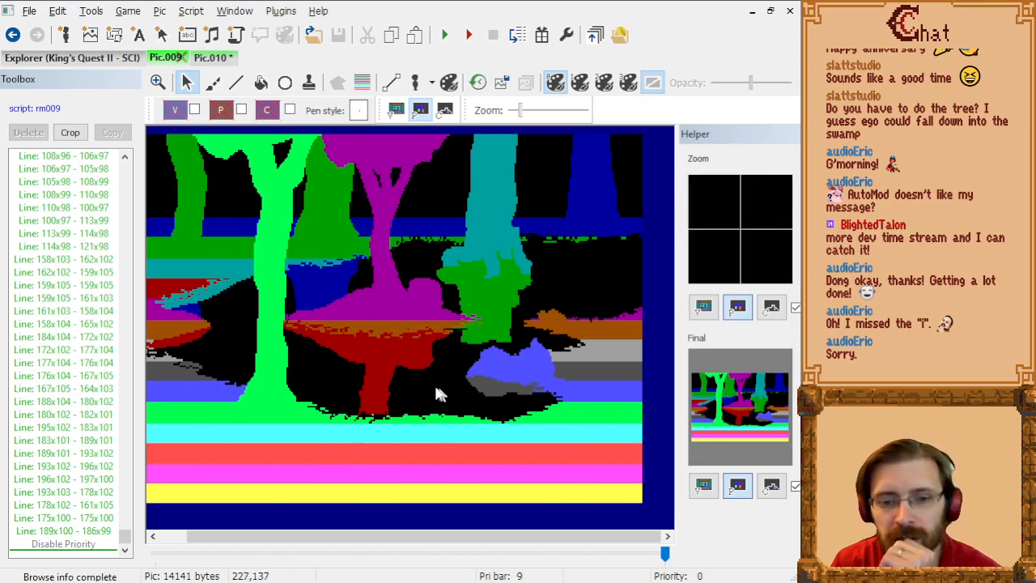
click(202, 59)
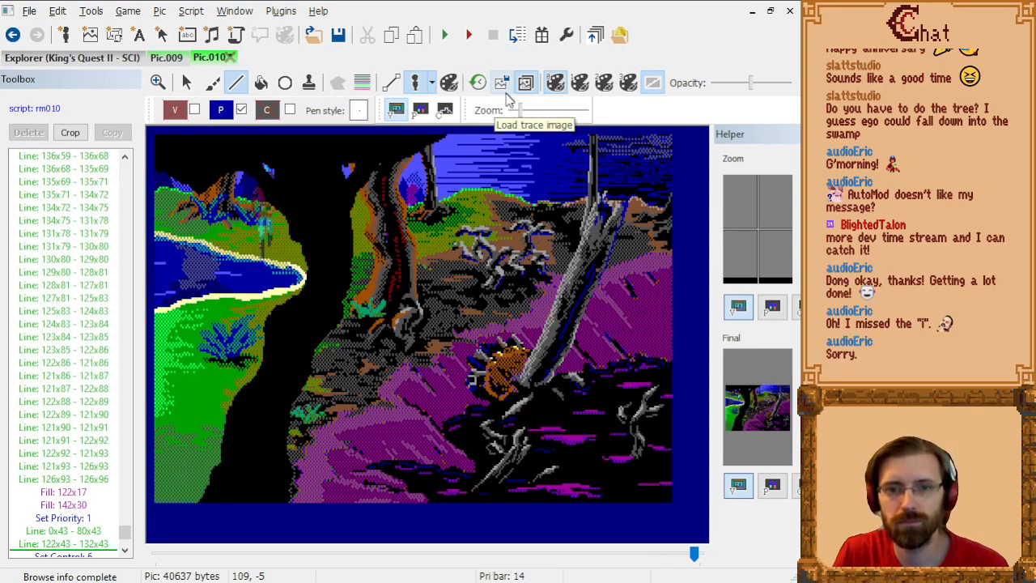
click(420, 110)
Step: Delete the 122x43 - 132x43 line between the white trunk and the brown tree
scroll(372, 298, up, 2)
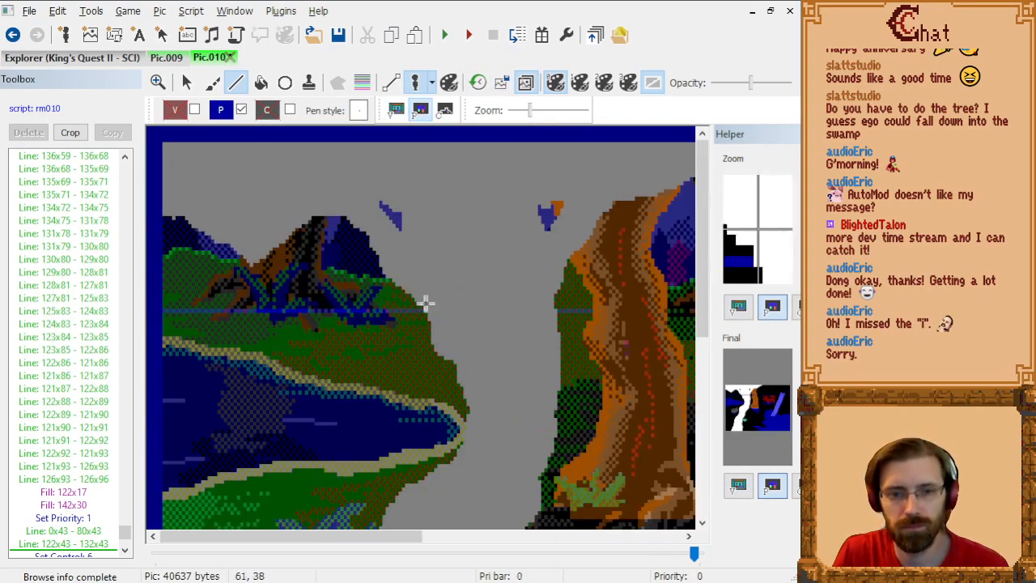
scroll(490, 323, down, 1)
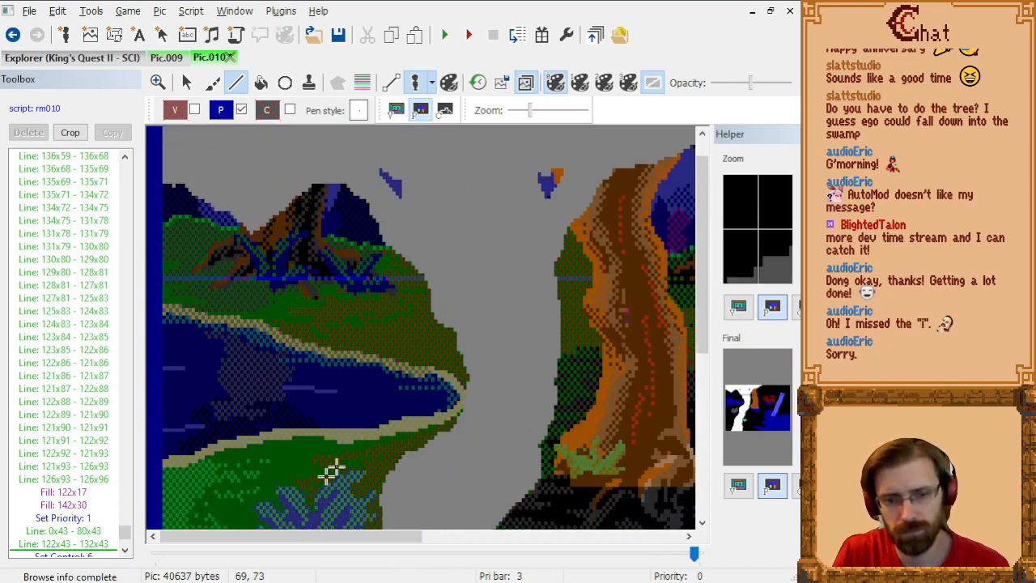
scroll(301, 539, right, 2)
click(85, 545)
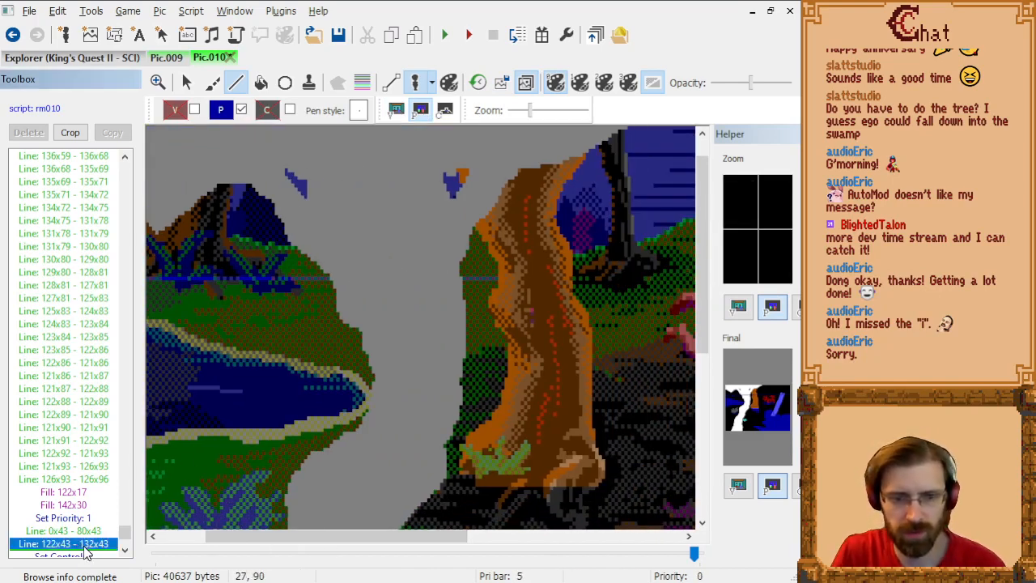
key(Delete)
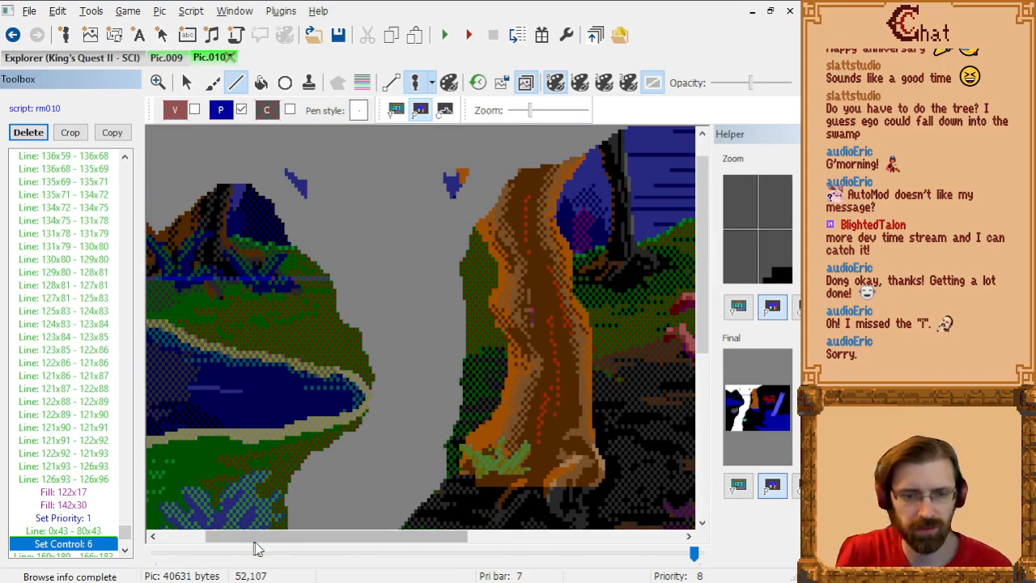
Step: Draw a priority 2 line from 8x53 to 83x53, between the river's upper bank and the white trunk
drag(254, 539, 213, 544)
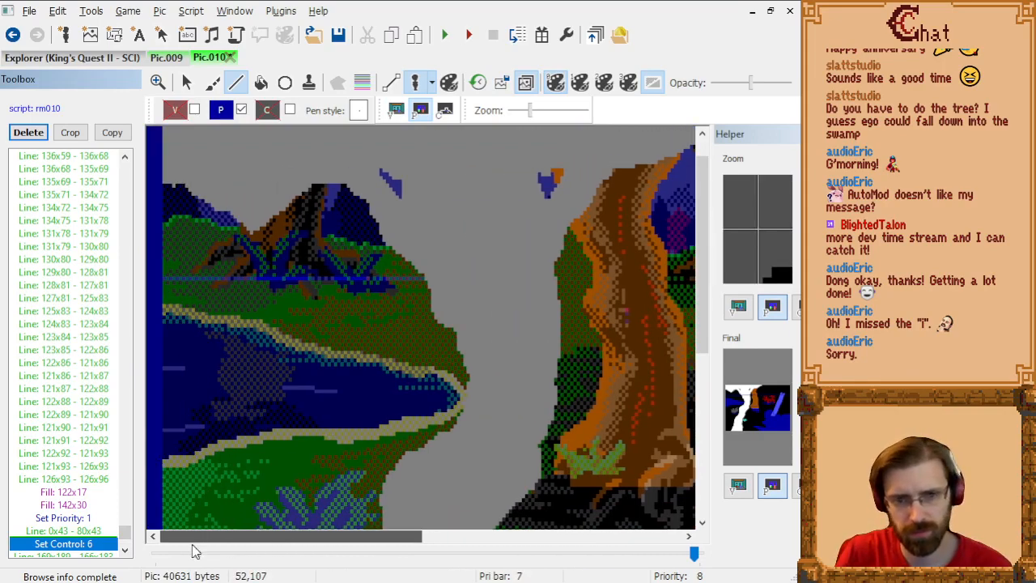
click(362, 82)
scroll(272, 357, up, 2)
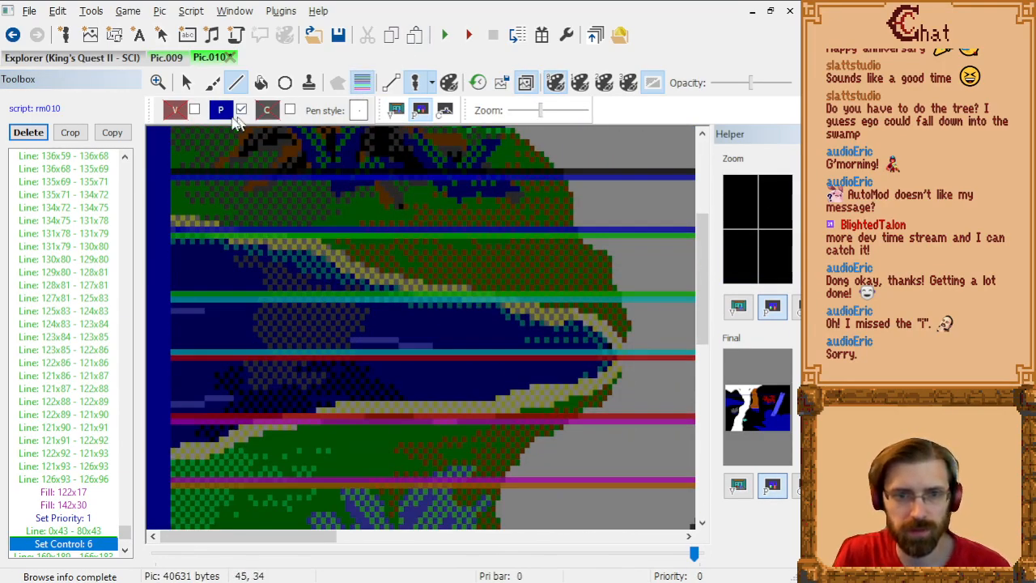
click(222, 113)
click(268, 160)
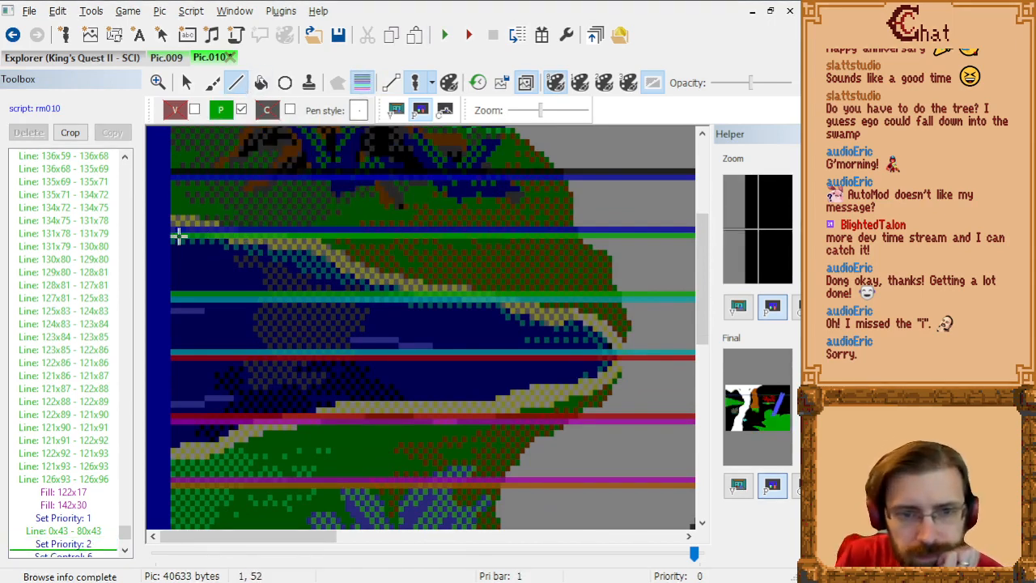
click(396, 110)
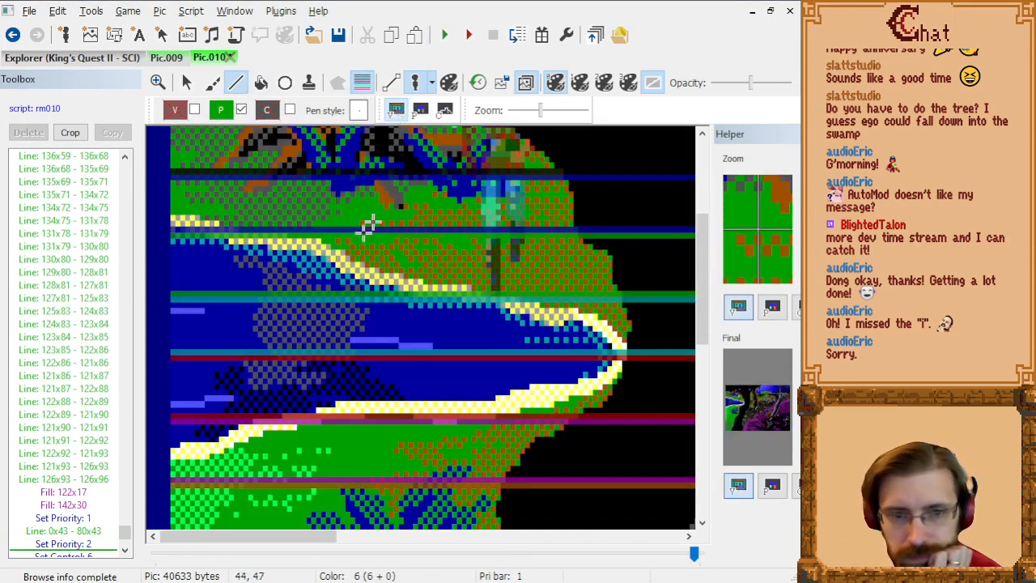
click(203, 240)
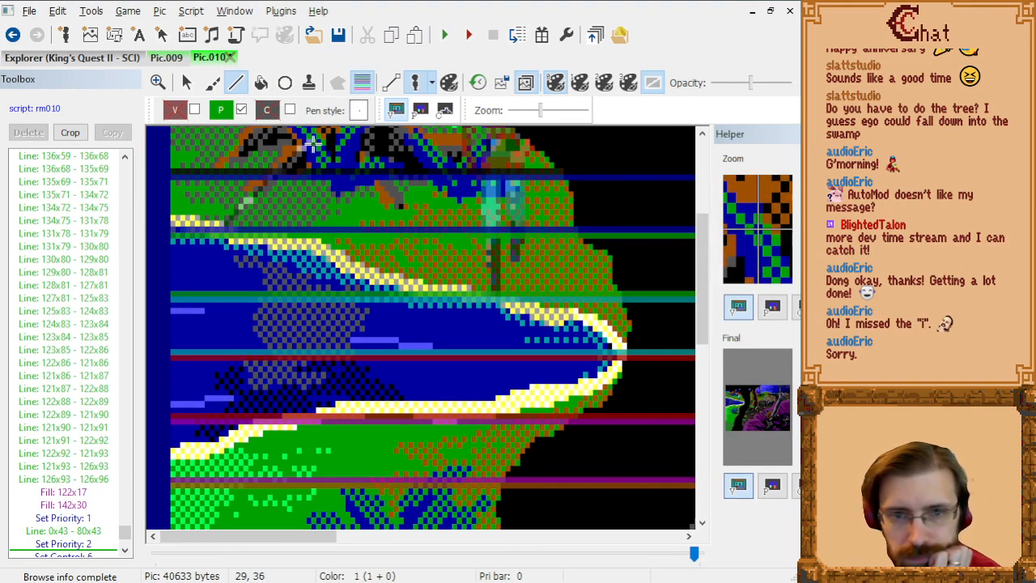
click(417, 112)
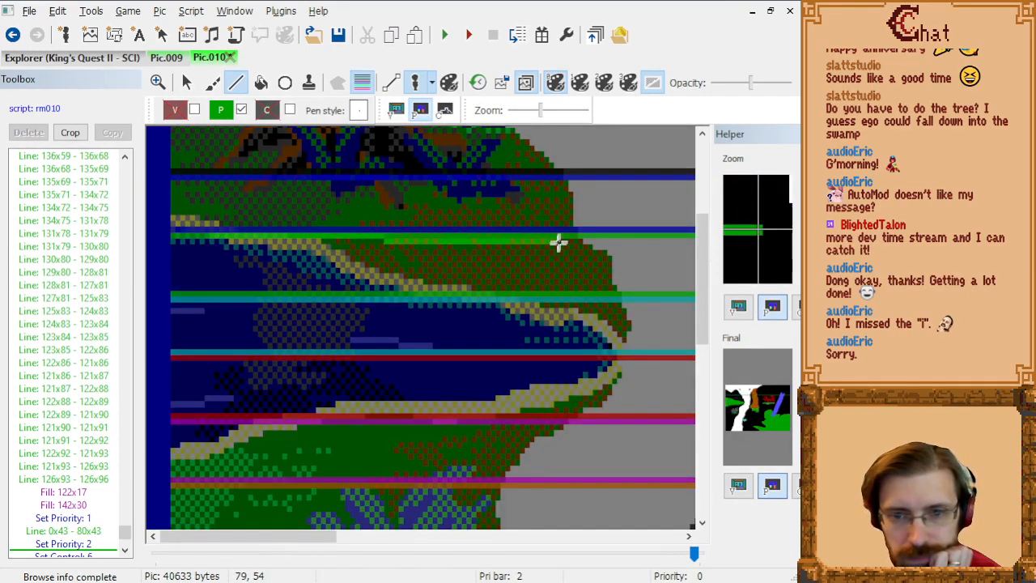
click(577, 240)
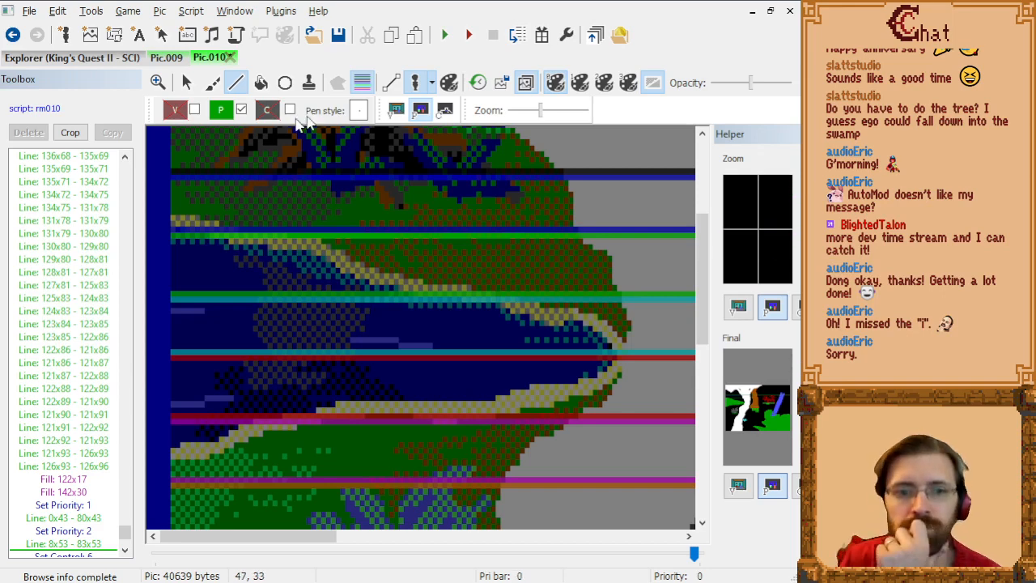
Step: Draw a priority 3 line from 60x64 to 92x64, joining the river's upper bank to the white trunk
click(224, 112)
click(289, 160)
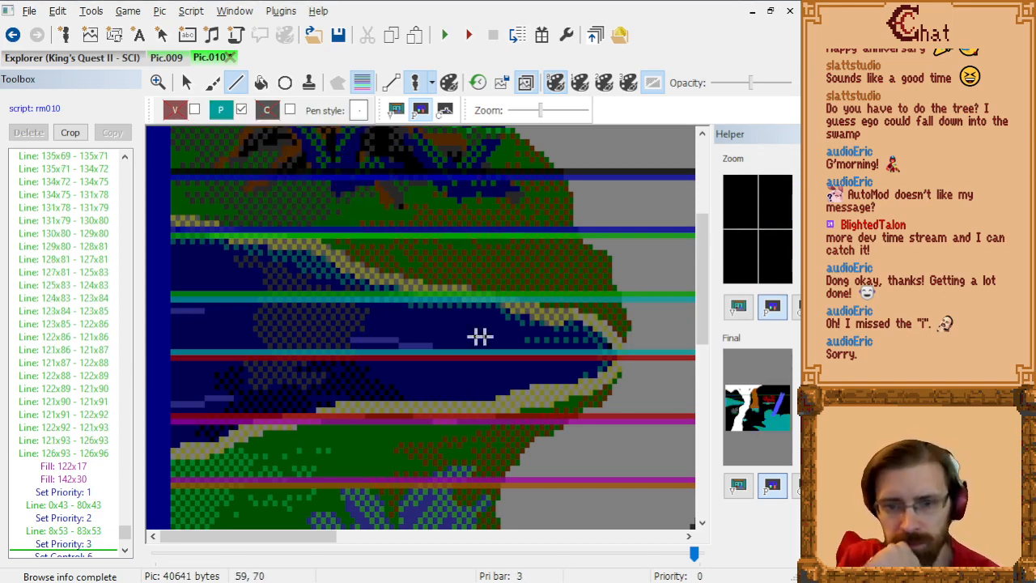
click(397, 113)
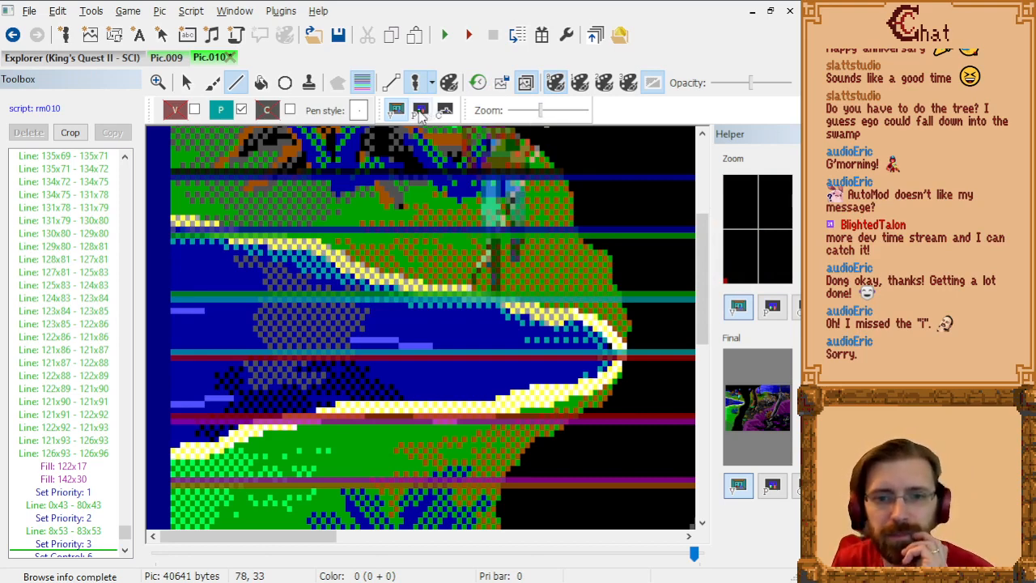
click(420, 111)
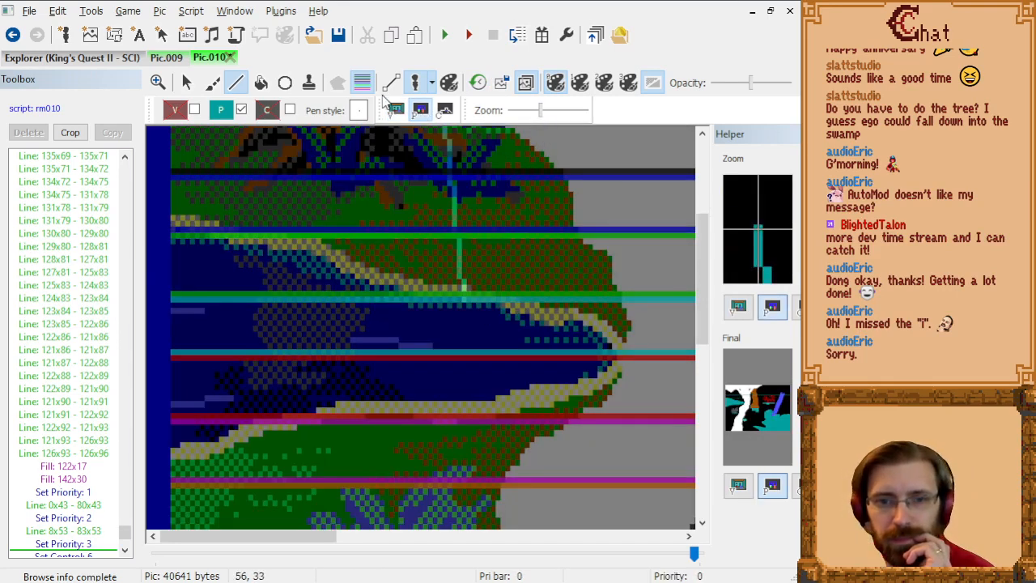
click(364, 86)
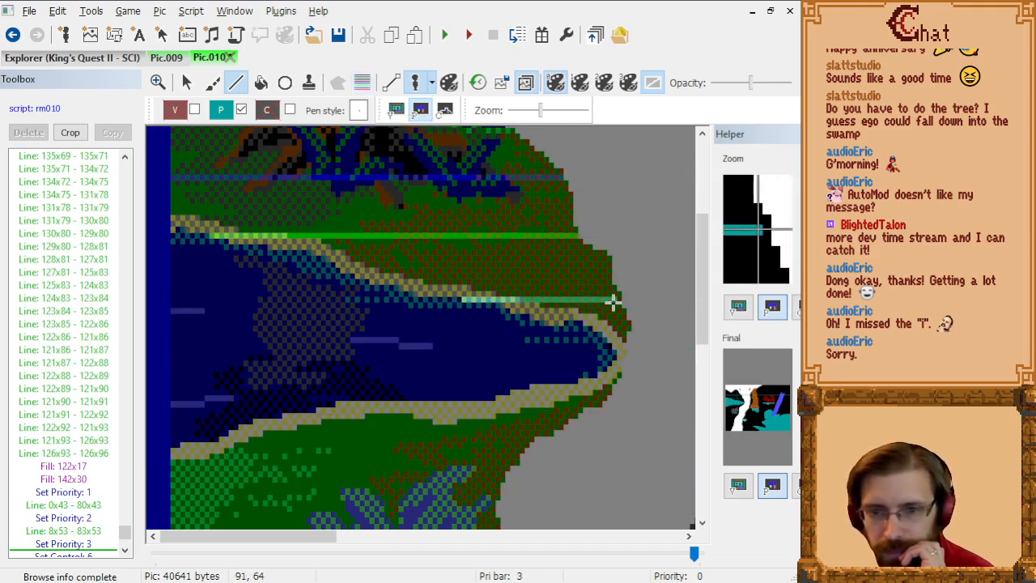
drag(615, 303, 620, 302)
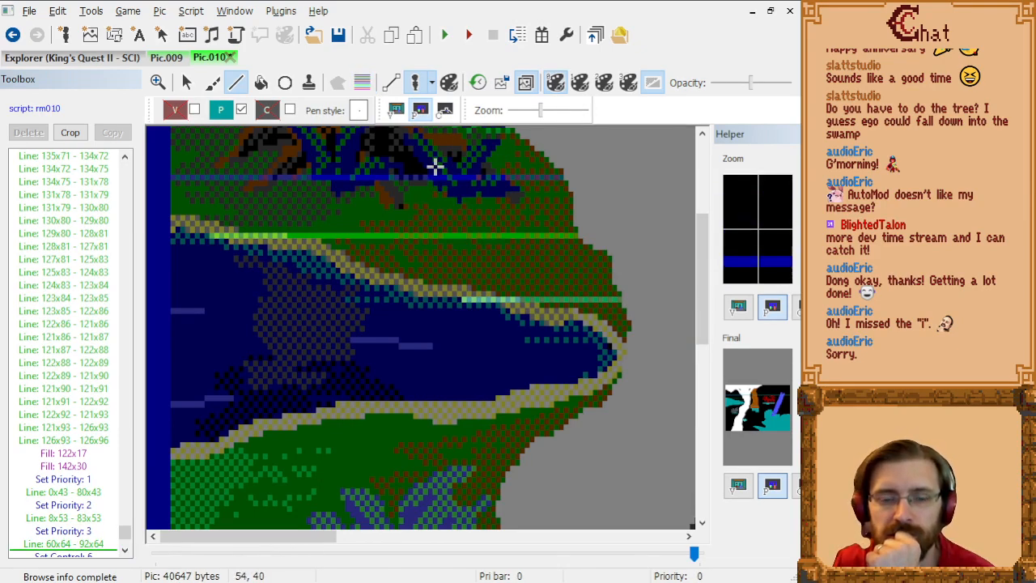
Step: Draw a short priority 4 line from 92x74 to 93x74 at the river's tip beside the white trunk
click(221, 110)
click(311, 158)
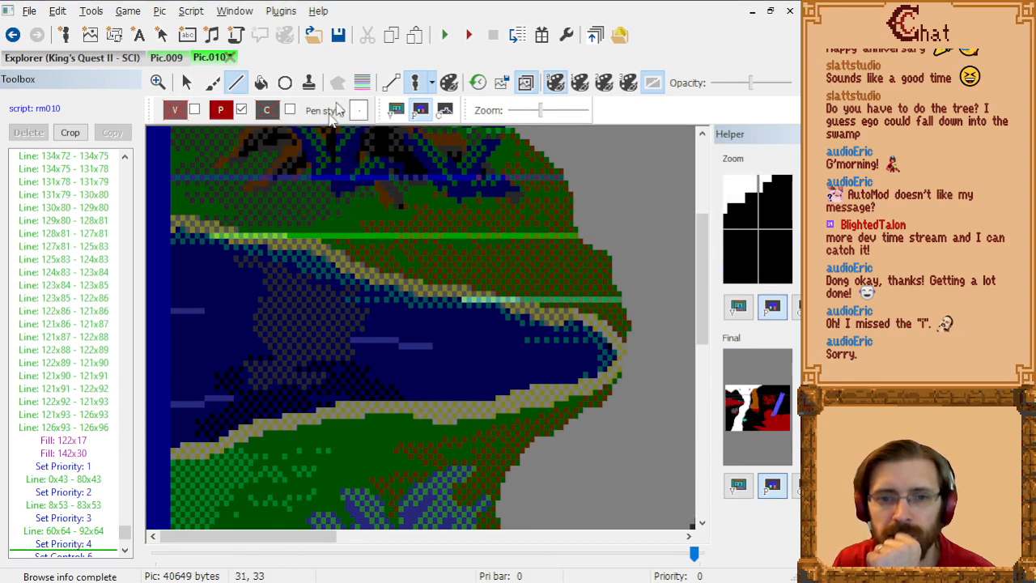
click(362, 77)
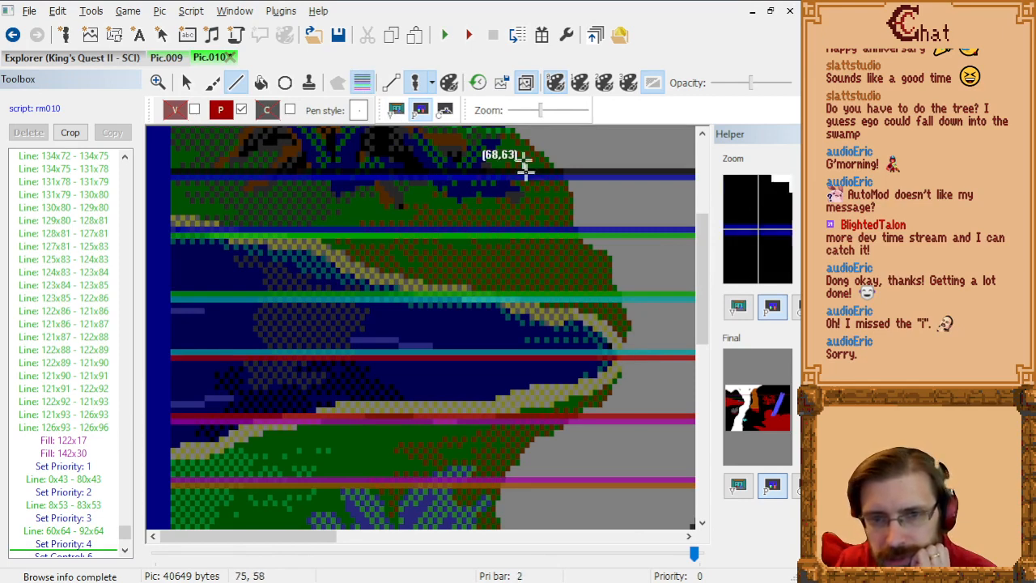
click(396, 110)
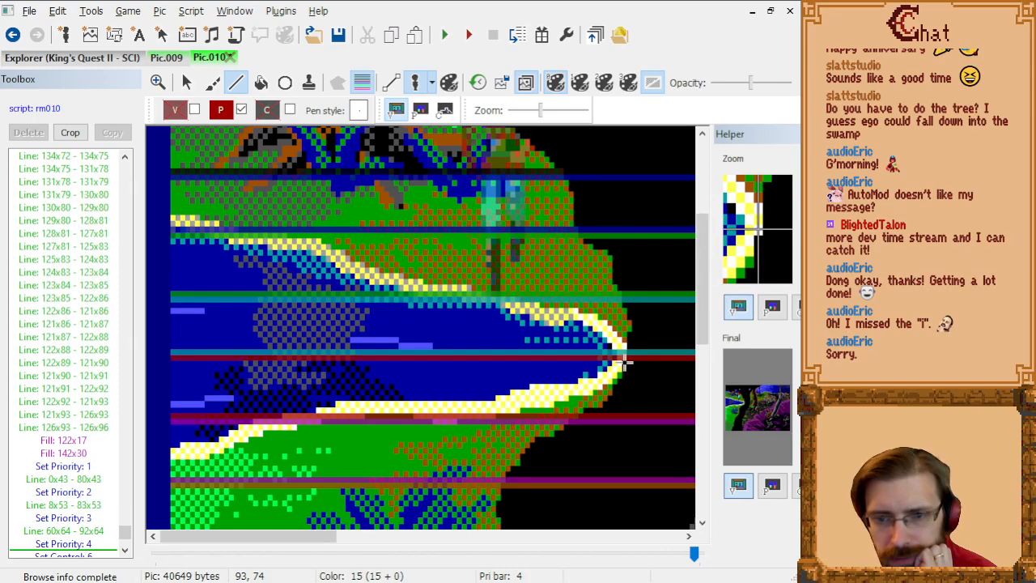
click(624, 363)
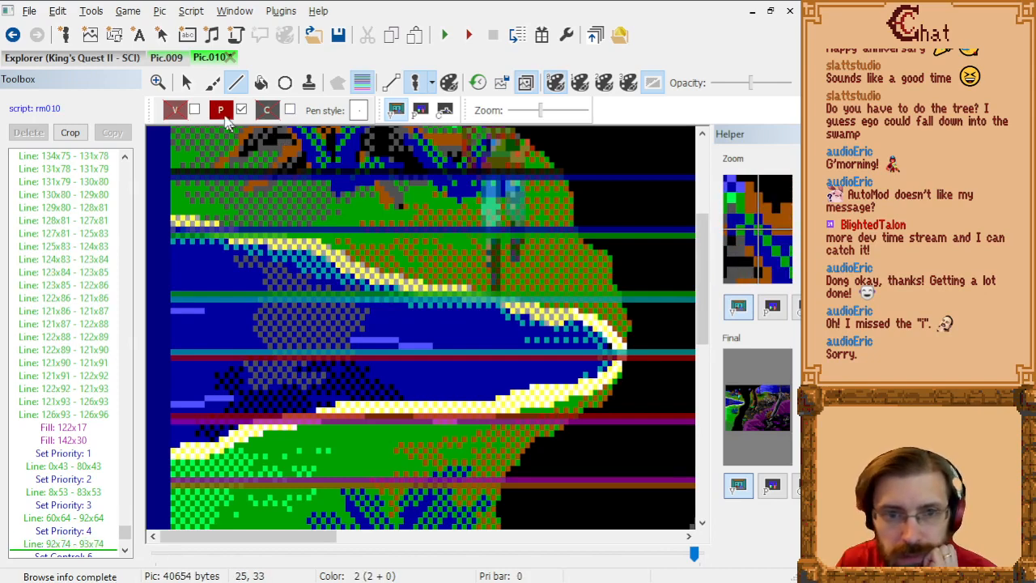
Step: Draw a priority 5 line from 17x85 to 81x85, between the river's lower bank and the white trunk
click(220, 110)
click(326, 157)
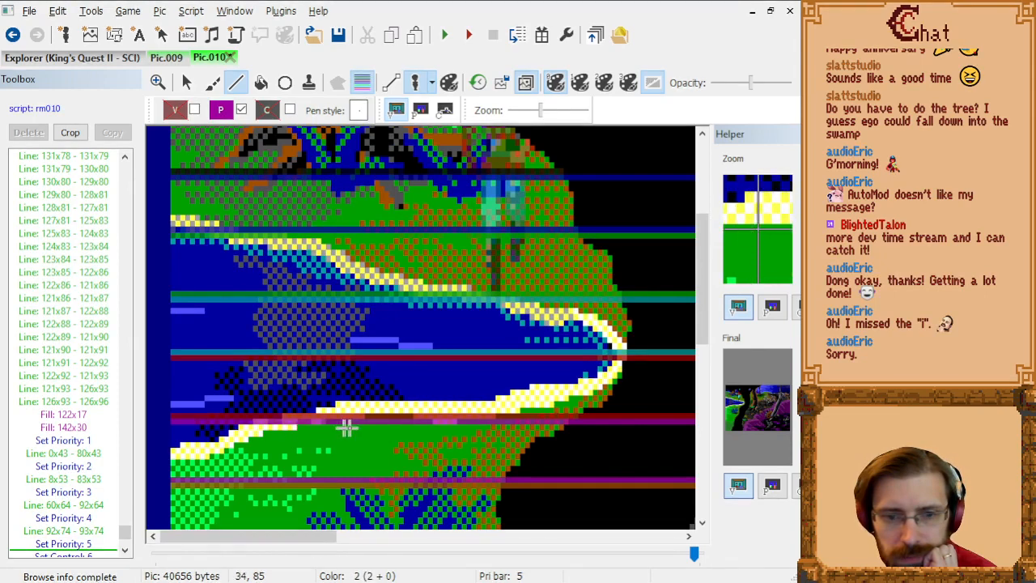
click(567, 429)
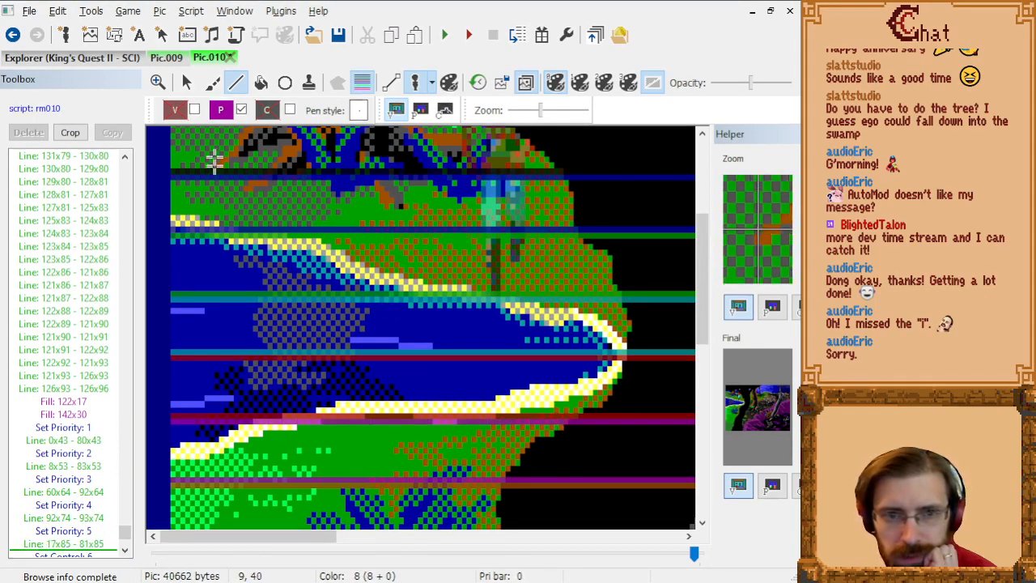
Step: Draw priority 6 lines from 0x96 to 49x96 and from 58x96 to 67x96, around the top of the grey bush
click(221, 110)
click(354, 168)
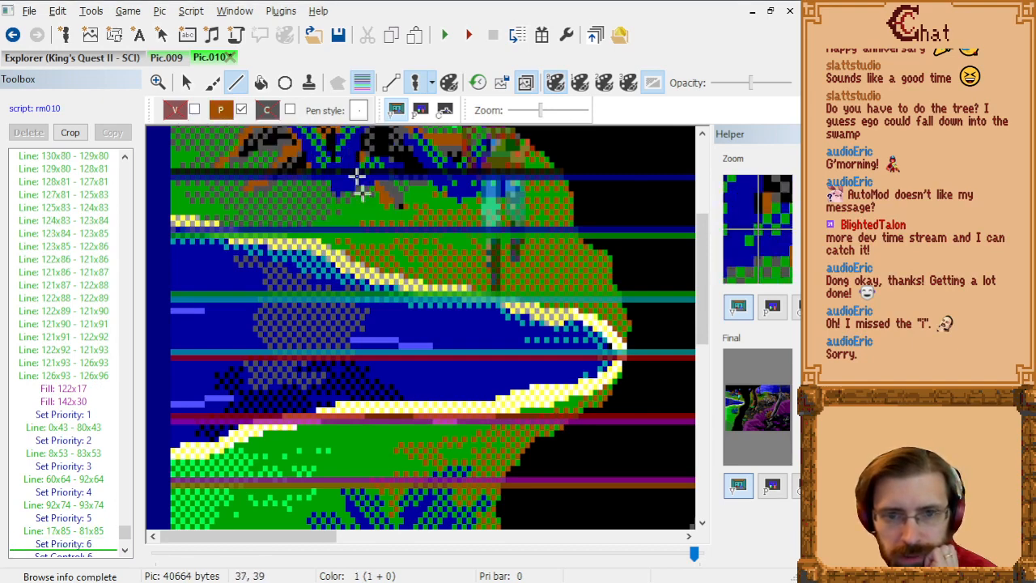
scroll(441, 323, down, 1)
scroll(441, 323, down, 1)
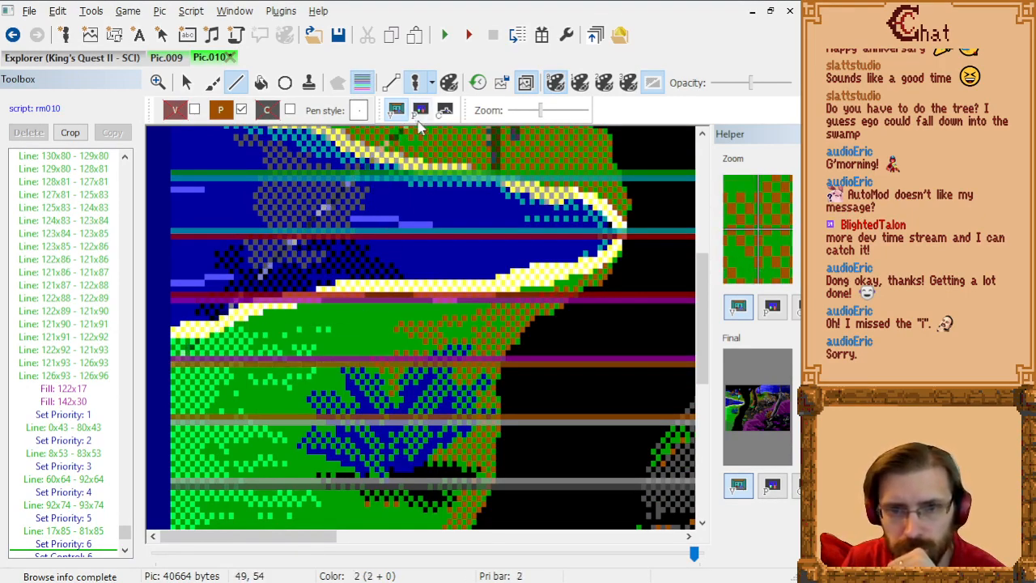
click(420, 110)
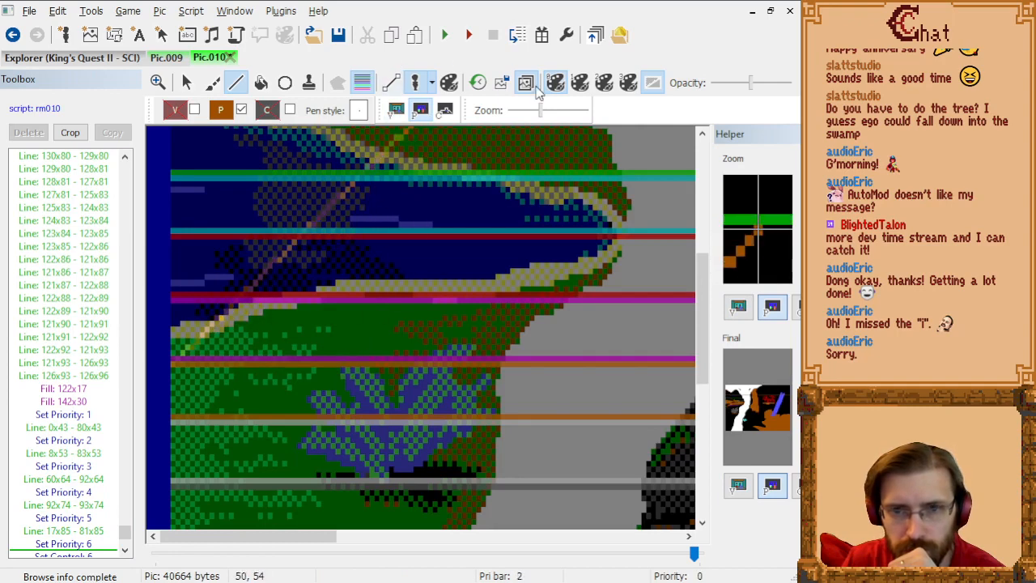
click(556, 82)
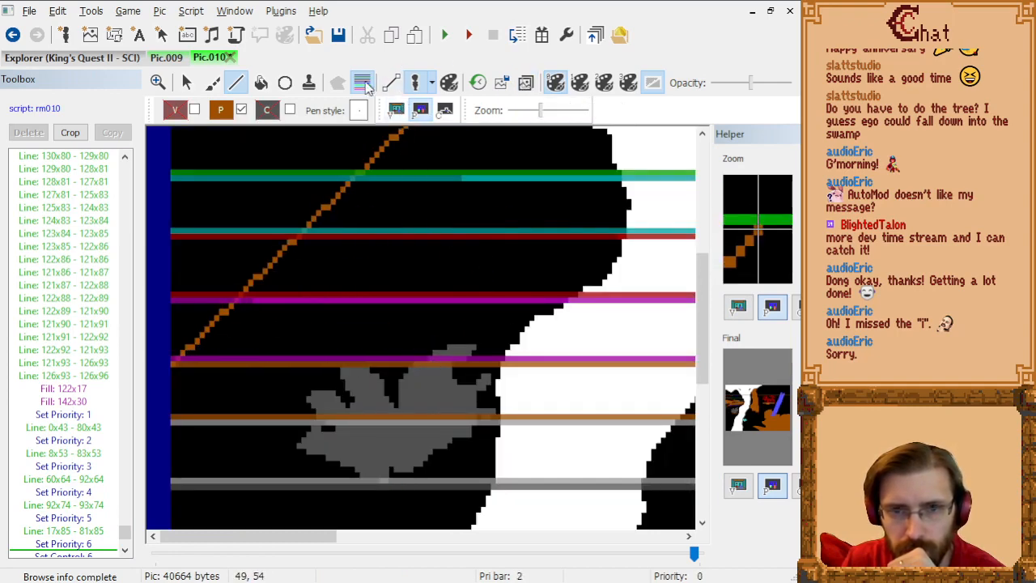
click(363, 84)
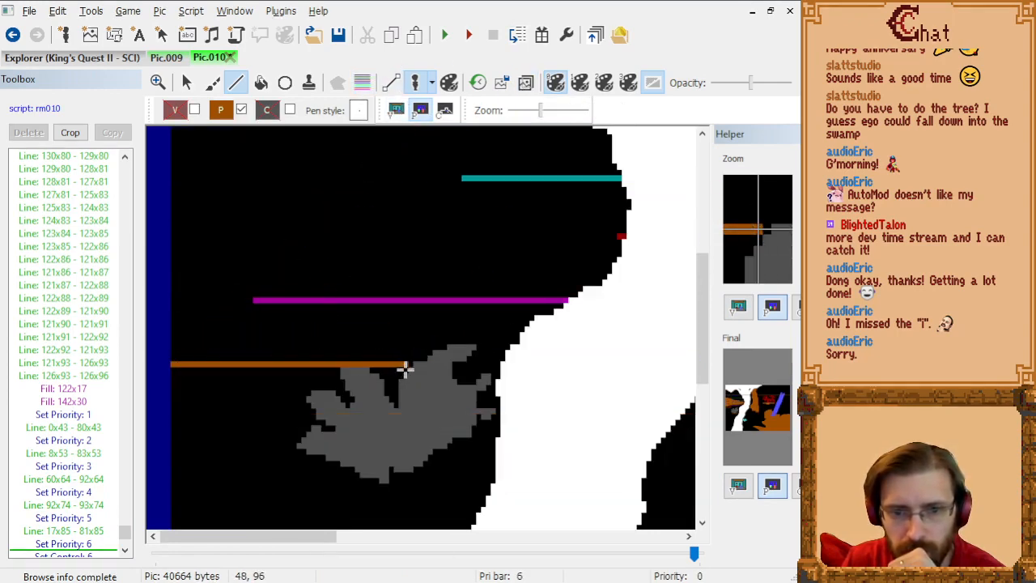
click(407, 369)
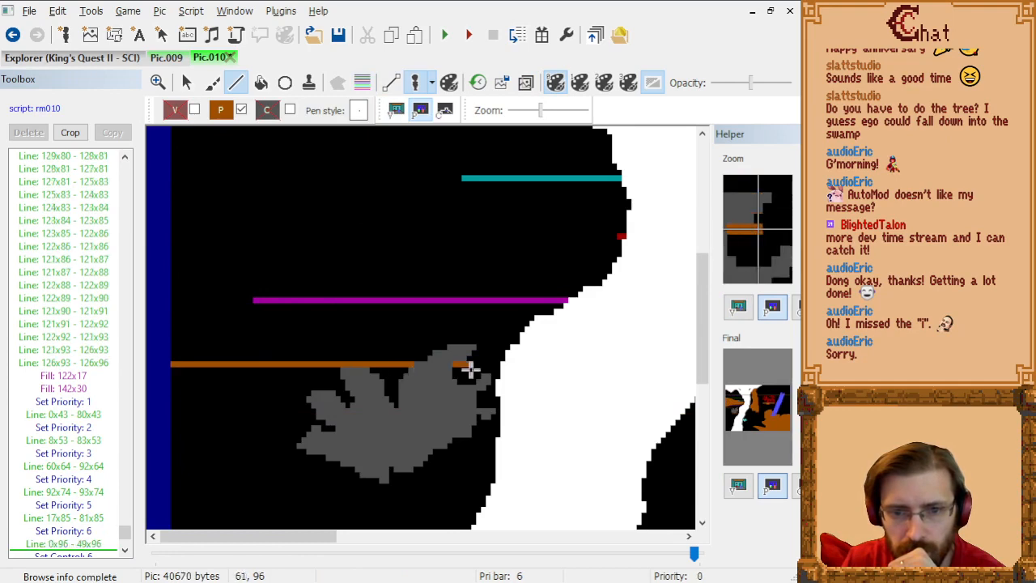
click(495, 368)
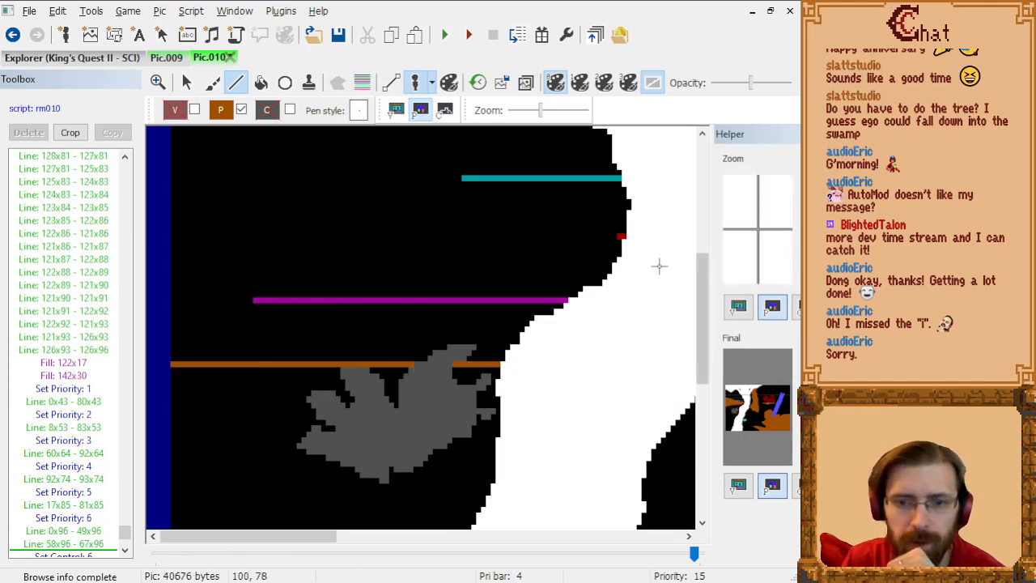
Step: Show the trace image again and check the priority lines against the river, bush and lower trunk area
scroll(565, 250, up, 4)
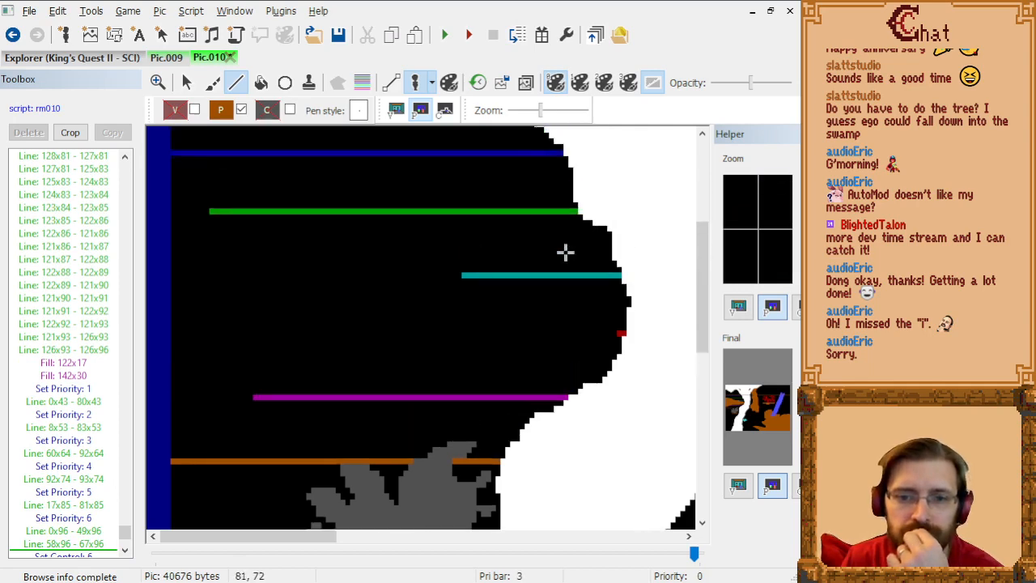
scroll(562, 238, down, 4)
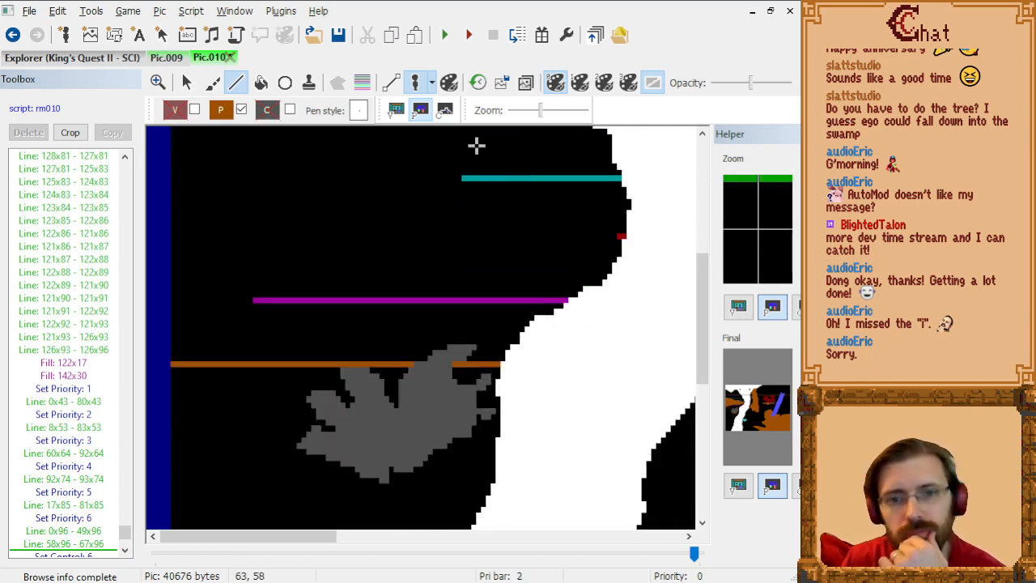
click(526, 83)
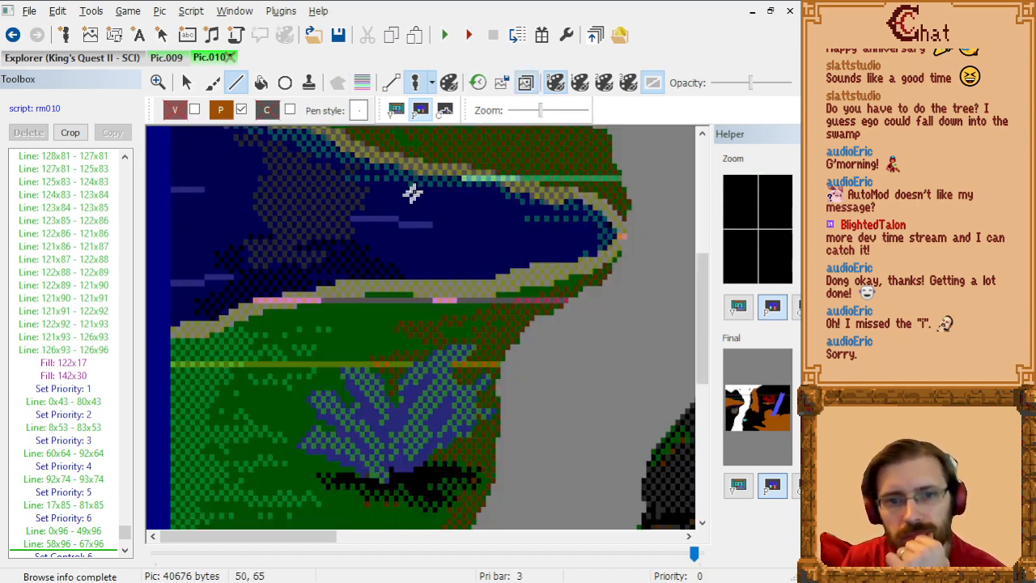
scroll(329, 257, down, 3)
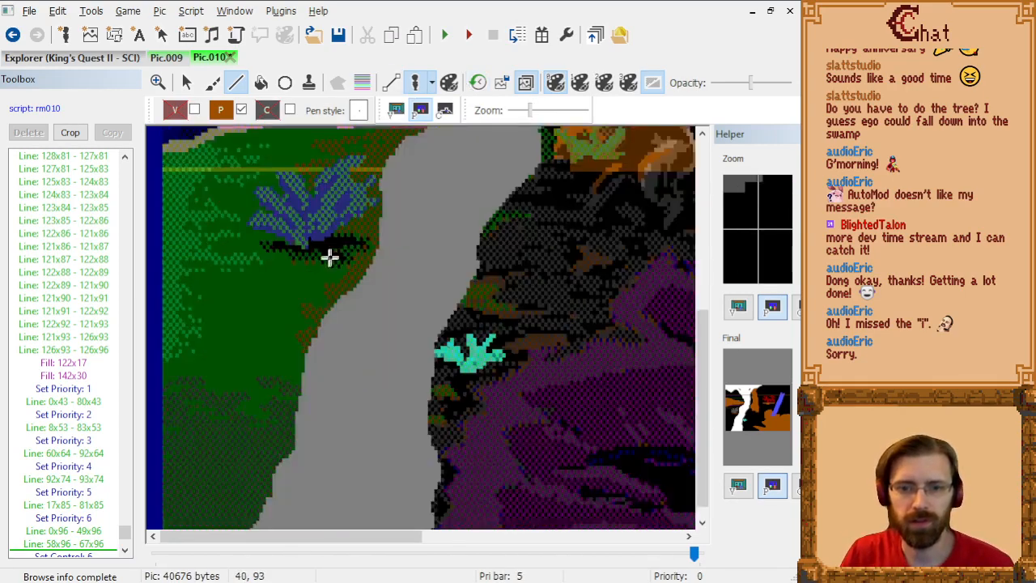
scroll(416, 224, up, 3)
Step: Preview view n087 and the Graham Reflection Wading and Graham Reflection Idle views among the game's view resources, and return to Pic.010
click(121, 60)
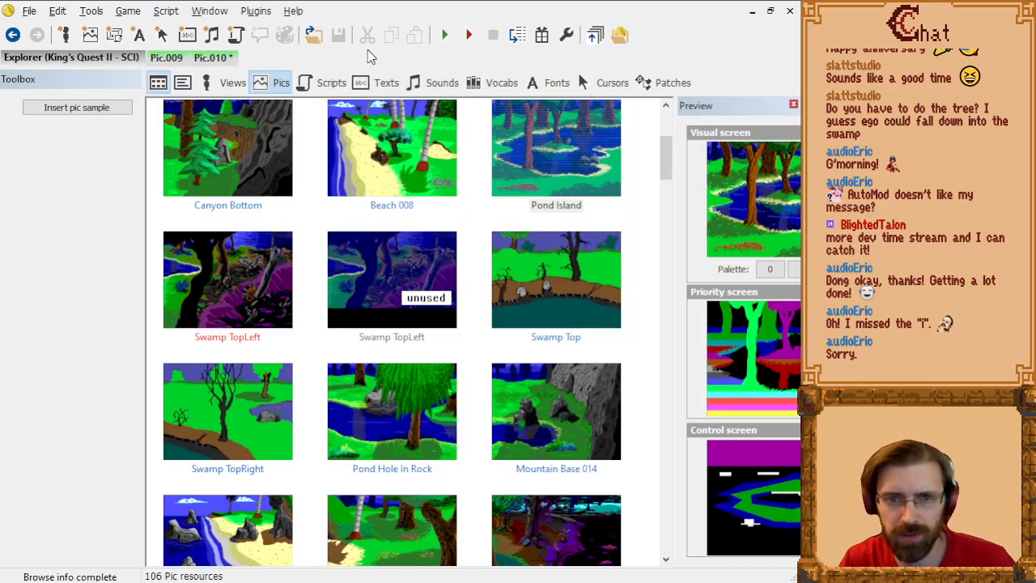
click(233, 82)
scroll(486, 335, down, 5)
scroll(486, 335, down, 5)
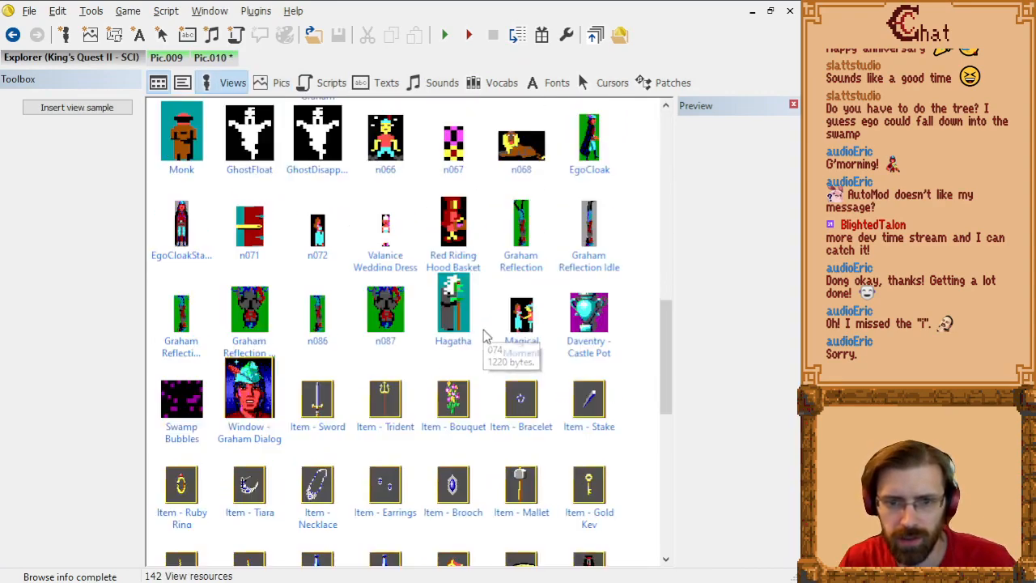
click(375, 187)
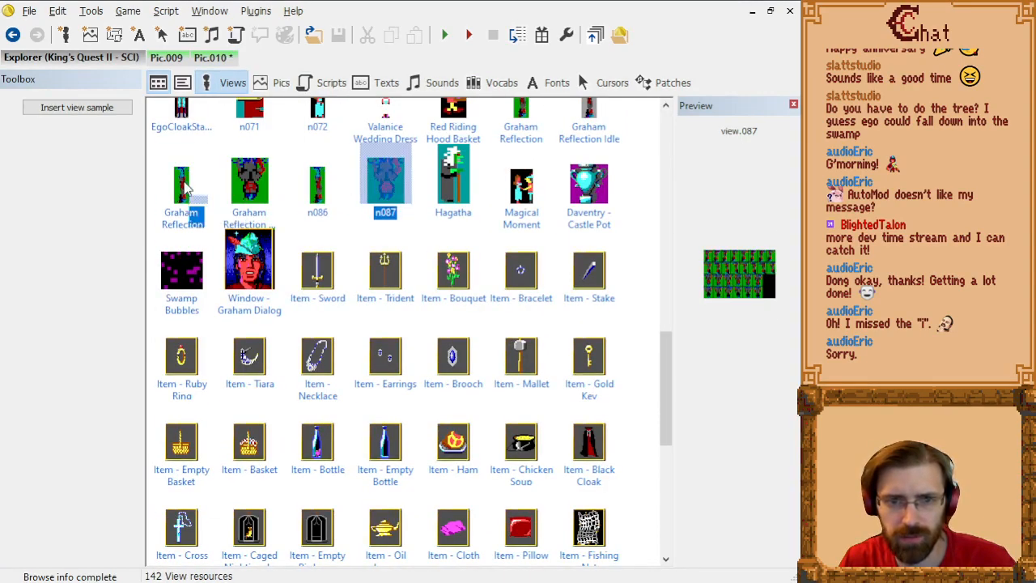
click(193, 207)
scroll(365, 210, up, 3)
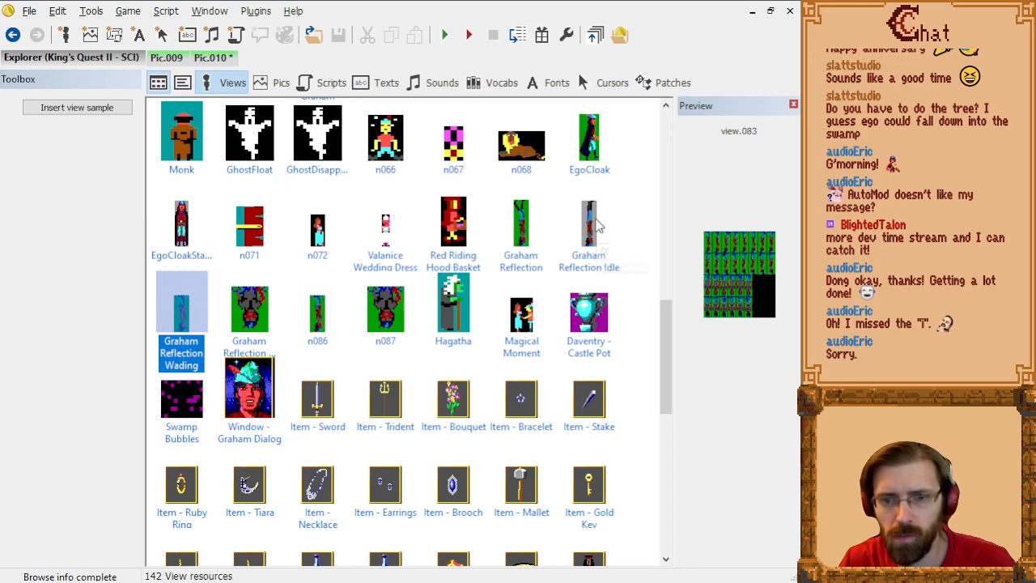
click(603, 230)
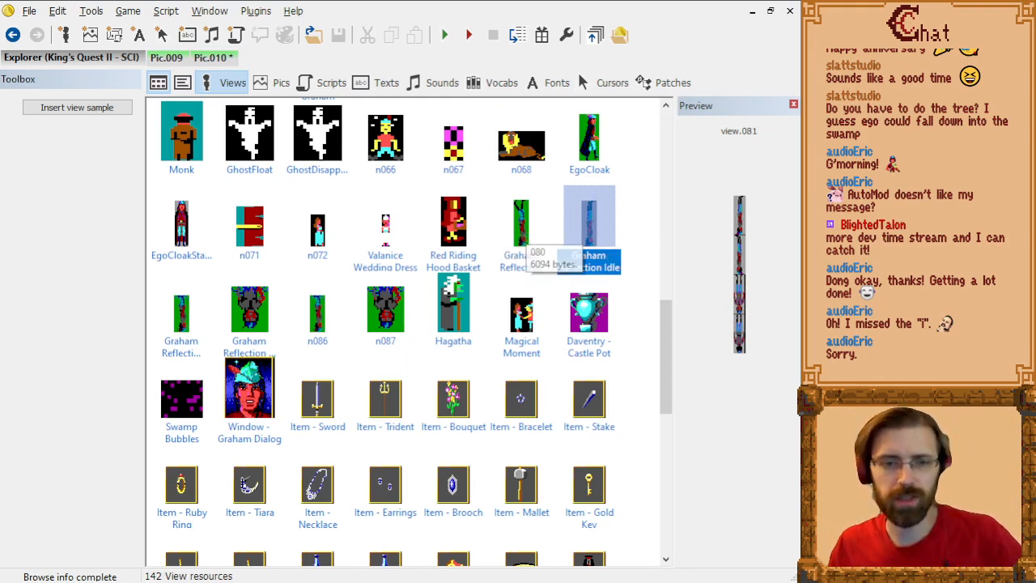
click(211, 57)
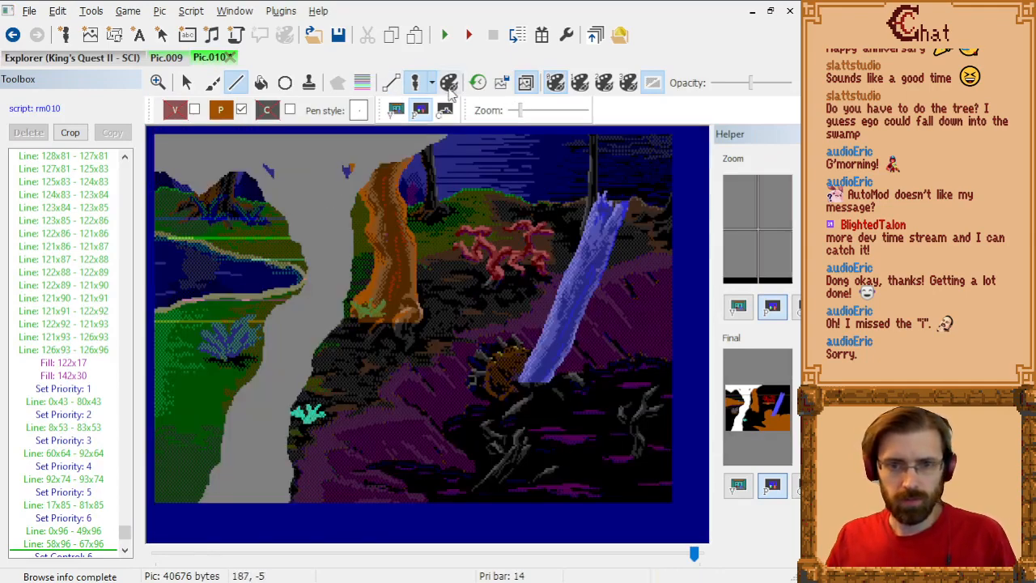
Step: Show the visual screen and preview the test character with the Graham Reflection Wading and Graham Reflection Idle views on the picture
click(396, 111)
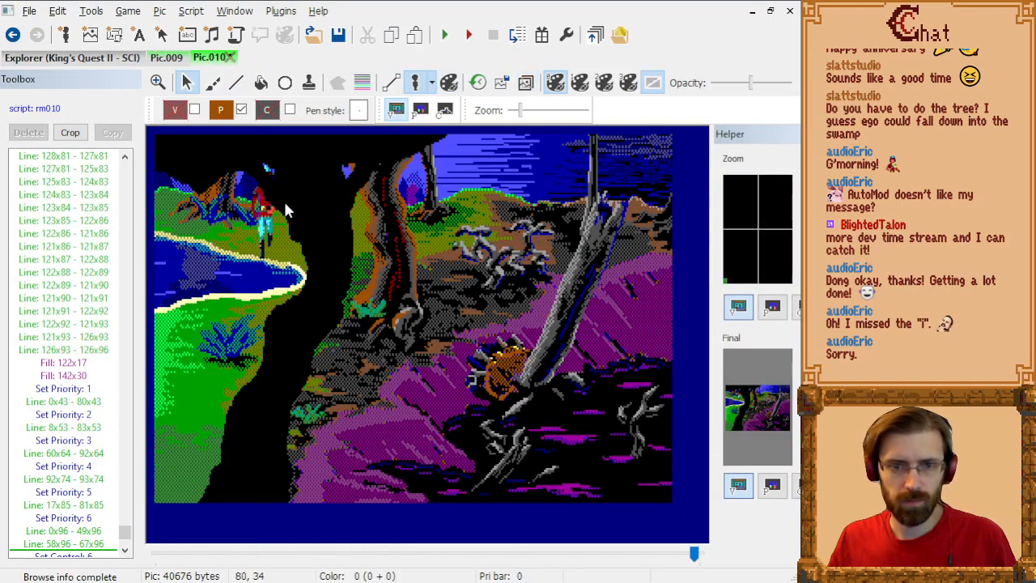
right_click(264, 207)
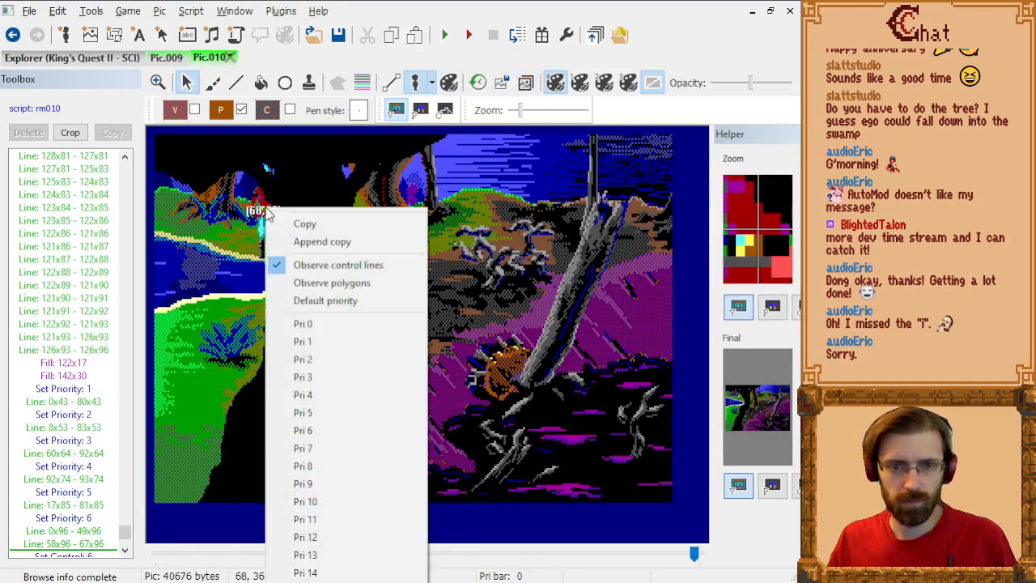
click(434, 84)
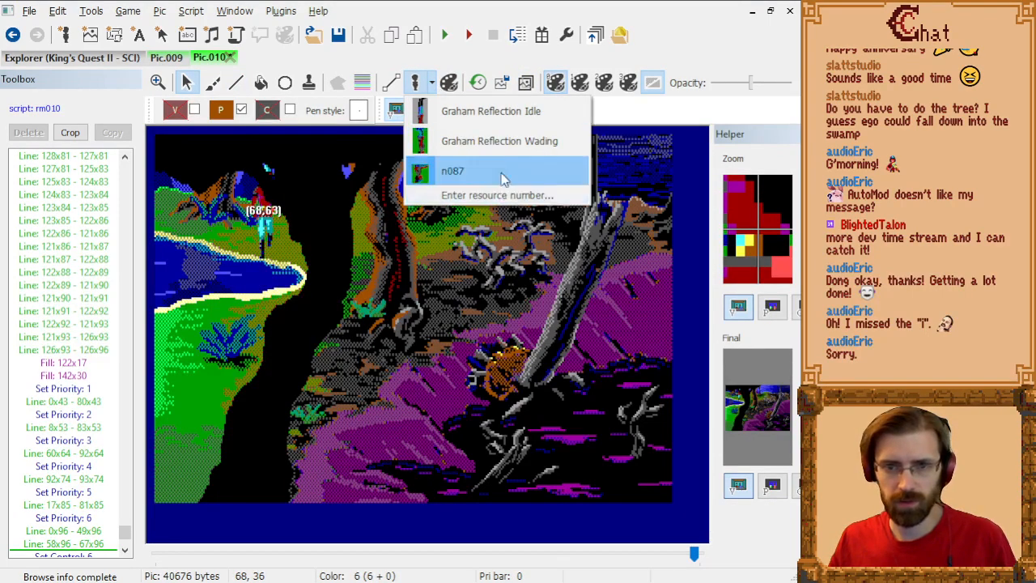
click(486, 141)
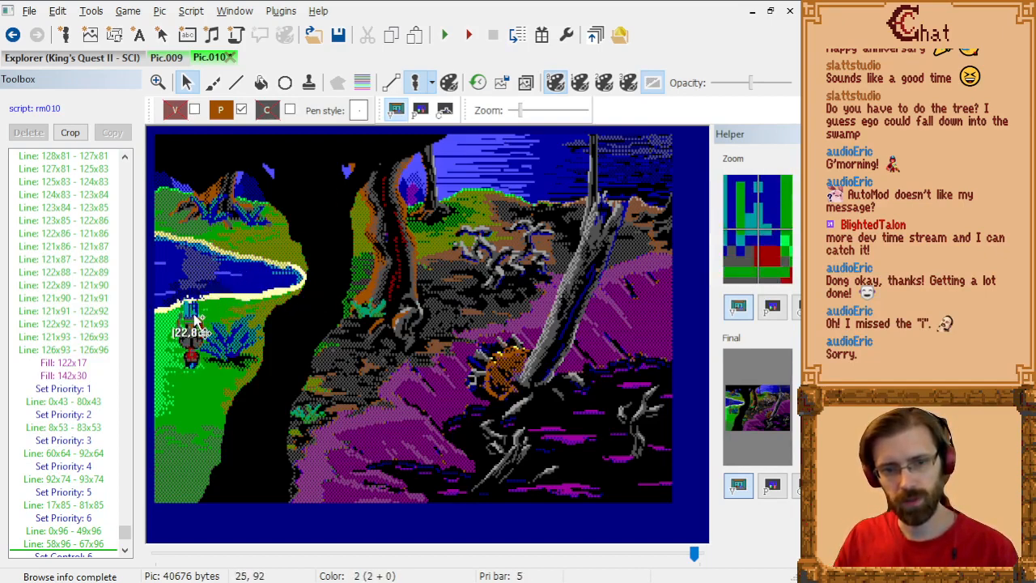
click(433, 84)
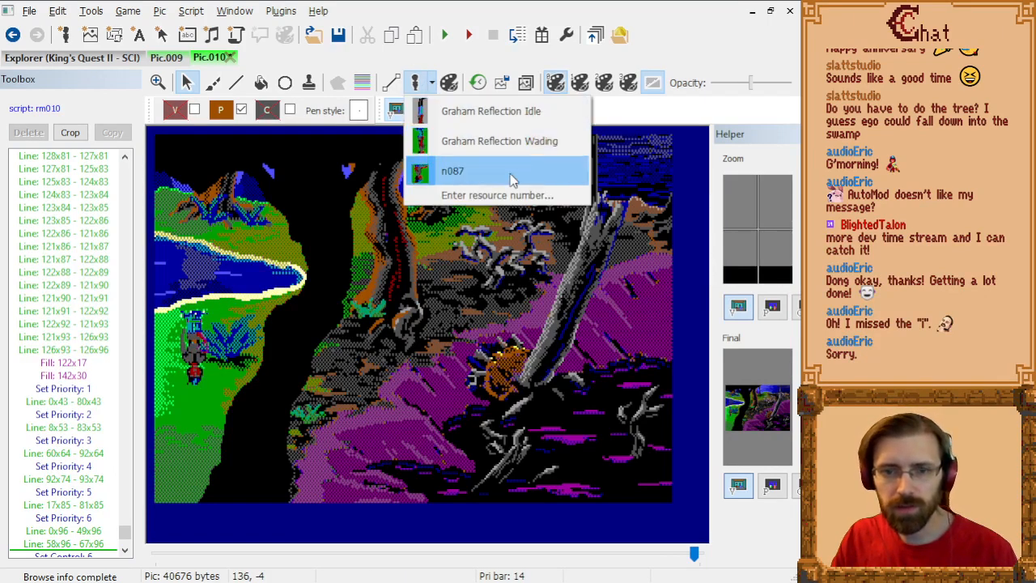
click(515, 119)
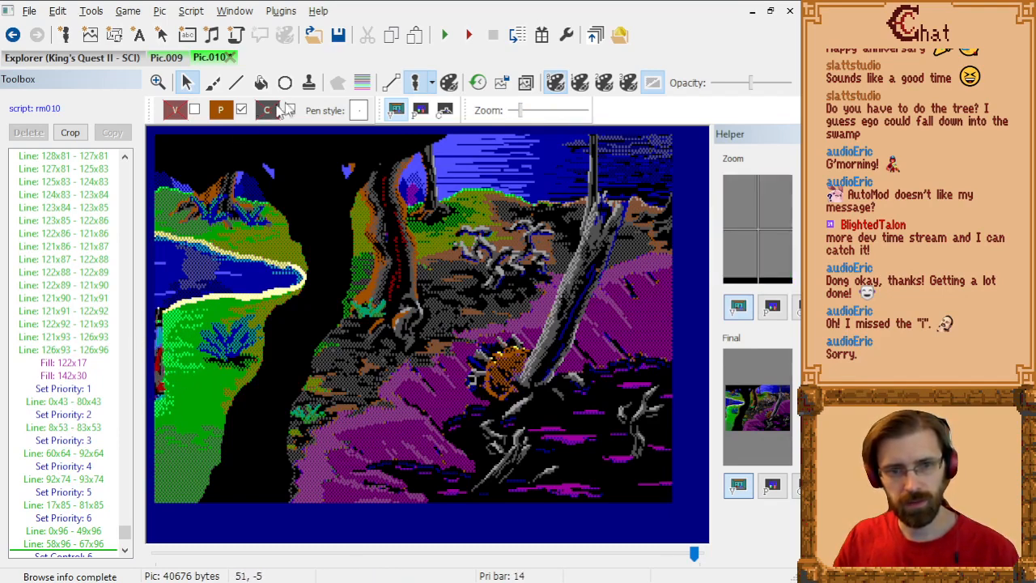
Step: Switch to the priority screen with the priority bar overlay shown across the picture
click(361, 84)
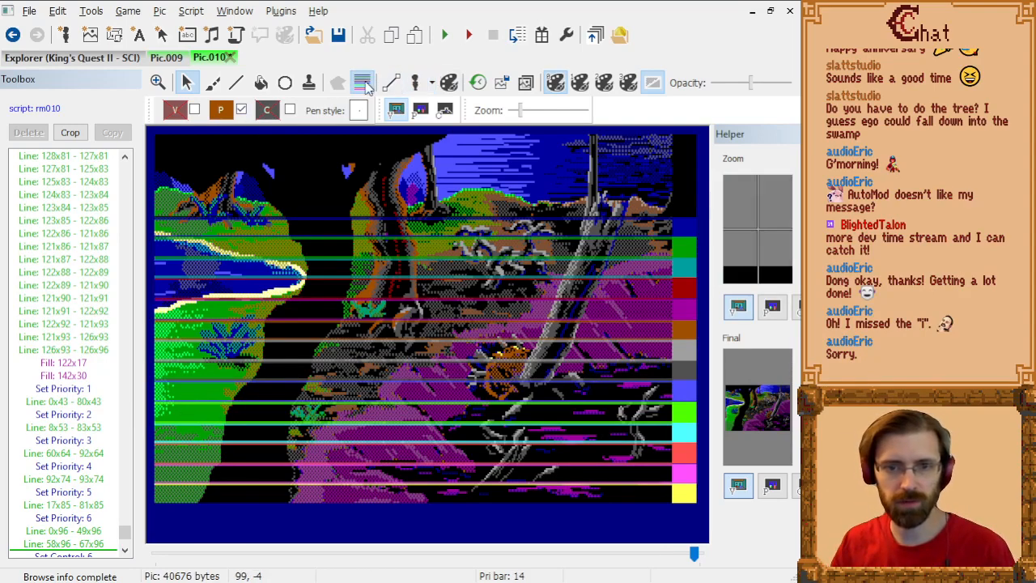
click(421, 111)
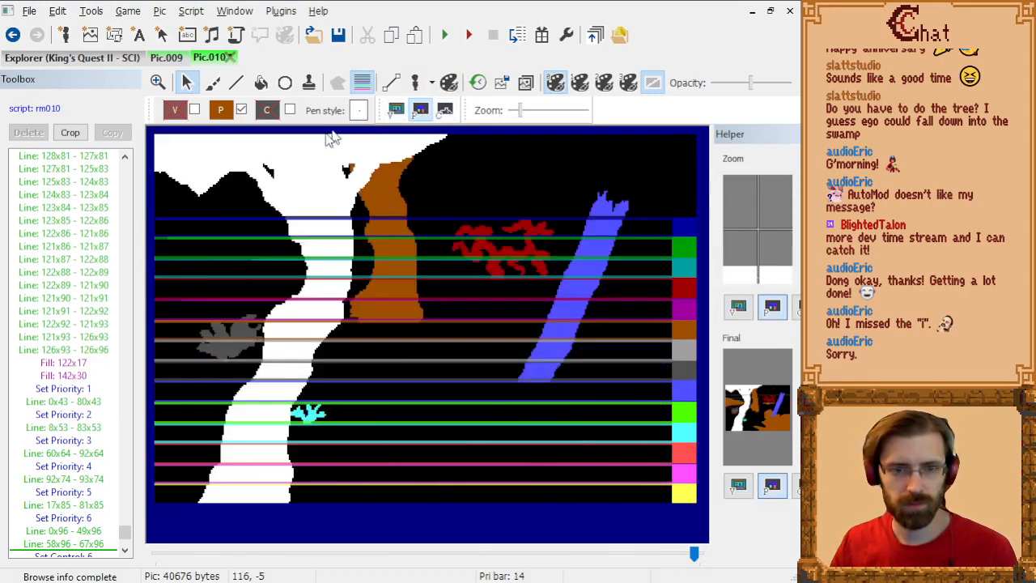
click(363, 84)
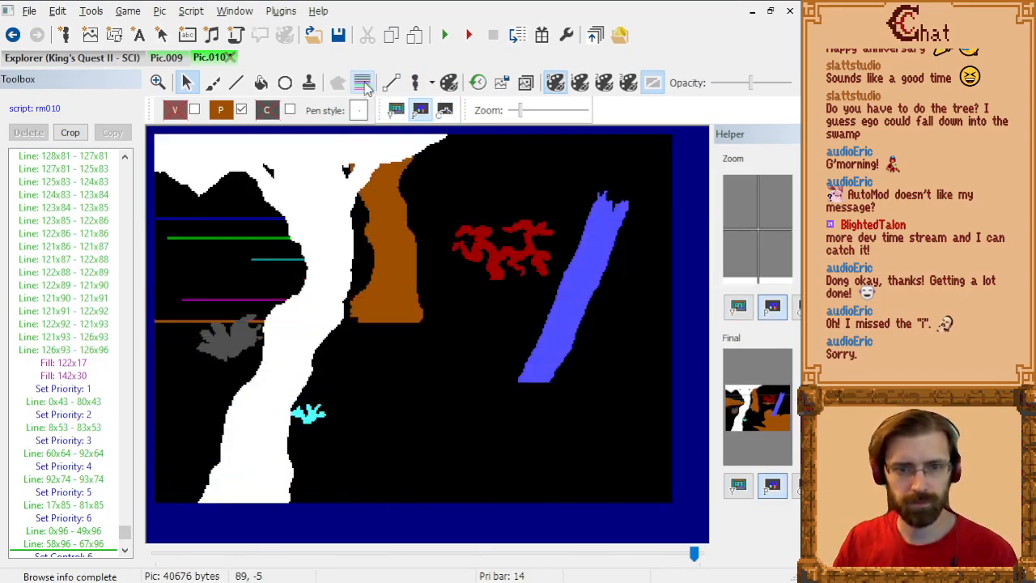
click(363, 83)
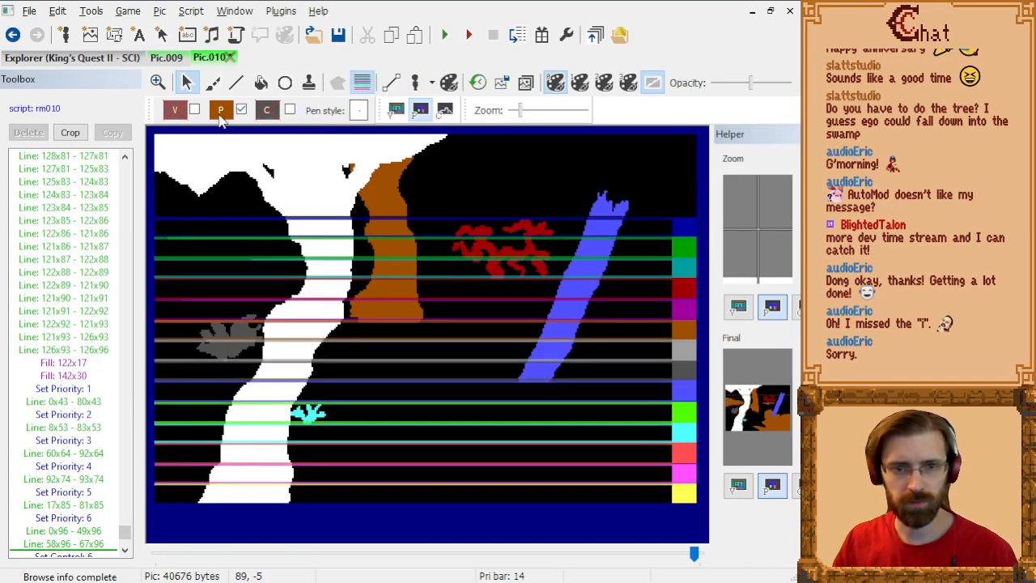
Step: Draw priority 7 lines from 0x106 to 31x106 and from 63x106 to 67x106, on both sides of the grey bush
click(221, 110)
click(368, 165)
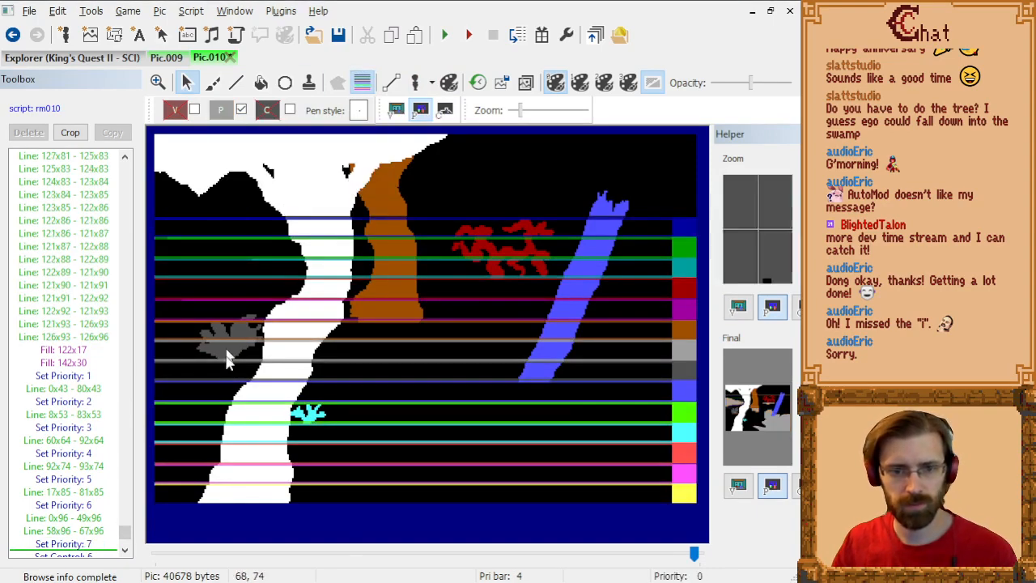
scroll(223, 378, up, 3)
scroll(316, 298, down, 6)
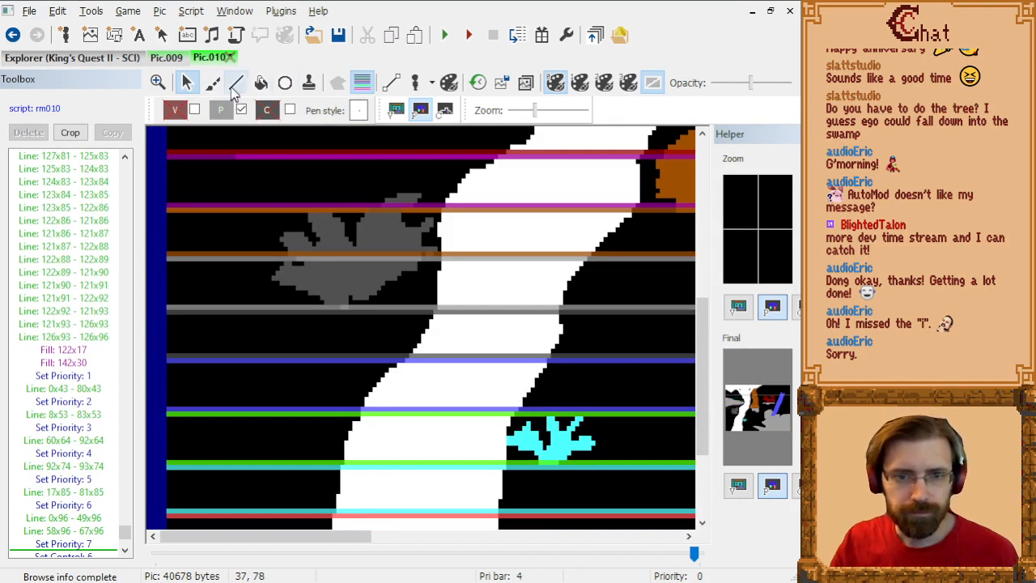
click(235, 86)
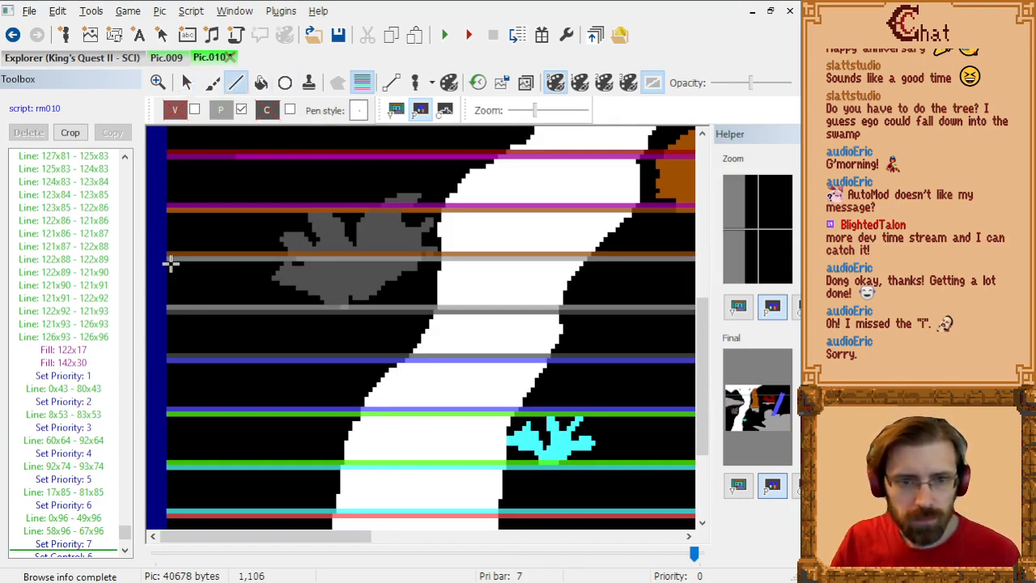
click(293, 263)
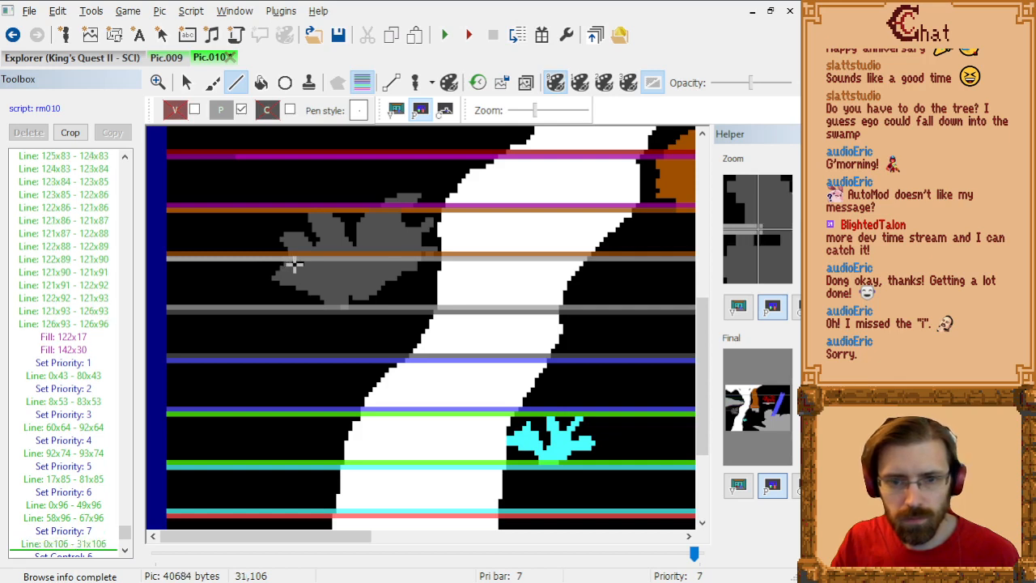
click(437, 262)
Step: Draw a priority 8 line from 0x117 to 65x117, from the picture edge below the grey bush to the white trunk
key(p)
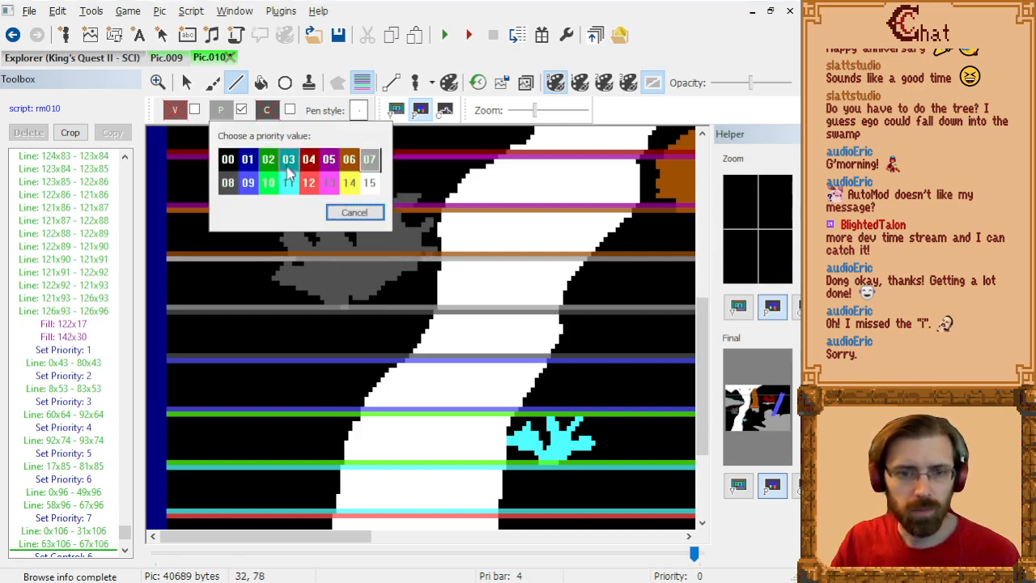
click(229, 183)
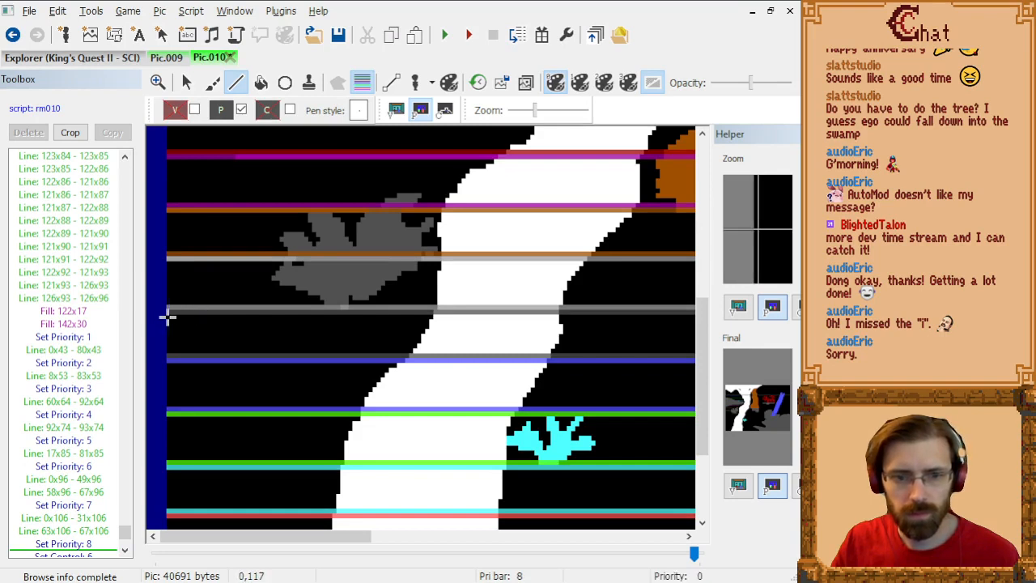
click(255, 317)
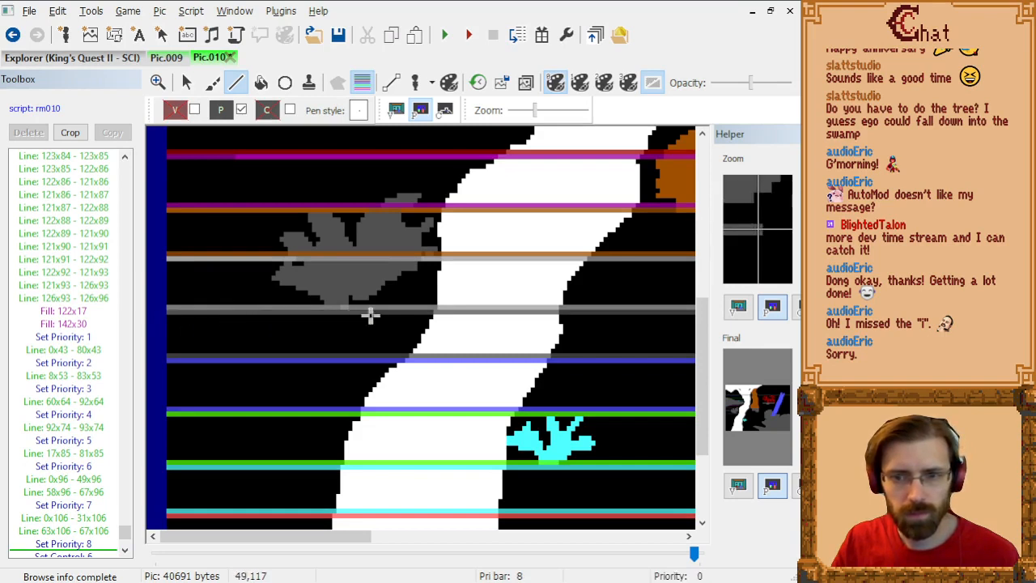
click(431, 314)
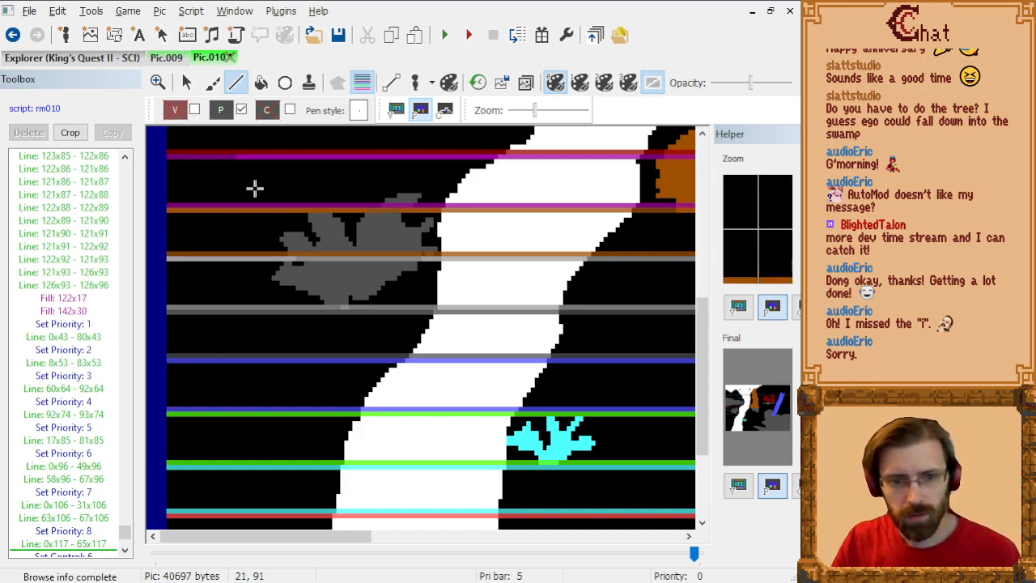
Step: Check the visual screen, then draw a priority 9 line from 0x137 to 47x137, ending at the white trunk
click(396, 111)
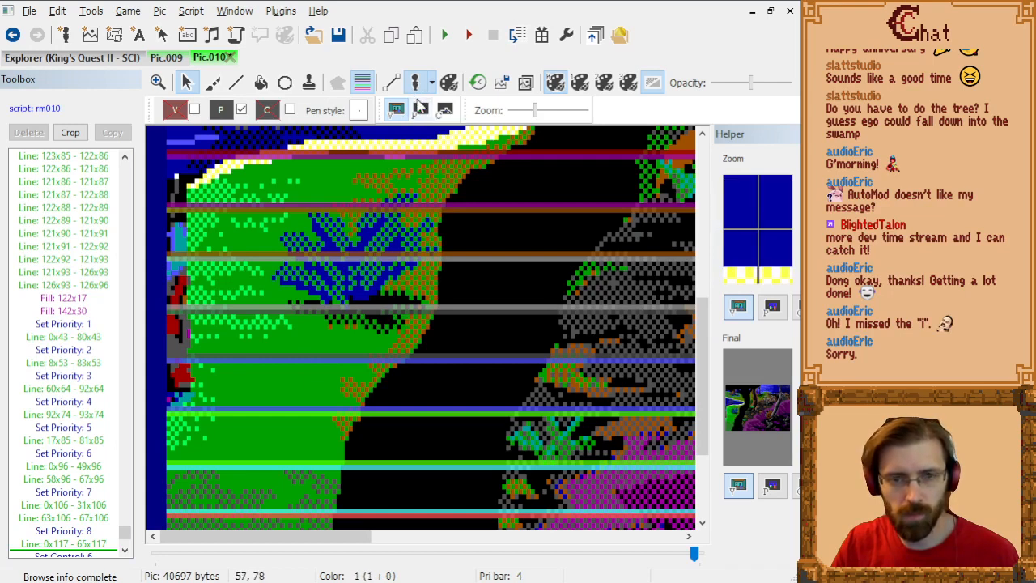
click(419, 111)
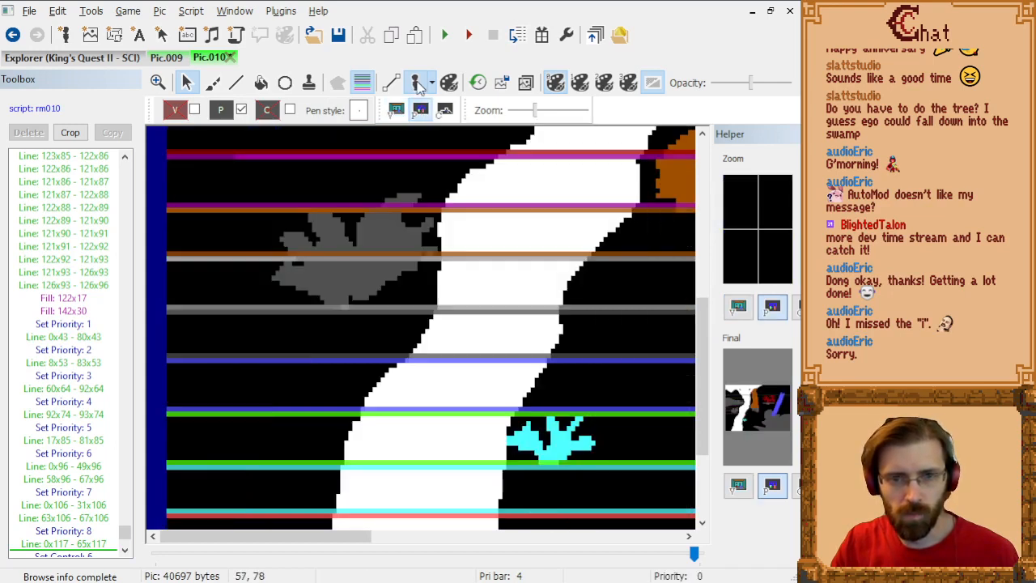
click(221, 111)
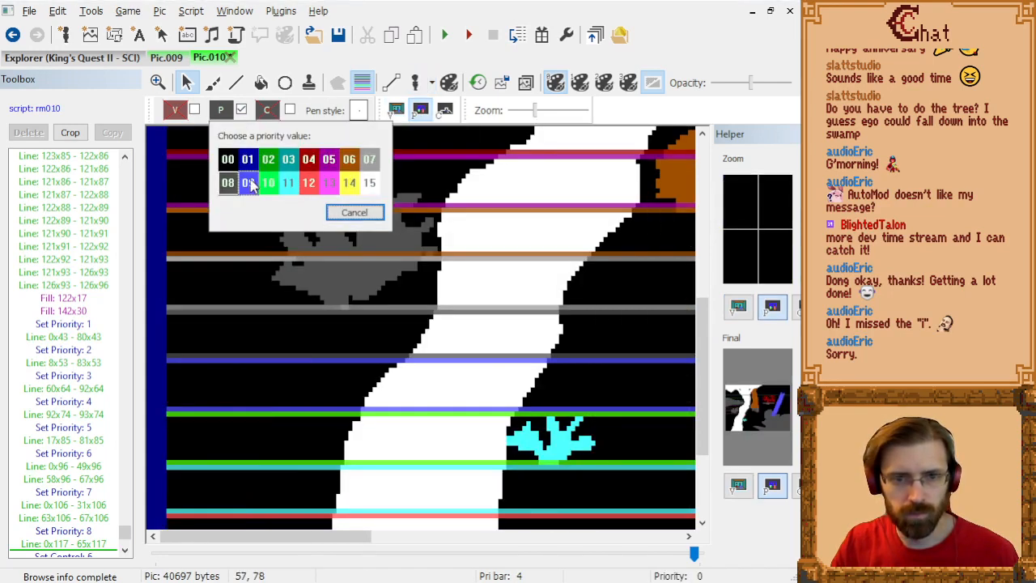
click(249, 184)
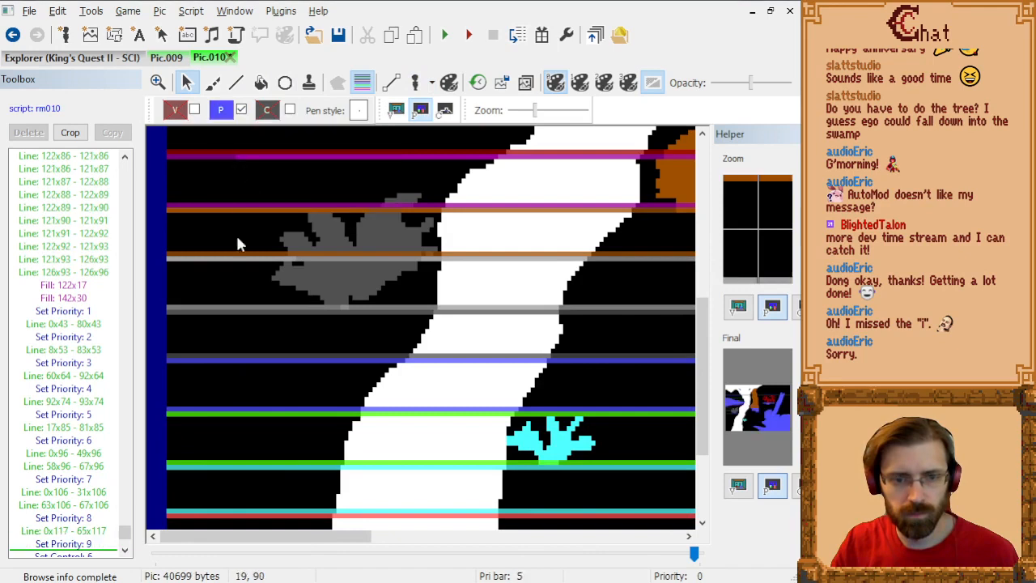
click(237, 83)
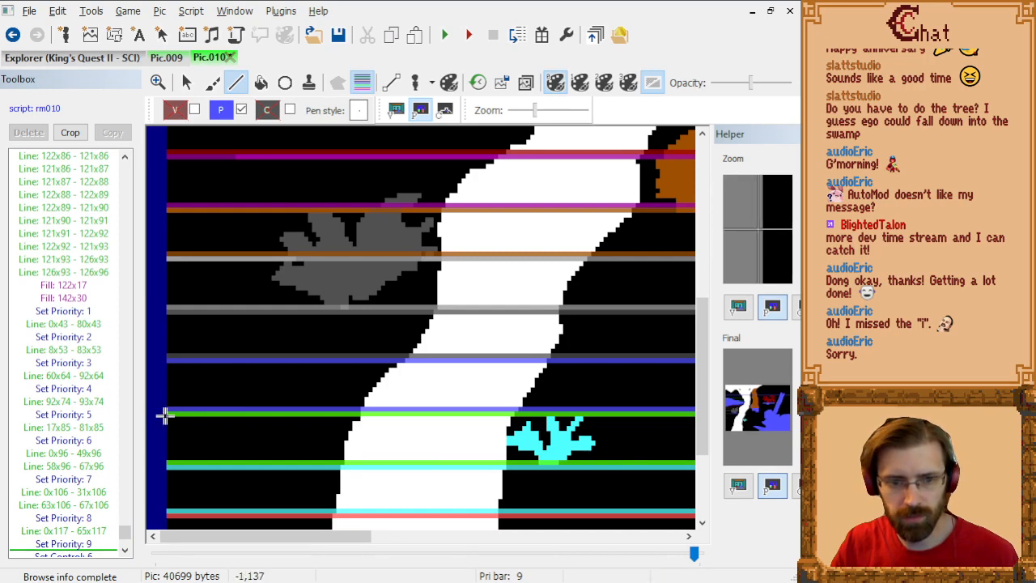
click(356, 412)
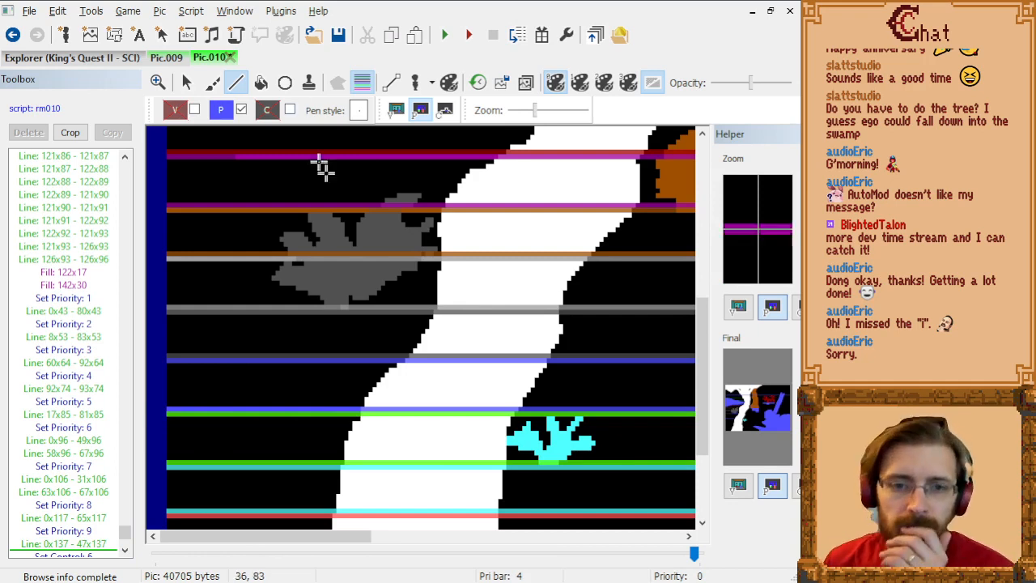
Step: Try to fill the ground below the bush with priority 9 at 30x132 while the trace image is shown
scroll(391, 321, up, 5)
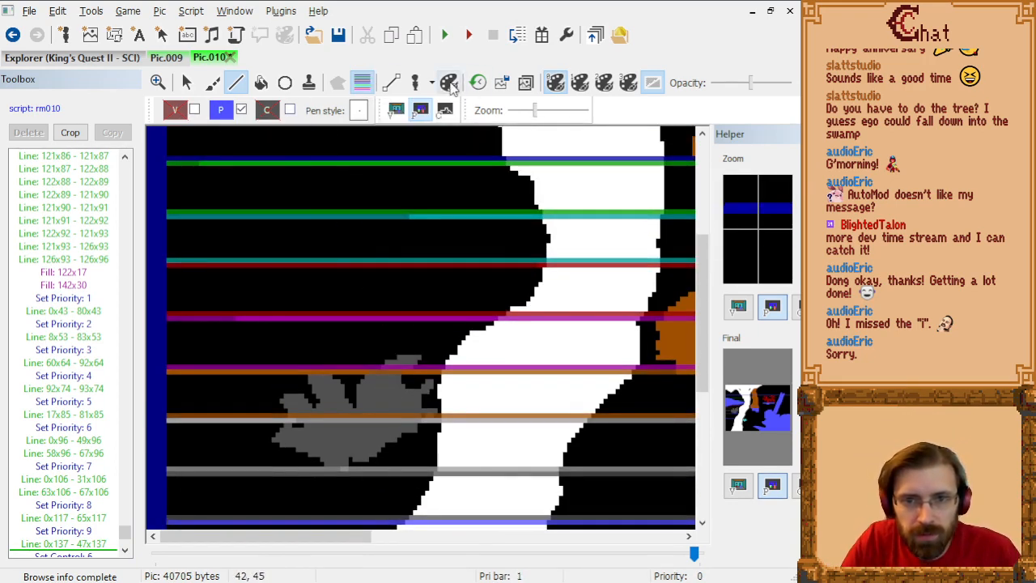
click(527, 85)
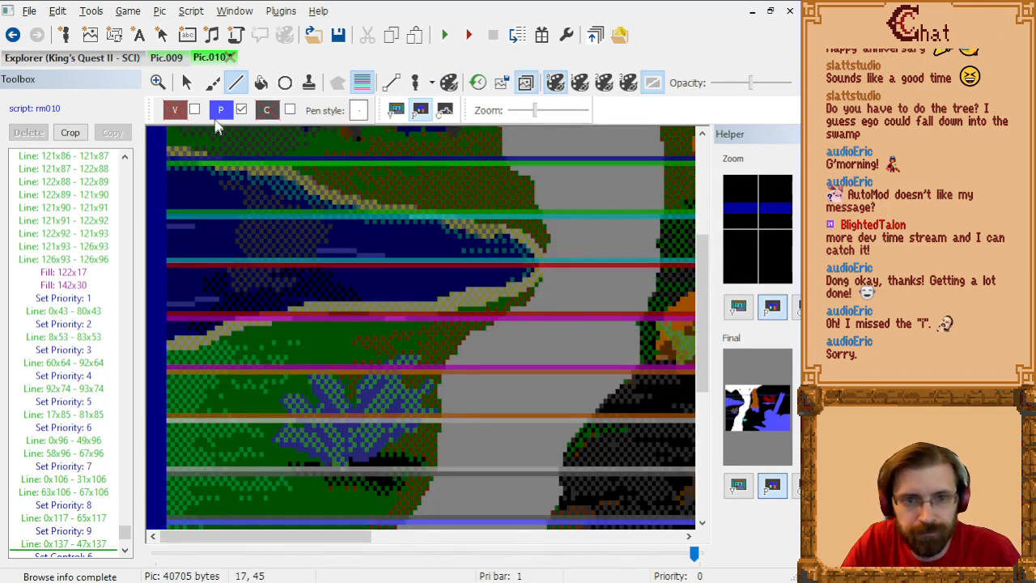
click(220, 111)
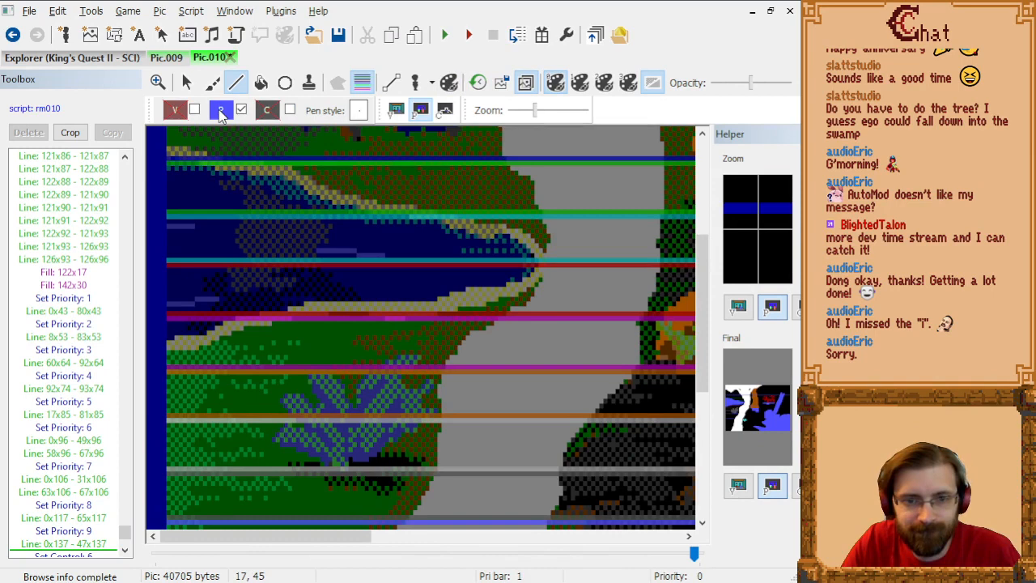
click(261, 83)
scroll(335, 259, down, 3)
click(297, 462)
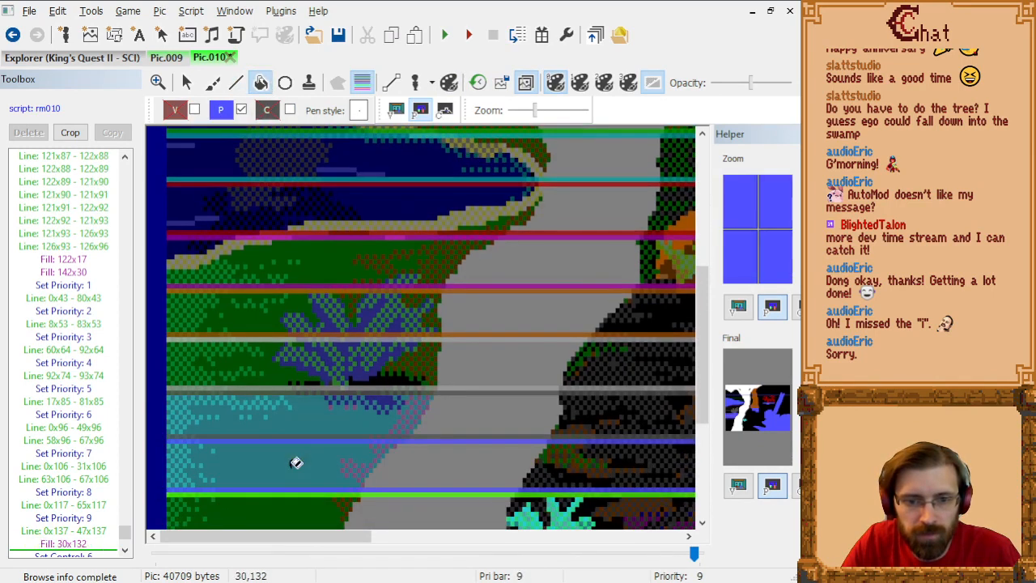
key(ctrl+z)
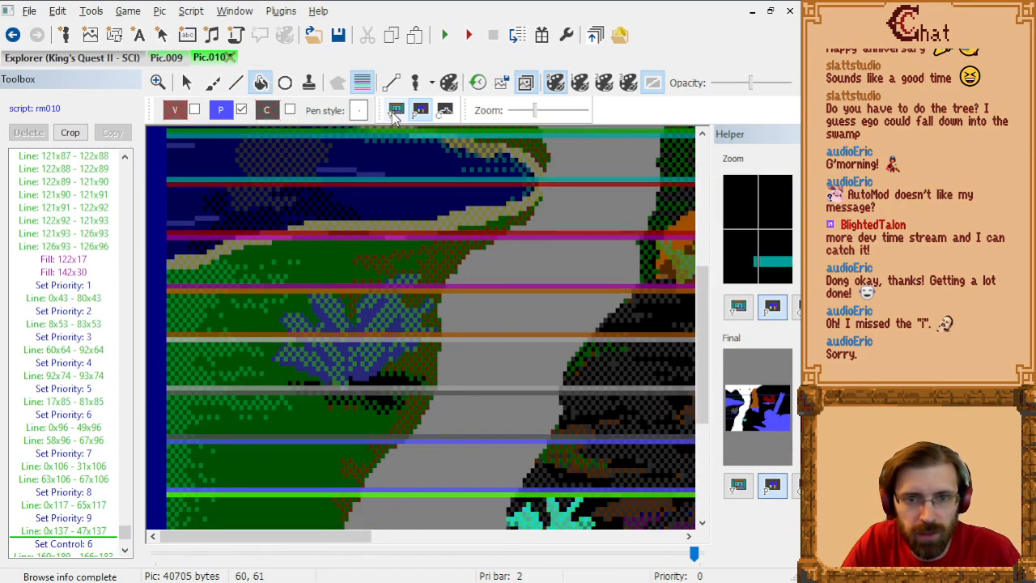
click(525, 82)
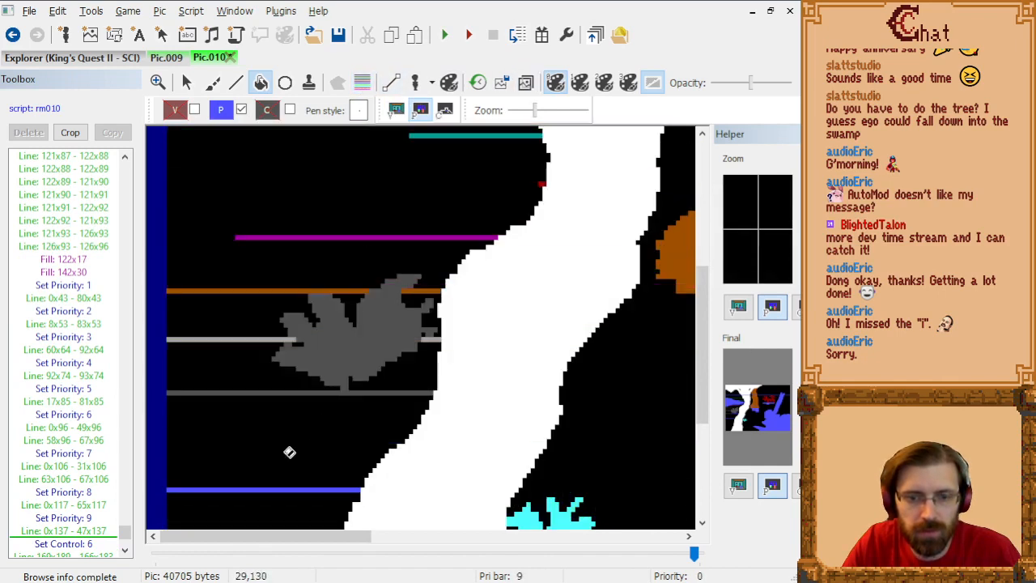
Step: Draw a priority 9 line from 0x127 to 58x127 and fill the band beneath it with priority 9
click(236, 82)
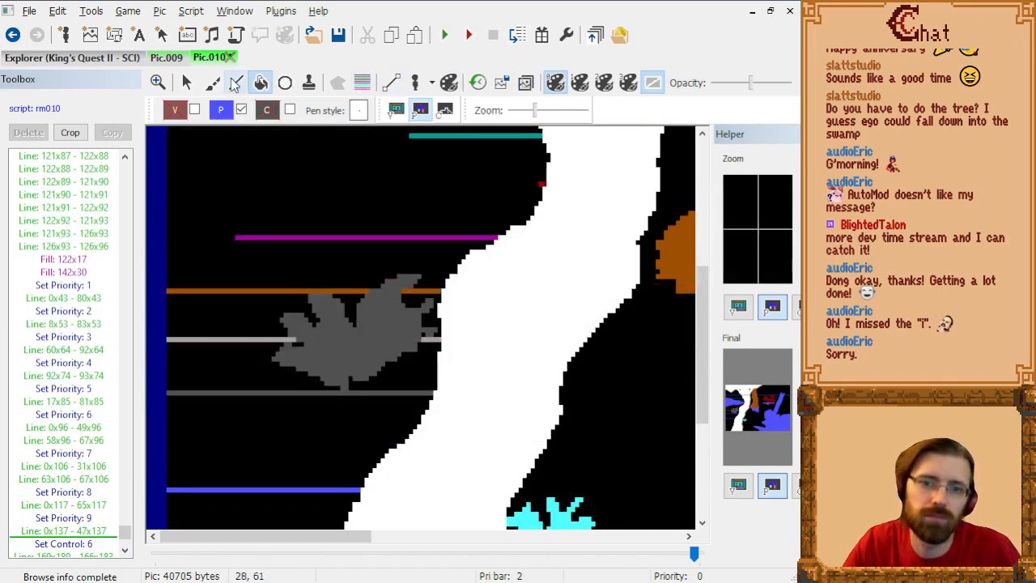
click(362, 83)
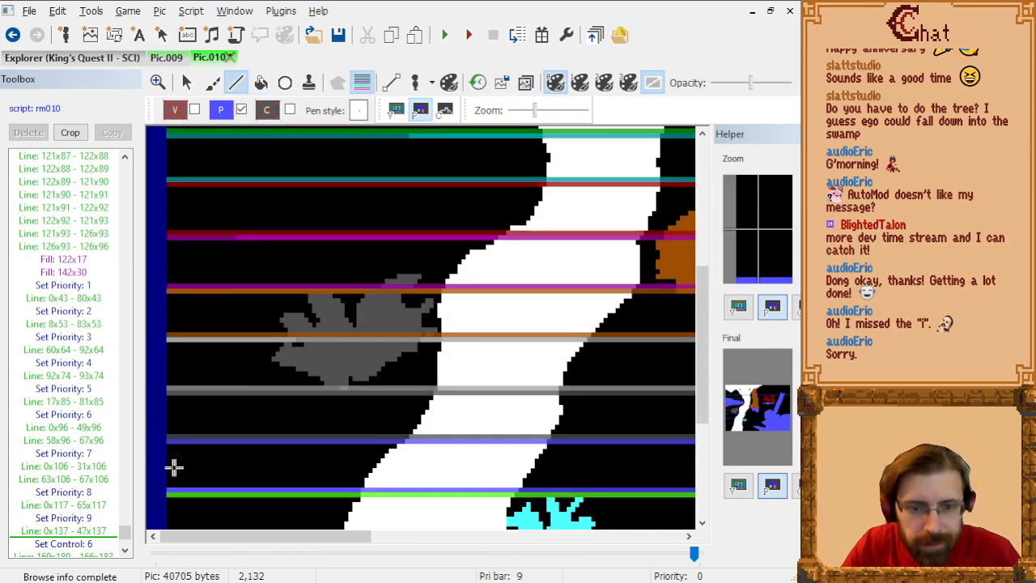
click(403, 442)
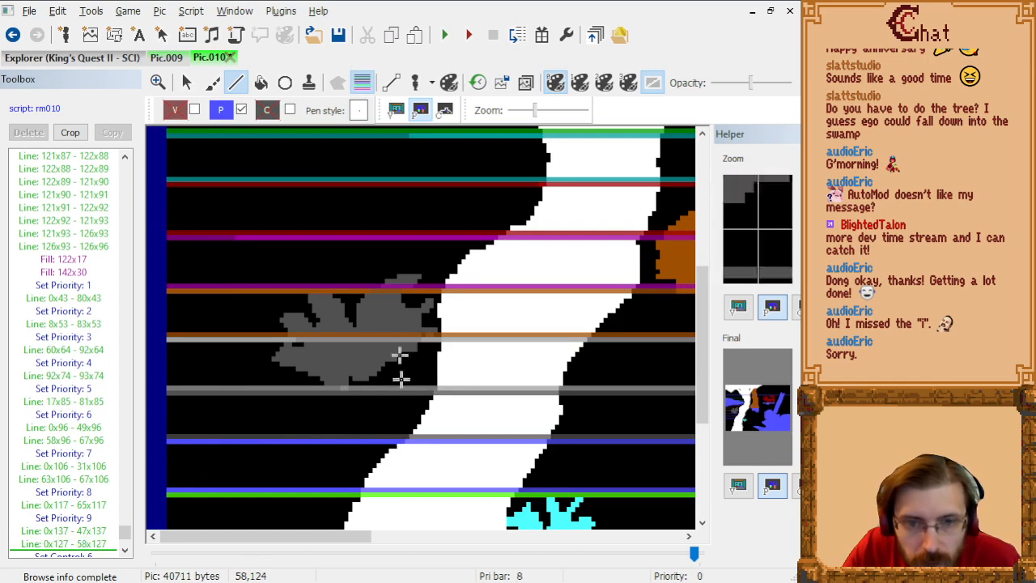
click(261, 82)
click(293, 468)
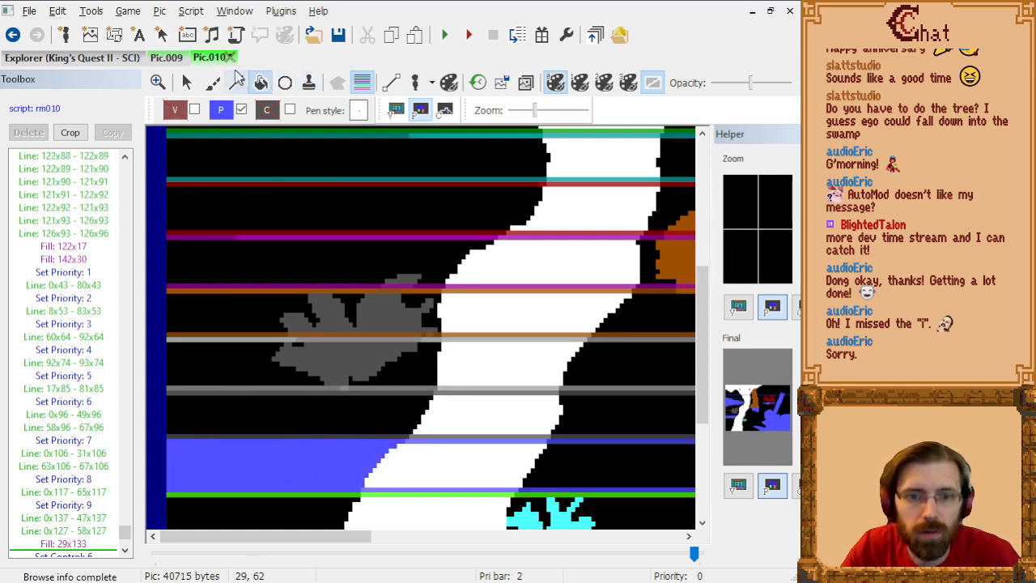
Step: Fill the band between the 117 and 127 lines beside the white trunk with priority 8
click(223, 110)
click(234, 188)
click(258, 413)
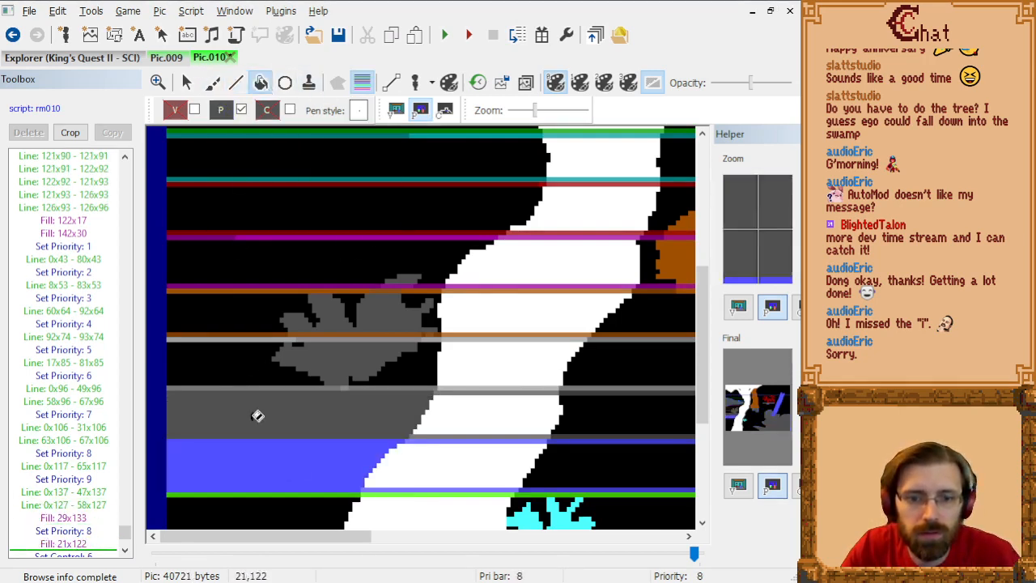
Step: Fill the band between the 106 and 117 lines around the bush with priority 7, at 12x110, 32x107 and 62x113
click(222, 113)
click(366, 165)
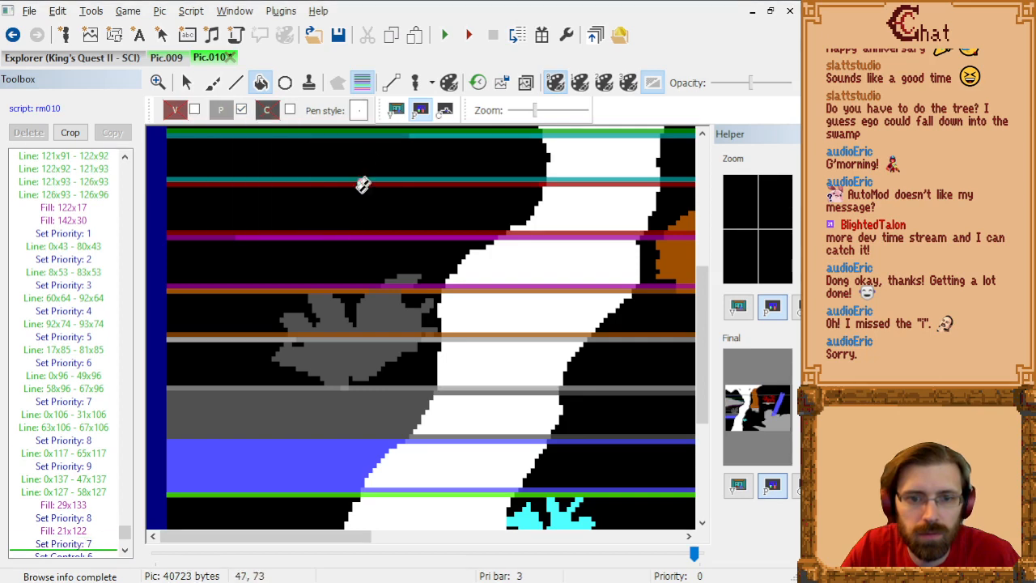
click(220, 351)
click(301, 342)
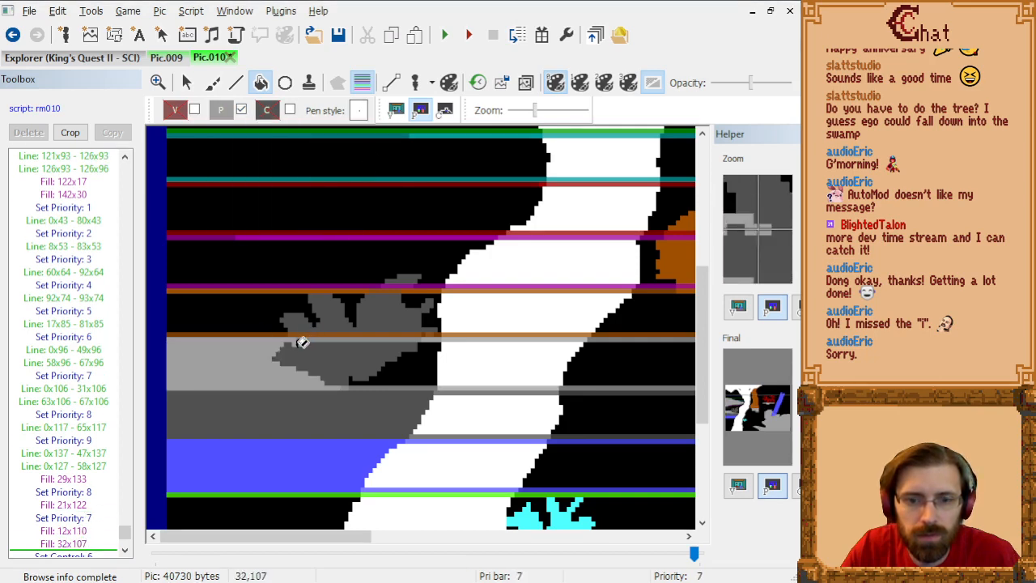
click(423, 365)
Step: Fill the band between the 96 and 106 lines and the gaps in the bush with priority 6
click(222, 113)
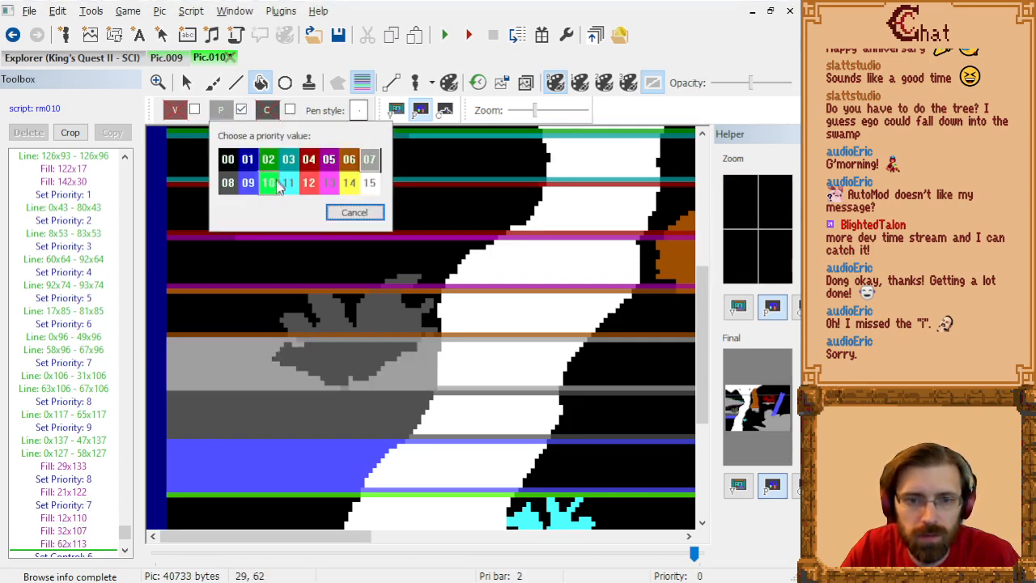
click(348, 160)
click(262, 304)
click(354, 304)
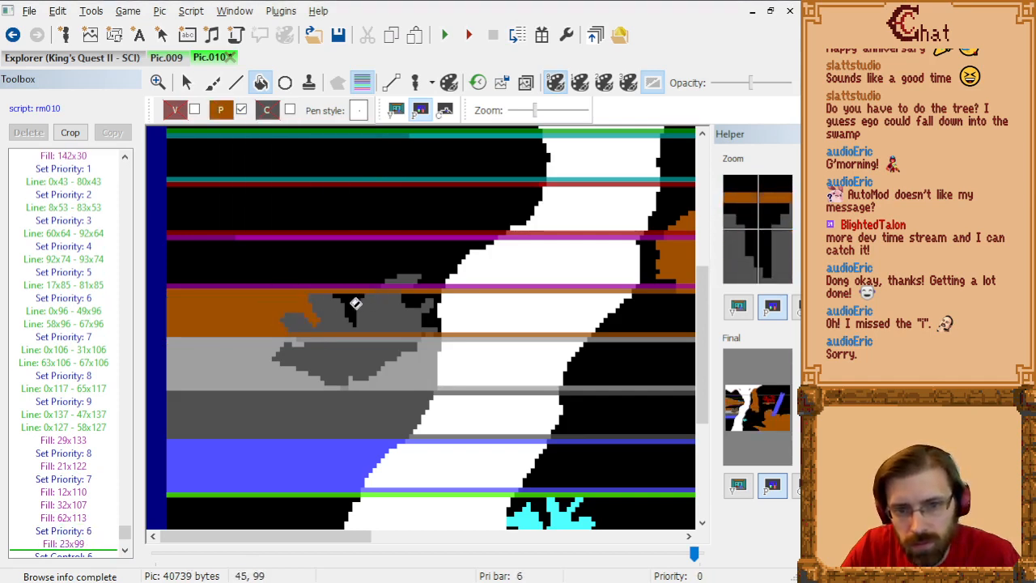
click(414, 305)
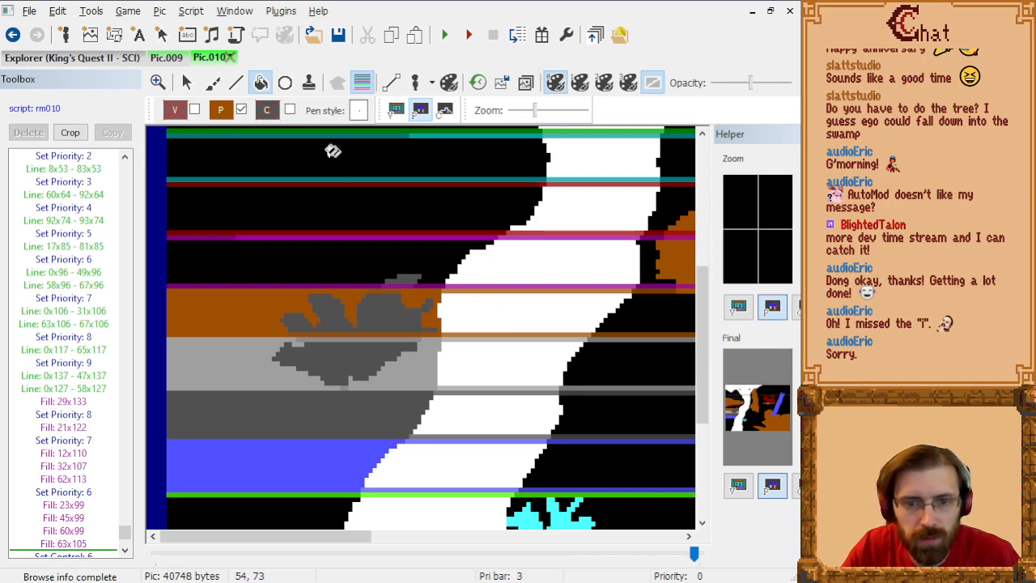
Step: Set the line priority to 5, hide the priority bars and show the trace image around the river
click(224, 113)
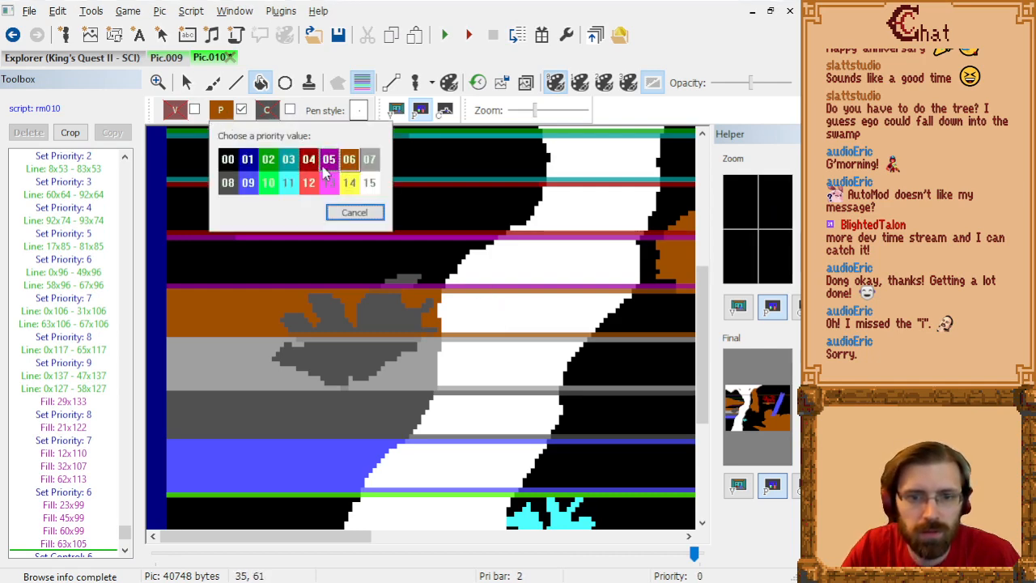
click(355, 212)
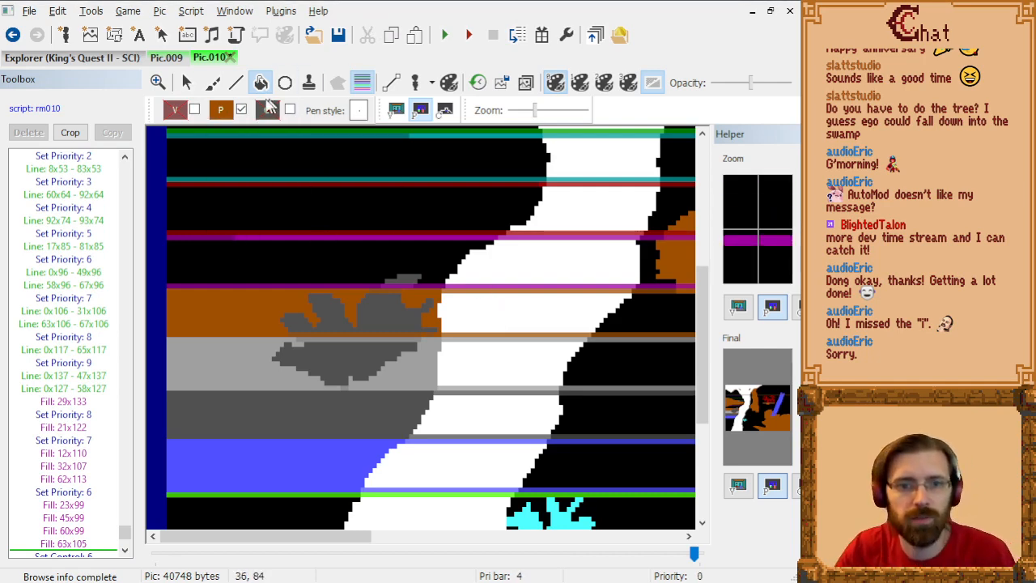
click(224, 112)
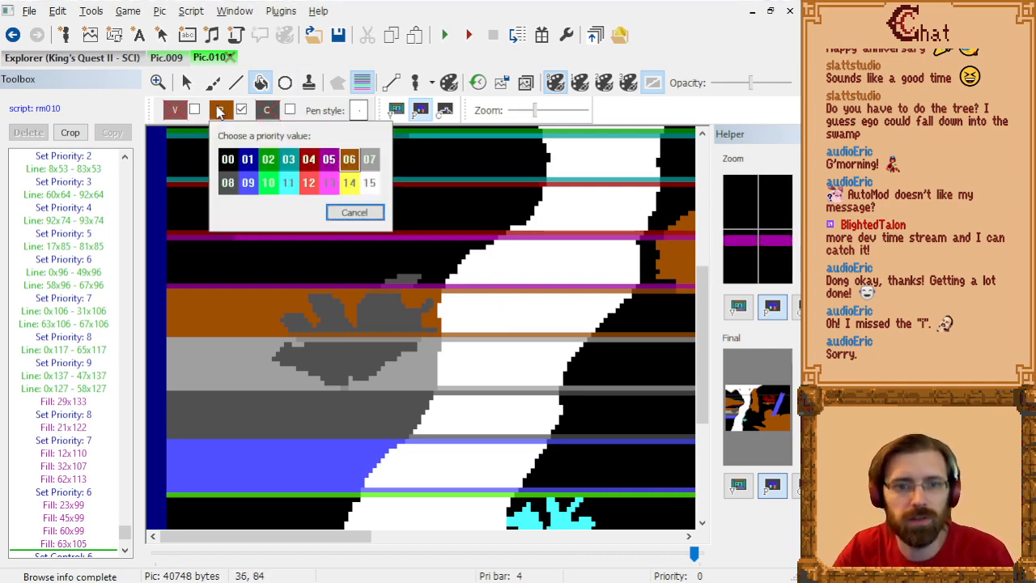
click(329, 159)
click(236, 83)
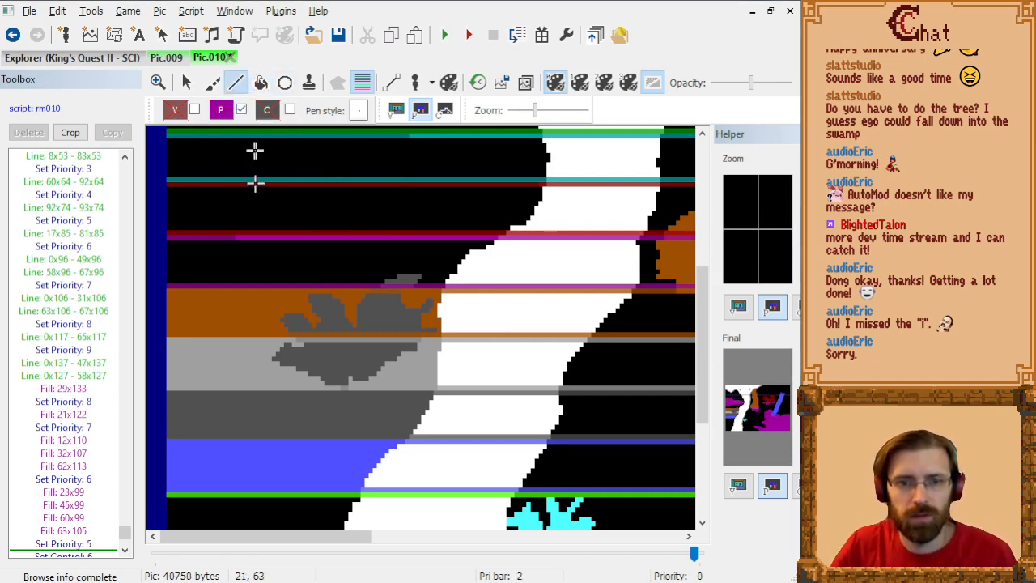
scroll(234, 243, up, 3)
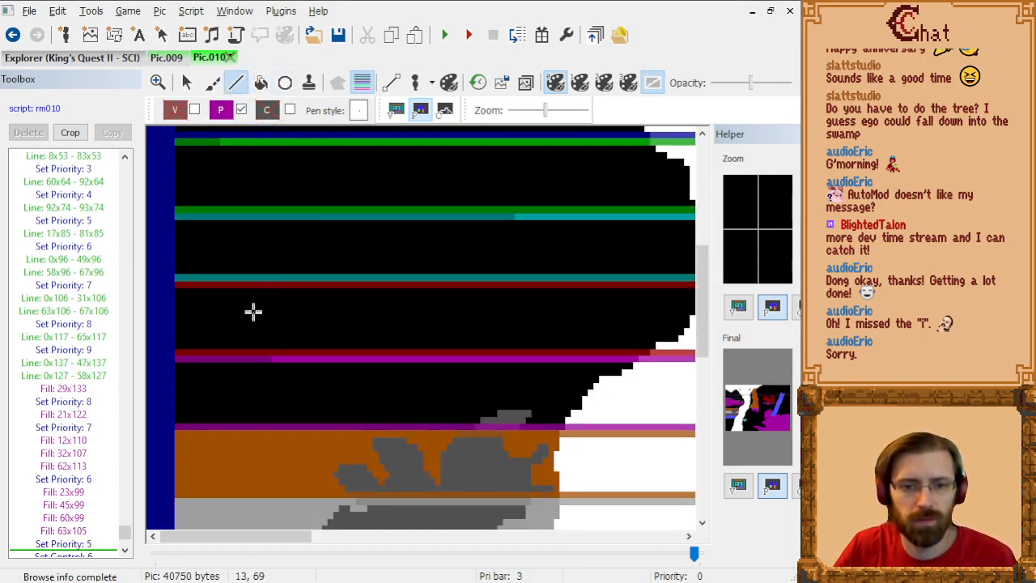
click(362, 83)
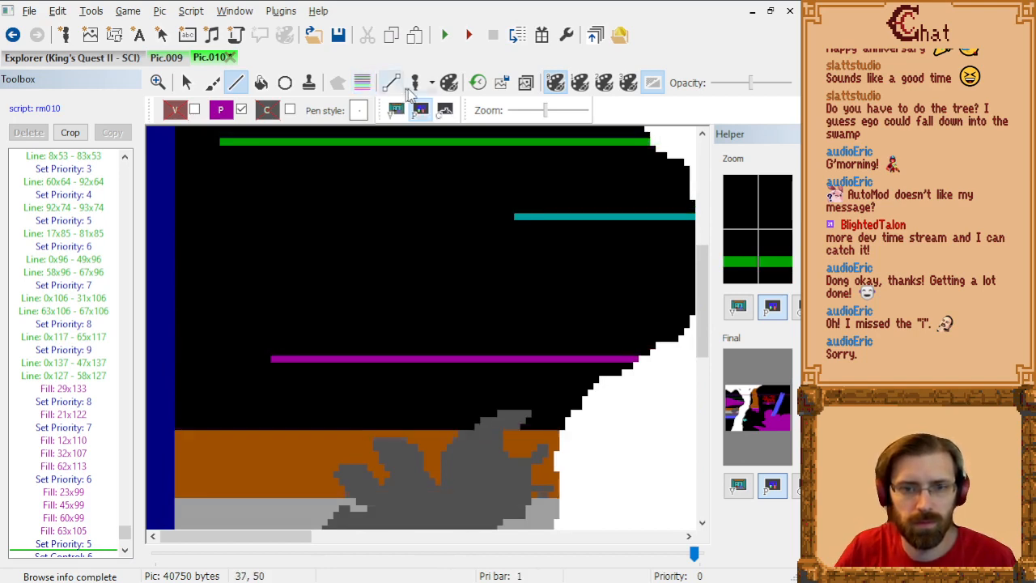
click(522, 84)
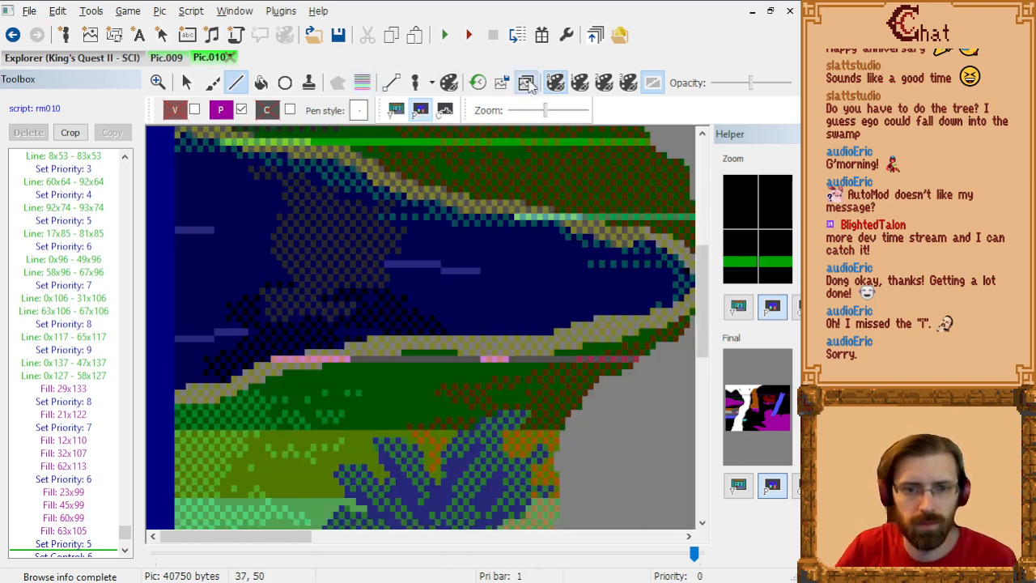
Step: Trace the river's lower bank with priority 5 lines from 16x86 to 0x90 and fill the ground beneath with priority 5
click(253, 370)
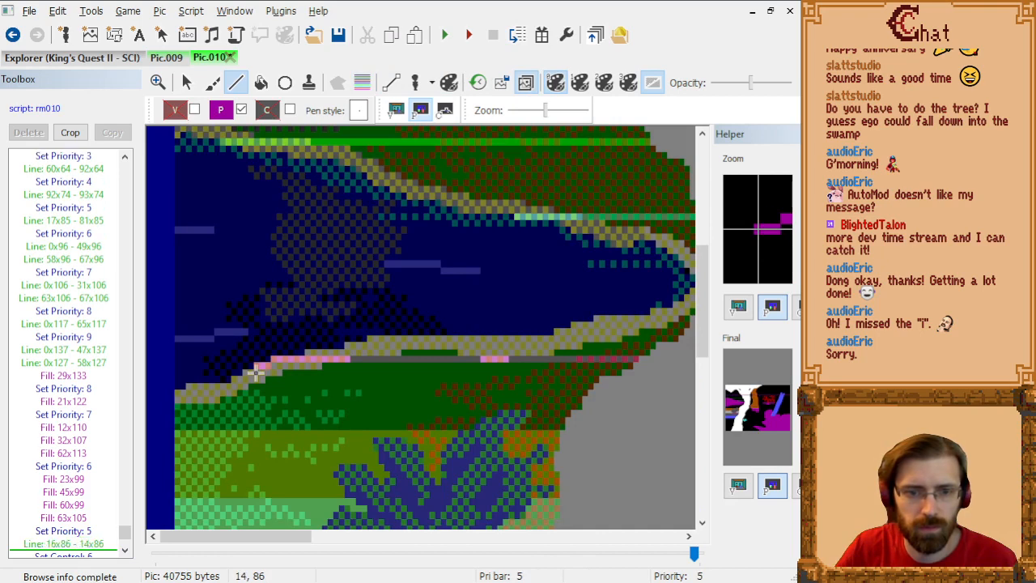
click(248, 380)
click(243, 381)
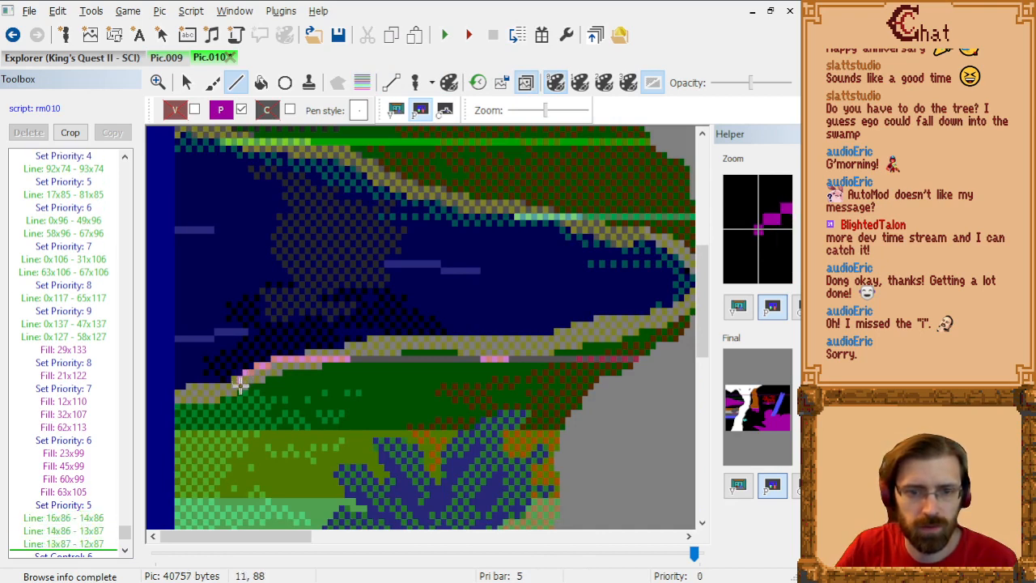
click(237, 386)
click(233, 386)
click(227, 392)
click(189, 392)
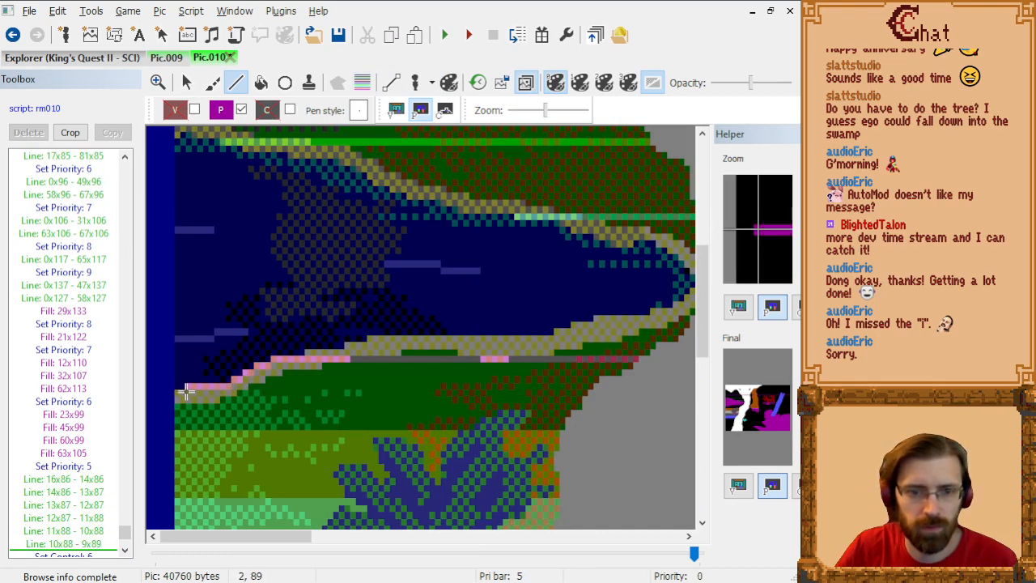
click(183, 397)
click(178, 396)
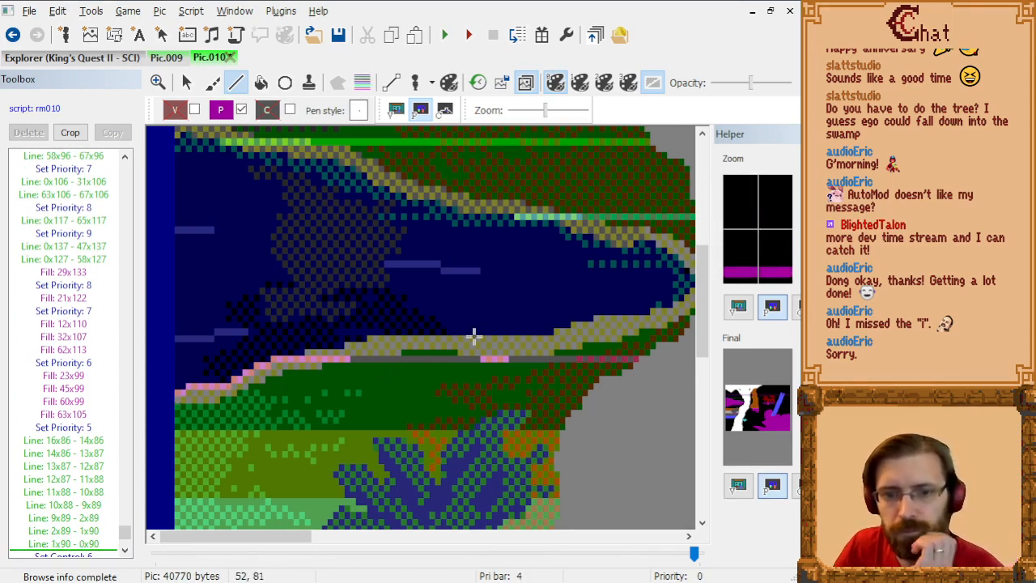
click(260, 85)
click(387, 412)
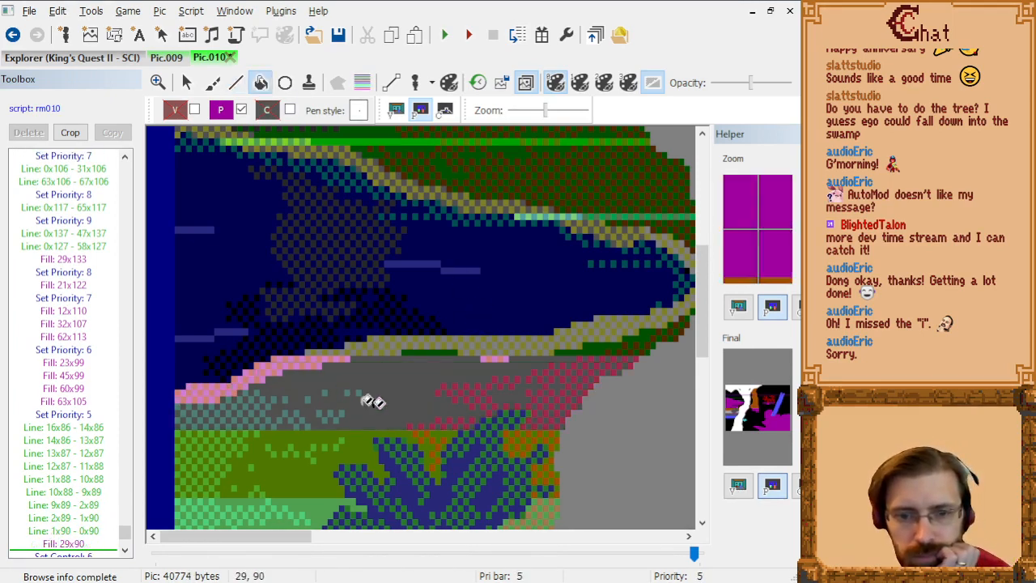
Step: Draw priority 4 lines along the river's lower bank from 23x84 to 82x79
click(217, 115)
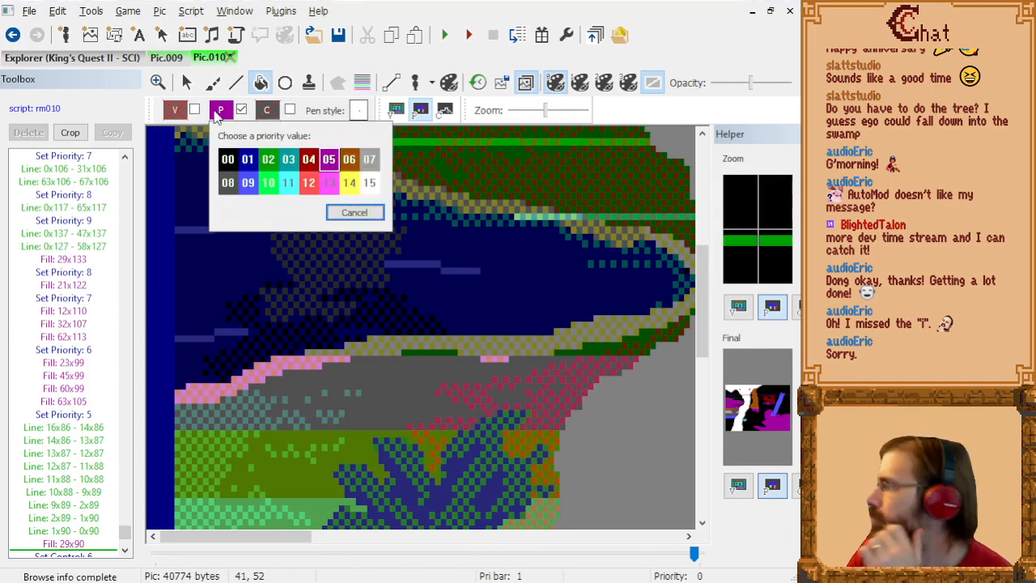
click(308, 159)
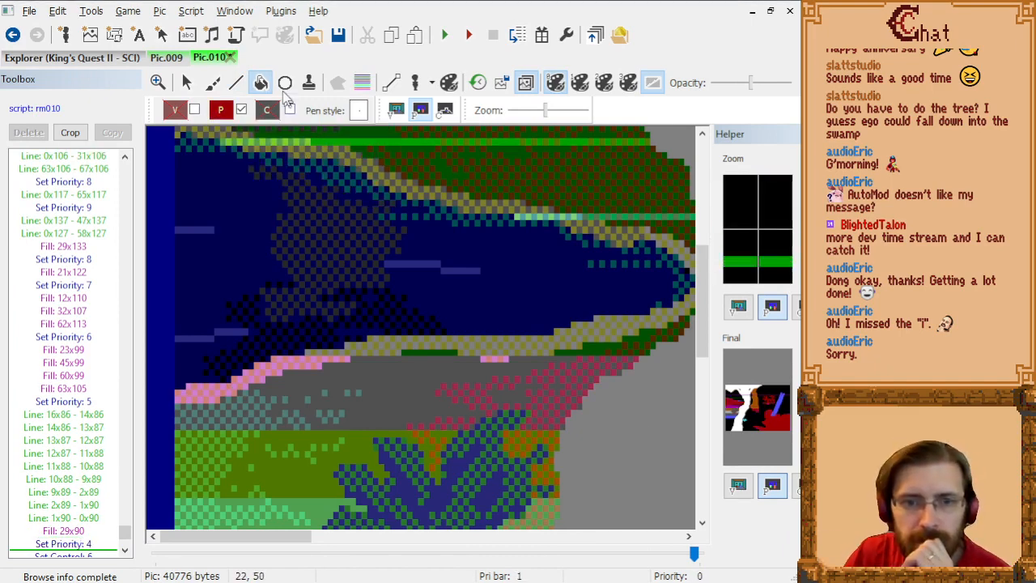
click(239, 85)
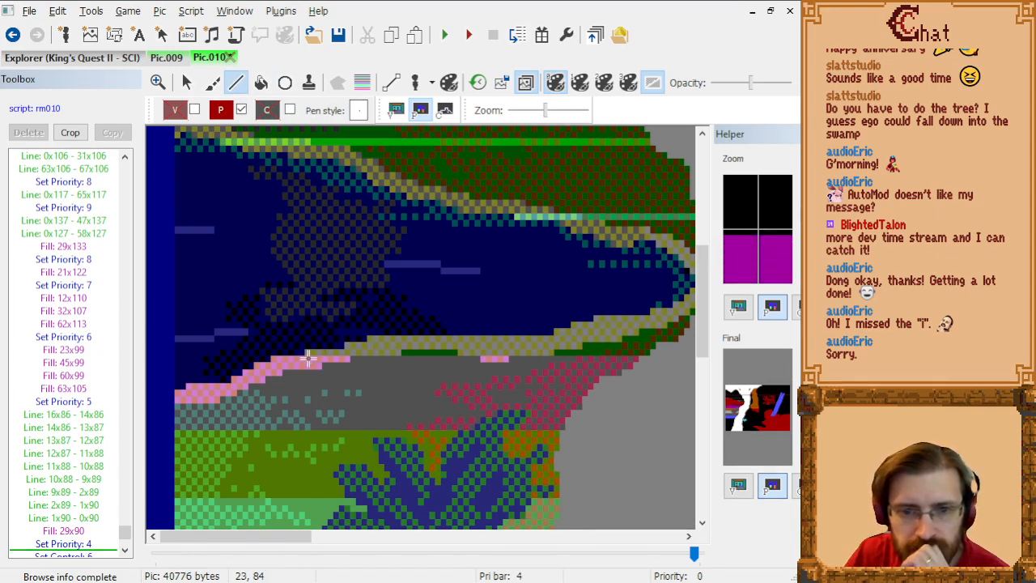
click(308, 358)
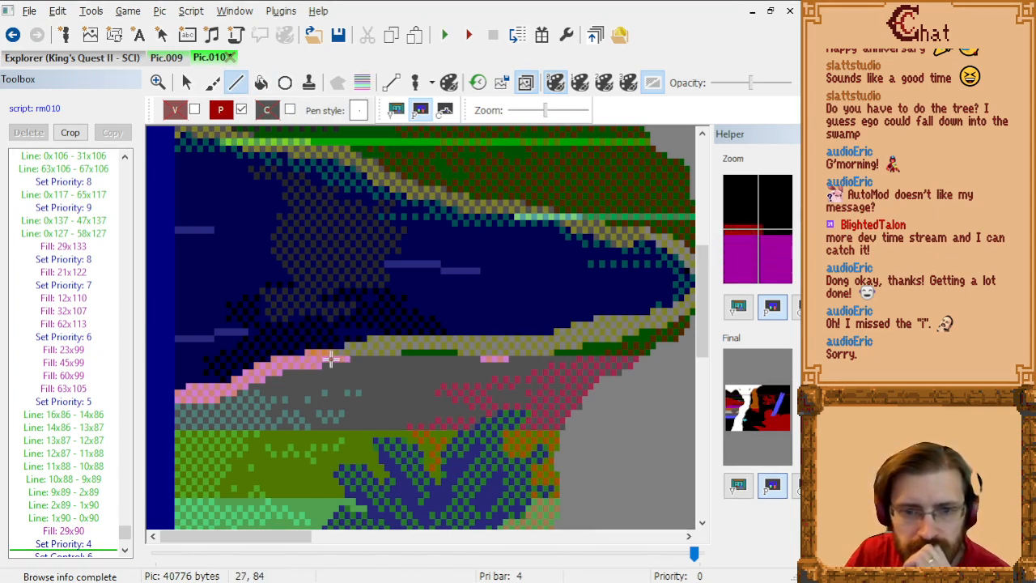
click(333, 358)
click(360, 352)
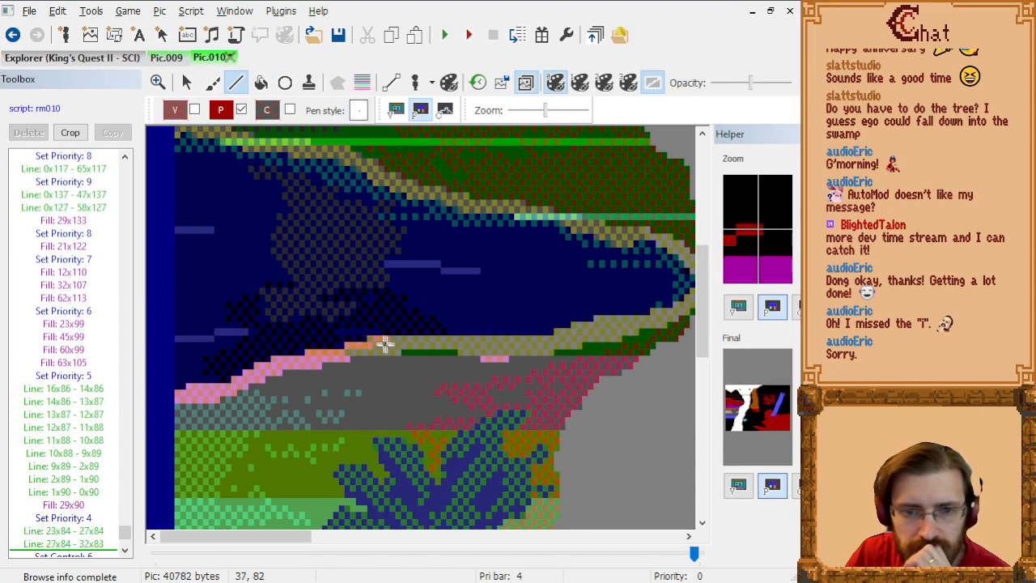
click(379, 343)
click(539, 343)
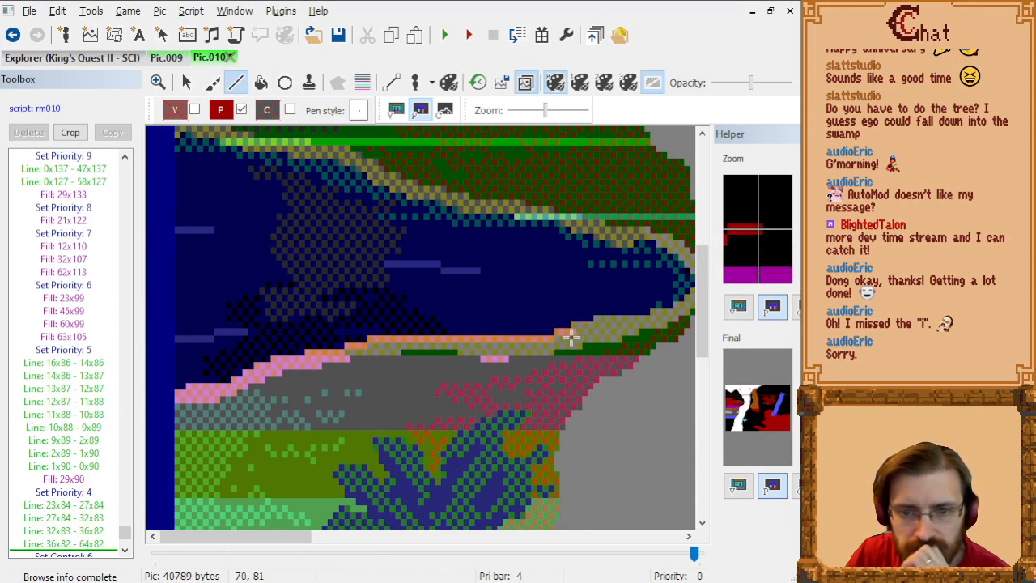
click(566, 337)
click(579, 330)
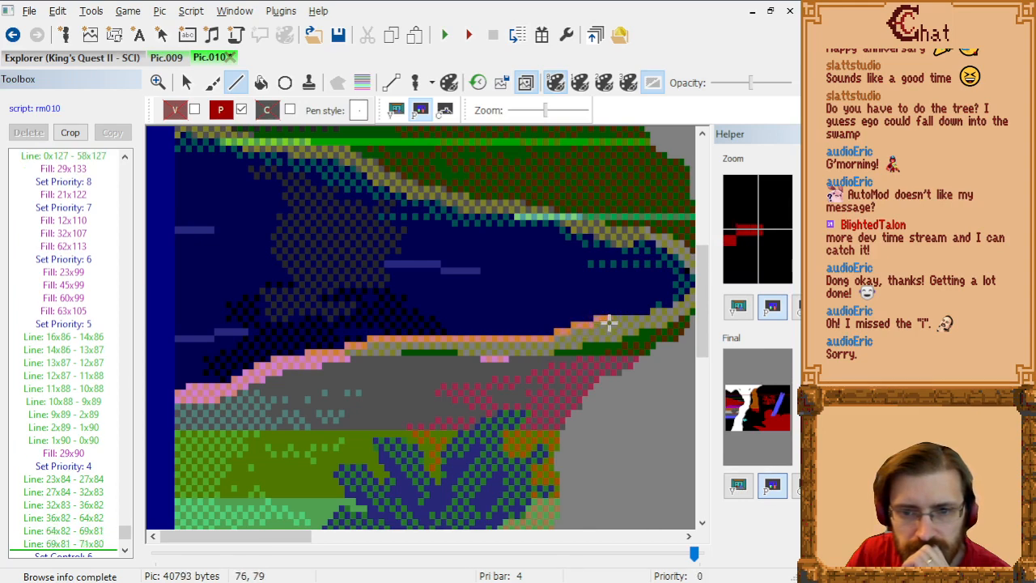
click(609, 322)
click(642, 323)
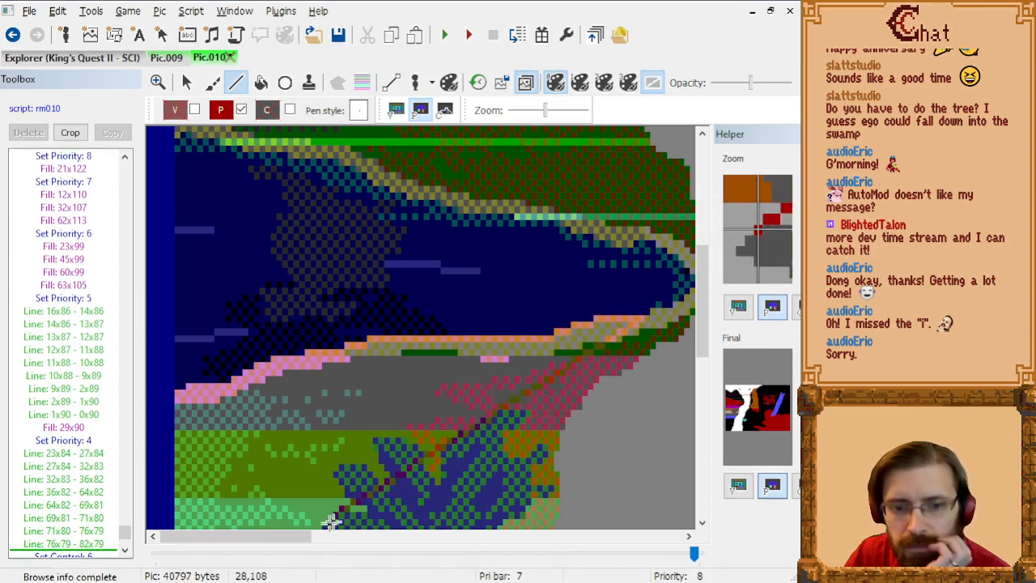
Step: Extend the priority 4 bank line from 82x79 to 91x75 and fill the strip below it with priority 4
drag(300, 537, 353, 542)
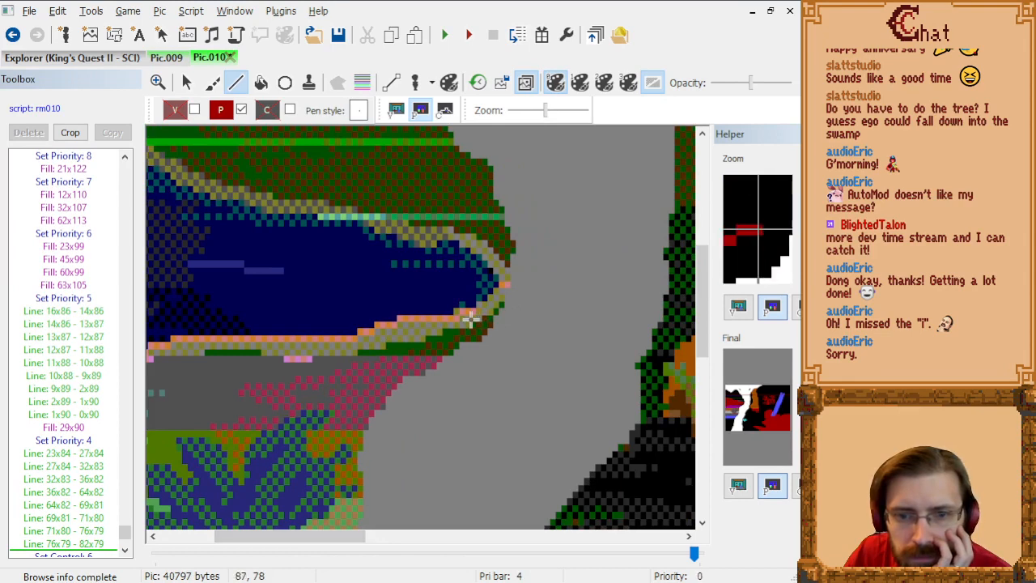
click(469, 318)
click(486, 311)
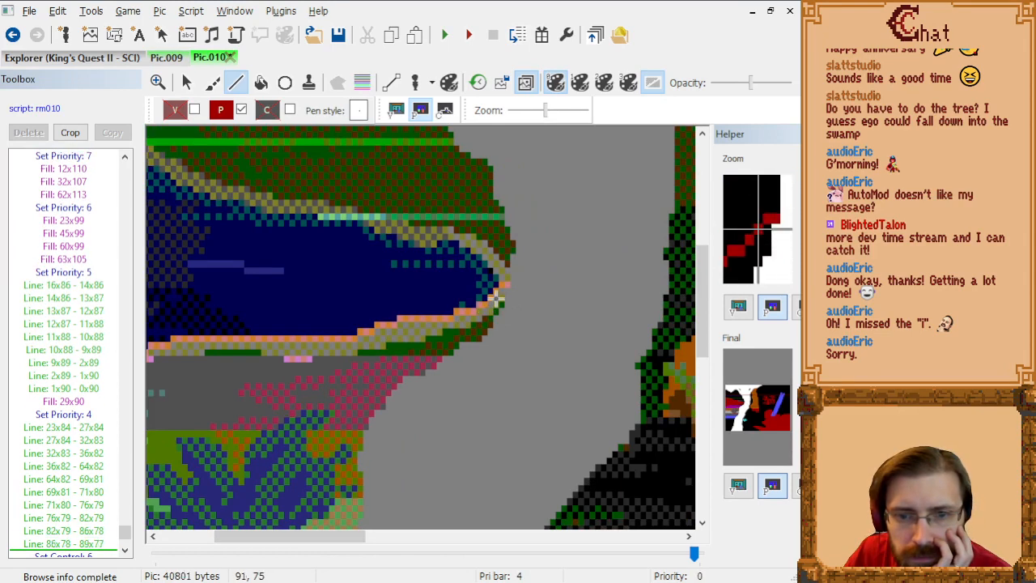
click(496, 296)
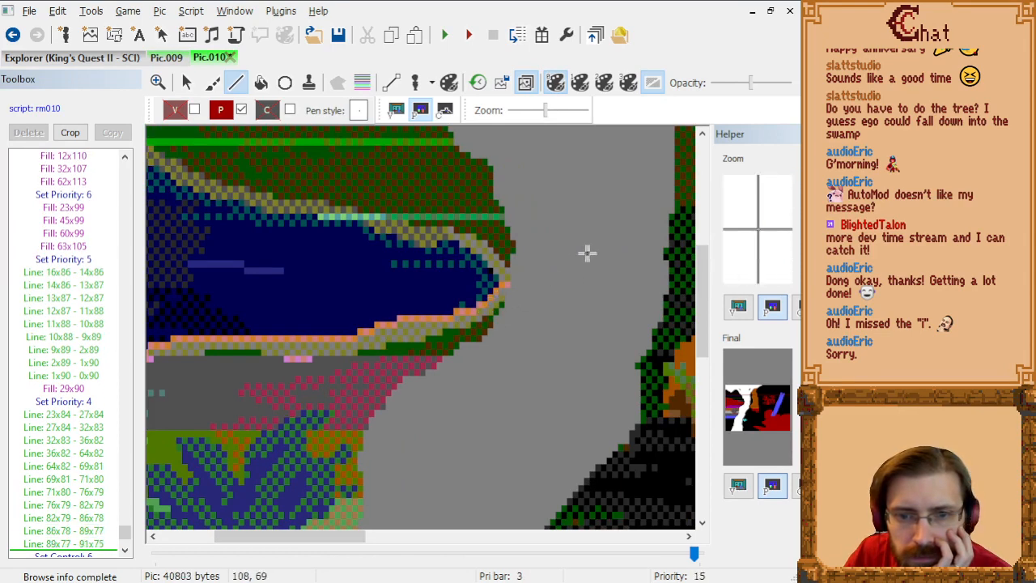
click(261, 82)
click(441, 340)
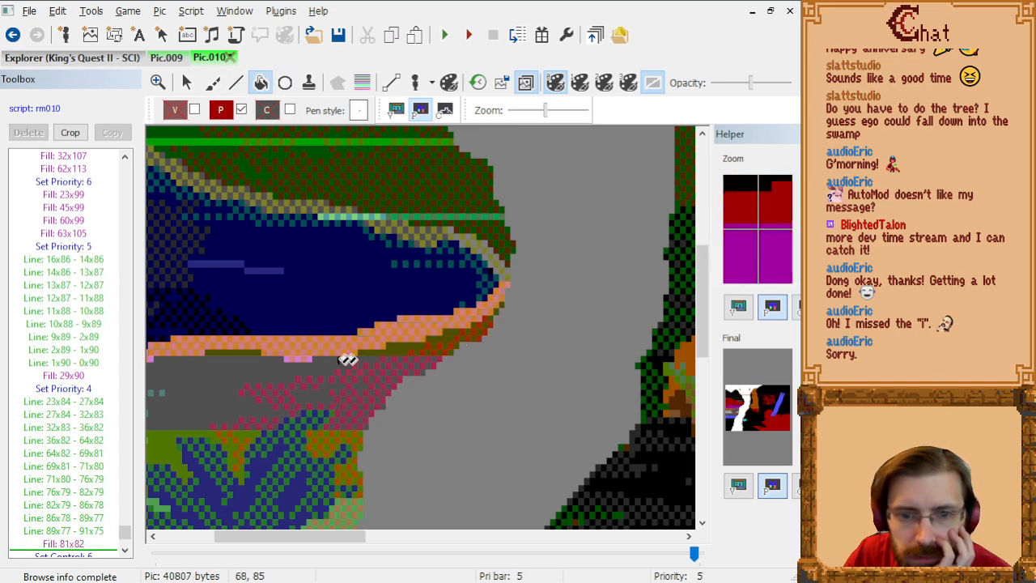
Step: Hide the trace image and check the filled priority bands beside the white trunk
drag(340, 540, 285, 538)
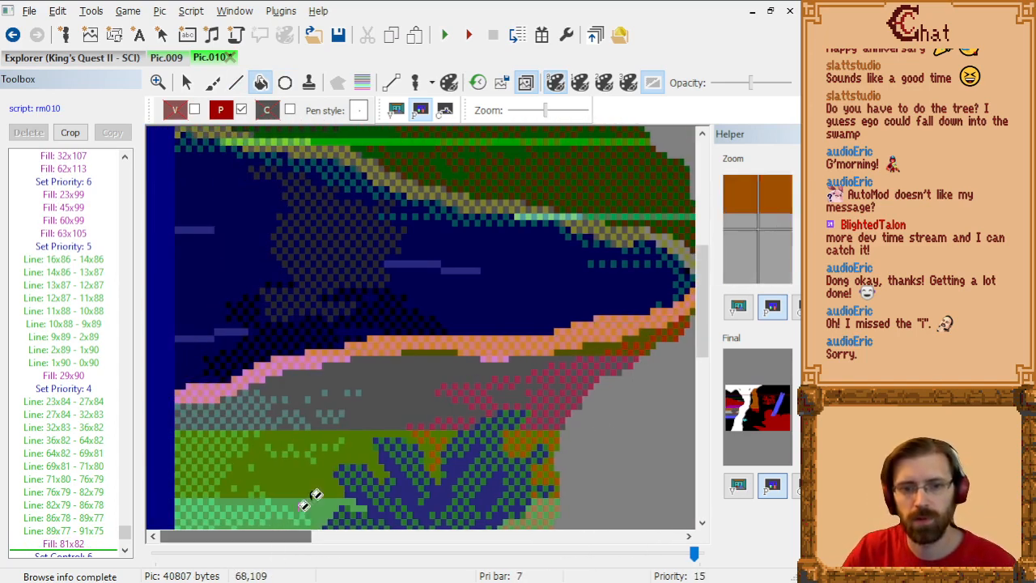
scroll(348, 421, down, 1)
click(525, 86)
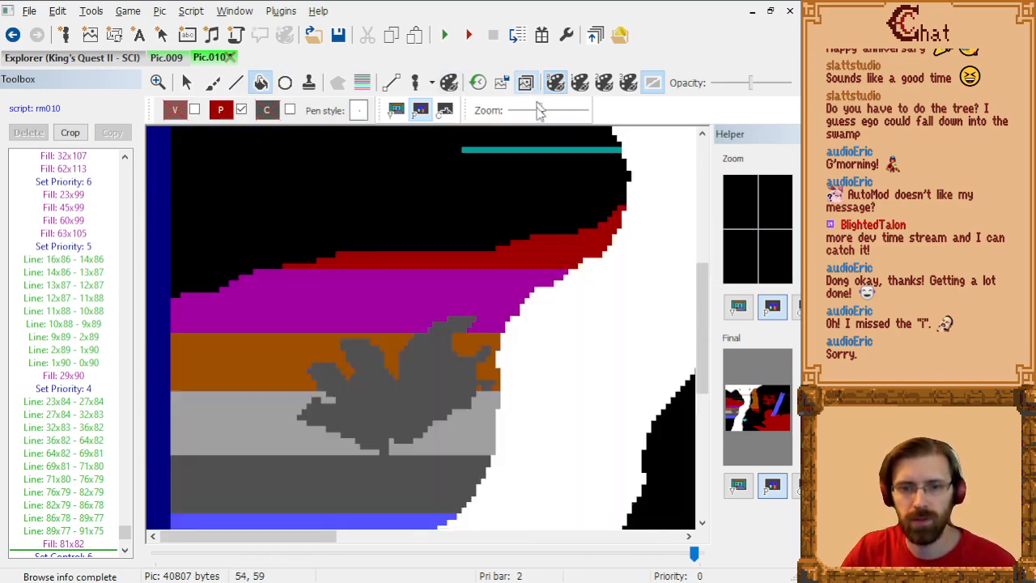
scroll(555, 296, up, 5)
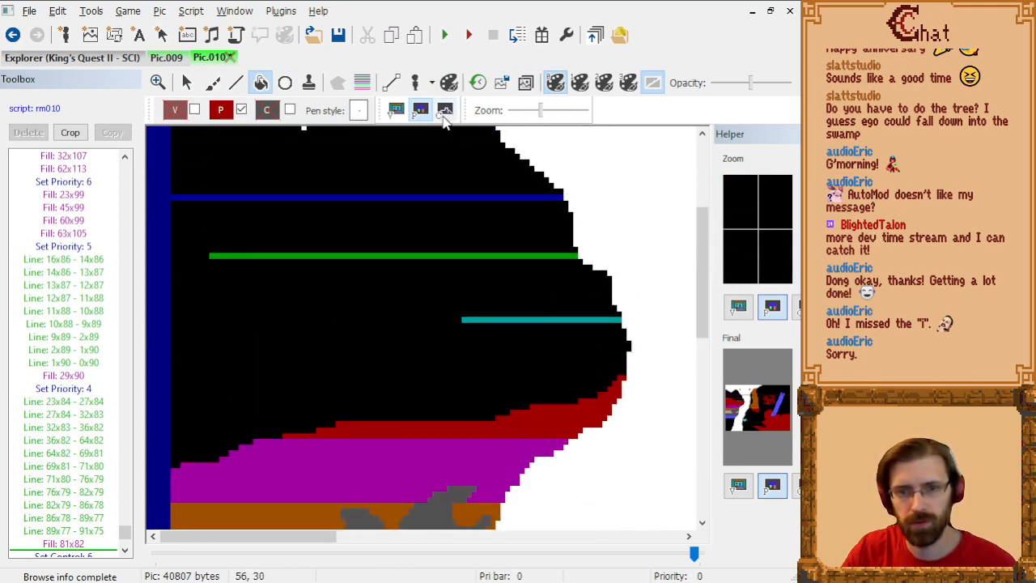
Step: Show the trace image and draw priority 3 lines along the river's upper bank from 68x65 to 78x68
click(221, 110)
click(289, 160)
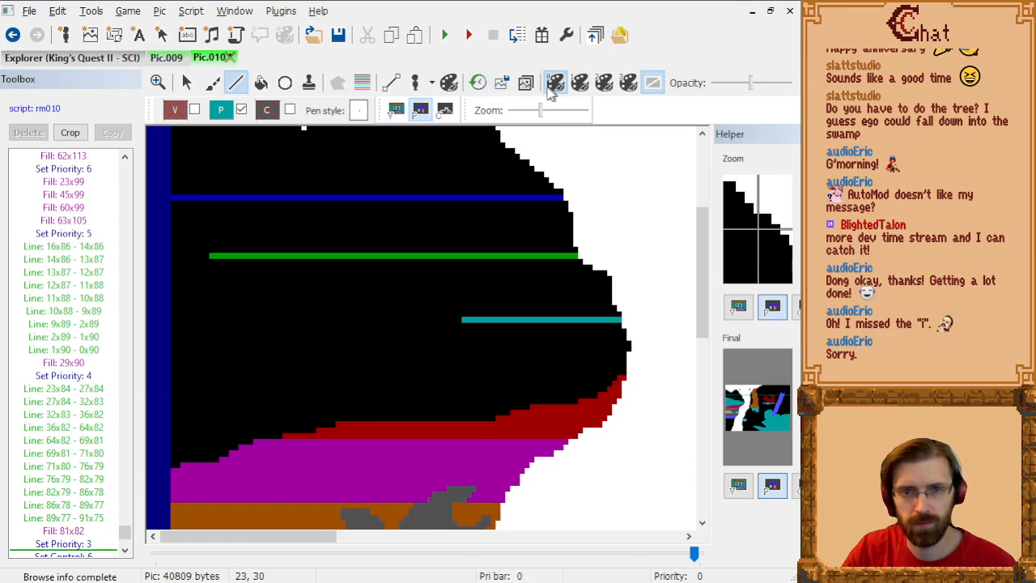
click(526, 84)
scroll(608, 340, up, 1)
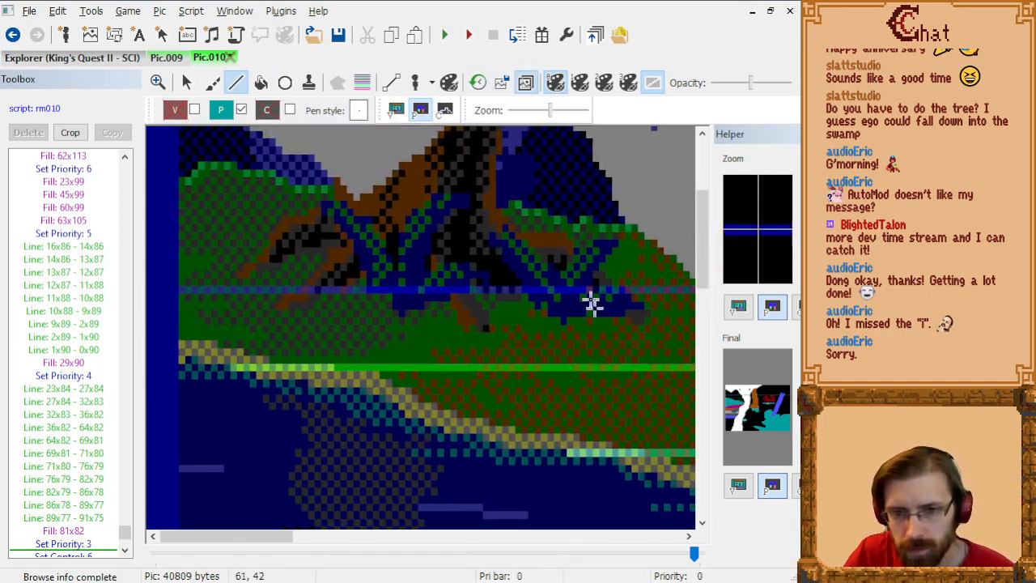
scroll(584, 311, down, 3)
drag(272, 541, 325, 541)
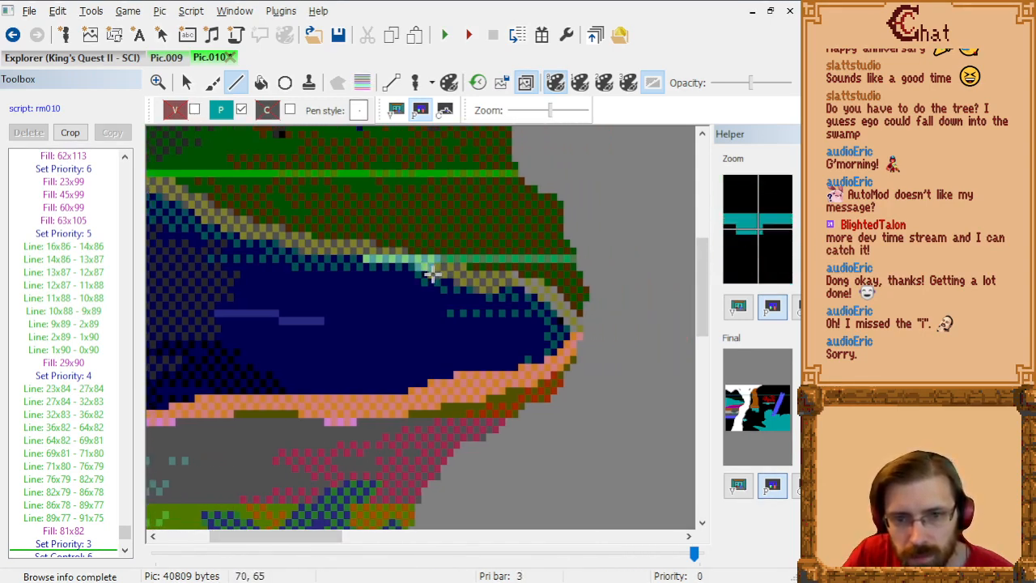
click(446, 281)
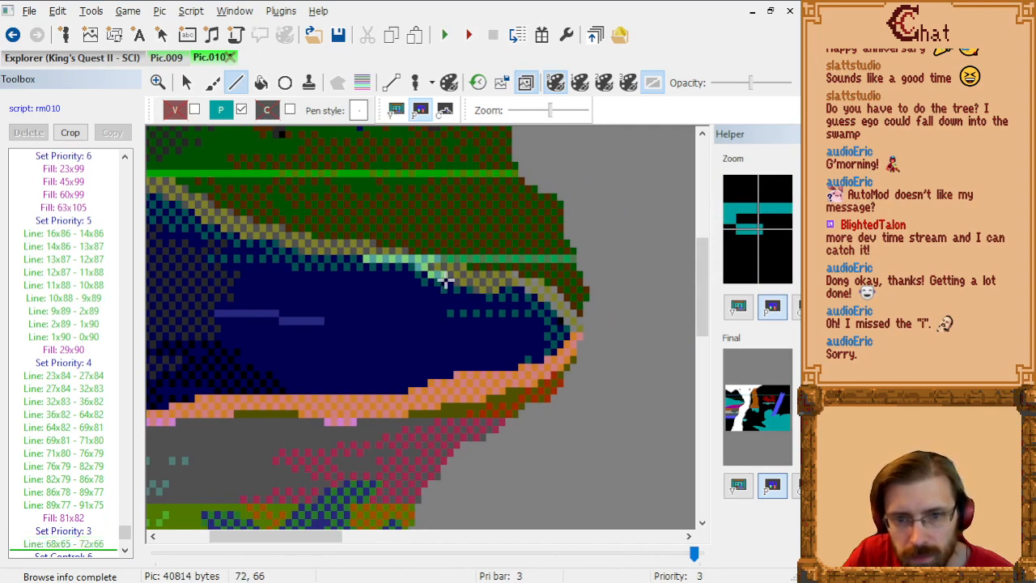
click(471, 283)
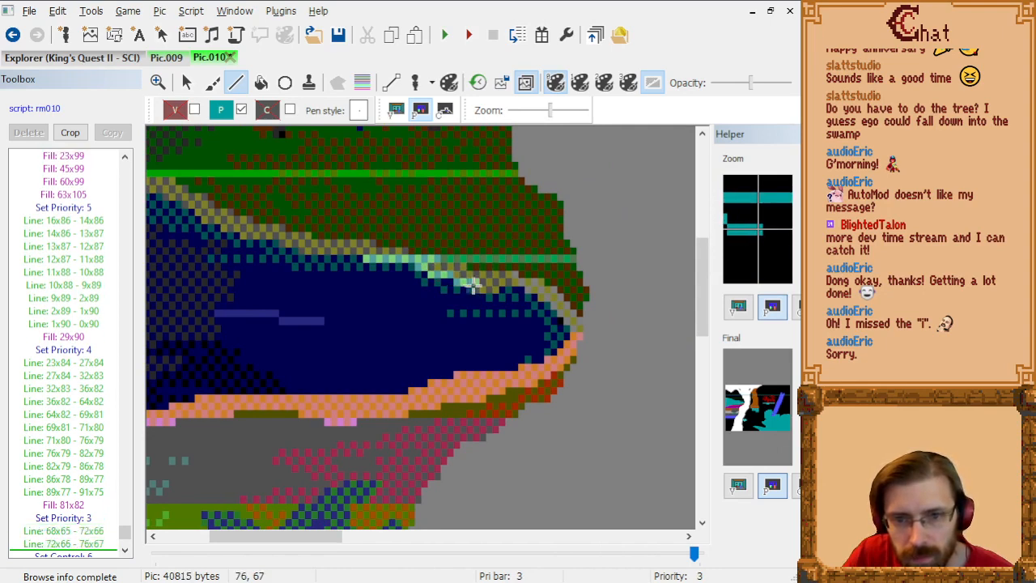
click(484, 296)
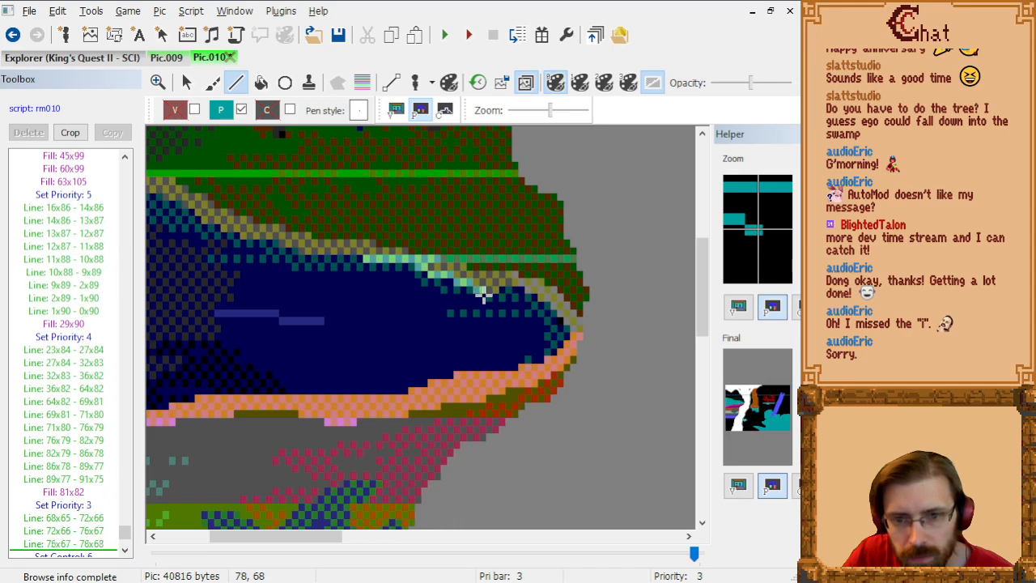
Step: Extend the priority 3 bank line from 78x68 to 92x73 and fill the strip above it with priority 3
click(488, 296)
click(508, 290)
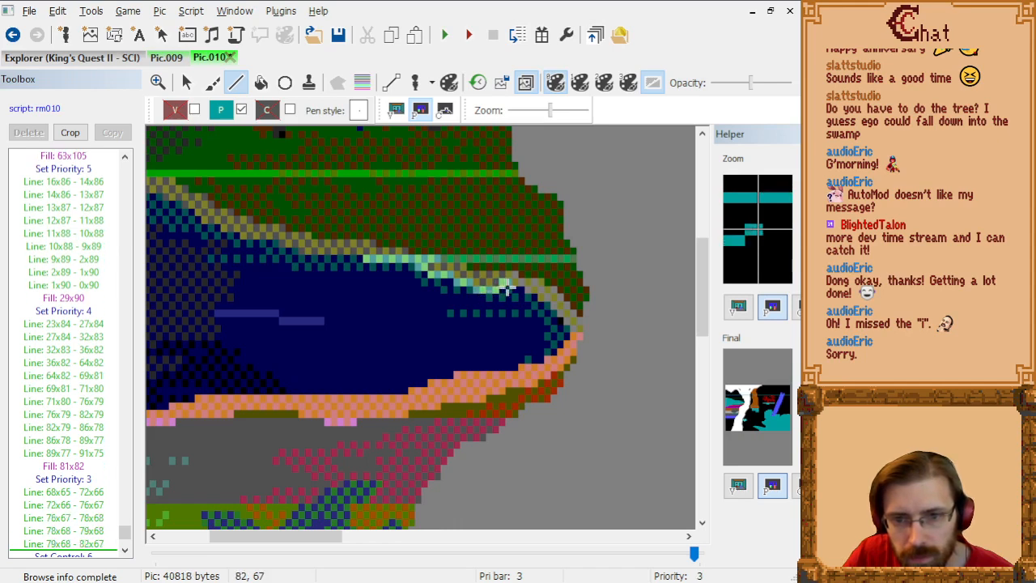
click(520, 288)
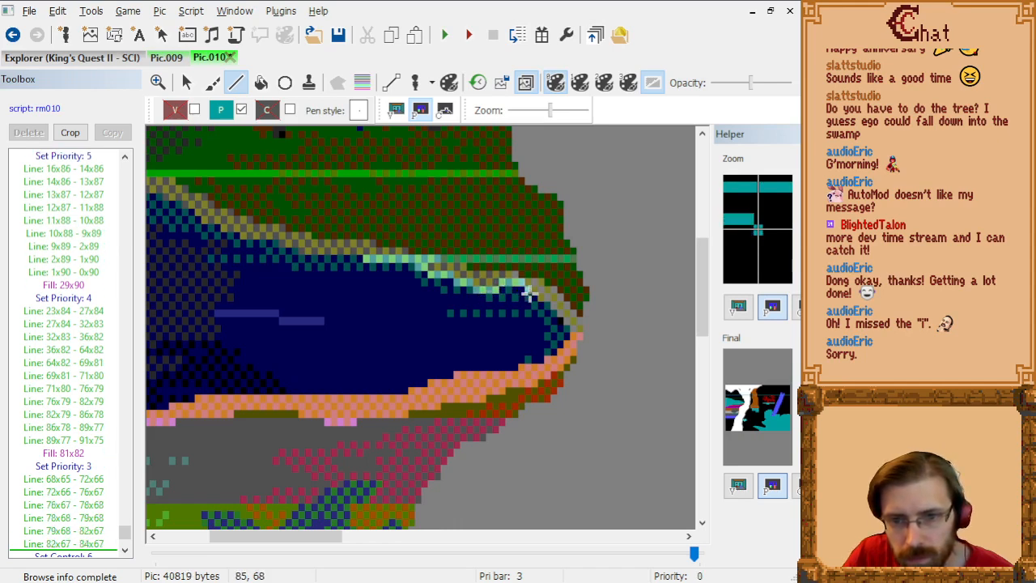
click(532, 293)
click(536, 295)
click(540, 303)
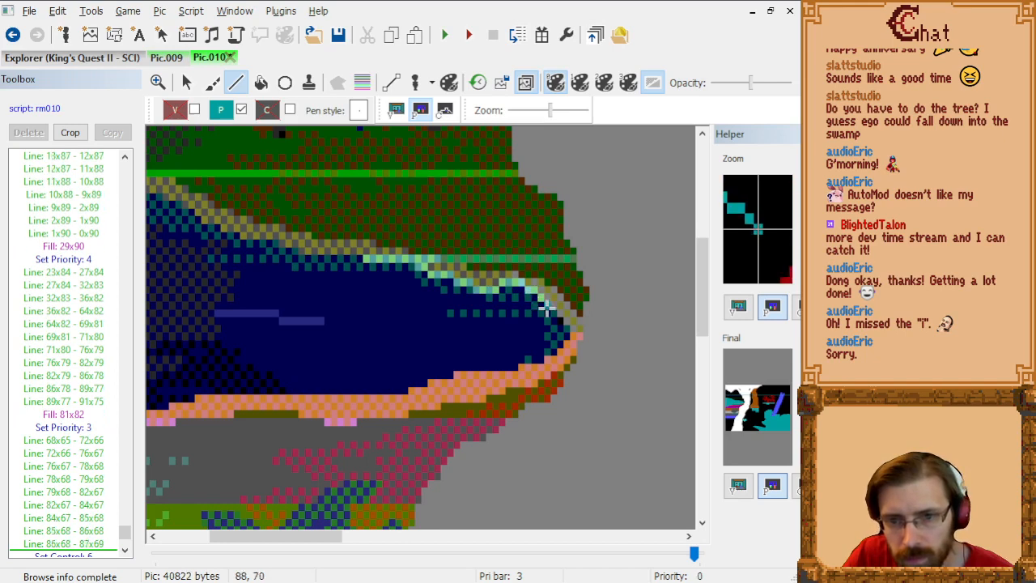
click(551, 306)
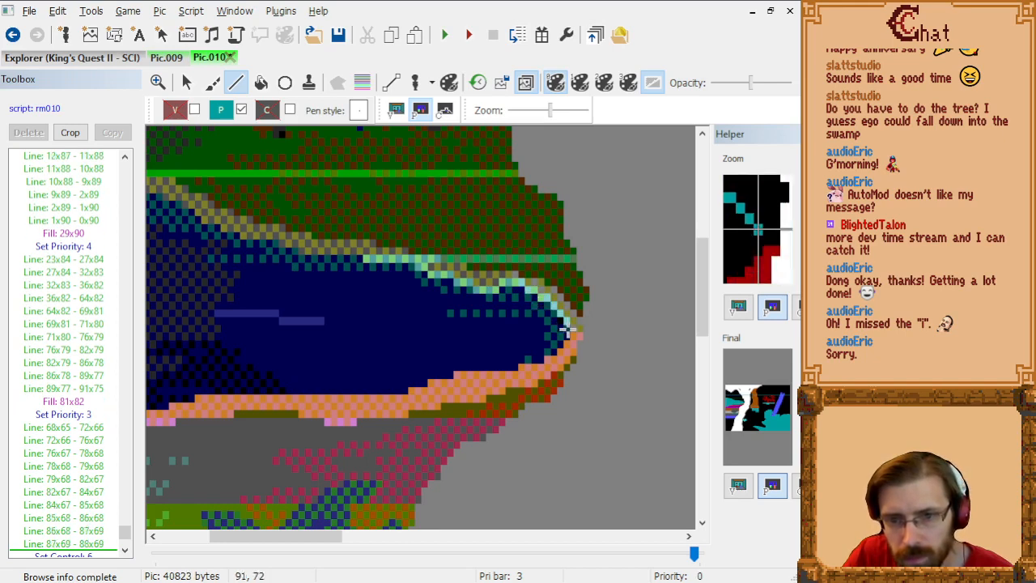
click(571, 338)
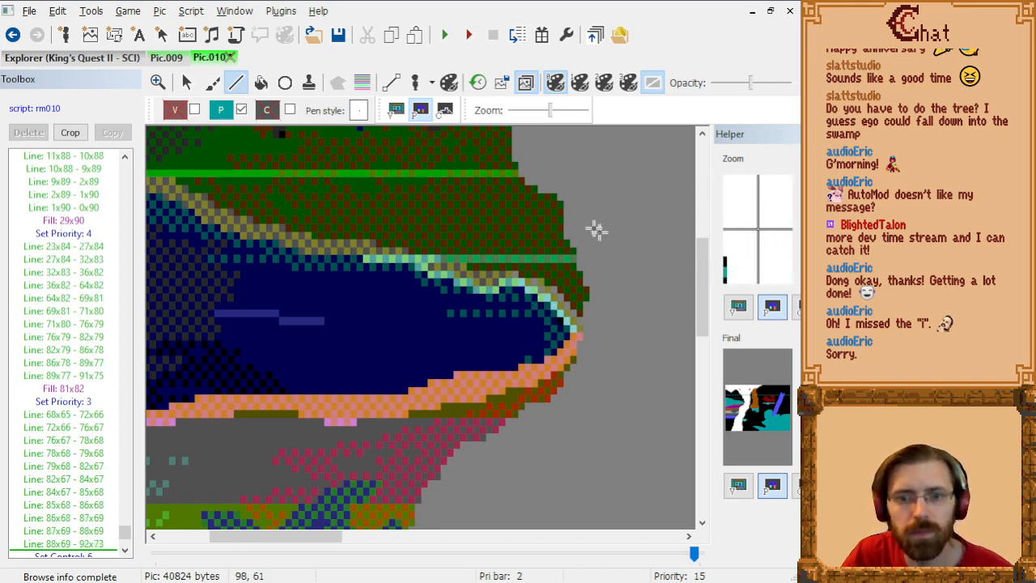
click(261, 82)
click(558, 283)
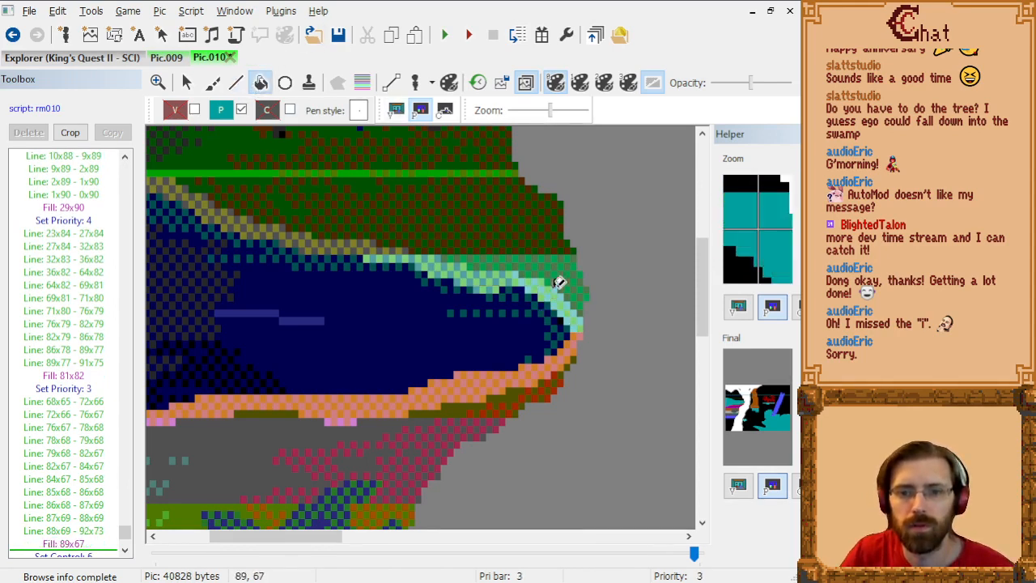
Step: Draw priority 2 lines along the river's upper bank from 12x54 to 32x57
click(220, 110)
click(278, 158)
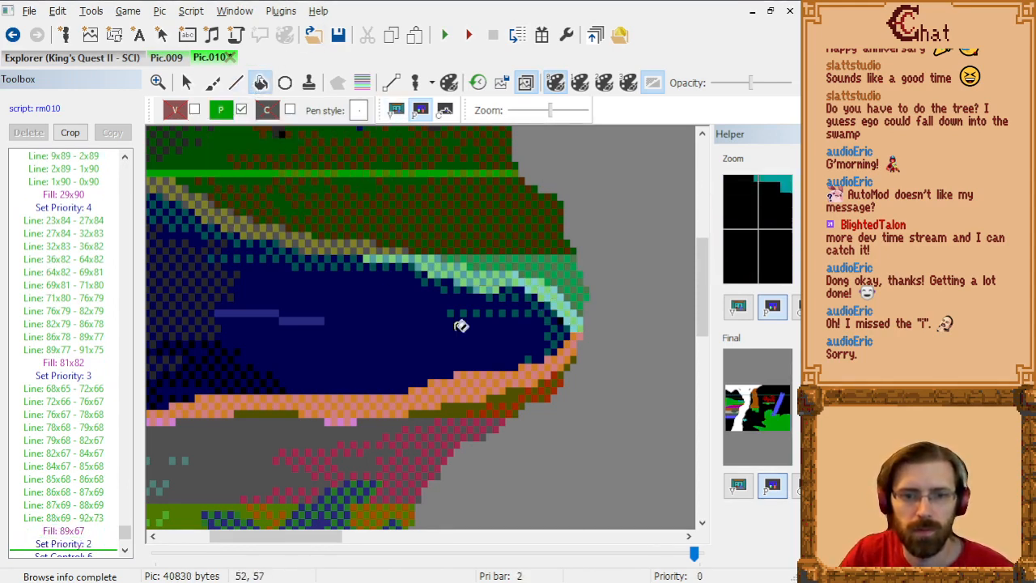
scroll(461, 325, up, 3)
drag(324, 537, 280, 542)
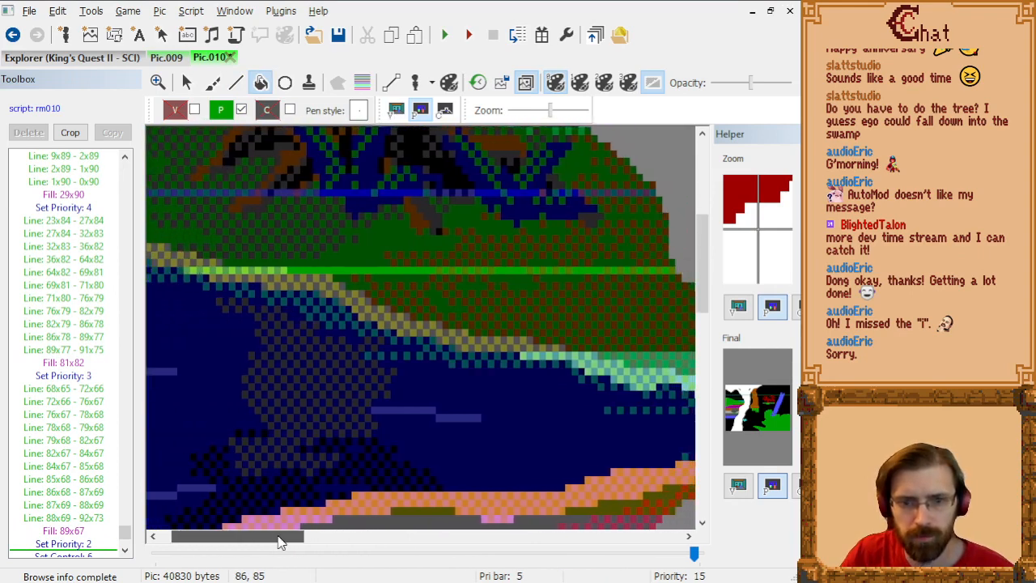
click(237, 87)
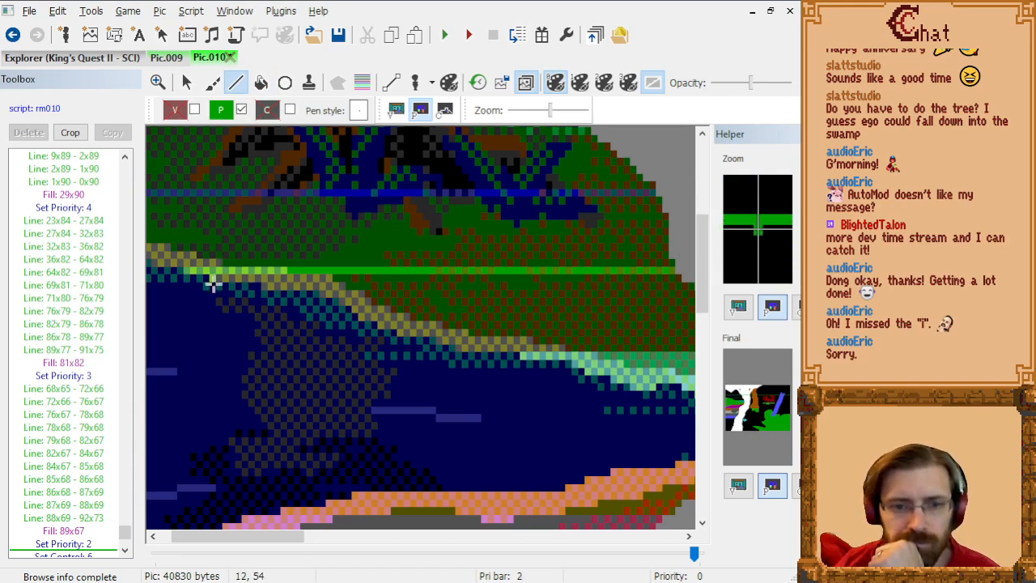
click(213, 283)
click(257, 284)
click(264, 293)
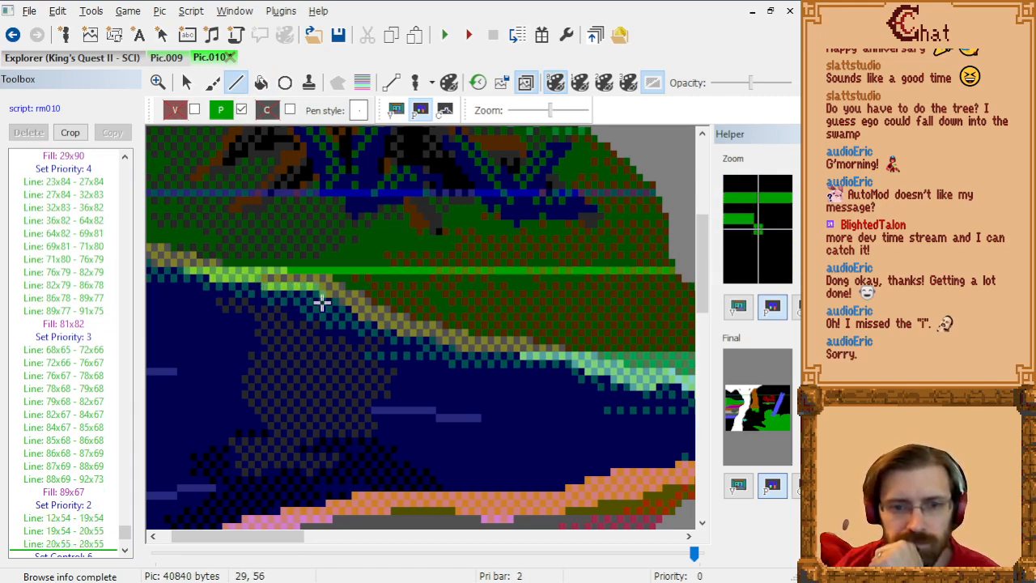
click(319, 295)
click(325, 300)
click(336, 302)
click(342, 309)
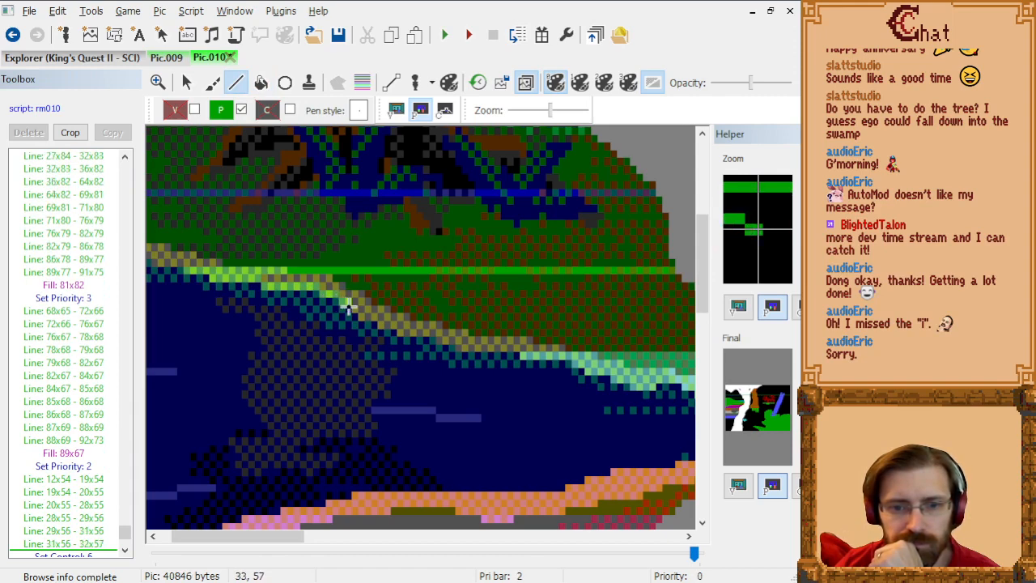
Step: Continue the priority 2 lines down the river's upper bank from 32x57 to 41x61
click(348, 309)
click(362, 324)
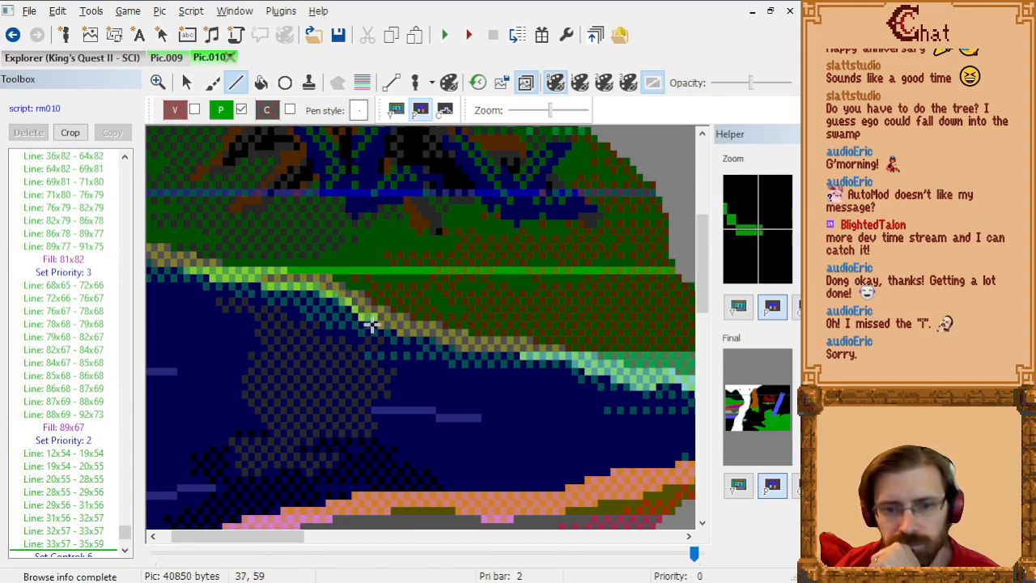
click(377, 325)
click(385, 326)
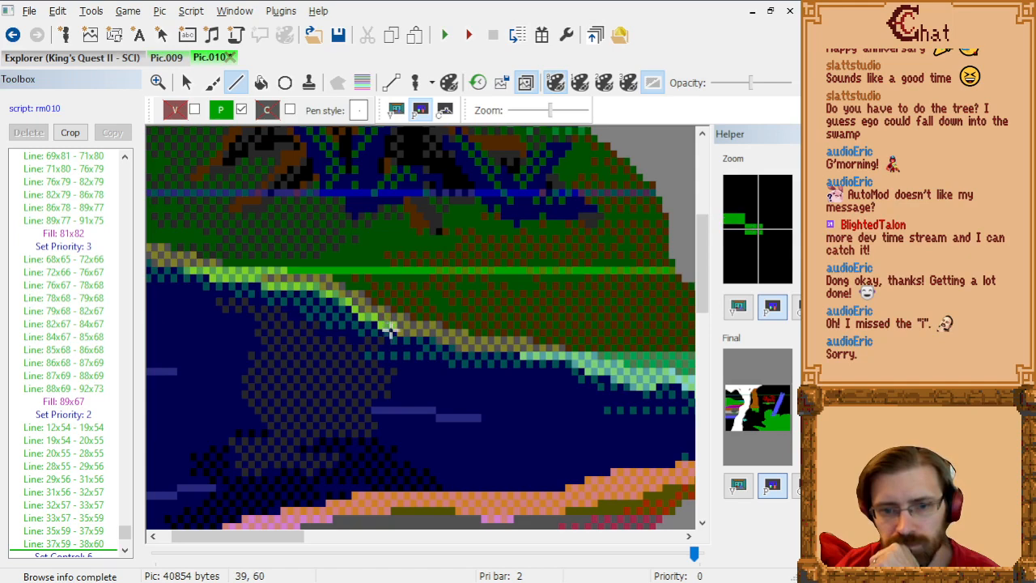
click(395, 332)
click(404, 339)
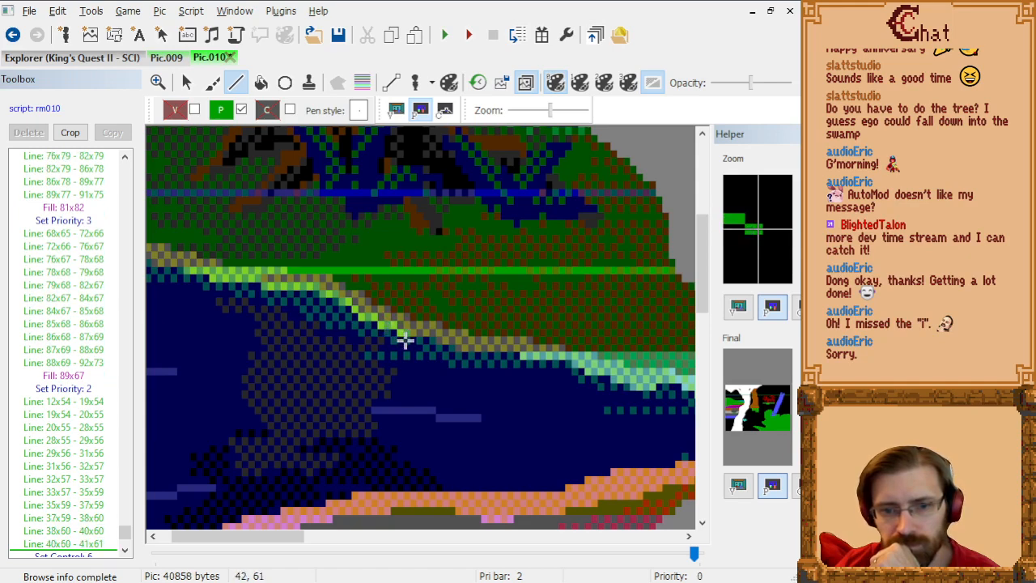
Step: Extend the priority 2 bank line from 41x61 to 59x63 and fill the ground above it with priority 2
click(435, 341)
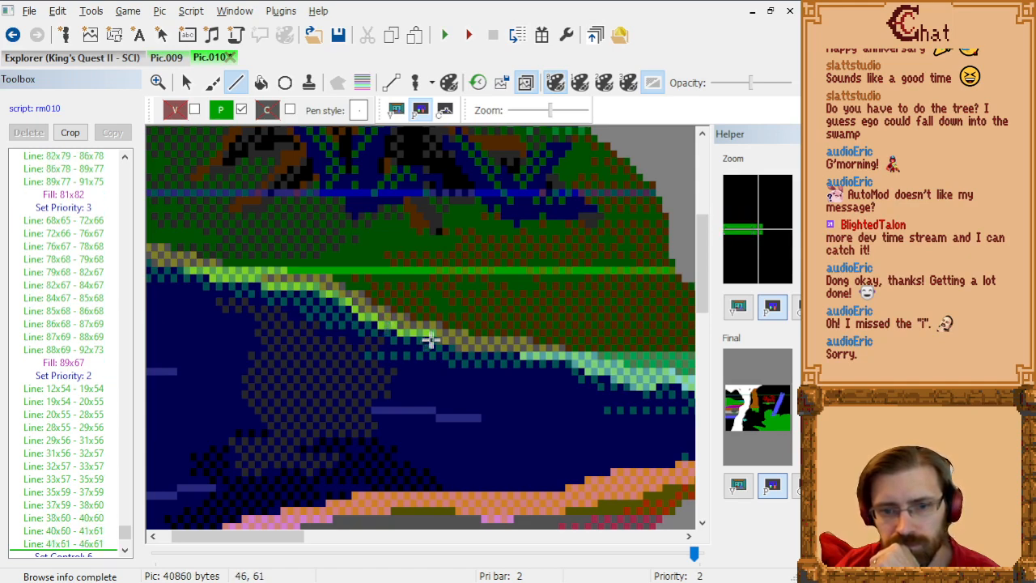
click(440, 346)
click(450, 348)
click(456, 350)
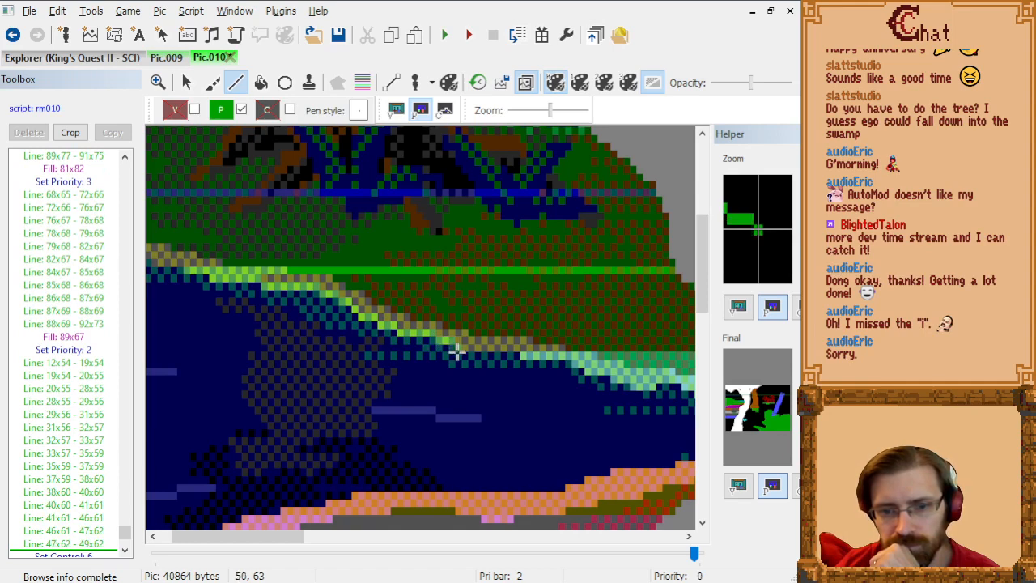
click(518, 349)
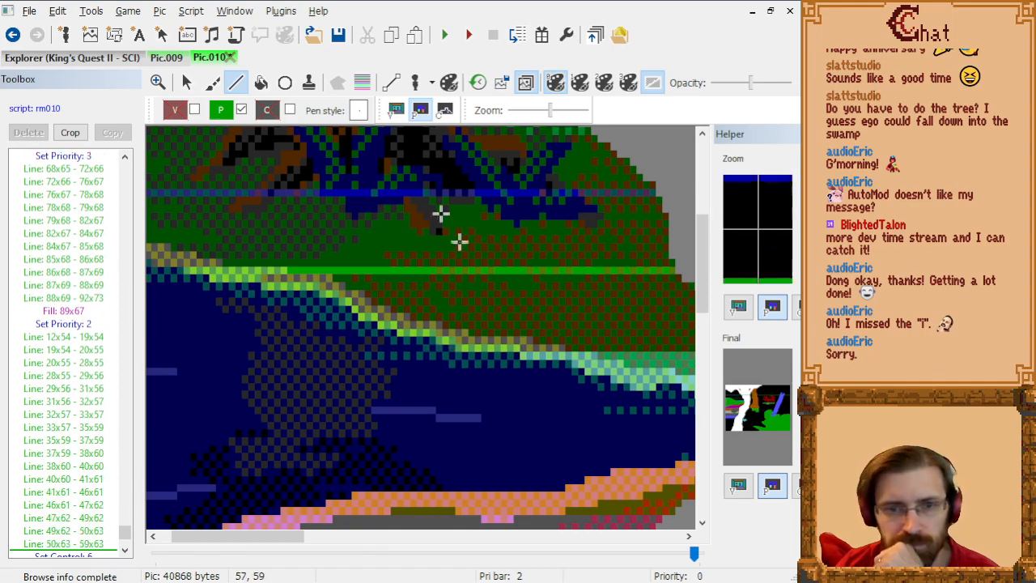
click(260, 81)
click(543, 320)
Step: Draw priority 1 lines along the river's upper bank from 7x52 to 0x52, using the visual screen as reference
scroll(519, 320, up, 1)
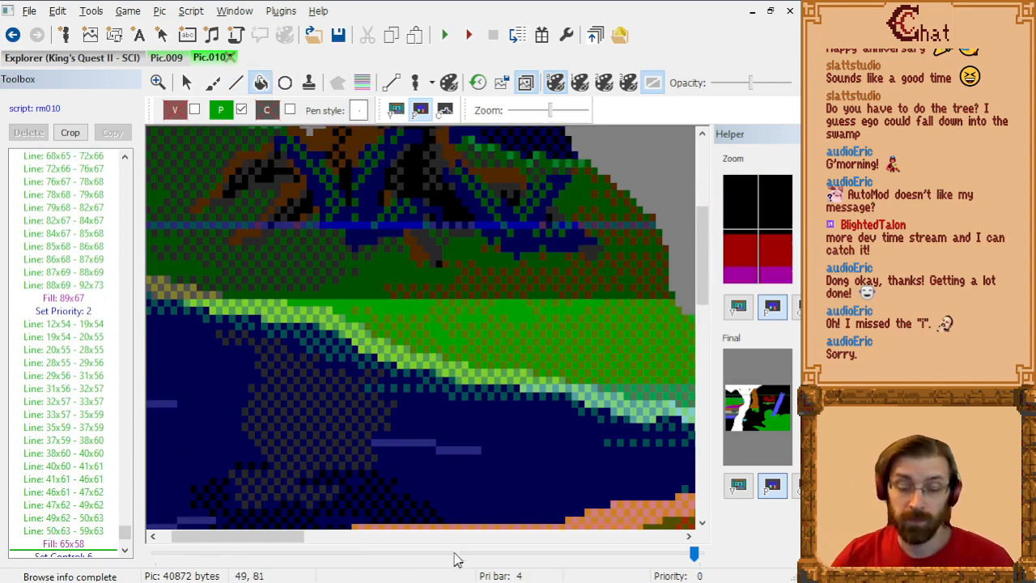
drag(284, 540, 261, 541)
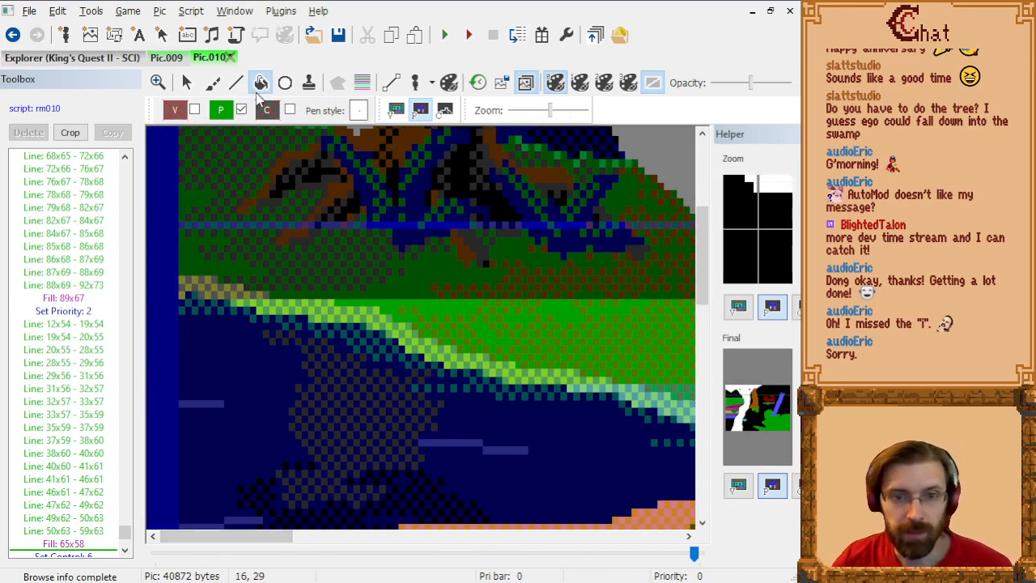
click(220, 110)
click(249, 161)
click(238, 82)
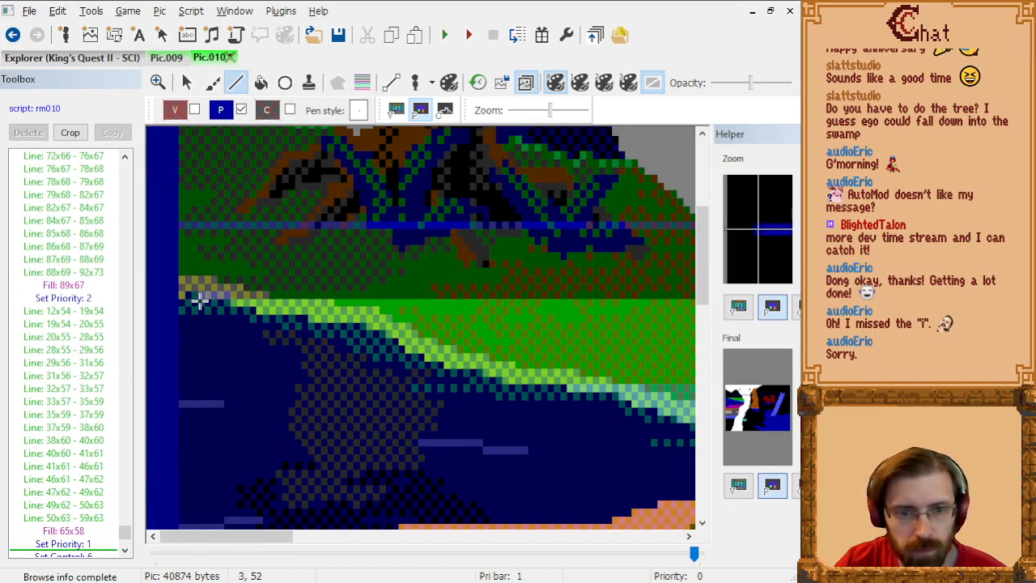
click(396, 110)
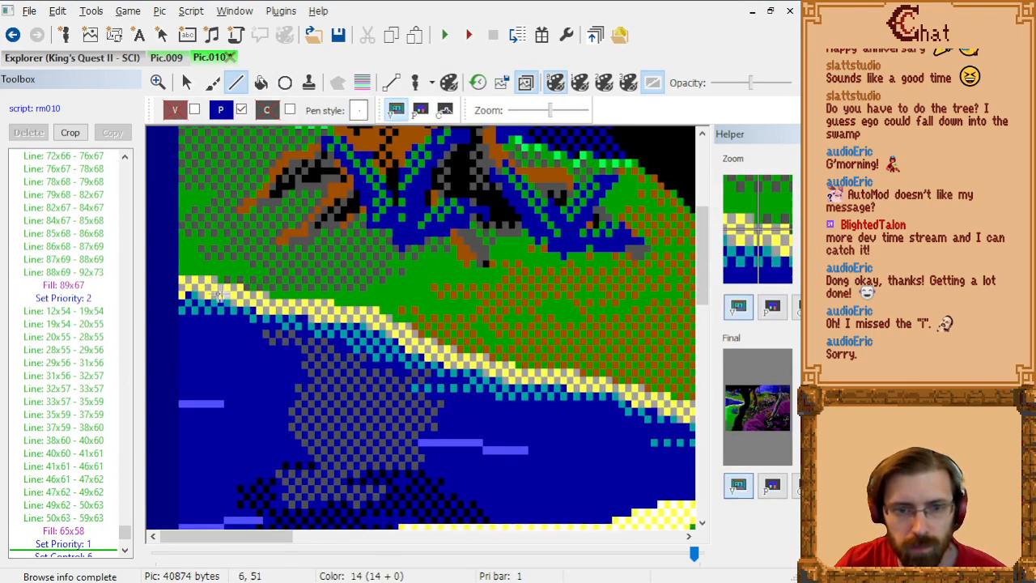
click(201, 301)
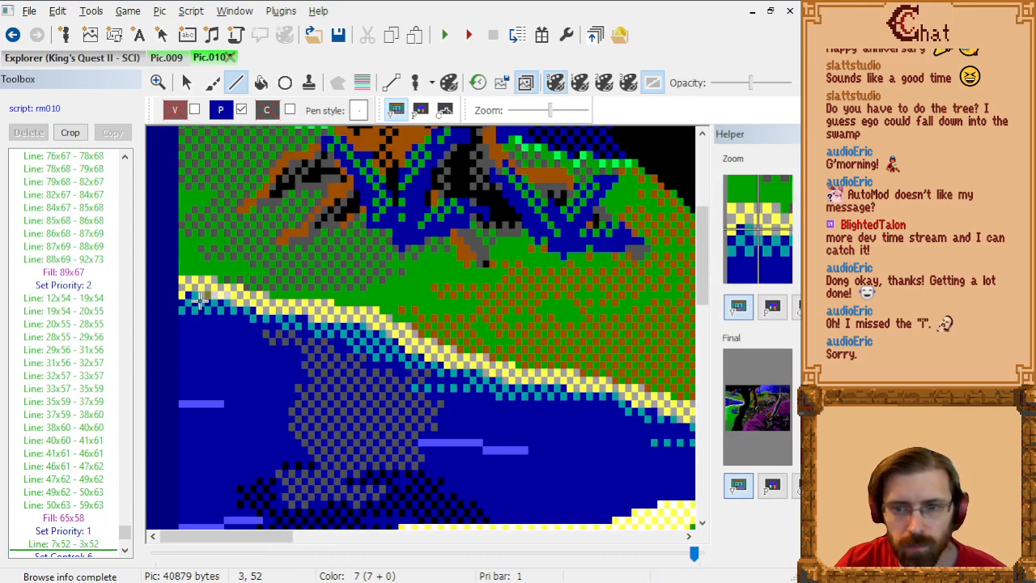
click(192, 296)
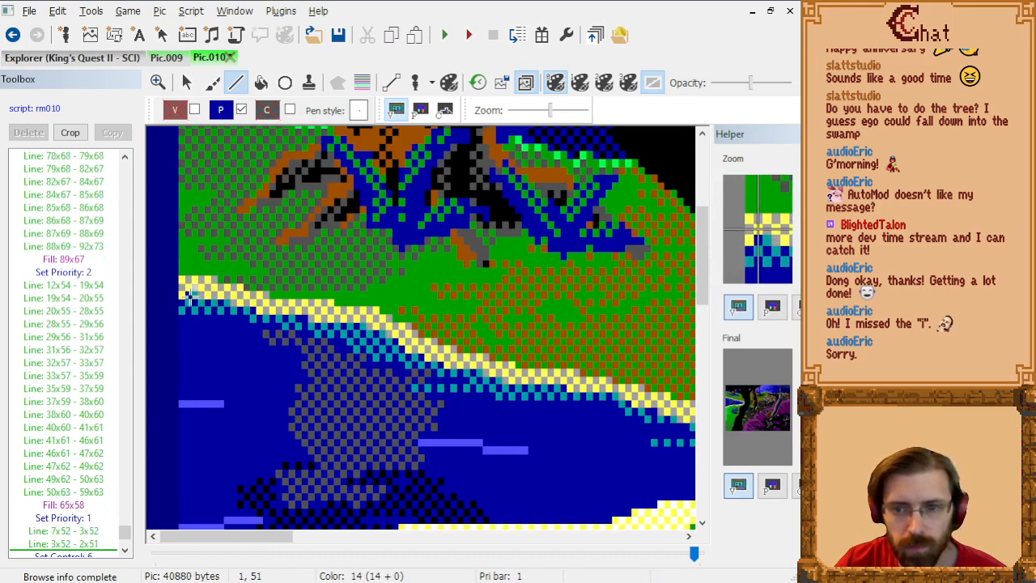
click(185, 297)
click(180, 302)
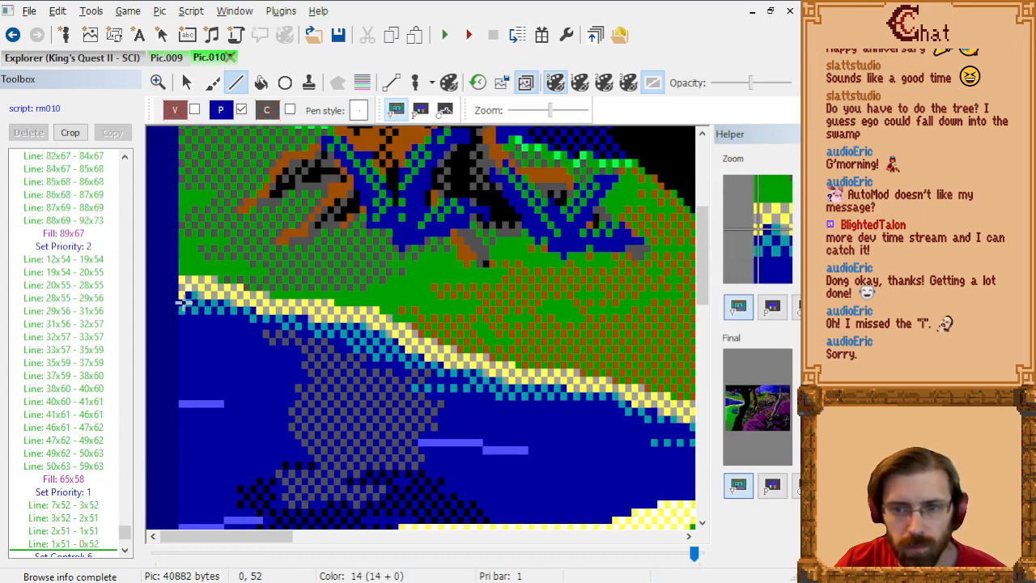
Step: Return to the priority screen and fill the ground band above the upper bank with priority 1
click(261, 83)
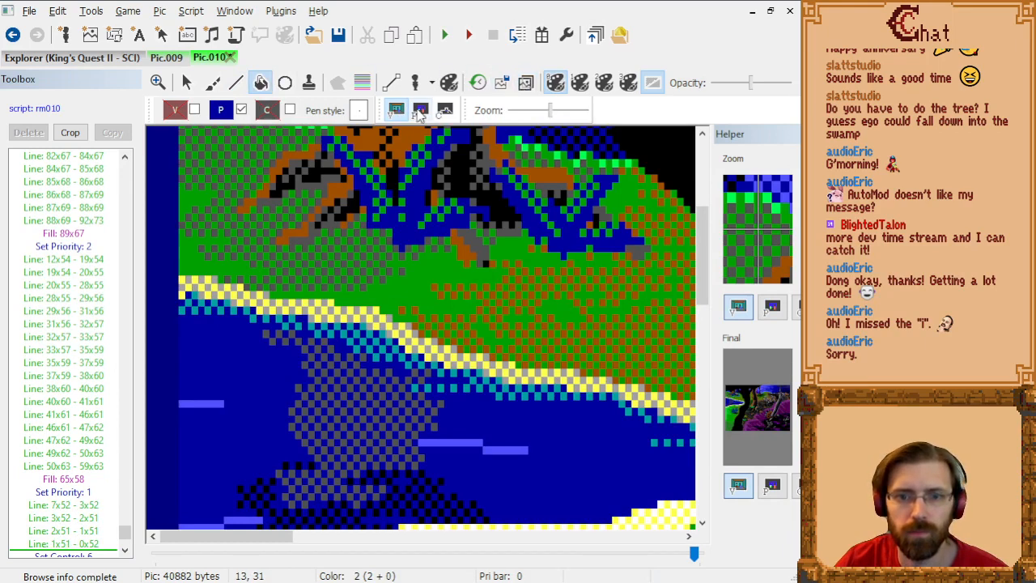
click(419, 110)
click(324, 269)
Step: Check the filled bands across the whole priority screen and disable priority drawing
scroll(331, 324, down, 5)
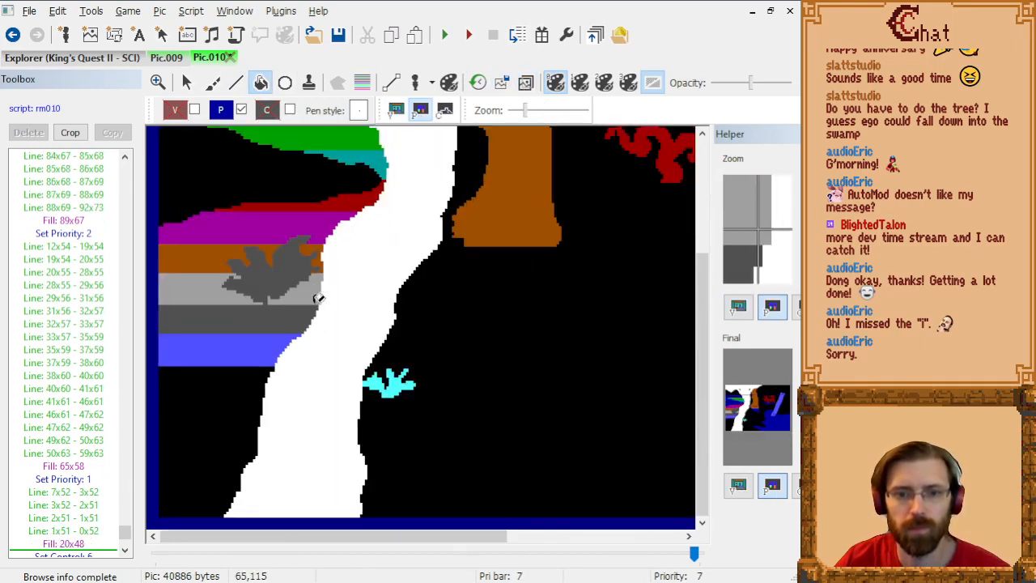
scroll(330, 275, up, 6)
scroll(259, 243, down, 3)
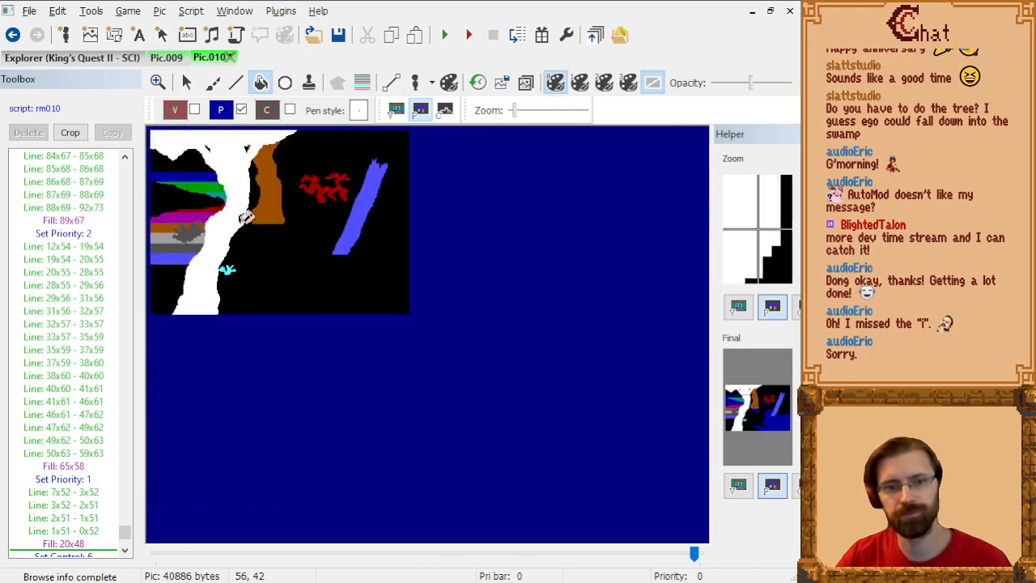
scroll(238, 214, up, 2)
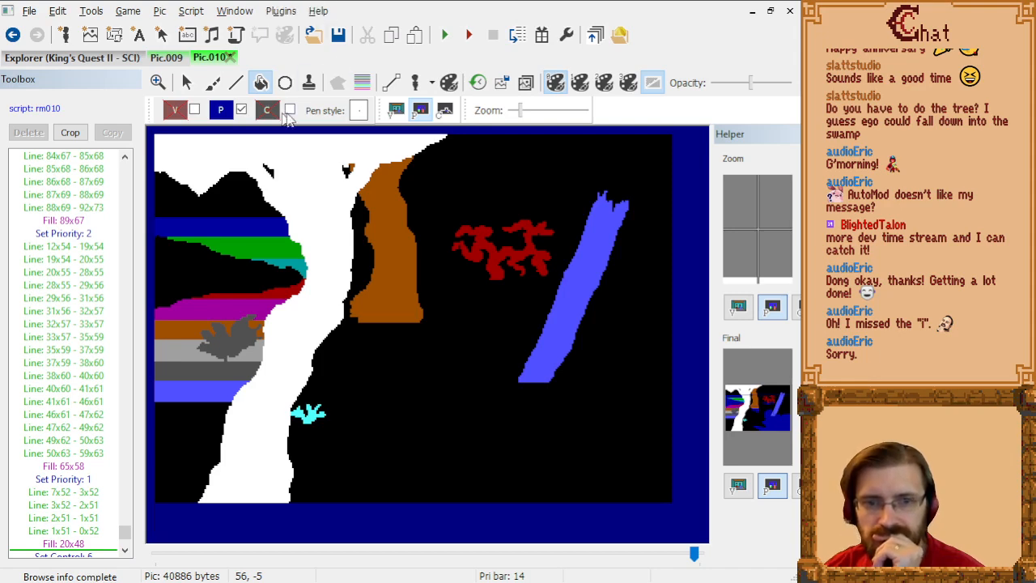
click(241, 111)
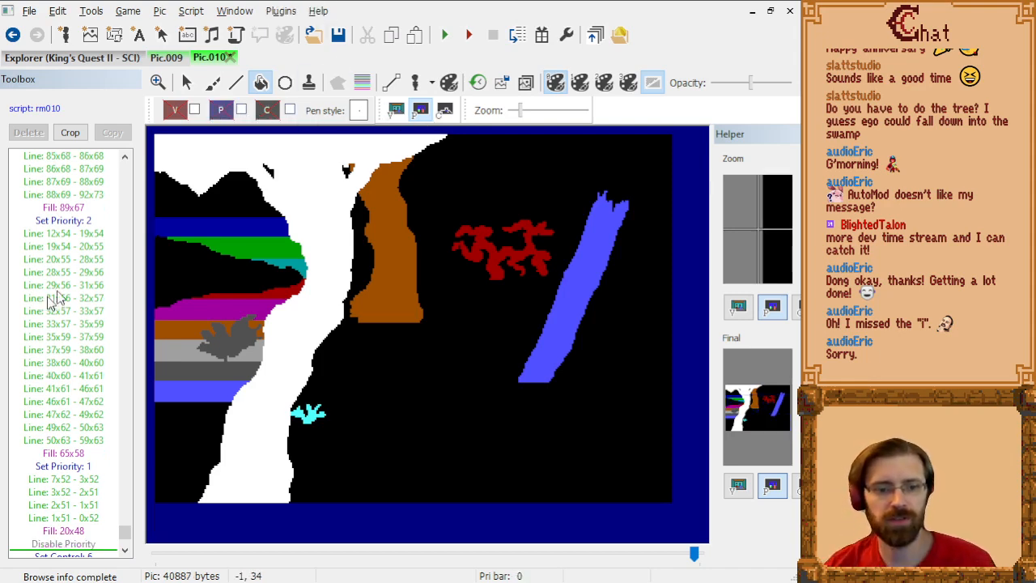
Step: Go to the end of Pic.010's drawing commands on the control screen, save the pic and rebuild the game's resources
click(448, 111)
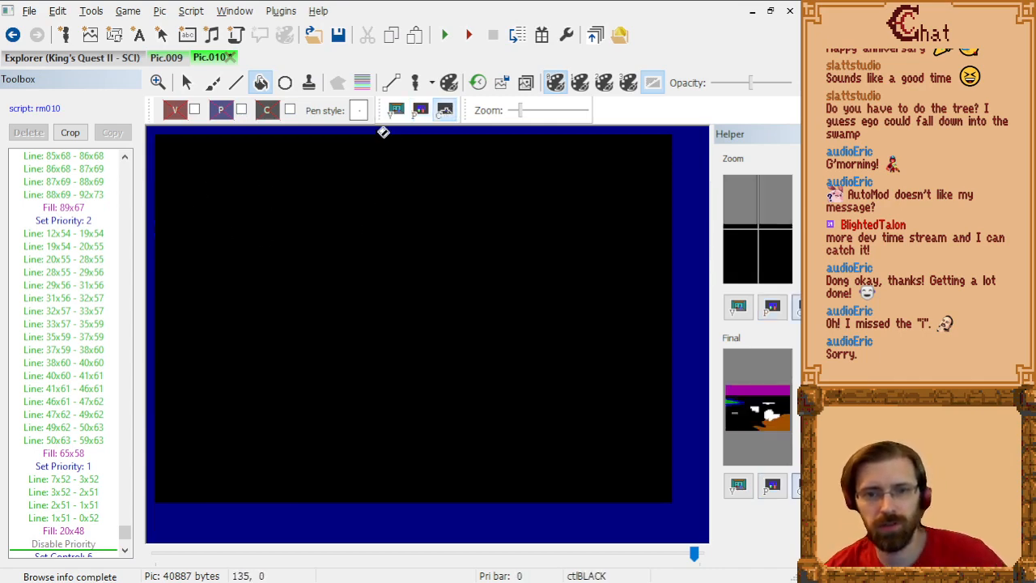
click(69, 414)
key(End)
key(ctrl+s)
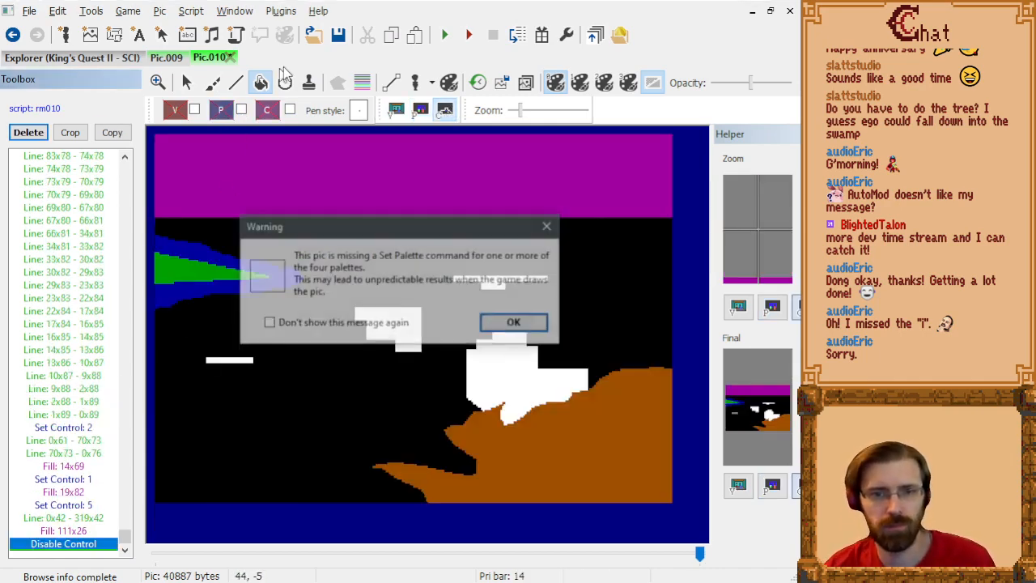
click(511, 321)
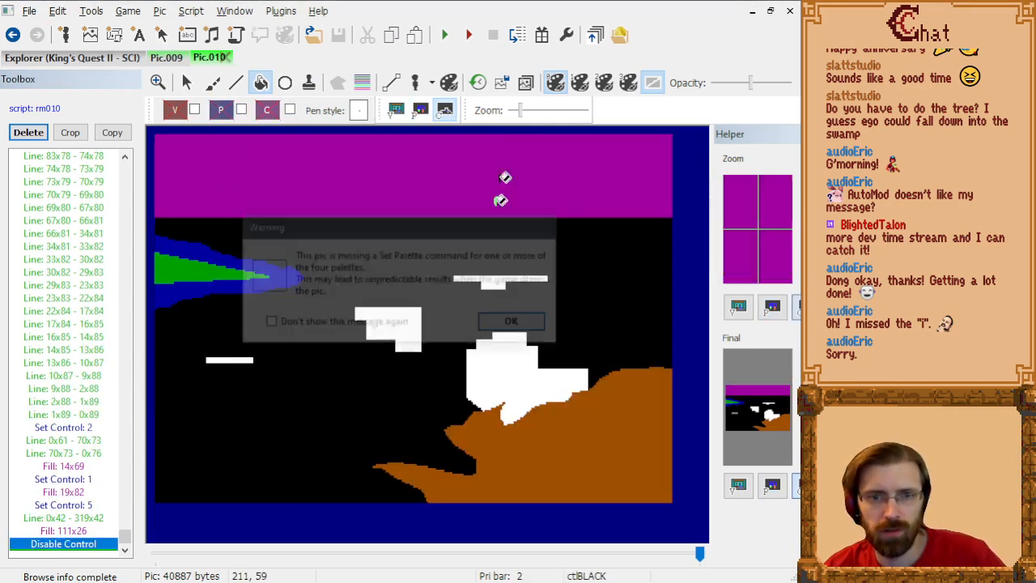
click(543, 34)
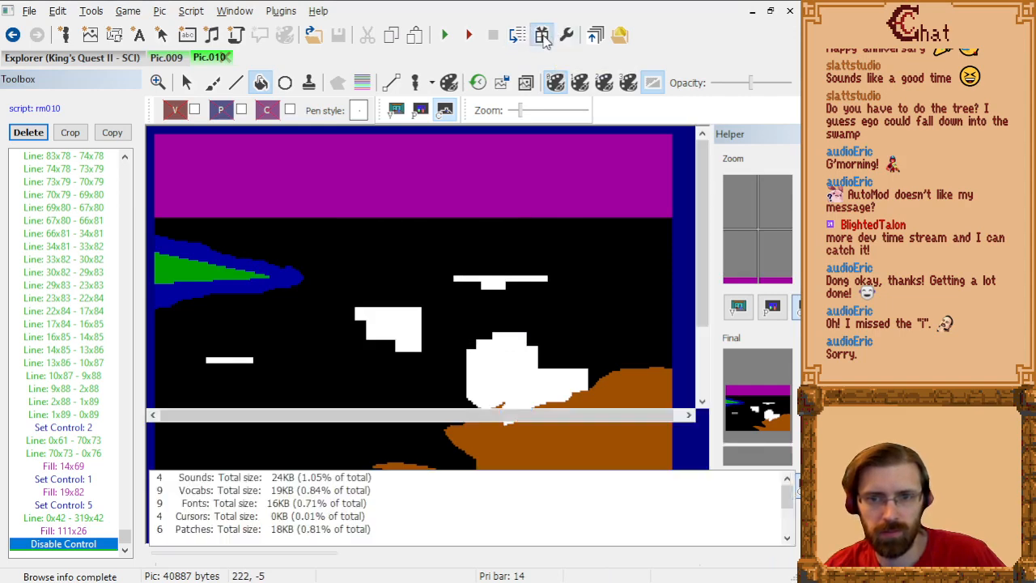
click(795, 458)
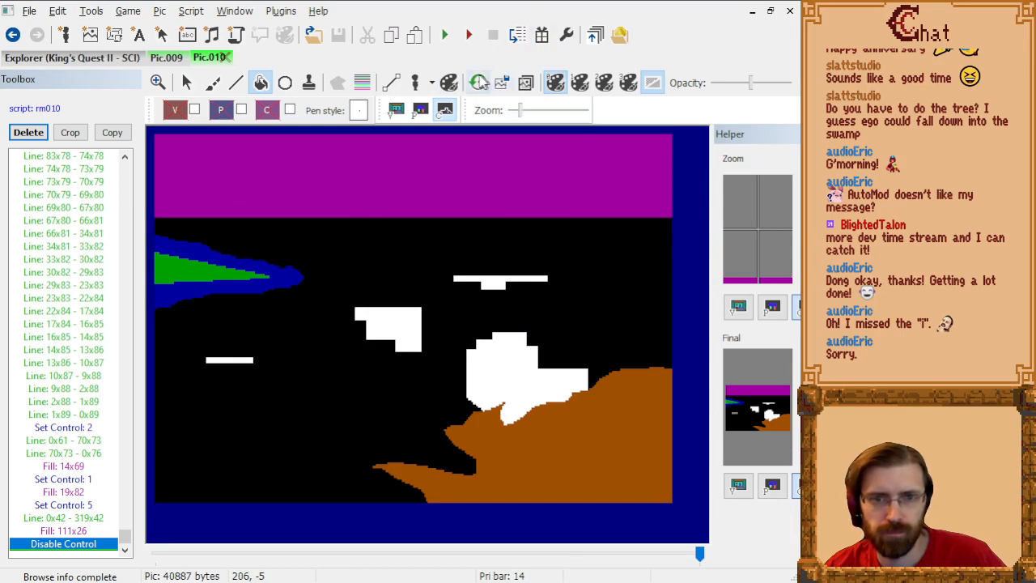
Step: Review Pic.010's visual, priority and control screens and compare them with the priority and visual screens of Pic.009
click(396, 110)
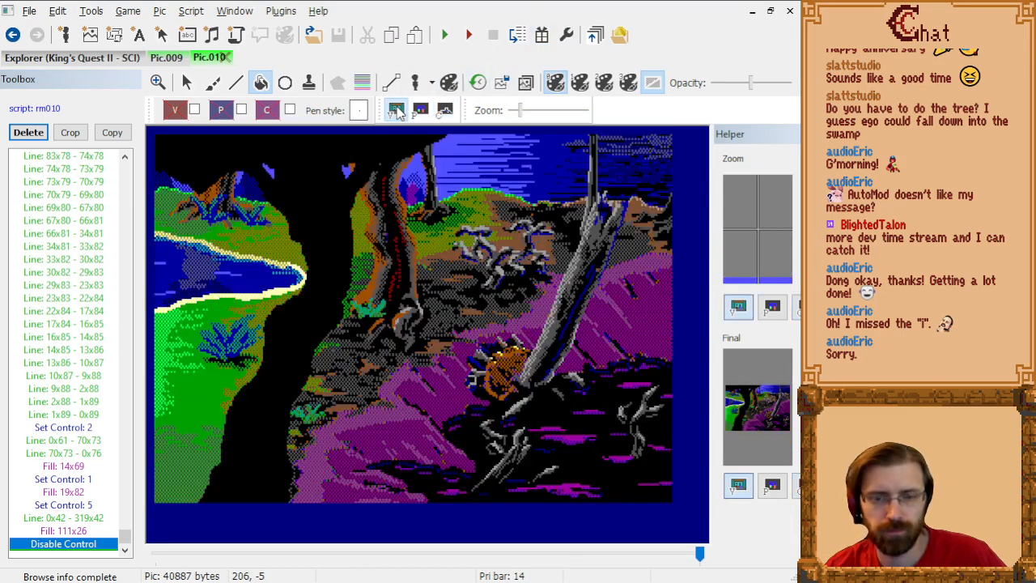
click(421, 112)
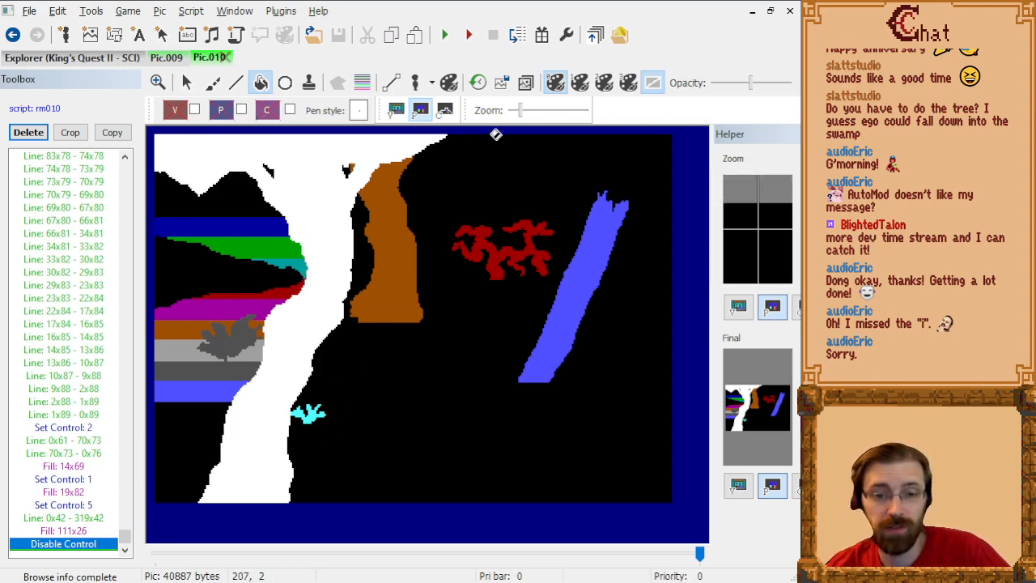
click(438, 111)
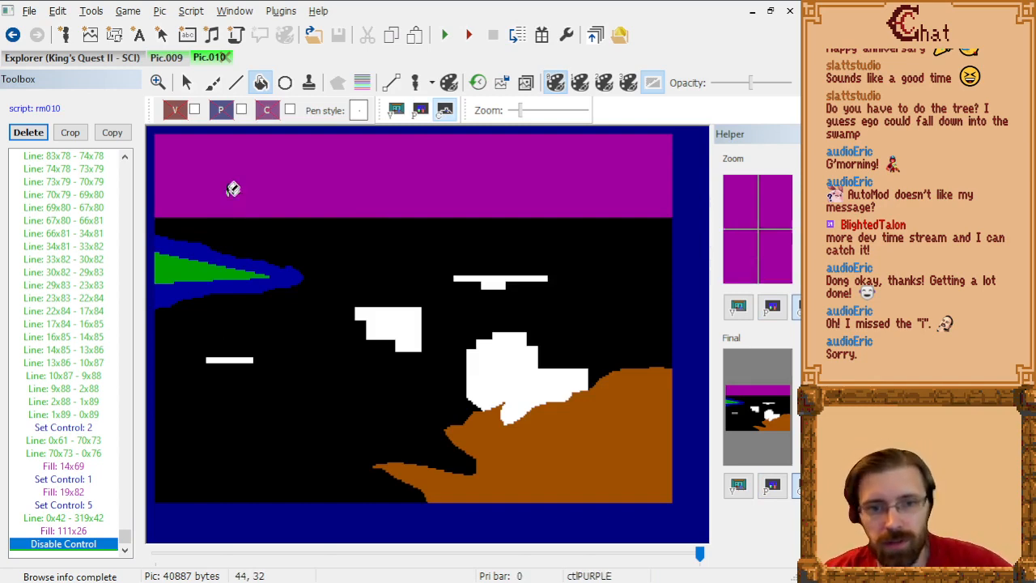
click(162, 60)
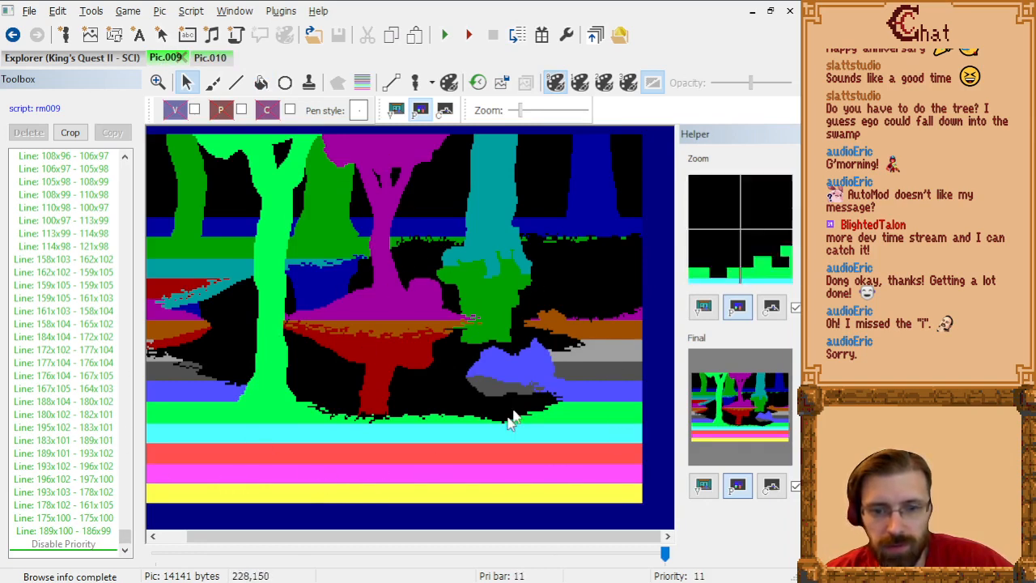
click(396, 110)
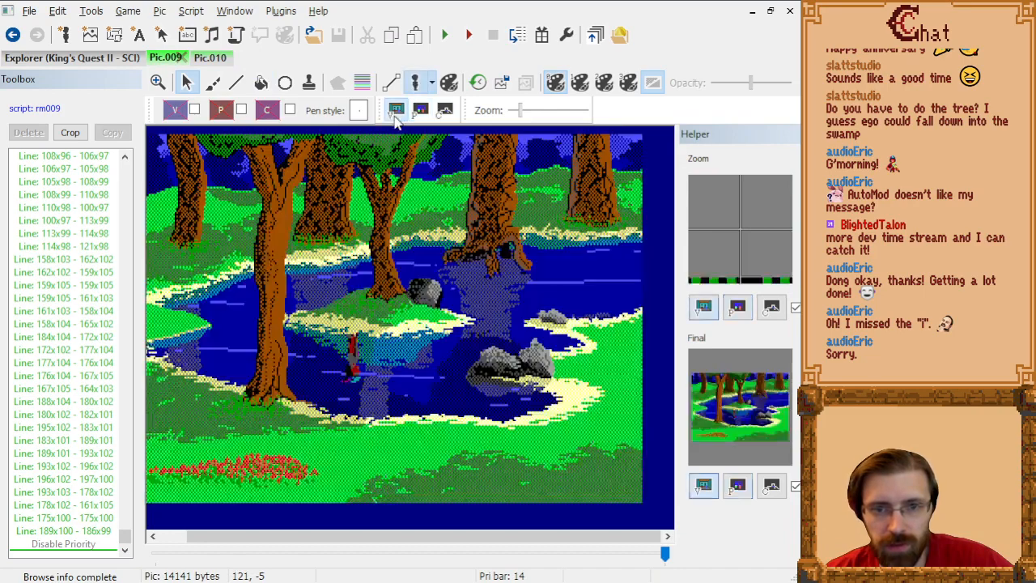
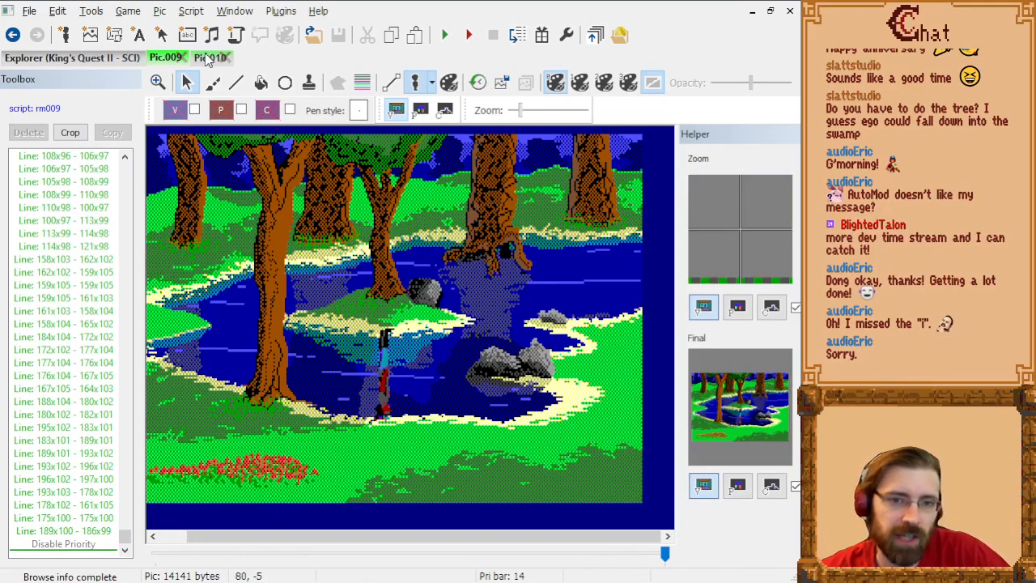
Step: Switch to Pic.010's visual screen, run the game and skip the title to reach the opening beach
click(207, 59)
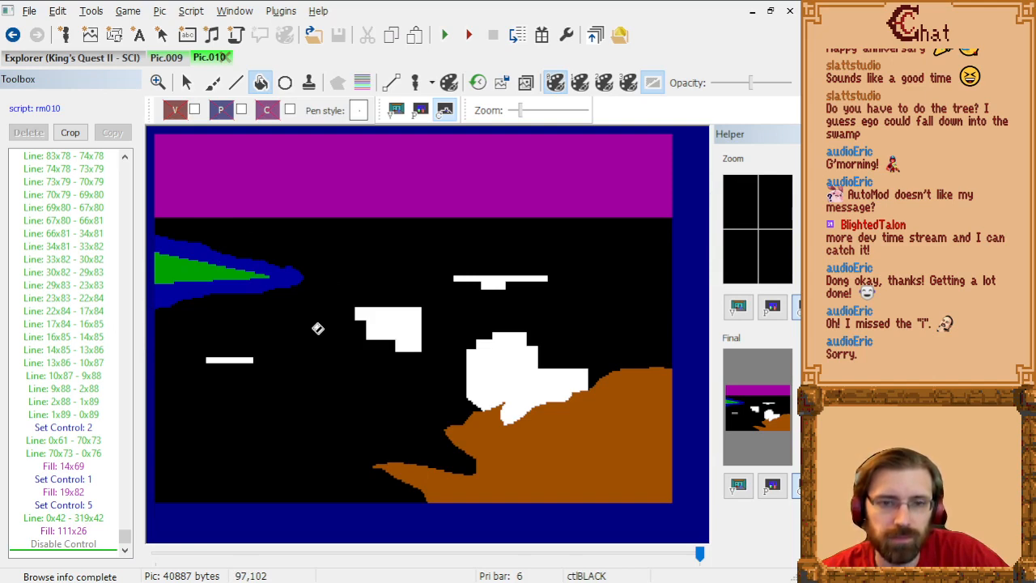
click(396, 111)
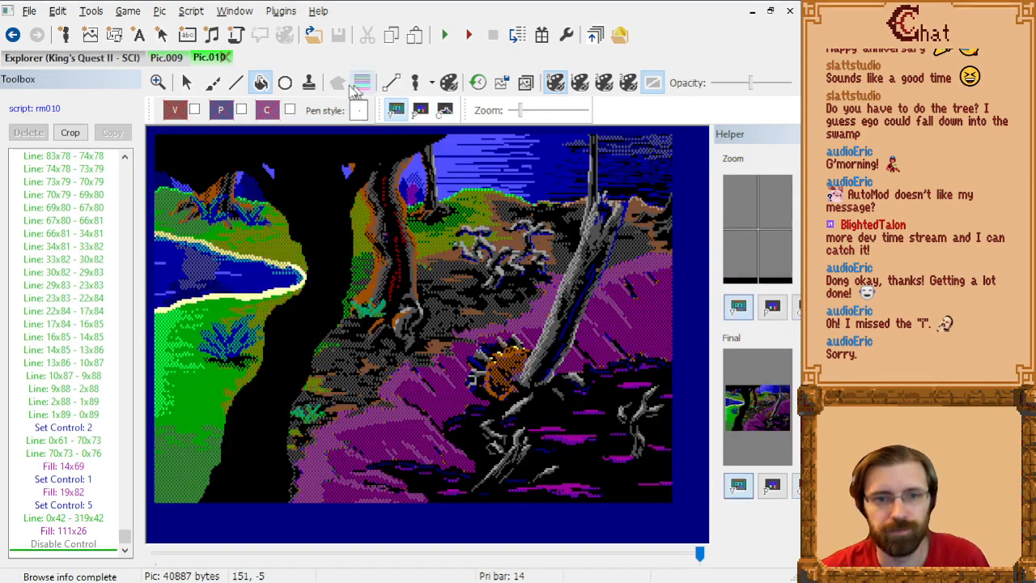
click(450, 38)
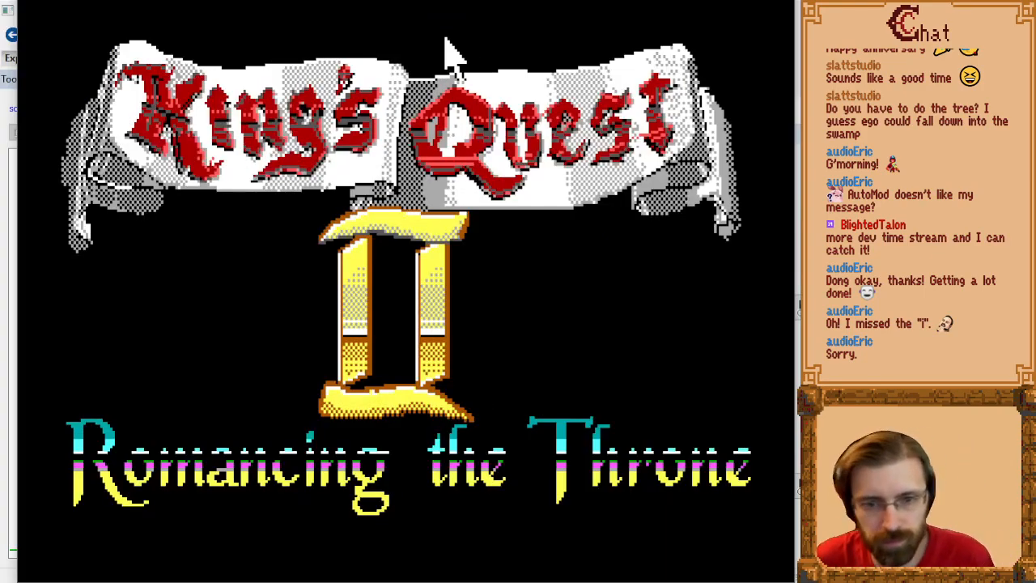
key(Right)
key(Return)
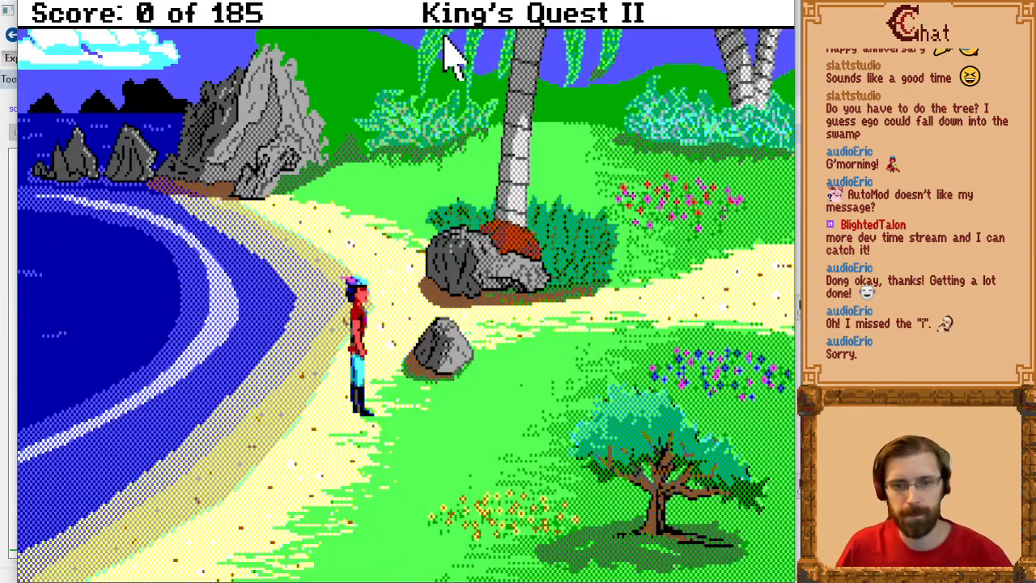
Step: Walk the character east from the beach through the forest and the white cottage screen to the dark green clearing
key(Page_Down)
key(Right)
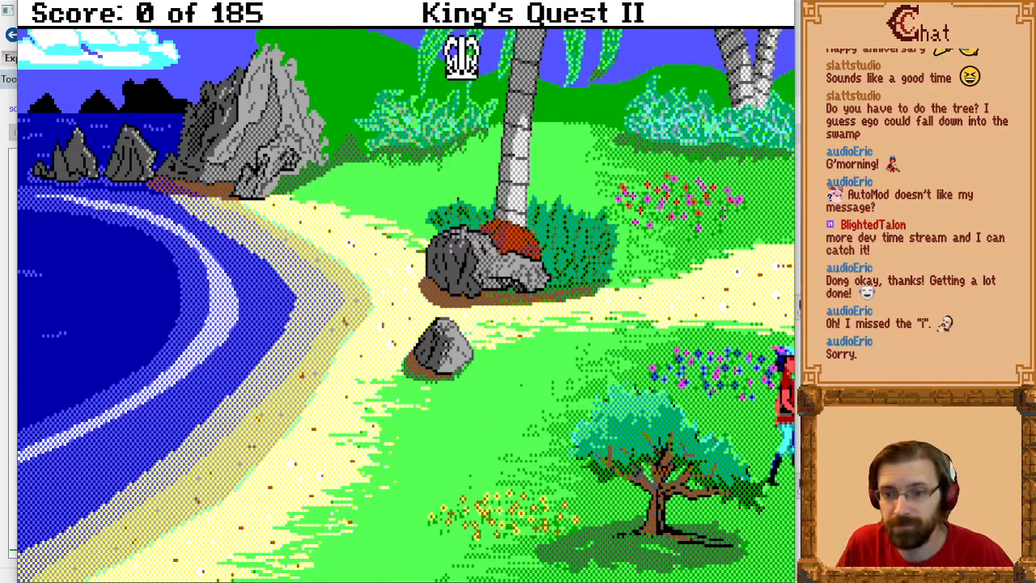
key(Return)
key(Right)
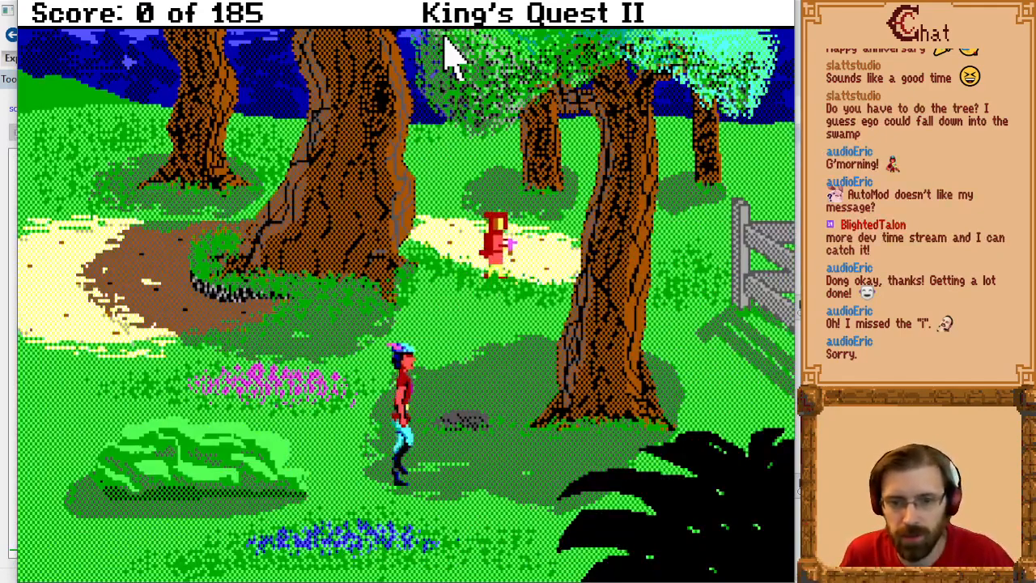
key(Page_Down)
key(Right)
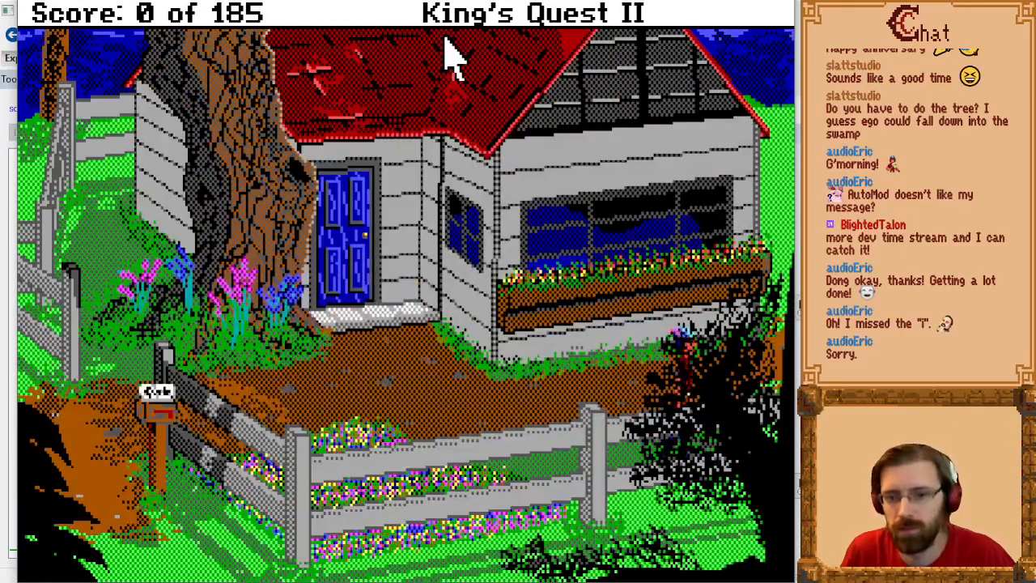
key(Return)
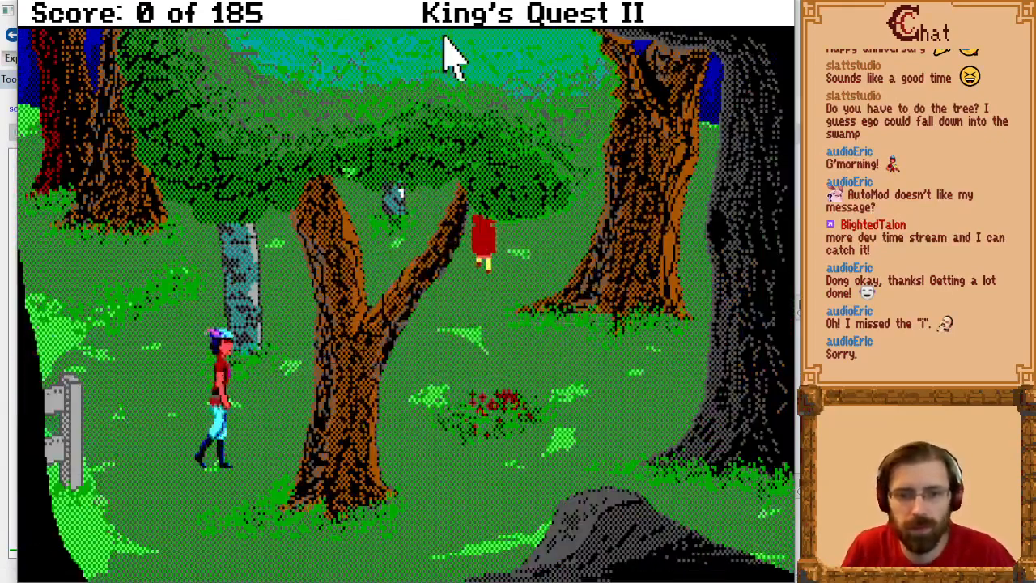
Step: Visit the red-roofed building's screen, return to the clearing and walk the character south into the Pic.010 swamp room
key(Up)
key(Right)
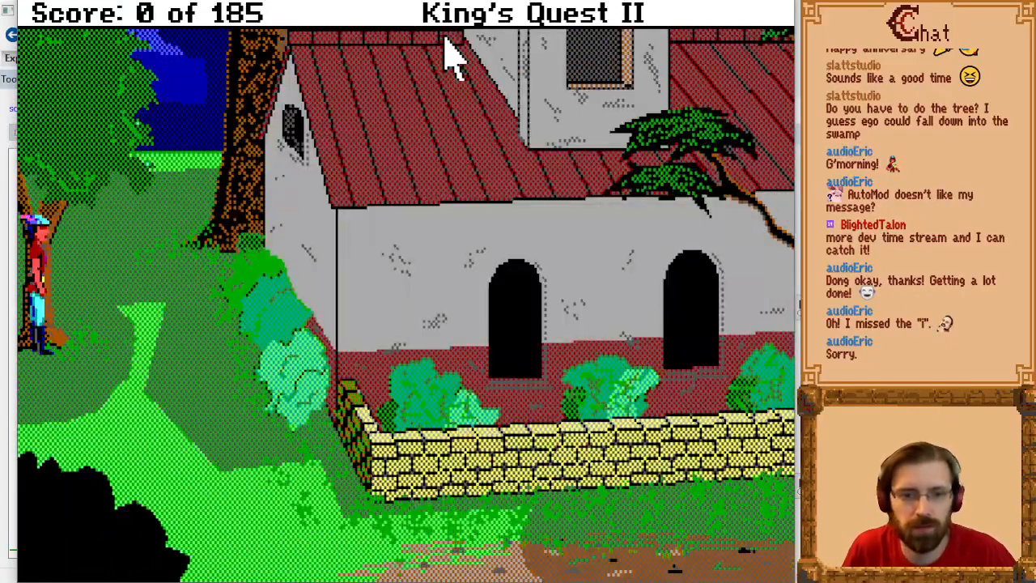
key(Down)
key(Left)
key(Down)
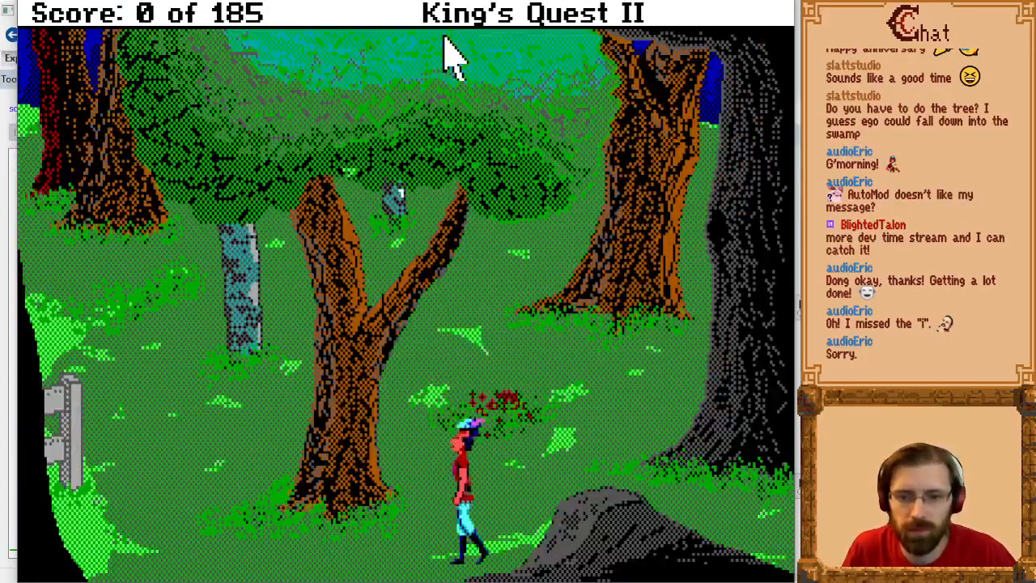
key(Left)
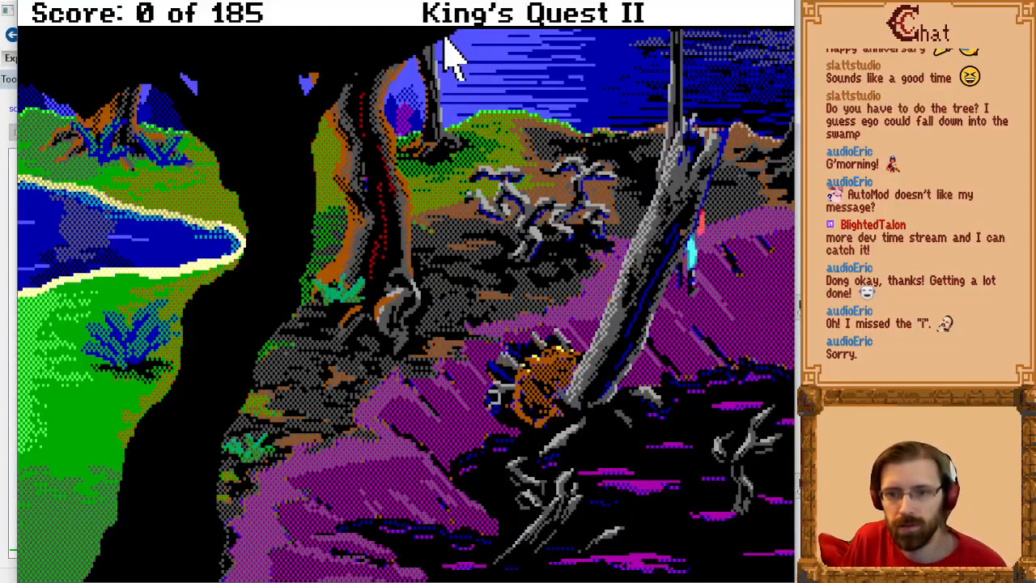
Step: Walk the character down beside the leaning dead trunk and into the dark swamp to test the priority bands
key(Down)
key(Right)
key(Down)
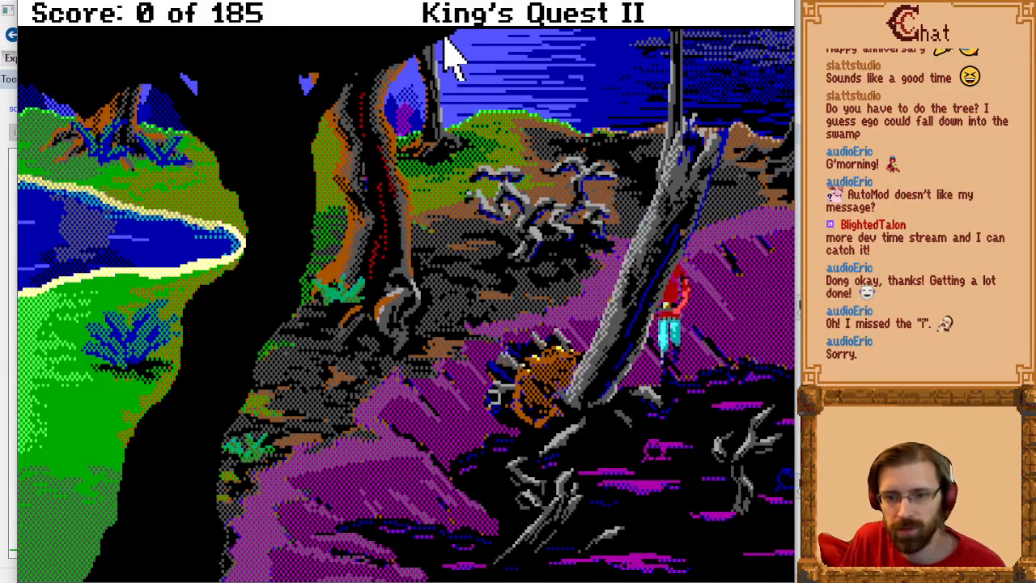
key(Right)
key(Down)
key(Left)
key(Down)
key(Right)
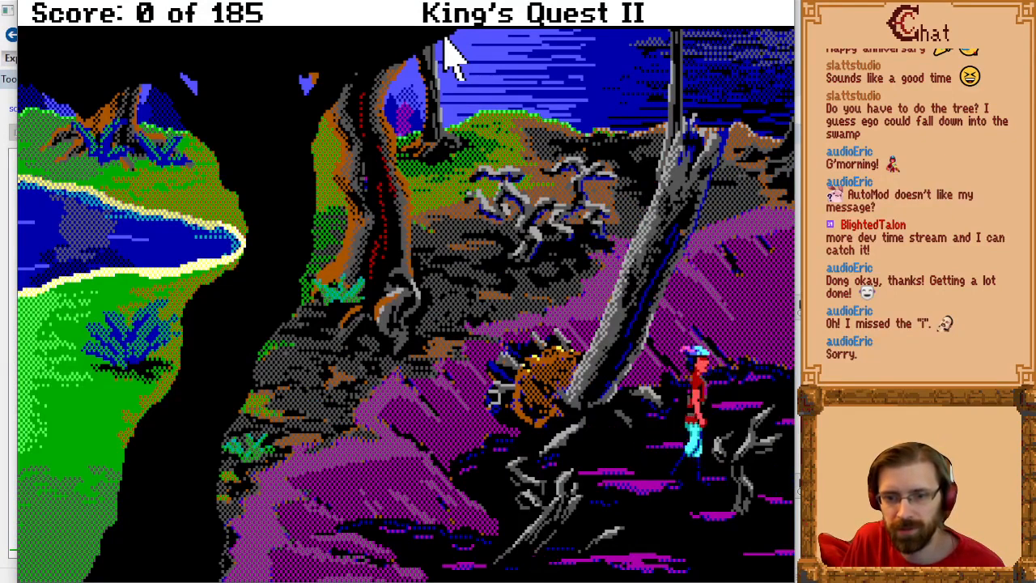
Step: Walk the character back up from the swamp and behind the leaning dead trunk to test its priority
key(Up)
key(Right)
key(Left)
key(Up)
key(Left)
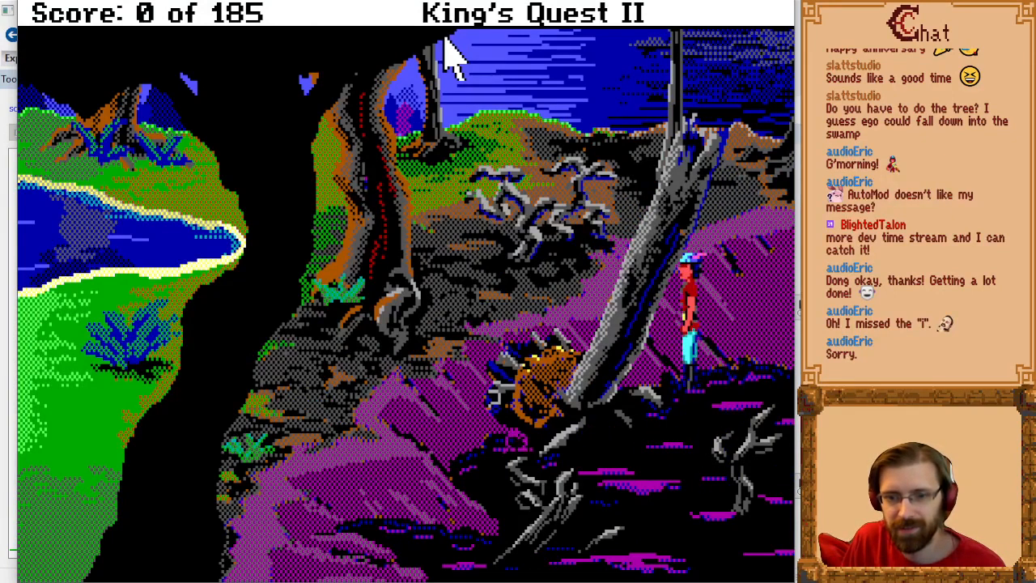
key(Down)
key(Up)
key(Left)
key(Down)
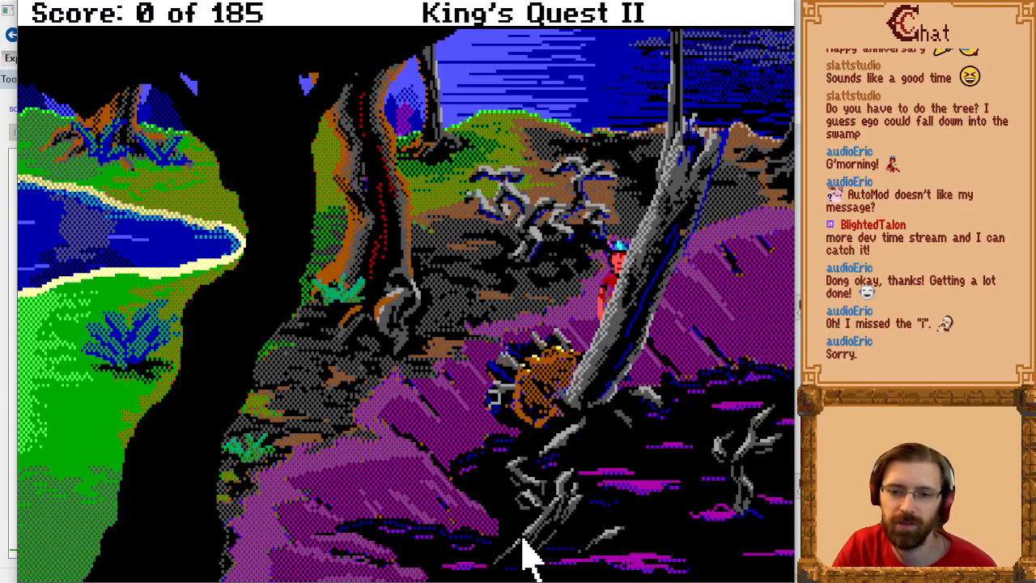
Step: Walk the character to the swamp's edge east of the leaning trunk, then around in front of its base
click(744, 455)
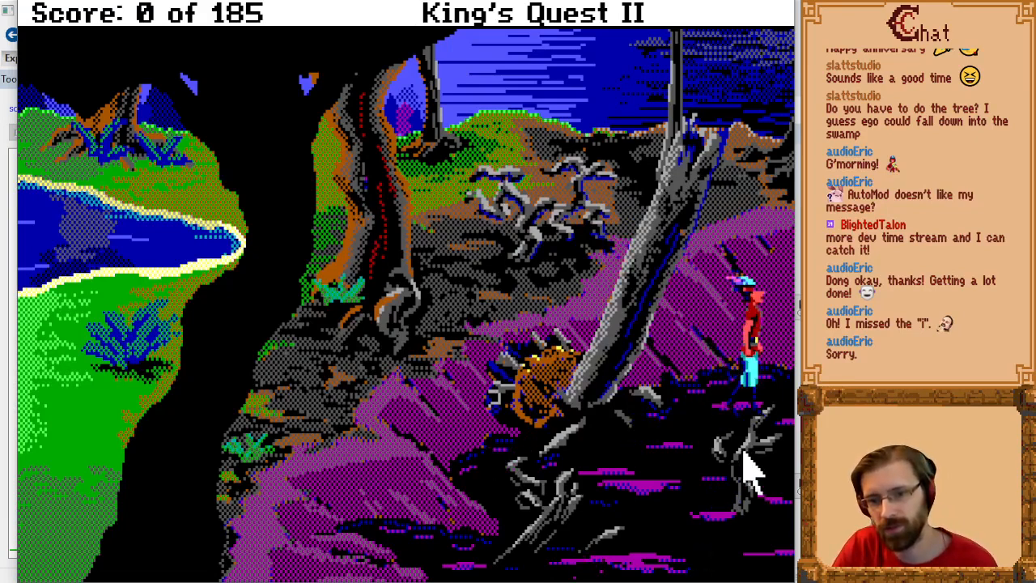
key(Left)
key(Up)
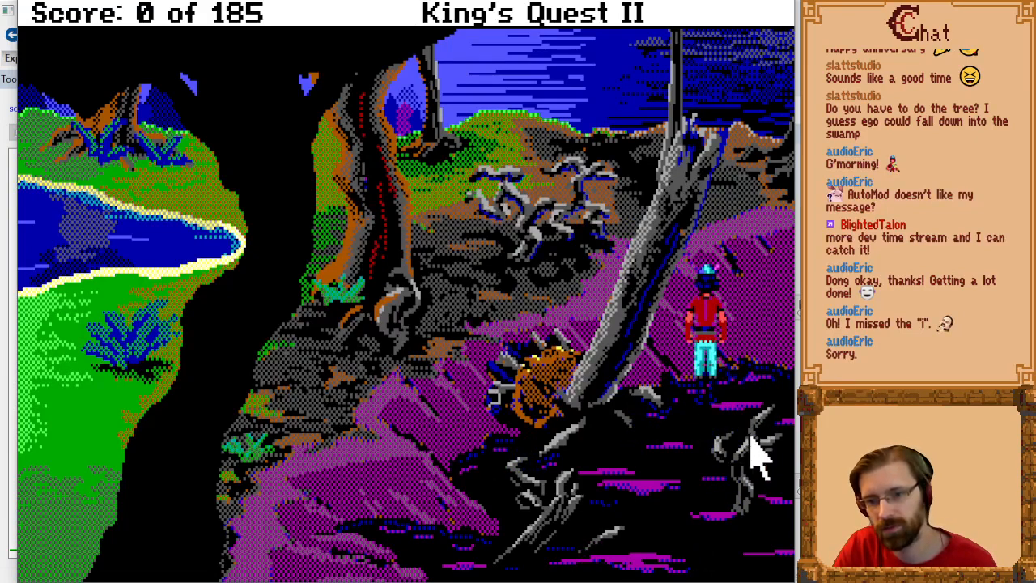
key(Left)
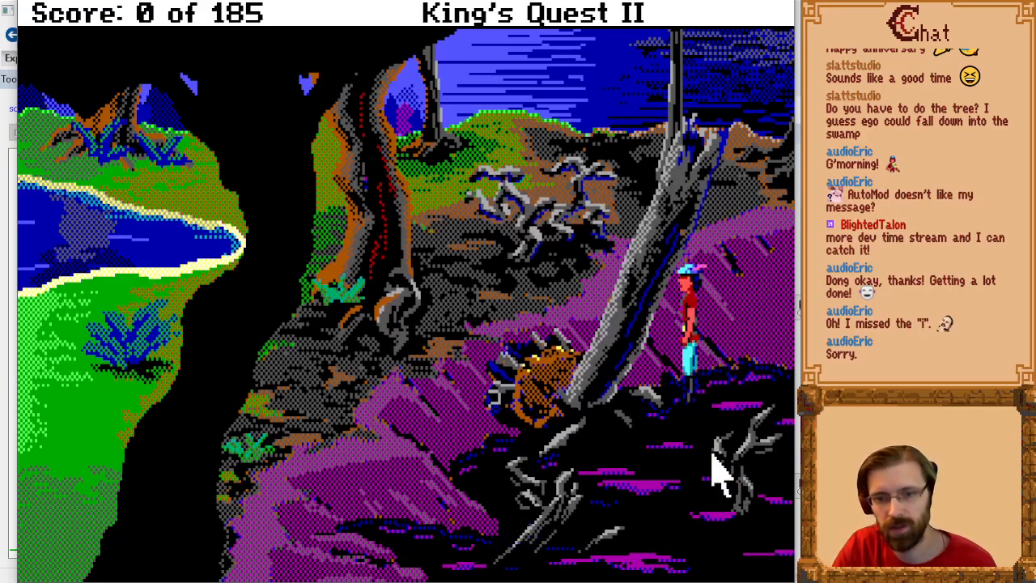
key(Down)
key(Left)
key(Down)
key(Left)
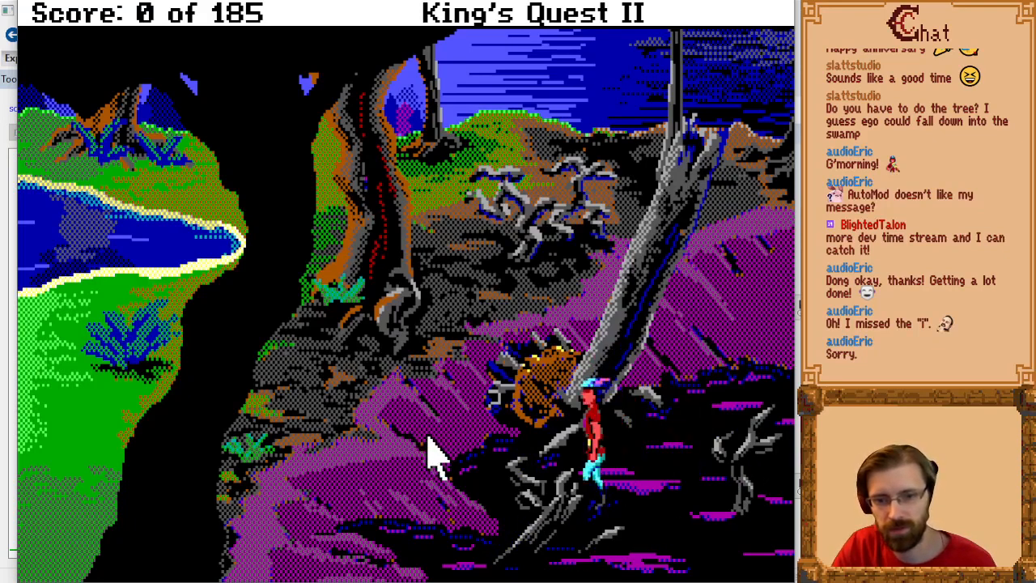
Step: Walk the character around the brown stump and grey roots at the trunk's base and onto the purple bank
key(Up)
key(Right)
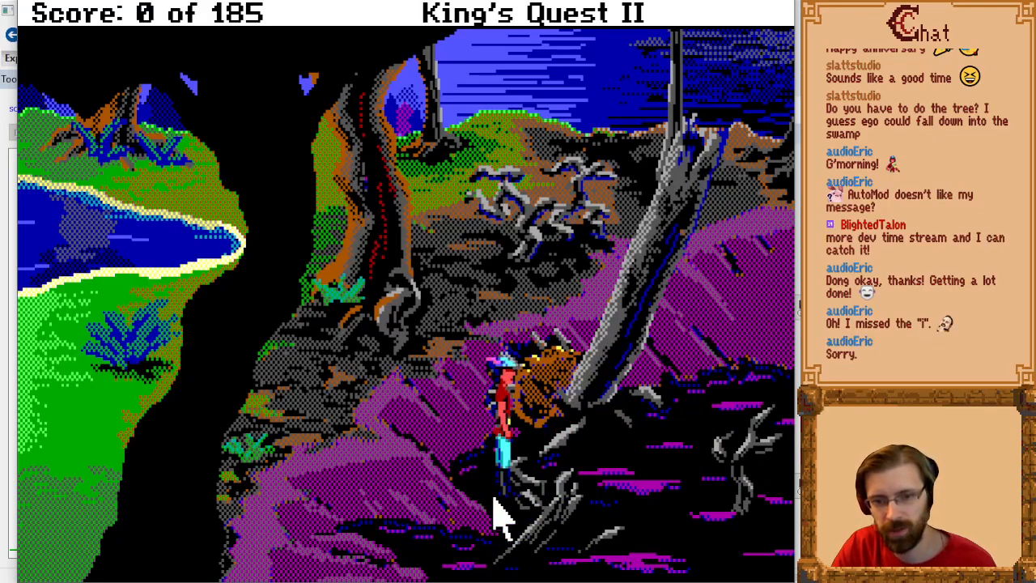
key(Left)
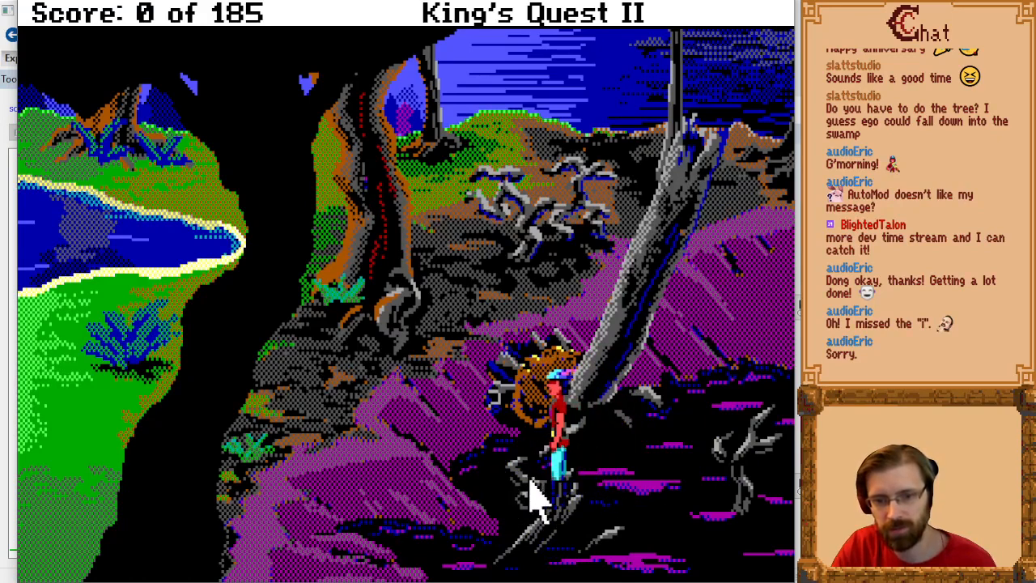
key(Down)
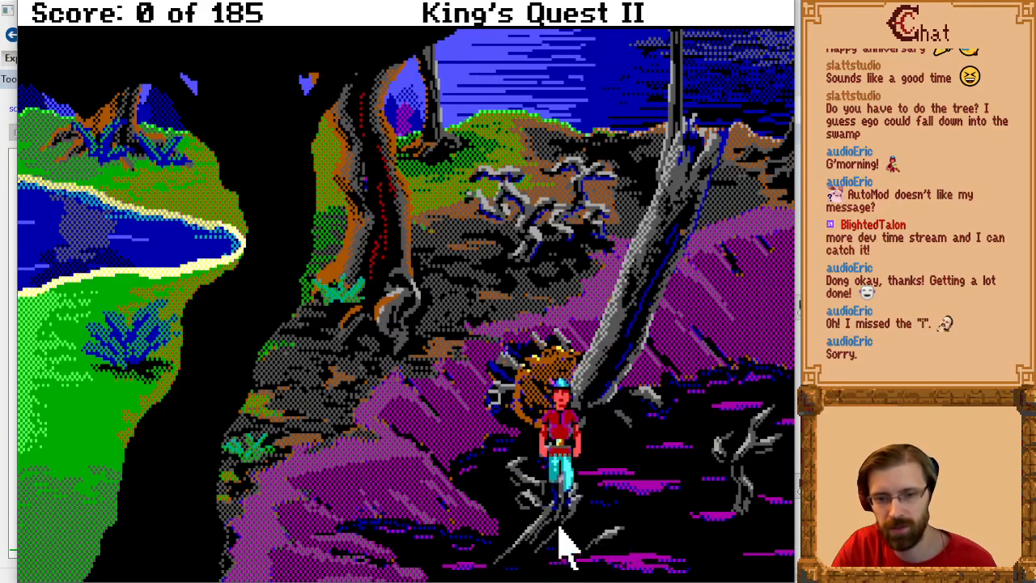
key(Up)
key(Left)
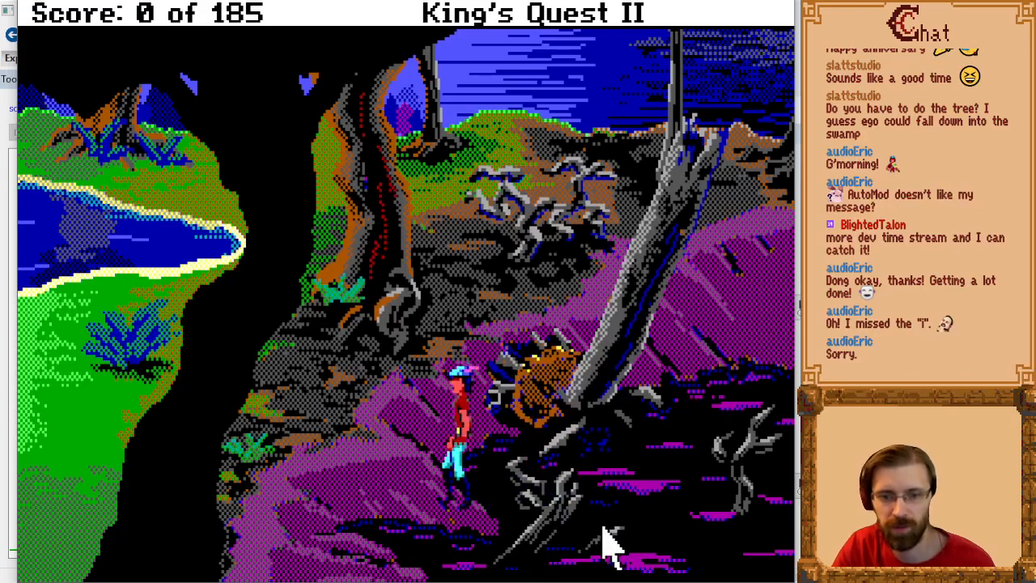
Step: Walk the character to the large black tree and move up and down along its east edge to test its priority
key(Up)
key(Left)
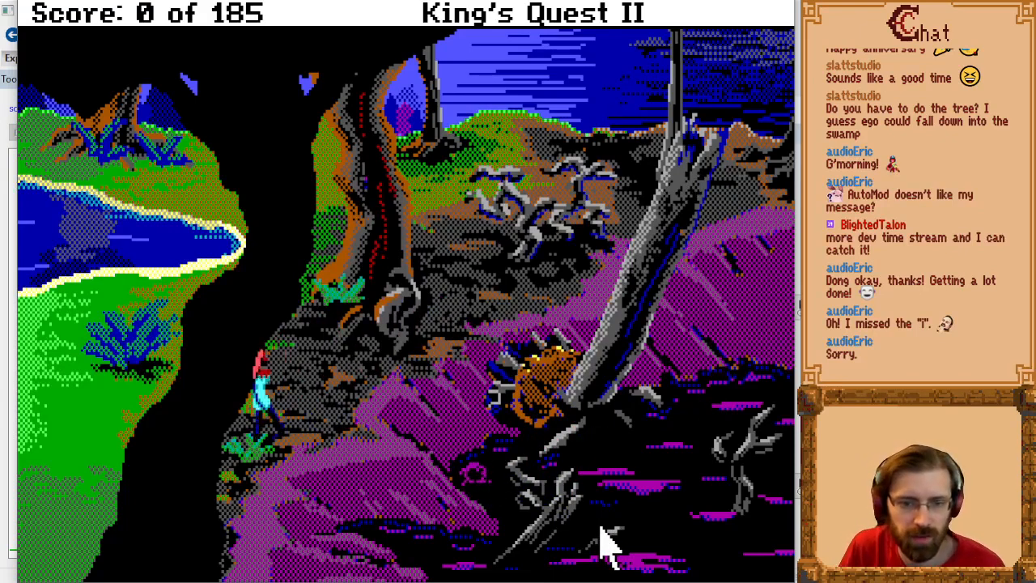
key(Down)
key(Right)
key(Up)
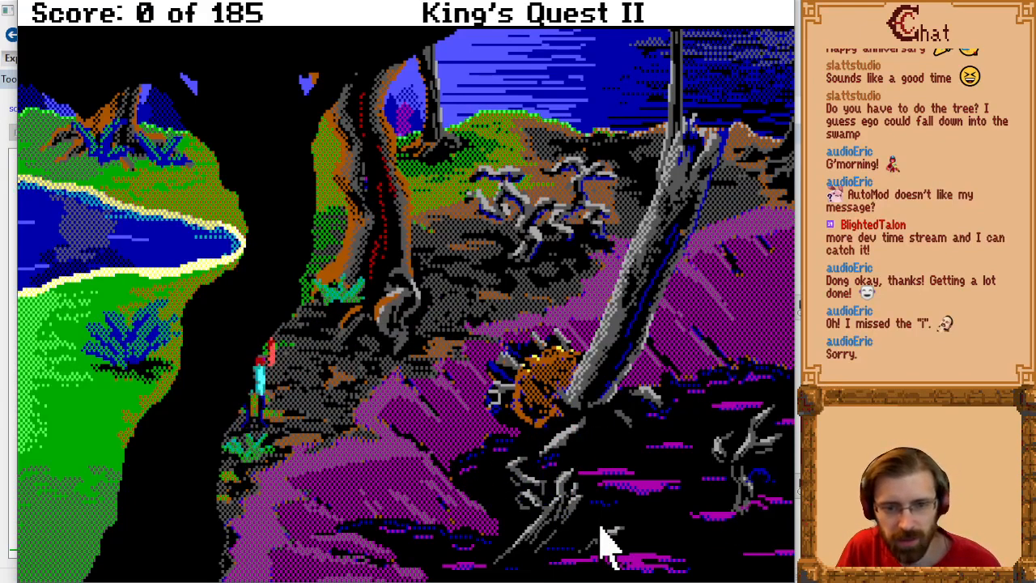
key(Down)
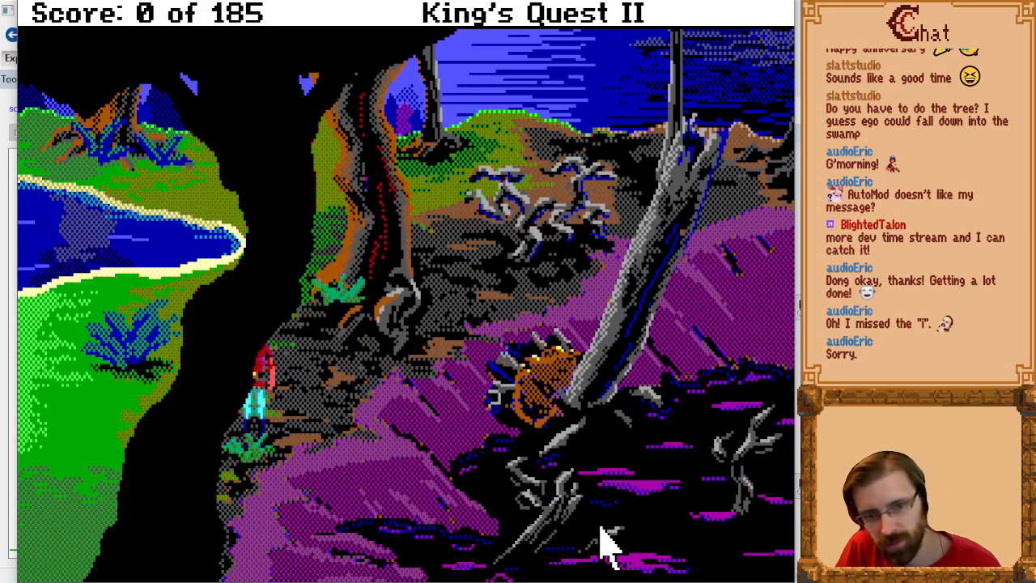
key(Down)
key(Up)
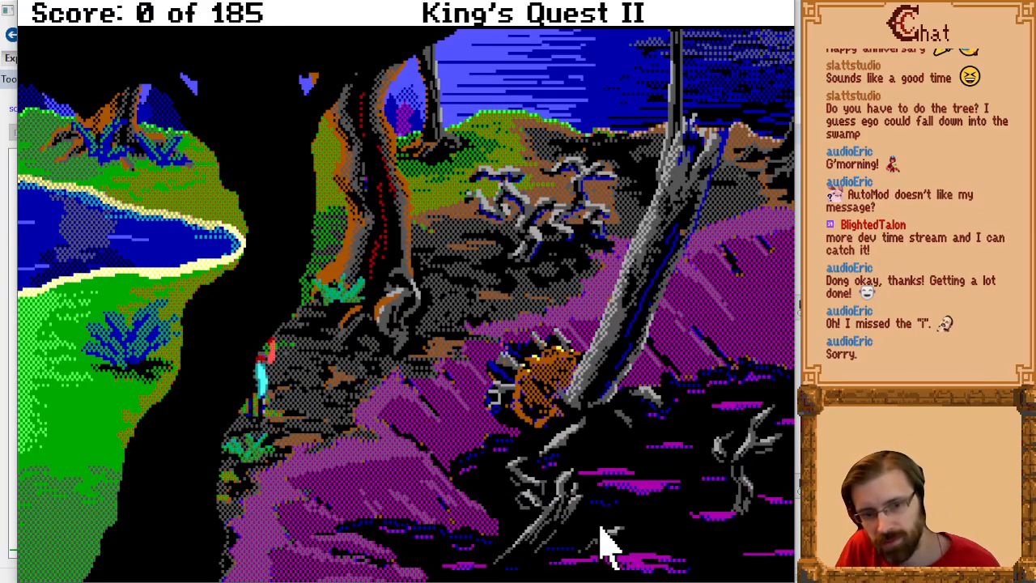
key(Down)
key(Up)
Step: Pass the character behind the large black tree and test the grassy bank on its west side near the water
key(Left)
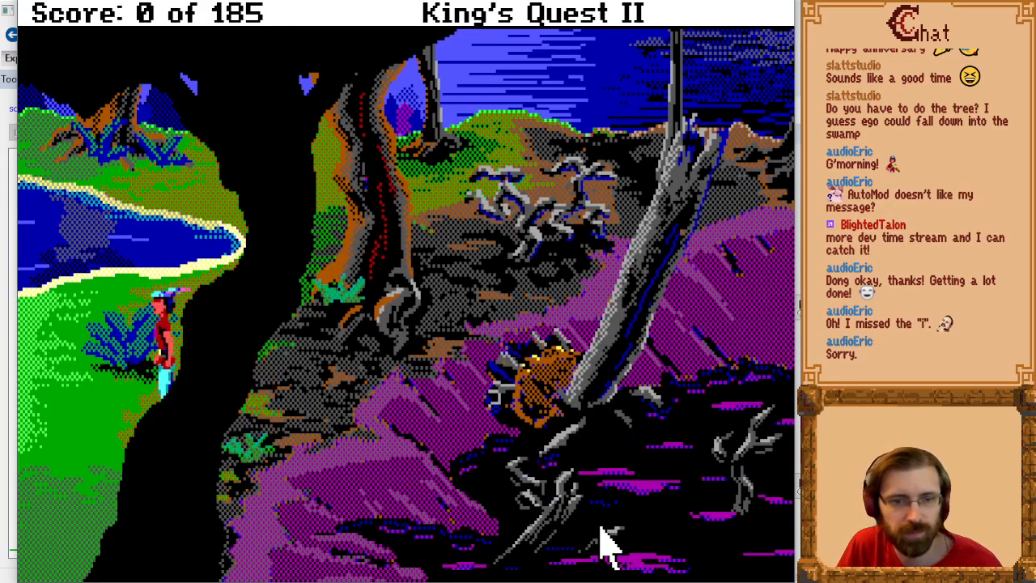
key(Up)
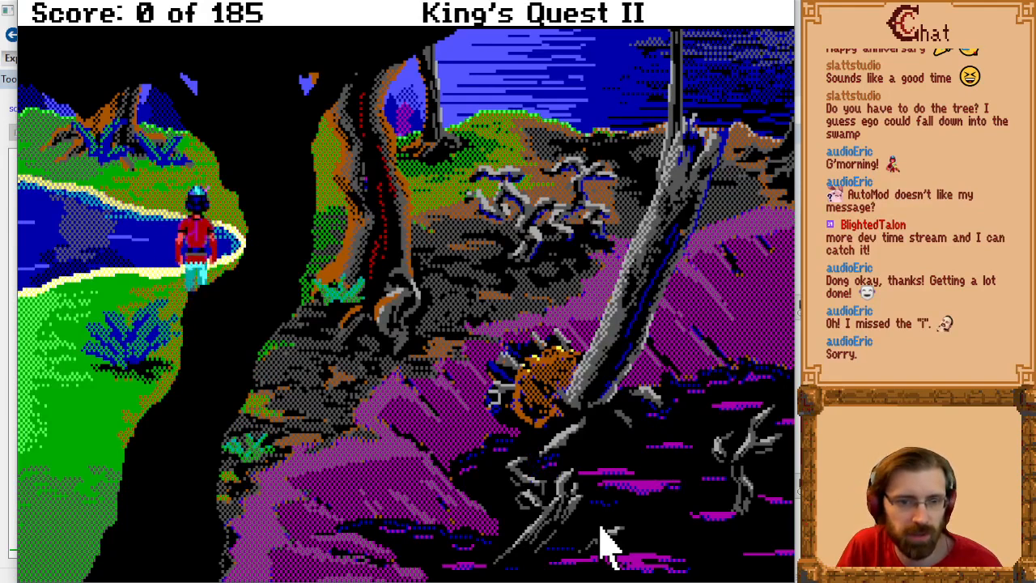
key(Down)
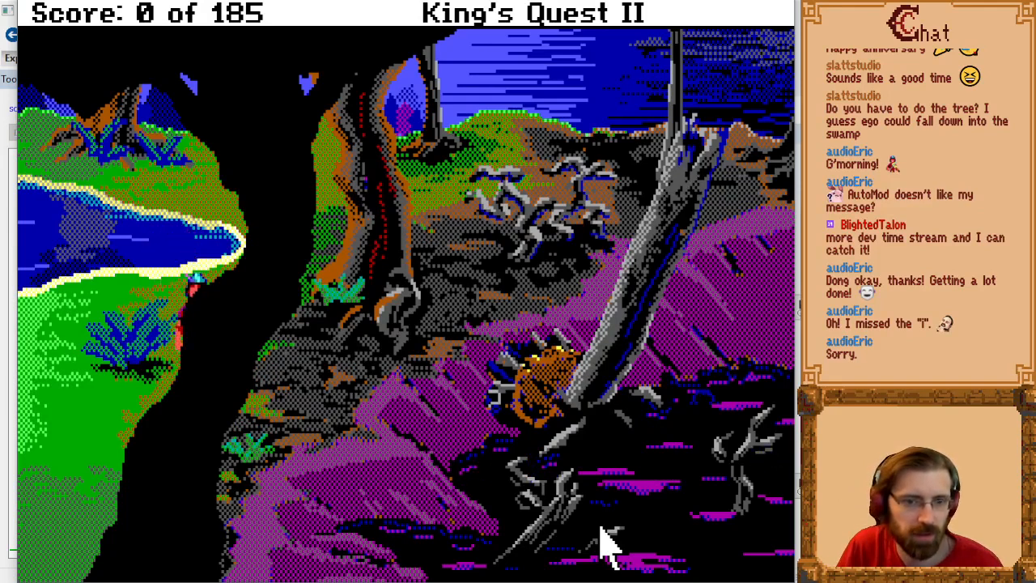
key(Up)
key(Left)
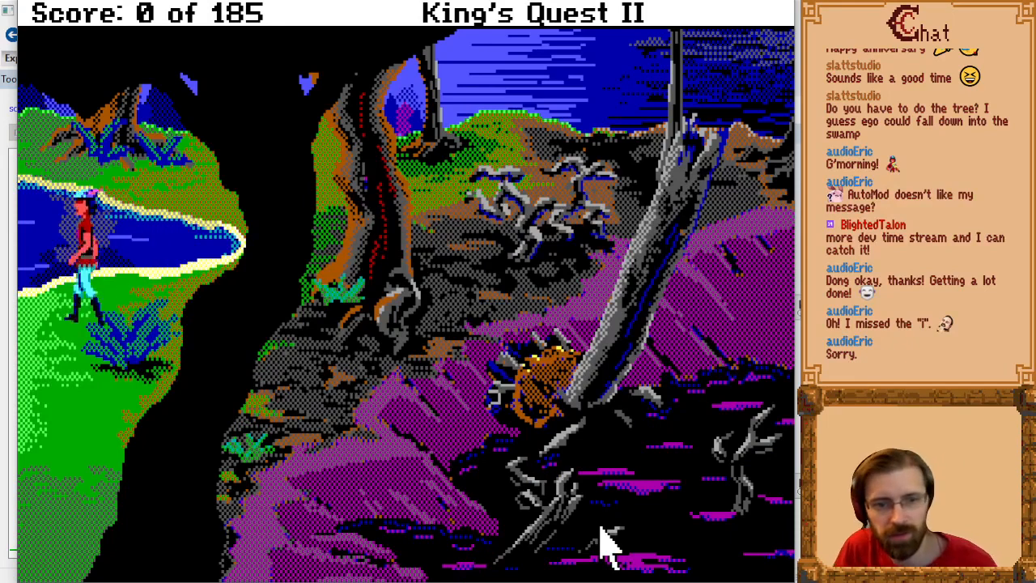
Step: Walk the character down the grassy bank and back and forth just west of the blue bush
key(Down)
key(Left)
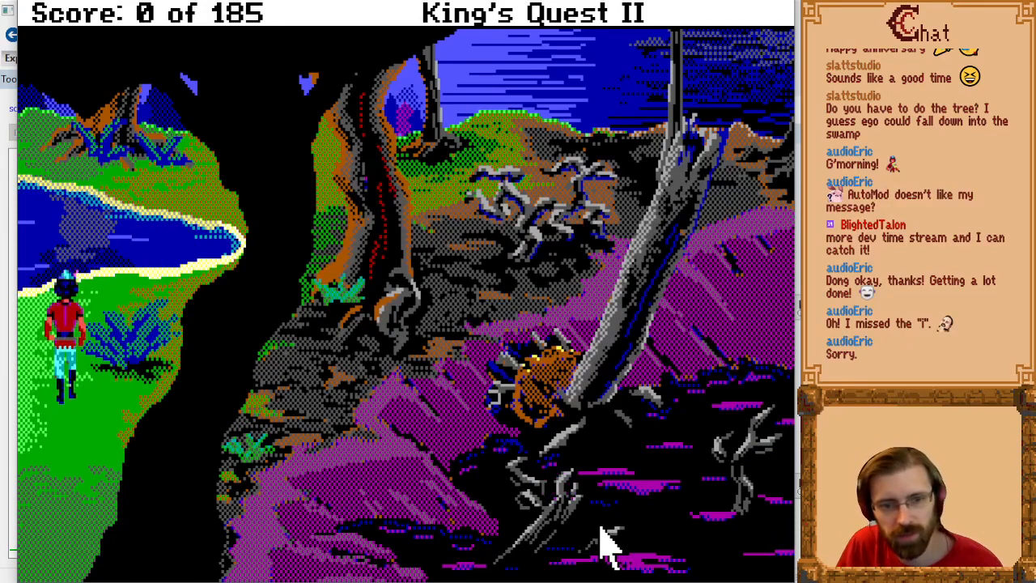
key(Down)
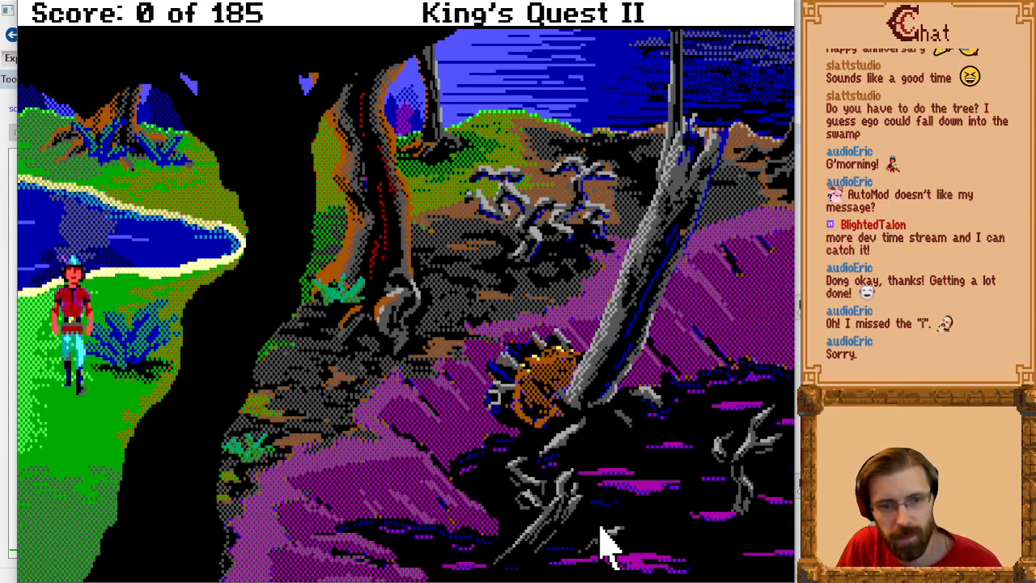
key(Up)
key(Down)
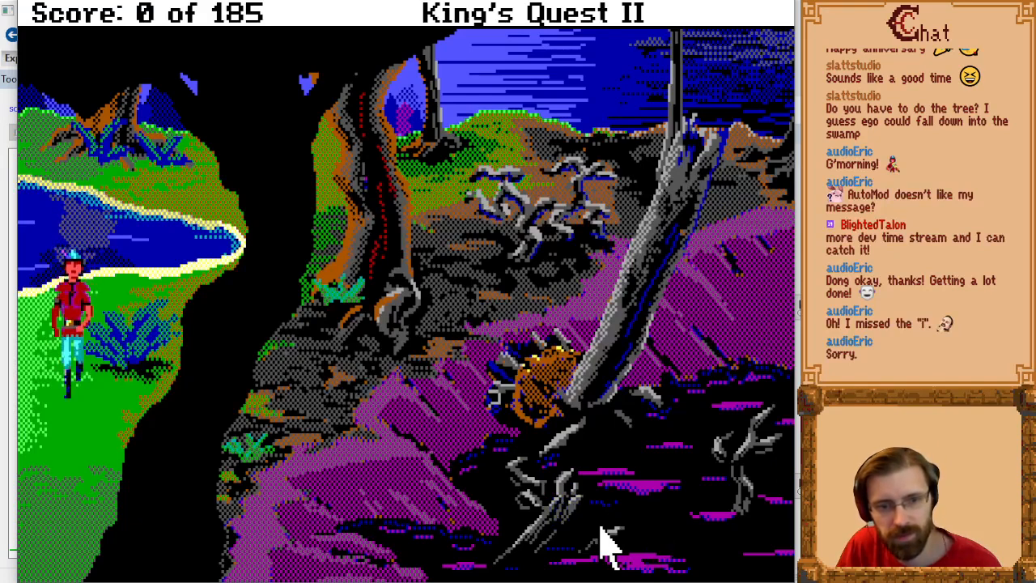
Step: Walk the character north from the bank into the pond and wade west, east, south and north to test the water area
key(Up)
key(Right)
key(Up)
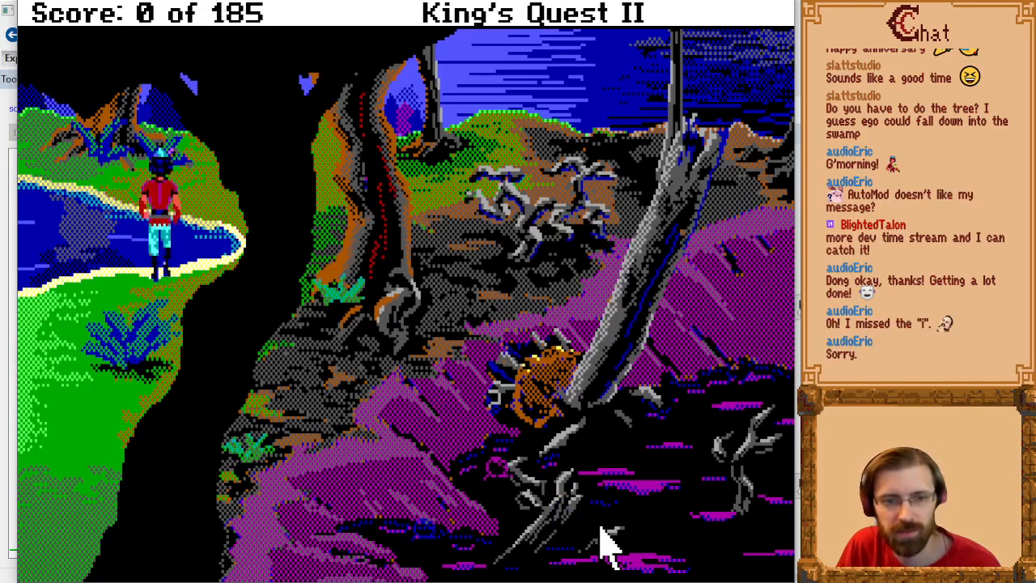
key(Left)
key(Right)
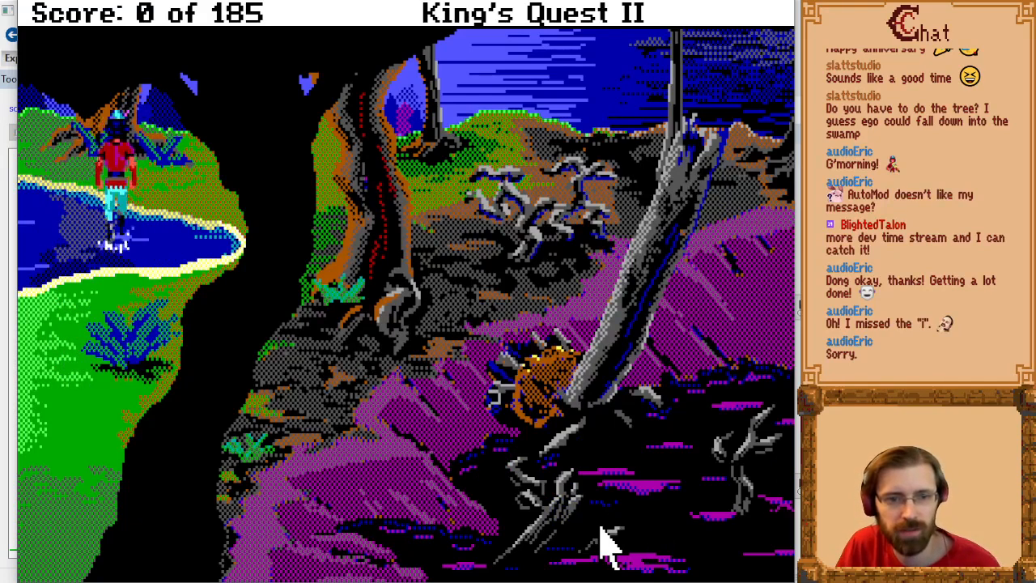
key(Left)
key(Right)
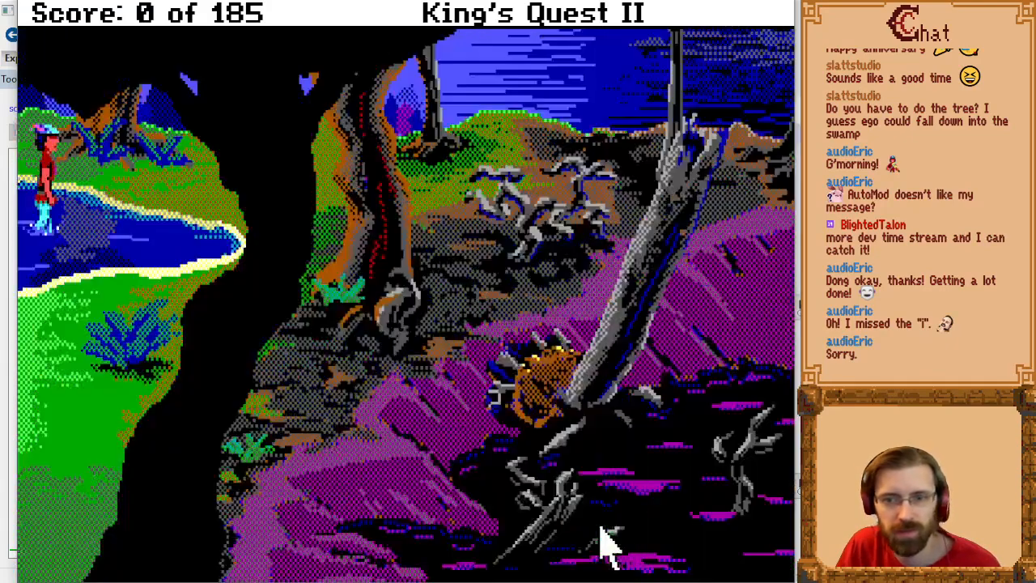
key(Left)
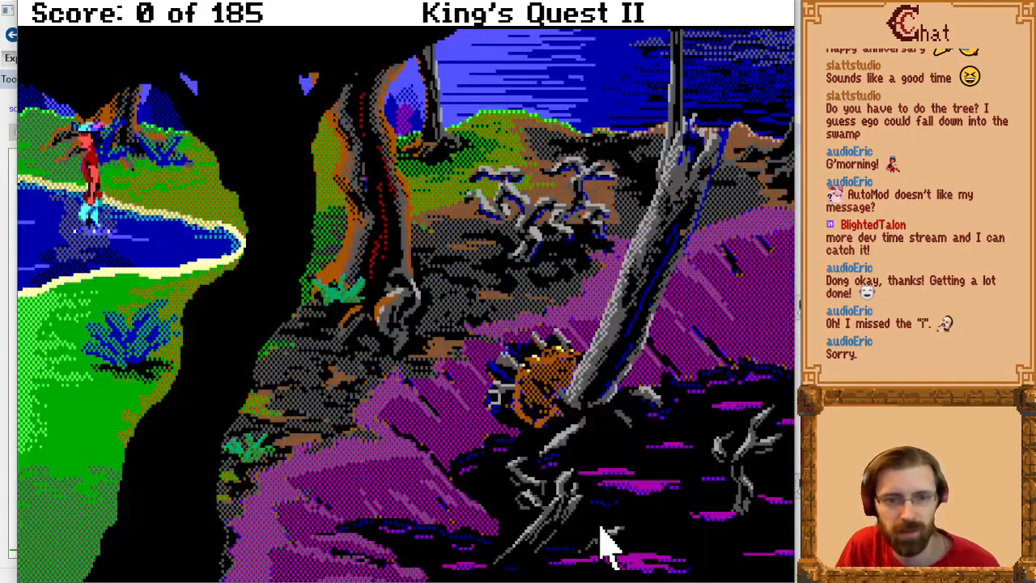
key(Down)
key(Up)
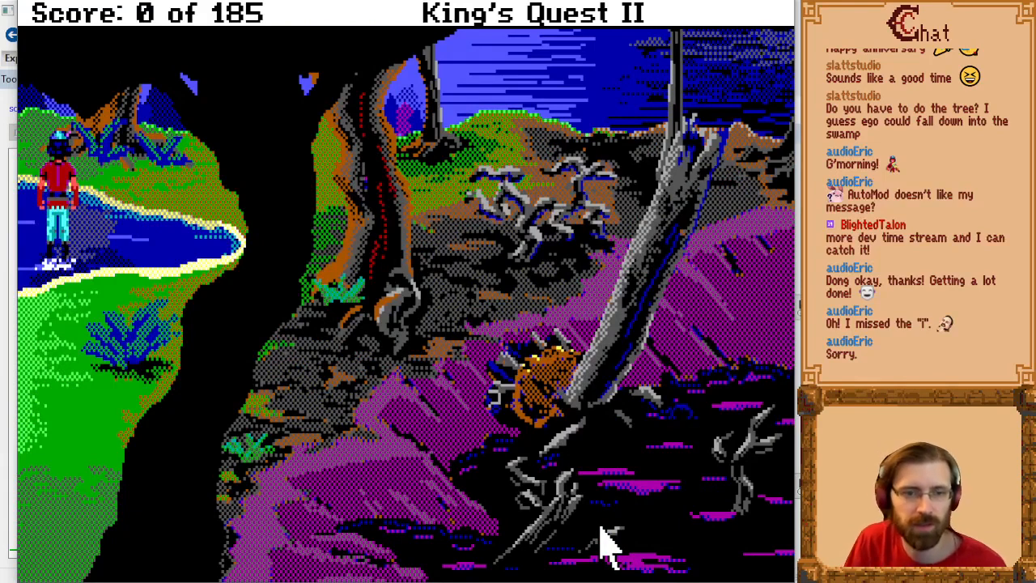
Step: Walk the character east behind the trees and north over the hill past the horizon, and close the running game
key(Right)
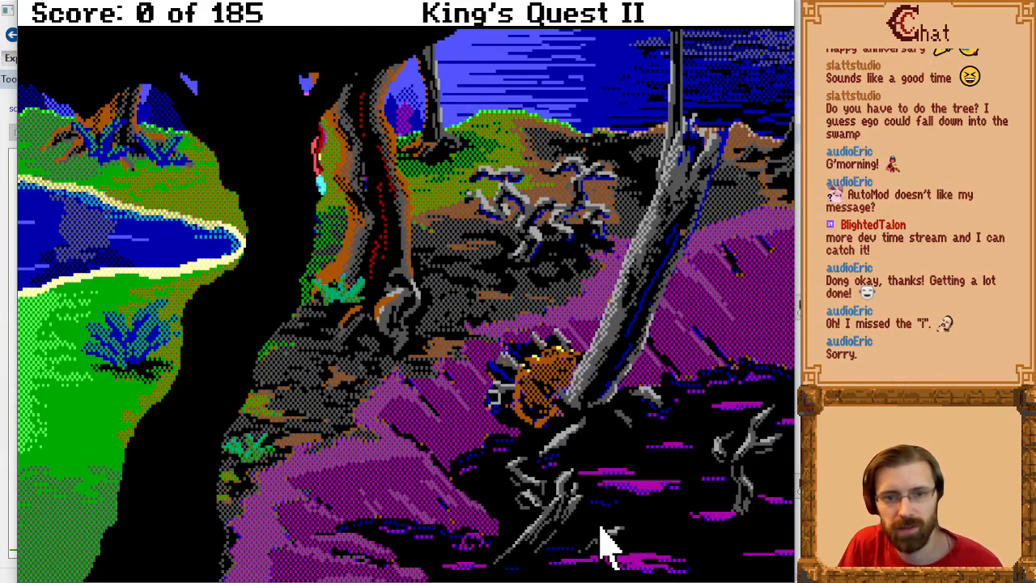
key(Up)
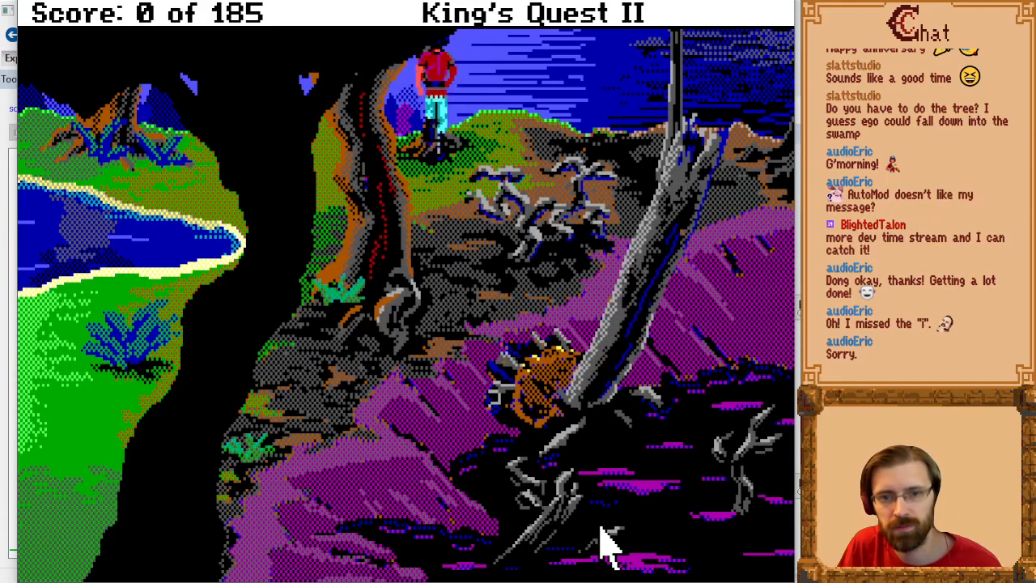
key(Right)
key(Up)
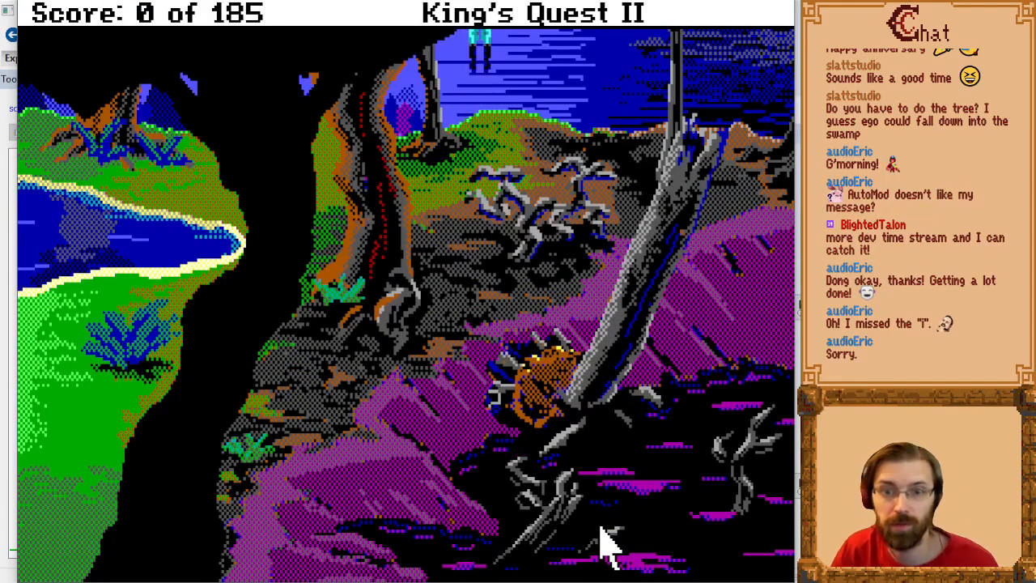
key(alt+F4)
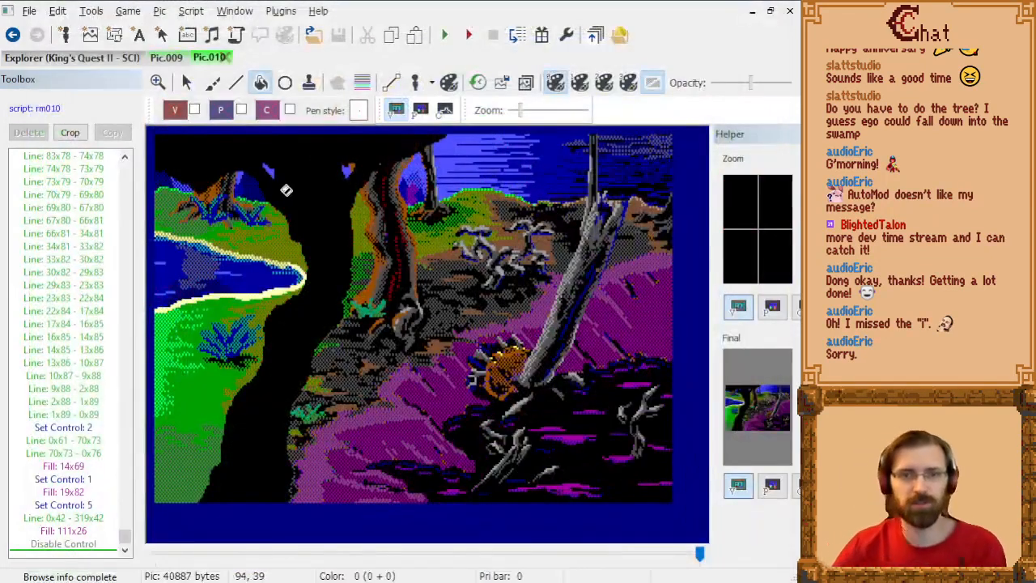
Step: Open the script rm010 linked to the picture and place the cursor in RoomScript's doit method after (super doit:)
click(47, 108)
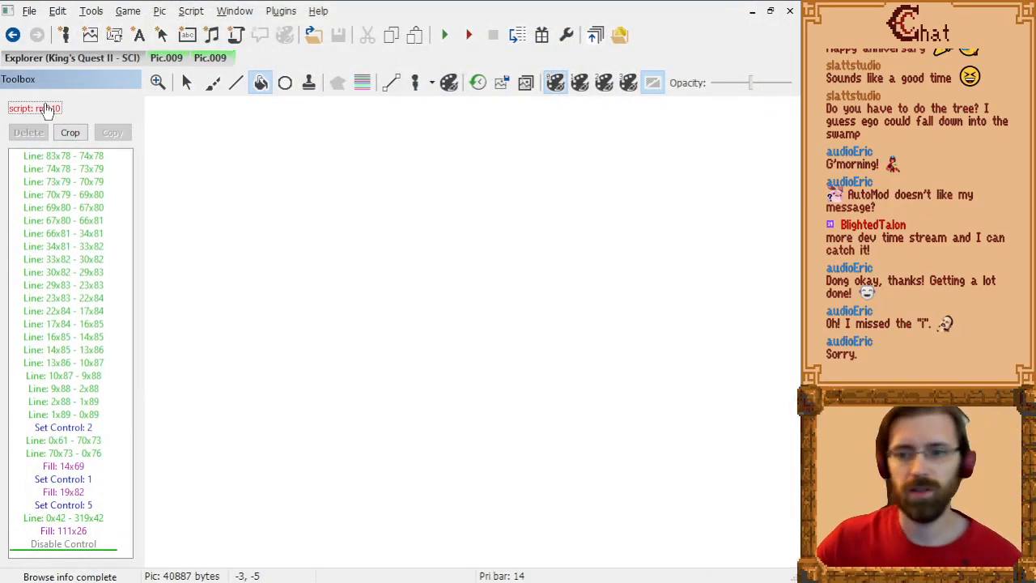
scroll(454, 331, down, 8)
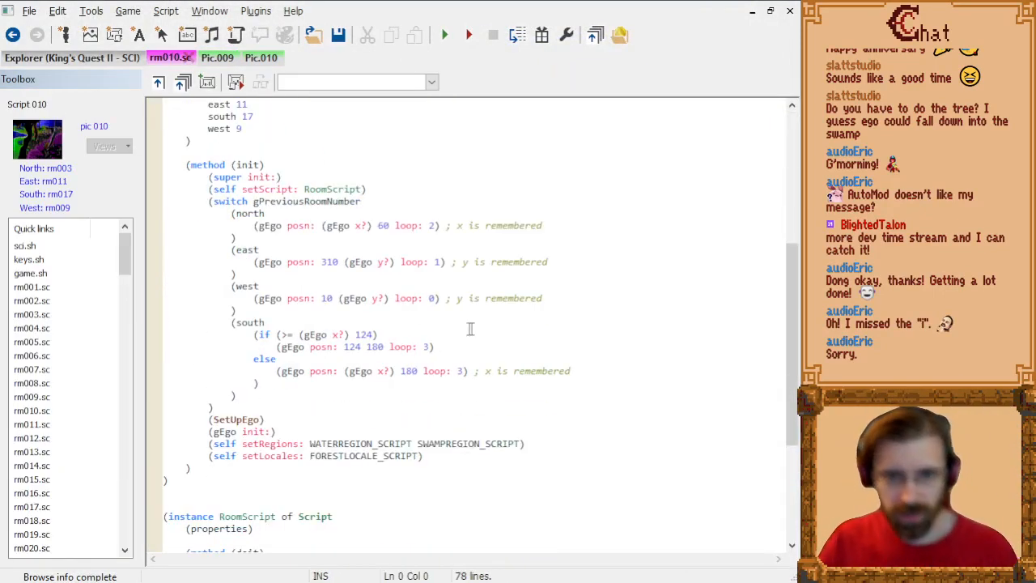
scroll(450, 364, down, 2)
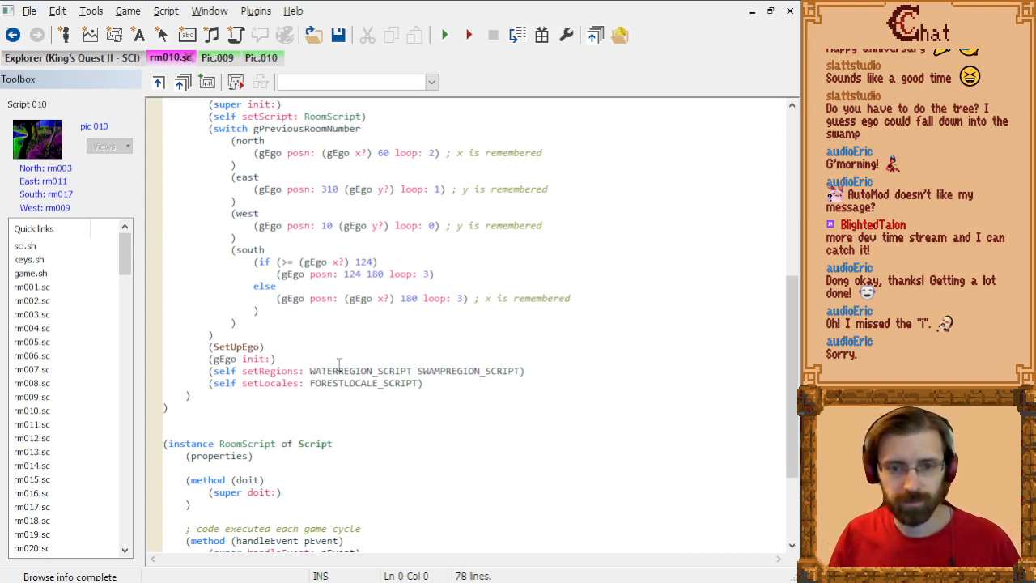
scroll(339, 364, down, 6)
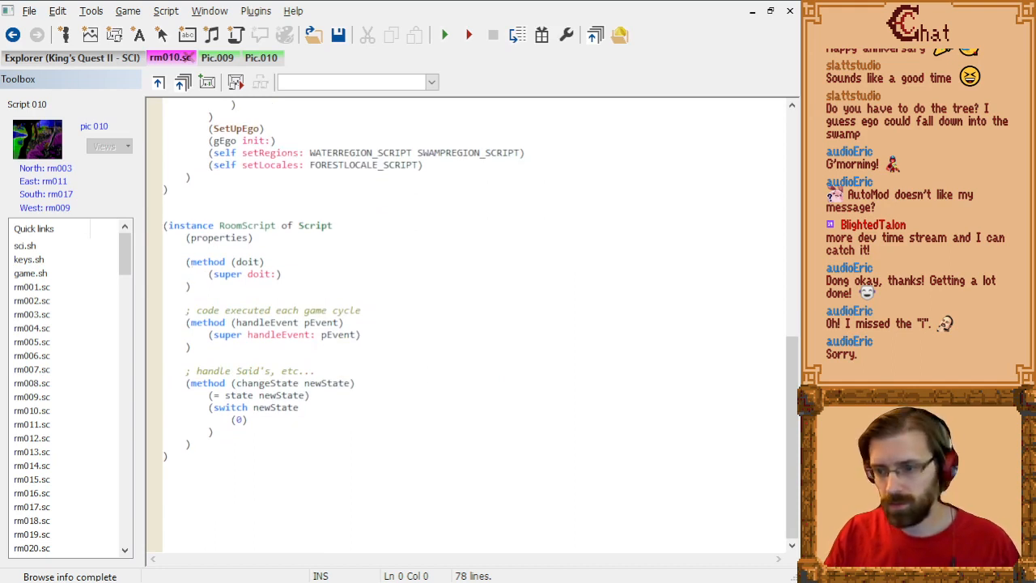
click(404, 312)
scroll(407, 321, up, 2)
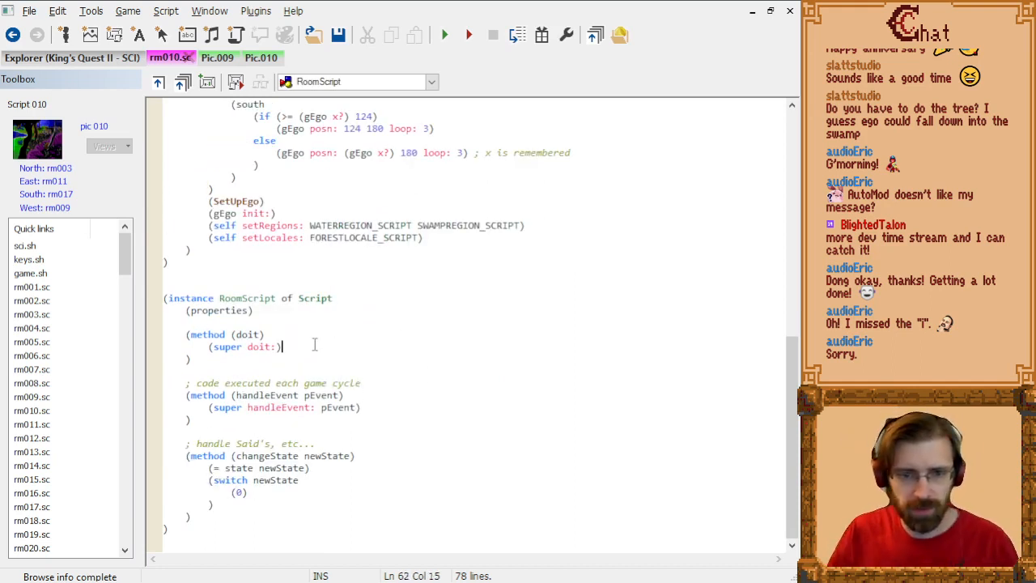
Step: Add an if statement to doit with the condition (& (gEgo onControl:) ctlPURPLE)
key(Return)
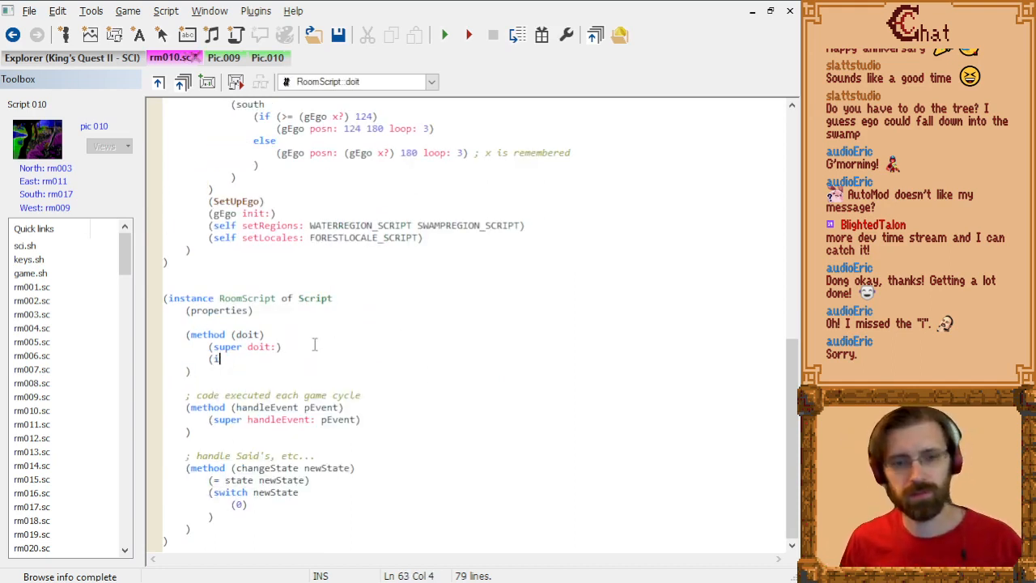
text((if )
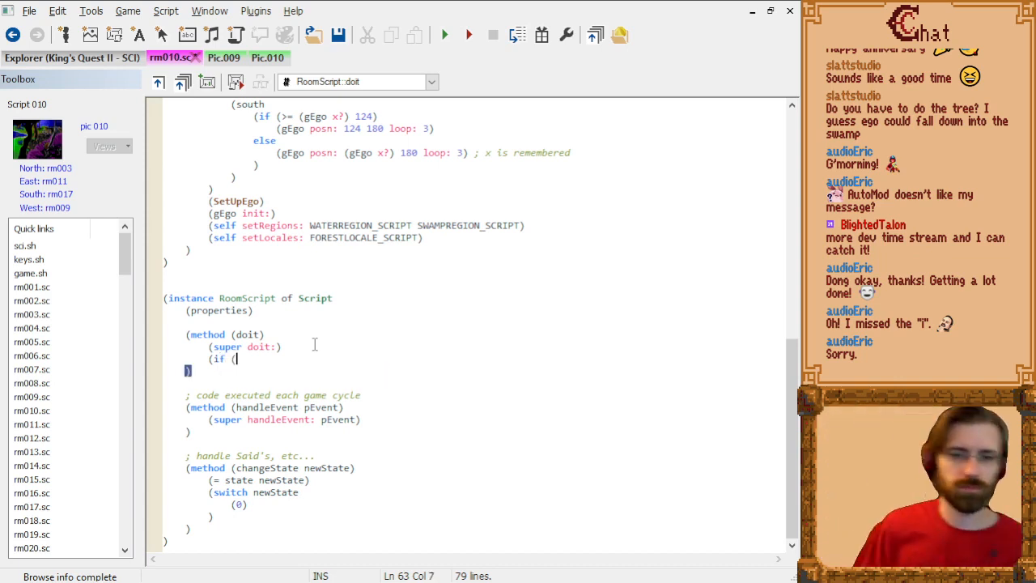
text((& )
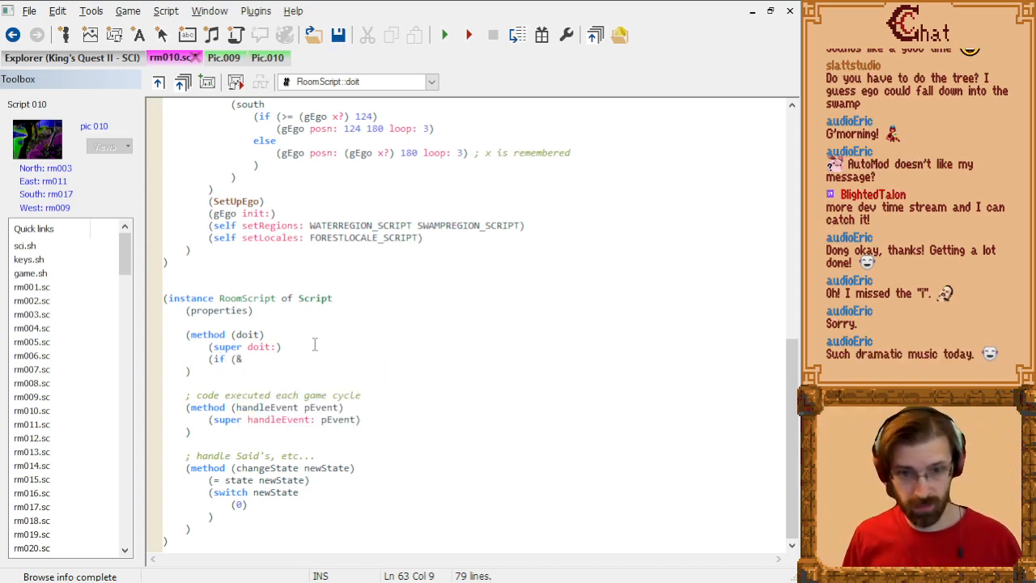
text((gEgo )
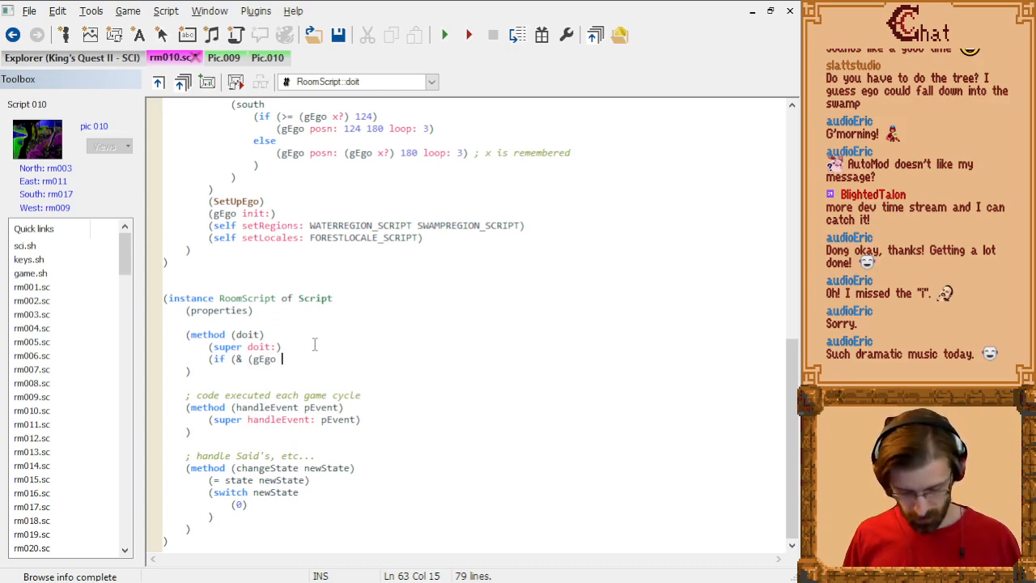
text(onControl)
key(ctrl+Left)
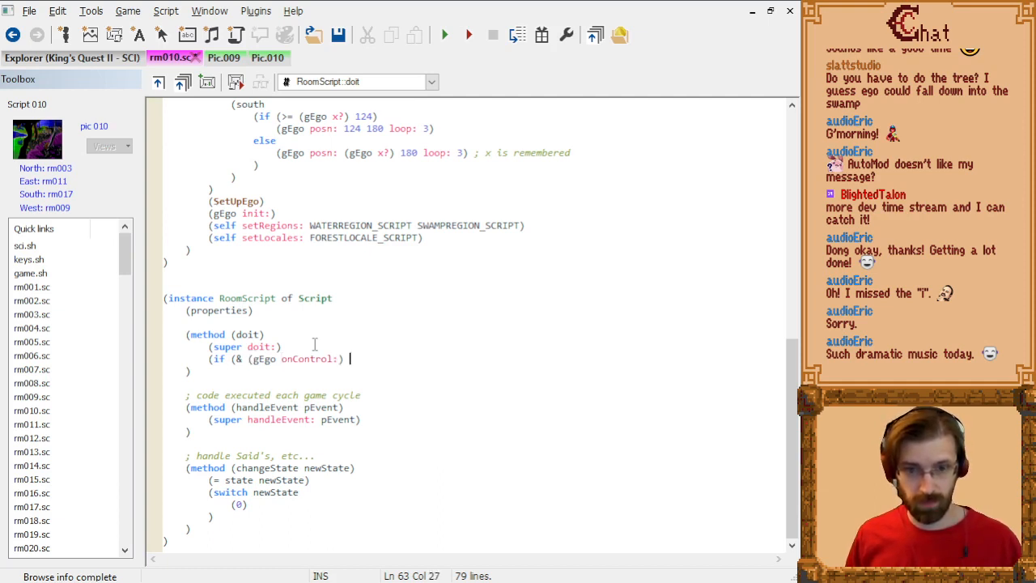
text(ctlPURPLE)
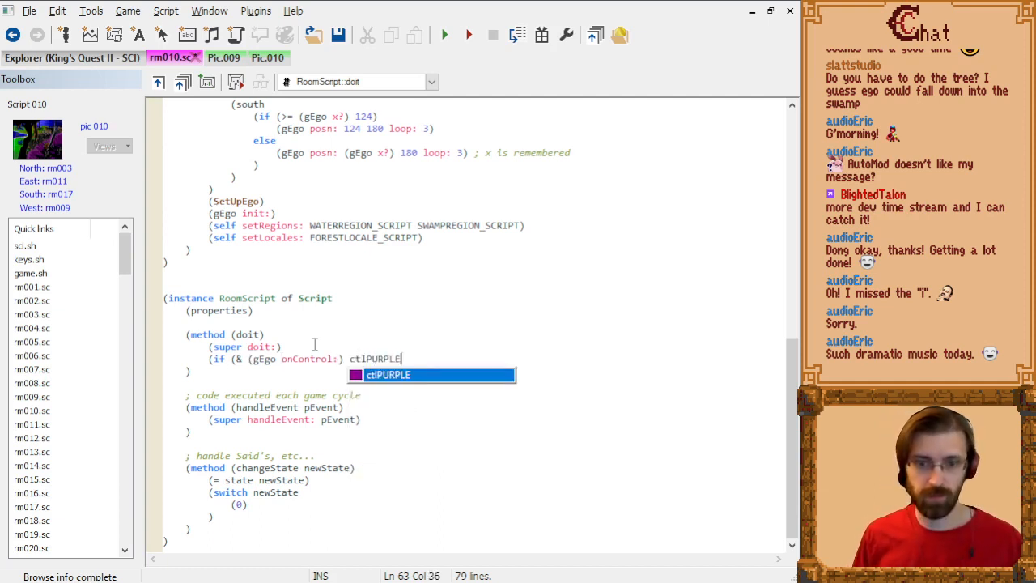
text())
Step: Fill the if block's body with the call (gRoom newRoom: north)
key(Return)
key(Return)
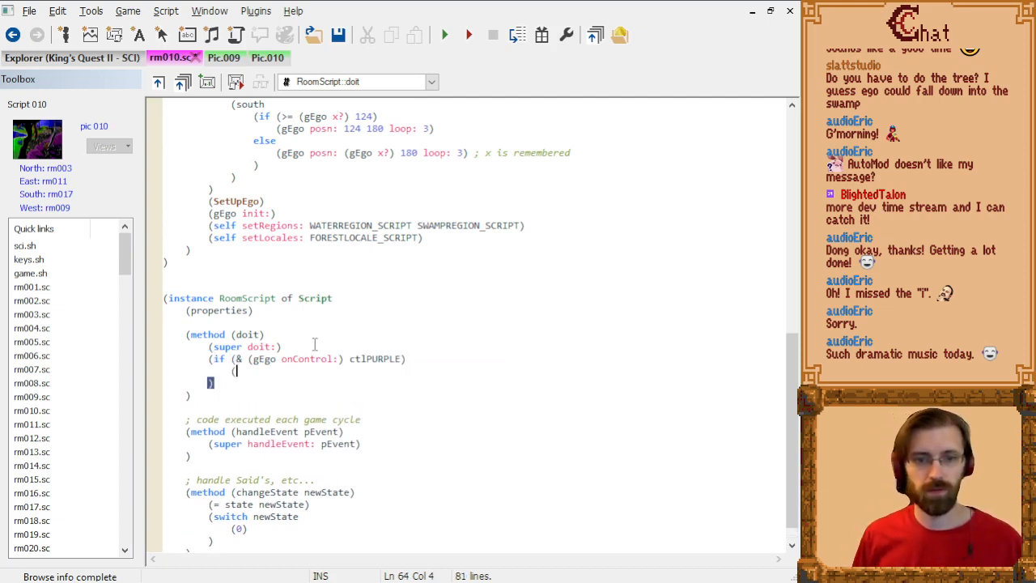
text((gRoom )
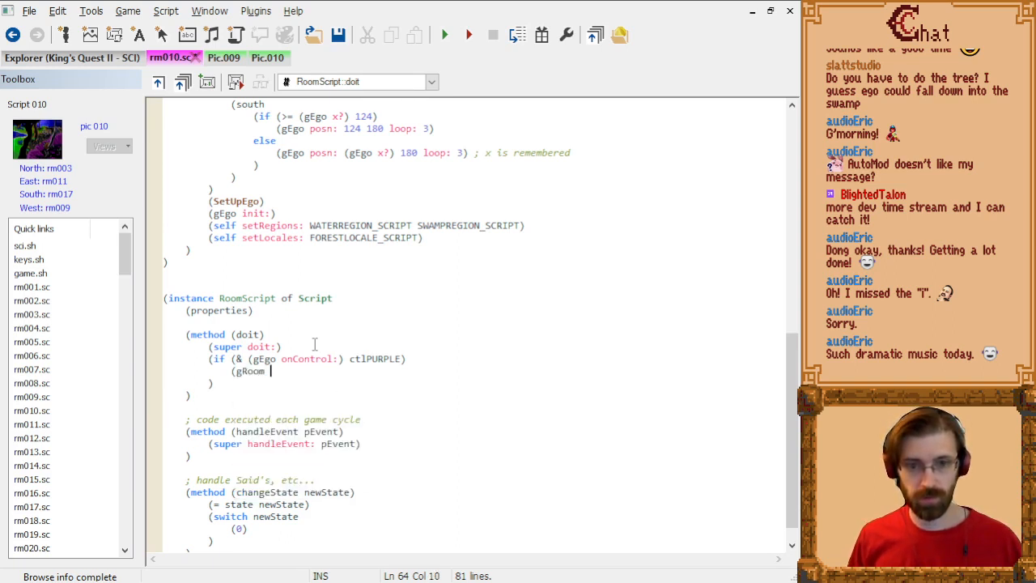
text(newRoom:)
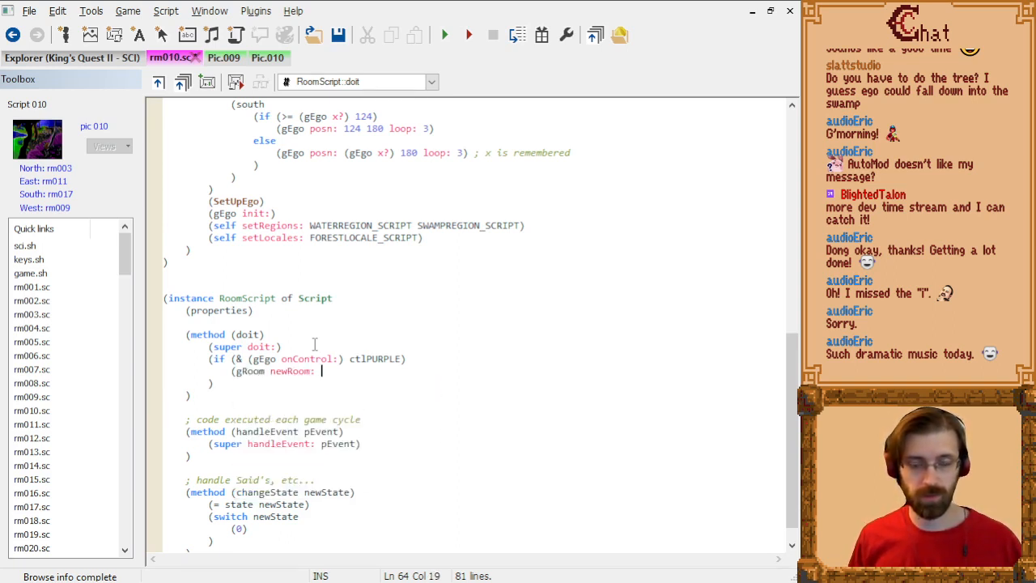
text( north))
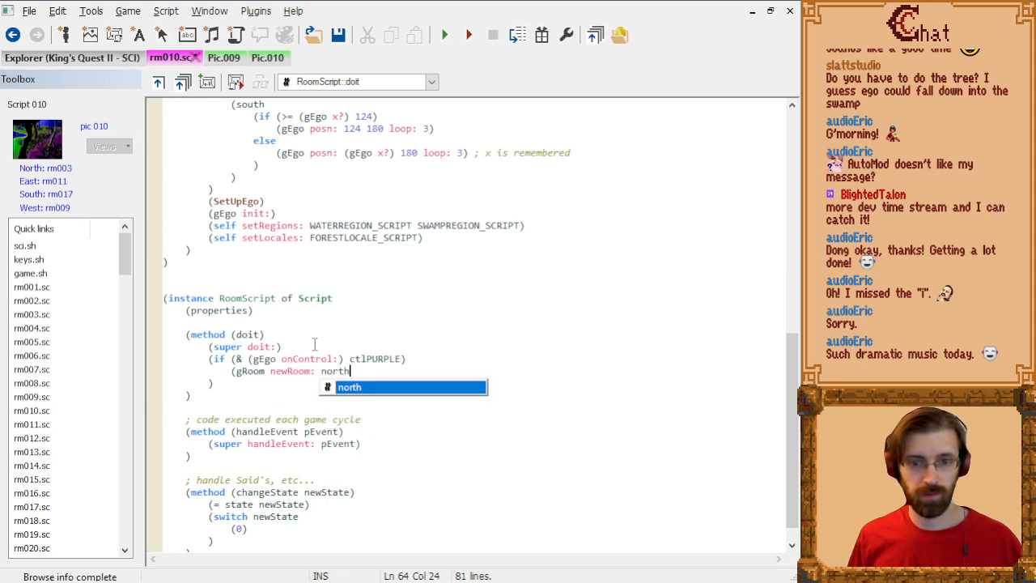
Step: Compile rm010.sc and go to the script line named in the compiler's error
click(372, 315)
key(ctrl+F7)
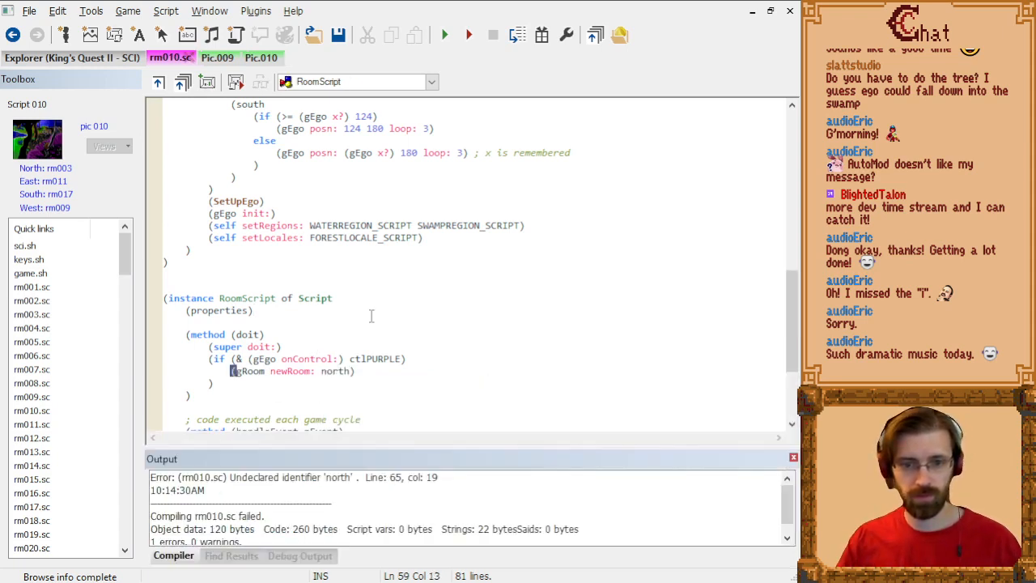
double_click(320, 478)
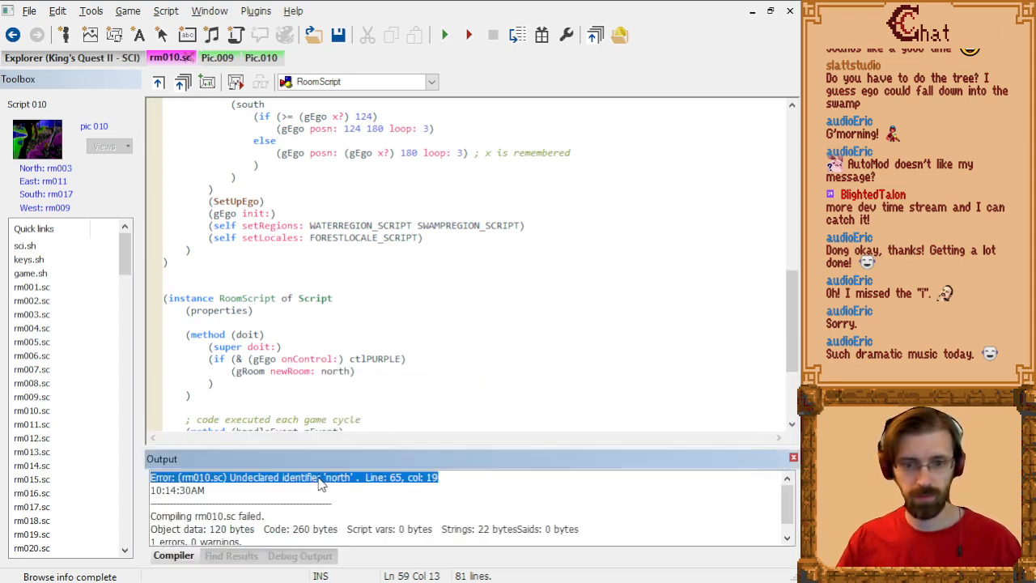
click(368, 369)
Step: Replace the north argument of newRoom in the doit method with the room number 3 and compile rm010.sc
scroll(369, 369, up, 6)
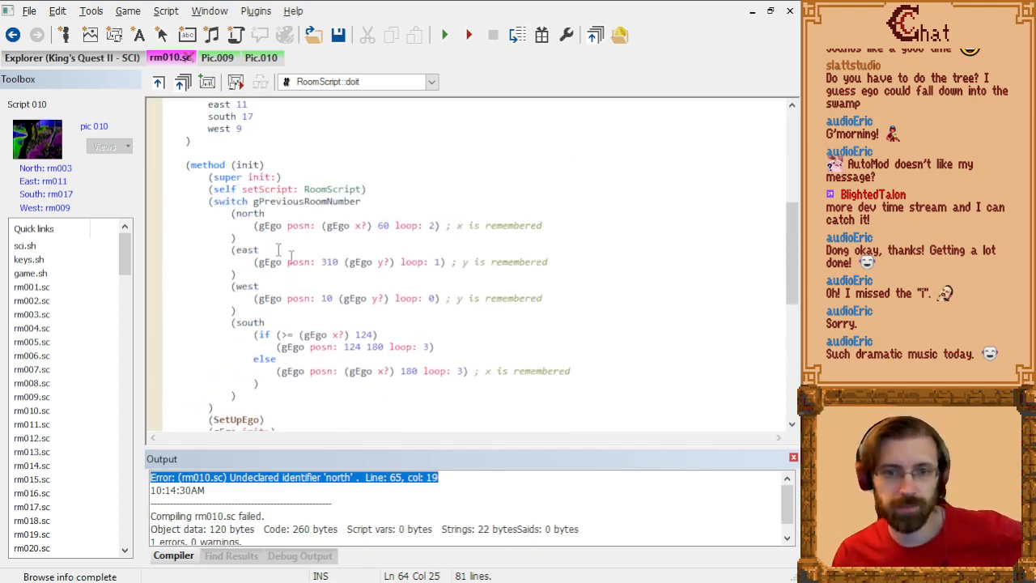
scroll(285, 231, up, 5)
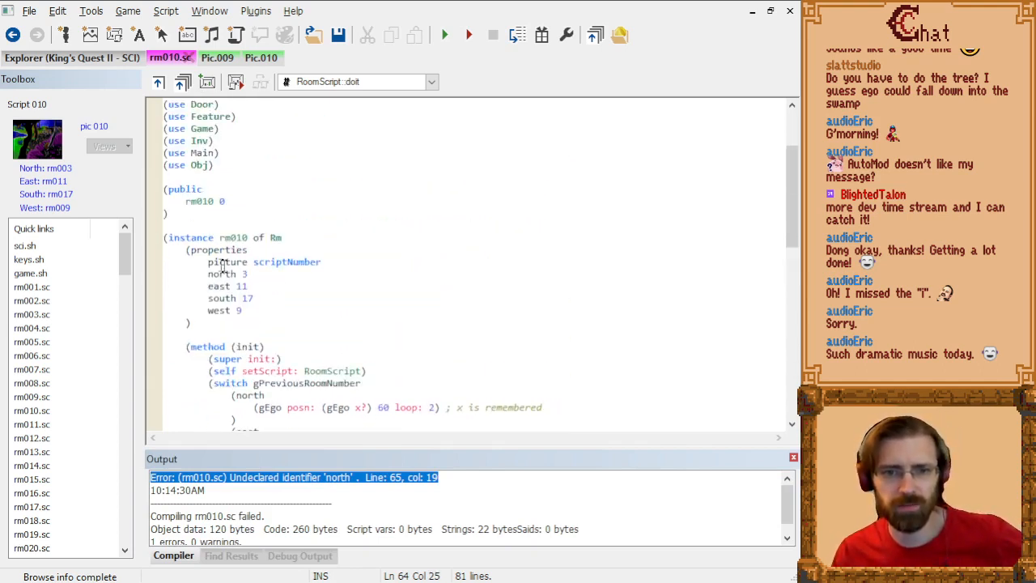
scroll(269, 291, down, 9)
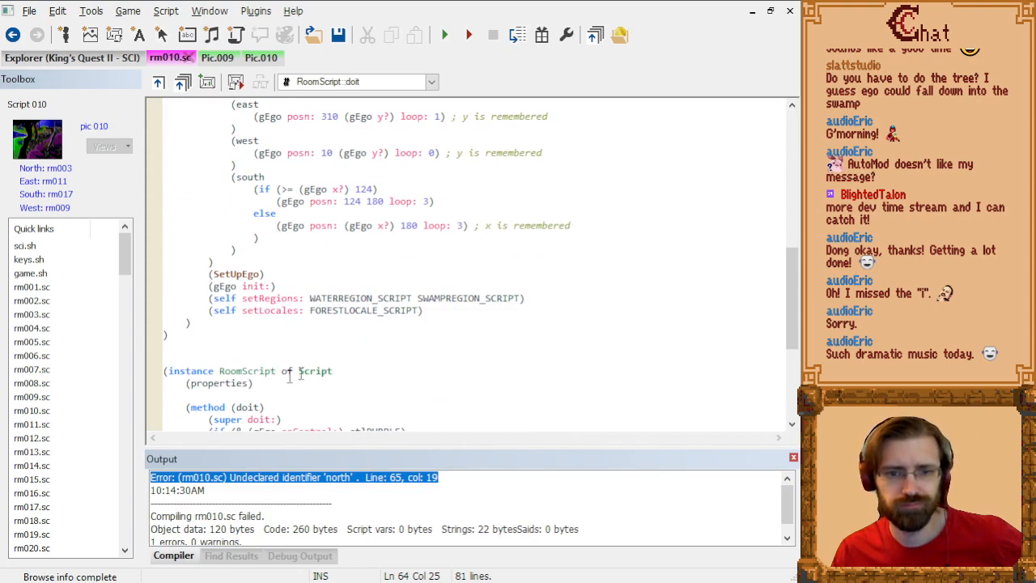
scroll(310, 406, down, 3)
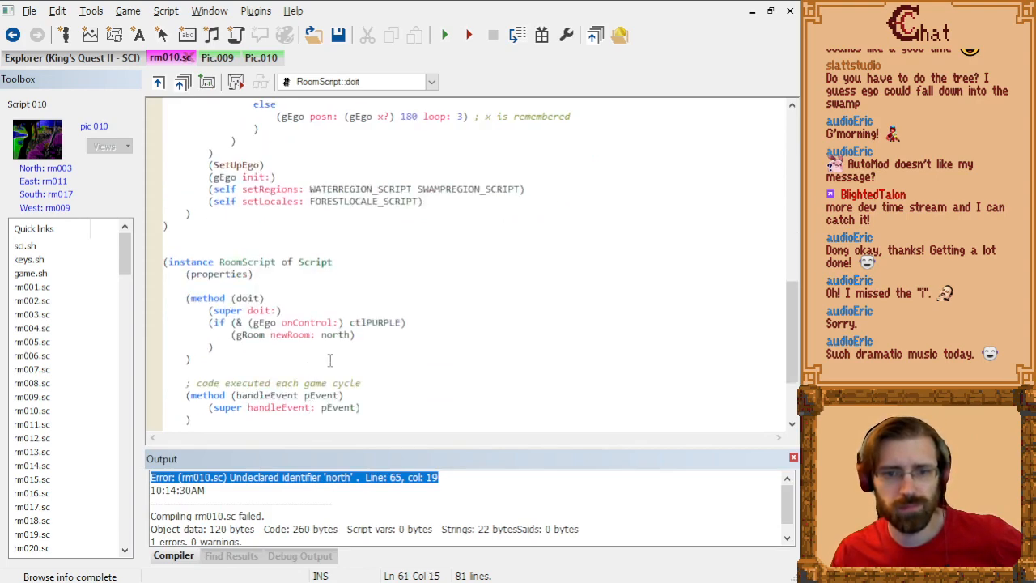
double_click(331, 334)
scroll(335, 332, up, 10)
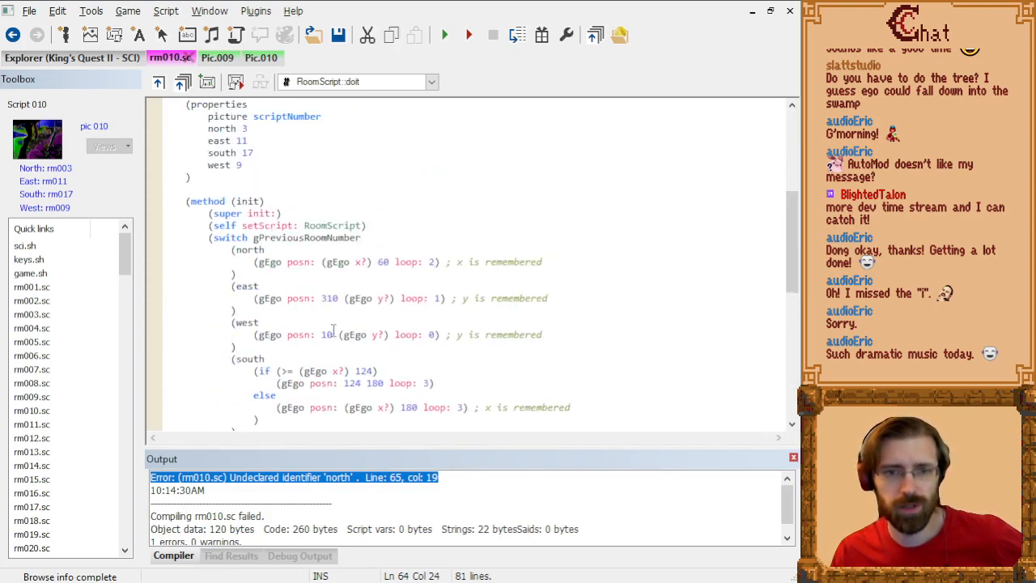
scroll(350, 323, down, 9)
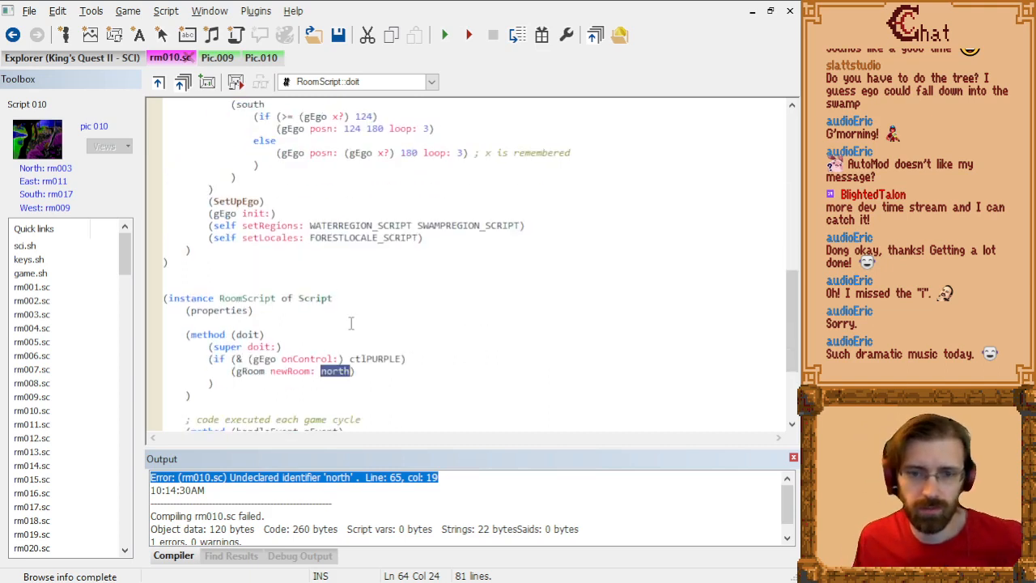
text(3)
key(ctrl+F7)
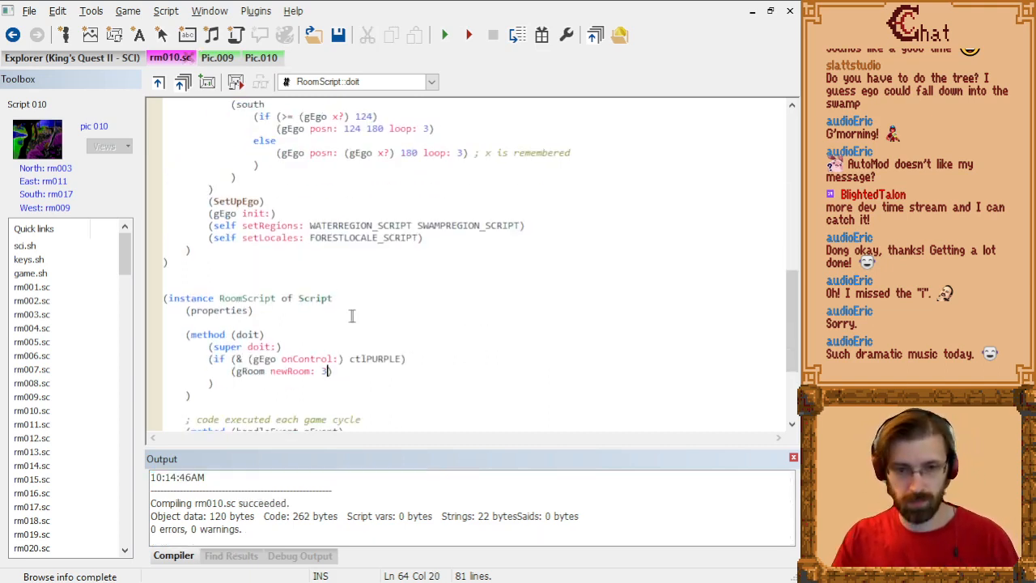
Step: Run the game, skip the title screen and teleport the hero to the swamp room
click(445, 35)
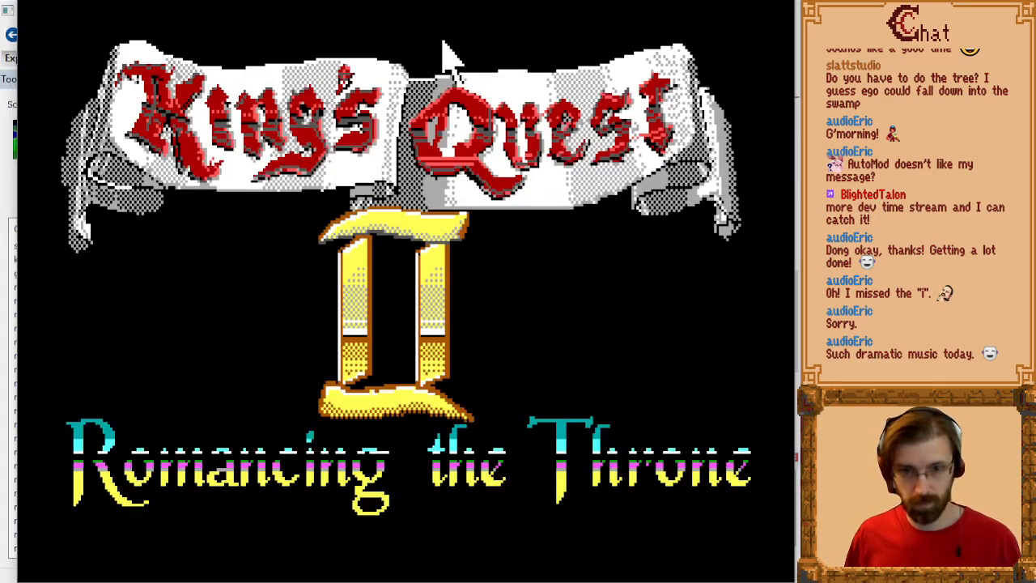
key(Return)
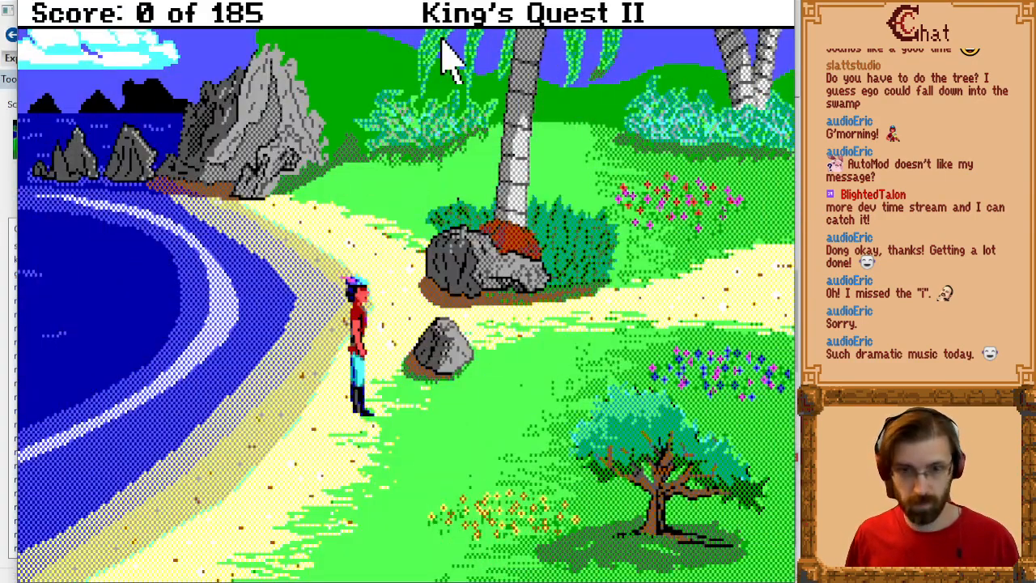
key(alt+t)
key(Up)
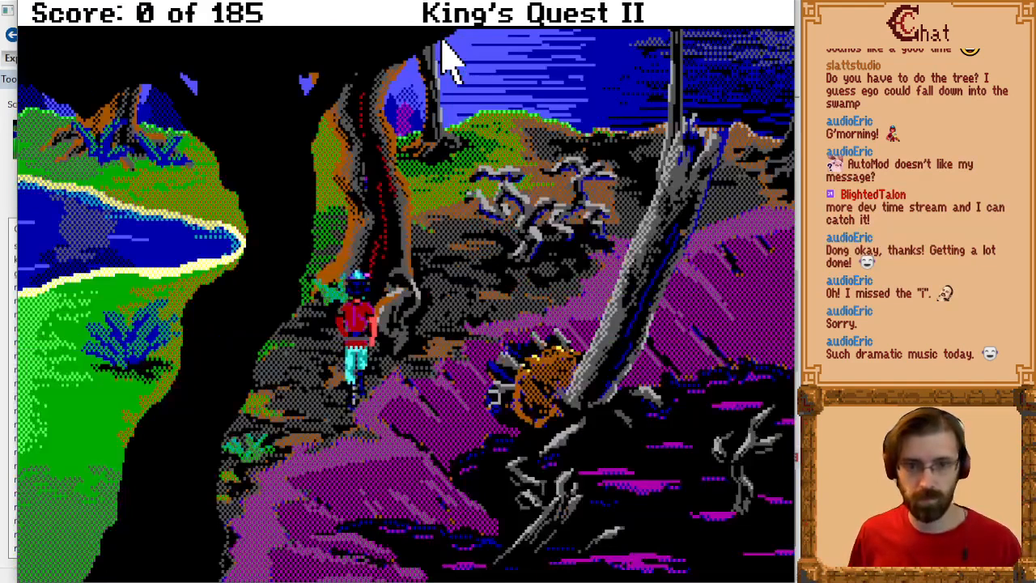
Step: Walk the hero around the large dark tree and across the swamp room's horizon to test the north exit
key(Left)
key(Up)
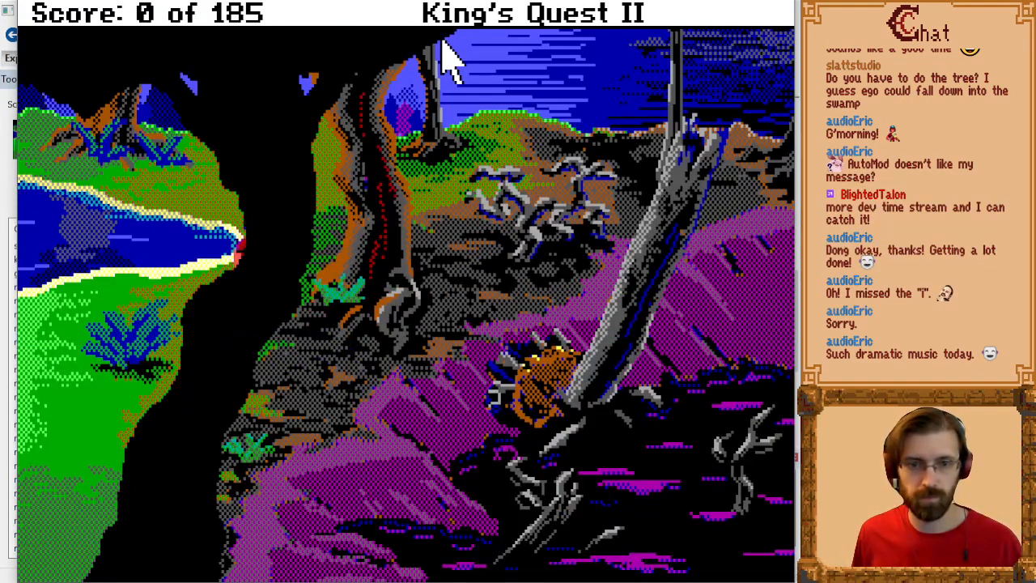
key(Right)
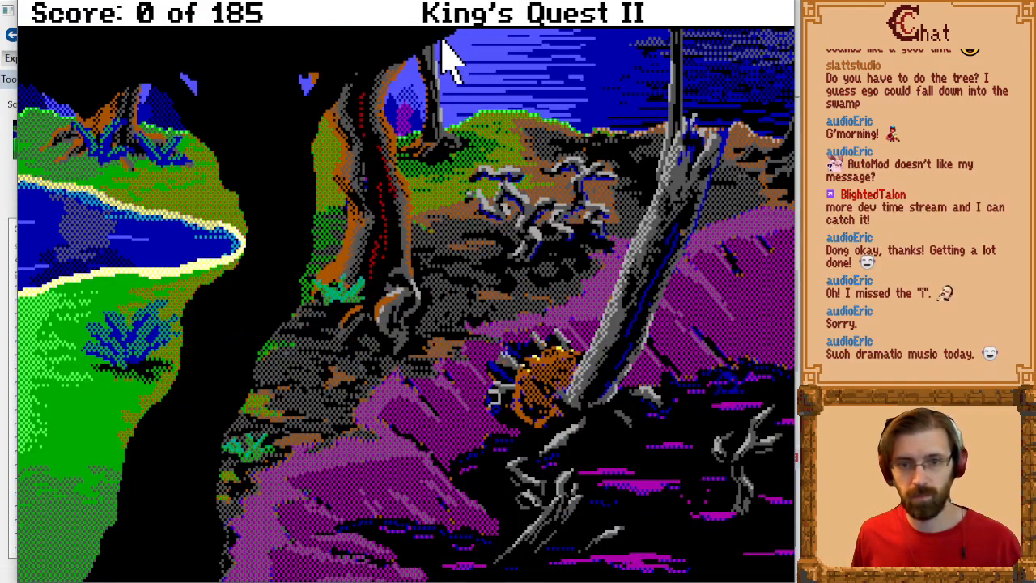
key(Page_Up)
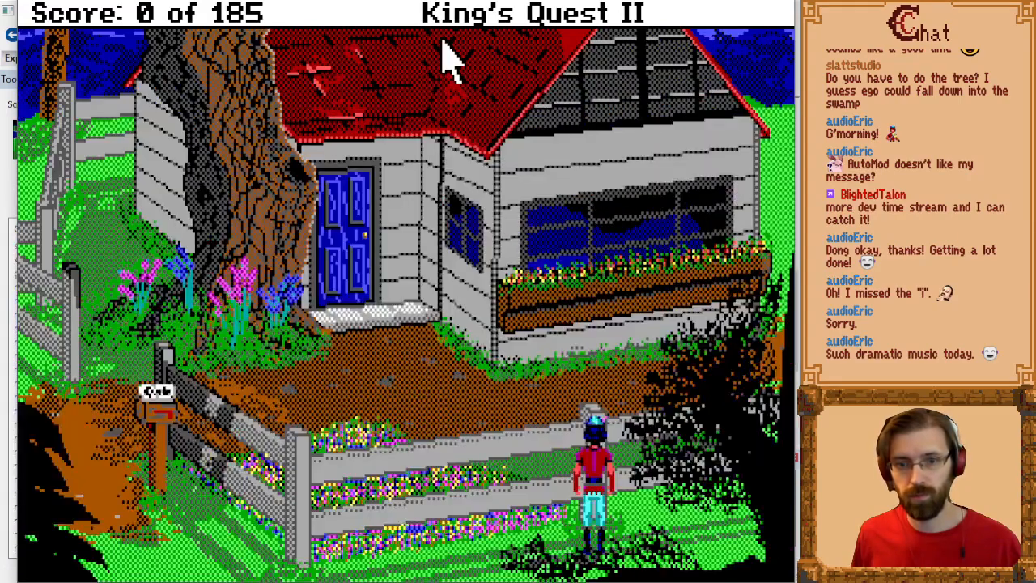
Step: Return to the swamp room and test walking across the horizon near the dead trunk and back again
key(Down)
key(Page_Up)
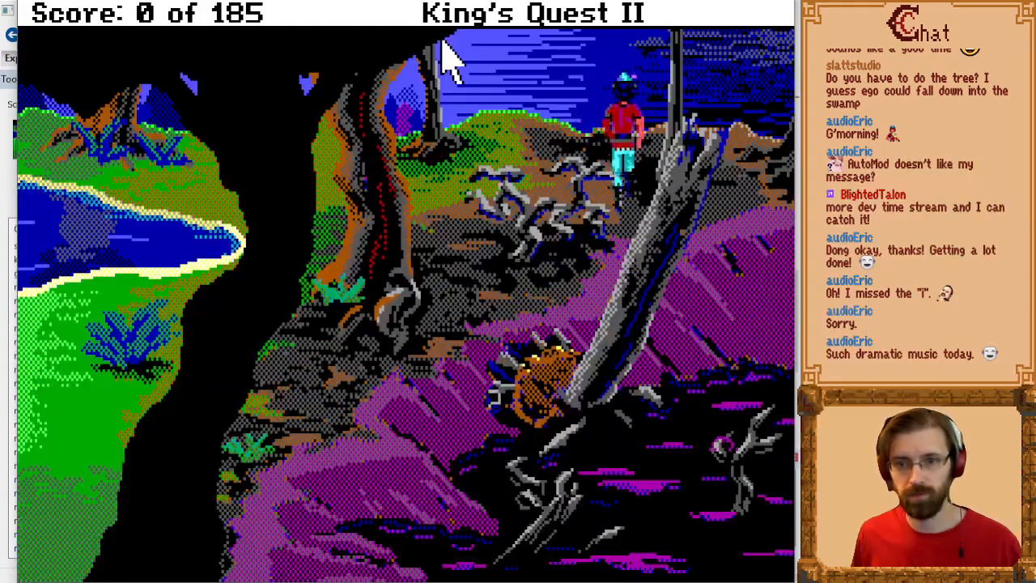
key(Up)
key(Return)
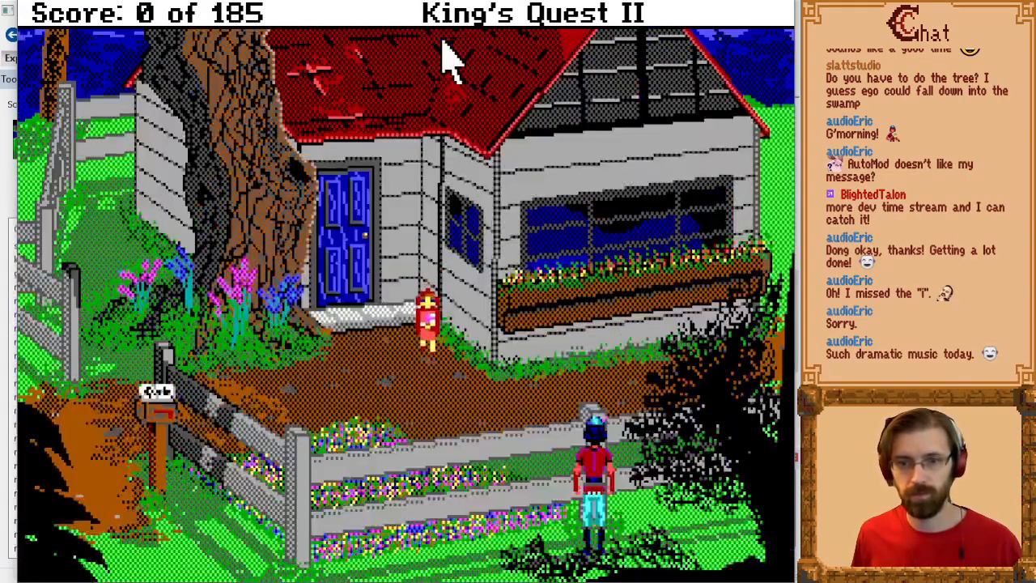
key(Down)
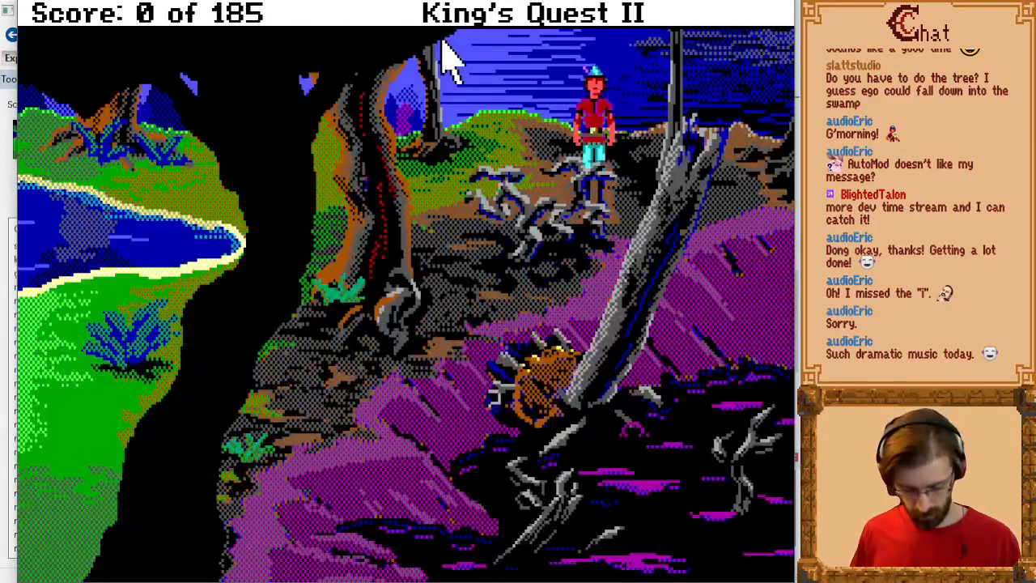
Step: Display the control map to check the purple horizon area and retest the north exit in both directions
key(alt+c)
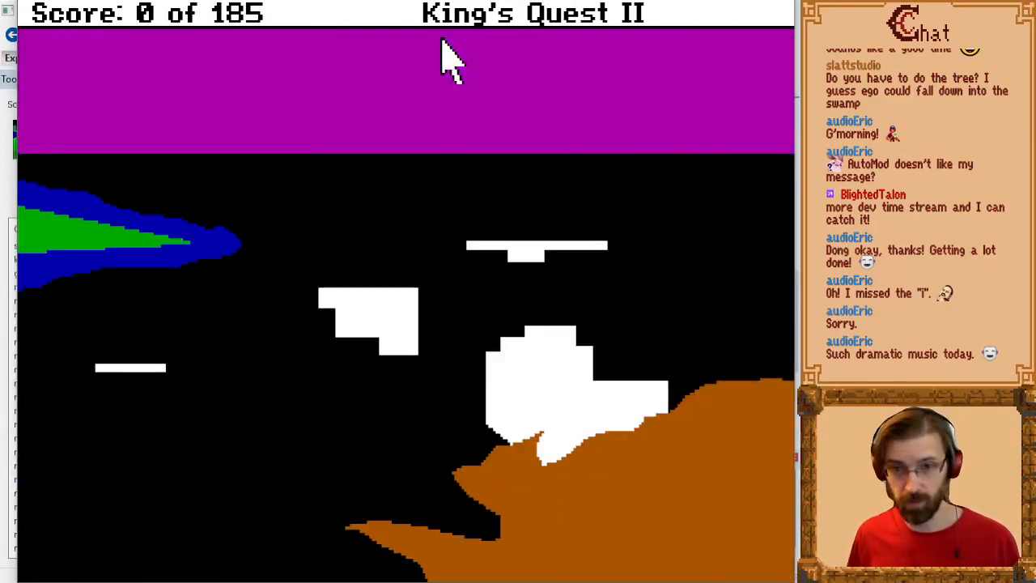
key(Return)
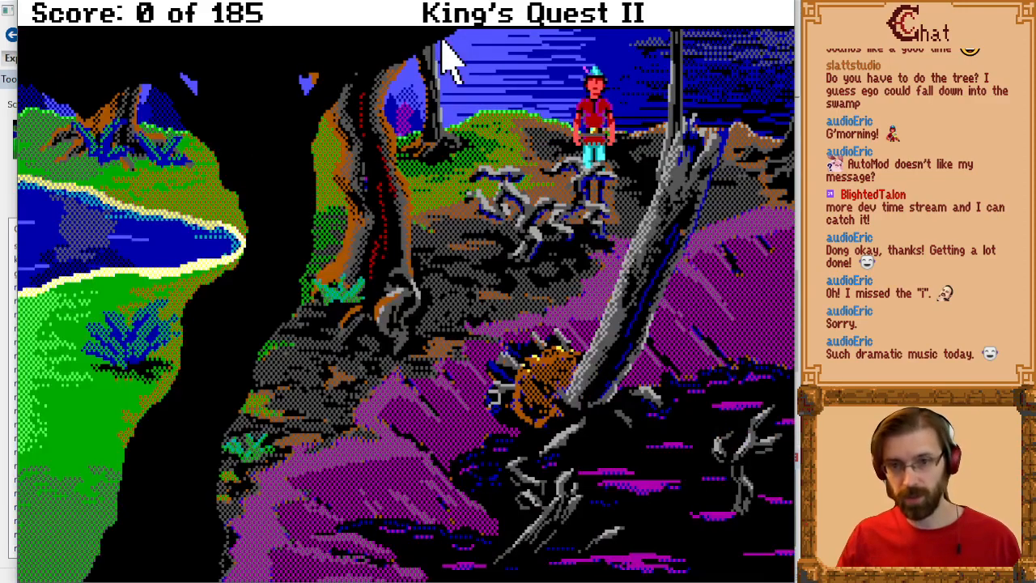
key(Up)
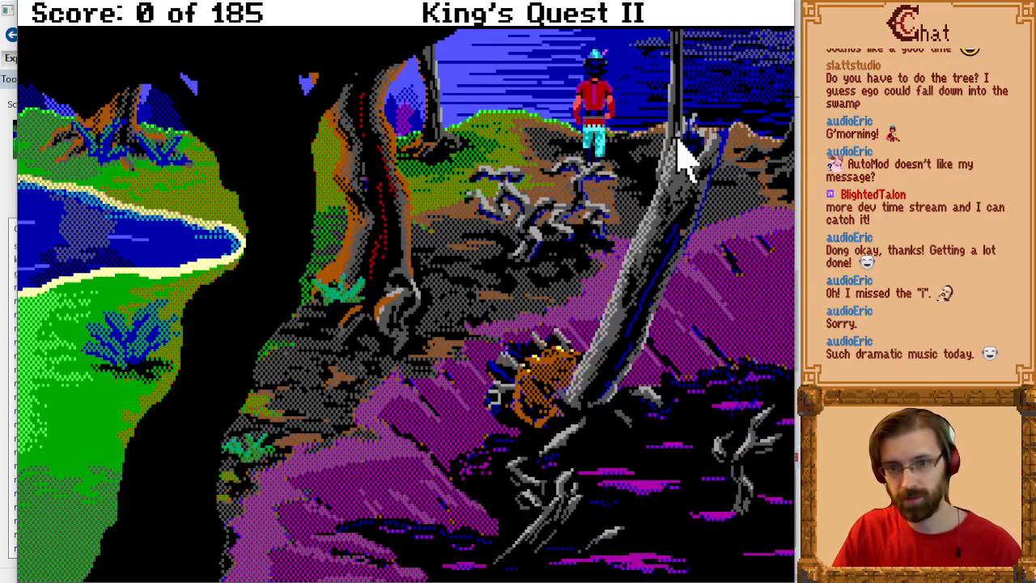
key(Down)
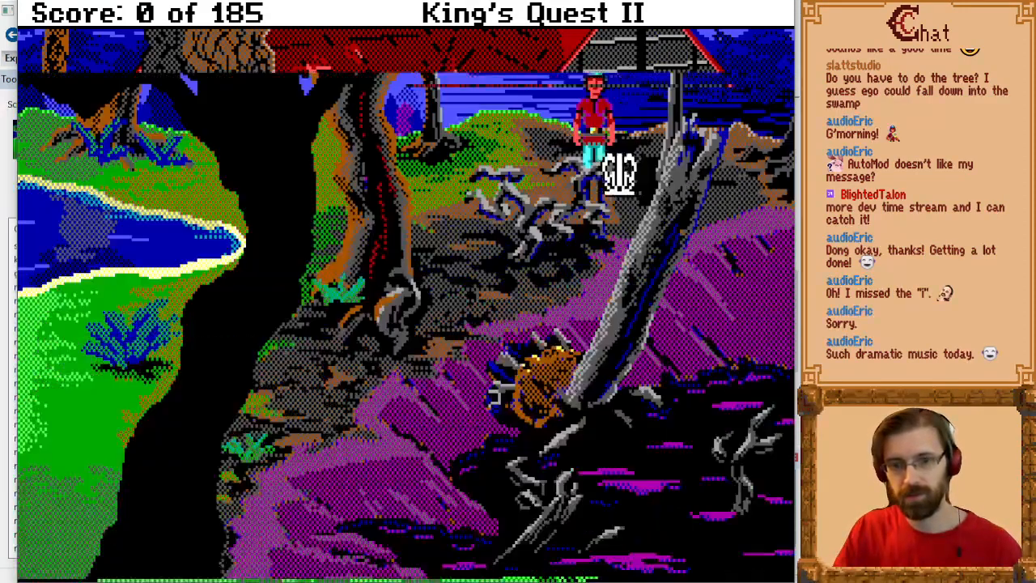
Step: Test the north exit above the bones, and walk into the west room and back along the top of the pond
key(Left)
key(Up)
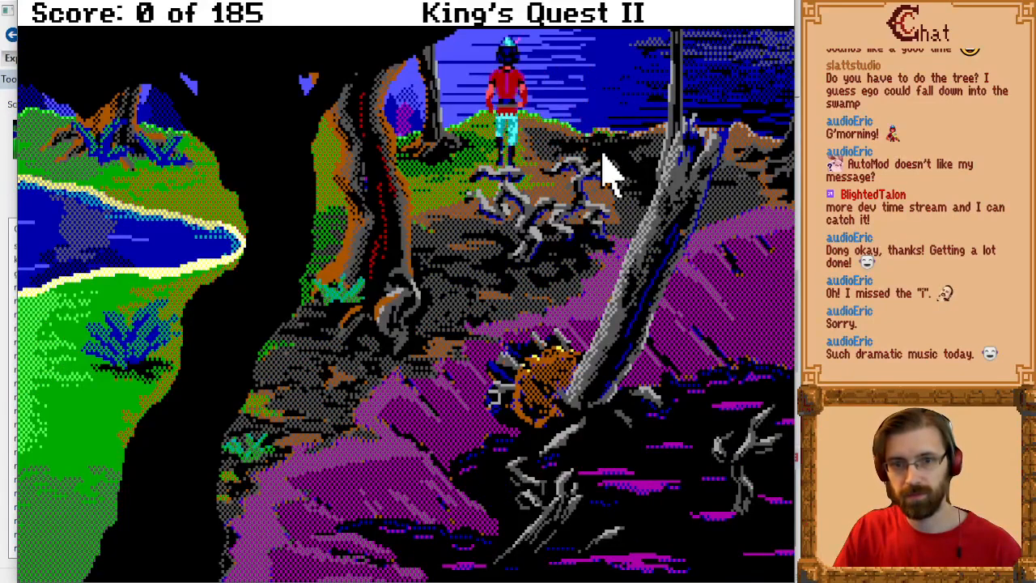
key(Down)
key(Left)
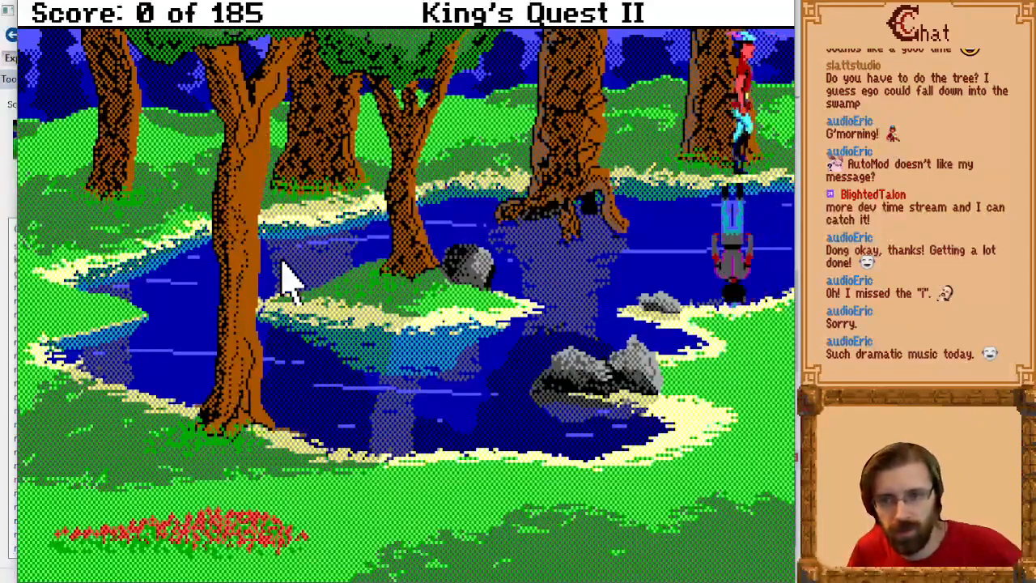
key(Right)
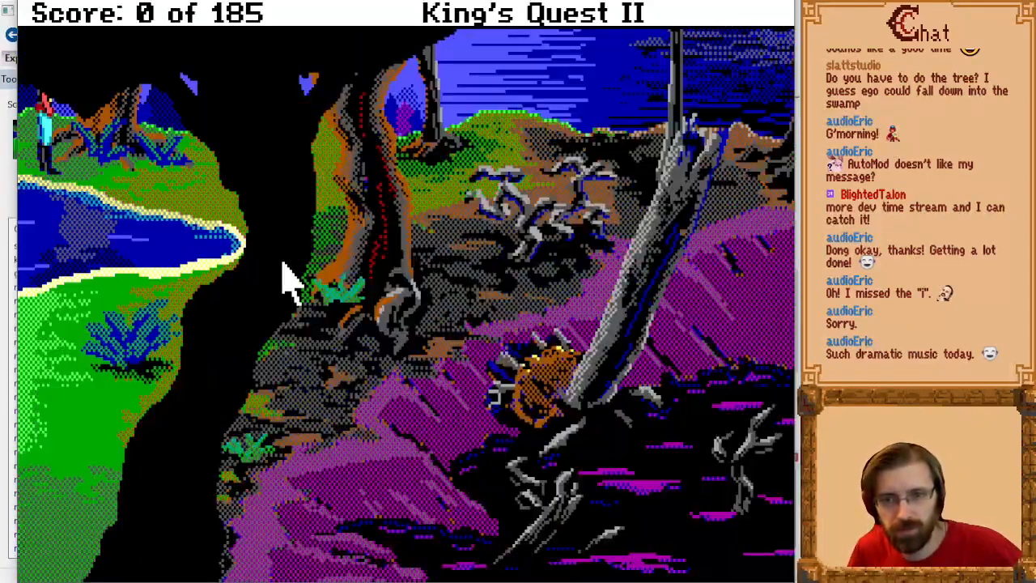
Step: Test the north exit from the ground behind the pond and return to the swamp room
key(Up)
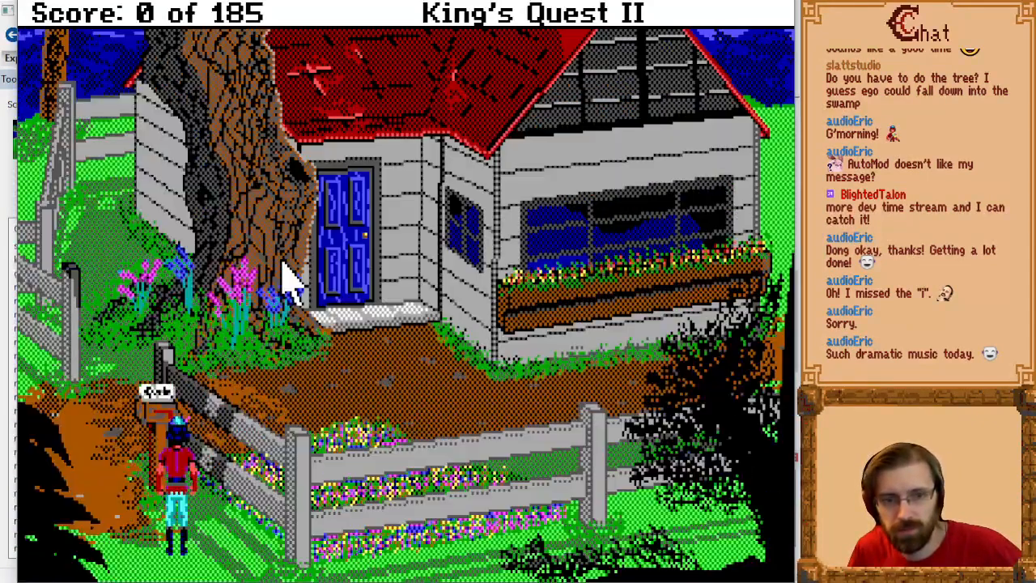
key(Down)
key(Right)
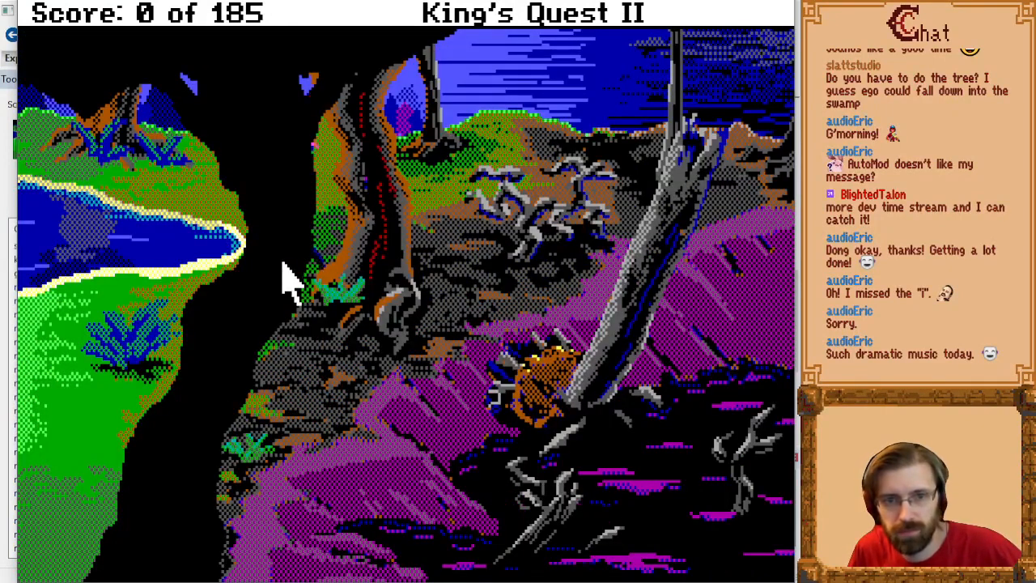
Step: Walk the hero around the pond shore, past the large dark tree and up the path towards the bones
key(Left)
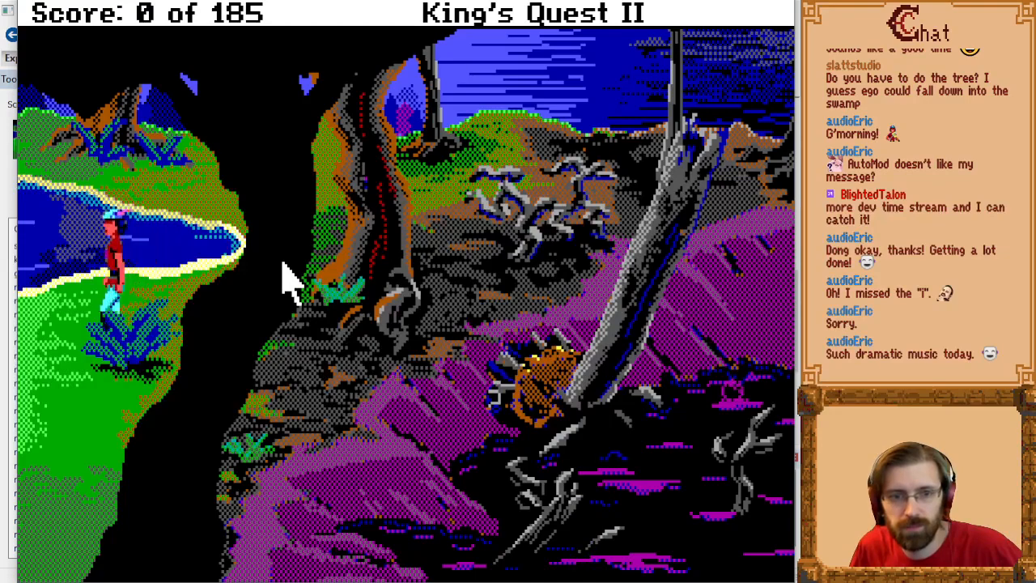
key(Right)
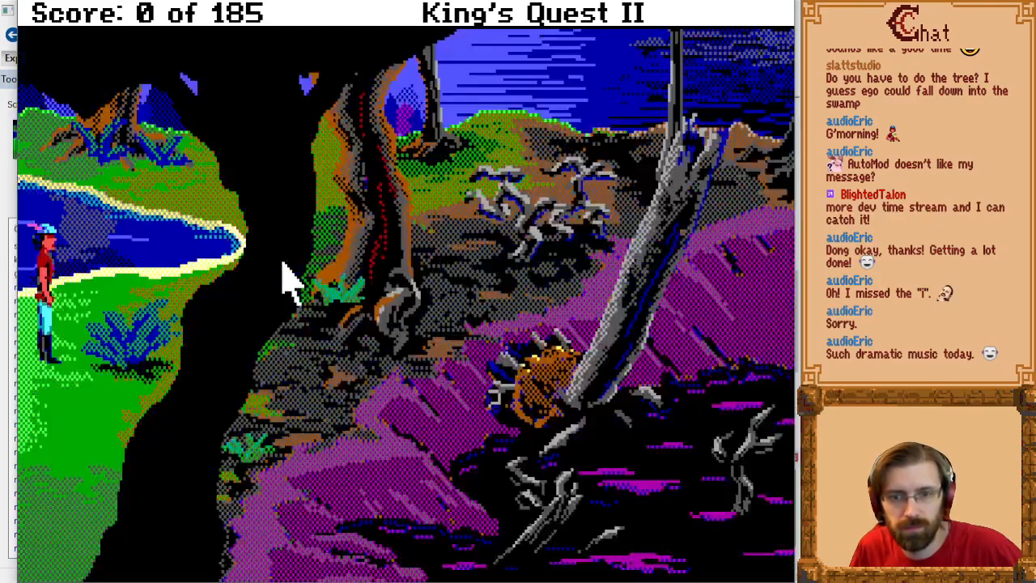
key(Down)
key(Right)
key(Page_Up)
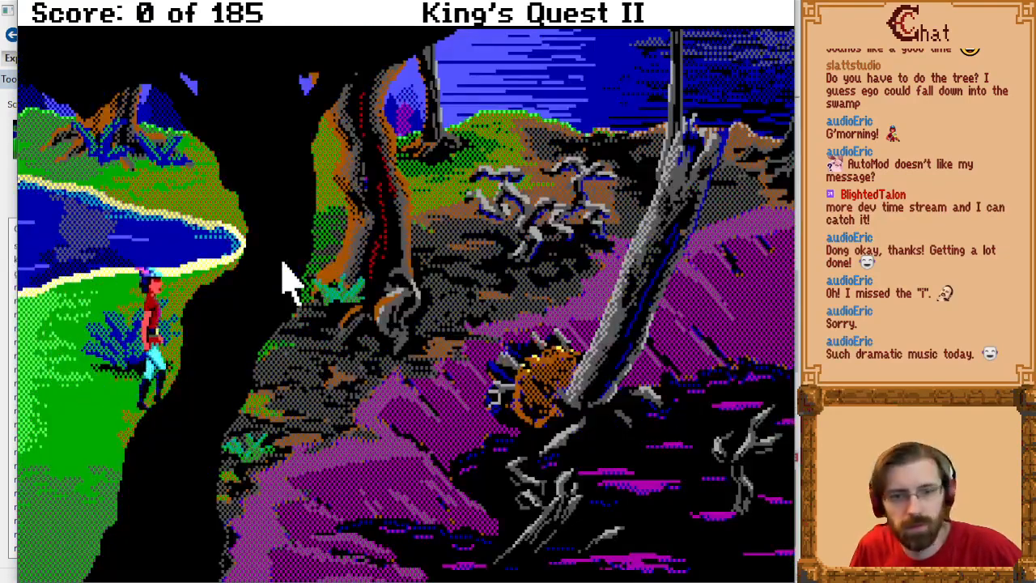
key(Right)
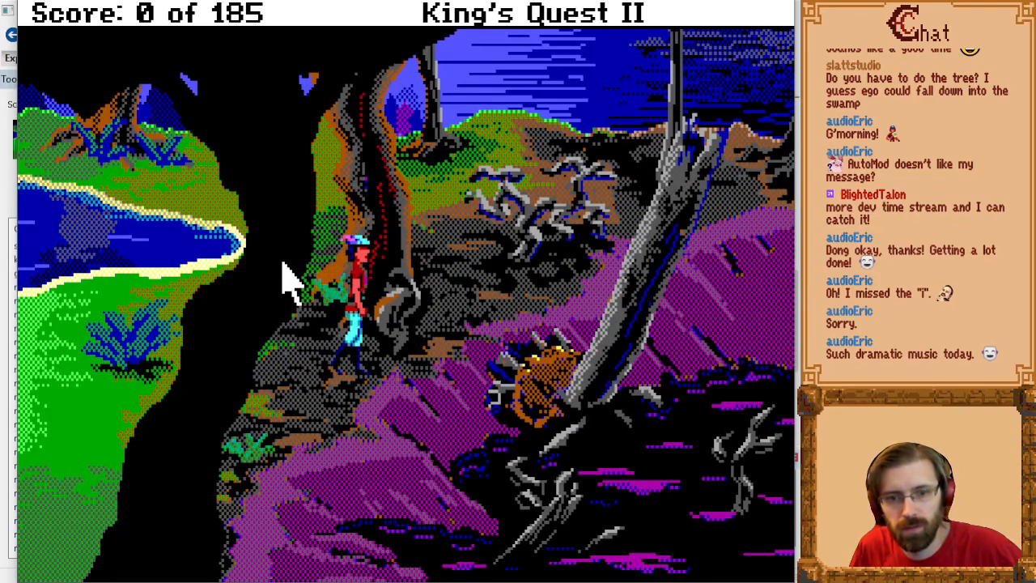
key(Page_Up)
key(Up)
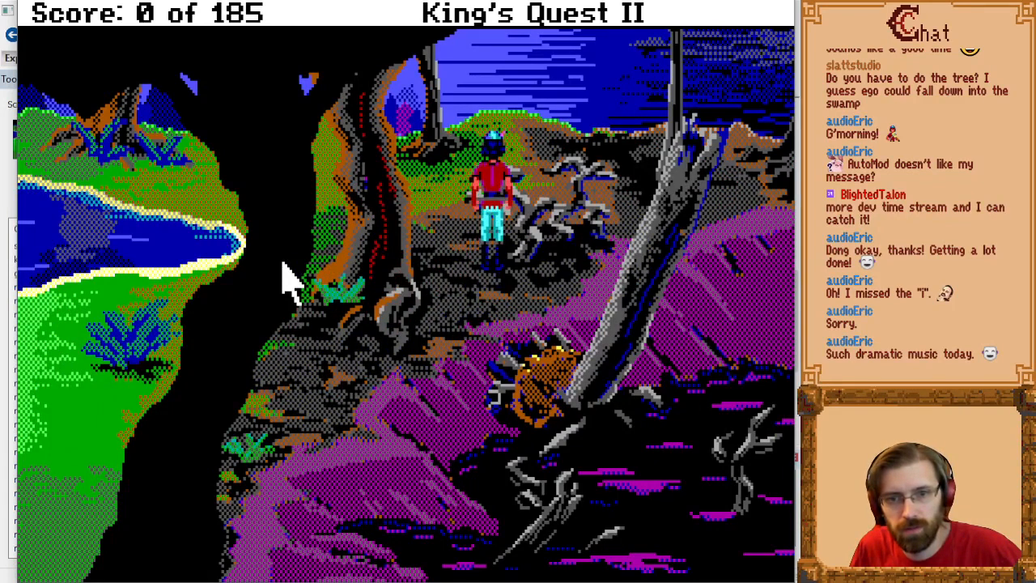
Step: Walk the hero past the bones across the horizon to the north room and back into the swamp
key(Left)
key(Up)
key(Page_Up)
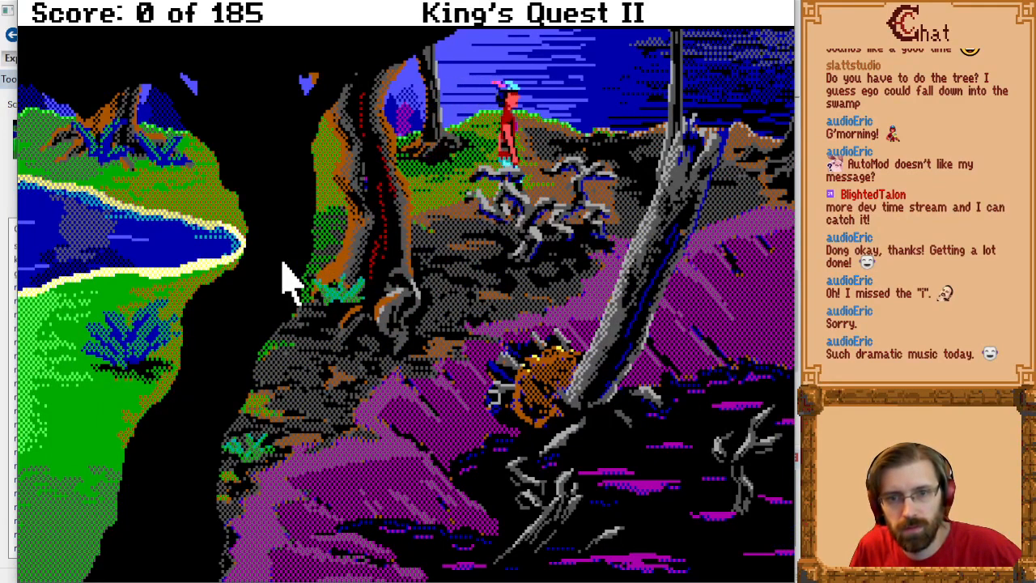
key(Up)
key(Return)
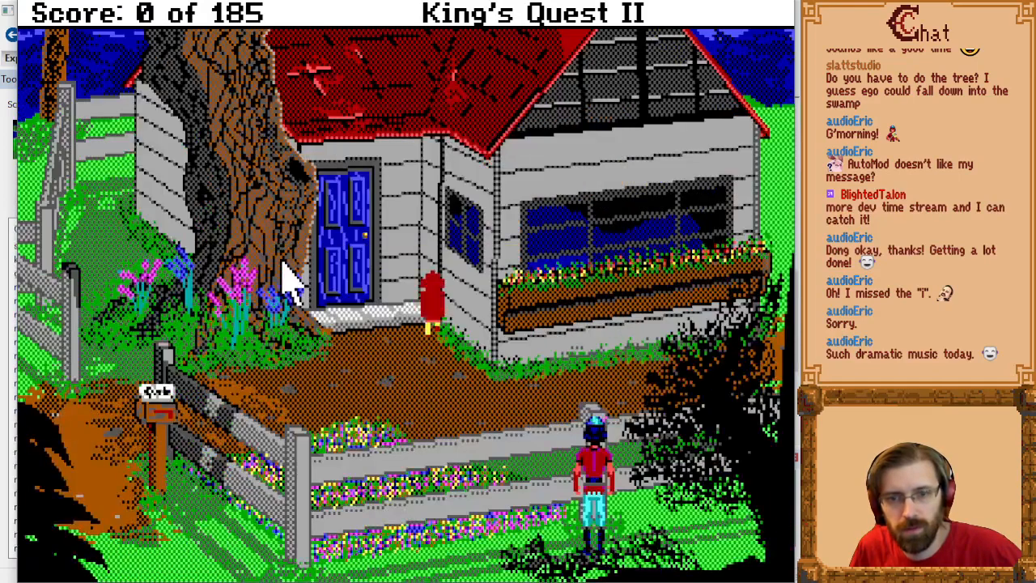
key(Right)
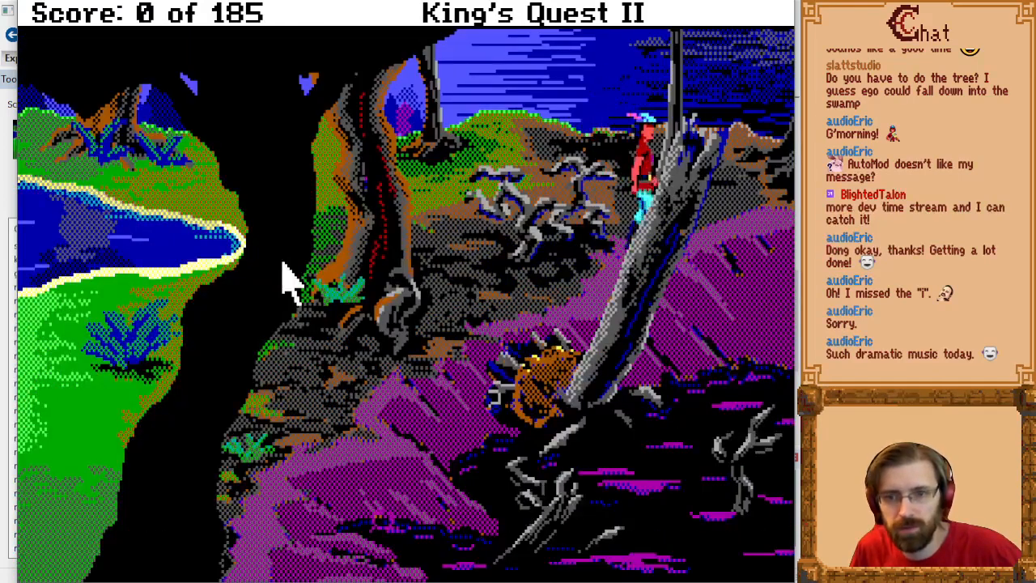
Step: Walk the hero around behind the dead trunk and along the ground just below the horizon
key(Left)
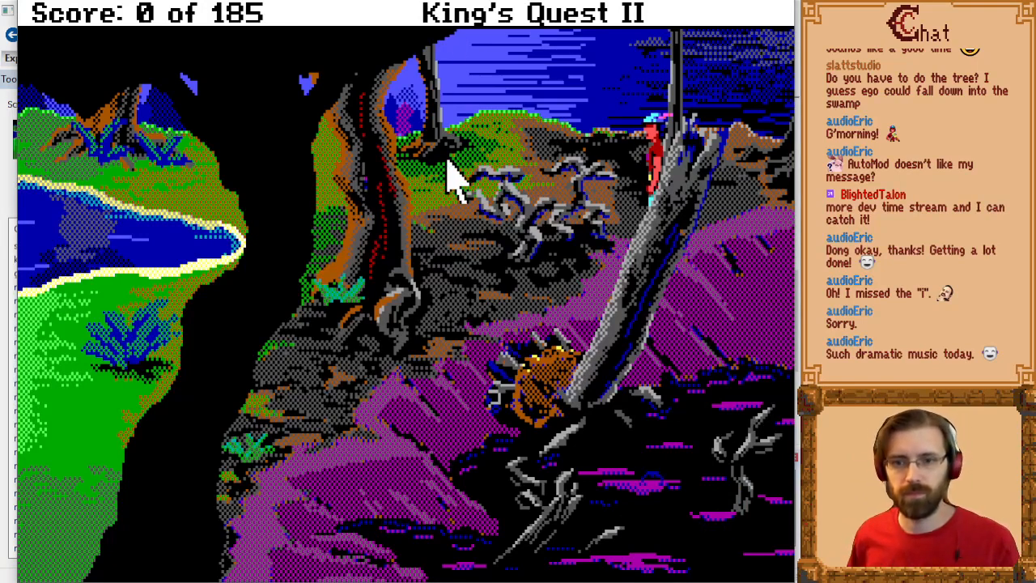
key(Right)
key(Up)
key(Left)
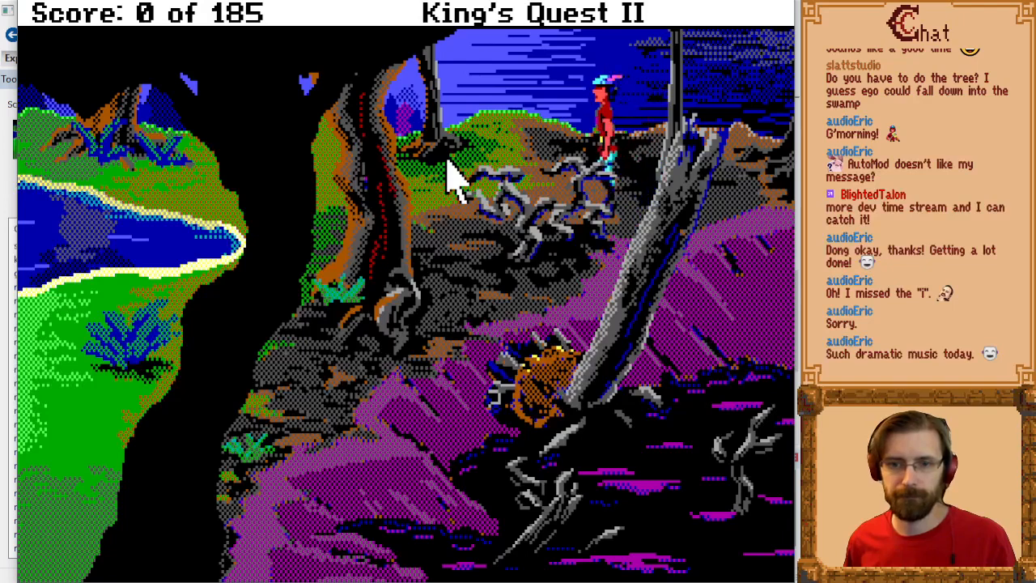
Step: Walk the hero down from the horizon past the bones and quit the test run
key(Down)
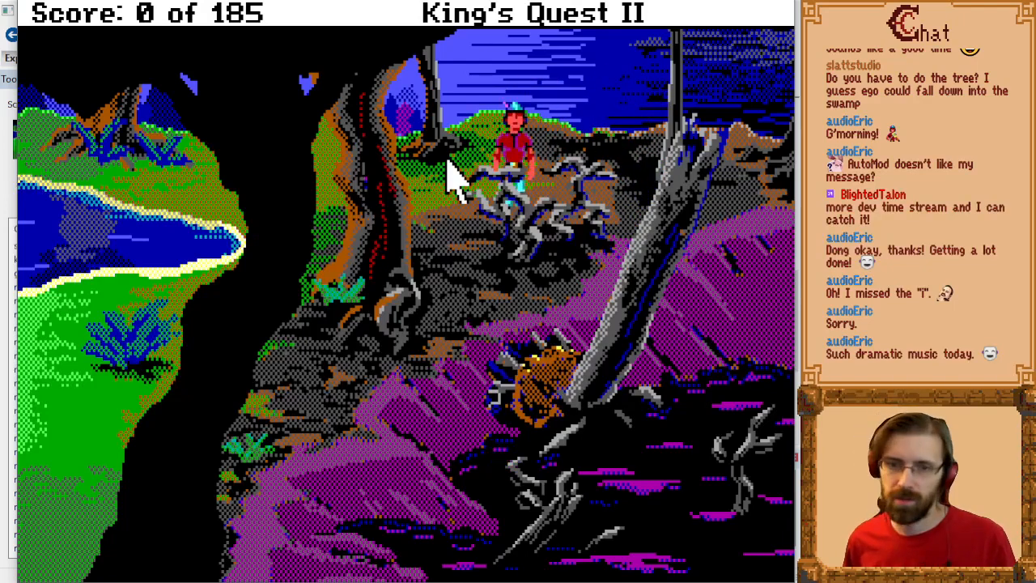
key(Left)
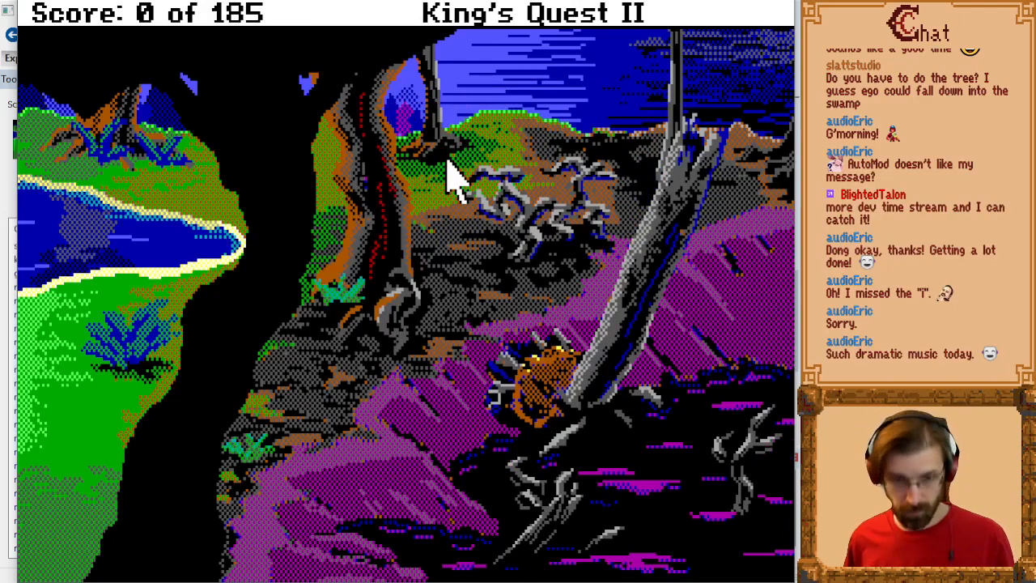
key(alt+F4)
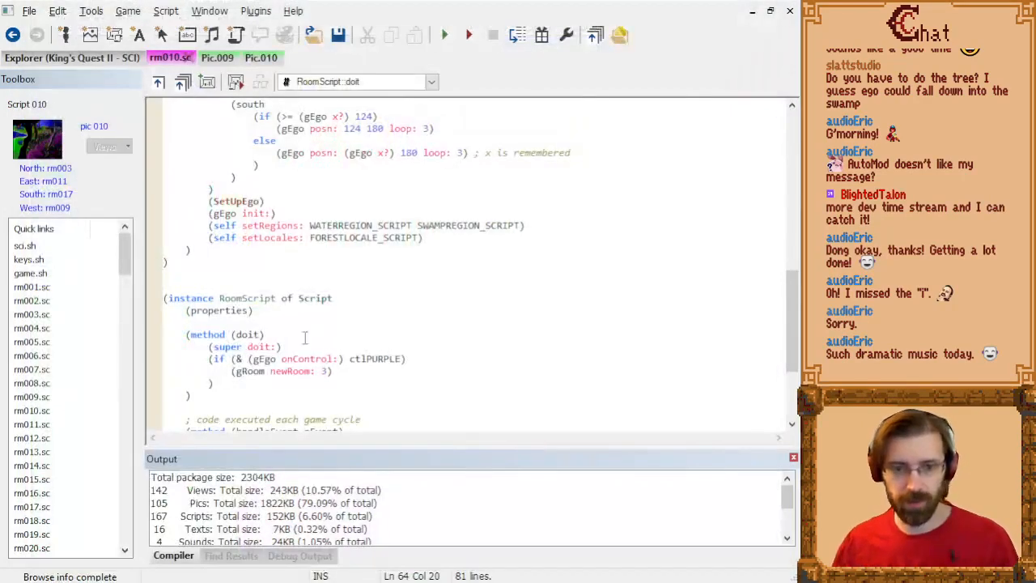
Step: Open the rm009 script from its picture, check which regions it sets, and return to the rm010 script
click(224, 63)
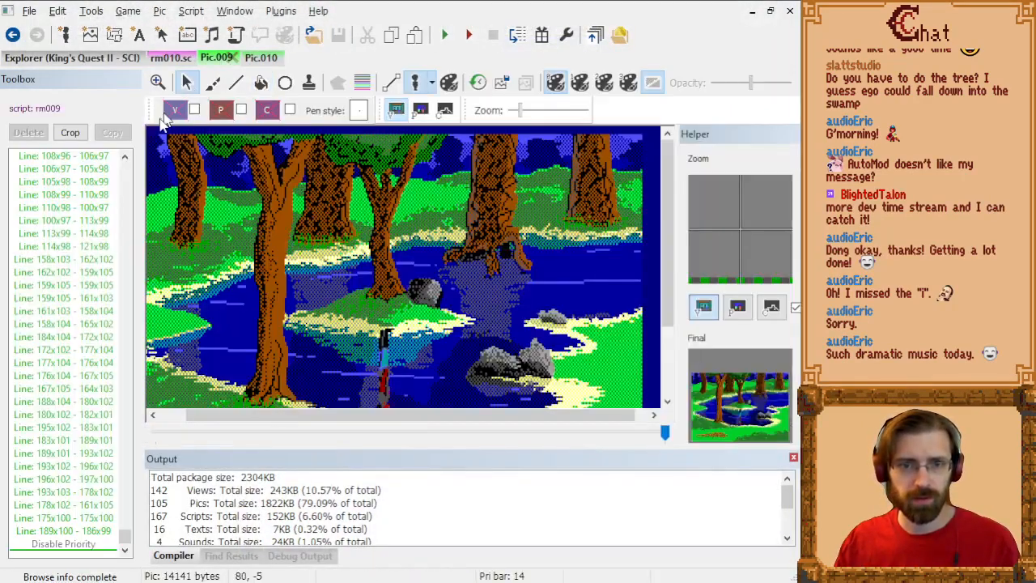
click(32, 105)
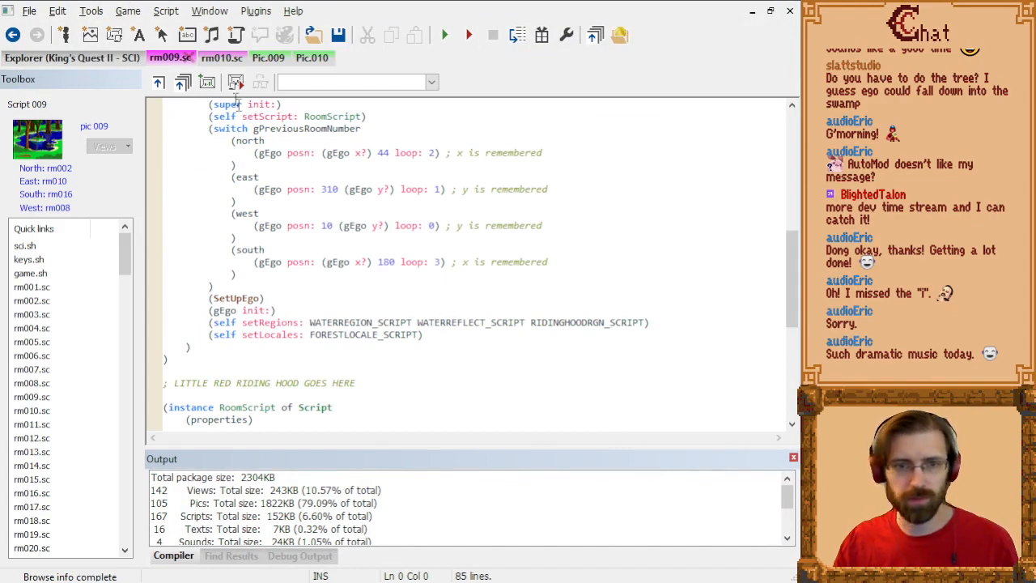
click(220, 59)
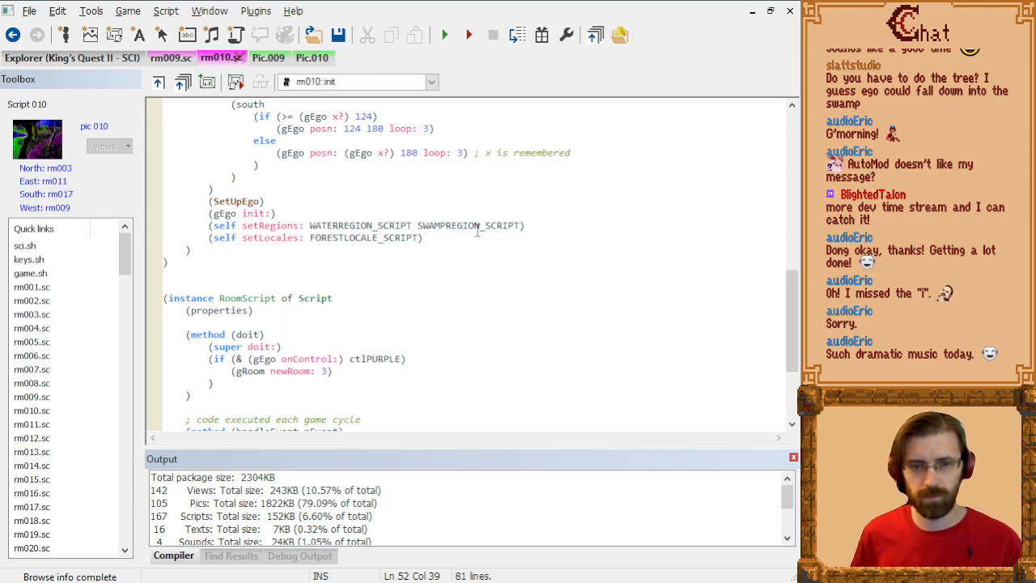
Step: Insert WATERREFLECT_SCRIPT between WATERREGION_SCRIPT and SWAMPREGION_SCRIPT in rm010's setRegions line and compile the script
key(Down)
text(WATERREFLECT_SCRIP)
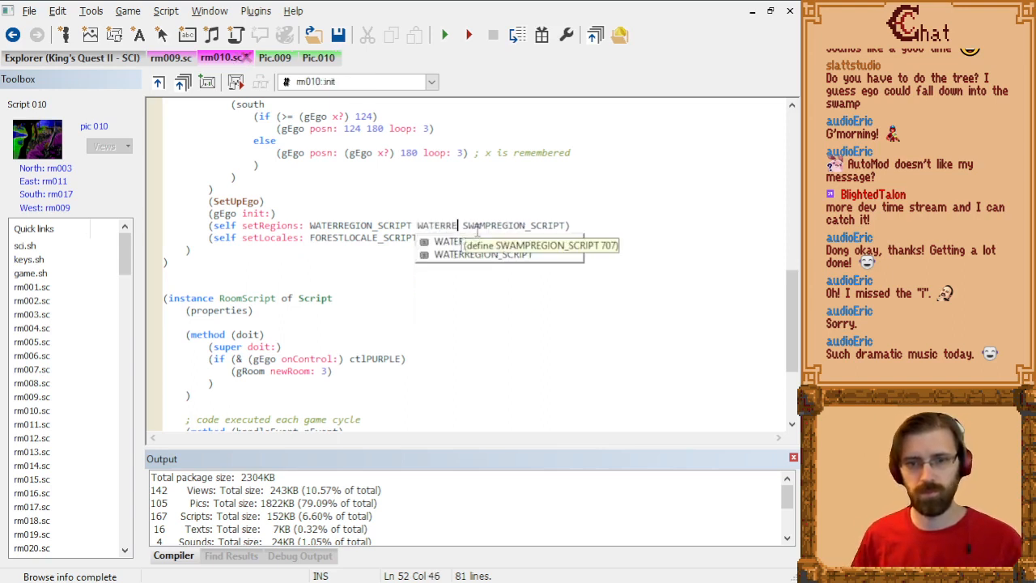
text(T)
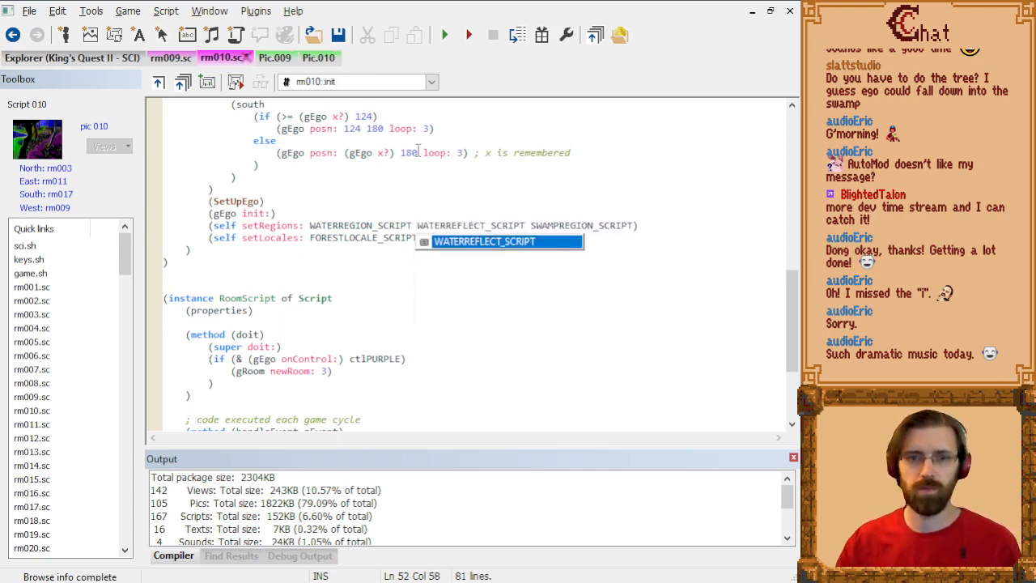
click(565, 29)
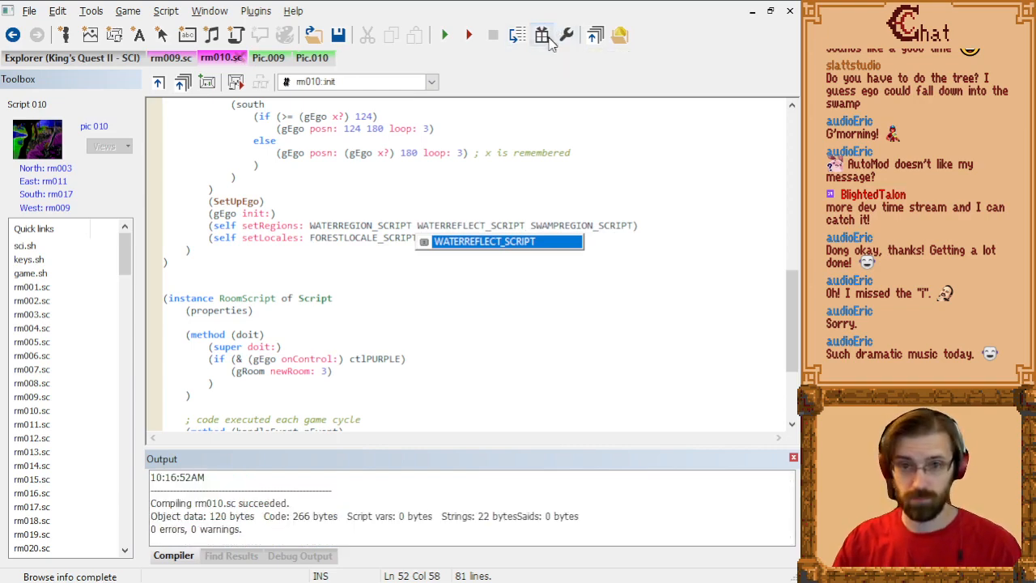
Step: Rebuild the game's resource package, run the game and begin a new game from the title screen
click(545, 37)
click(444, 36)
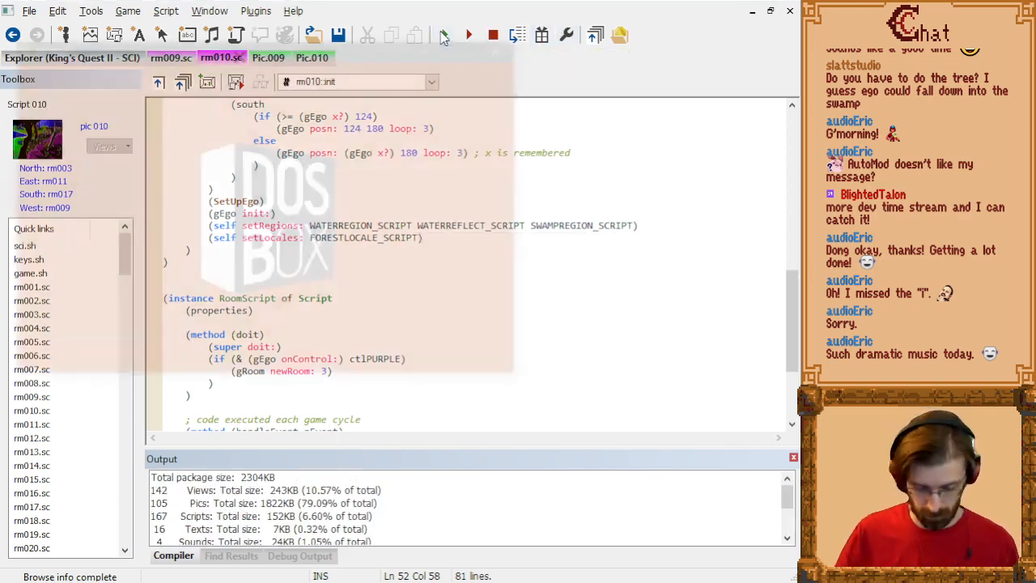
key(Return)
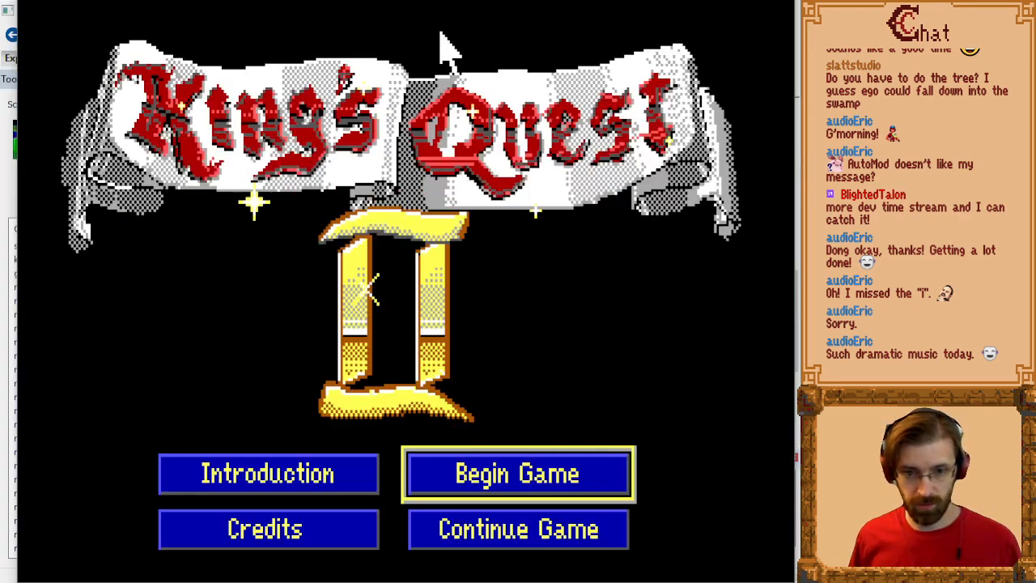
key(Return)
Step: Teleport the hero to the swamp room, room number 10
key(alt+t)
text(1)
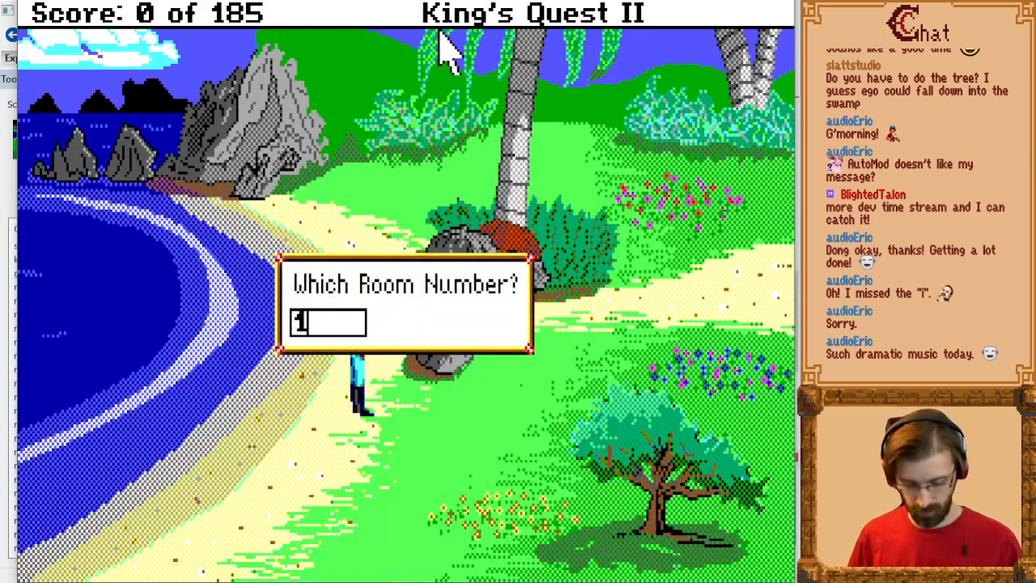
text(8)
key(Return)
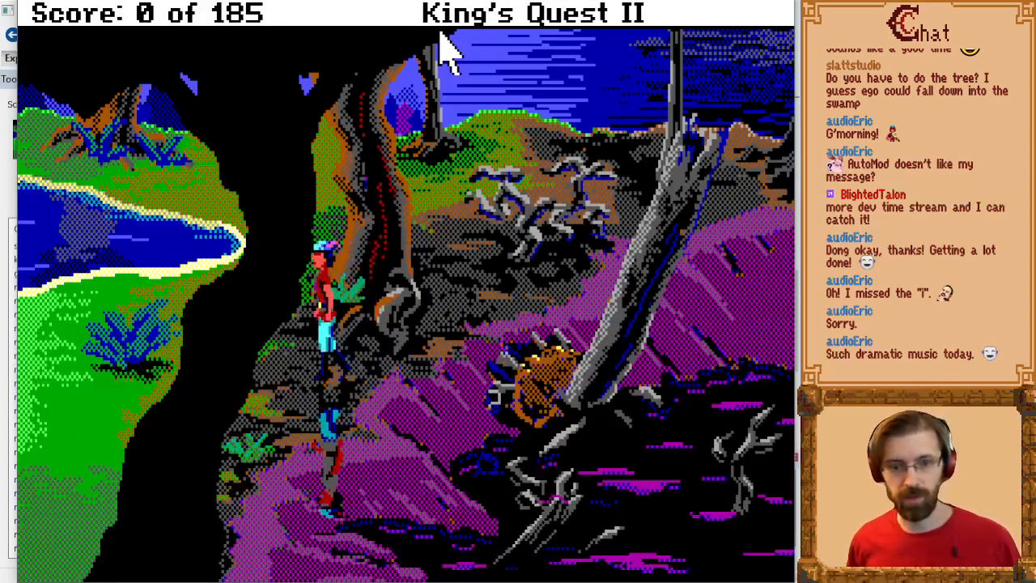
Step: Walk the hero back and forth along the near shore of the pond to test the water reflection
key(Home)
key(Left)
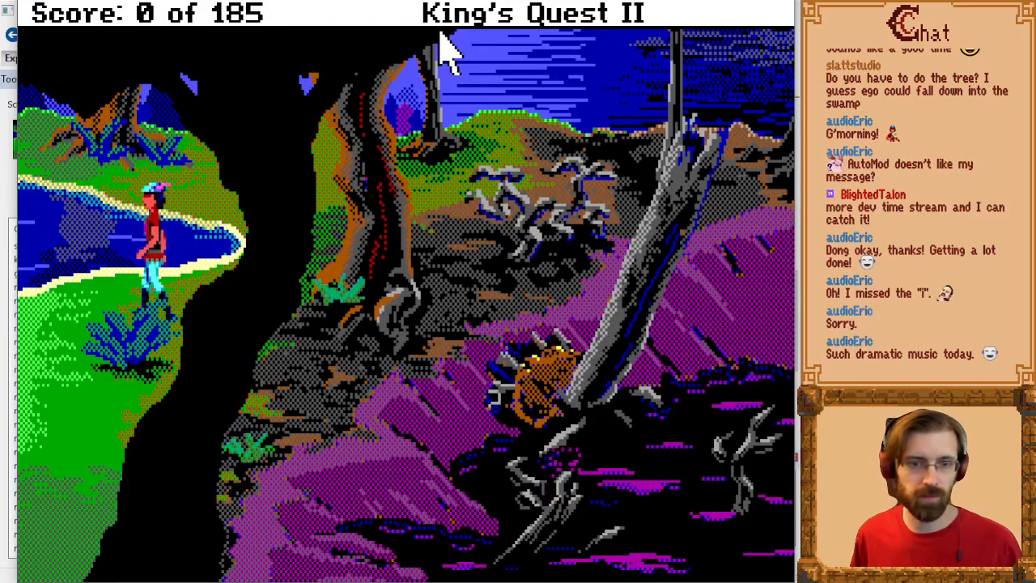
key(Up)
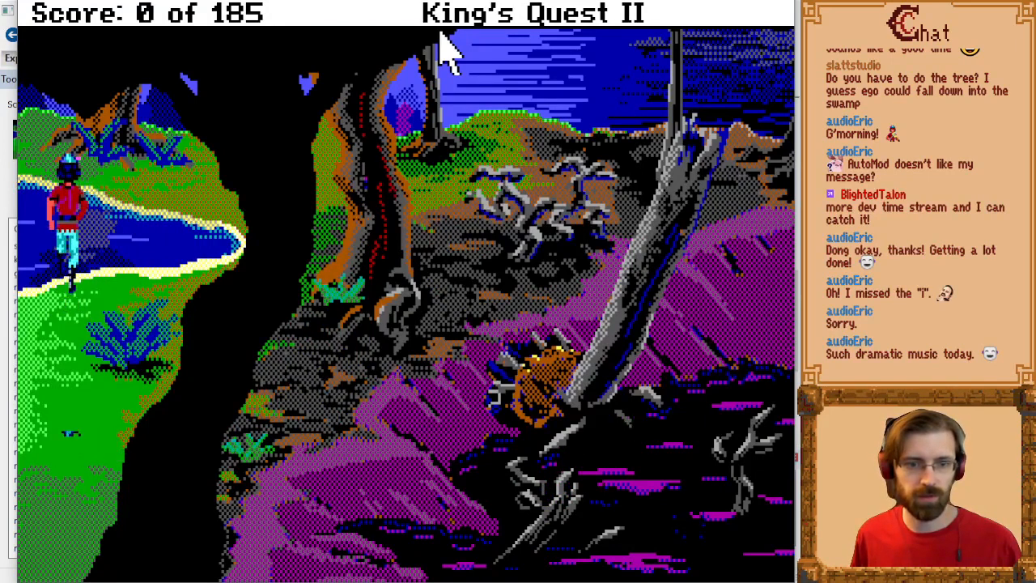
key(Left)
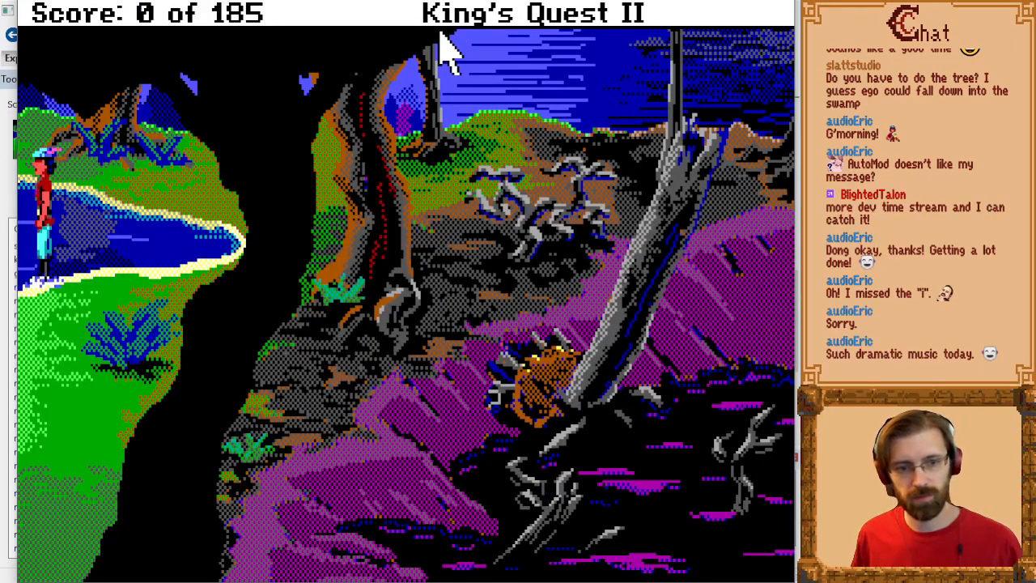
key(Down)
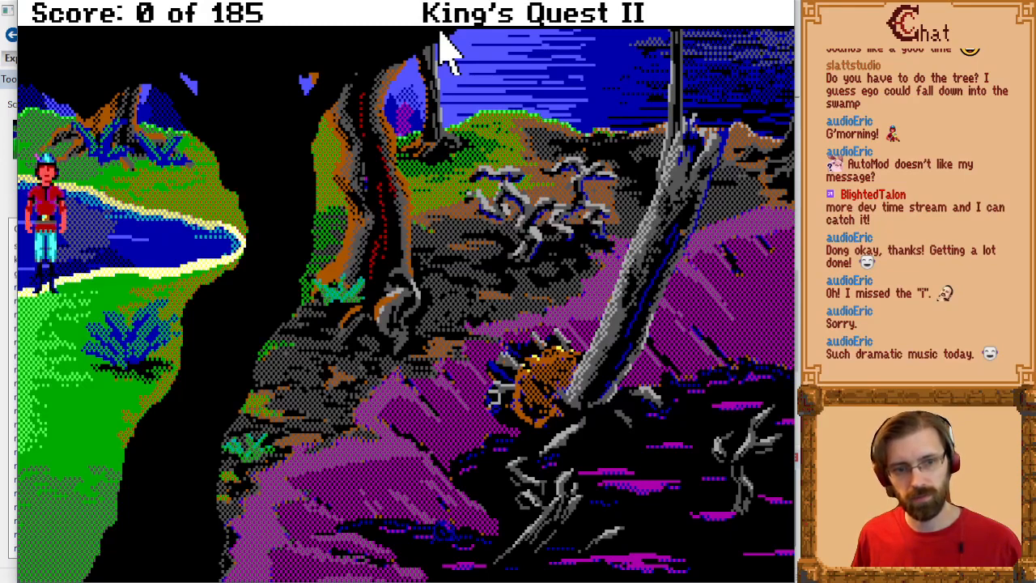
key(Right)
key(Left)
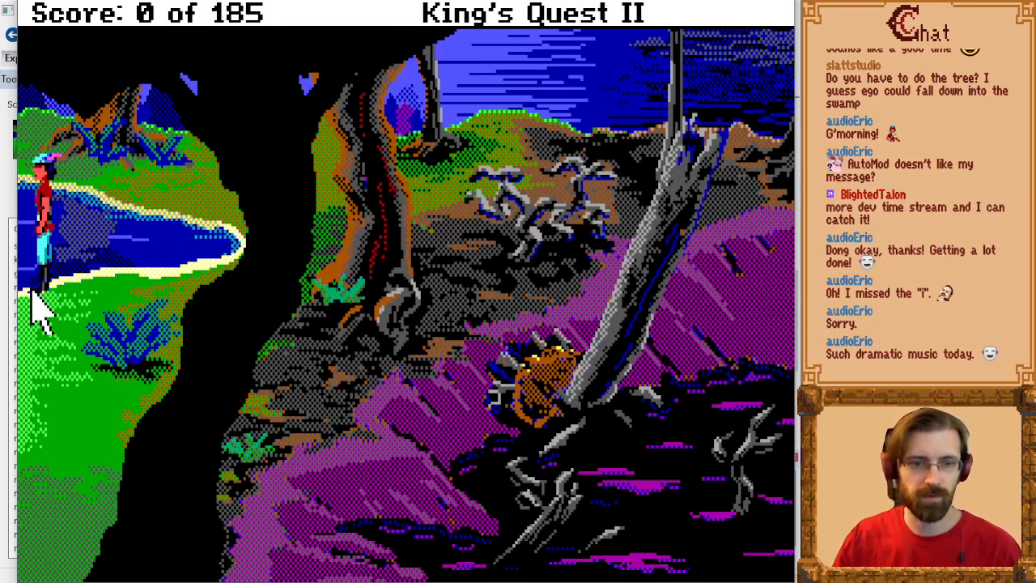
key(Right)
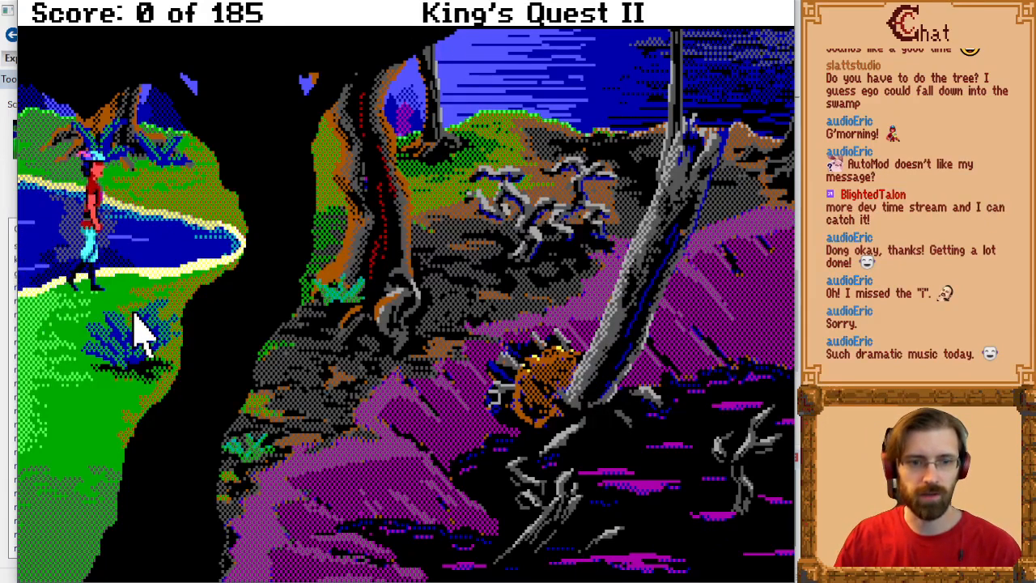
key(Left)
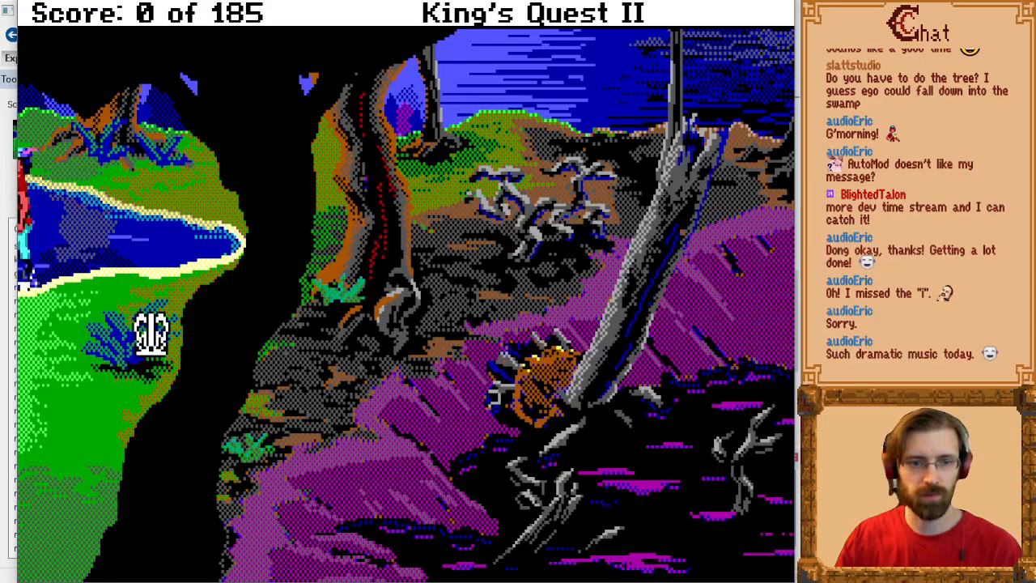
key(Right)
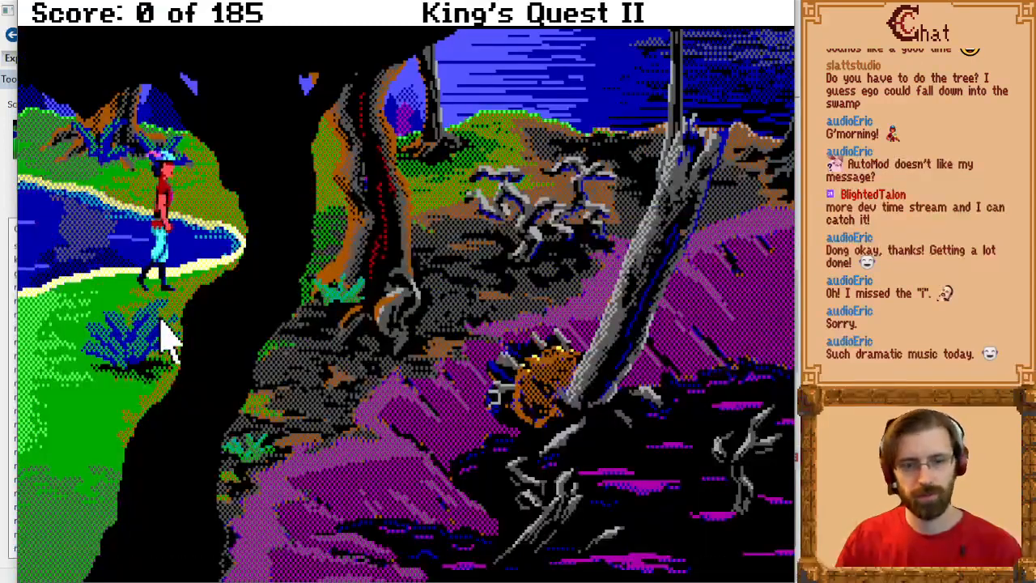
Step: Walk the hero along the pond's far shore, behind the large tree to the bones, and back to the grass to check the reflection
key(Up)
key(Left)
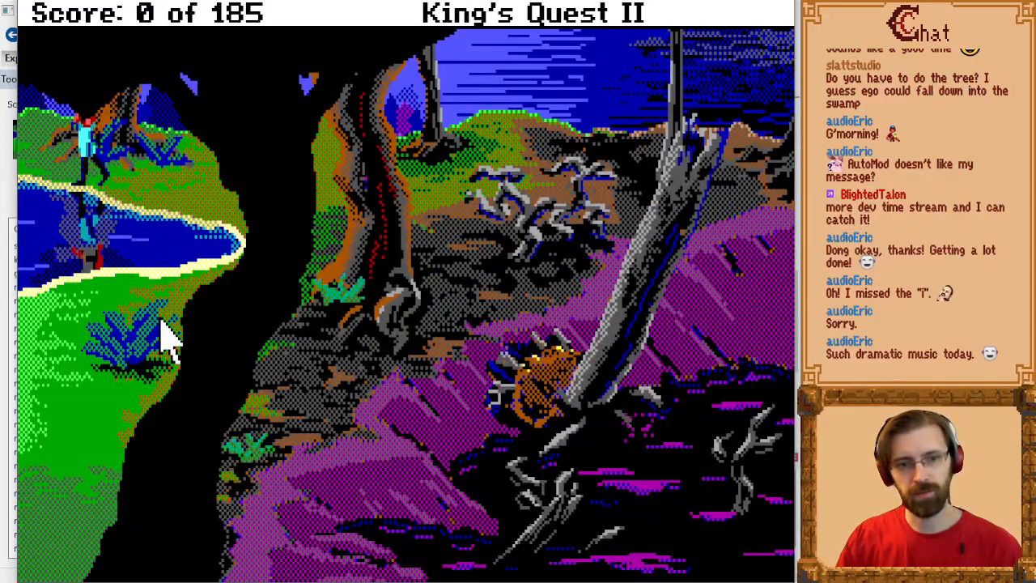
key(Down)
key(Right)
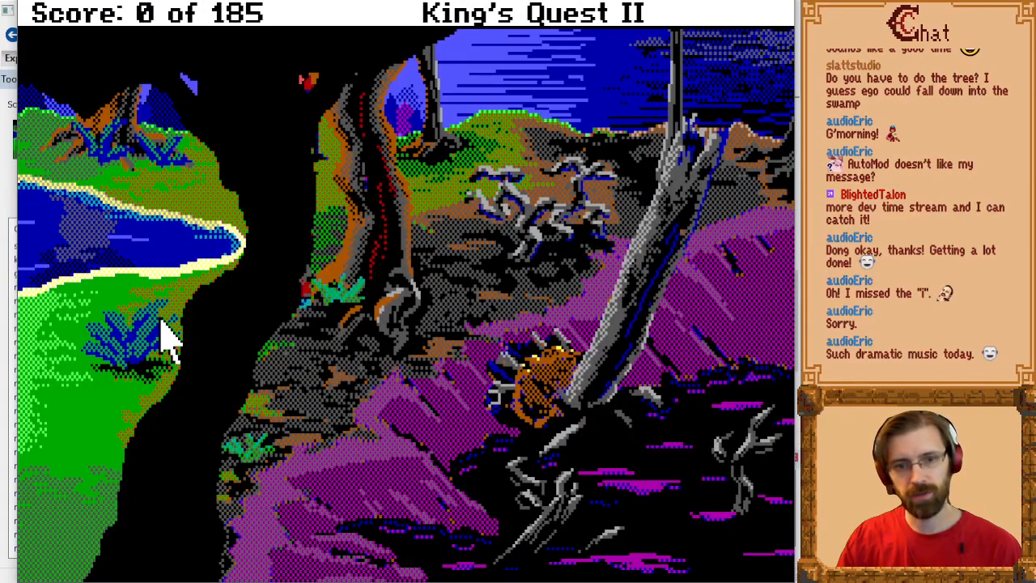
key(Down)
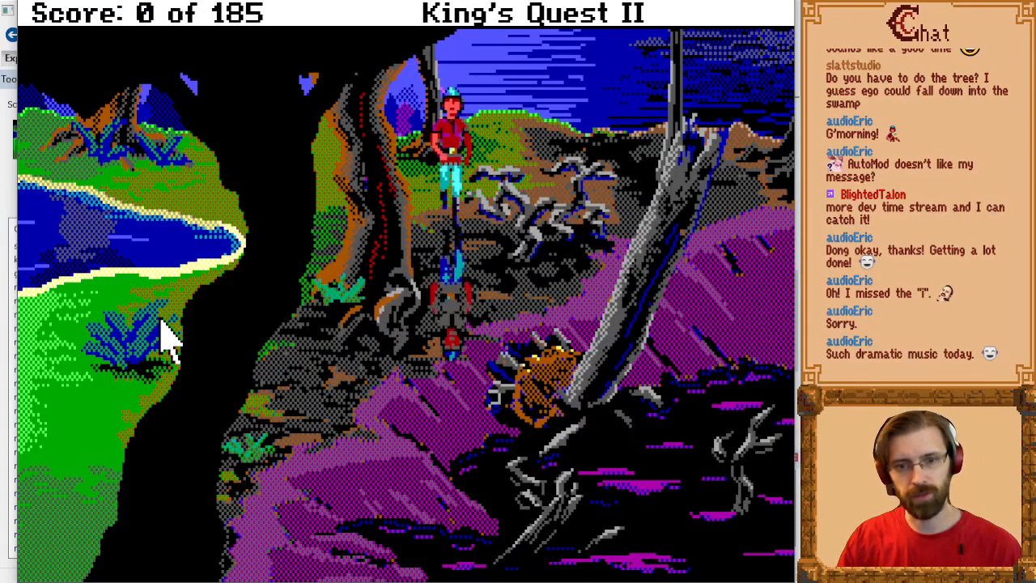
key(Down)
key(Left)
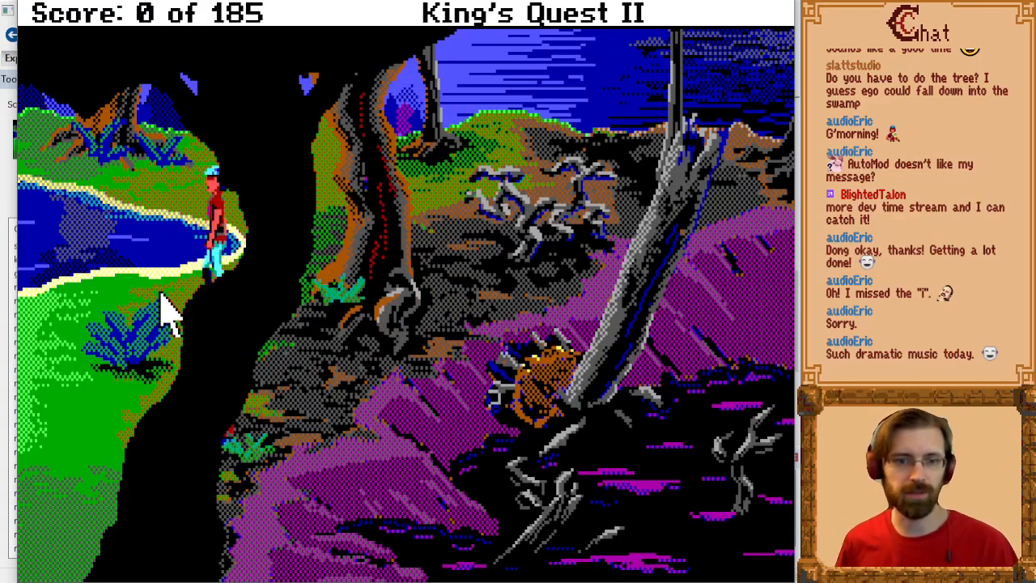
key(Down)
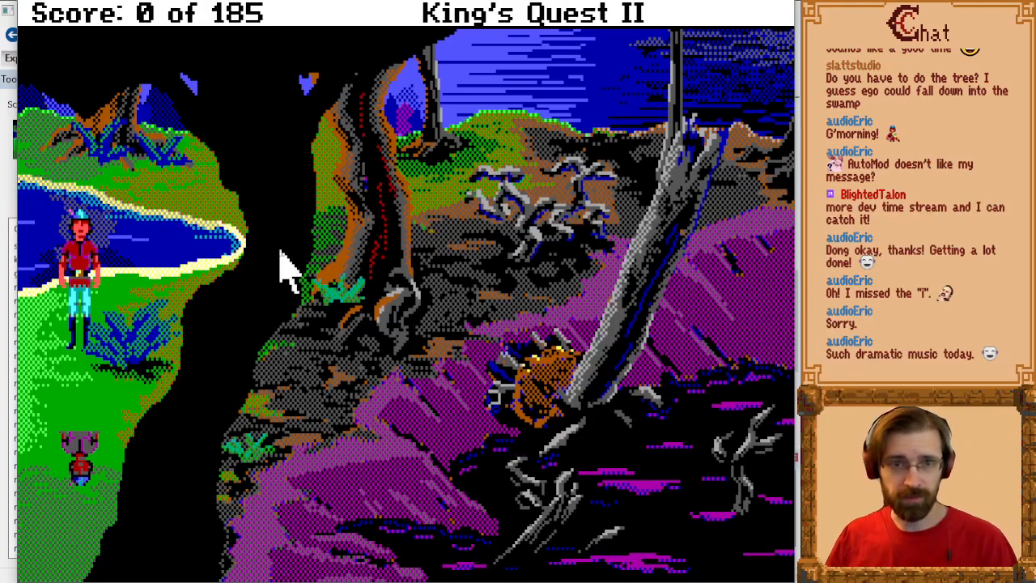
Step: Return to SCI Companion and open the Water Reflection Region script, number 705
key(alt+Tab)
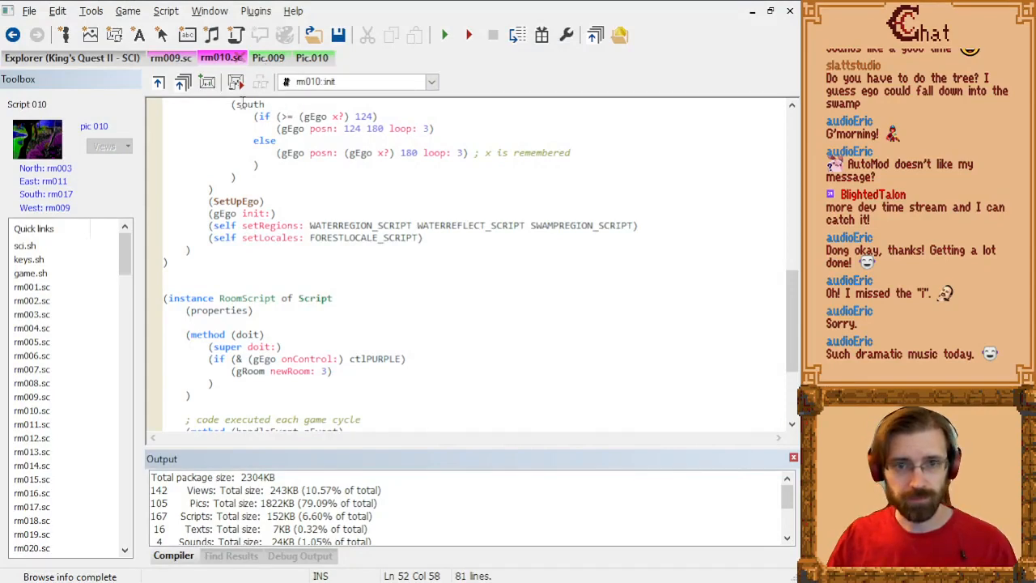
click(41, 55)
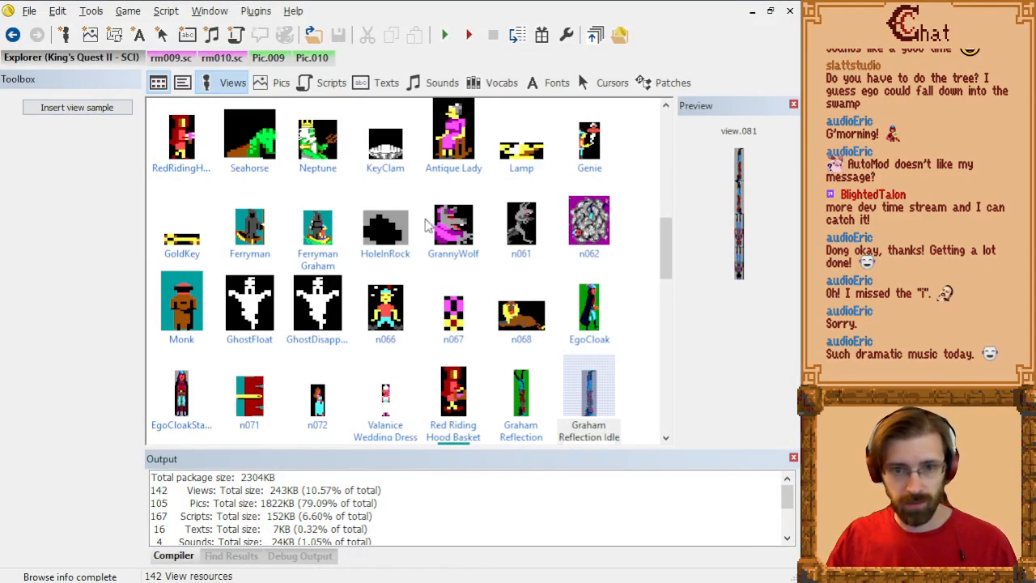
click(316, 85)
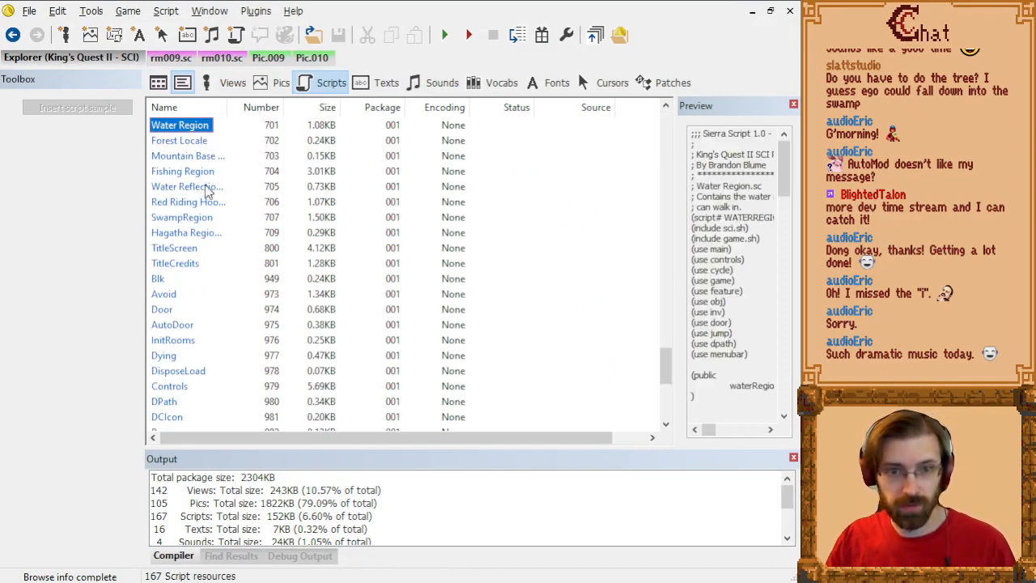
double_click(206, 190)
Step: Examine how reflectRegion's init method and waterReflectScript's doit method position the reflection and choose its view
scroll(405, 271, down, 8)
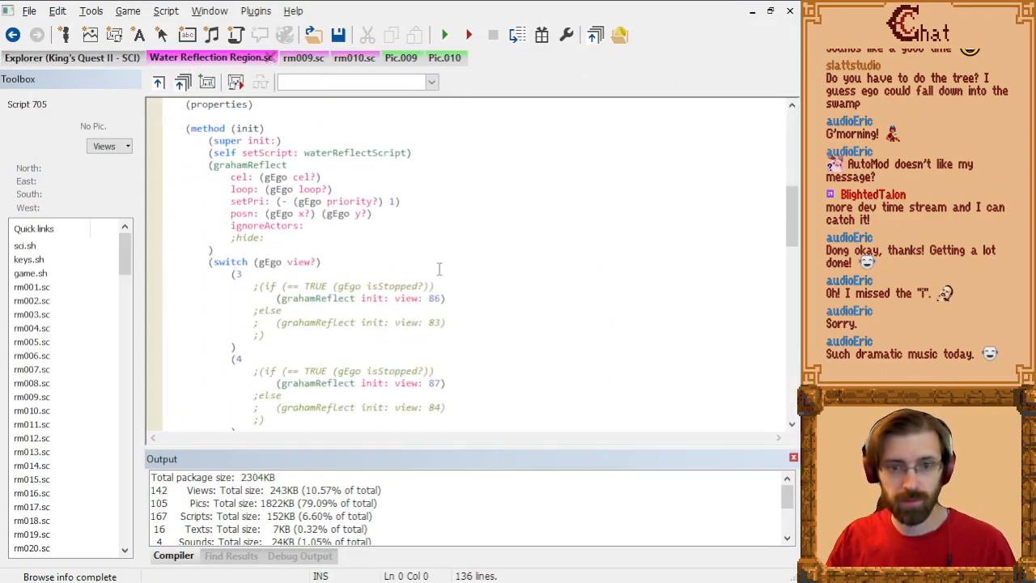
scroll(445, 272, down, 3)
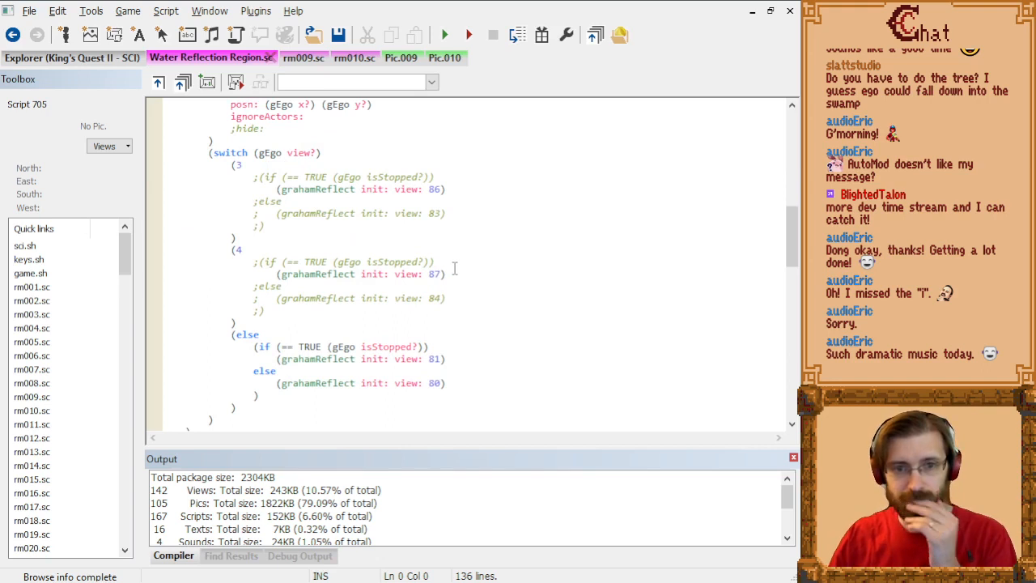
scroll(422, 243, down, 2)
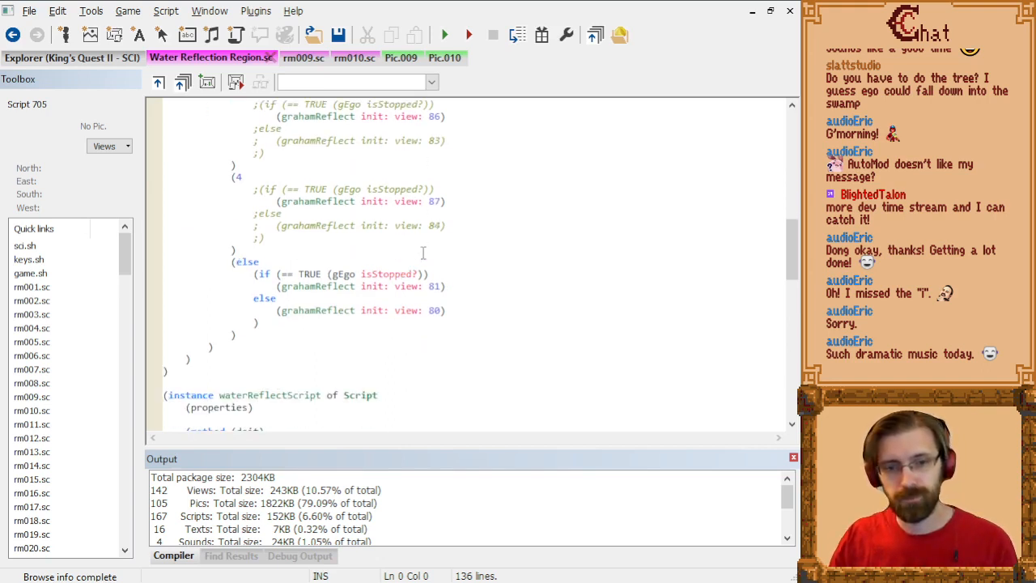
scroll(422, 253, down, 4)
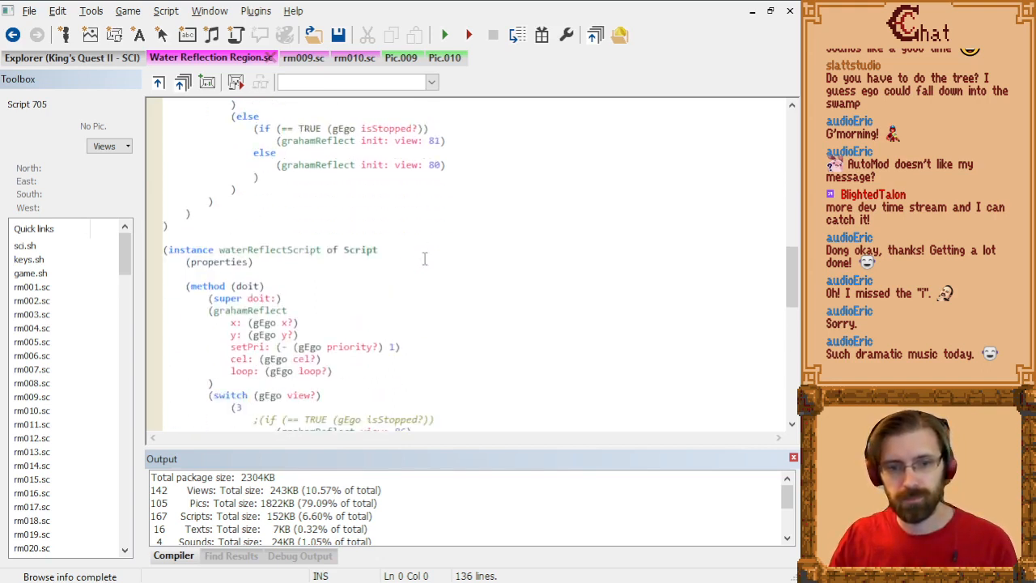
scroll(426, 257, up, 10)
scroll(428, 258, up, 3)
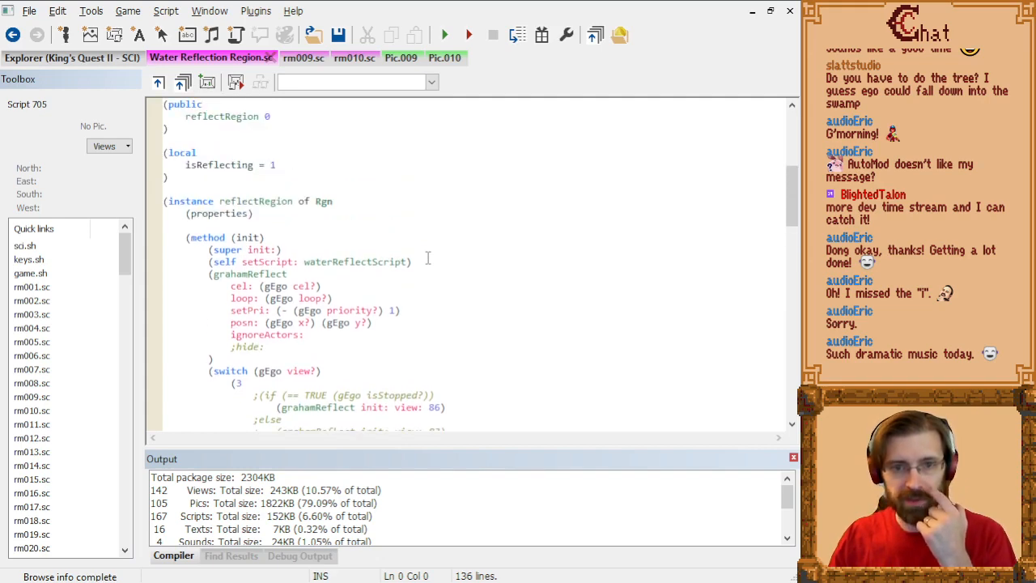
scroll(428, 257, up, 3)
scroll(432, 257, down, 11)
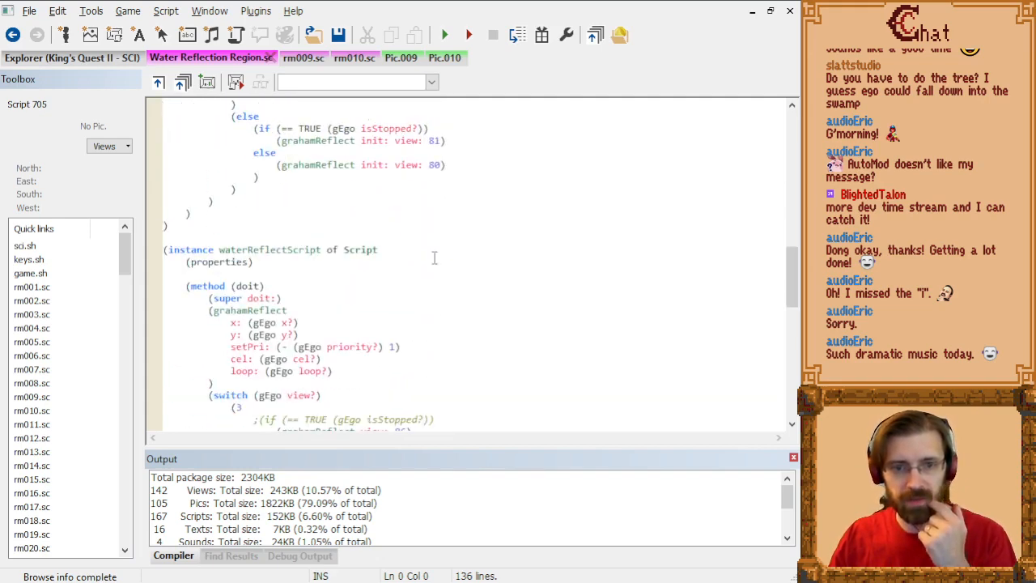
Step: Insert an empty line between the super doit call and the grahamReflect block in waterReflectScript's doit method
scroll(434, 258, down, 4)
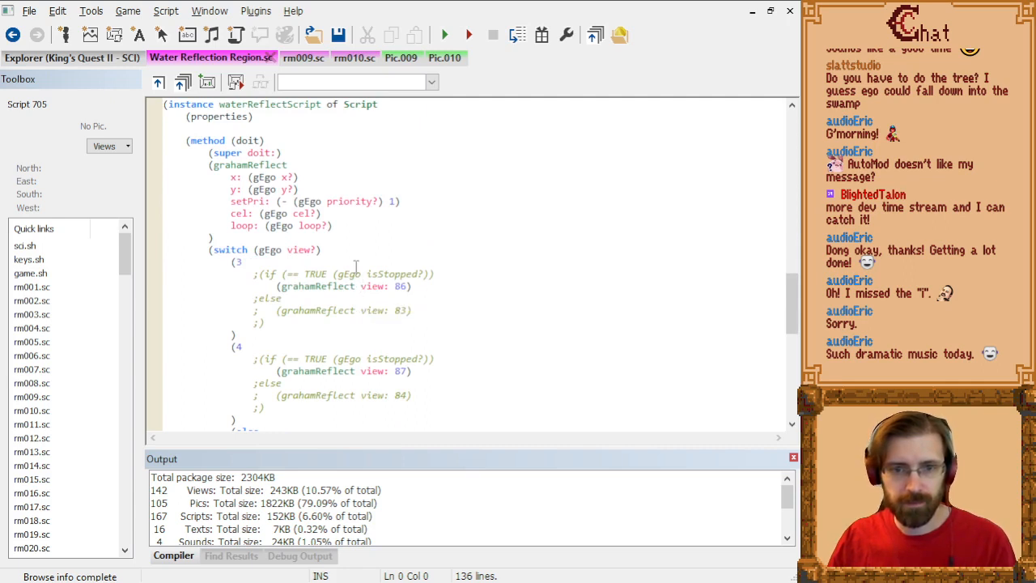
click(294, 152)
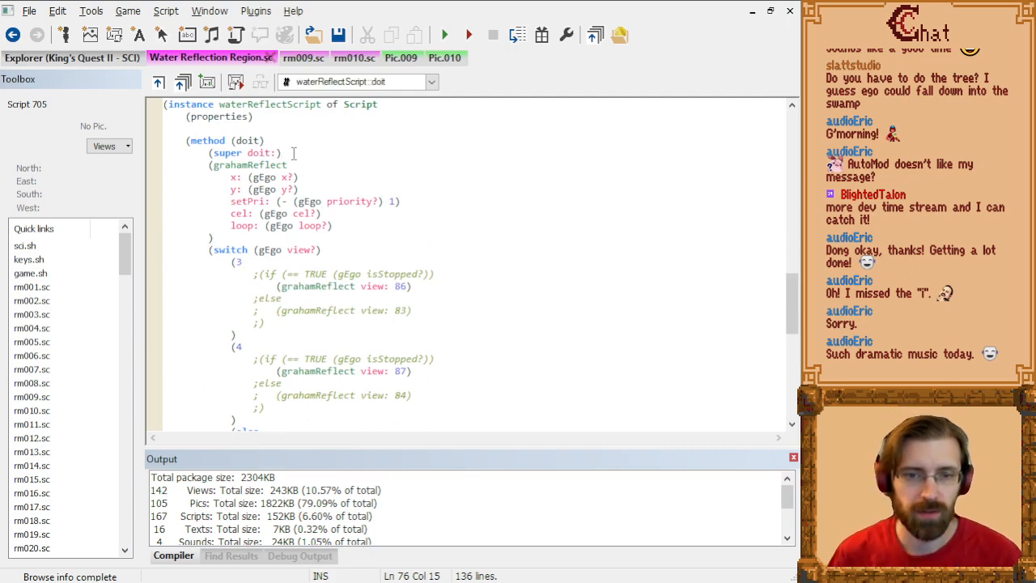
key(Down)
key(Home)
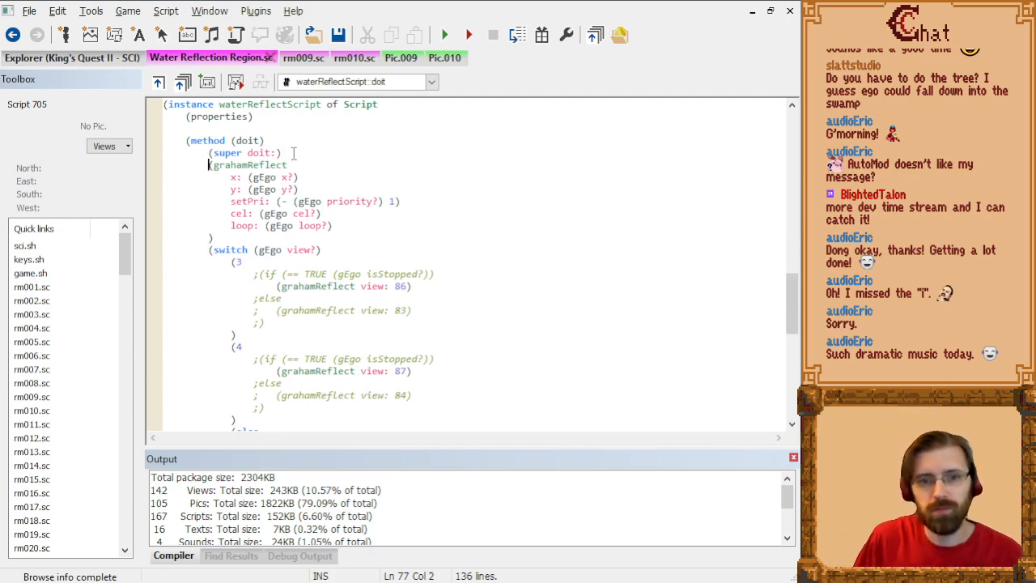
key(Return)
key(Up)
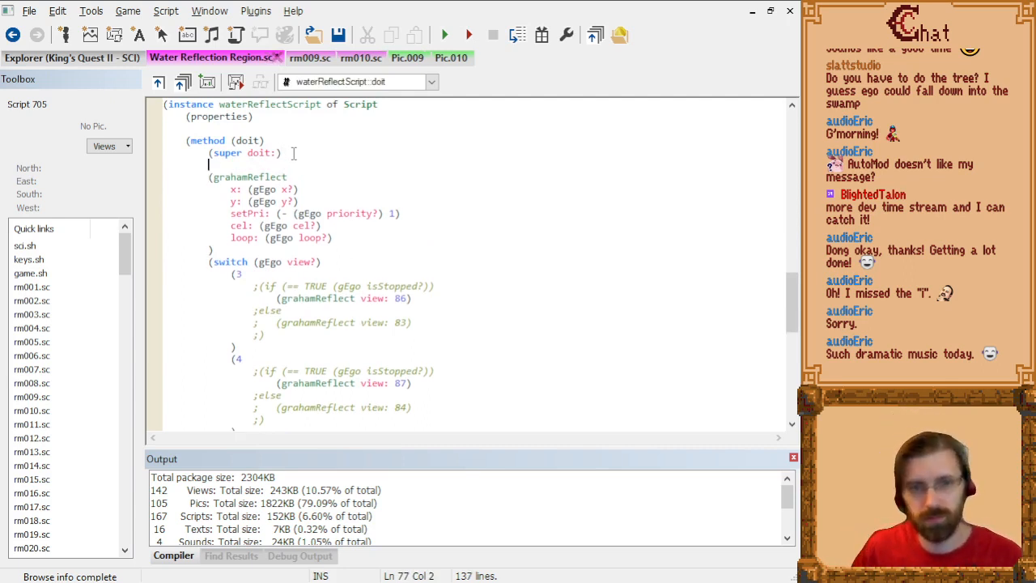
Step: Try an if condition on the empty line that tests whether gRoom equals 10
text((if g)
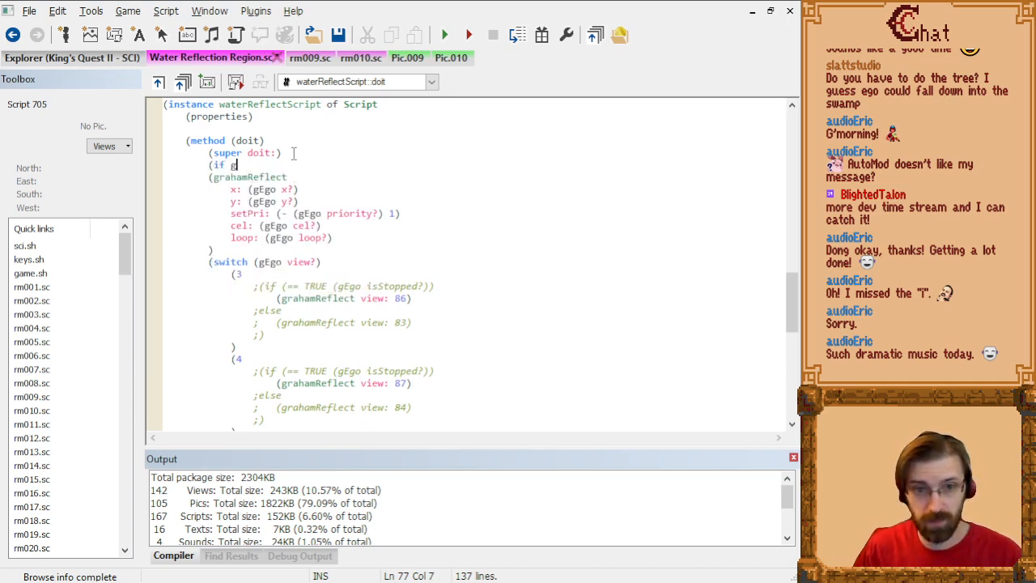
text(Room)
text( ()
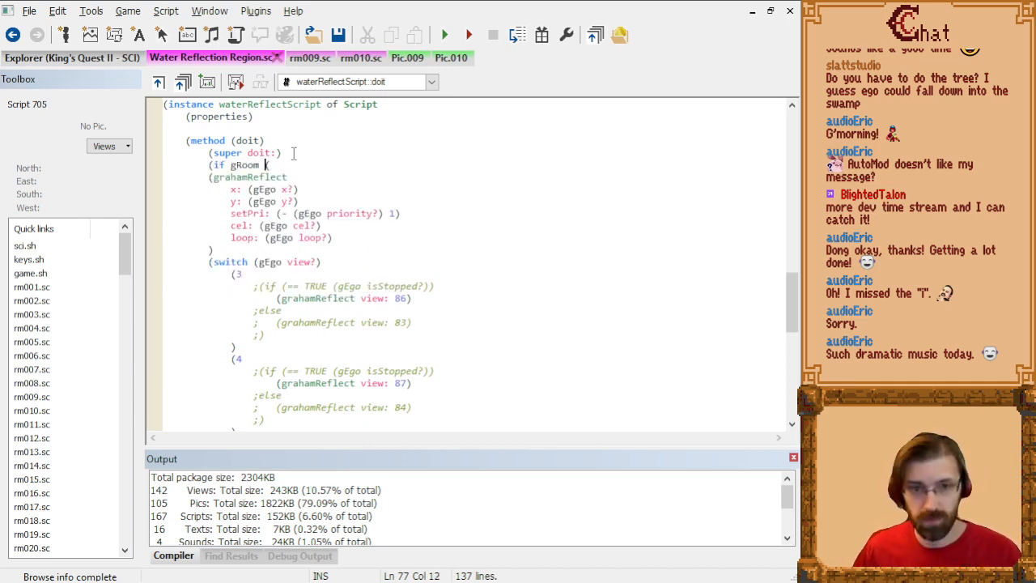
key(ctrl+Left)
key(ctrl+Left)
text(==)
key(End)
key(BackSpace)
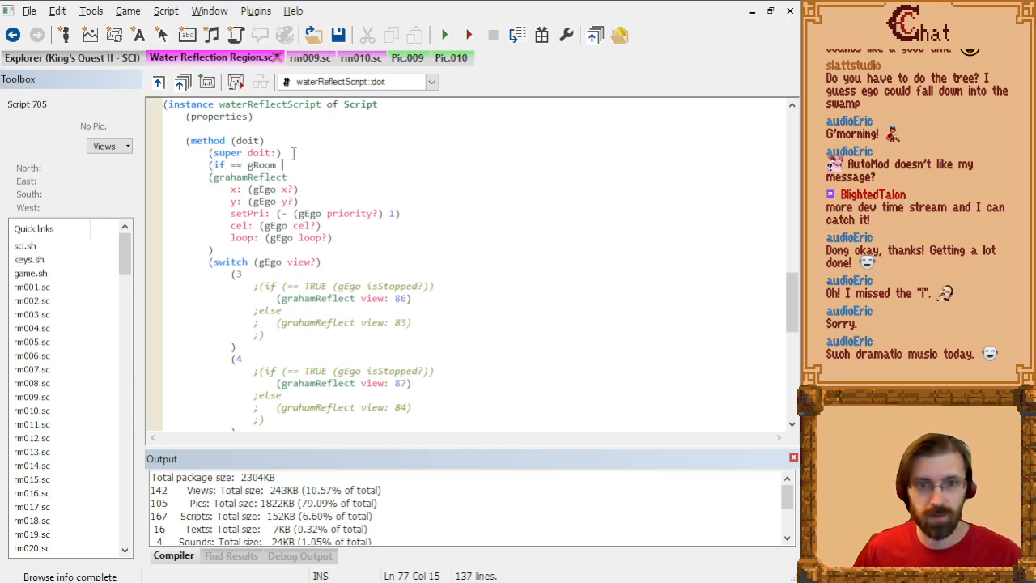
key(ctrl+Left)
key(ctrl+Left)
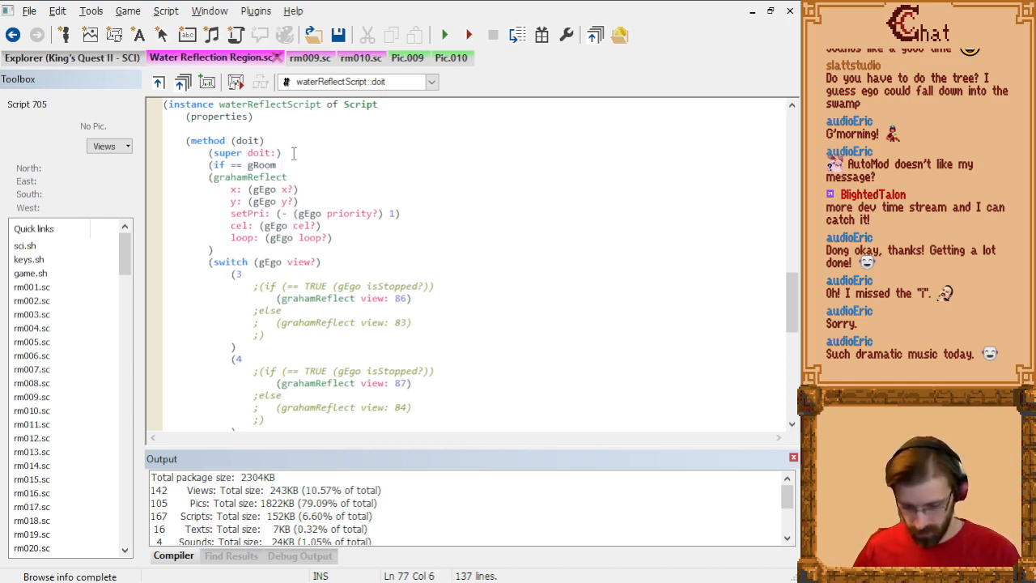
text(()
key(End)
text())
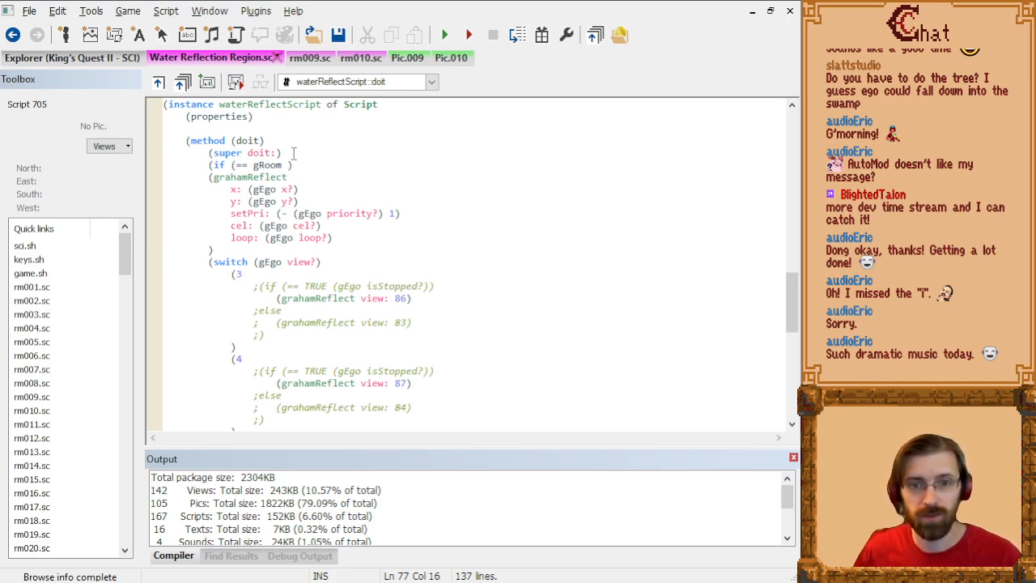
text(10)
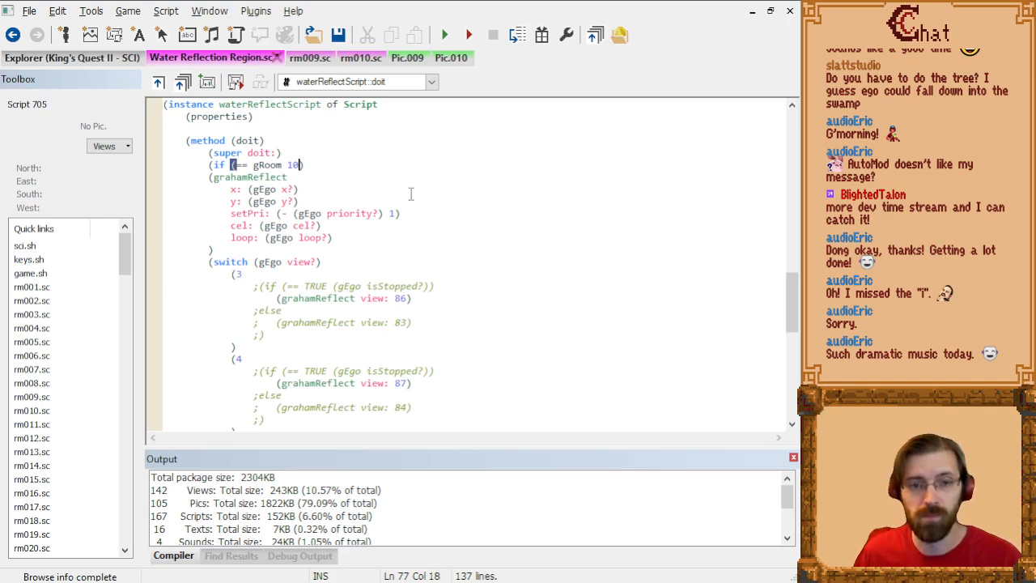
Step: Replace the unfinished if condition with the opening of a switch statement, (switch (gRoom)
key(End)
key(shift+Home)
text((swi)
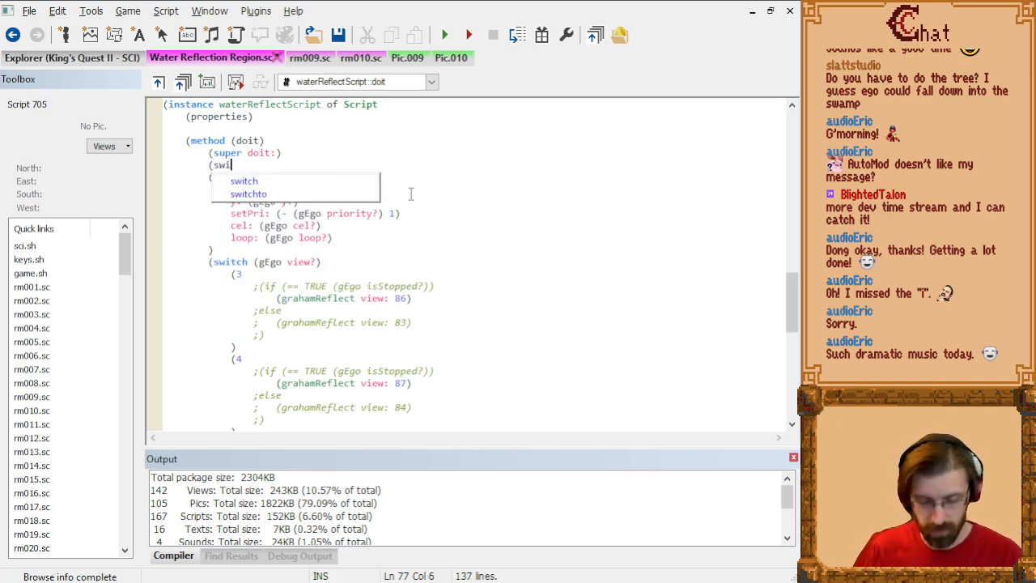
text(tch (gRoom))
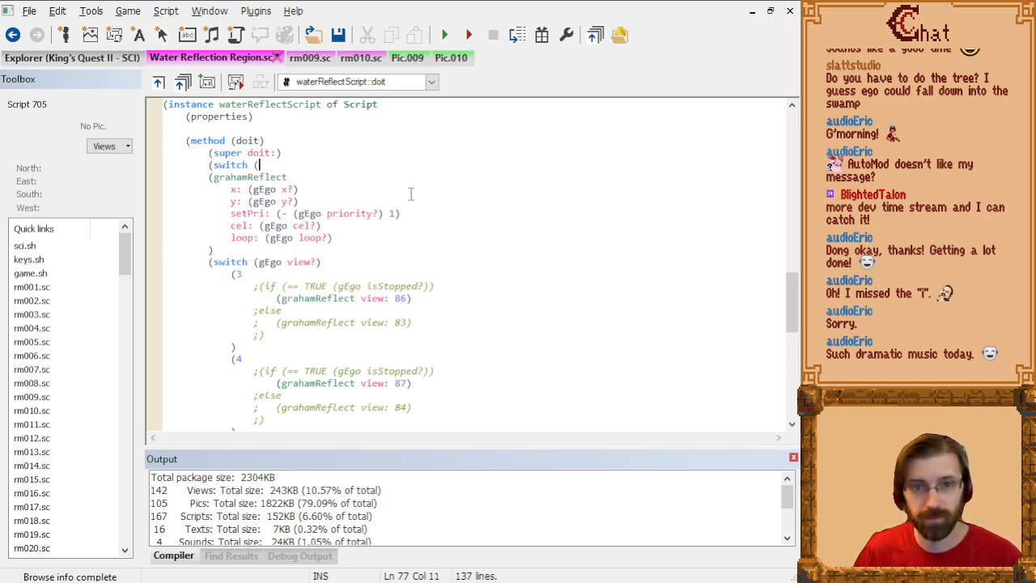
Step: Try gCurrentRoom as the variable of the new switch statement
key(Left)
key(Left)
key(Left)
key(Left)
key(Left)
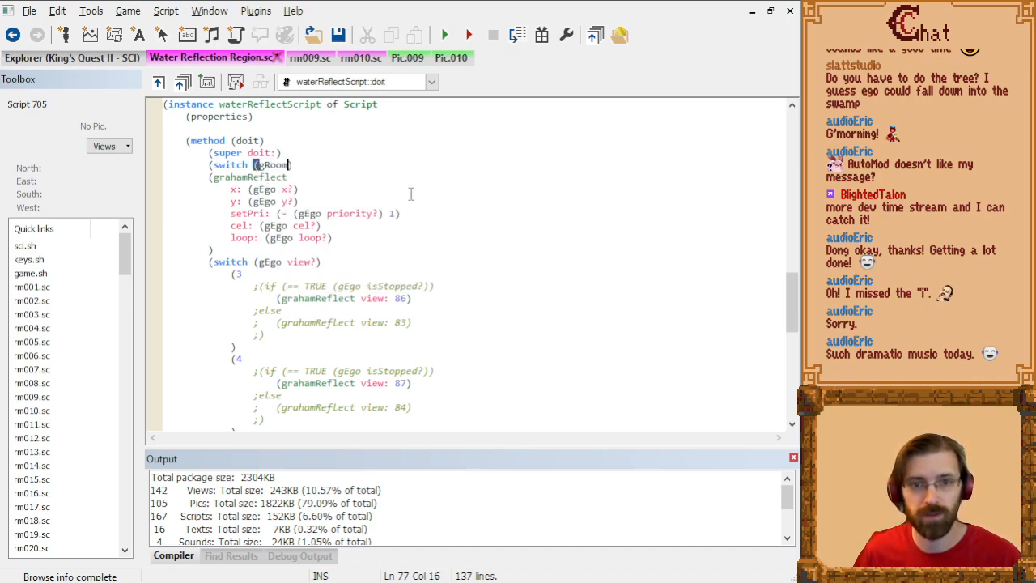
text(Curren)
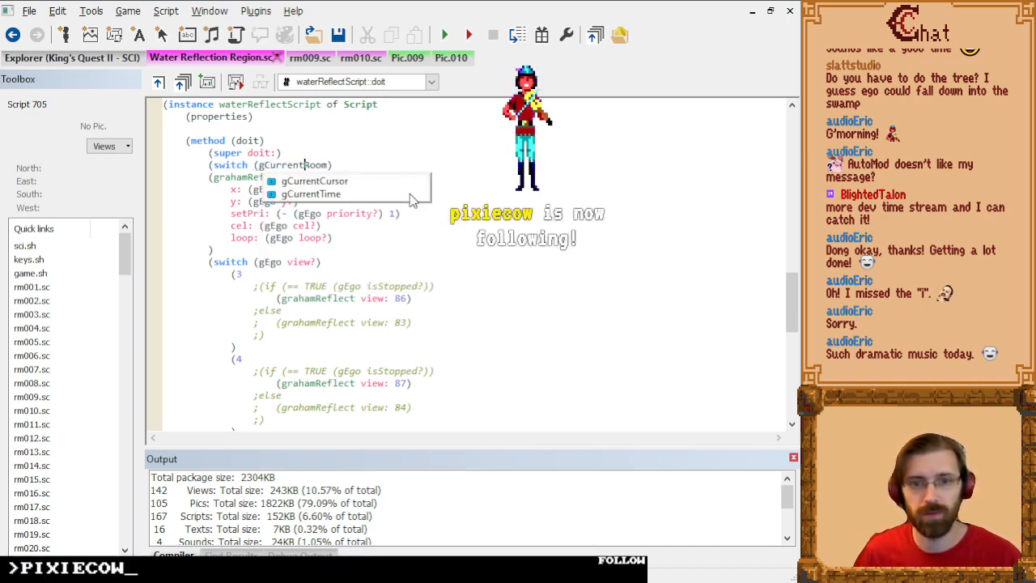
text(t)
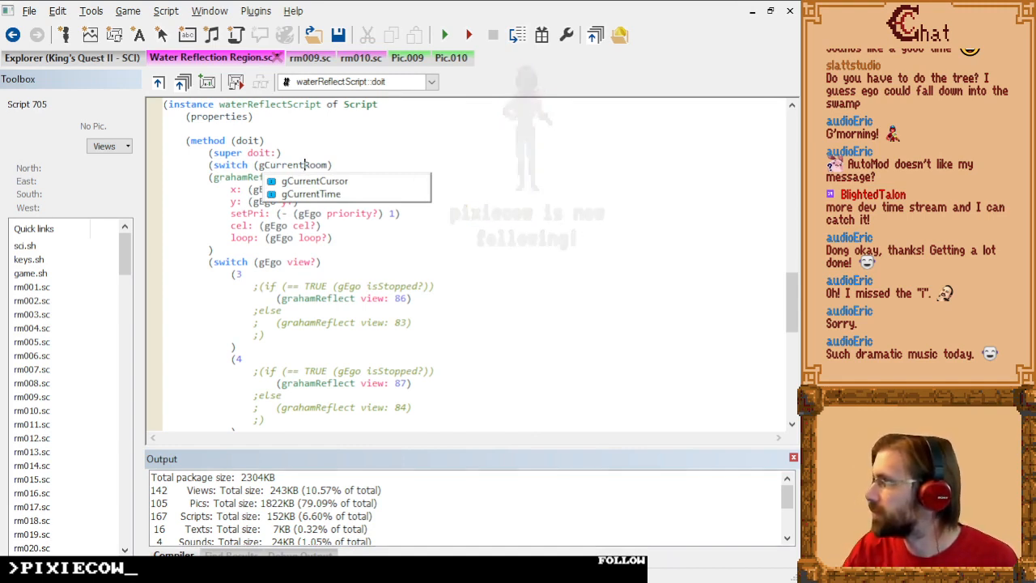
click(487, 244)
click(349, 164)
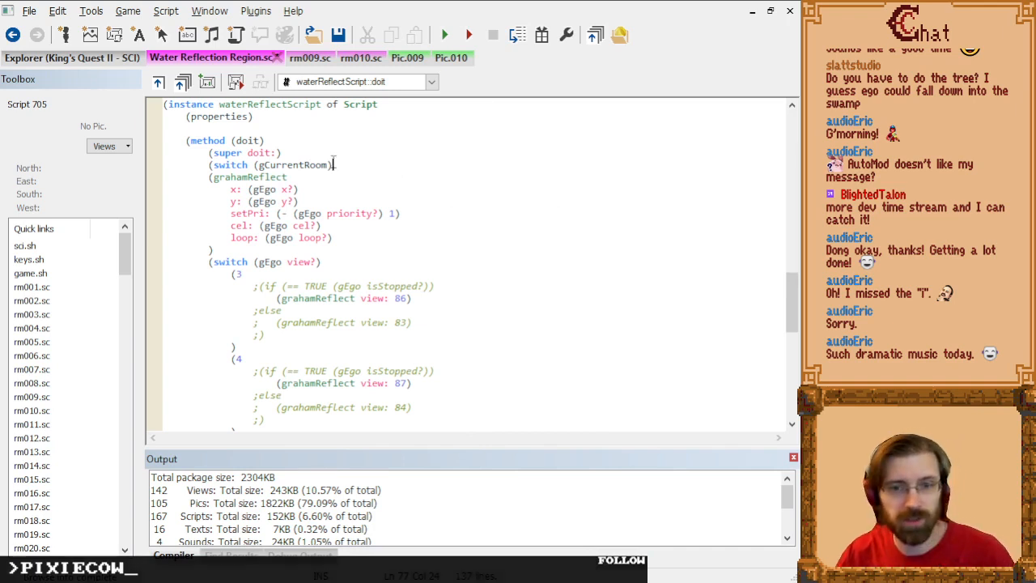
right_click(293, 164)
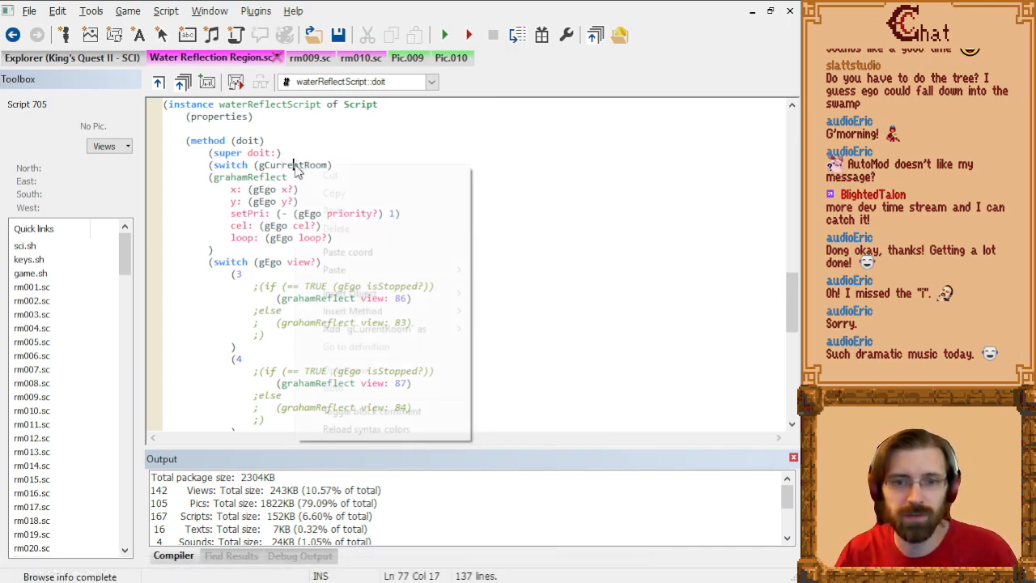
click(328, 165)
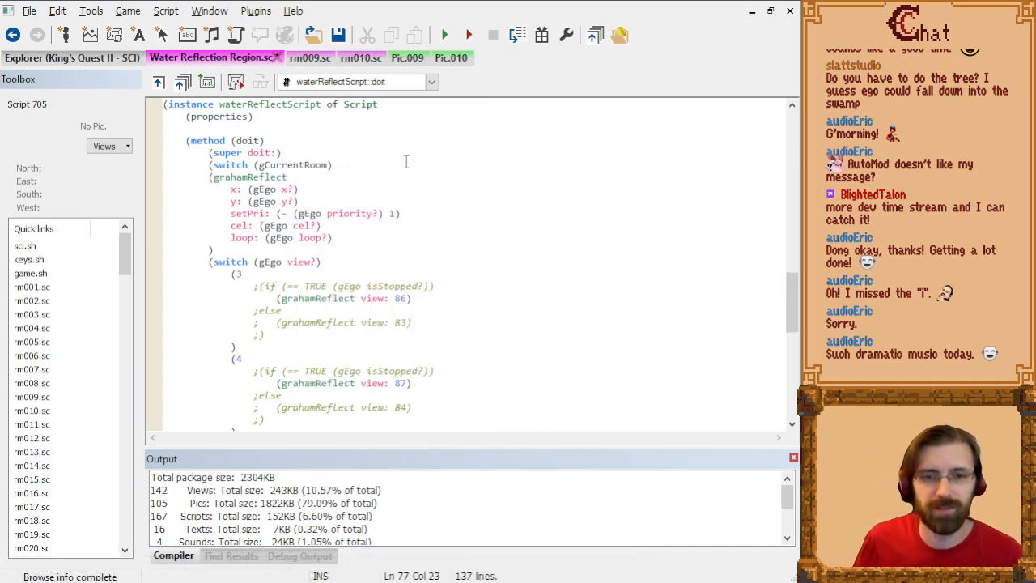
Step: Clear the switch variable, look for a global beginning with gCurrent, and put gRoom back in the parentheses
key(ctrl+shift+Left)
key(BackSpace)
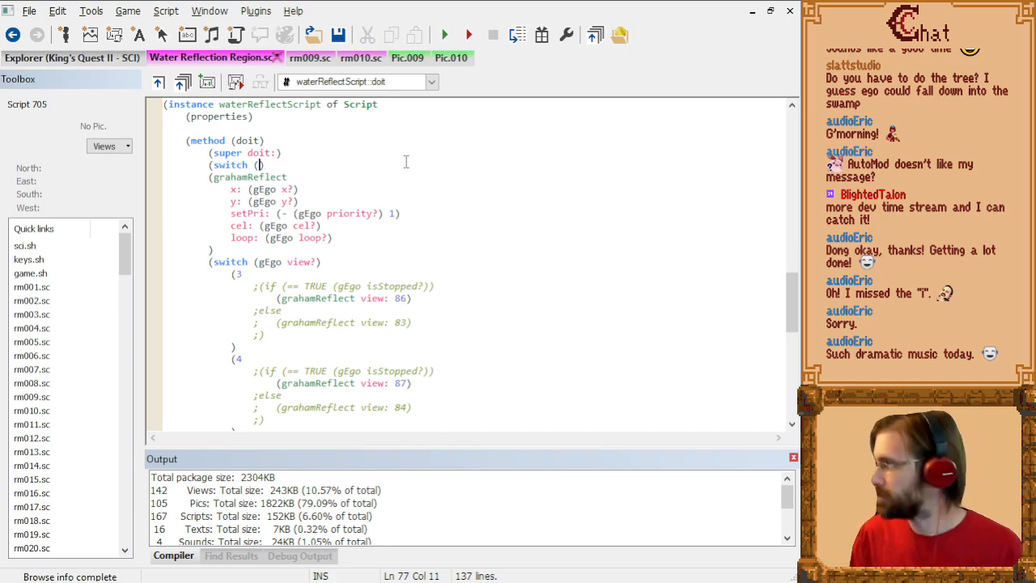
text(G)
text(cu)
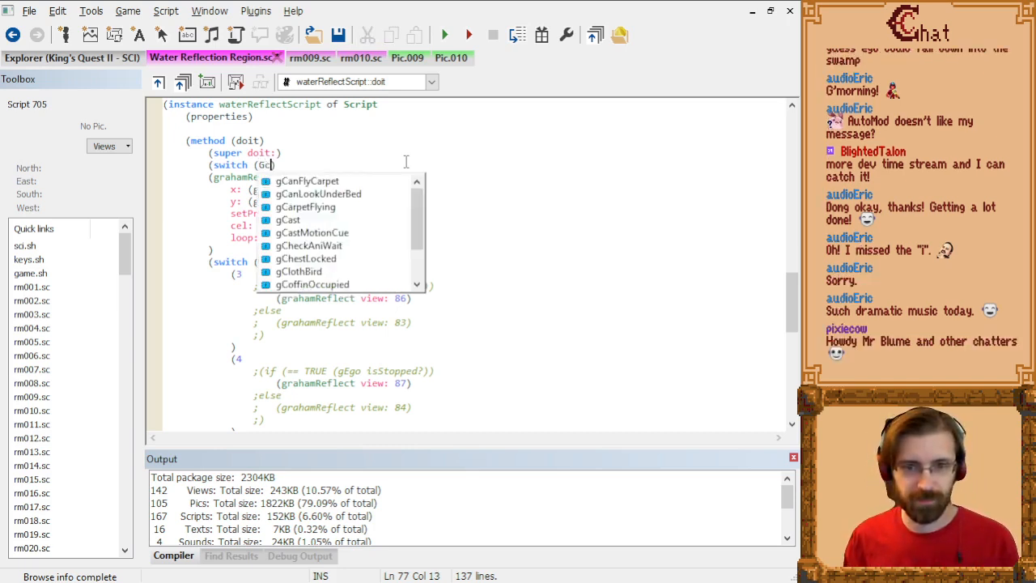
key(Escape)
key(BackSpace)
key(BackSpace)
key(BackSpace)
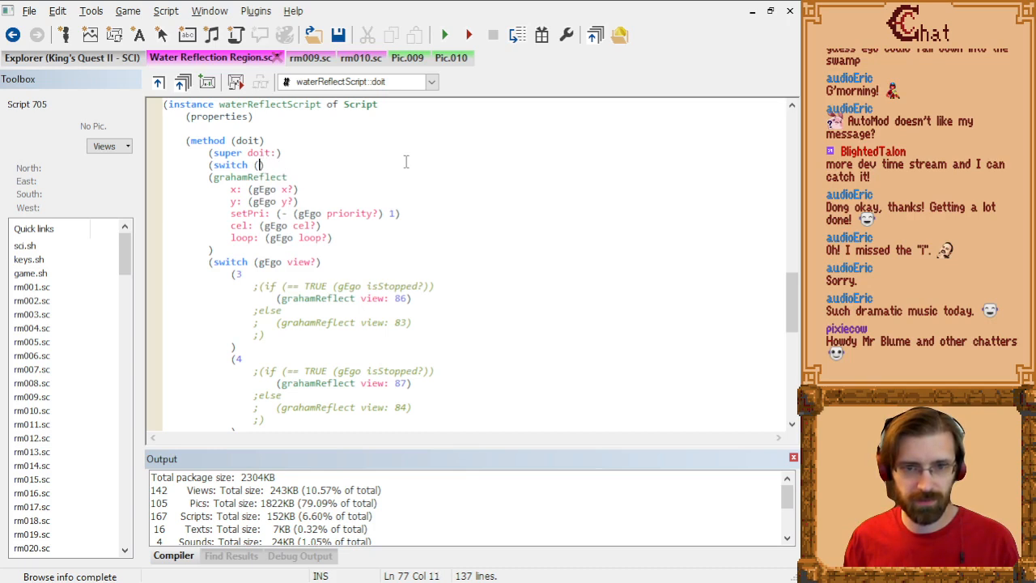
text(gCurrent)
key(ctrl+shift+Left)
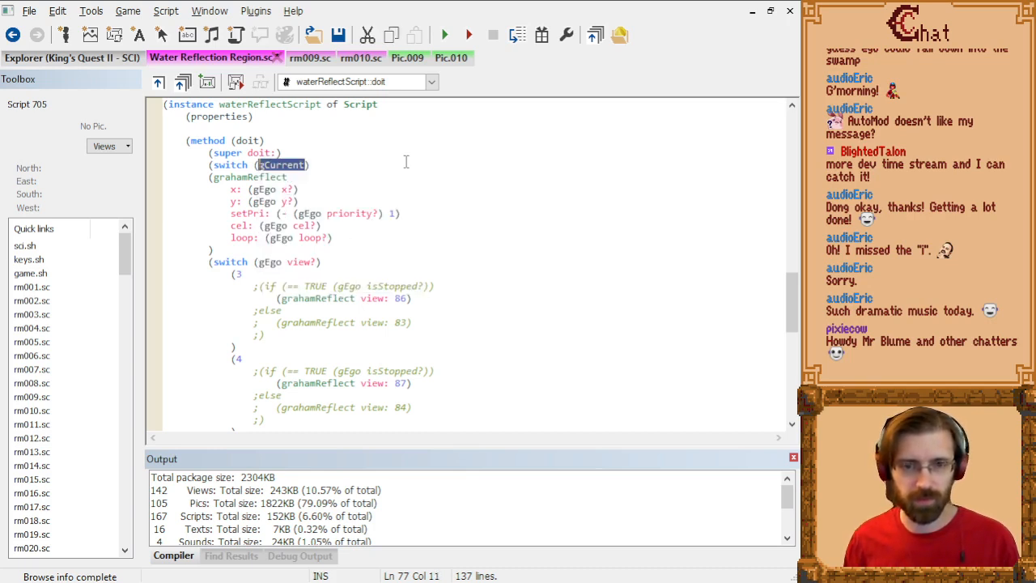
text(gRoom)
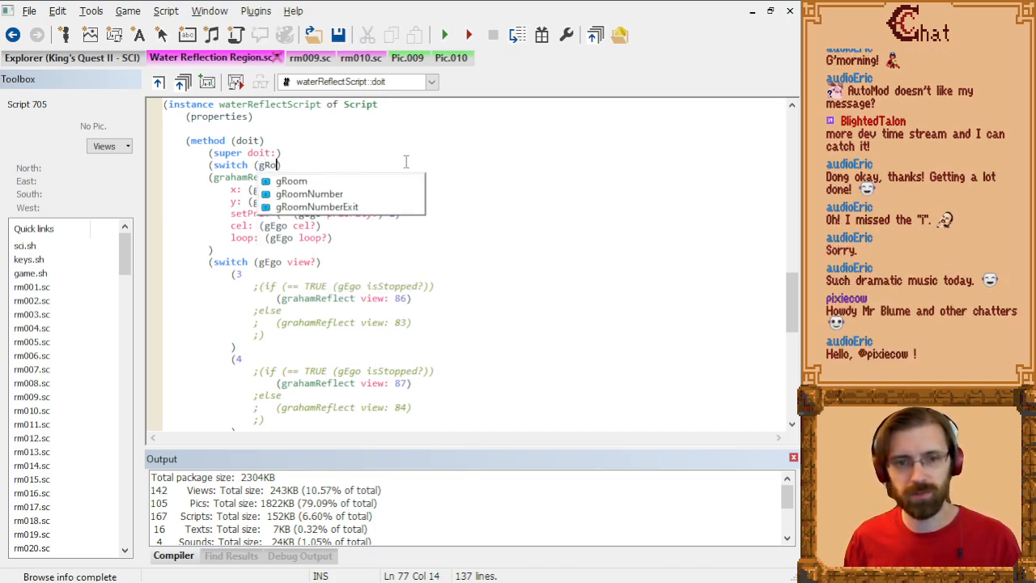
text())
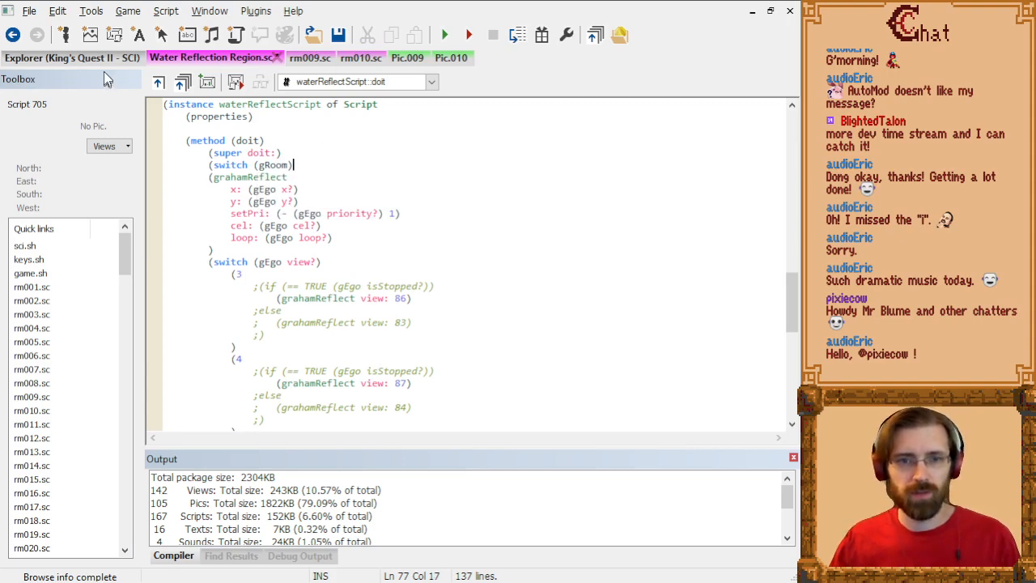
Step: Check the rm010 script reached from picture 010, and open the SwampRegion script from the project's script list
click(452, 60)
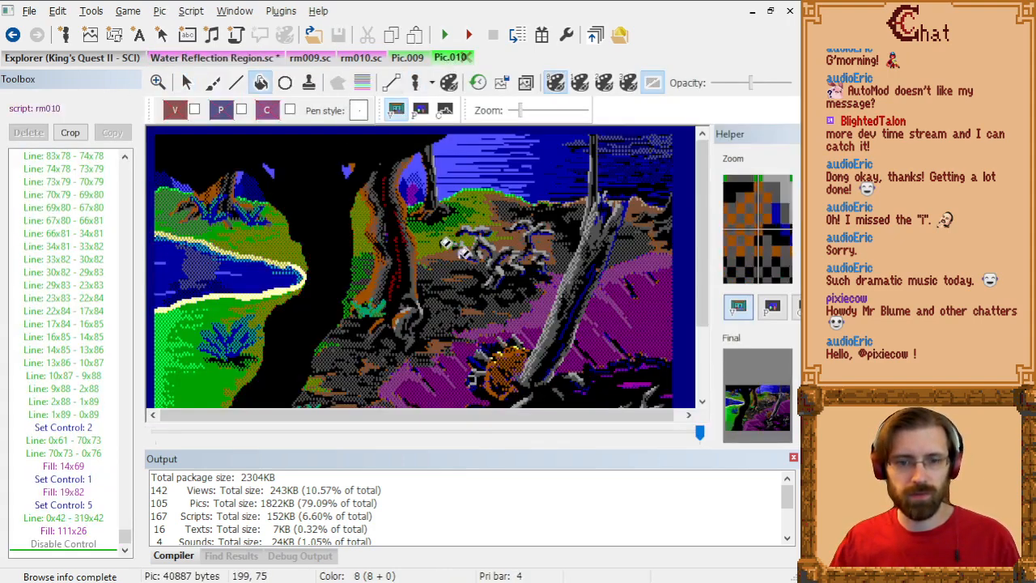
click(49, 109)
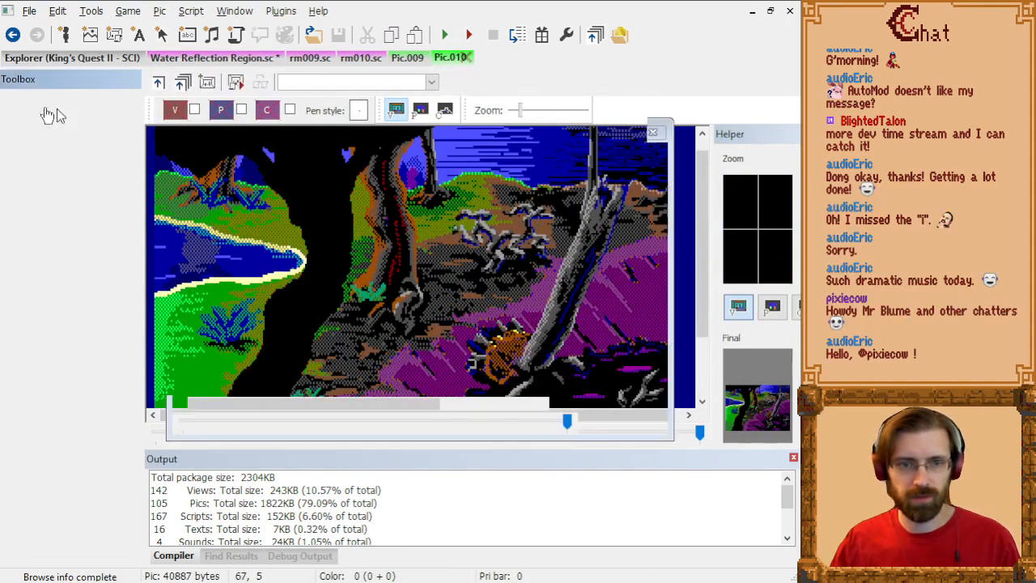
scroll(348, 235, up, 8)
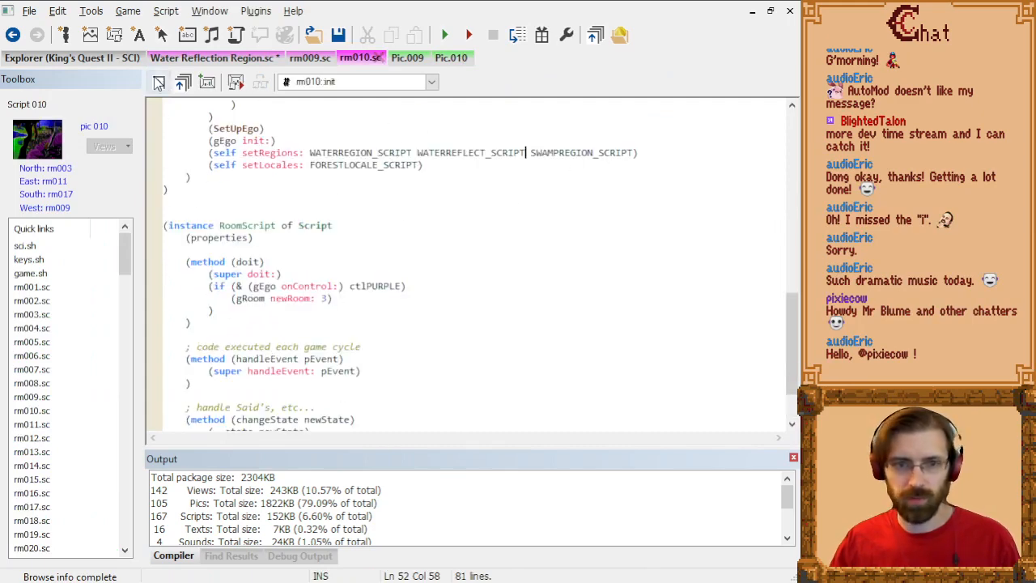
click(87, 60)
double_click(204, 219)
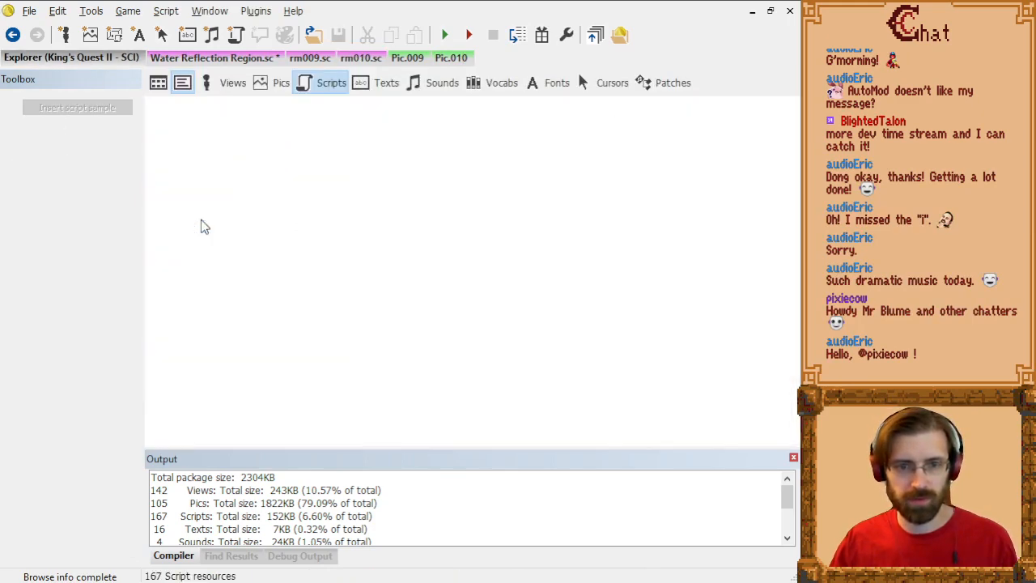
Step: Search the SwampRegion script for "switch" and examine the room switch in bubblePurplePop's changeState method
scroll(394, 212, down, 20)
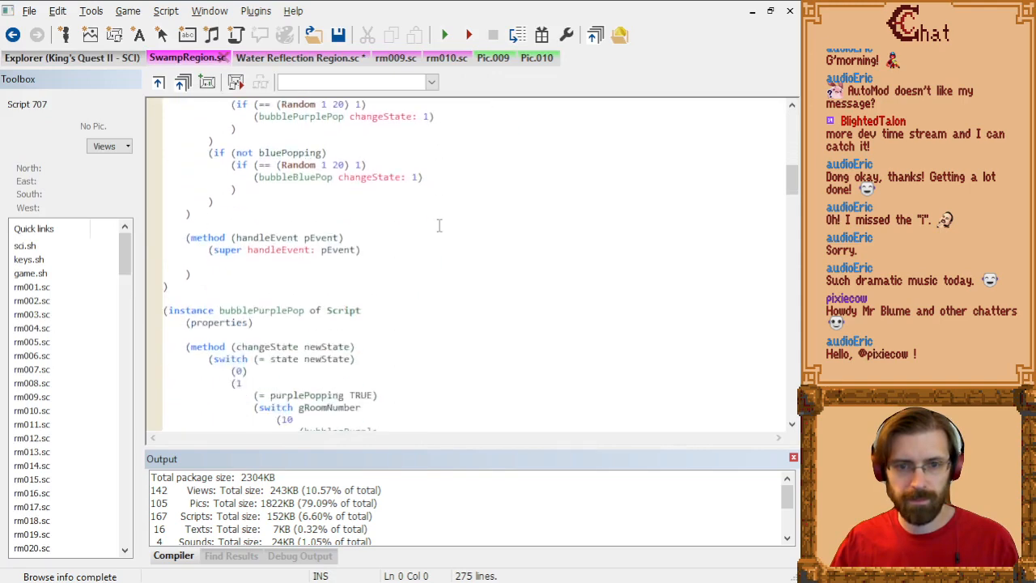
click(460, 225)
key(ctrl+f)
text(switch)
key(Return)
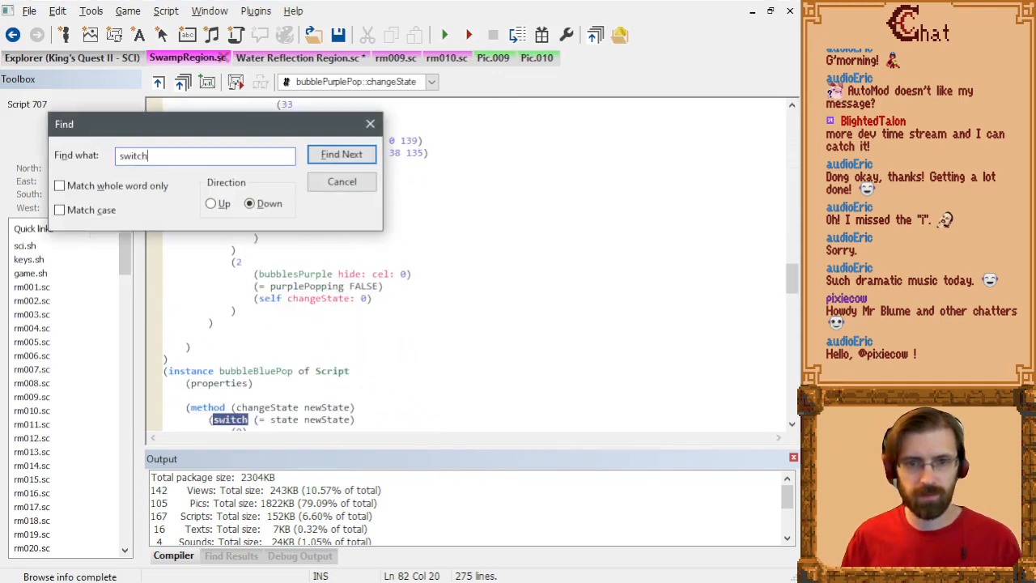
key(Escape)
scroll(460, 225, up, 15)
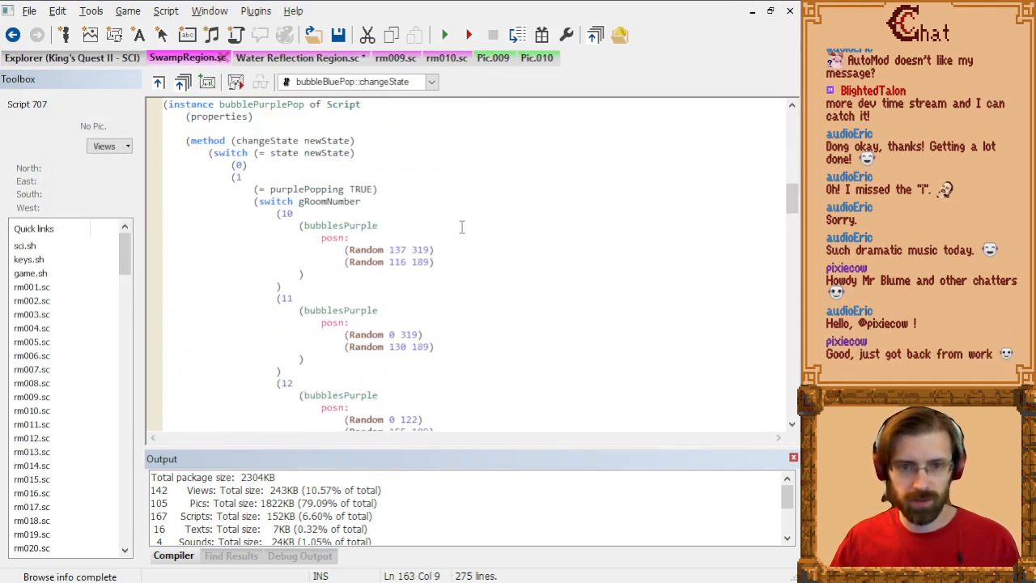
Step: Return to the Water Reflection Region script and change the switch variable in doit to gRoomNumber
click(287, 59)
key(Left)
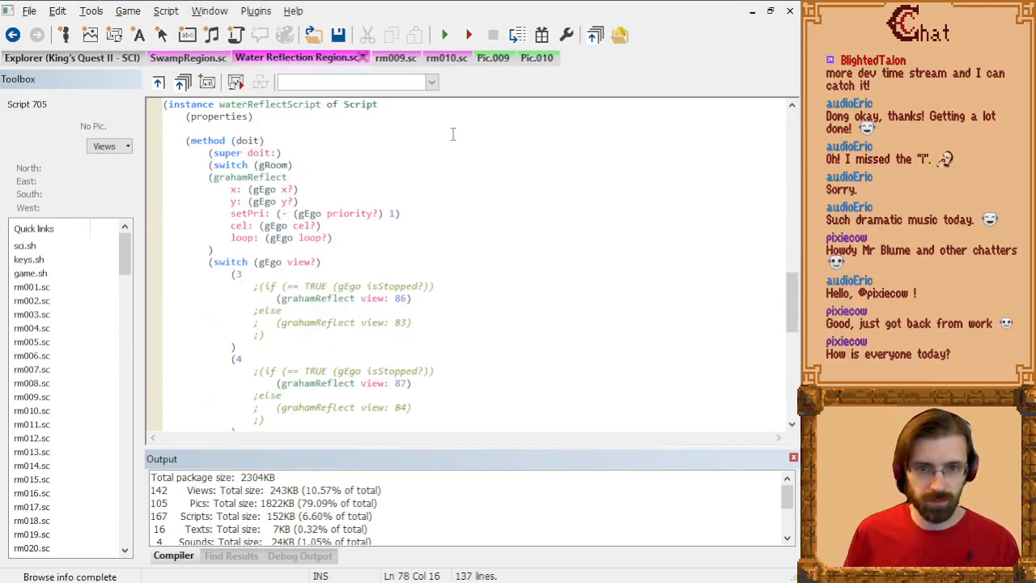
text(Number)
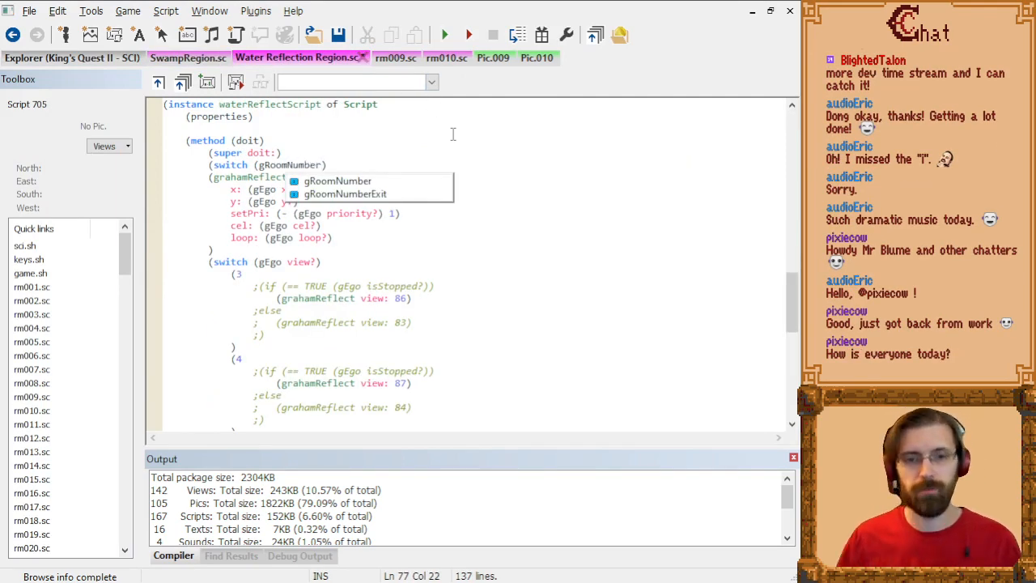
click(453, 135)
Step: Add an empty case for room 10 inside the gRoomNumber switch of the doit method
click(373, 166)
key(Return)
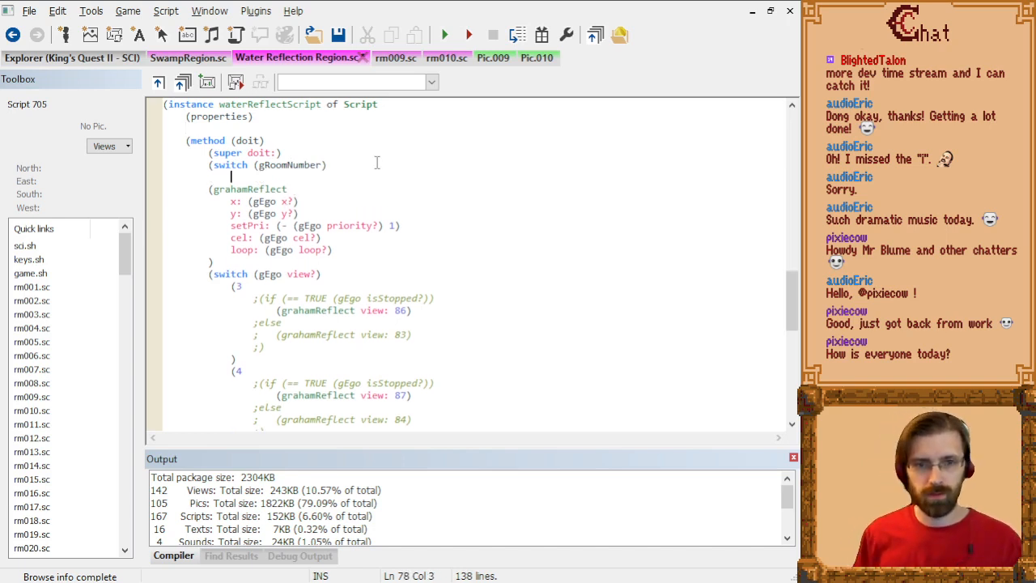
text(()
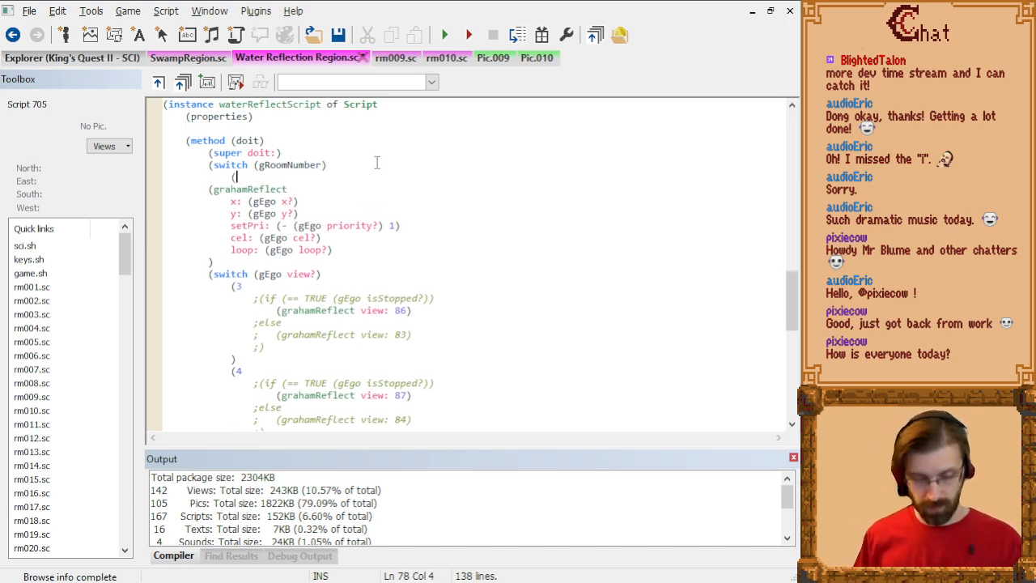
text(10)
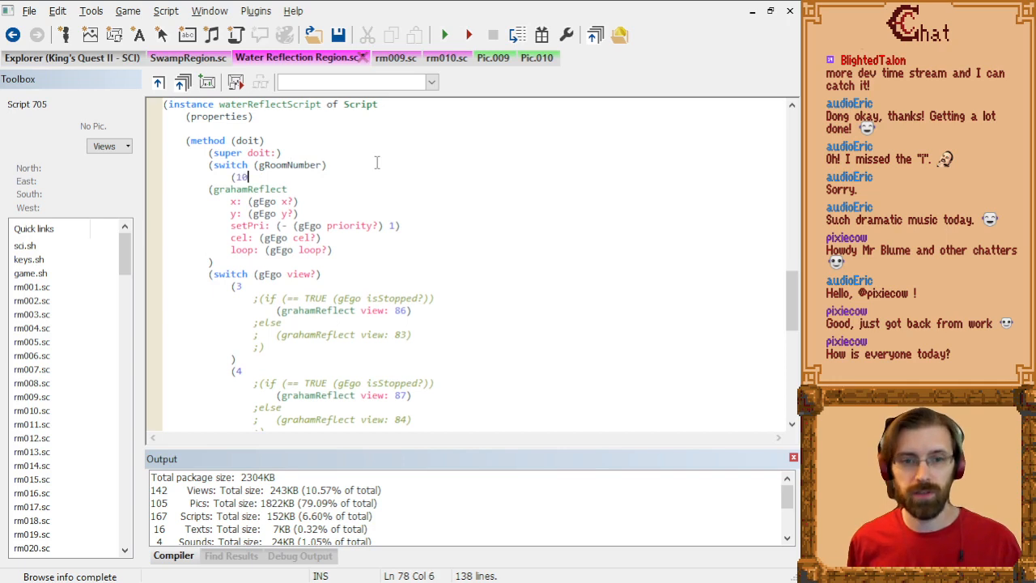
key(Return)
key(Return)
text())
key(Up)
key(Right)
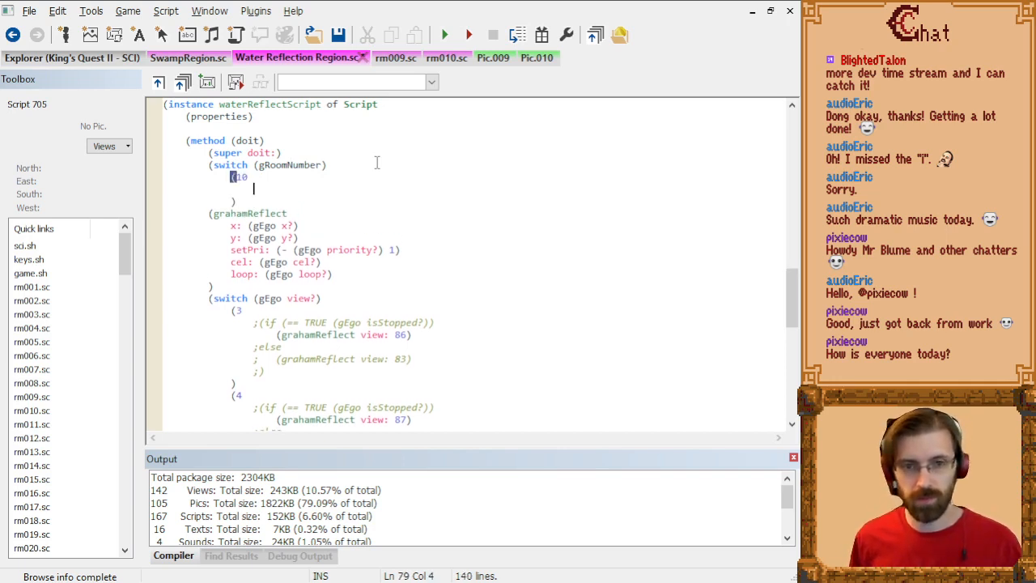
Step: Close the gRoomNumber switch with a parenthesis below the room 10 case and return to the empty line inside it
key(Down)
key(Return)
text())
key(Up)
key(Up)
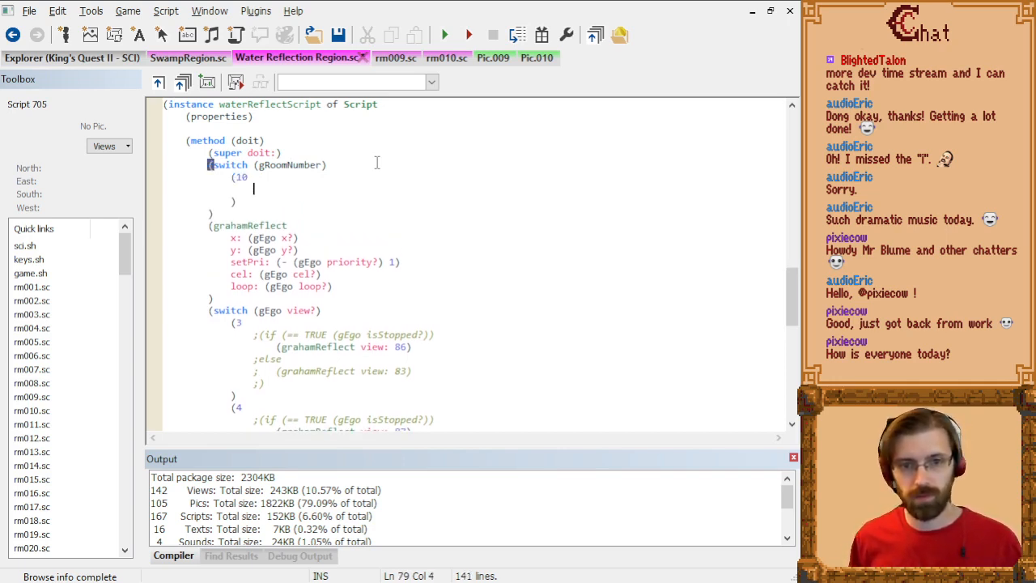
Step: Start a grahamReflect call in the room 10 case and insert an empty line above it
text(()
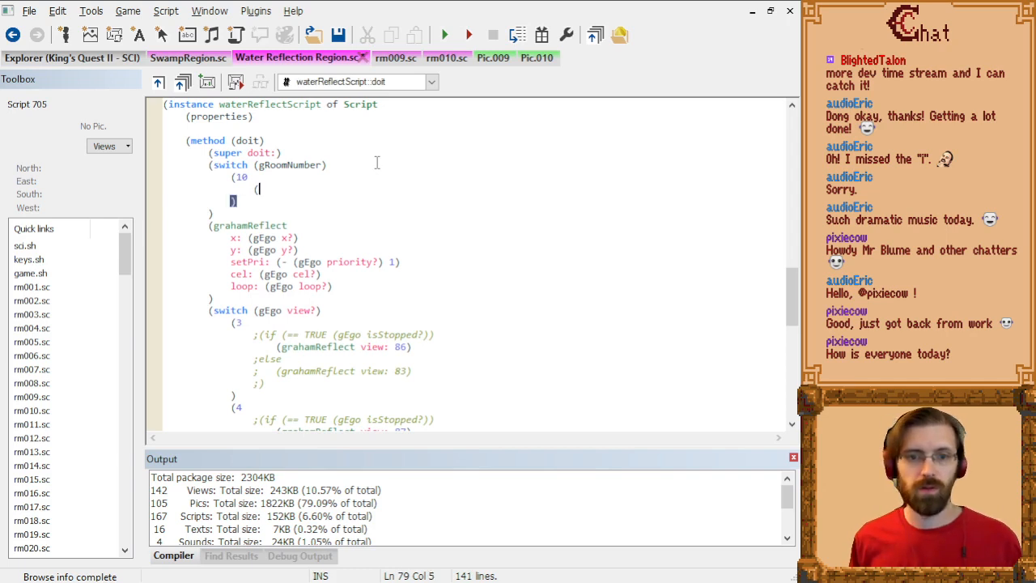
text(graham)
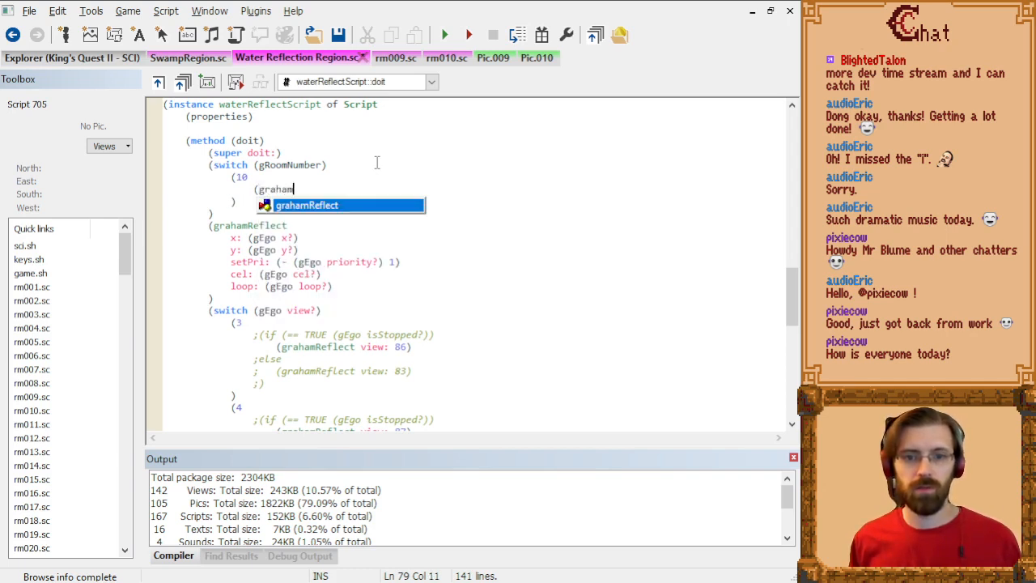
text(Reflect)
key(Escape)
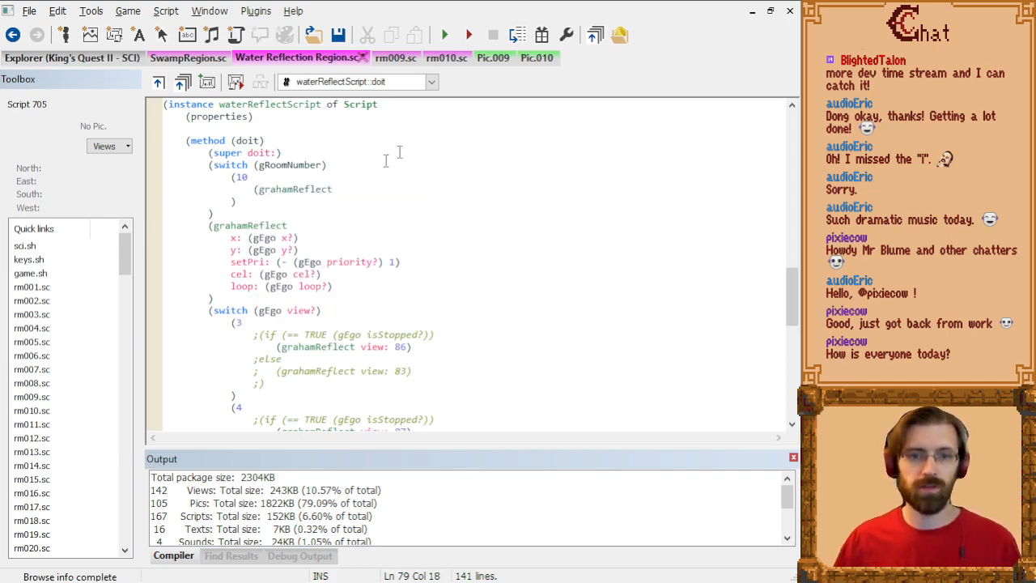
click(254, 188)
key(Return)
key(Up)
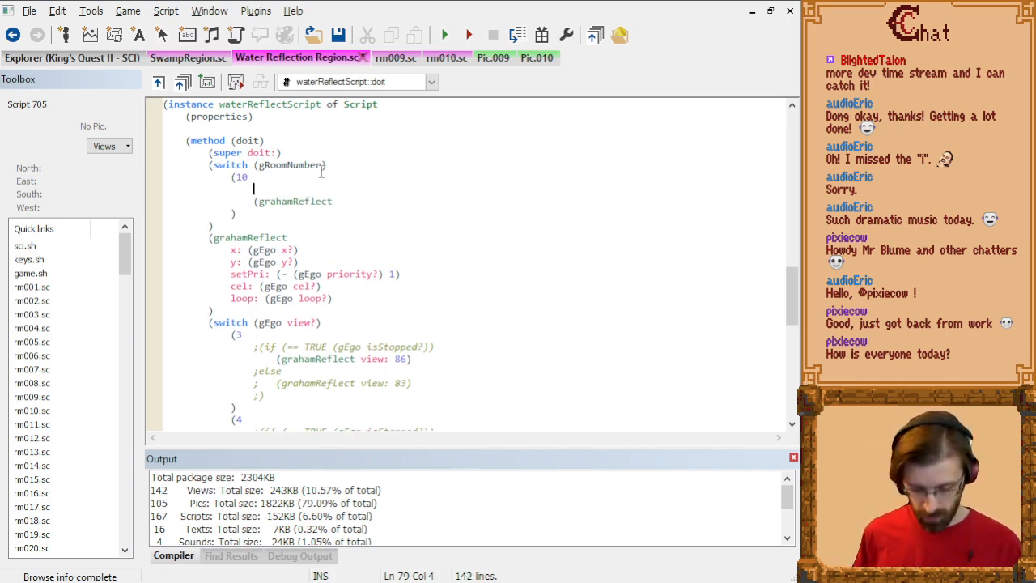
Step: Begin an if condition on gEgo on the empty line above the grahamReflect call
text((if (gEgo)
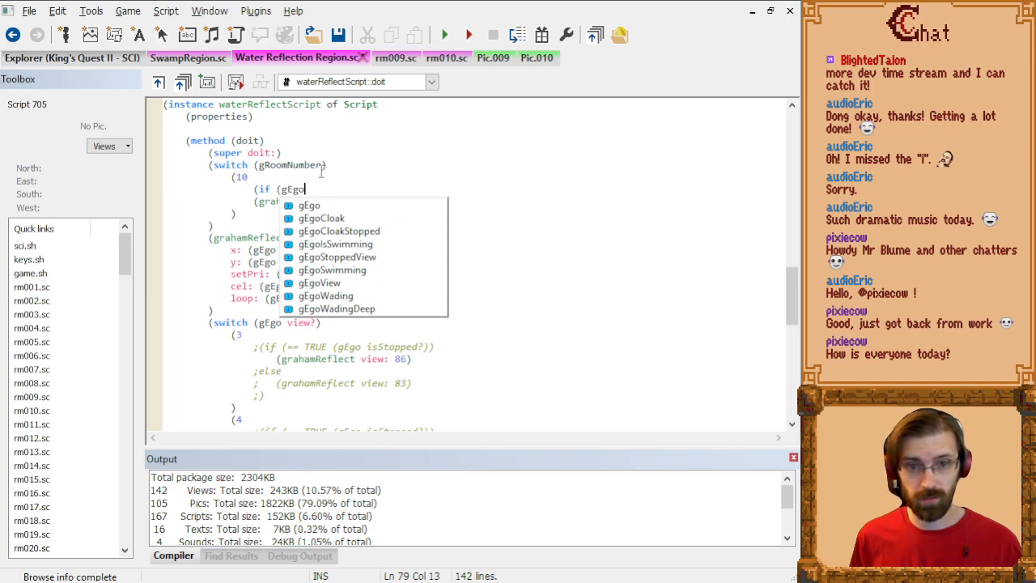
text( ()
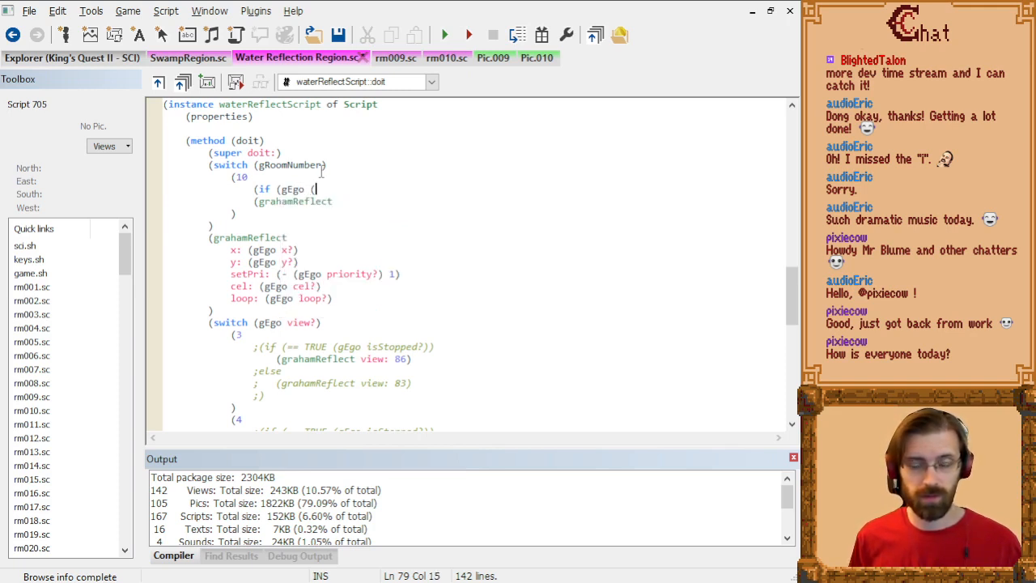
text(inRec)
key(BackSpace)
key(BackSpace)
key(BackSpace)
key(BackSpace)
key(BackSpace)
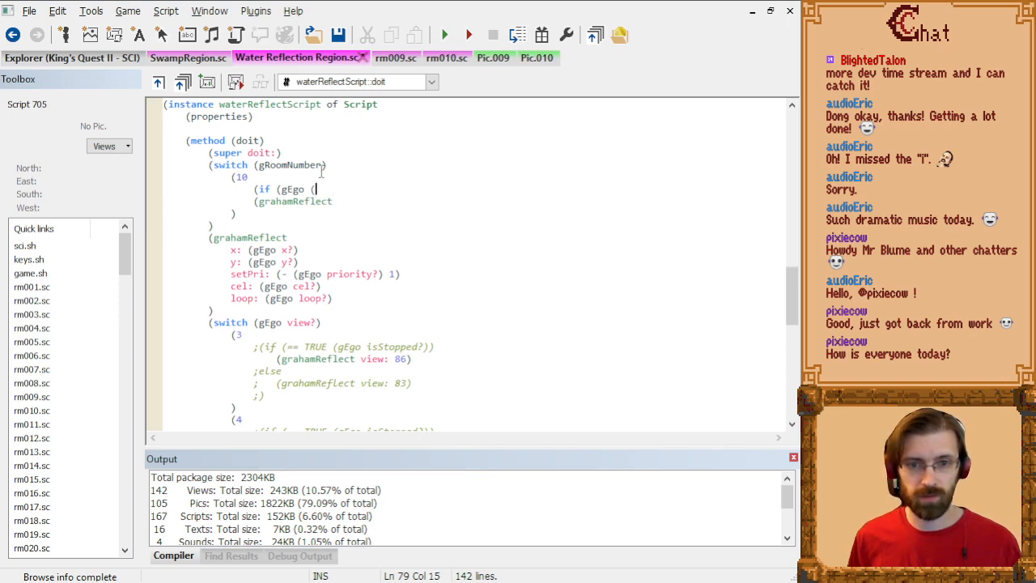
Step: Search all project files for "inrect" and continue the gEgo condition with inRect:
key(ctrl+shift+f)
text(inrect)
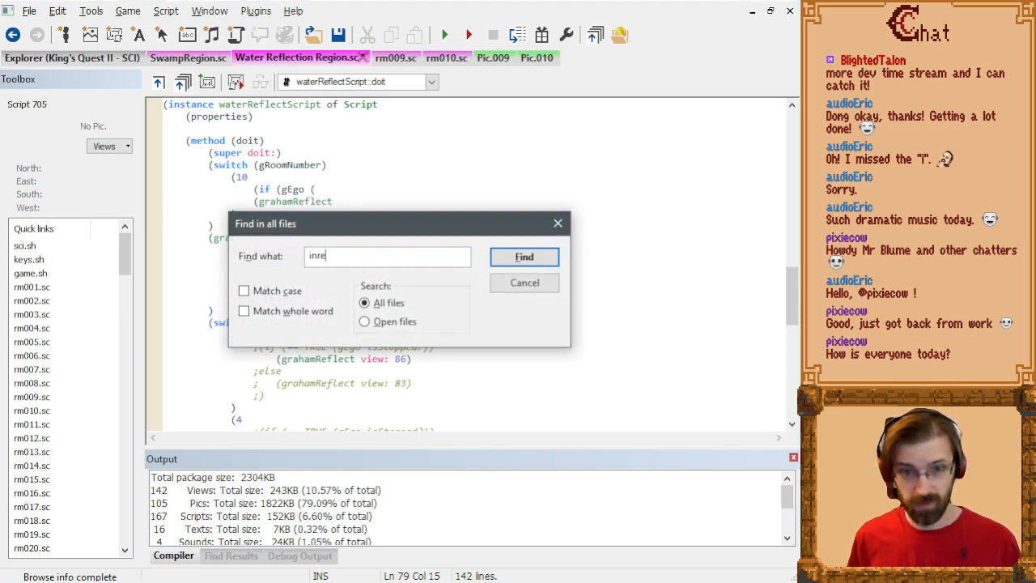
key(Return)
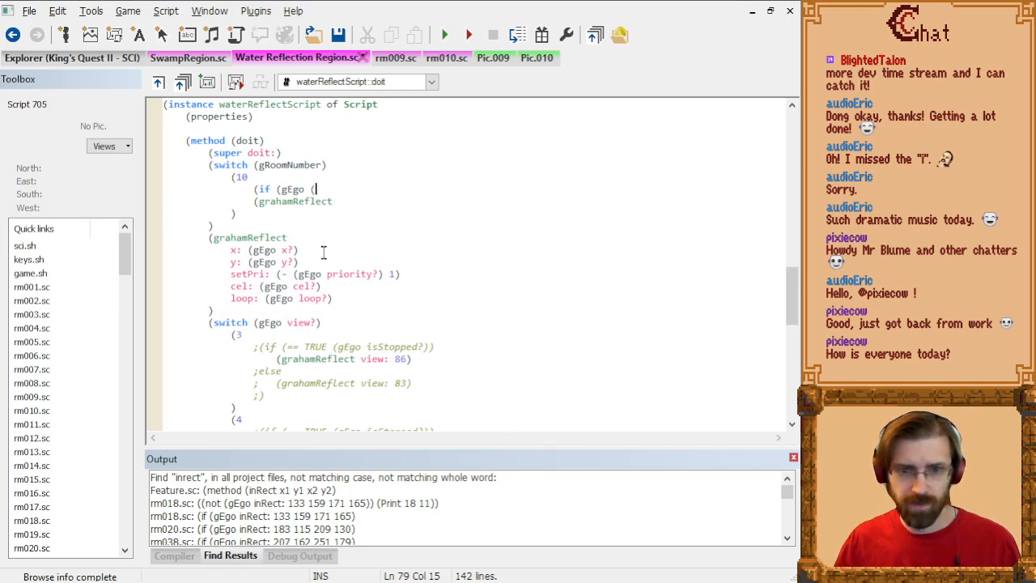
key(BackSpace)
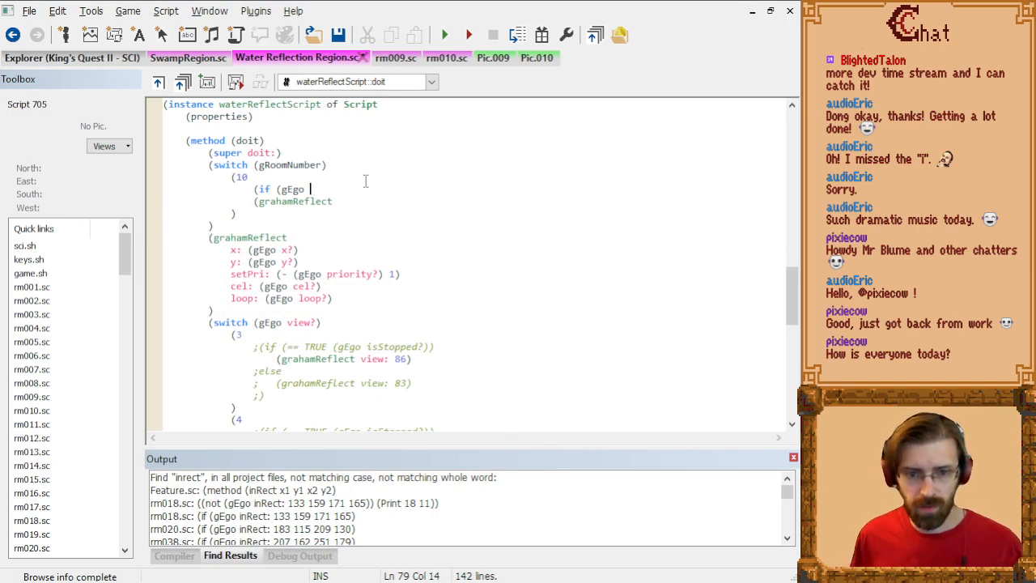
text(inRect:)
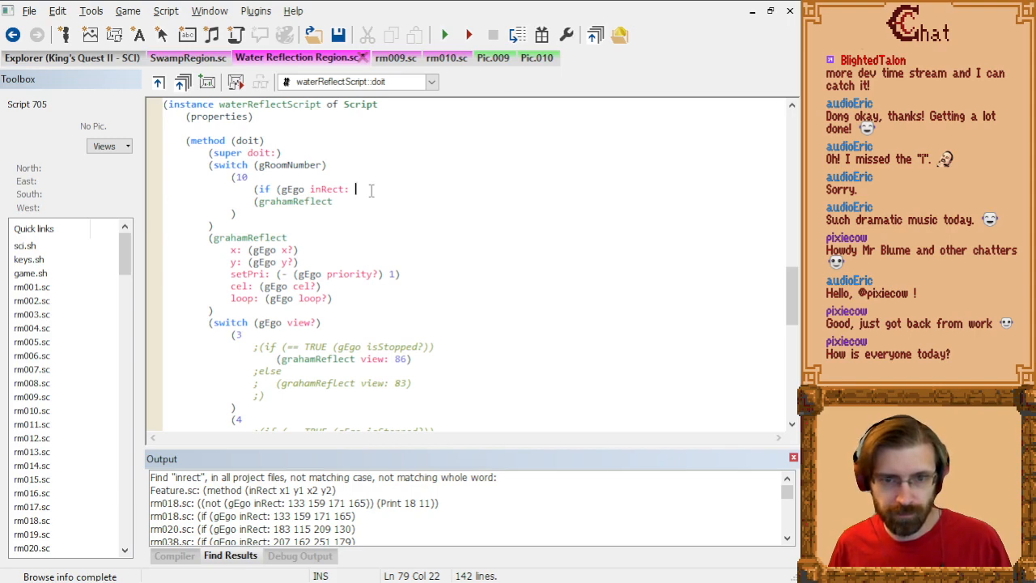
Step: Check the pond's extent in picture 010, and complete the inRect: check in the script with 0 0 94 89
click(537, 58)
click(186, 82)
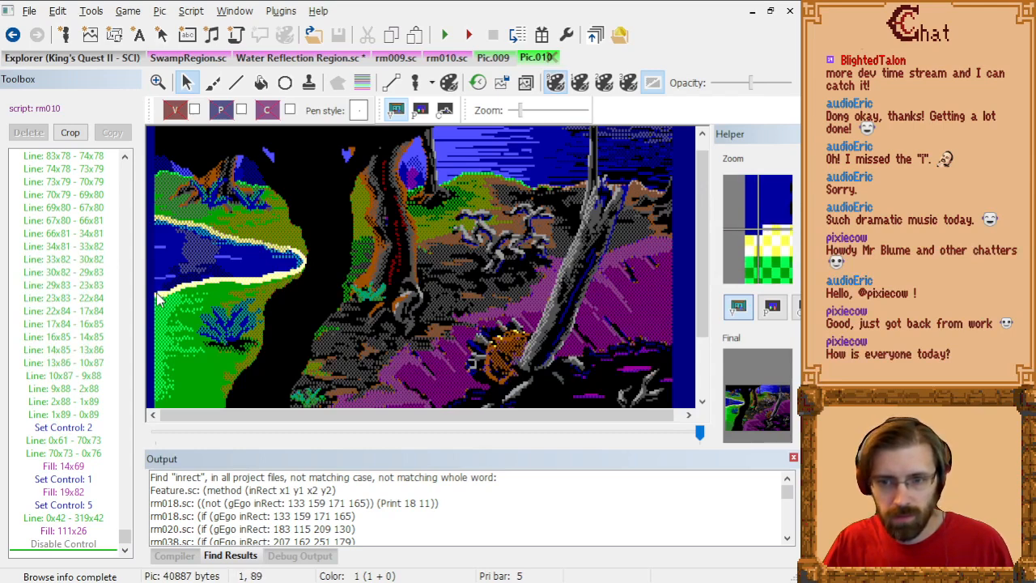
click(314, 62)
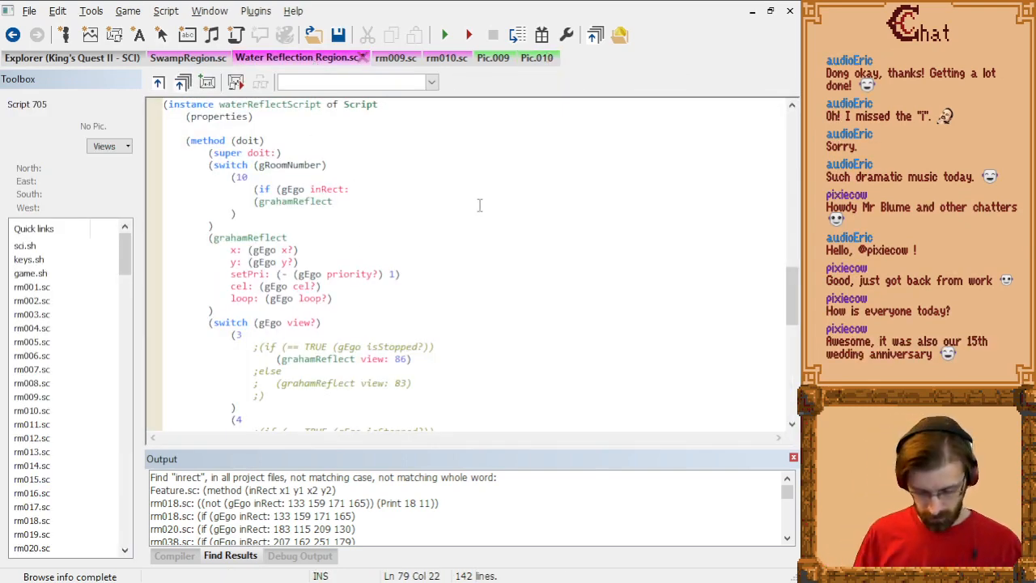
text(0 0 94 89)
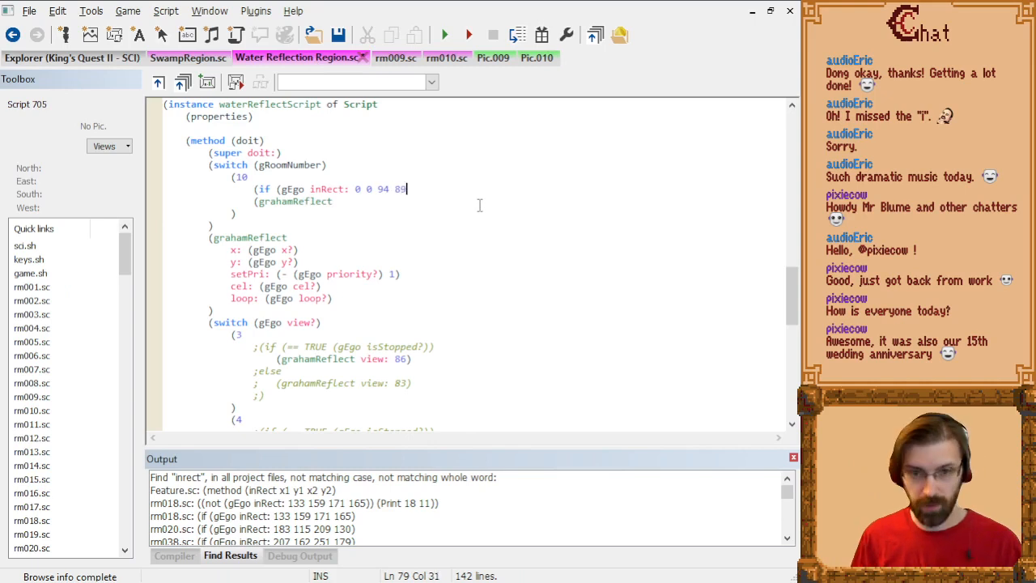
text())
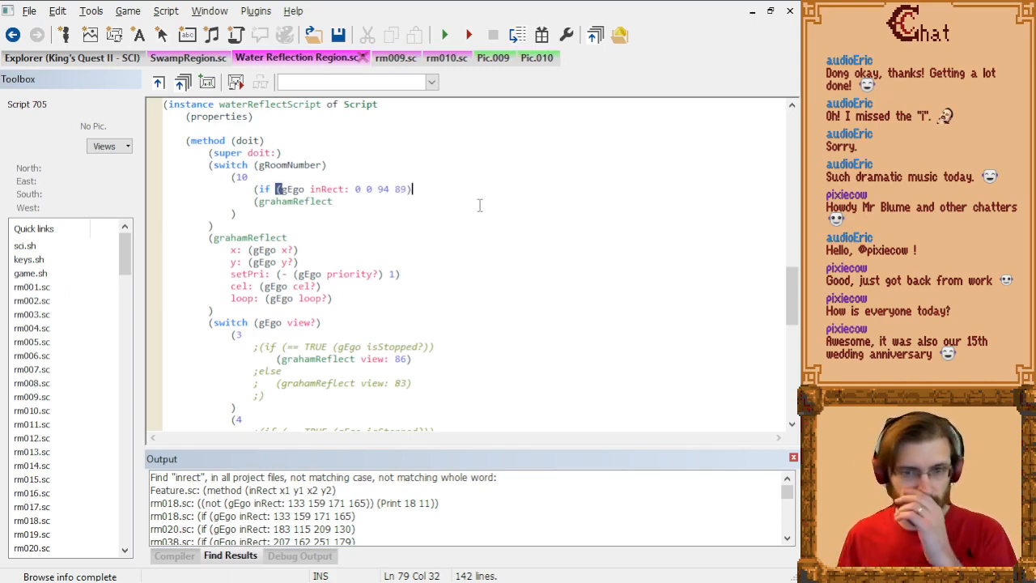
Step: Negate the if condition by wrapping the gEgo inRect: check in a not expression
click(277, 190)
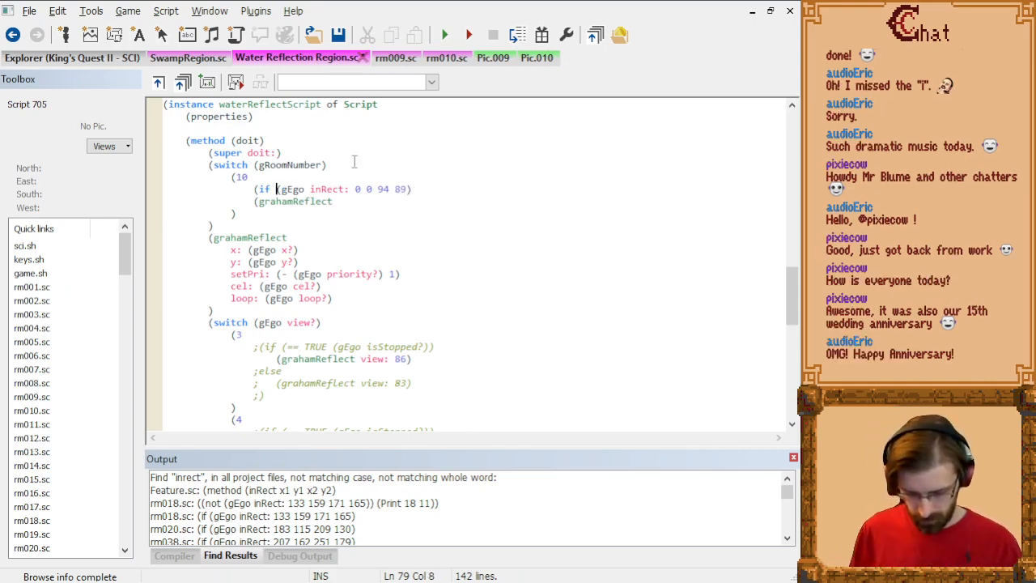
text((not)
key(End)
text())
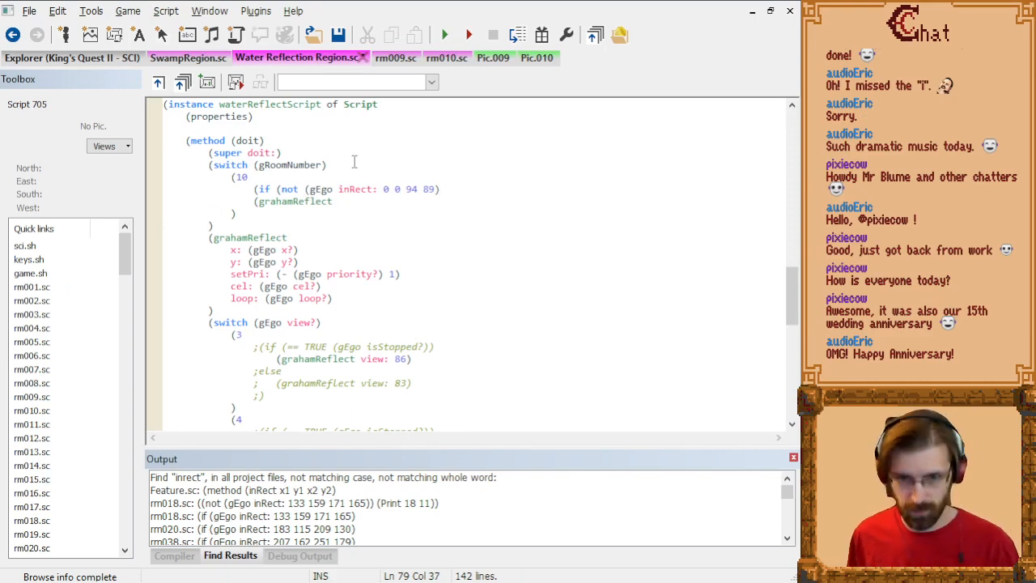
text())
Step: Indent the grahamReflect call beneath the if condition and close both the call and the if block
key(Down)
key(Home)
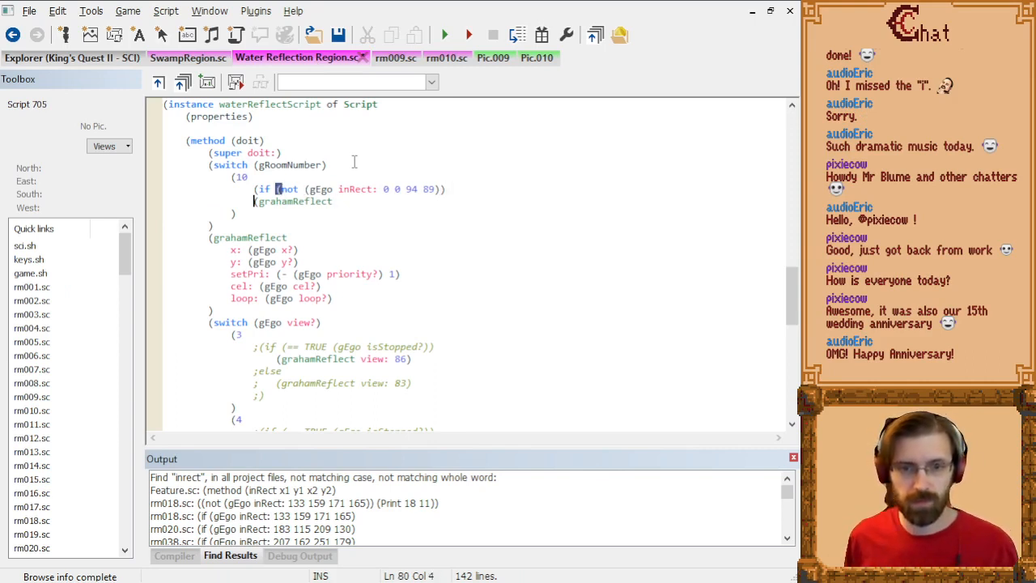
key(Tab)
key(End)
key(Return)
text())
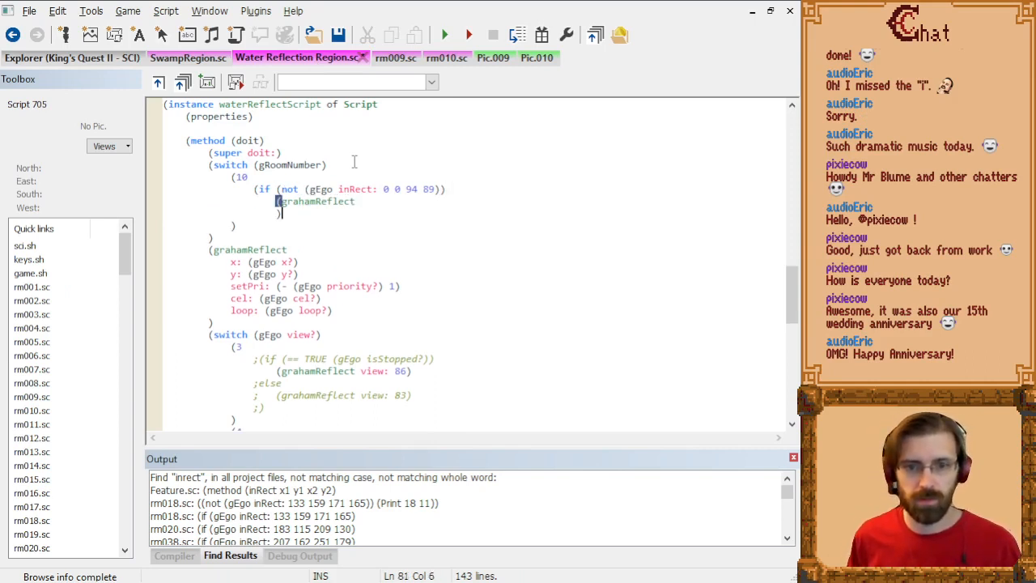
key(Up)
key(End)
text())
key(Down)
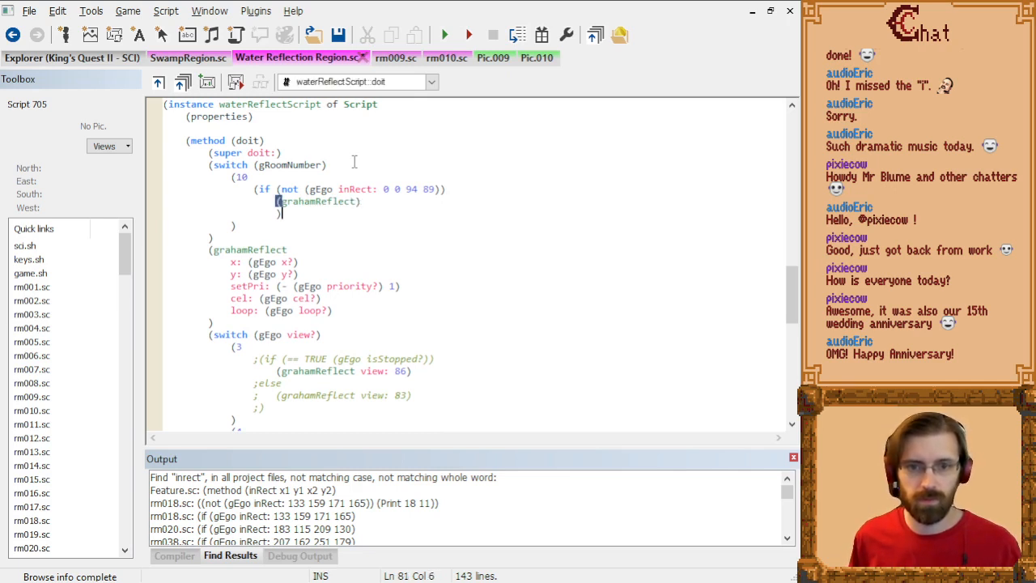
key(BackSpace)
text())
Step: Make the grahamReflect call under the if condition use hide:
key(Up)
key(End)
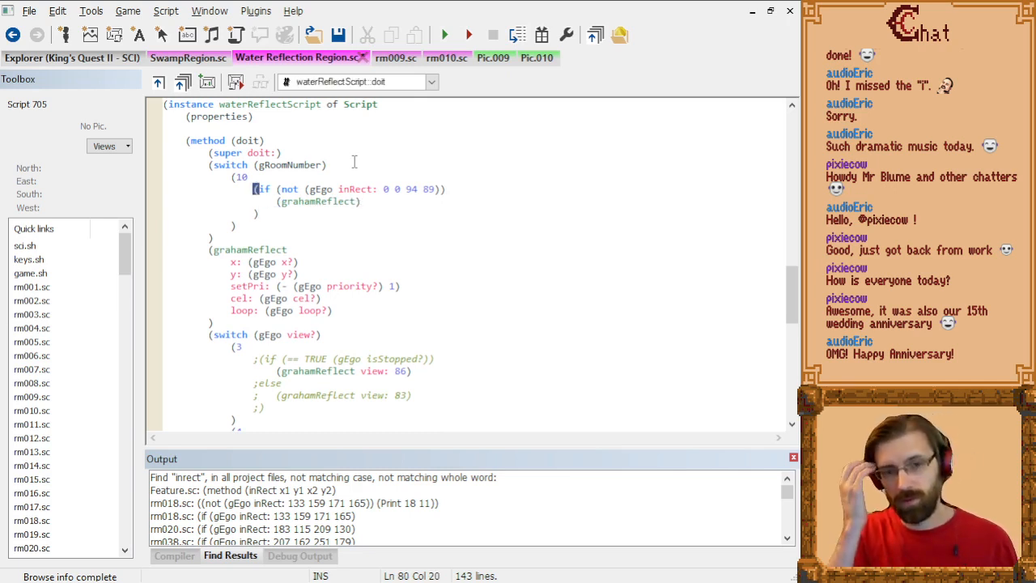
key(ctrl+shift+Left)
key(ctrl+shift+Left)
key(ctrl+shift+Left)
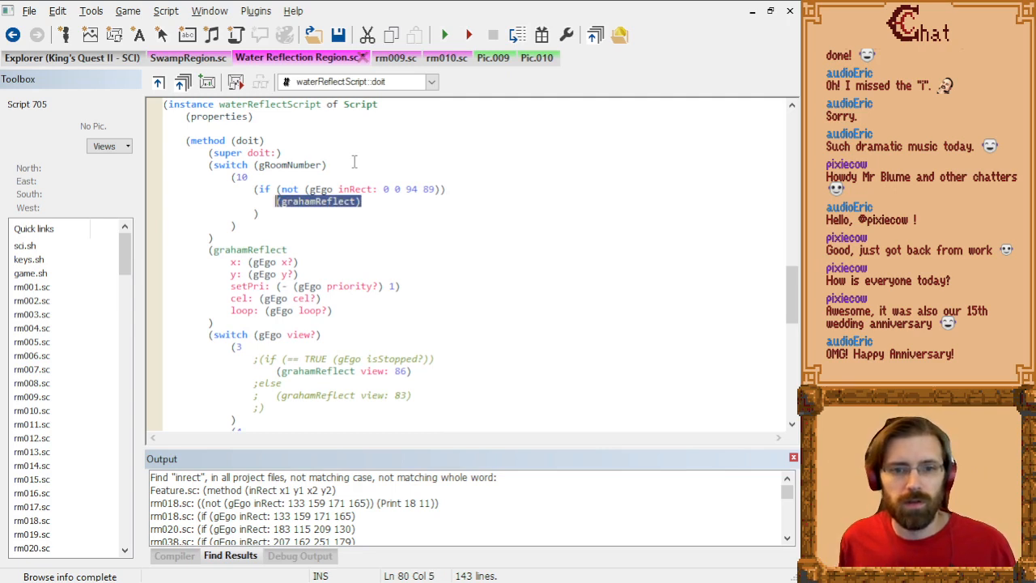
key(End)
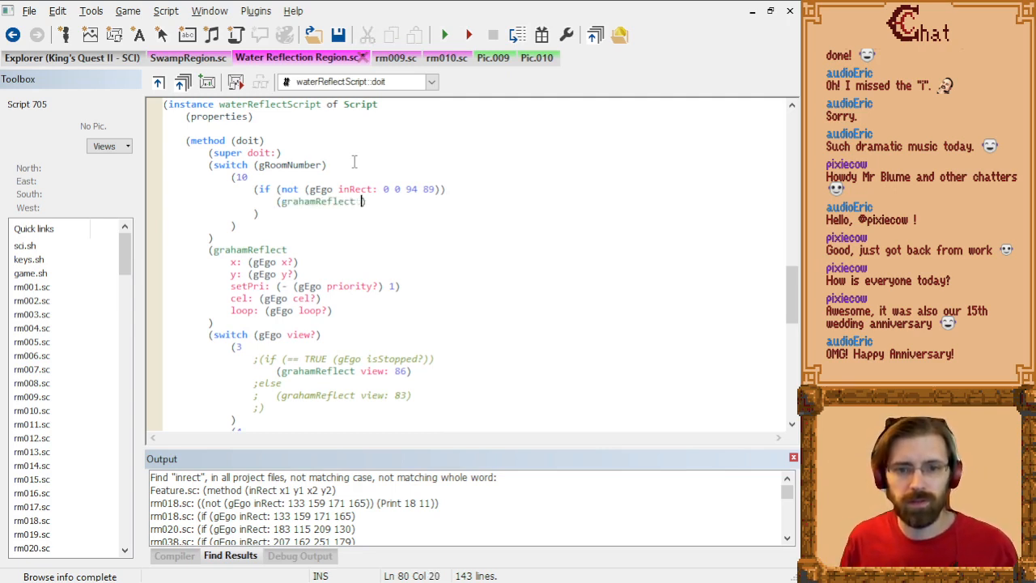
text(hide:) )
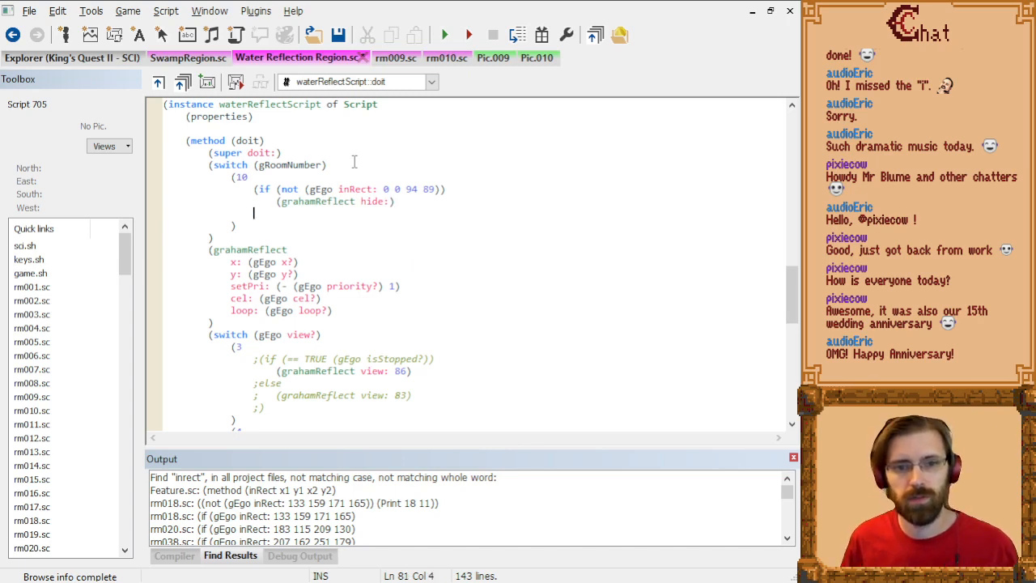
text(else)
Step: Add an else branch with a grahamReflect show: call and close the if block below it
key(Return)
key(Return)
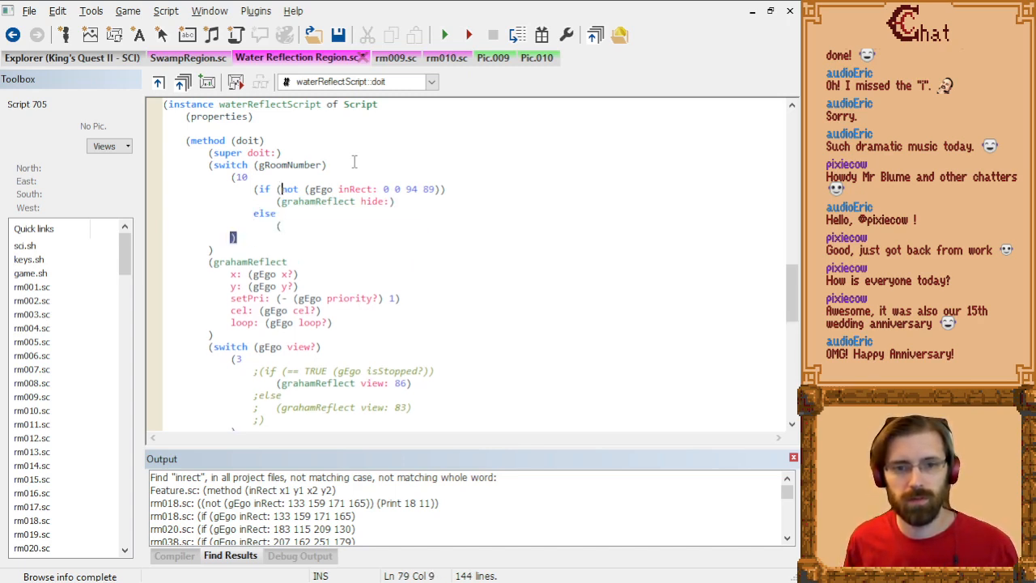
text((gra)
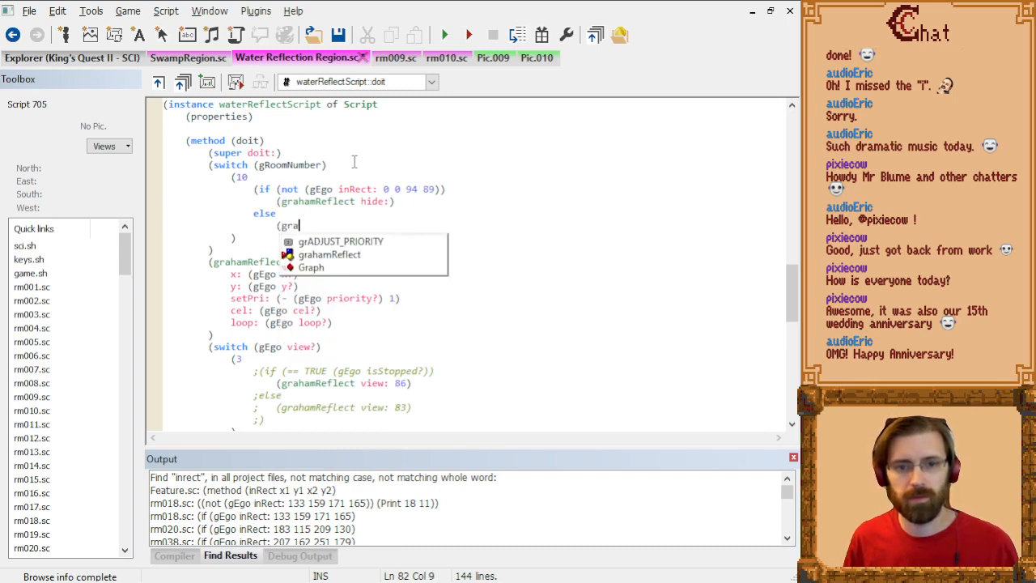
text(hamReflect show:)
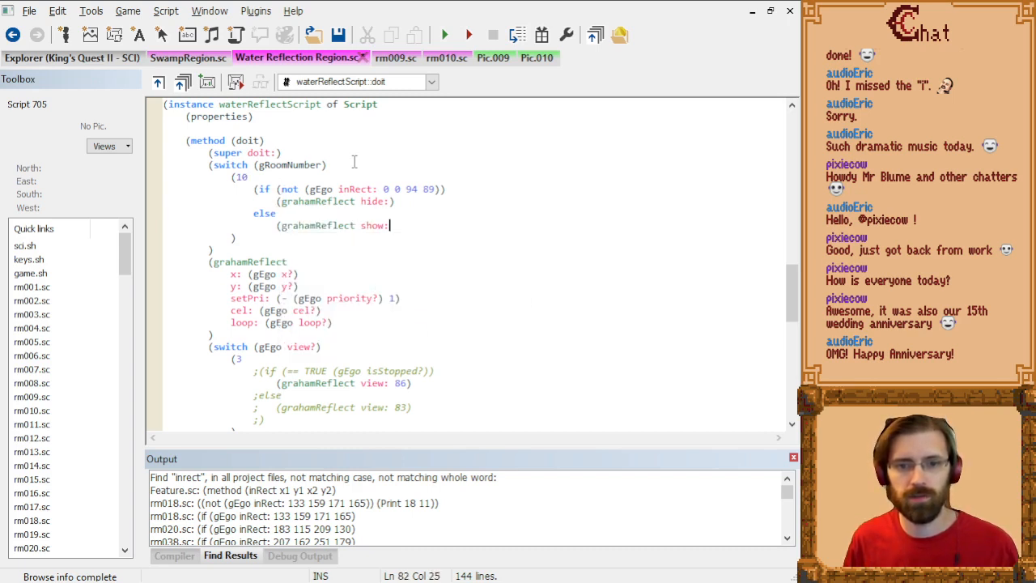
key(Return)
text())
Step: Compile the script, go to the reported error line and remove the parentheses around gRoomNumber in the switch
key(ctrl+shift+b)
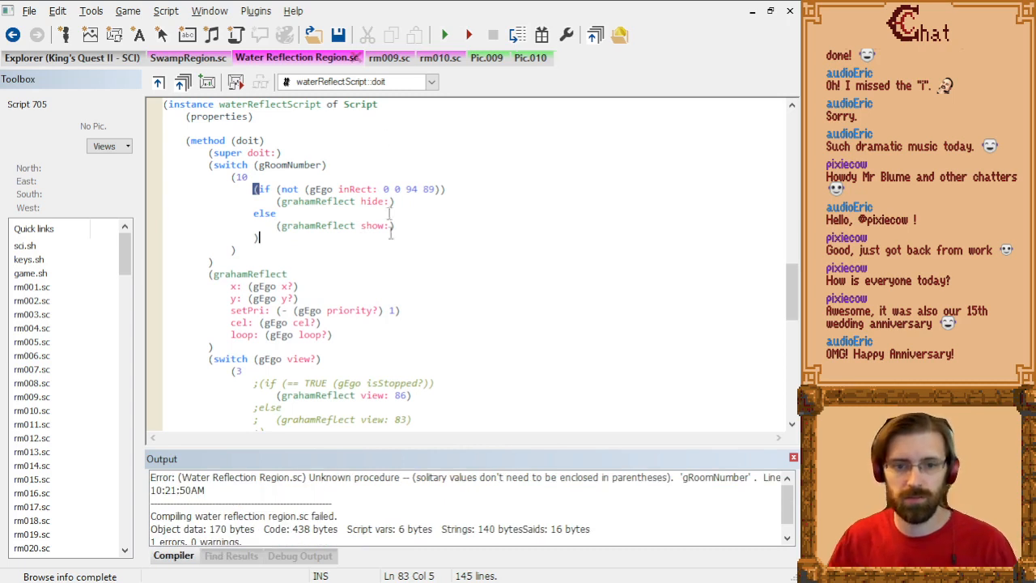
double_click(484, 477)
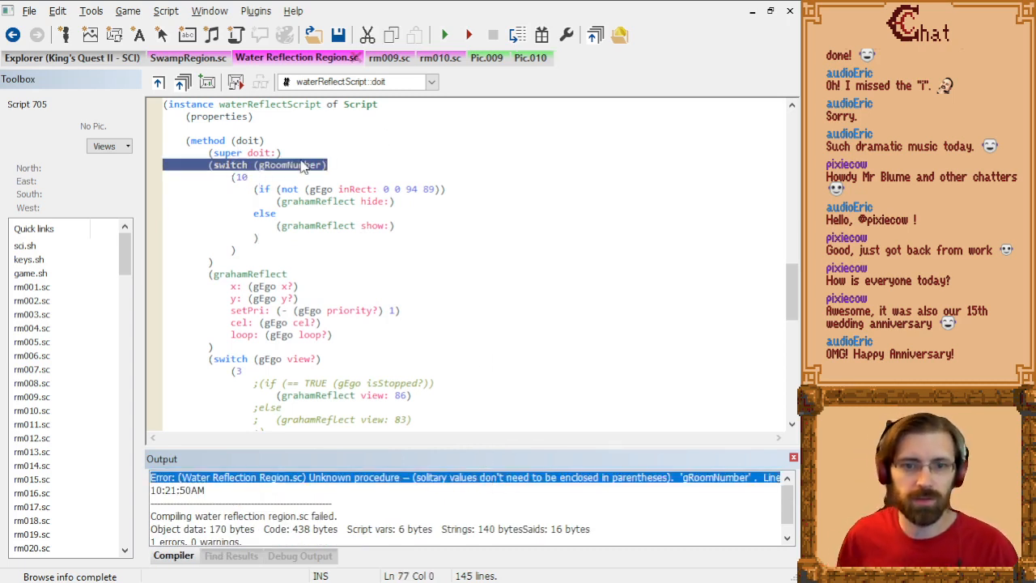
key(End)
key(BackSpace)
key(Delete)
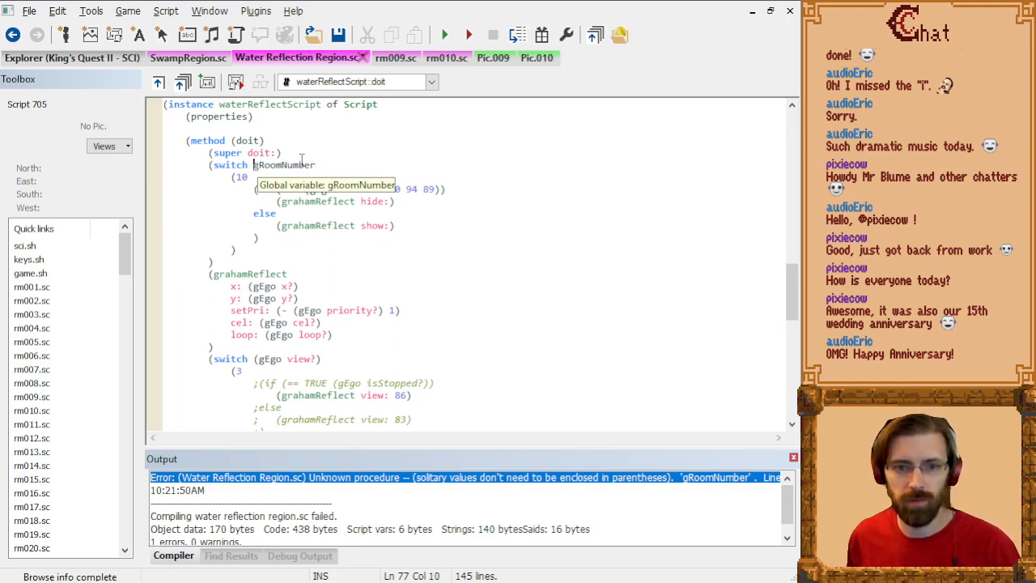
Step: Compile the Water Reflection Region script, then launch the repackaged game and skip past its title screen
key(ctrl+b)
click(541, 36)
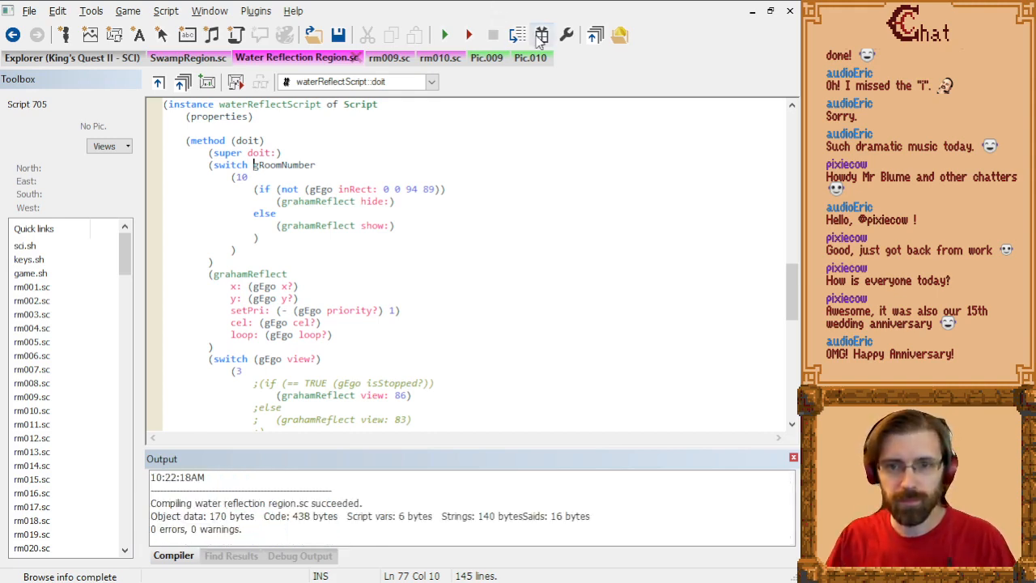
click(447, 35)
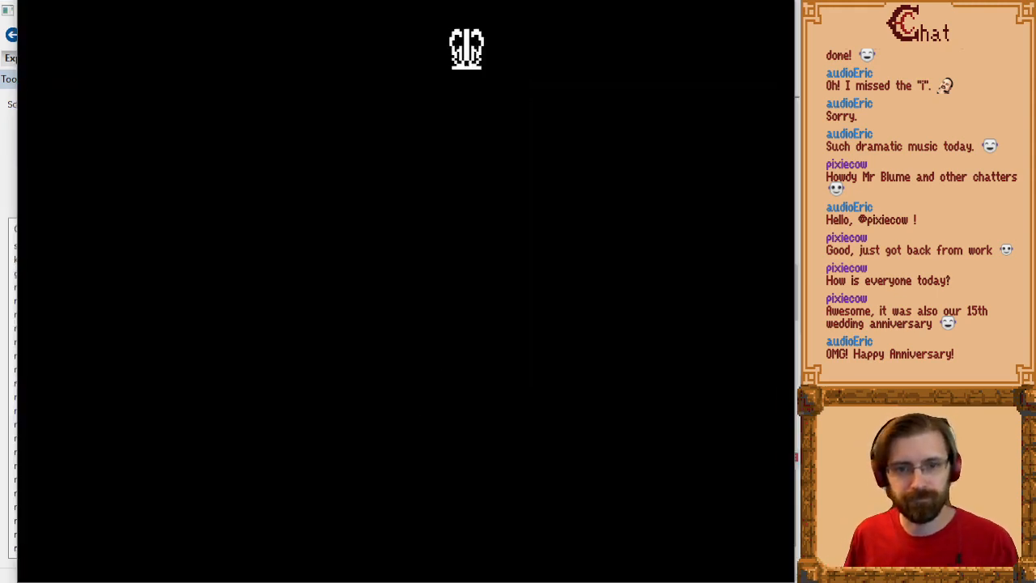
key(Return)
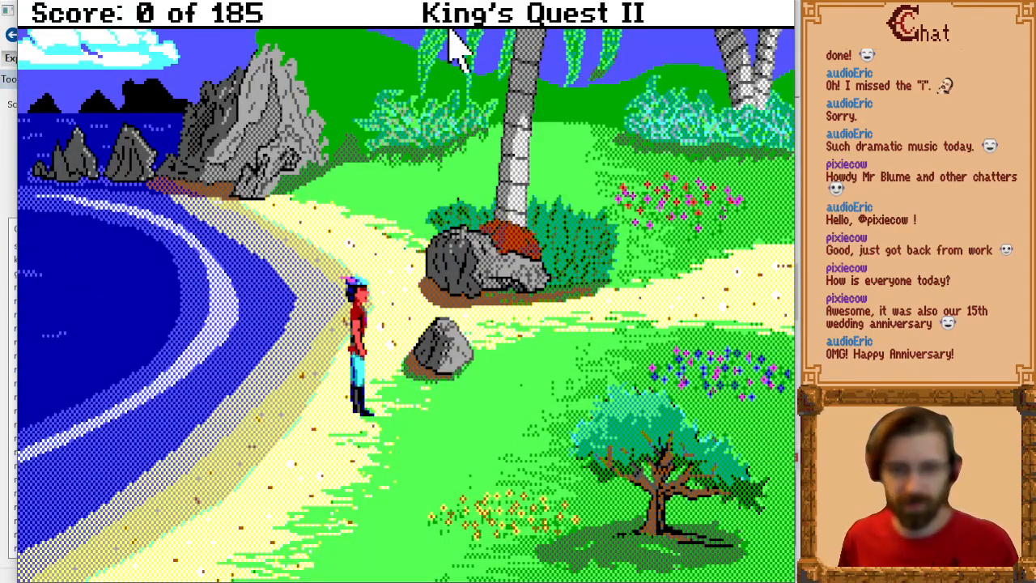
Step: Teleport to swamp room rm010 and walk the hero from the pond's near bank up past the trees to check the reflection
key(alt+t)
text(6)
key(Return)
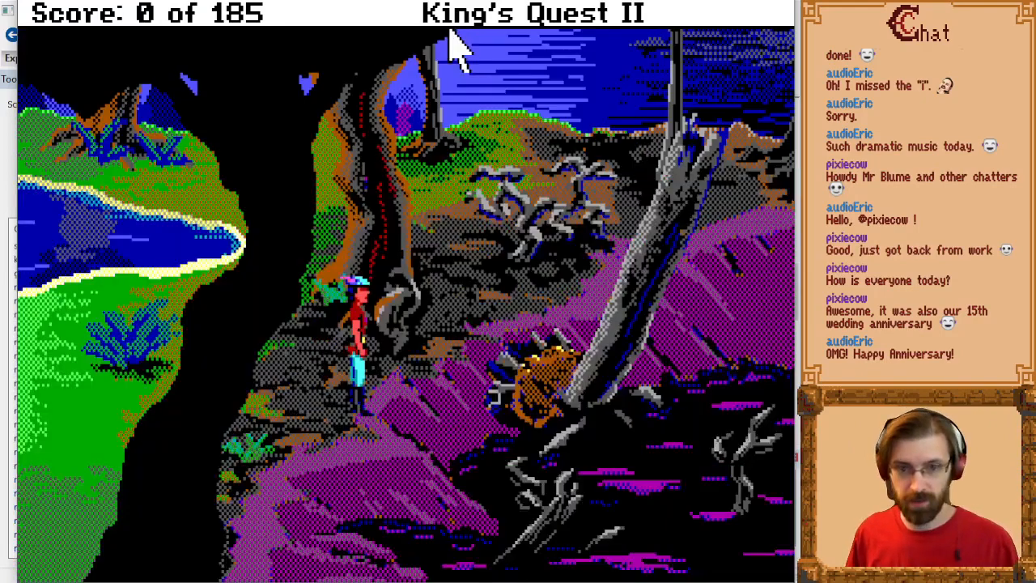
key(Left)
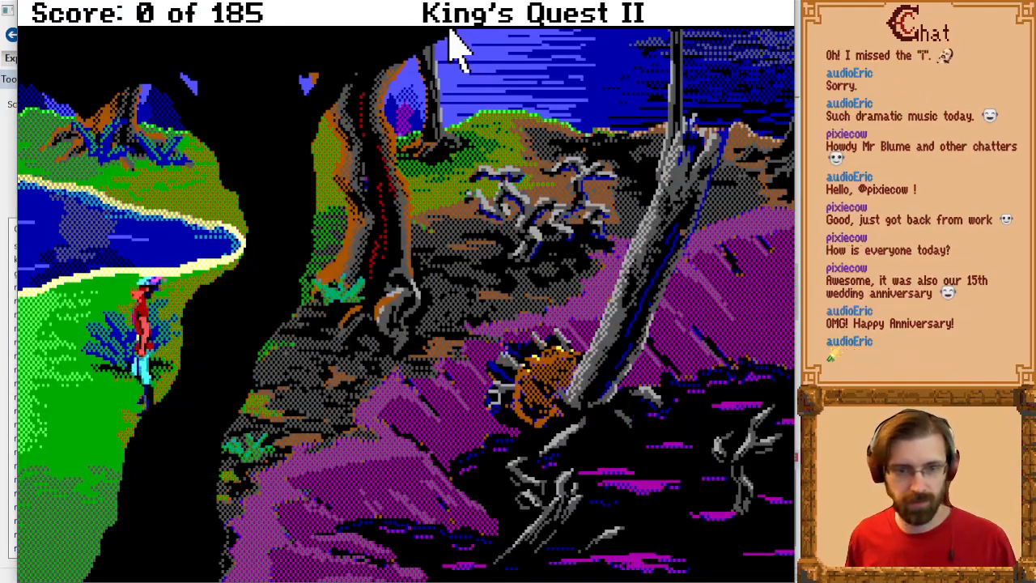
key(Up)
key(Right)
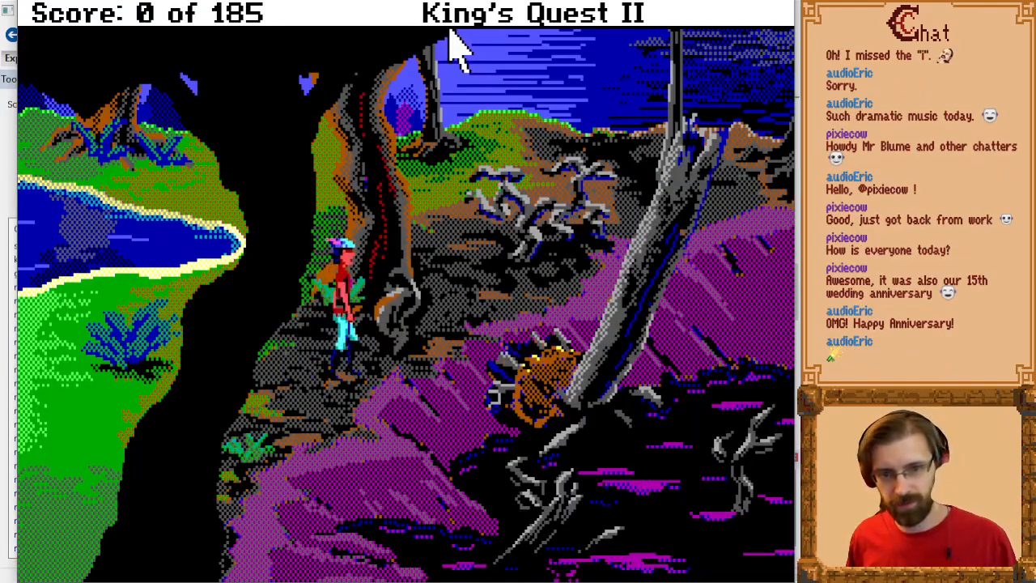
key(Up)
key(Left)
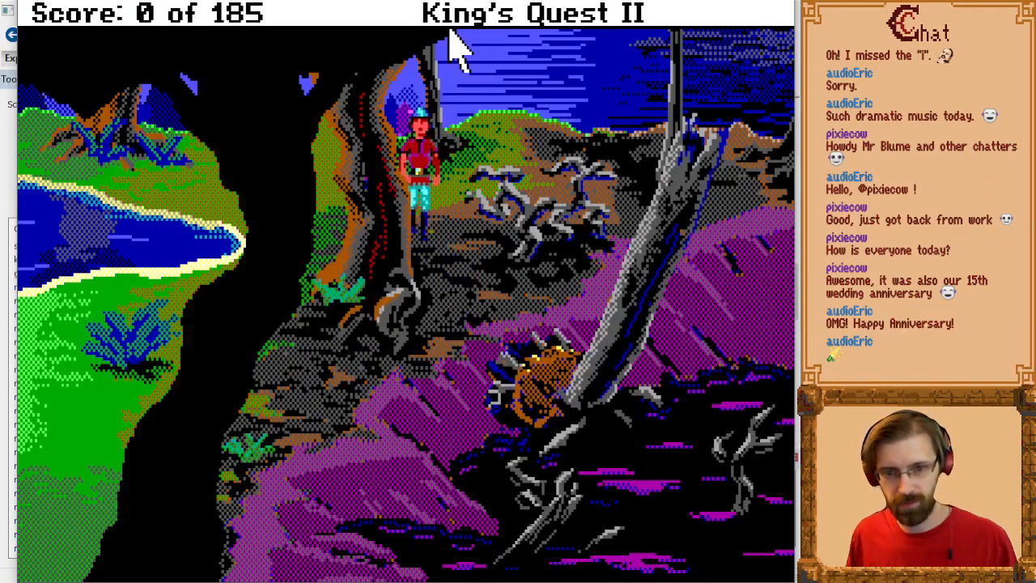
Step: Walk the hero along the pond's far bank and back down to the near bank to check where his reflection shows
key(Right)
key(Down)
key(Up)
key(Left)
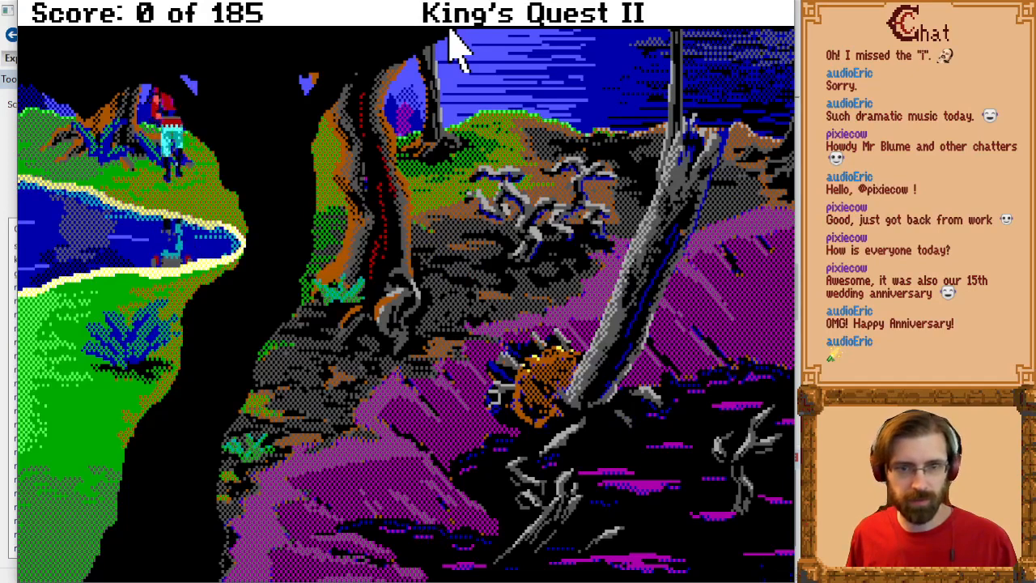
key(Down)
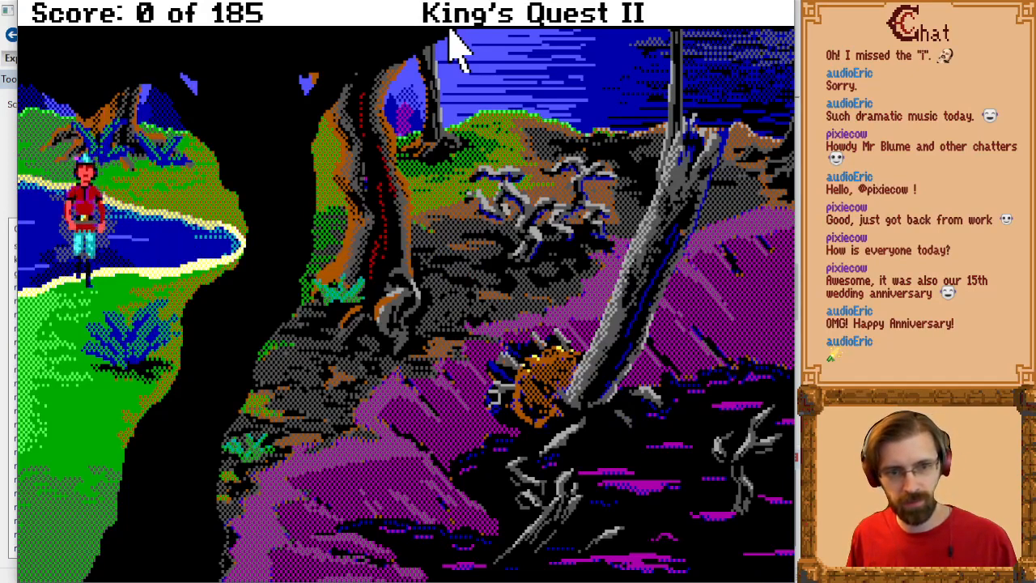
key(Right)
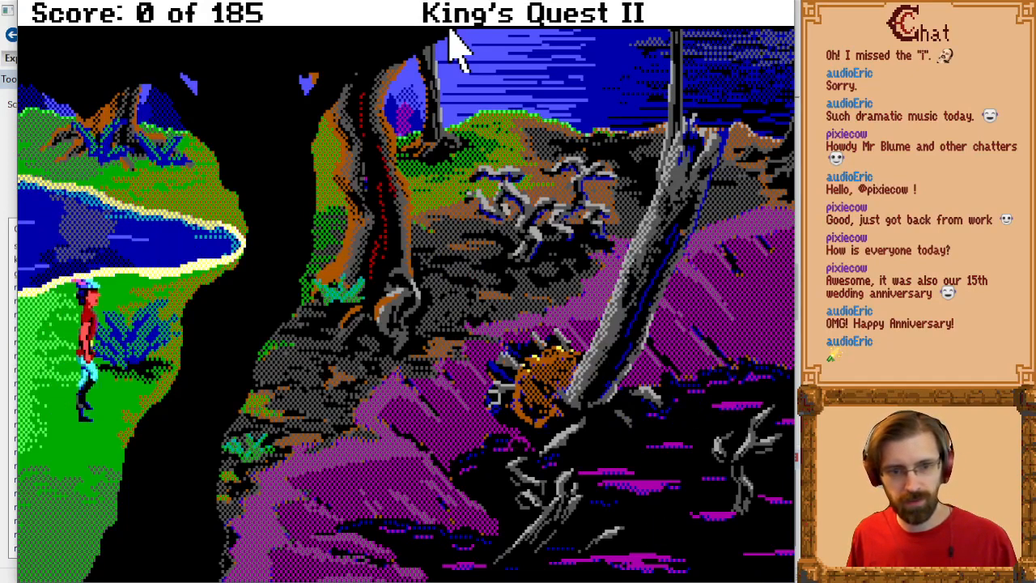
Step: Leave the swamp room northward to the house screen and walk back in to check the reflection on entry
key(Page_Up)
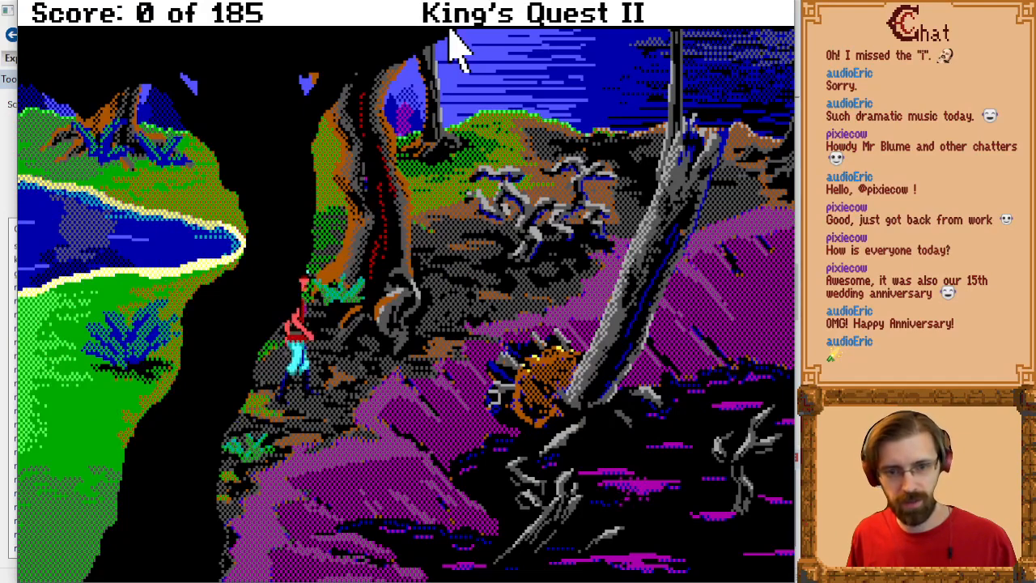
key(Right)
key(Page_Up)
key(Up)
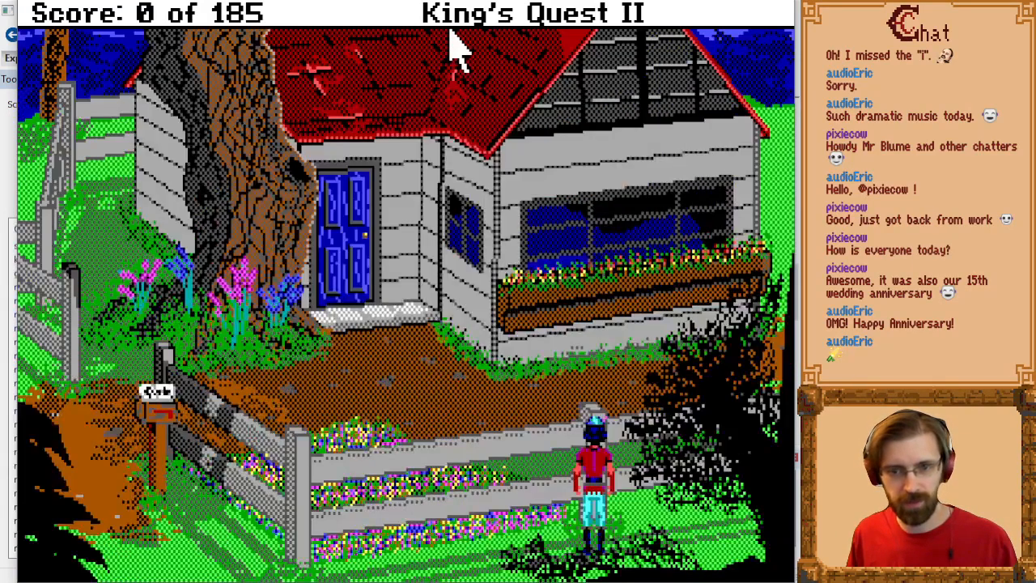
key(Down)
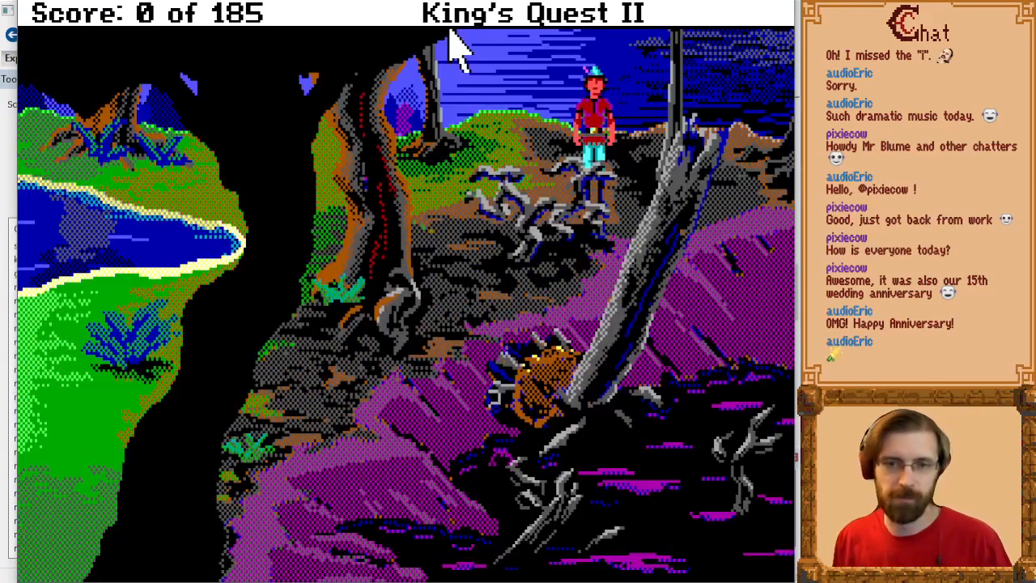
Step: Switch back to SCI Companion and examine the reflectRegion init method, including the commented-out hide: line in its grahamReflect block
key(alt+Tab)
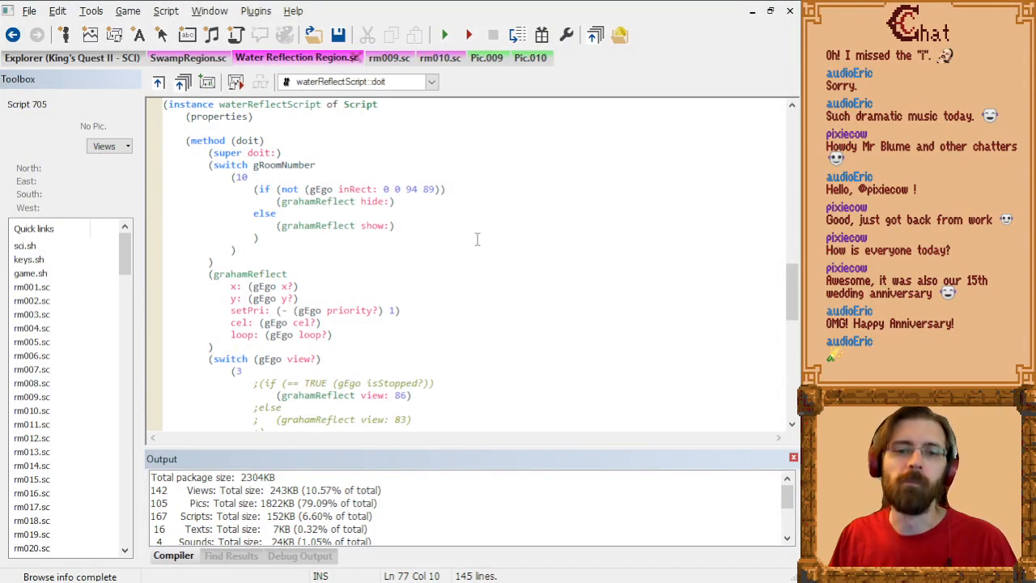
scroll(461, 211, up, 6)
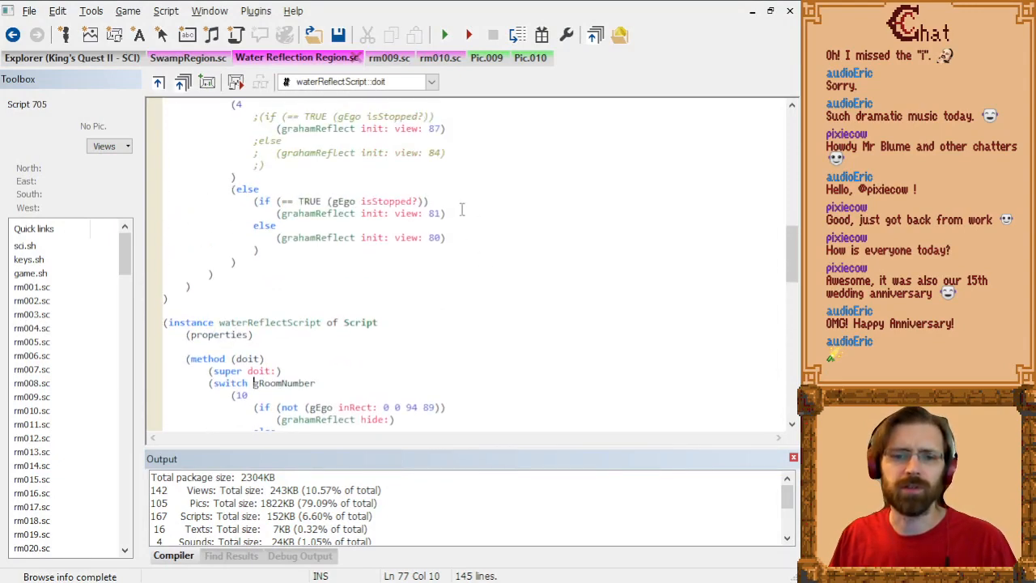
scroll(462, 210, up, 13)
scroll(492, 204, down, 6)
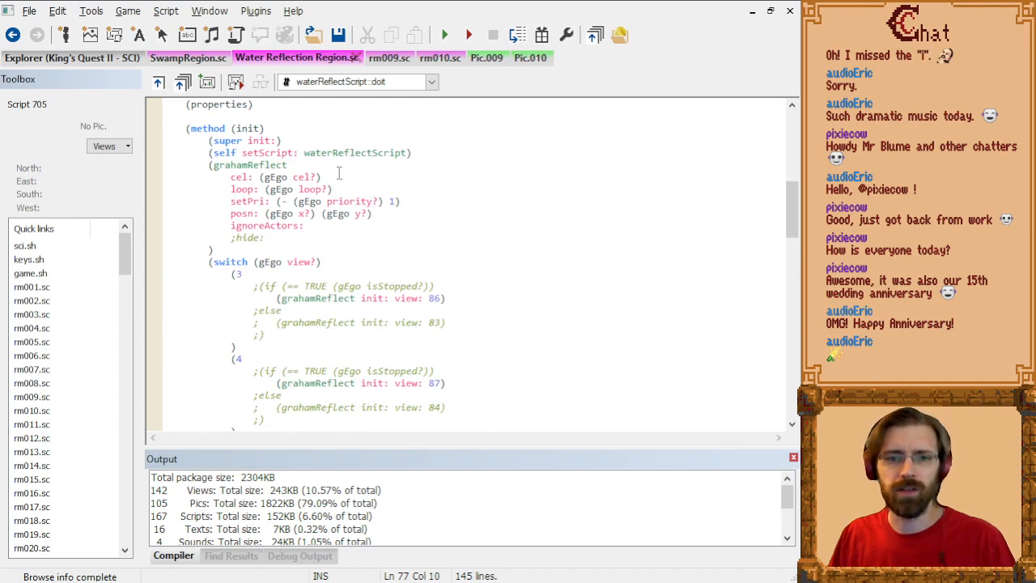
scroll(338, 168, down, 1)
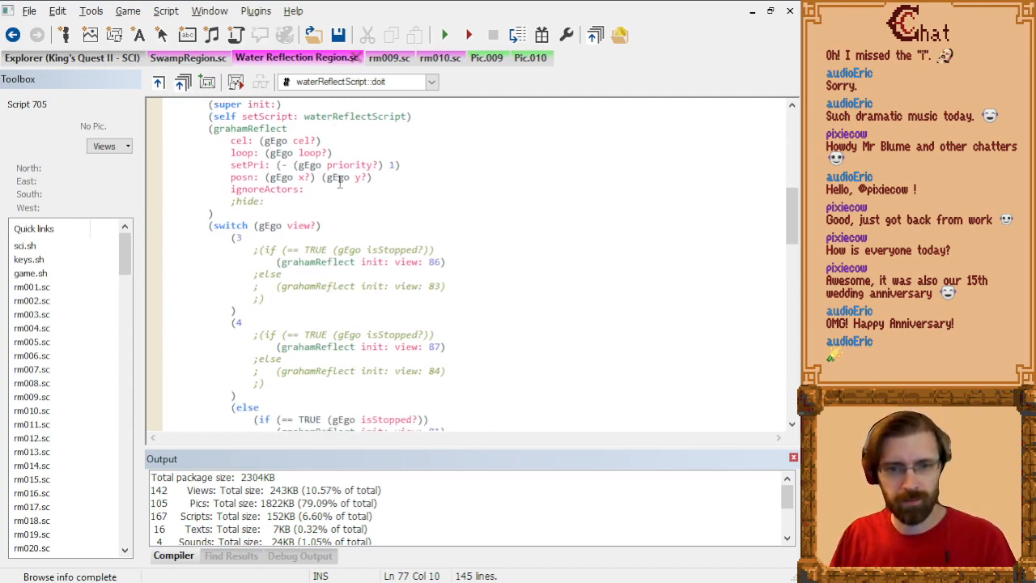
scroll(344, 178, up, 4)
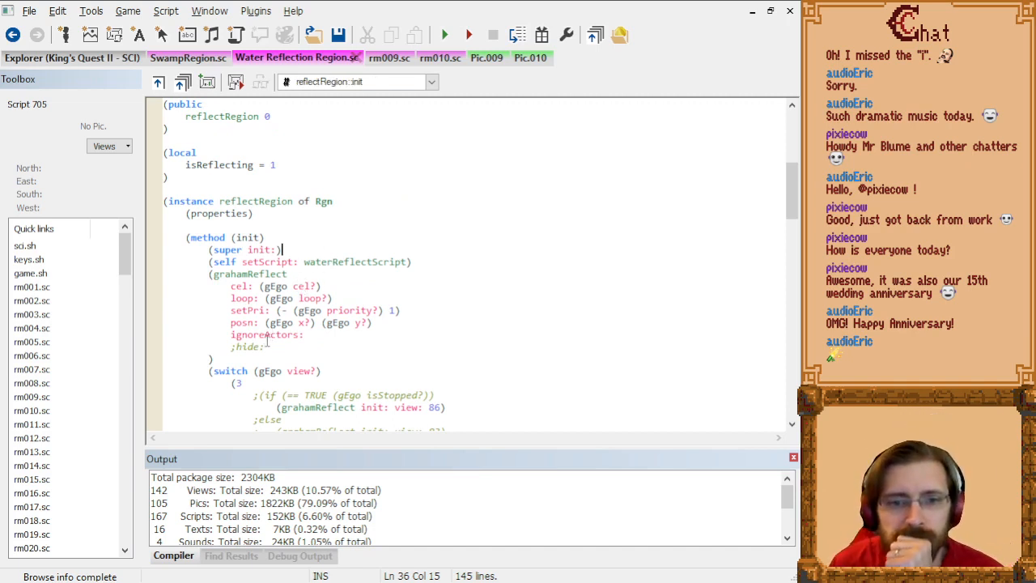
drag(231, 347, 261, 347)
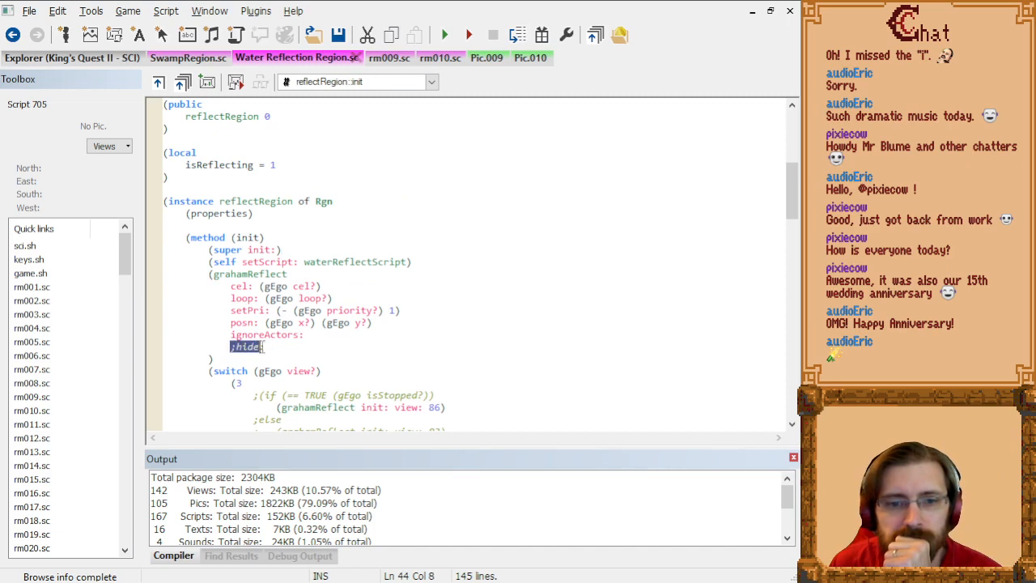
click(276, 346)
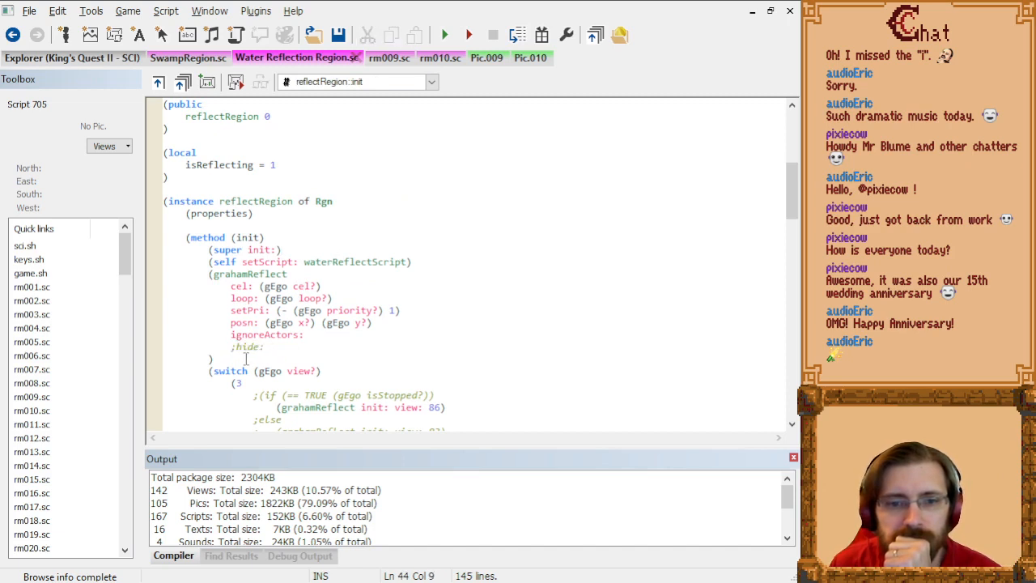
key(Return)
text(()
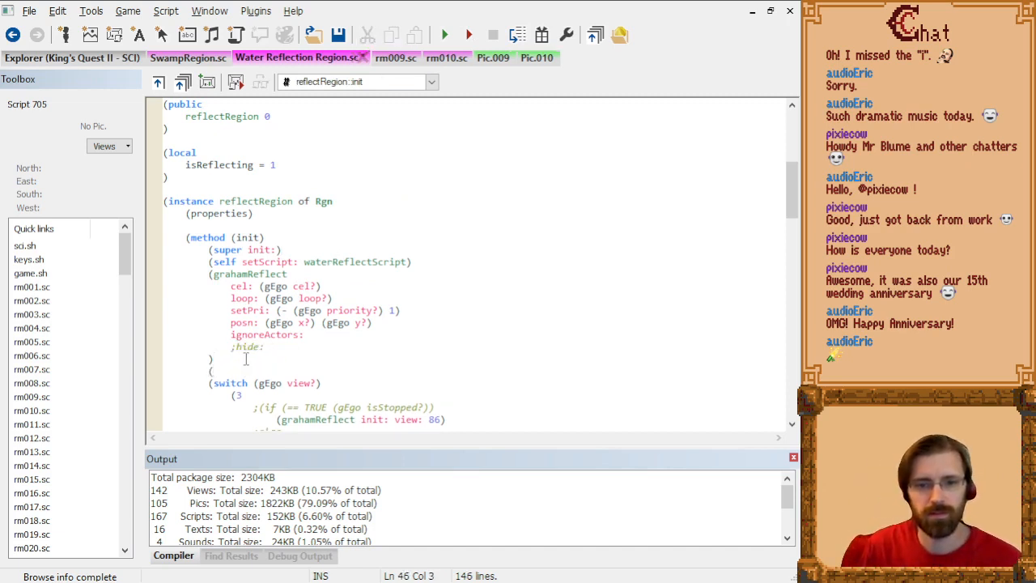
text(switch)
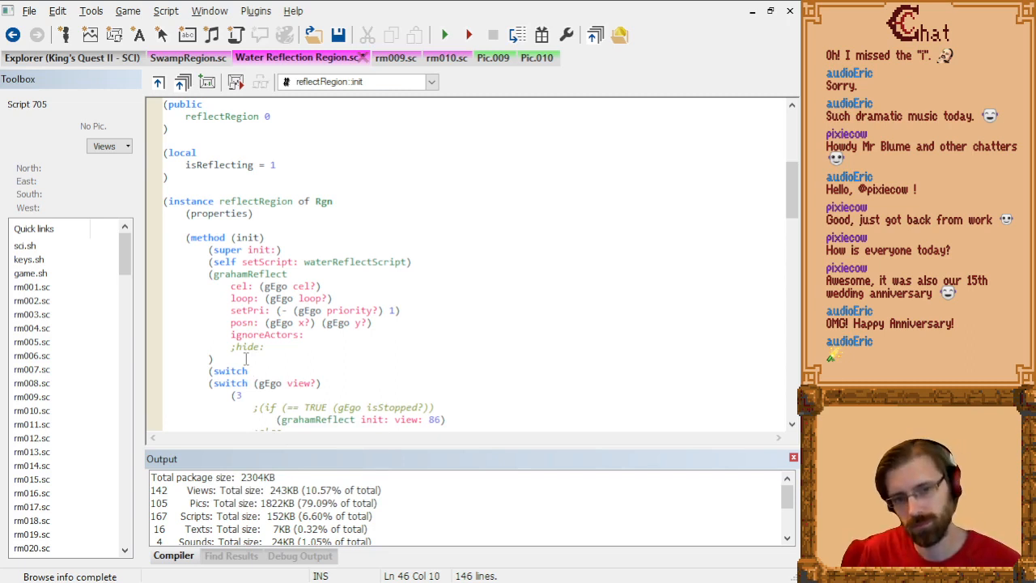
key(shift+Up)
key(BackSpace)
Step: Add a switch on gRoomNumber with an empty case for room 10 at the end of the region's init method
scroll(335, 335, down, 7)
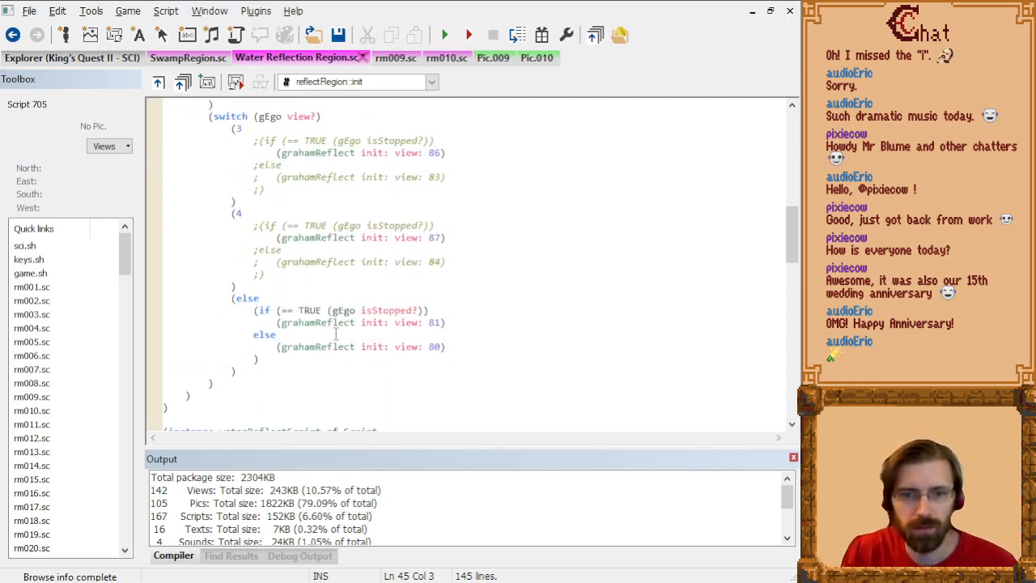
key(Return)
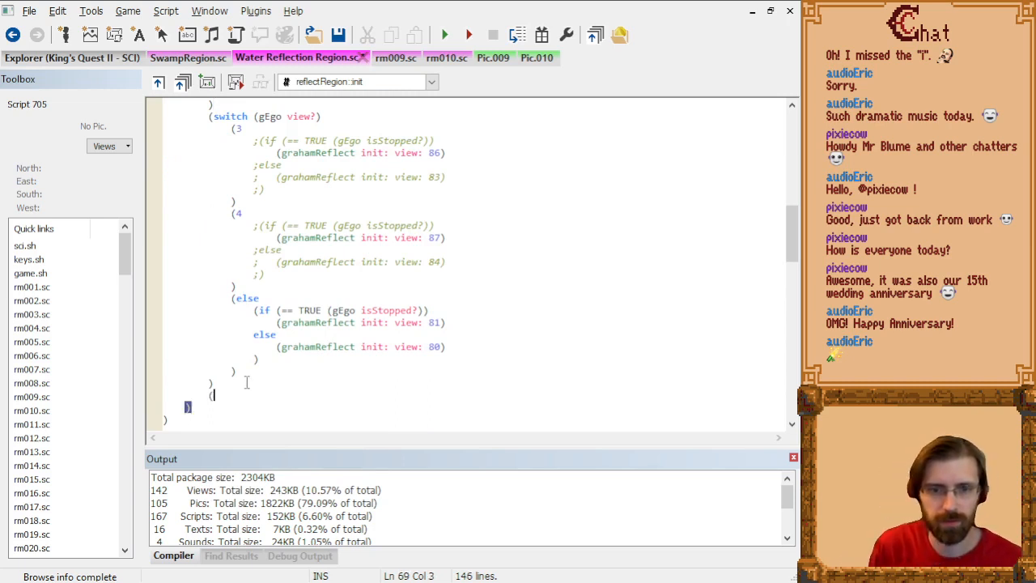
text((switch gRoomN)
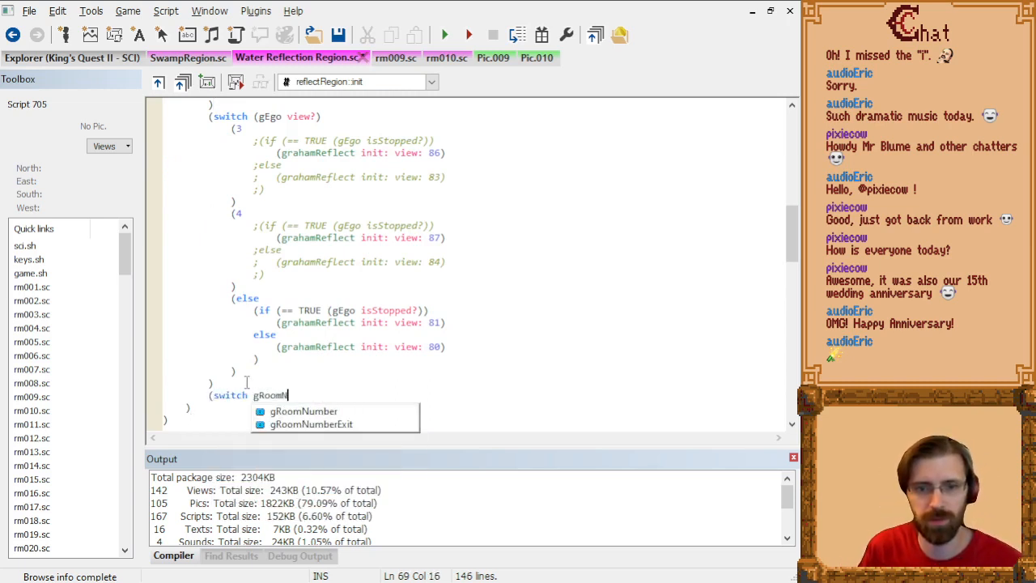
text(umber)
key(Escape)
text())
key(Return)
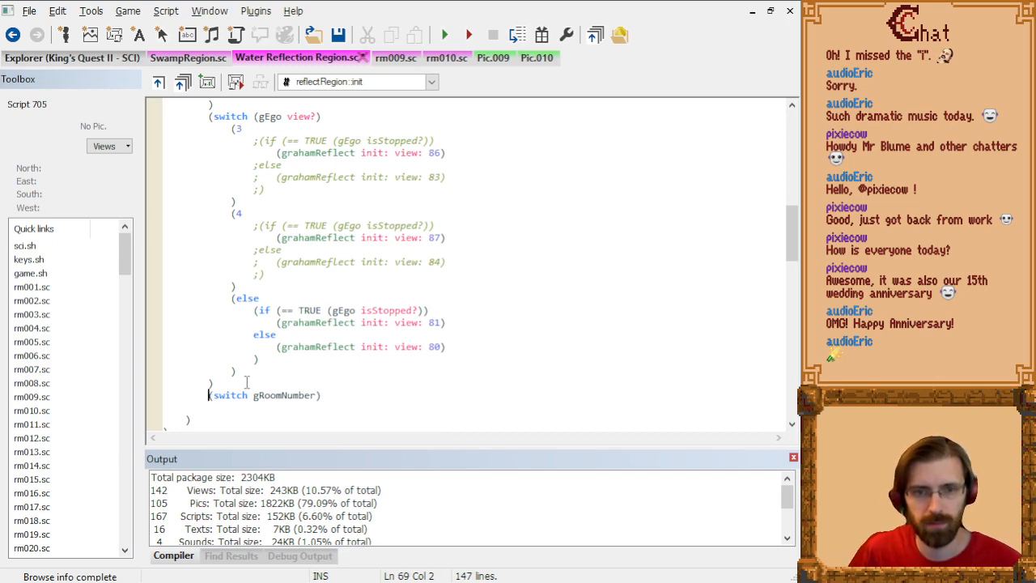
key(BackSpace)
key(Return)
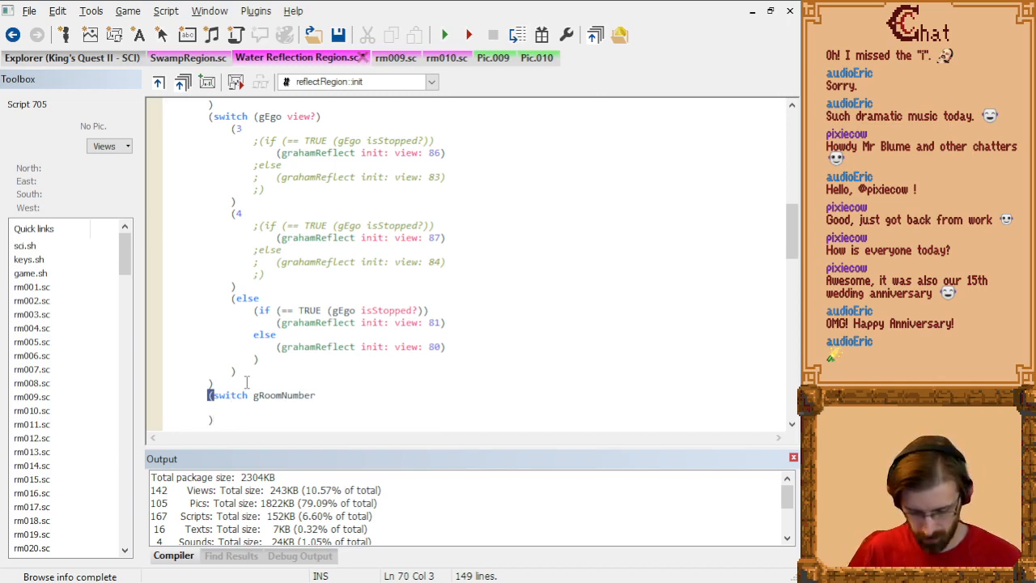
text((10)
key(Return)
key(Return)
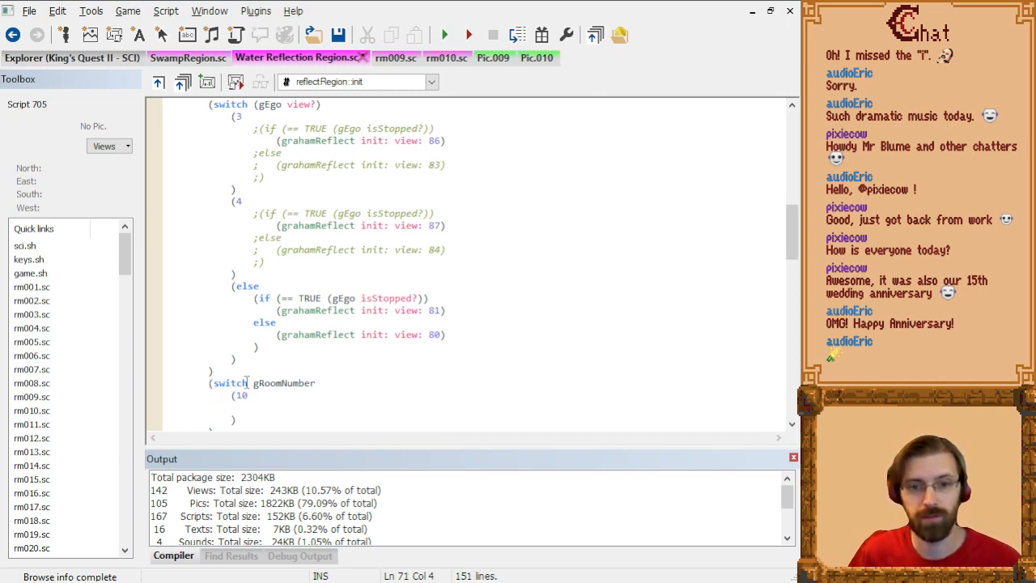
Step: Copy the doit method's inRect if/else block into the init method's room 10 case and remove the copy's else branch
scroll(247, 381, down, 9)
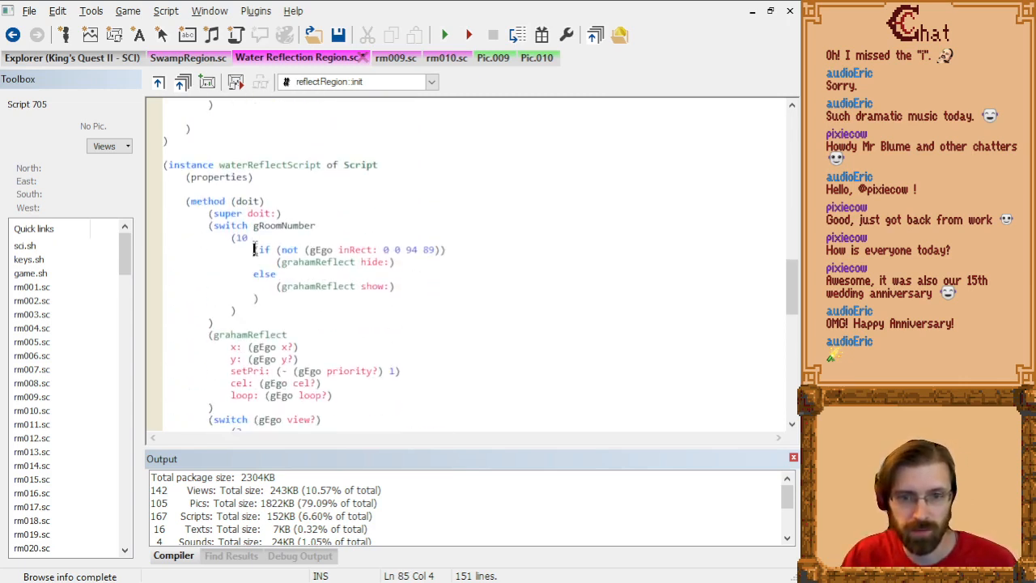
drag(253, 250, 324, 299)
key(ctrl+c)
scroll(468, 250, up, 1)
scroll(352, 303, down, 13)
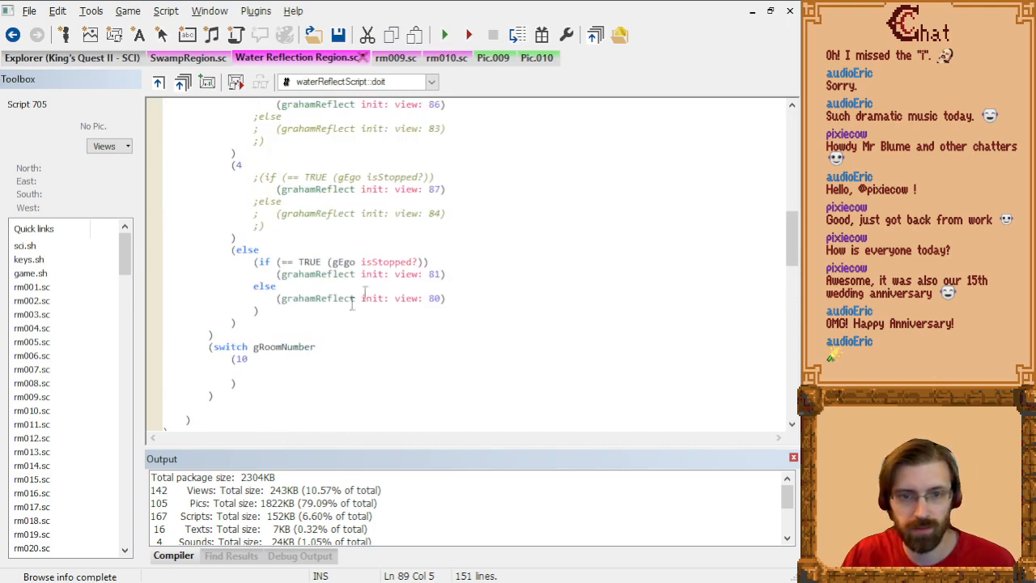
click(281, 374)
key(ctrl+v)
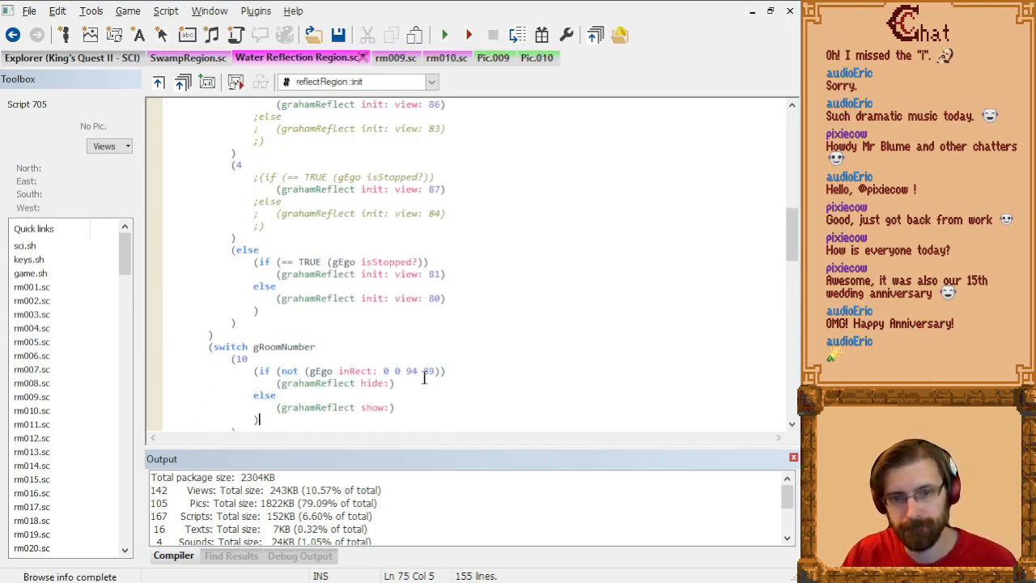
drag(415, 406, 416, 389)
key(Delete)
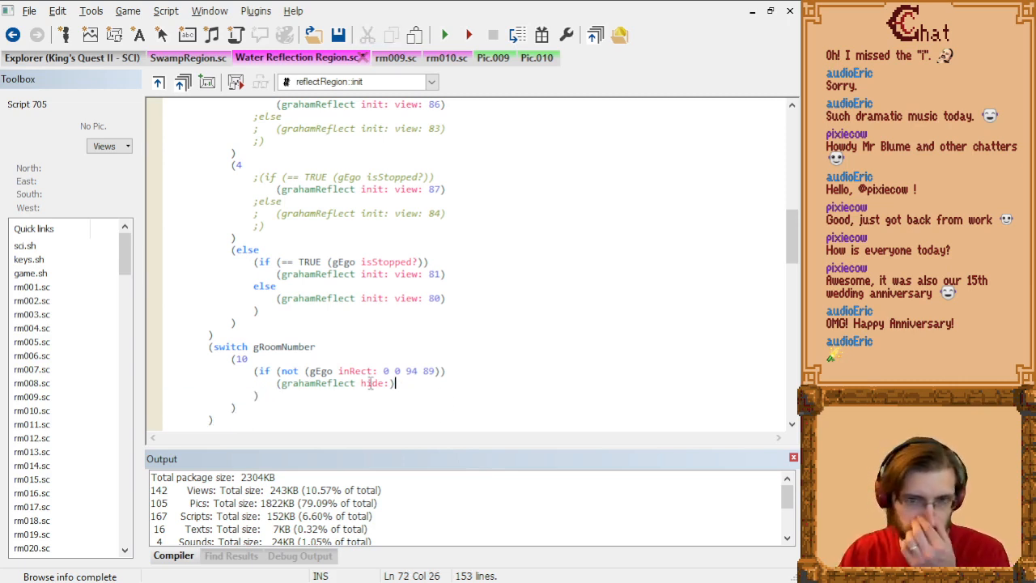
Step: Compile the Water Reflection Region script, run the game past its title screen and teleport to the house screen
key(ctrl+F7)
click(541, 37)
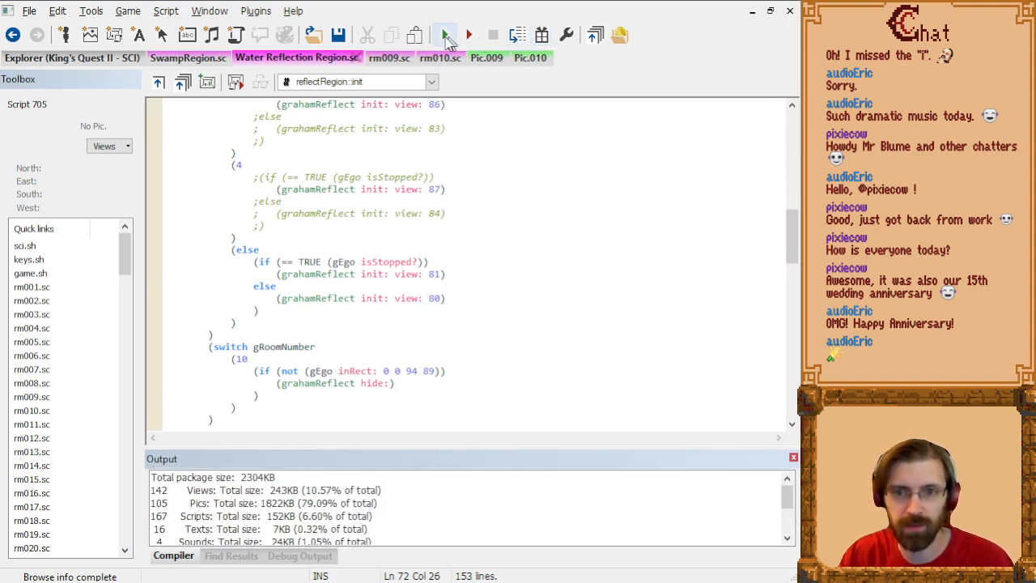
click(445, 36)
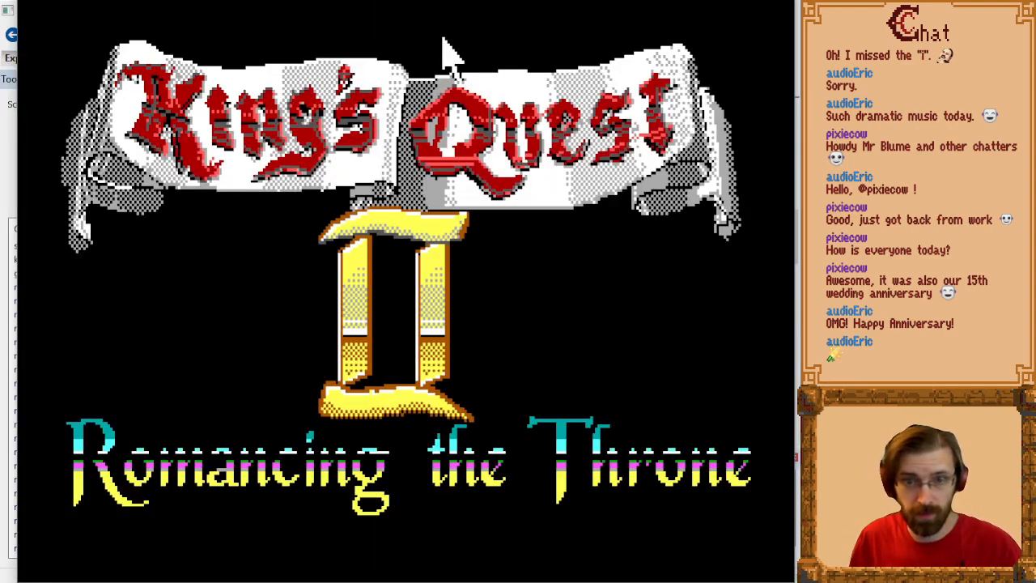
key(Return)
key(Return)
key(alt+t)
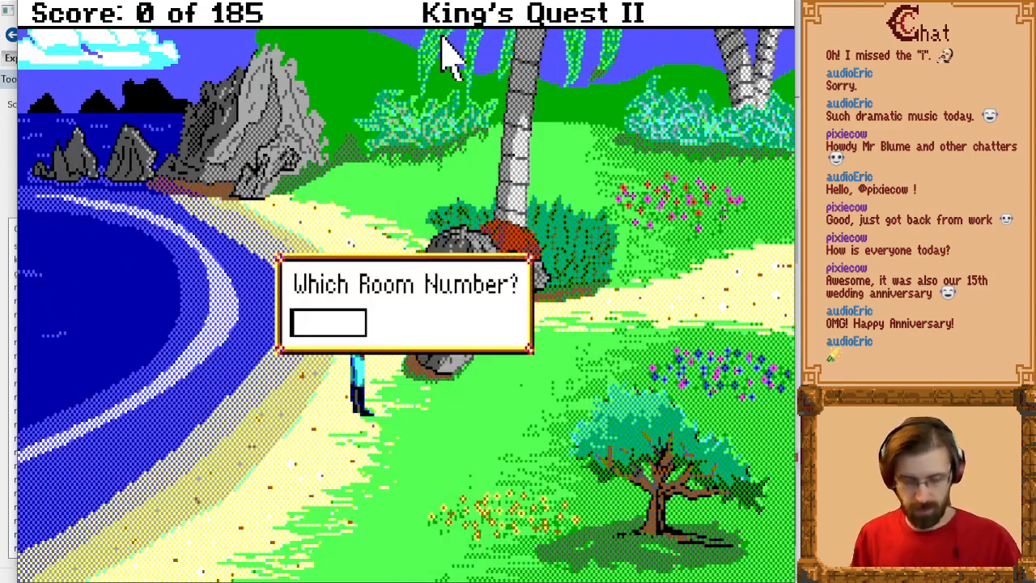
text(10)
key(Return)
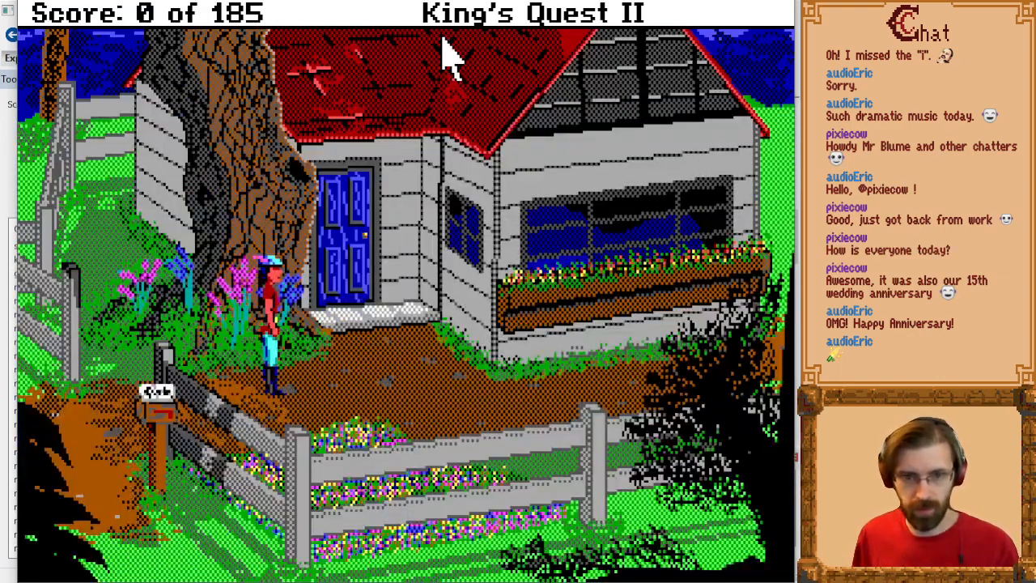
Step: Walk south from the house screen into the swamp room, leave northward and re-enter to check the reflection on entry
key(Left)
key(Down)
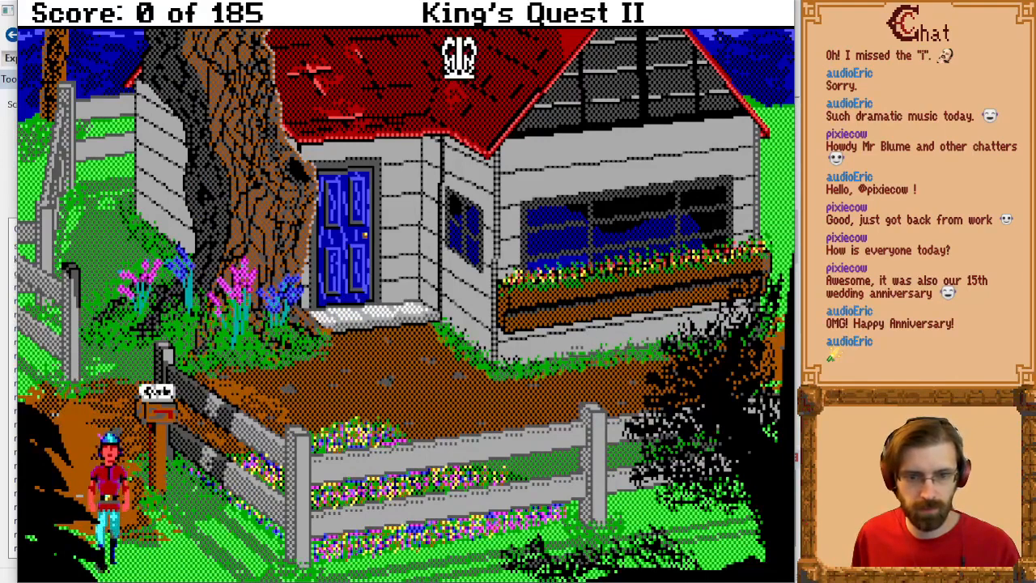
key(Right)
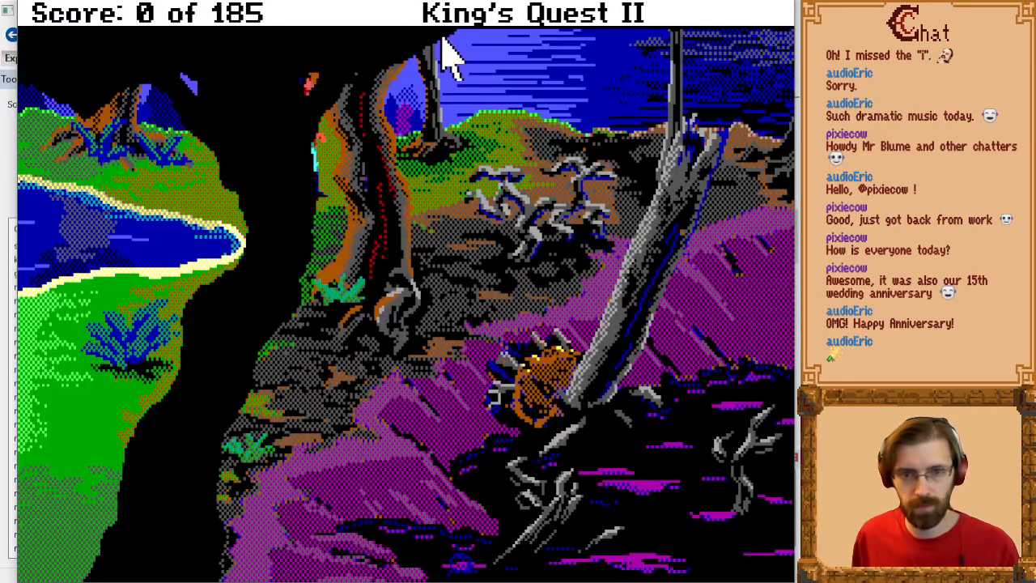
key(Up)
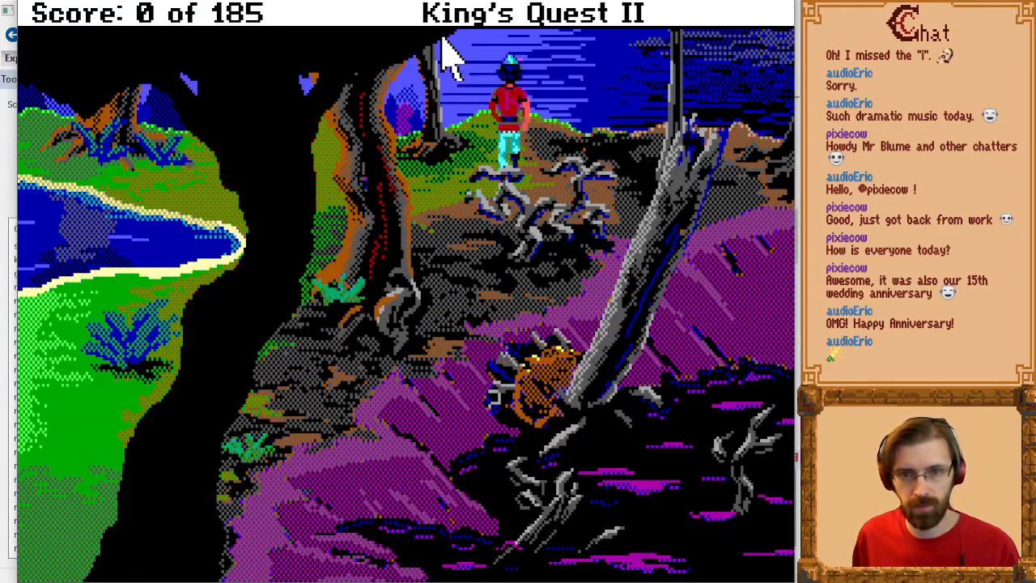
key(Down)
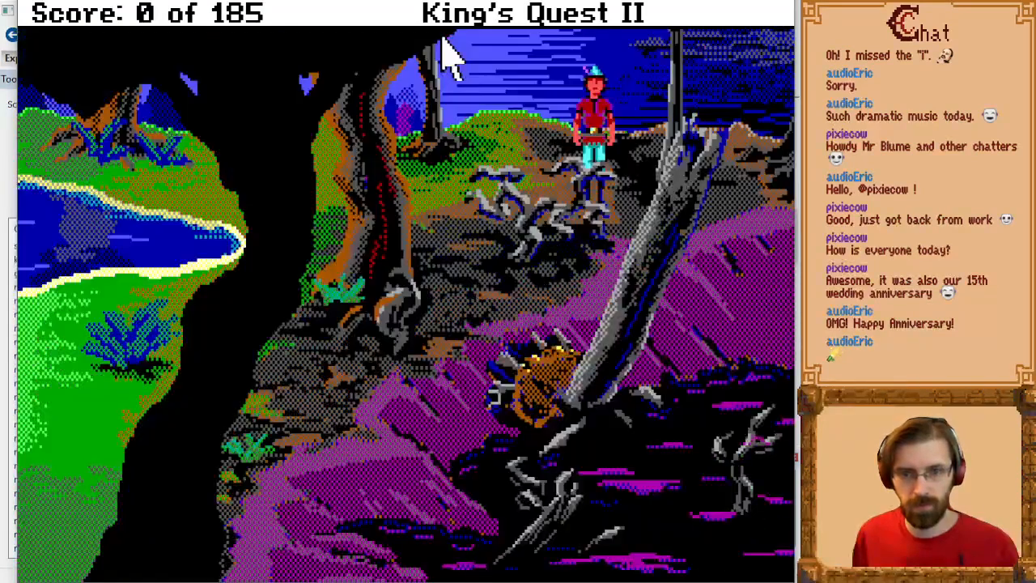
key(Left)
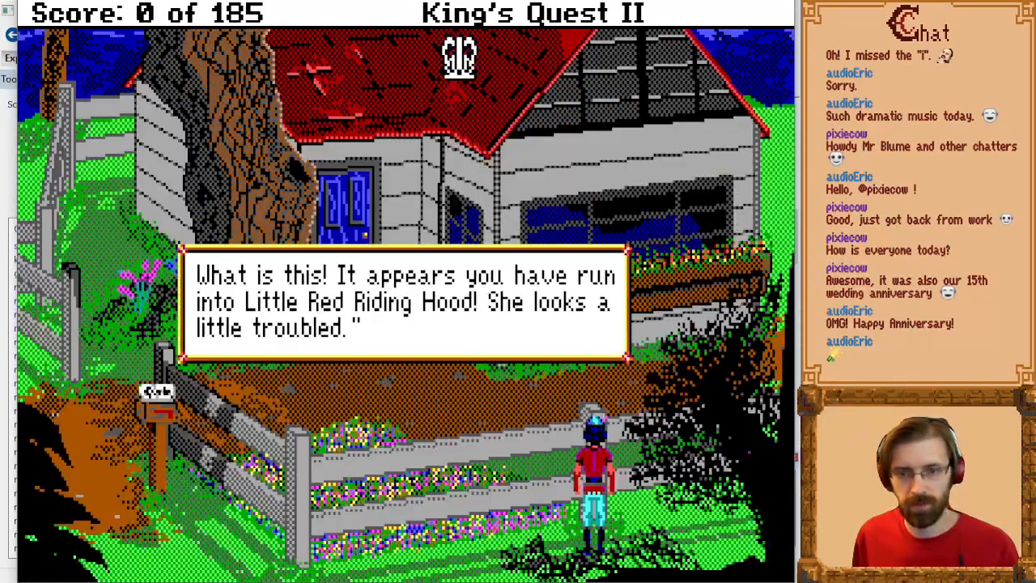
key(Return)
key(Down)
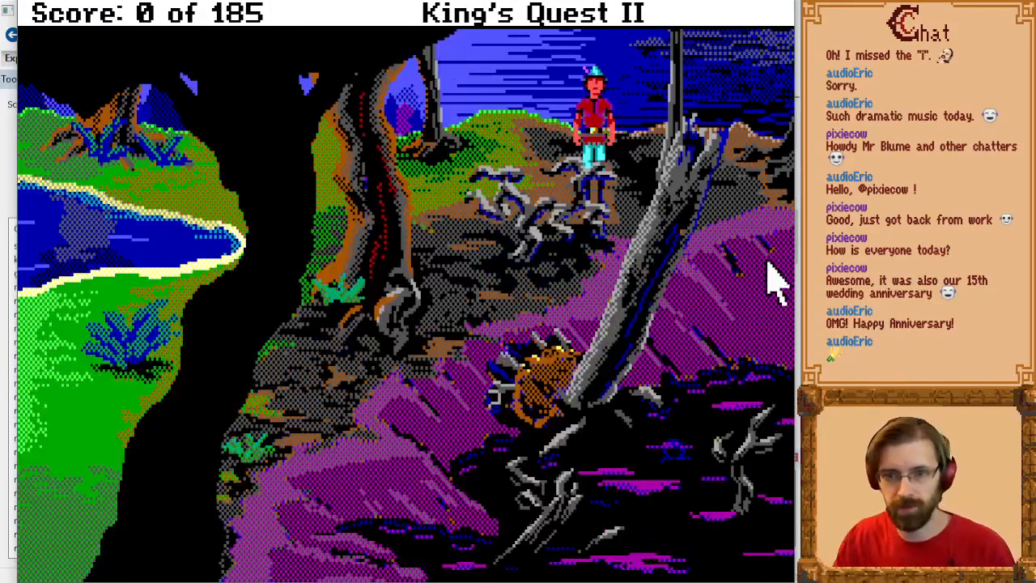
Step: Walk the hero west and around the swamp room's pond to check where the reflection shows
key(Left)
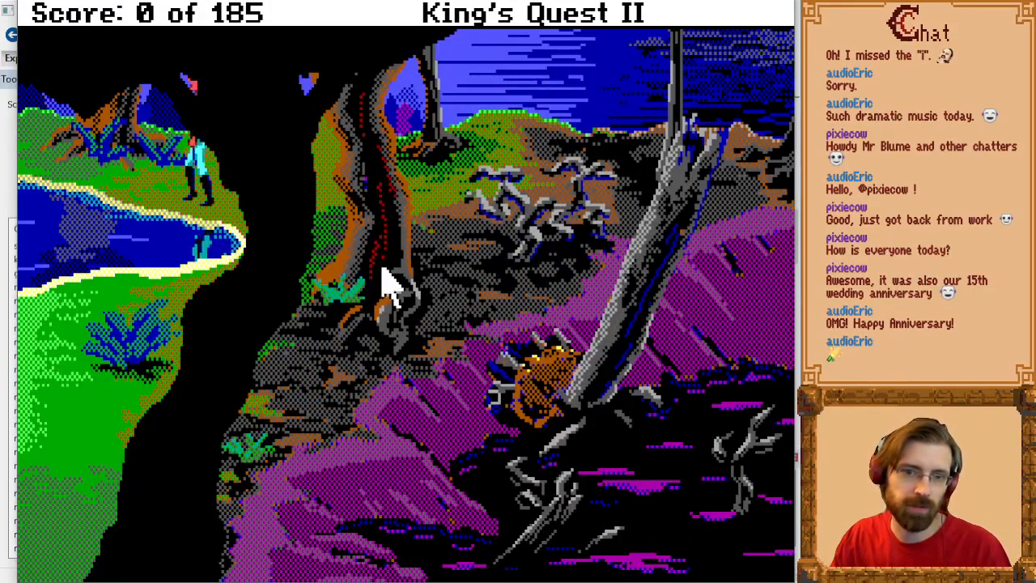
key(Down)
key(Right)
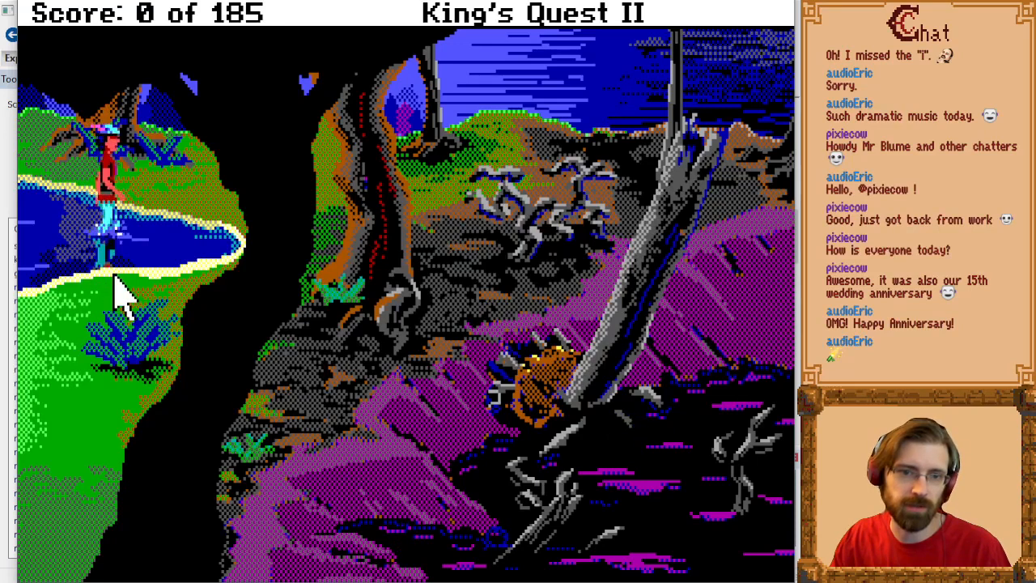
key(Up)
key(Left)
key(Down)
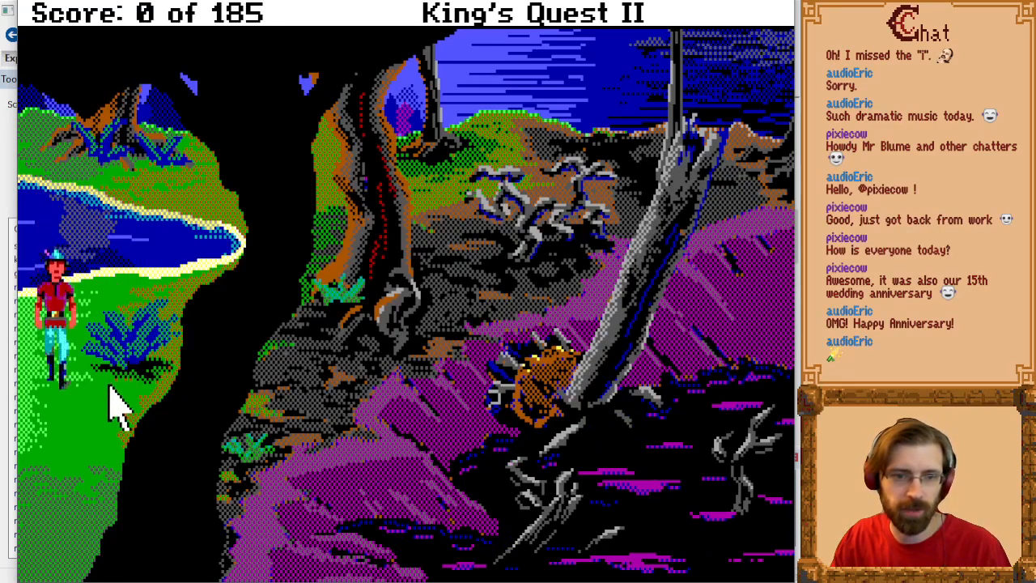
key(Right)
key(Right)
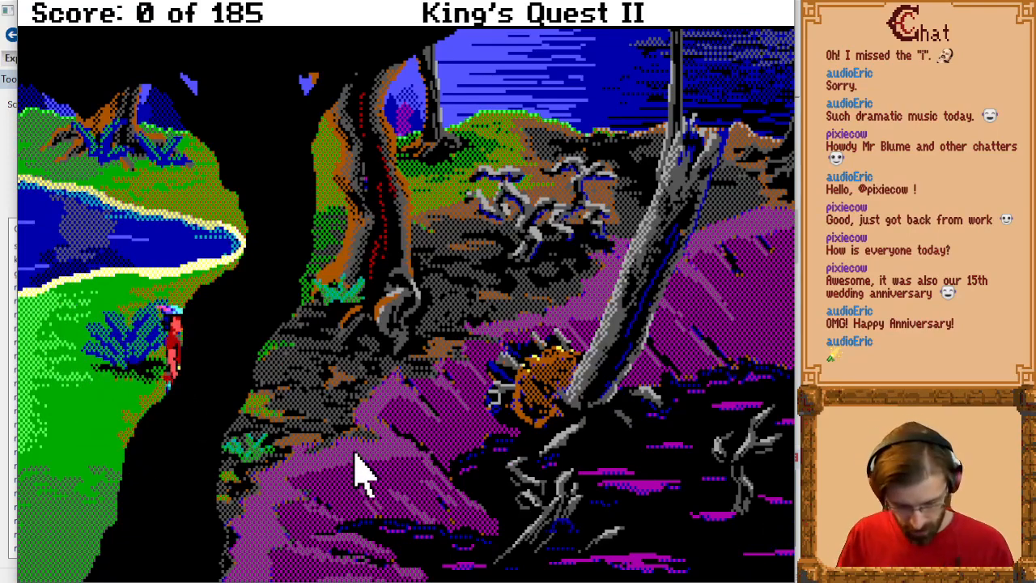
Step: Switch the game to the priority screen, walk west into the neighbouring pond room and inspect the hero's and reflection's priorities there
key(alt+p)
key(Left)
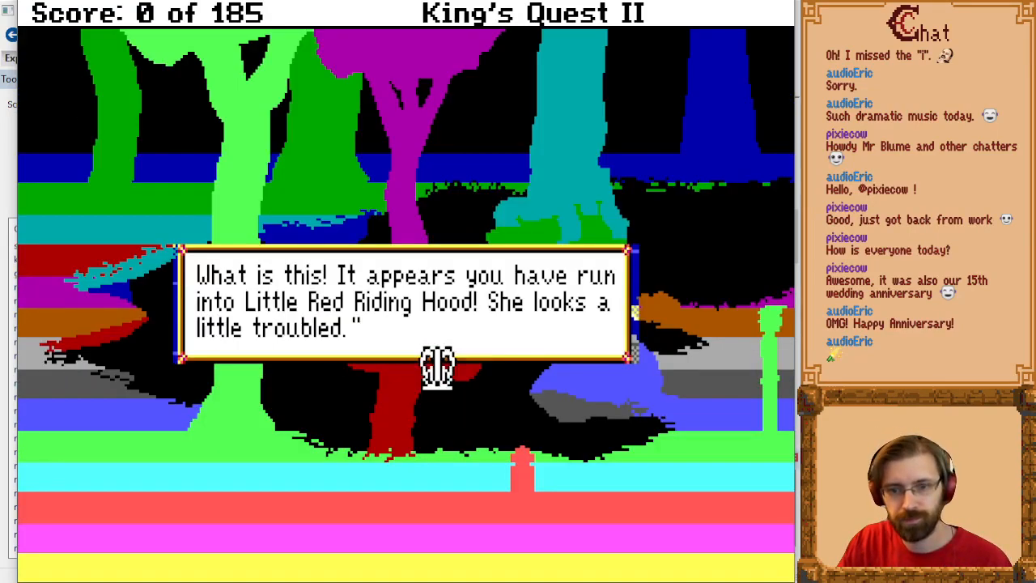
click(575, 371)
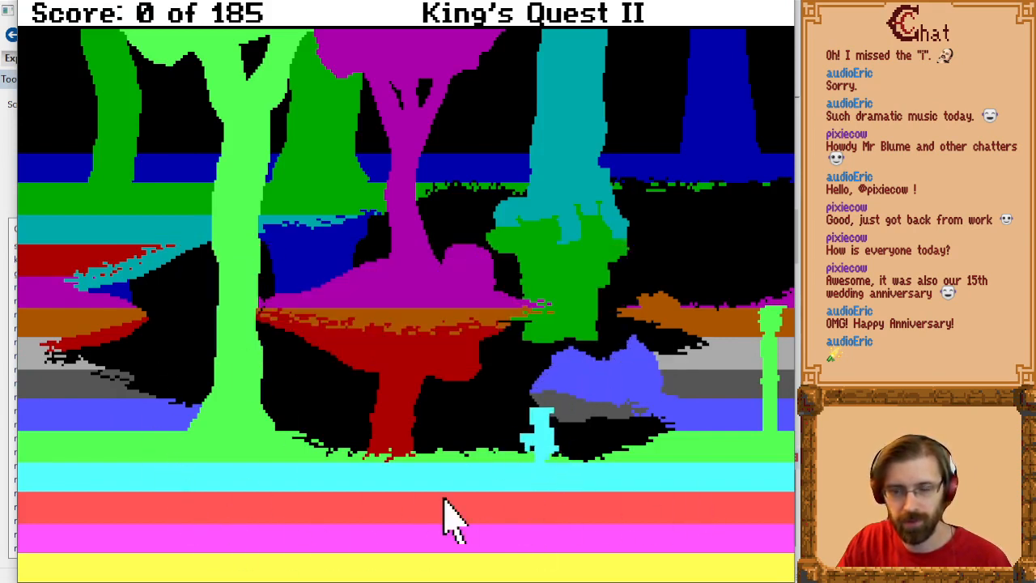
key(Home)
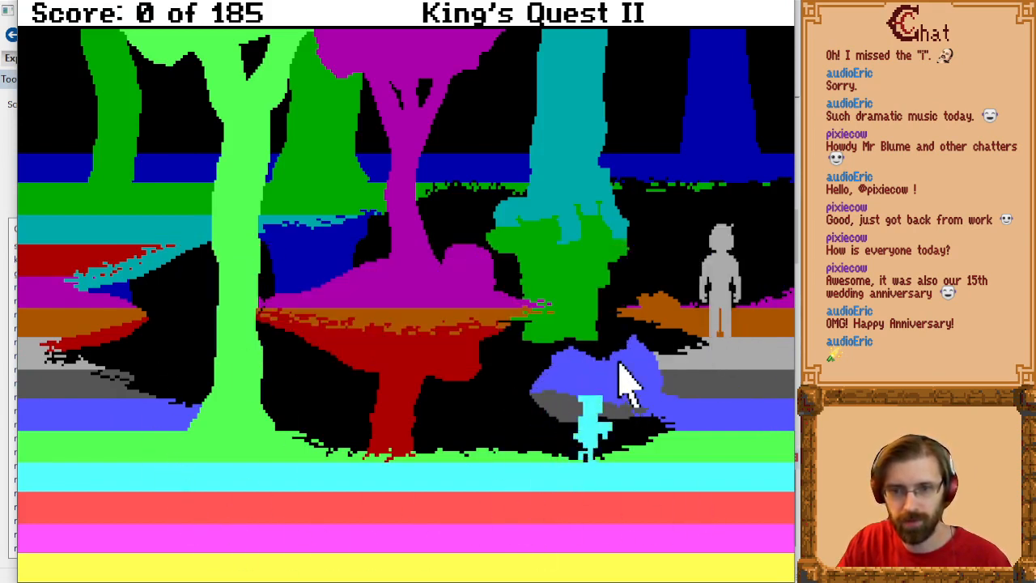
key(Left)
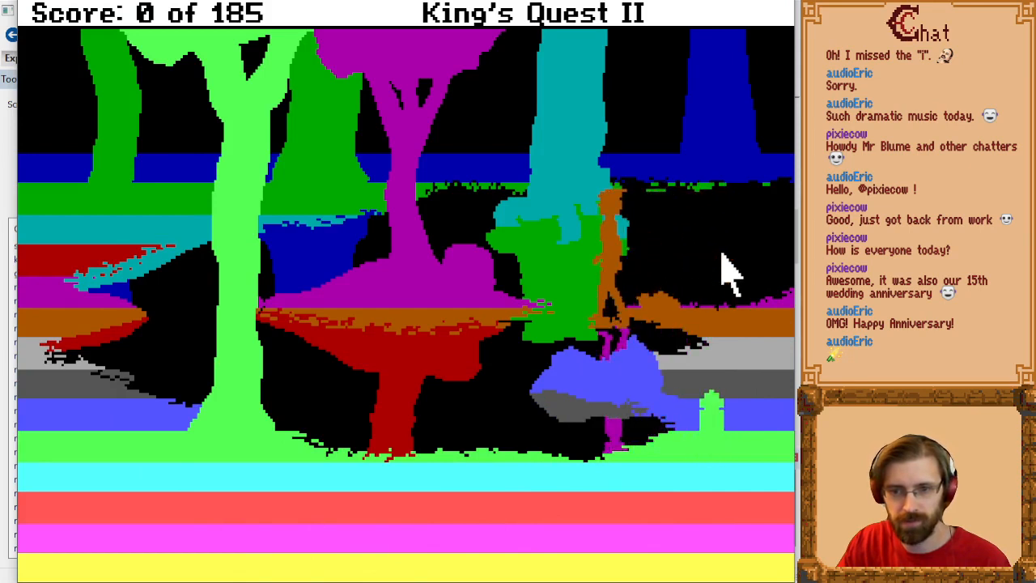
key(Down)
key(Left)
key(Down)
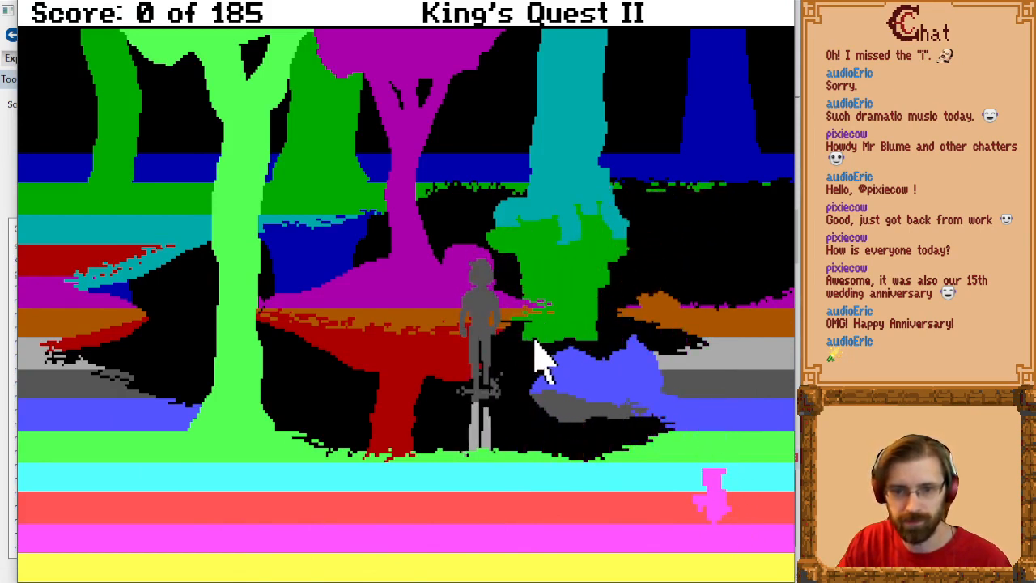
key(Left)
key(Down)
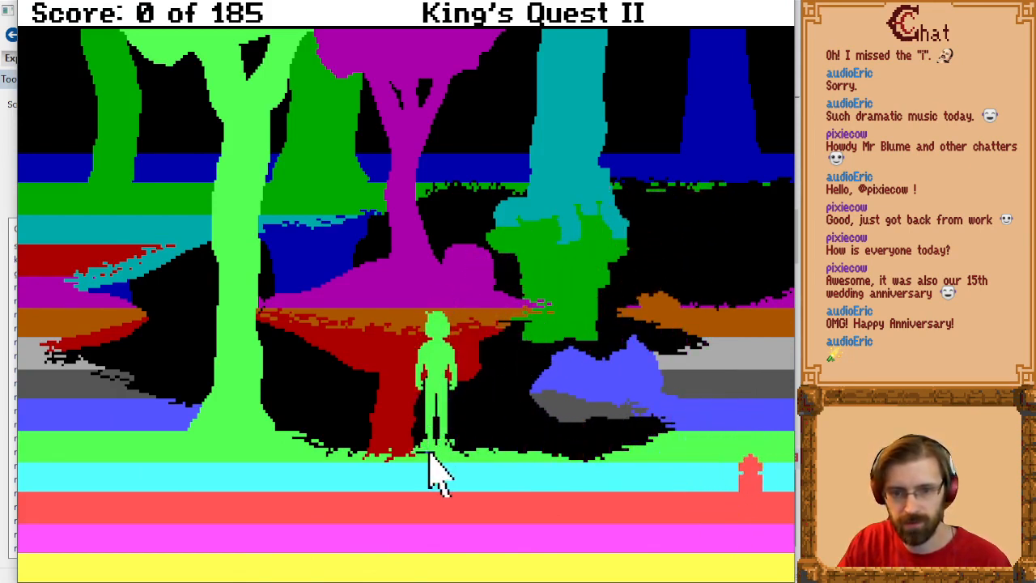
key(Left)
key(Right)
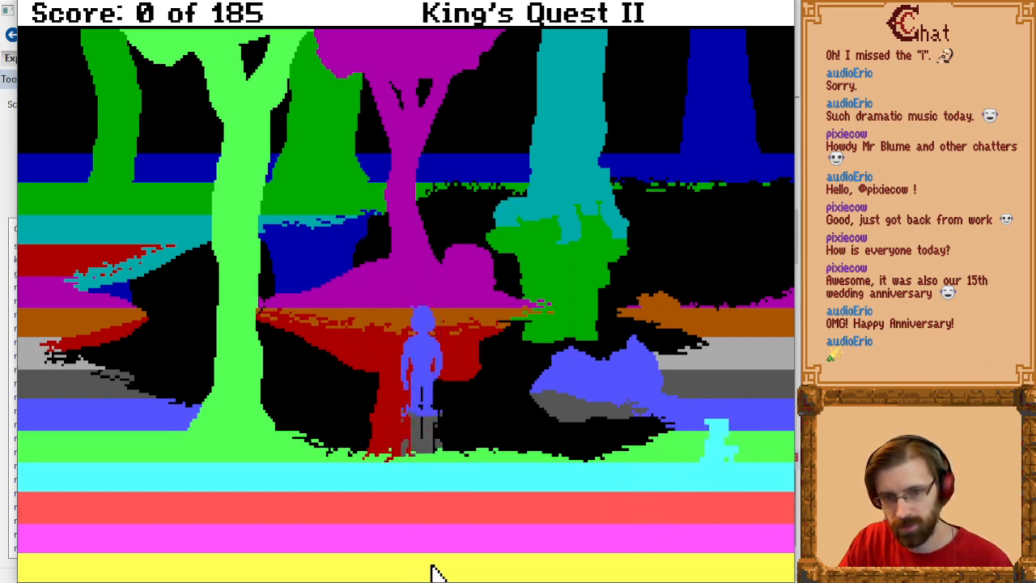
key(Right)
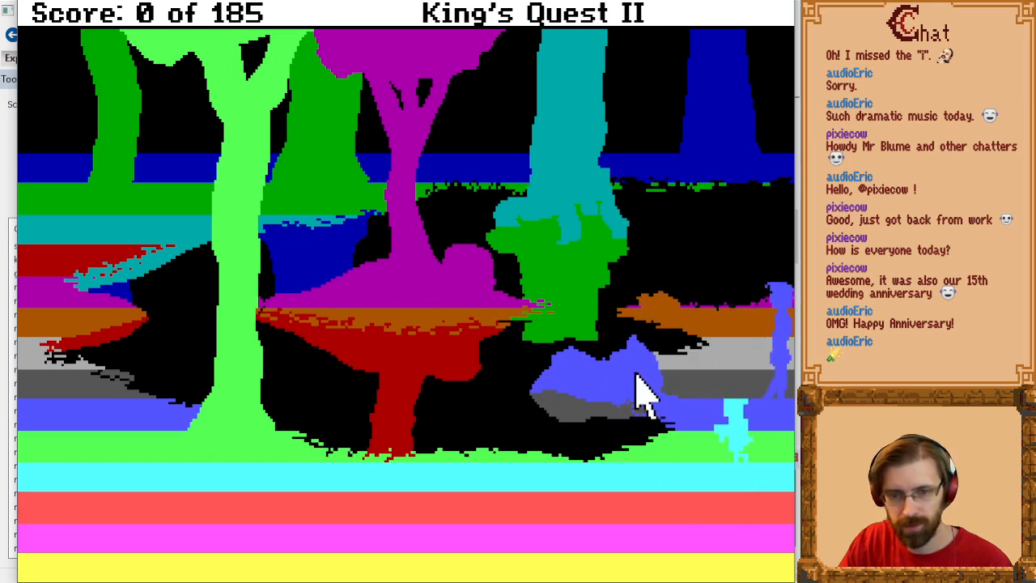
Step: Return east to the swamp room and walk around the pond and large tree to examine the priority bands
key(Left)
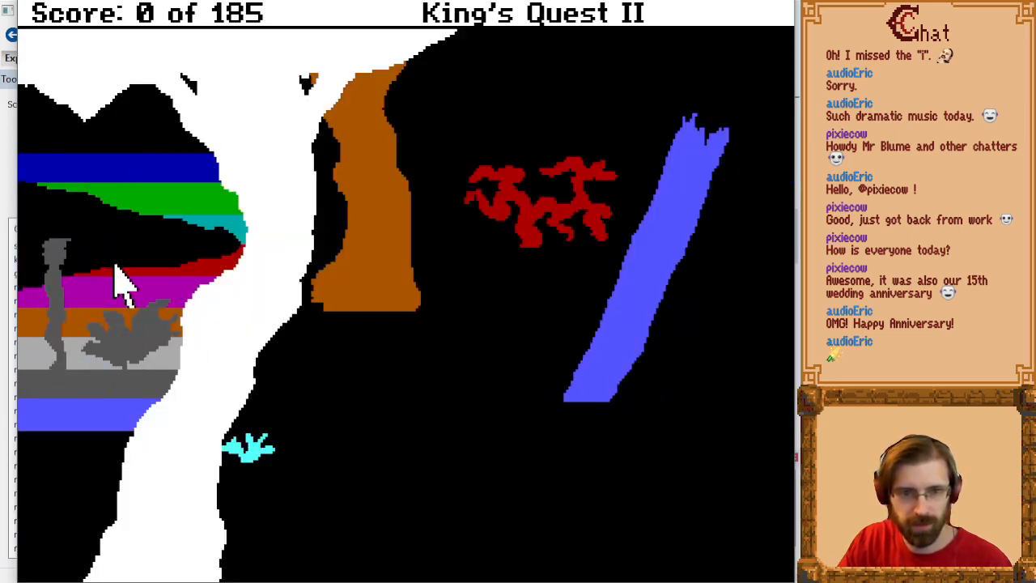
key(Up)
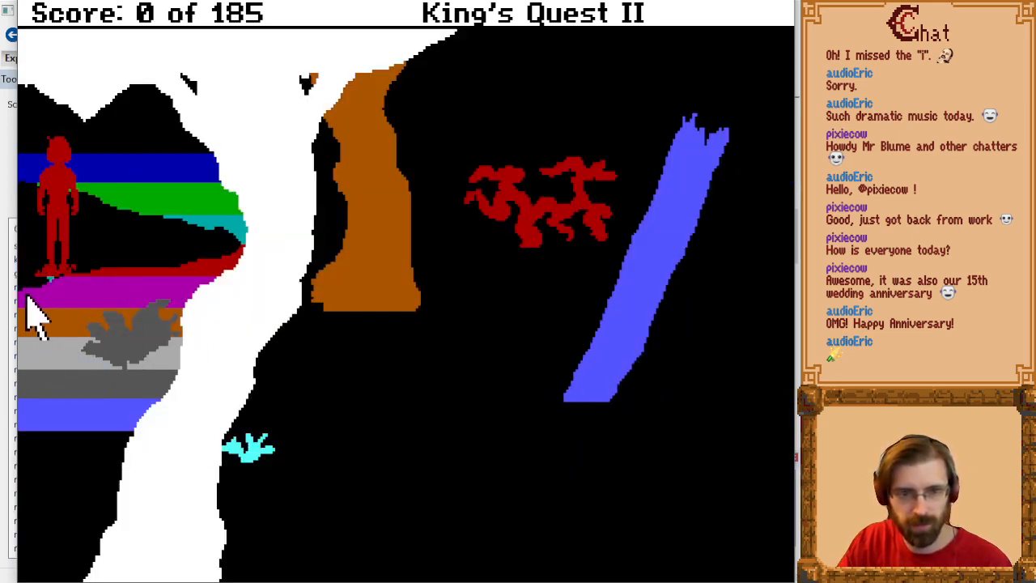
click(36, 293)
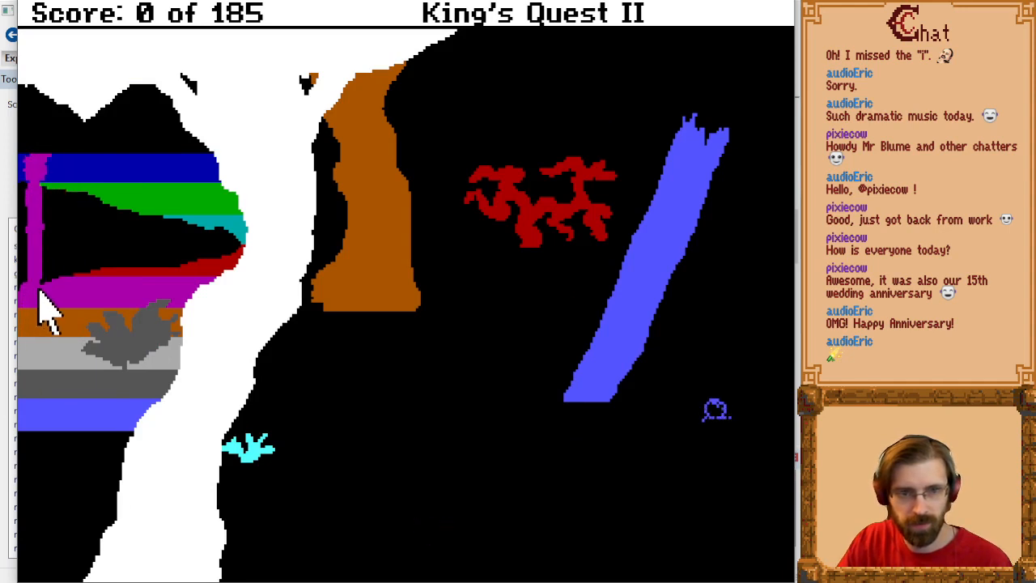
key(Right)
key(Left)
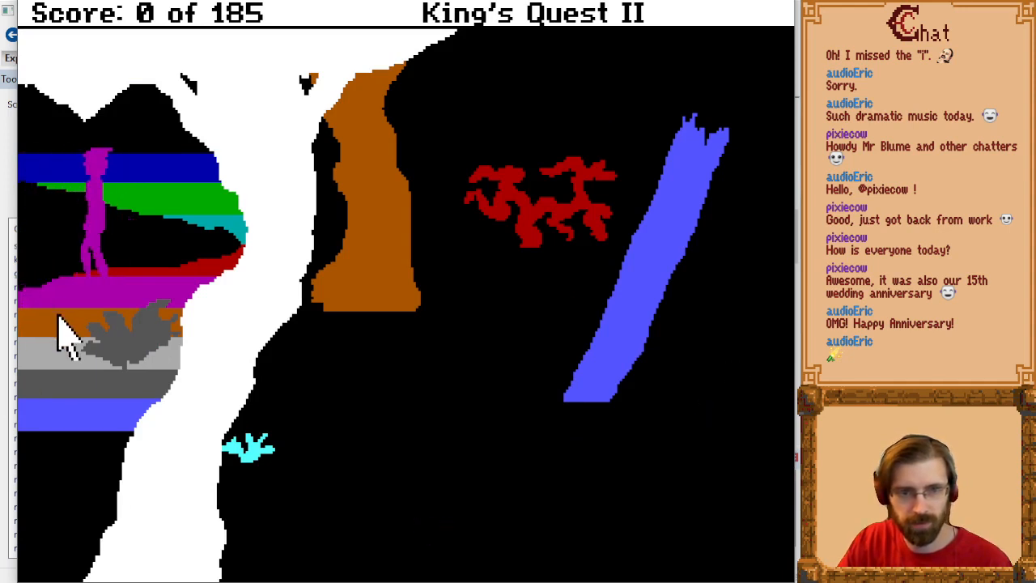
key(Right)
key(Left)
key(Down)
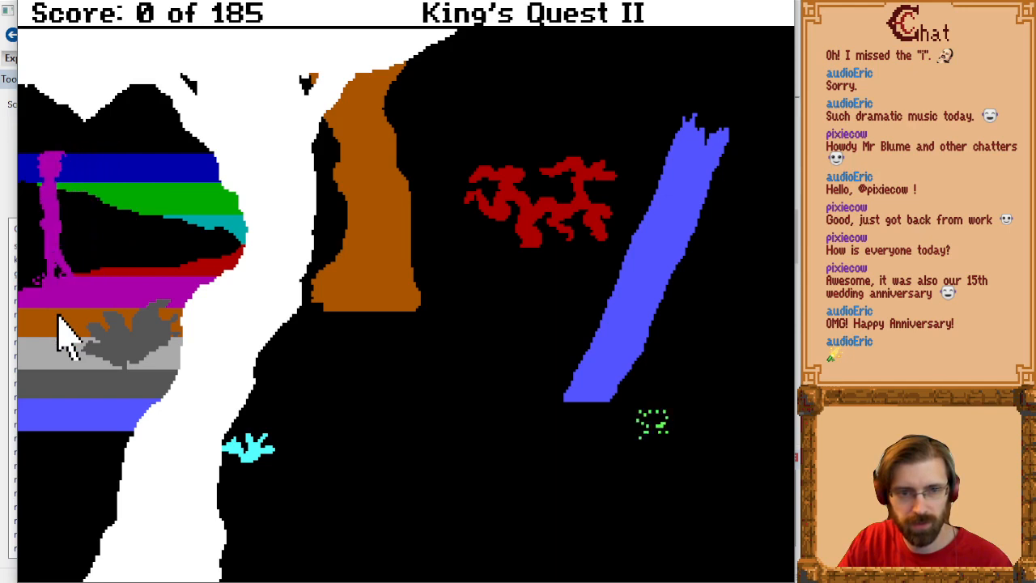
key(Right)
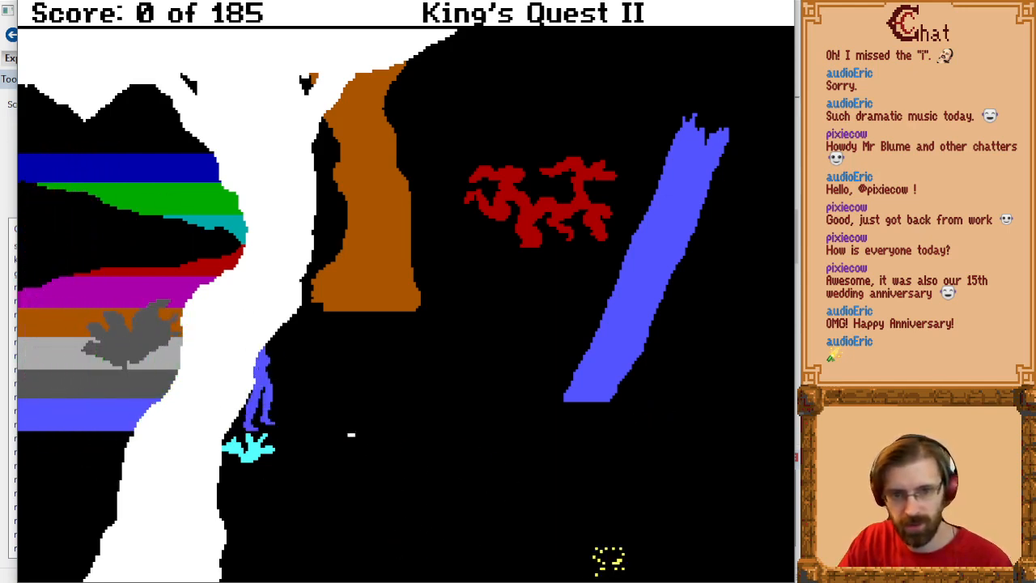
key(Up)
key(Left)
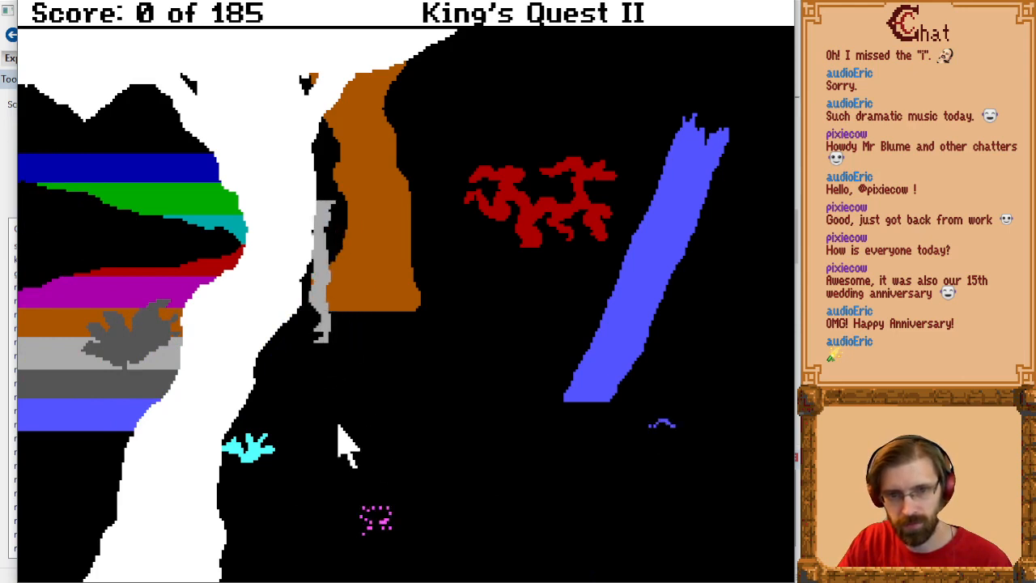
key(Up)
key(Left)
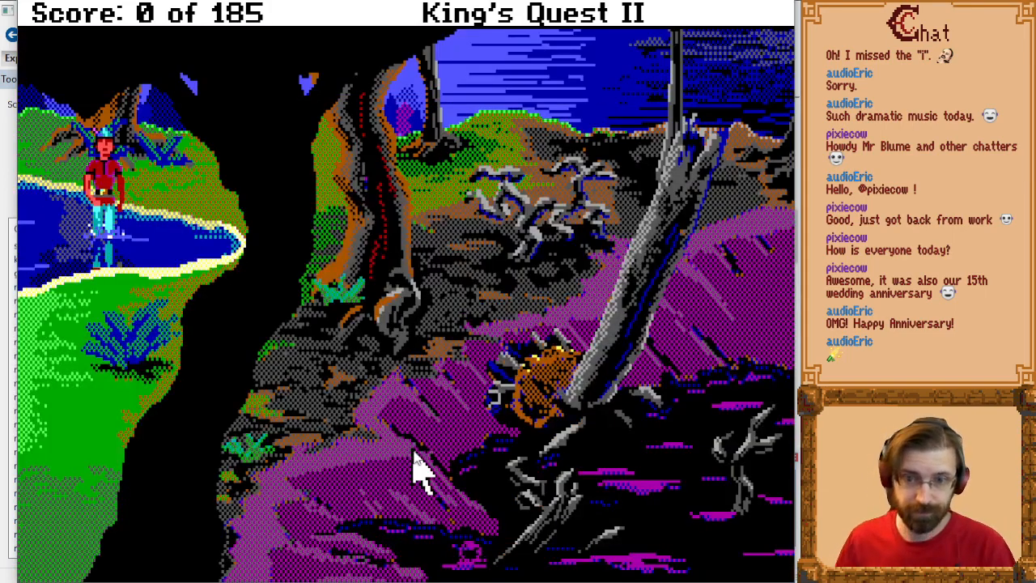
Step: Switch back to SCI Companion and review the Water Reflection Region, rm009 and rm010 scripts
key(alt+Tab)
click(496, 323)
scroll(496, 321, up, 9)
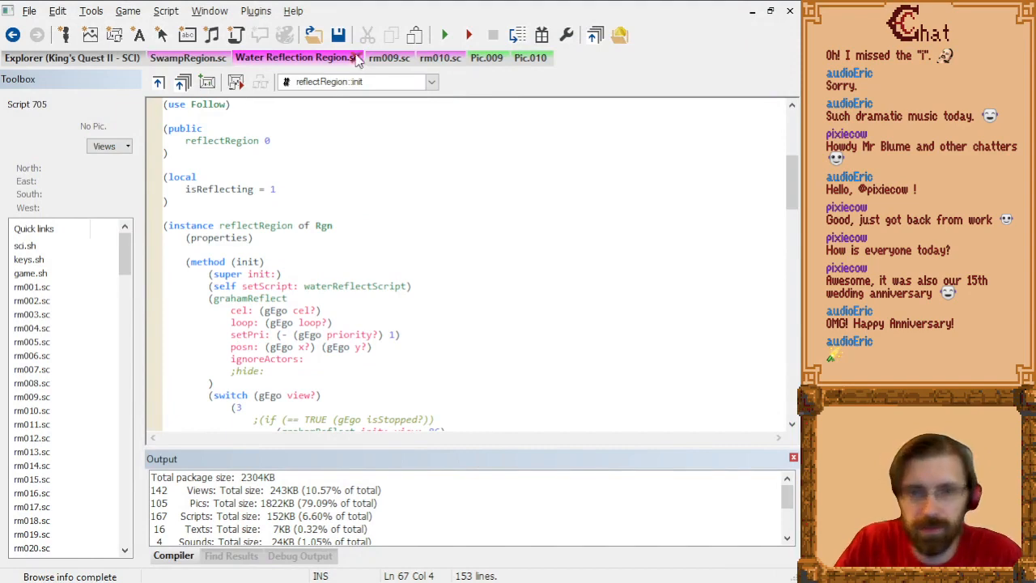
click(389, 58)
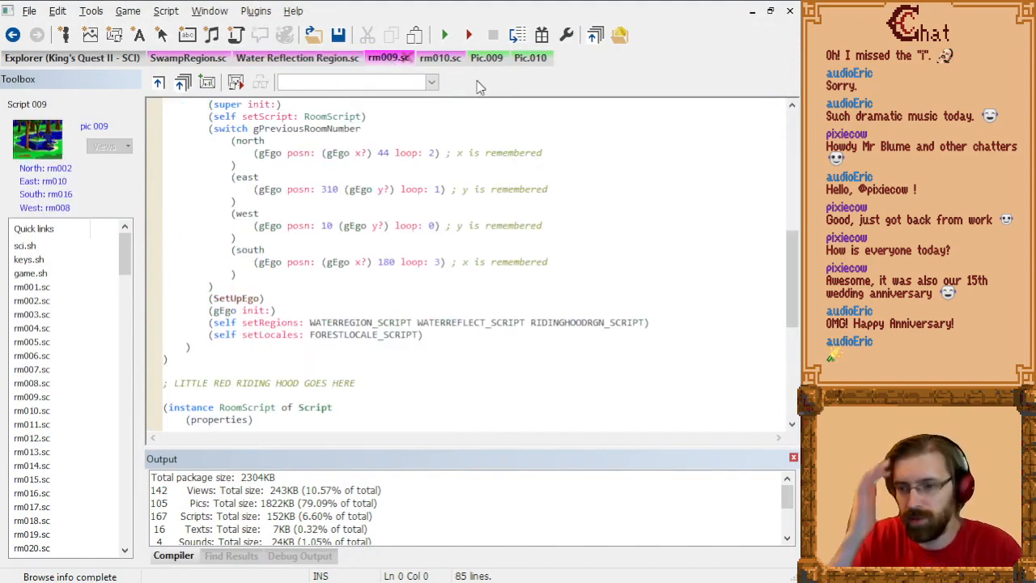
click(440, 58)
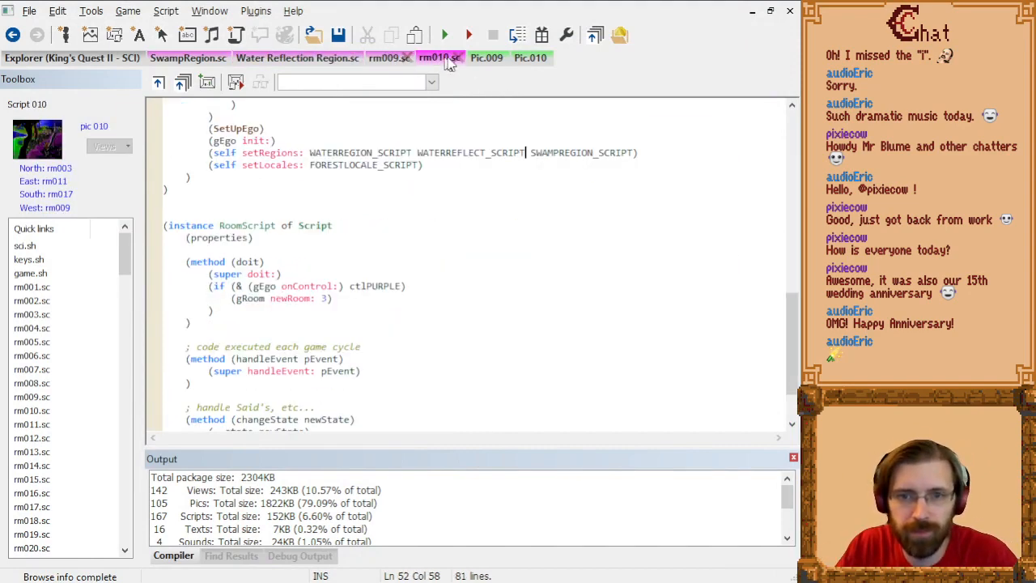
Step: Compare the pond artwork of Pic.009 and Pic.010 by alternating between the two pictures
click(486, 57)
click(533, 60)
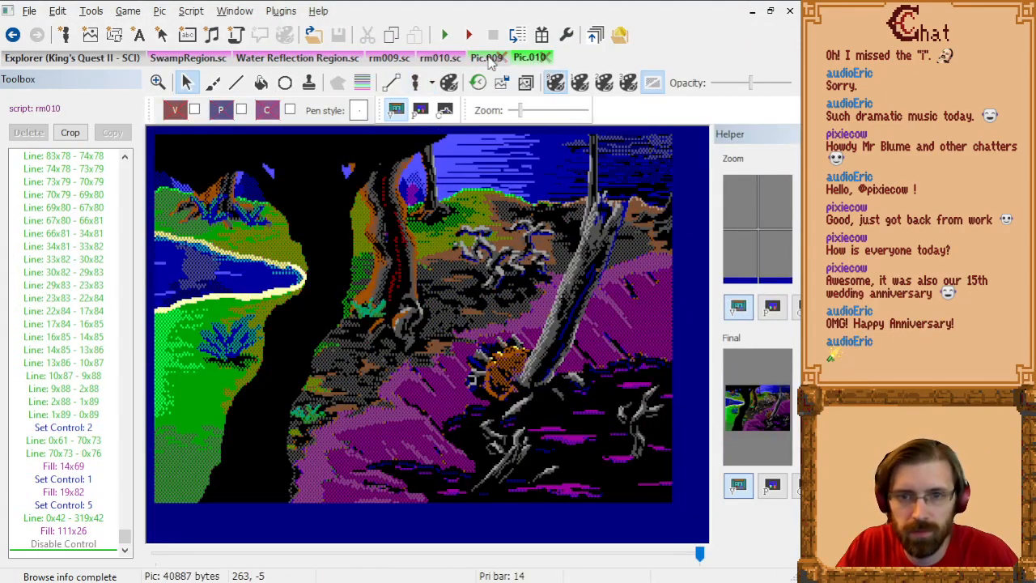
click(487, 57)
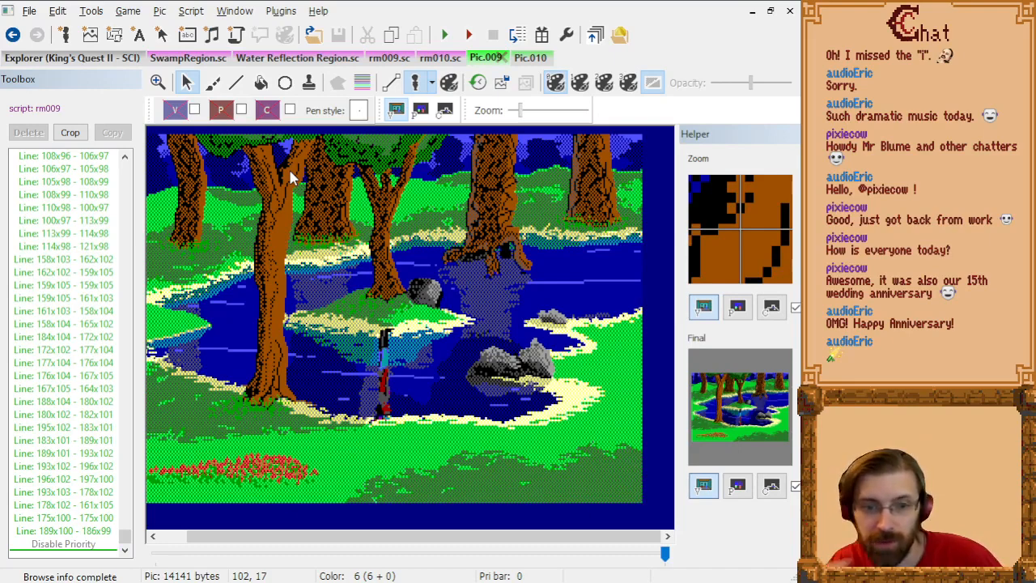
click(535, 58)
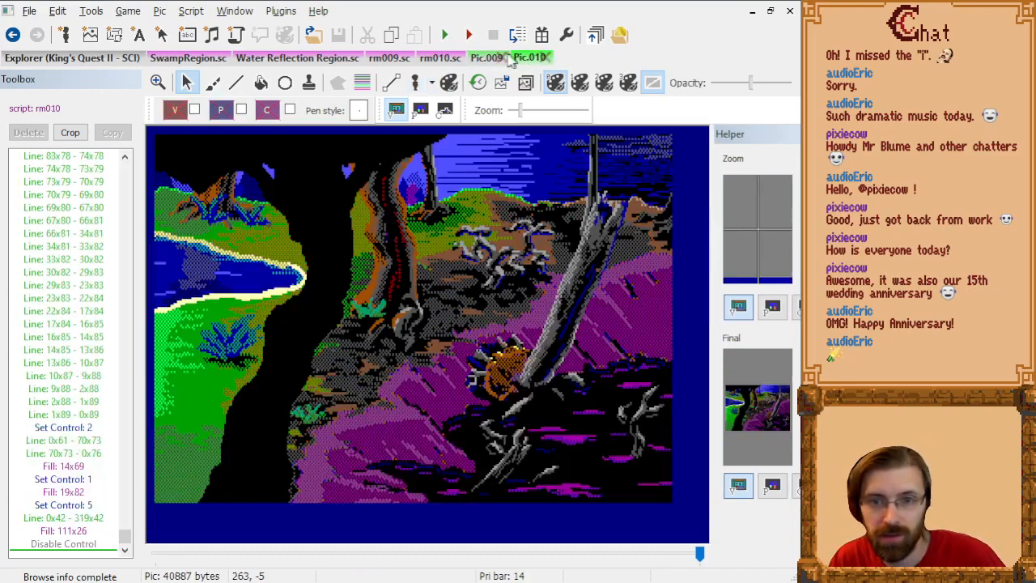
click(531, 60)
click(482, 61)
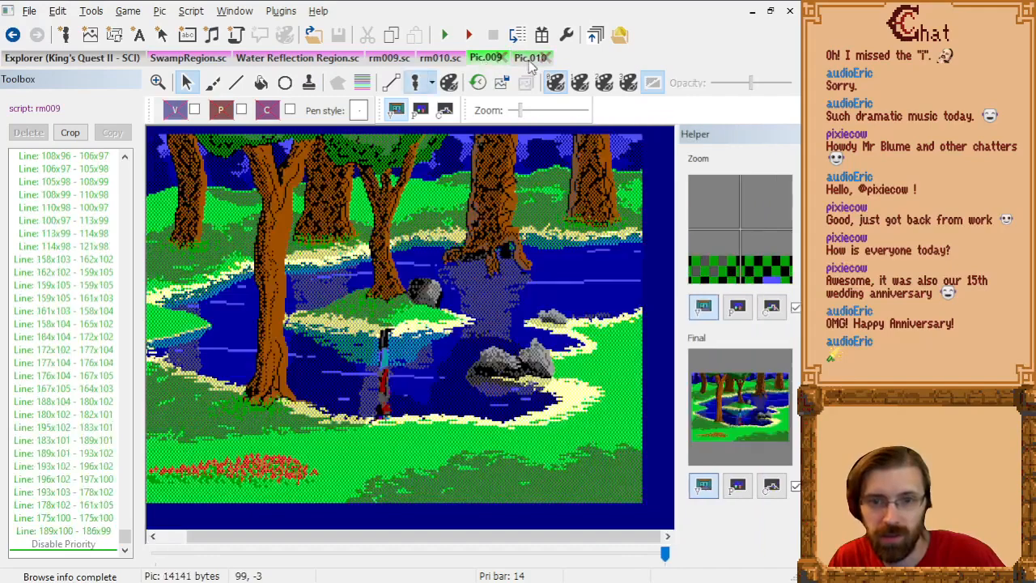
click(531, 61)
click(483, 60)
click(531, 60)
click(482, 60)
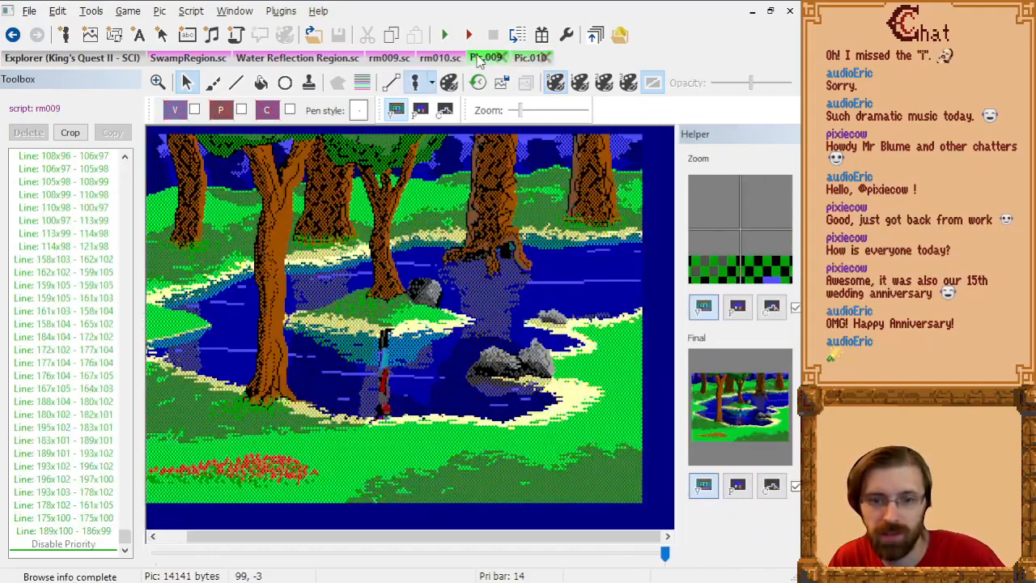
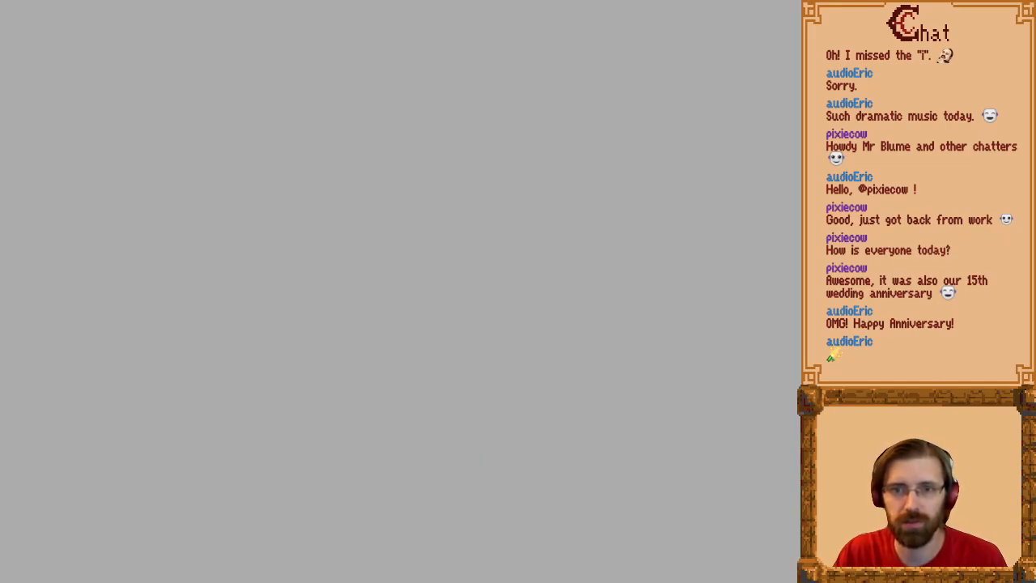
Step: Copy the Pic.009 picture, switch to Paint Shop Pro and paste it as a new image
drag(715, 0, 620, 0)
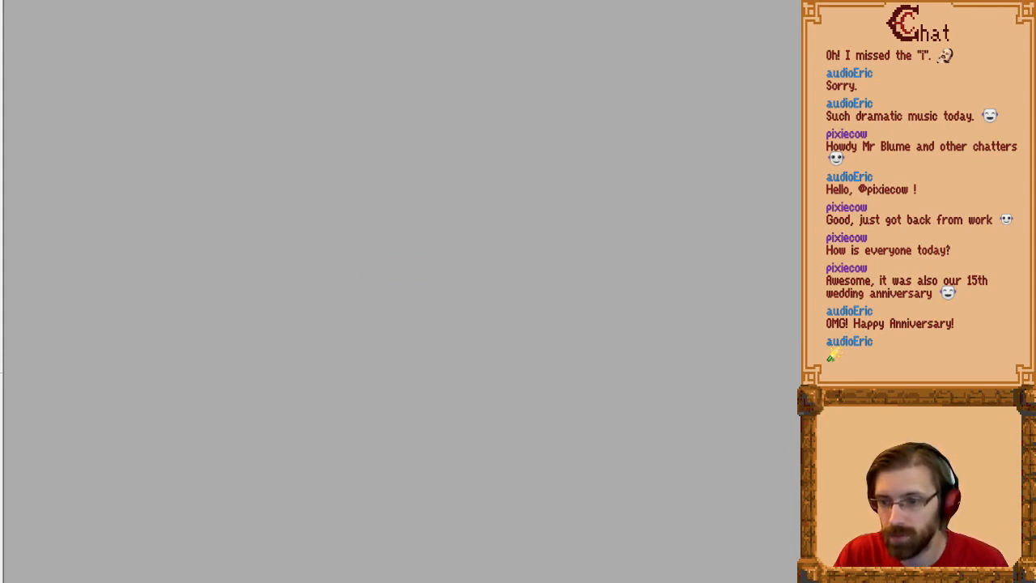
mouse_move(799, 582)
mouse_down()
mouse_move(727, 445)
mouse_move(795, 580)
mouse_up()
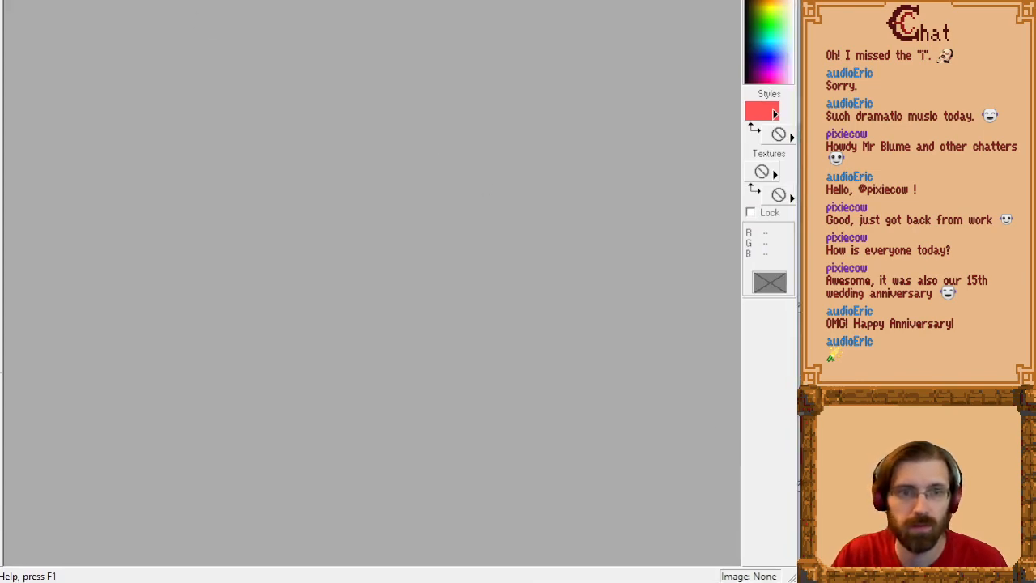
drag(0, 0, 1, 0)
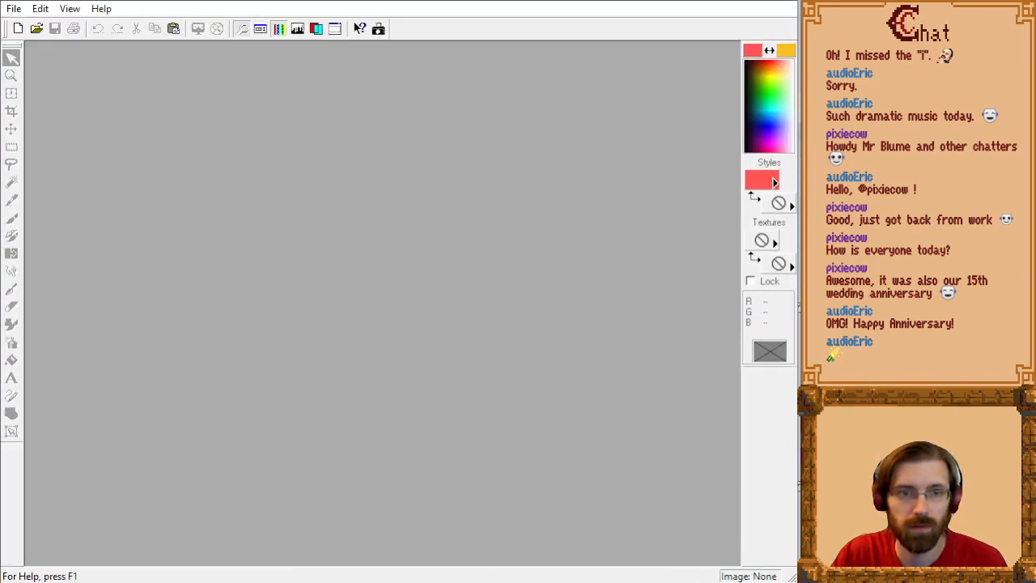
key(ctrl+v)
Step: Switch to SCI Companion, copy the Pic.010 swamp picture and return to Paint Shop Pro
key(alt+Tab)
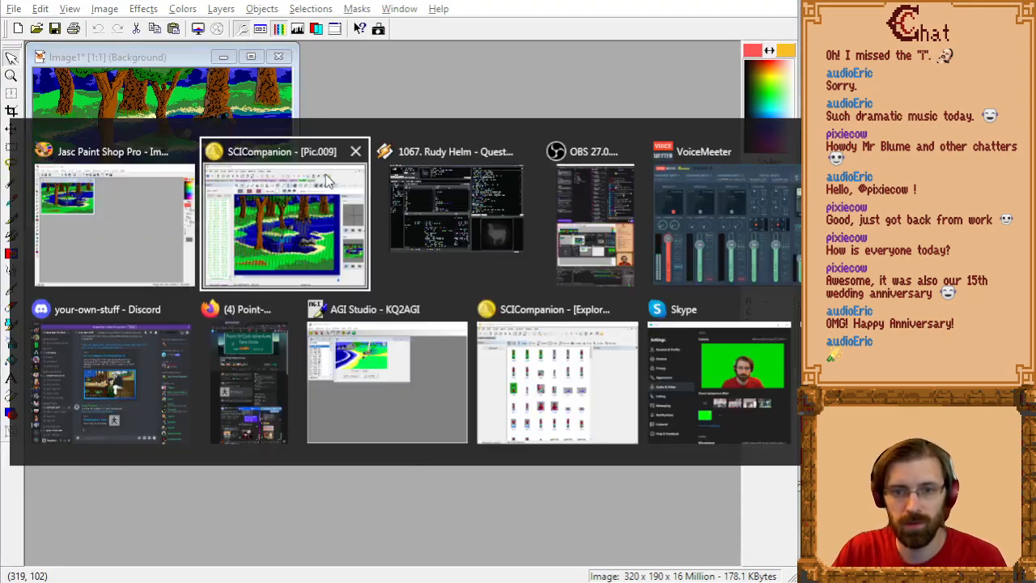
click(528, 58)
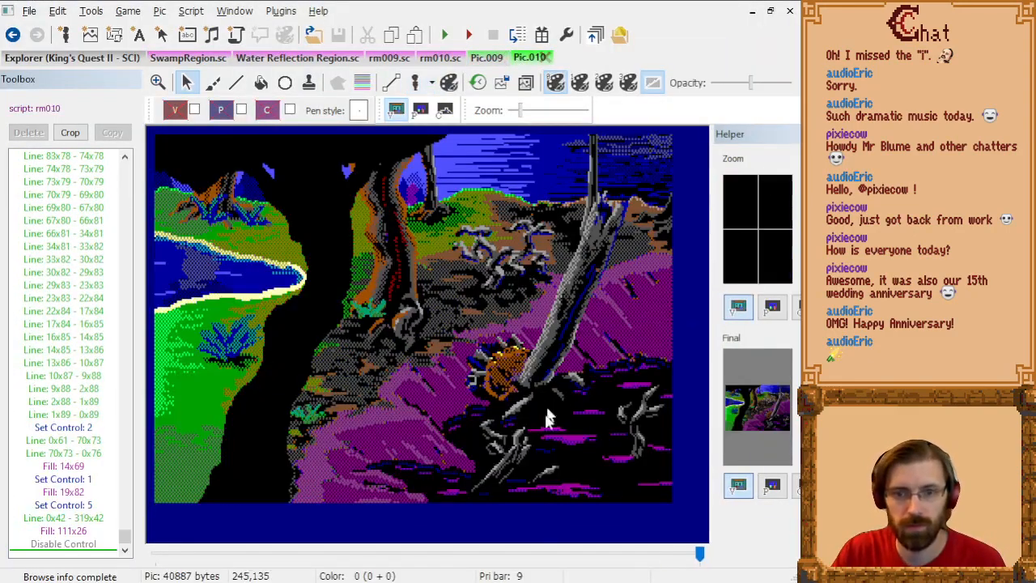
key(alt+Tab)
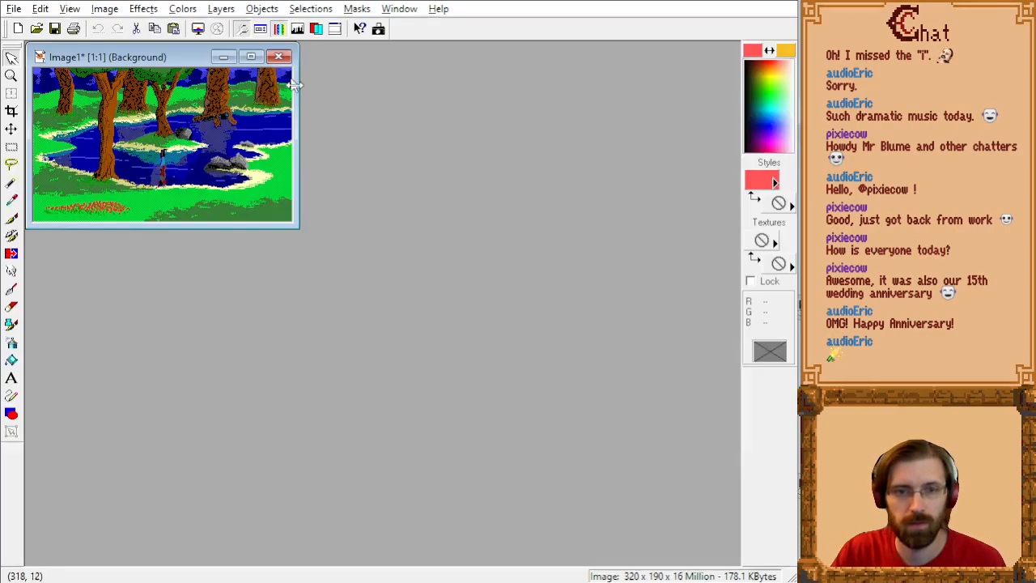
Step: Enlarge the pond image's canvas to 640 by 190 pixels, centred vertically with a left offset of 0, leaving space on its east side
click(97, 12)
click(158, 89)
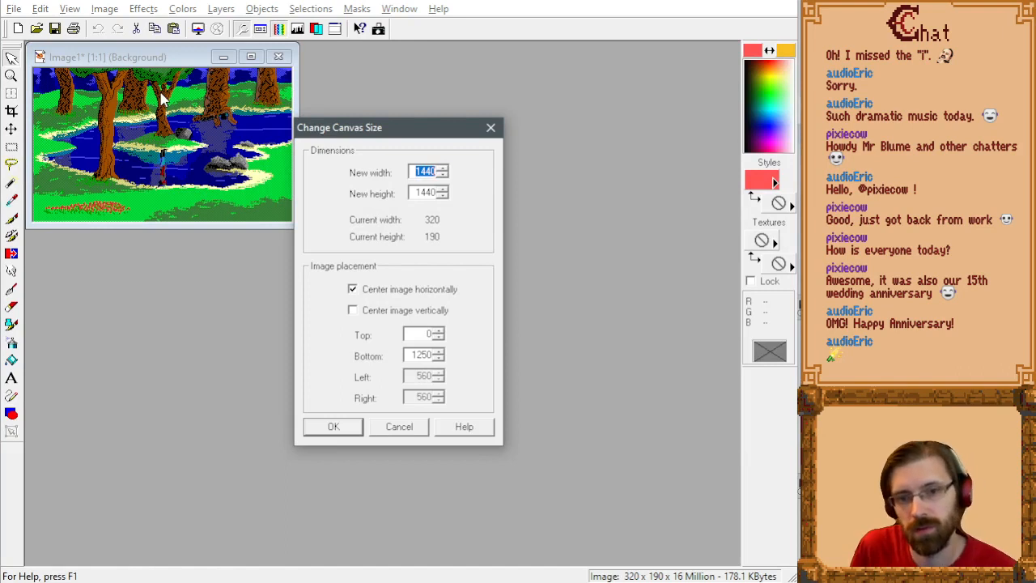
text(640)
key(Tab)
text(190)
key(Tab)
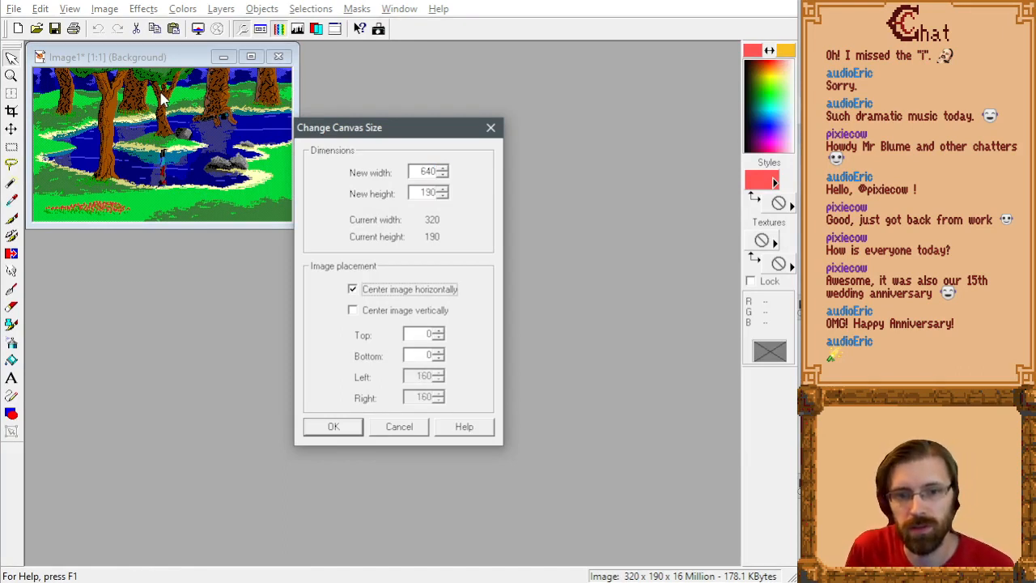
click(415, 311)
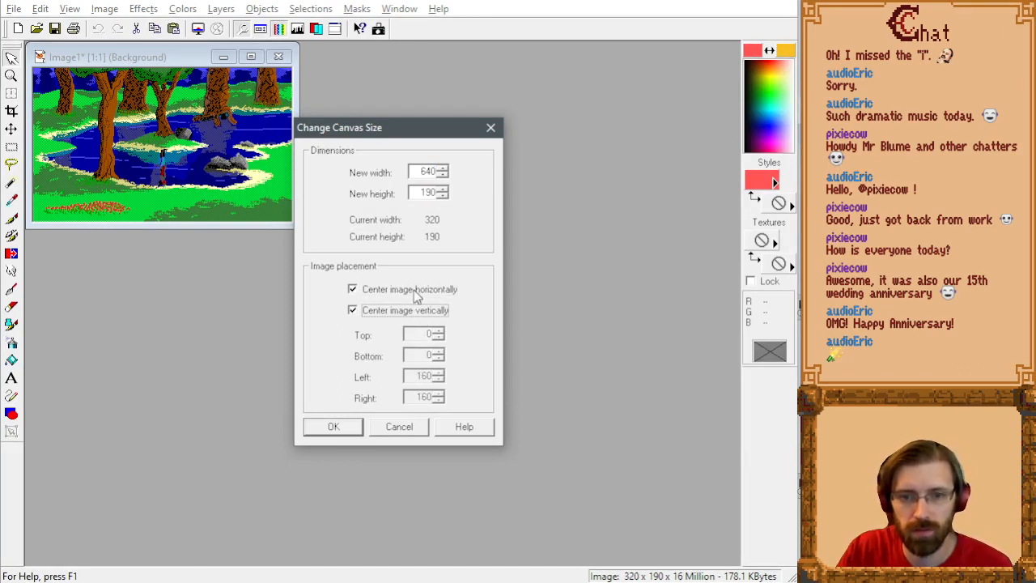
click(417, 297)
drag(414, 377, 451, 376)
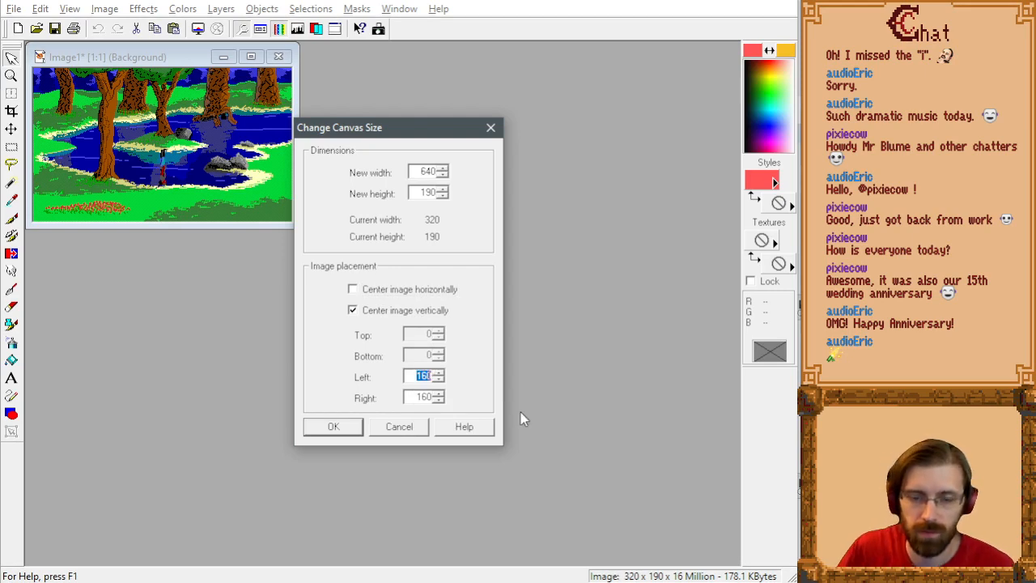
text(0)
click(348, 427)
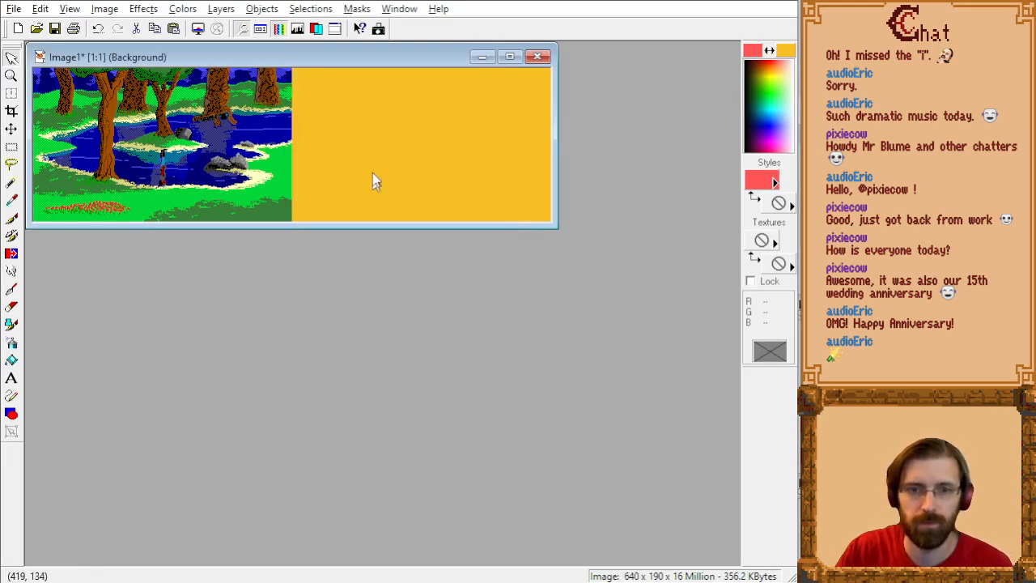
Step: Try to place the Pic.010 swamp picture in the canvas's empty half, aligned with the pond picture's east edge
key(ctrl+e)
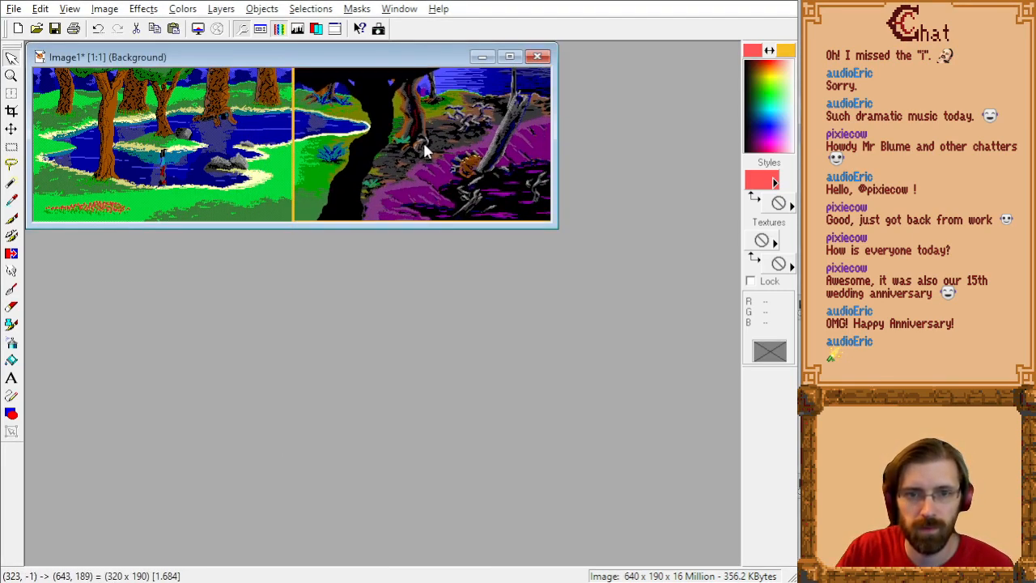
drag(423, 147, 422, 147)
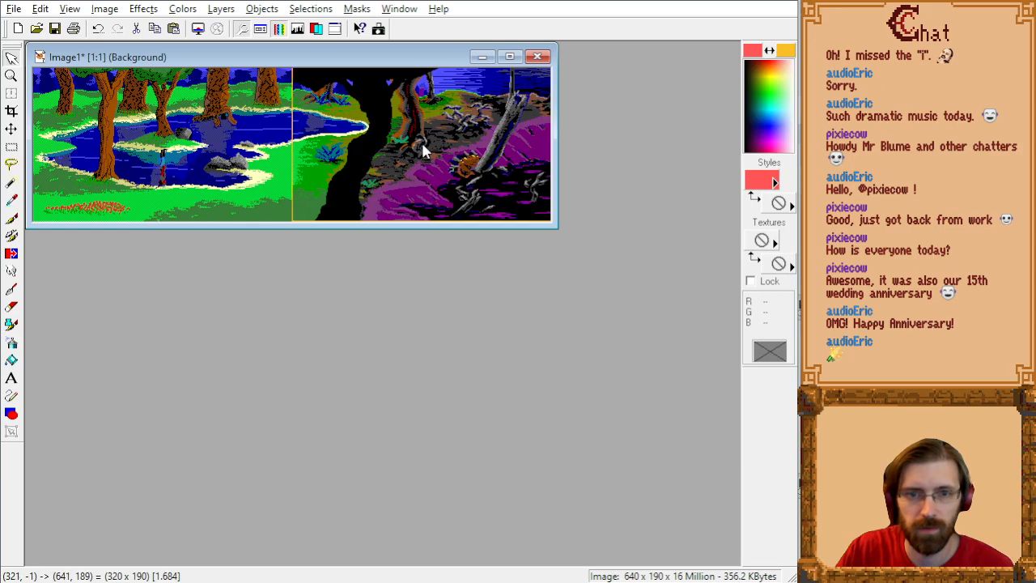
click(421, 144)
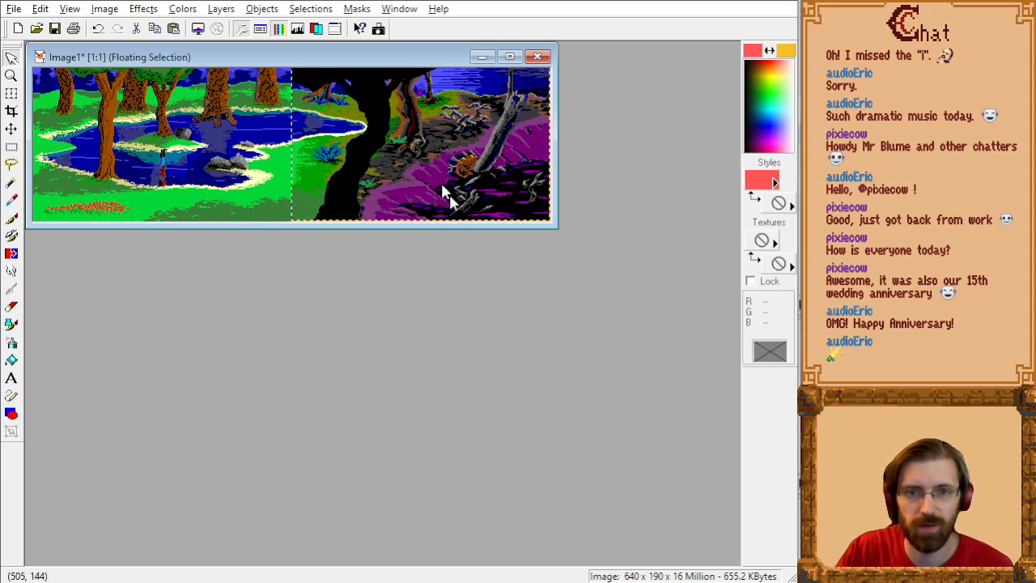
key(ctrl+d)
scroll(359, 170, up, 1)
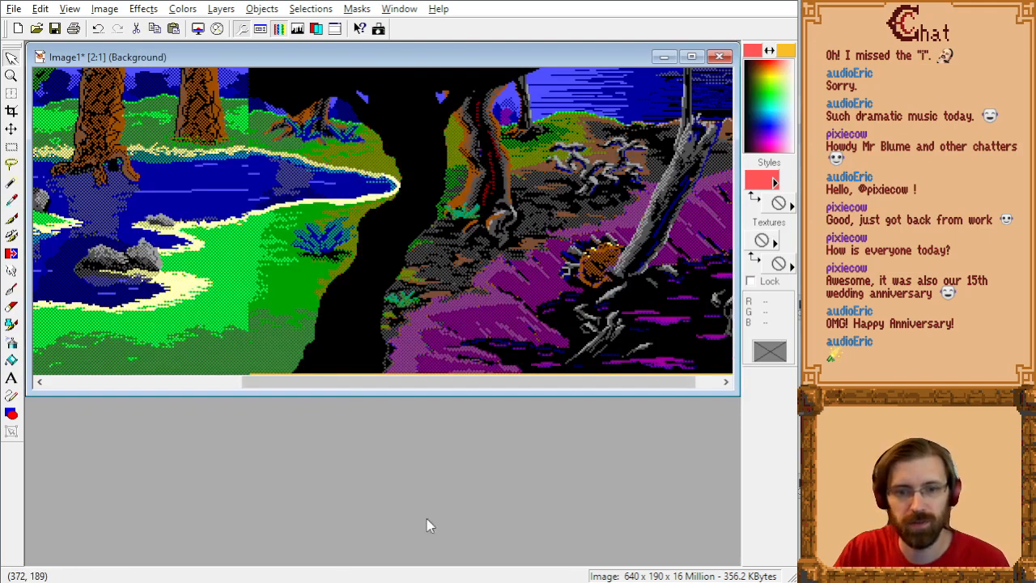
drag(428, 380, 319, 389)
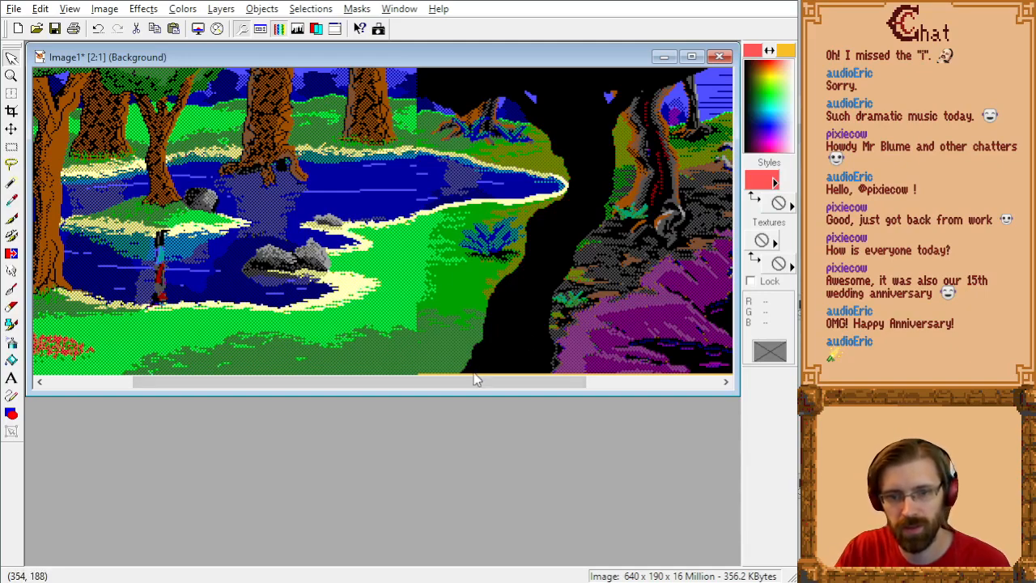
key(Delete)
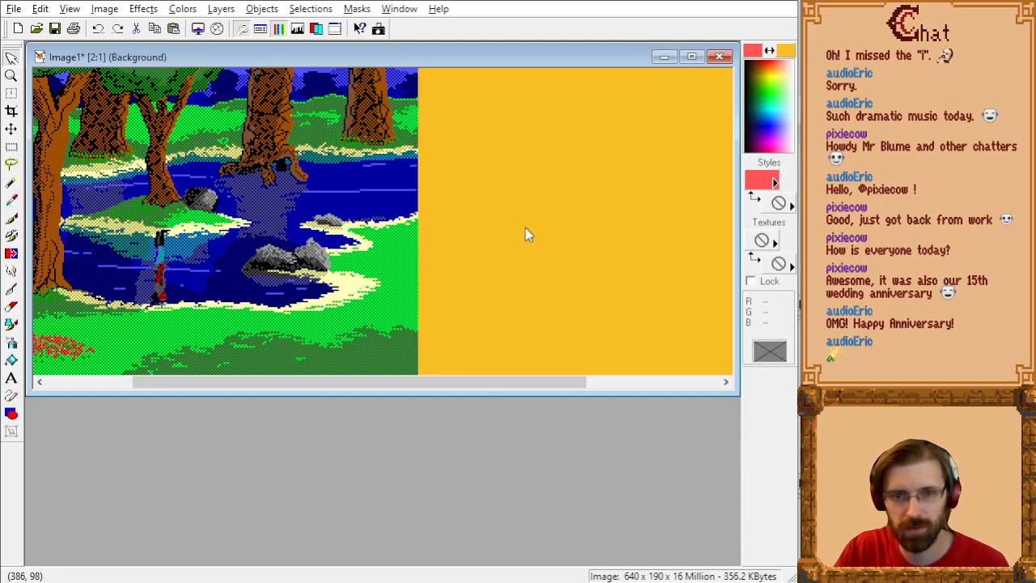
Step: Paste the swamp picture into the empty half flush with the pond picture, deselect it and inspect how the shorelines join
key(ctrl+e)
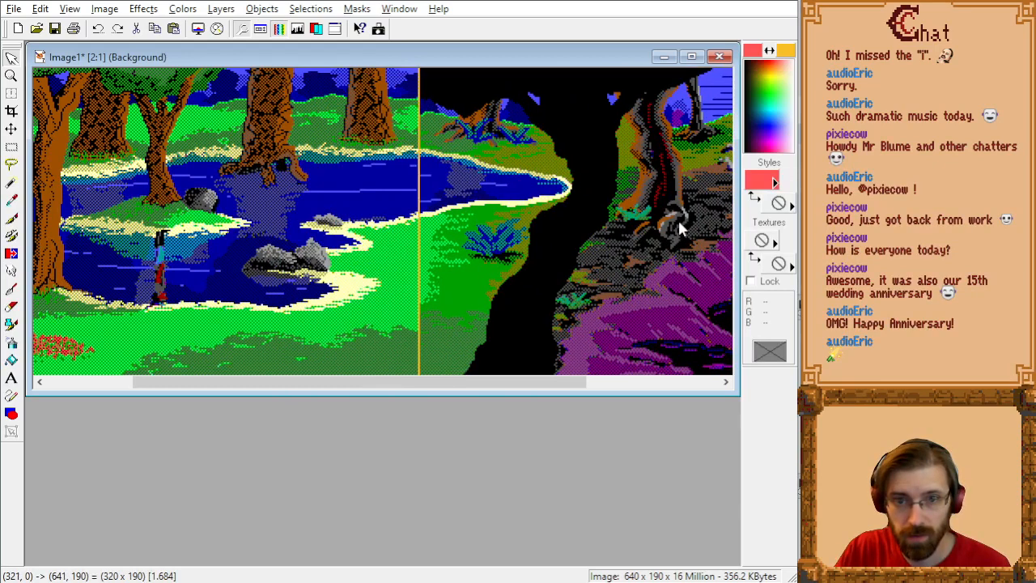
click(678, 222)
key(ctrl+d)
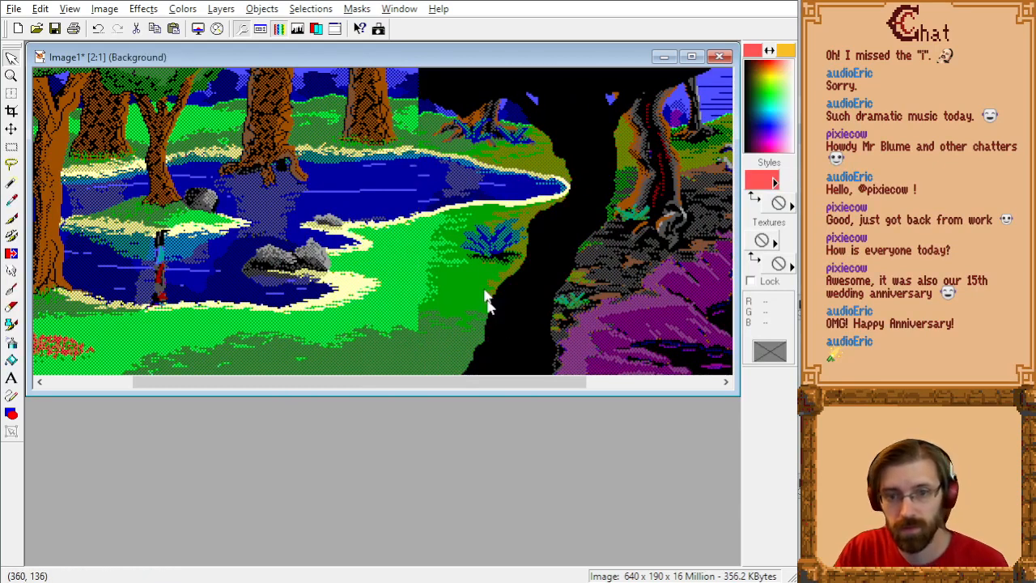
drag(472, 383, 316, 388)
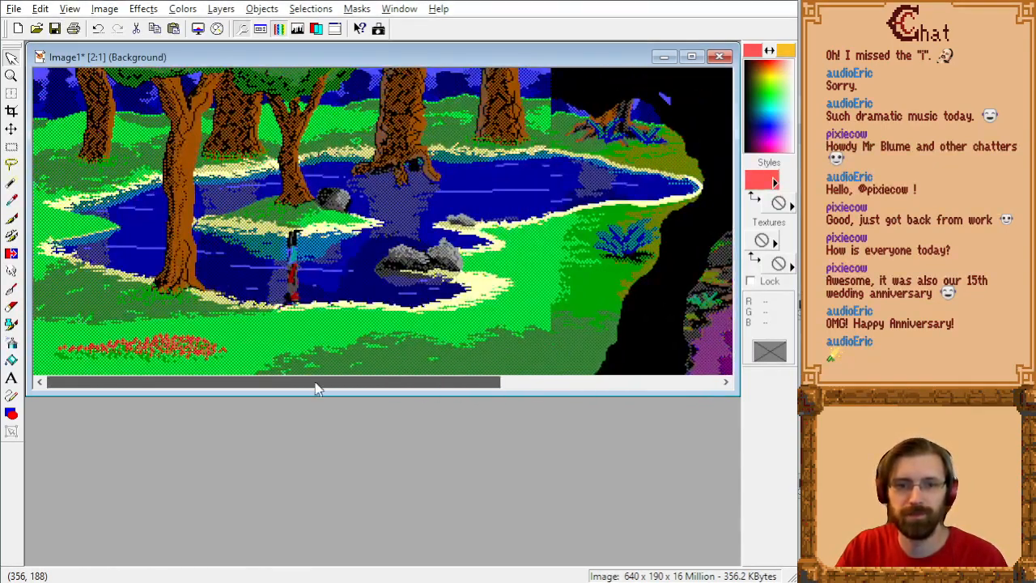
Step: Switch to SCI Companion, follow rm009's west exit to the rm008 script and open its picture for copying
key(alt+Tab)
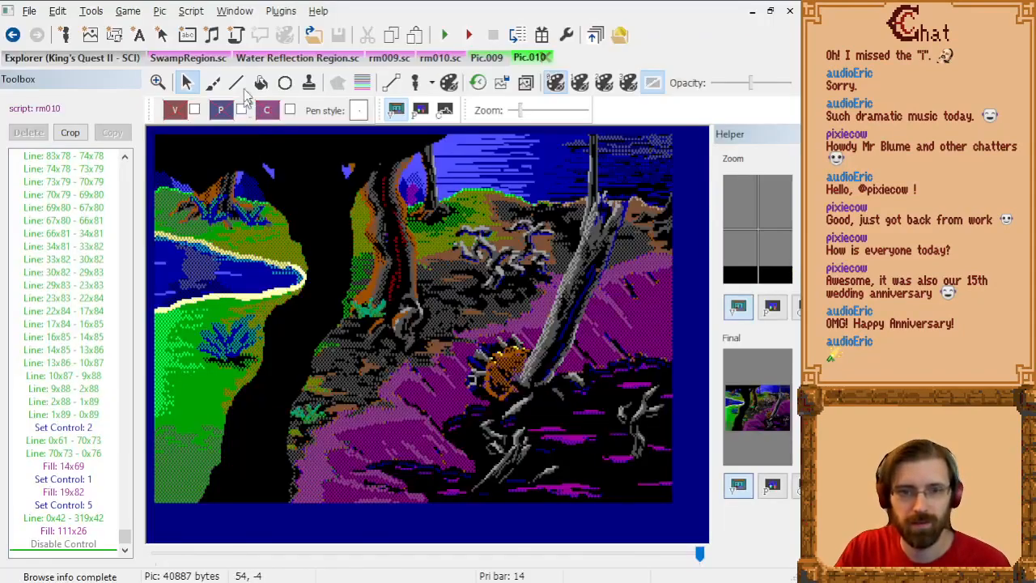
click(487, 57)
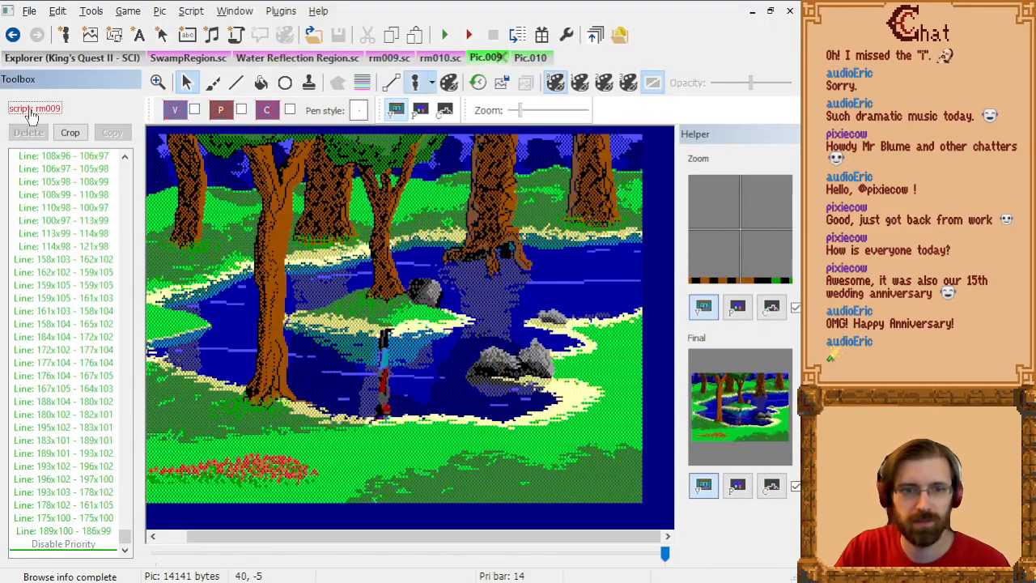
click(33, 110)
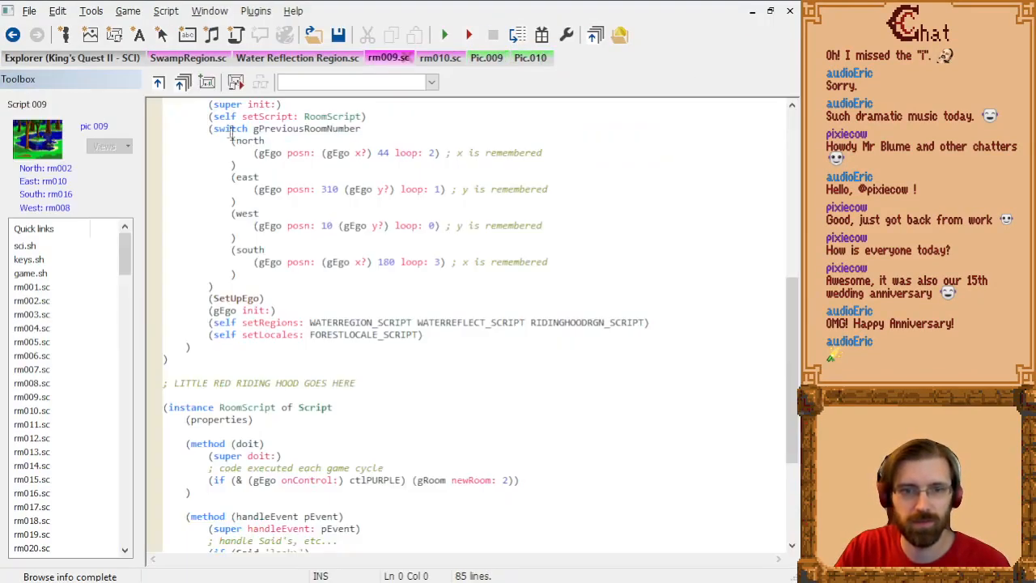
click(50, 208)
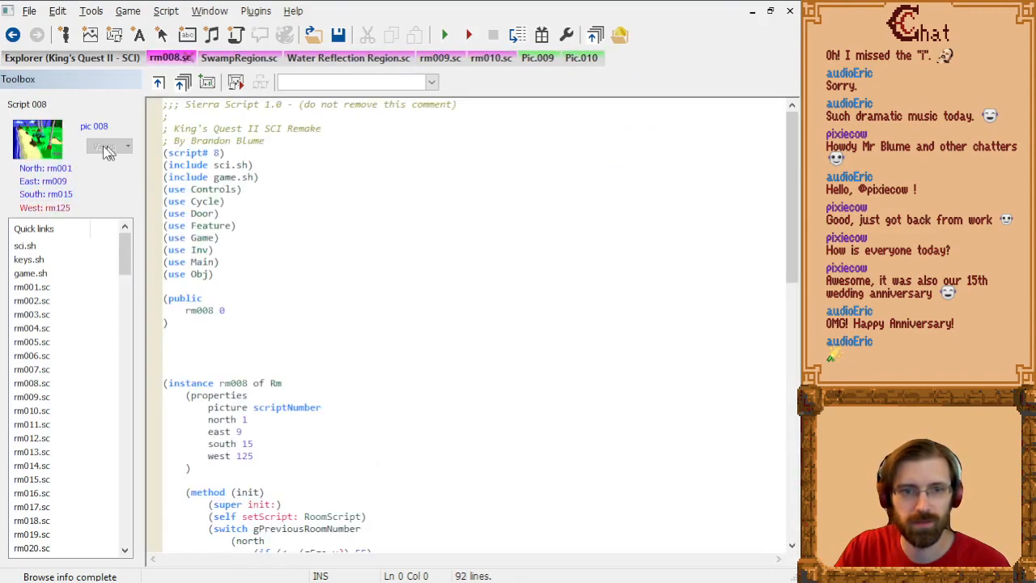
click(95, 126)
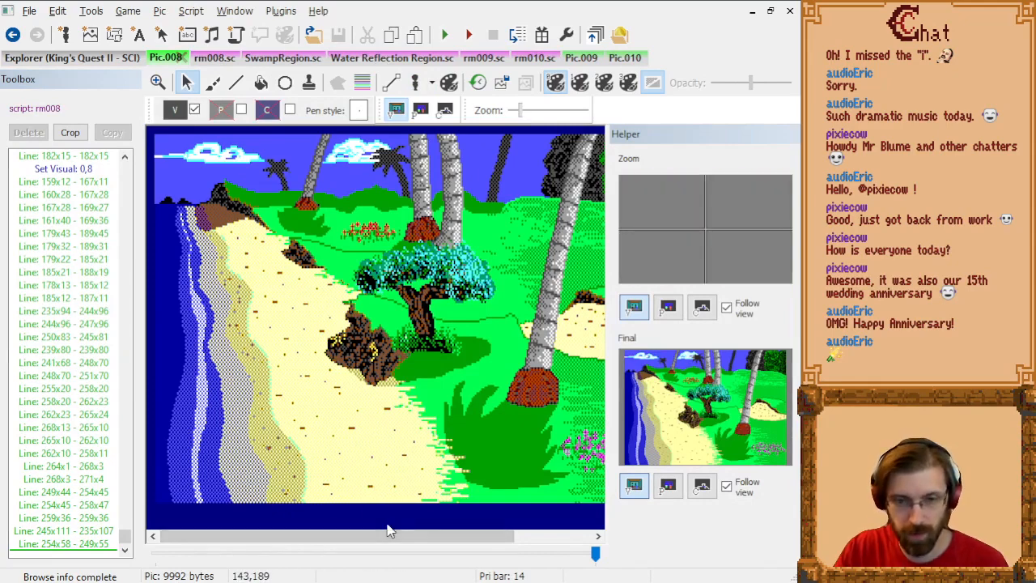
Step: Switch back to Paint Shop Pro and create a new 16-colour image 960 pixels wide and 190 pixels high
key(alt+Tab)
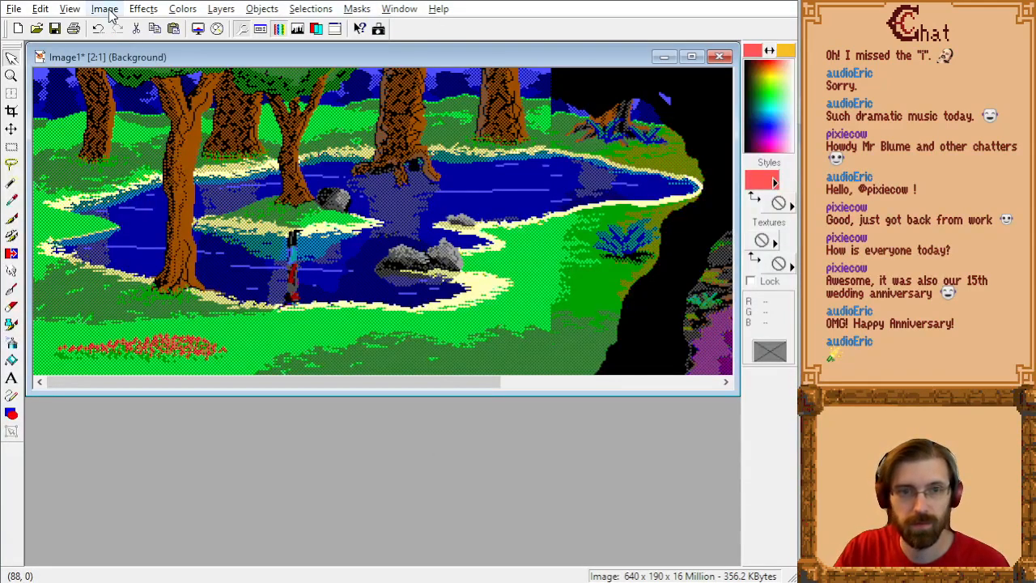
key(ctrl+n)
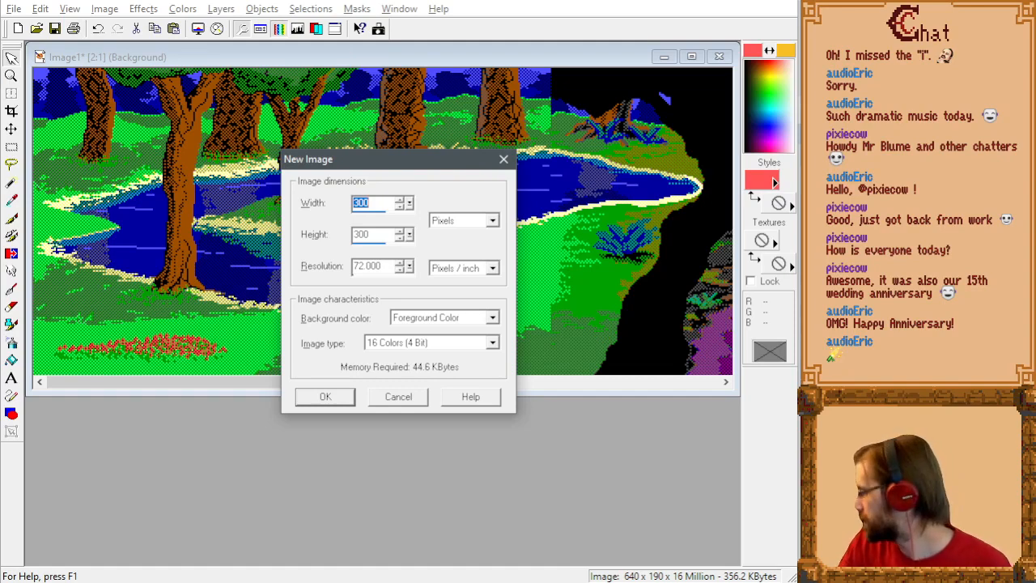
key(alt+Tab)
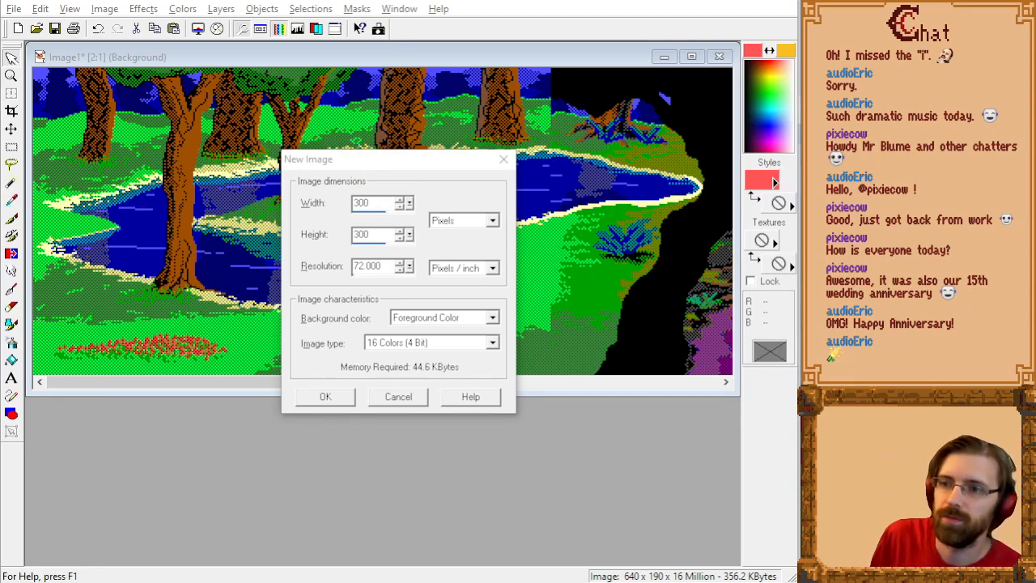
click(344, 204)
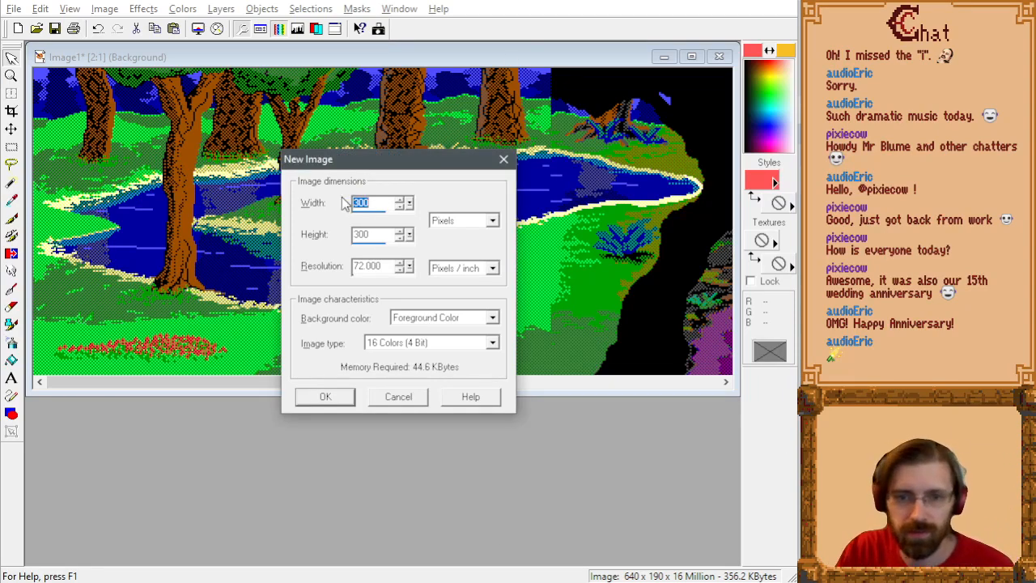
text(960)
key(Tab)
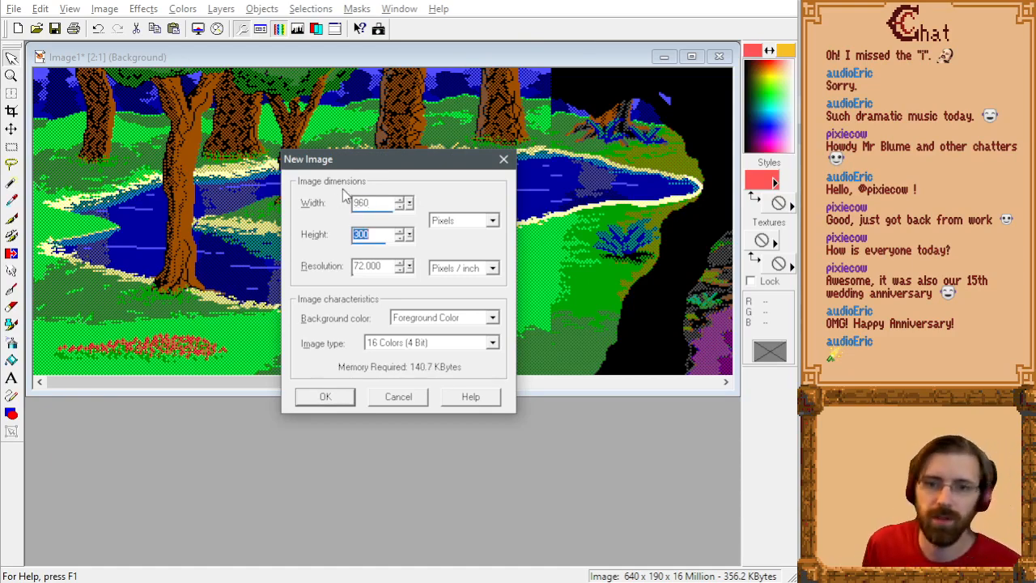
text(190)
key(Return)
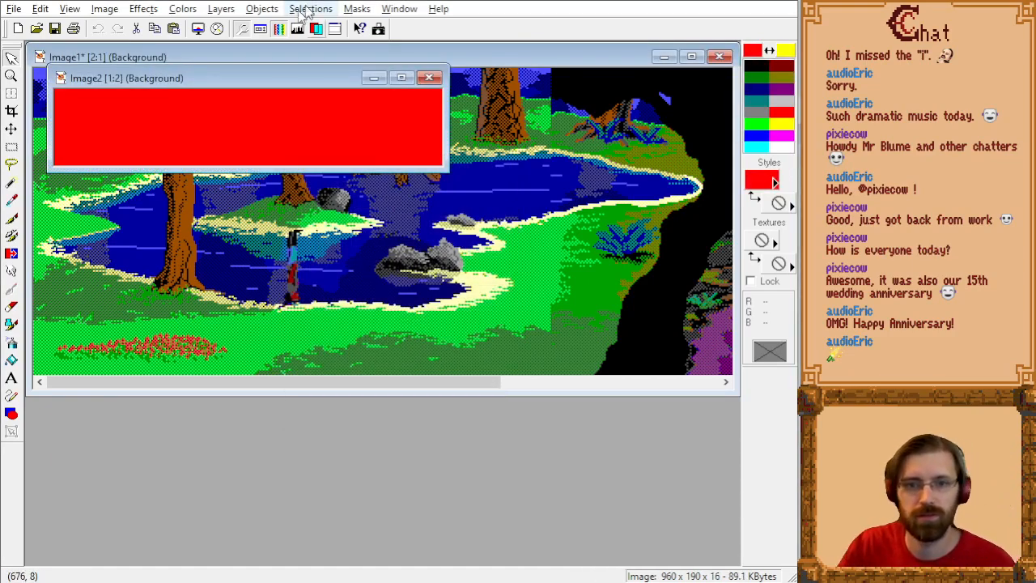
Step: Try to place the Pic.008 beach picture on the new 16-colour canvas, then undo the placement
drag(288, 91, 395, 250)
key(ctrl+e)
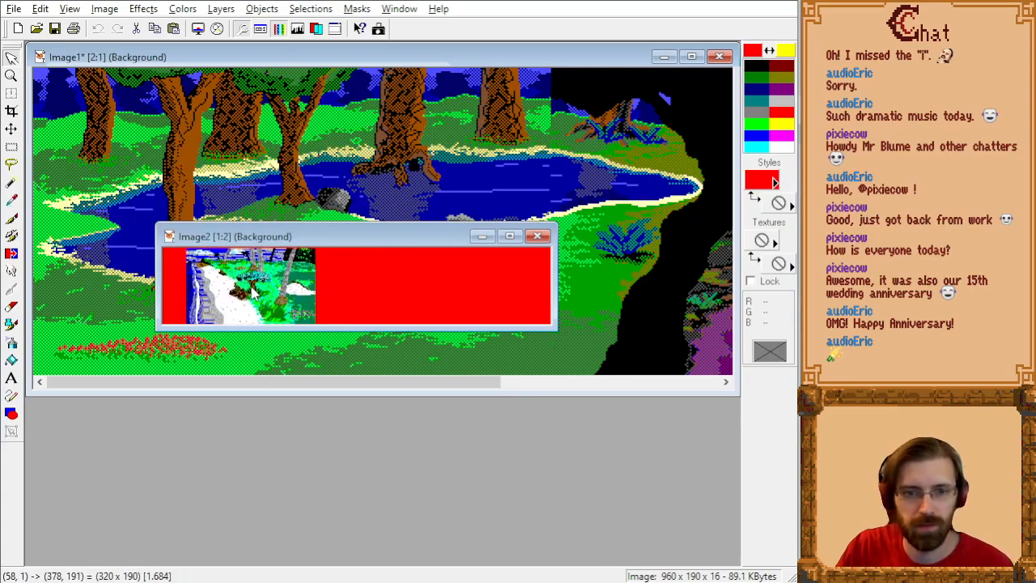
click(251, 288)
key(ctrl+z)
scroll(266, 287, up, 1)
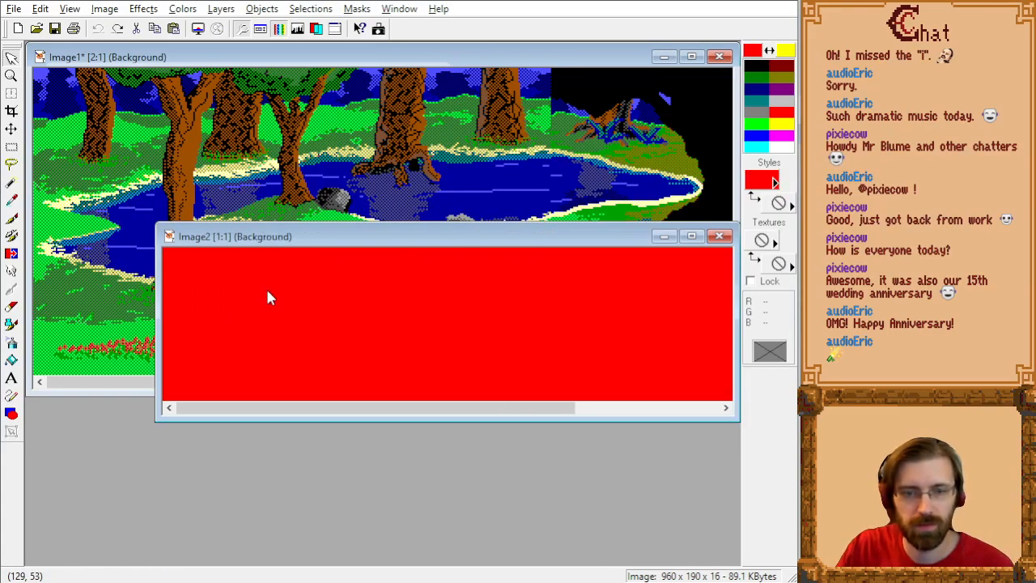
key(ctrl+e)
click(341, 320)
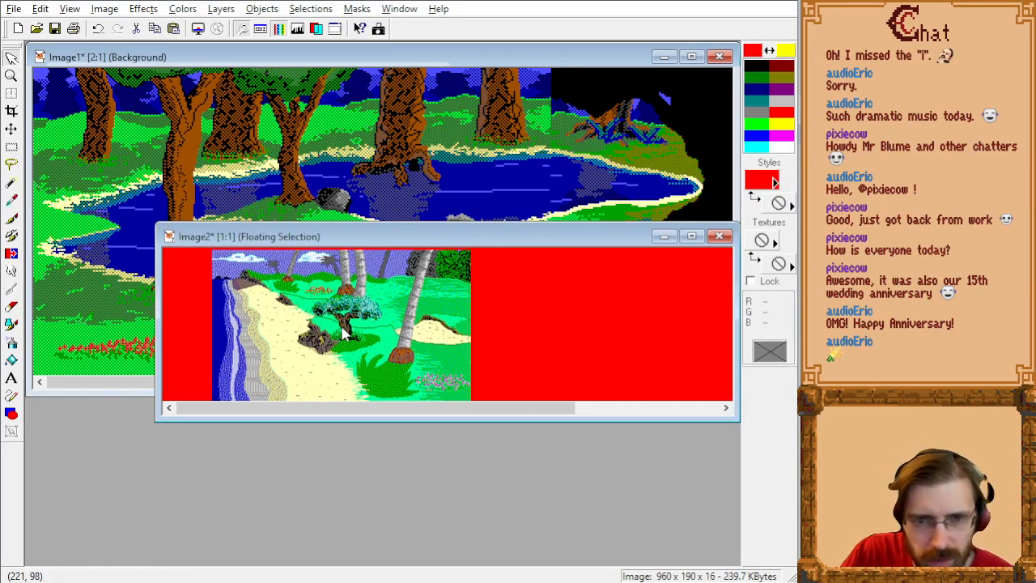
key(ctrl+z)
Step: Increase the new 960-pixel-wide image's colour depth to 16 Million Colors (24 bit)
click(104, 9)
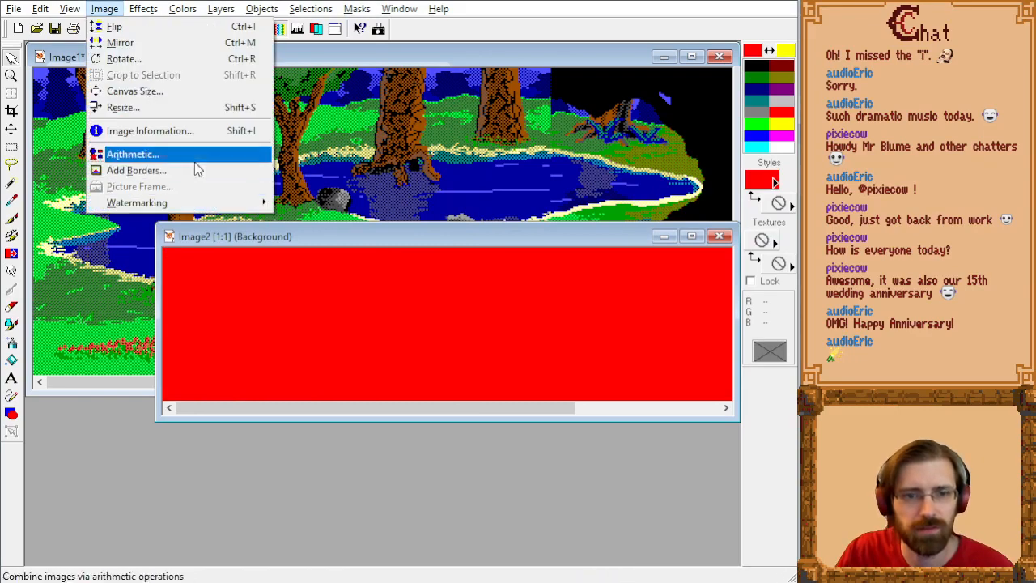
mouse_move(182, 9)
mouse_move(271, 307)
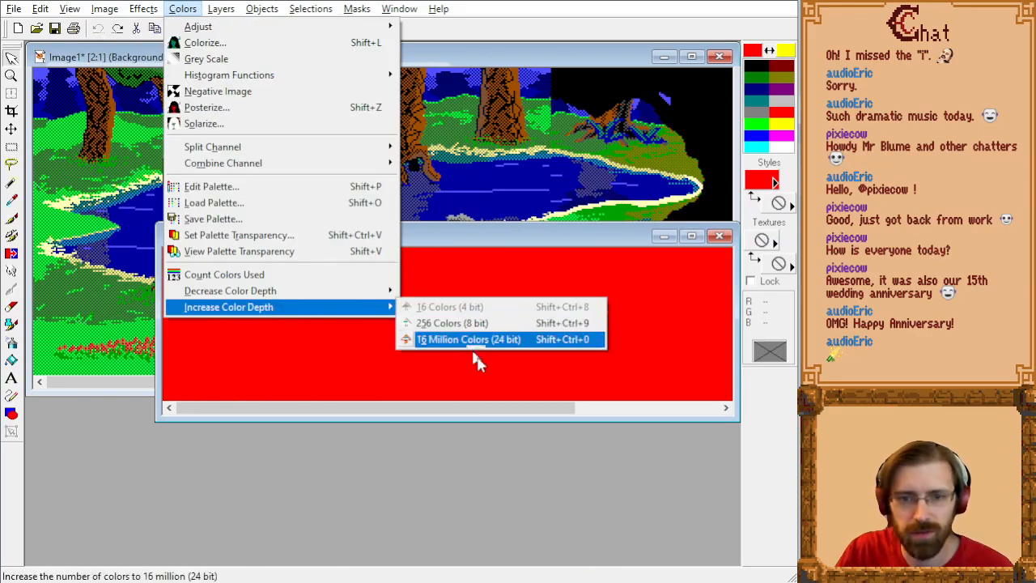
click(471, 342)
Step: Try to place the beach picture at the west end of the 24-bit canvas, undoing each misplaced attempt
key(ctrl+v)
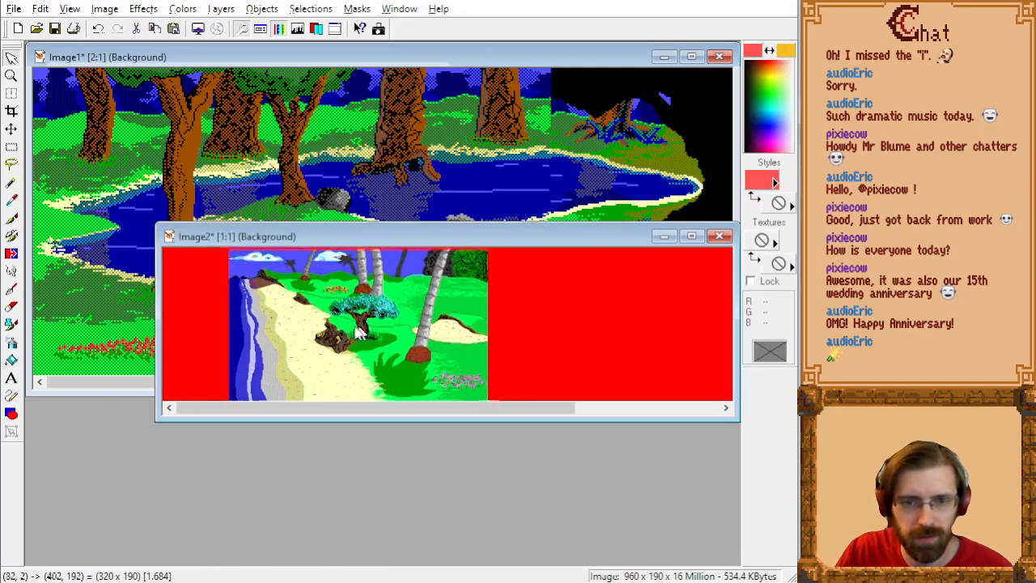
drag(316, 332, 428, 334)
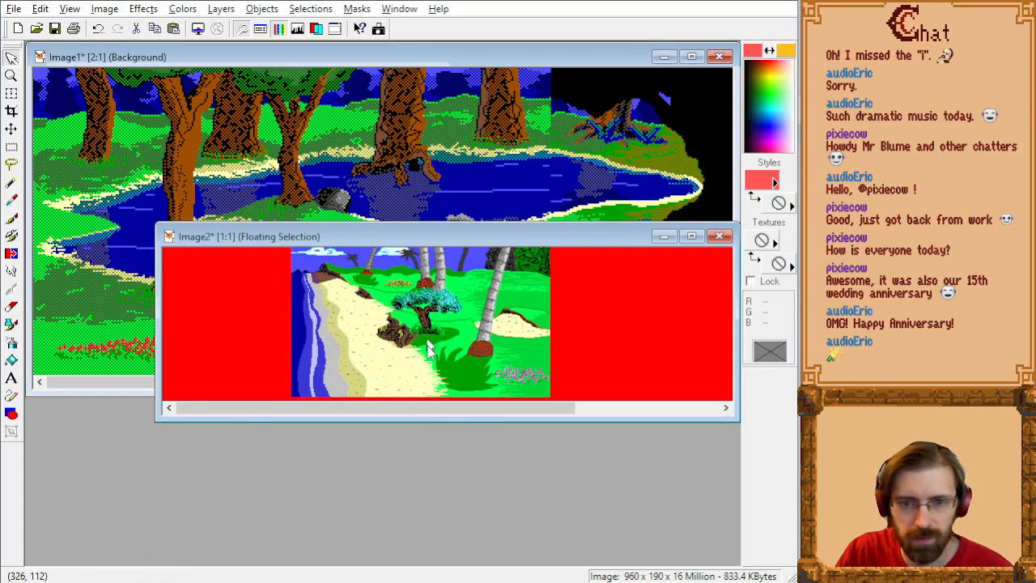
key(ctrl+z)
drag(439, 419, 439, 467)
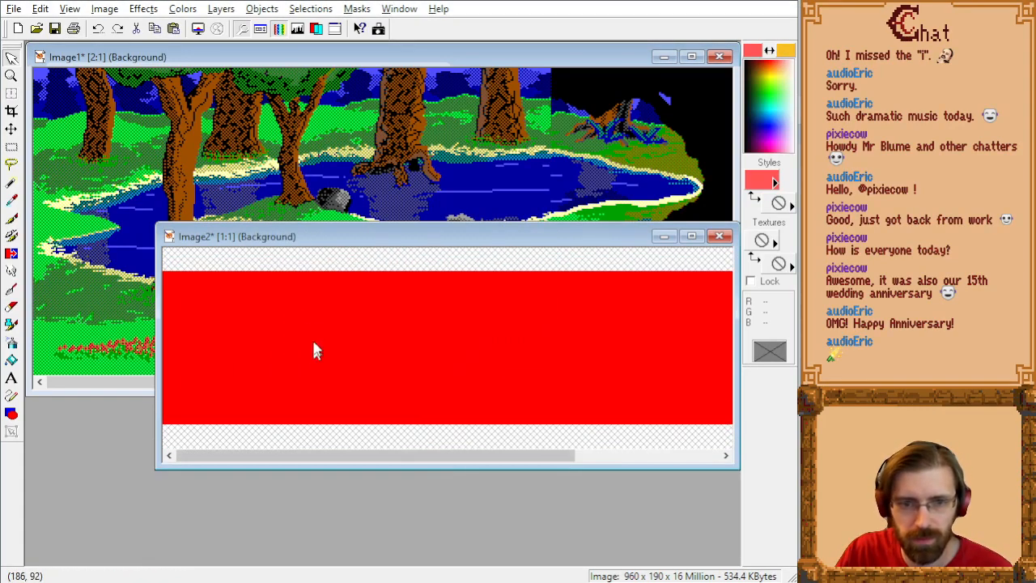
key(ctrl+e)
drag(298, 355, 294, 354)
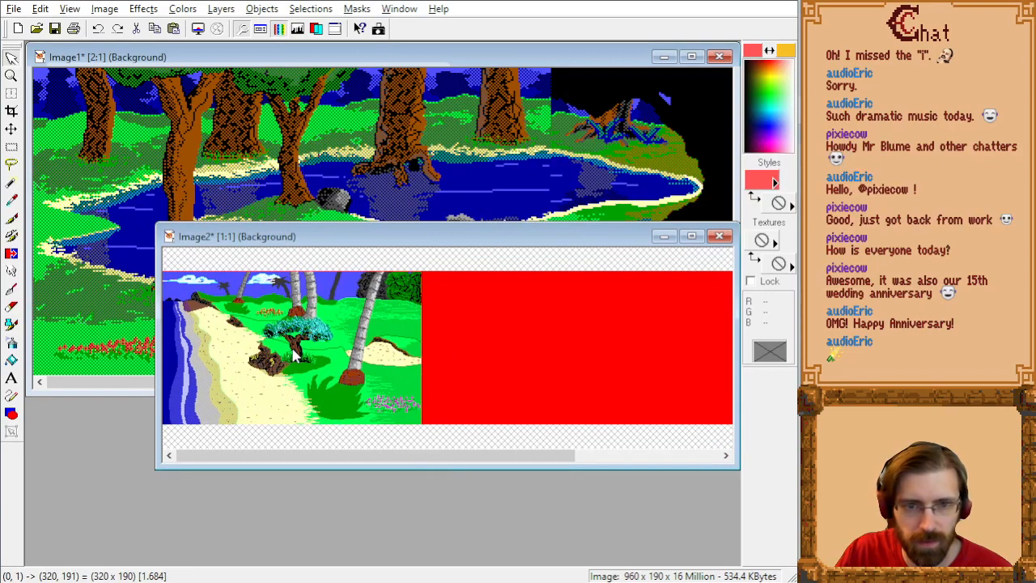
drag(293, 351, 291, 350)
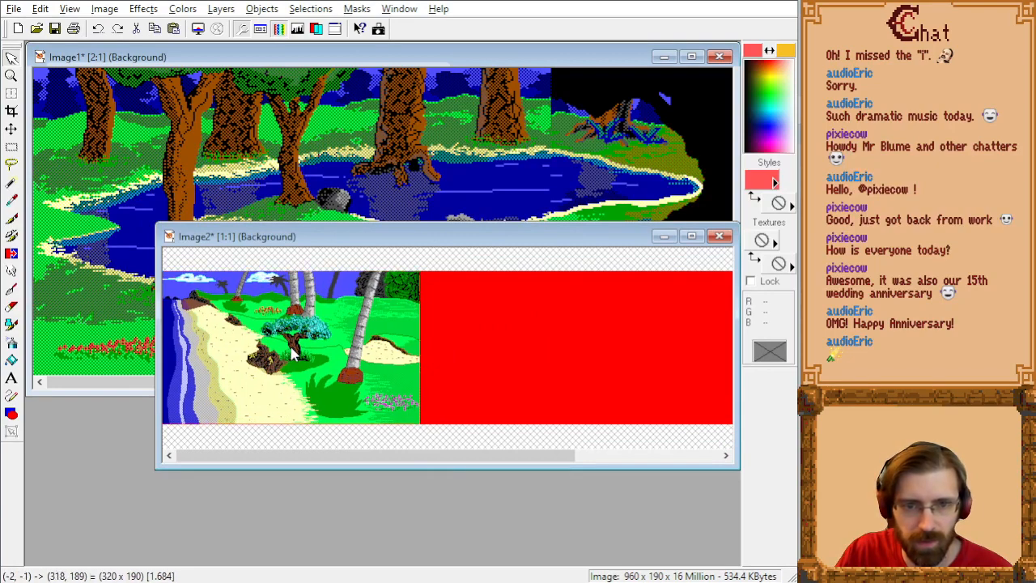
scroll(293, 349, up, 2)
scroll(478, 385, down, 1)
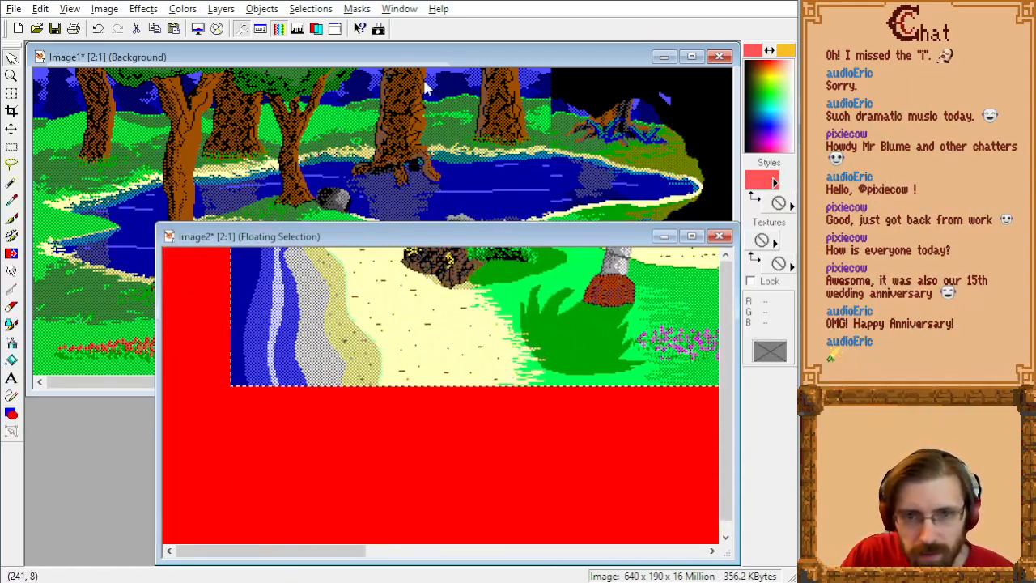
key(ctrl+z)
Step: Enlarge the Image2 window, place the beach picture flush with the canvas's west end at 2:1 zoom and deselect it
drag(544, 235, 497, 94)
drag(685, 417, 735, 548)
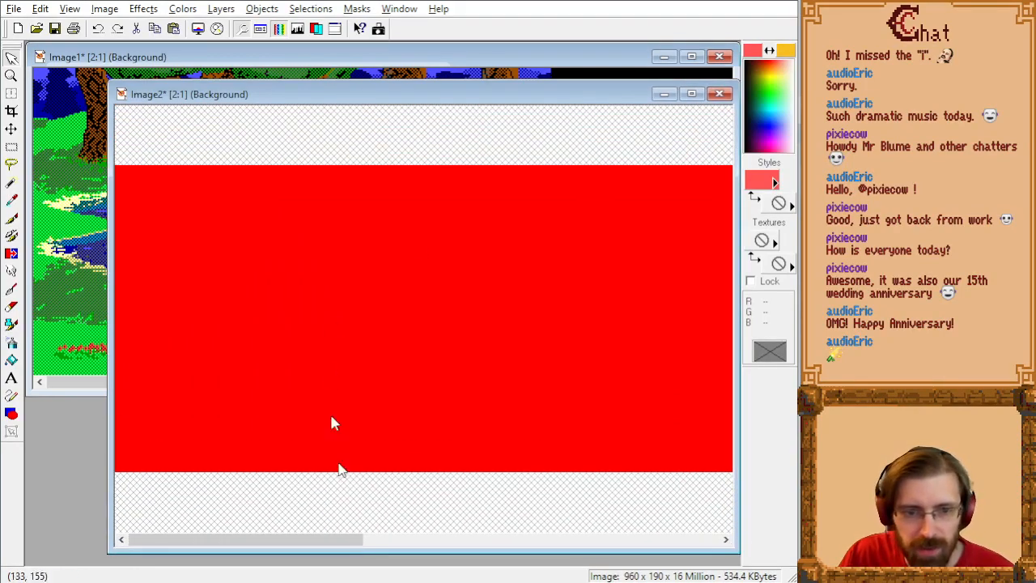
key(ctrl+v)
drag(409, 344, 376, 323)
click(376, 323)
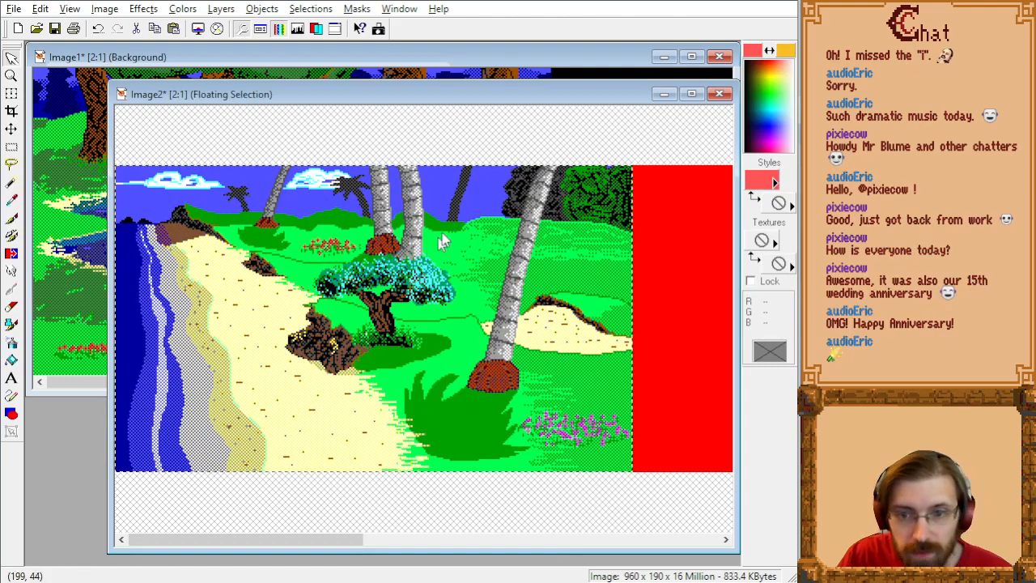
key(ctrl+d)
Step: Copy the whole joined pond-and-swamp picture from Image1 and return to the empty part of Image2
click(397, 63)
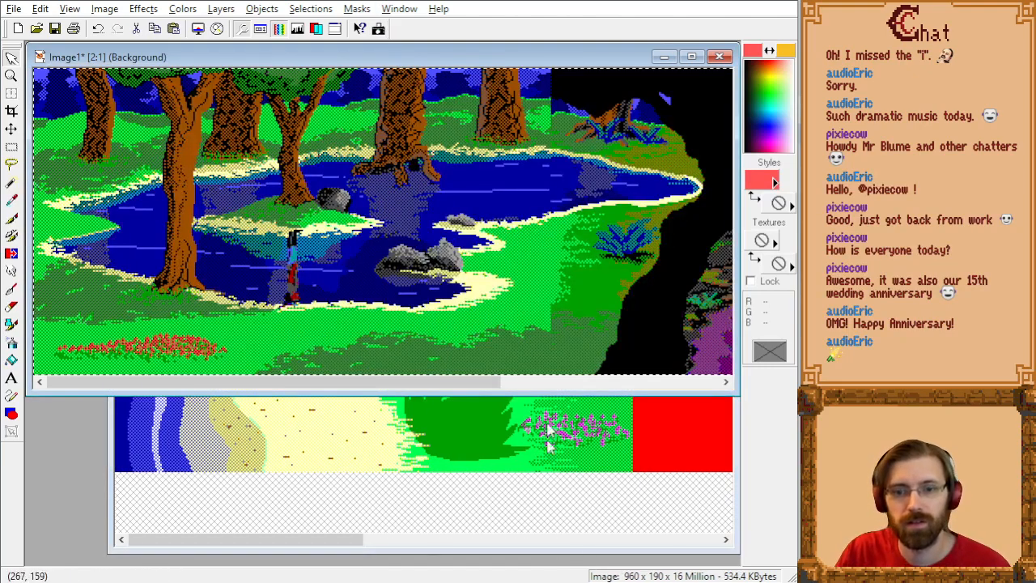
drag(322, 543, 496, 542)
Step: Try to place the joined pond-and-swamp picture in Image2's empty area and undo it
key(ctrl+e)
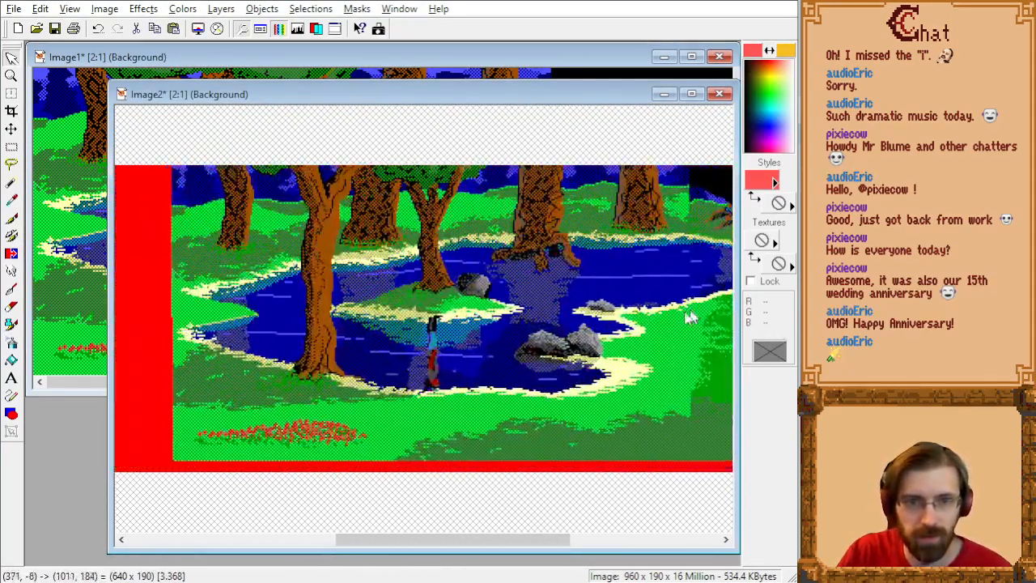
click(539, 353)
key(ctrl+z)
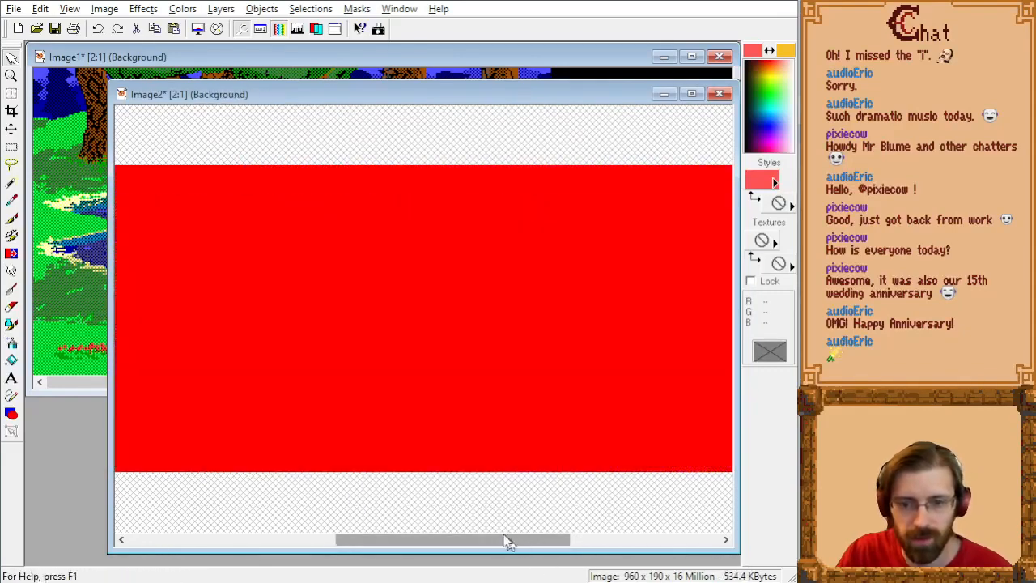
Step: Widen the Image2 window, place the joined pond-and-swamp picture flush with the beach picture's east edge and deselect it
drag(506, 543, 431, 546)
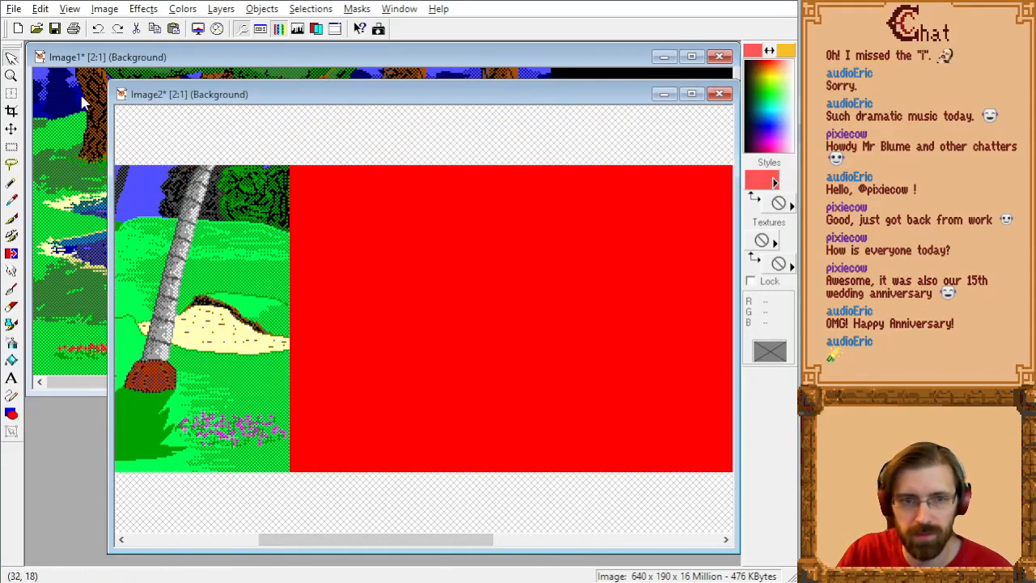
drag(108, 117, 31, 117)
key(ctrl+e)
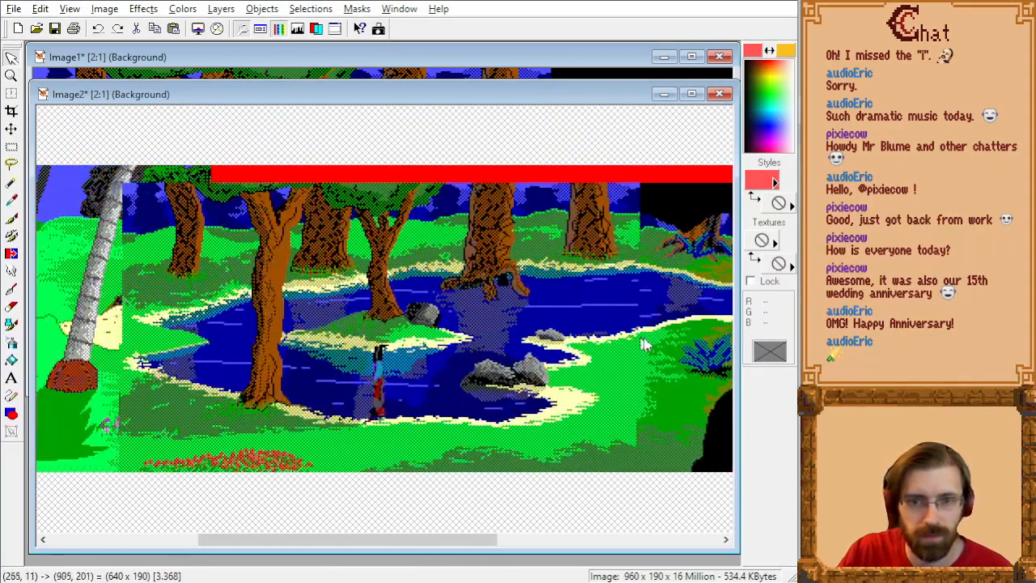
click(732, 324)
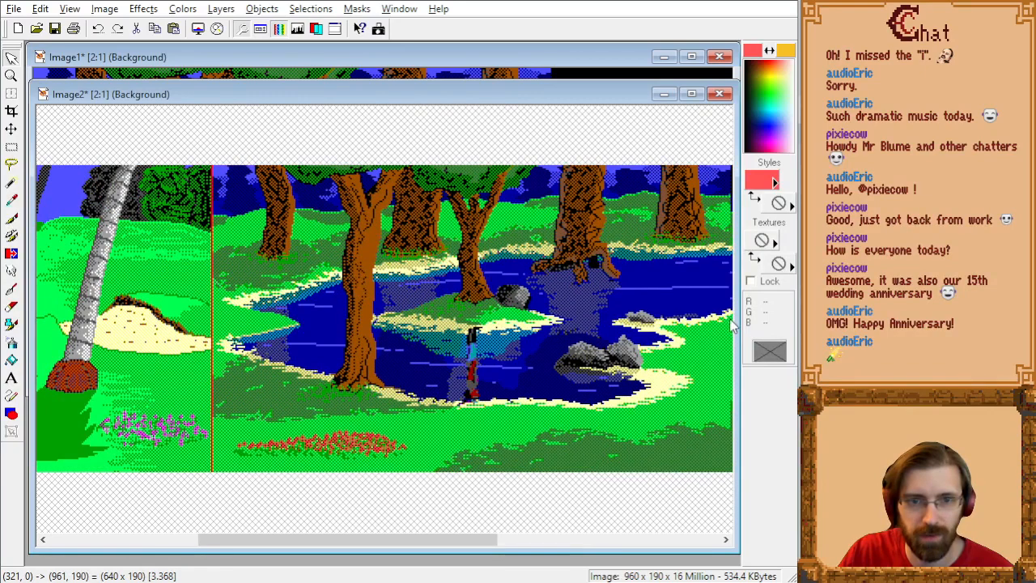
click(729, 319)
key(ctrl+d)
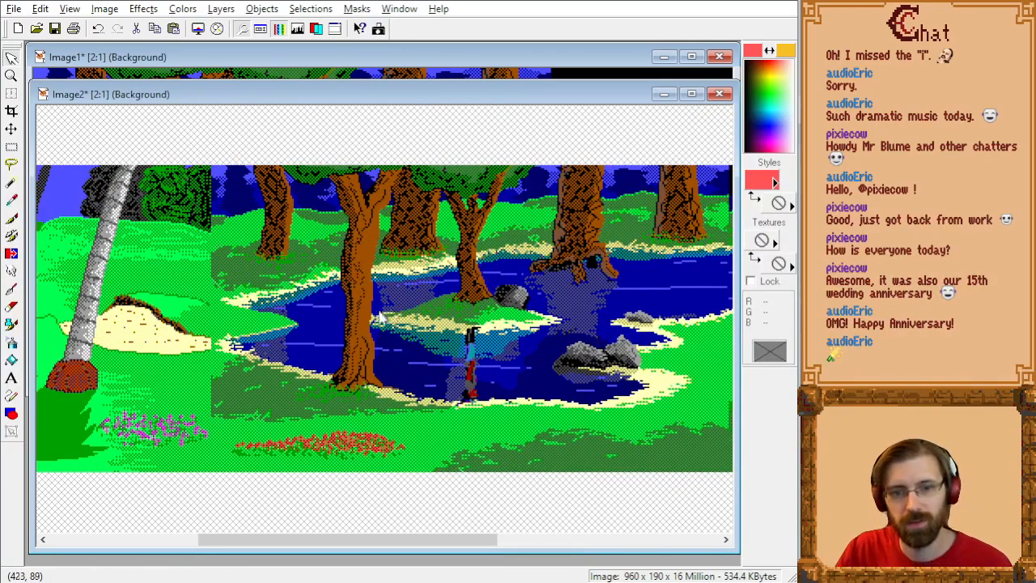
Step: Examine the three-room panorama, checking how the beach meets the pond and how the pond meets the swamp
scroll(381, 316, down, 1)
scroll(402, 209, up, 2)
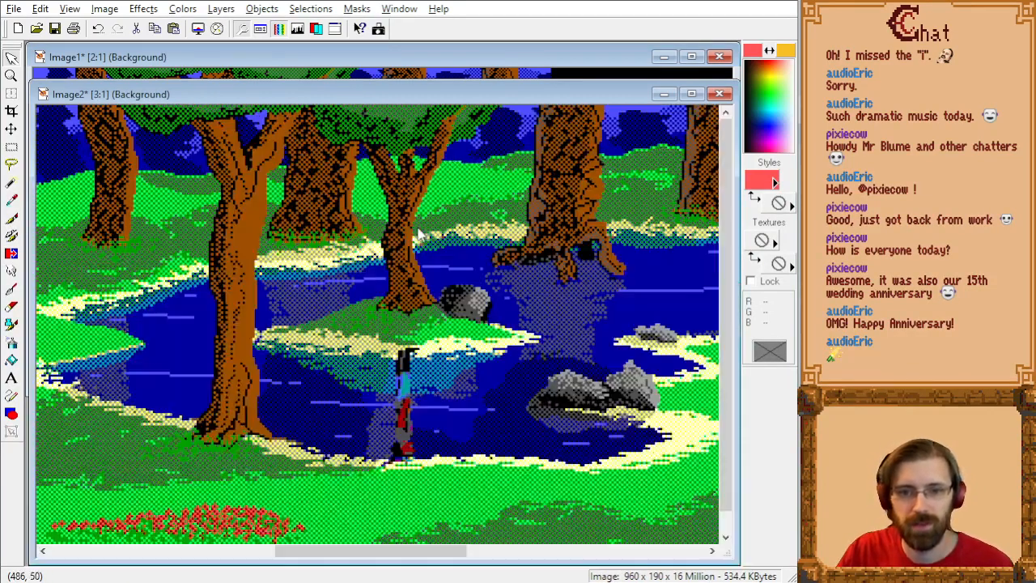
drag(438, 560, 196, 559)
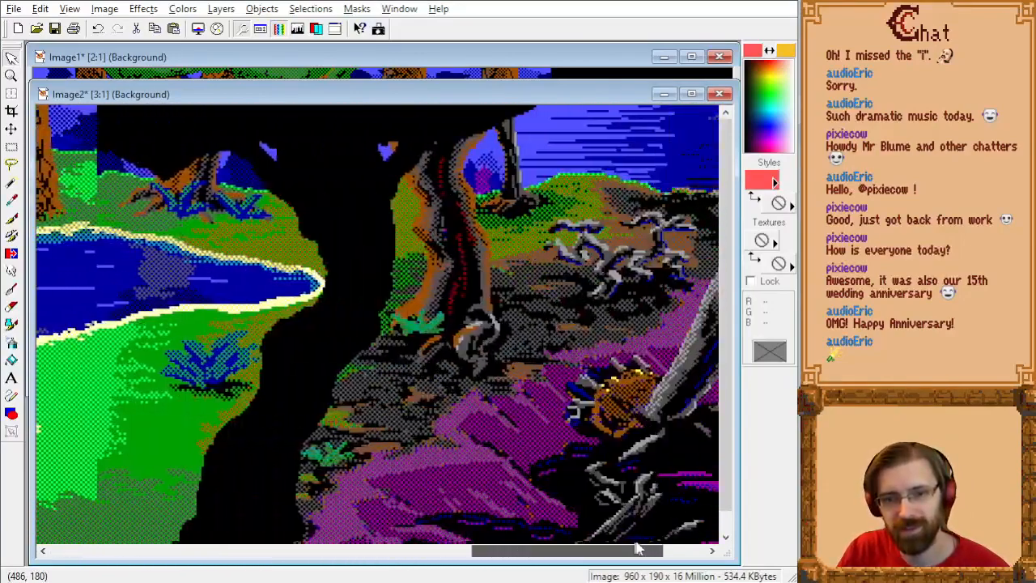
drag(637, 550, 357, 551)
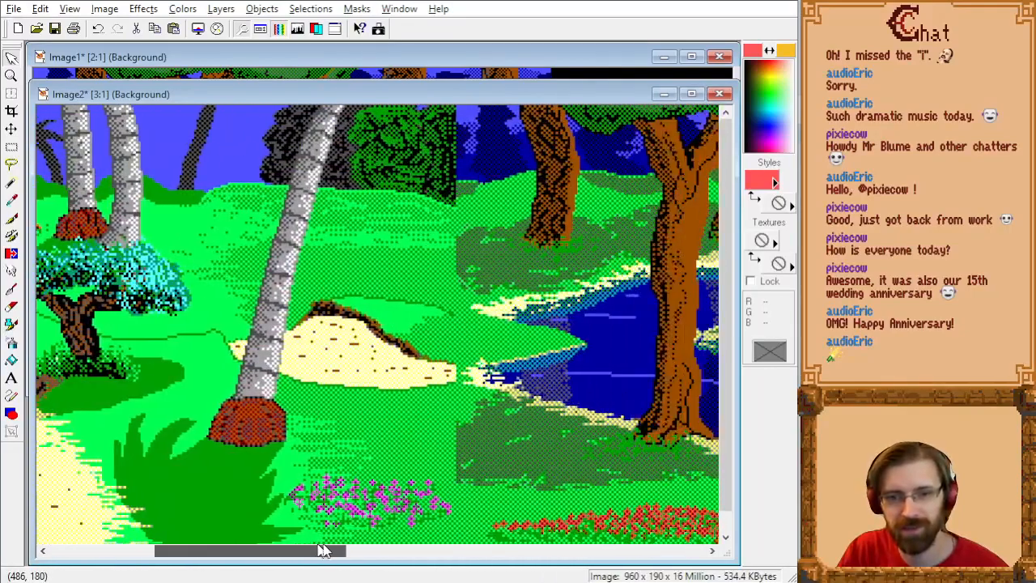
drag(324, 551, 636, 556)
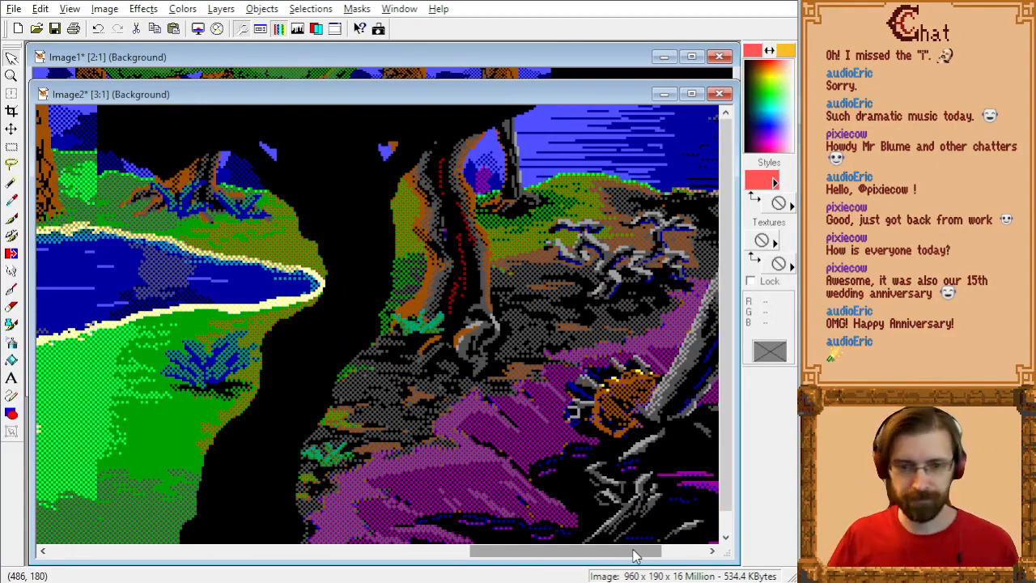
drag(634, 551, 569, 551)
scroll(415, 441, down, 1)
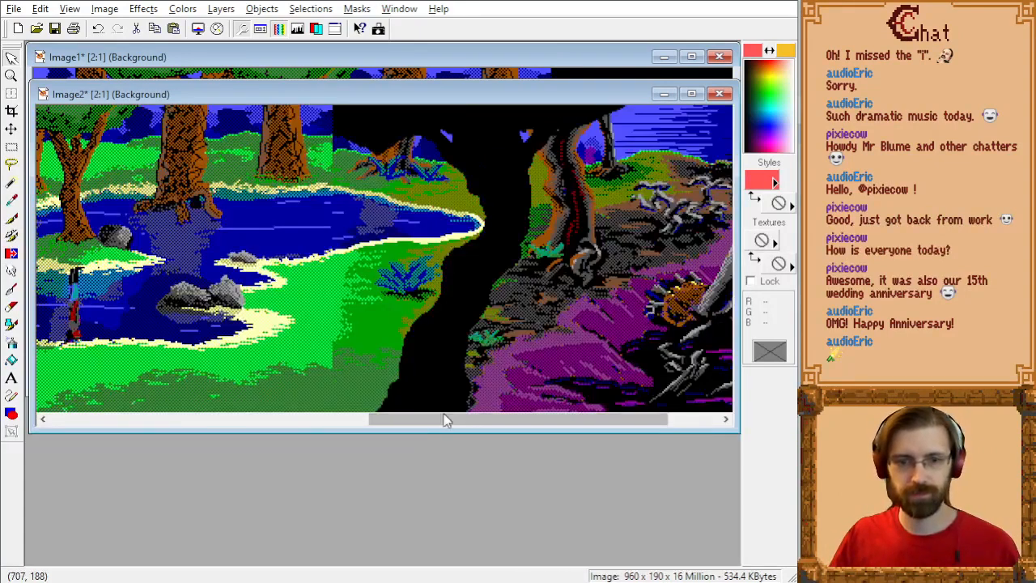
drag(477, 419, 443, 427)
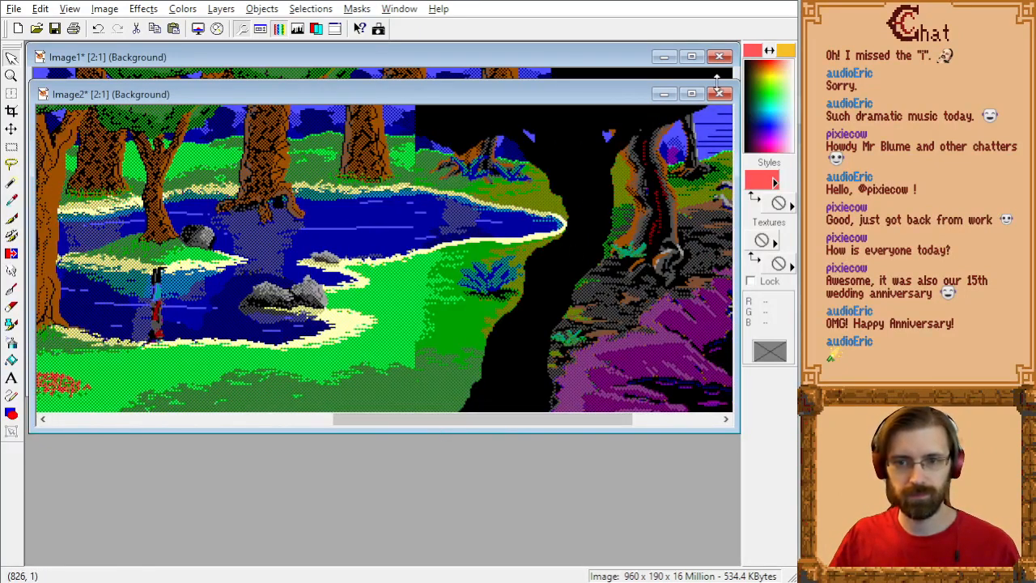
Step: Switch to SCI Companion, look over the rm009 script, open Pic.009 and hide the character standing in the pond
key(alt+Tab)
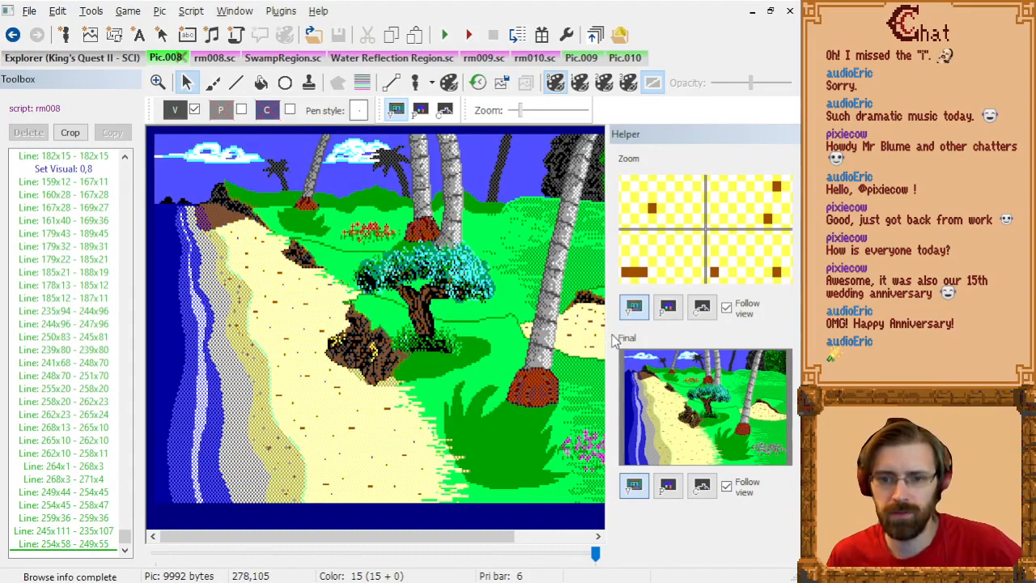
drag(613, 340, 698, 318)
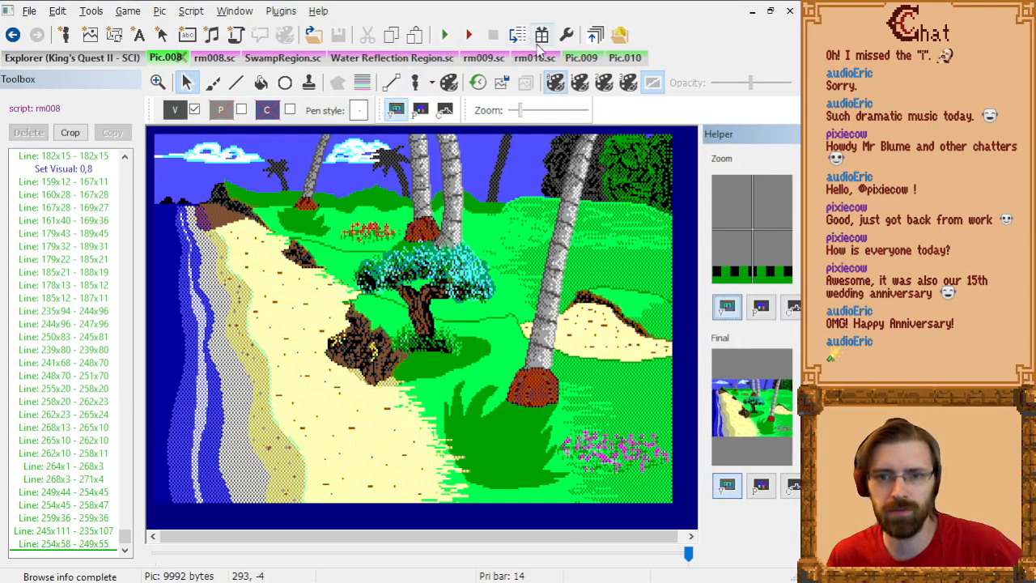
click(534, 58)
click(483, 57)
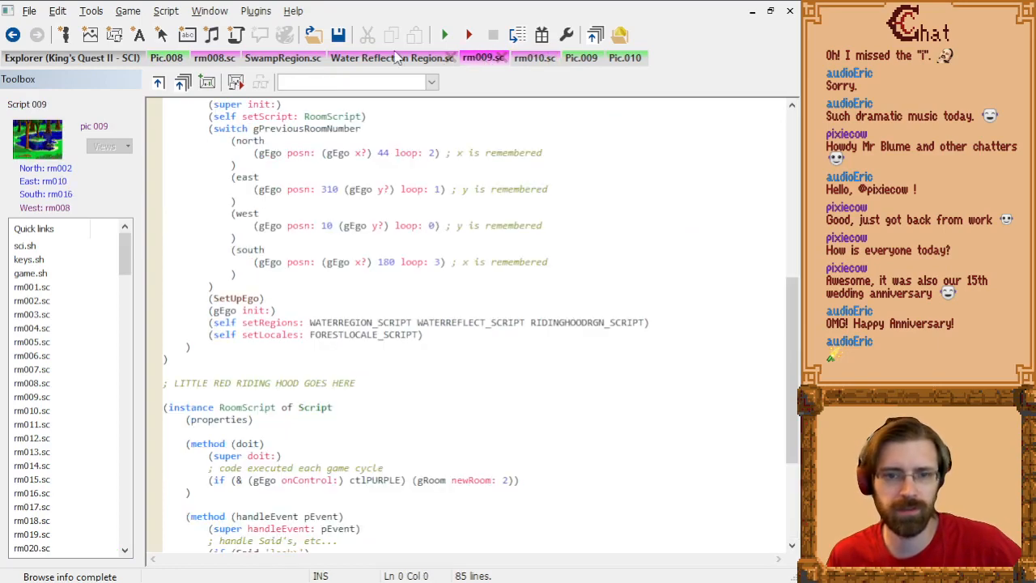
scroll(351, 270, up, 8)
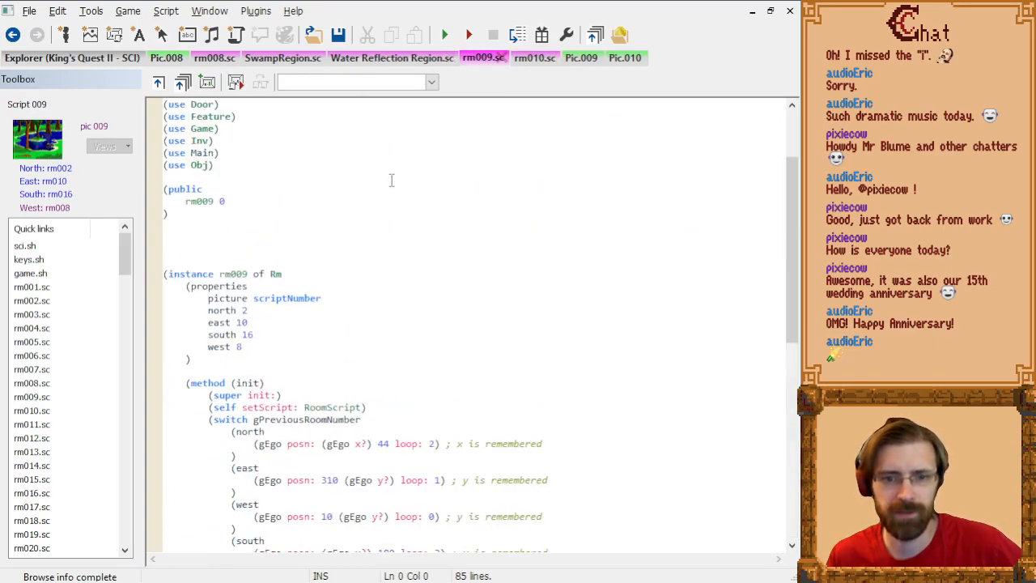
click(581, 58)
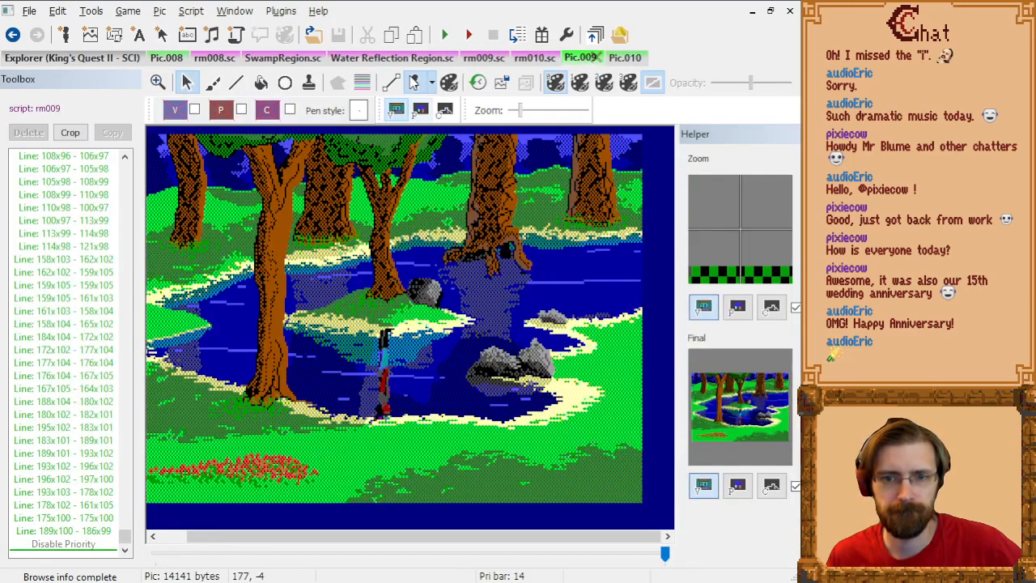
click(413, 85)
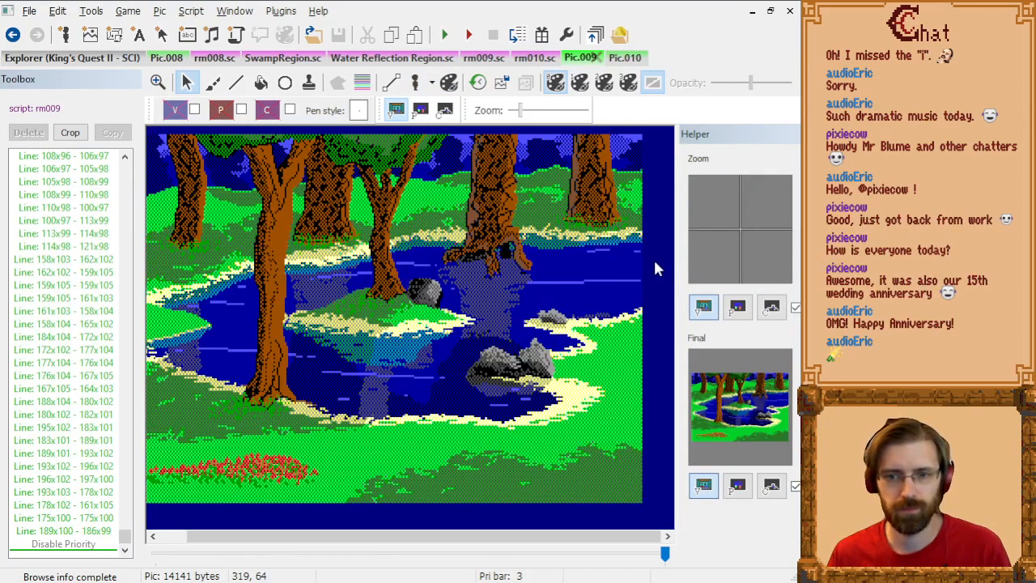
Step: Switch to Paint Shop Pro, paste the pond picture without the character exactly over the pond room in Image2, and deselect it
key(alt+Tab)
key(alt+Tab)
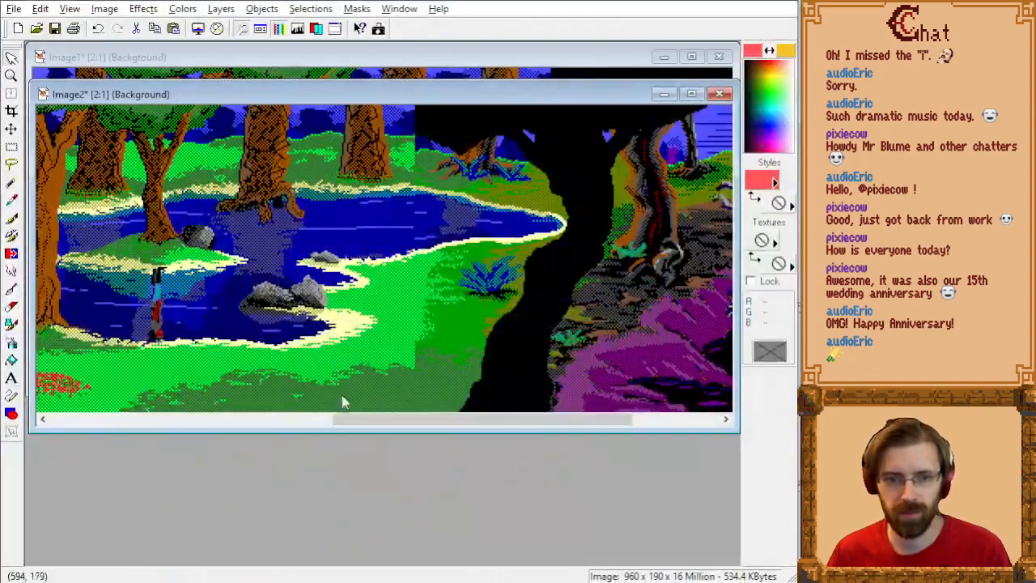
drag(423, 424, 307, 422)
key(ctrl+e)
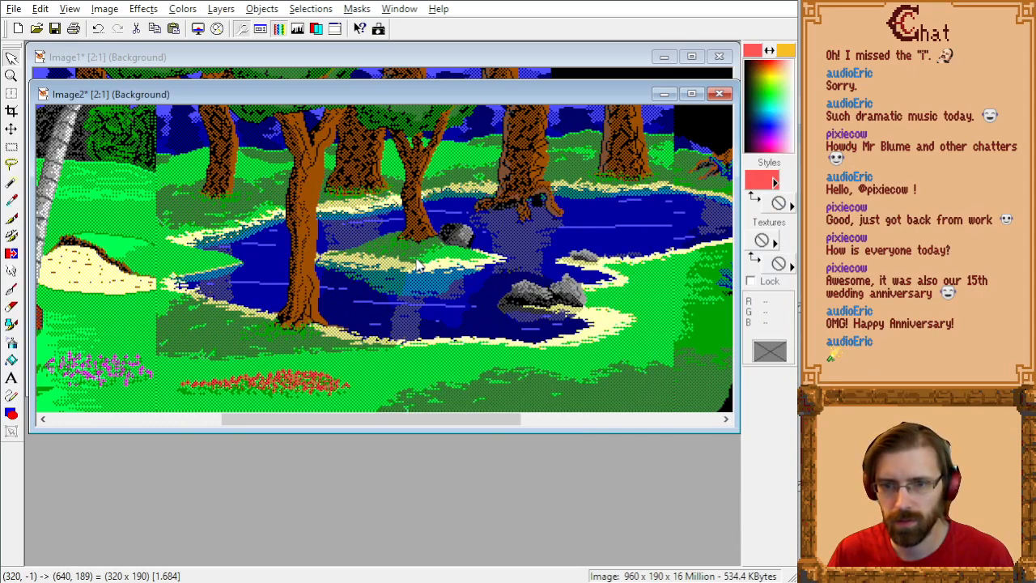
click(465, 282)
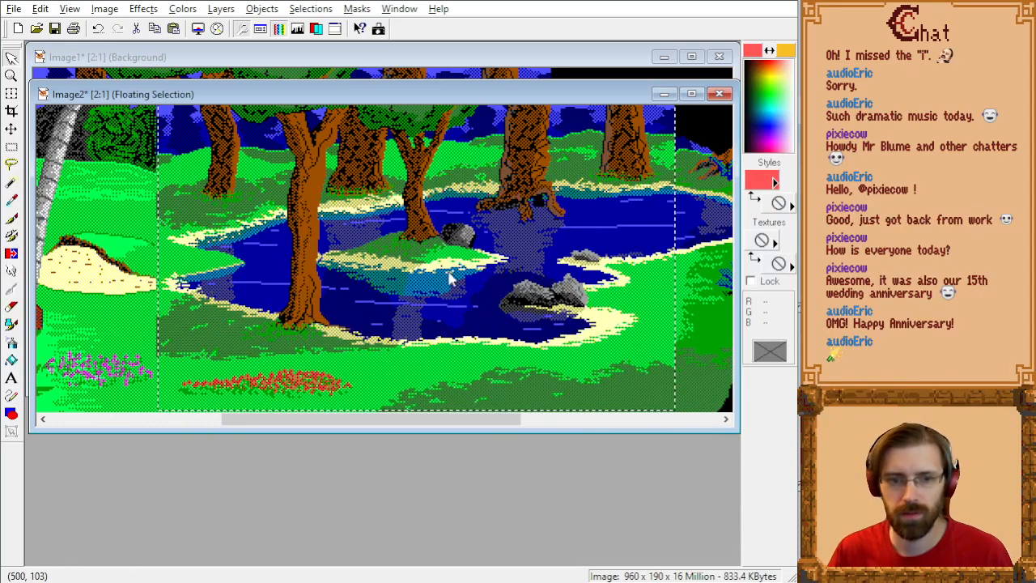
key(ctrl+z)
key(ctrl+e)
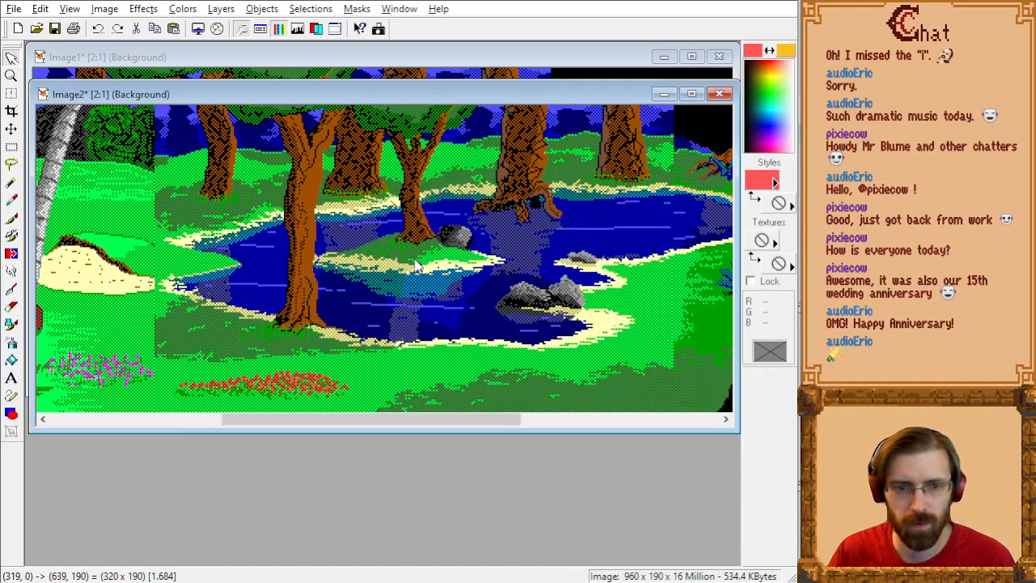
click(416, 259)
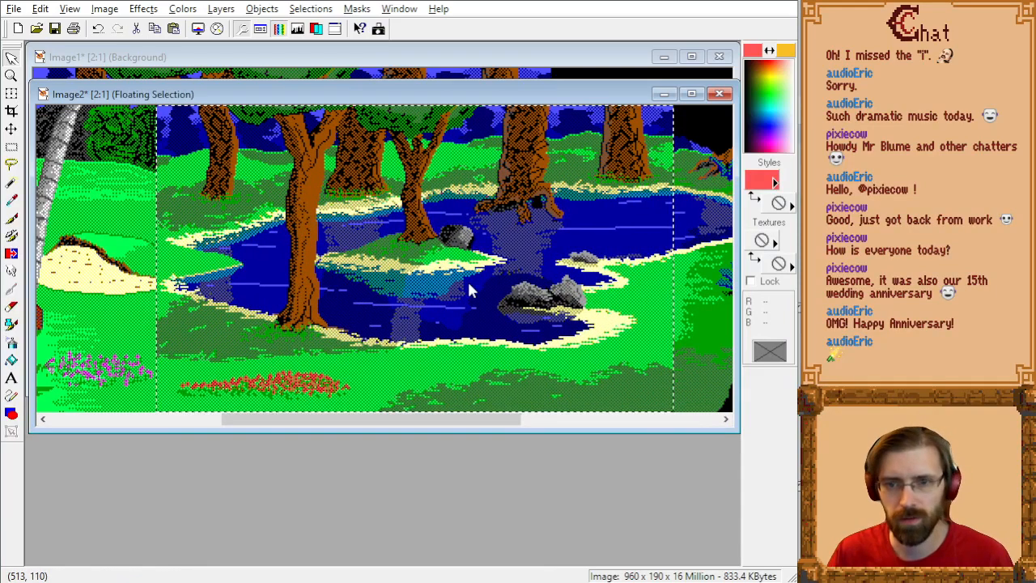
key(ctrl+d)
Step: Save the panorama in PNG format as scrolling_8-9-10.png in g:\games\adventures\mine\sci games\kq2sci project\working files\pics
key(alt+f)
text(a)
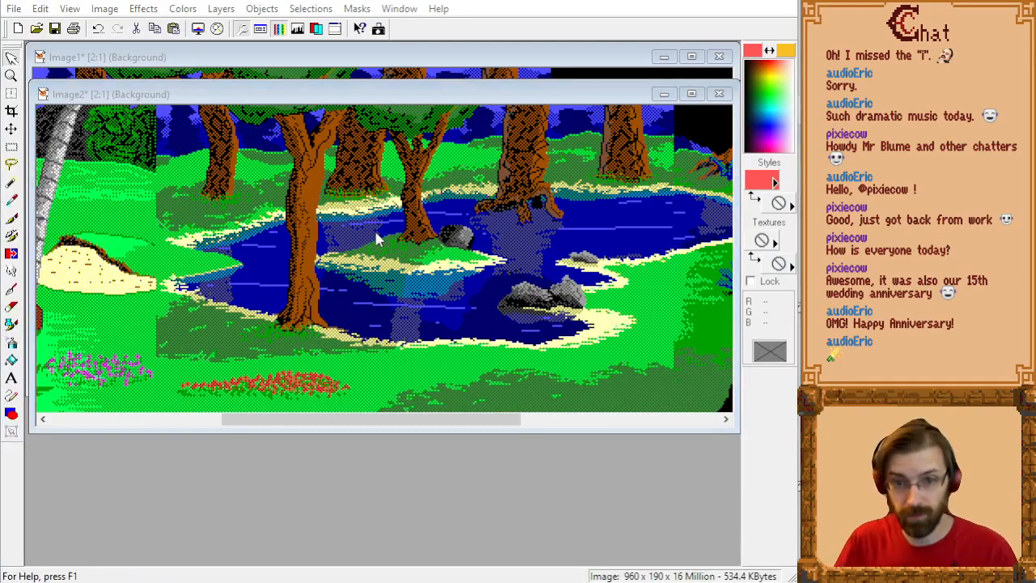
text(g:\grap)
key(BackSpace)
key(BackSpace)
key(BackSpace)
key(BackSpace)
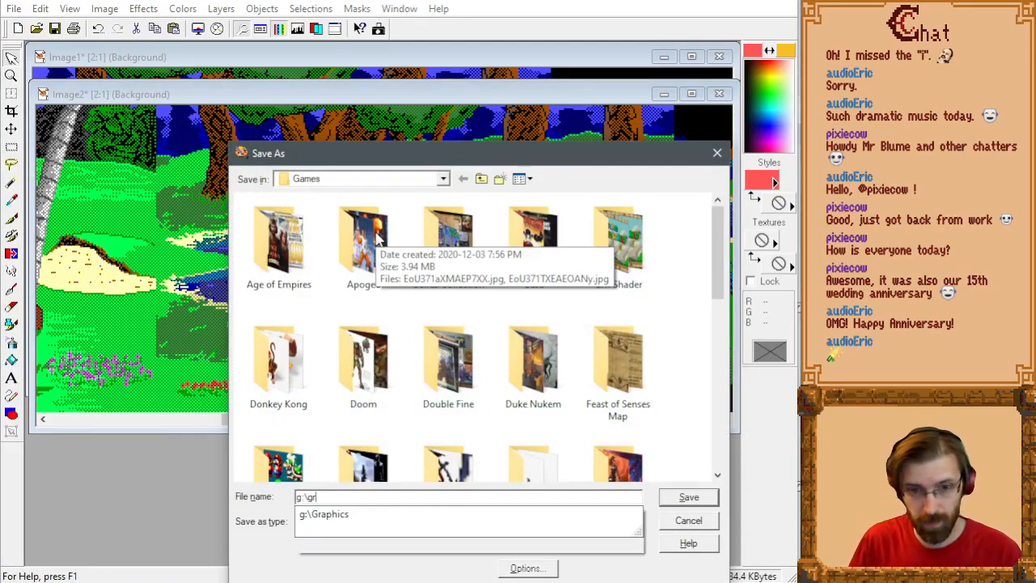
text(games\adventures\m)
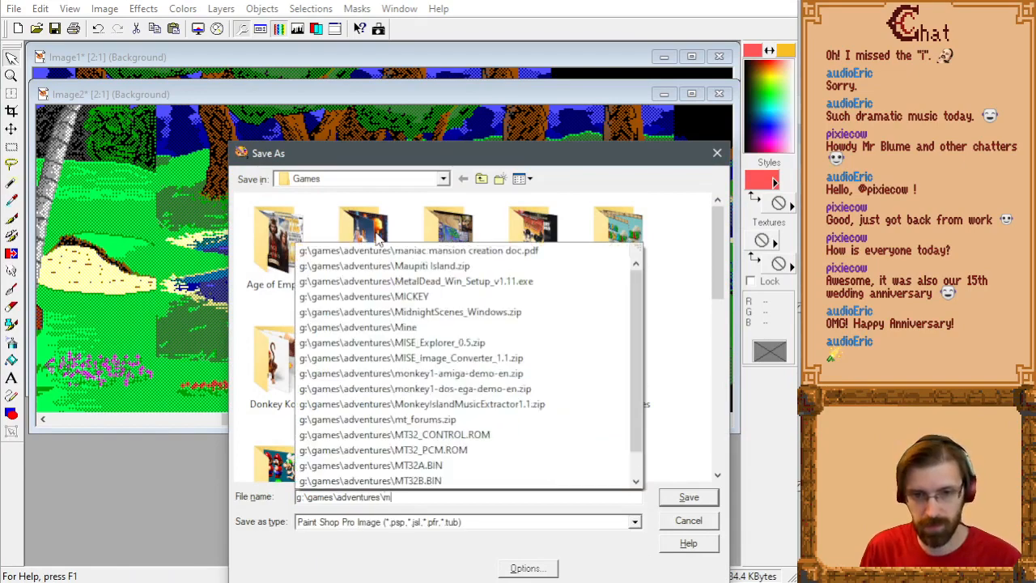
text(ine\sci games\kq2sci p)
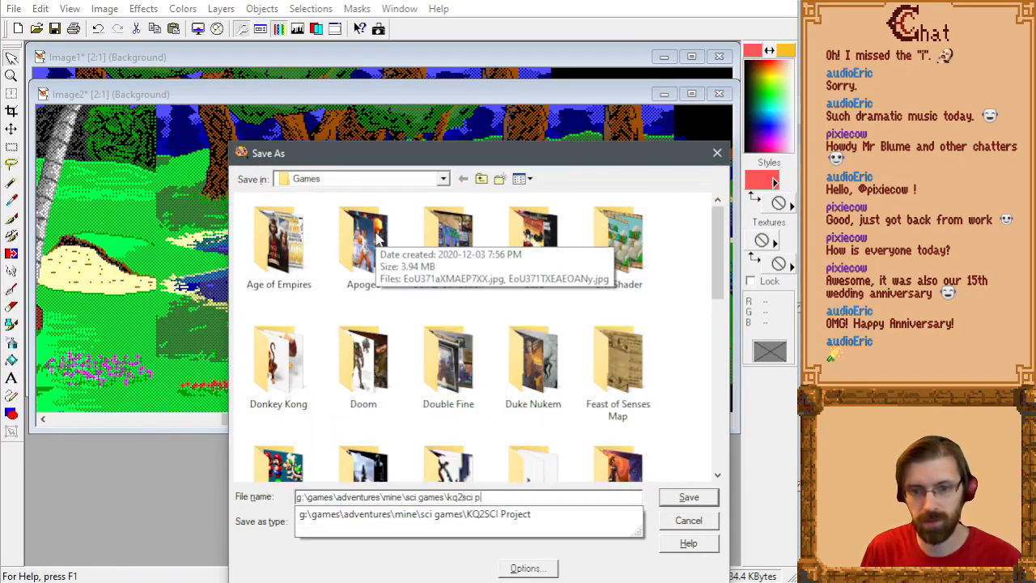
text(roject\working files\pics\sc)
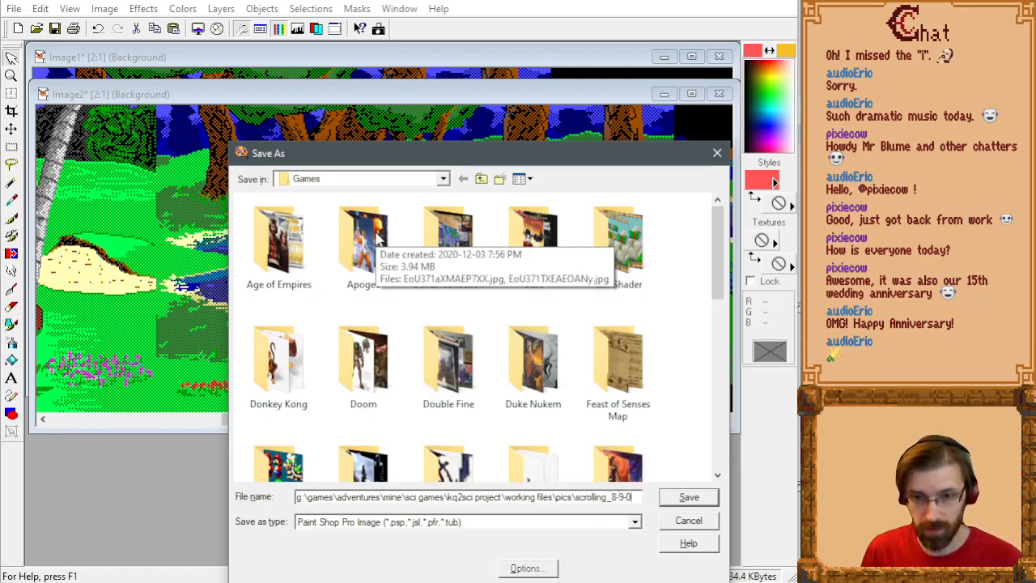
text(rolling_8-9-10.png)
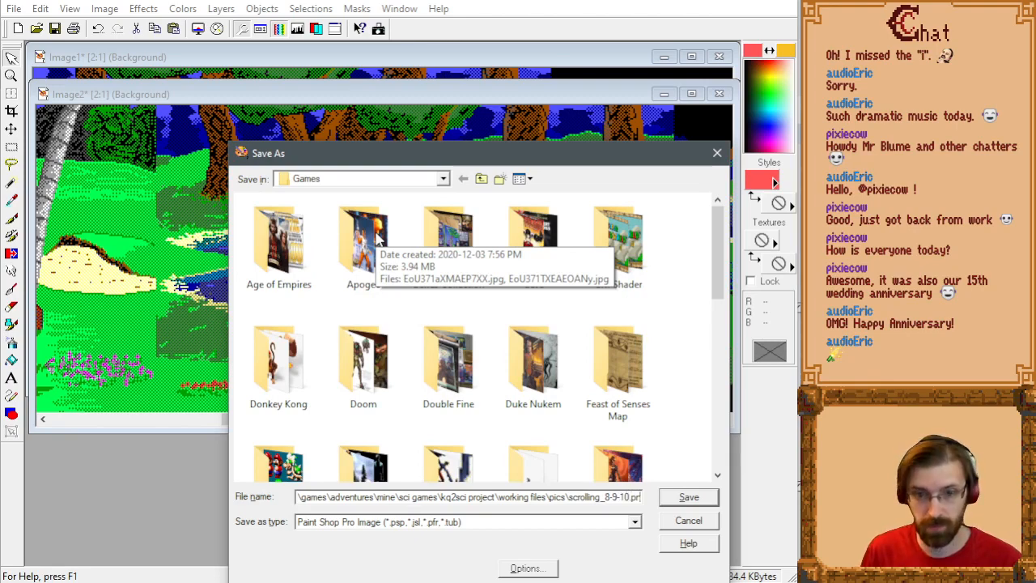
key(Tab)
key(p)
key(p)
key(p)
key(p)
key(p)
key(Return)
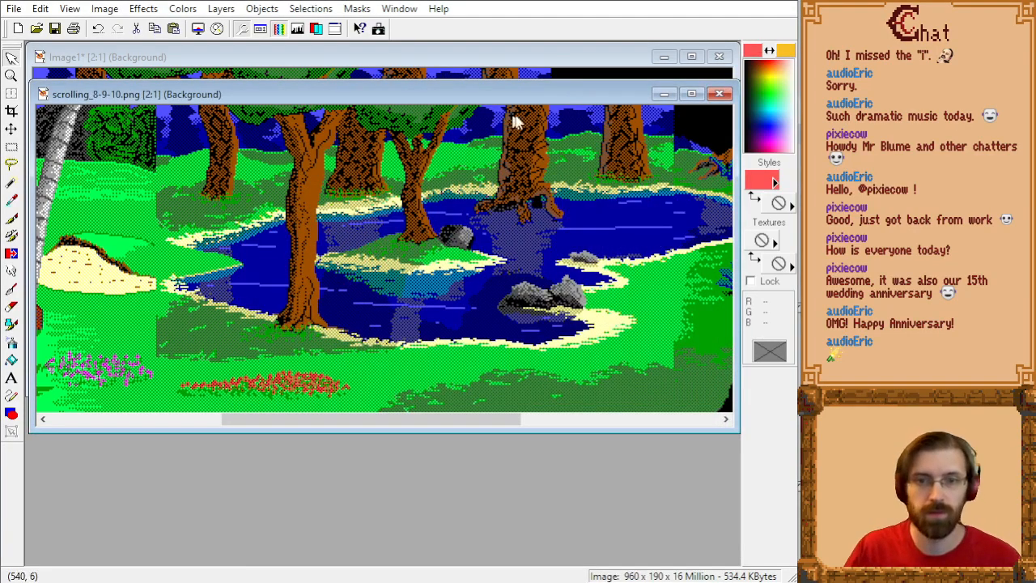
Step: Close Paint Shop Pro without saving the changes to Image1
drag(478, 424, 538, 437)
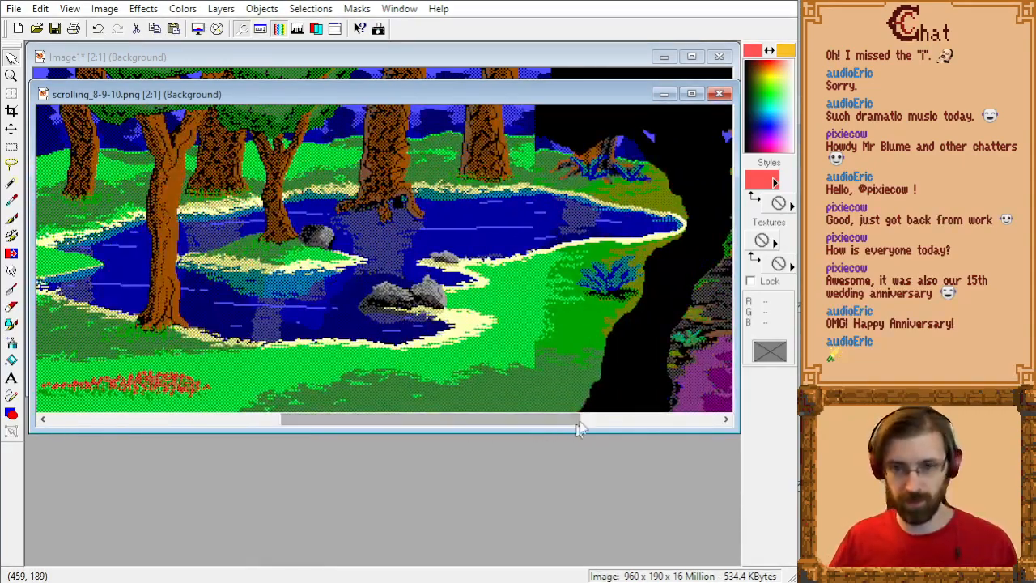
click(778, 2)
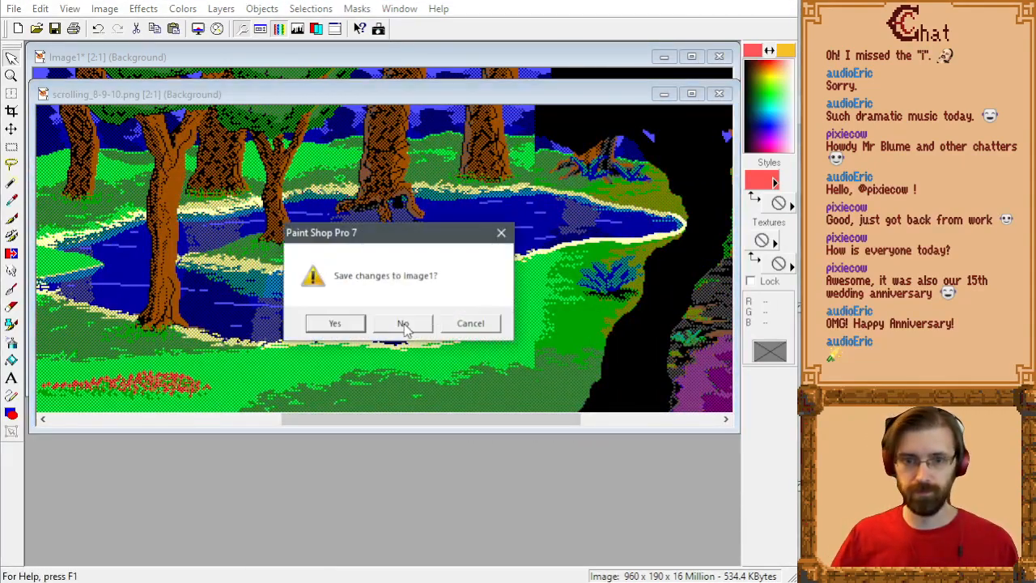
click(405, 323)
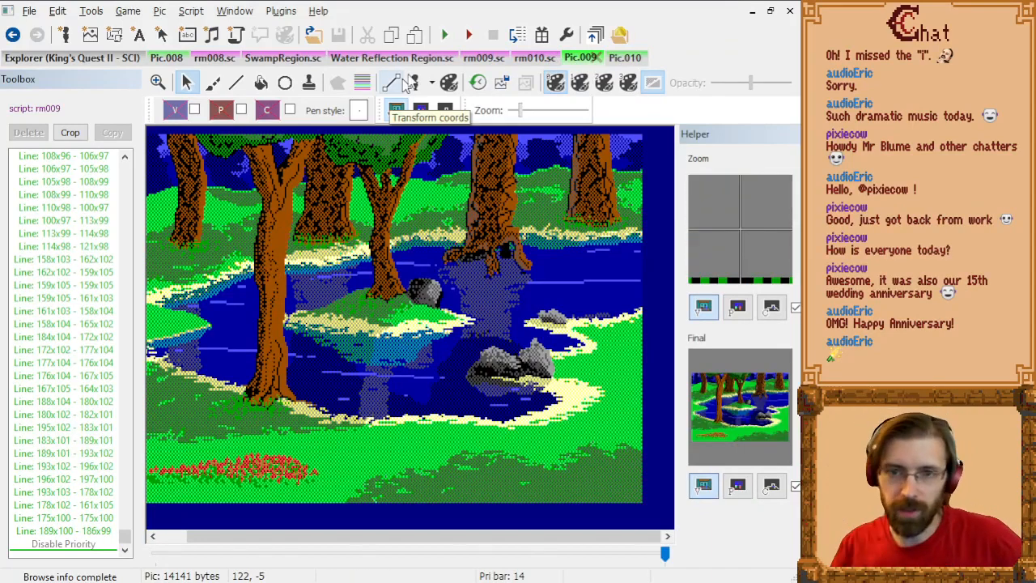
Step: Look over the Water Reflection Region, SwampRegion and rm008 scripts and the Pic.008 beach picture
click(387, 57)
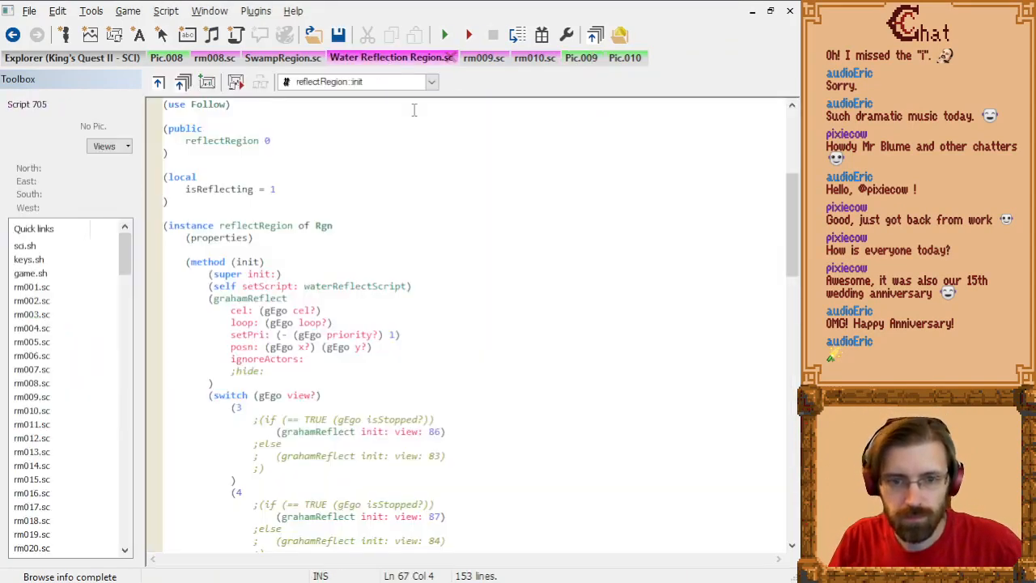
scroll(469, 194, down, 10)
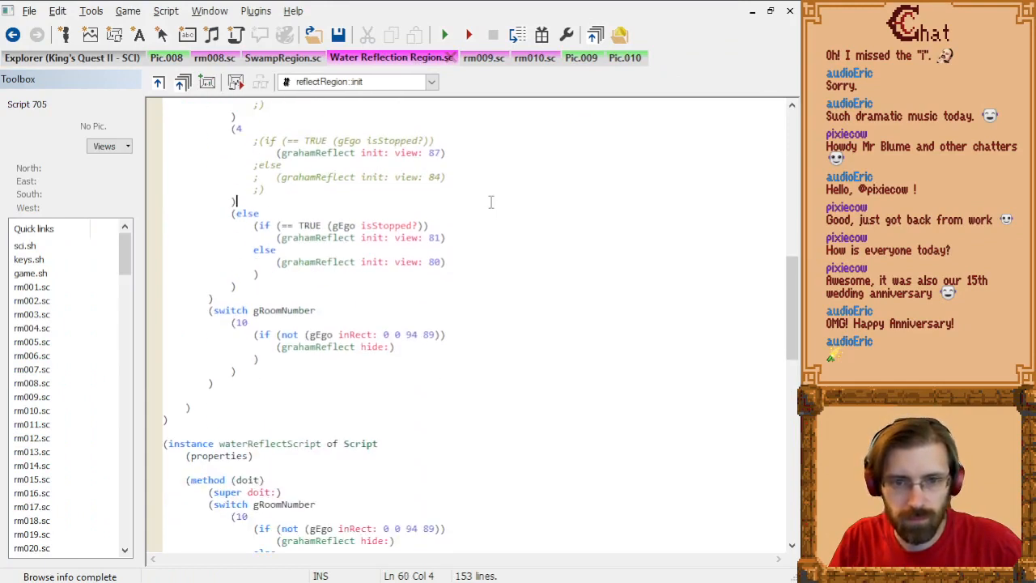
scroll(489, 202, up, 3)
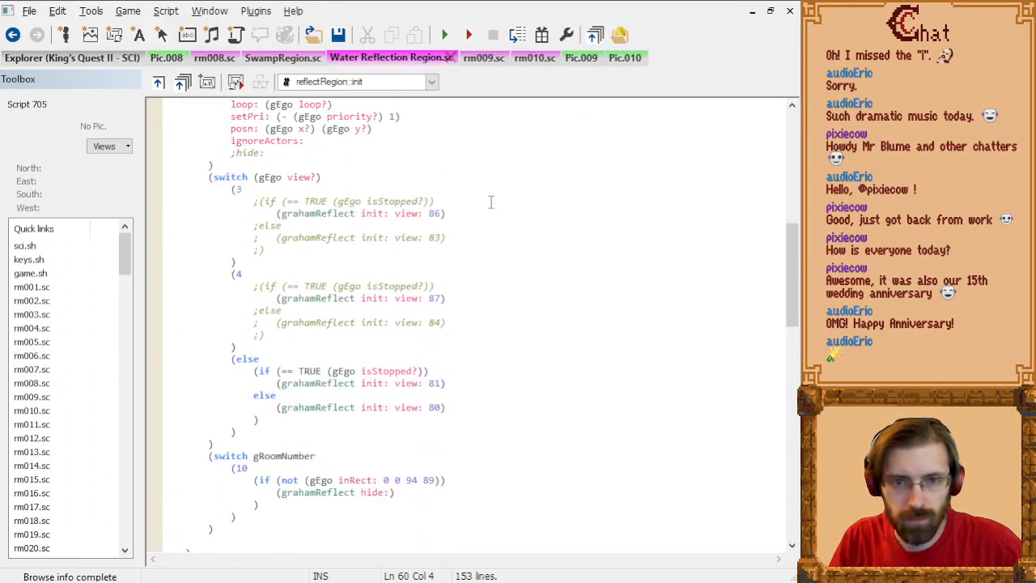
click(276, 60)
scroll(441, 217, down, 3)
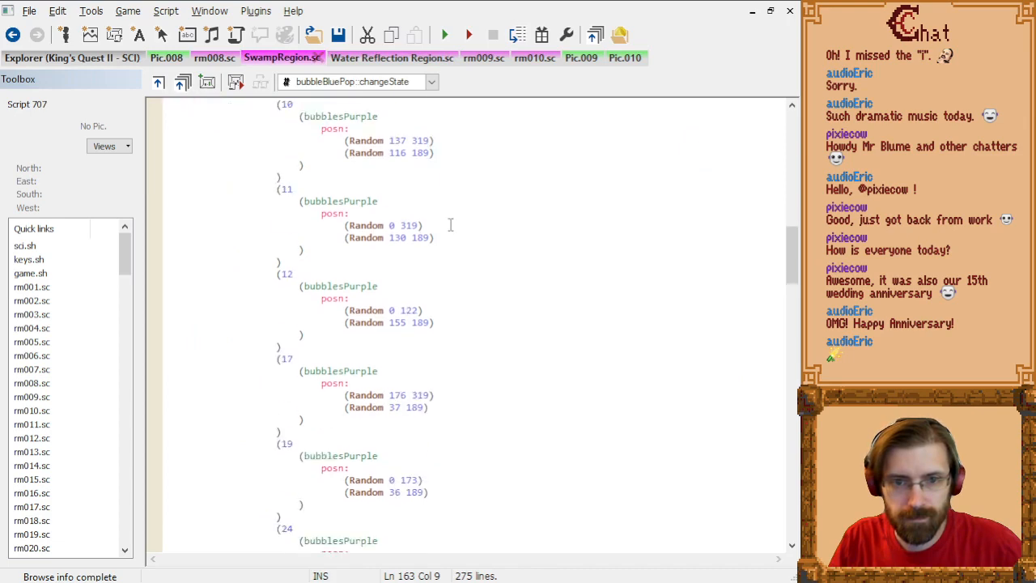
scroll(451, 220, up, 6)
scroll(452, 224, up, 7)
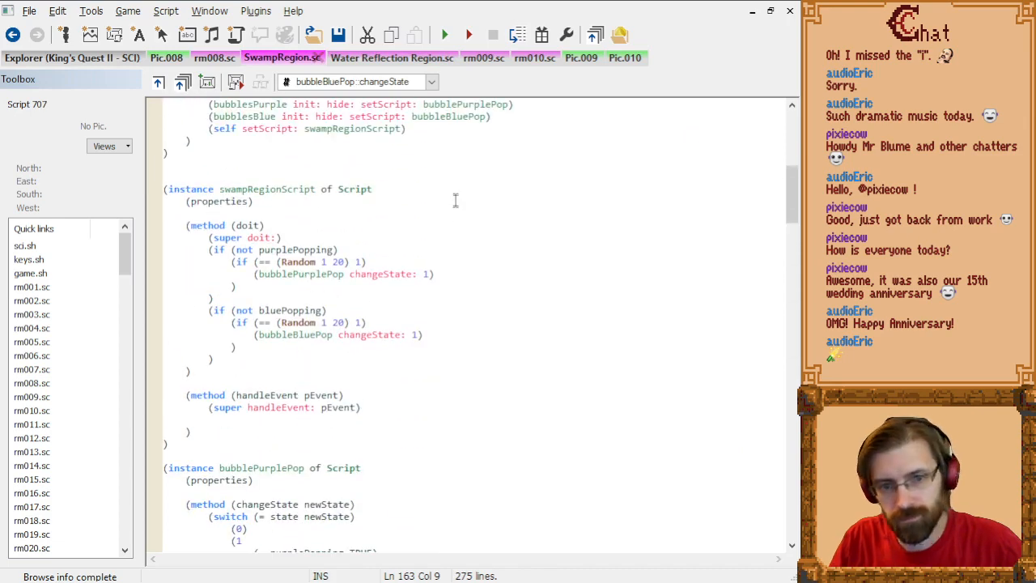
click(212, 58)
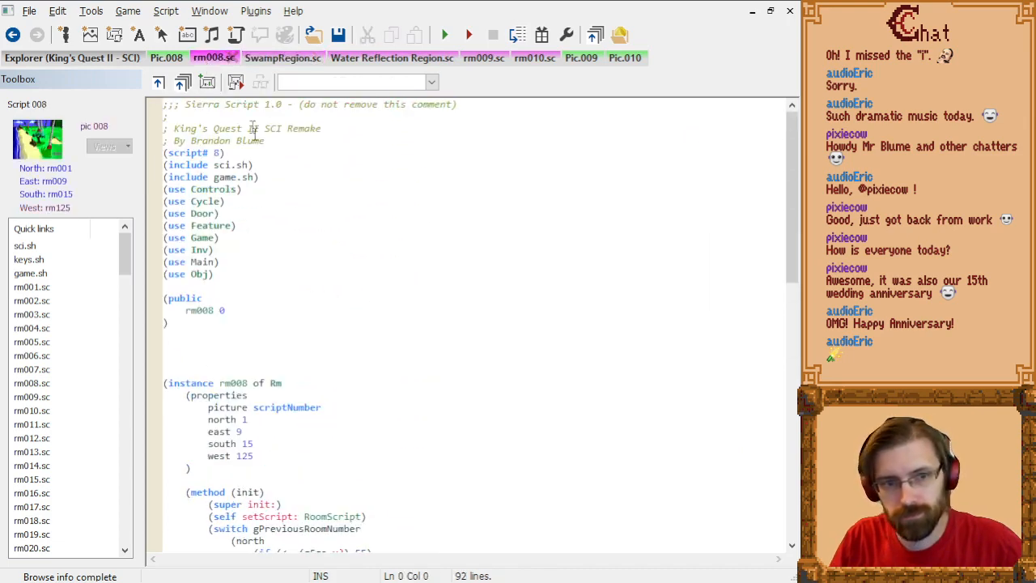
click(168, 58)
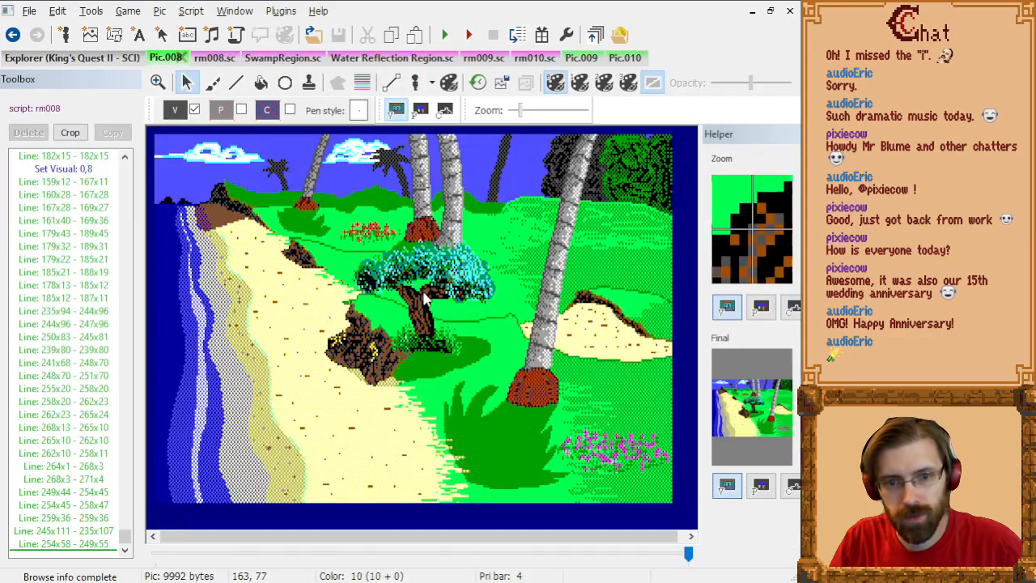
Step: Close Pic.008 and bring up the Pic.010 swamp picture
click(183, 57)
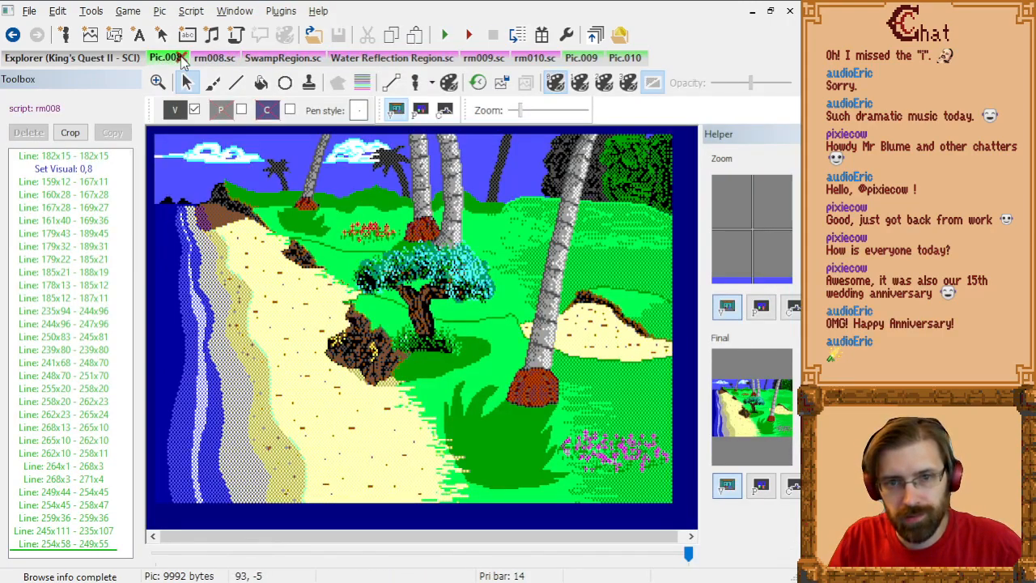
click(541, 59)
click(580, 58)
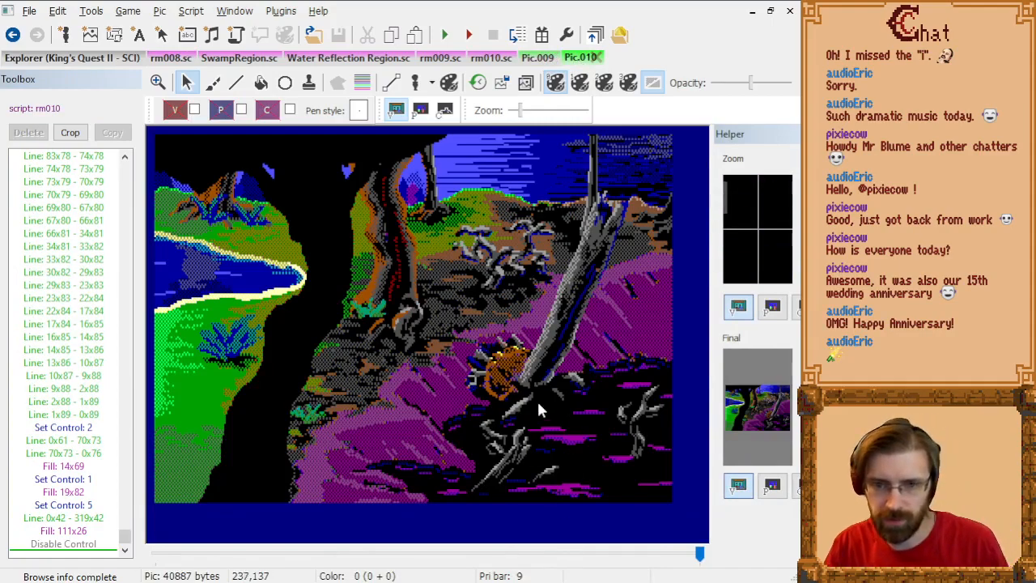
Step: Show the priority lines over the dead branches in the swamp's foreground in Pic.010
scroll(537, 399, up, 4)
drag(299, 536, 599, 536)
scroll(638, 428, down, 3)
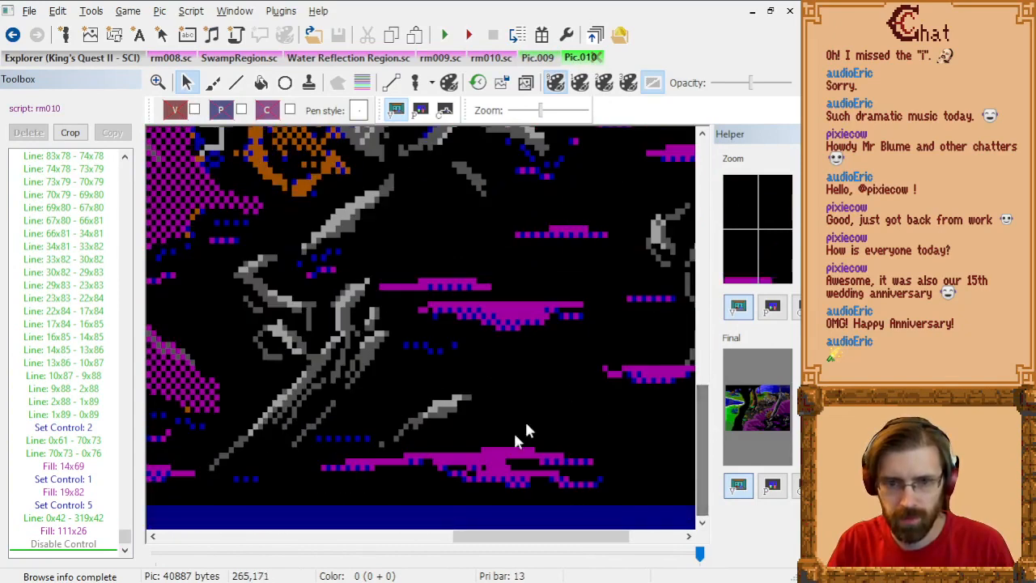
drag(526, 537, 505, 550)
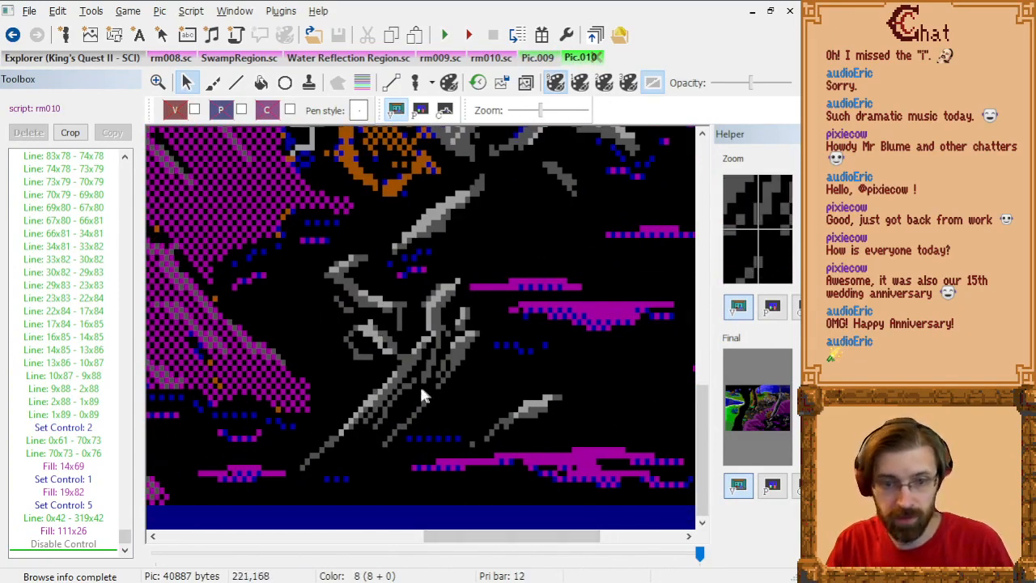
click(363, 82)
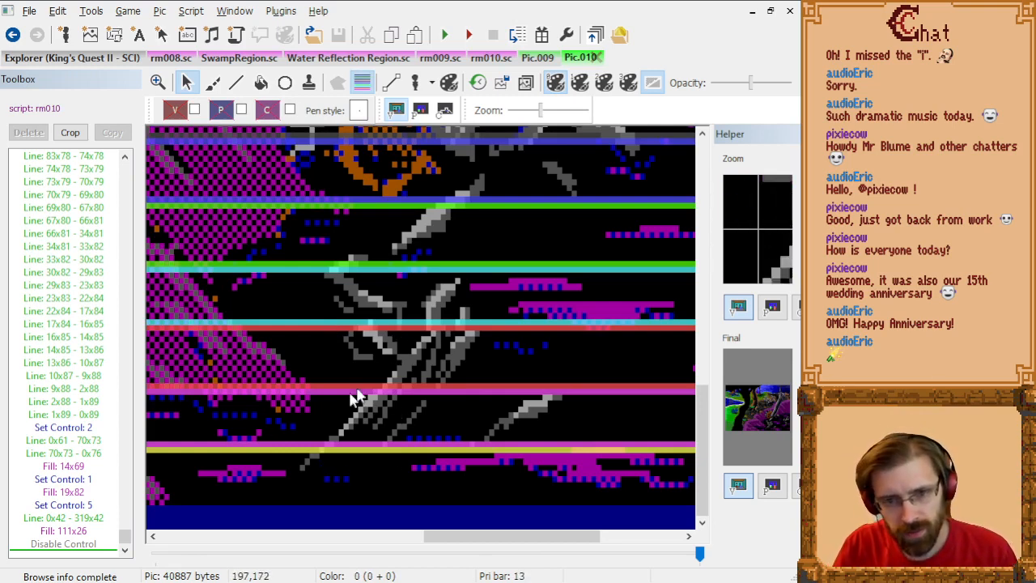
Step: Select the Disable Priority entry just before Set Control: 6 in Pic.010's command list
click(82, 353)
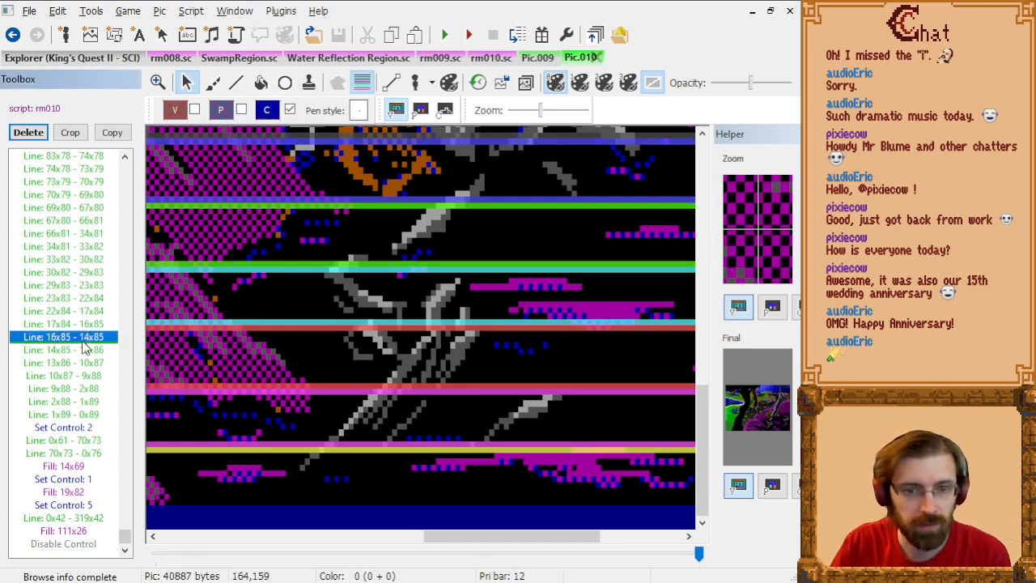
key(Page_Up)
key(Page_Up)
key(Page_Up)
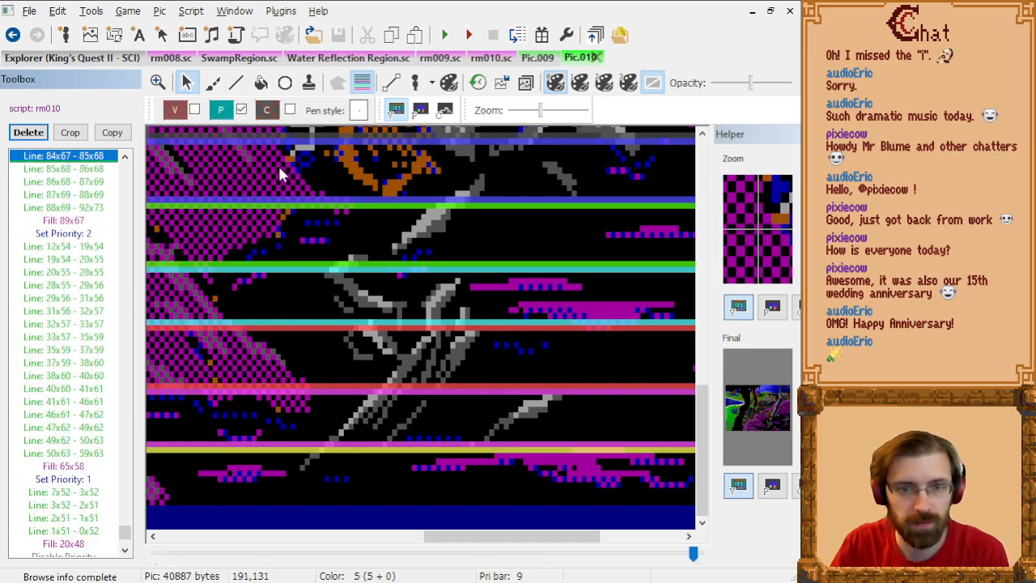
key(Page_Down)
key(Down)
key(Down)
key(Down)
key(Down)
key(Down)
key(Down)
key(Down)
key(Down)
key(Down)
key(Down)
key(Down)
key(Down)
key(Down)
key(Down)
key(Down)
key(Up)
key(Up)
key(Up)
key(Up)
key(Up)
key(Up)
key(Up)
key(Up)
key(Up)
key(Up)
key(Up)
key(Up)
key(Up)
key(Up)
key(Up)
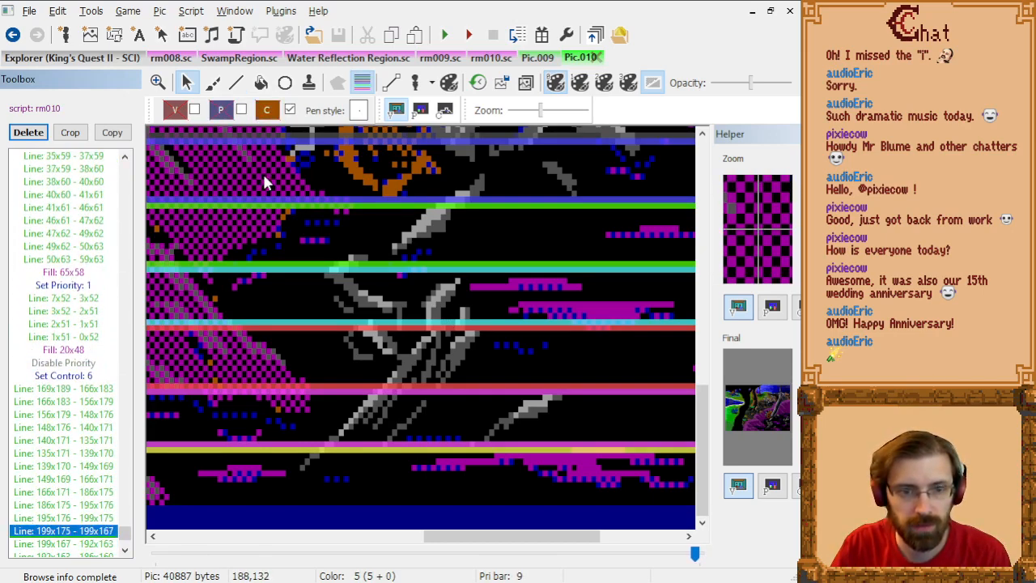
key(Down)
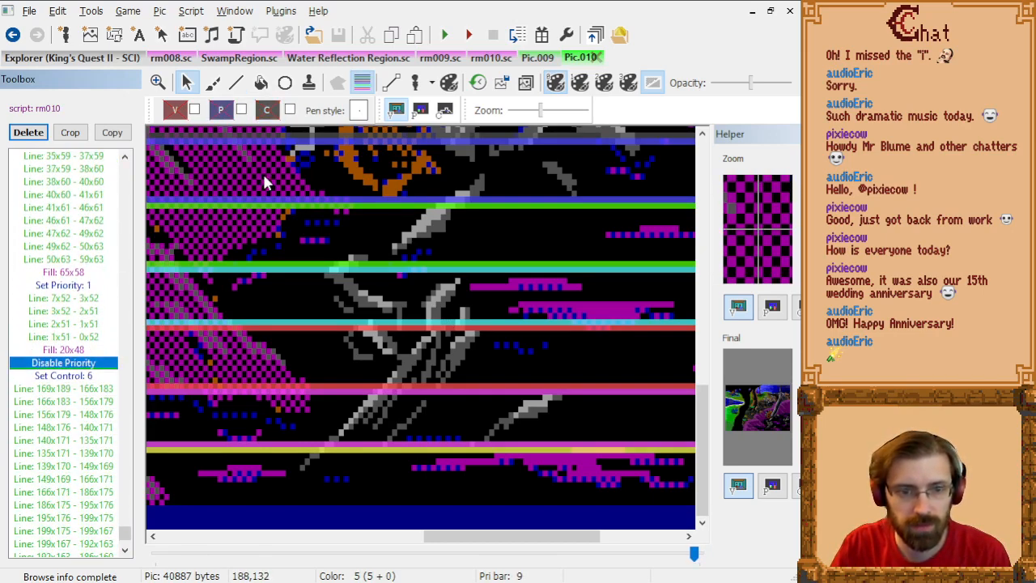
Step: Set the drawing priority to 14 at the selected entry just before Set Control: 6
click(221, 110)
click(350, 183)
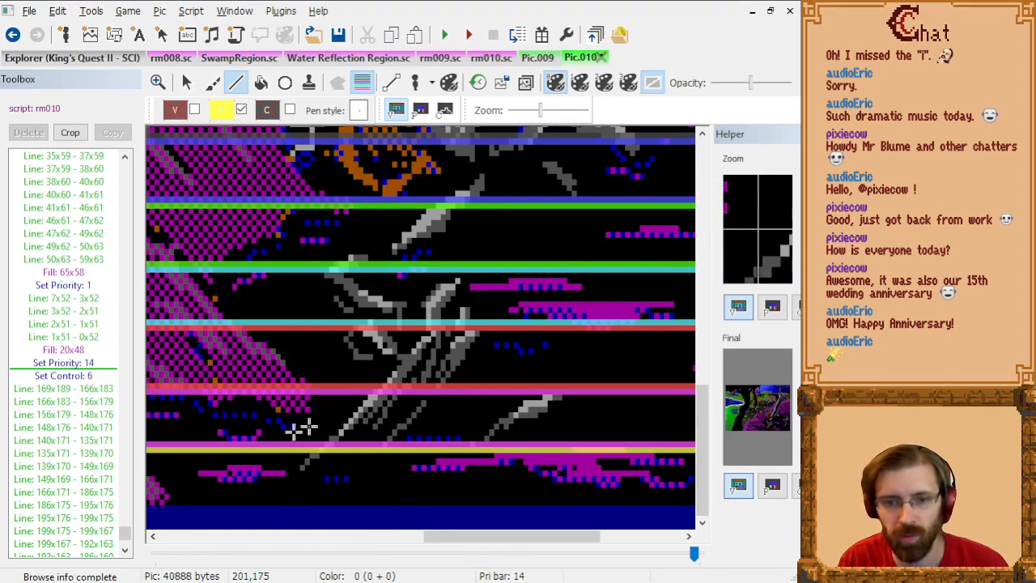
Step: Hide the priority bars and trace connected priority lines along the dead branch's lower tip, from 196x183 up to 203x178
scroll(319, 463, up, 1)
scroll(402, 432, down, 5)
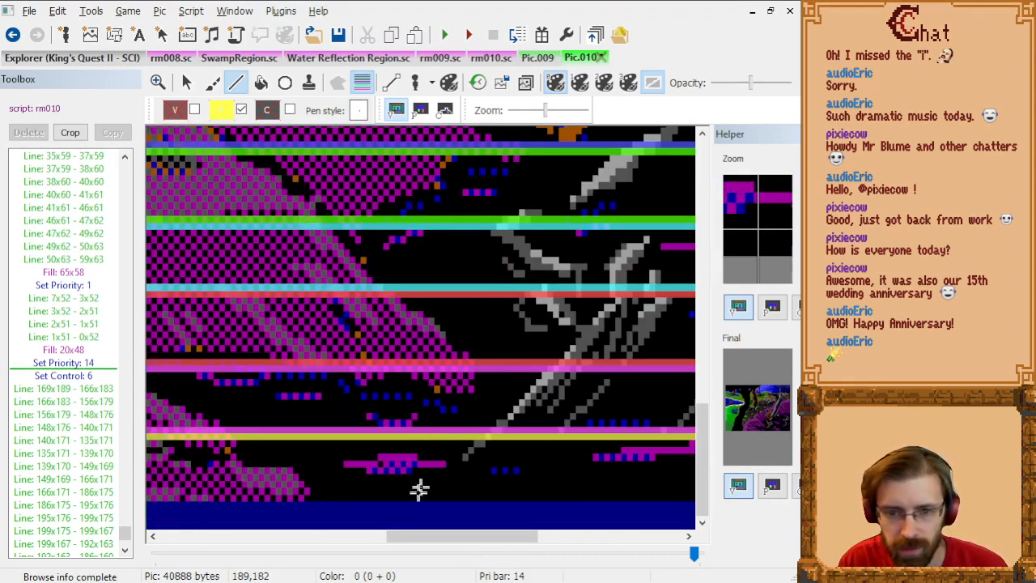
drag(410, 539, 448, 542)
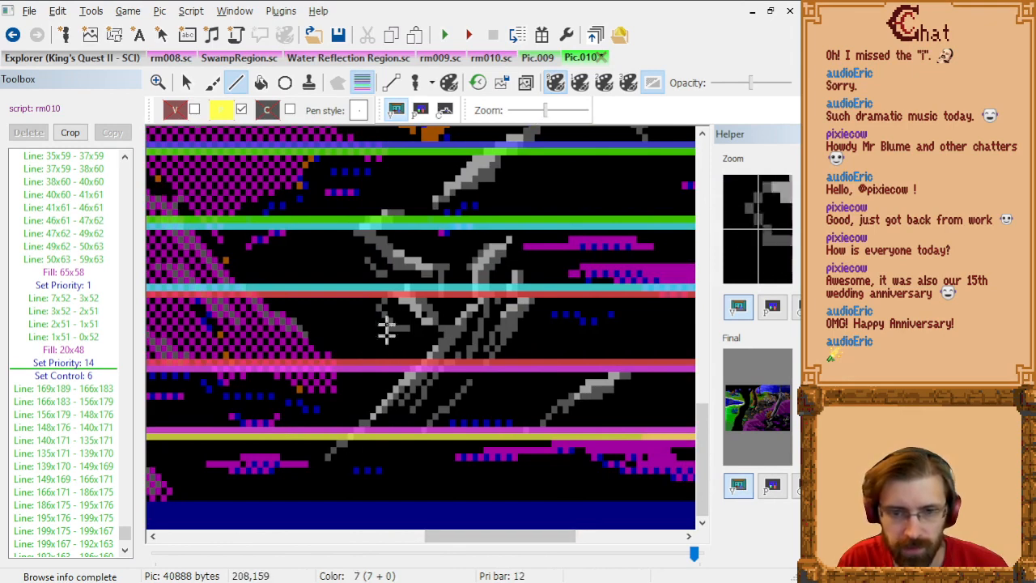
click(328, 462)
click(362, 82)
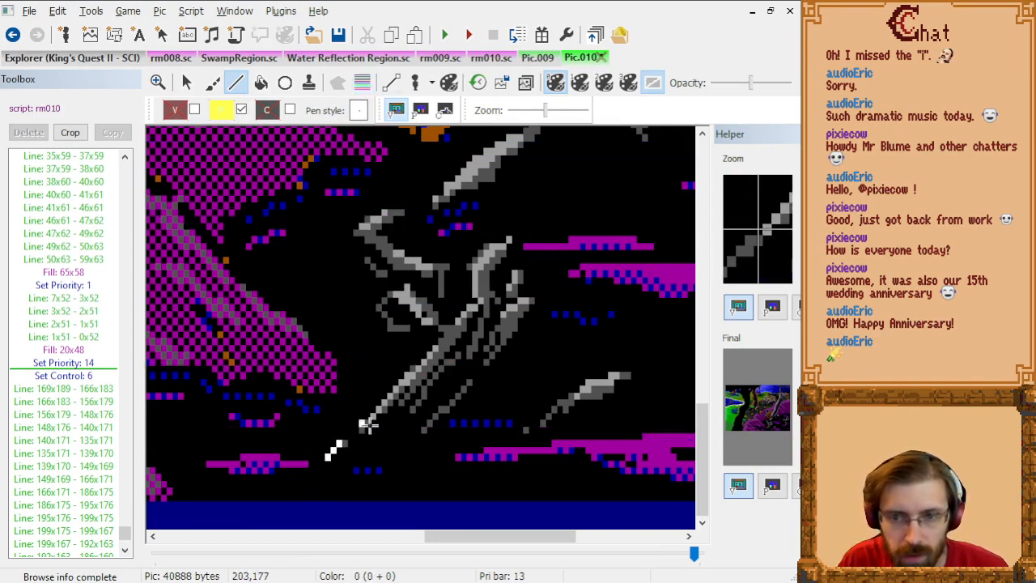
click(339, 447)
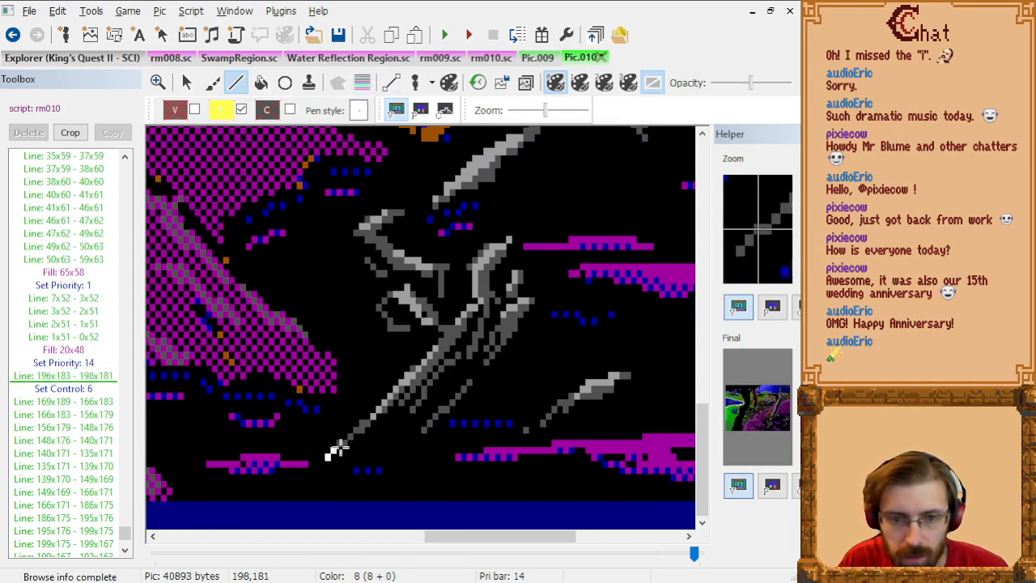
click(341, 447)
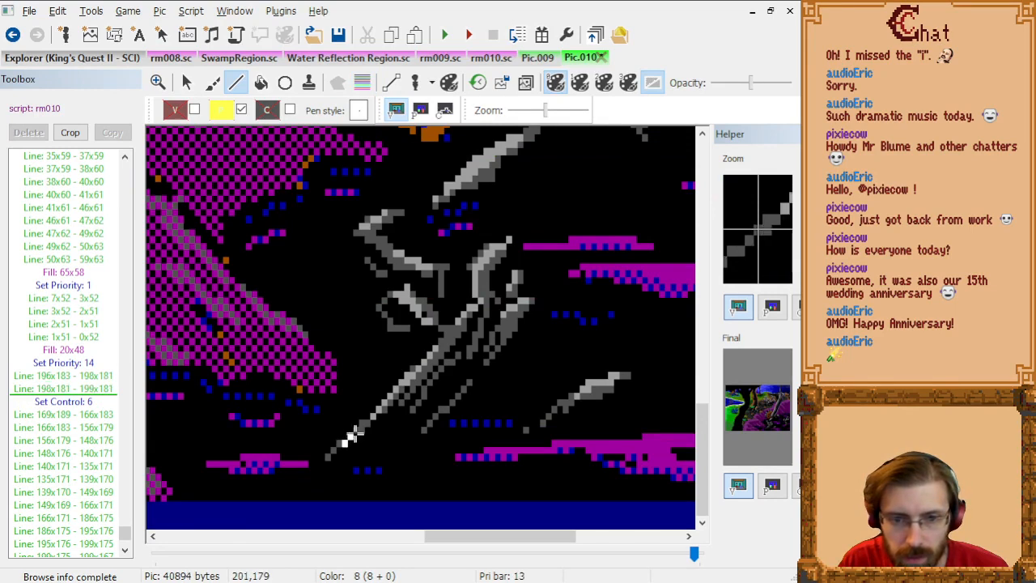
click(354, 435)
click(359, 432)
click(364, 429)
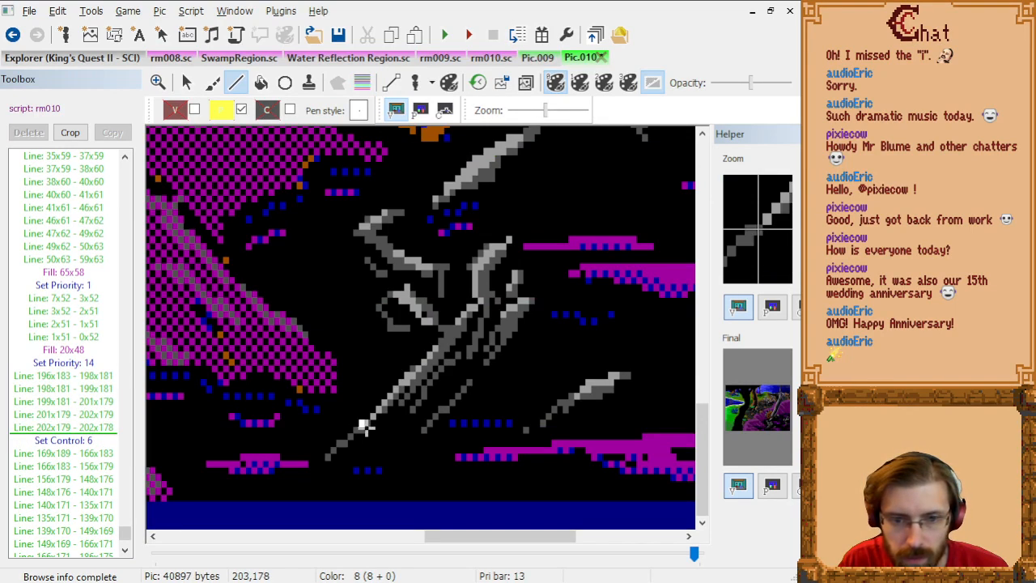
click(364, 427)
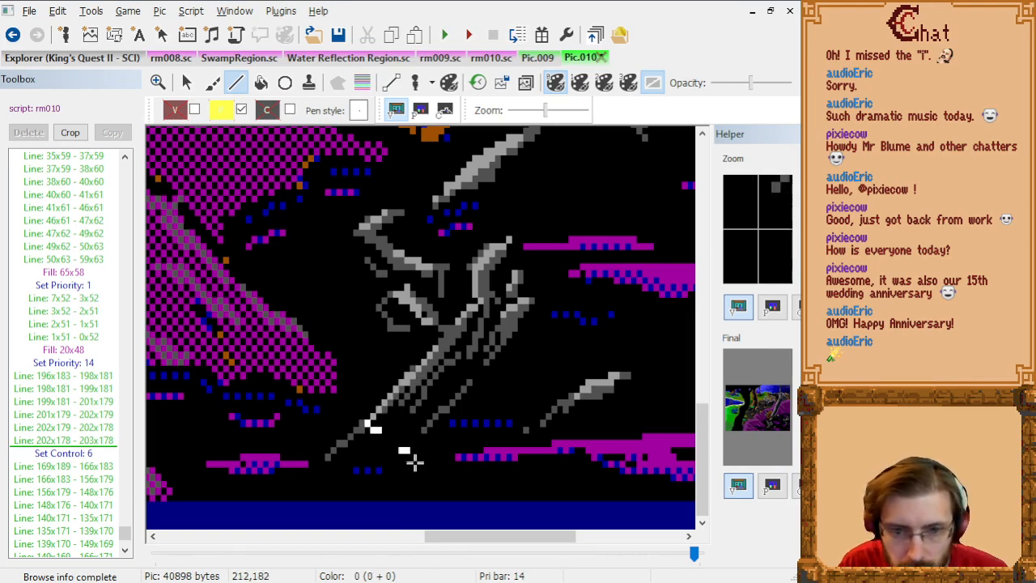
Step: Continue the priority outline up the main branch's edge from 203x178 through 211x170 and 216x166 to the fork at 216x165
click(412, 370)
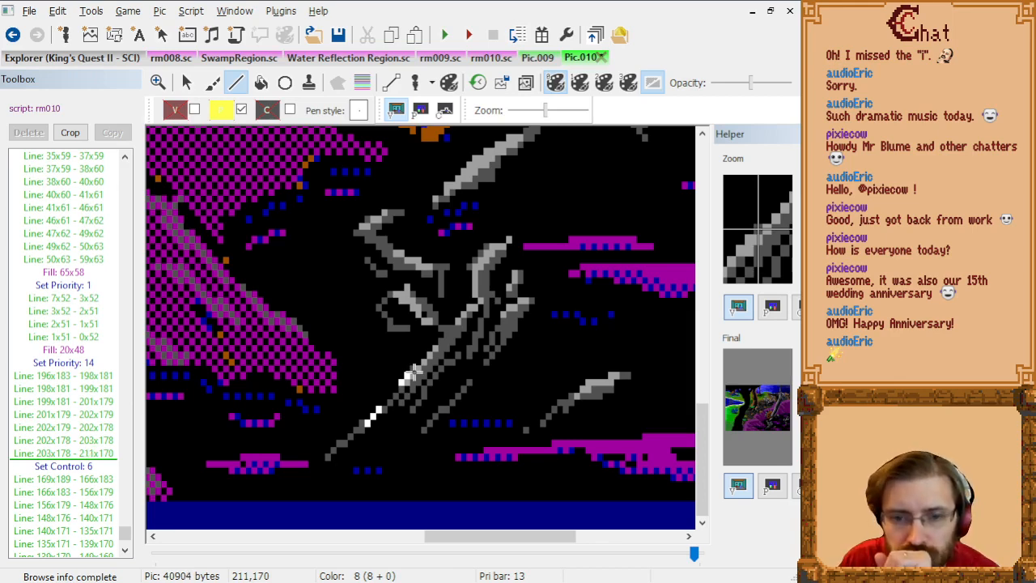
click(415, 369)
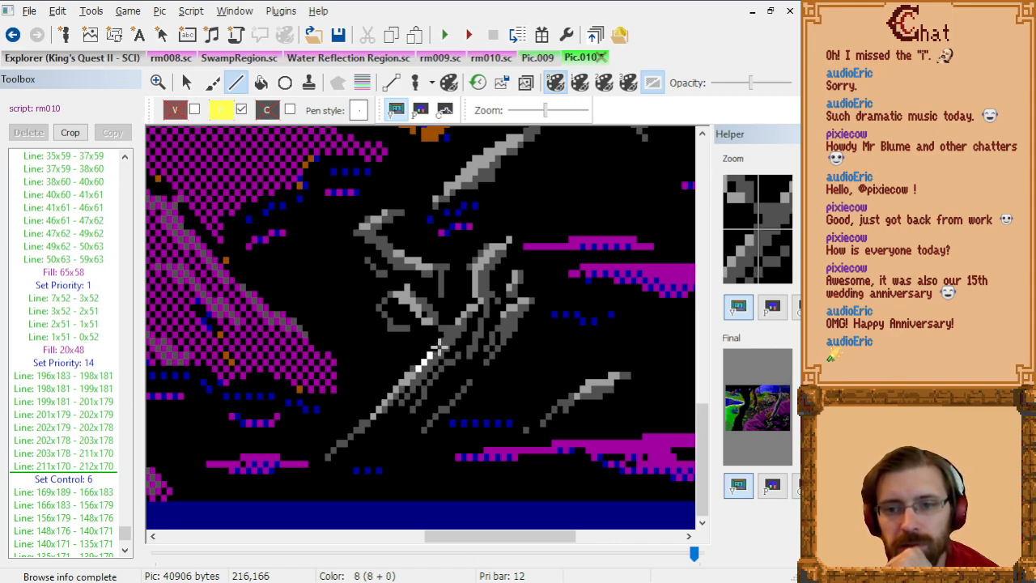
click(437, 346)
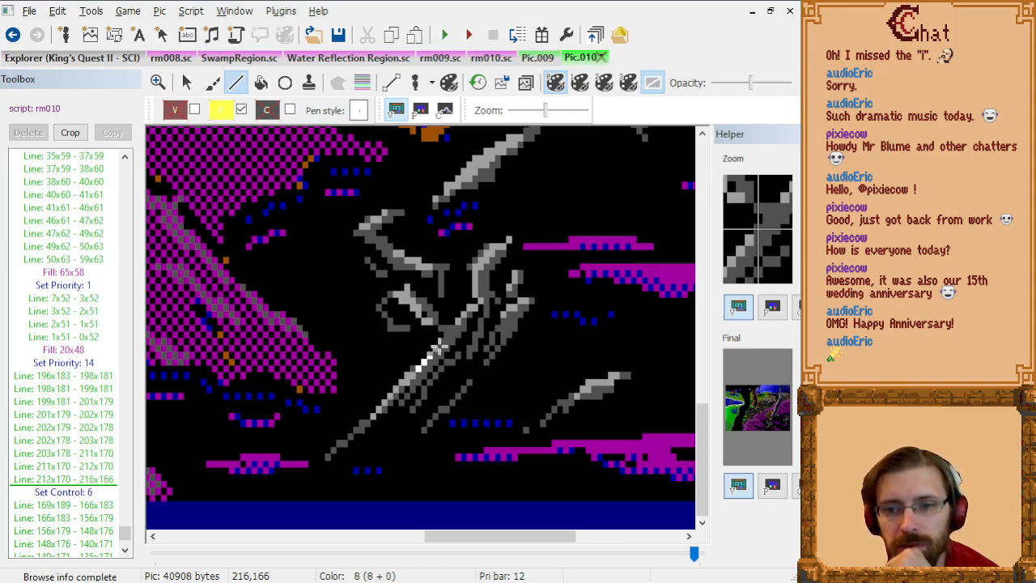
click(436, 342)
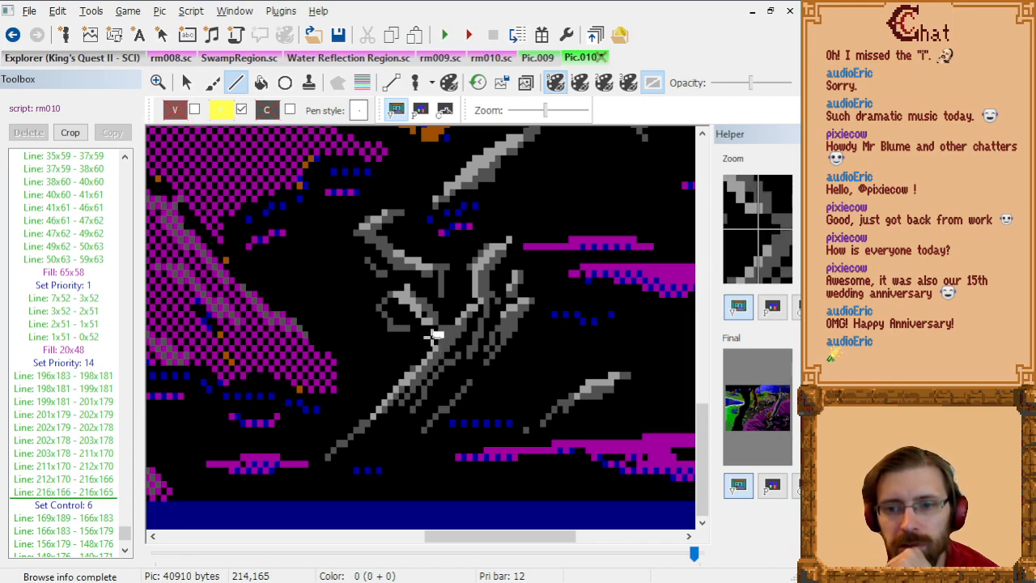
Step: Trace the underside of the small side branch from the fork through 214x163 and 212x162 to 210x160
click(432, 326)
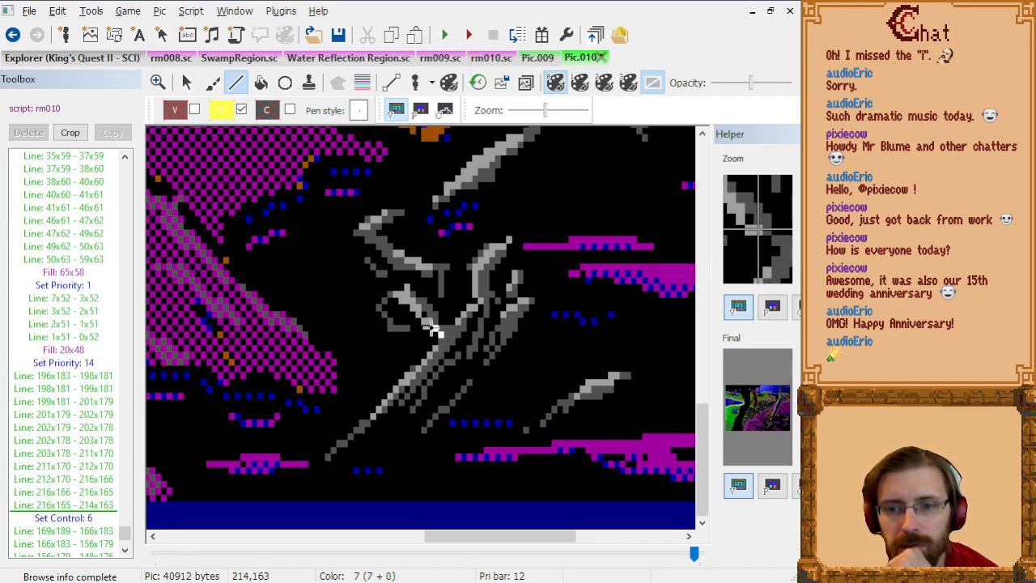
click(427, 326)
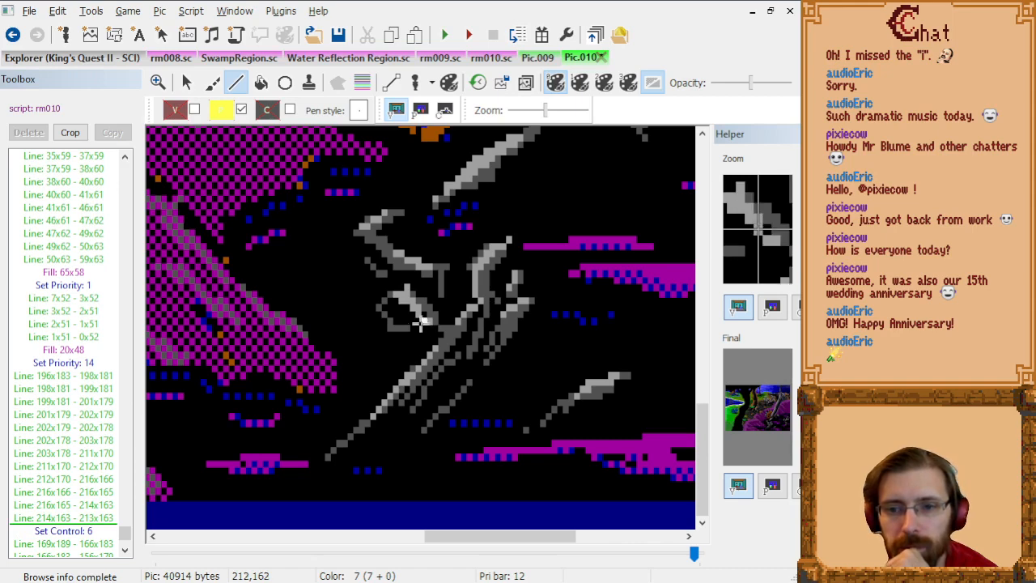
click(420, 323)
click(414, 317)
click(407, 308)
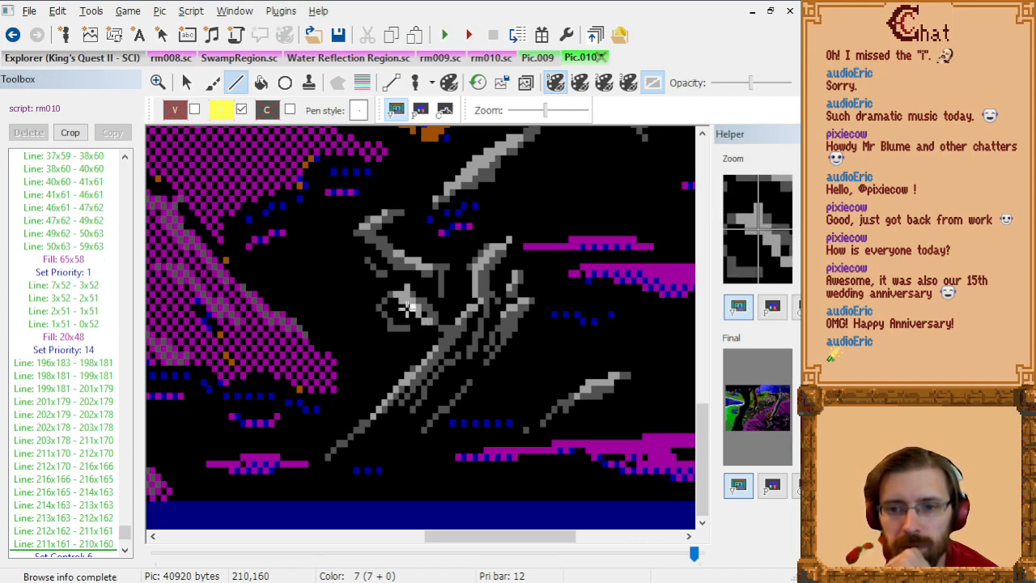
Step: Outline the inner edge of the side branch's curled twig from 210x160 through 208x162 to its end at 210x164
click(402, 309)
click(396, 317)
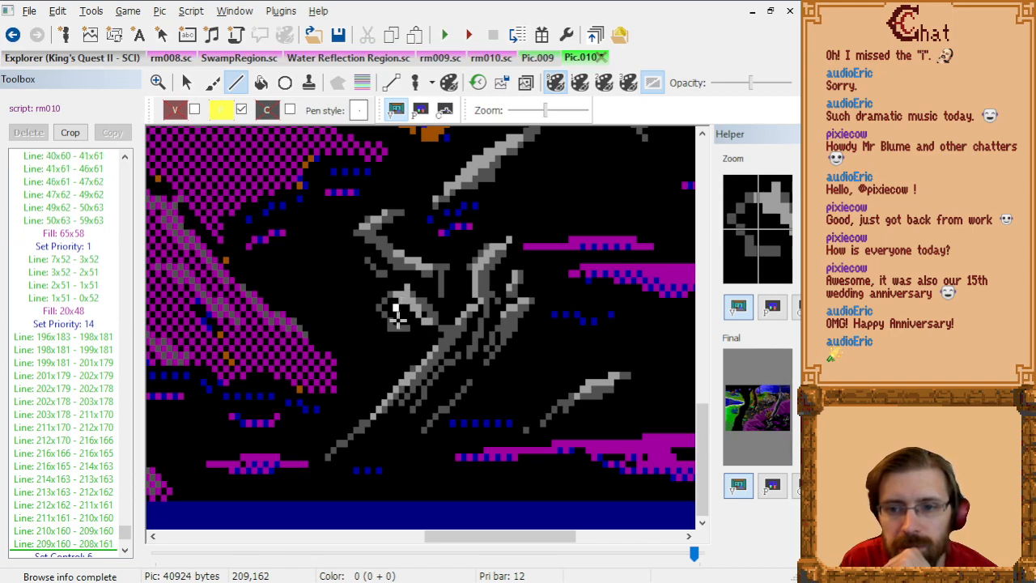
click(396, 322)
click(399, 327)
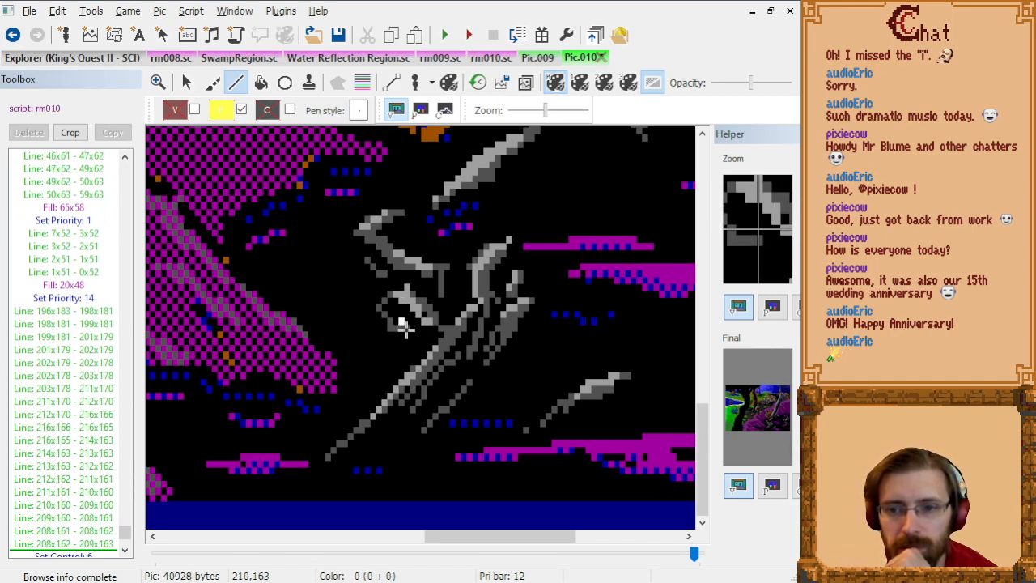
click(403, 326)
click(403, 332)
Step: Outline the outer edge of the curled twig from 210x164 through 207x164 and 205x160 back up to 209x159
click(393, 331)
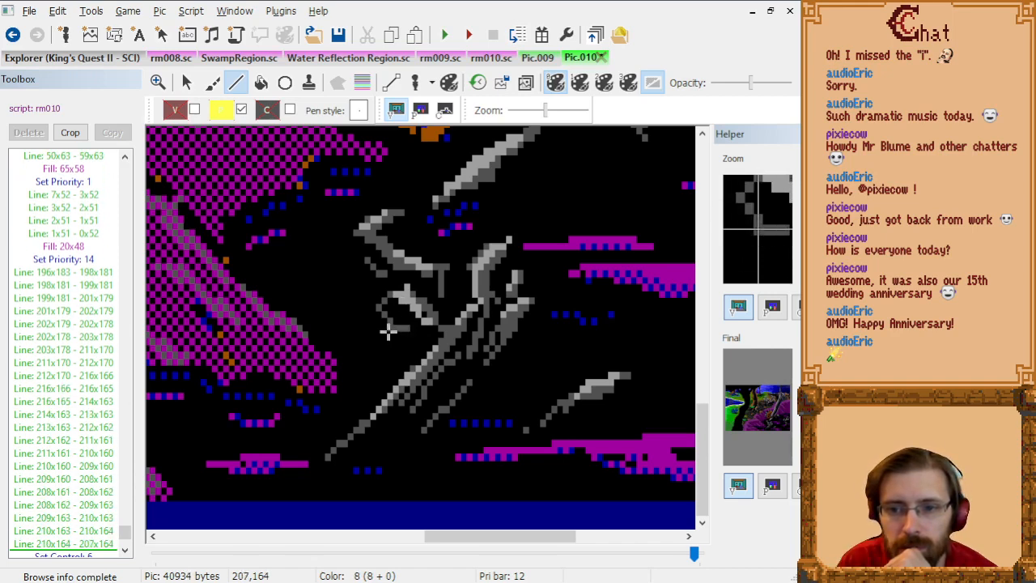
click(384, 325)
click(381, 320)
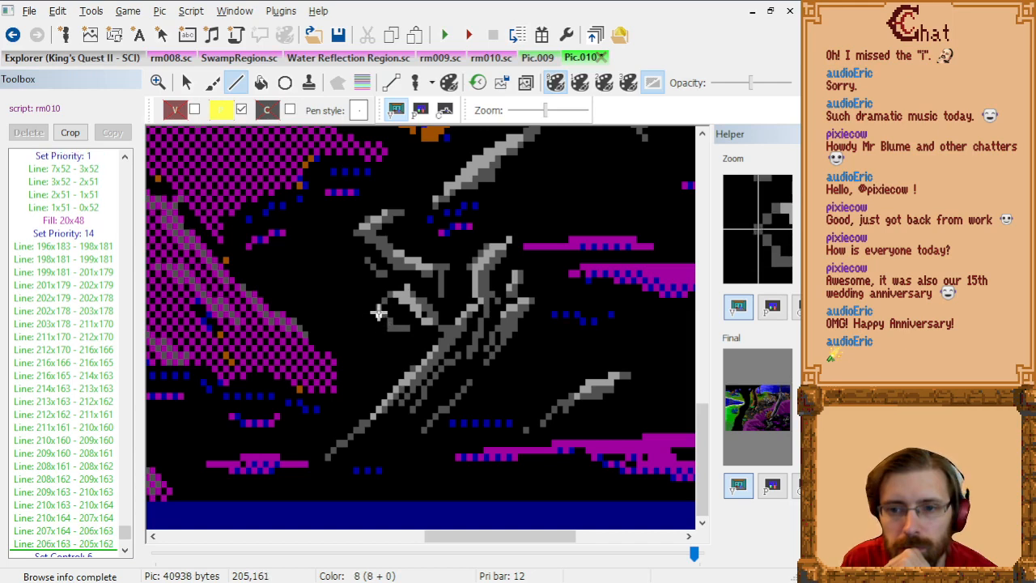
click(378, 312)
click(381, 308)
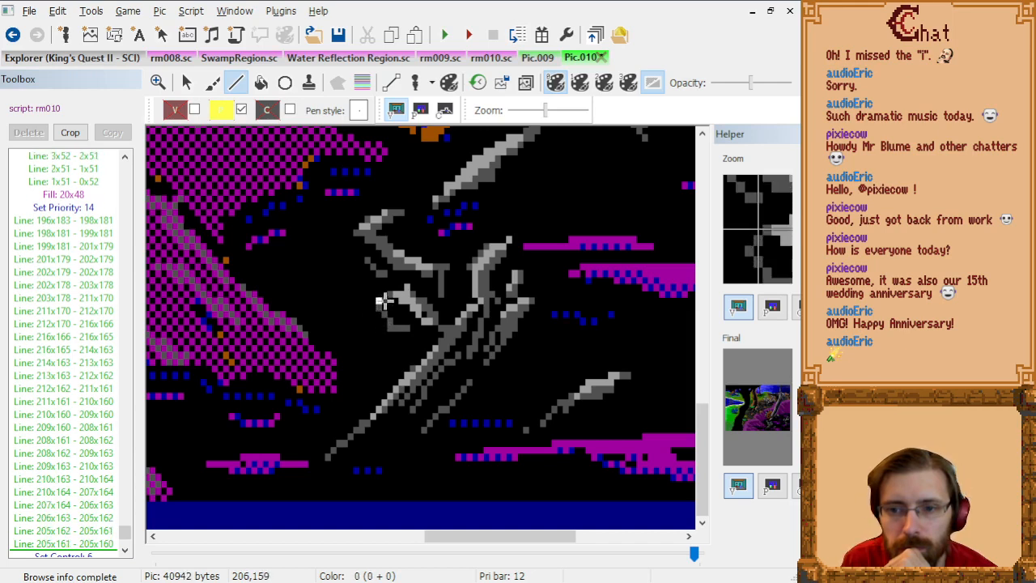
click(384, 300)
click(394, 300)
click(399, 298)
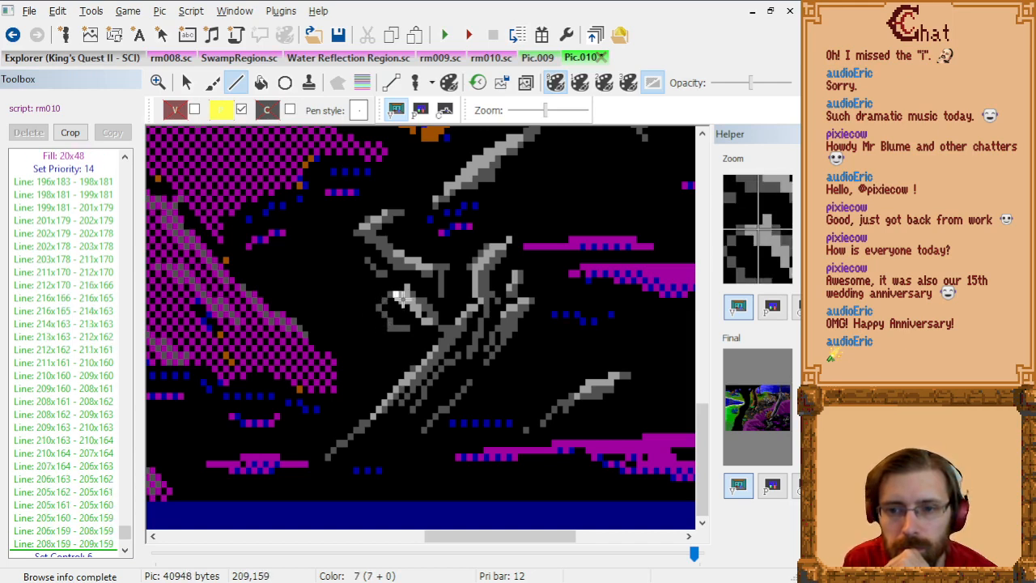
Step: Trace the side branch's upper edge from 209x159 through 210x158 and 213x160 down to 215x163
click(405, 294)
click(419, 302)
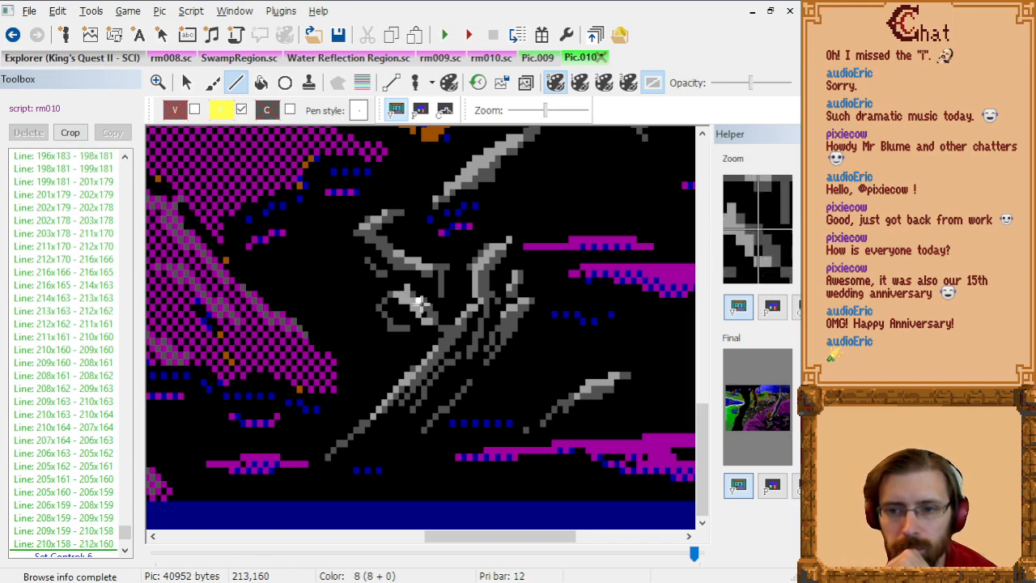
click(421, 304)
click(433, 316)
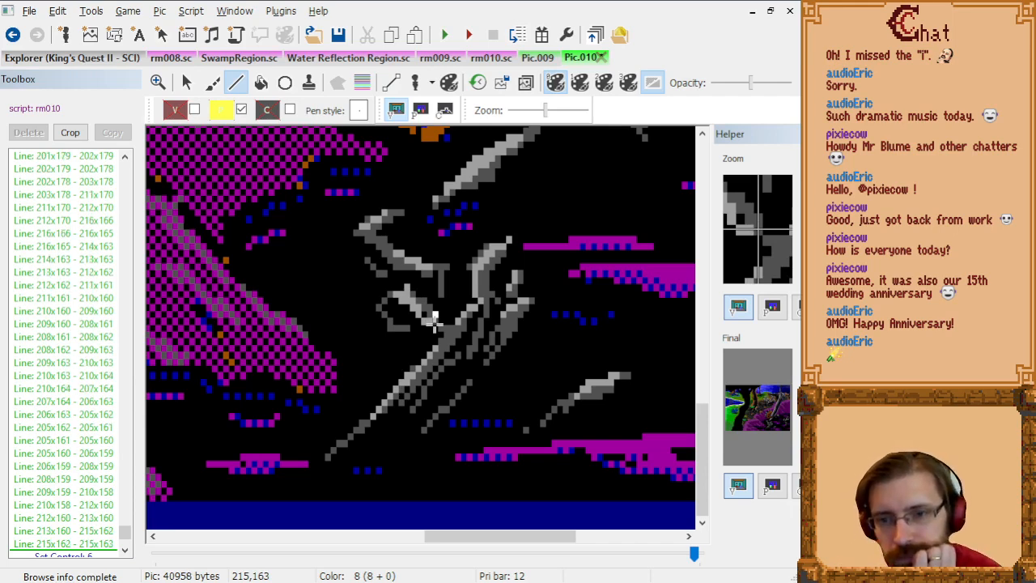
Step: Carry the priority outline across to the main branch at 219x163 and up its edge to 222x160
click(450, 324)
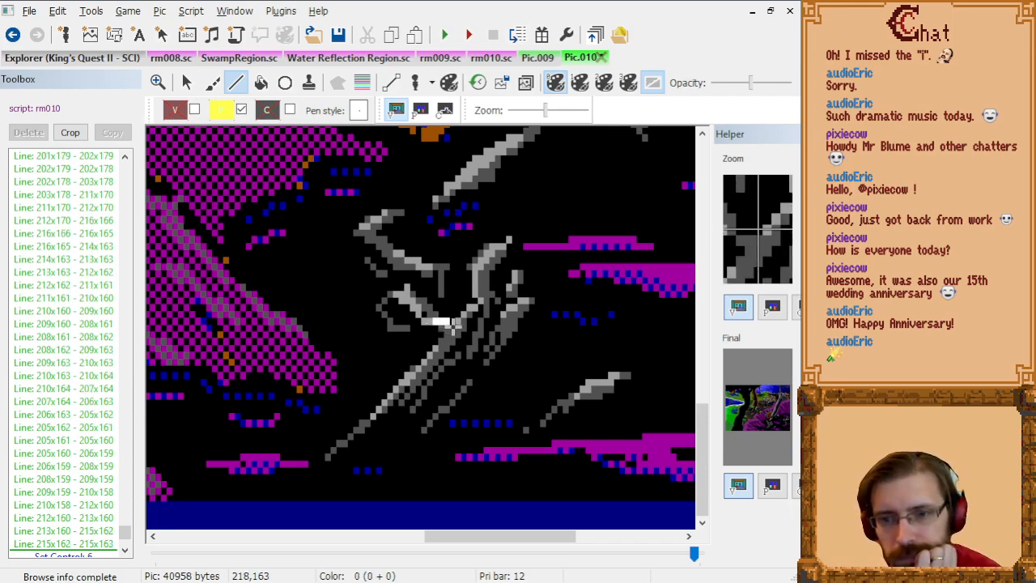
click(459, 323)
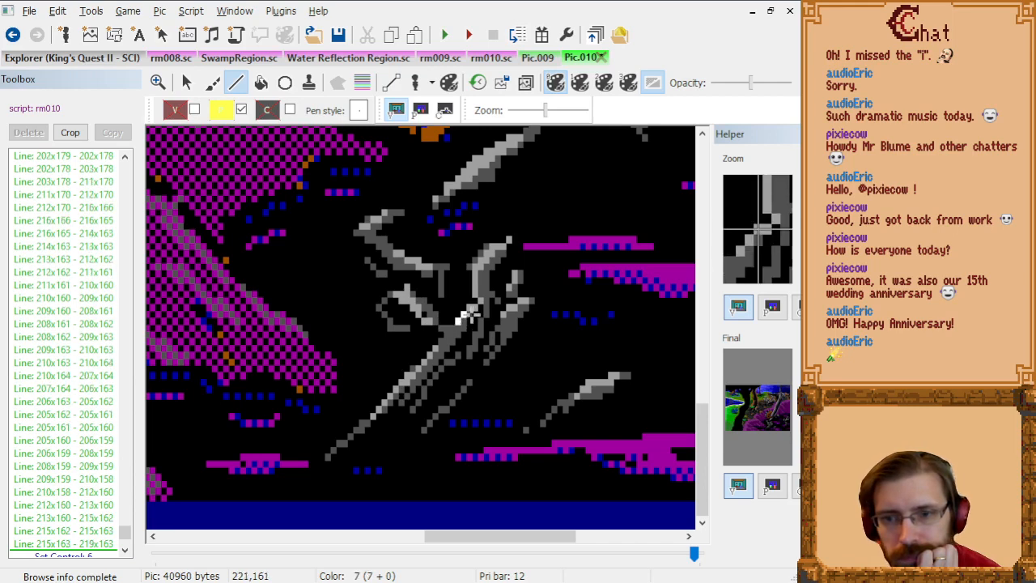
click(471, 316)
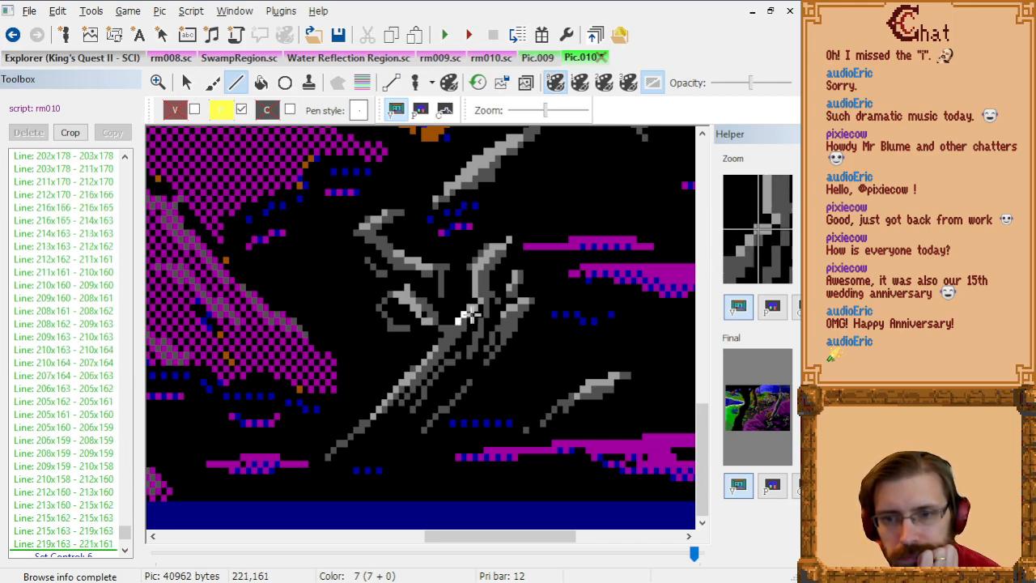
click(475, 308)
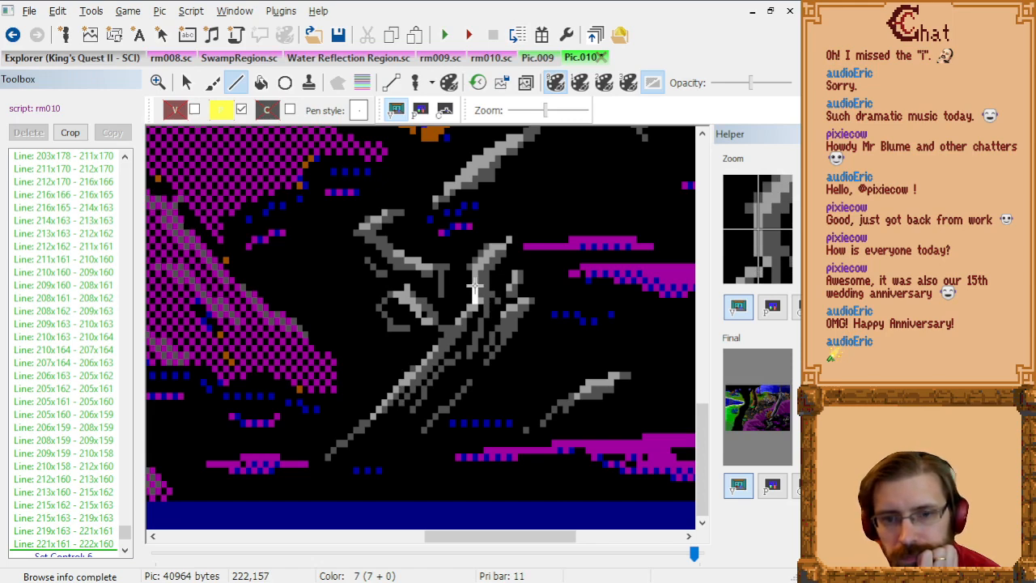
Step: Outline the outer edge of the main branch's curved tip from 222x160 through 222x156, 221x155, 224x152 and 226x151 to 228x151
scroll(475, 294, up, 2)
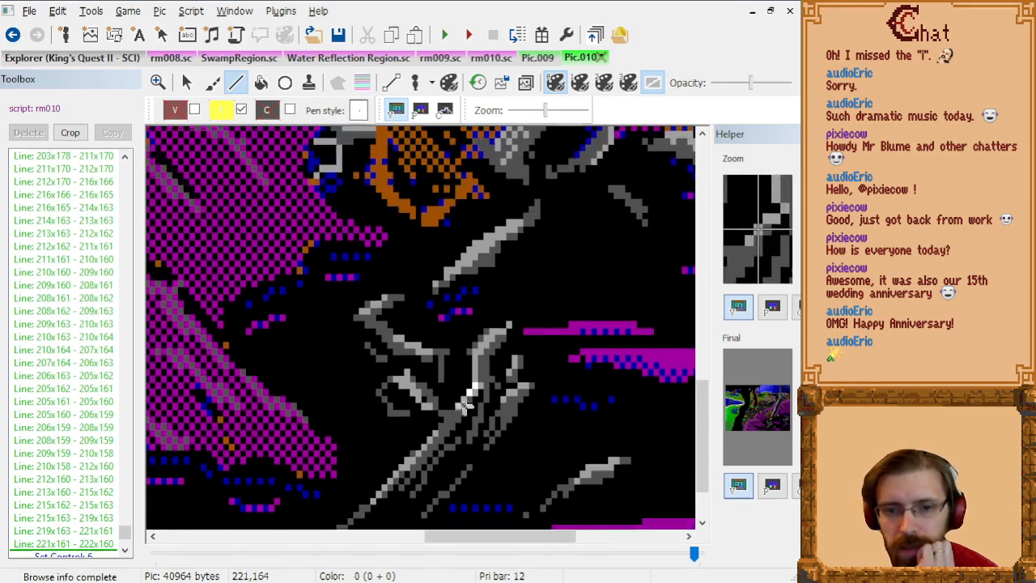
scroll(543, 395, up, 2)
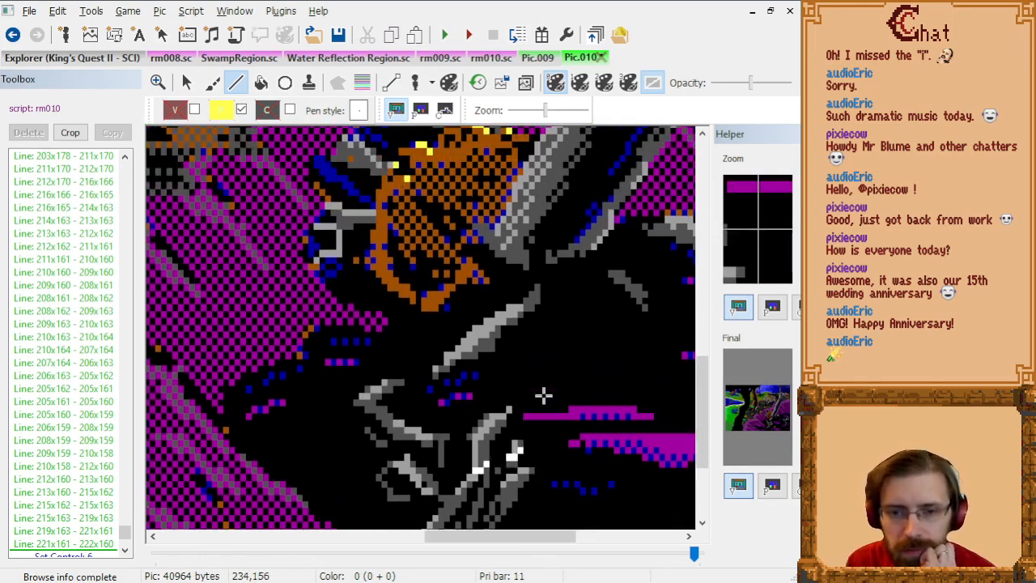
scroll(543, 395, down, 2)
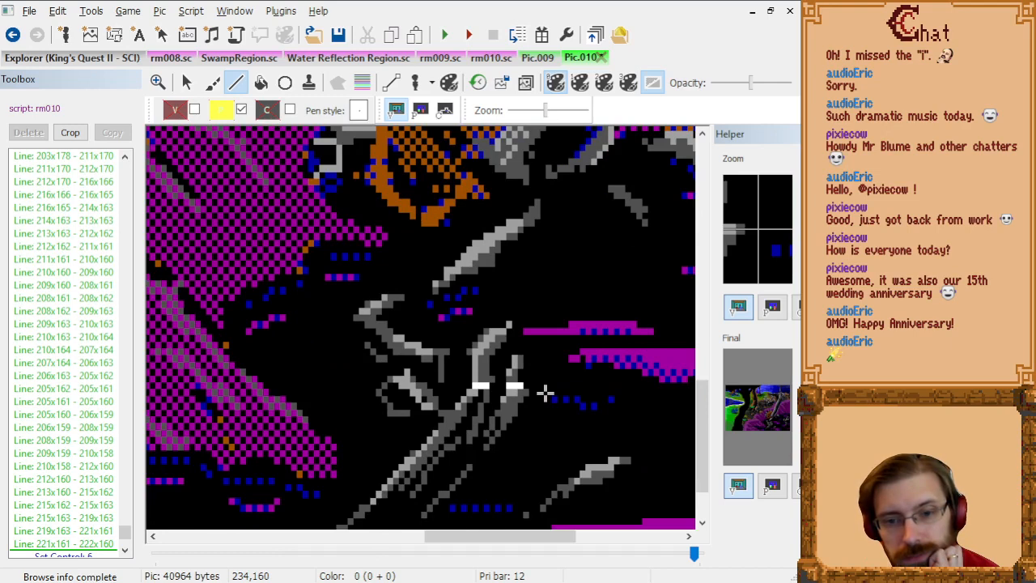
click(472, 369)
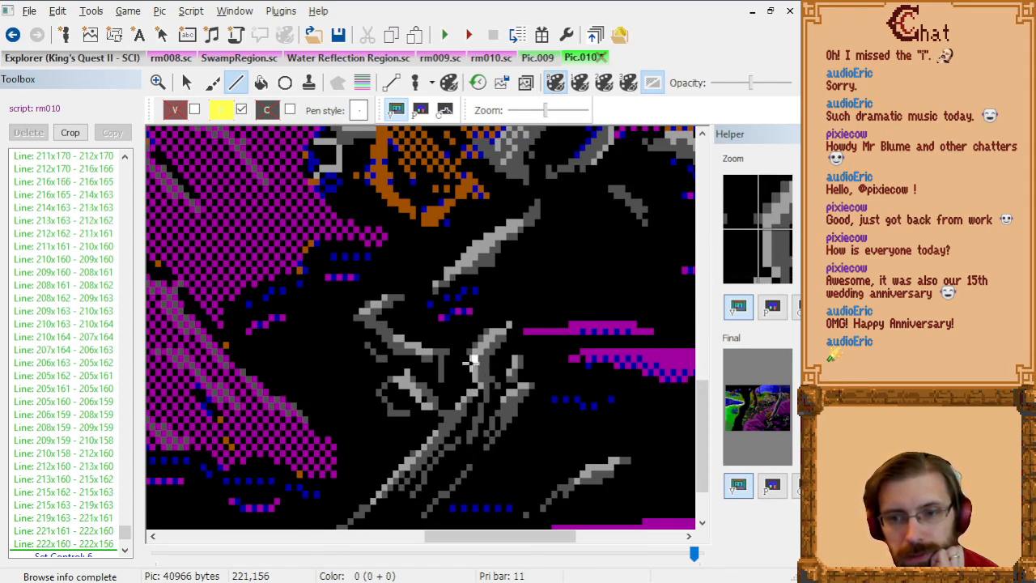
click(476, 357)
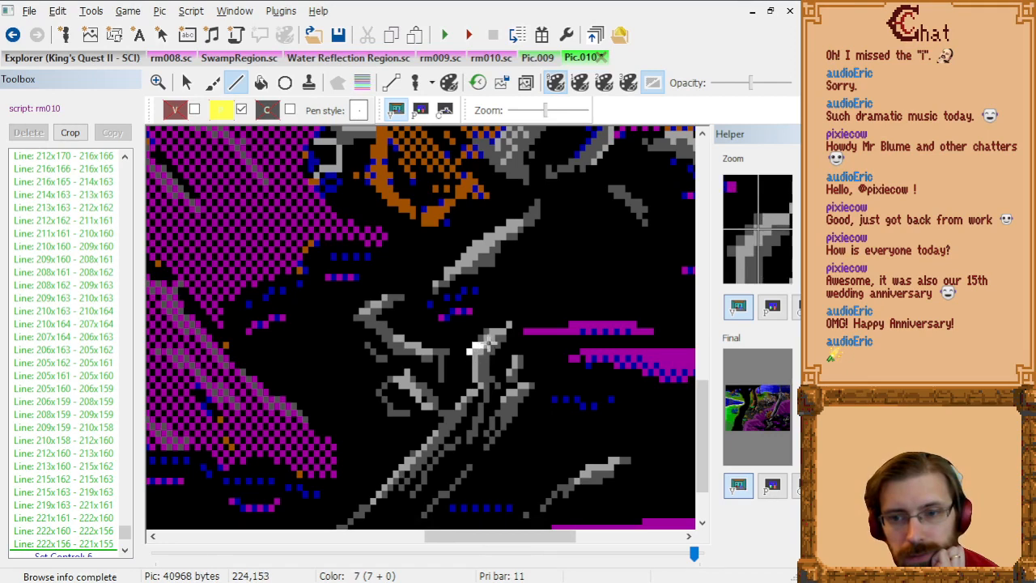
click(483, 338)
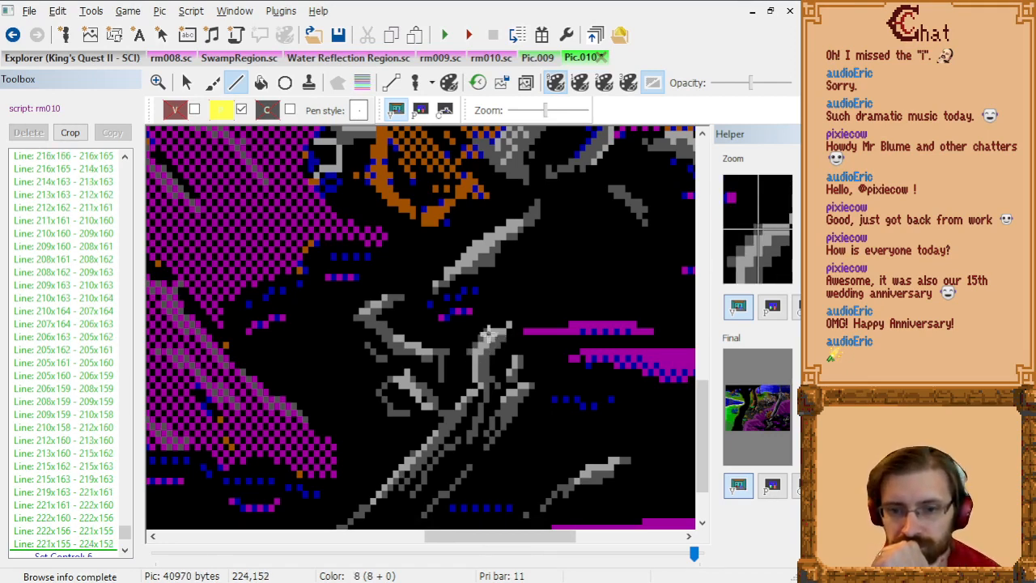
click(494, 329)
click(508, 330)
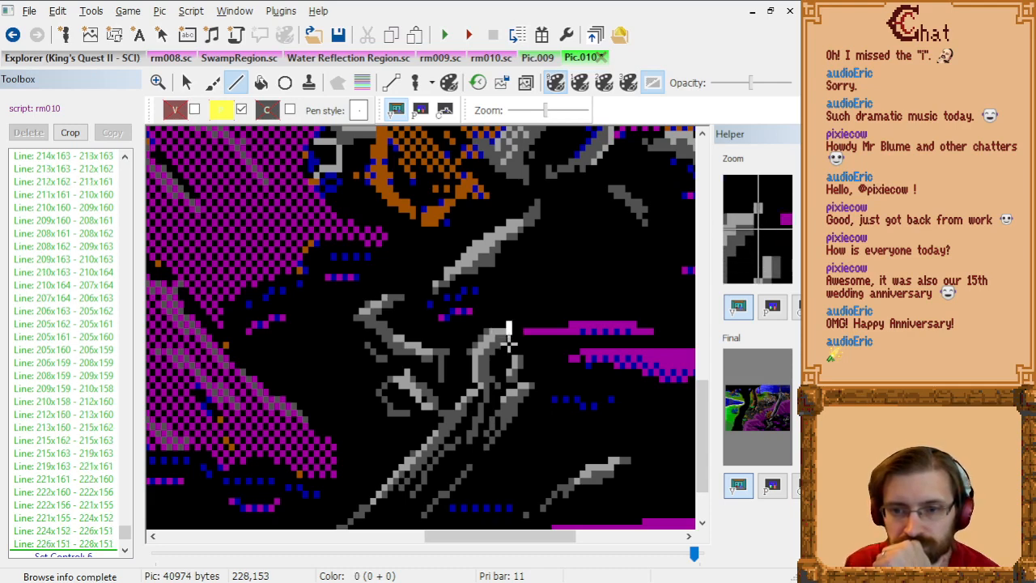
Step: Trace the tip's inner edge from 228x151 through 228x153, 227x154, 226x154, 225x155 and 224x156 down to 224x158
click(508, 344)
click(503, 348)
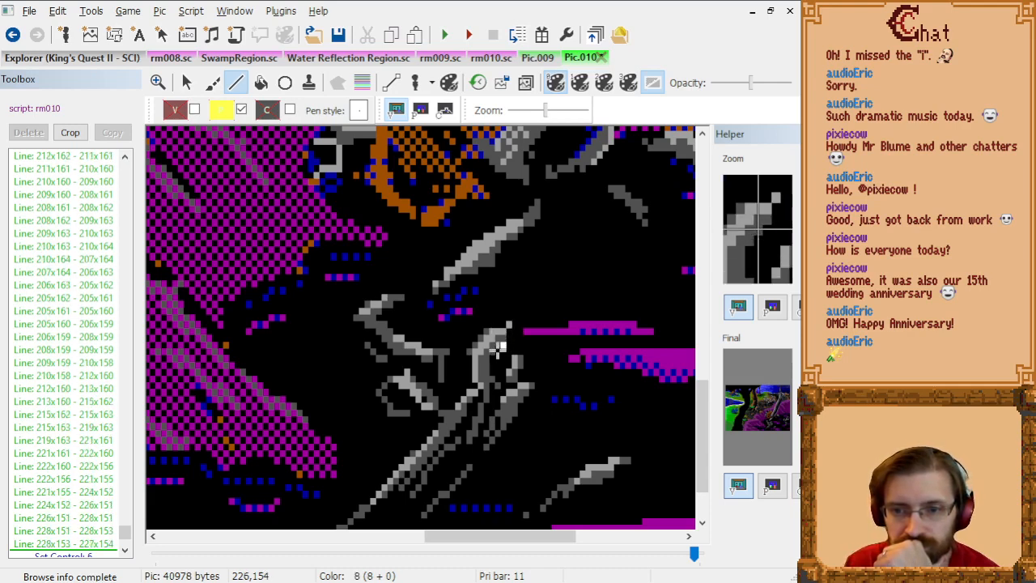
click(500, 348)
click(495, 351)
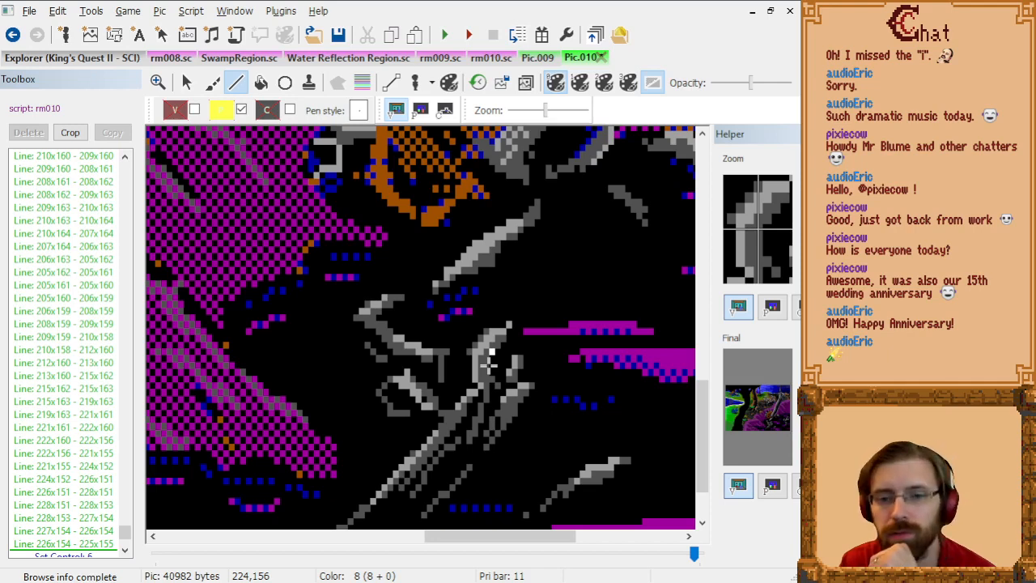
click(490, 366)
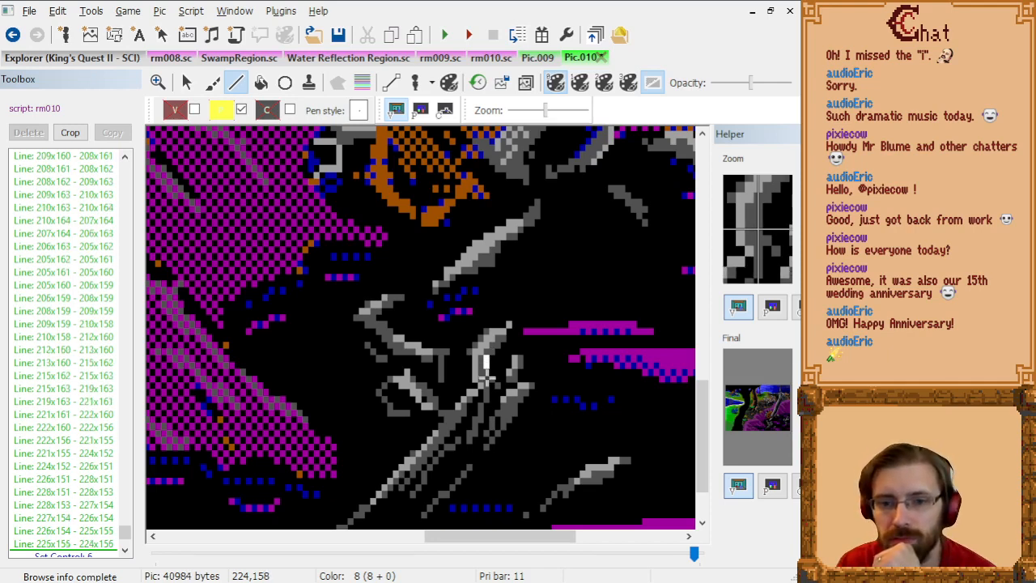
click(486, 373)
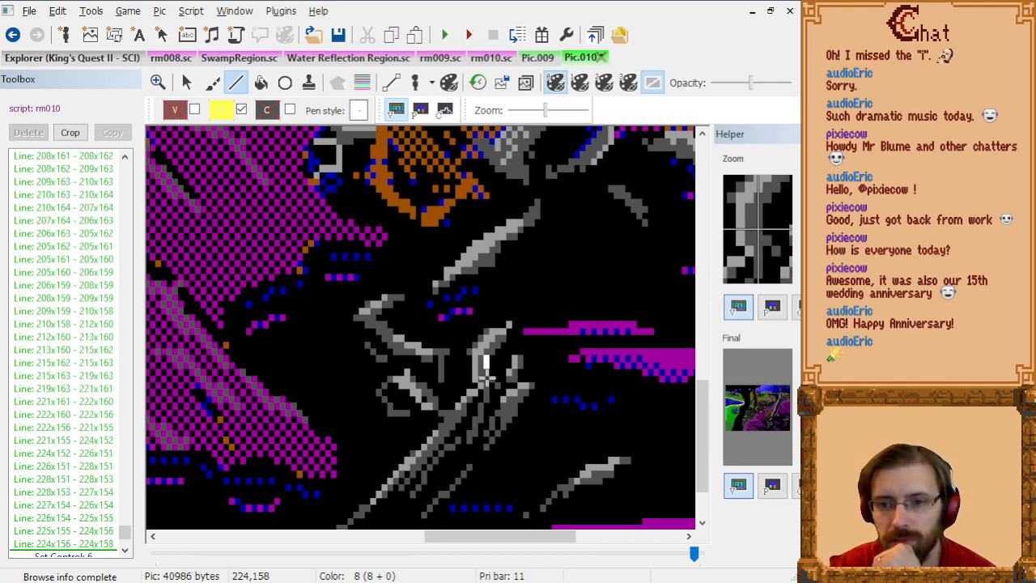
Step: Carry the priority outline across the fork from 224x158 through 225x159 and 227x159 to the small twig at 229x157
click(491, 382)
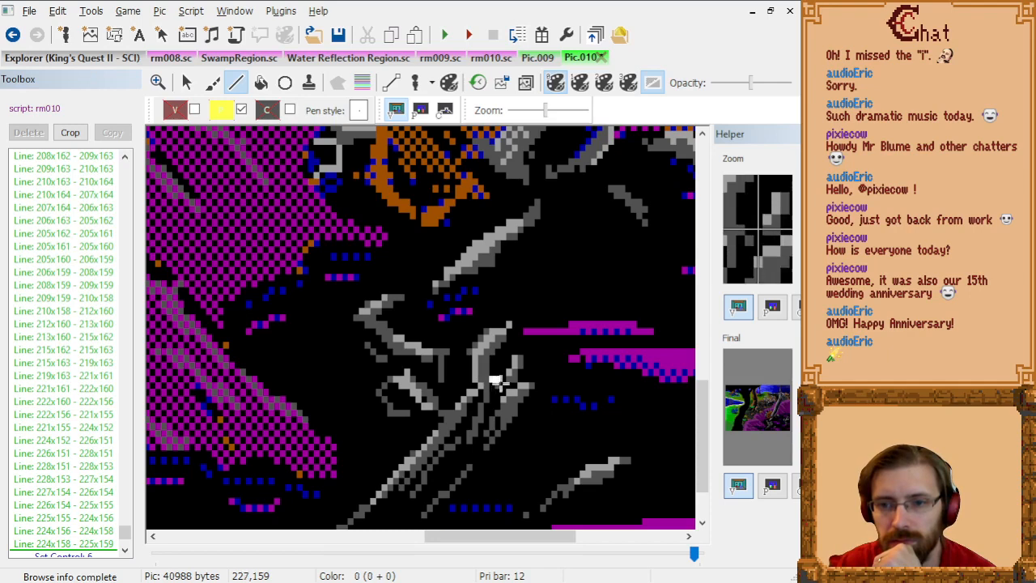
click(500, 383)
click(511, 374)
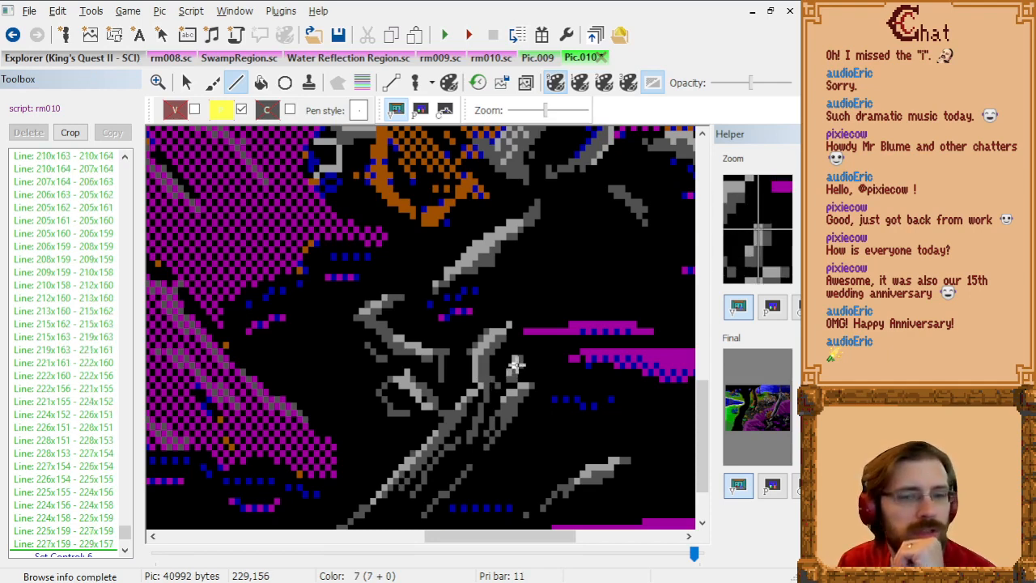
Step: Outline the small twig from 229x157 through 229x156, 230x156, 231x157, 230x158 and 230x160 to the neighbouring branch tip at 232x160
click(518, 363)
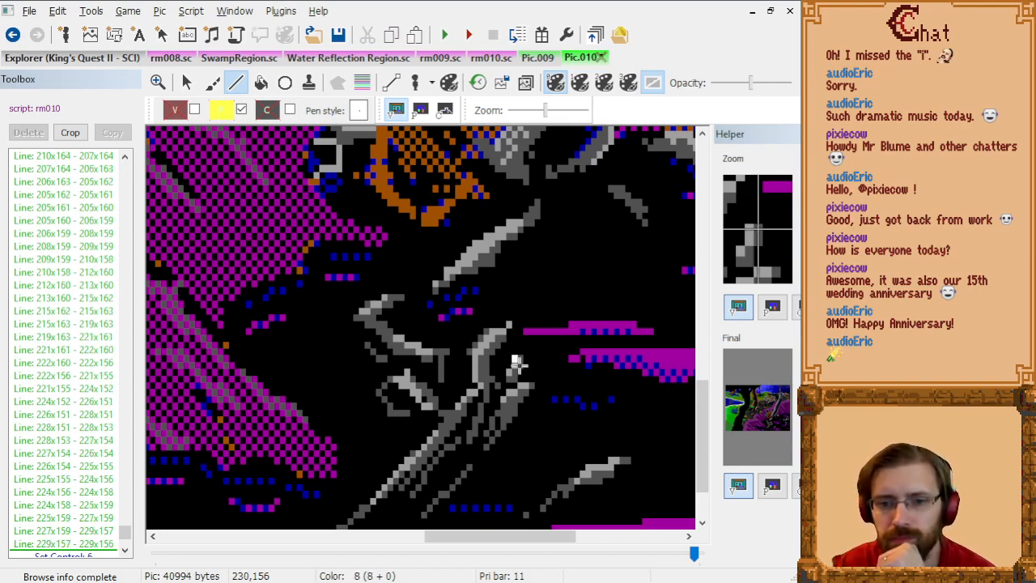
click(516, 363)
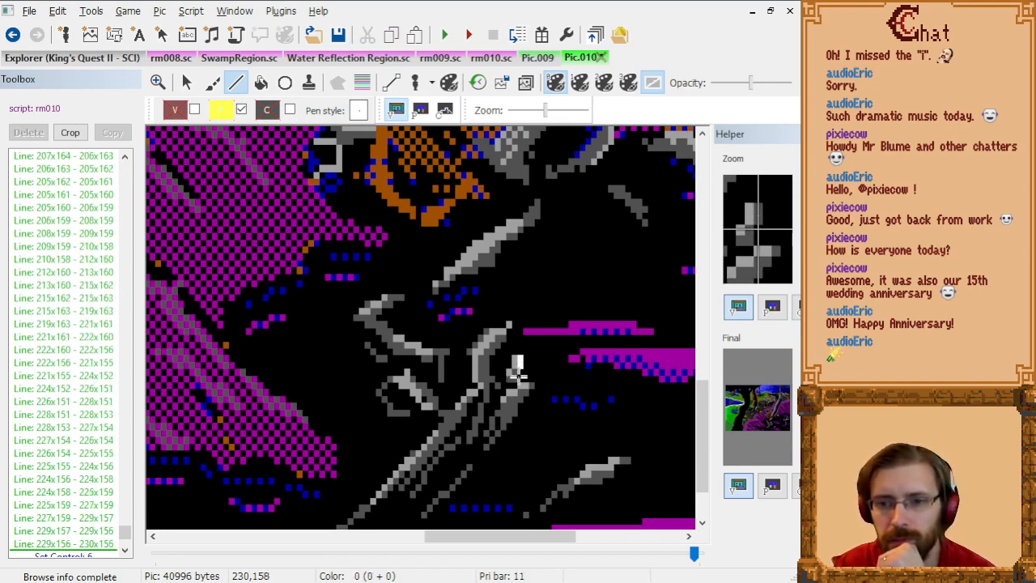
click(523, 364)
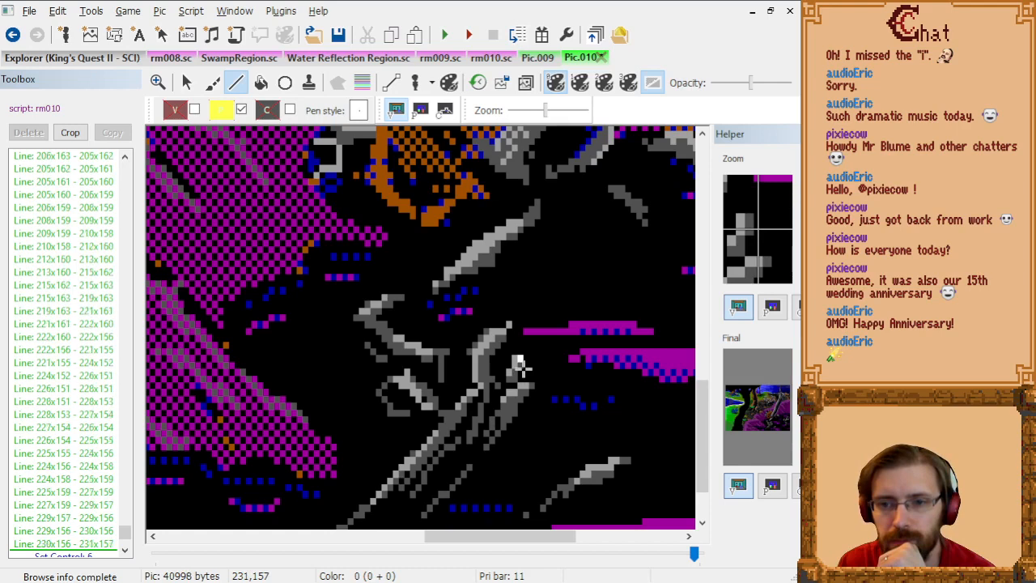
click(518, 371)
click(524, 385)
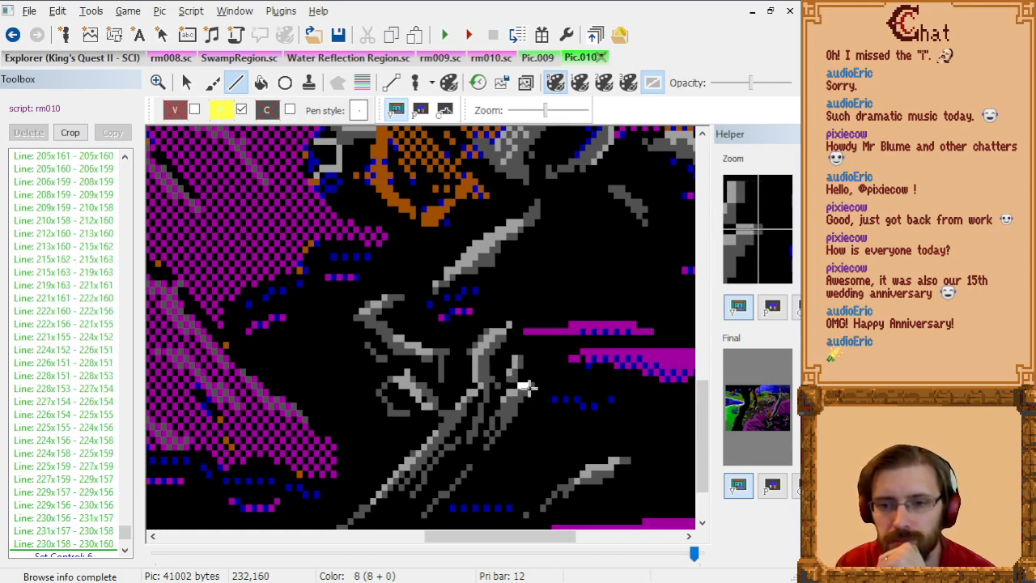
click(525, 387)
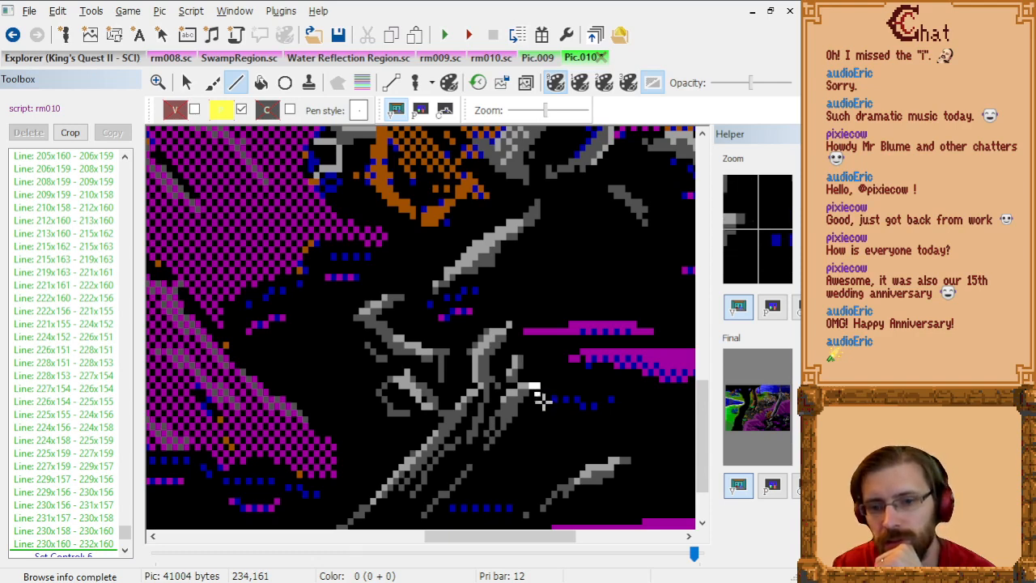
click(546, 410)
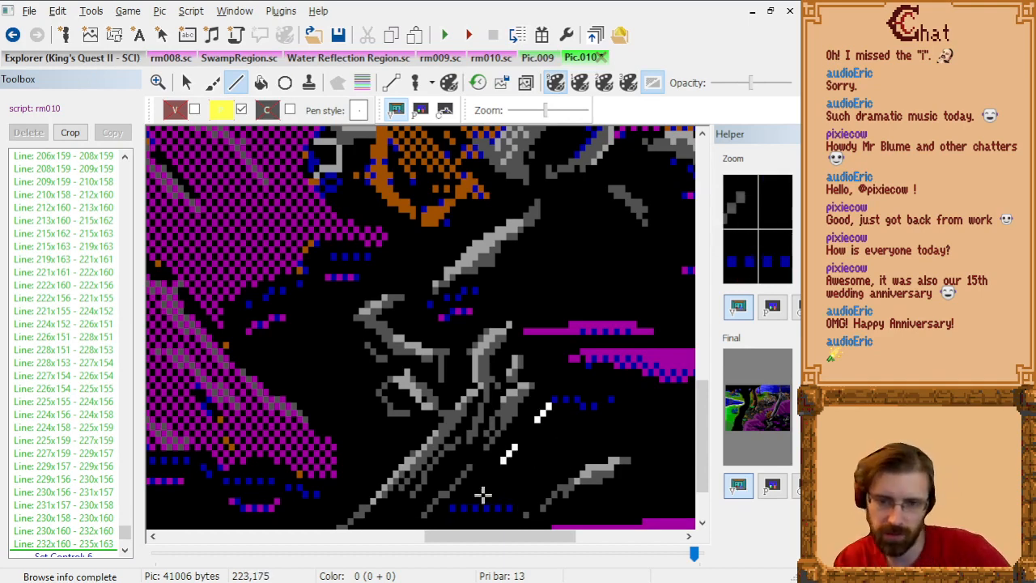
key(ctrl+z)
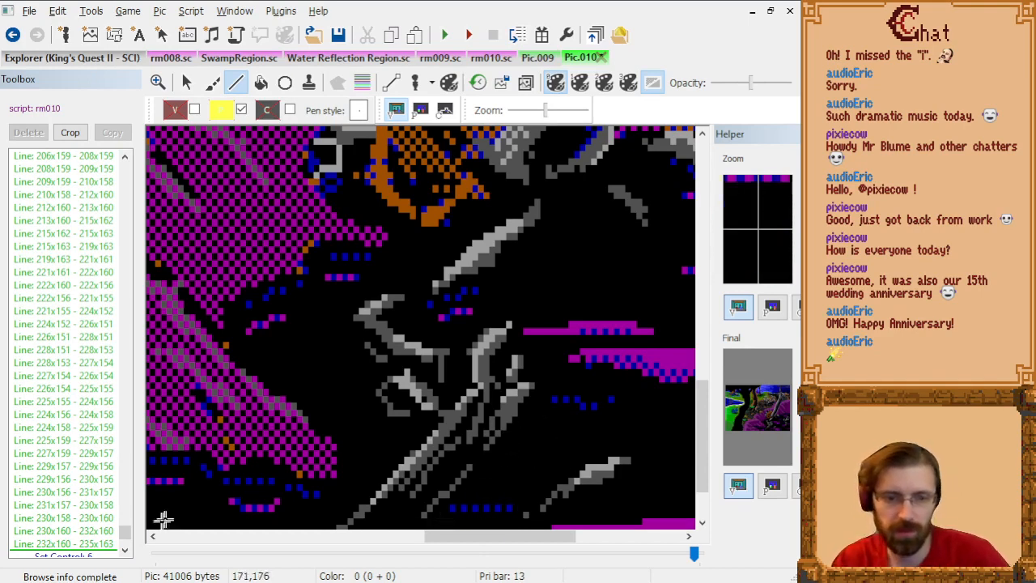
click(91, 545)
Step: Display the priority screen with the dimmed visual picture behind it as a tracing guide, keeping the Line tool active
click(445, 110)
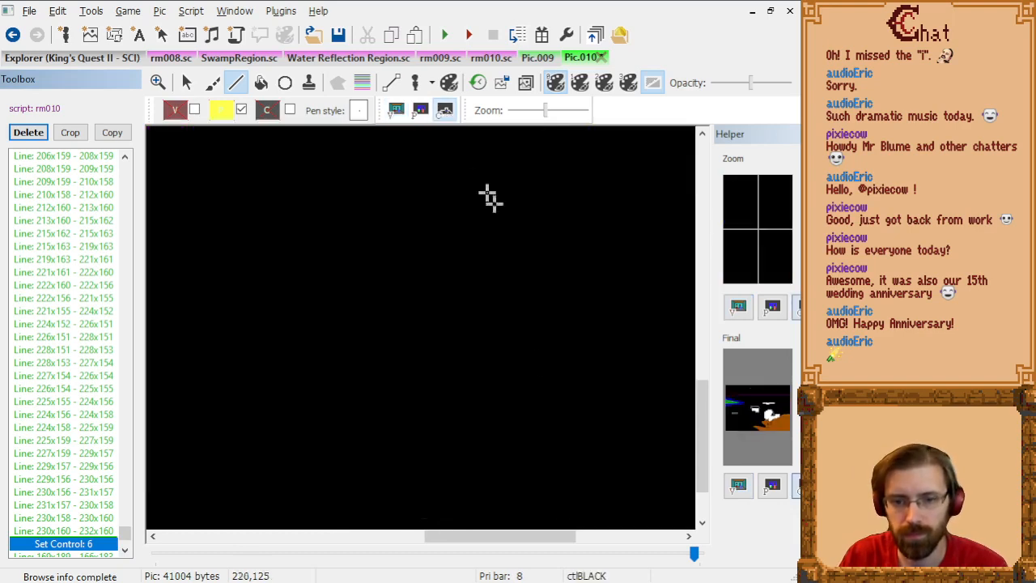
click(397, 110)
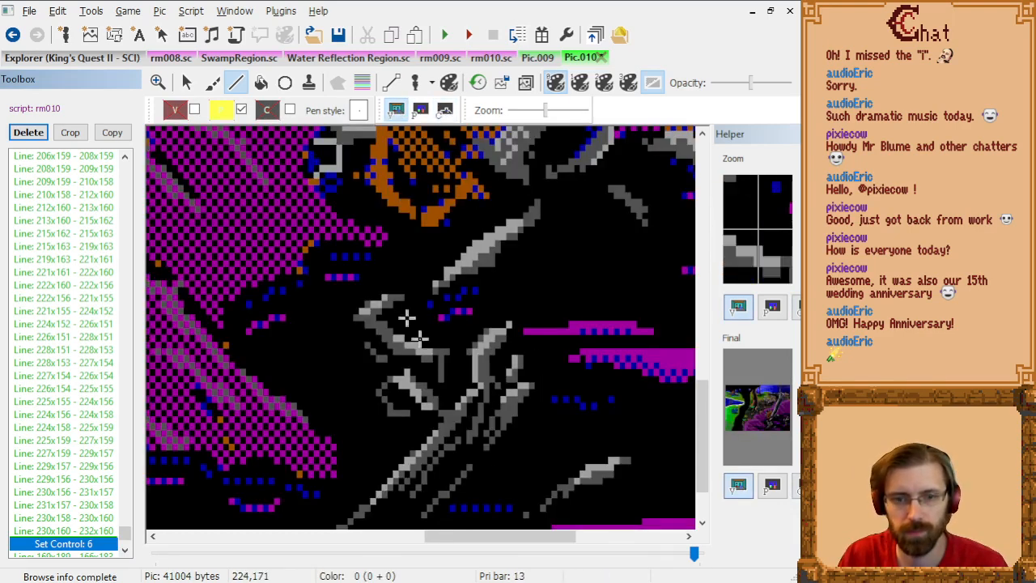
key(Escape)
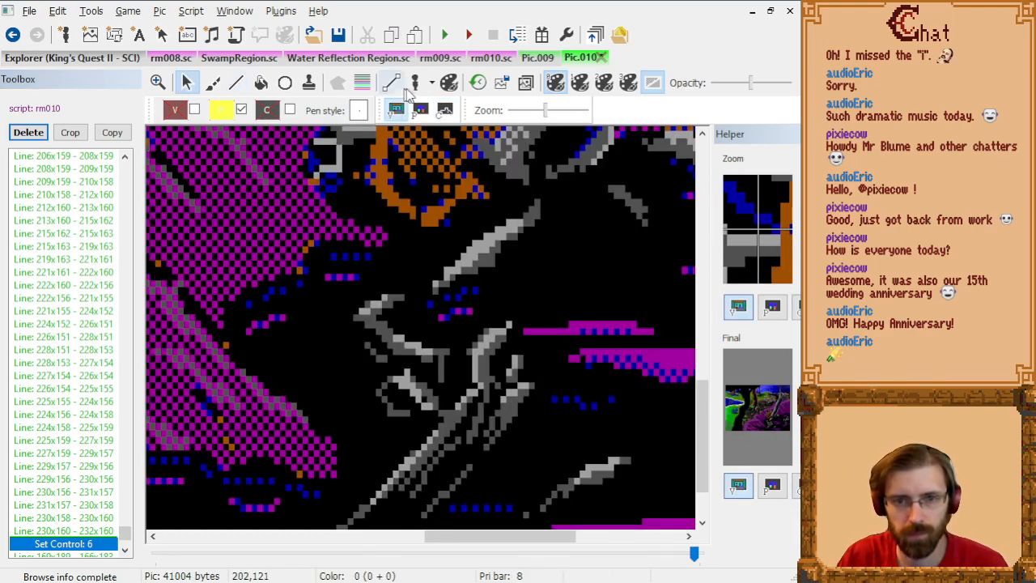
click(446, 114)
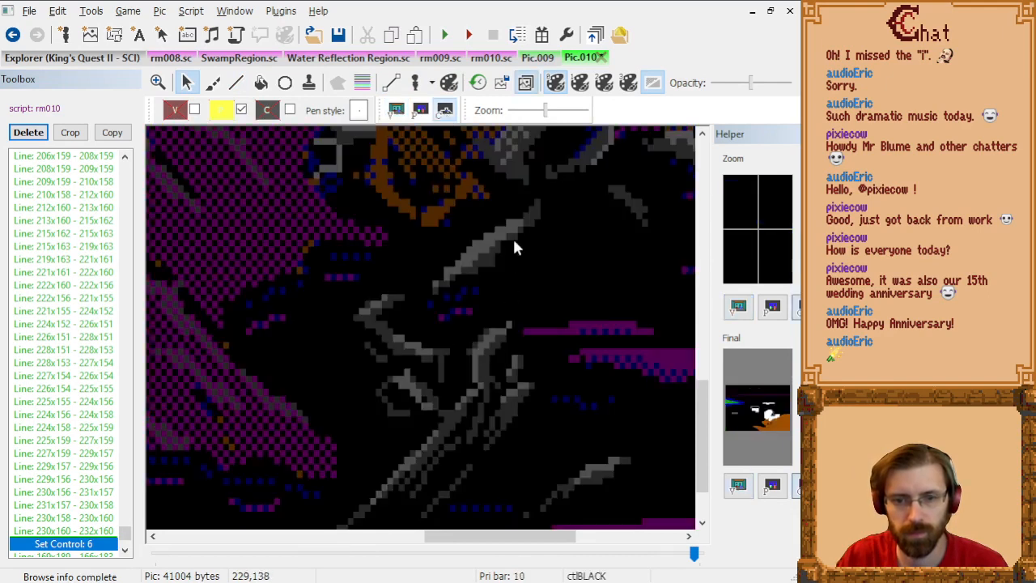
click(239, 84)
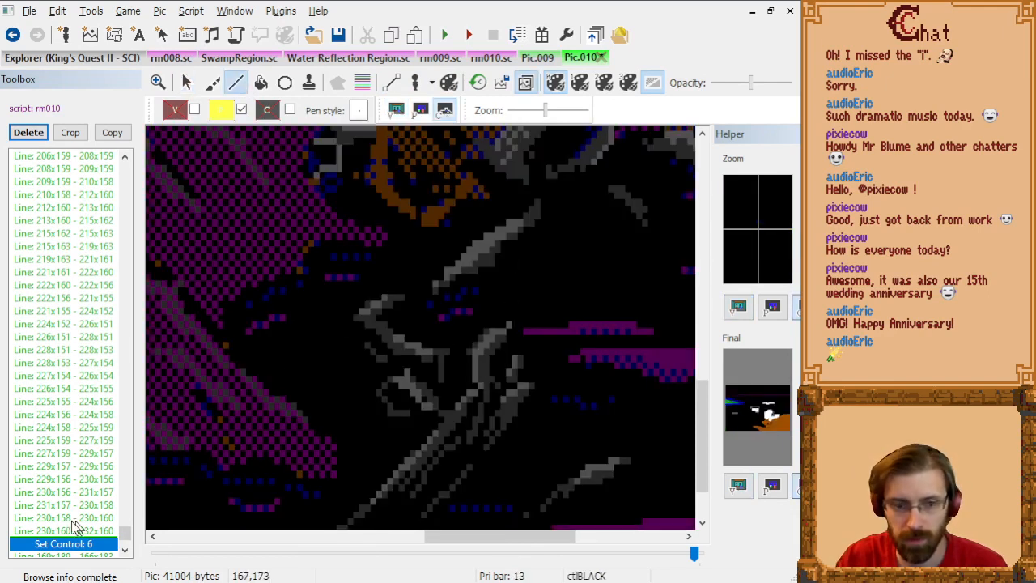
click(420, 110)
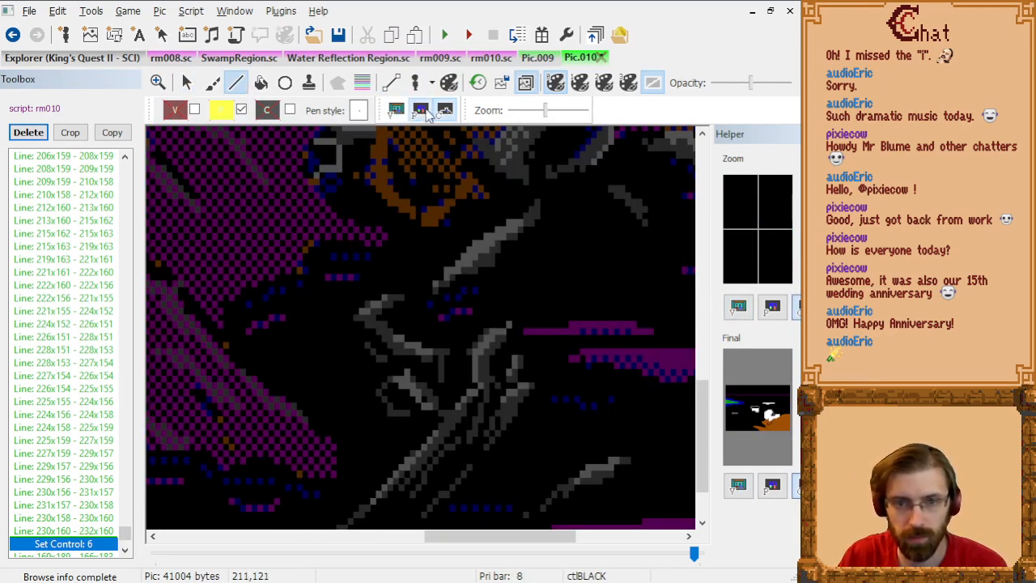
click(531, 391)
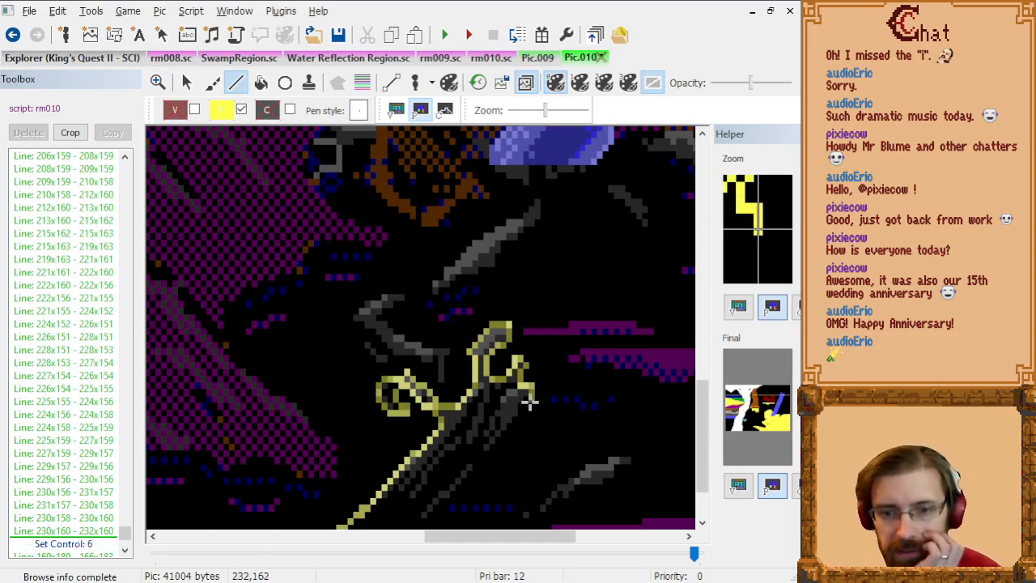
scroll(575, 402, up, 2)
scroll(575, 403, down, 5)
drag(374, 538, 507, 540)
scroll(479, 428, down, 4)
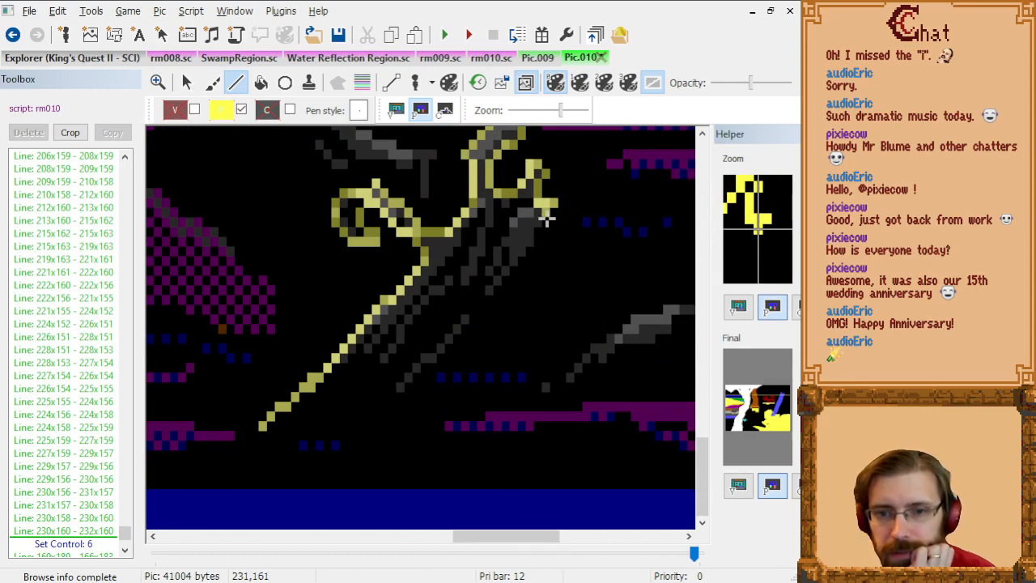
Step: Replace the last outline line, 230x160 to 232x160, with a shorter one from 230x160 to 231x160
click(77, 531)
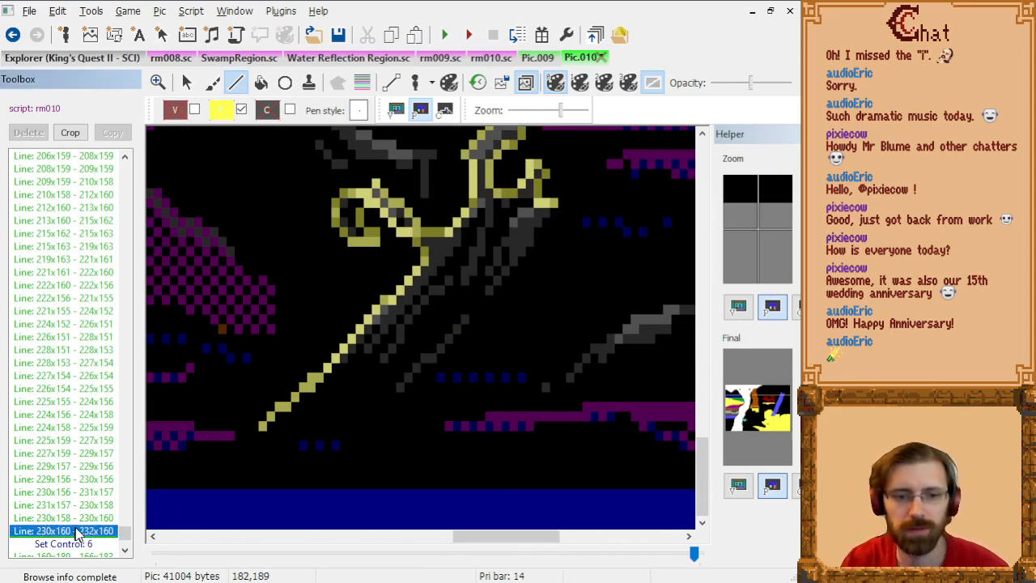
key(Delete)
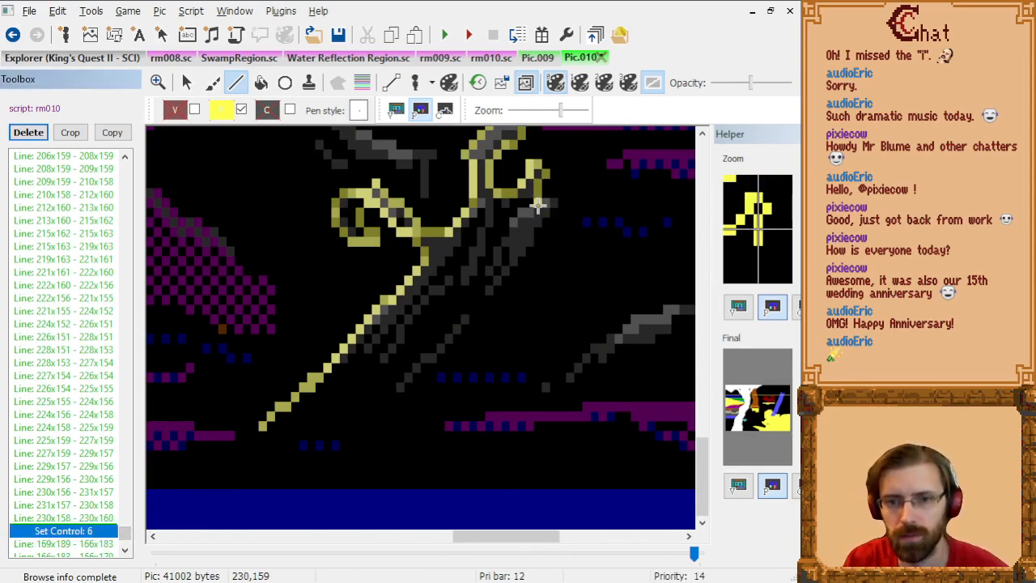
click(538, 206)
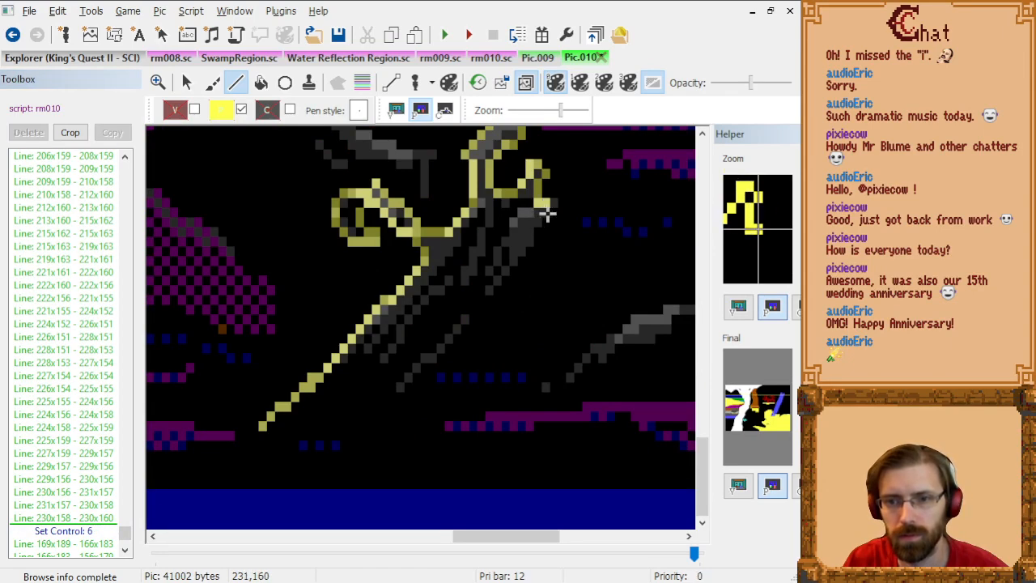
click(547, 212)
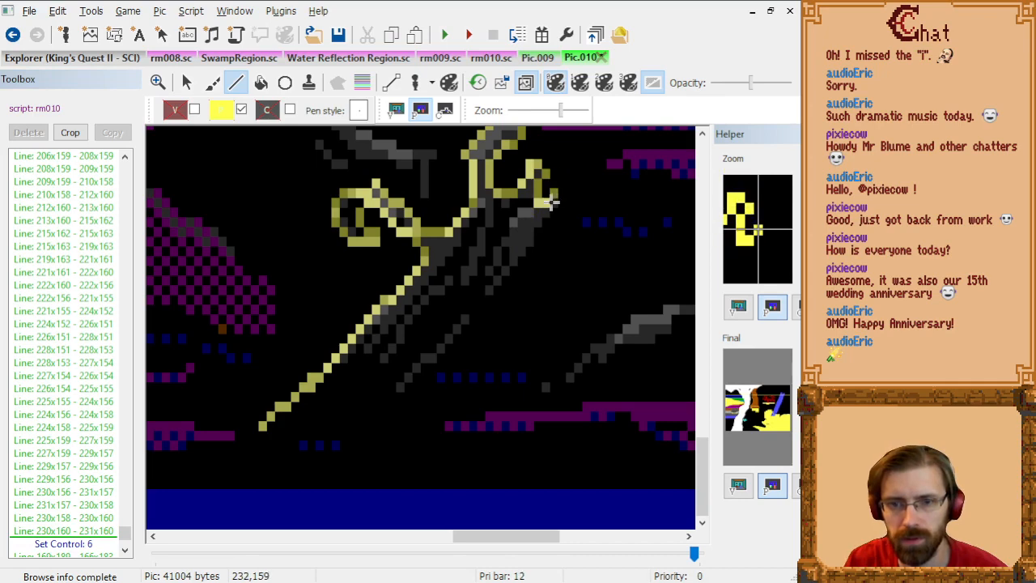
Step: Delete the short 230x160 to 231x160 line and draw the branch-tip outline from 230x160 to 232x160 instead
click(101, 531)
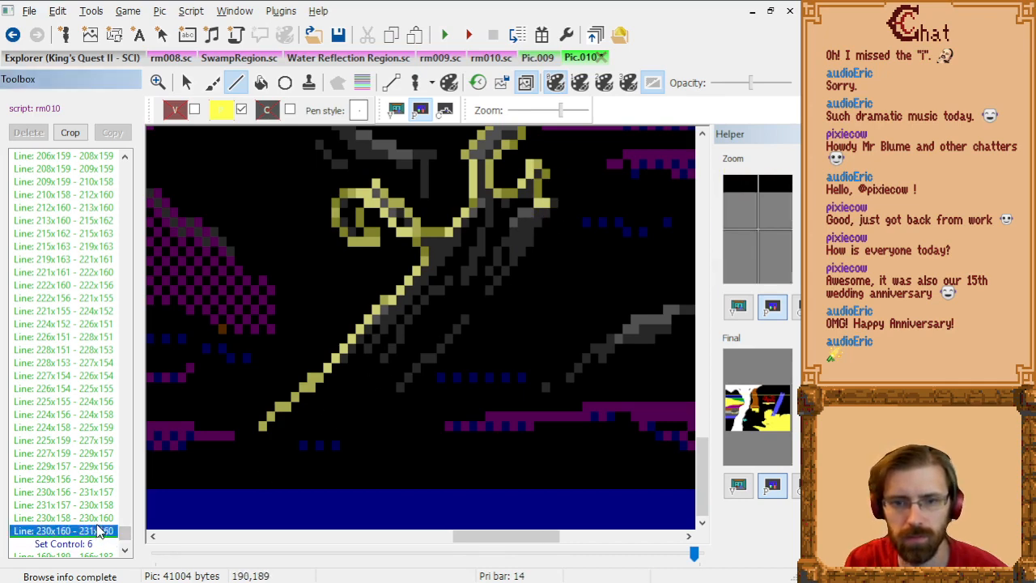
key(Delete)
key(Up)
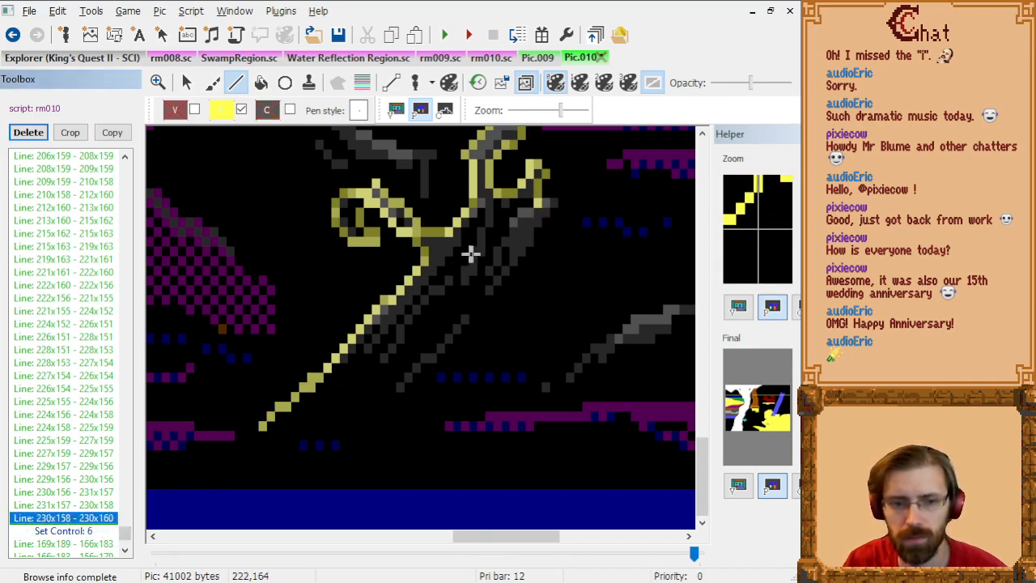
click(540, 207)
click(554, 208)
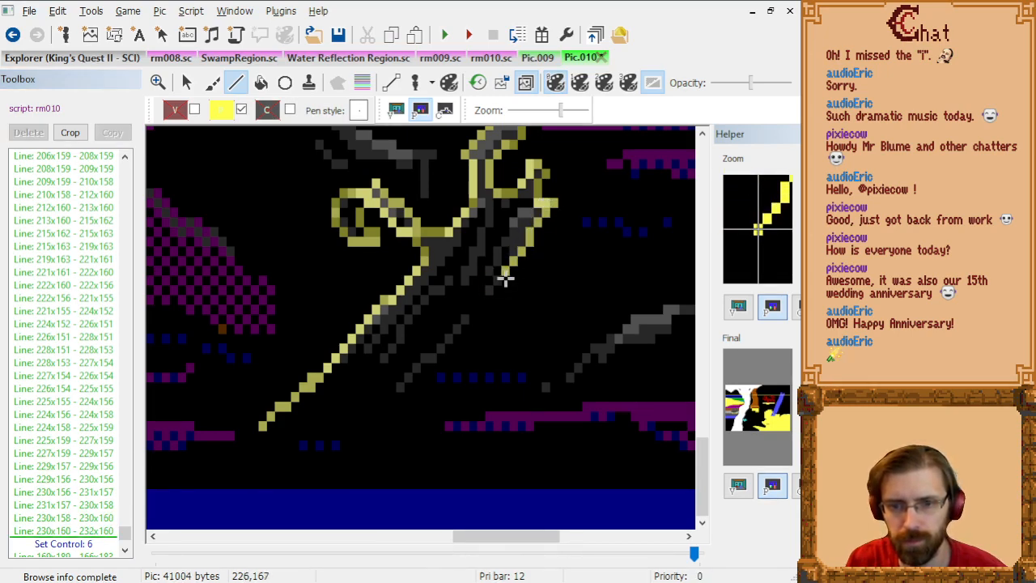
Step: Close the large branch's priority outline from 232x160 through 226x167, 217x176, 216x176 and 209x183 to 197x183
click(503, 279)
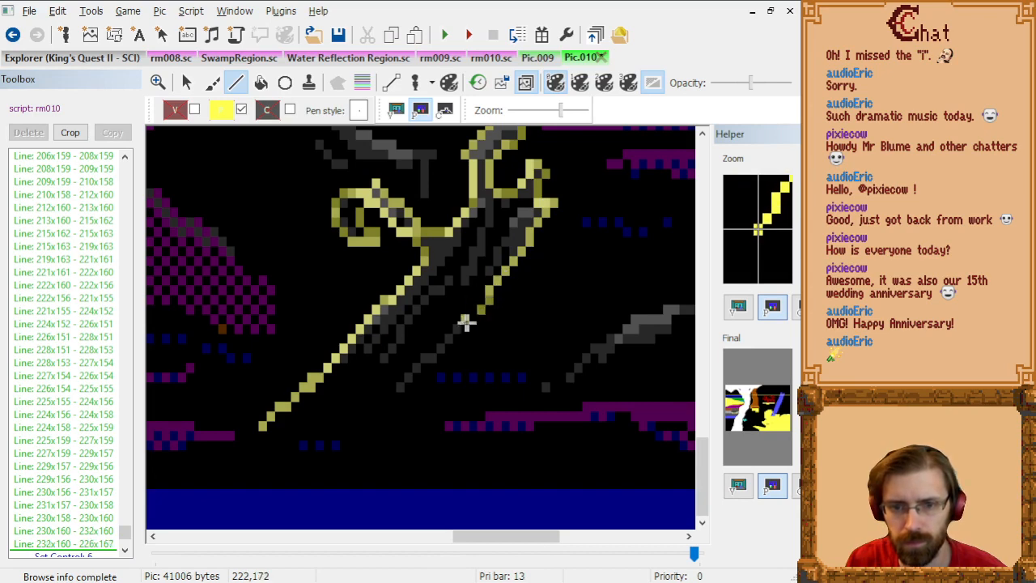
click(430, 364)
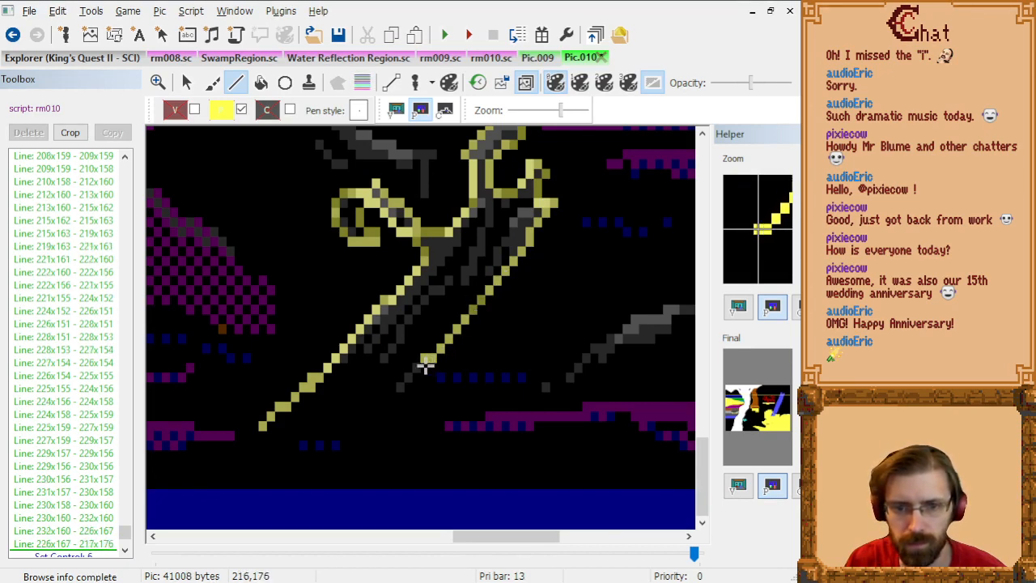
click(422, 364)
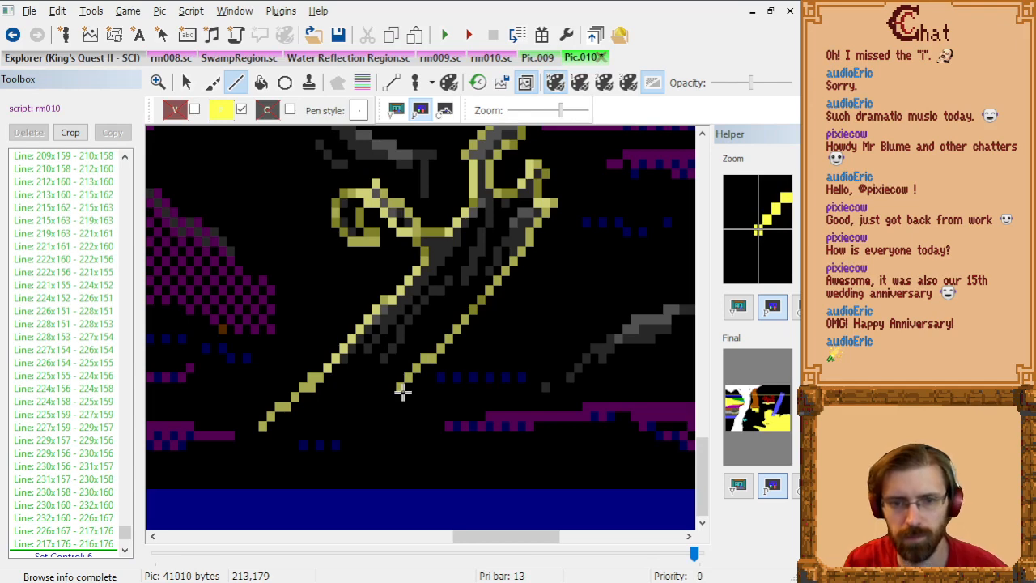
click(365, 430)
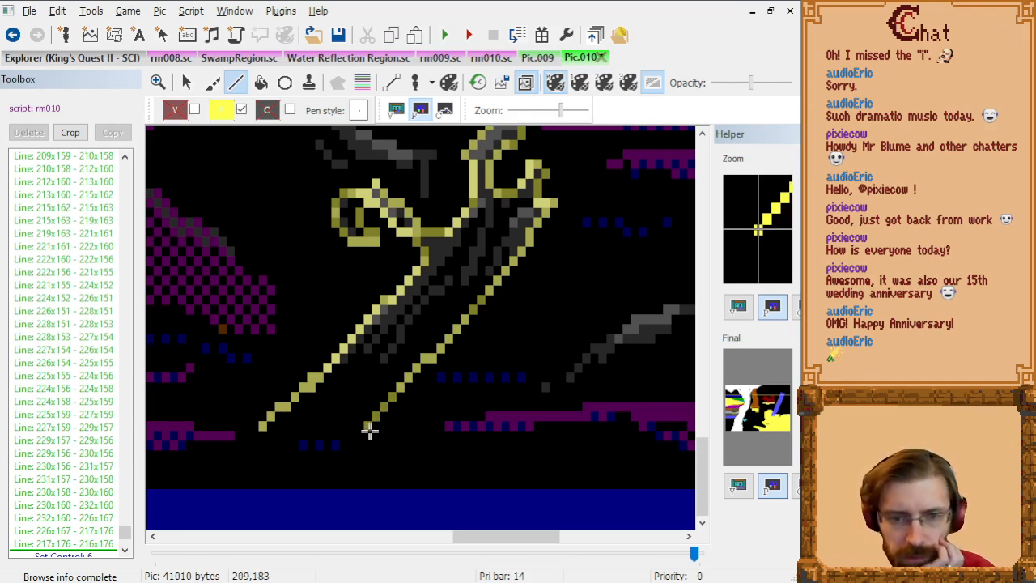
click(269, 435)
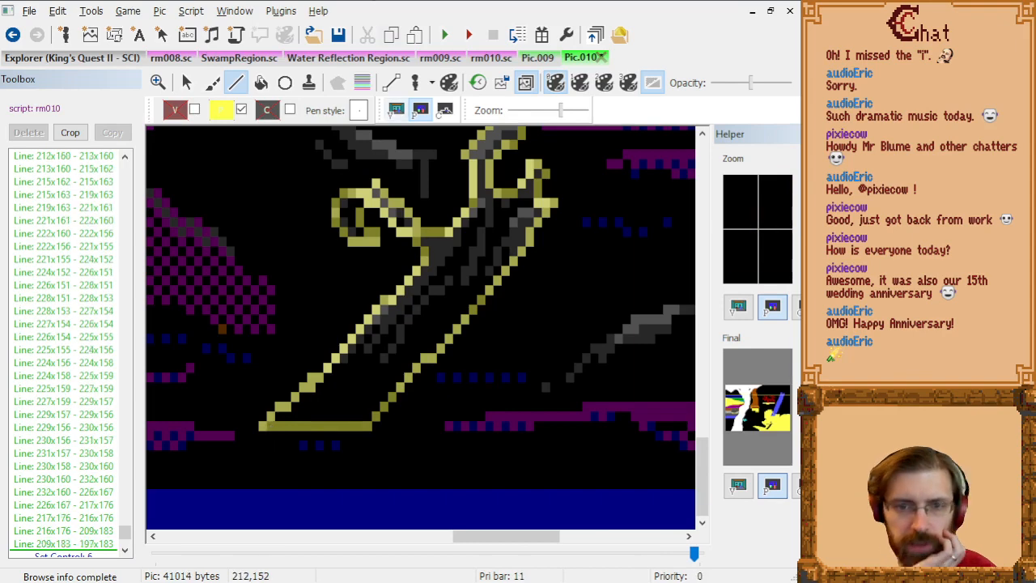
Step: Fill the outlined branch and its twigs with priority 14 at 223x164, 230x157, 207x161, 210x159, 211x160 and 213x161
click(260, 82)
click(488, 242)
click(545, 178)
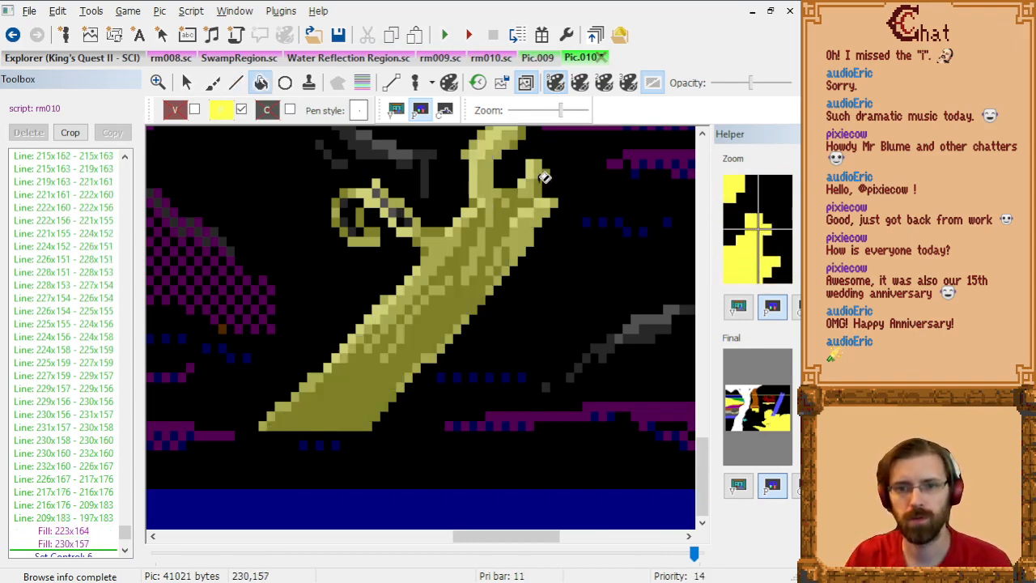
click(356, 214)
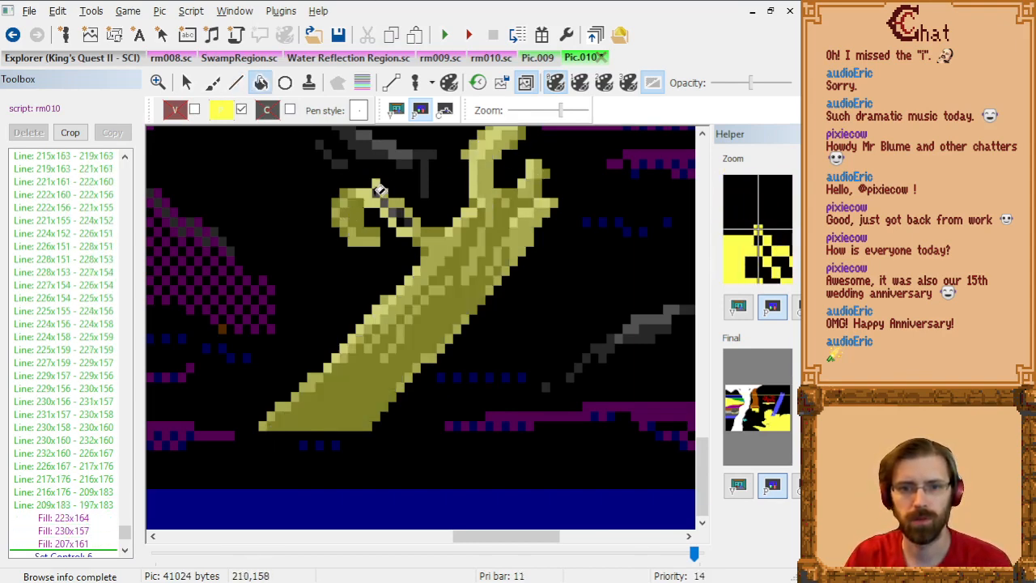
click(379, 198)
click(387, 206)
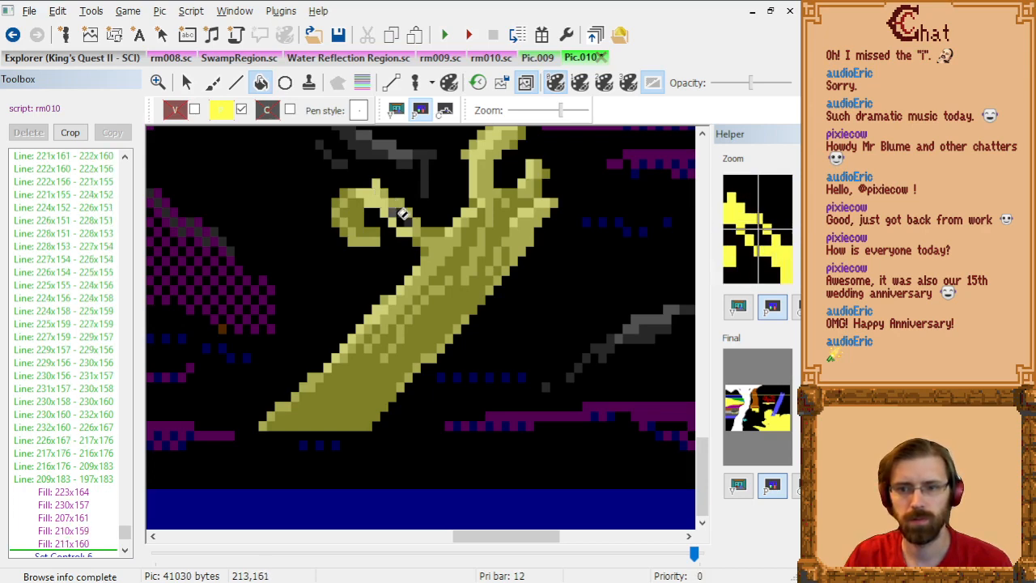
click(403, 213)
Step: Check the small branch just beside the filled one against the priority bands, then hide the bands again
scroll(358, 243, down, 2)
scroll(359, 244, up, 1)
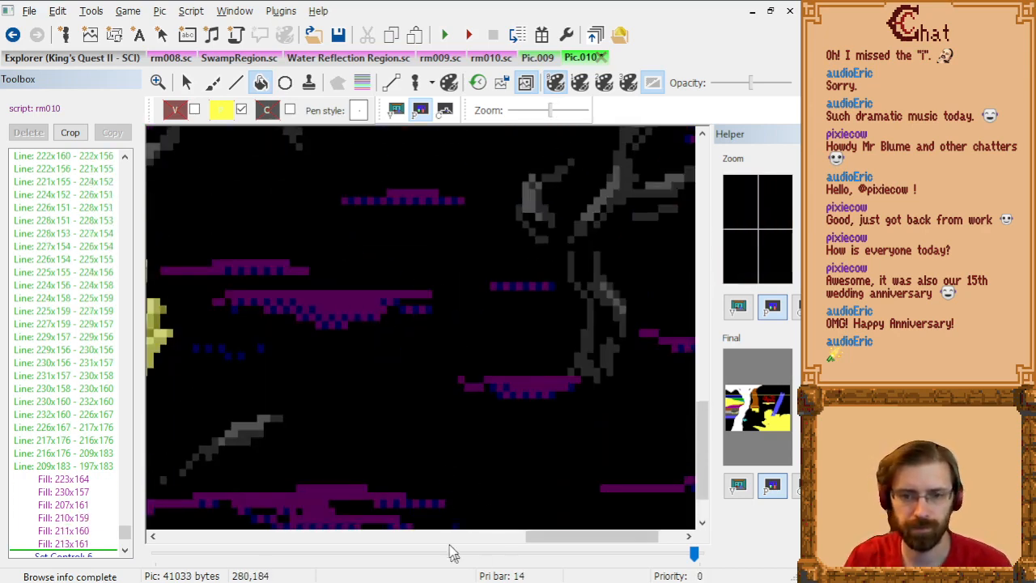
drag(553, 539, 463, 538)
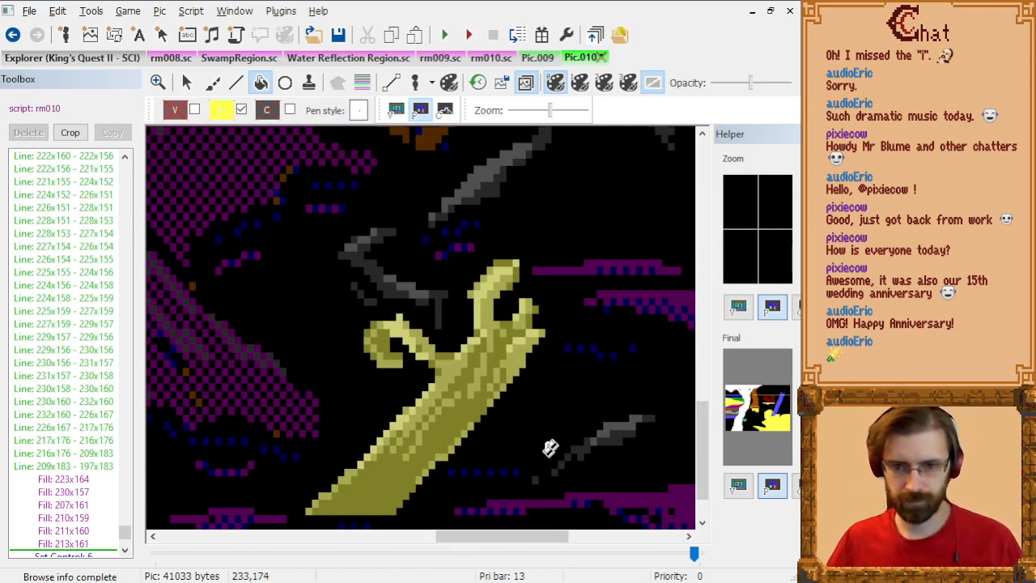
scroll(548, 446, down, 1)
click(362, 81)
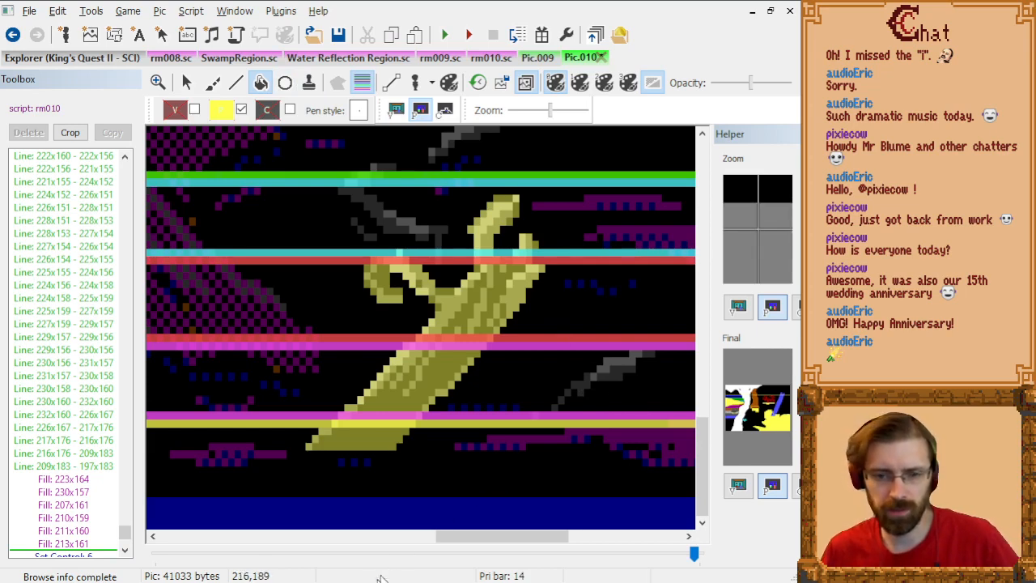
drag(462, 547, 525, 546)
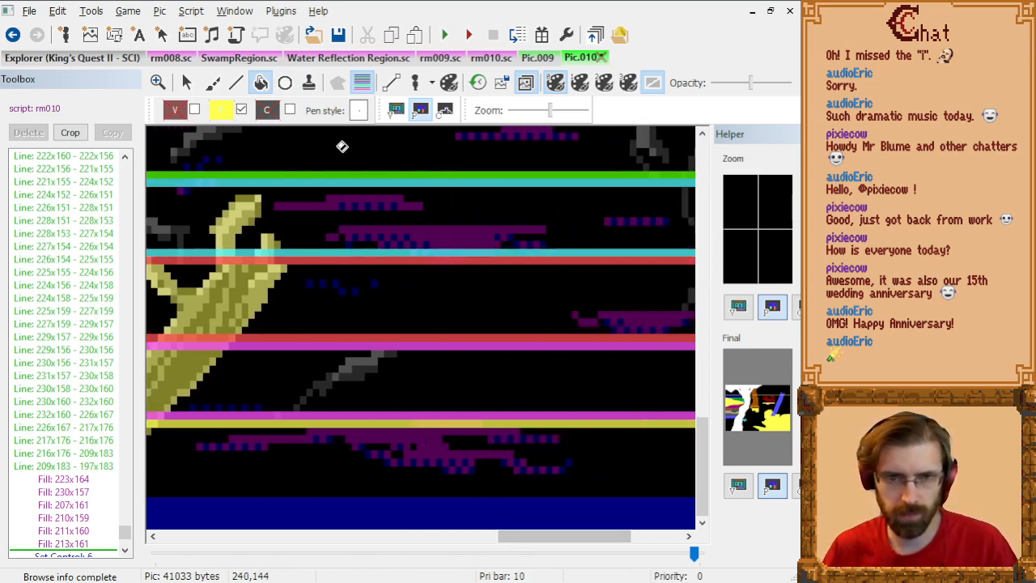
click(364, 84)
Step: Outline the small branch's upper edge with priority 14 lines from 231x179 through 233x179, 237x175, 240x174, 242x172 and 245x172 to 246x171
click(235, 82)
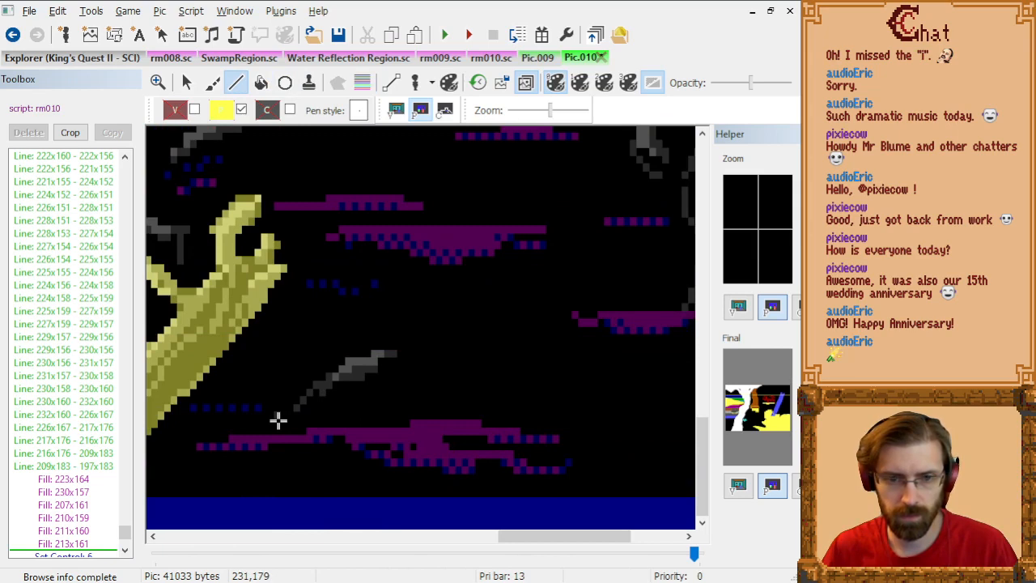
drag(285, 418, 317, 389)
click(319, 387)
click(323, 387)
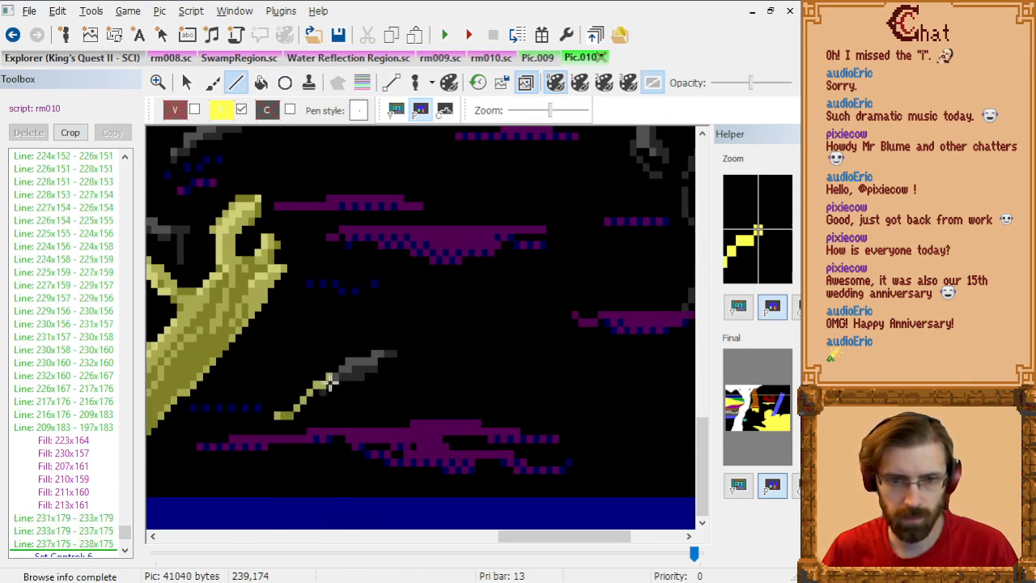
click(330, 381)
click(335, 379)
click(346, 366)
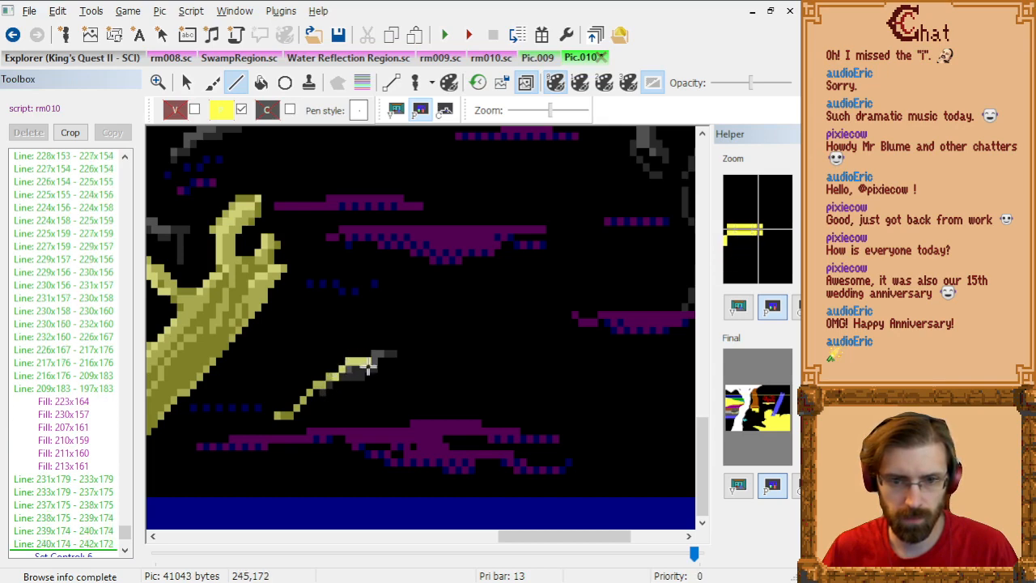
click(365, 367)
click(372, 360)
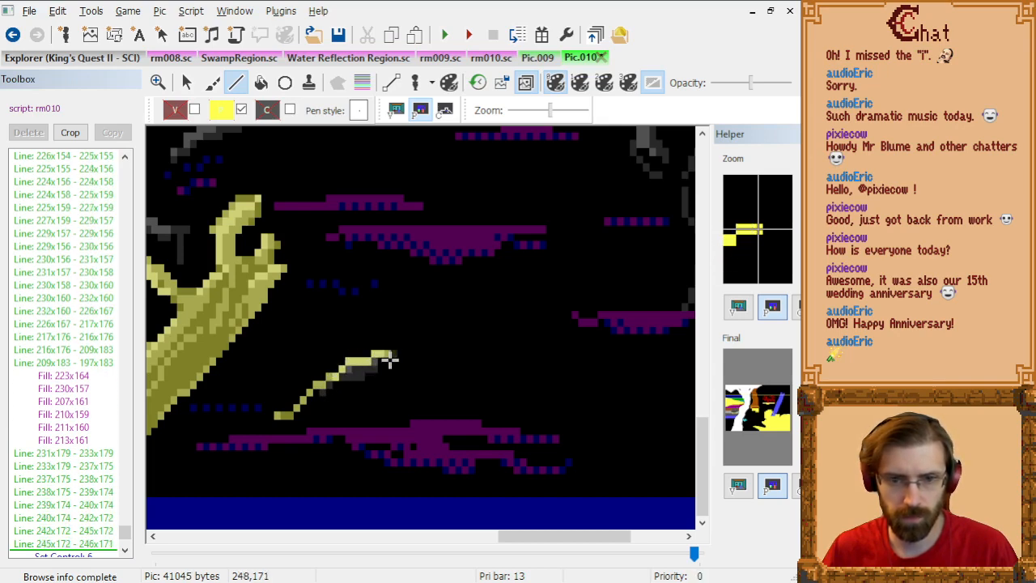
Step: Close the small branch's outline through 249x171, 249x173, 246x175 and 241x180 to 232x180, and fill it with priority 14 at 241x176
click(397, 361)
click(397, 374)
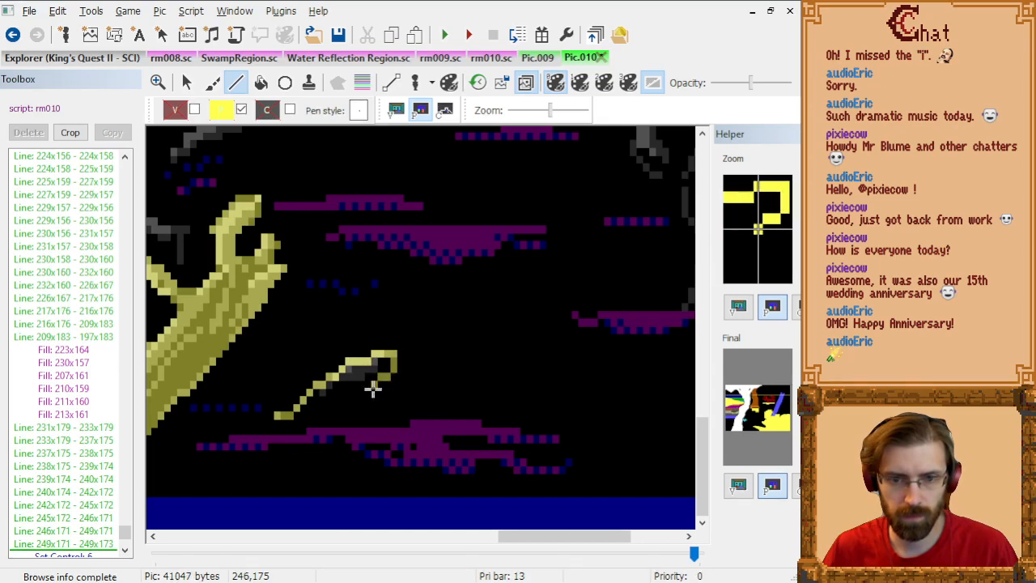
click(372, 389)
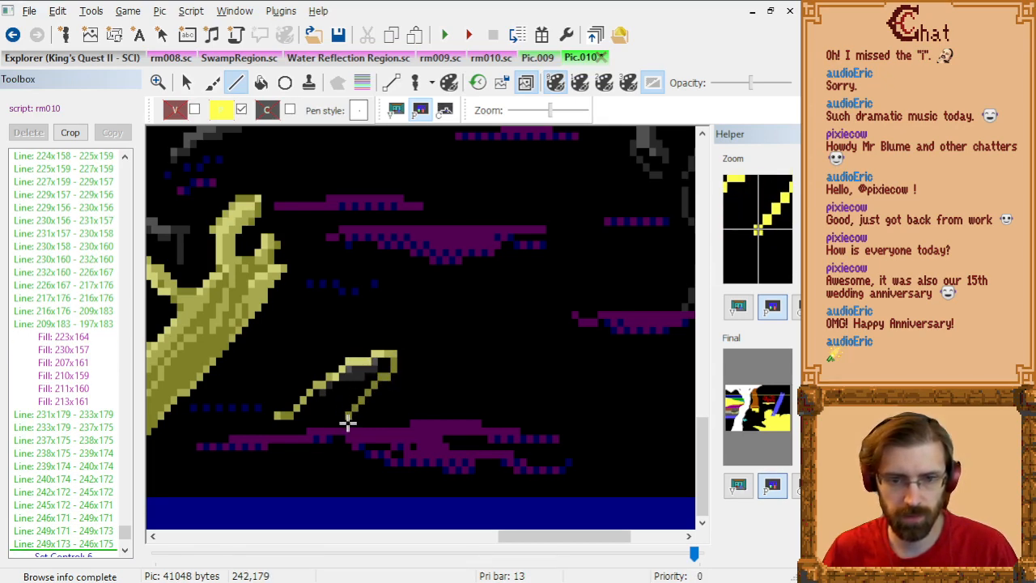
click(341, 428)
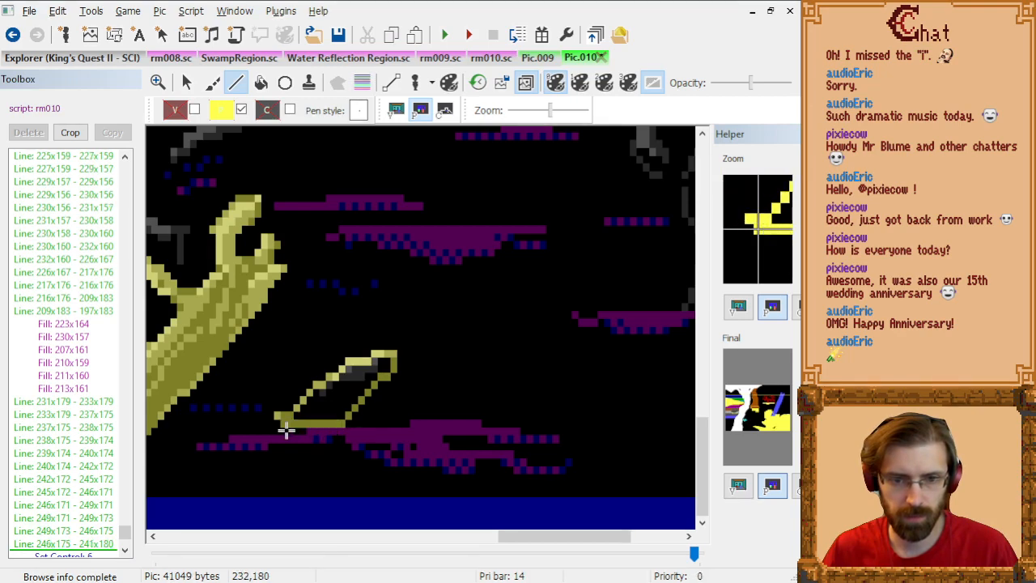
click(285, 430)
click(261, 83)
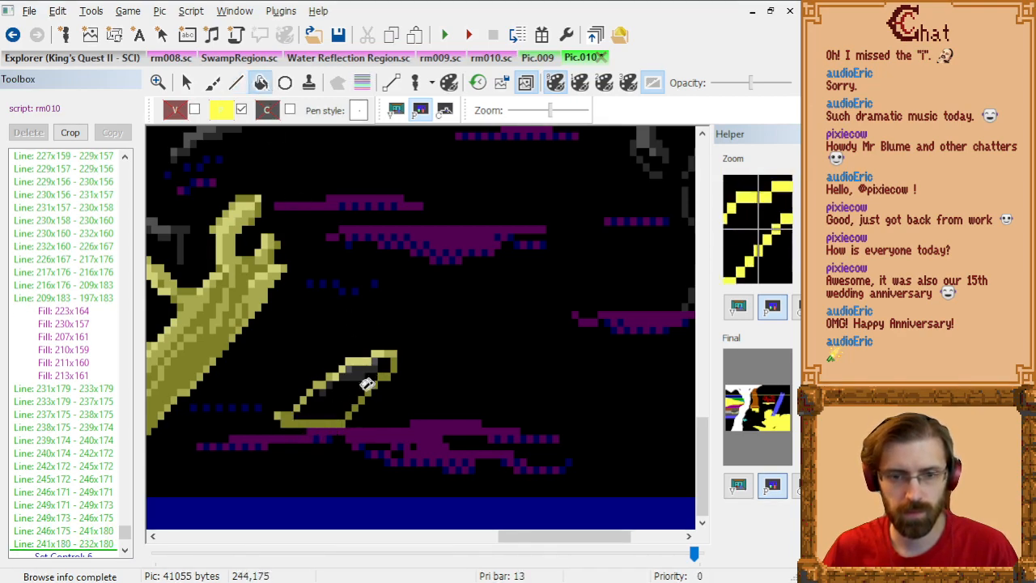
click(342, 398)
Step: Check the forked branch near the blue border against the priority bands and set the Line tool's priority to 12
scroll(453, 363, down, 1)
scroll(501, 362, up, 1)
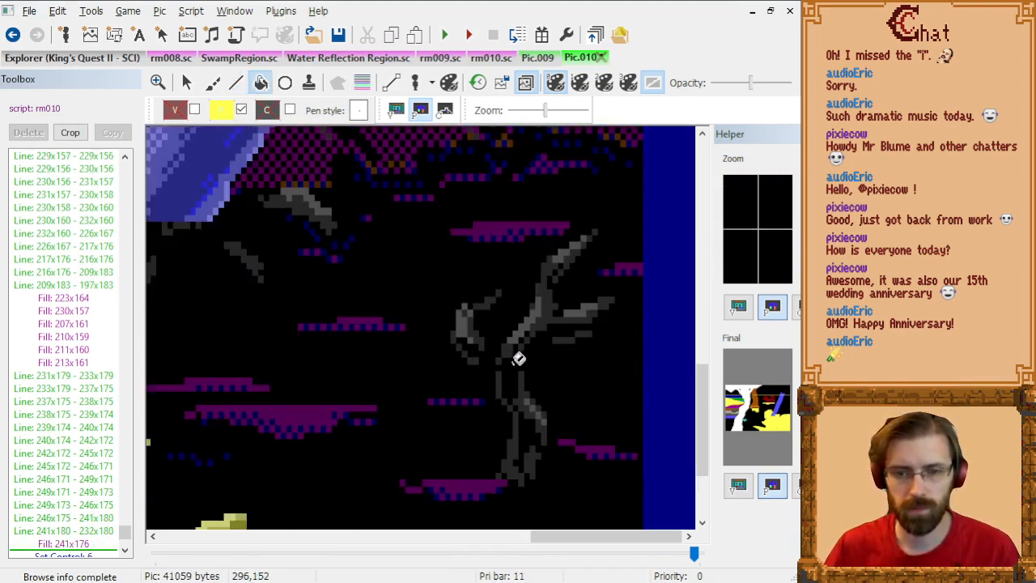
click(362, 83)
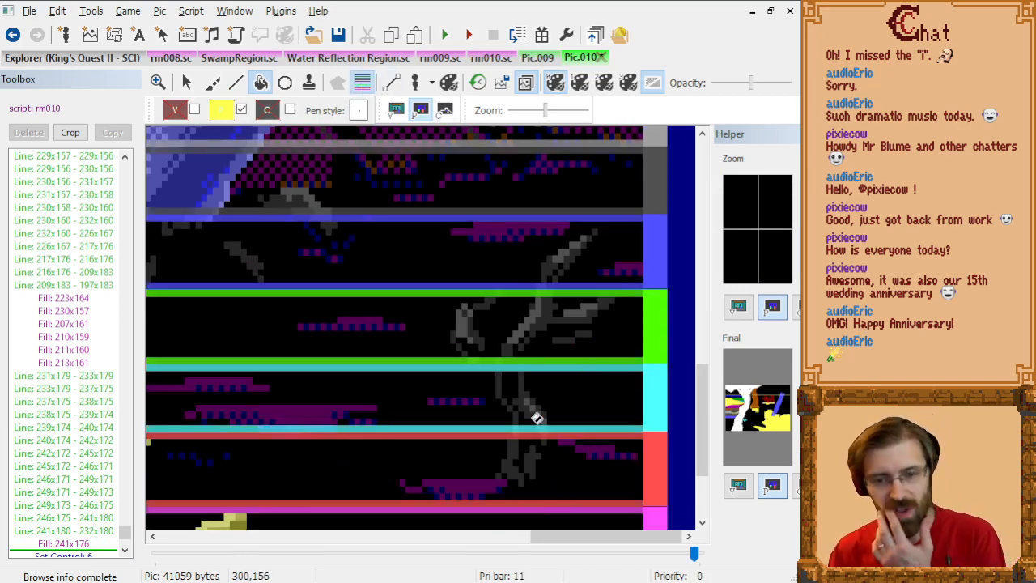
click(223, 108)
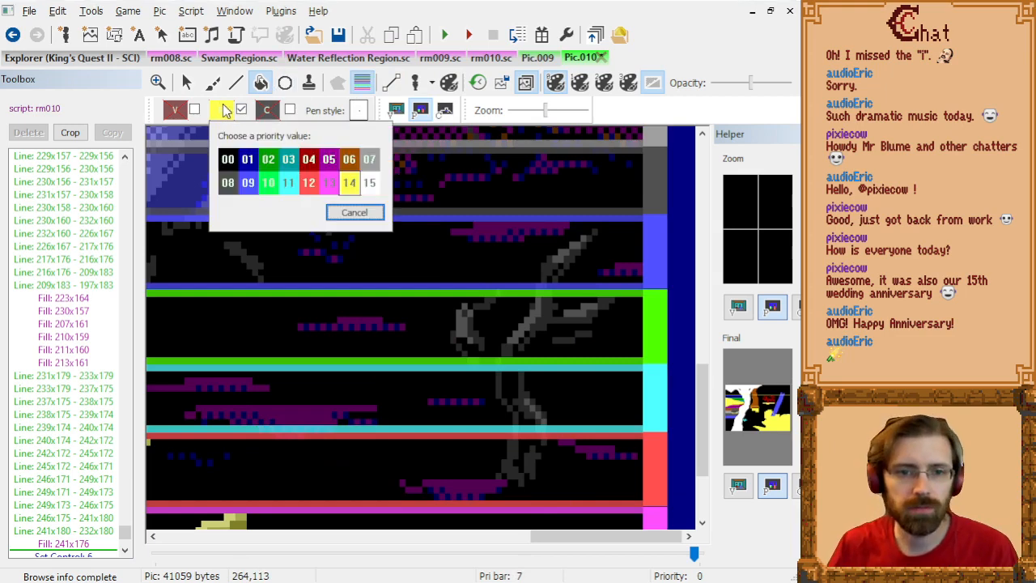
click(308, 183)
click(235, 82)
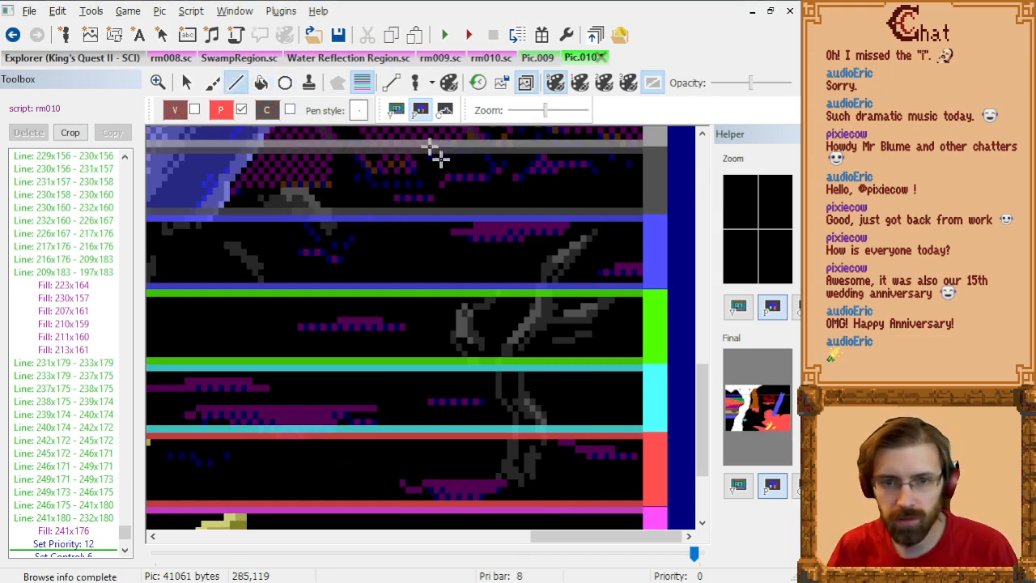
click(362, 83)
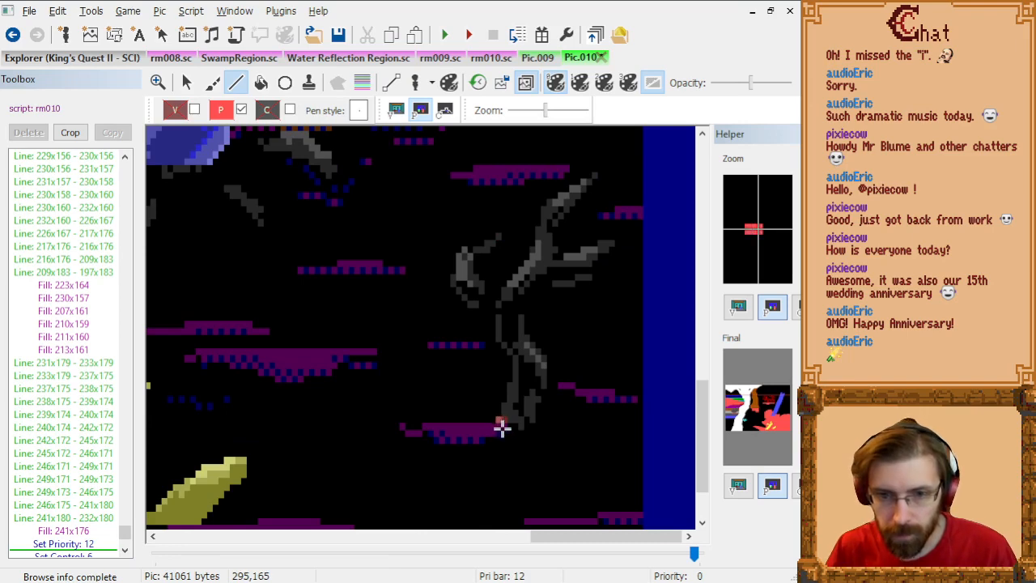
Step: Outline the forked branch's base and outer trunk edge from 294x165 through 296x166, 300x166, 302x162, 302x156, 298x152 and 298x149 to 302x145
click(503, 424)
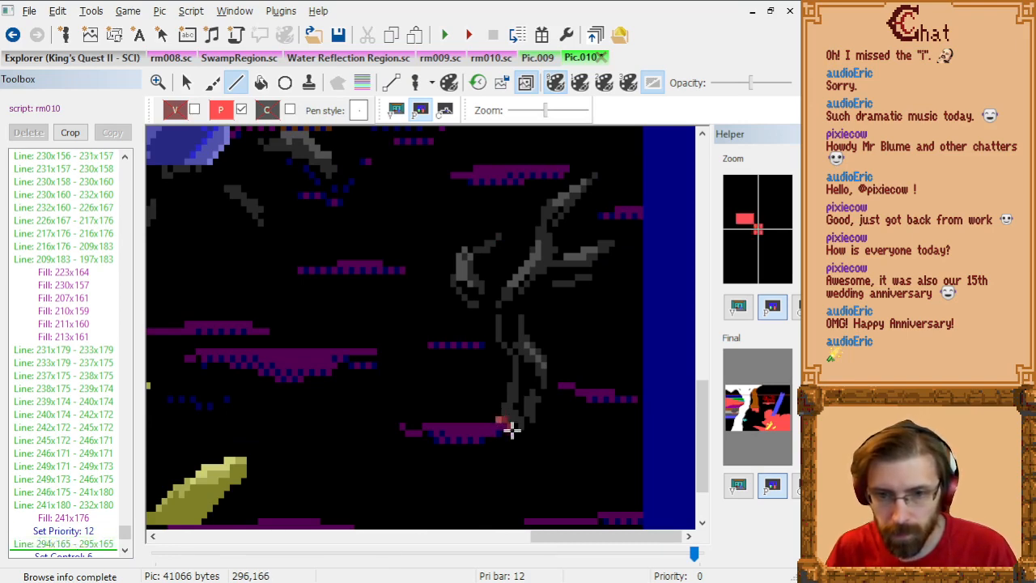
click(534, 429)
click(540, 427)
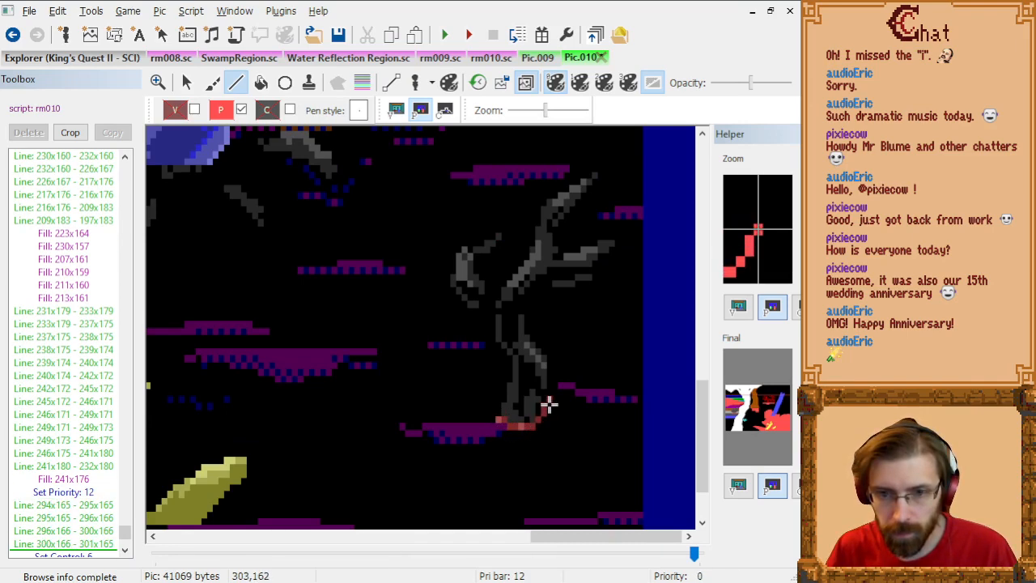
click(543, 403)
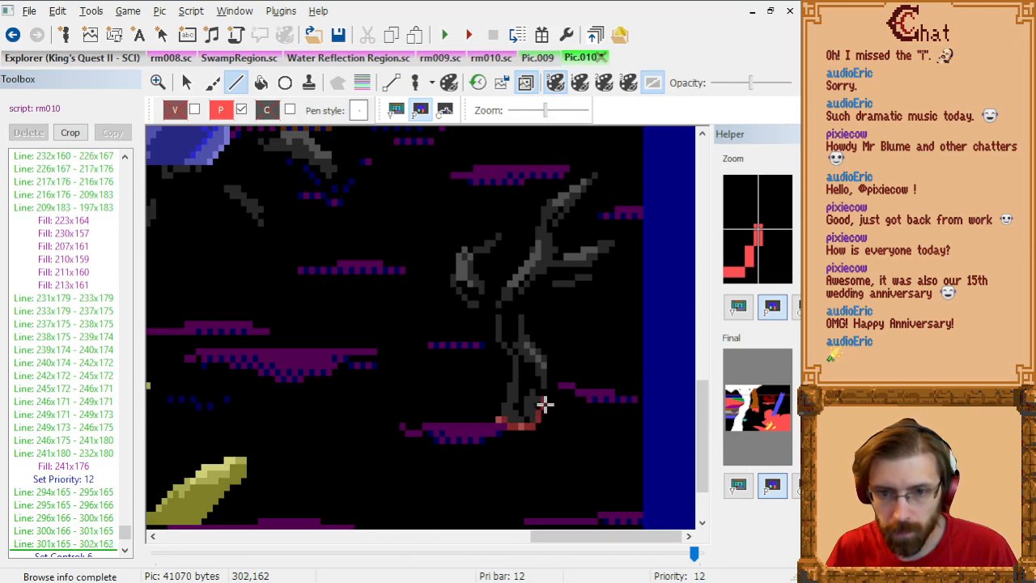
click(544, 364)
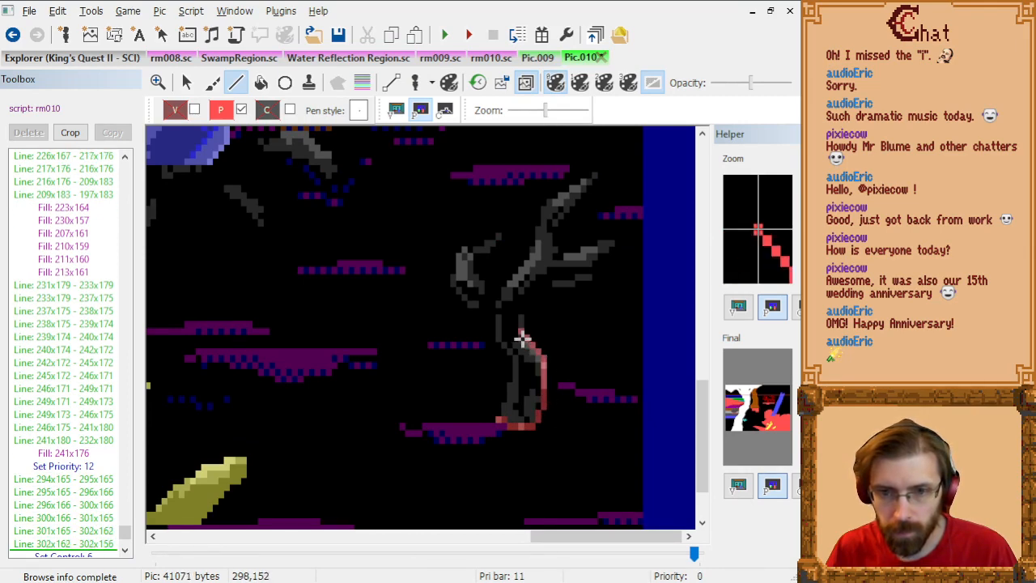
click(522, 338)
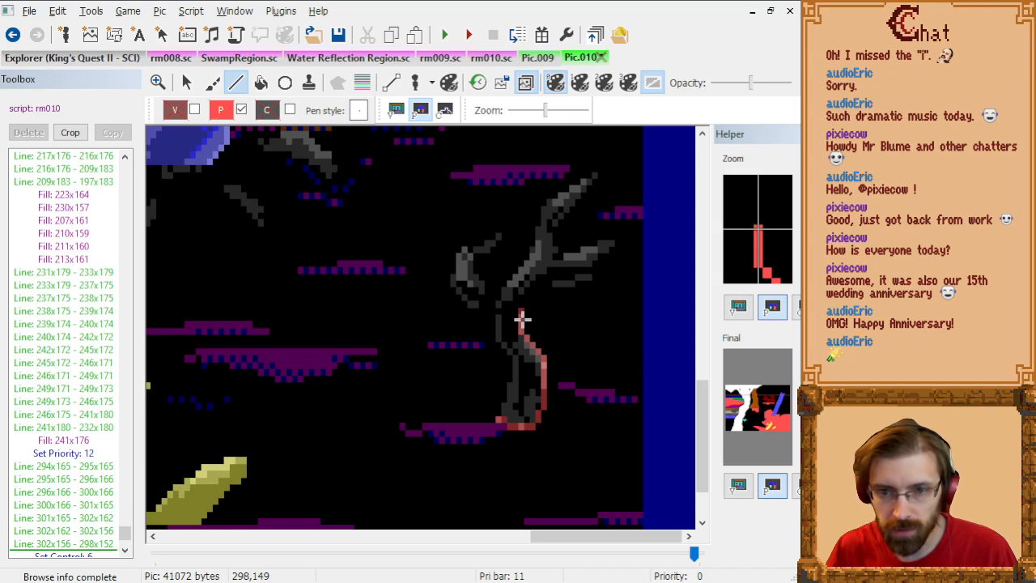
click(522, 320)
click(548, 290)
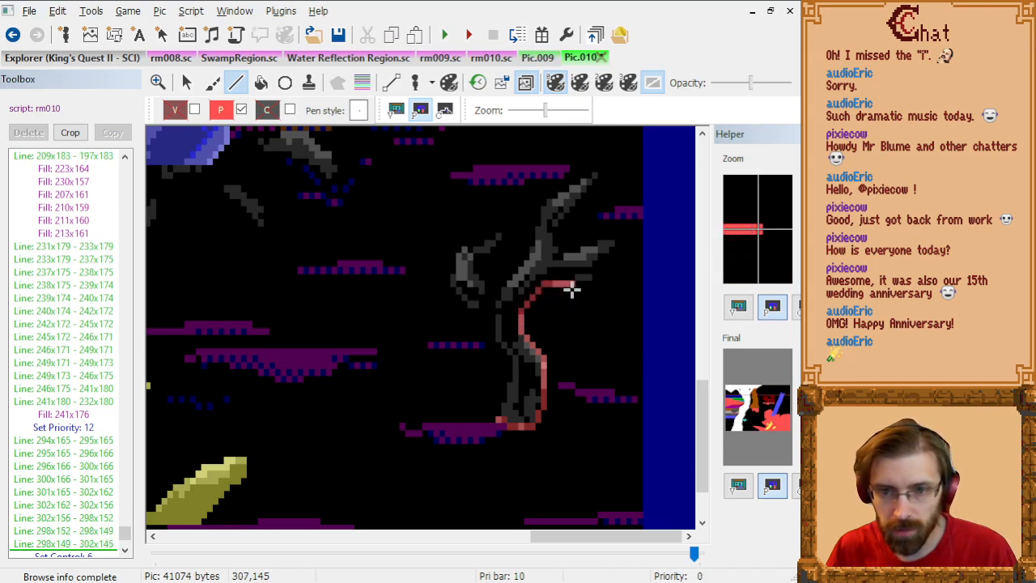
Step: Extend the outline under the side branch through 307x145 and 308x144 to 310x143, and remove the last line
click(571, 289)
click(578, 283)
click(588, 278)
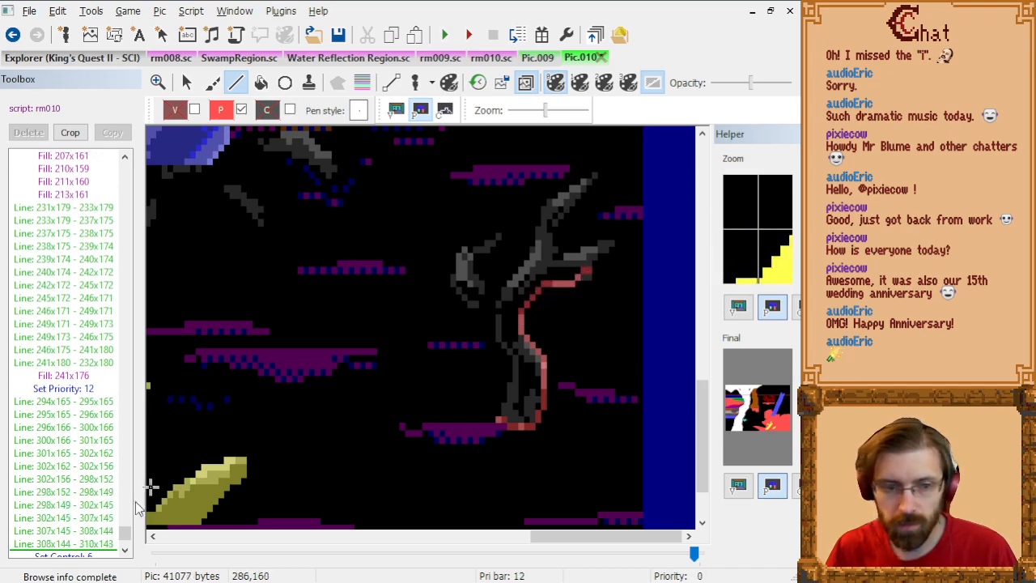
key(ctrl+z)
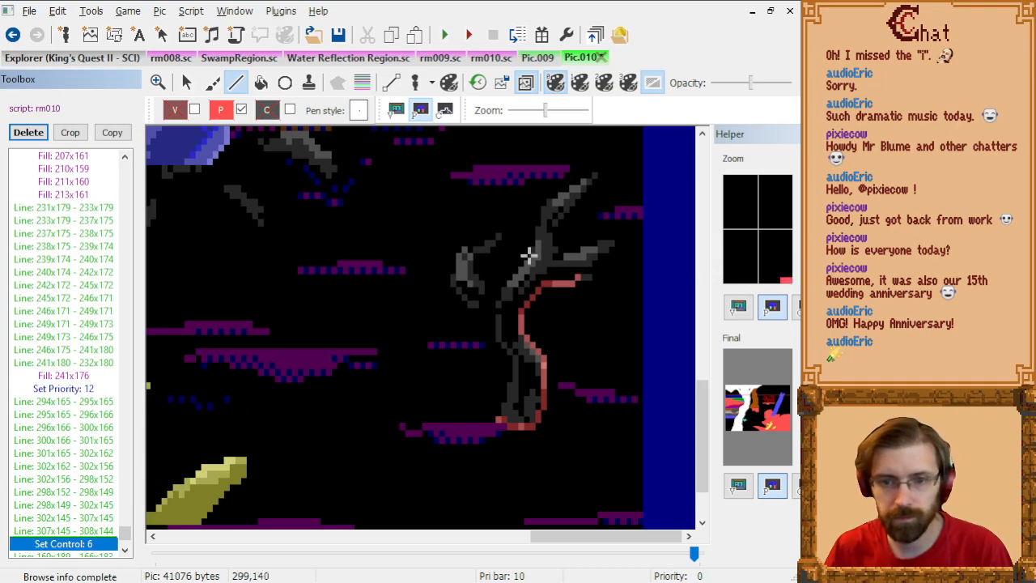
Step: Continue the side branch's outline from 308x144 through 310x144, 312x142 and 312x141 to 314x141
click(578, 280)
click(588, 280)
click(599, 269)
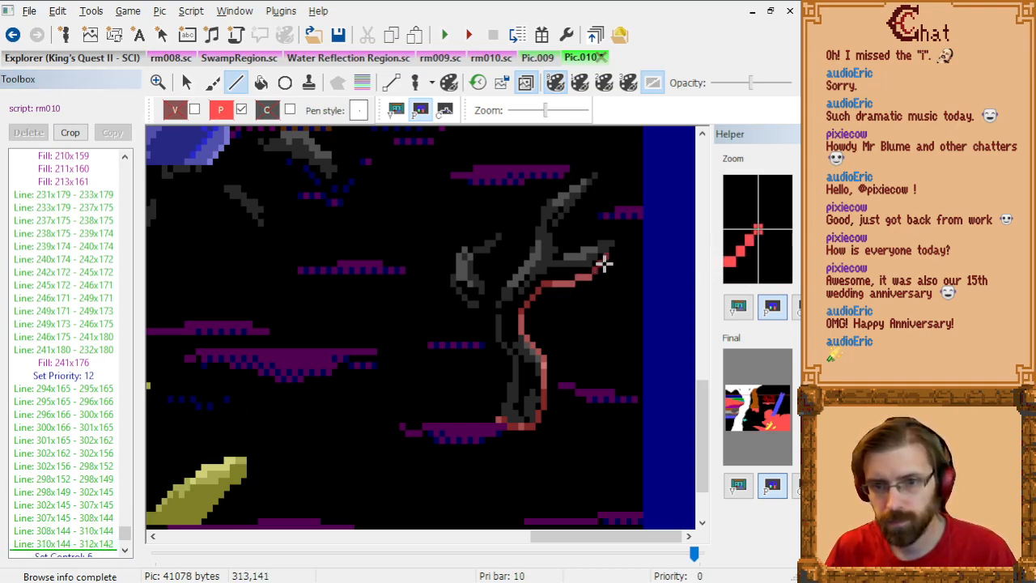
click(598, 263)
click(609, 263)
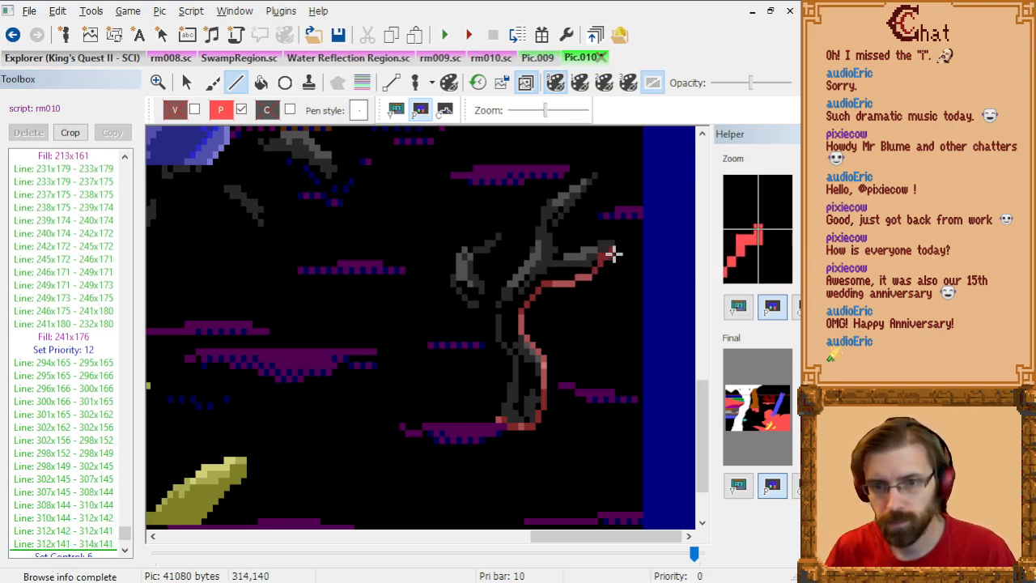
Step: Outline the side branch's tip and upper edge from 314x141 through 314x140, 315x139, 312x139, 310x140 and 306x141 to 304x141
click(612, 256)
click(614, 250)
click(599, 251)
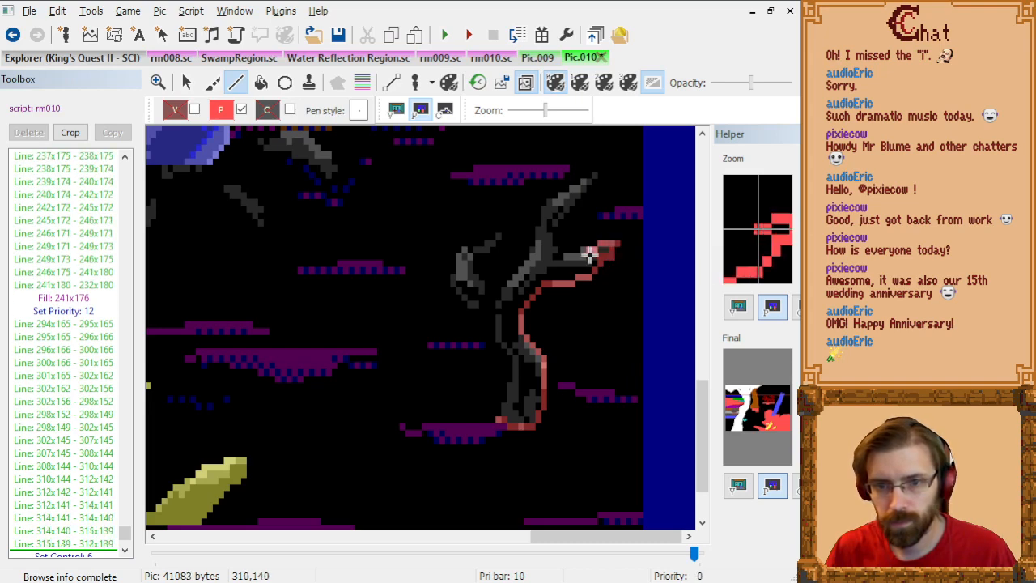
click(589, 256)
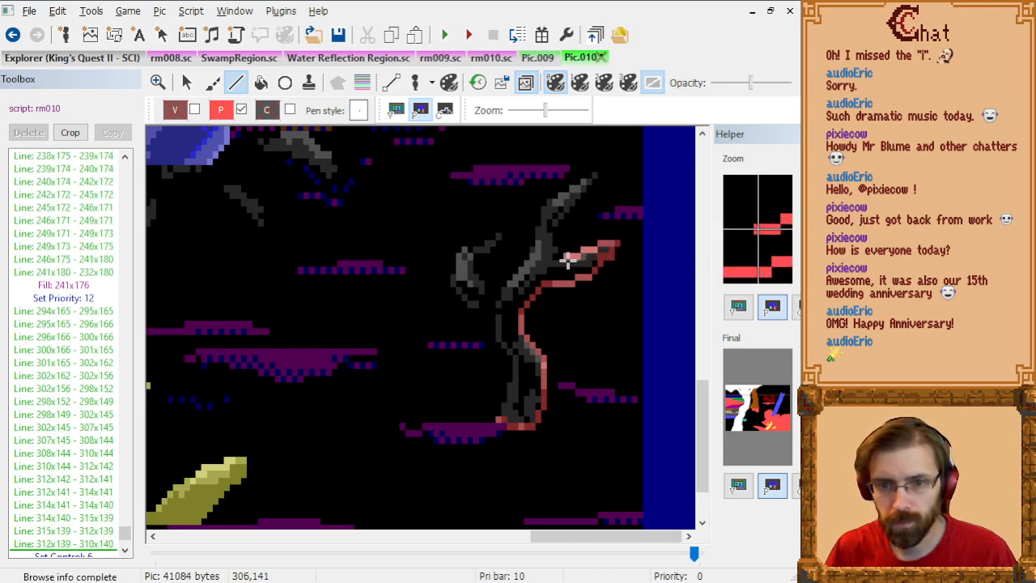
click(569, 259)
click(559, 260)
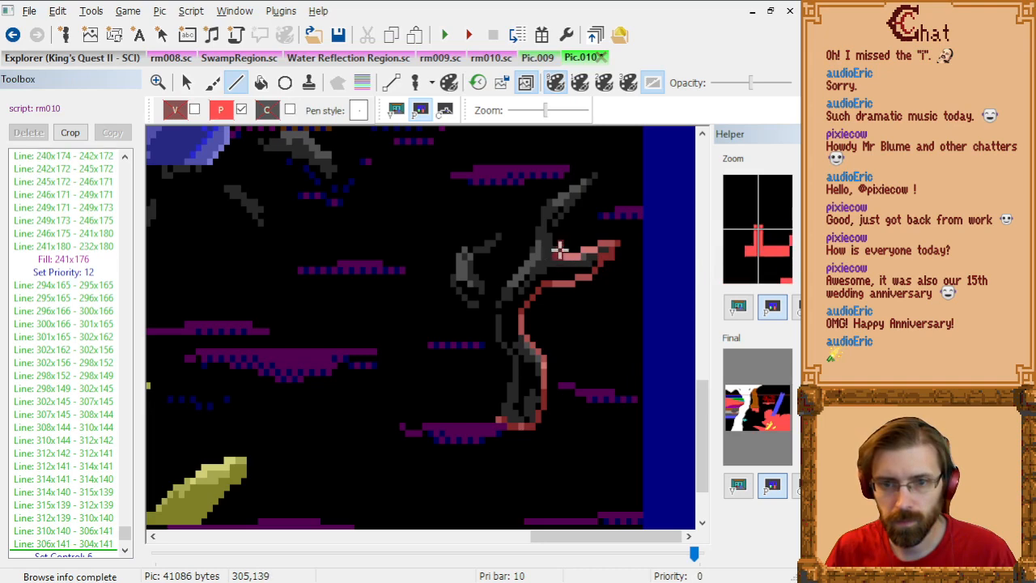
Step: Outline the upper branch's inner edge from 304x141 through 304x138, 305x136, 310x132 and 312x130 to its tip at 311x129
click(559, 242)
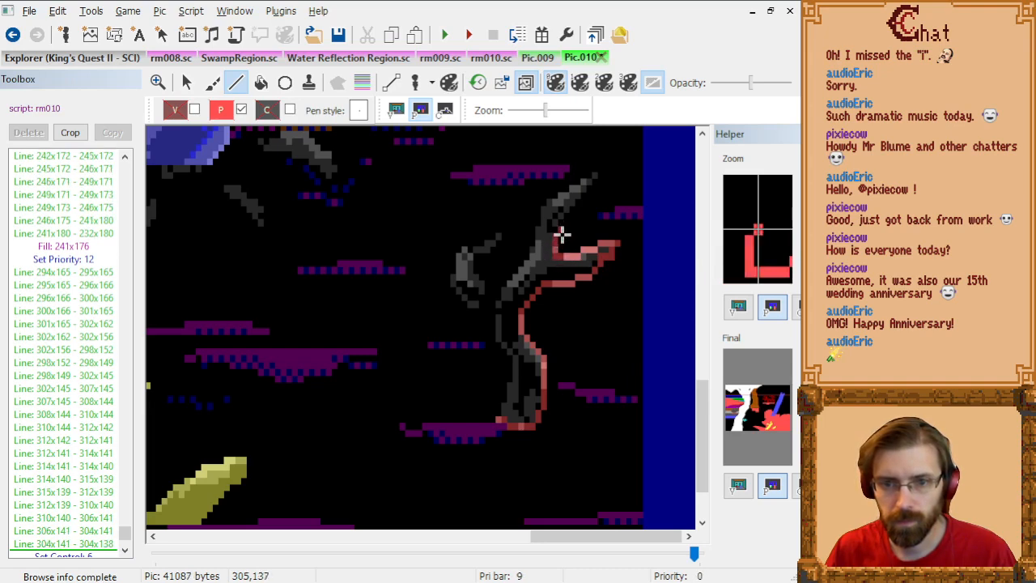
click(567, 228)
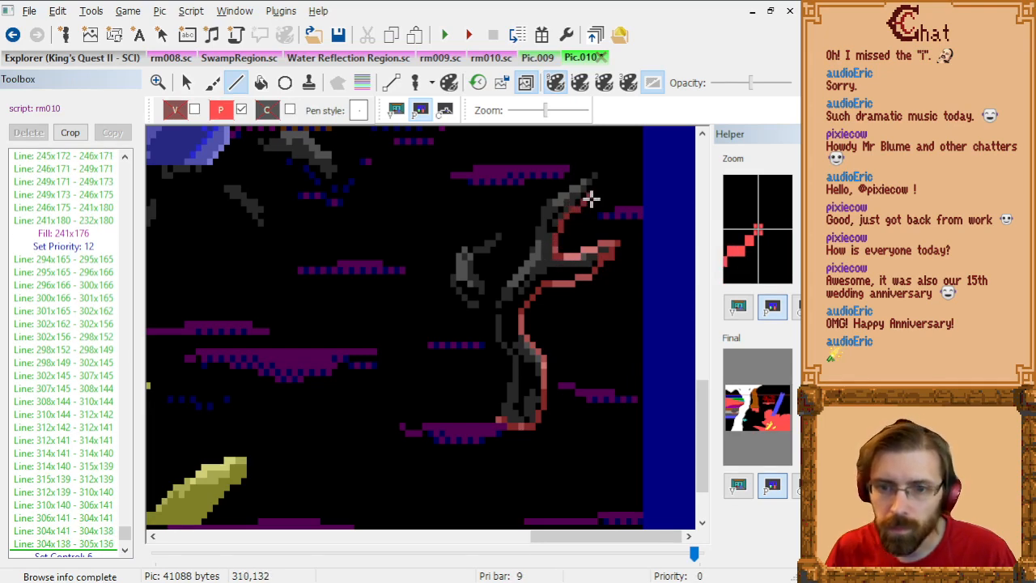
click(592, 198)
click(595, 184)
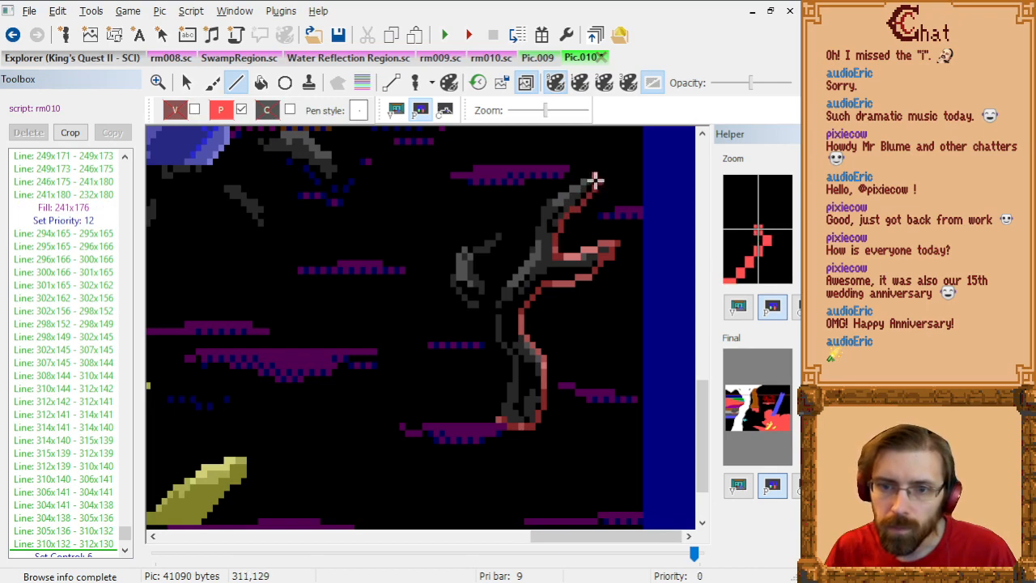
click(592, 179)
Step: Outline the upper branch's outer edge from 311x129 through 306x132, 303x133, 302x134, 301x139, 300x141 and 296x145 to 295x146
click(564, 206)
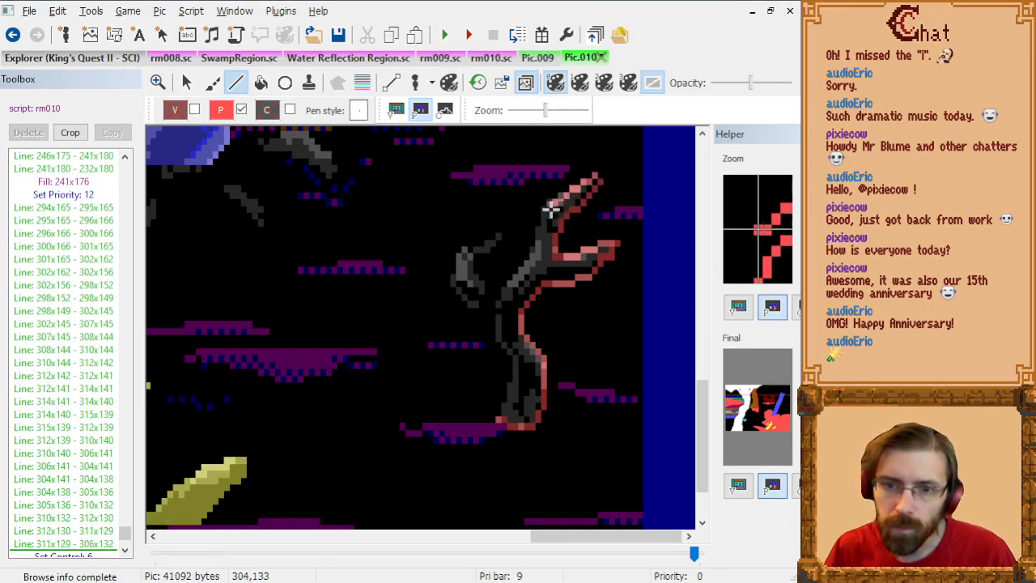
click(549, 213)
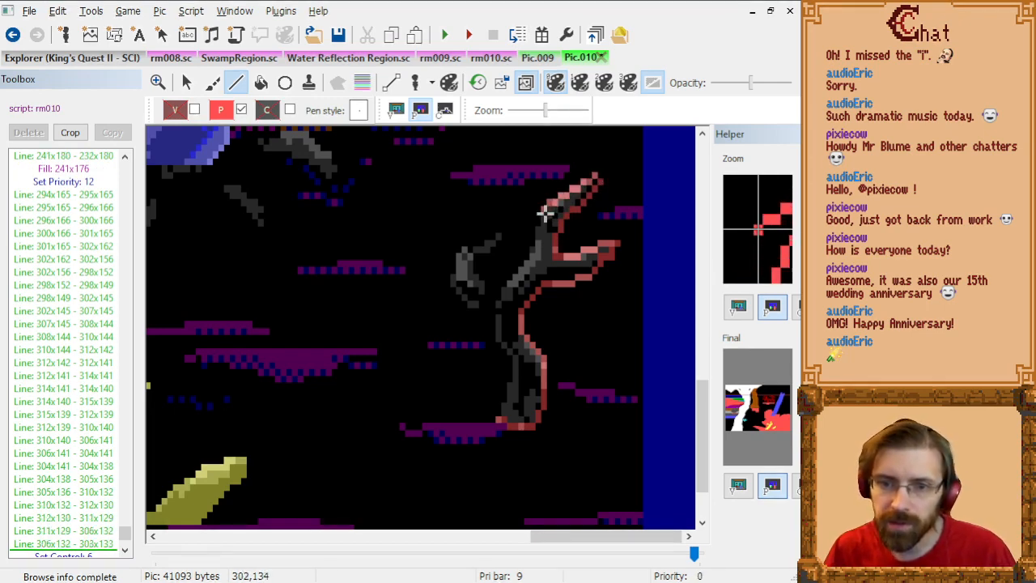
click(544, 220)
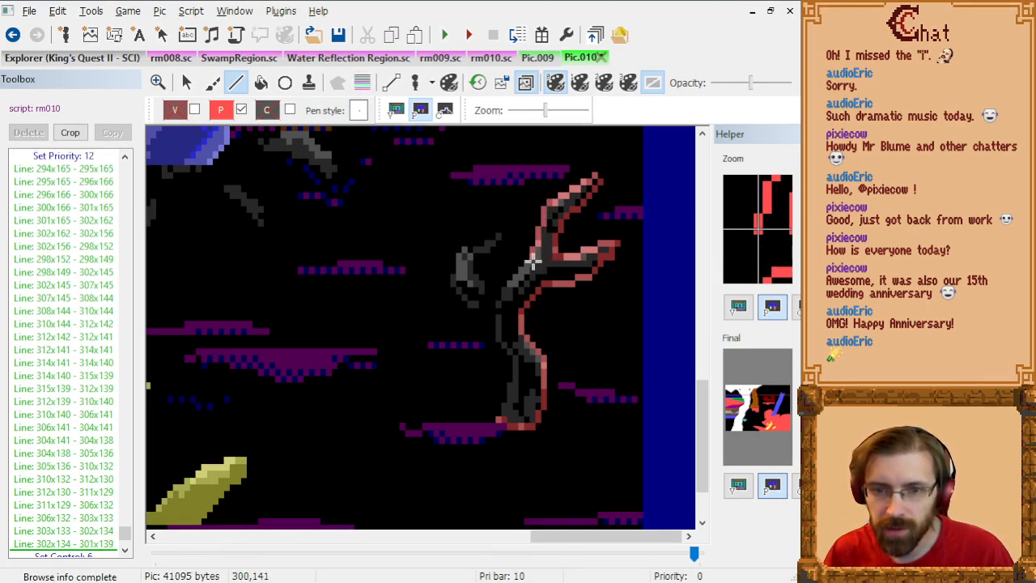
click(538, 250)
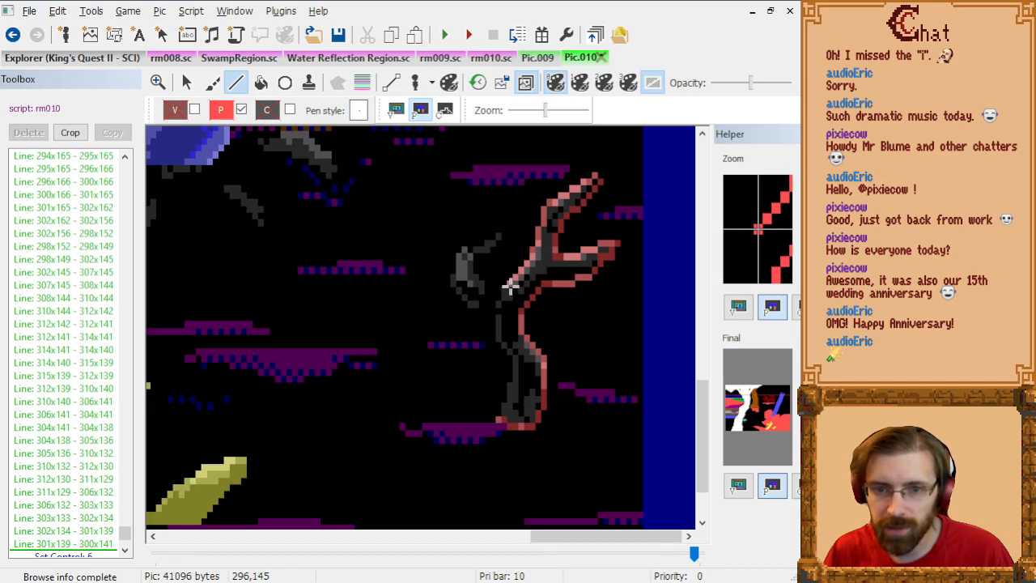
click(511, 285)
click(504, 293)
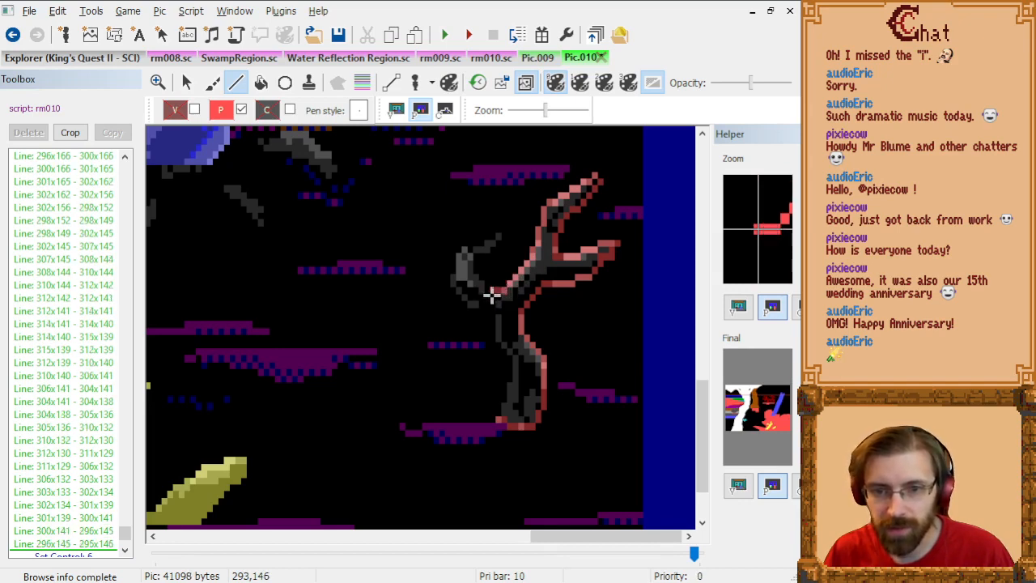
Step: Outline the curled branch's inner edge from 295x146 through 293x146, 290x145, 290x144, 289x143, 289x141, 290x141 and 292x140 to 294x139
click(491, 296)
click(478, 288)
click(478, 281)
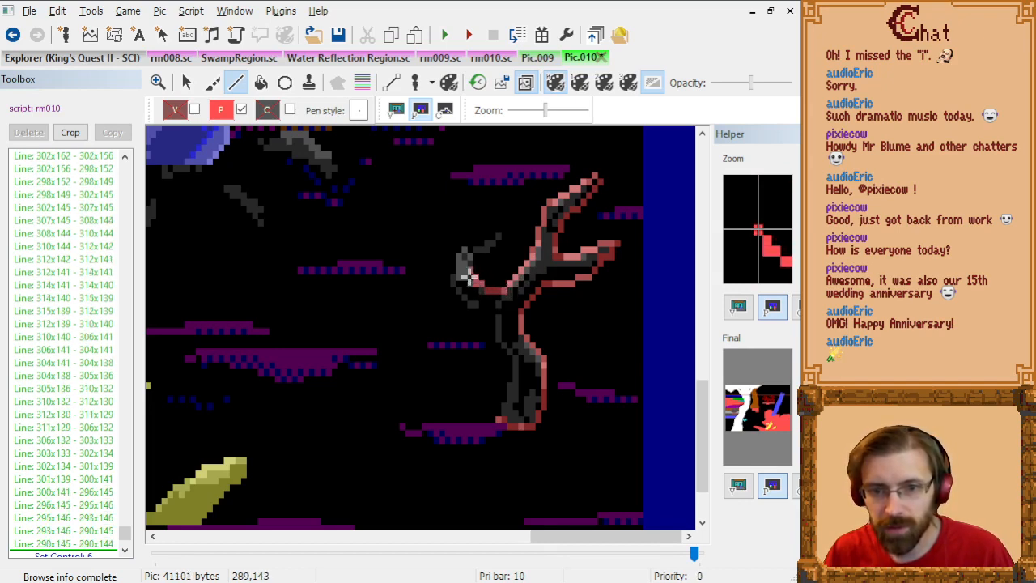
click(471, 274)
click(472, 259)
click(478, 259)
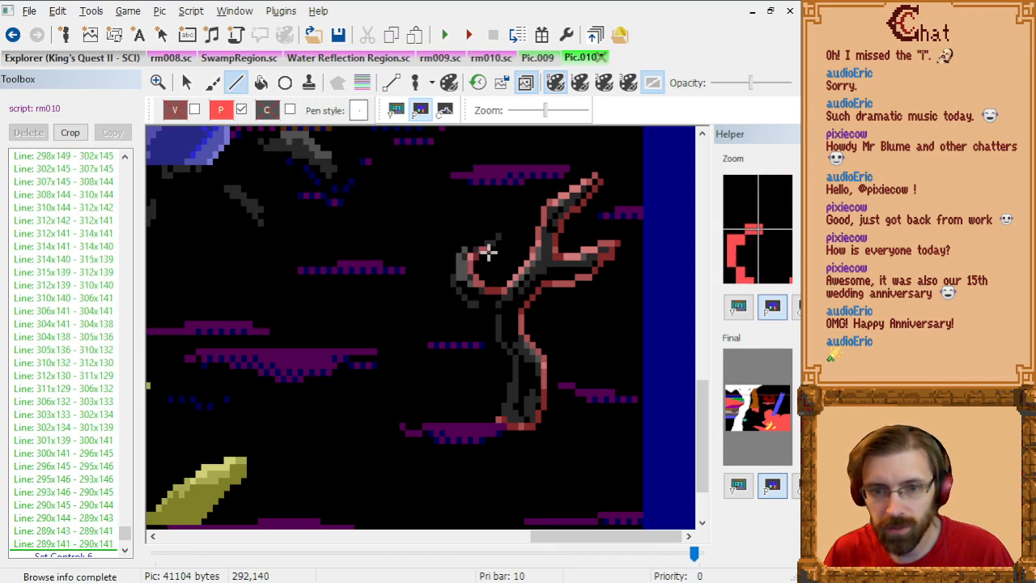
click(488, 251)
click(498, 246)
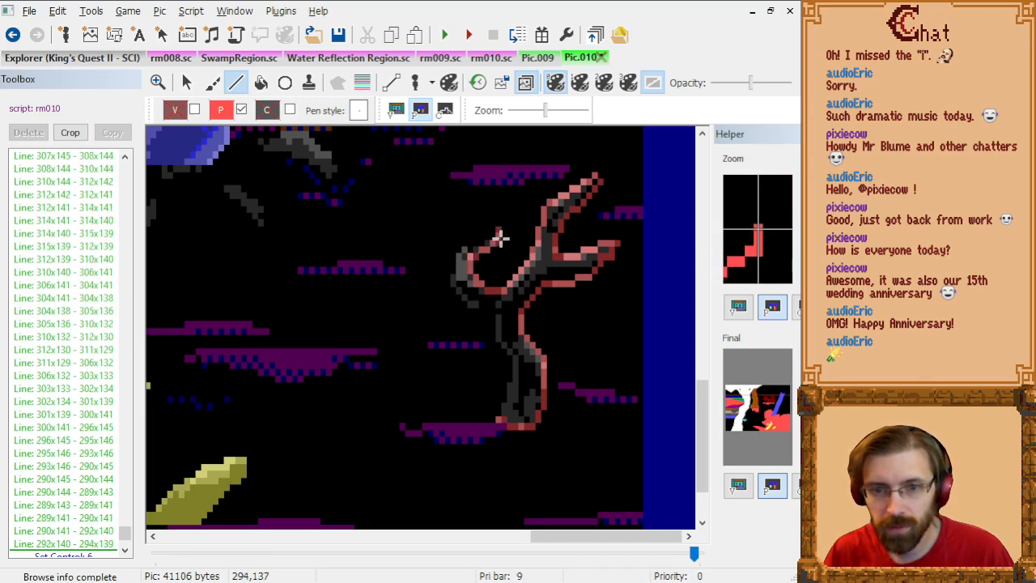
Step: Outline the curled branch's tip and outer edge through 294x138, 293x138, 292x140, 290x139, 290x140, 288x140, 287x141, 287x142 and 286x145 to 289x148
click(499, 241)
click(494, 242)
click(488, 251)
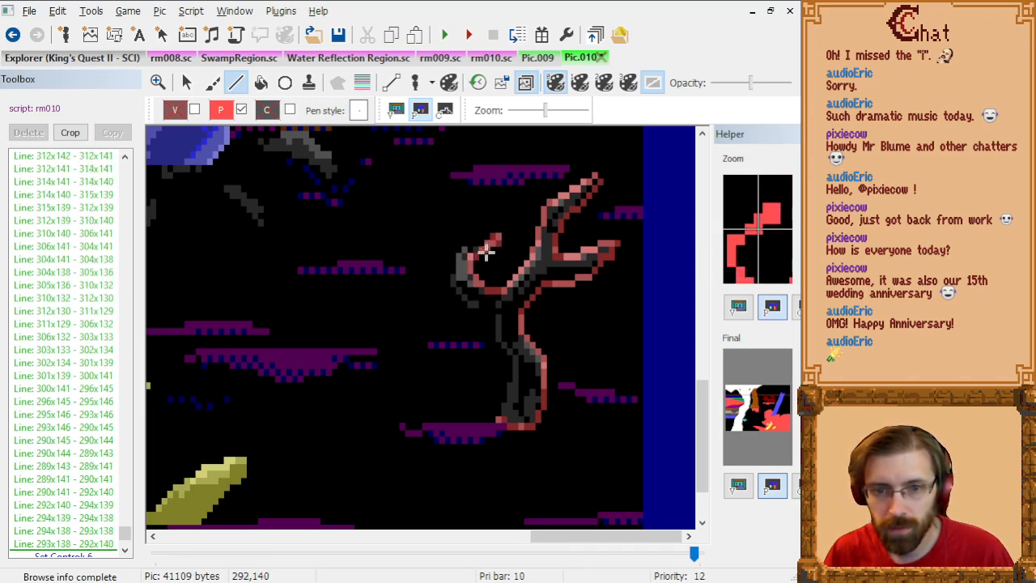
click(477, 247)
click(478, 252)
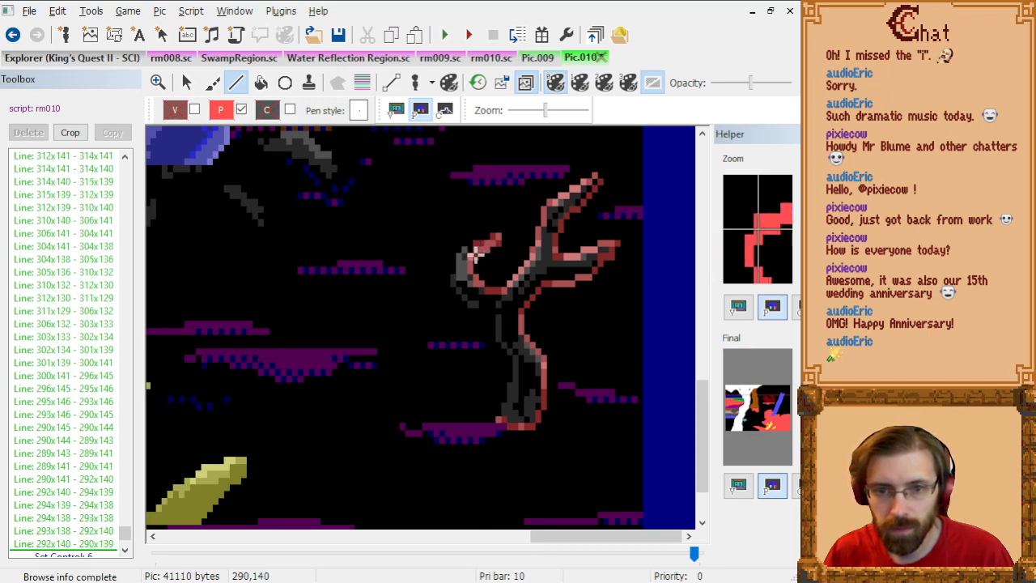
click(468, 254)
click(459, 262)
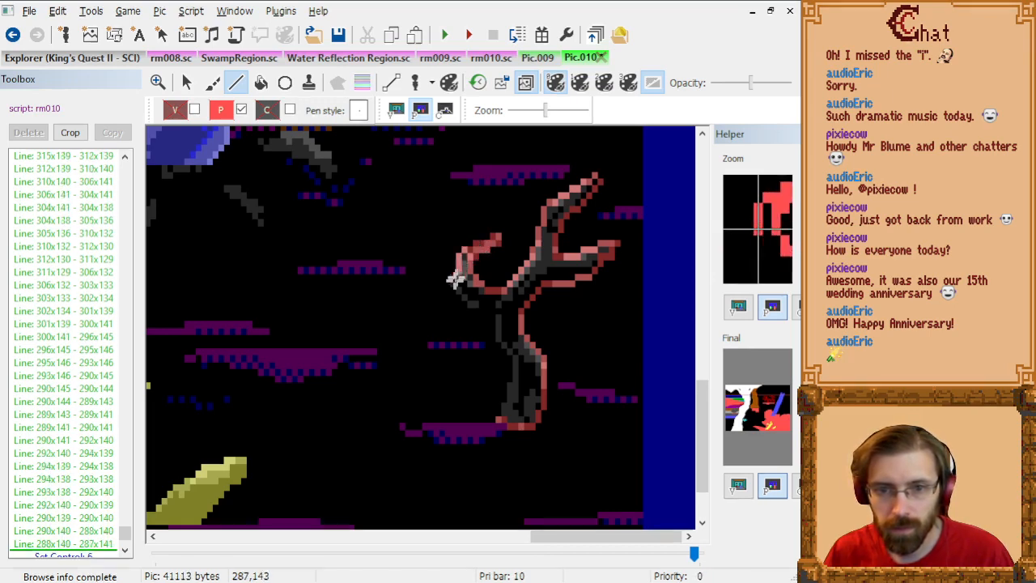
click(459, 270)
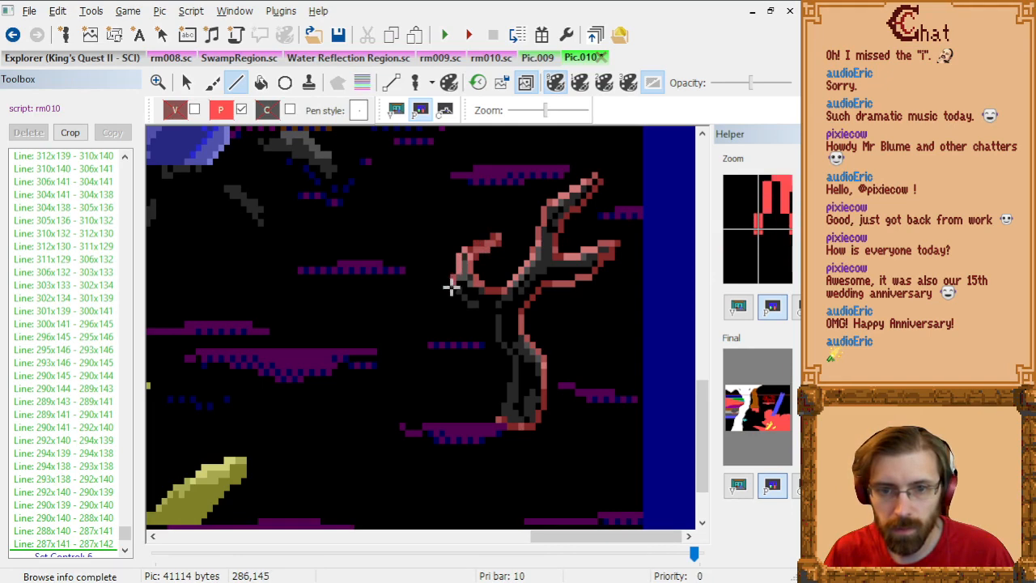
click(453, 288)
click(474, 308)
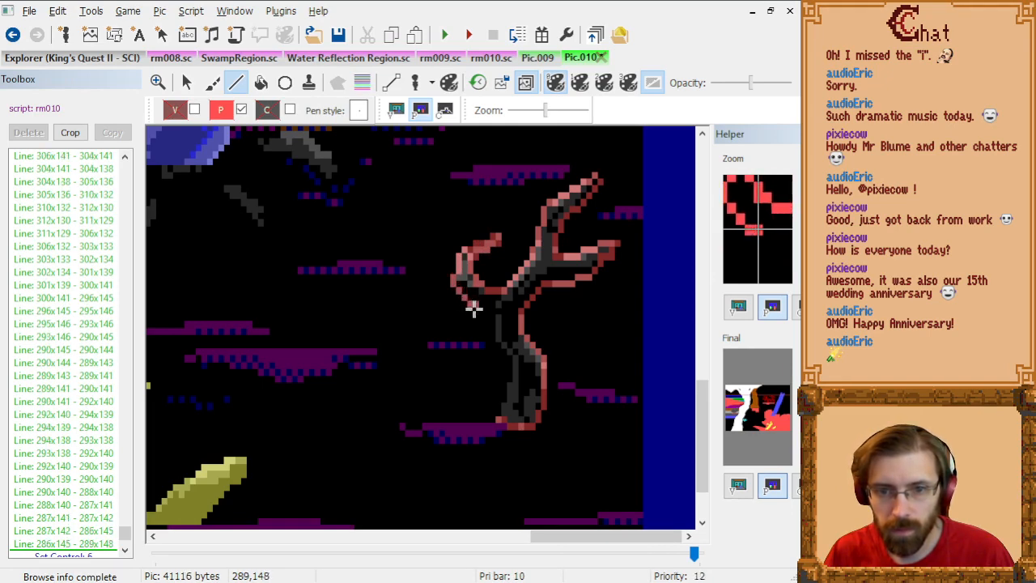
Step: Close the outline down the trunk's remaining edge through 291x148, 293x148, 293x149, 294x150, 294x153, 297x156, 297x159 and 296x161 to 295x164
click(482, 309)
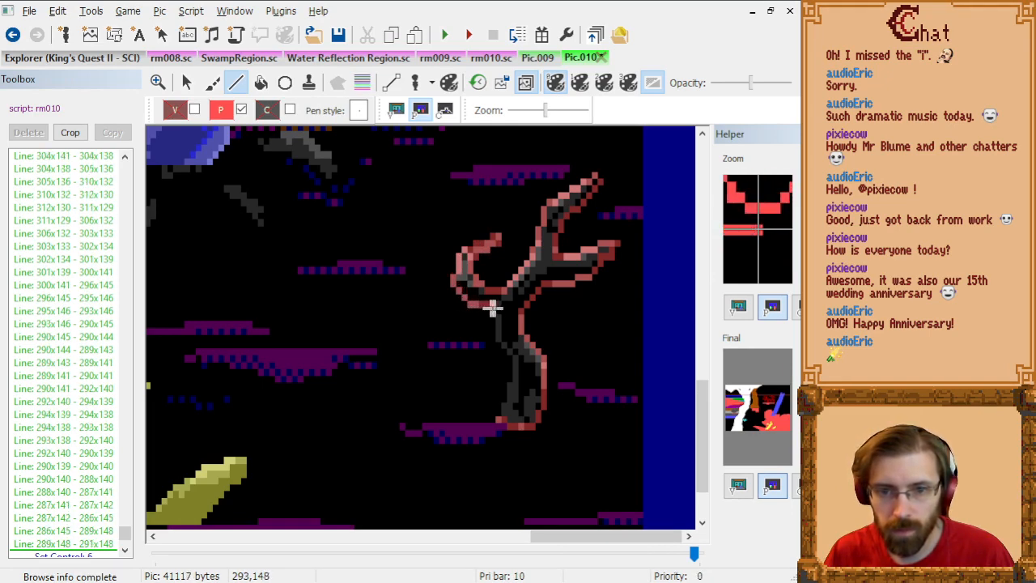
click(497, 317)
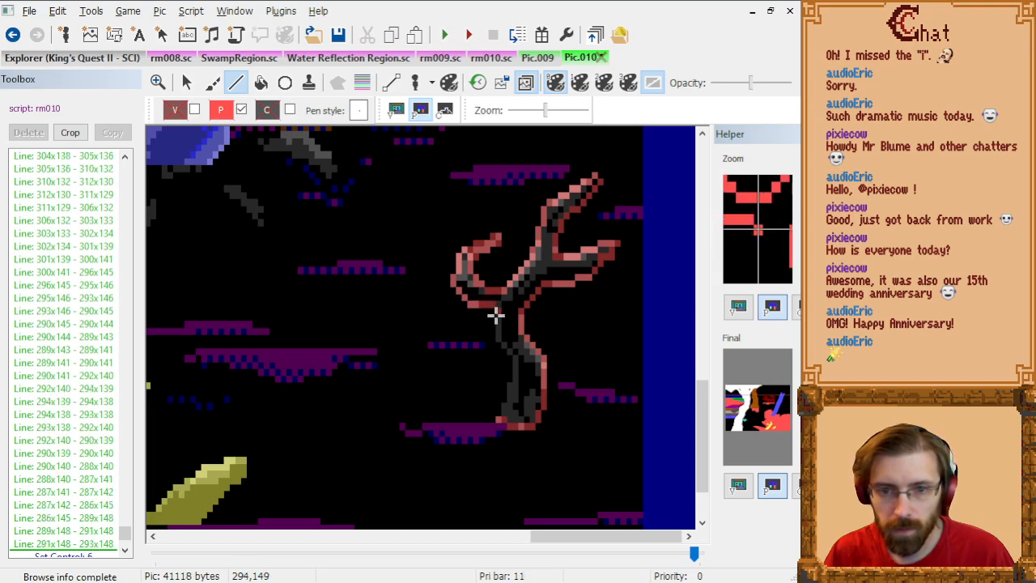
click(497, 323)
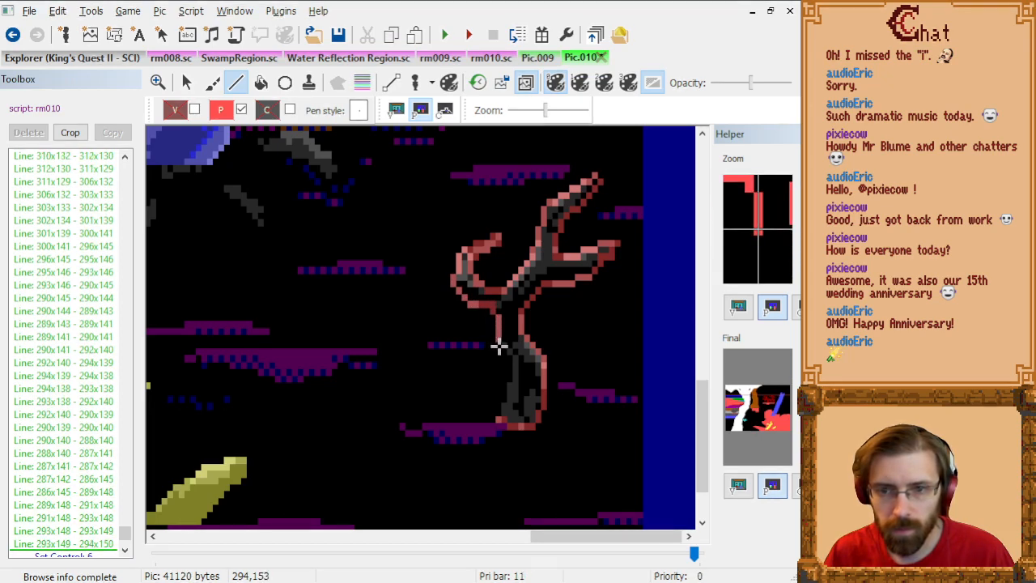
click(499, 346)
click(513, 365)
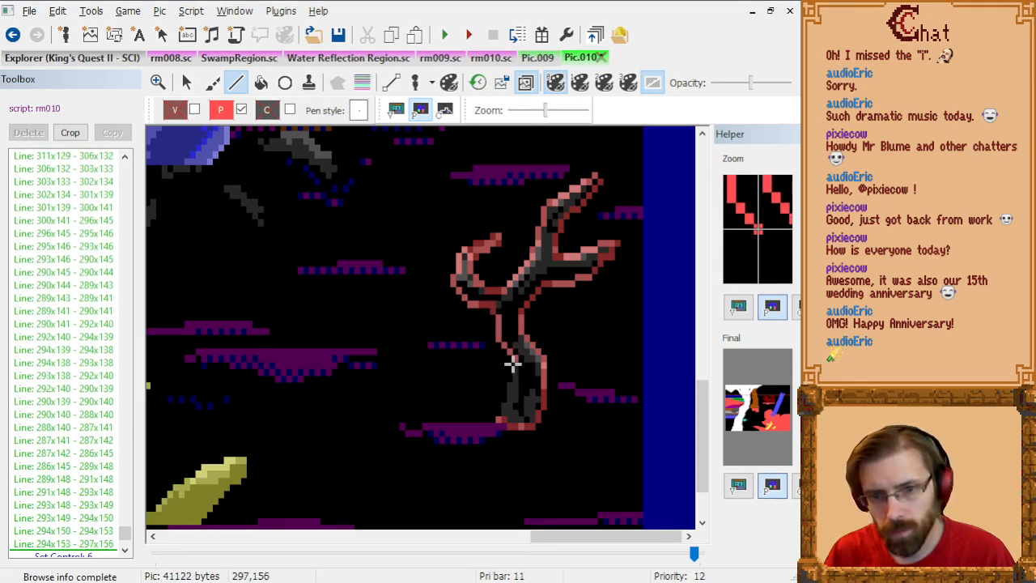
click(514, 383)
click(510, 395)
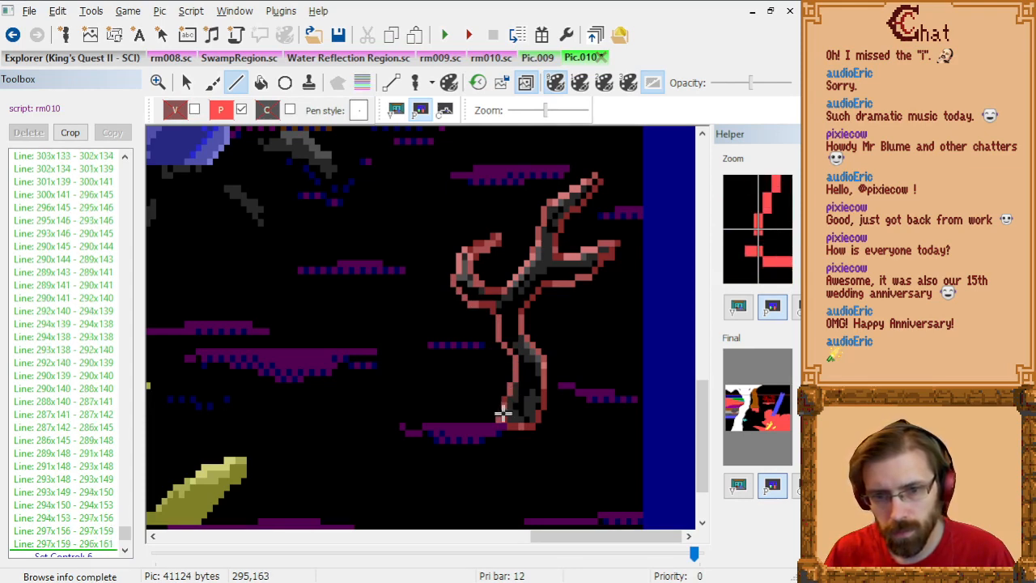
click(503, 420)
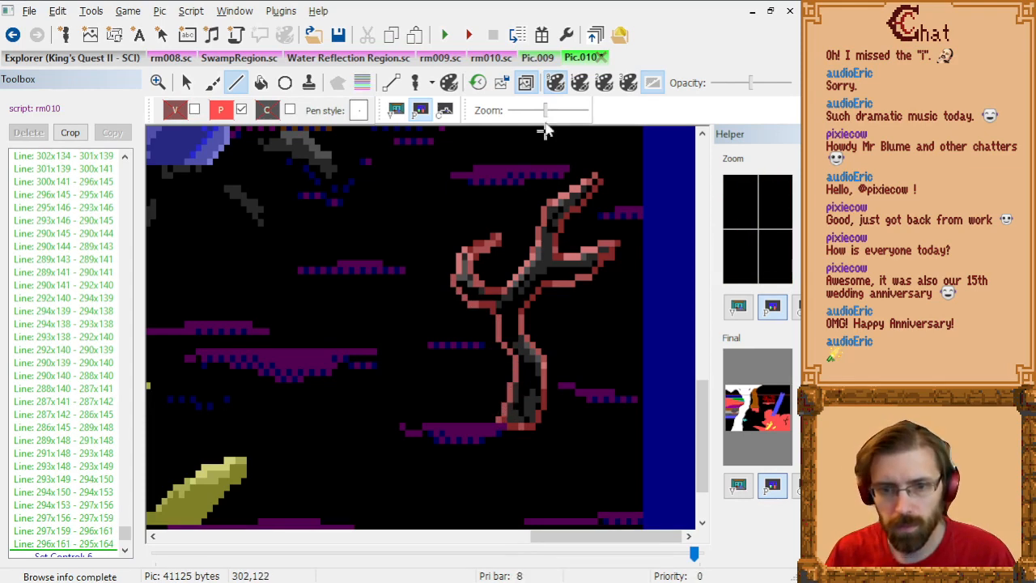
Step: Fill the outlined forked branch with priority 12 at 302x143, and fill the leftover spots at its tips at 312x140 and 311x130
click(261, 82)
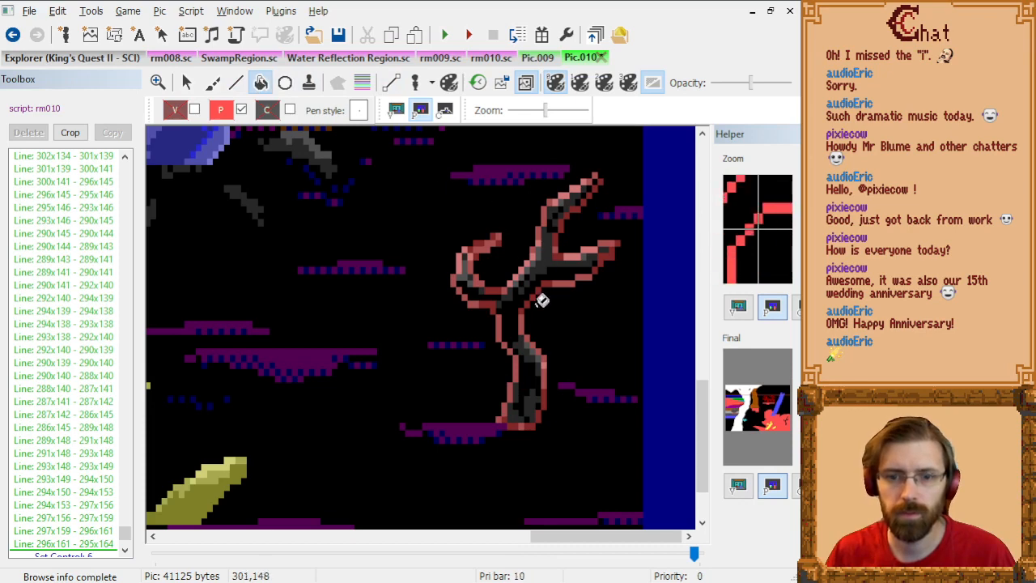
click(544, 266)
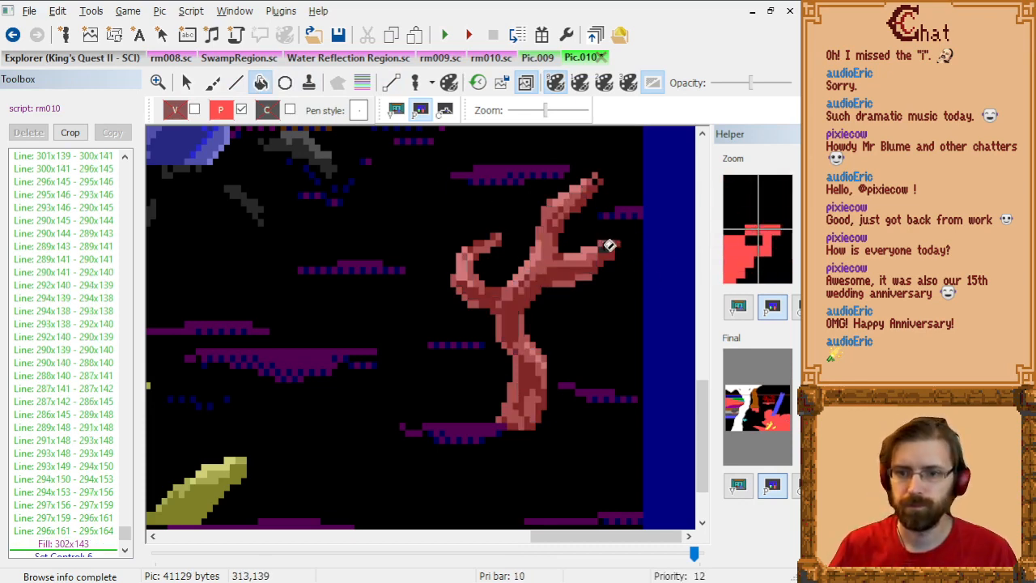
click(607, 243)
click(597, 183)
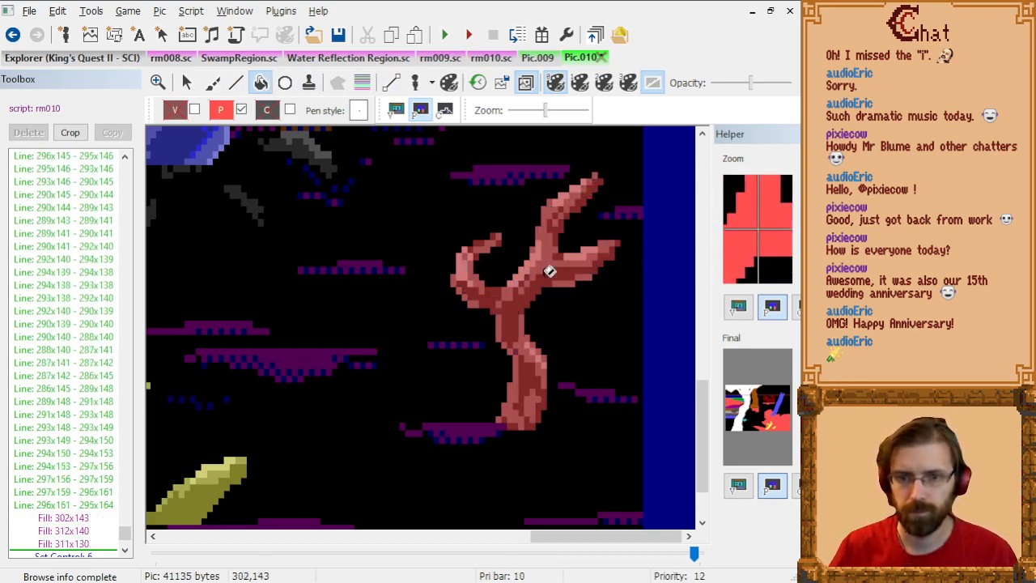
Step: Check the remaining grey branches against the priority bands, view the whole picture, and disable priority drawing with the Line tool selected
scroll(513, 320, down, 1)
scroll(513, 321, down, 1)
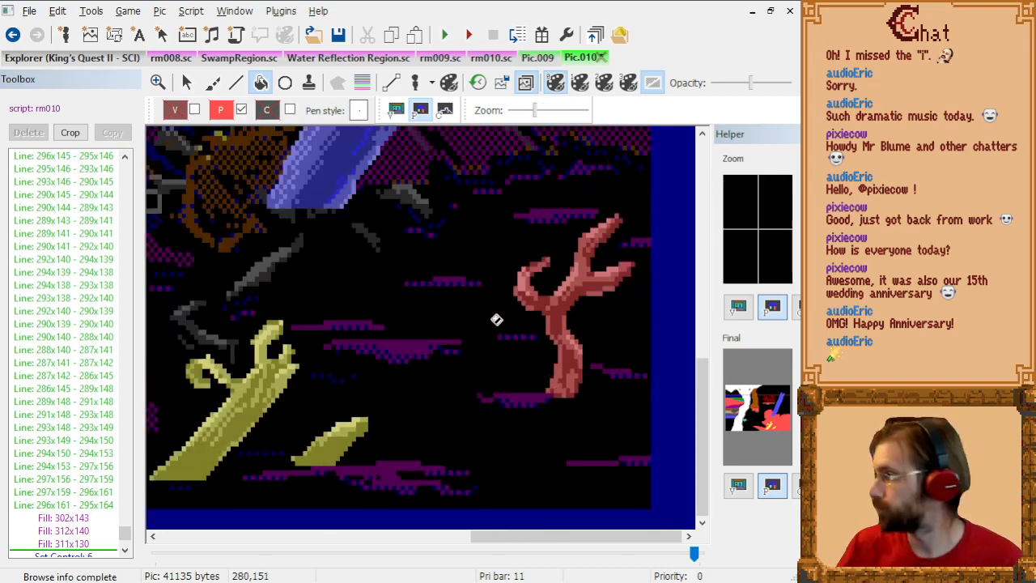
scroll(497, 318, up, 4)
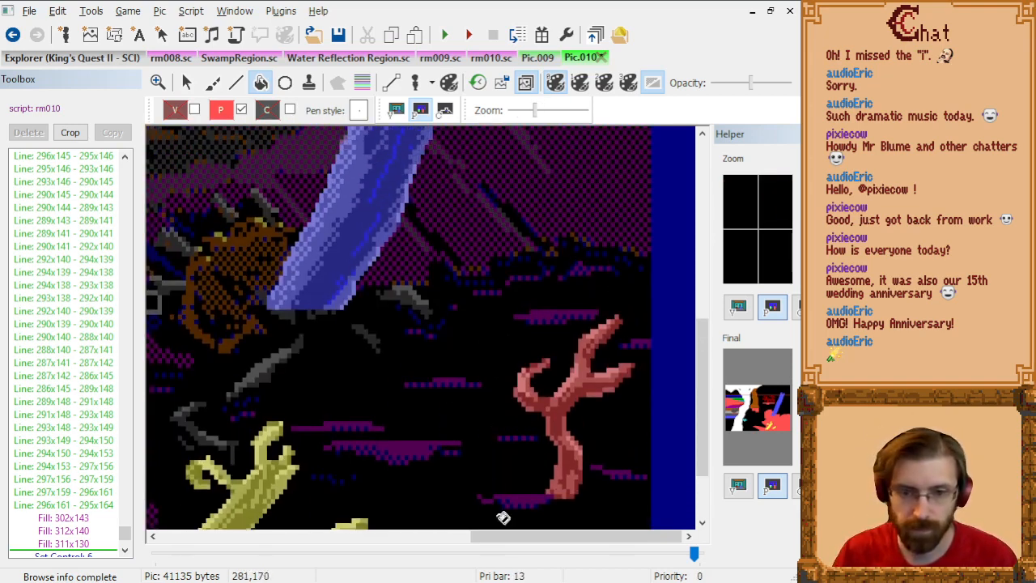
drag(515, 536, 458, 541)
scroll(492, 386, down, 4)
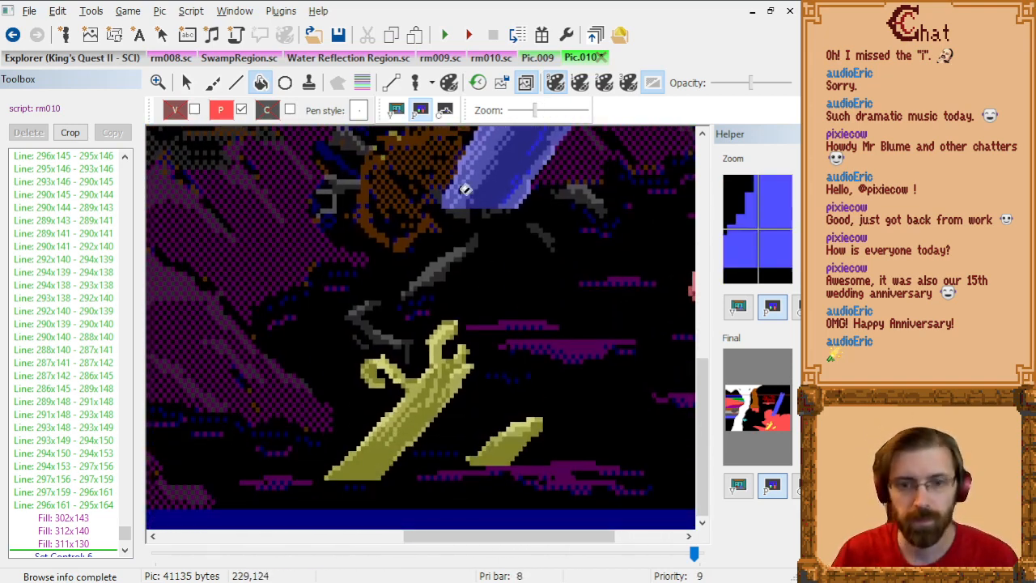
click(235, 83)
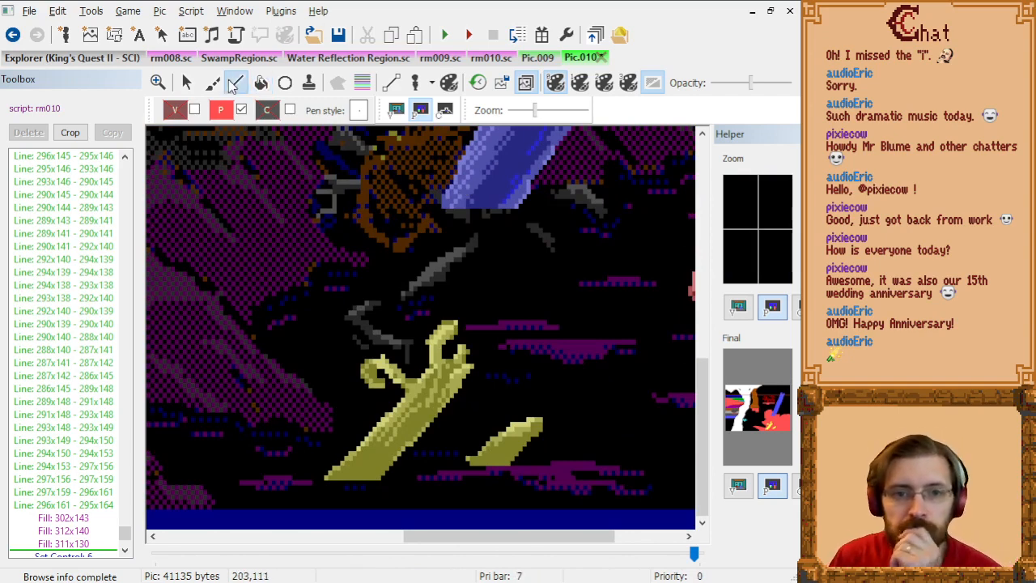
click(362, 89)
click(362, 89)
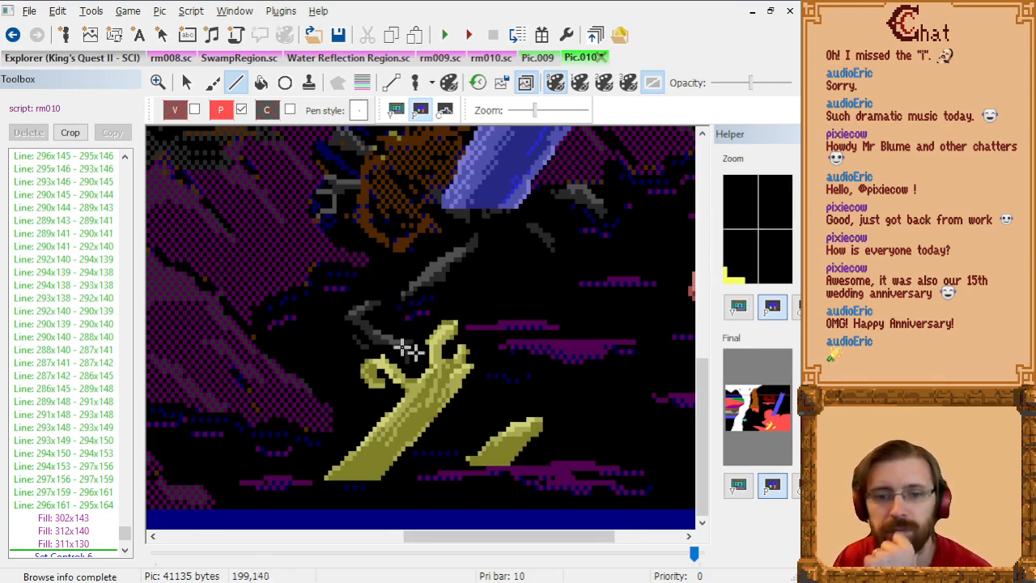
scroll(451, 279, down, 2)
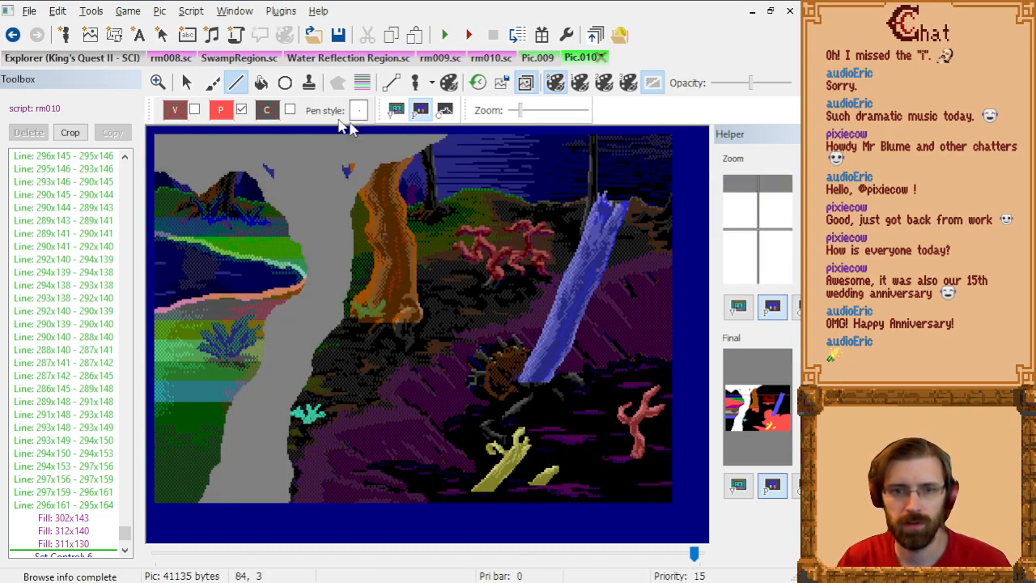
click(241, 110)
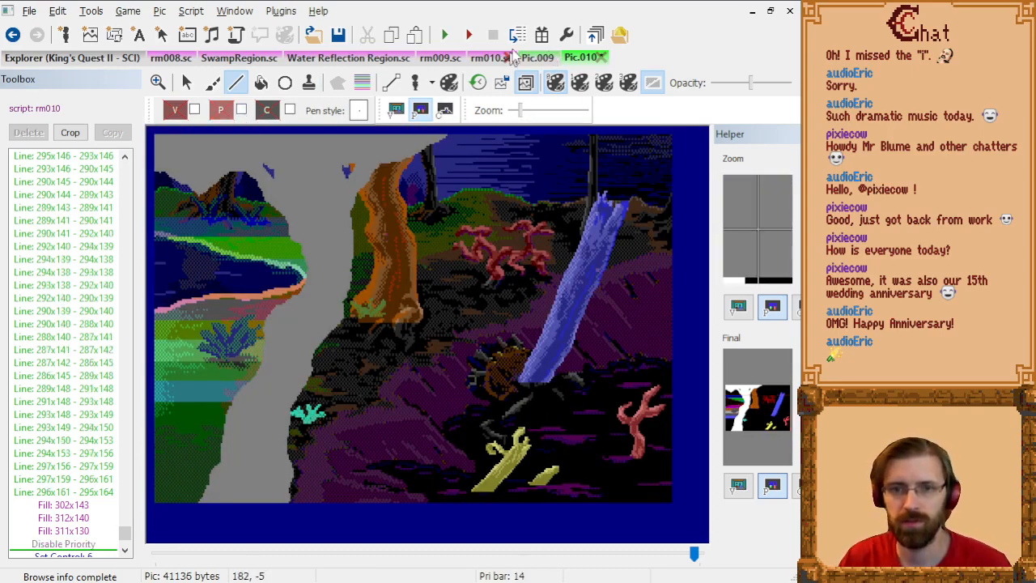
Step: Rebuild the game resources, run the game past its title screen, and teleport the character to room 10
click(542, 34)
click(447, 37)
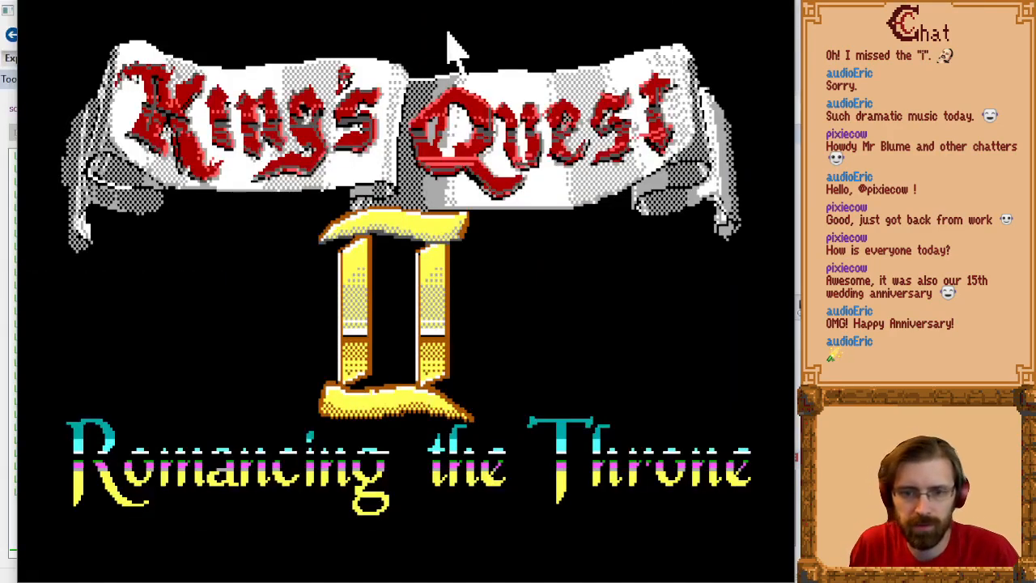
key(Return)
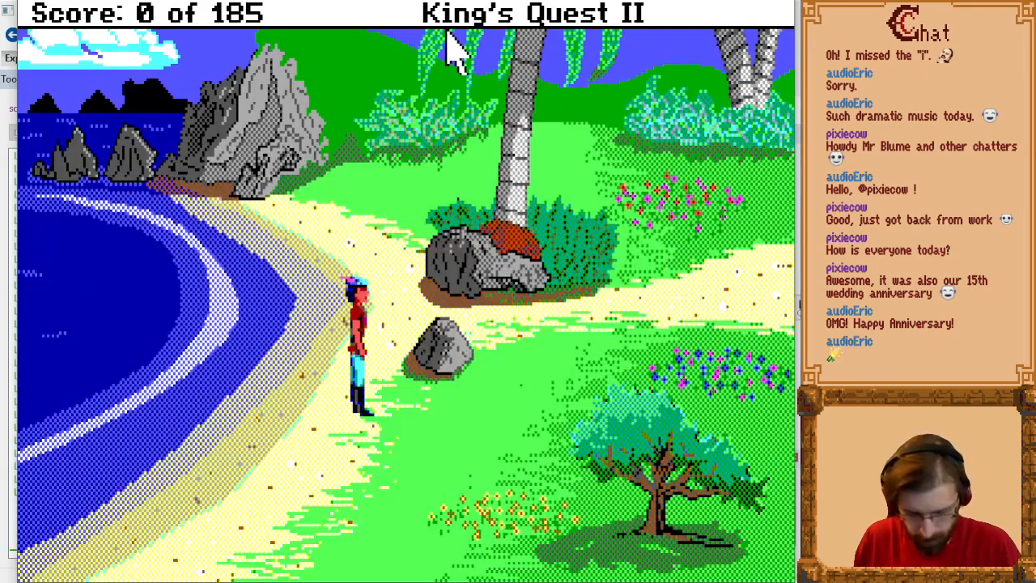
key(alt+t)
text(10)
key(Return)
Step: Walk the character over the foreground dead branches to check their priority, and switch back to SCI Companion
key(Right)
key(Down)
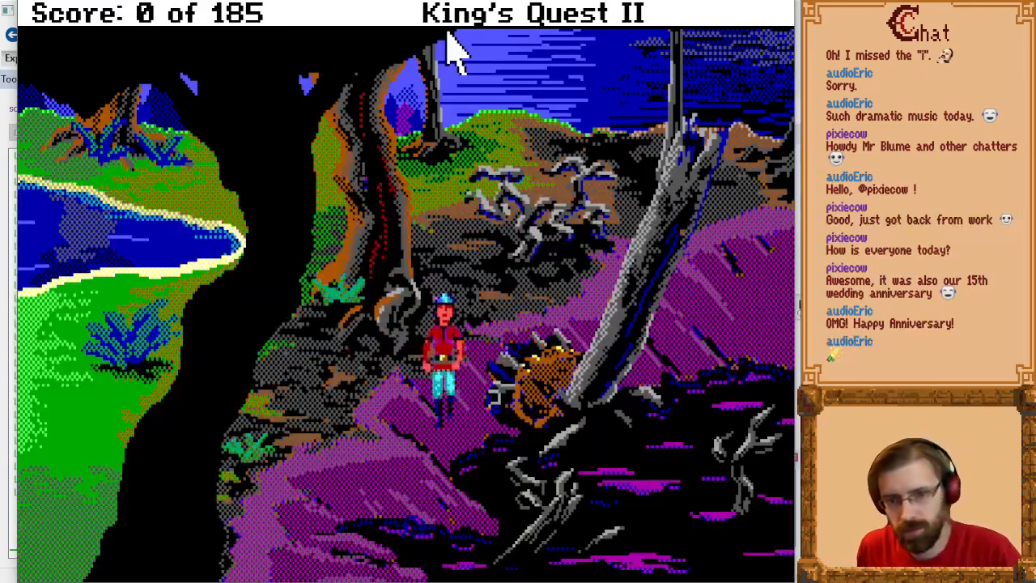
key(Right)
key(Down)
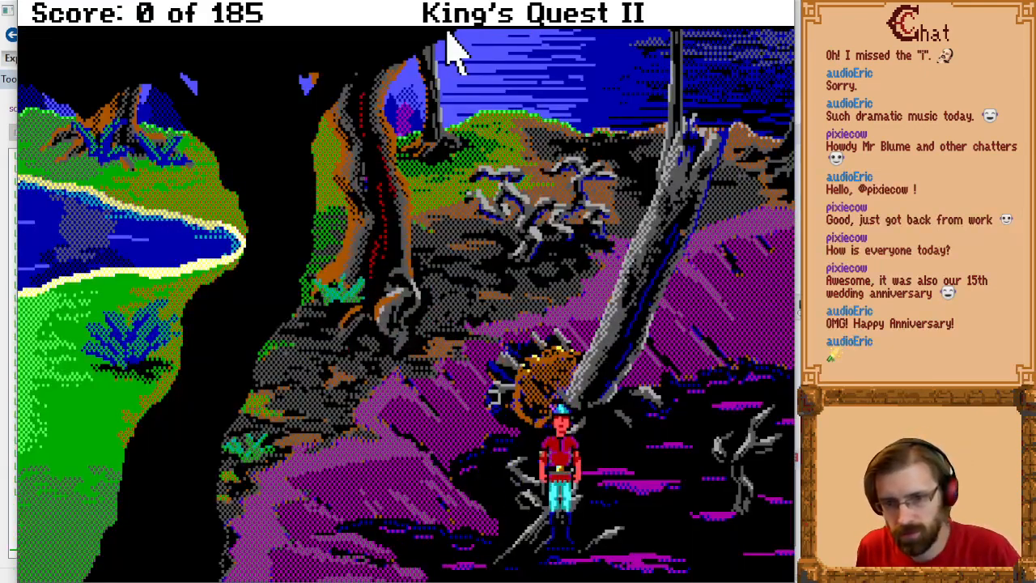
key(Left)
key(Up)
key(alt+Tab)
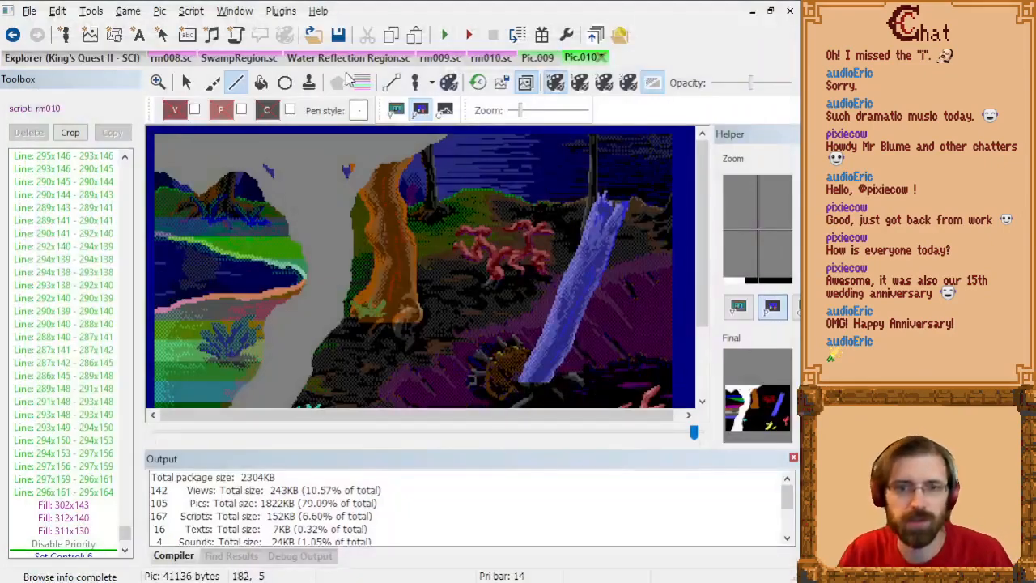
Step: Close the compiler output, select the Disable Priority command in the picture's command list, and save Pic.010 despite the missing palette commands
click(795, 458)
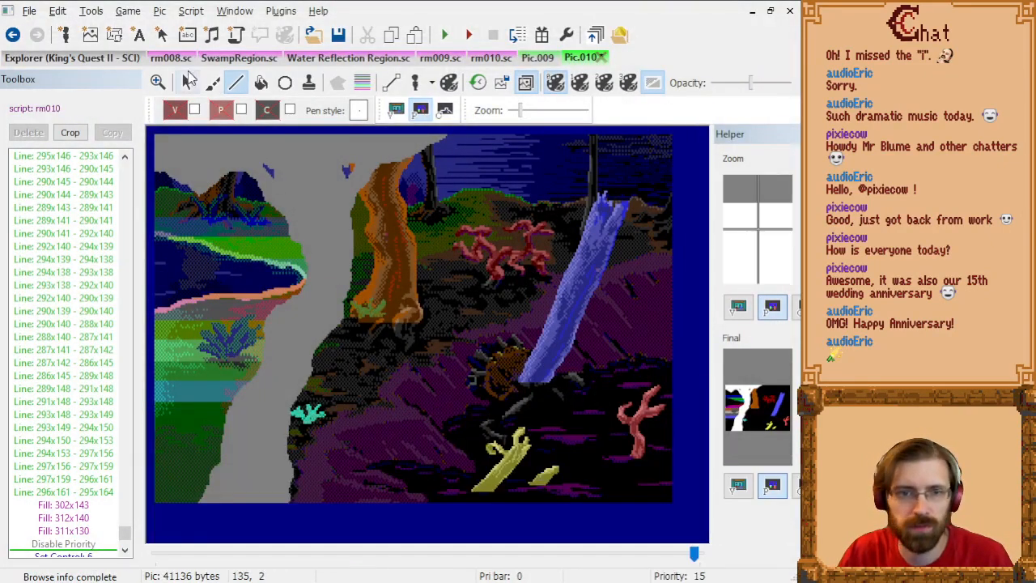
click(73, 414)
click(63, 517)
click(94, 544)
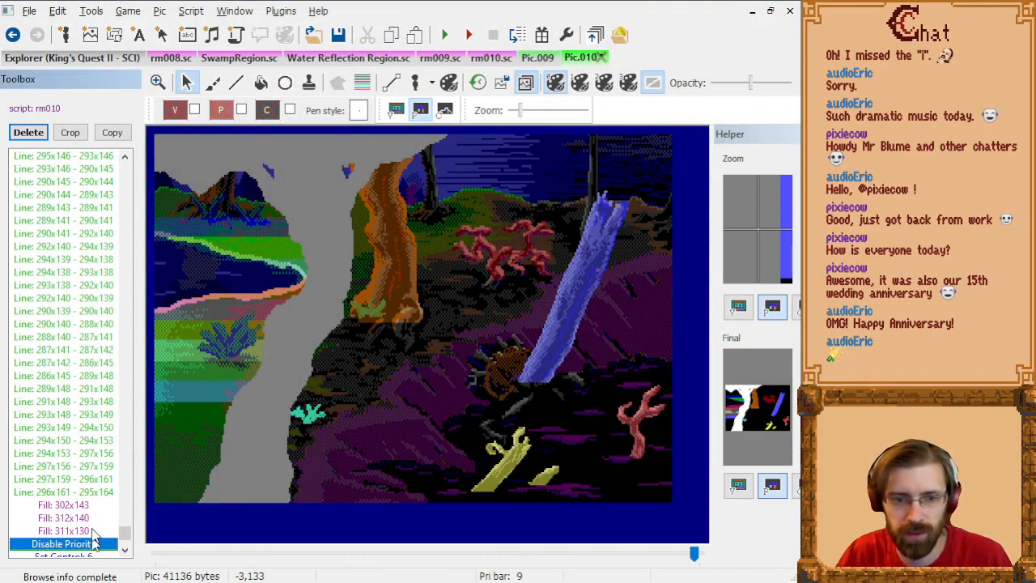
key(ctrl+s)
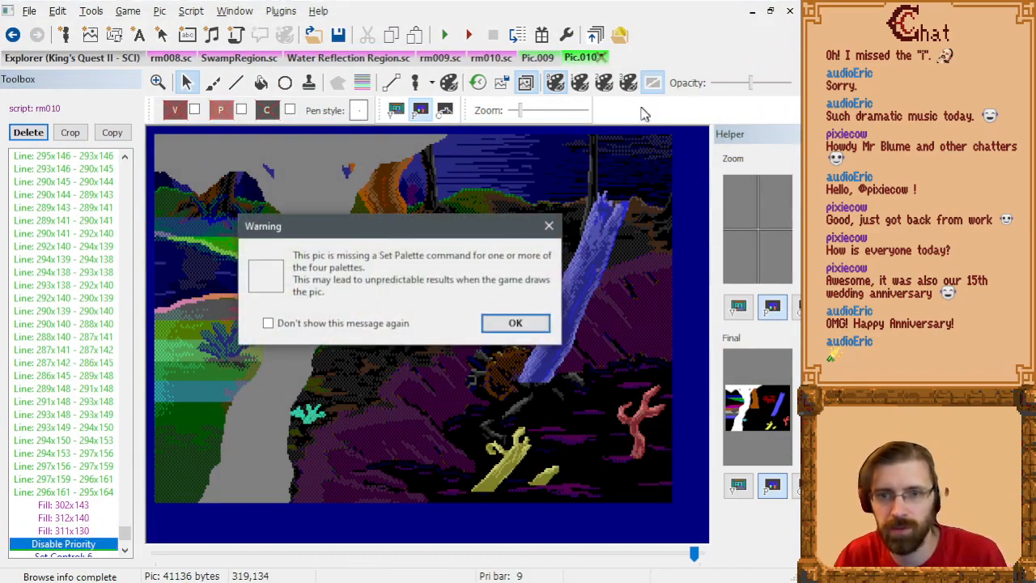
key(Return)
Step: Rebuild the resources with the saved picture, start a new game, and teleport the character to room 10
click(542, 35)
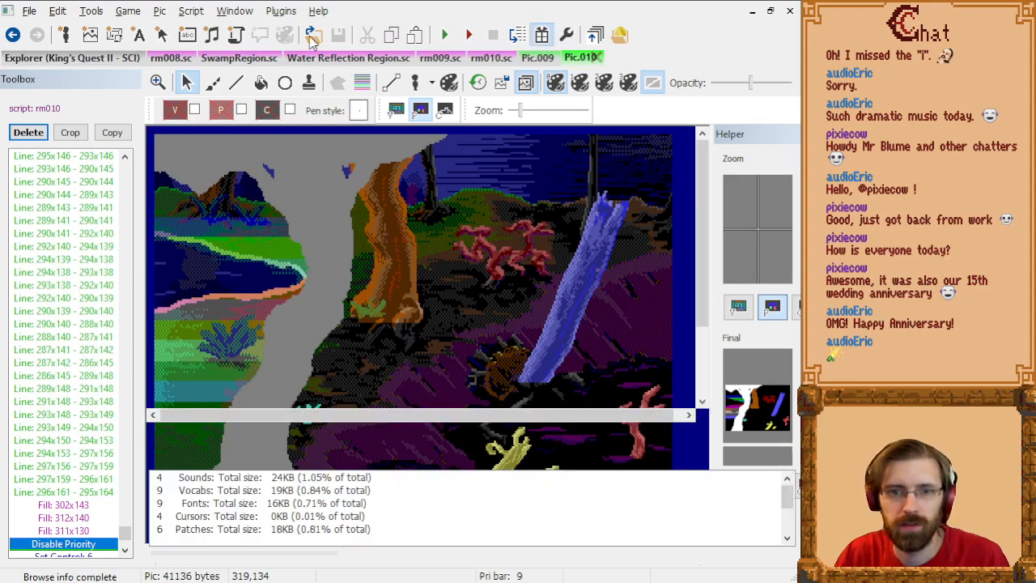
click(452, 37)
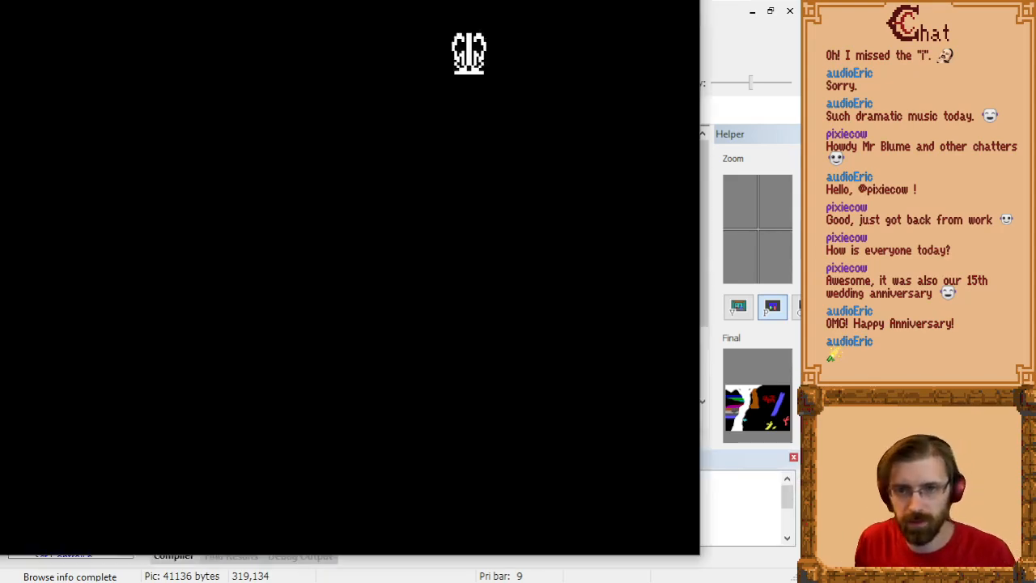
key(Return)
key(Right)
key(Return)
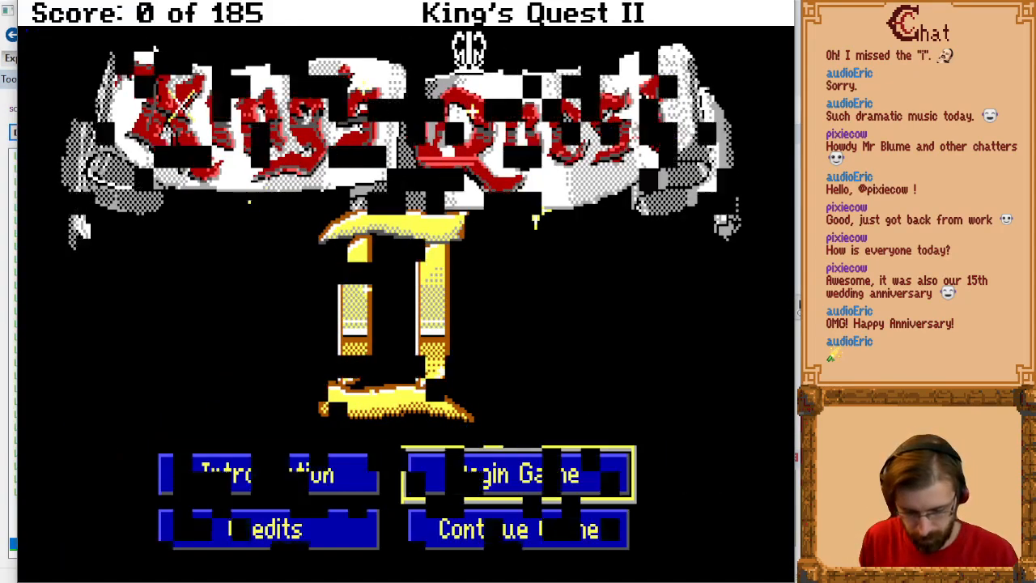
key(alt+t)
text(10)
key(Return)
Step: Walk the character around both sides of the leaning dead trunk and past the forked branch to test their priorities
key(Right)
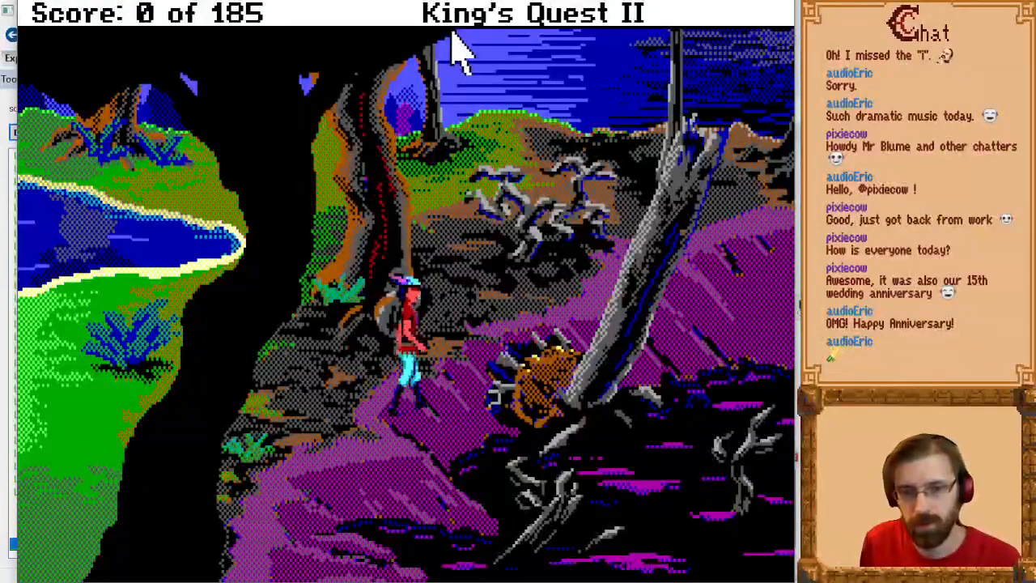
key(Page_Down)
key(Right)
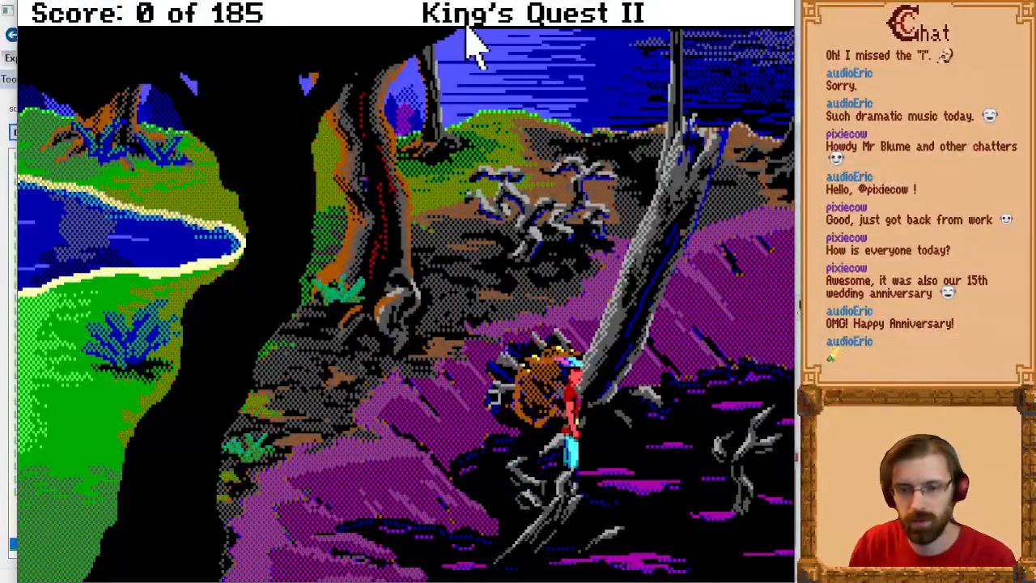
key(Down)
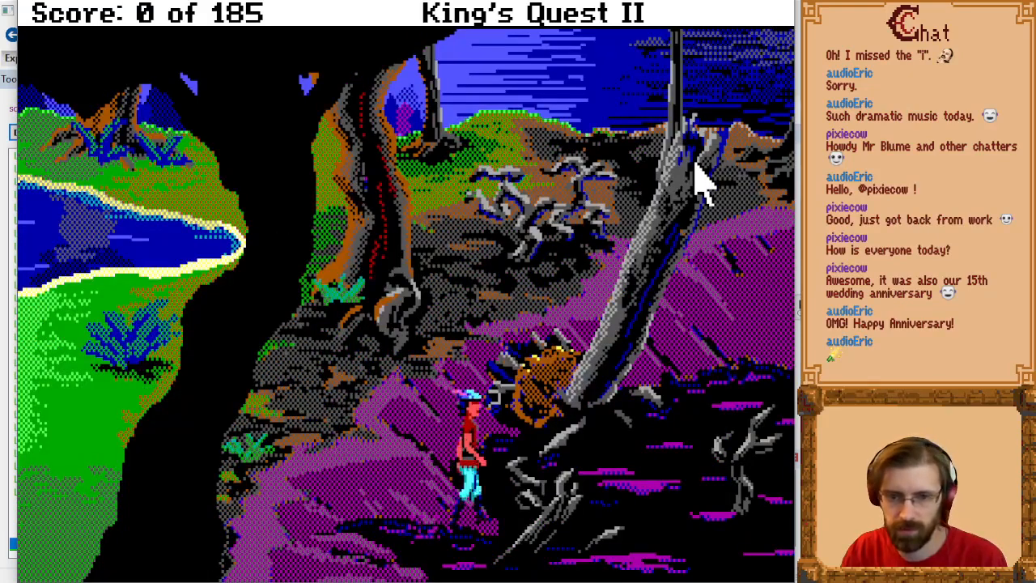
key(Left)
key(Right)
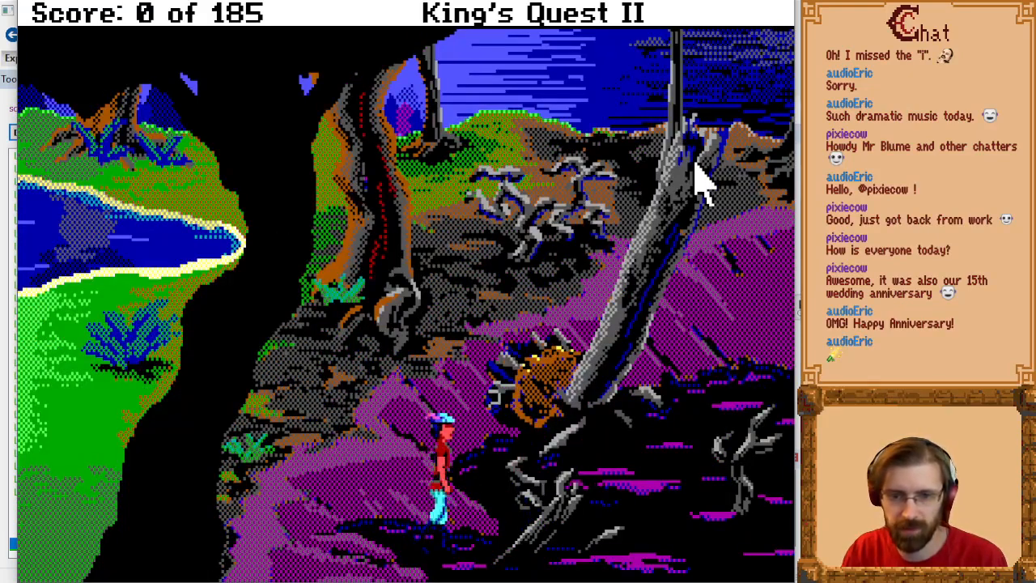
key(Up)
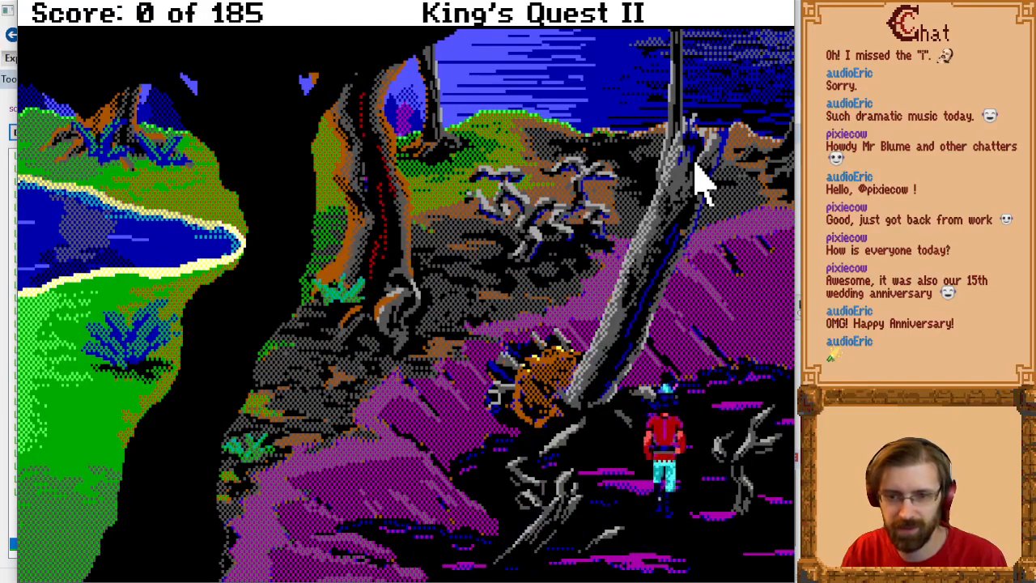
key(Up)
key(Down)
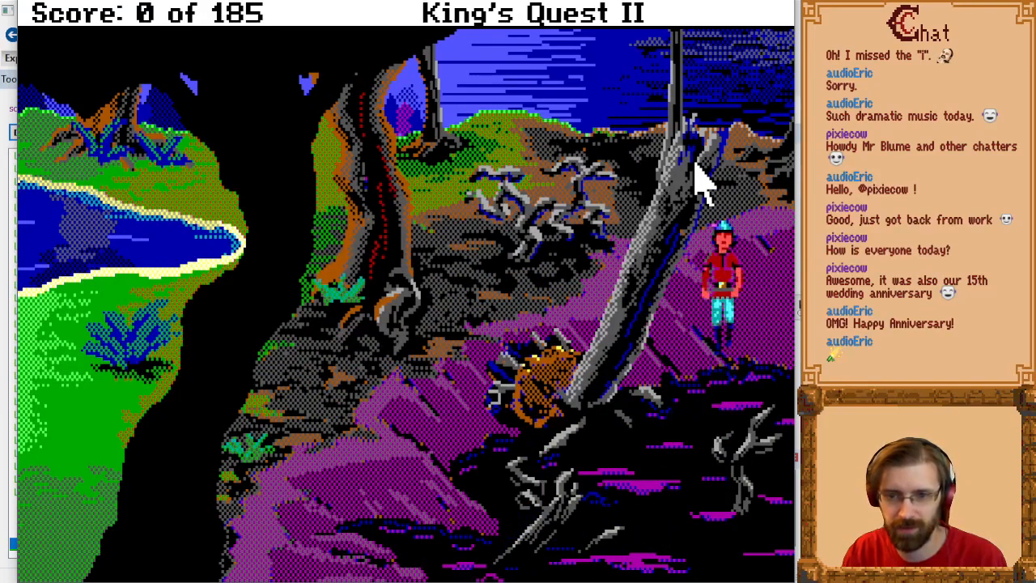
key(Left)
key(End)
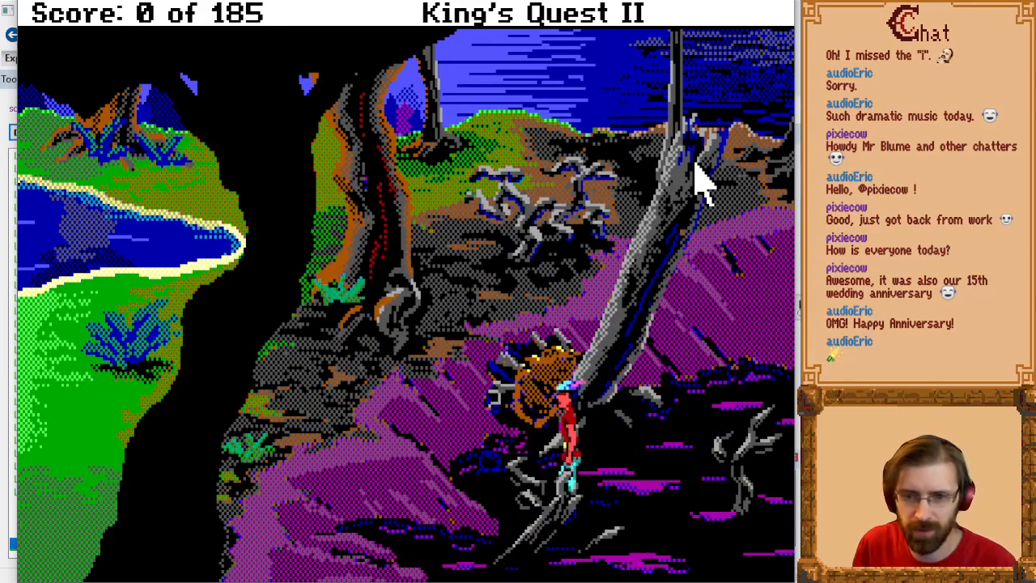
Step: Walk back and forth around the forked foreground branch, checking whether the character is covered behind it and drawn in front of it
key(Down)
key(Left)
key(Up)
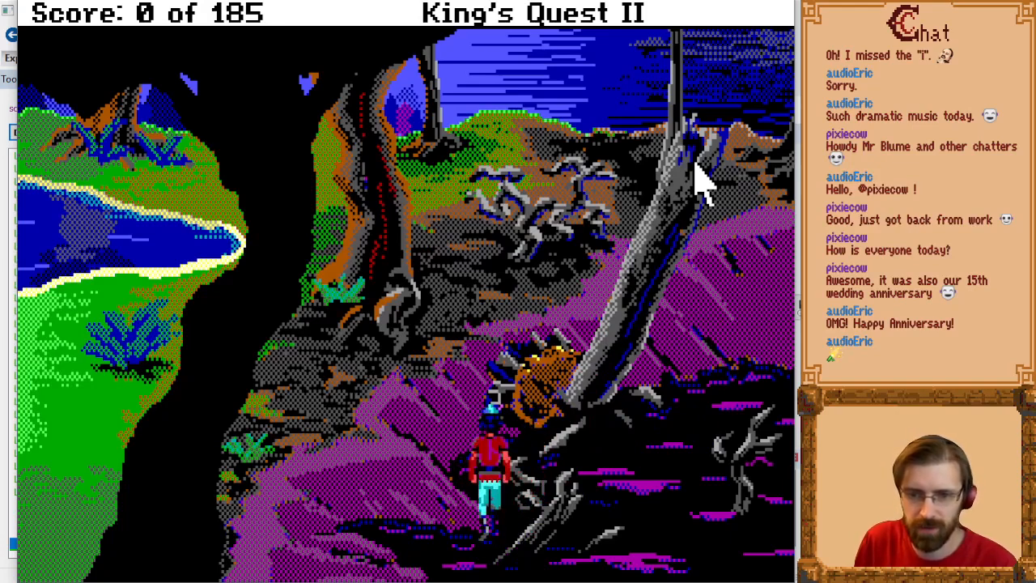
key(Right)
key(Down)
key(Up)
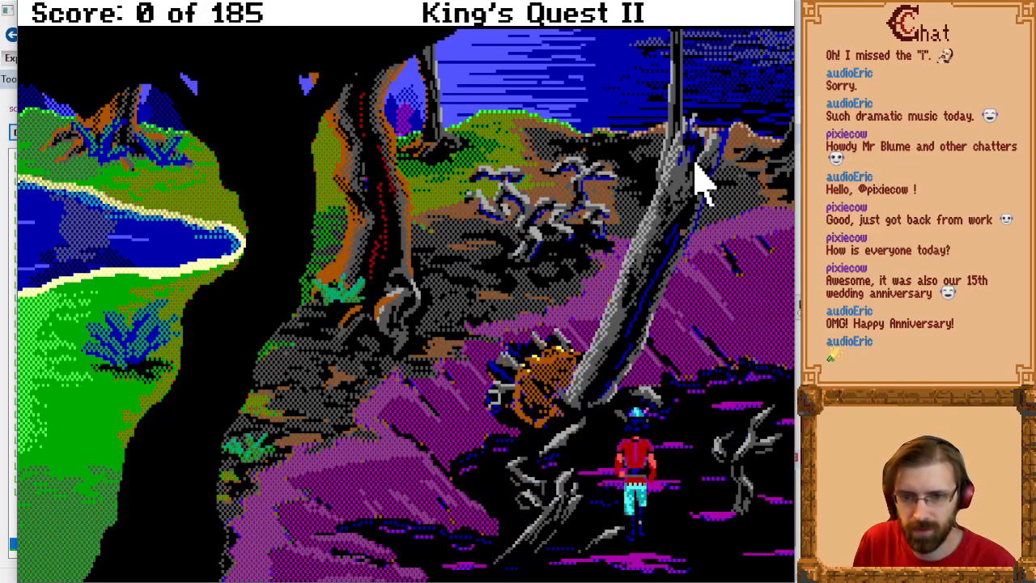
key(Down)
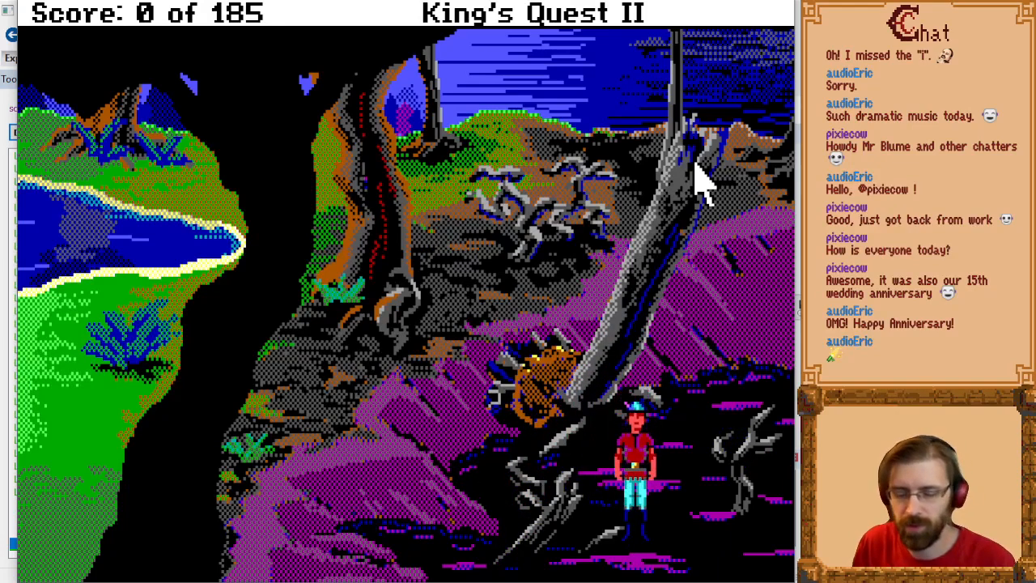
key(Left)
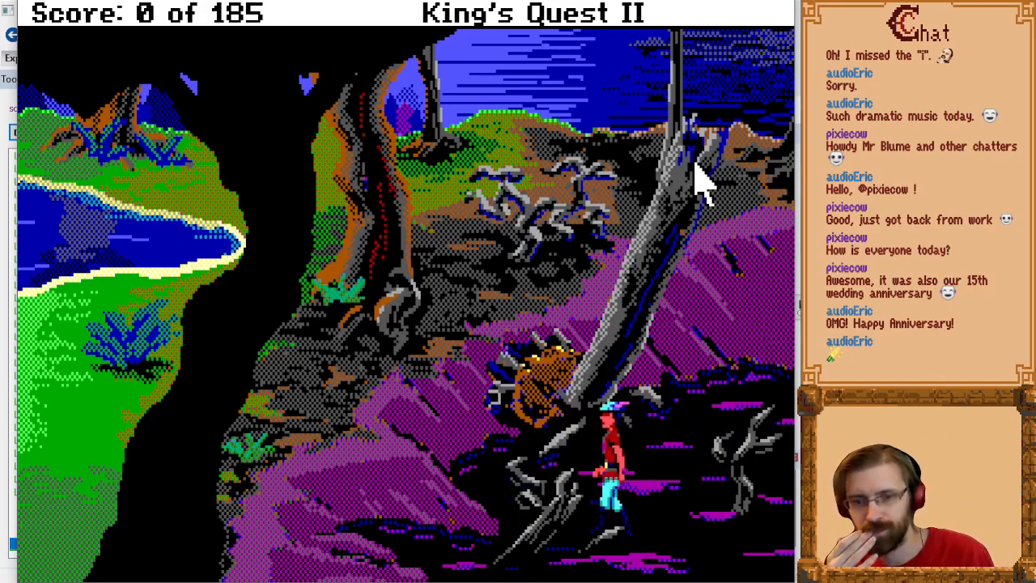
key(Up)
key(Left)
key(Down)
key(Right)
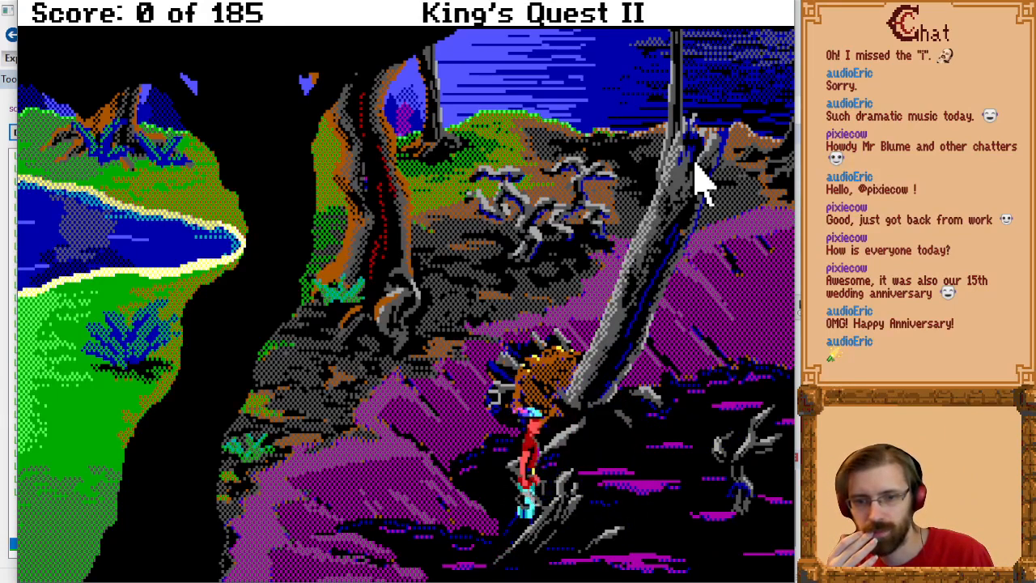
key(Up)
key(Down)
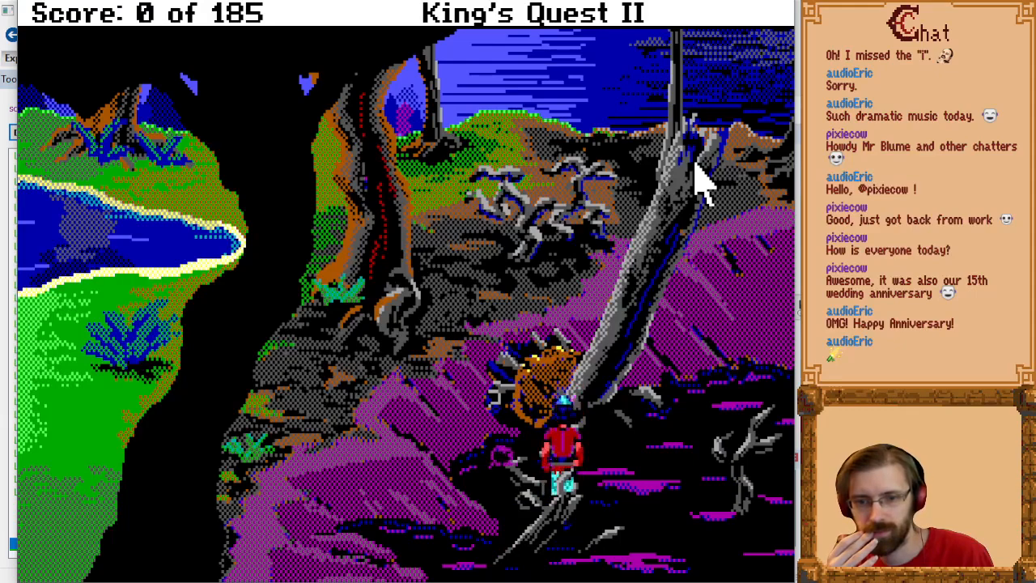
Step: Examine how the character overlaps the brown stump and the leaning trunk's base while approaching from the purple ground
key(Up)
key(Left)
key(Down)
key(Up)
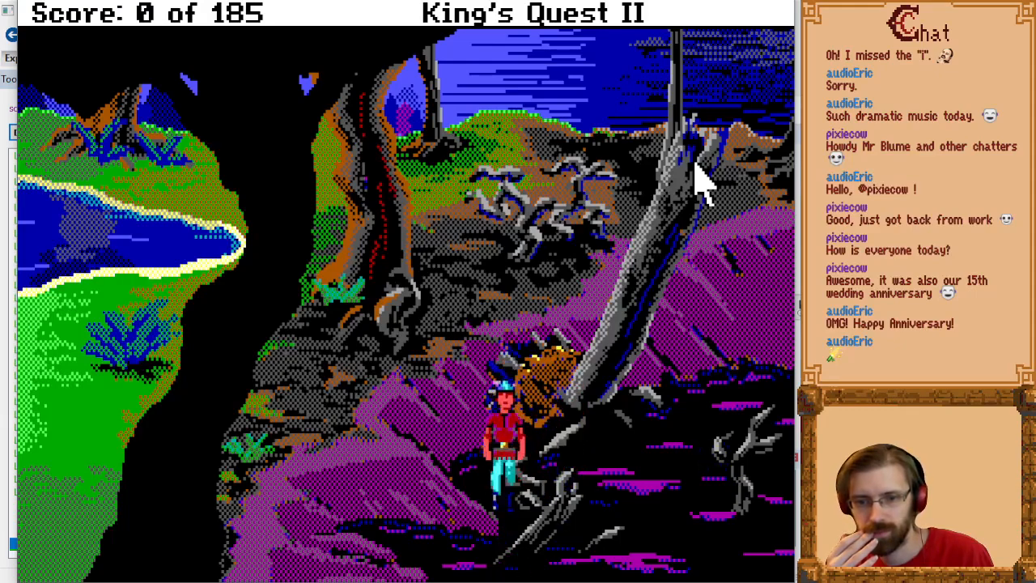
key(Down)
key(Up)
key(Right)
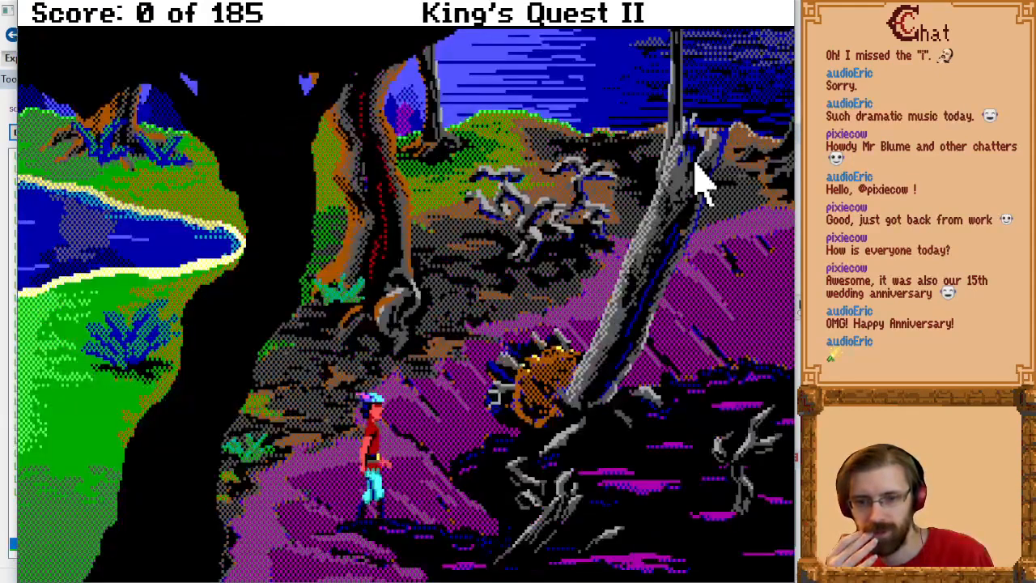
key(Up)
key(Down)
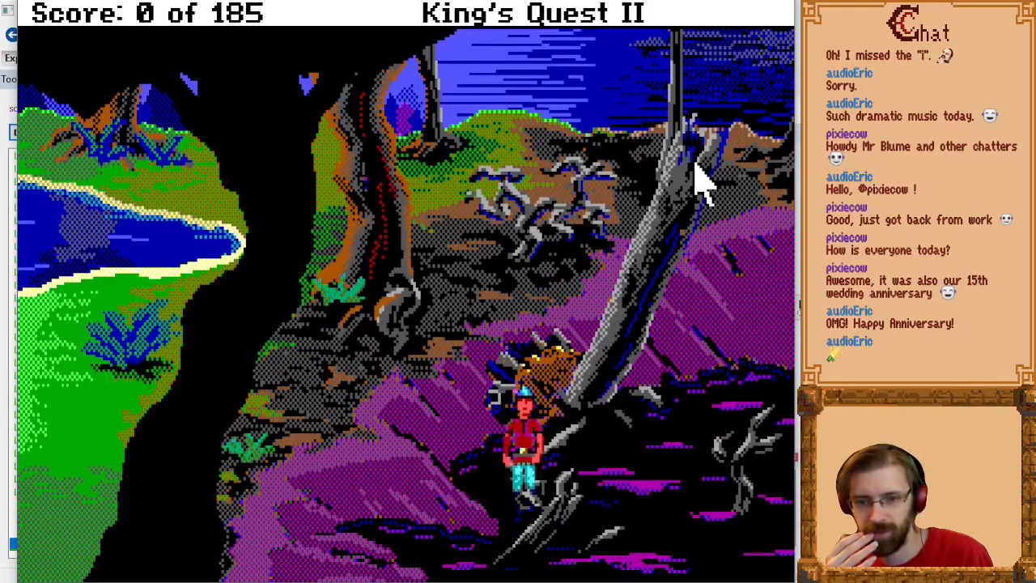
key(Up)
key(Down)
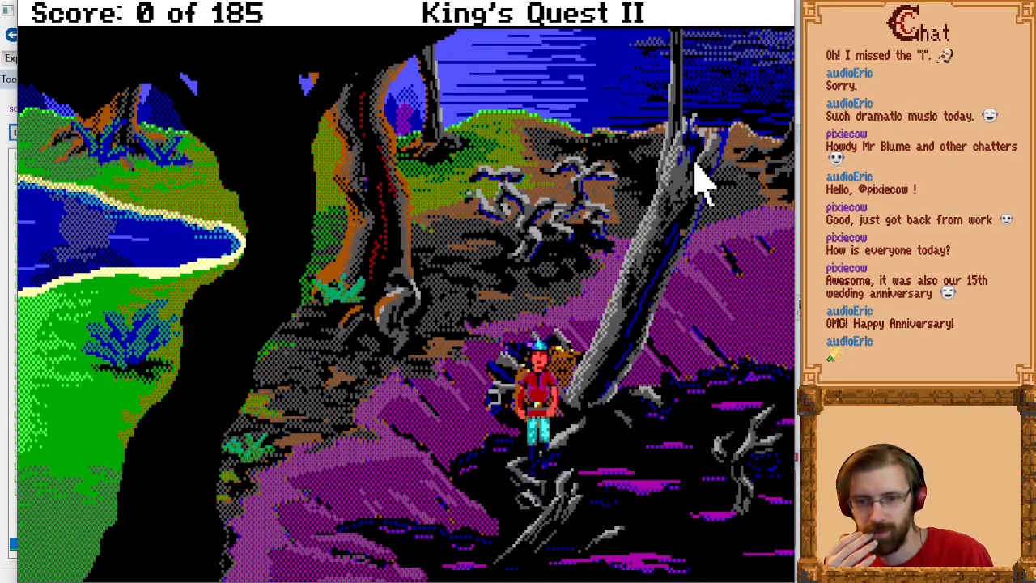
key(Up)
key(Right)
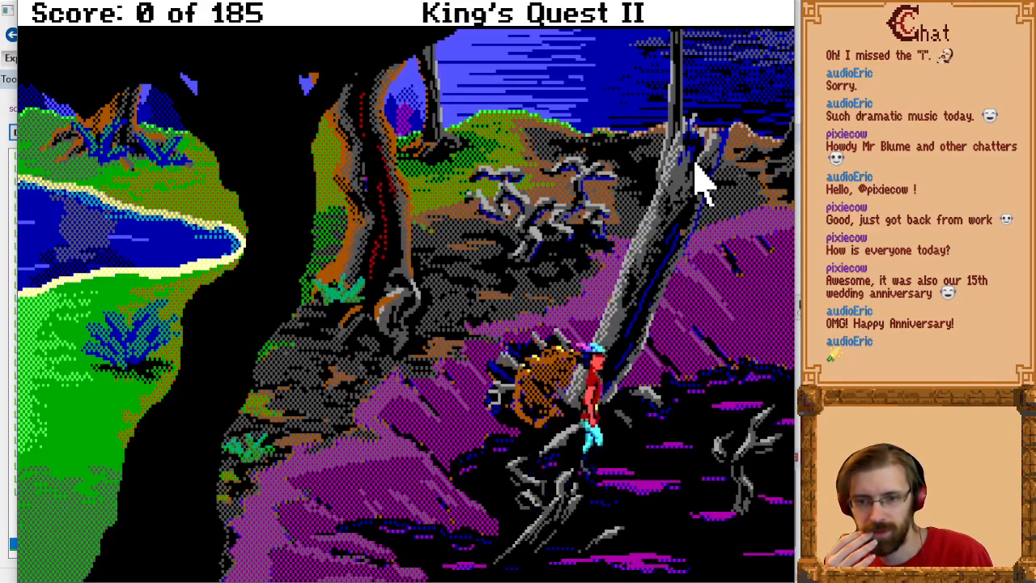
Step: Walk the character up and down the dark swamp water east of the leaning trunk to check how it is drawn there
key(Up)
key(Down)
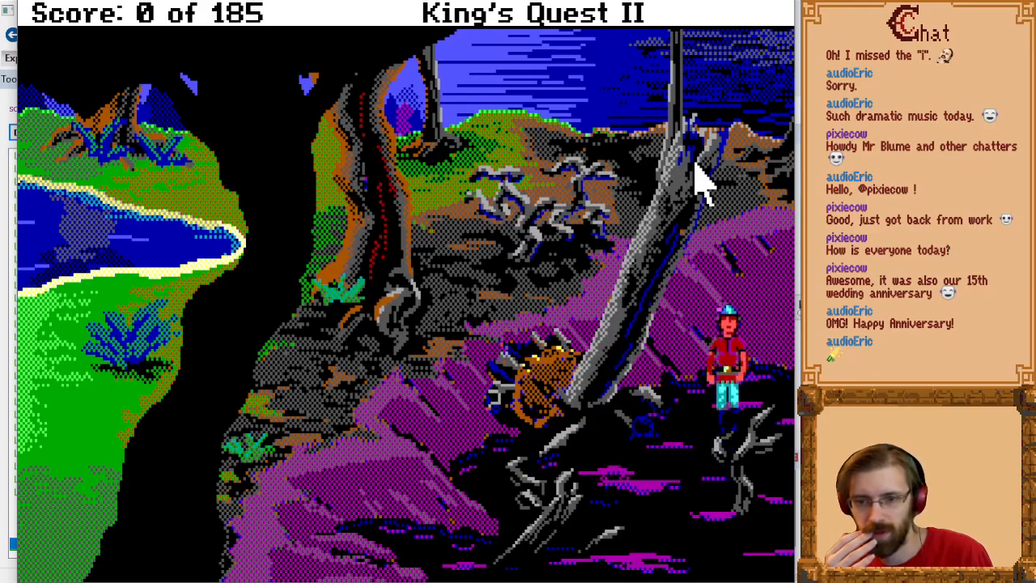
key(Left)
key(Down)
key(Up)
key(Down)
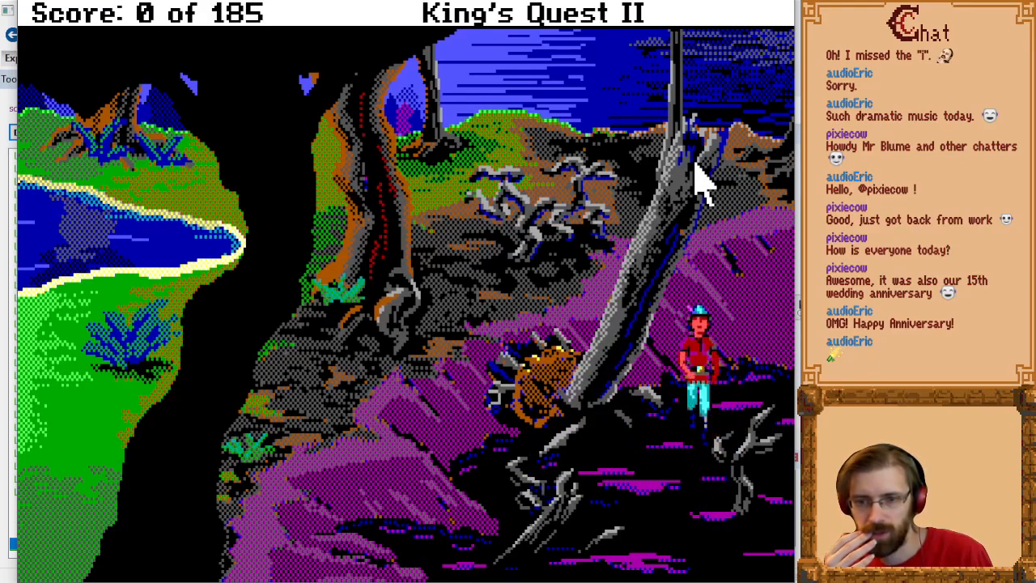
key(Up)
key(Down)
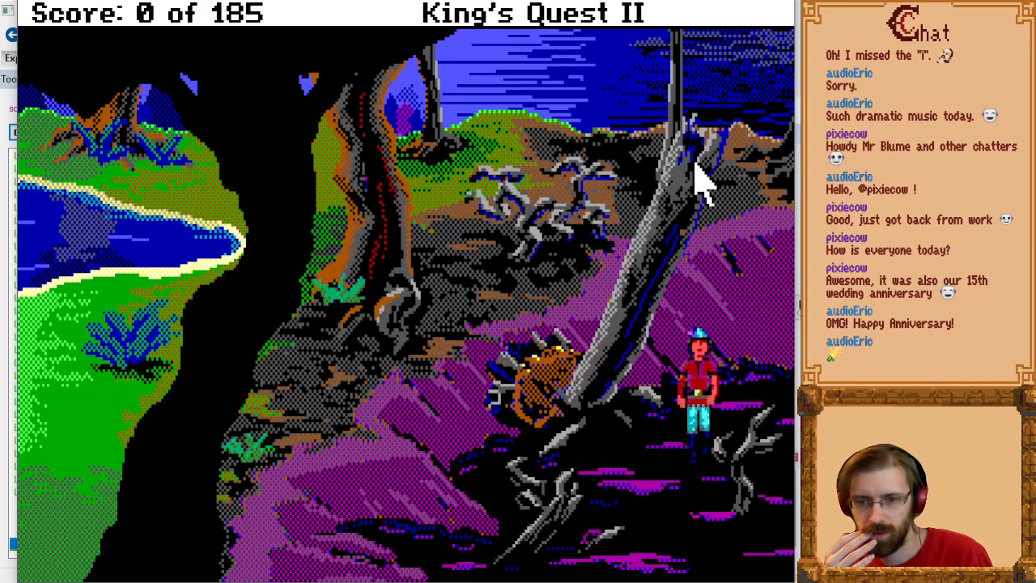
key(Left)
key(Up)
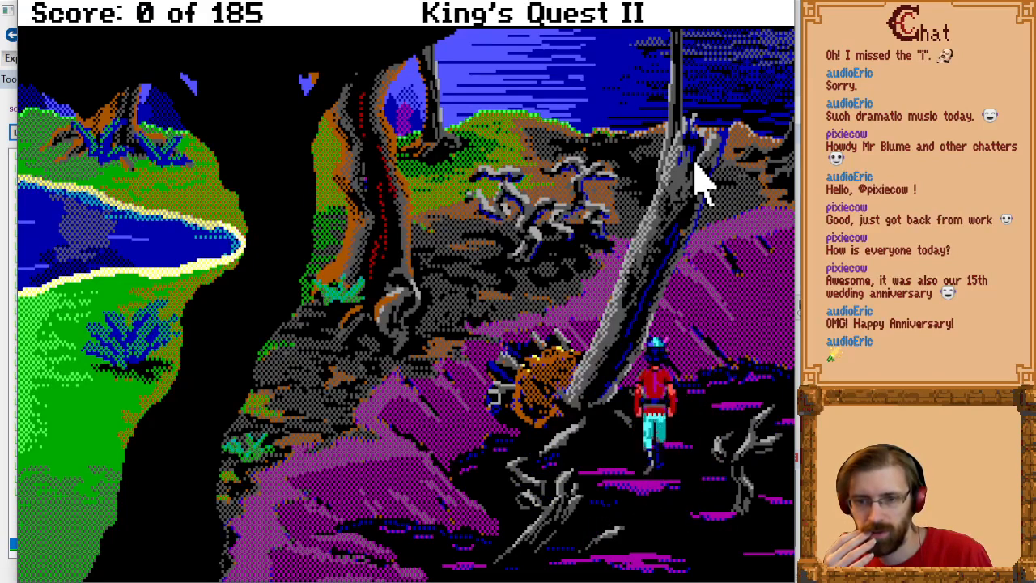
key(Down)
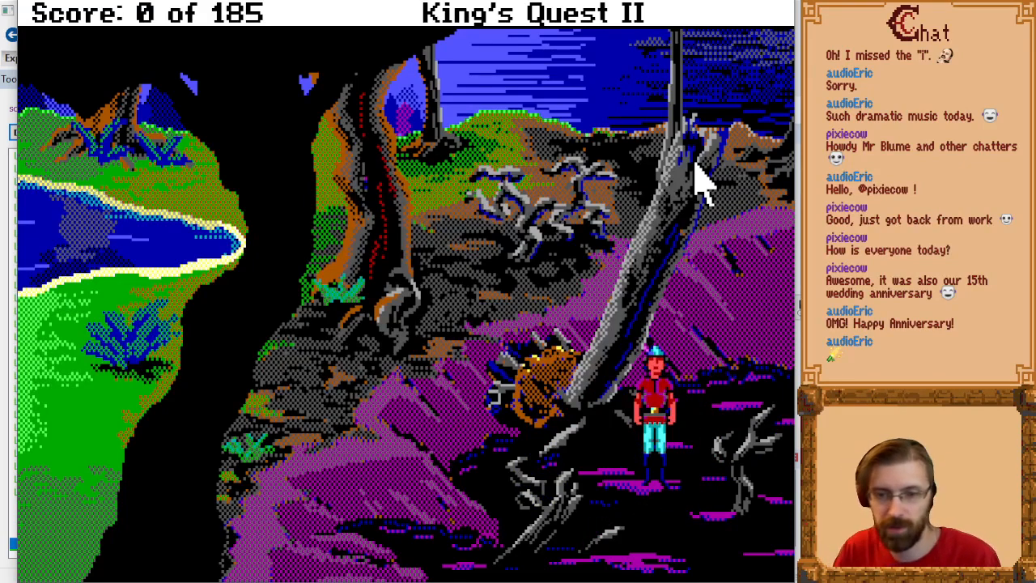
Step: Walk the character between the forked branch in the eastern water and the twisted roots below the stump to test their priorities
key(Right)
key(Up)
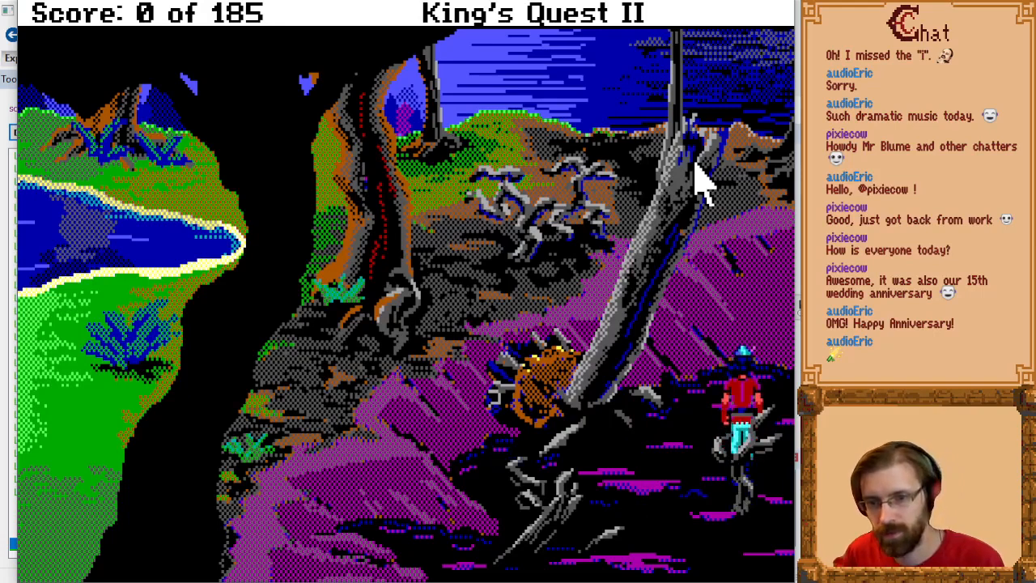
key(Left)
key(Right)
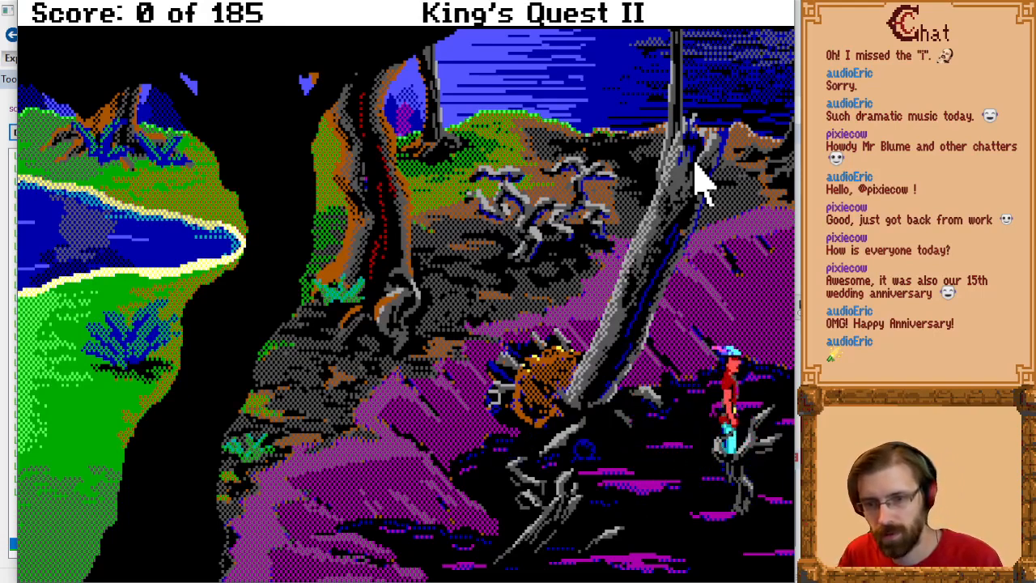
key(Left)
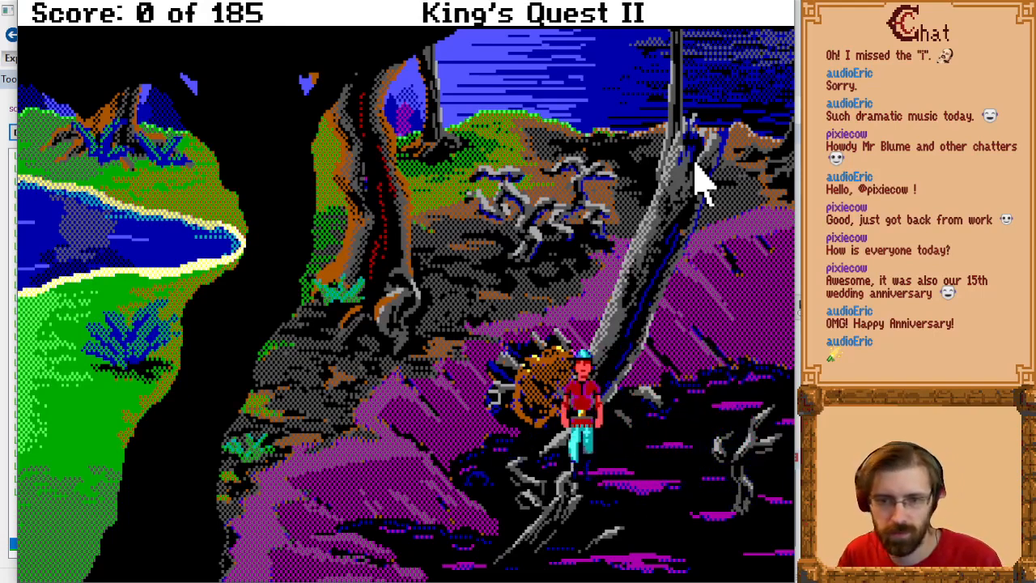
key(Right)
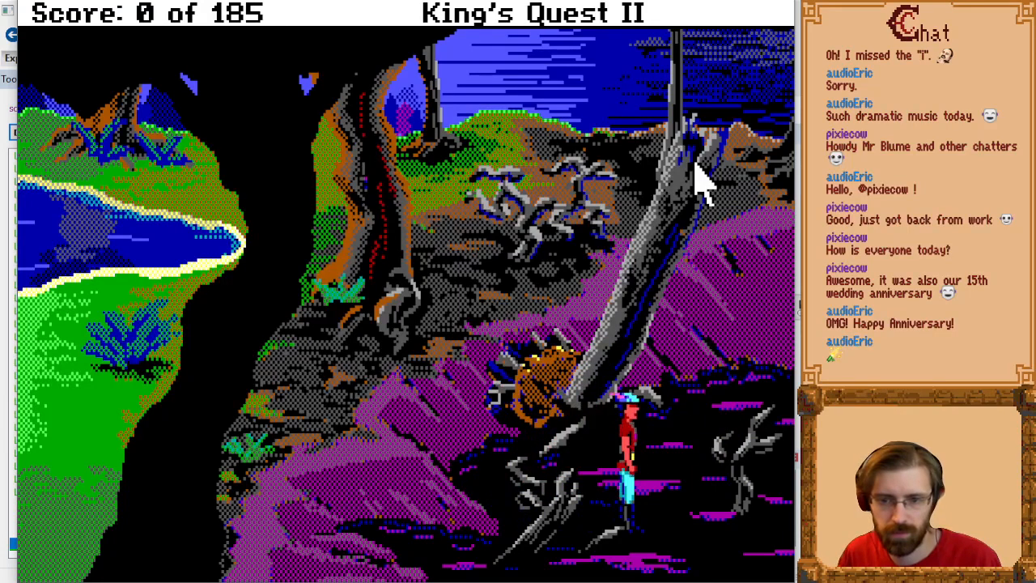
Step: End the game test, hide the compiler output, and compare Pic.010's priority and visual screens
key(ctrl+F9)
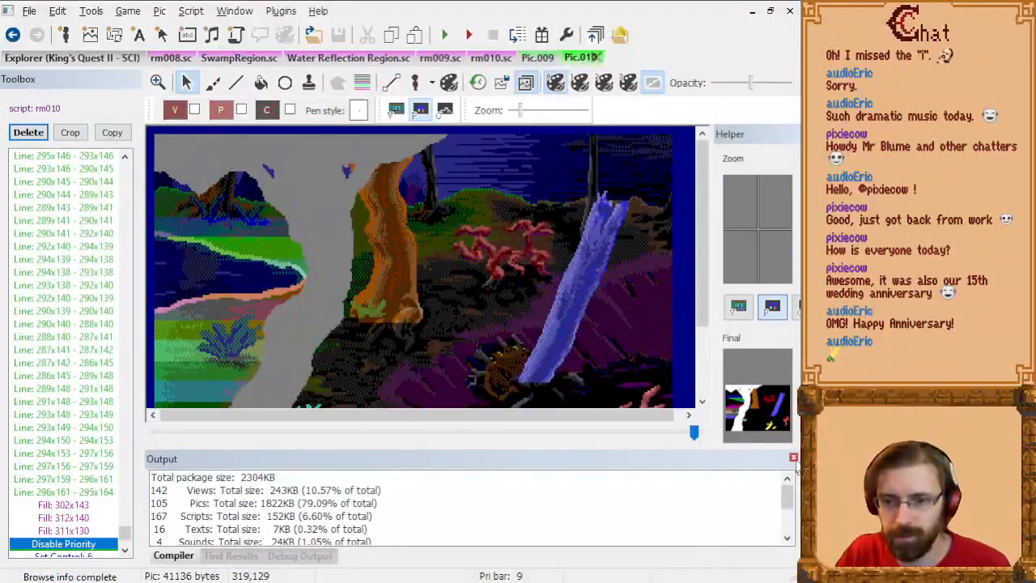
click(793, 458)
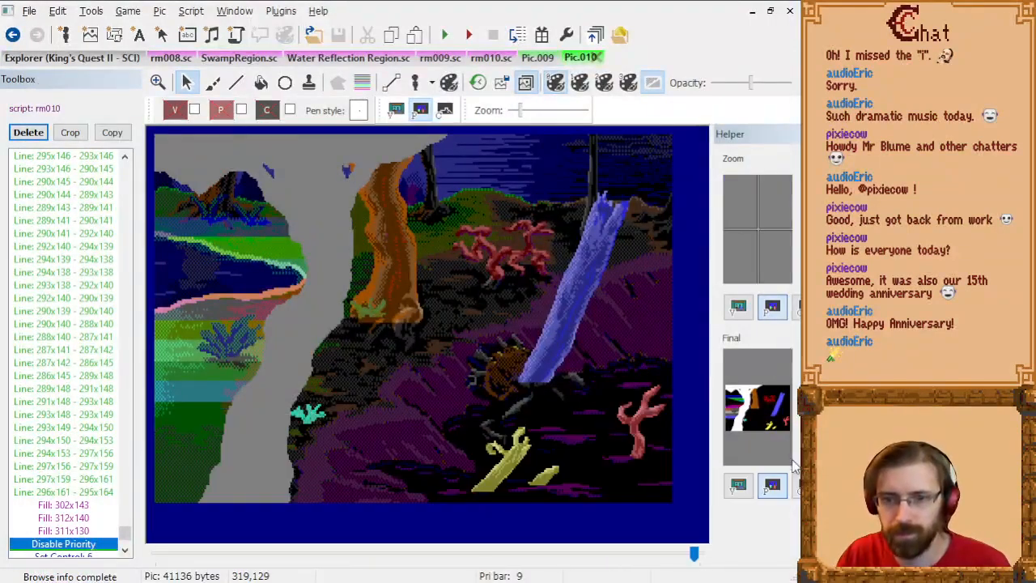
click(421, 111)
click(396, 110)
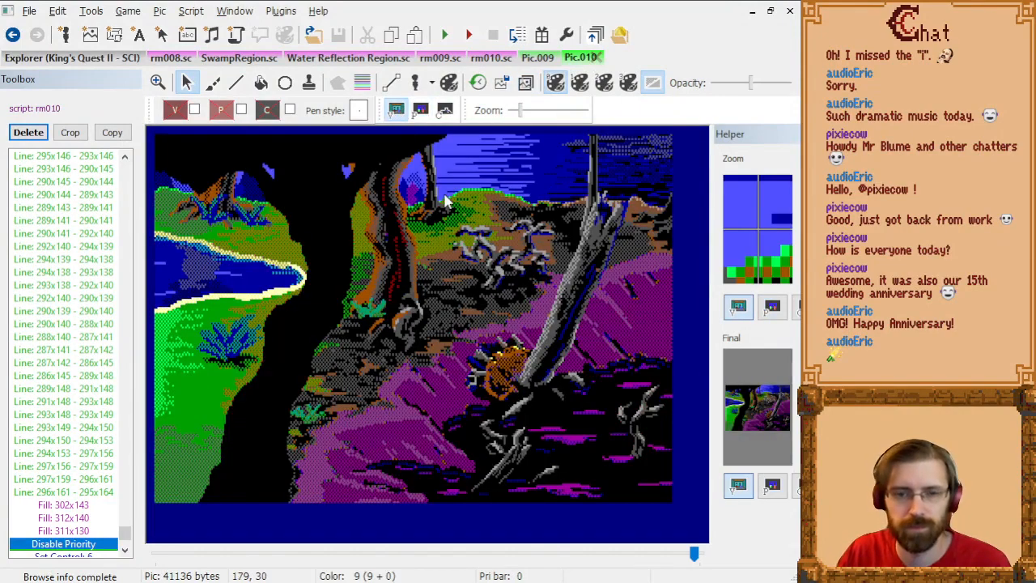
click(420, 111)
click(396, 111)
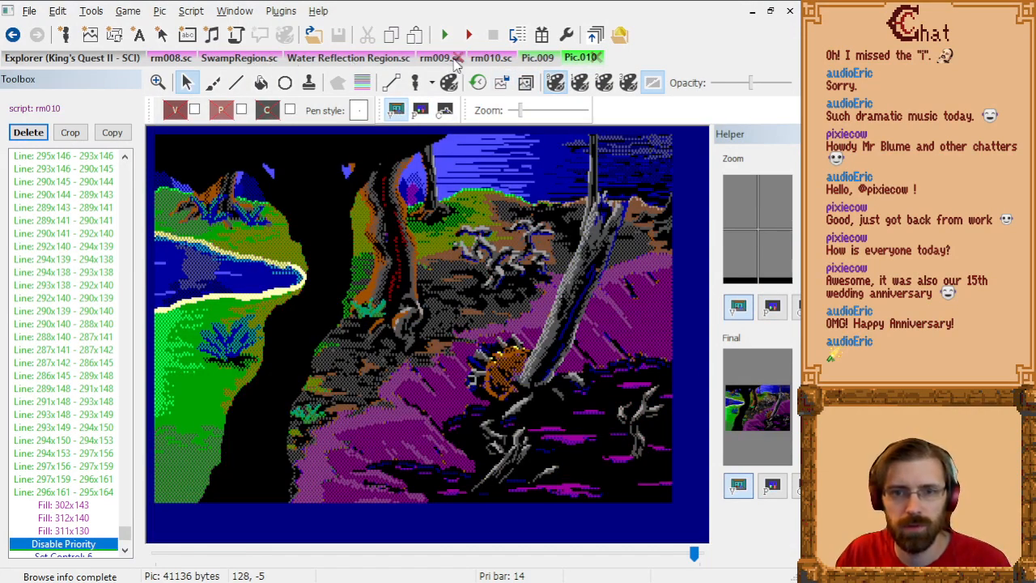
Step: Look through the rm010 and SwampRegion scripts, examining the bubble positioning code and the bubblesPurple and bubblesBlue instances
click(490, 60)
scroll(502, 348, down, 2)
scroll(518, 334, up, 3)
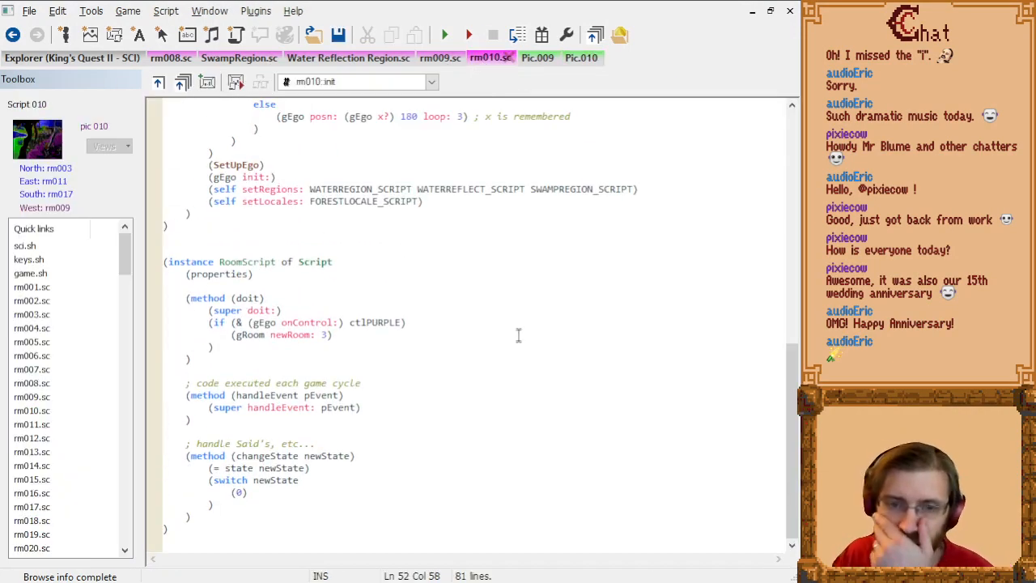
click(240, 60)
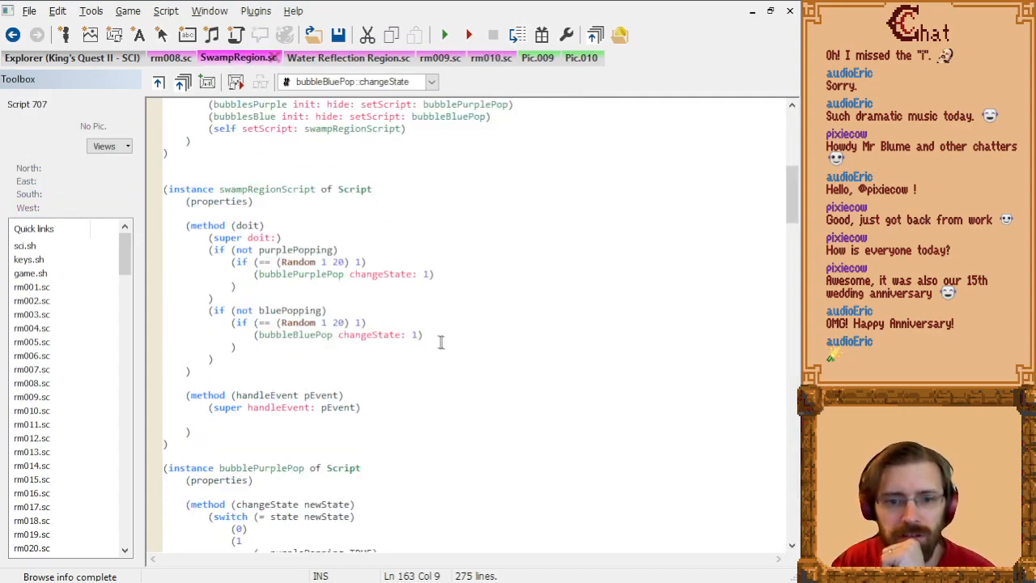
scroll(441, 342, down, 5)
scroll(441, 335, up, 6)
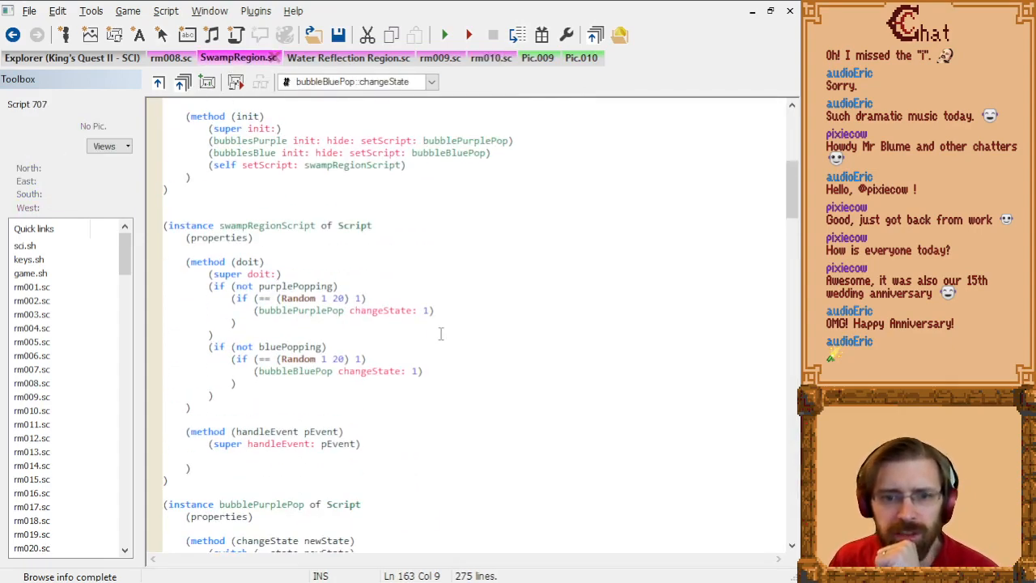
scroll(441, 333, up, 3)
scroll(441, 333, up, 4)
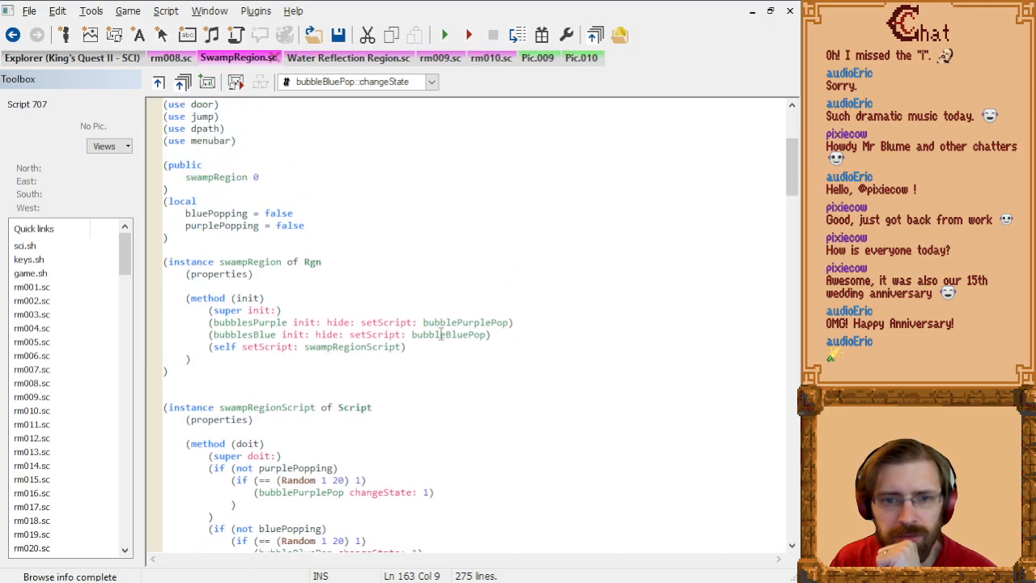
scroll(441, 330, down, 13)
scroll(442, 330, down, 20)
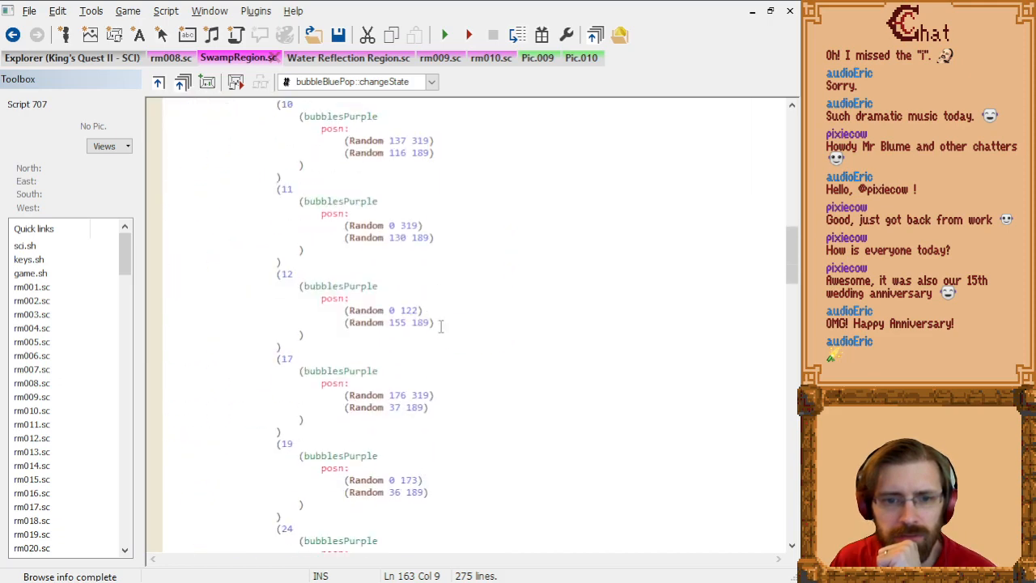
click(451, 319)
scroll(453, 321, down, 20)
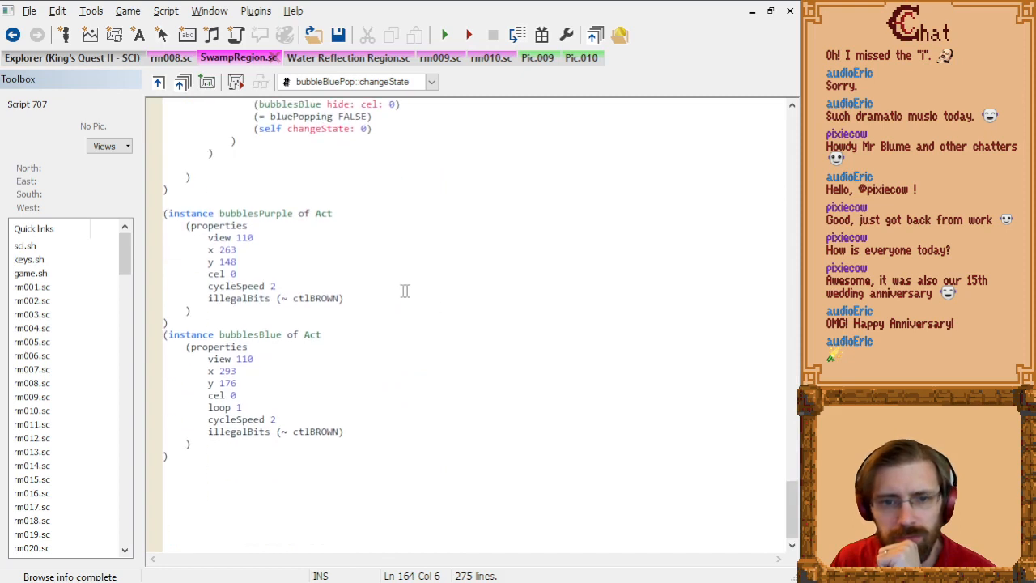
Step: Start a line below illegalBits in the bubblesPurple properties and search all project files for "ignoreactors"
key(Return)
text(ignore)
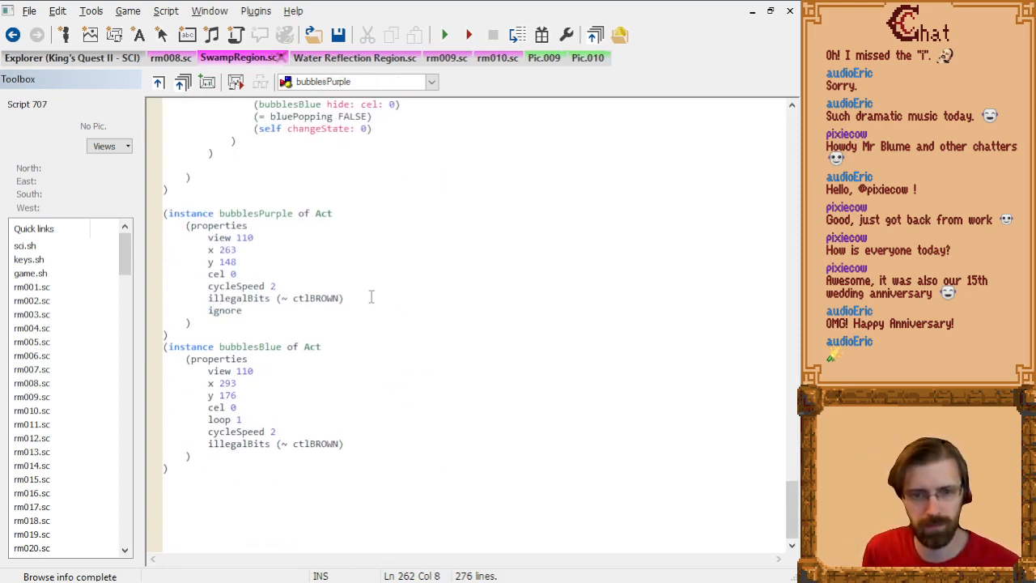
key(ctrl+shift+f)
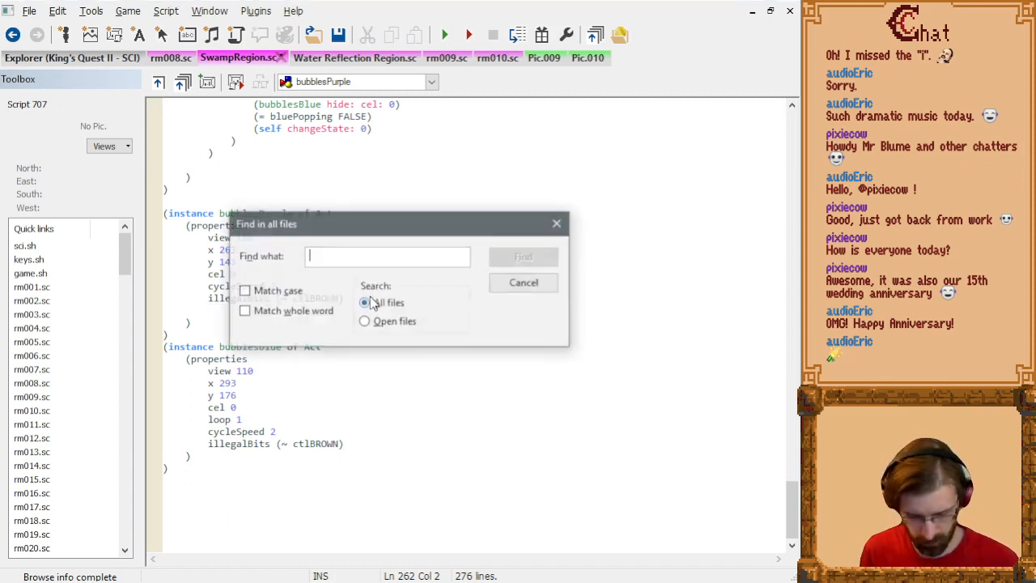
text(ignoreactors)
key(Return)
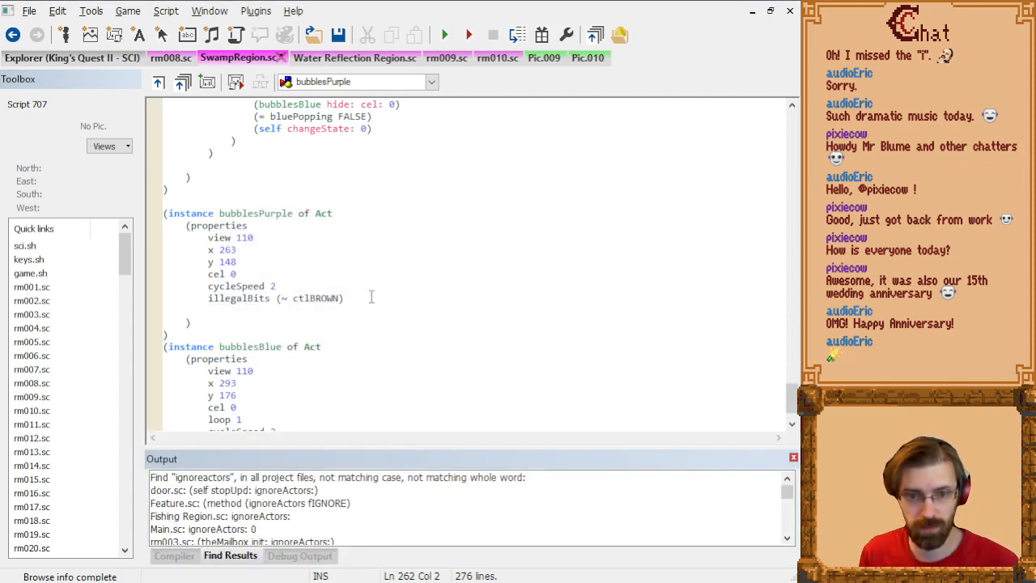
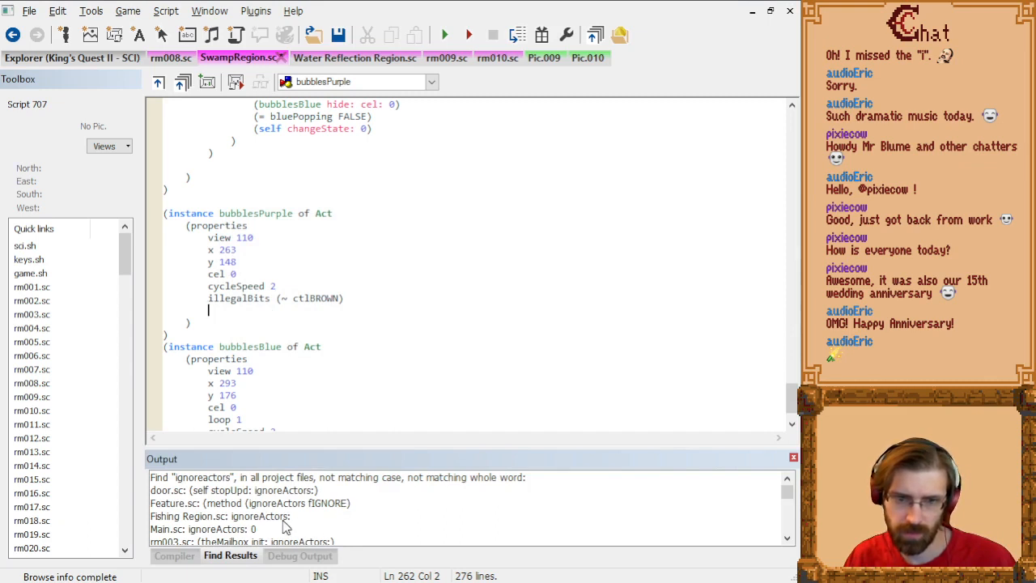
Step: Examine how the Fishing Region script uses ignoreActors on aFish, checking the aFish and aRideFish instances and the Act class definition
double_click(283, 520)
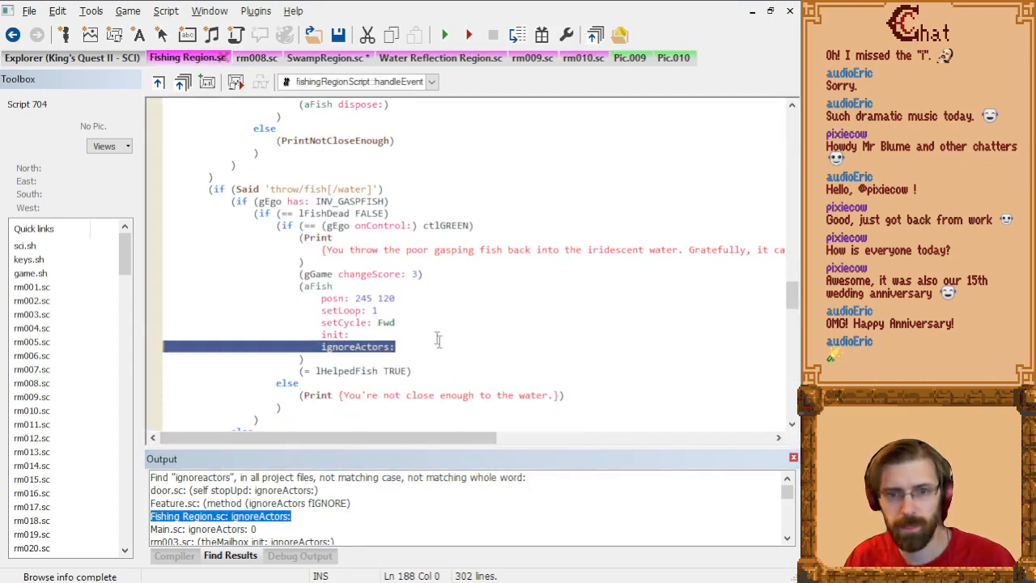
right_click(322, 286)
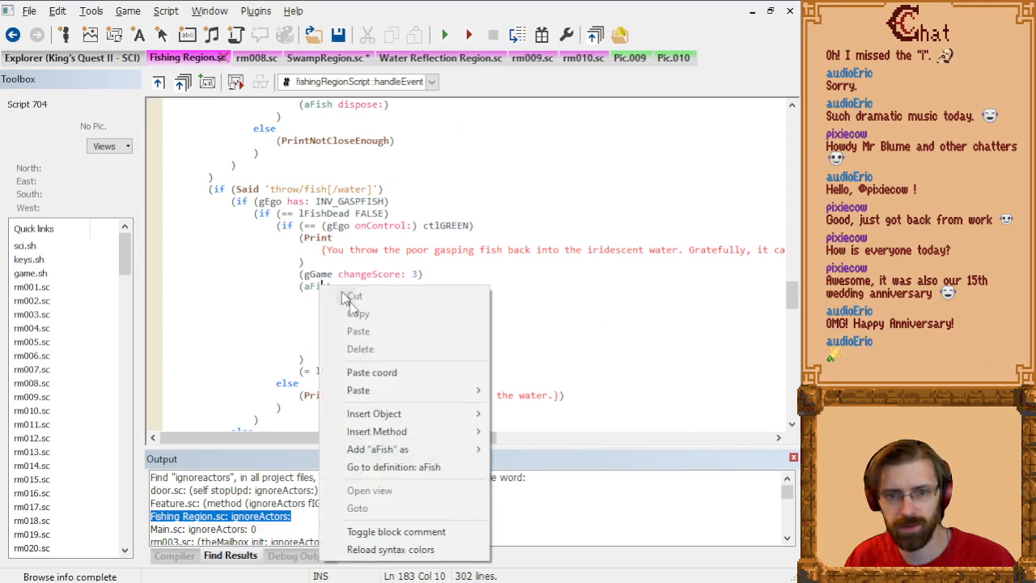
click(437, 467)
scroll(394, 366, down, 3)
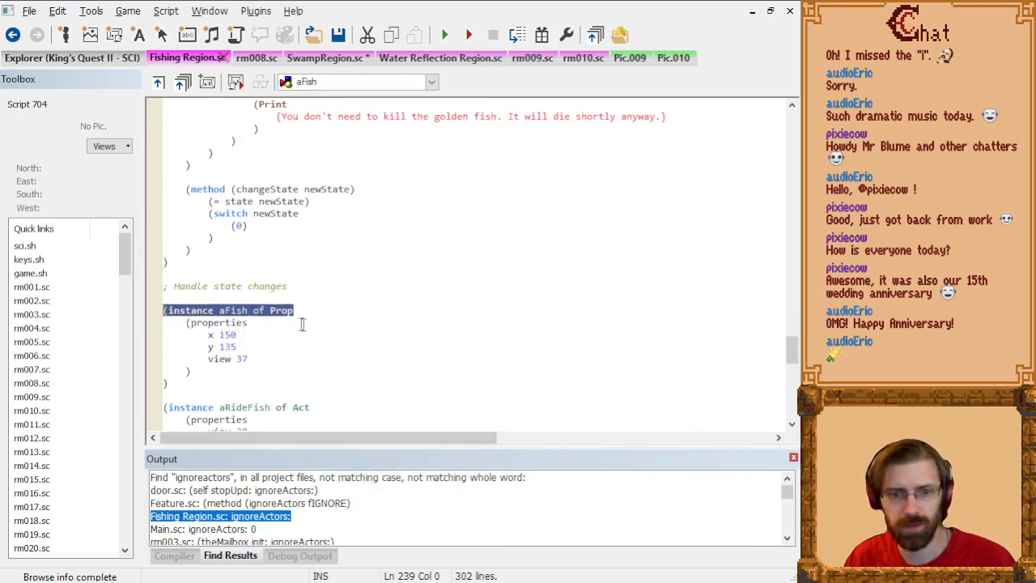
click(297, 323)
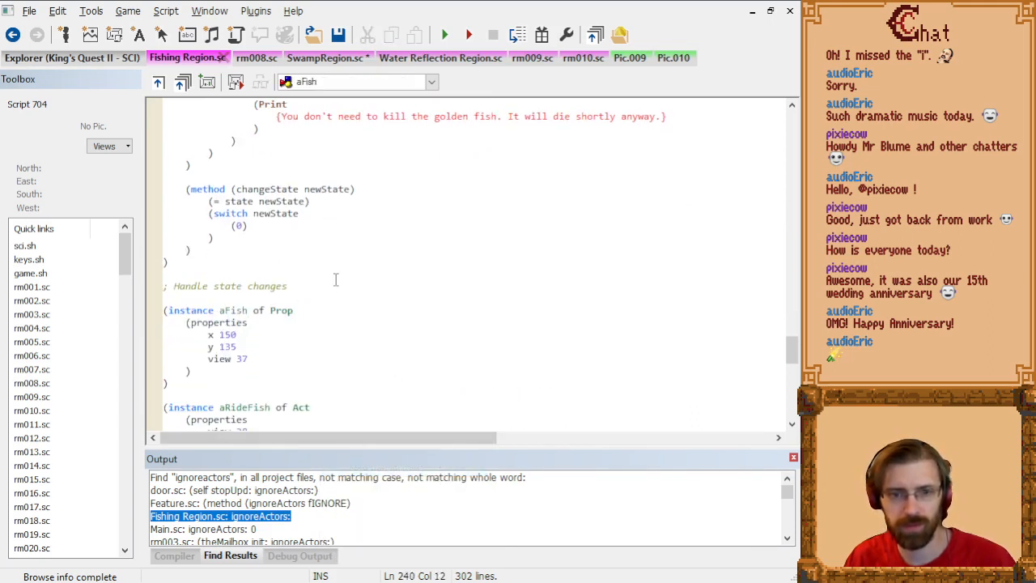
scroll(352, 348, down, 2)
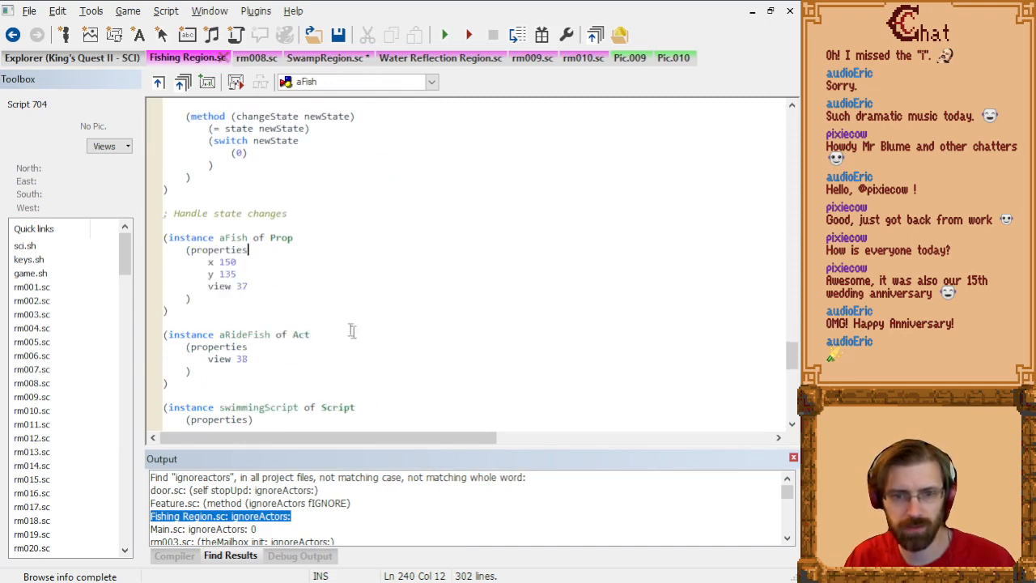
right_click(304, 338)
click(401, 518)
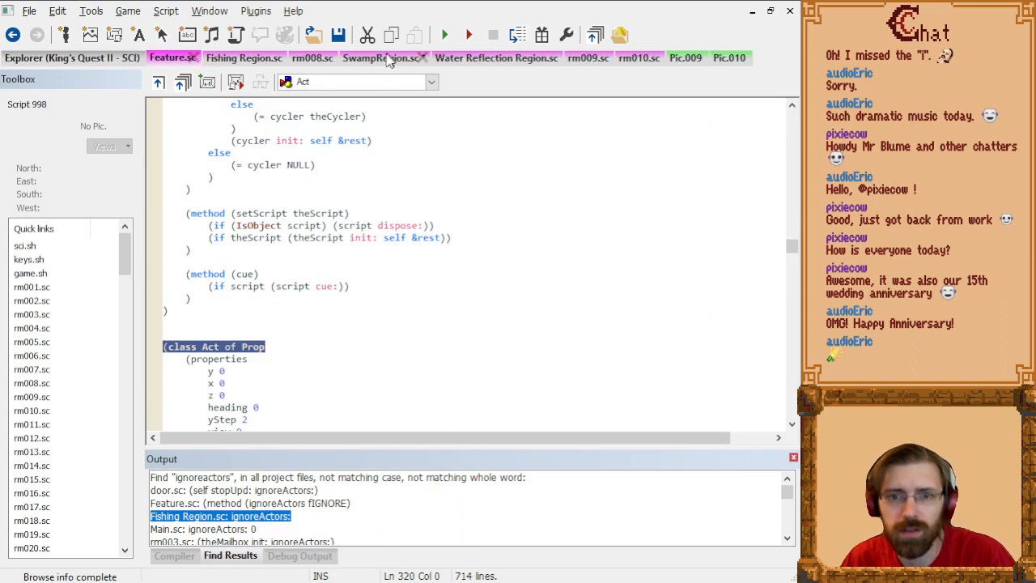
Step: Try adding ignoreActors TRUE to the bubblesPurple properties in the SwampRegion script and compile it
click(384, 59)
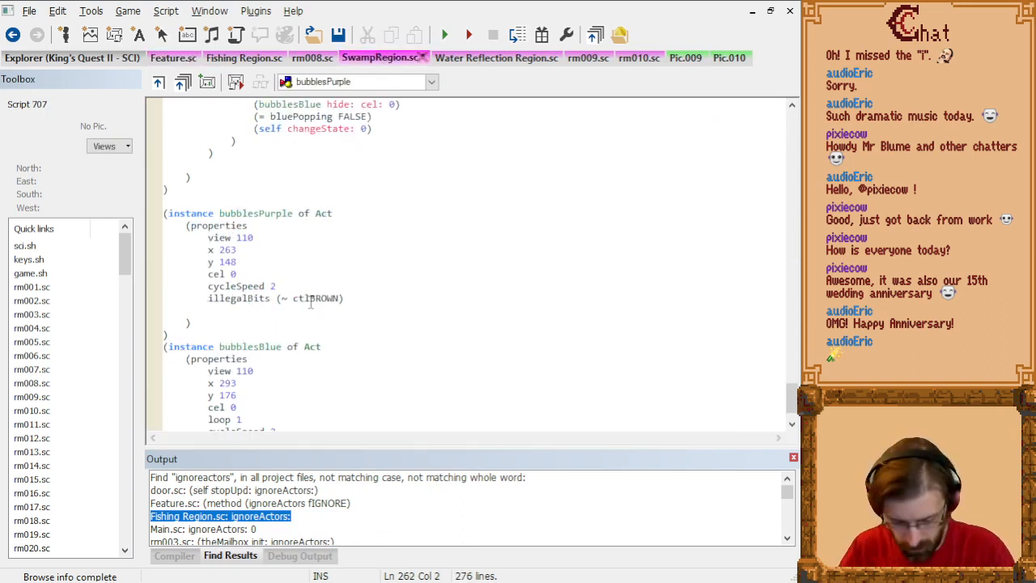
text(ig)
key(BackSpace)
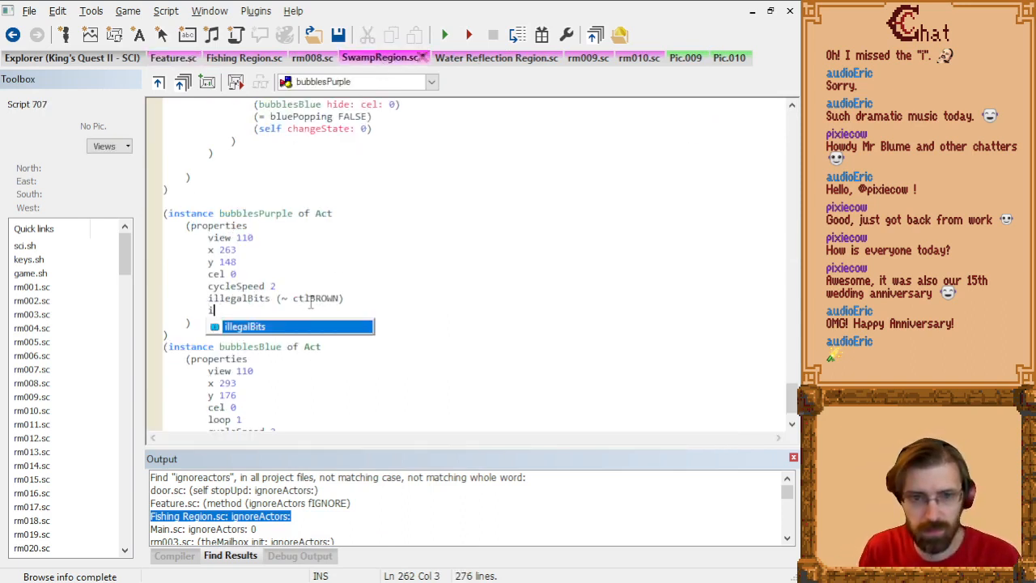
text(gnoreActors)
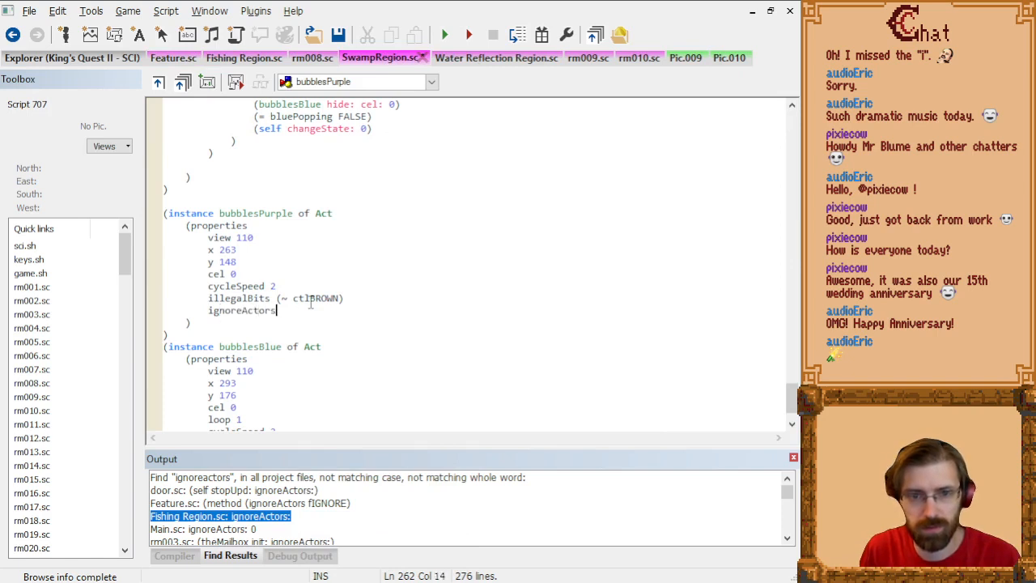
text( TRUE)
click(401, 274)
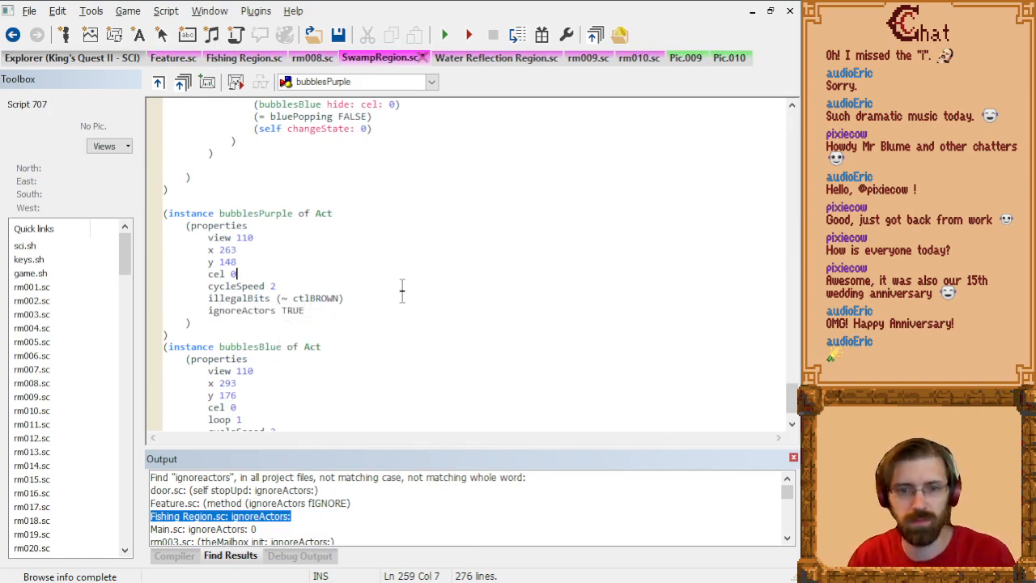
key(ctrl+F7)
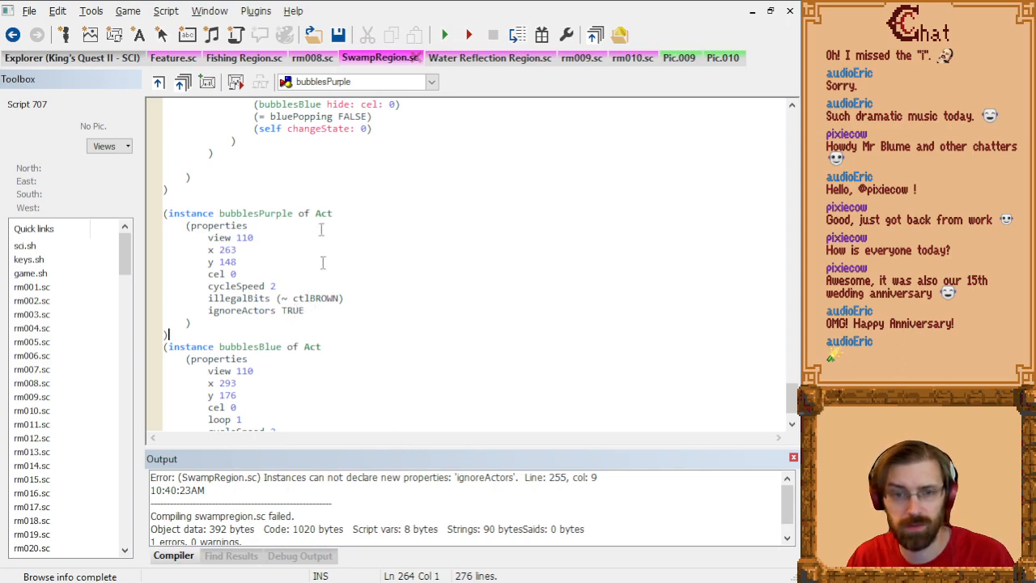
Step: Search all project files for "ignoreactors" again and delete the ignoreActors line from the bubblesPurple properties
key(ctrl+shift+f)
text(ignroe)
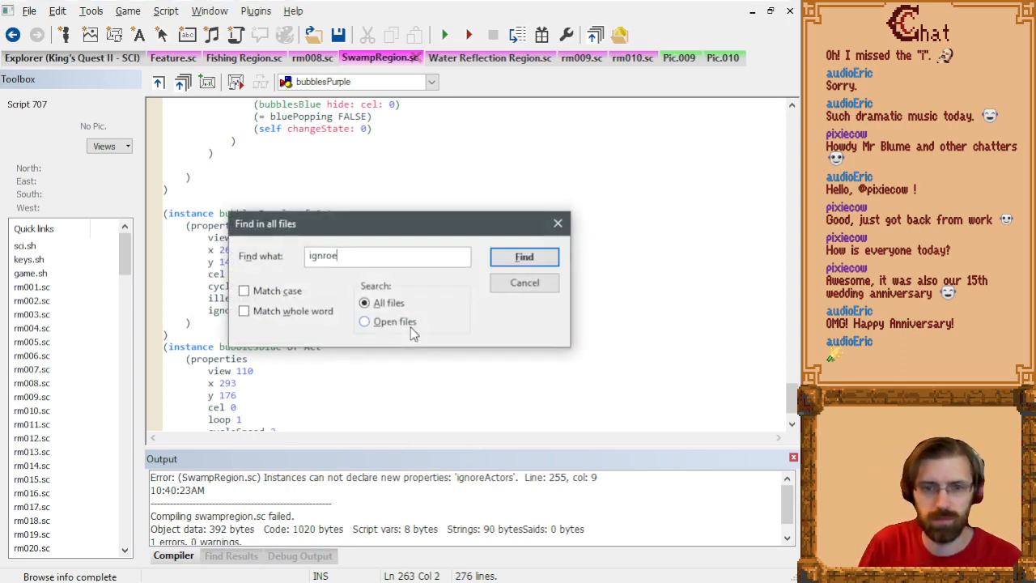
key(BackSpace)
key(BackSpace)
key(BackSpace)
text(oreacto)
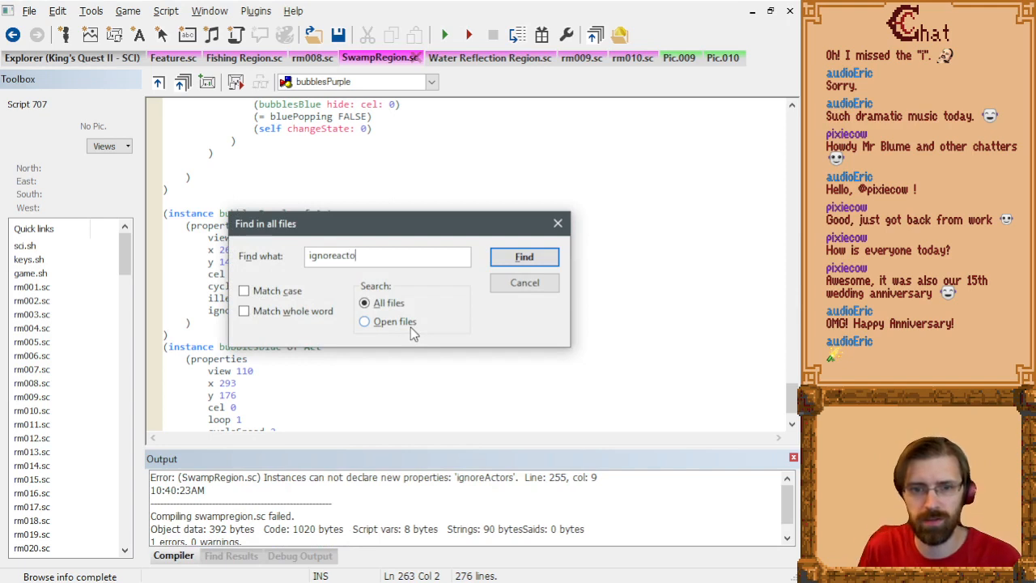
text(rs)
key(Return)
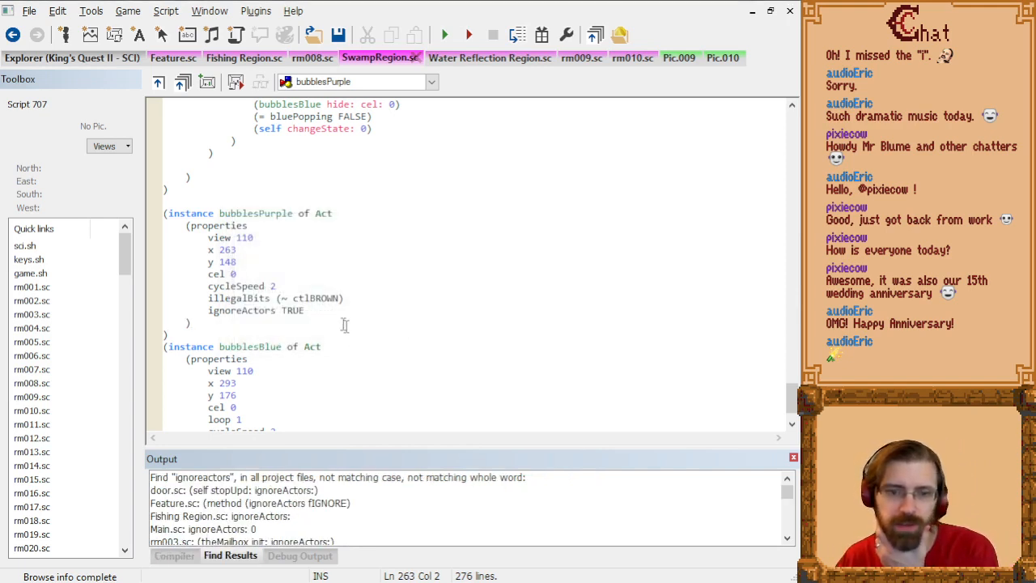
drag(336, 314, 357, 297)
key(BackSpace)
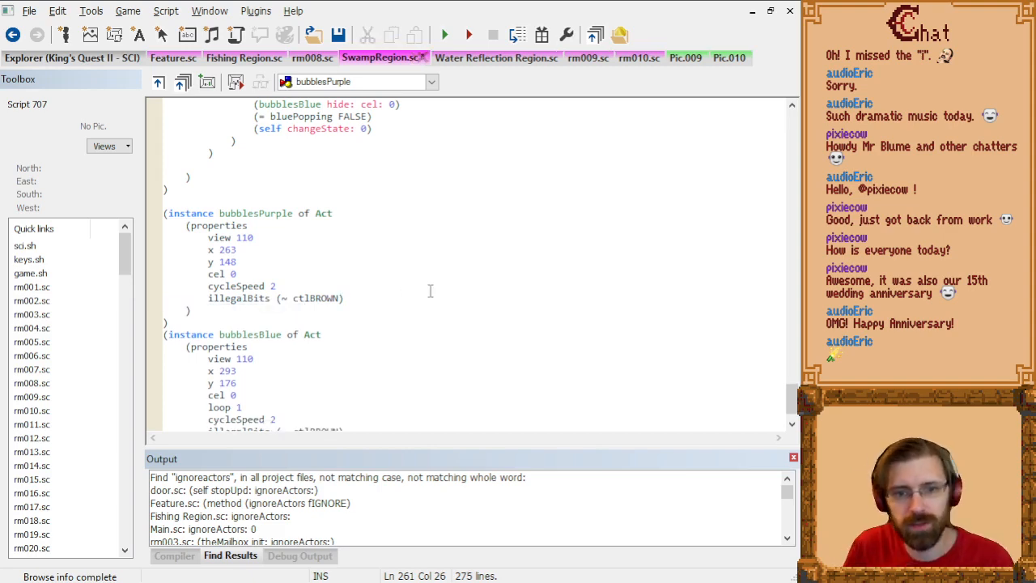
Step: Hide the search output and insert ignoreActors: before setScript: on the bubblesPurple line of swampRegion's init method
key(ctrl+Home)
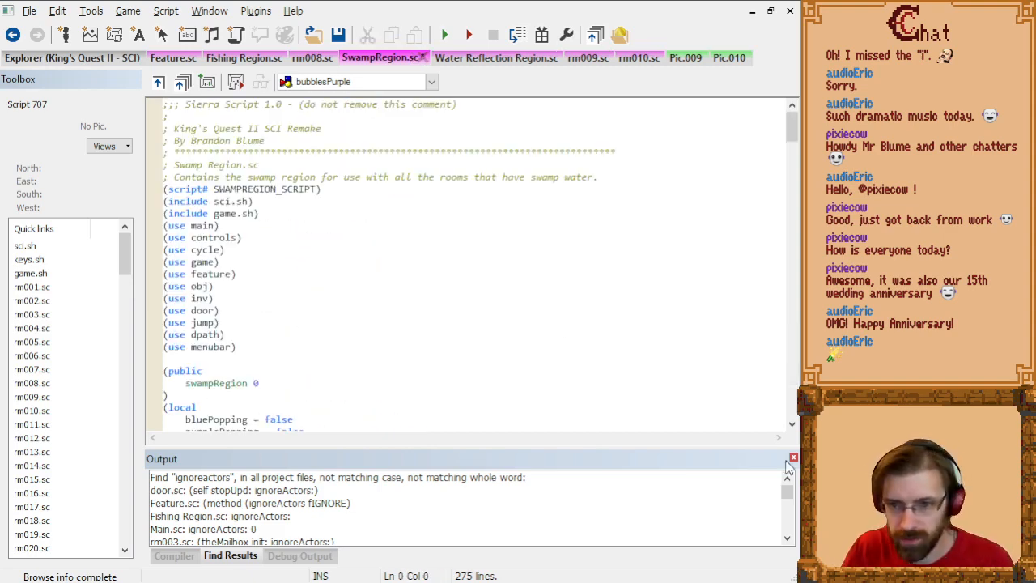
click(795, 458)
scroll(525, 325, down, 8)
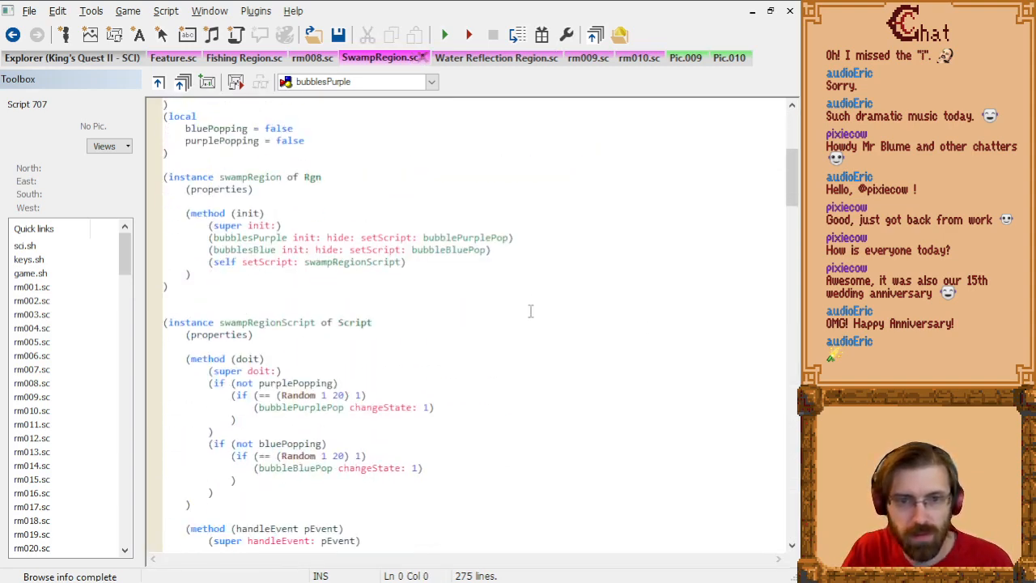
scroll(523, 301, down, 2)
scroll(501, 303, down, 3)
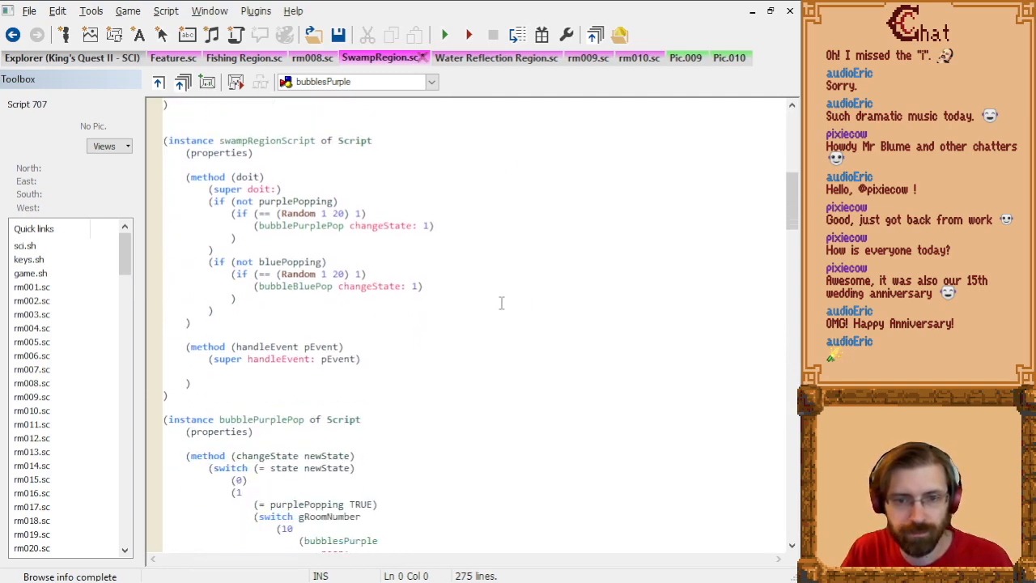
scroll(501, 303, up, 3)
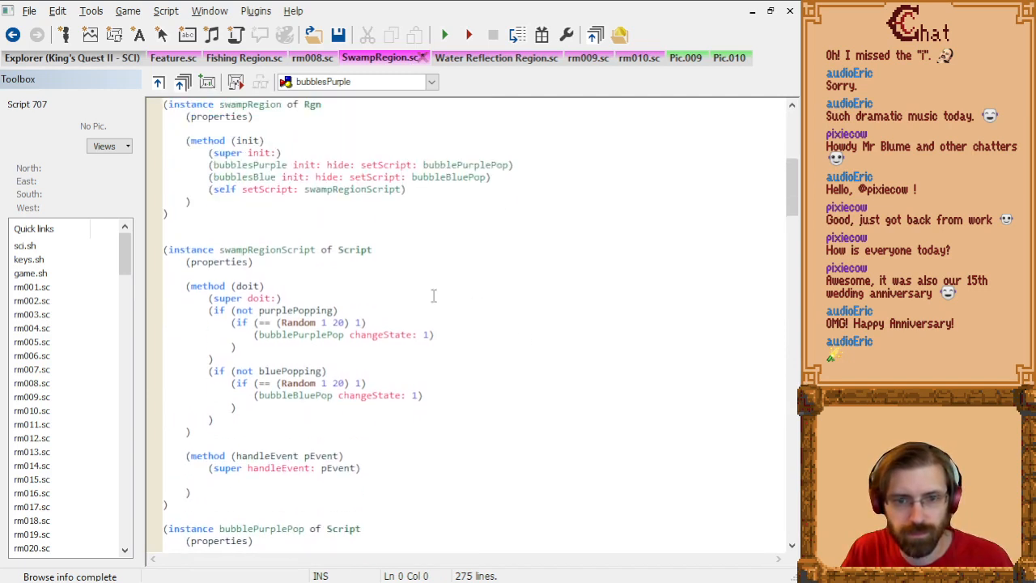
scroll(401, 288, up, 3)
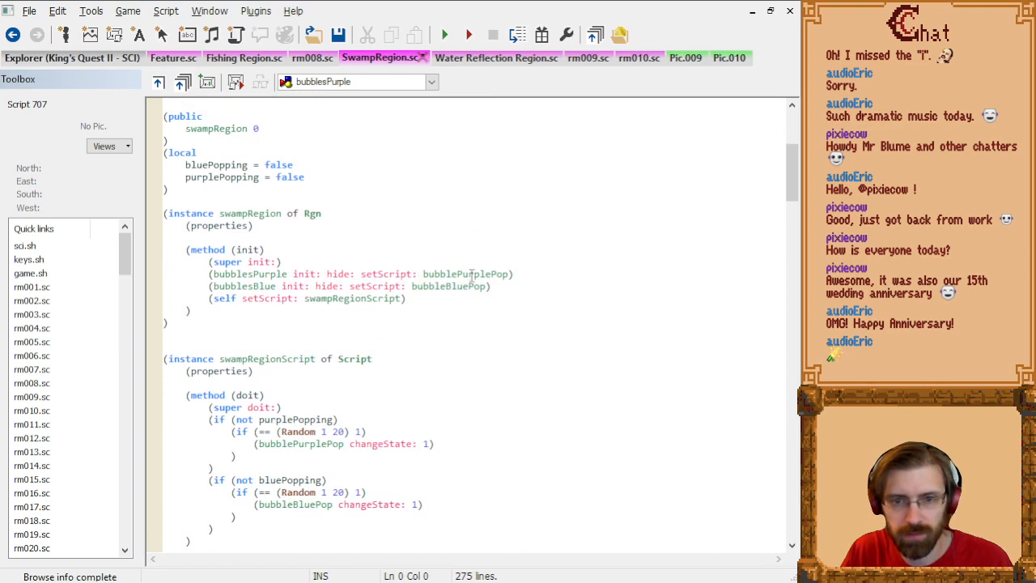
text(ignoreActors:)
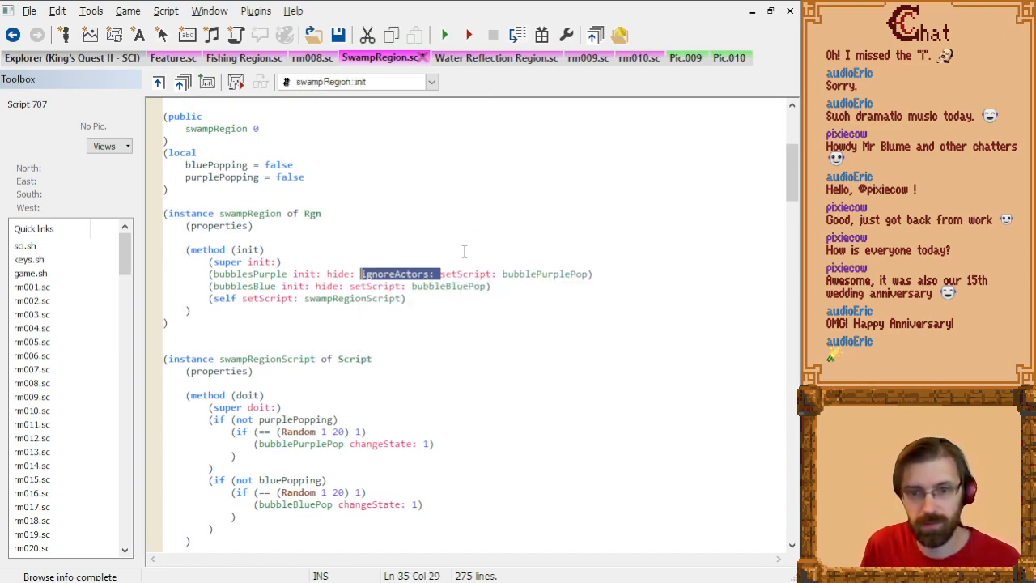
Step: Copy ignoreActors: to the same place on the bubblesBlue line of the init method and compile SwampRegion
key(ctrl+c)
key(Down)
key(Left)
key(Left)
key(ctrl+v)
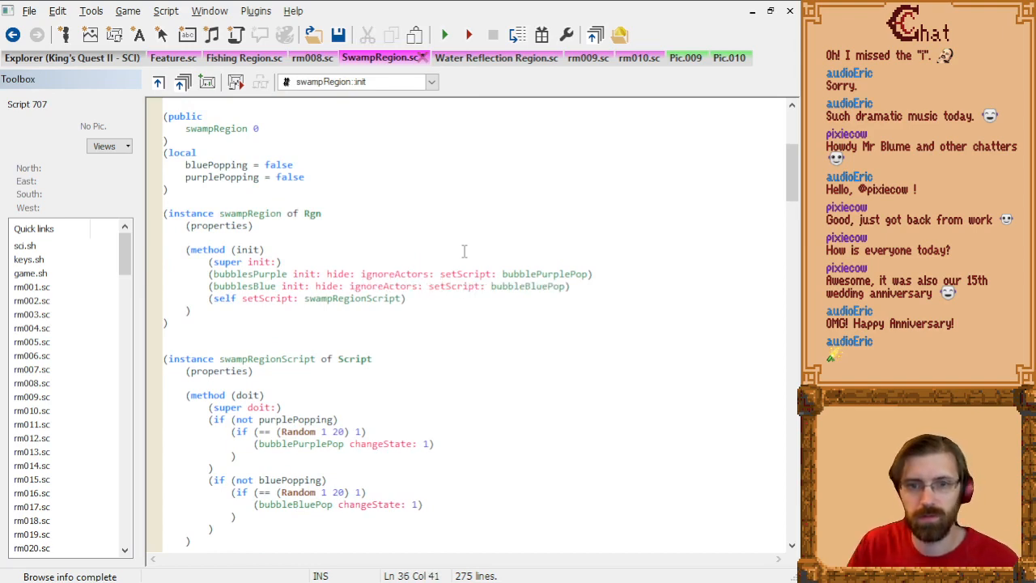
key(ctrl+F7)
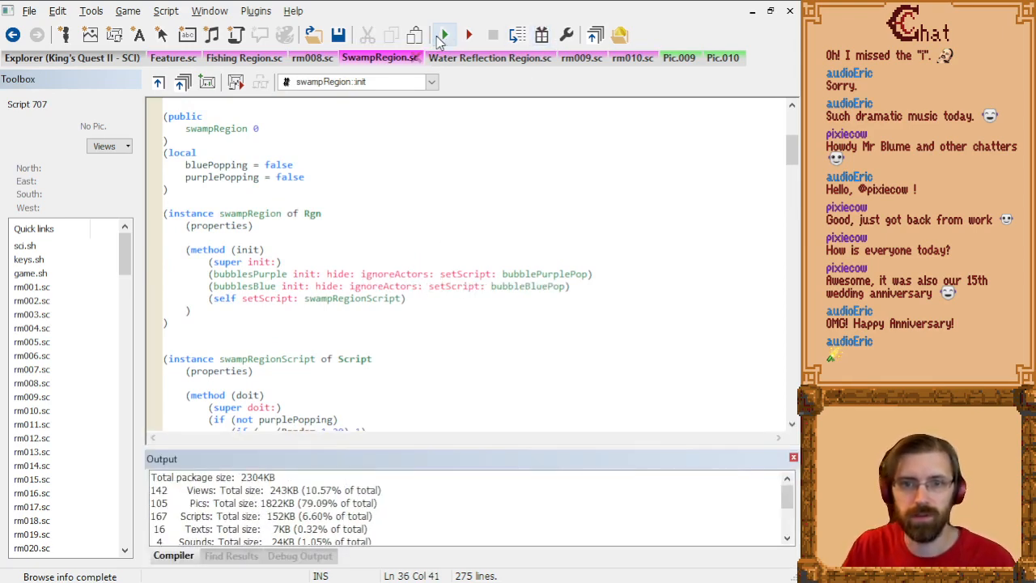
Step: Run the game, skip the title screen, and teleport the character to the swamp room with the stump
click(441, 35)
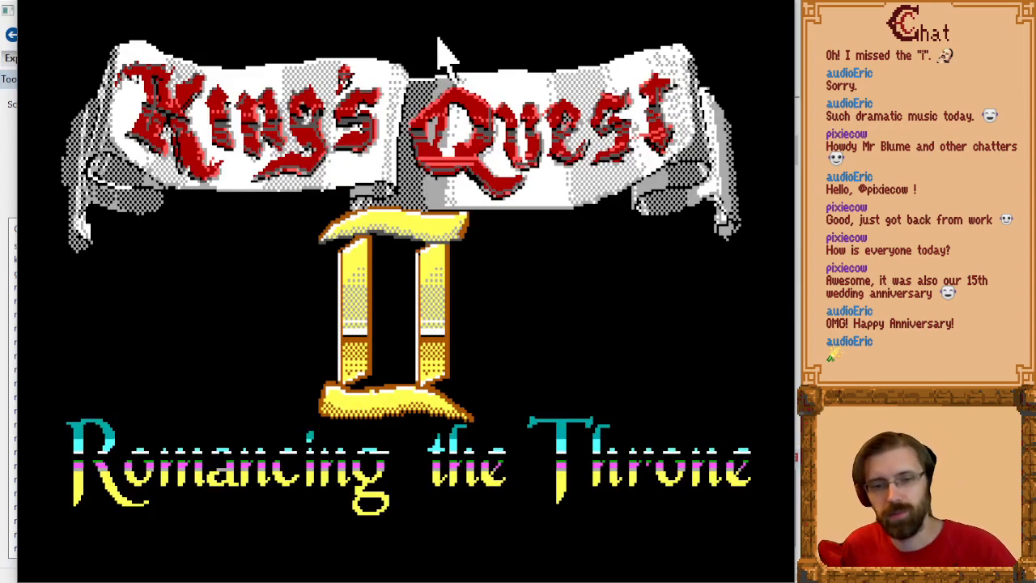
key(Right)
key(Return)
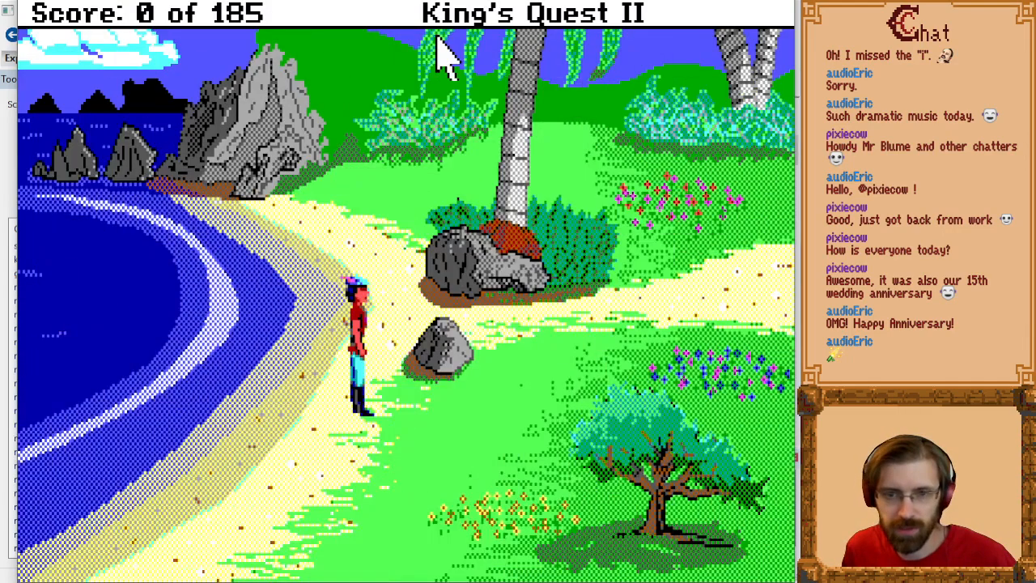
key(alt+t)
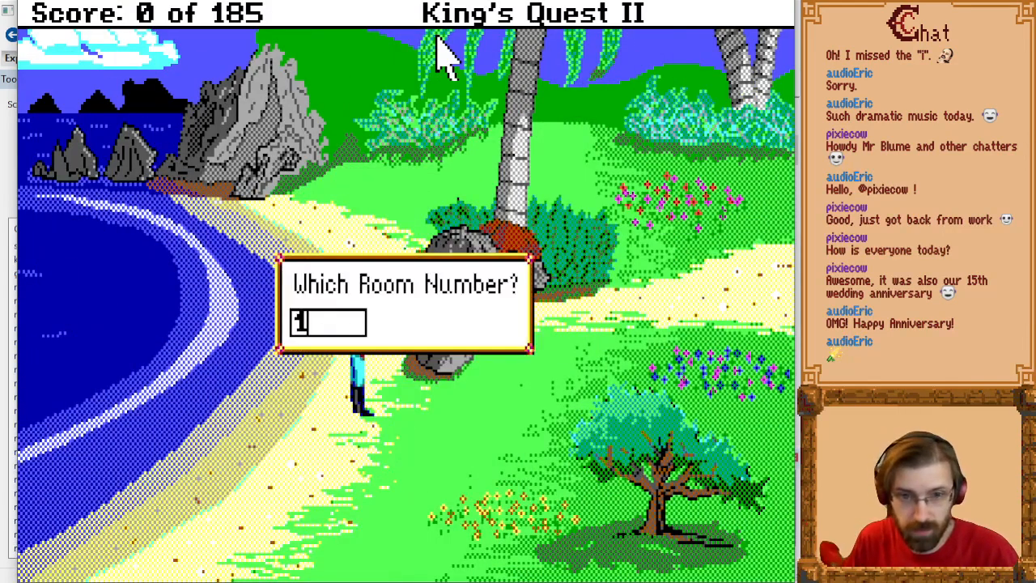
text(1)
key(Return)
Step: Walk the character up to the stump and check the room's control screen before returning to the visual screen
key(Right)
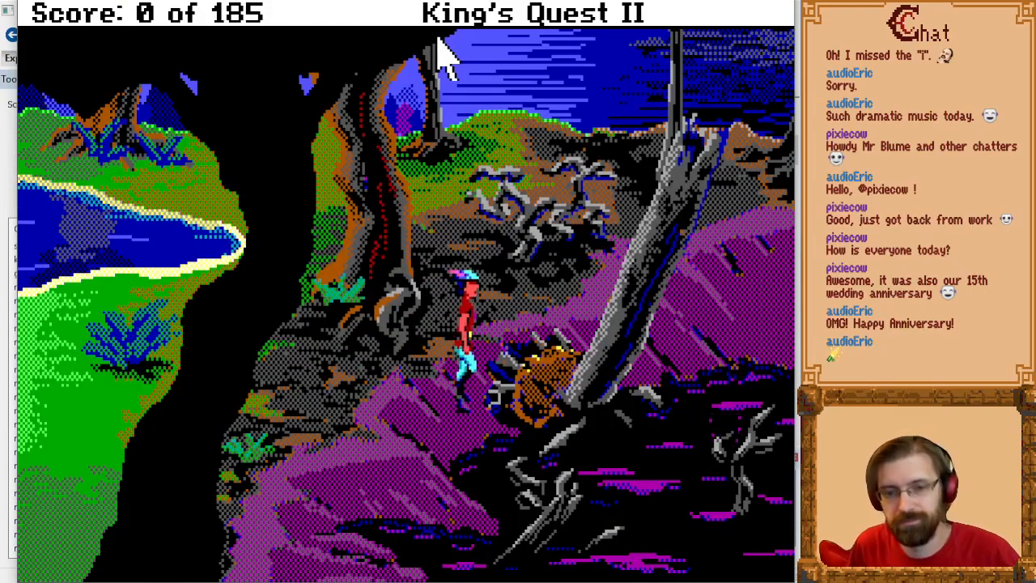
key(alt+c)
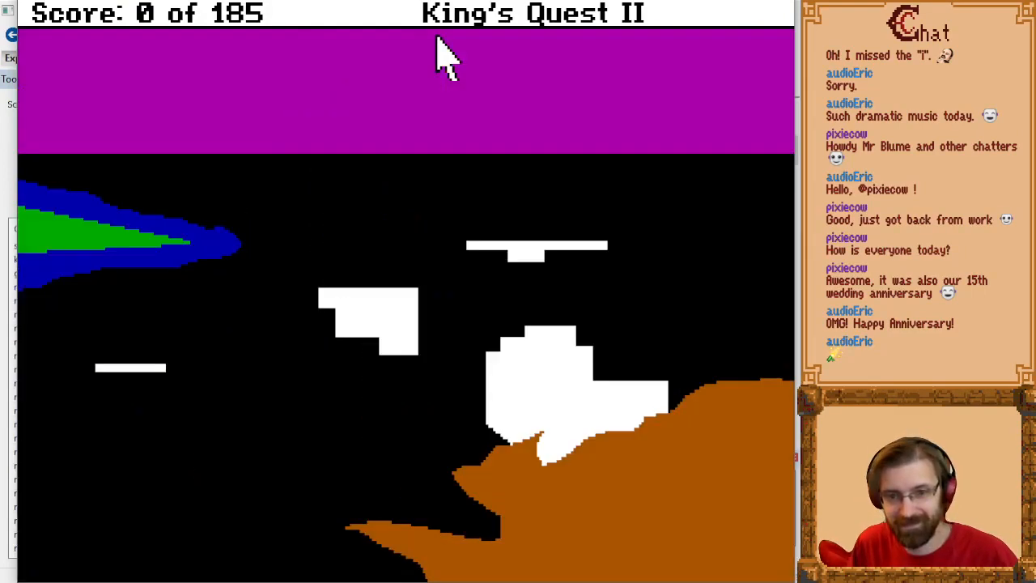
key(alt+c)
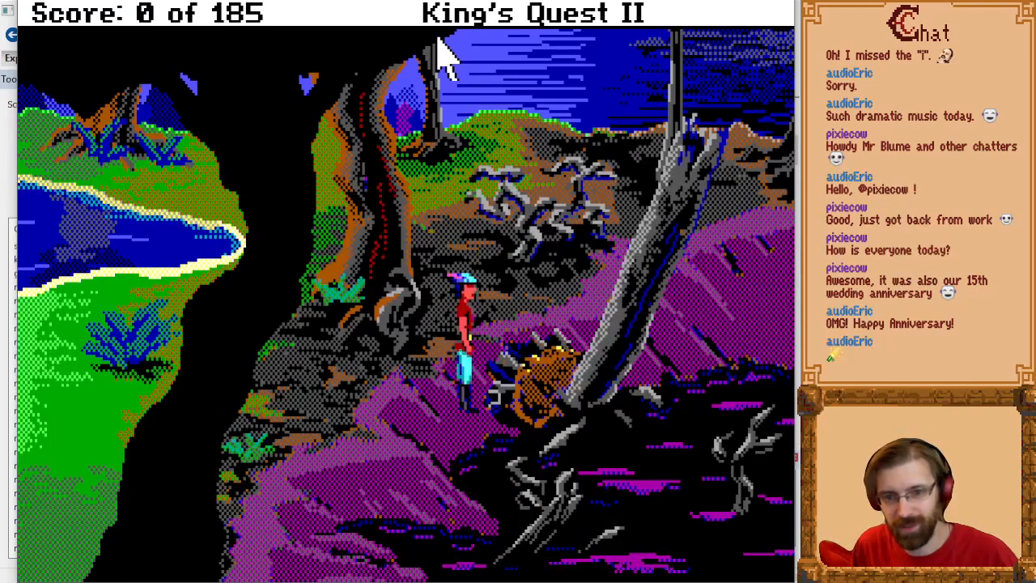
Step: Test walking the character up to the dead branches and back down beside the tree roots and stump
key(Up)
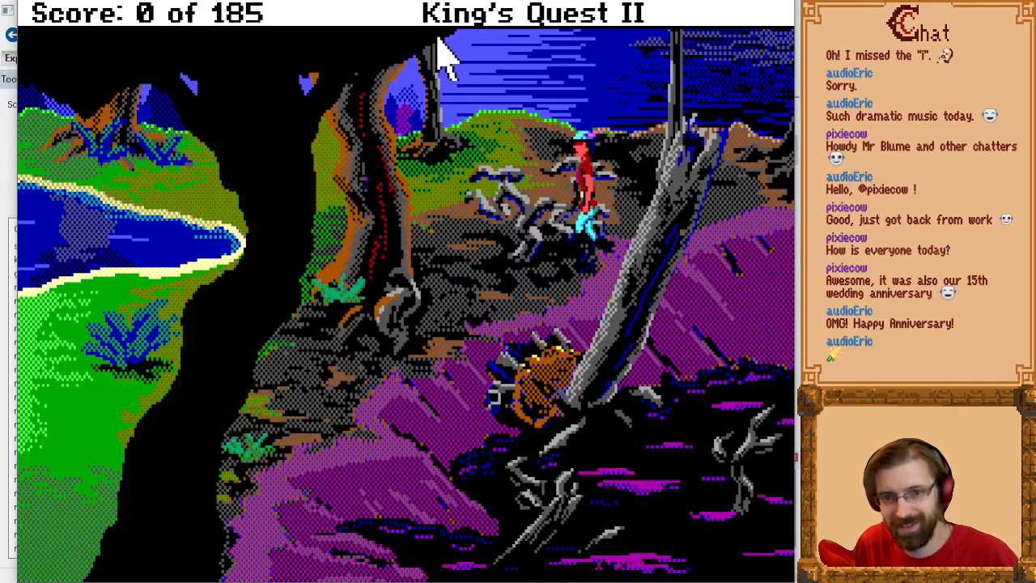
key(Down)
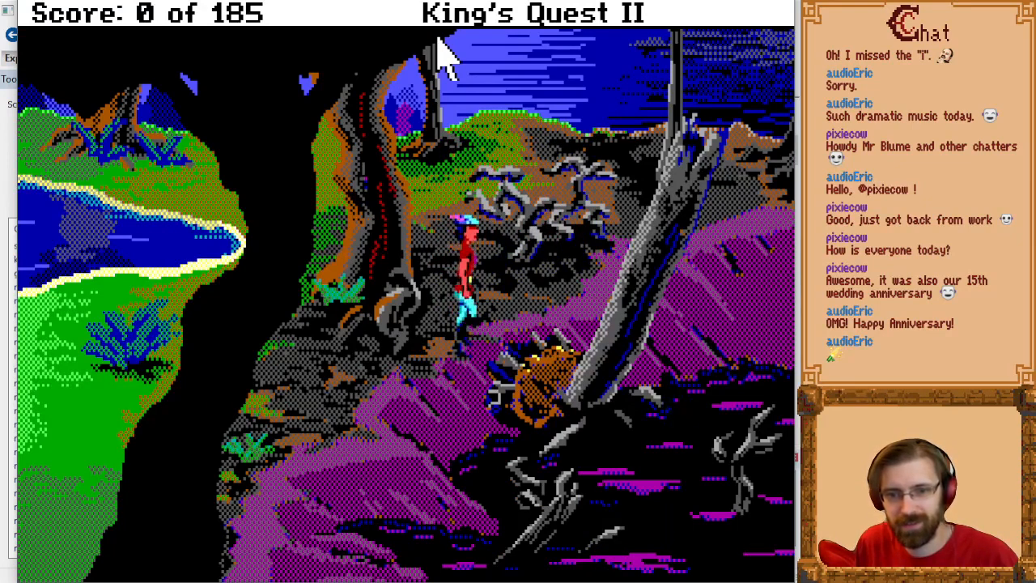
key(Left)
key(Down)
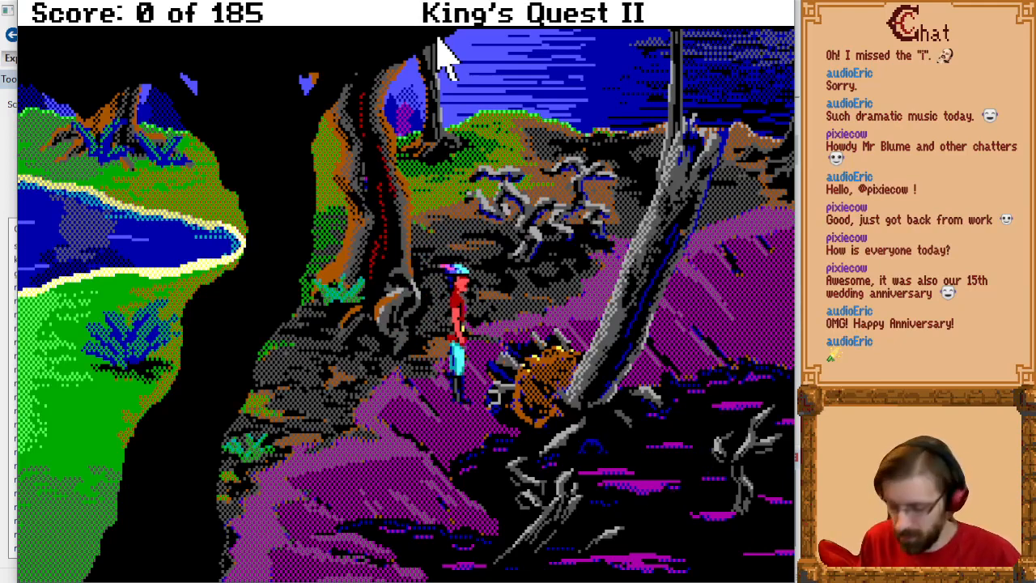
key(Up)
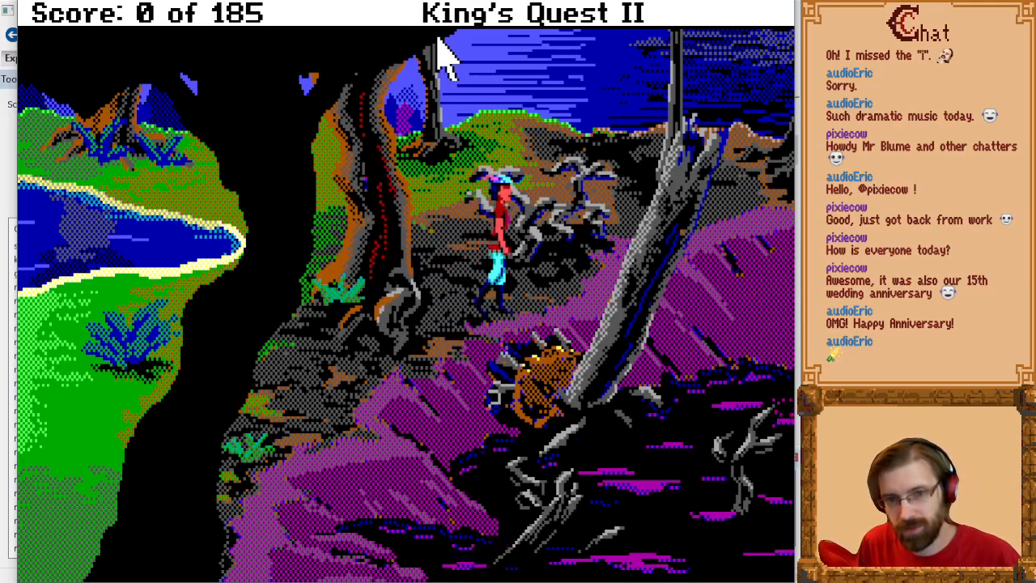
key(Left)
key(Down)
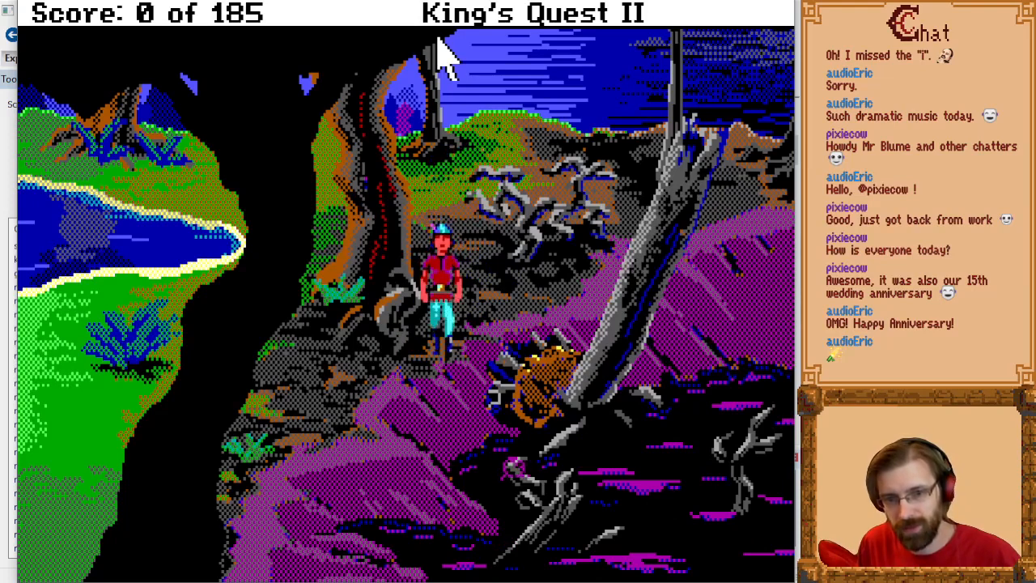
Step: Walk the character back to the stump's edge and check the room's control screen before returning to the visual screen
key(Page_Up)
key(Left)
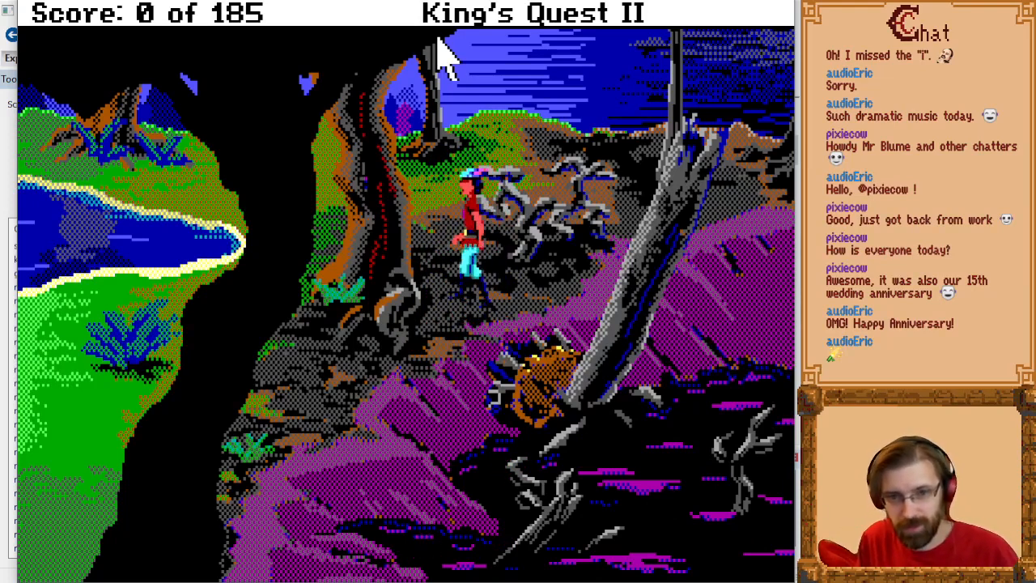
key(Down)
key(Page_Down)
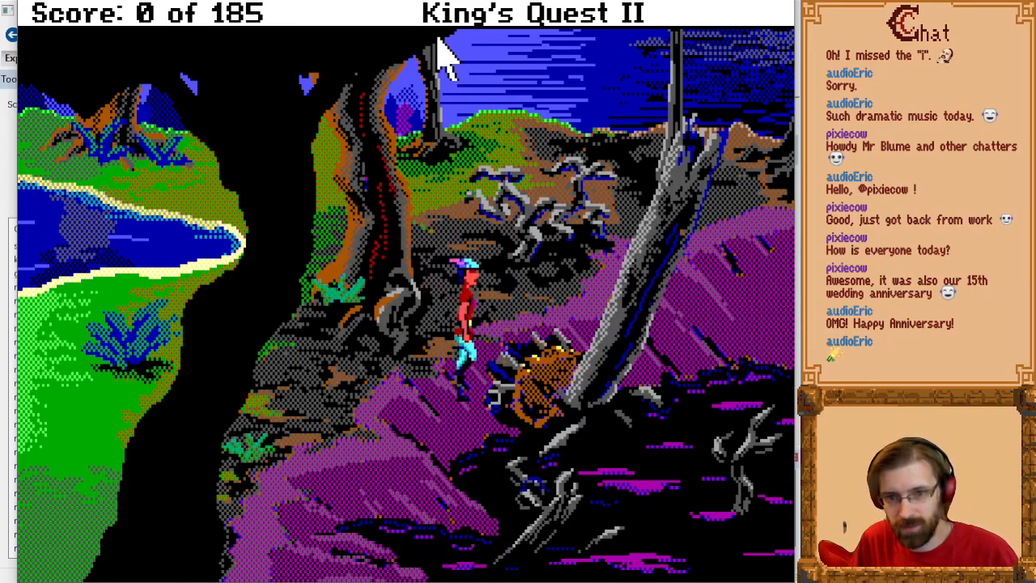
key(alt+c)
key(Escape)
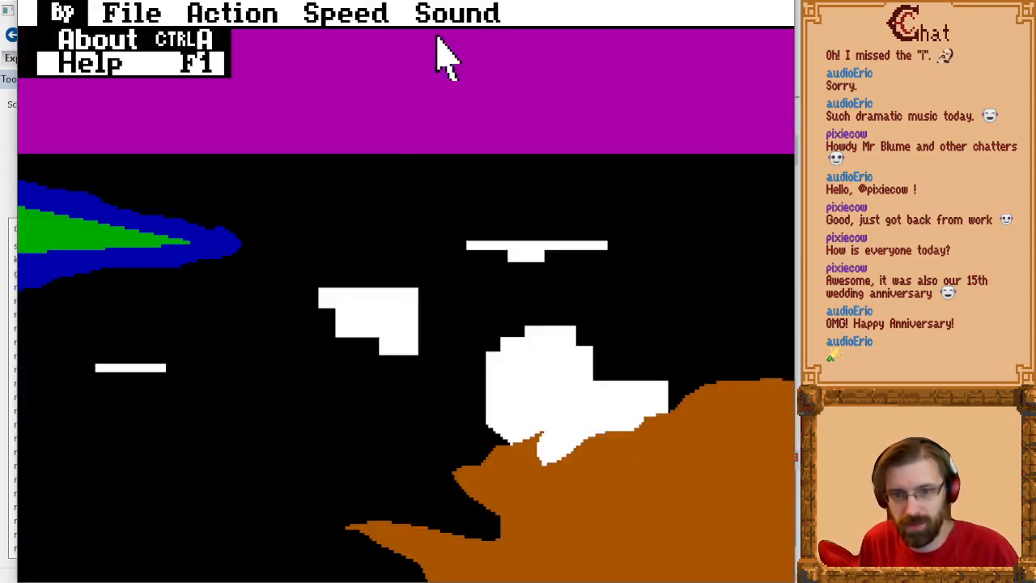
key(Escape)
key(alt+v)
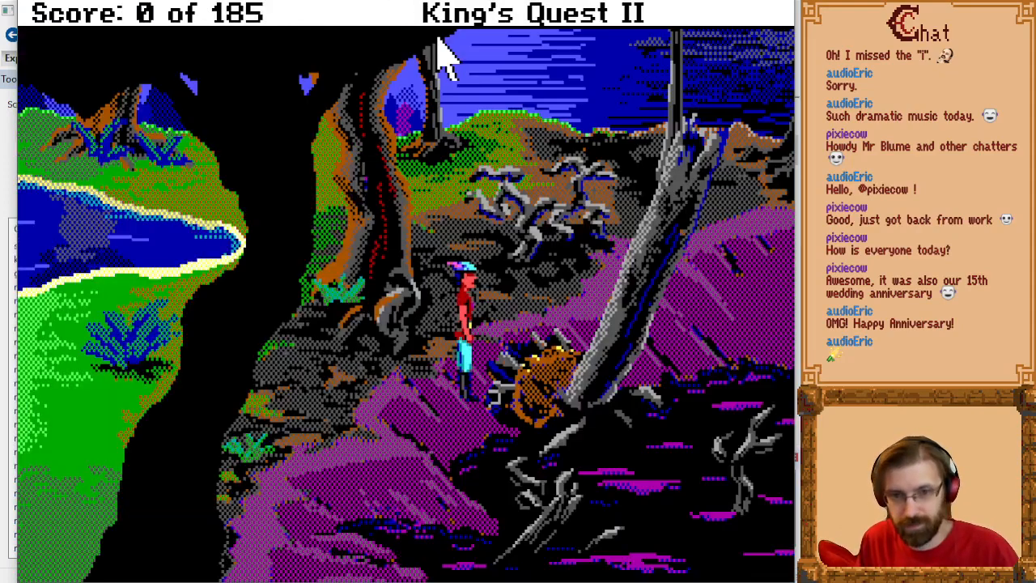
Step: Walk the character around the front of the stump and past the leaning trunk into the swamp mud
key(Up)
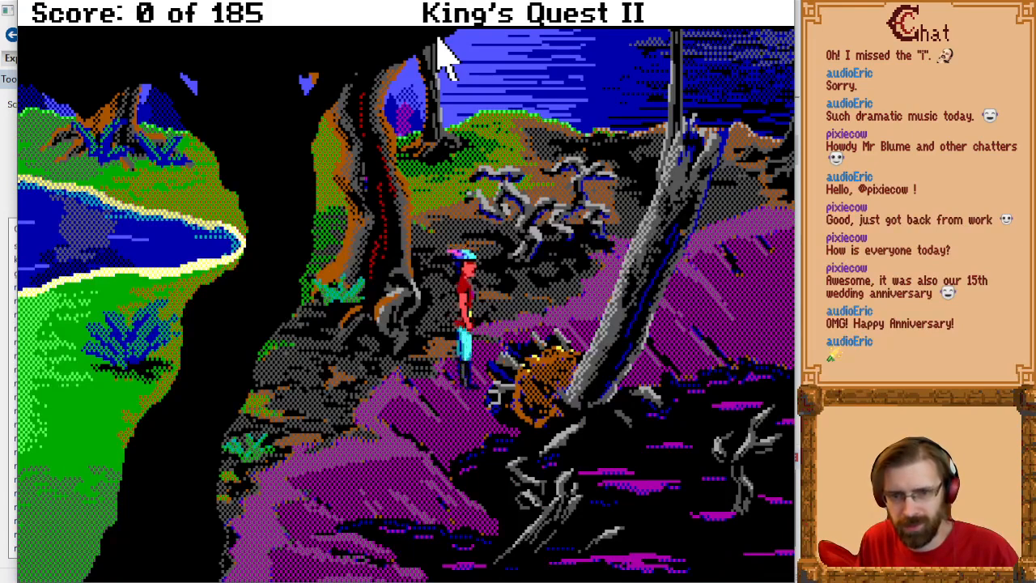
key(Right)
key(Left)
key(Down)
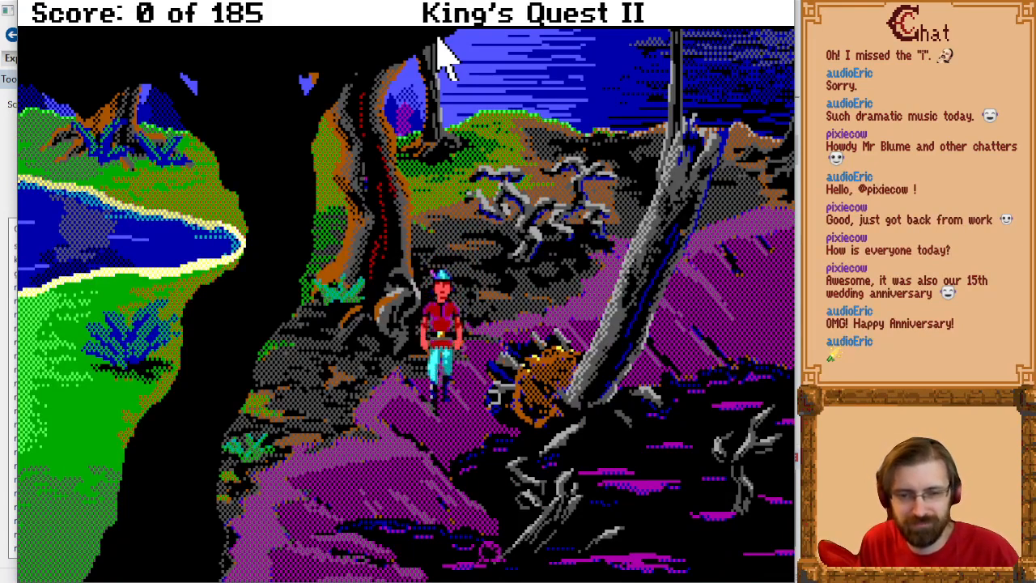
key(Right)
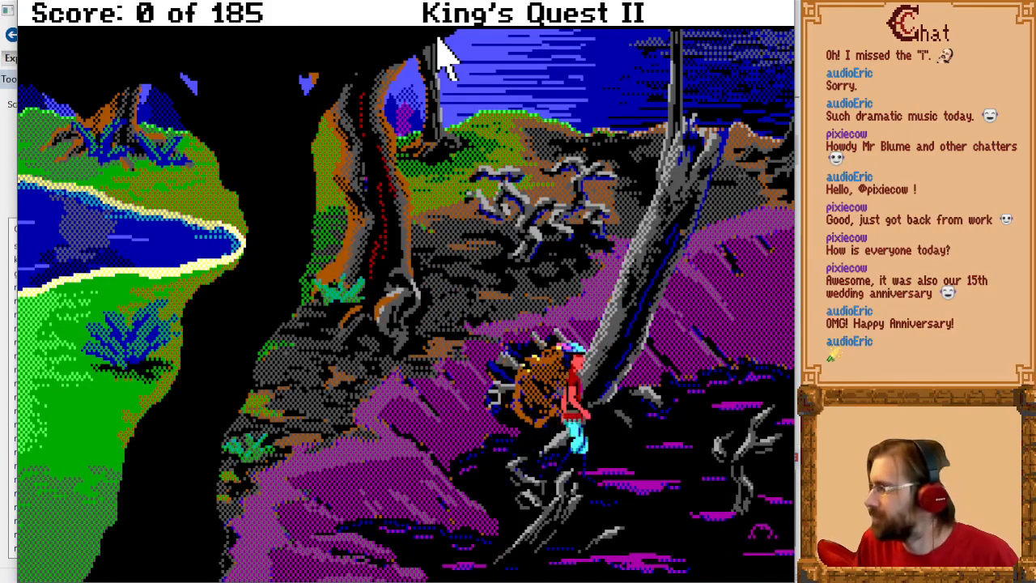
key(Up)
key(Right)
key(Down)
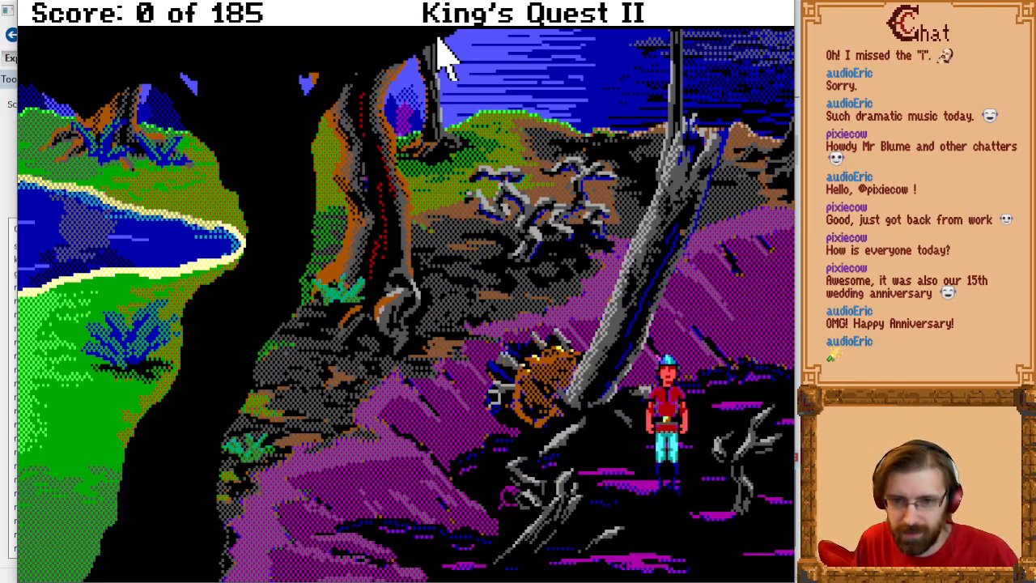
Step: Walk the character back and forth through the mud beside the leaning trunk to test movement depth
key(Up)
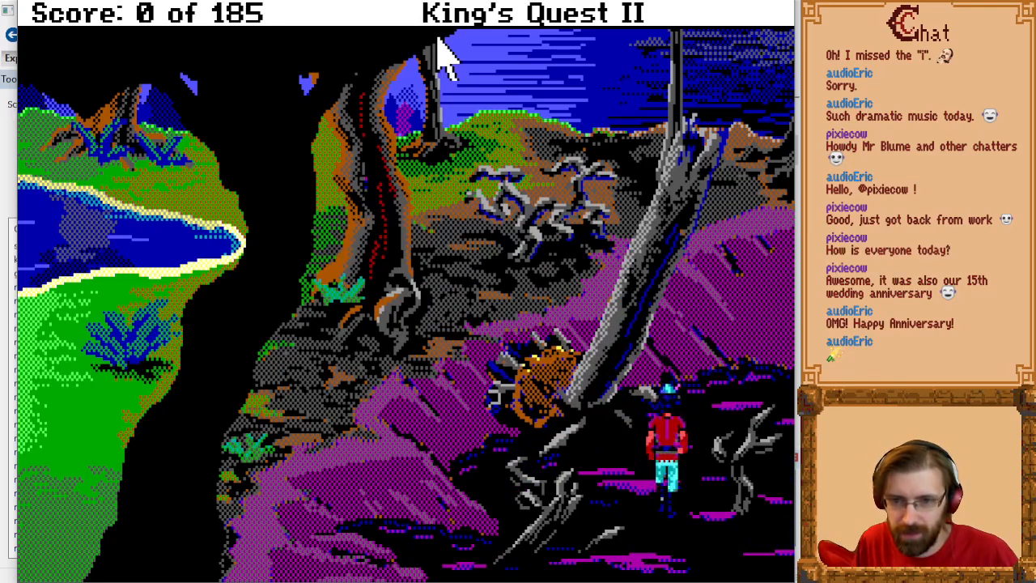
key(Down)
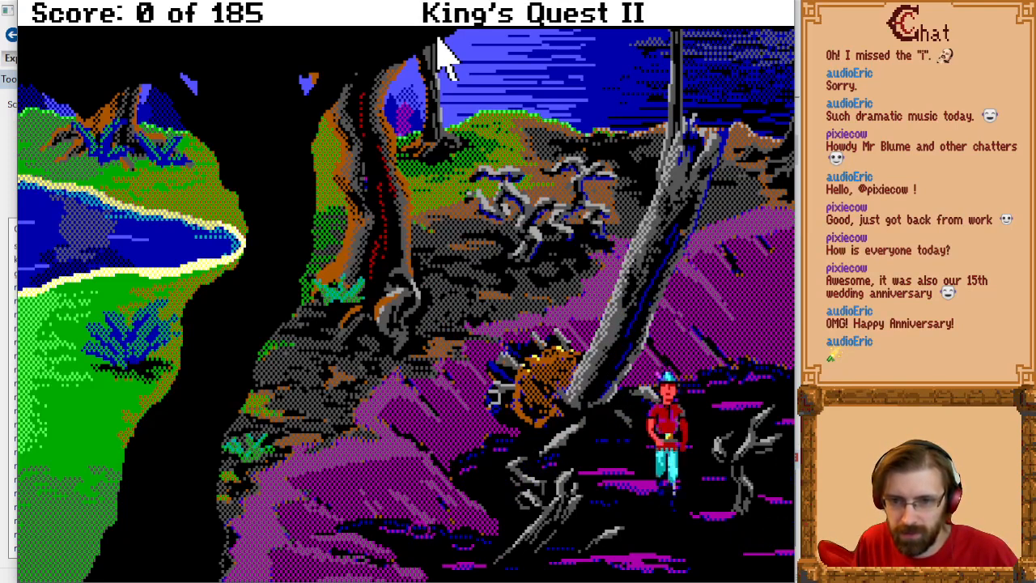
key(Up)
key(Down)
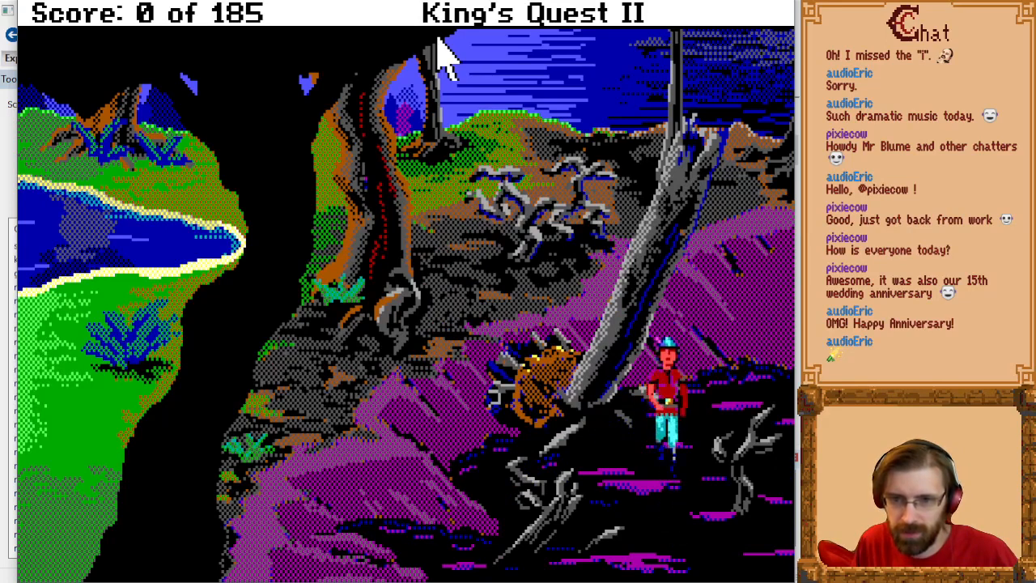
key(Up)
key(Right)
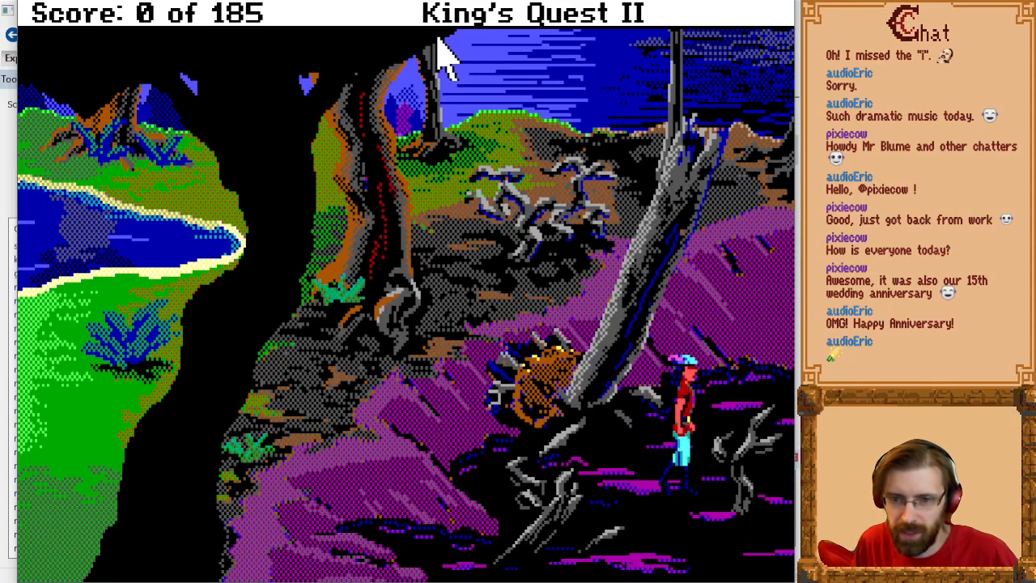
key(Up)
key(Down)
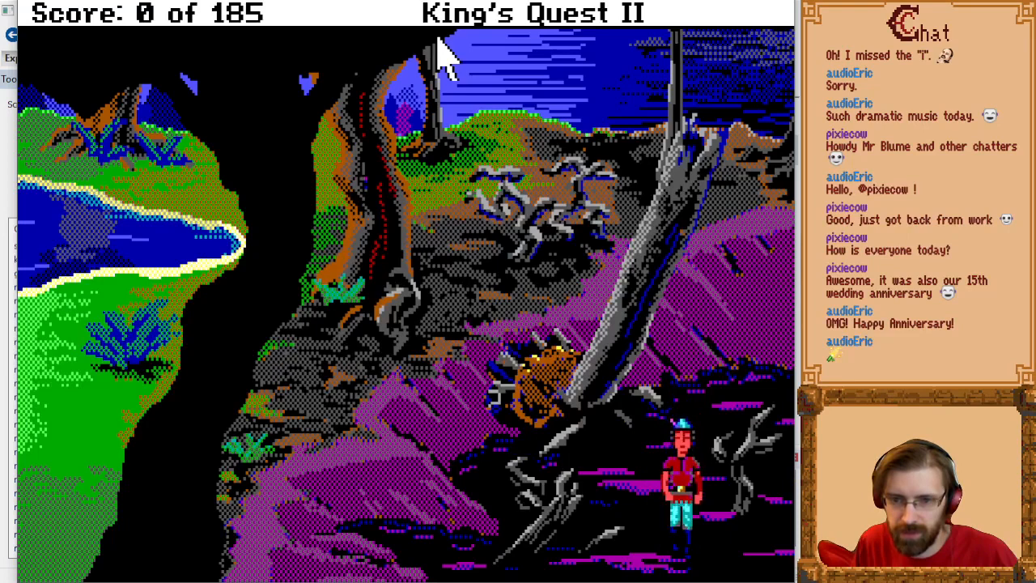
Step: Test walking the character behind the grey branch in the mud and up onto the purple shore and back
key(Up)
key(Right)
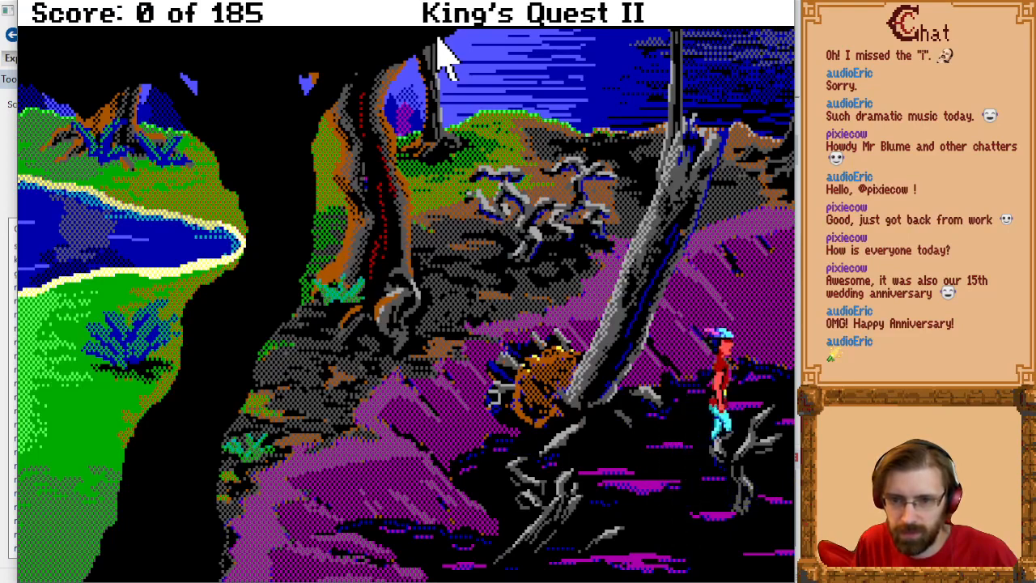
key(Down)
key(Left)
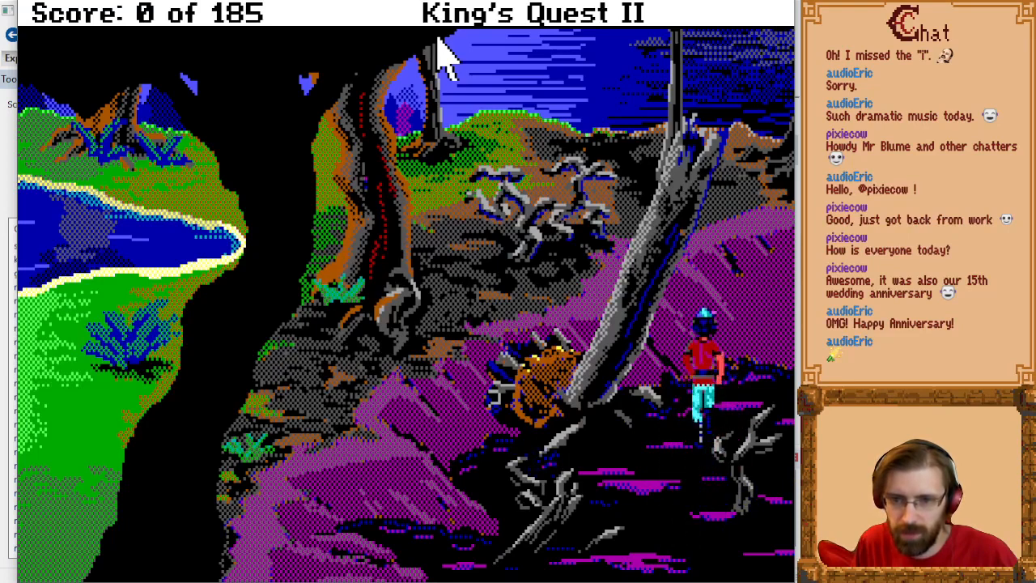
key(Down)
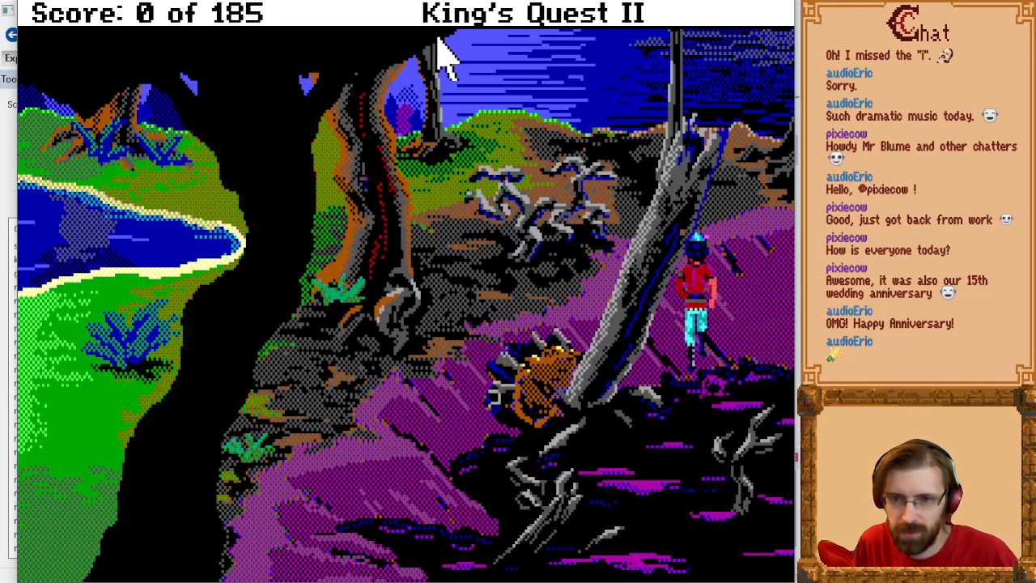
key(Down)
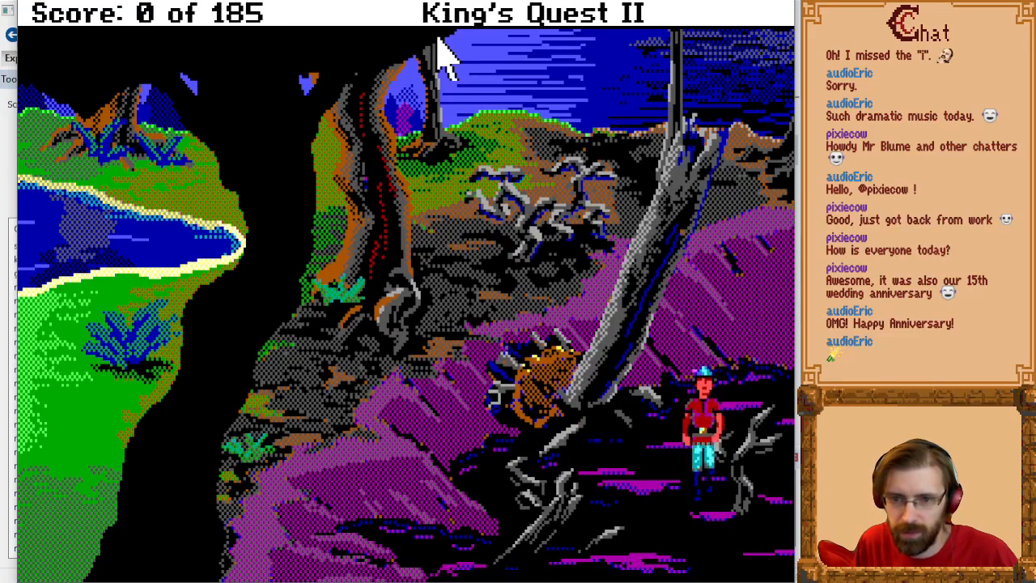
key(Up)
key(Down)
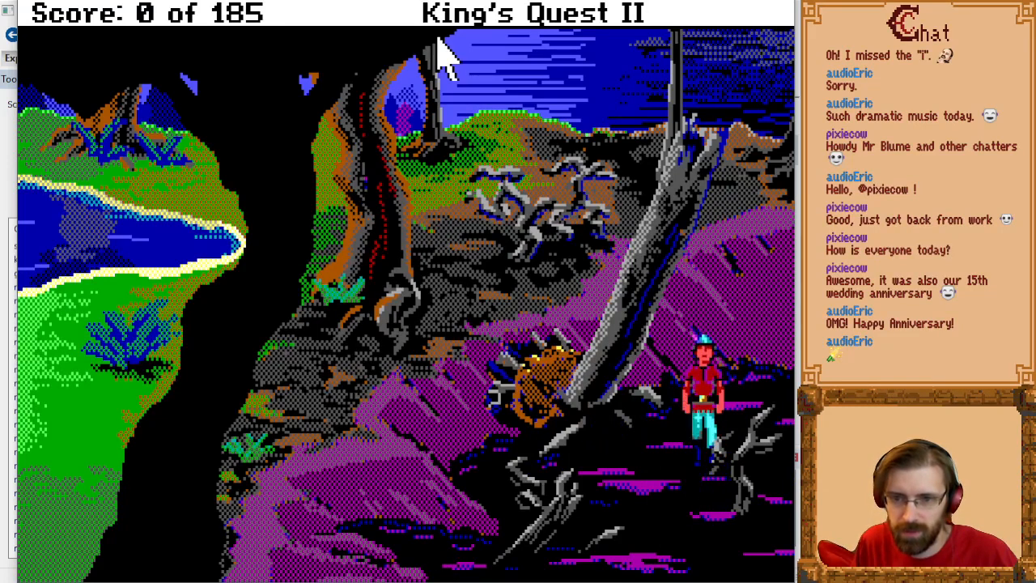
Step: Walk the character back through the mud to the base of the leaning trunk
key(Left)
key(Up)
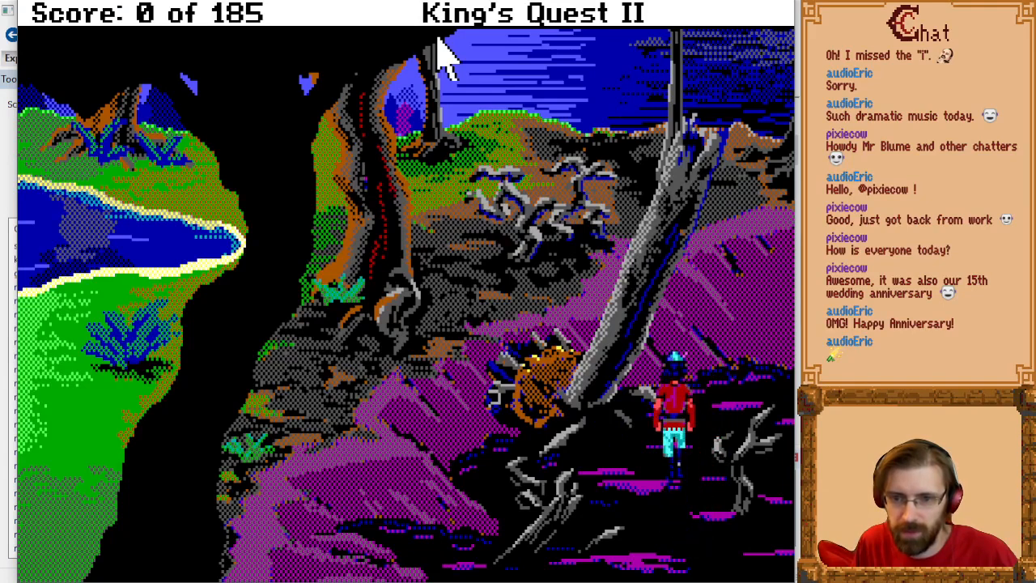
key(Down)
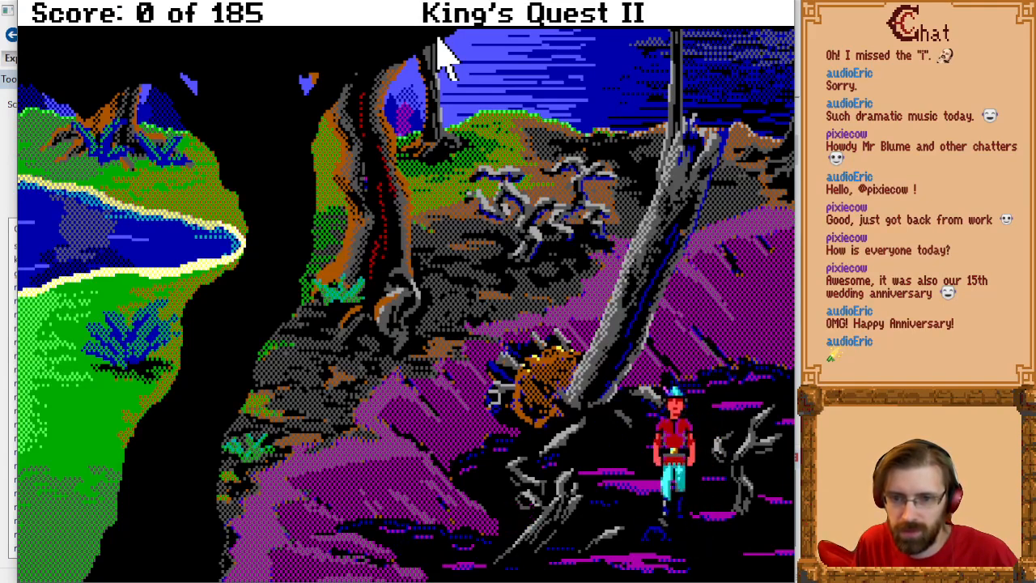
key(Left)
key(Left)
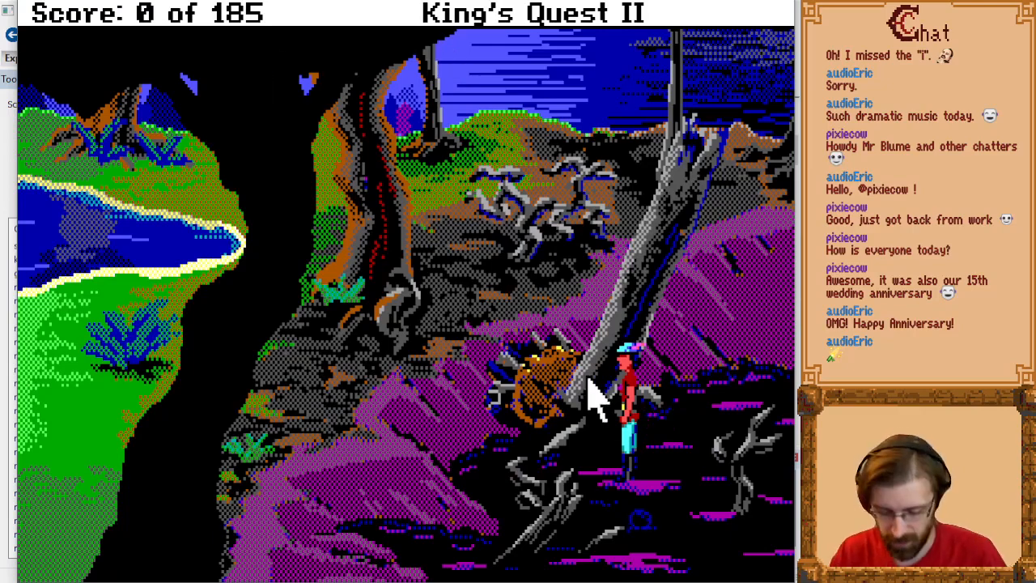
Step: Switch from the game to SCI Companion, hide the compiler output, and bring up Pic.010
key(alt+Tab)
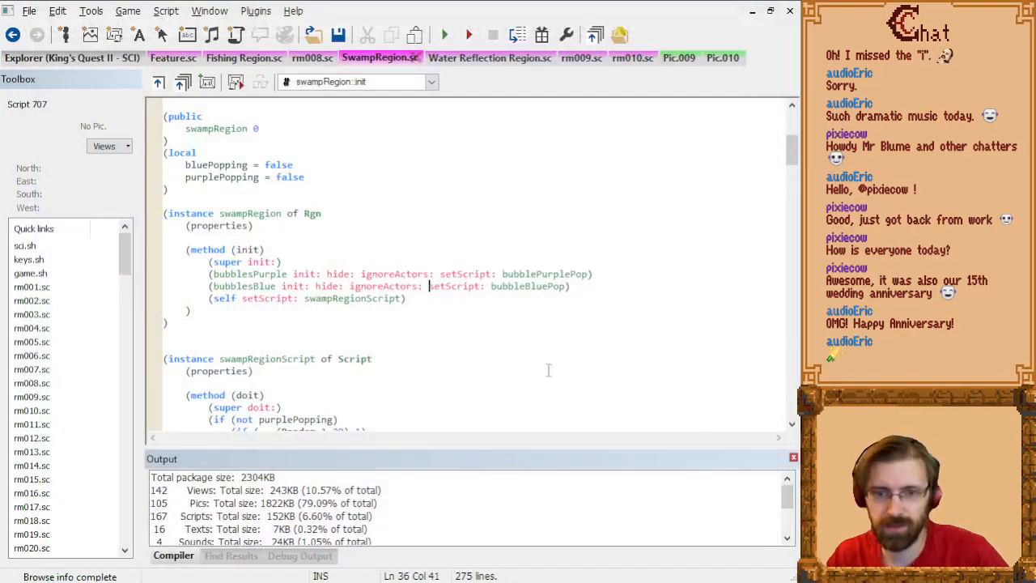
click(793, 460)
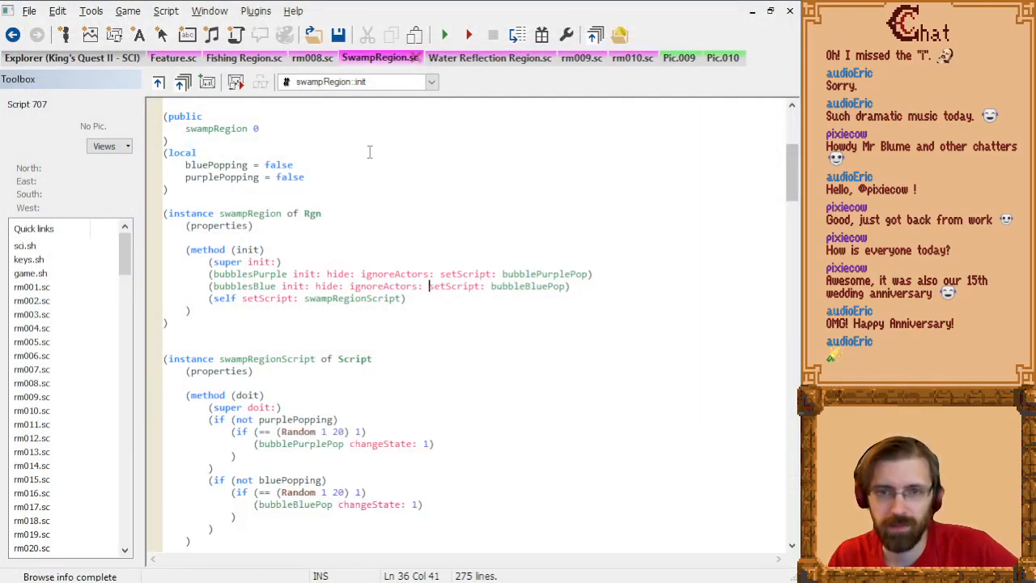
click(320, 58)
click(236, 60)
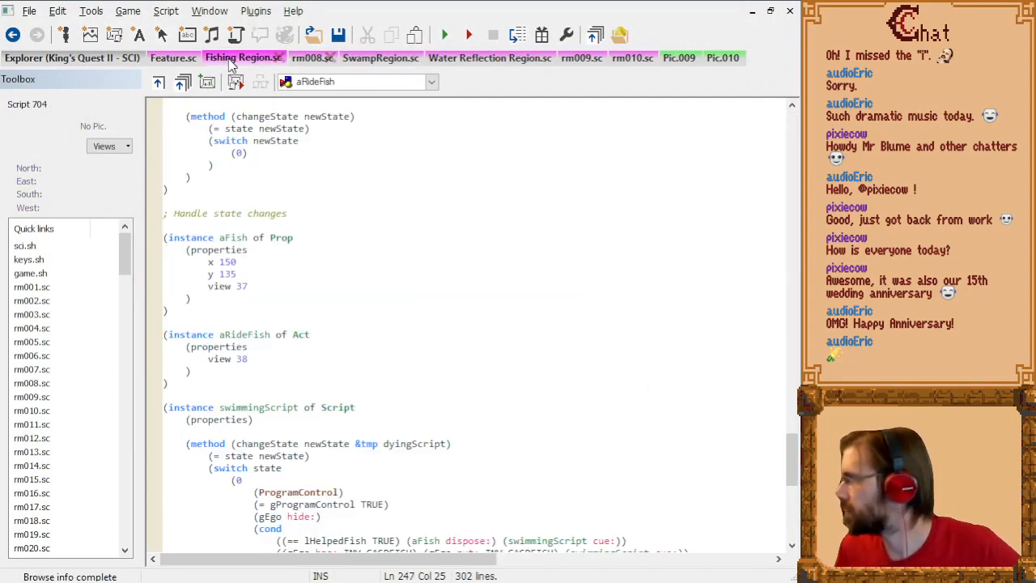
click(678, 58)
click(712, 58)
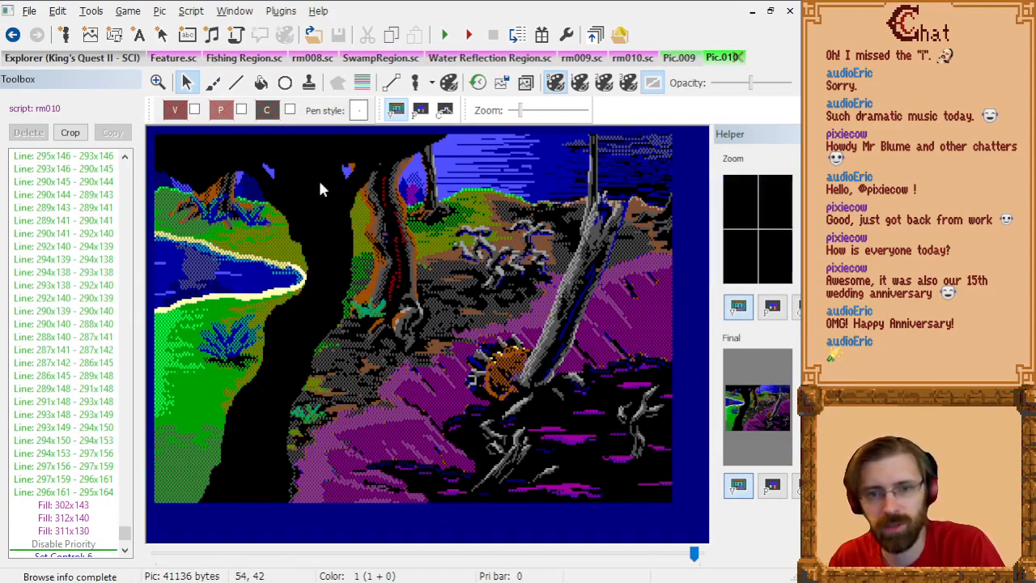
Step: Preview the Swamp TopLeft pic's visual, priority and control screens in a widened preview pane, followed by Beach 008
click(78, 58)
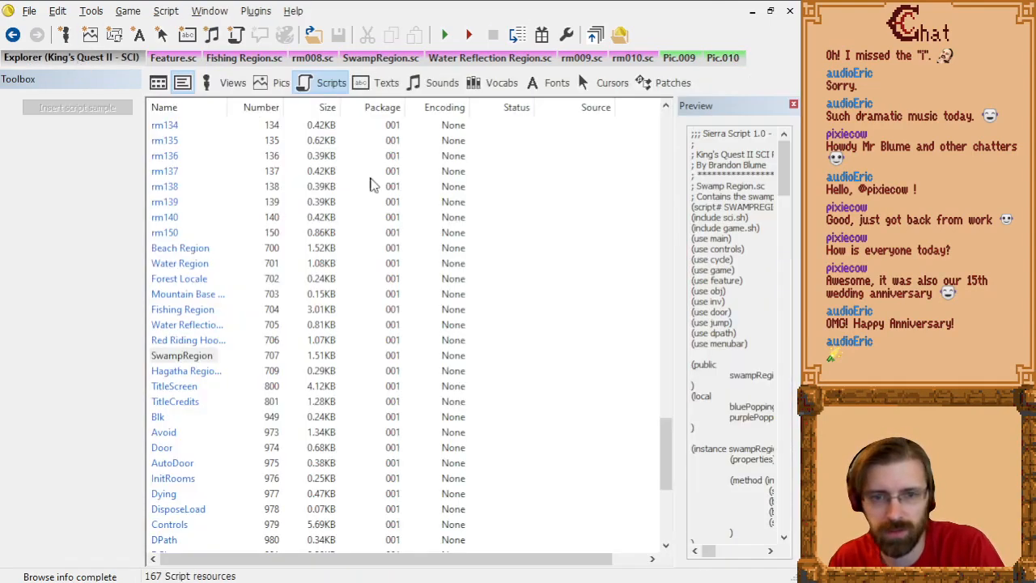
click(275, 83)
click(233, 310)
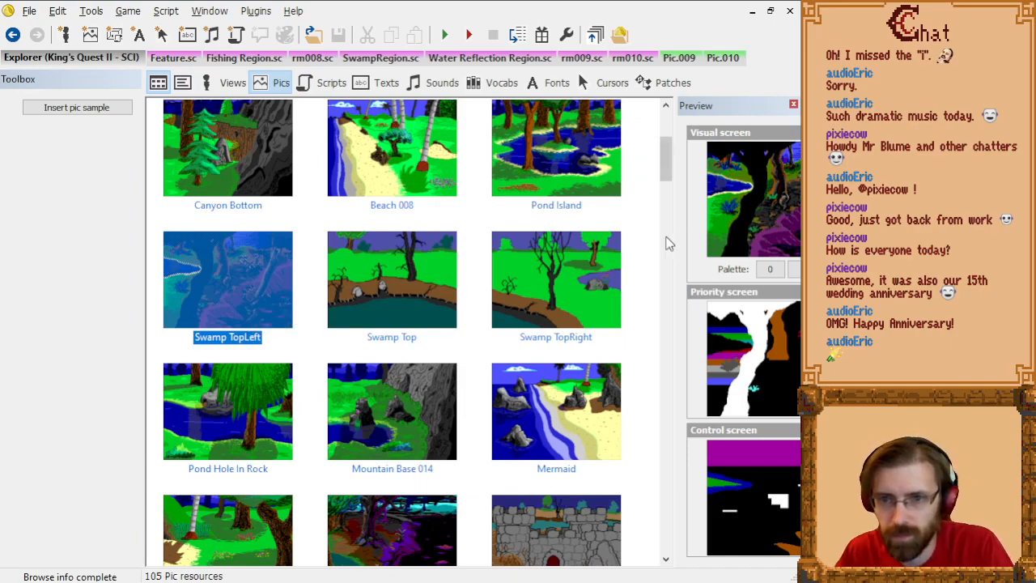
drag(676, 233, 580, 233)
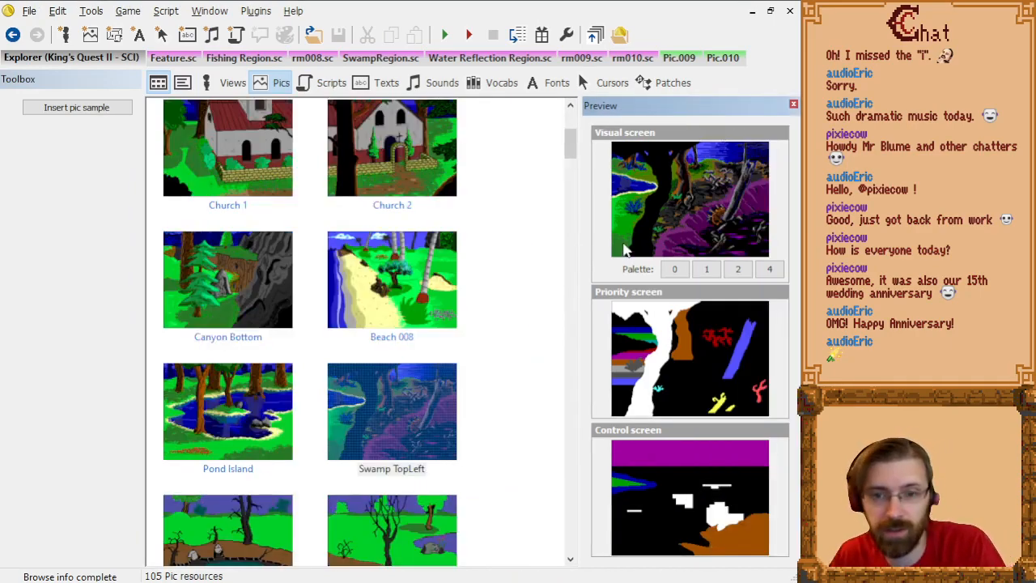
drag(580, 261, 596, 260)
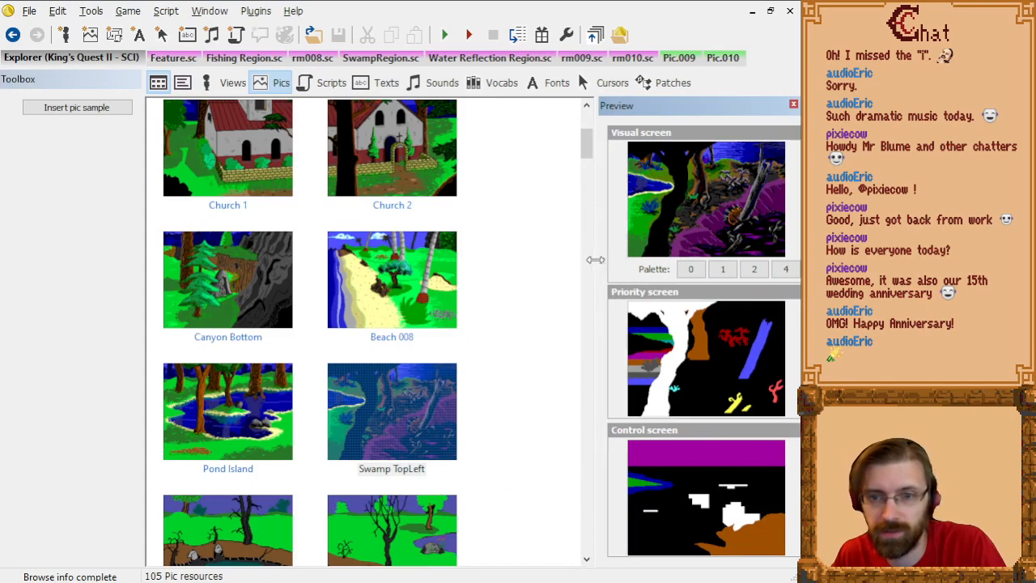
click(384, 247)
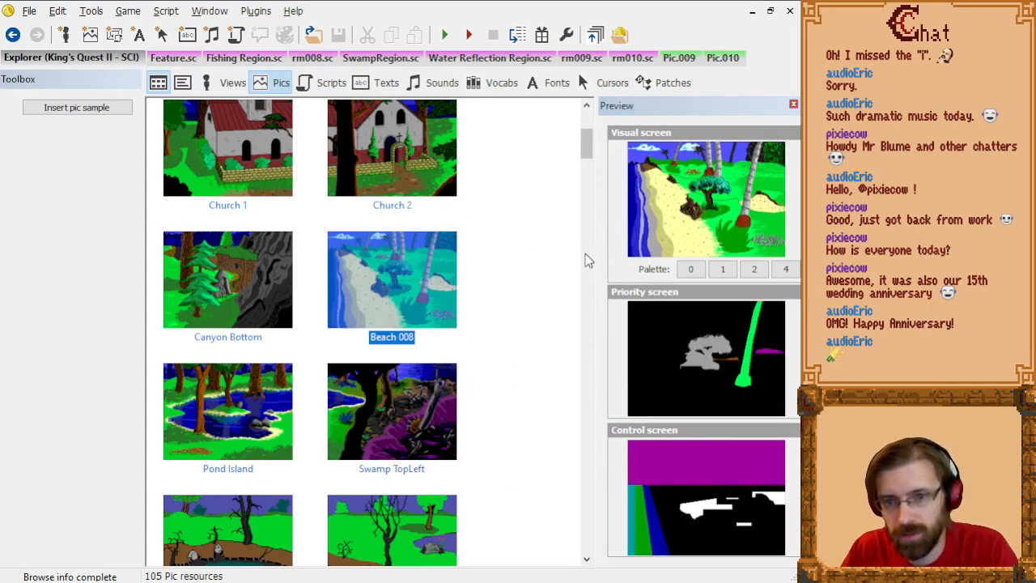
Step: Preview the Swamp Top pic and narrow the toolbox pane to make room for a three-column pic list beside a wider preview
drag(596, 253, 673, 256)
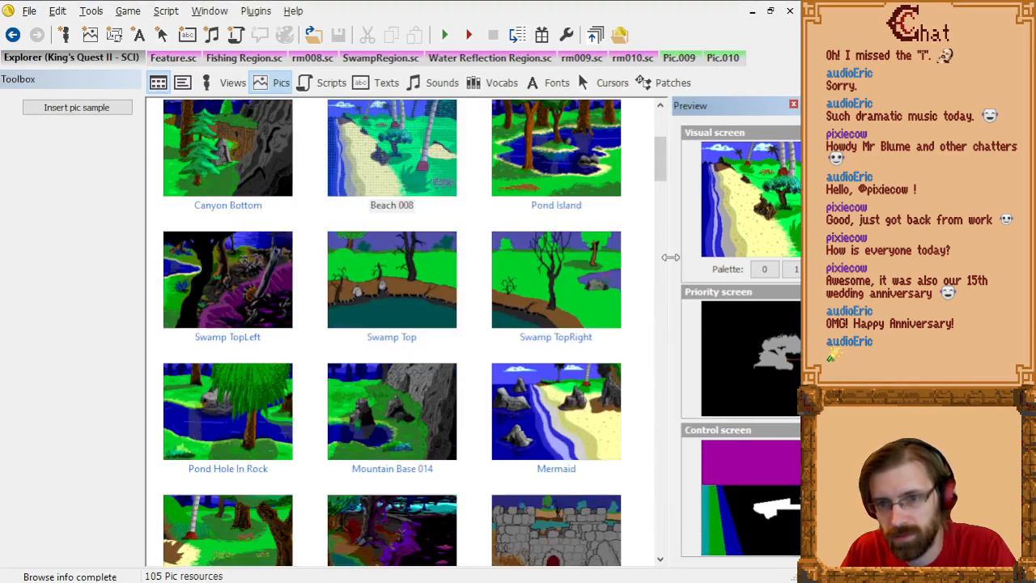
click(373, 276)
scroll(157, 283, down, 2)
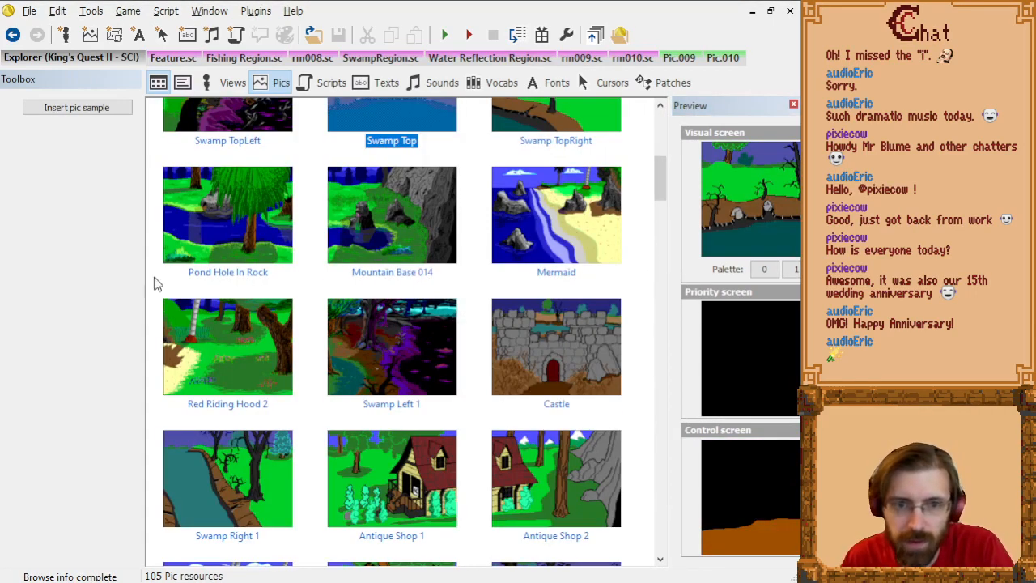
drag(143, 257, 77, 256)
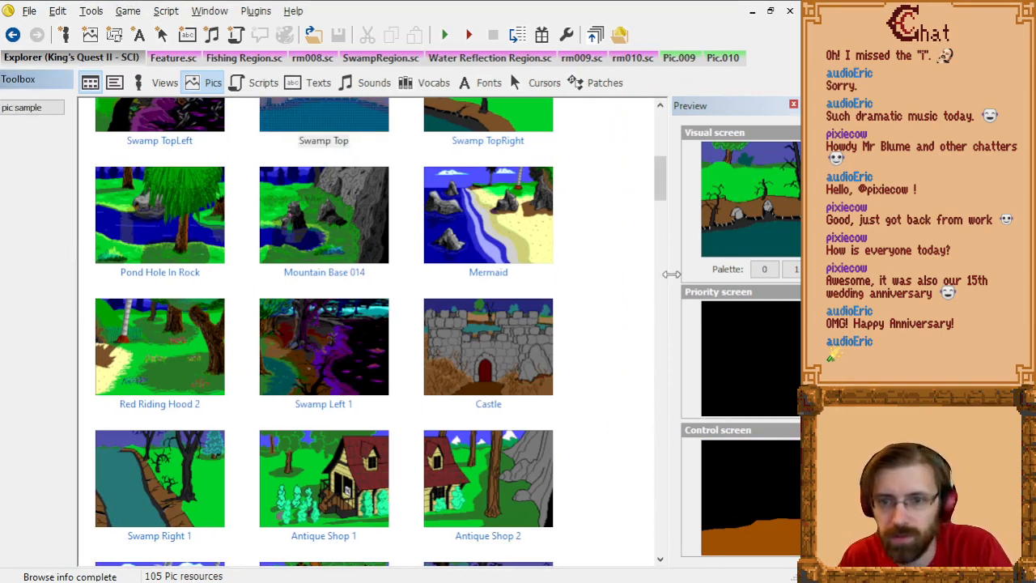
drag(668, 273, 607, 273)
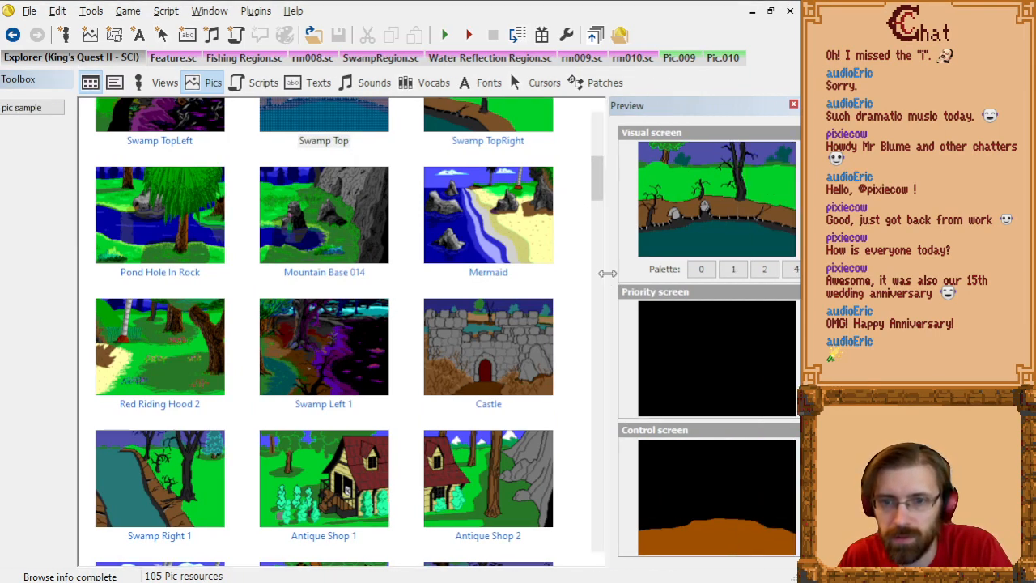
Step: Preview the Castle and Woods Sign Egg pics, then return to the start of the list and preview Canyon Bottom
click(534, 365)
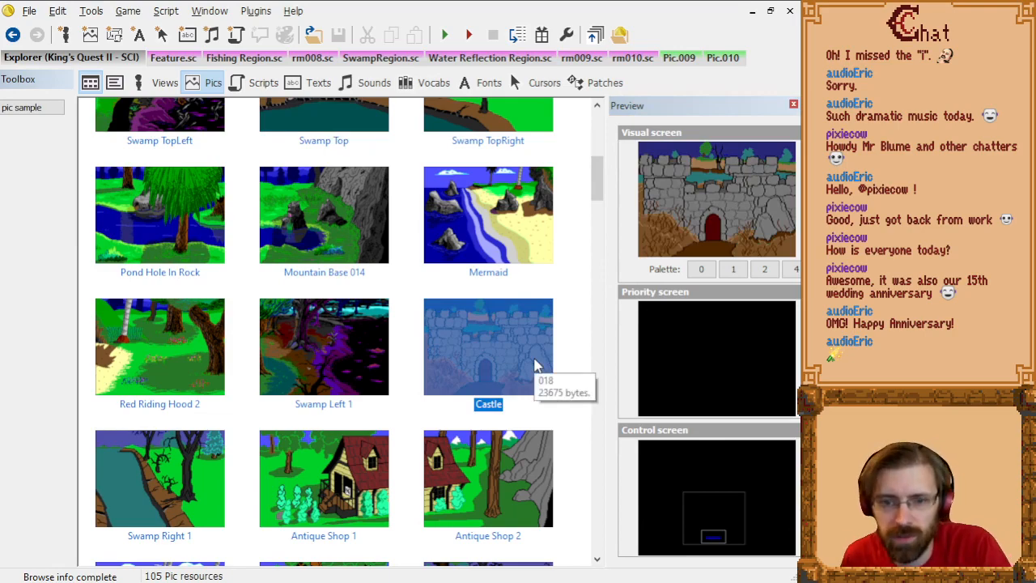
key(Down)
key(Down)
key(Down)
key(Down)
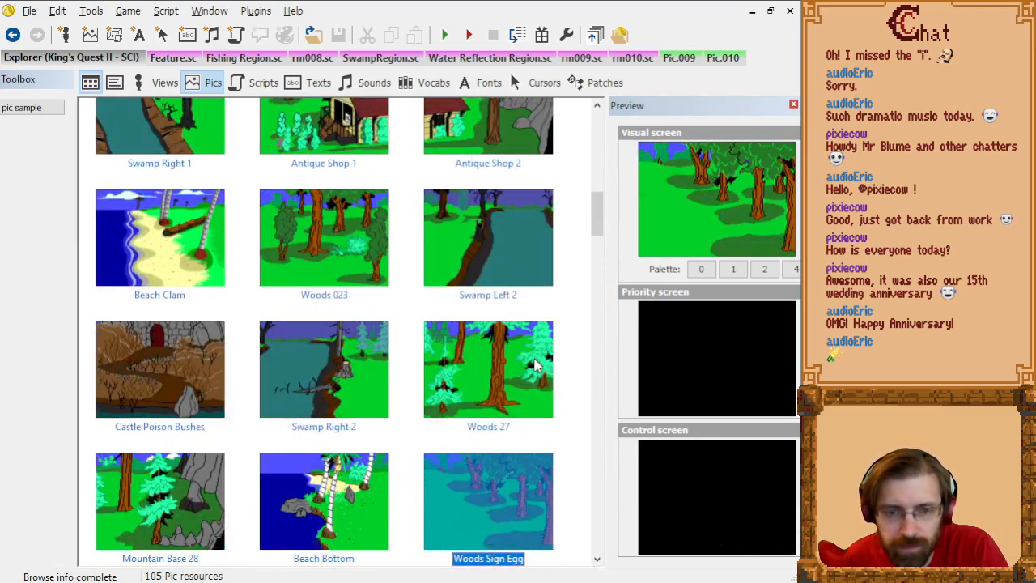
key(Up)
key(Up)
key(Home)
Step: Step through the pics from Canyon Bottom via Swamp Top to Mermaid, checking their priority and control screens
key(Down)
key(Down)
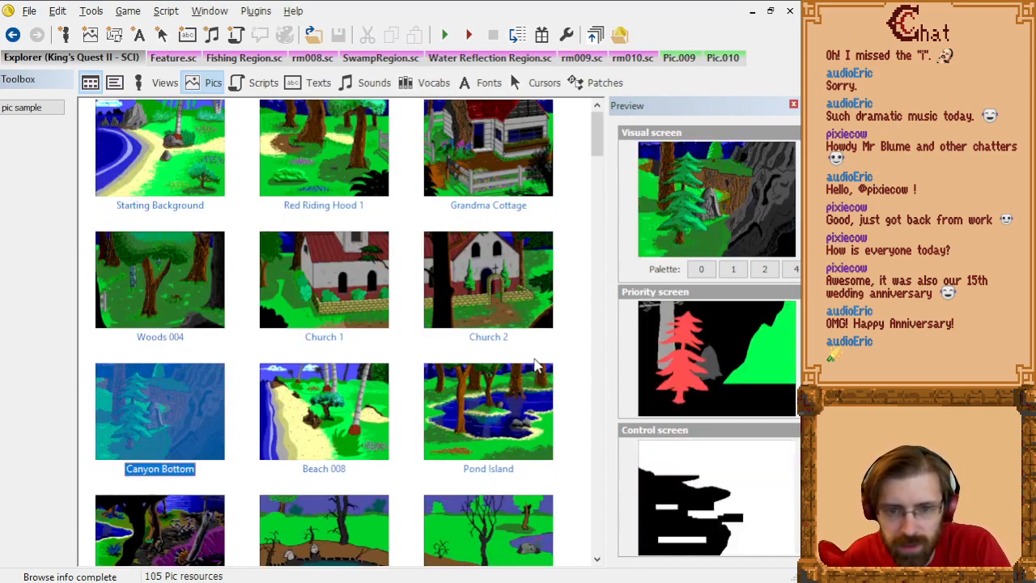
key(Right)
key(Right)
key(Down)
key(Left)
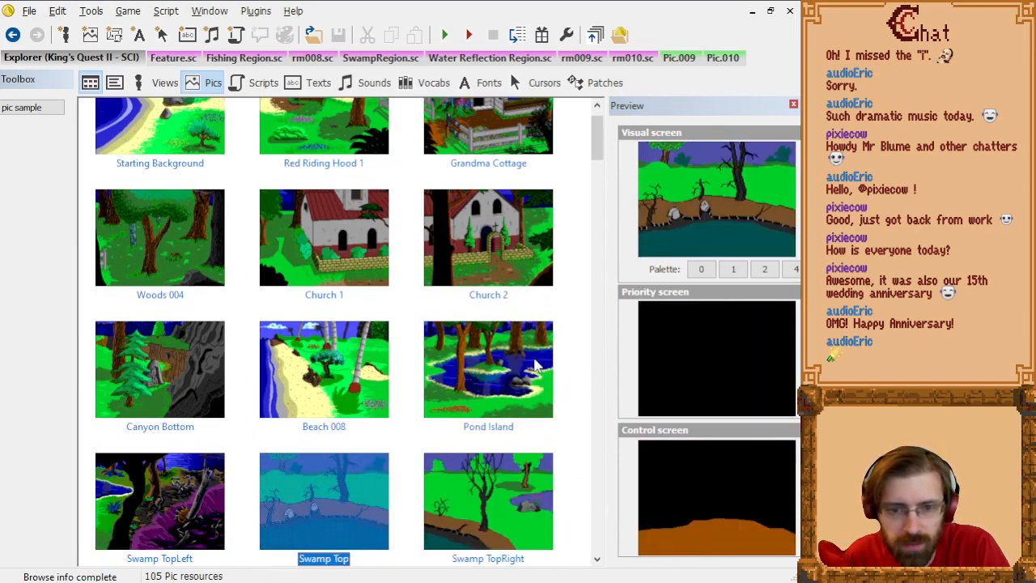
key(Right)
key(Down)
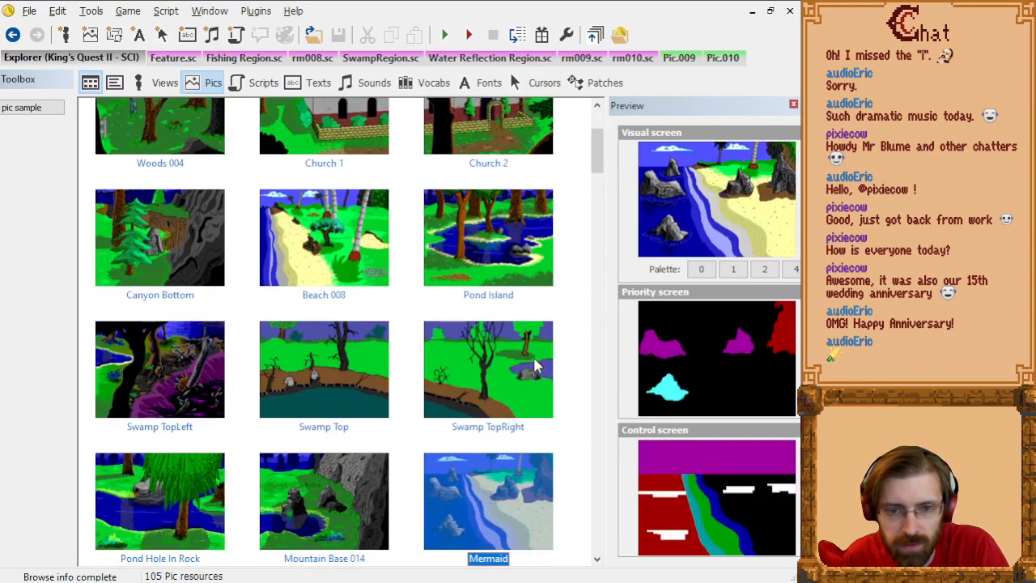
Step: Compare the priority and control screens of Pond Hole In Rock and Mountain Base 014
key(Left)
key(Left)
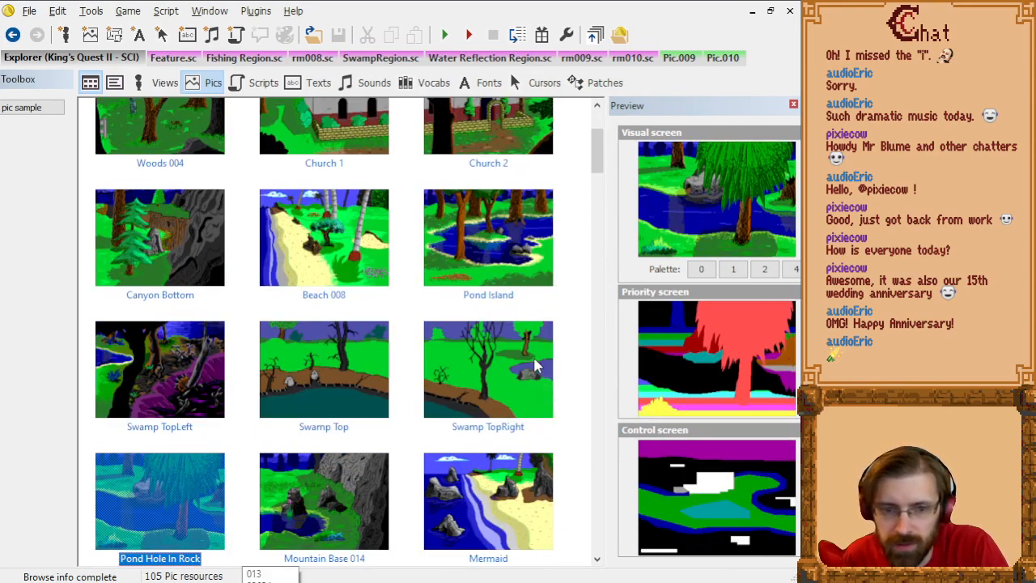
key(Right)
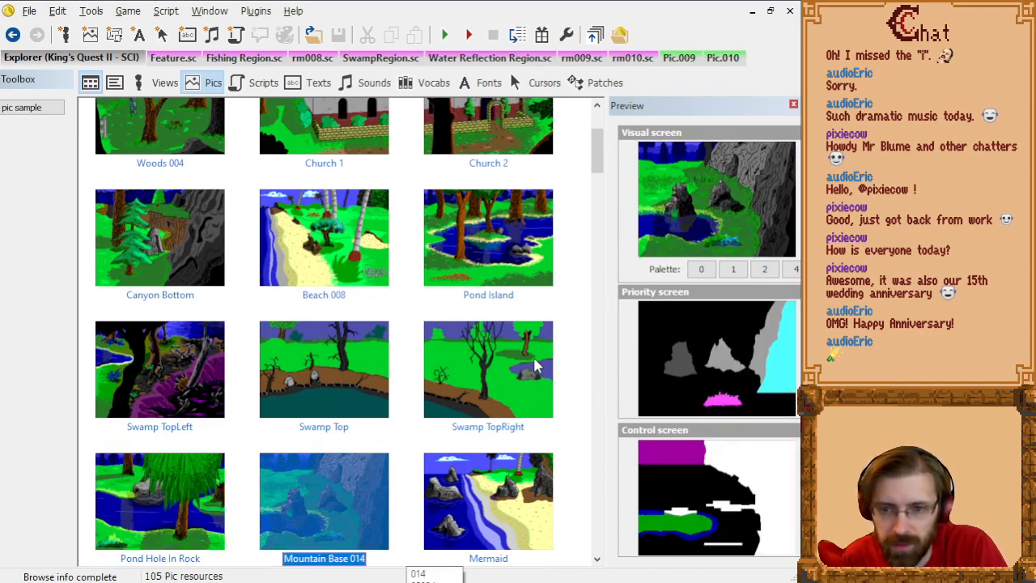
key(Left)
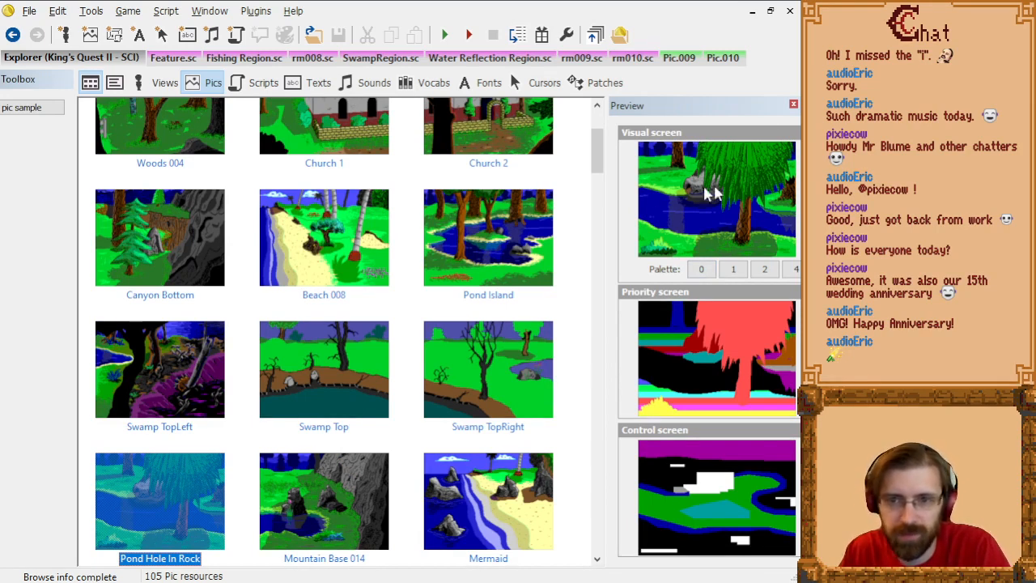
key(Right)
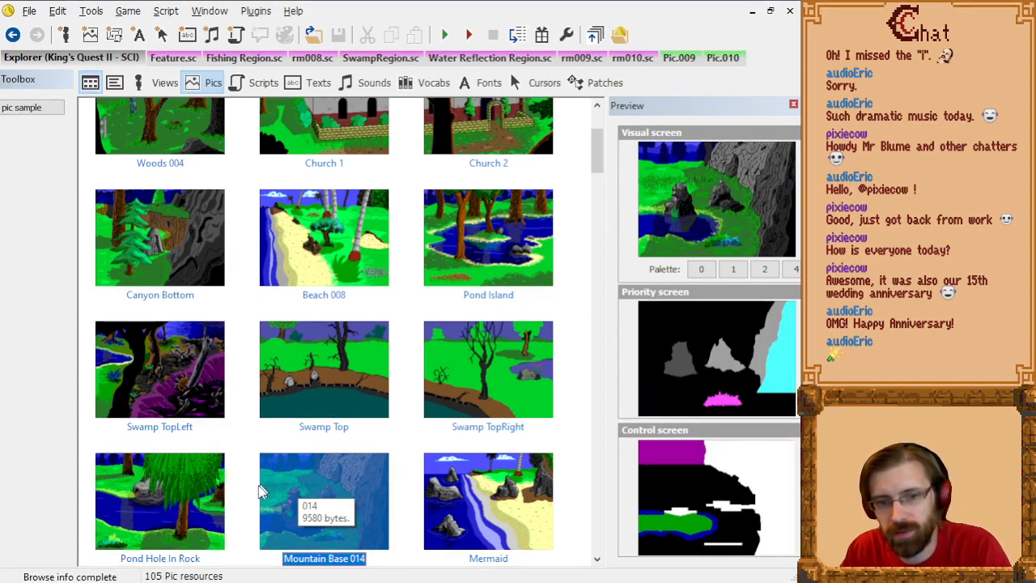
Step: Open the Mountain Base 014 pic for editing and cycle through its priority and control screens back to the visual screen
double_click(292, 497)
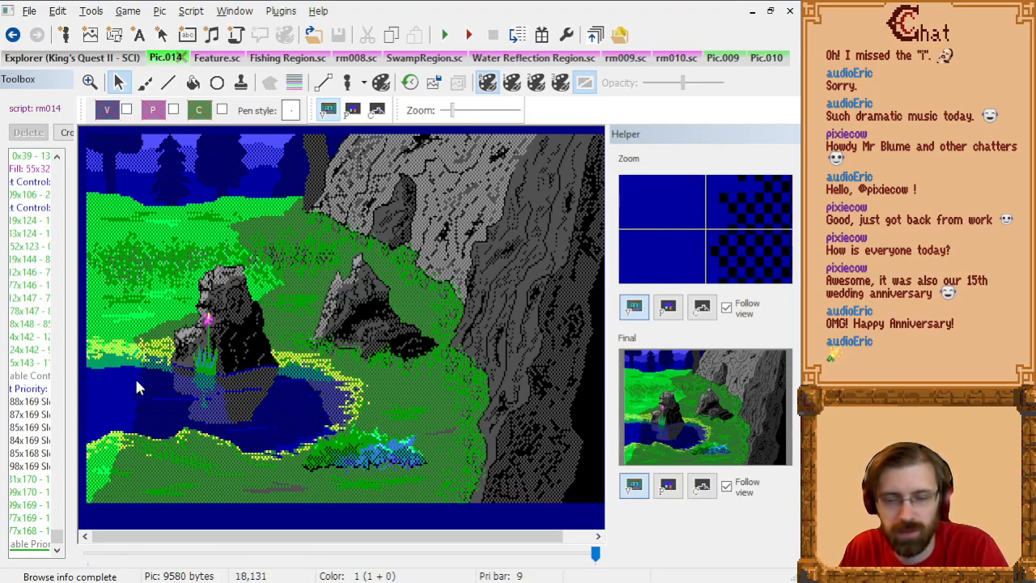
click(348, 110)
click(330, 111)
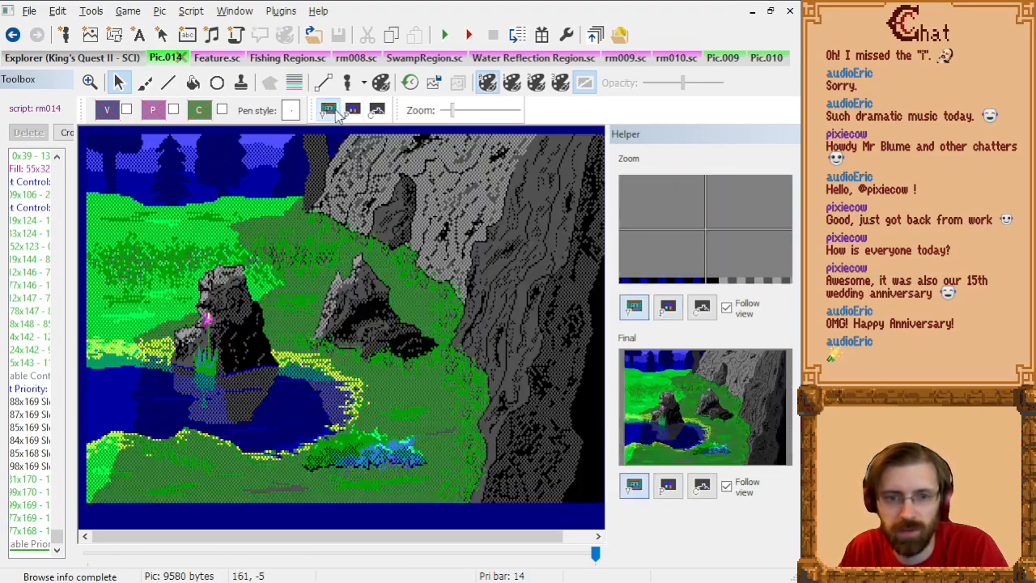
click(353, 111)
click(376, 112)
click(353, 111)
click(326, 111)
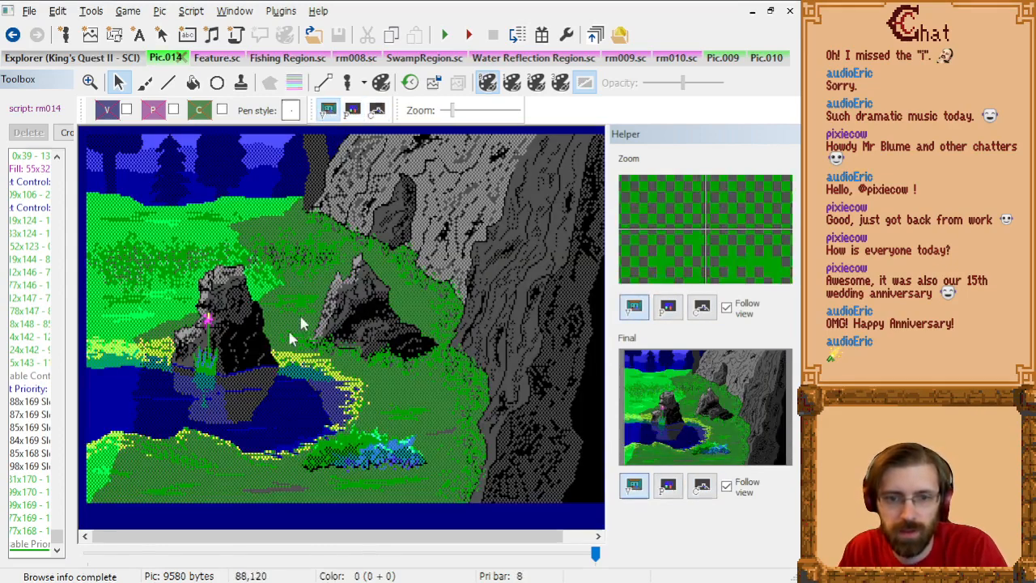
Step: Return to the pic list, preview Woods 023 and Canyon Top, and open Canyon Top for editing
click(106, 61)
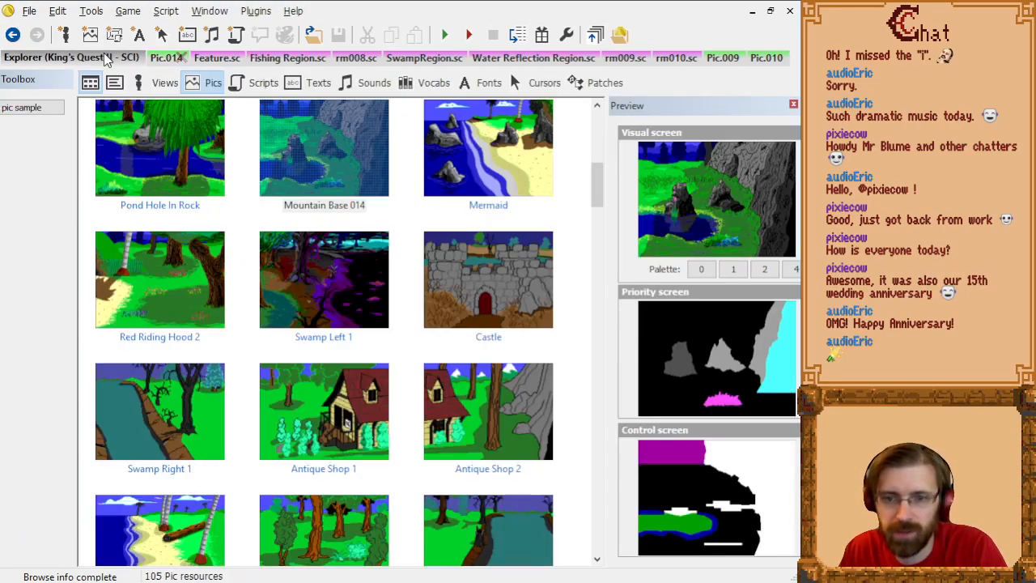
scroll(340, 324, down, 2)
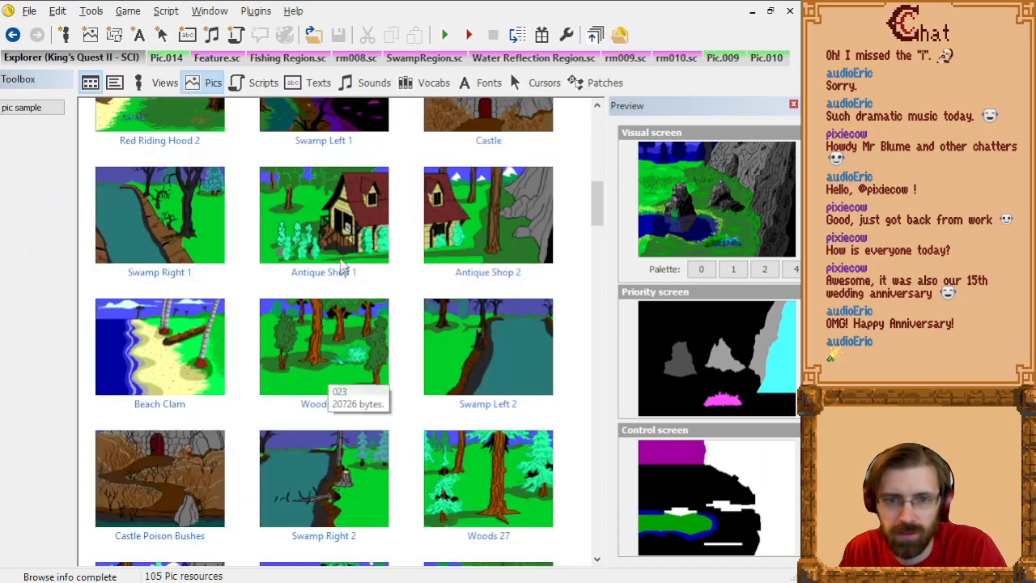
click(338, 342)
scroll(340, 344, down, 2)
scroll(338, 344, down, 2)
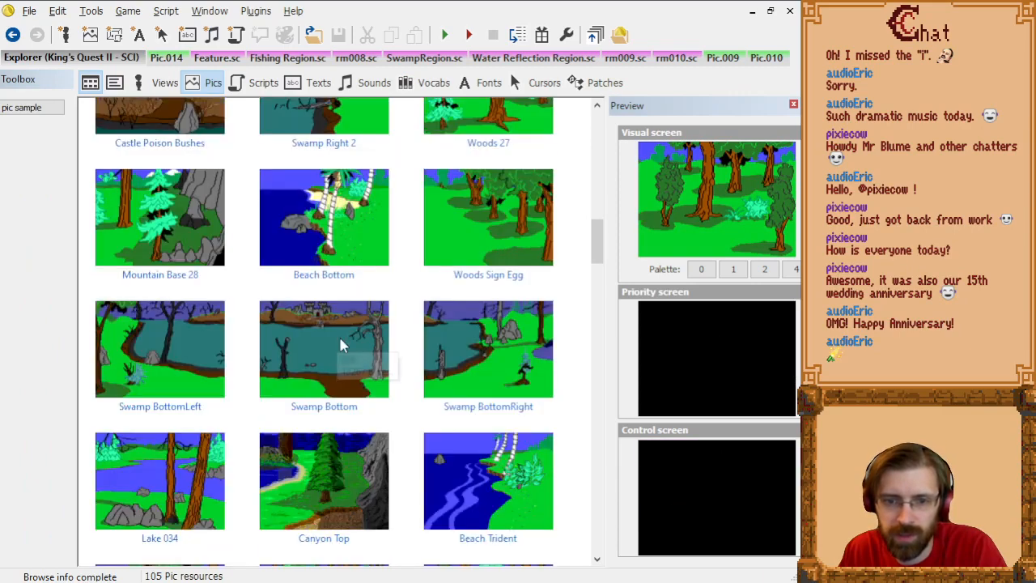
scroll(323, 344, down, 1)
click(304, 340)
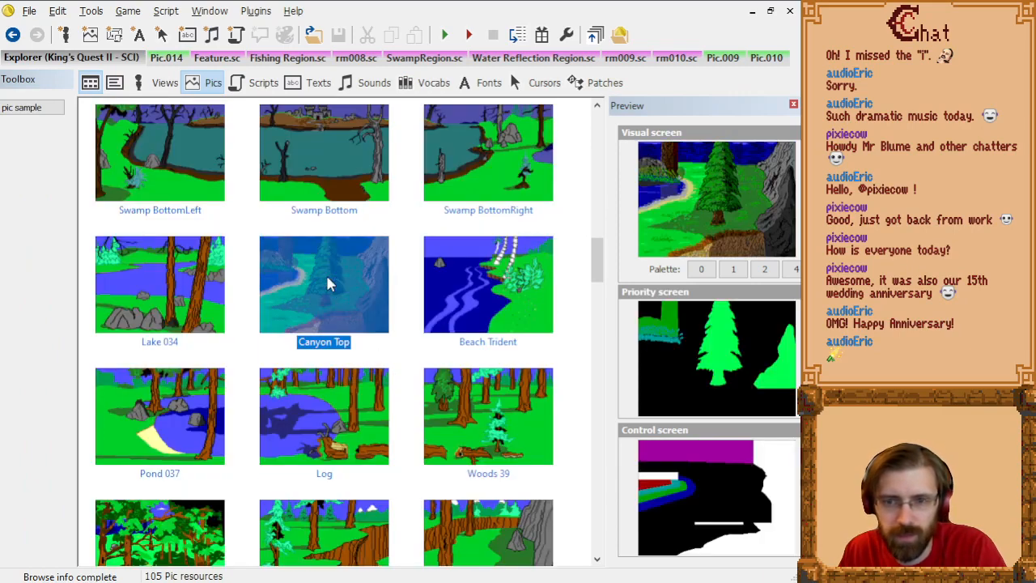
double_click(283, 282)
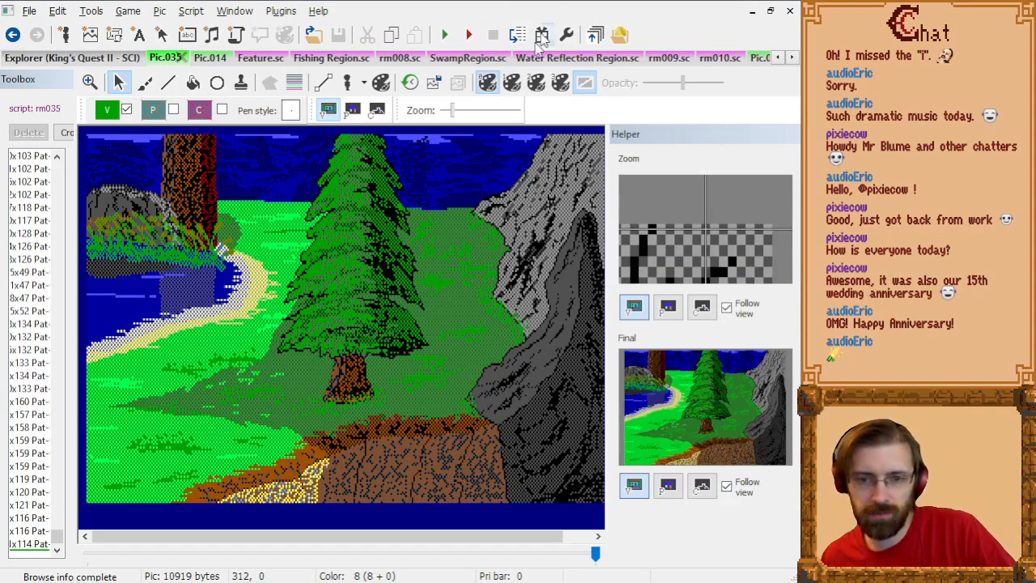
Step: Look through the open scripts from Feature.sc to Water Reflection Region.sc and return to the pic list
click(264, 62)
click(340, 63)
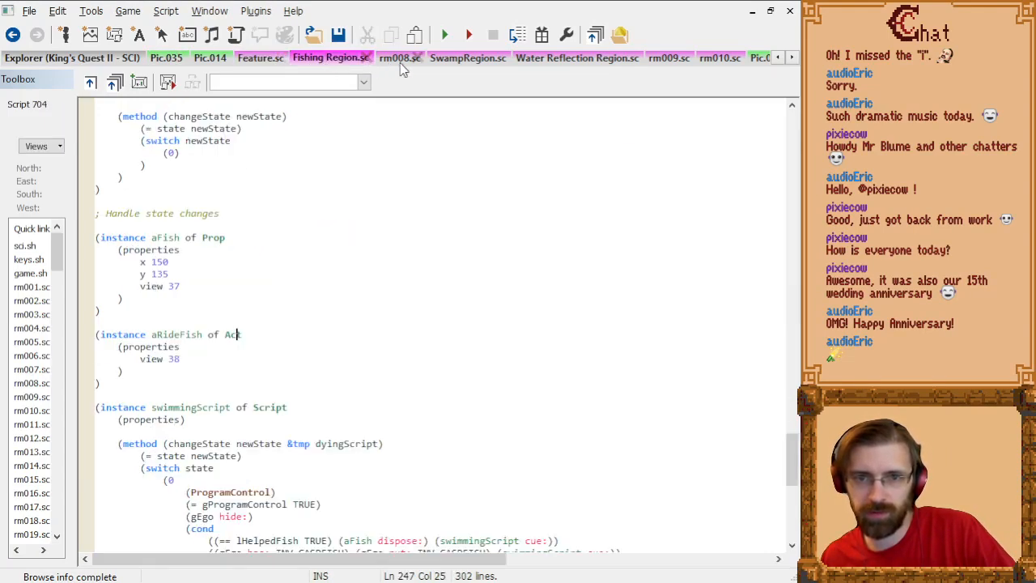
click(397, 63)
click(456, 65)
click(556, 63)
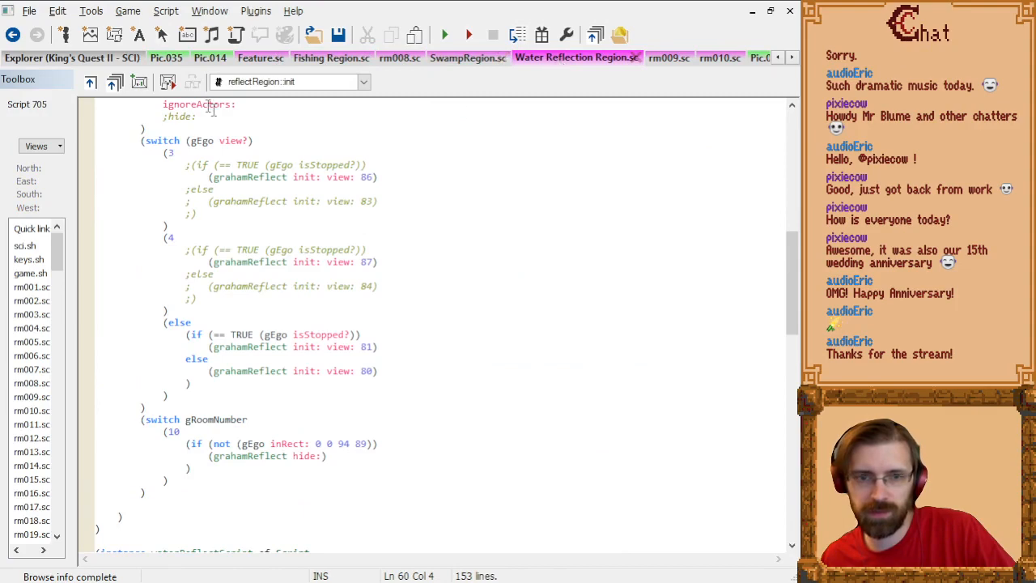
click(107, 62)
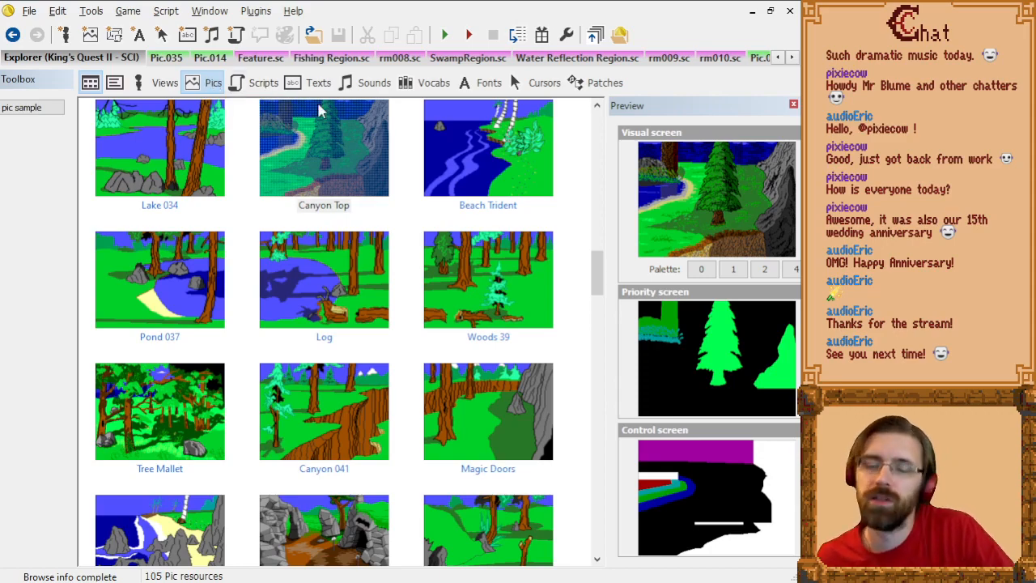
Step: Browse the pic list down to the castle interiors and back, and preview Swamp Left 1's priority and control screens
scroll(338, 264, down, 11)
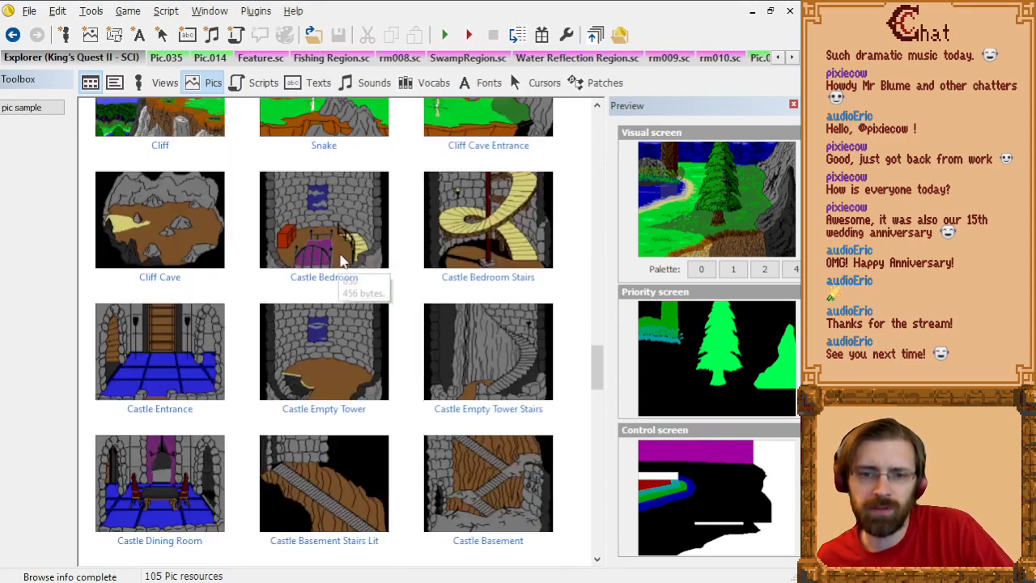
scroll(340, 261, up, 10)
scroll(340, 259, up, 10)
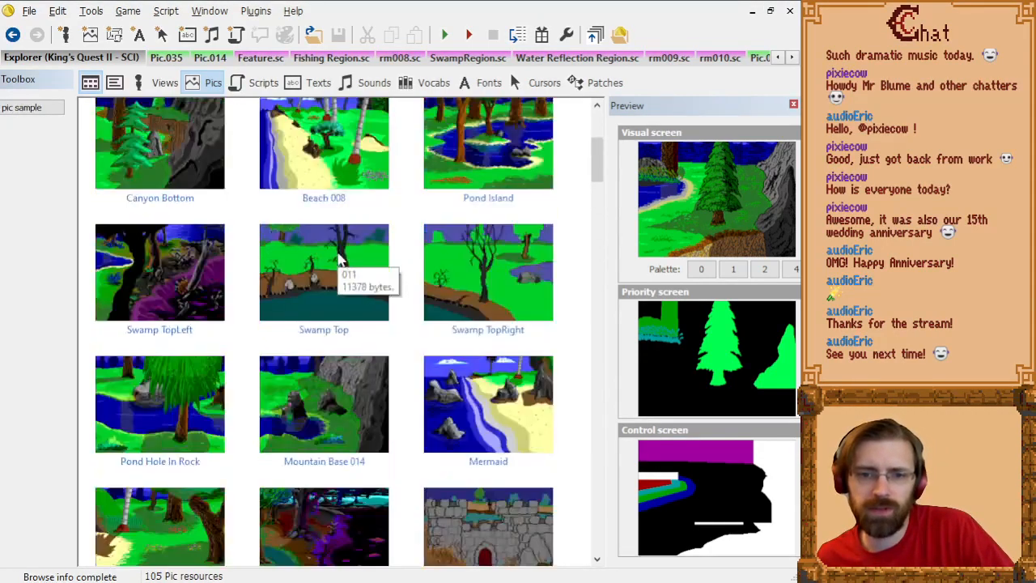
scroll(340, 259, down, 5)
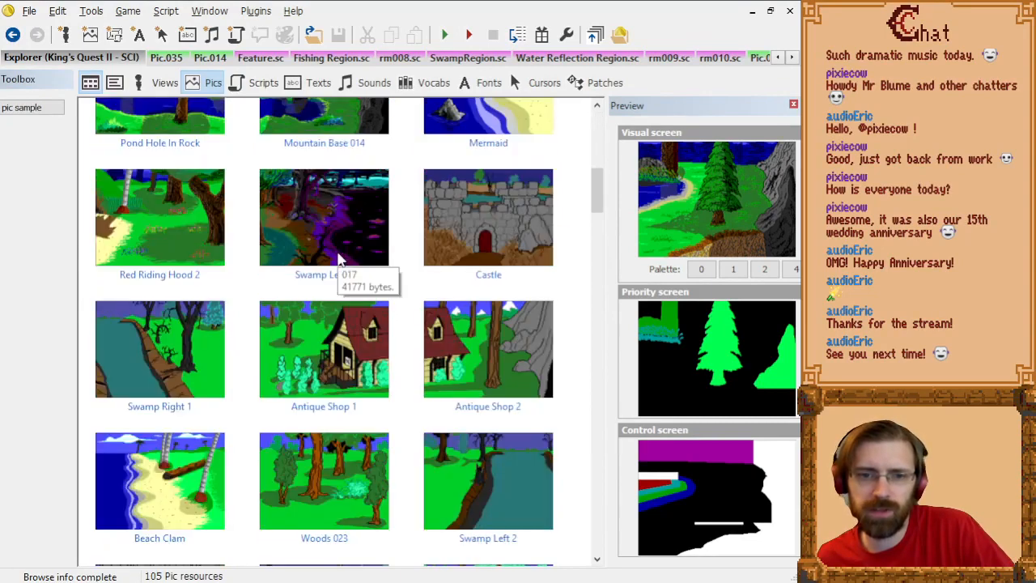
scroll(340, 254, up, 2)
scroll(338, 251, down, 2)
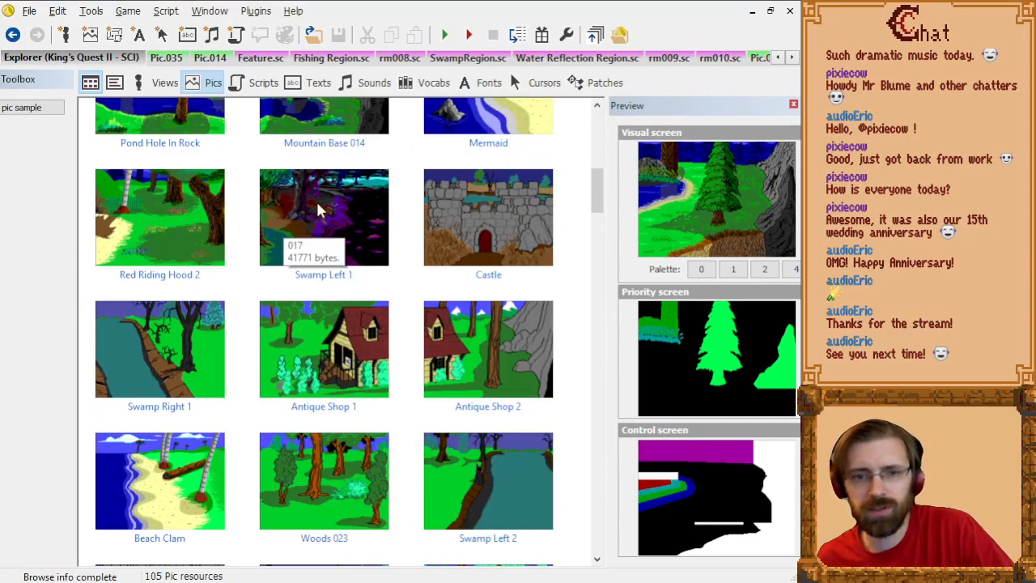
click(322, 218)
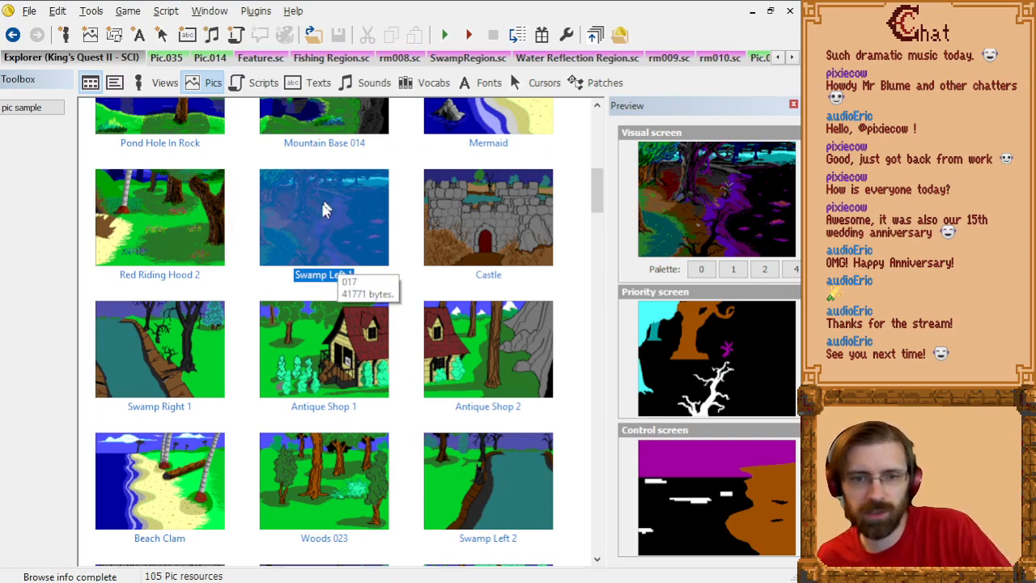
Step: Compare the preview screens of Swamp TopLeft, Mermaid and Mountain Base 014
scroll(348, 243, up, 3)
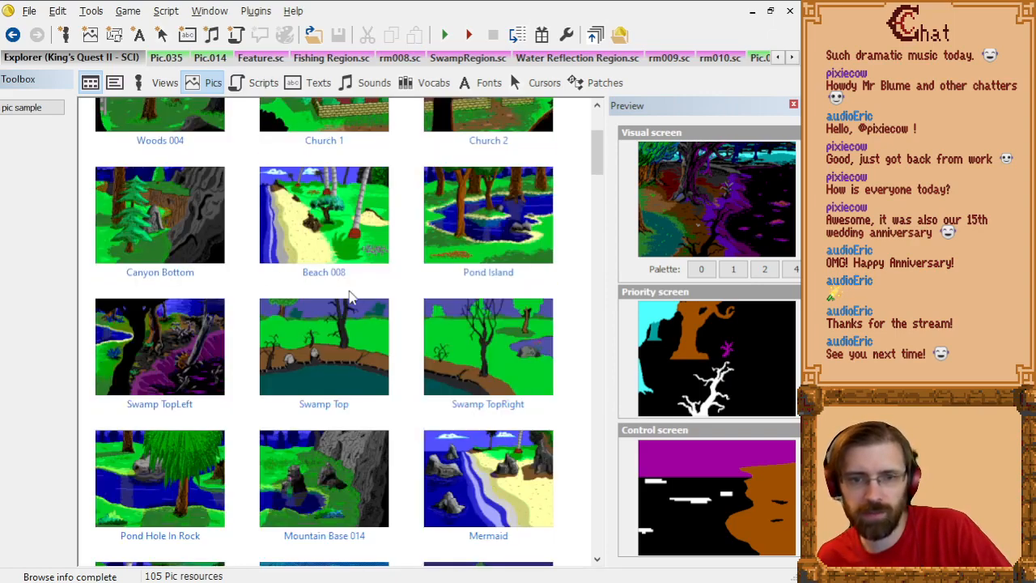
click(180, 372)
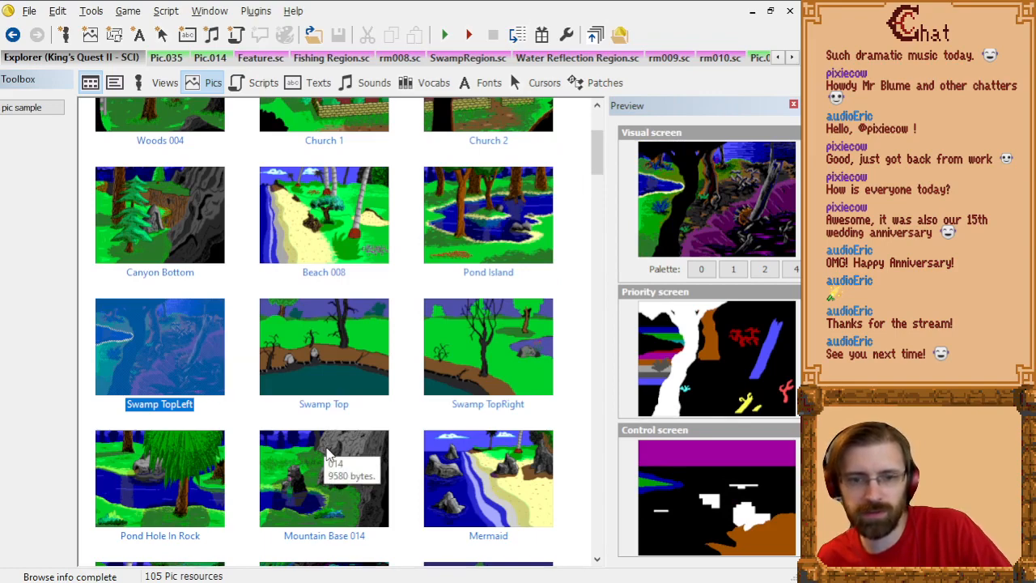
click(328, 456)
click(223, 393)
click(469, 488)
click(316, 491)
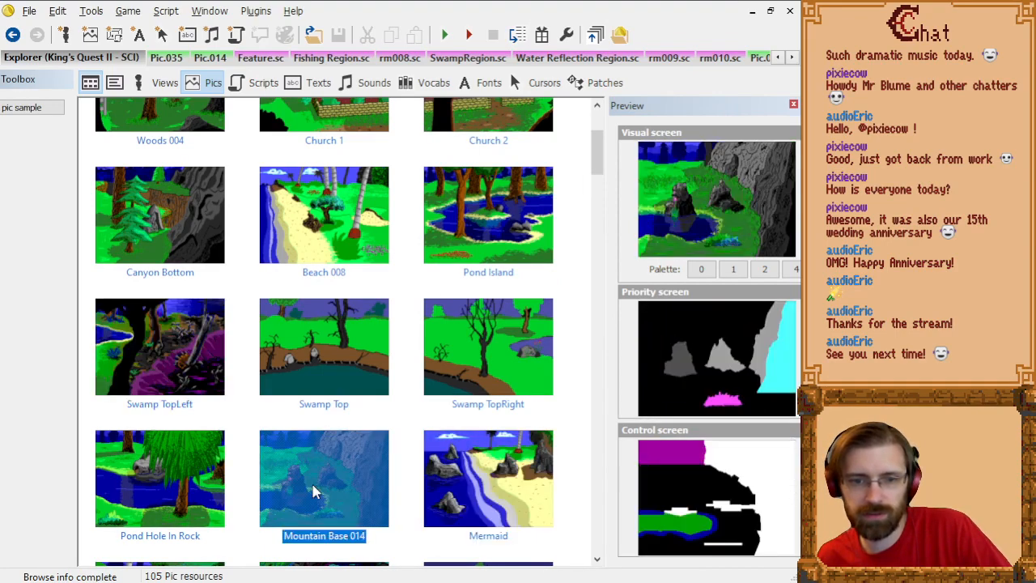
scroll(315, 492, down, 2)
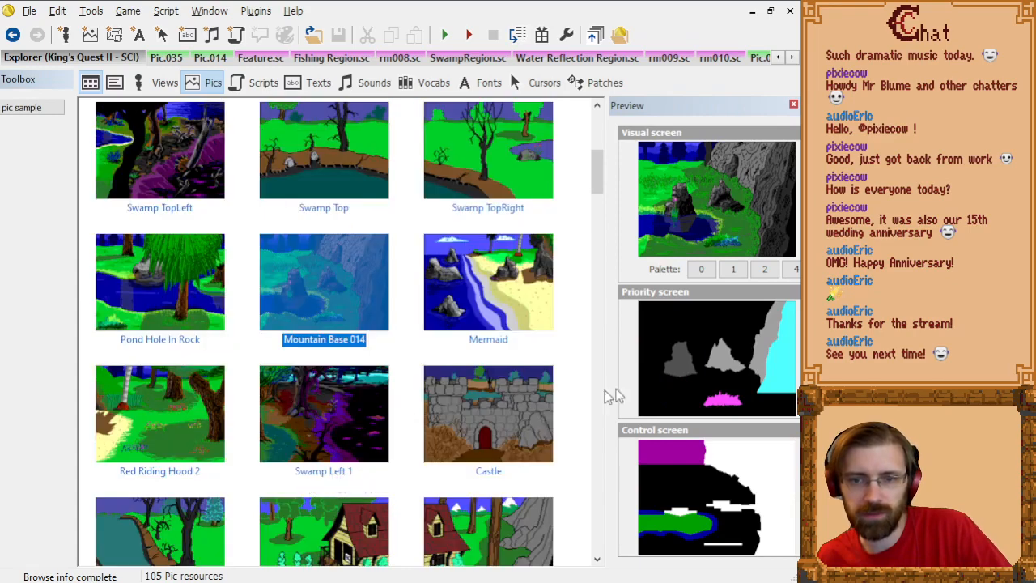